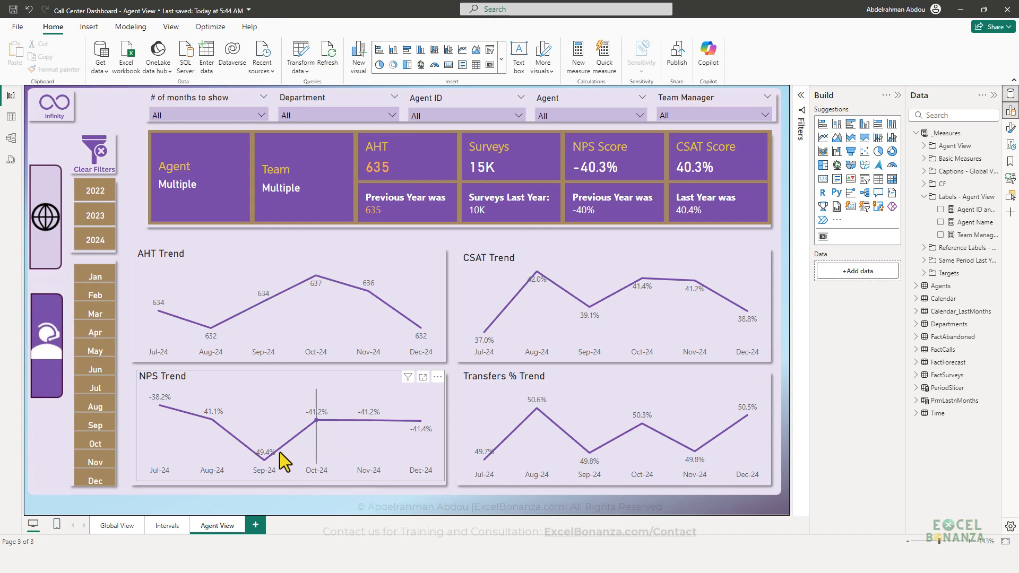
Step: From the Global View page, drill through to the hourly intervals of 14-Mar-22 for Billing and New Connections
left_click(111, 527)
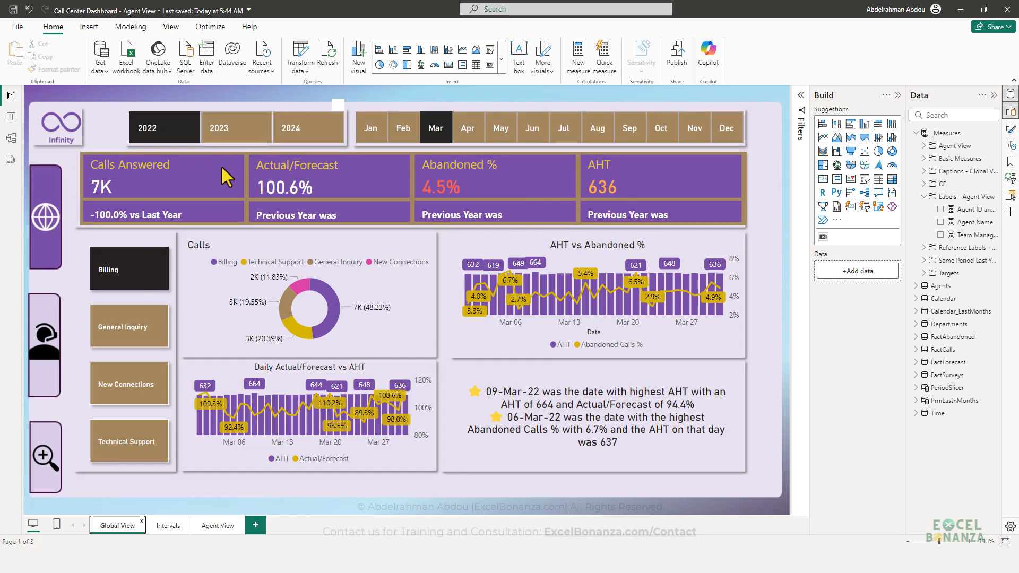
left_click(132, 399)
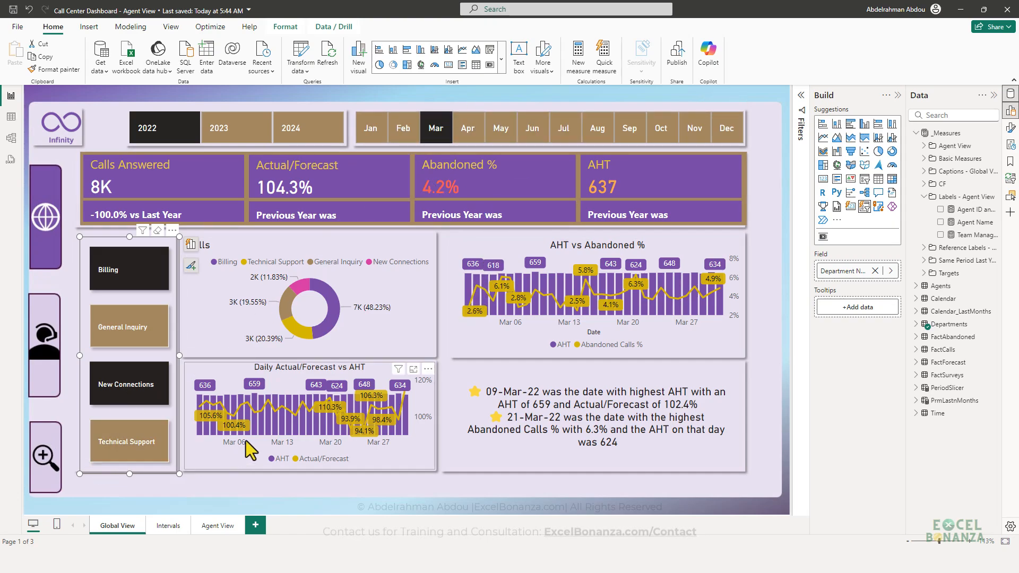
left_click(290, 426)
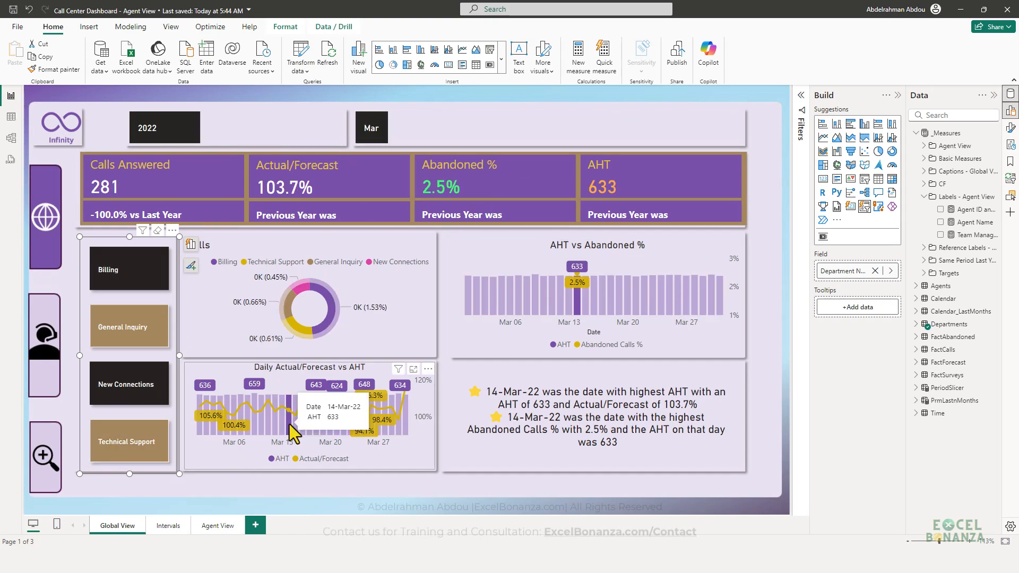
left_click(45, 461, "ctrl")
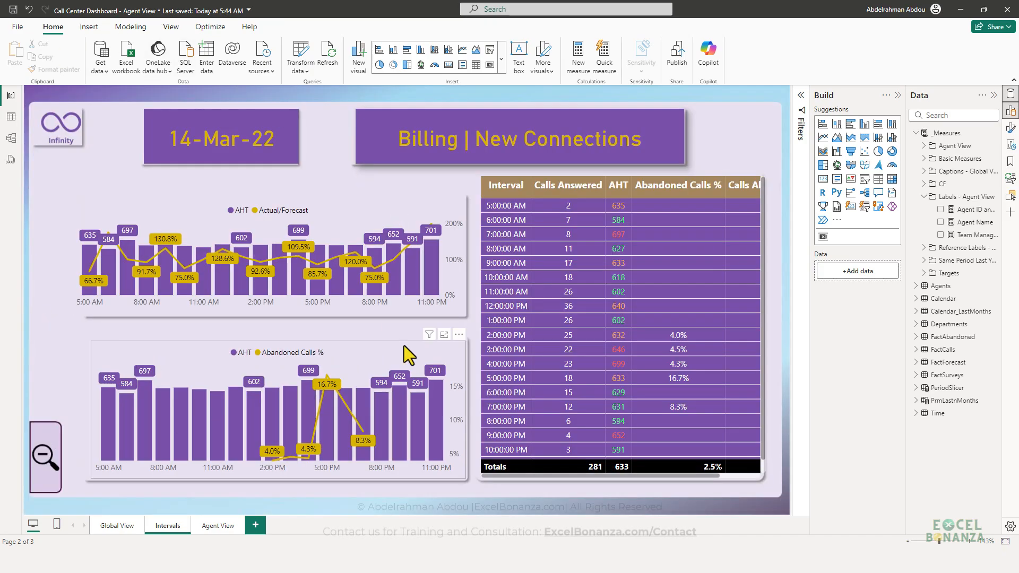
Step: Return to the Global View page and remove New Connections from the department filter, keeping only Billing
left_click(106, 526)
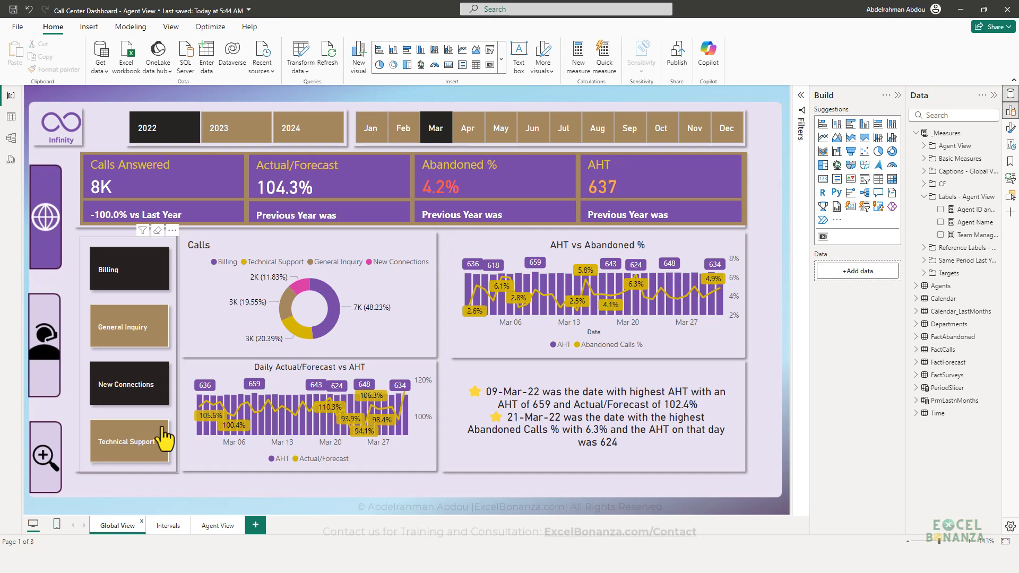
left_click(150, 399)
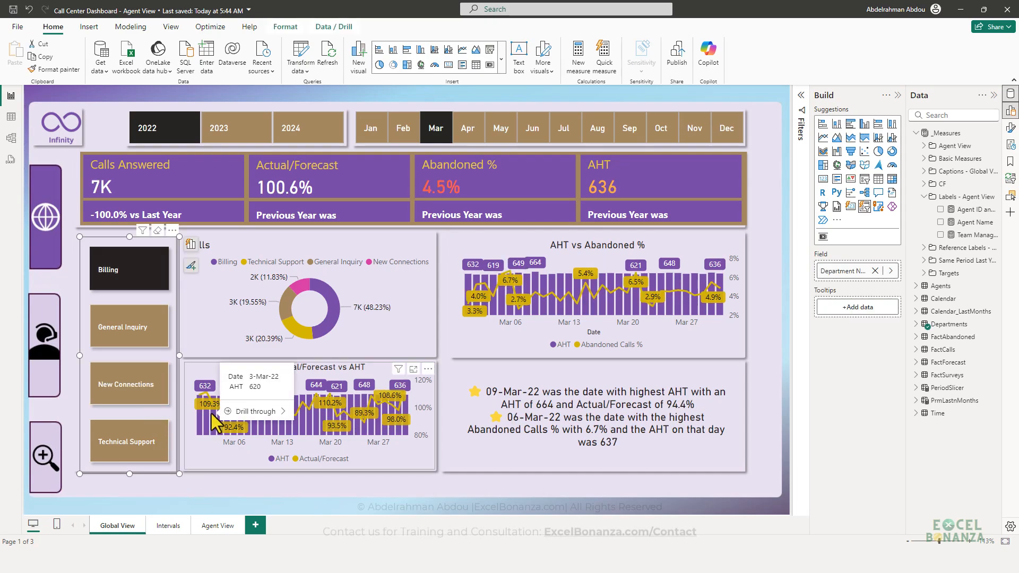
Step: Open the Agent View page and examine the monthly points on the AHT Trend chart
left_click(224, 523)
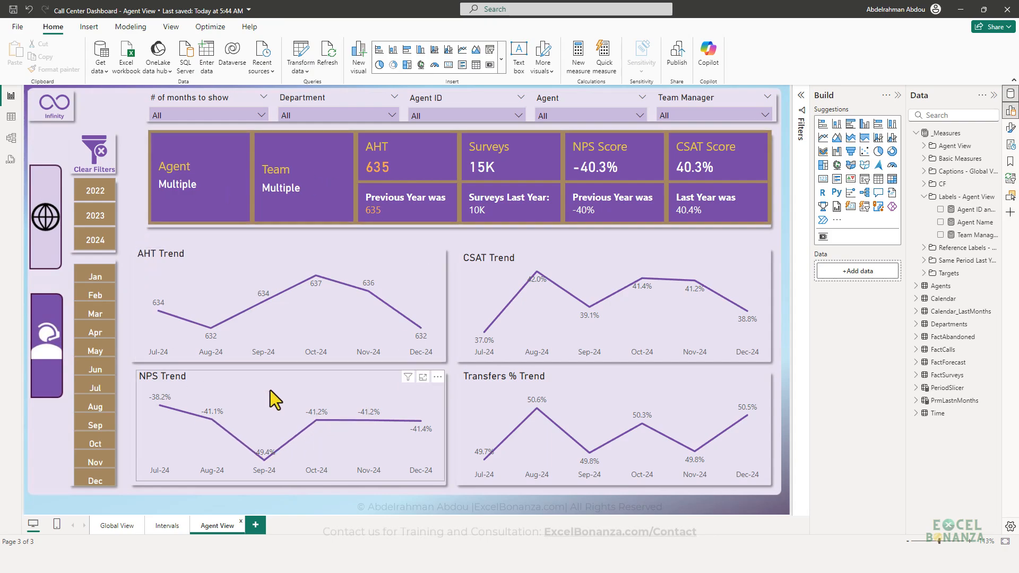
mouse_move(286, 330)
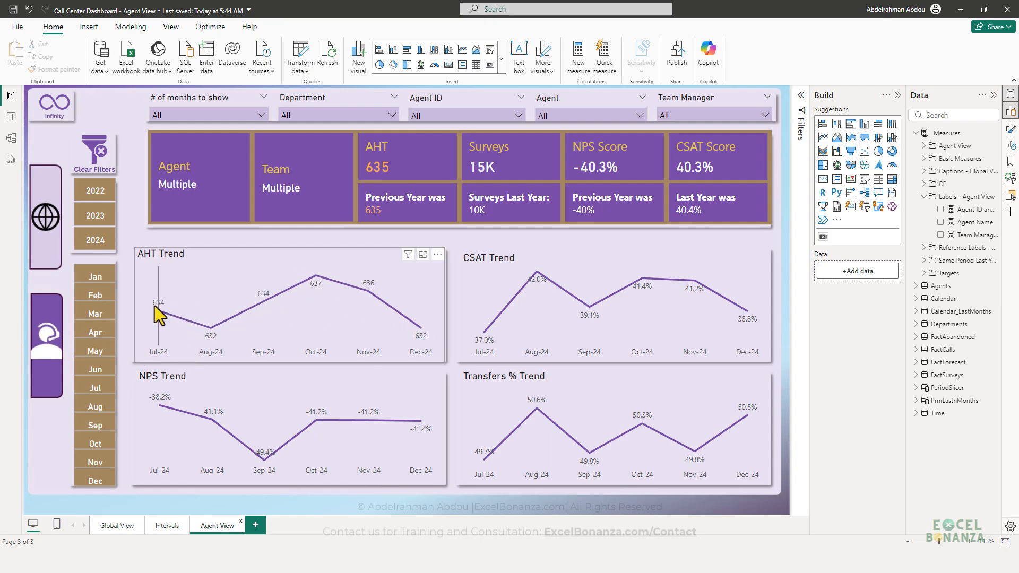
mouse_move(344, 310)
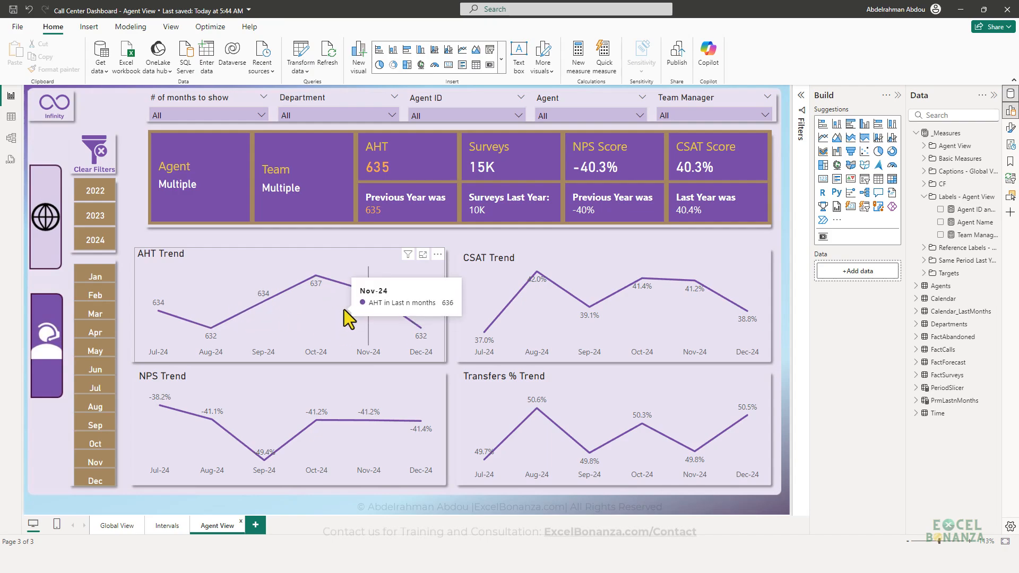
Step: Filter the Agent View page to May 2023 and check the last month on the AHT Trend chart
left_click(98, 217)
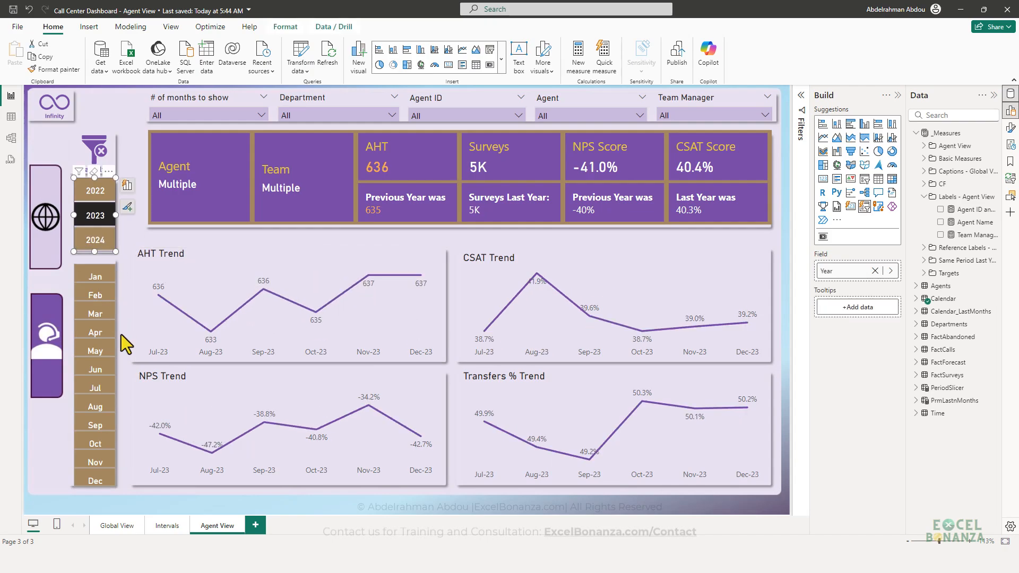
left_click(96, 352)
mouse_move(419, 313)
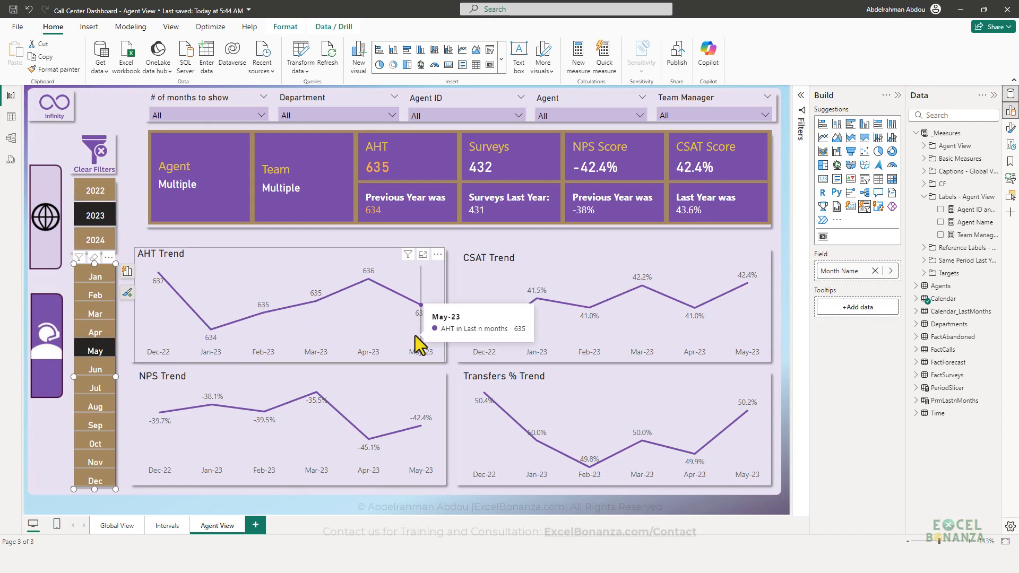
Step: Set the number of months to show in the trend charts to 4
left_click(220, 116)
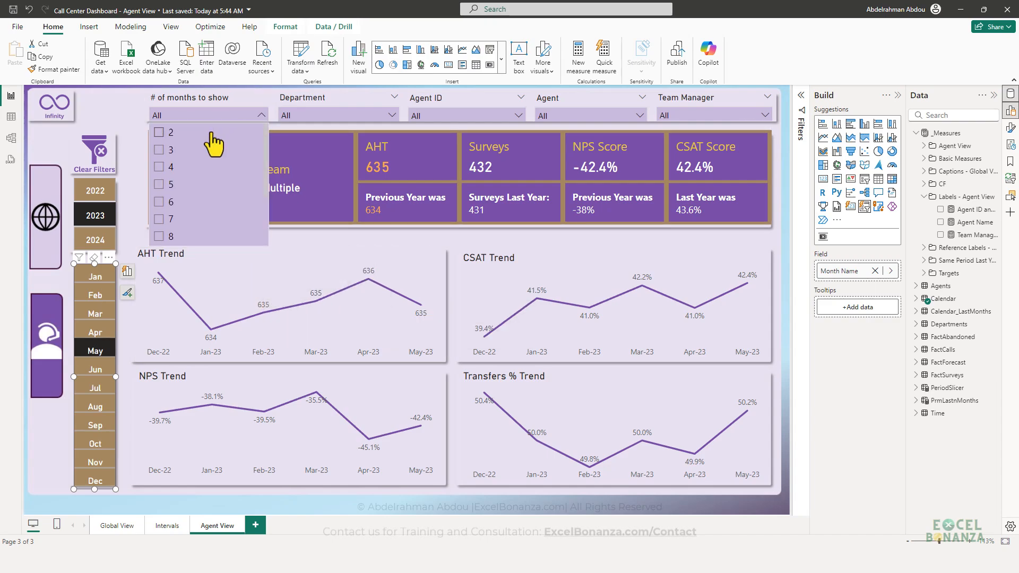
left_click(159, 168)
left_click(140, 239)
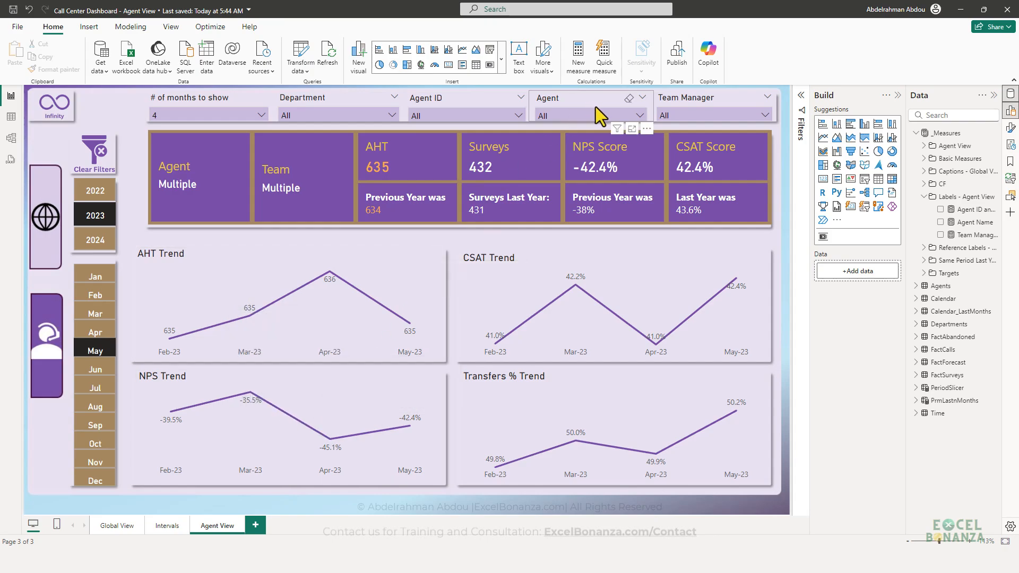
Step: Filter the Agent View page to the single agent listed fourth in the Agent slicer
left_click(565, 116)
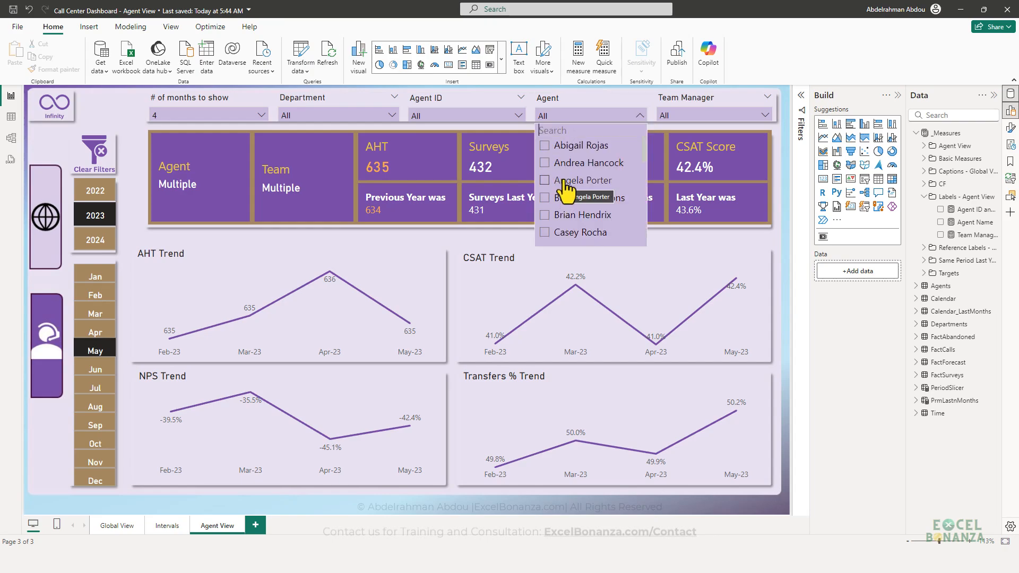
left_click(566, 197)
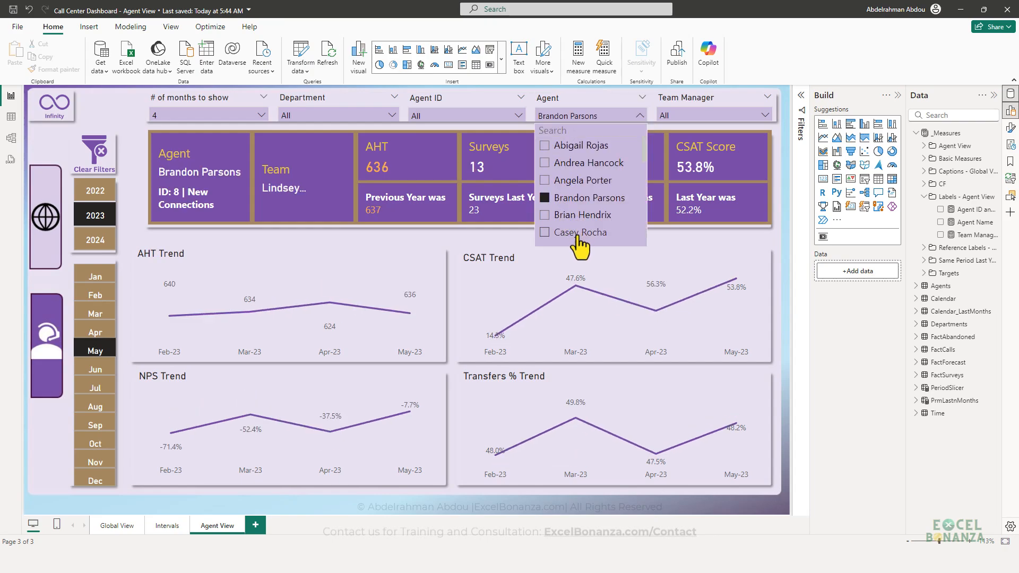
left_click(245, 238)
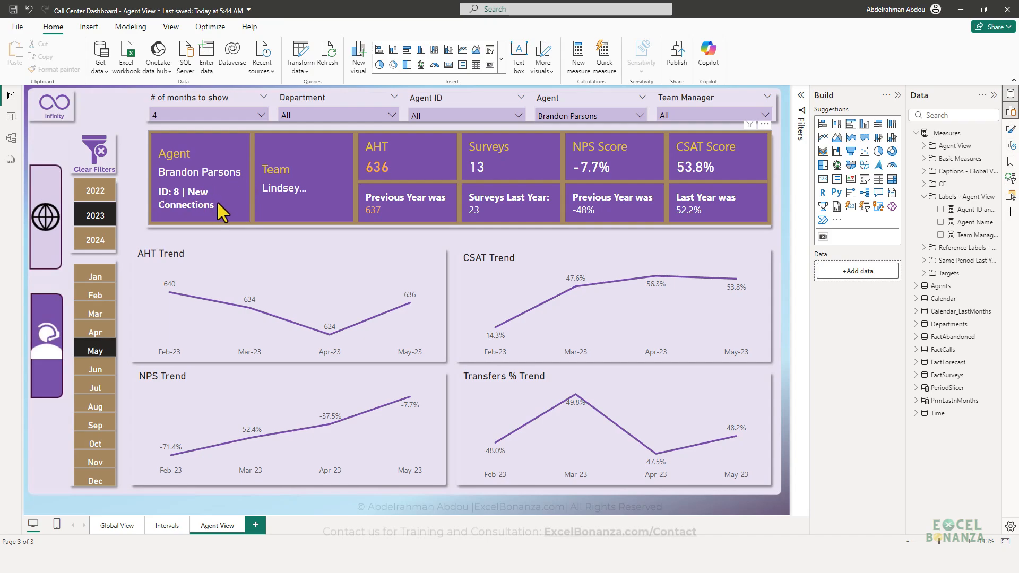
Step: Widen the KPI card visual by extending its left edge outward until the team manager's full name fits
left_click(300, 175)
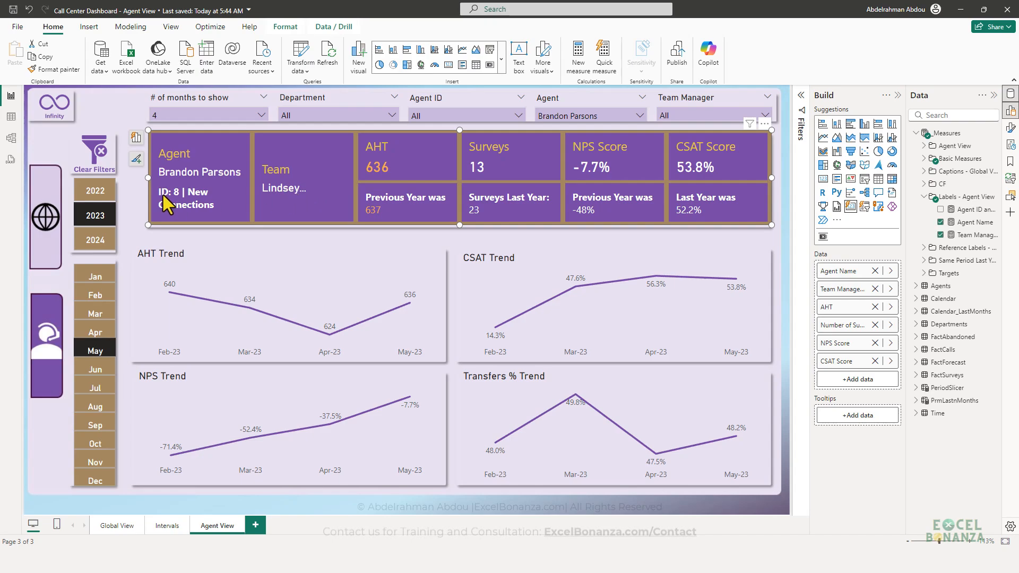
left_click_drag(150, 179, 134, 180)
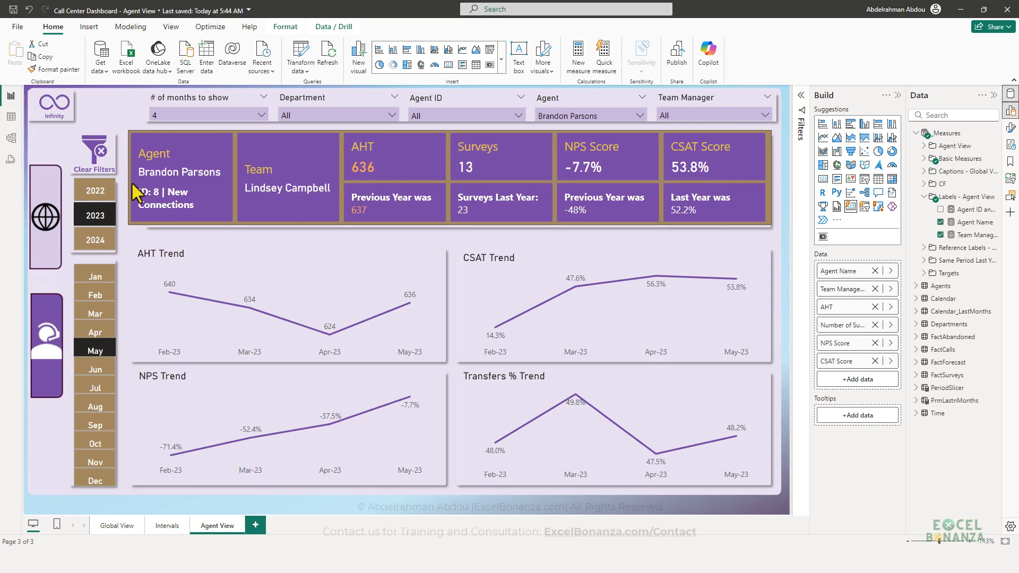
left_click(147, 229)
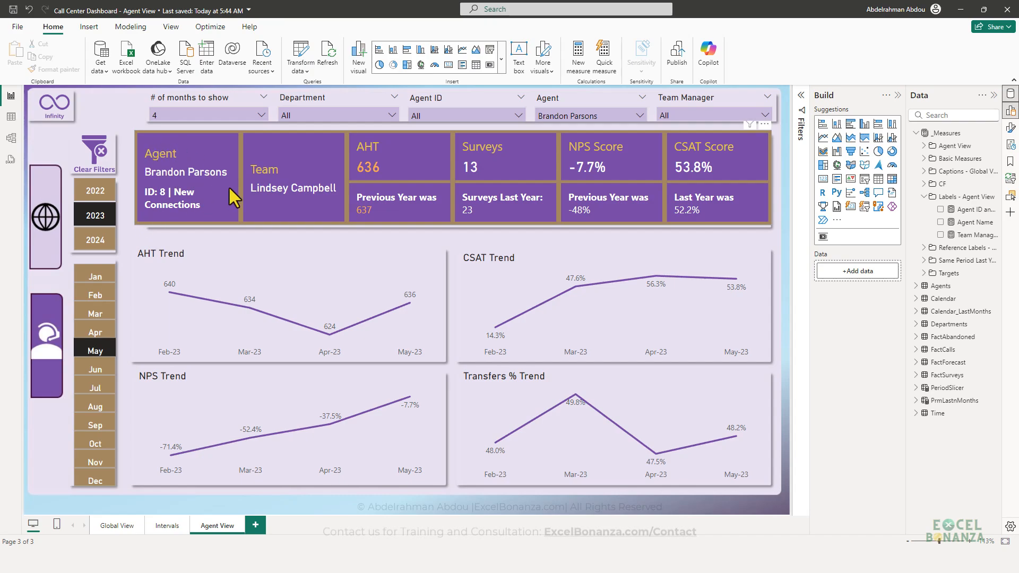
left_click(136, 177)
mouse_move(135, 177)
left_mouse_down()
mouse_move(151, 178)
mouse_move(135, 178)
left_mouse_up()
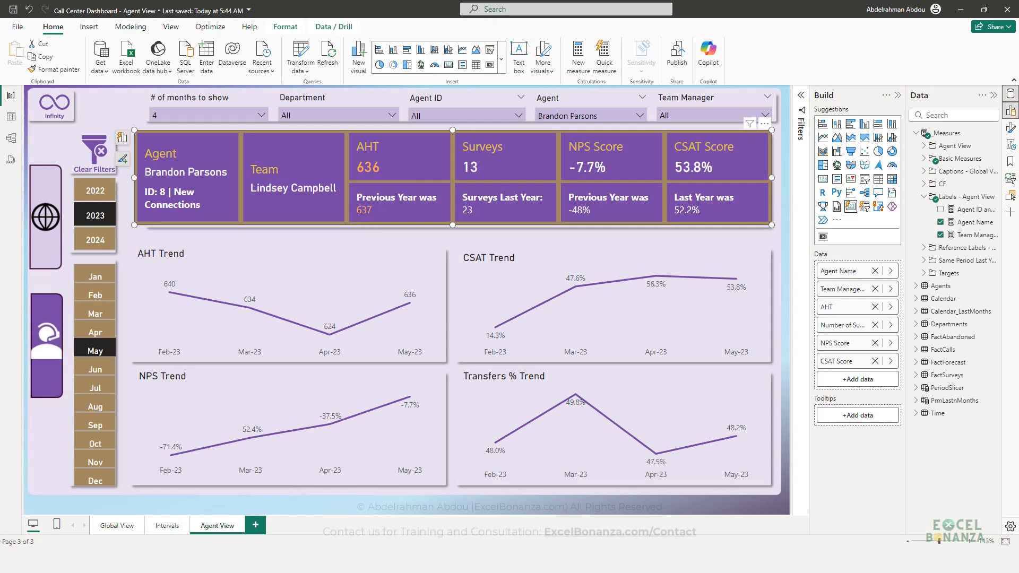
left_click_drag(349, 204, 386, 220)
key("Escape")
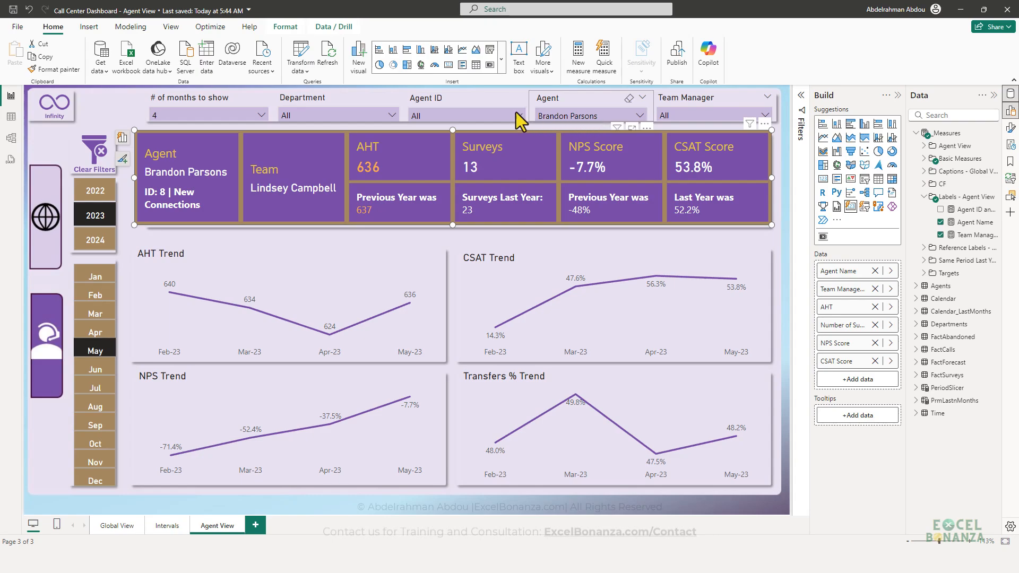
Step: Add a second agent to the Agent filter, and restore the selection to the single original agent
left_click(622, 120)
left_click(602, 117)
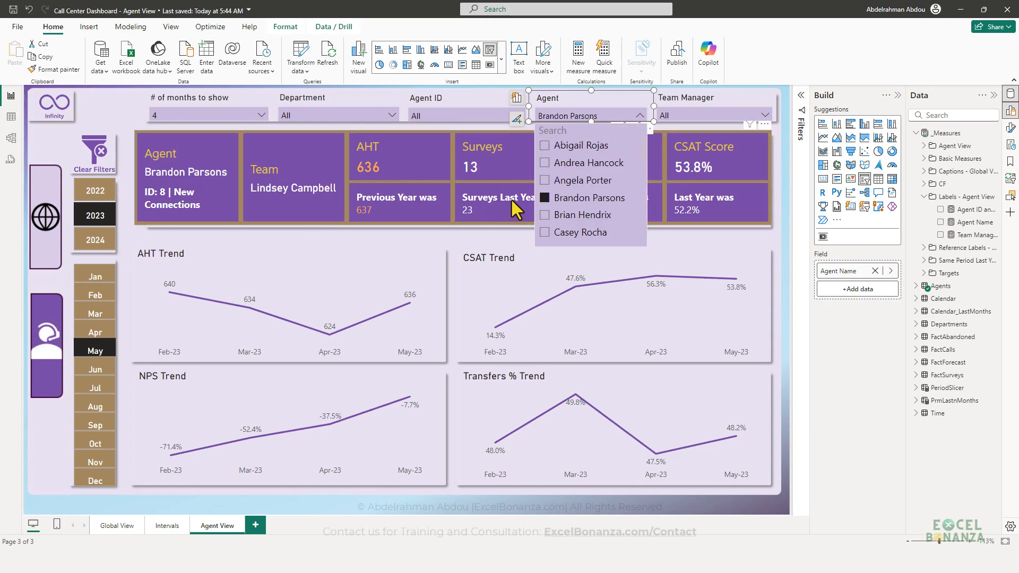
left_click(547, 180, "ctrl")
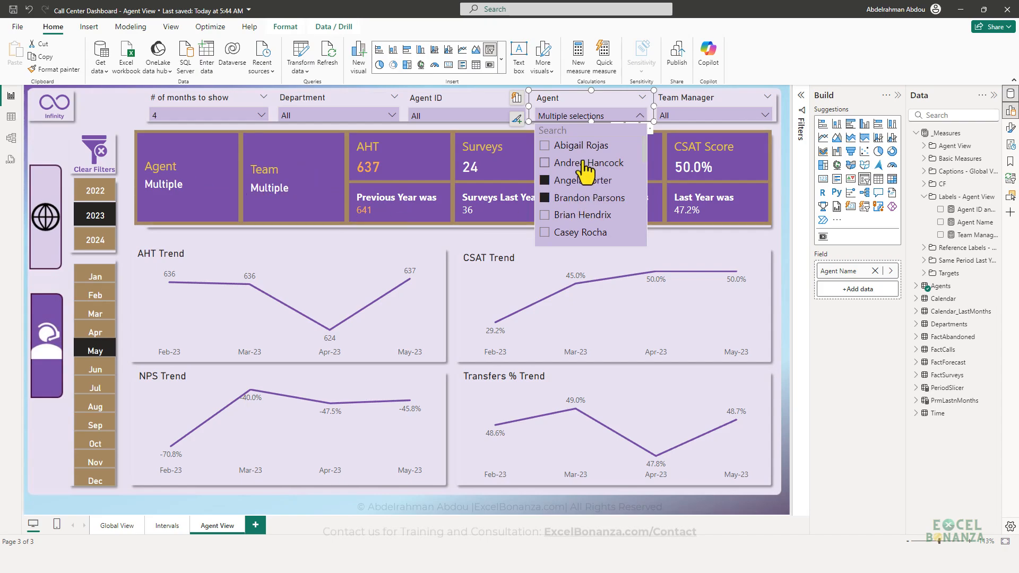
left_click(584, 198)
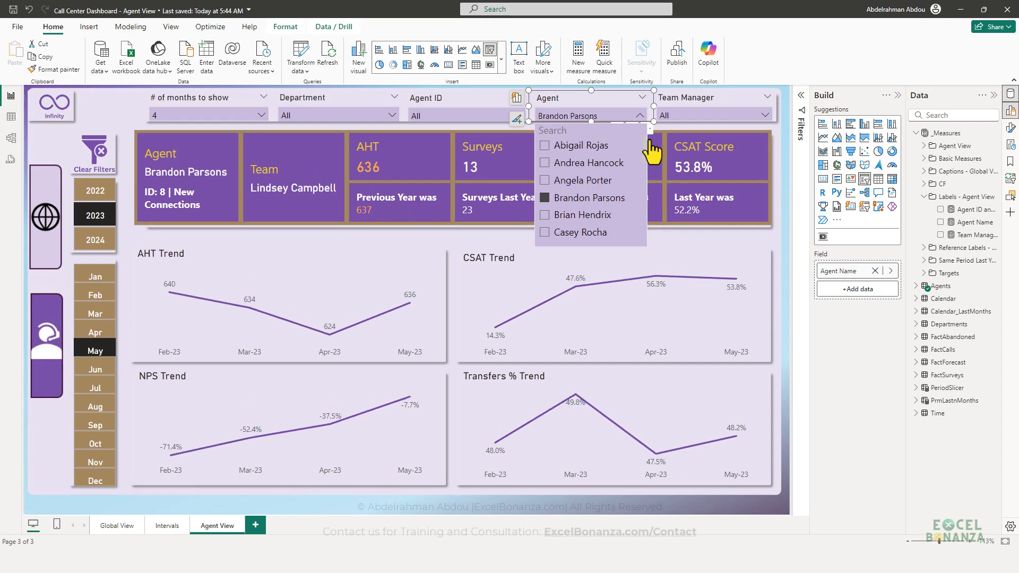
Step: Clear the Agent filter and filter the page to the second team manager in the Team Manager slicer
left_click(764, 115)
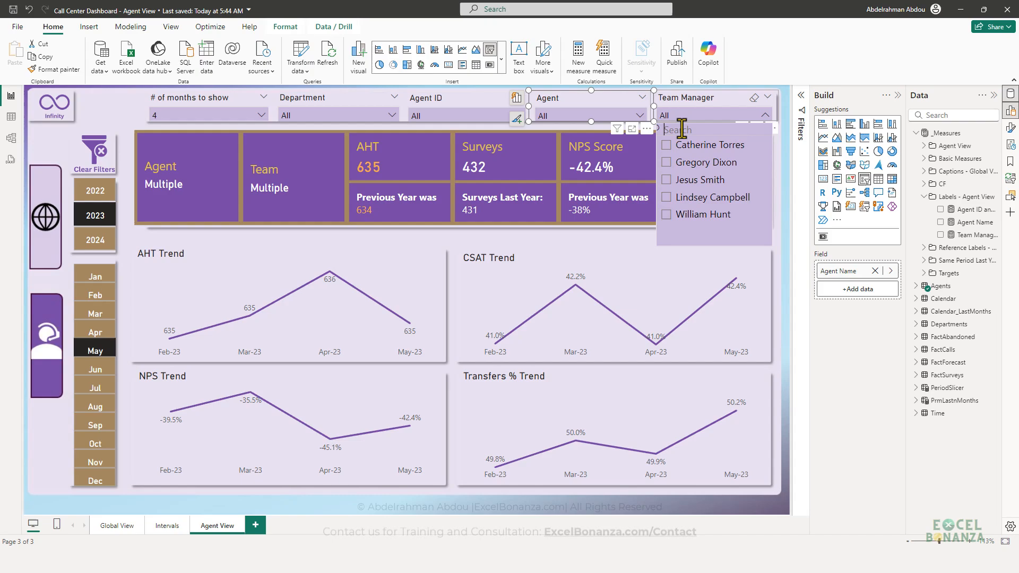
left_click(692, 163)
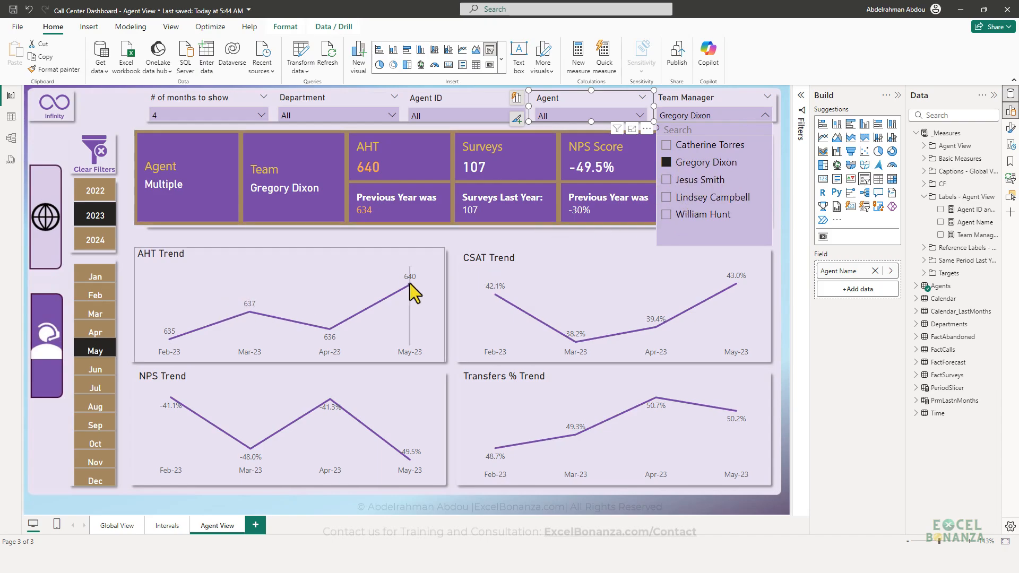
left_click(355, 241)
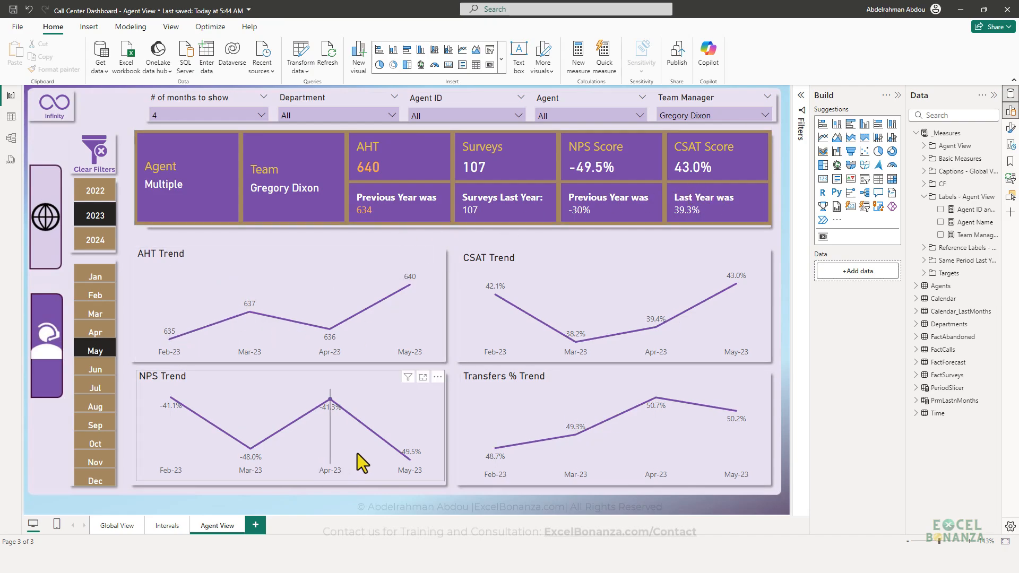
mouse_move(360, 455)
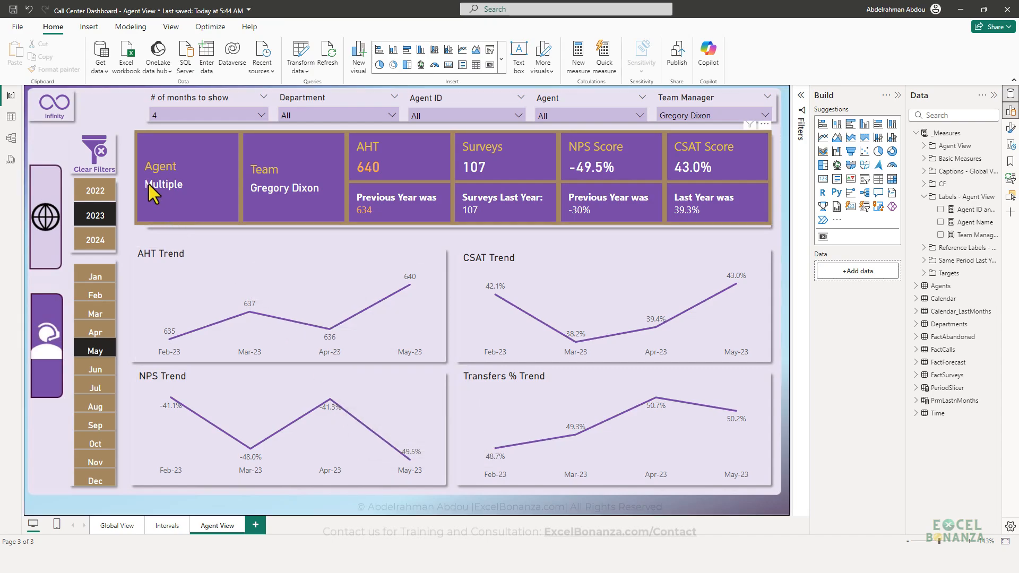
left_click_drag(140, 181, 192, 200)
key("Escape")
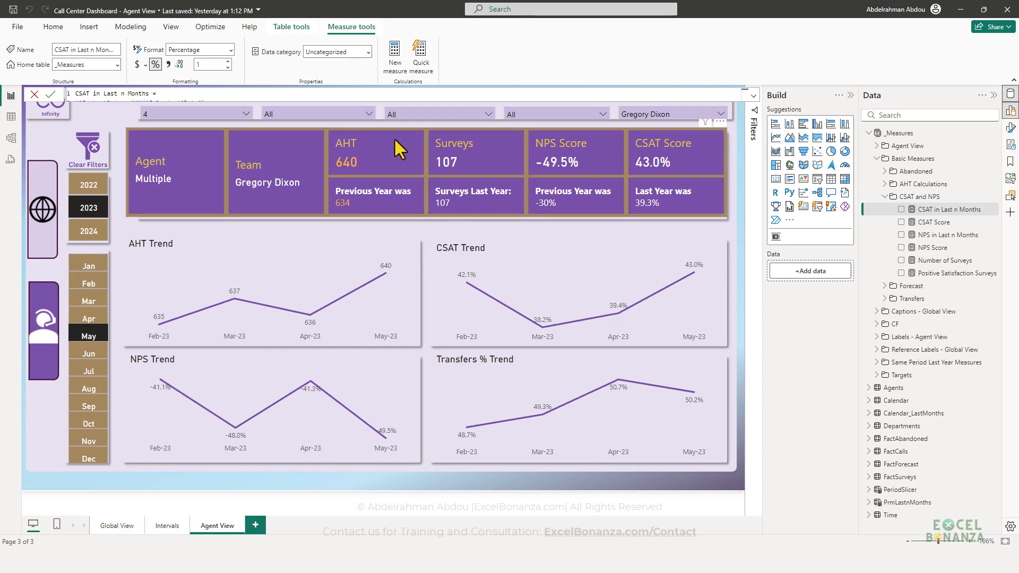
Step: Close the measure formula, switch to the Call Center Dashboard Project PDF in Adobe Acrobat and read the Objective 2 requirements
left_click(125, 110)
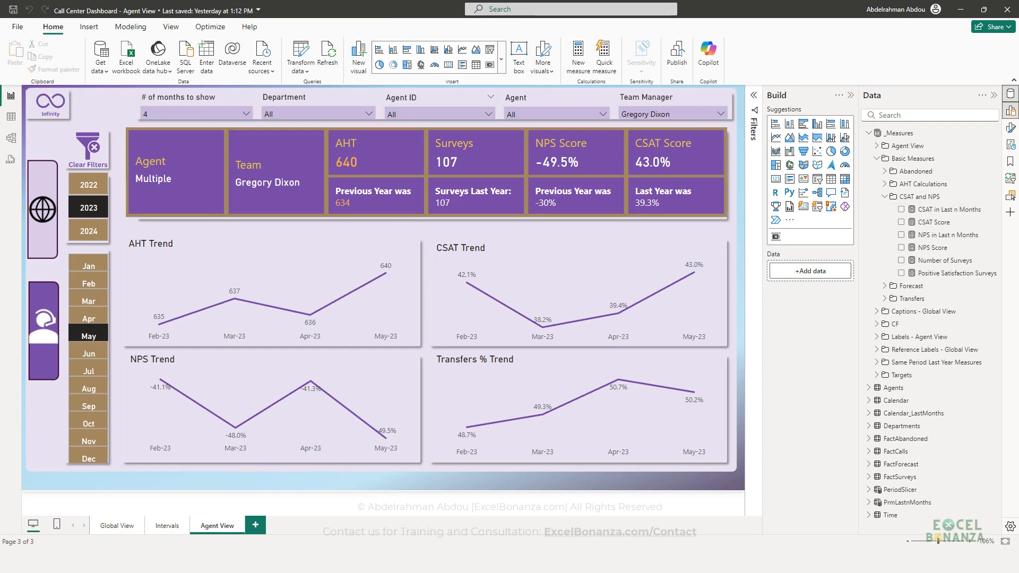
left_click_drag(0, 139, 357, 18)
double_click(365, 17)
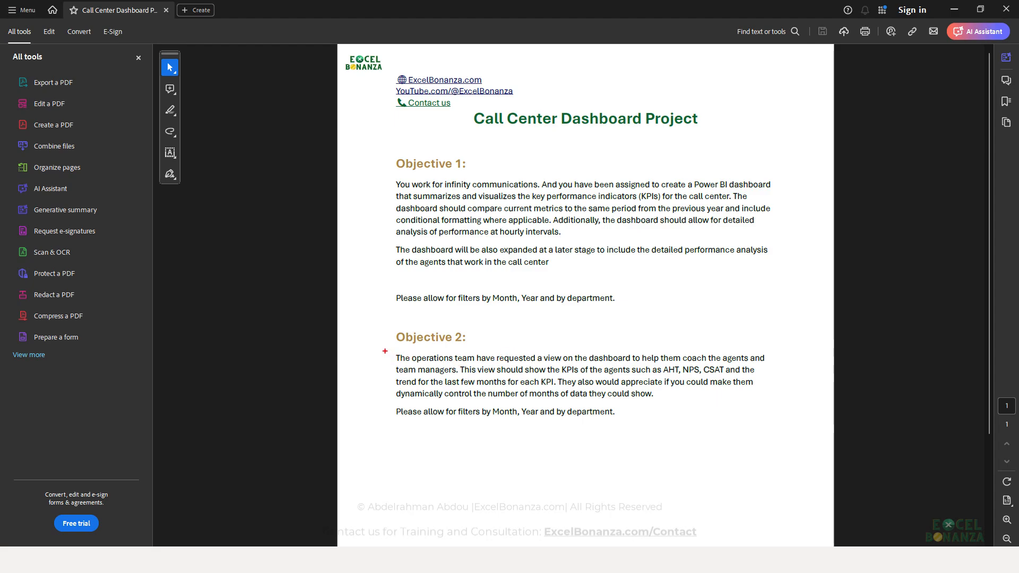
left_click_drag(381, 347, 787, 450)
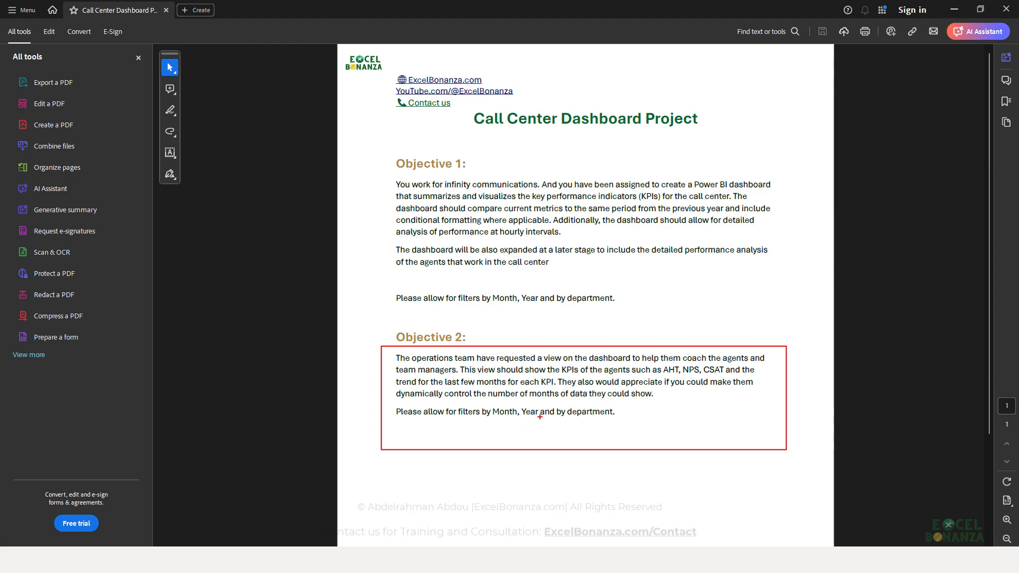
key("Escape")
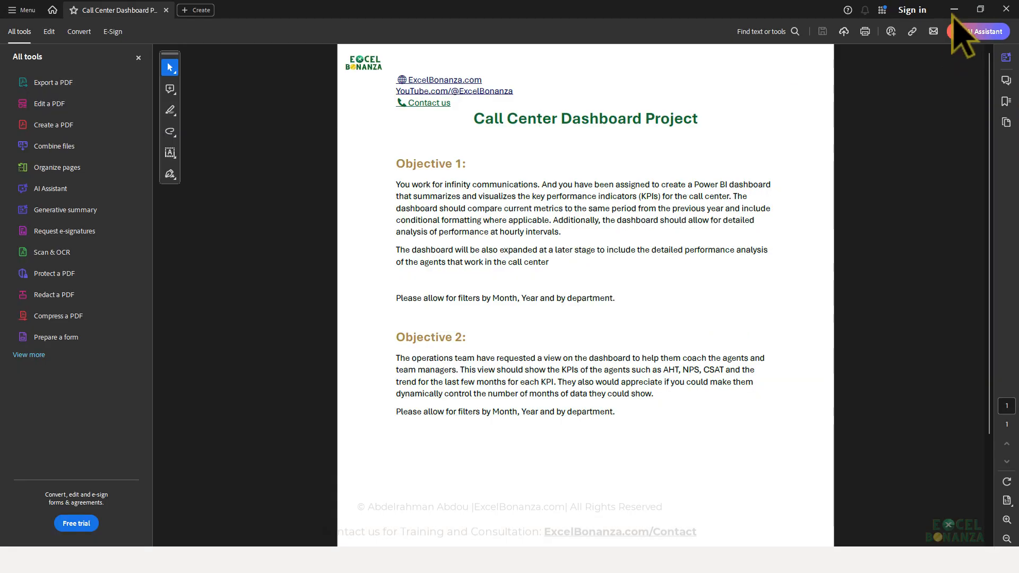
Step: Switch back to Power BI and show the Global View page of the Agent View Step by Step report
left_click(962, 11)
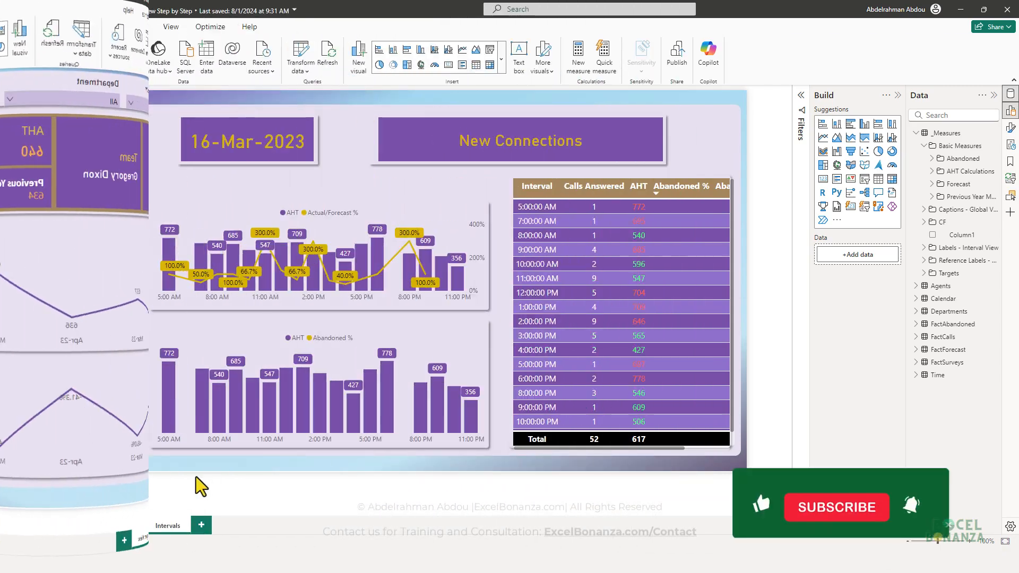
left_click(116, 526)
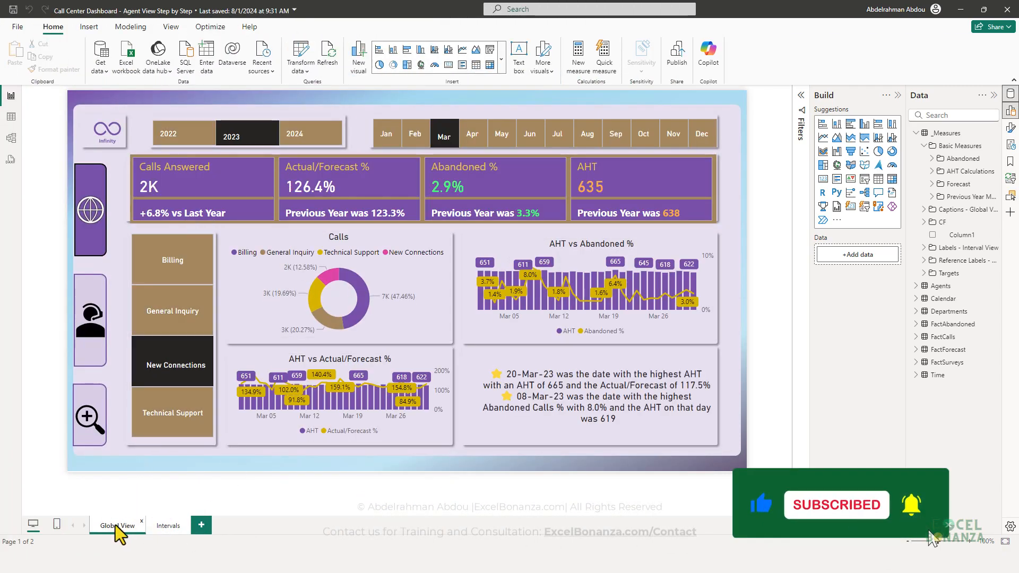
Step: Show the Intervals page and add a new blank page after it
left_click(169, 526)
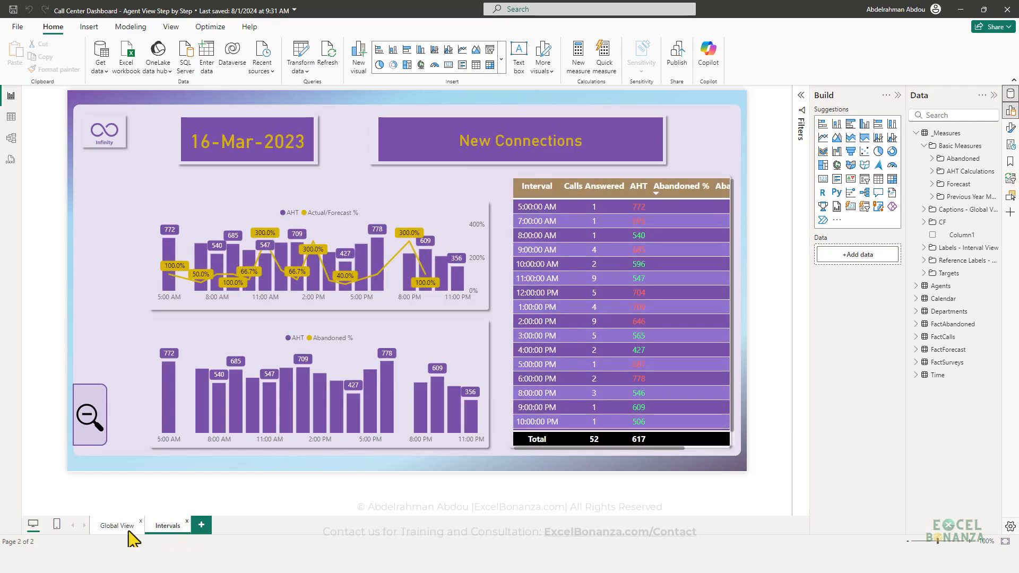
left_click(201, 526)
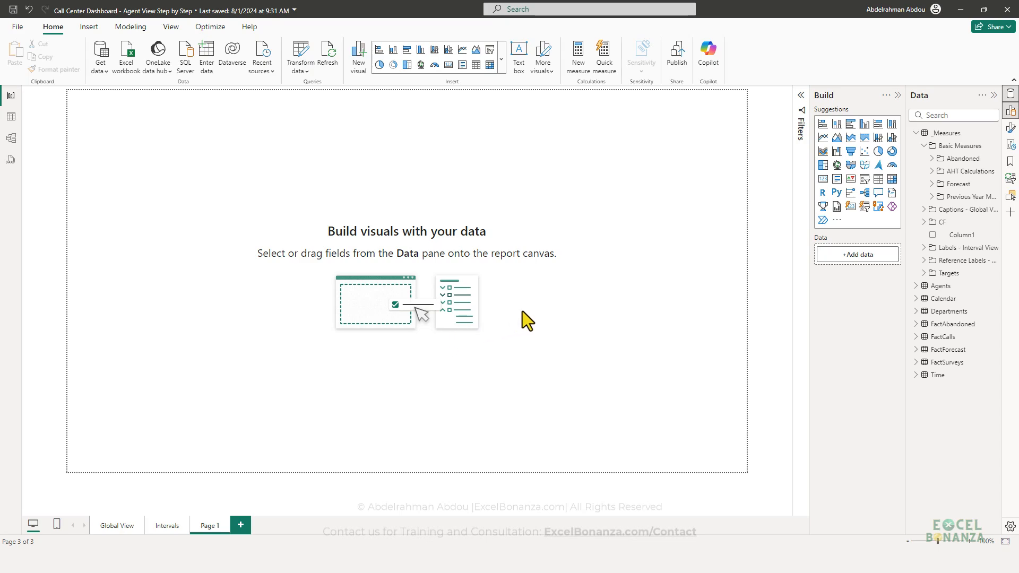
Step: Switch to the Agent View Screenshot.png image, mark the Surveys, NPS Score and CSAT Score cards, and return to the Power BI report
key("alt+Tab")
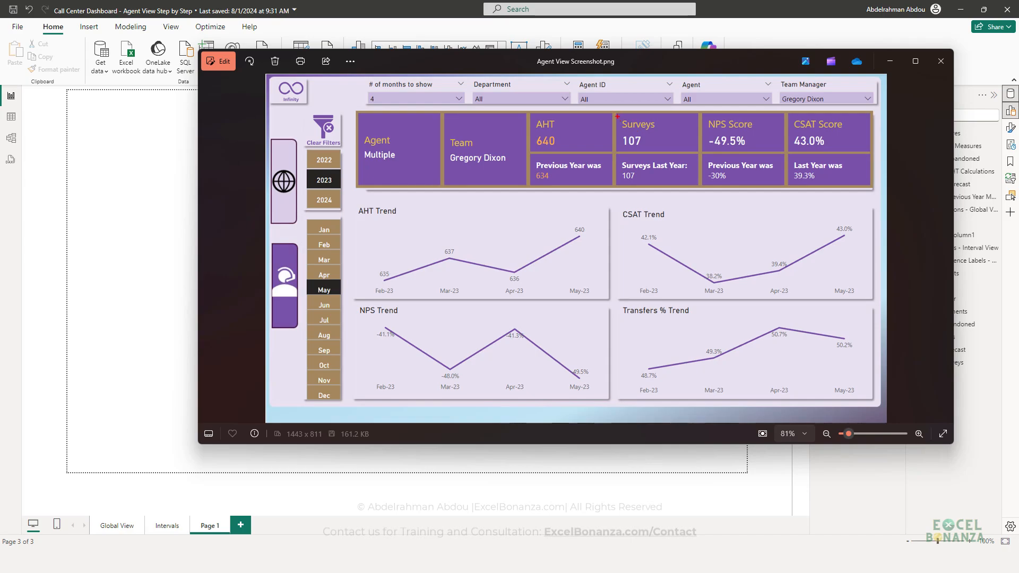
left_click_drag(617, 116, 658, 153)
mouse_move(701, 116)
left_mouse_down()
mouse_move(760, 152)
mouse_move(841, 153)
left_mouse_up()
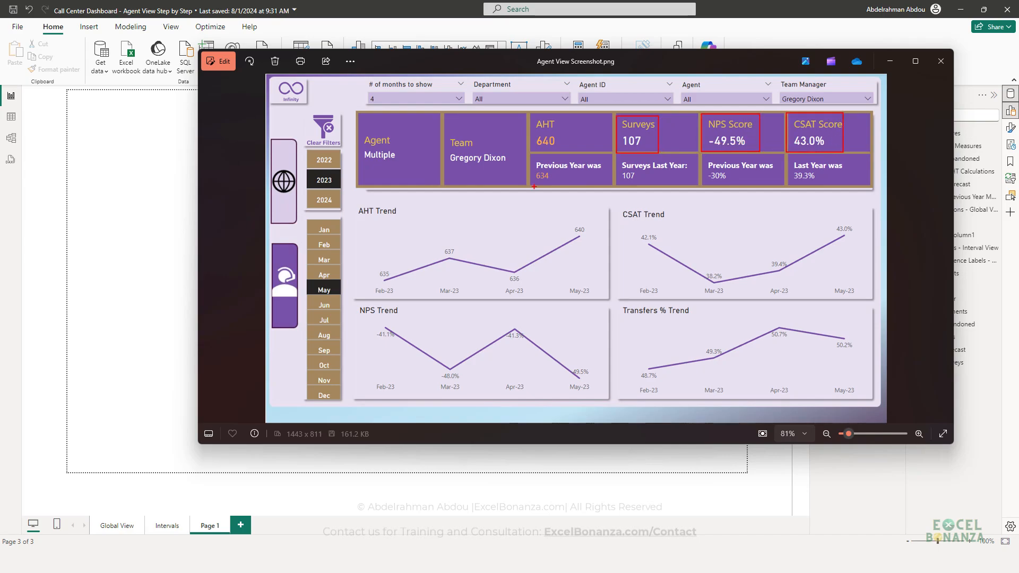
key("Escape")
key("alt+F4")
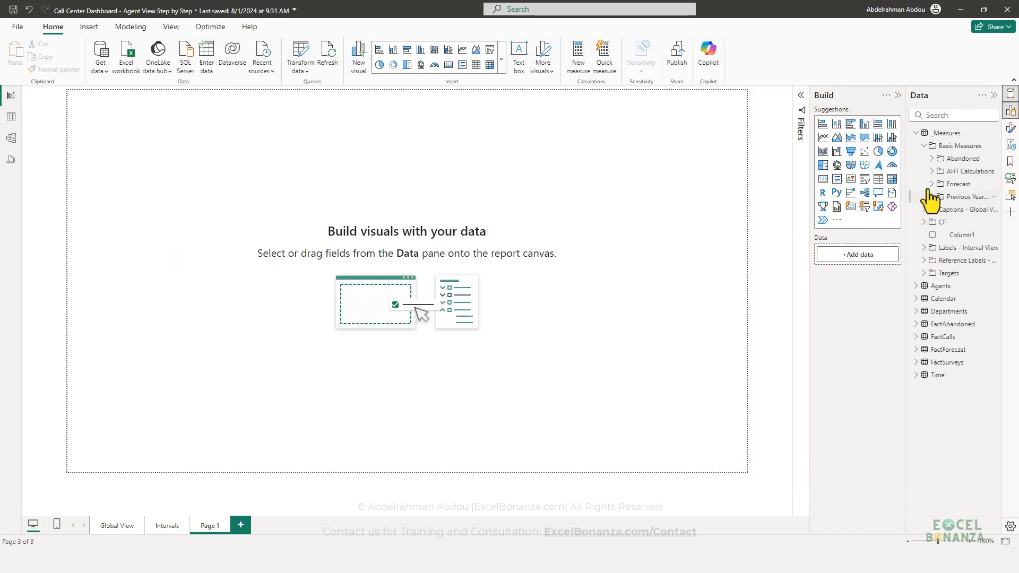
Step: Create the measure Number of Surveys = COUNTROWS(FactSurveys) in the Basic Measures folder
left_click(994, 146)
left_click(923, 151)
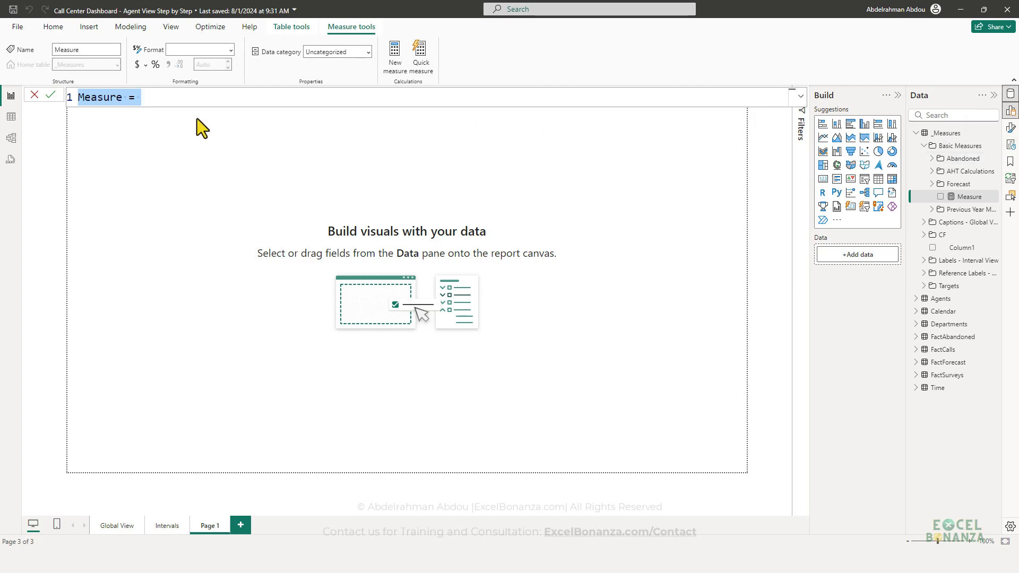
type("Number of")
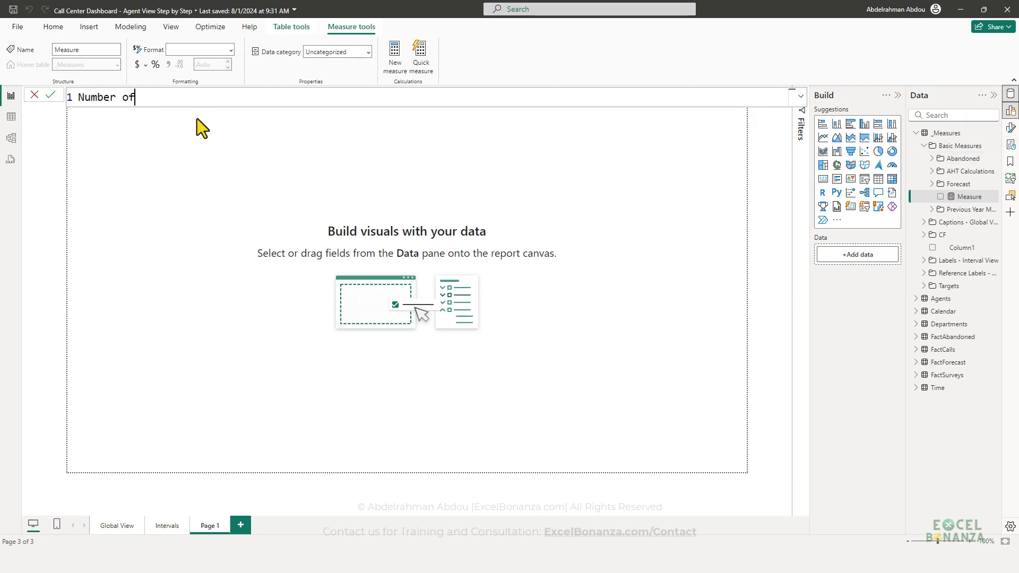
type(" Surveys = count")
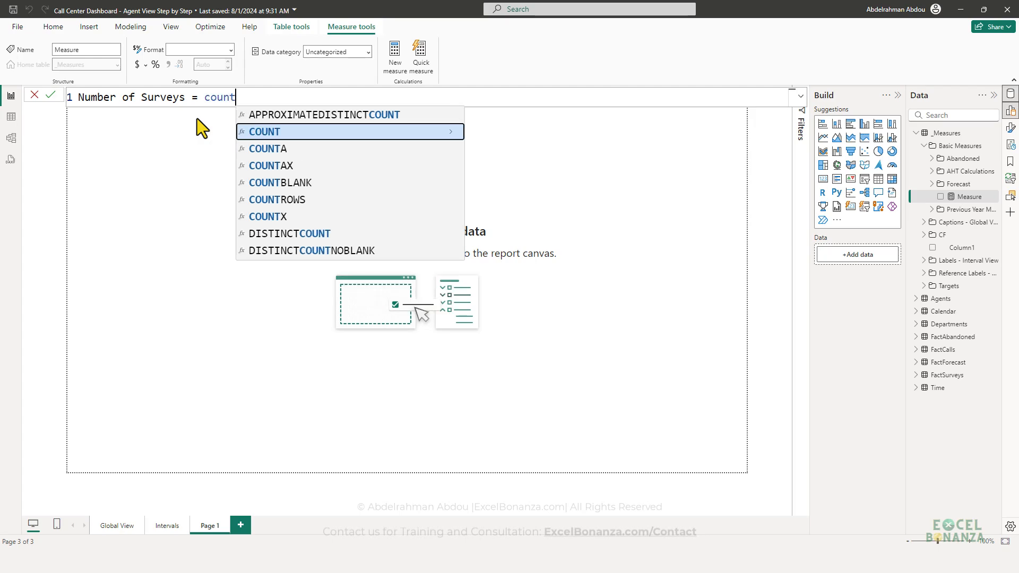
type("row")
key("Tab")
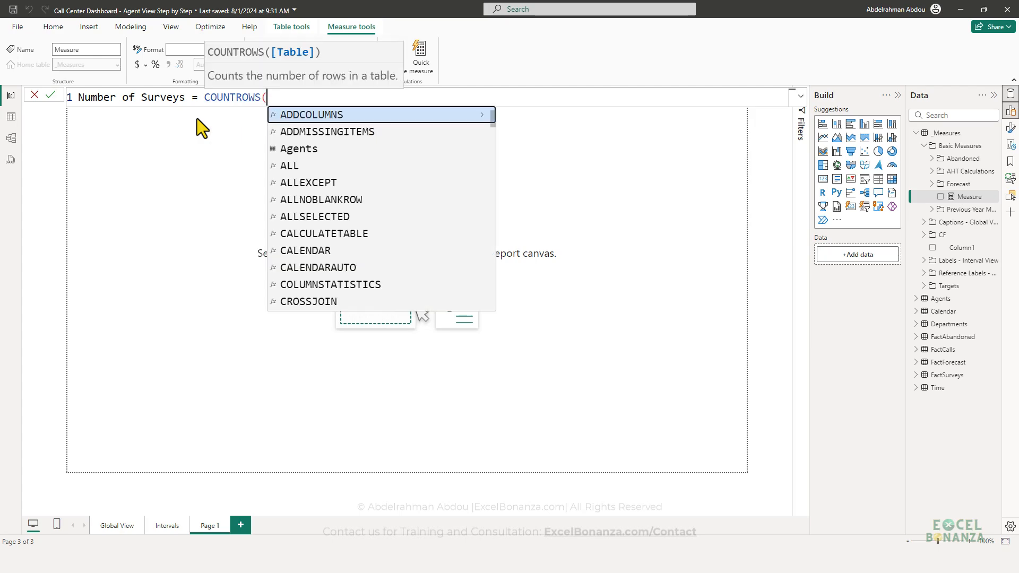
type("su")
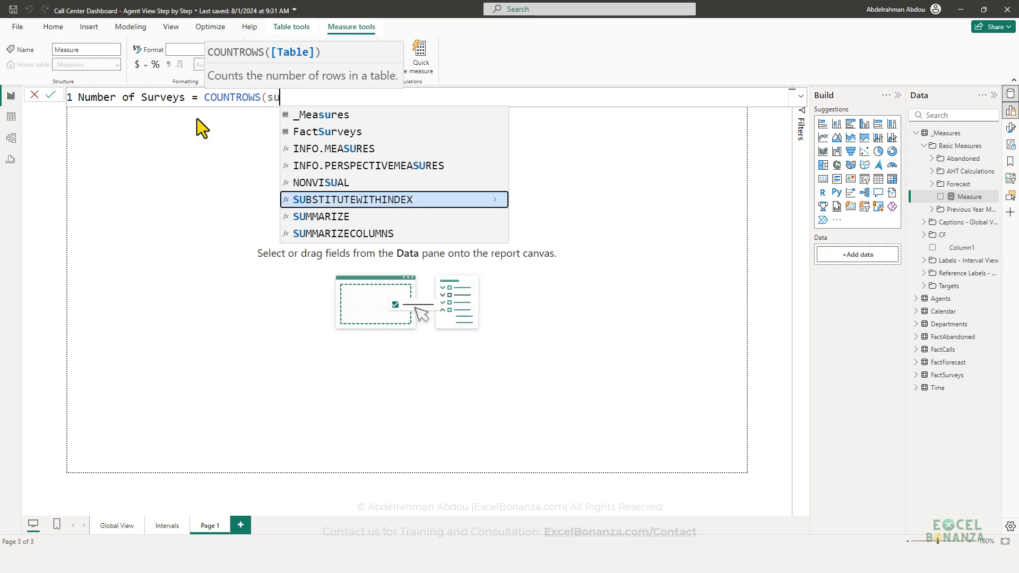
type("rvey")
key("Tab")
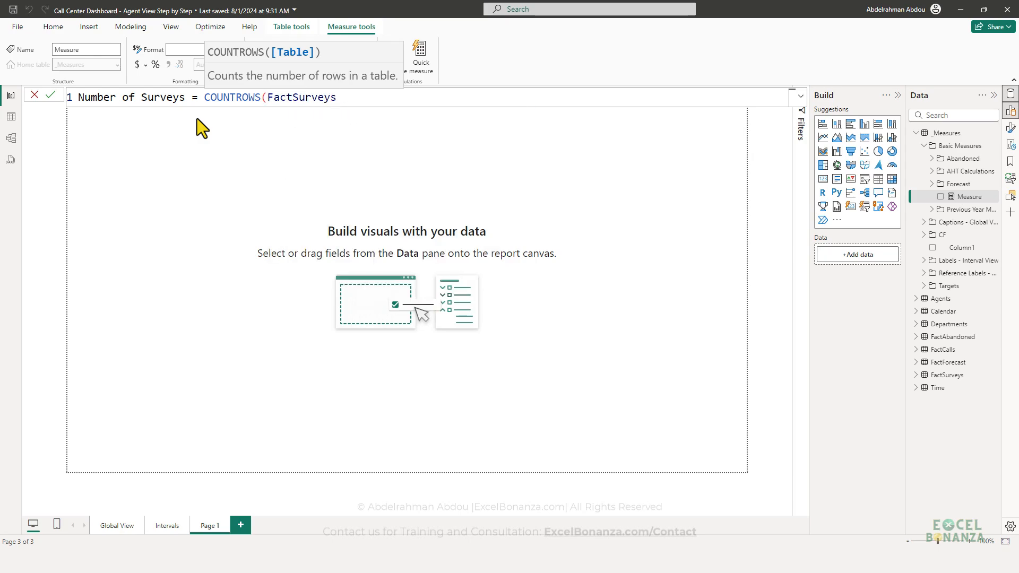
type(")")
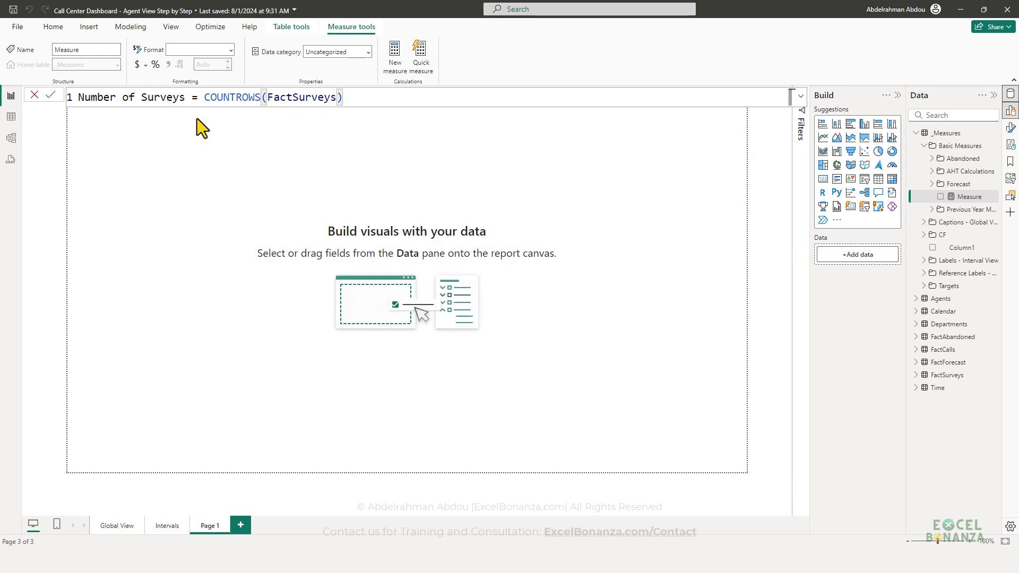
key("Return")
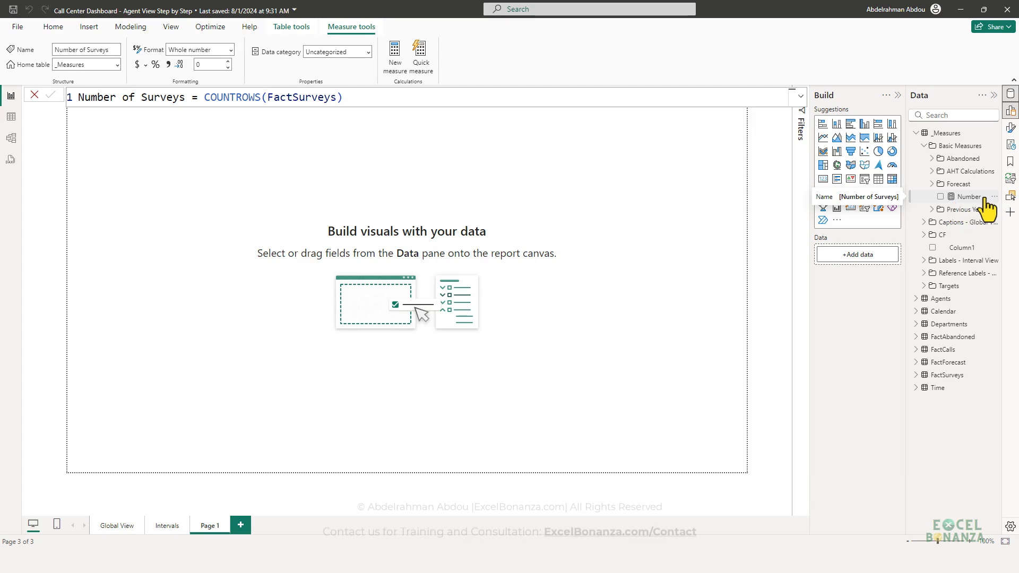
Step: In the Model view, set the Number of Surveys measure's display folder to Basic Measures\CSAT and NPS
left_click(8, 139)
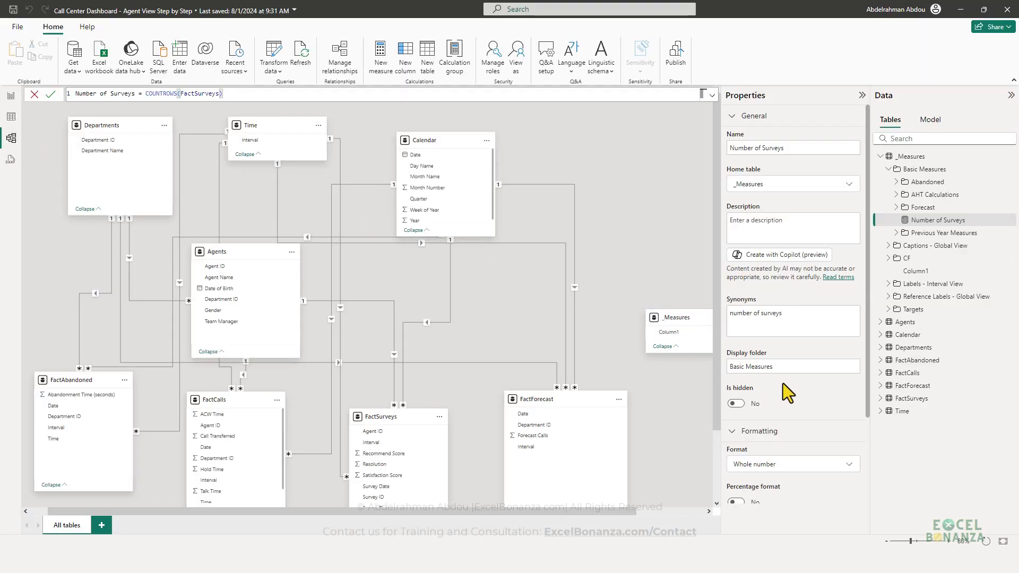
left_click(808, 370)
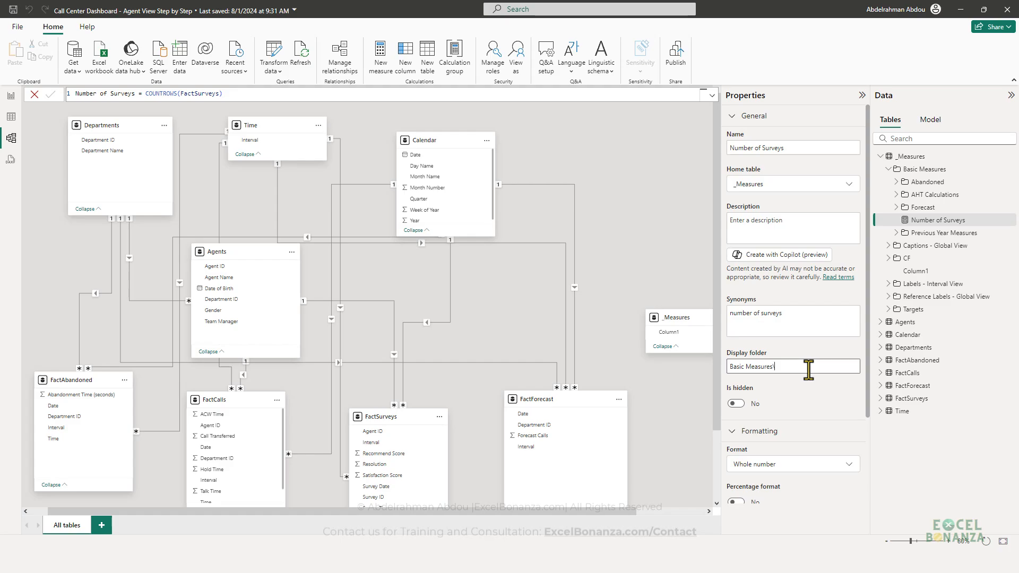
type("\\CSAT ")
type("and NPS")
key("Return")
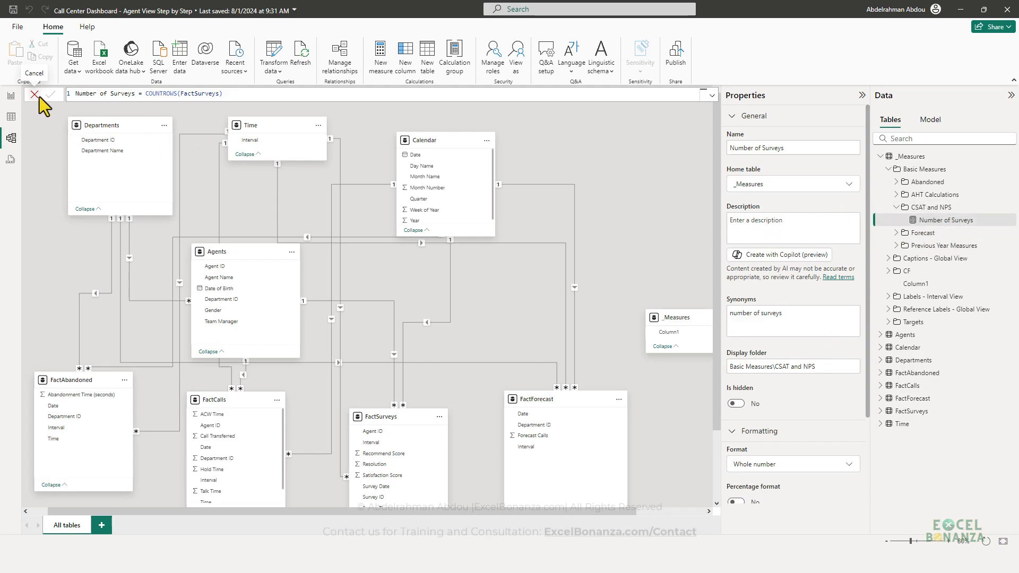
Step: Return to the Report view and check the NPS Score card in the Agent View screenshot image
left_click(11, 96)
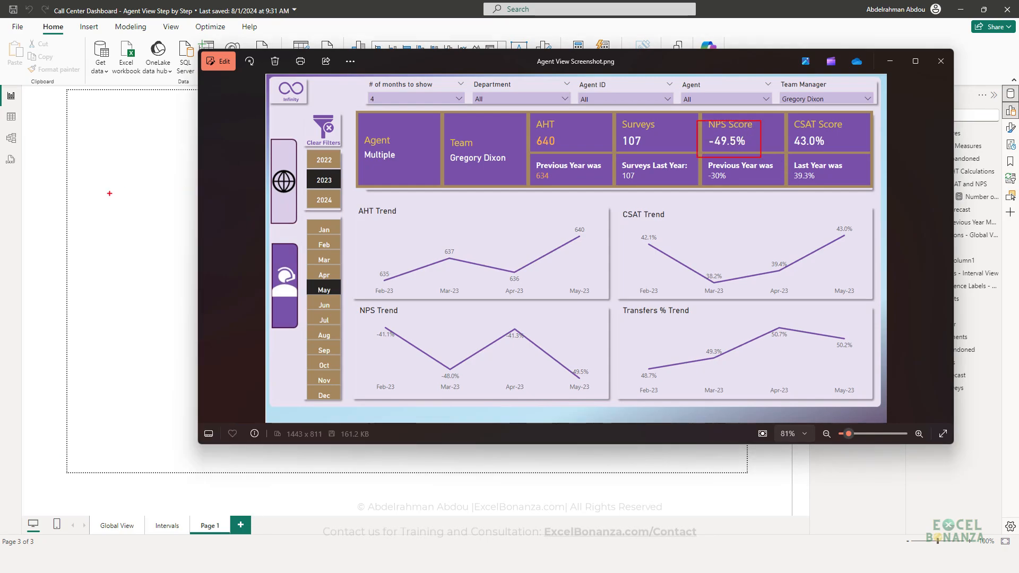
key("Escape")
left_click(131, 198)
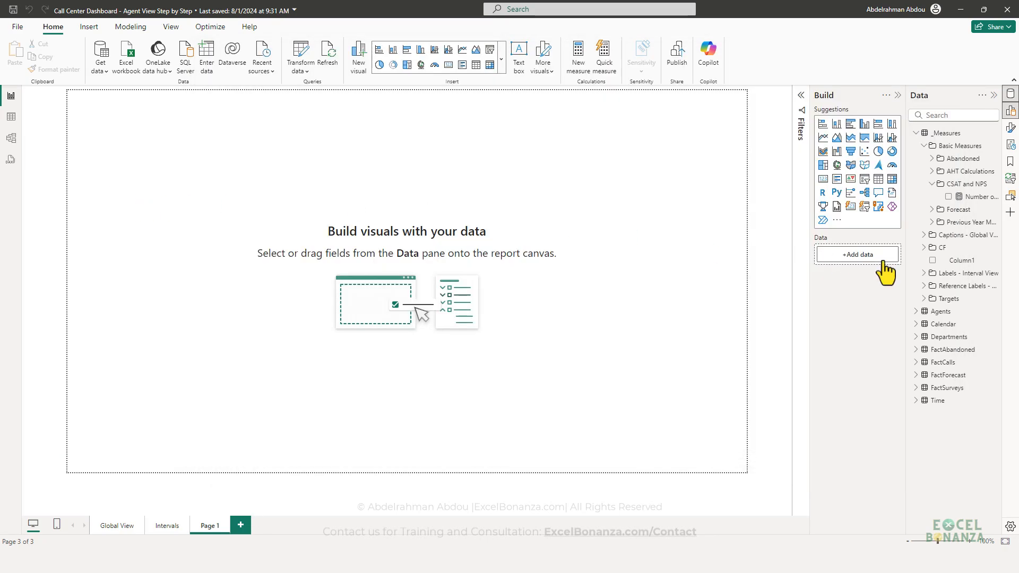
Step: Write an NPS Score measure in the CSAT and NPS folder, dividing surveys with Recommend Score >= 9 minus those <= 6 by [Number of Surveys]
left_click(994, 183)
left_click(944, 191)
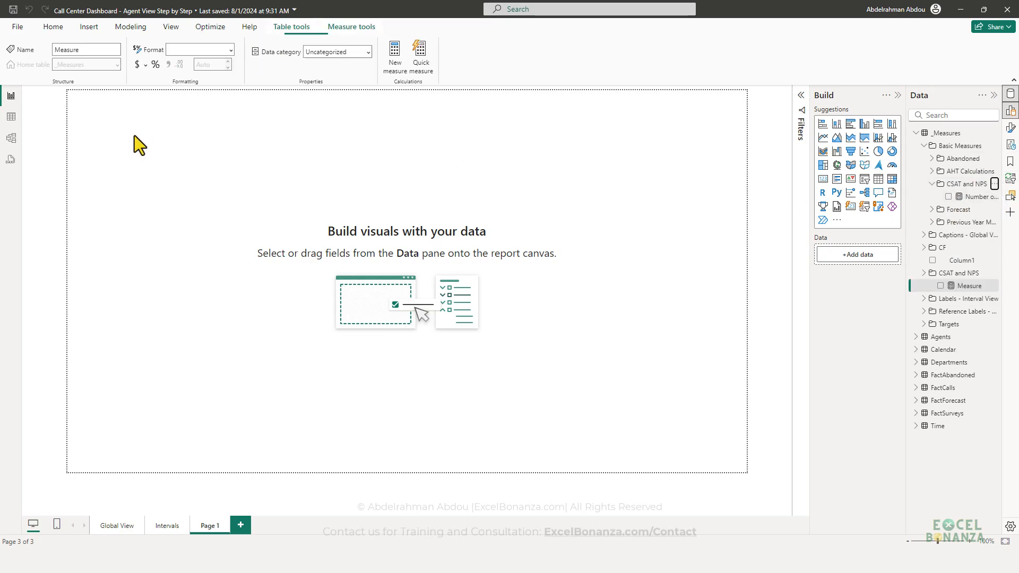
type("NPS Score = VAR _PositiveSurveys = CALCULATE([Number of Surveys], FactSurveys[Recommend Score] >= 9) VAR _NegativeSurveys = CALCULATE([Number of Surveys], FactSurveys[Recommend Score] <= 6) VAR _Result = DIVIDE(_PositiveSurveys - _NegativeSurveys, [Number of Surveys]) RETURN _Result")
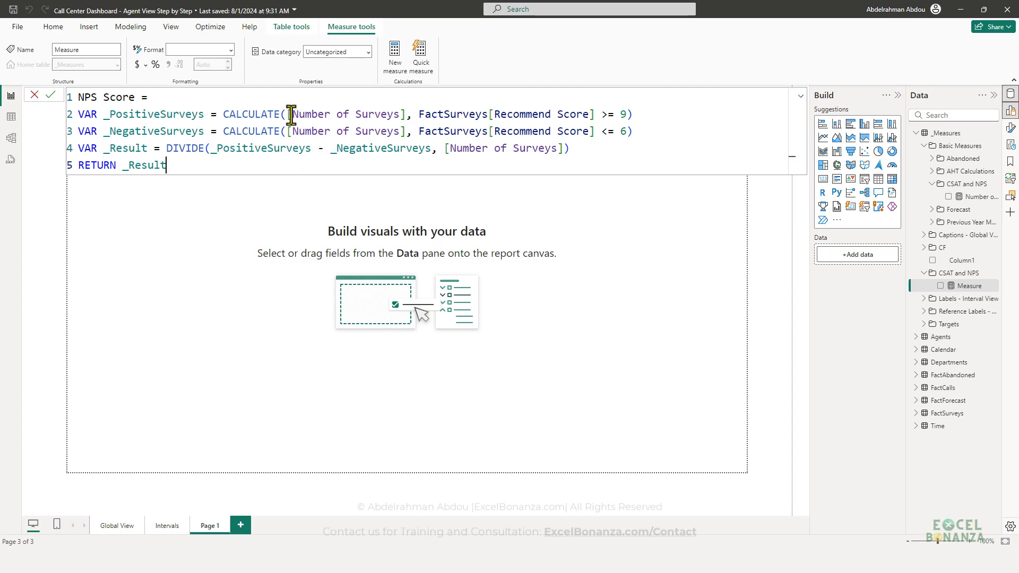
Step: Examine the _PositiveSurveys, _NegativeSurveys and _Result variables in the NPS Score formula
left_click(110, 117)
left_click(118, 127)
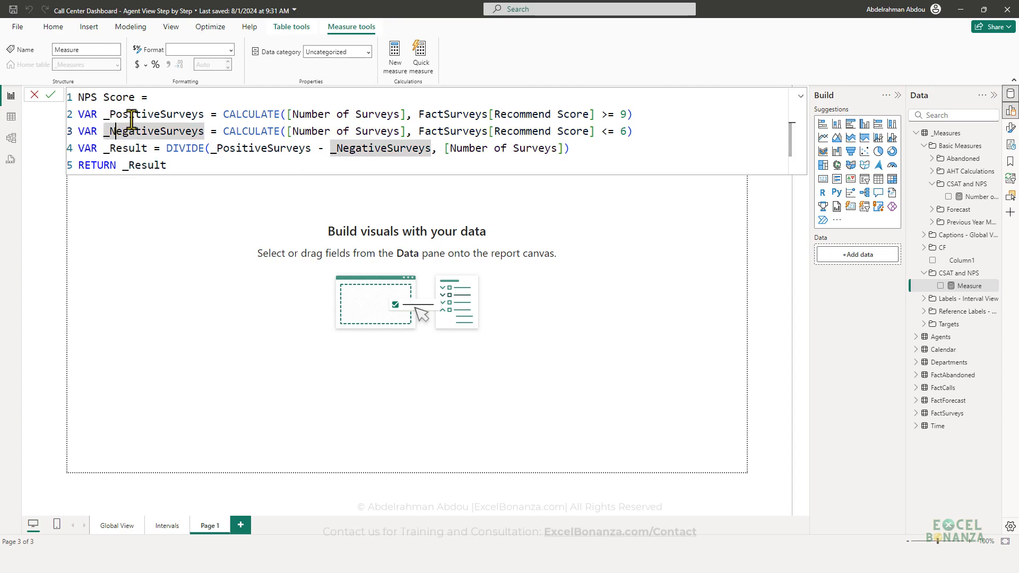
left_click(204, 113)
left_click_drag(204, 113, 101, 114)
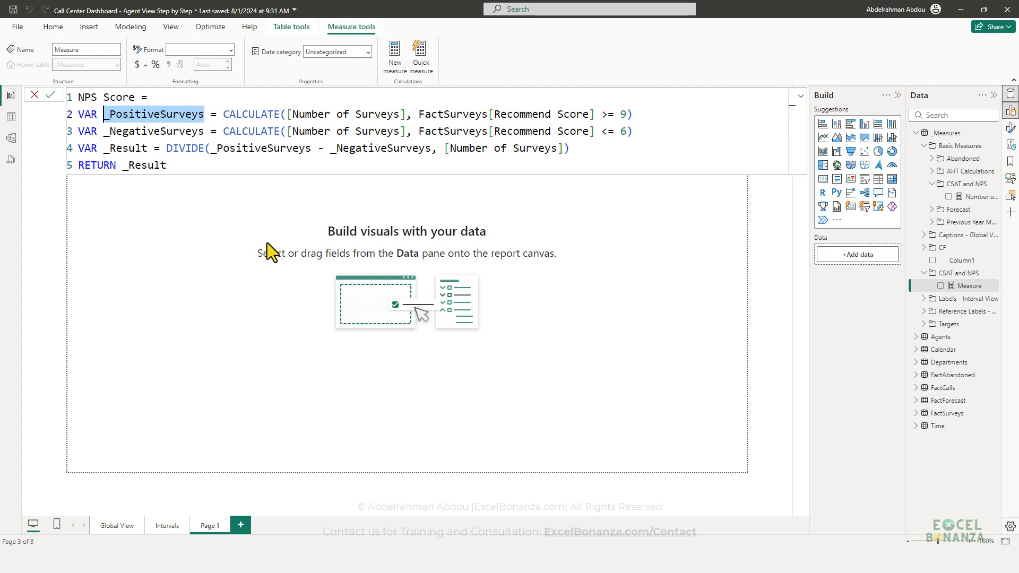
left_click(249, 131)
left_click(278, 162)
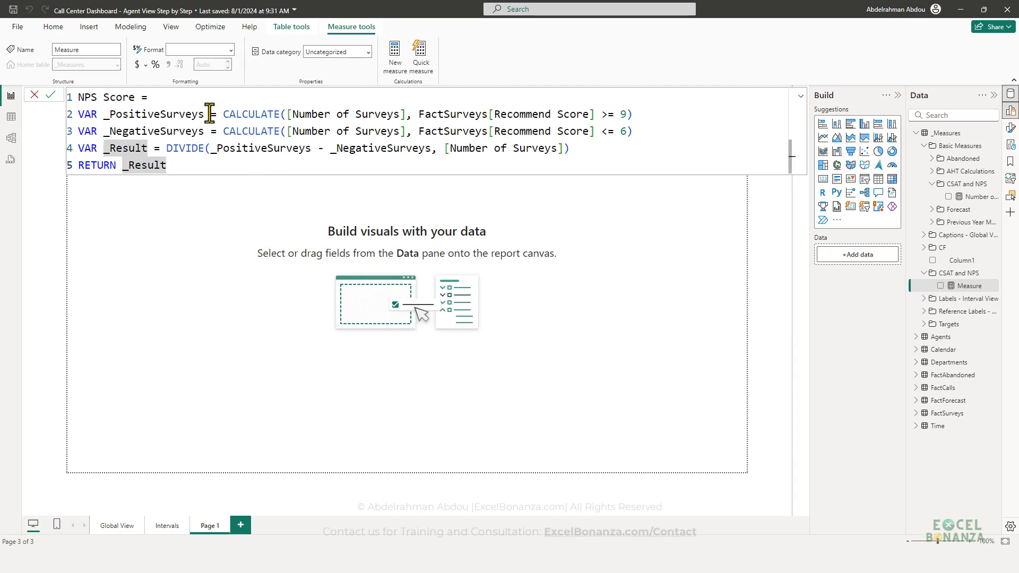
Step: Examine the CALCULATE expressions and the Recommend Score conditions >= 9 and <= 6 in the NPS Score formula
left_click(260, 114)
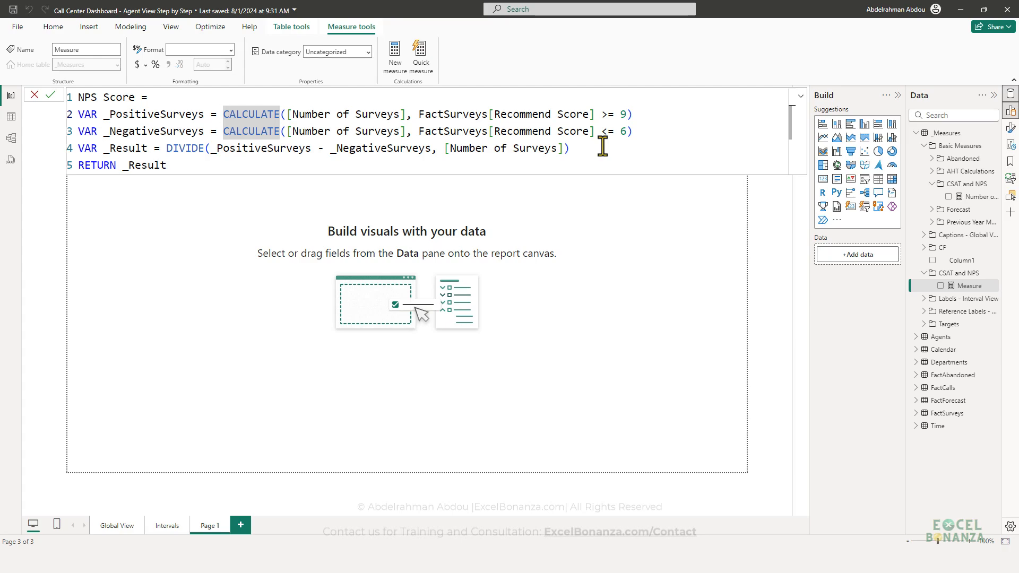
left_click_drag(627, 114, 601, 114)
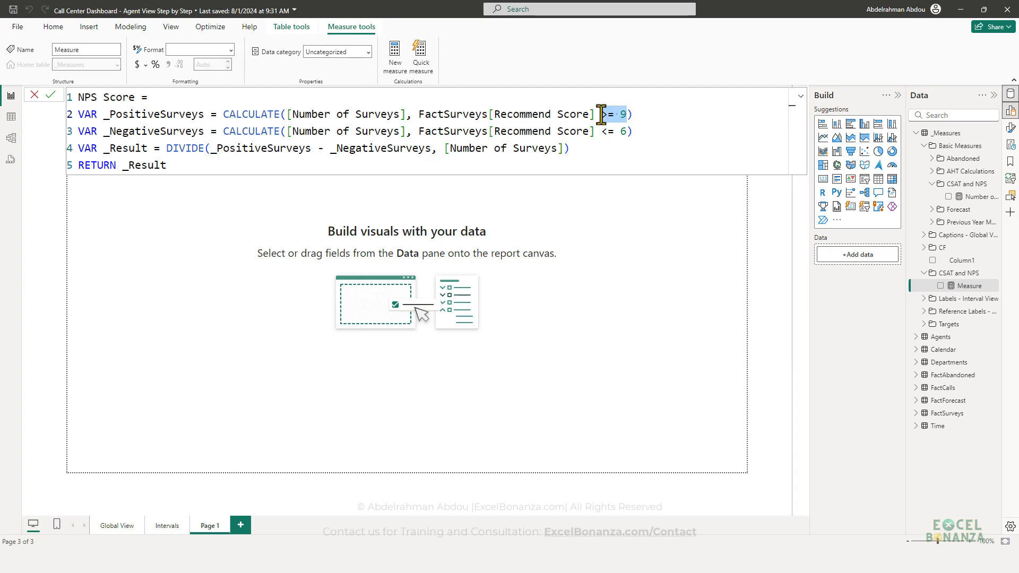
left_click(610, 130)
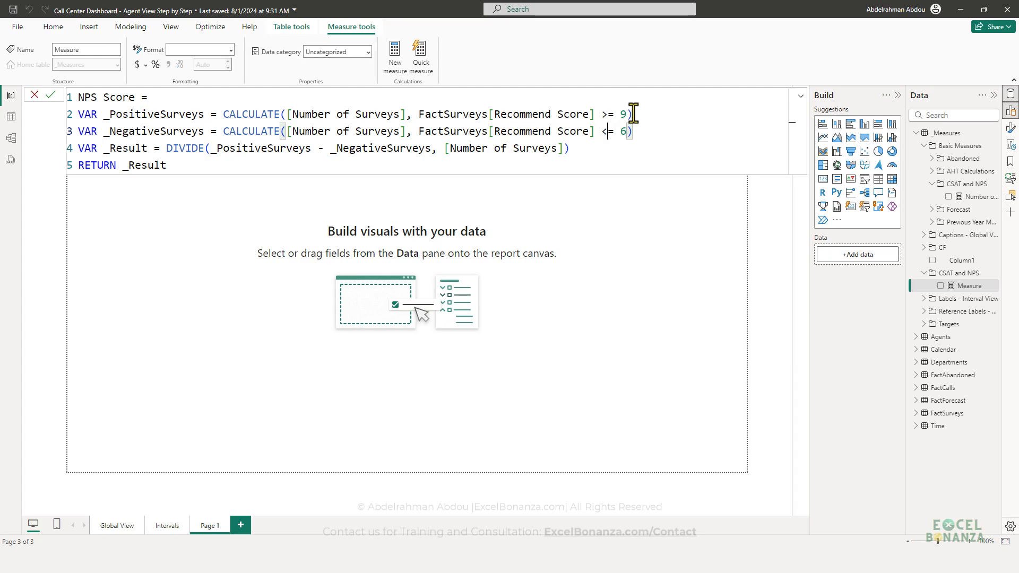
left_click_drag(632, 114, 616, 113)
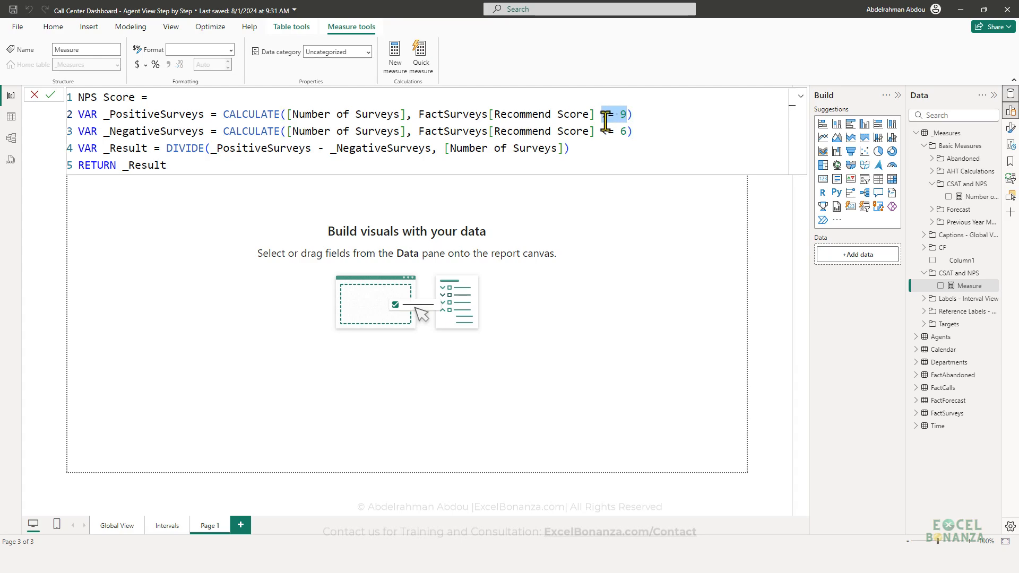
left_click(637, 114)
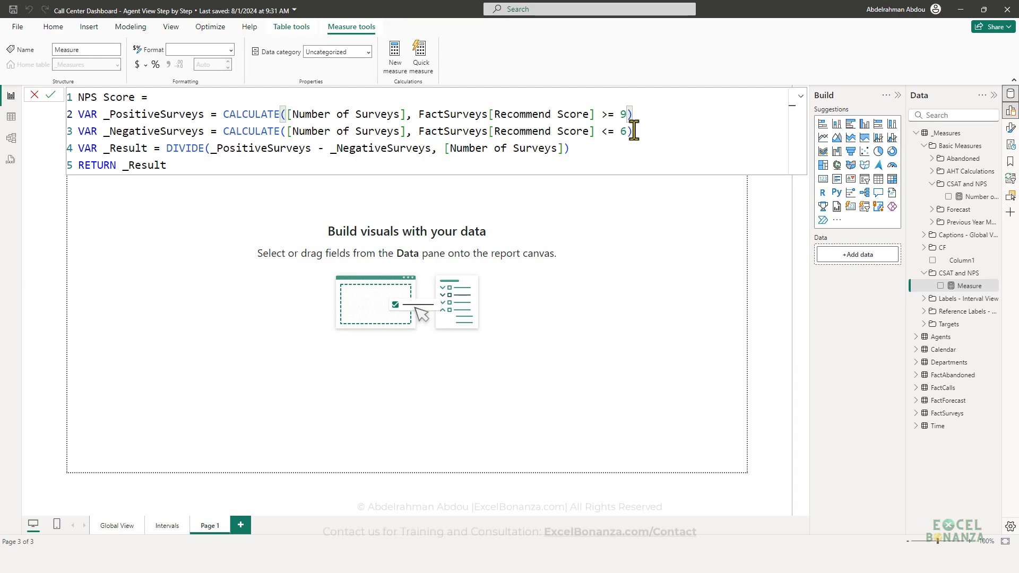
left_click_drag(635, 131, 600, 132)
left_click(634, 131)
Step: Review the DIVIDE expression of the _Result variable and commit the NPS Score measure
left_click(289, 149)
left_click(433, 152)
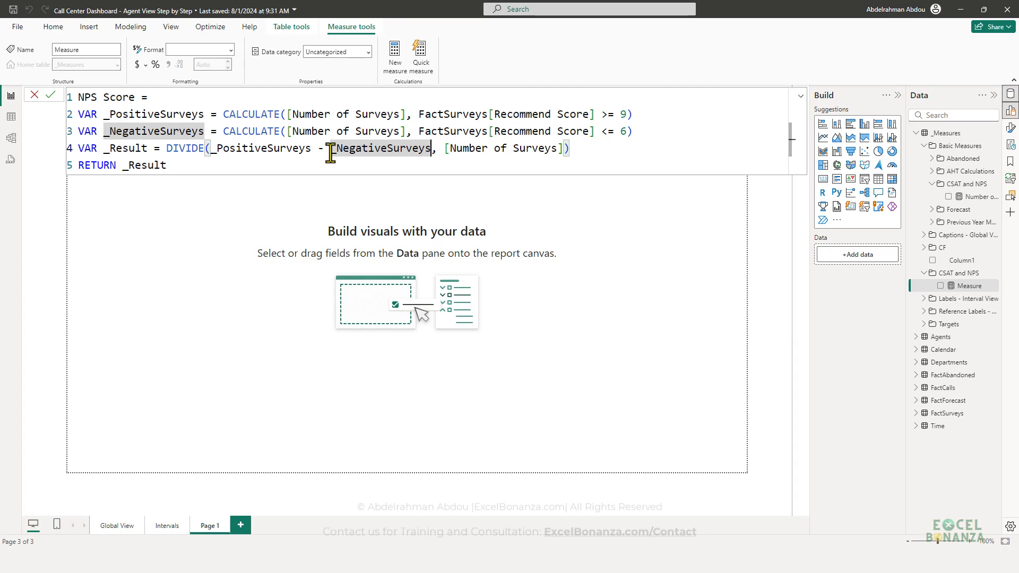
left_click(203, 150)
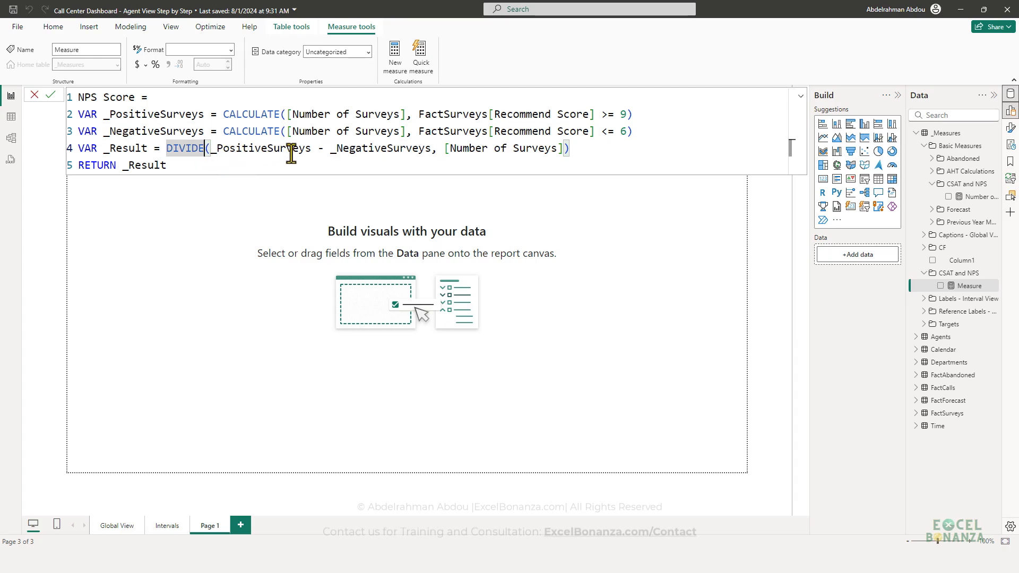
left_click_drag(210, 154, 431, 150)
left_click_drag(565, 149, 440, 150)
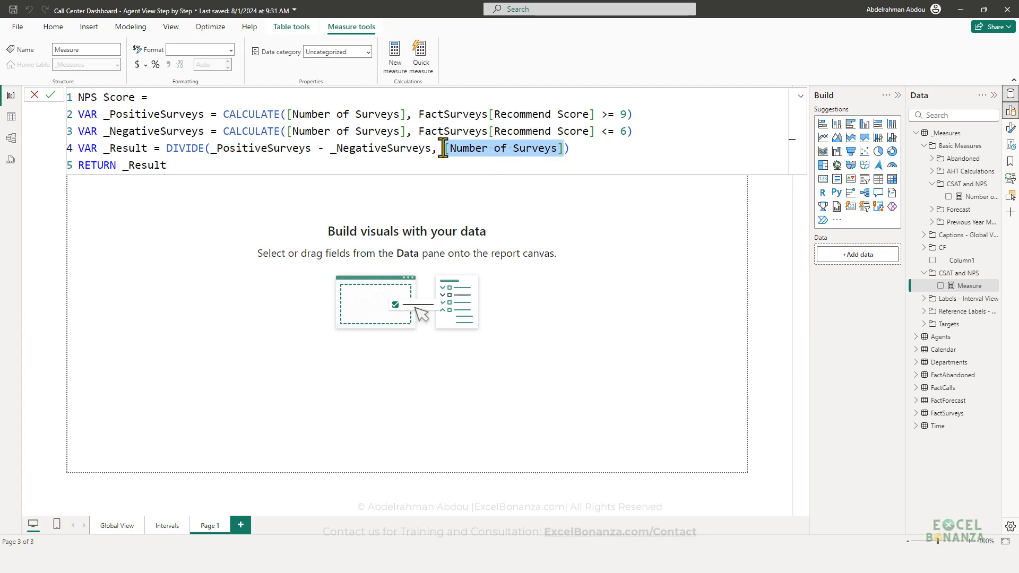
left_click(447, 166)
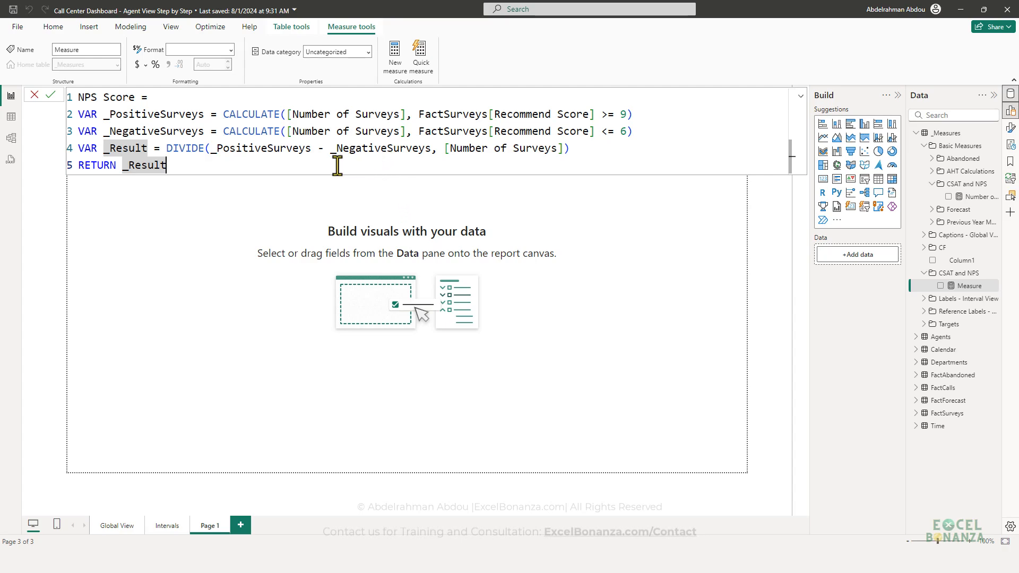
left_click(173, 166)
key("Return")
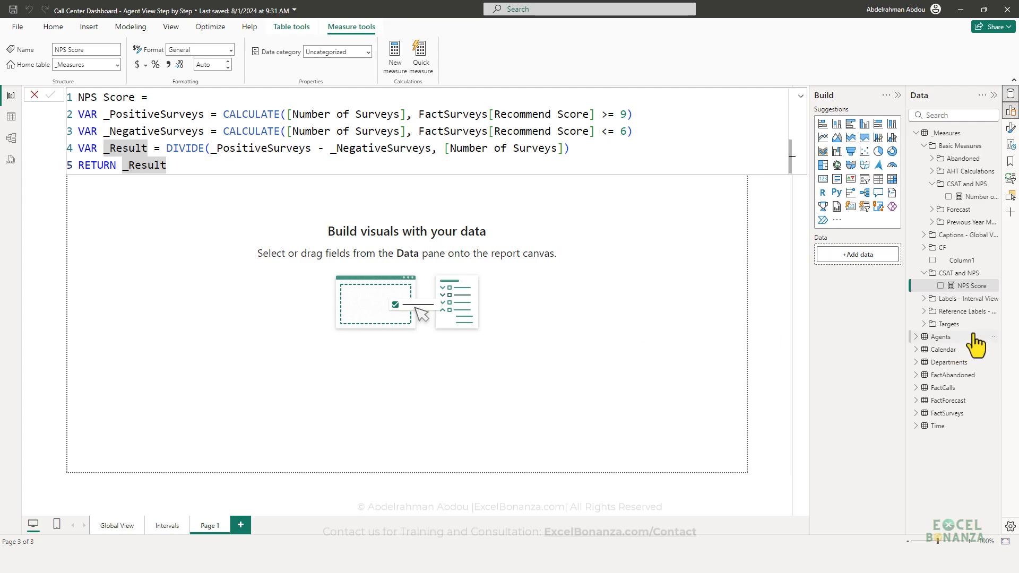
Step: Move the NPS Score measure to the display folder Basic Measures\CSAT and NPS and return to the report page
left_click(962, 274)
left_click(963, 286)
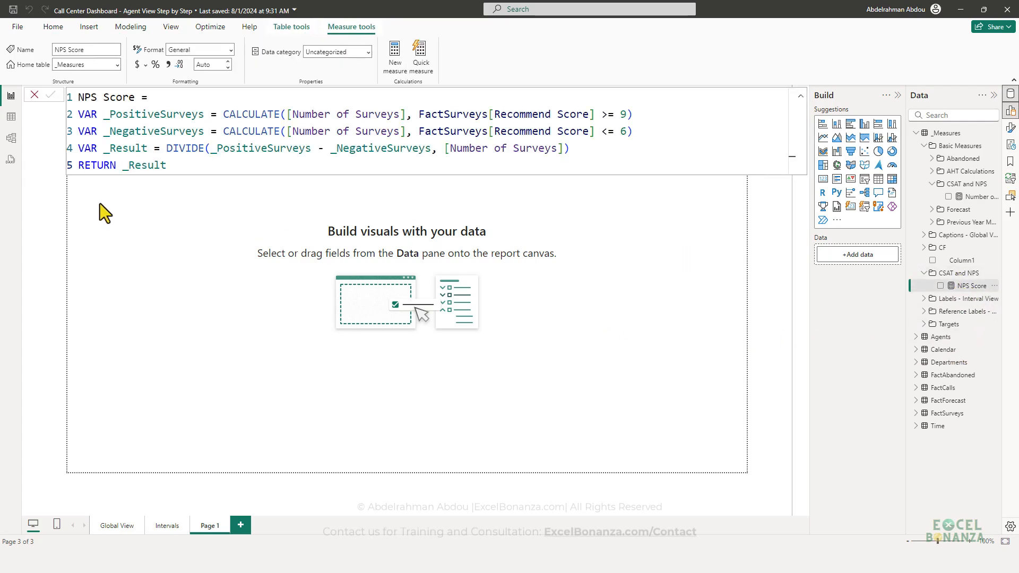
left_click(11, 138)
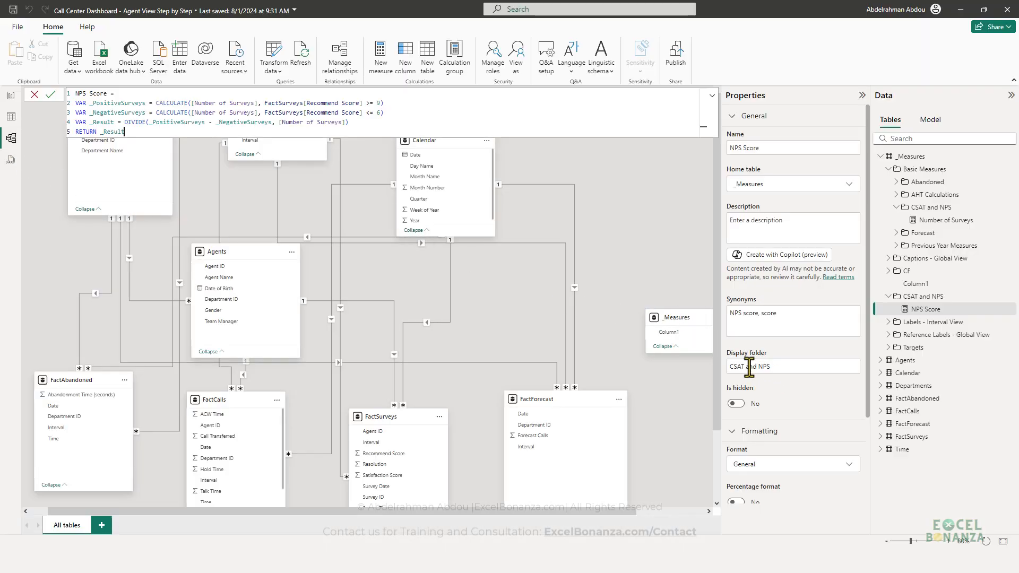
left_click(728, 366)
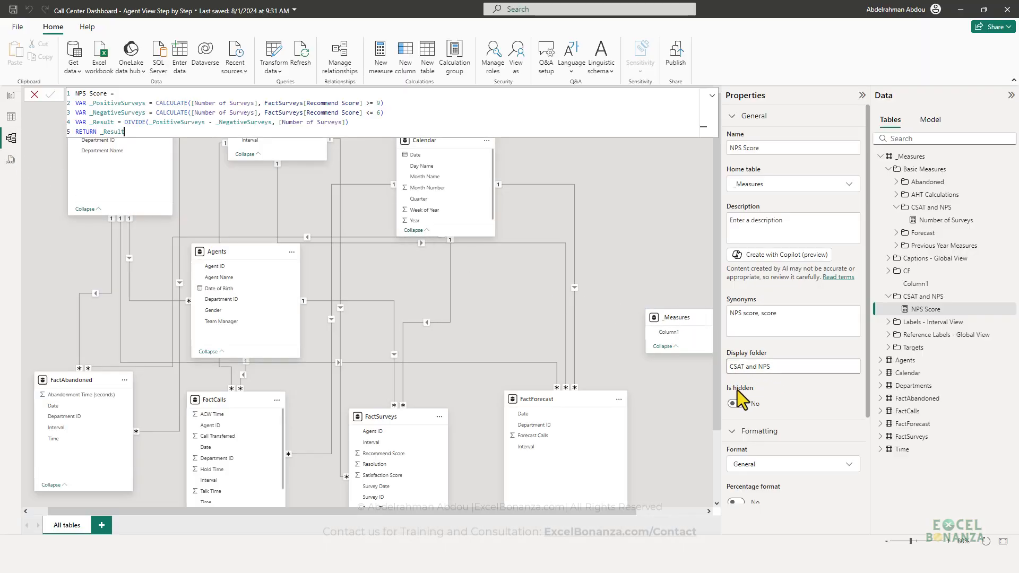
type("Basic Measures\\")
key("Return")
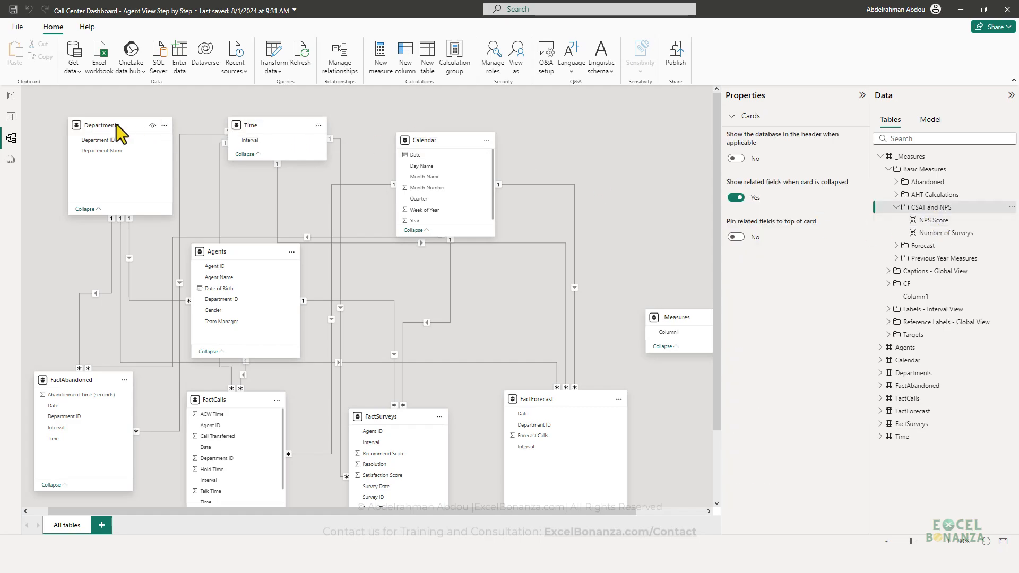
left_click(11, 97)
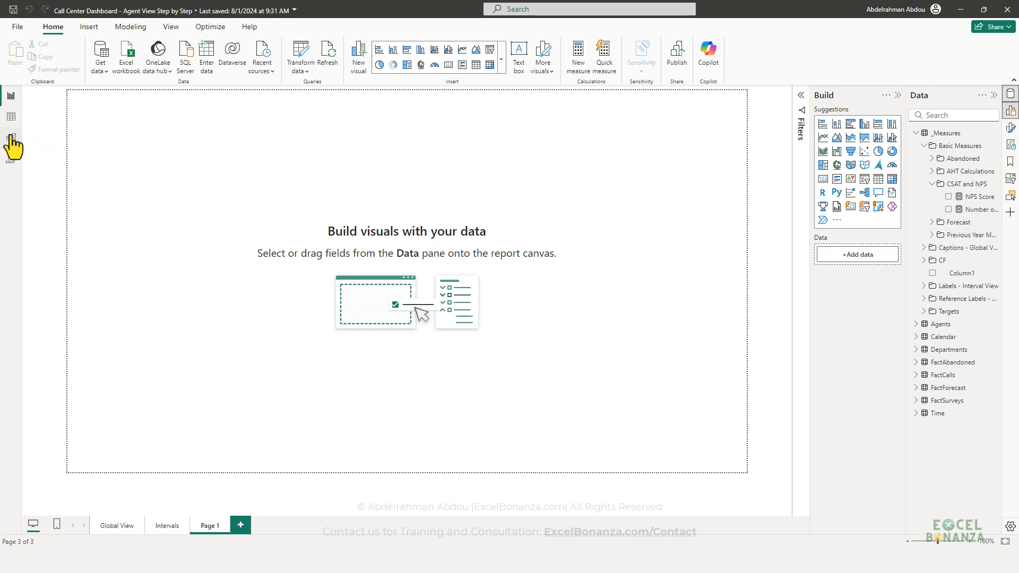
Step: Check the display folder paths of the Number of Surveys and NPS Score measures in the model
left_click(10, 138)
left_click(950, 233)
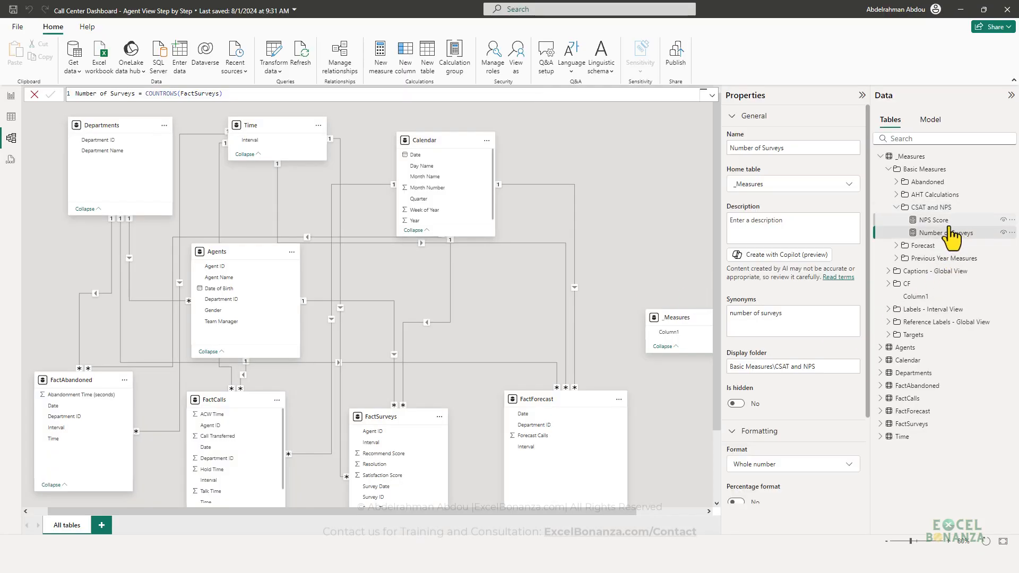
left_click(950, 221)
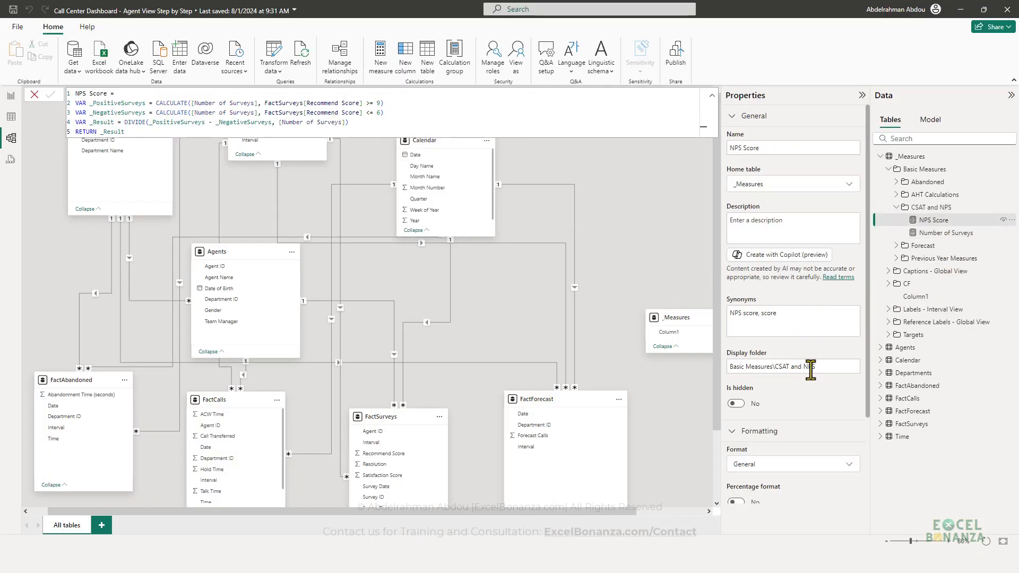
left_click(830, 368)
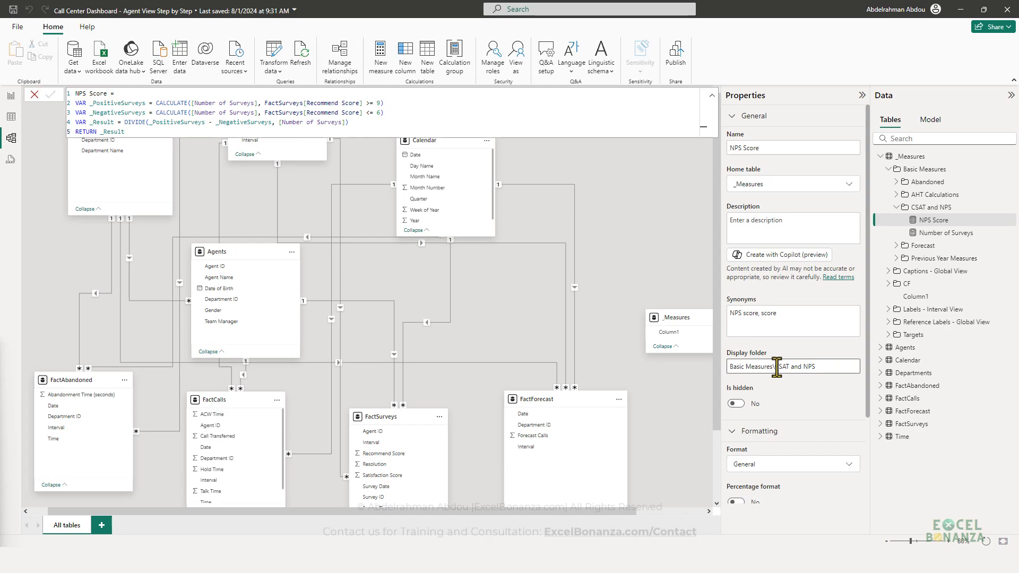
left_click(11, 97)
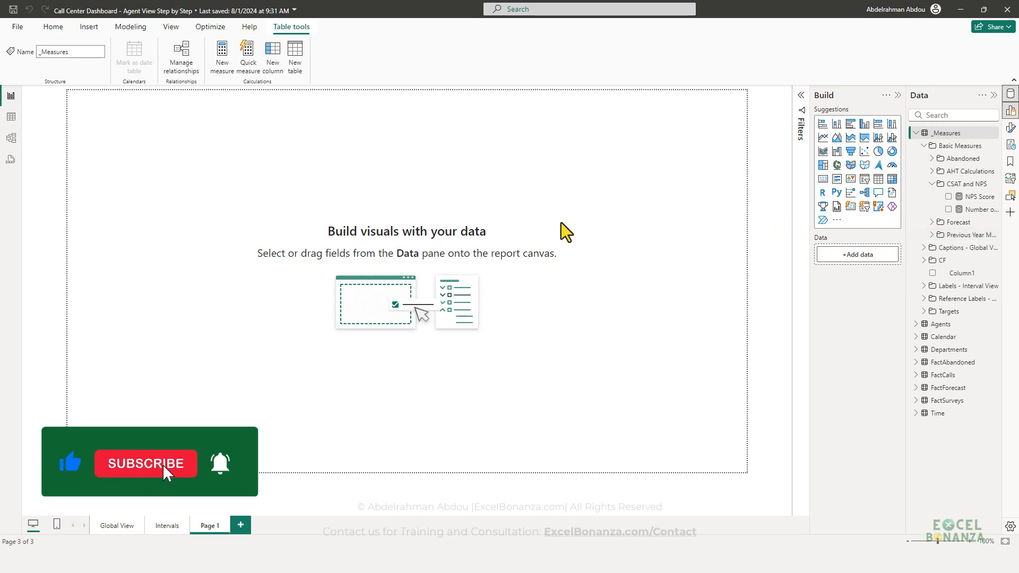
Step: Write a CSAT Score measure in the CSAT and NPS folder, dividing surveys with Satisfaction Score >= 9 plus those = 7 or 8 by [Number of Surveys]
left_click(995, 184)
left_click(971, 194)
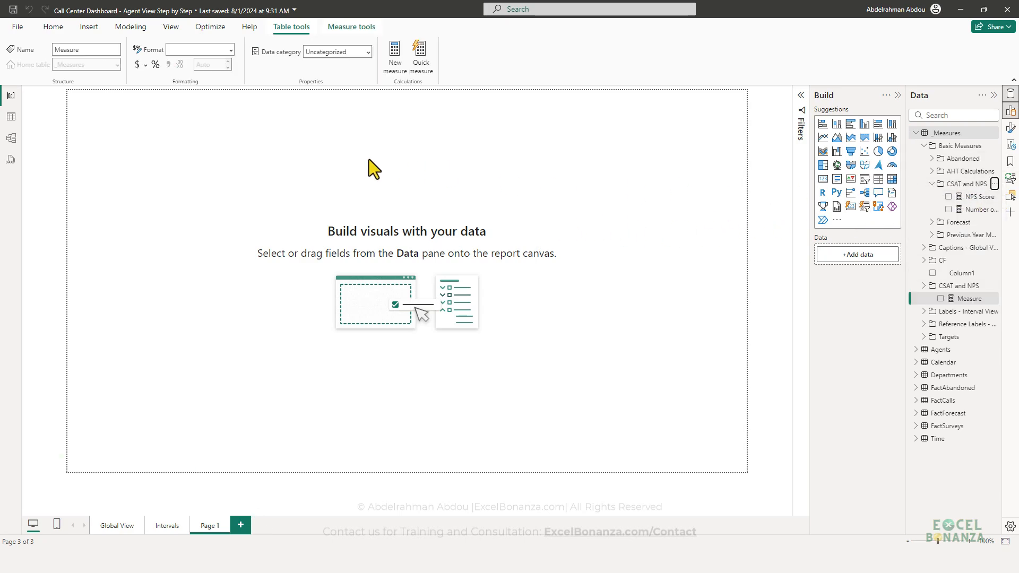
type("CSAT Score = VAR _PositiveSurveys = CALCULATE([Number of Surveys], FactSurveys[Satisfaction Score] >= 9) VAR _NeutralSurveys = CALCULATE([Number of Surveys], FactSurveys[Satisfaction Score] = 7 || FactSurveys[Satisfaction Score] = 8 ) VAR _Result = DIVIDE(_PositiveSurveys + _NeutralSurveys, [Number of Surveys]) RETURN _Result")
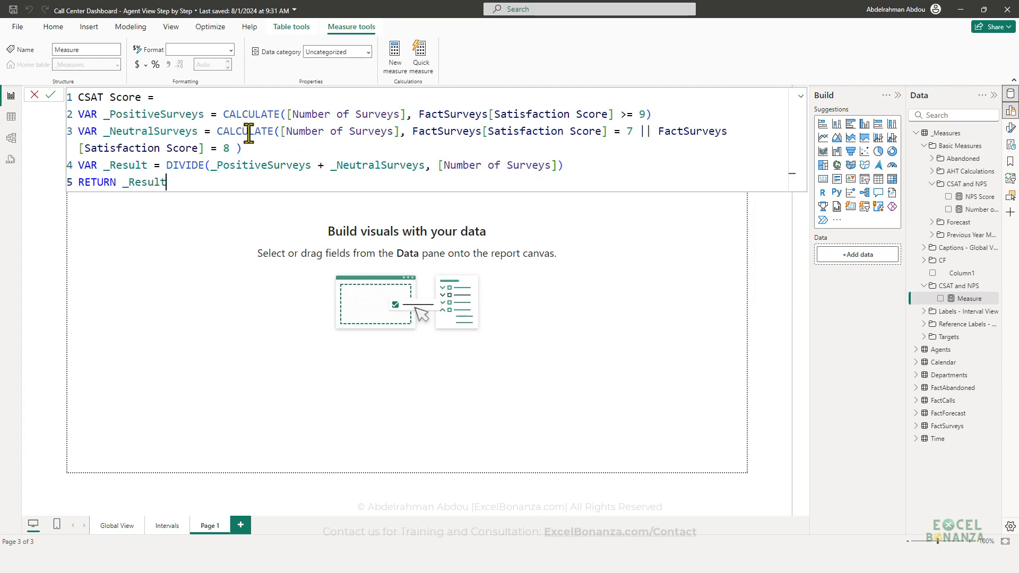
Step: Examine the _PositiveSurveys and _NeutralSurveys variables in the CSAT Score formula, including the Satisfaction Score conditions >= 9 and = 7 or 8
left_click(287, 169)
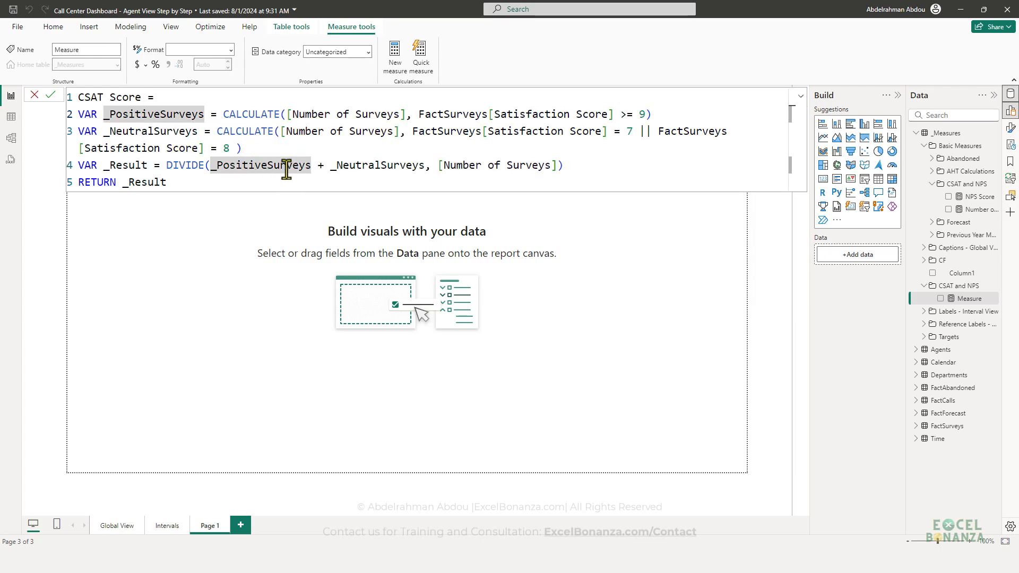
left_click_drag(205, 114, 104, 114)
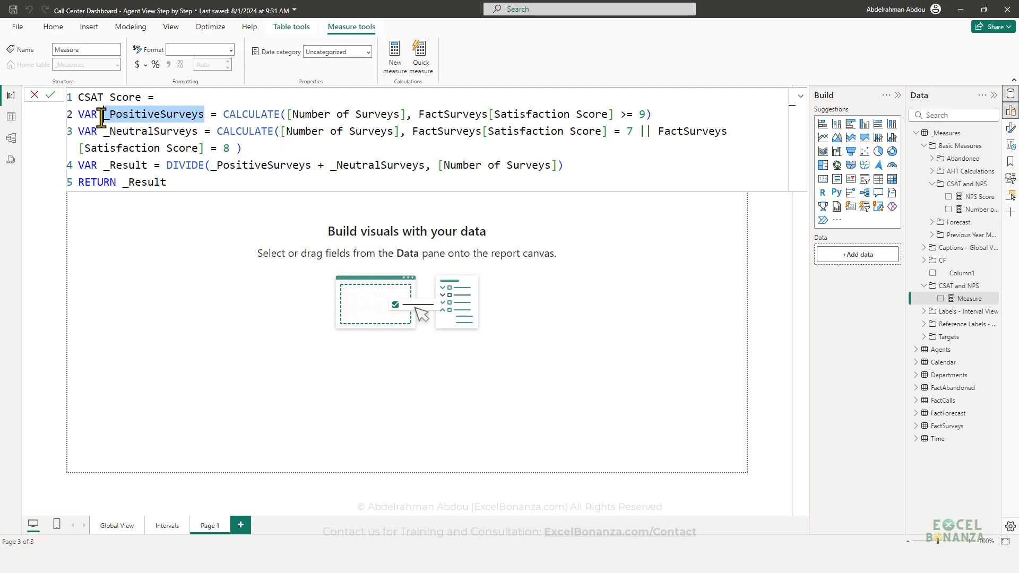
left_click(287, 124)
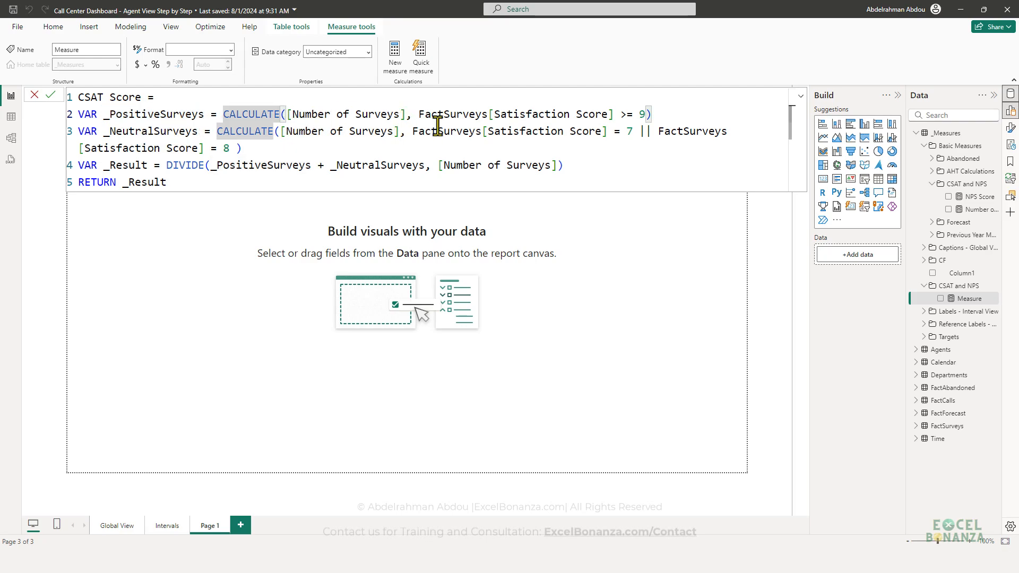
left_click(644, 114)
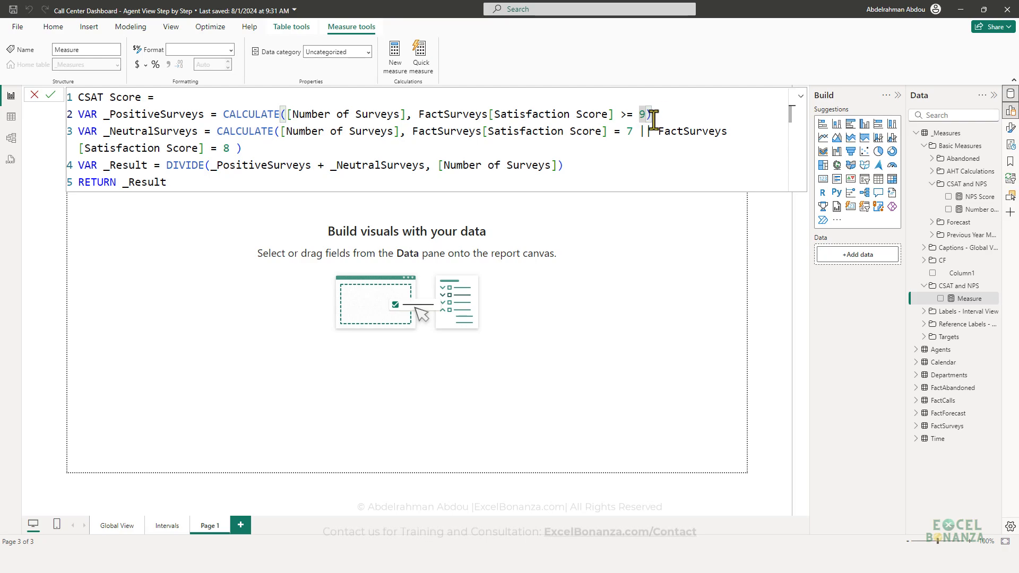
key("Left")
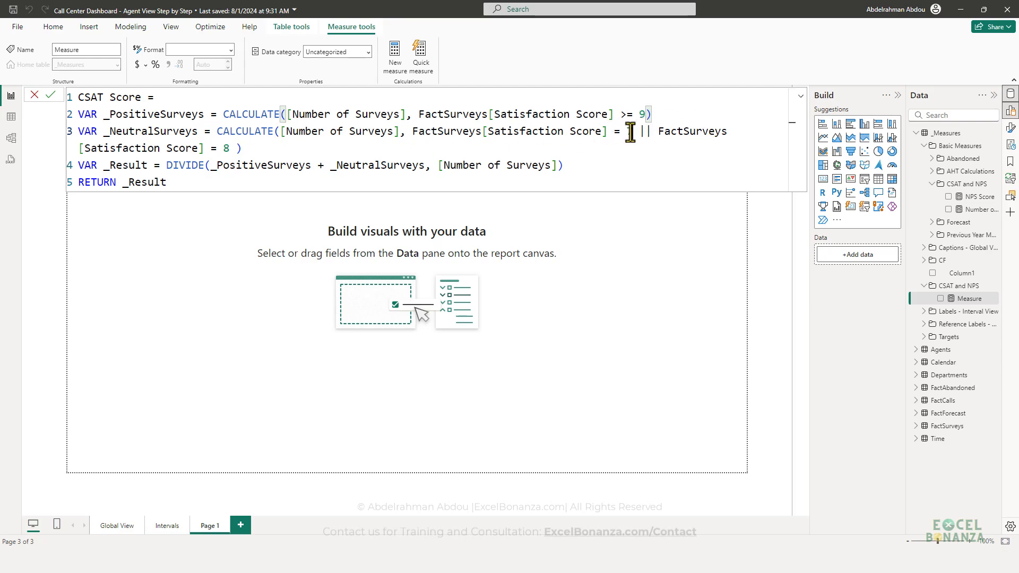
left_click(280, 131)
left_click(222, 148)
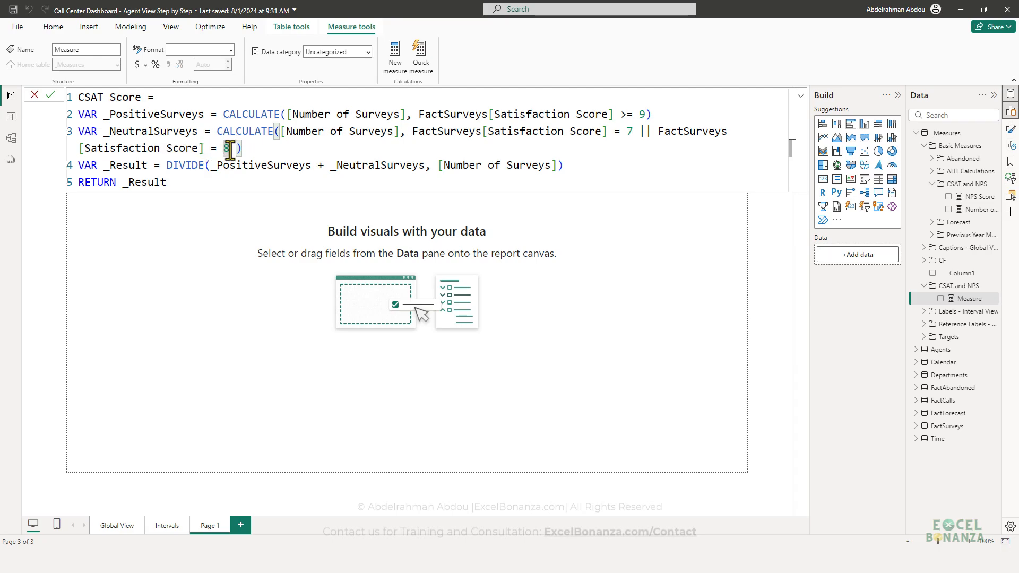
left_click_drag(635, 131, 625, 131)
left_click(638, 144)
Step: Review the DIVIDE expression of the _Result variable and commit the CSAT Score measure
left_click_drag(211, 169, 314, 169)
left_click(336, 169)
left_click_drag(404, 165, 430, 165)
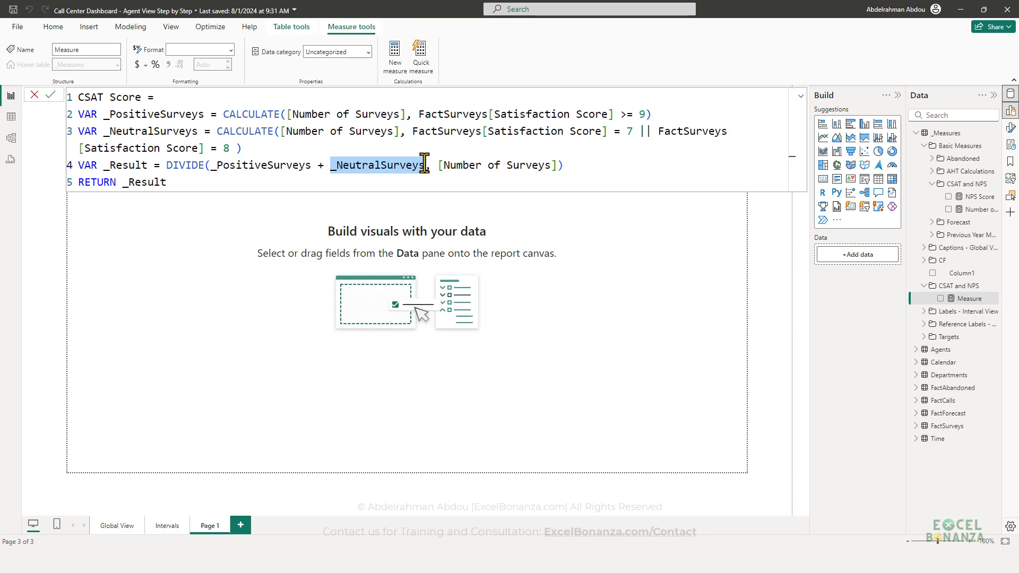
double_click(460, 165)
left_click(587, 165)
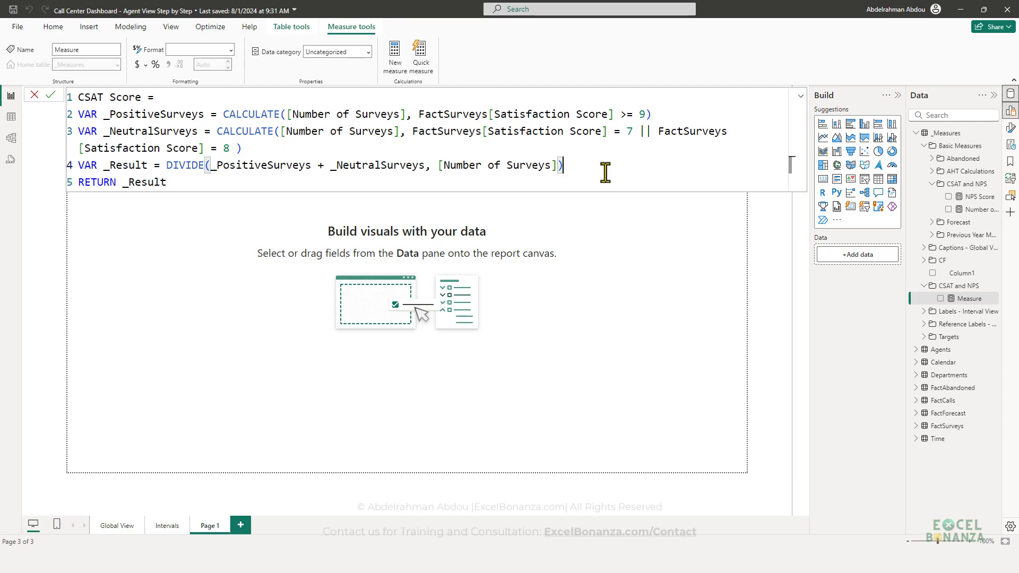
left_click(202, 188)
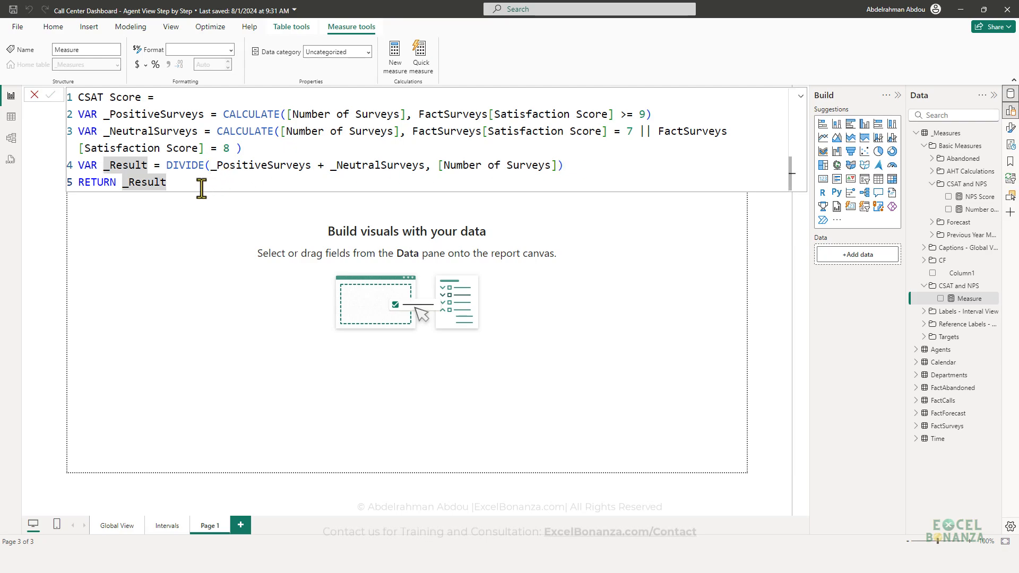
key("Return")
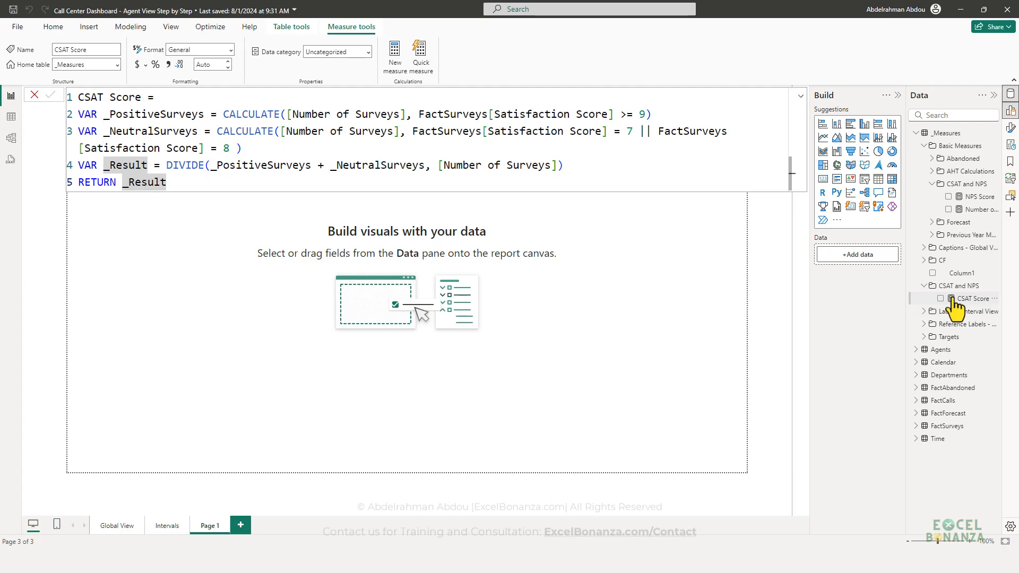
Step: Set the CSAT Score measure's display folder to Basic KPIs\CSAT and NPS in the model
left_click(11, 138)
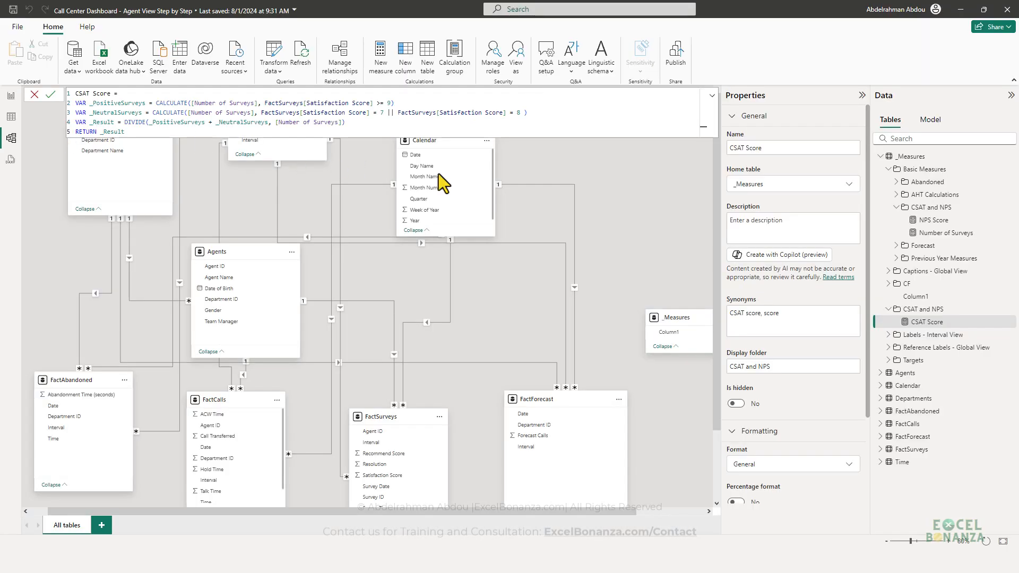
left_click(921, 325)
left_click(732, 366)
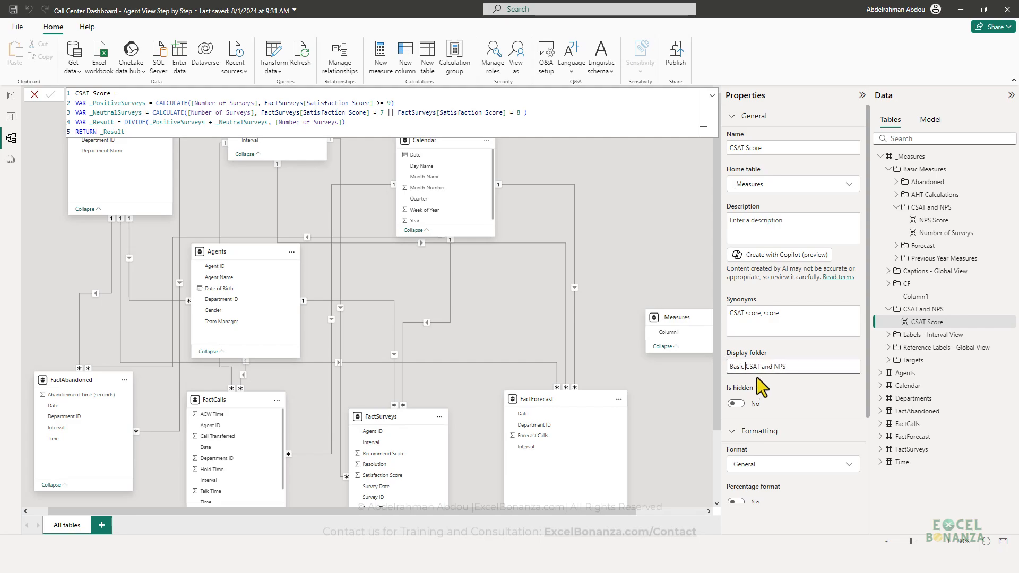
type("Basic KPIs\\")
key("Return")
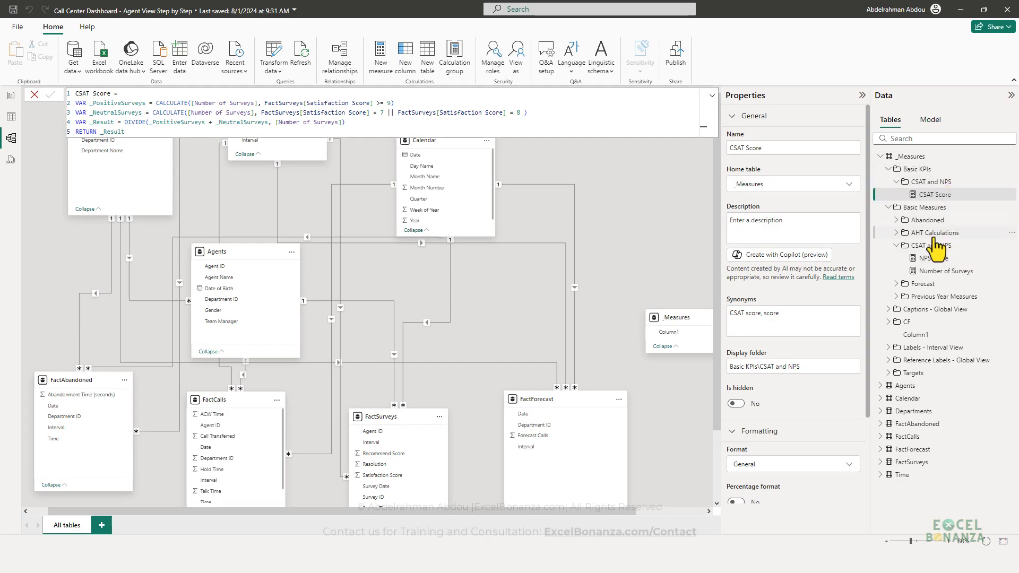
Step: Correct the CSAT Score measure's display folder to Basic Measures\CSAT and NPS and return to the report page
left_click(792, 366)
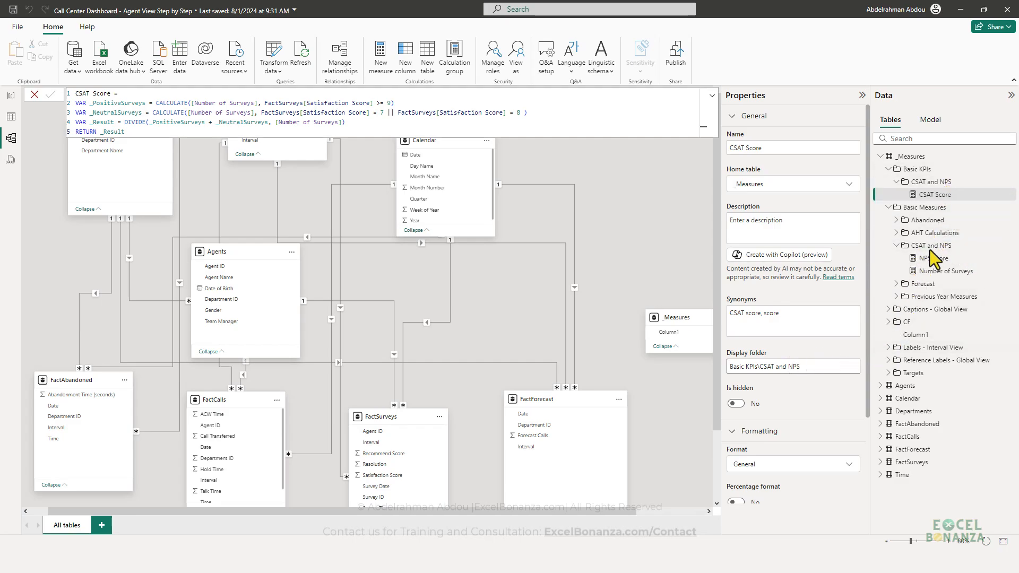
double_click(747, 366)
type("Measures")
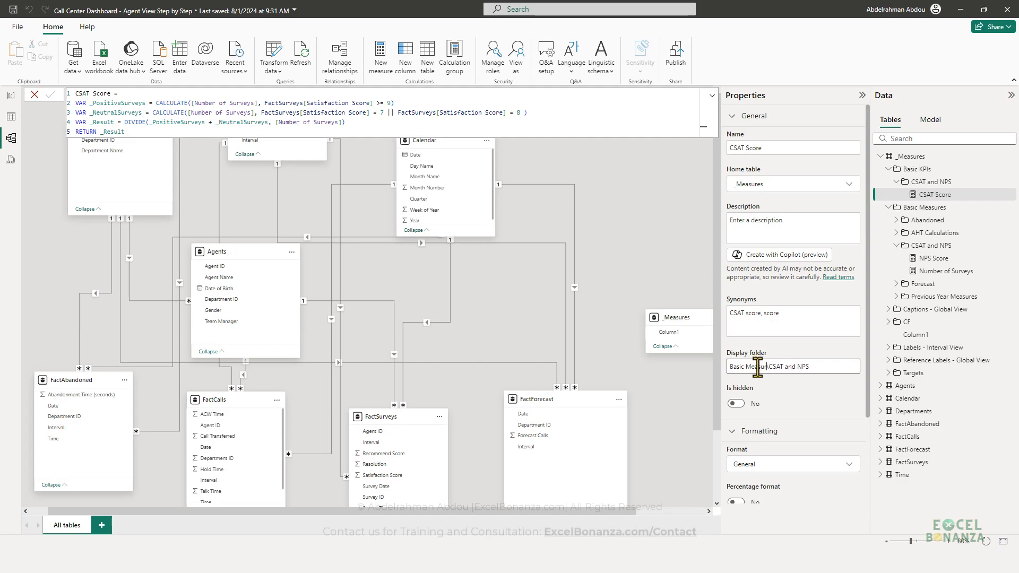
key("Return")
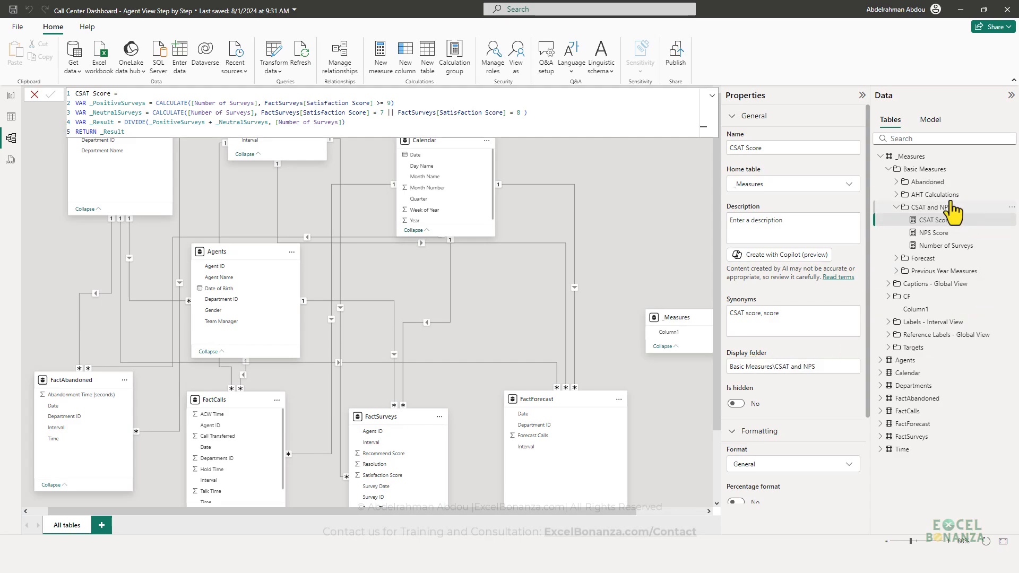
left_click(931, 208)
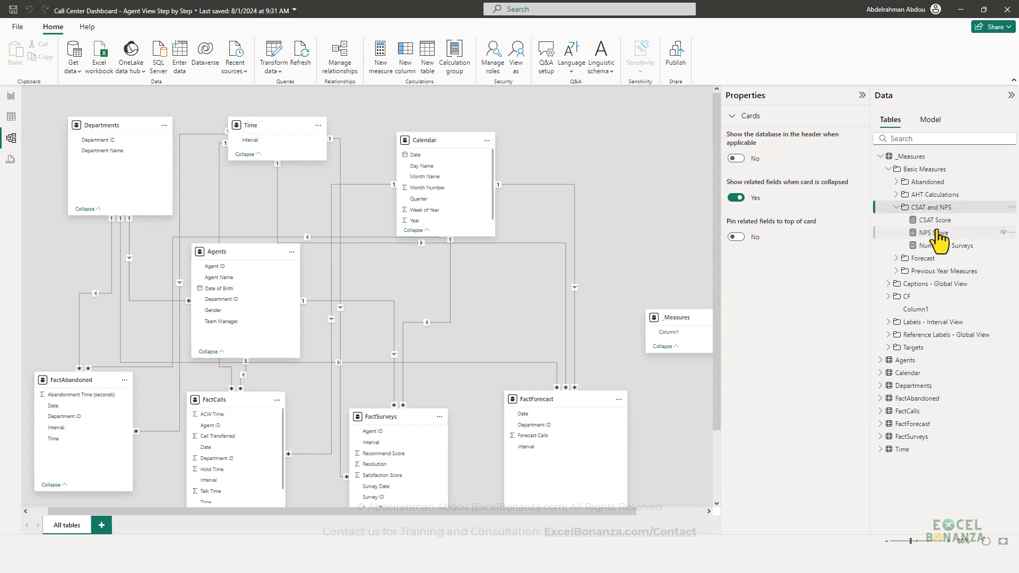
left_click(11, 95)
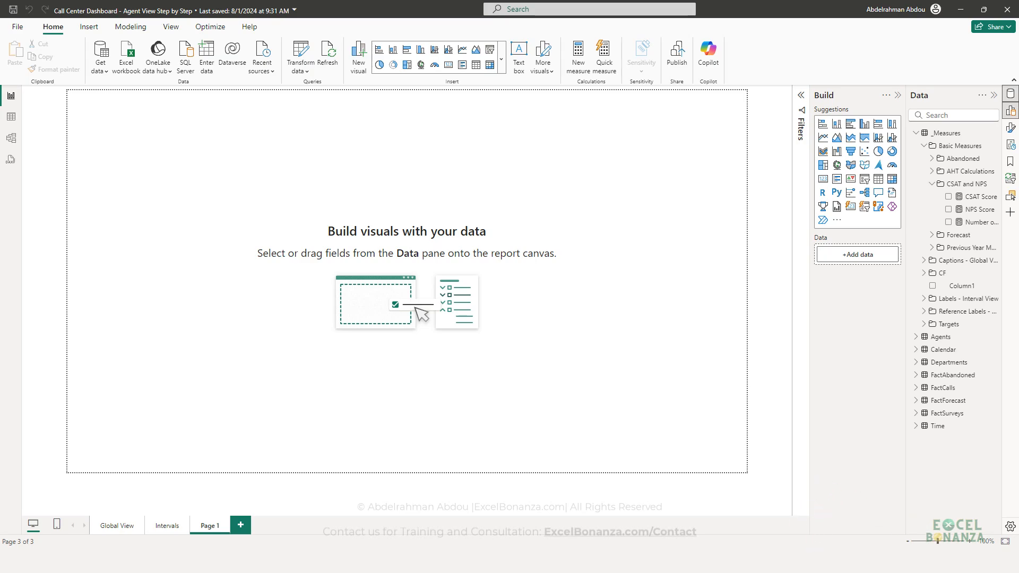
Step: Switch to the Agent View Screenshot.png image and examine the Surveys, NPS Score and CSAT Score cards
key("alt+Tab")
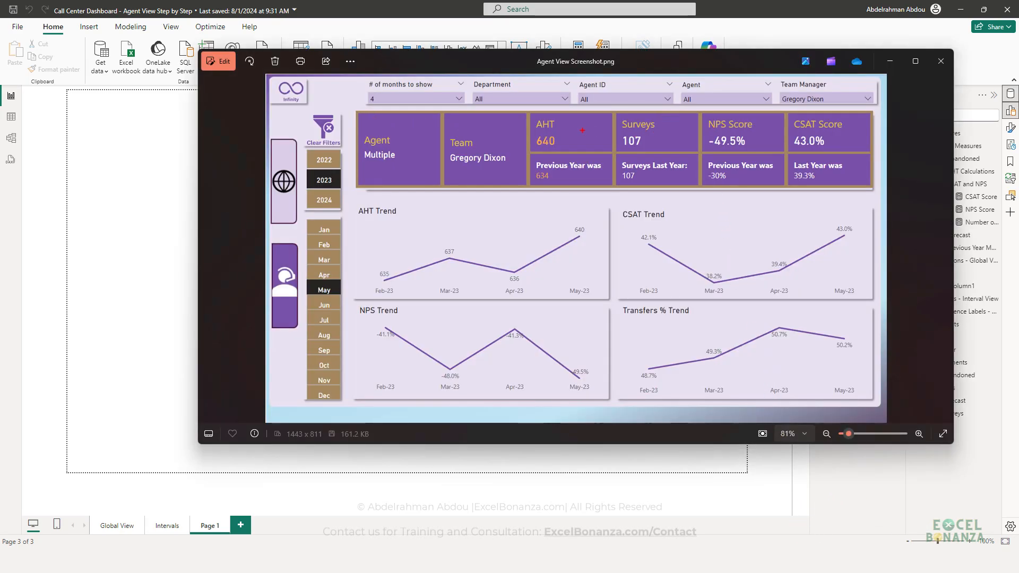
left_click_drag(606, 116, 666, 153)
left_click_drag(701, 115, 758, 155)
key("Escape")
left_click_drag(782, 113, 846, 151)
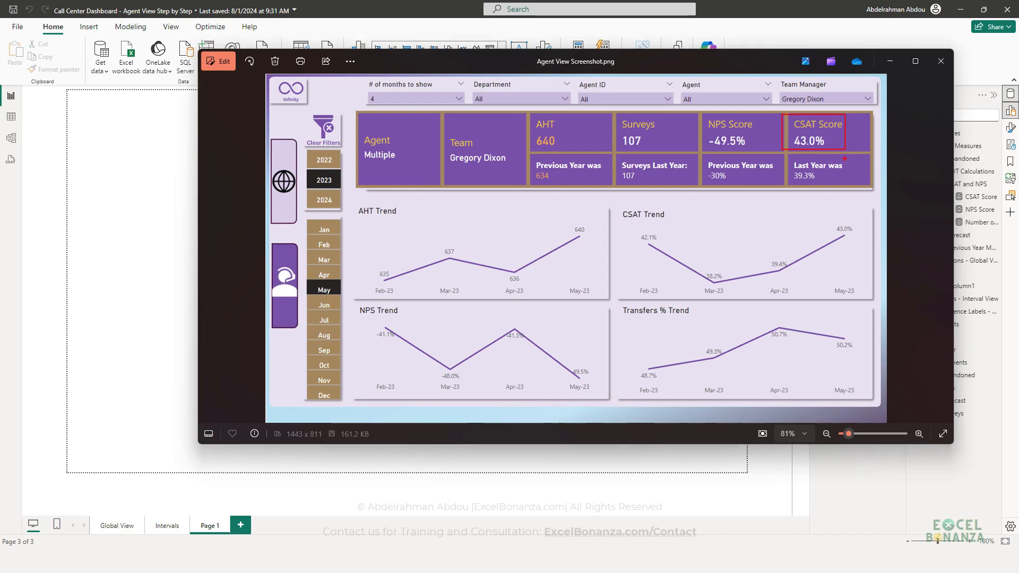
key("Escape")
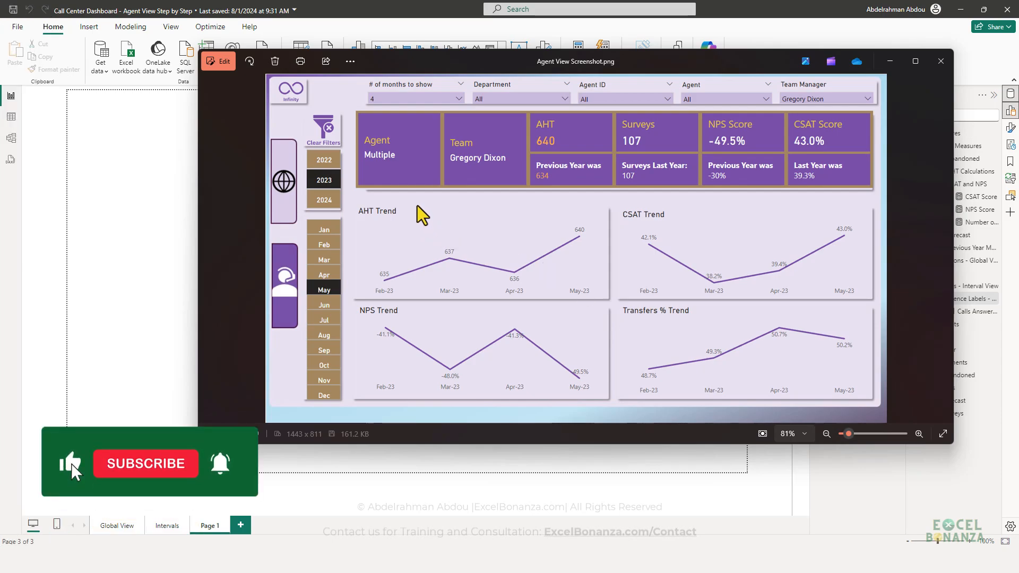
Step: Examine the Agent and Team cards in the Agent View screenshot and return to the Power BI report
key("ctrl+2")
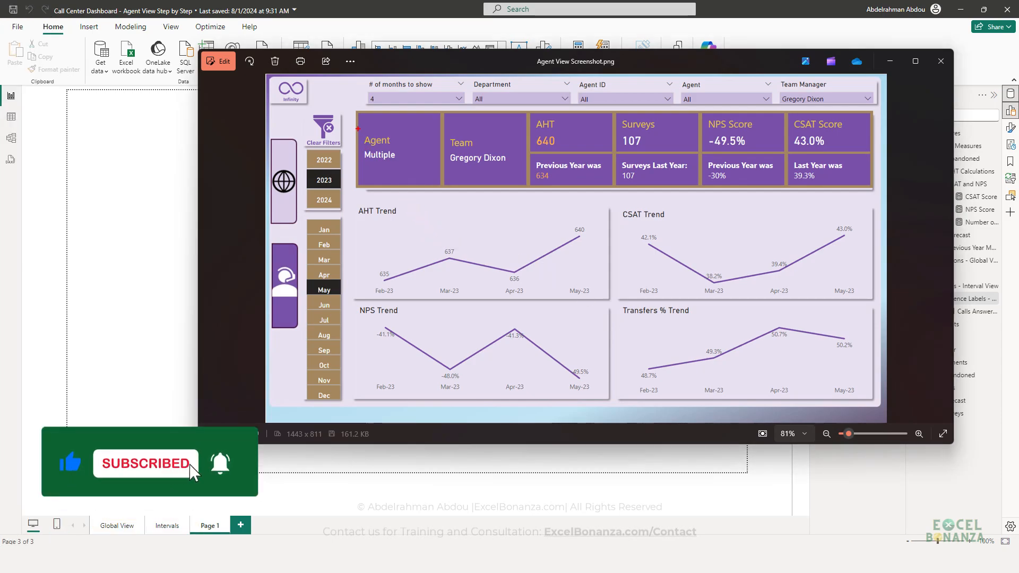
left_click_drag(357, 129, 410, 170)
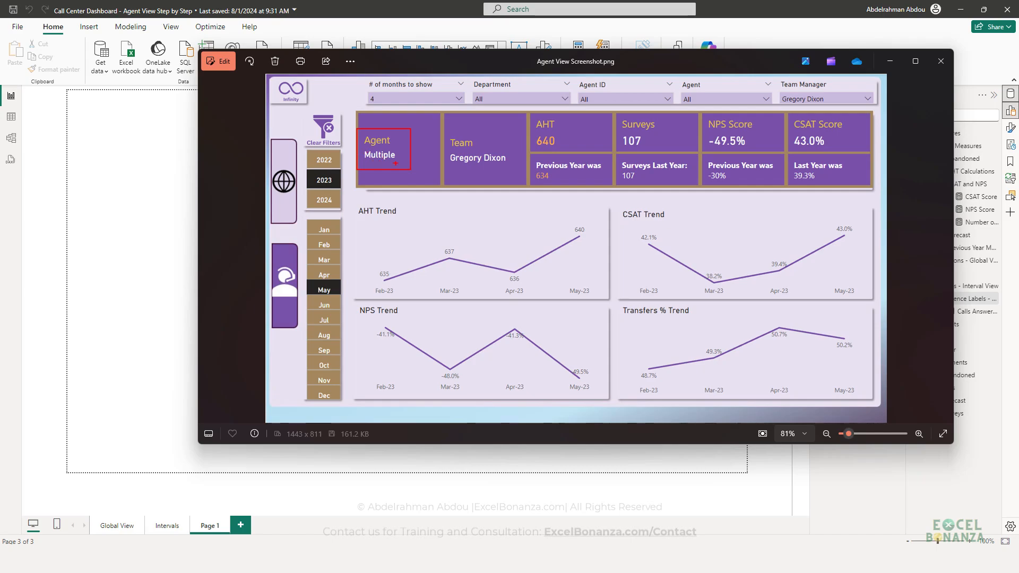
left_click_drag(445, 133, 511, 170)
left_click(154, 211)
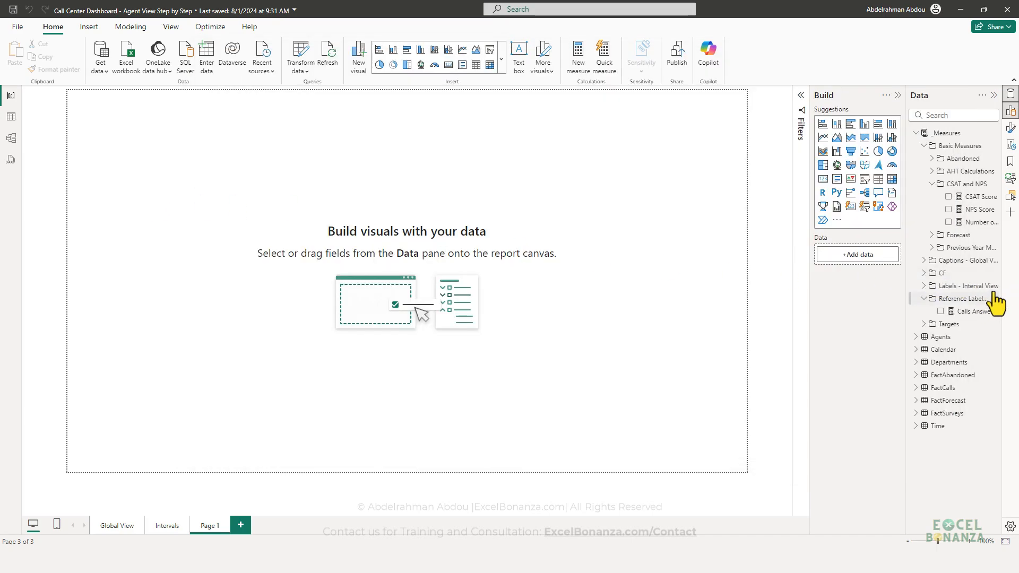
Step: Create a new measure in the _Measures table and name it Agent Name Label
right_click(998, 133)
left_click(967, 155)
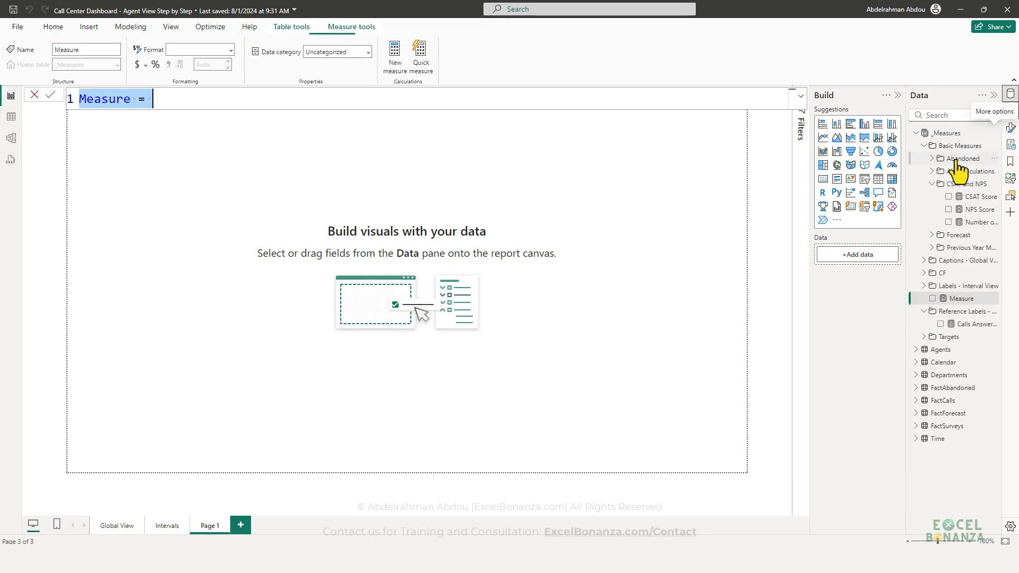
type("Agnet")
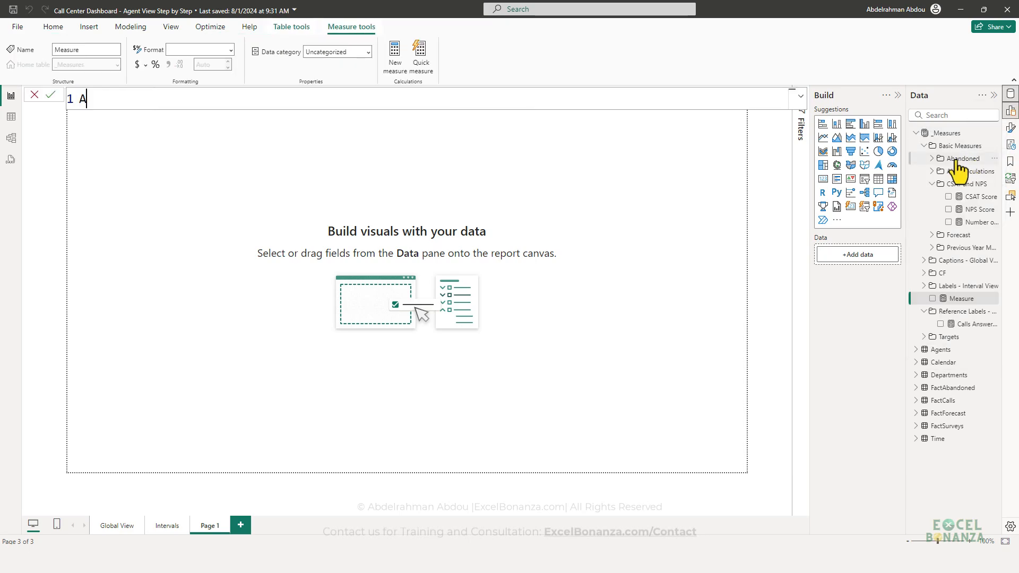
key("BackSpace")
key("BackSpace")
key("BackSpace")
type("ent Name Lab")
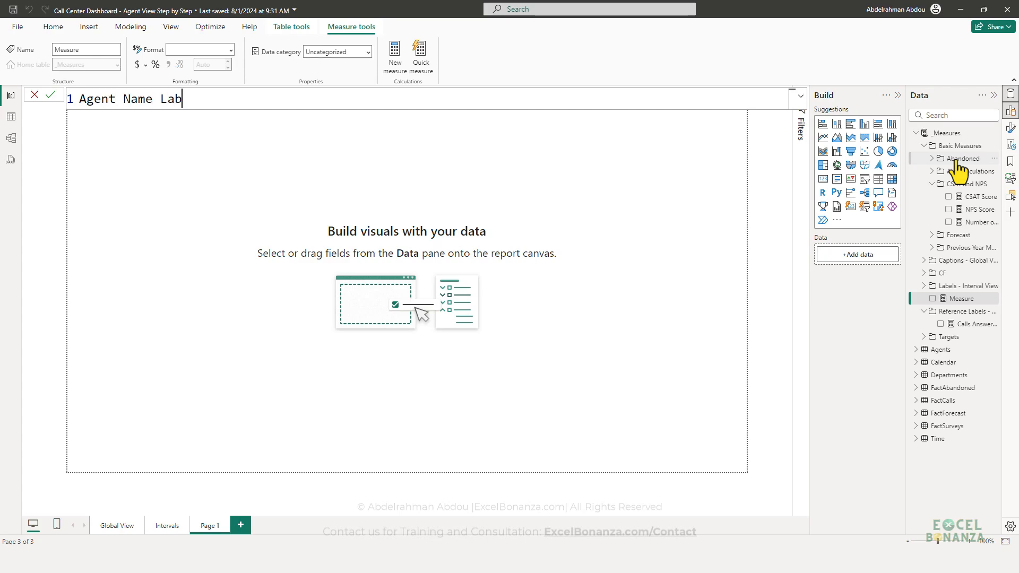
type("el = s")
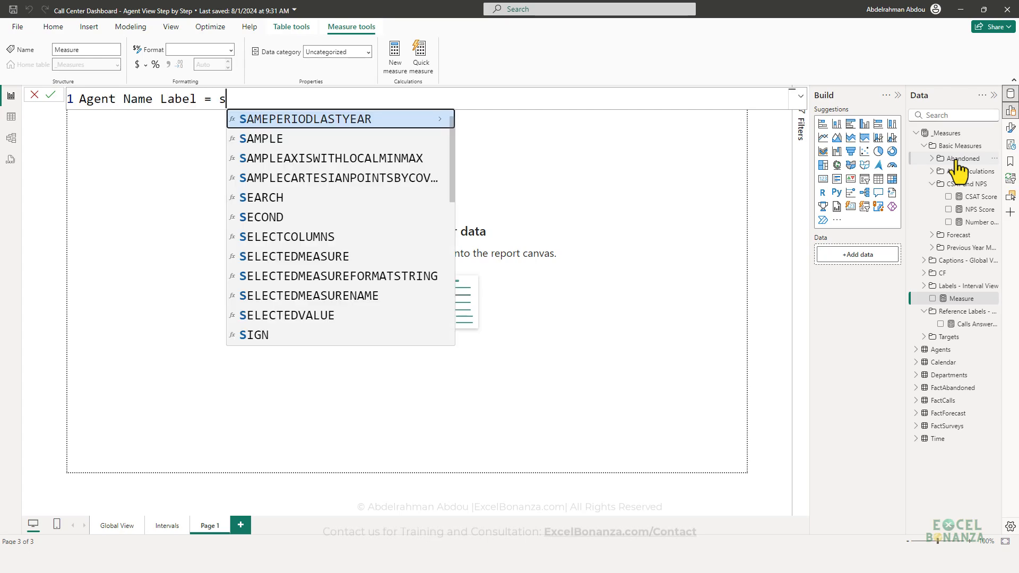
Step: Begin the Agent Name Label formula with SELECTEDVALUE on the Agents[Agent Name] column
type("electedv")
key("Tab")
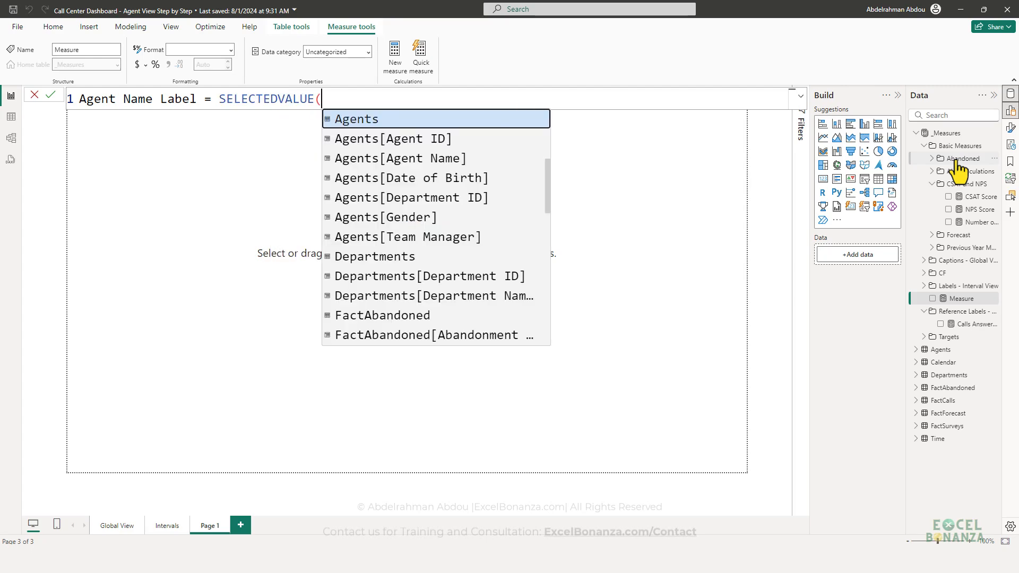
type("agent")
key("Down")
key("Down")
key("Tab")
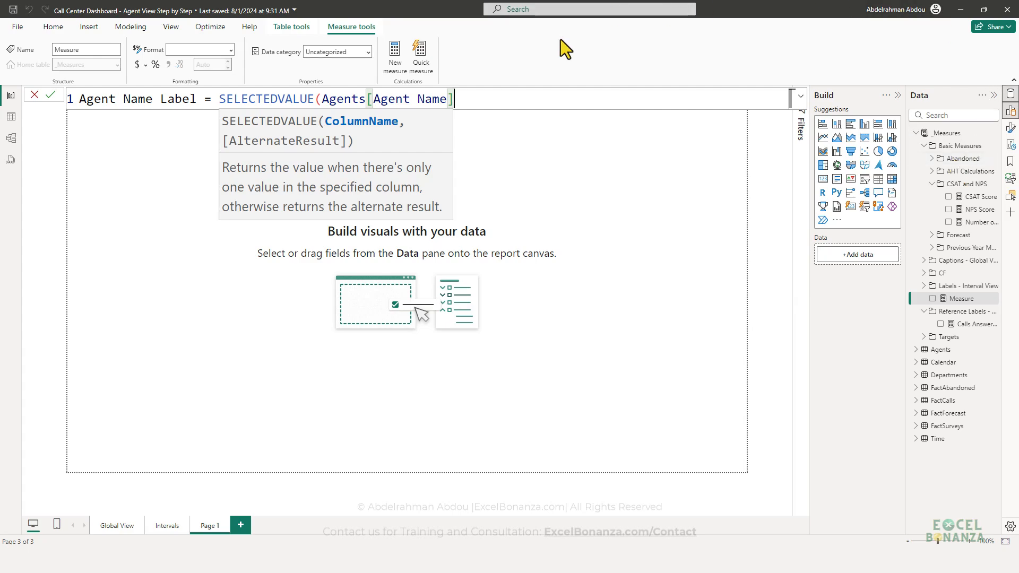
left_click_drag(462, 99, 321, 100)
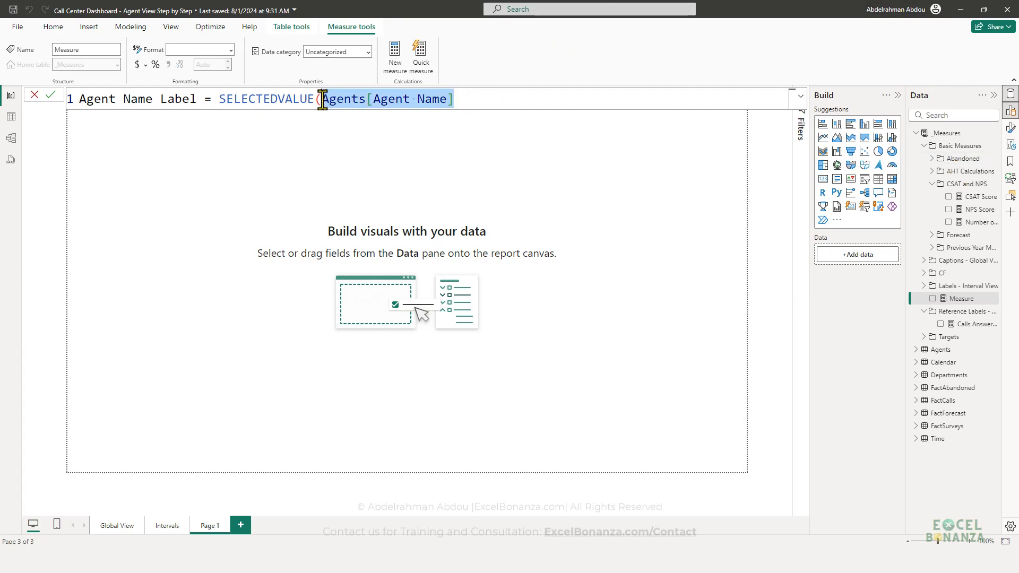
left_click(457, 99)
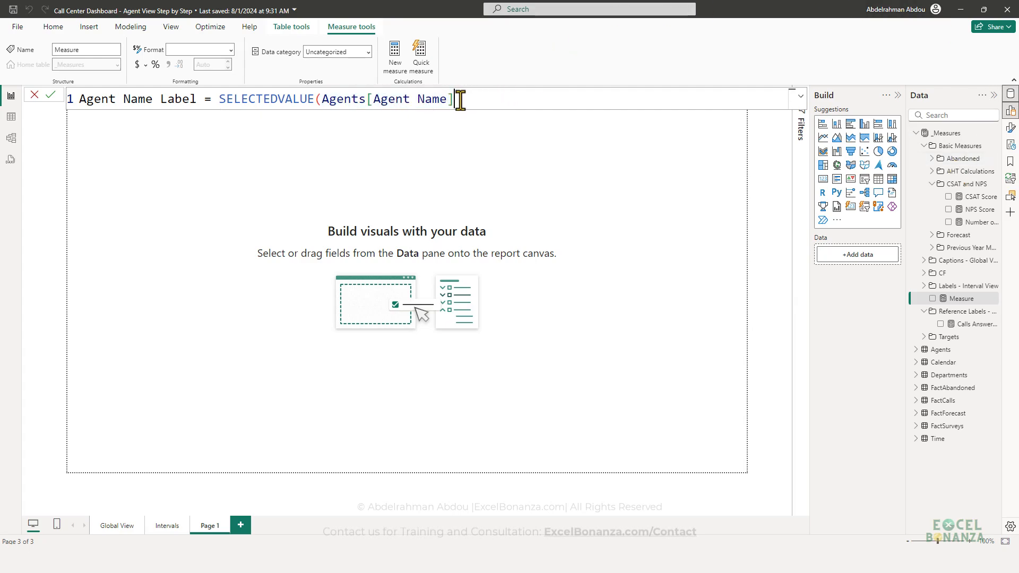
left_click_drag(456, 99, 320, 100)
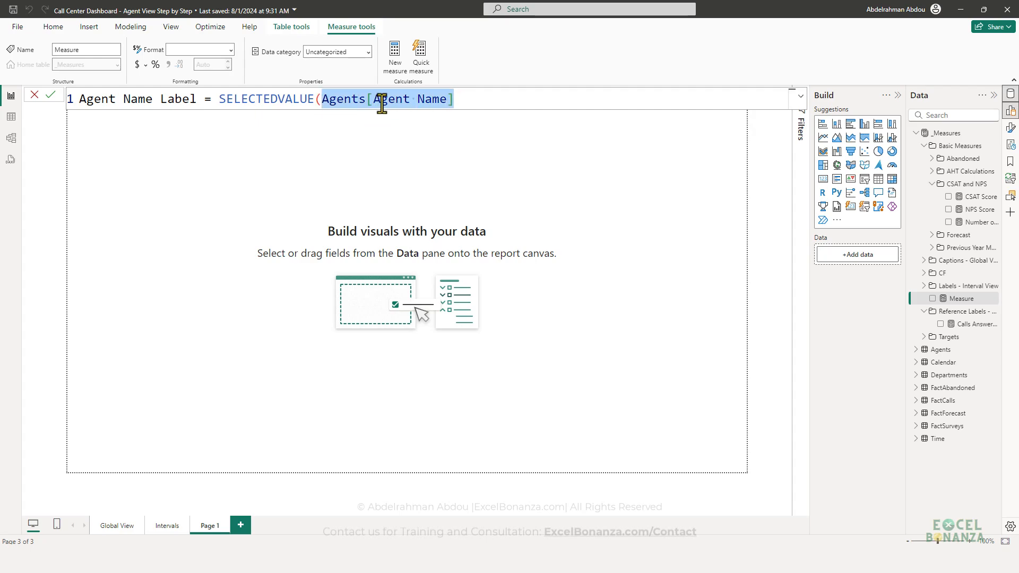
left_click(455, 100)
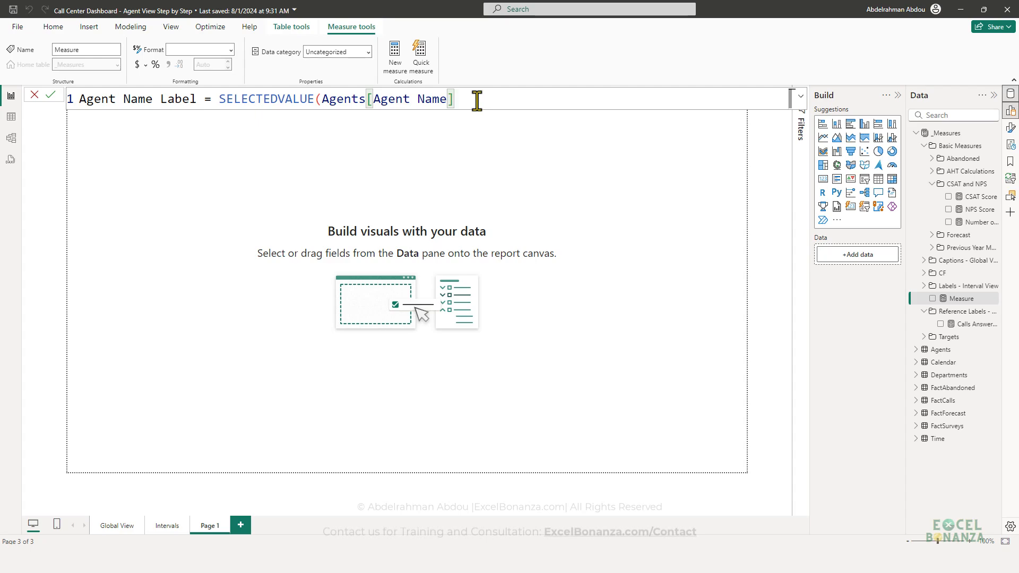
Step: Add "Multiple" as the alternate result of SELECTEDVALUE, copy the whole formula and commit the Agent Name Label measure
type(",")
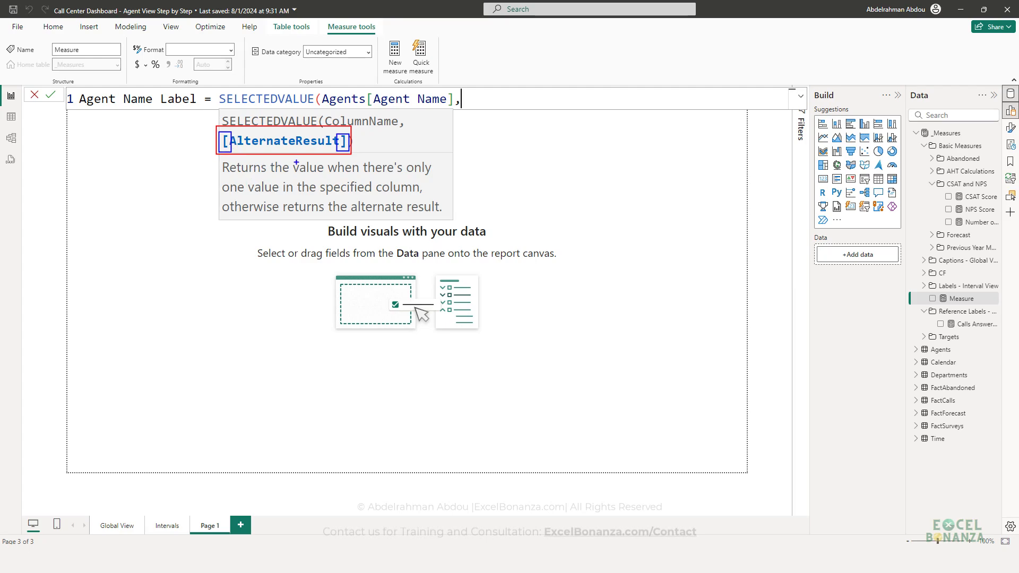
key("Escape")
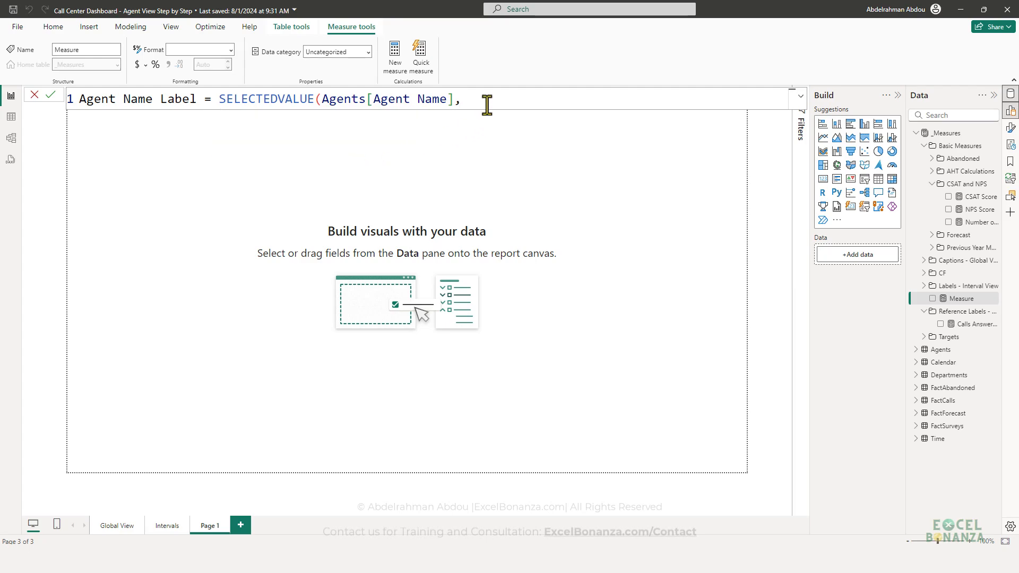
key("BackSpace")
type(",\"Mu")
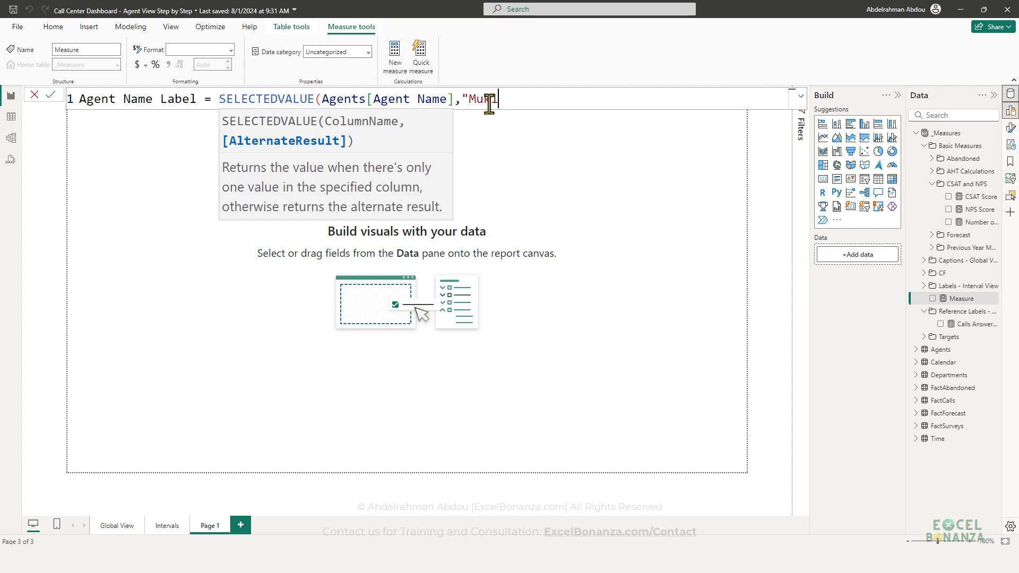
type("ltiple\")")
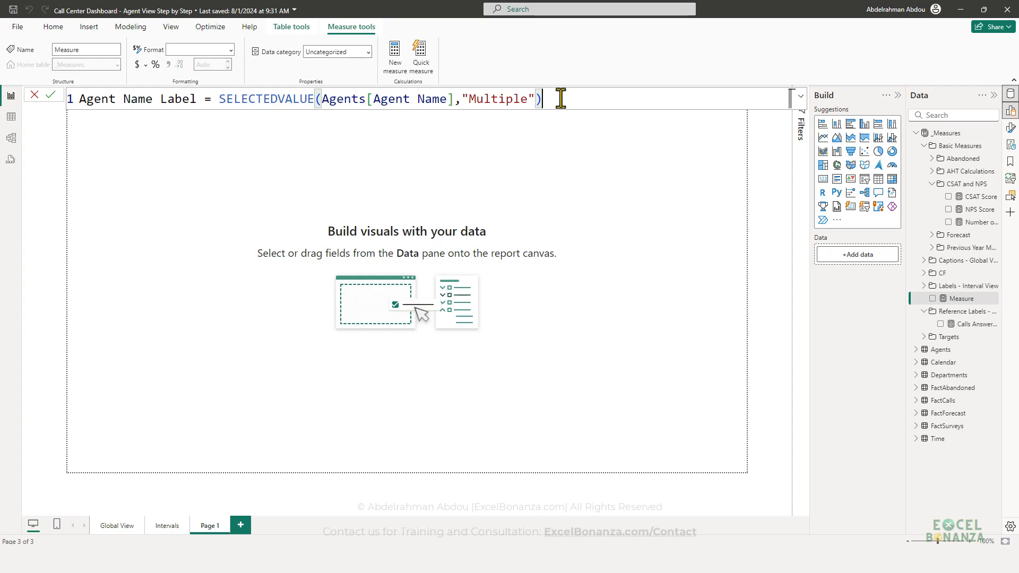
key("shift+Home")
key("ctrl+c")
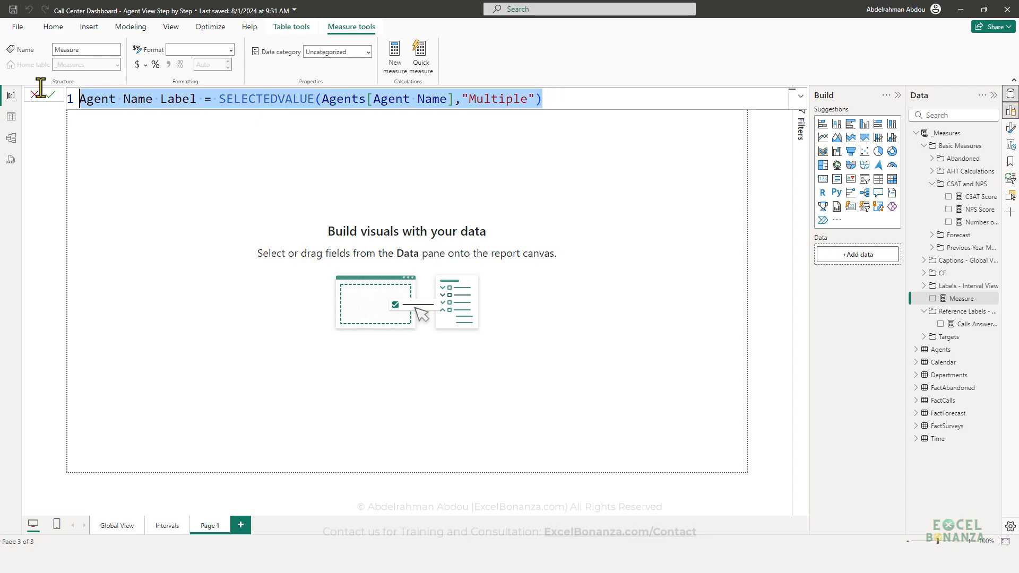
left_click(576, 99)
key("Return")
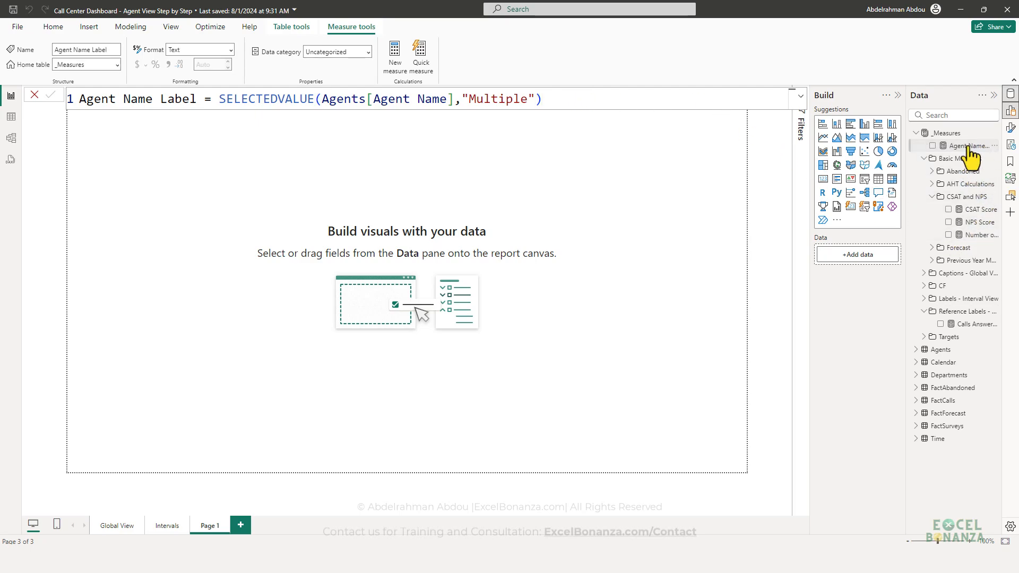
Step: Set the Agent Name Label measure's display folder to Labels - Agent View in the model and return to the report page
left_click(11, 138)
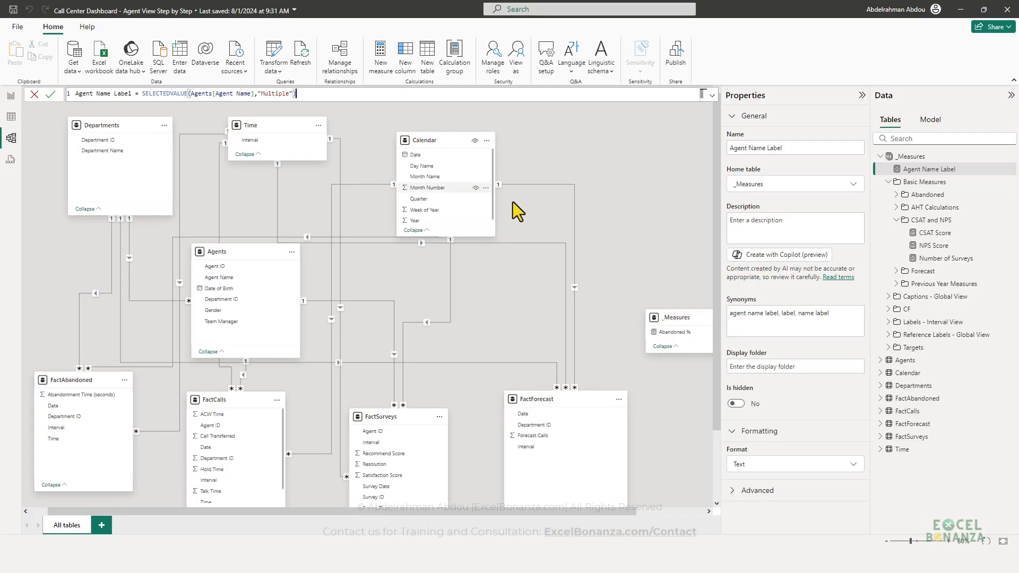
left_click(767, 367)
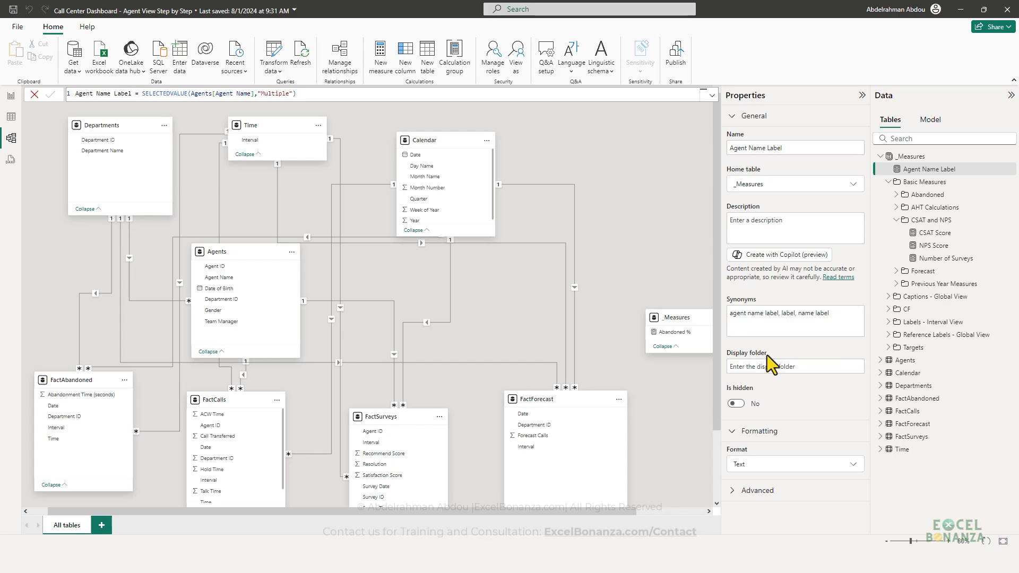
left_click(785, 366)
type("Labels")
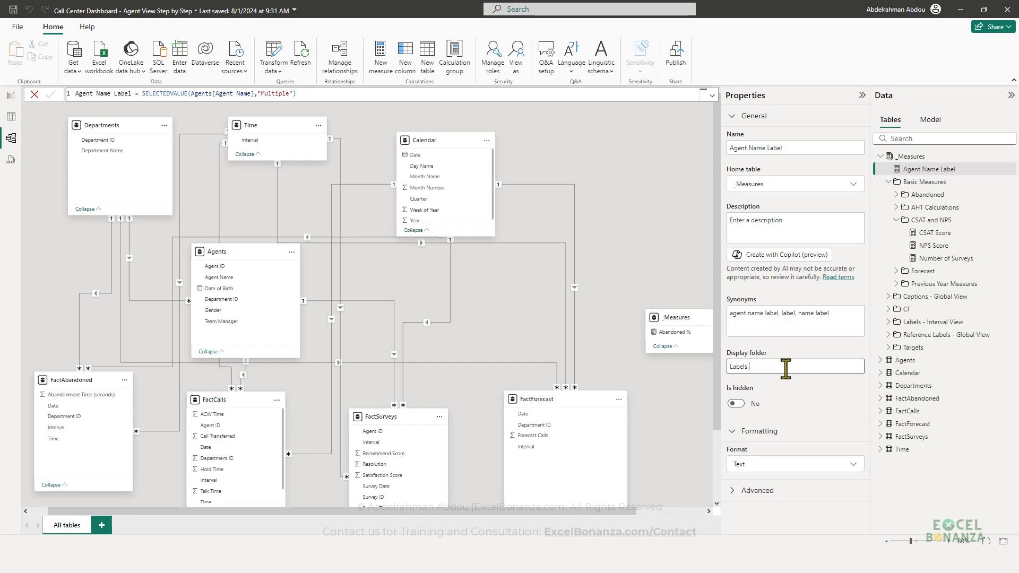
type(" - Agent View")
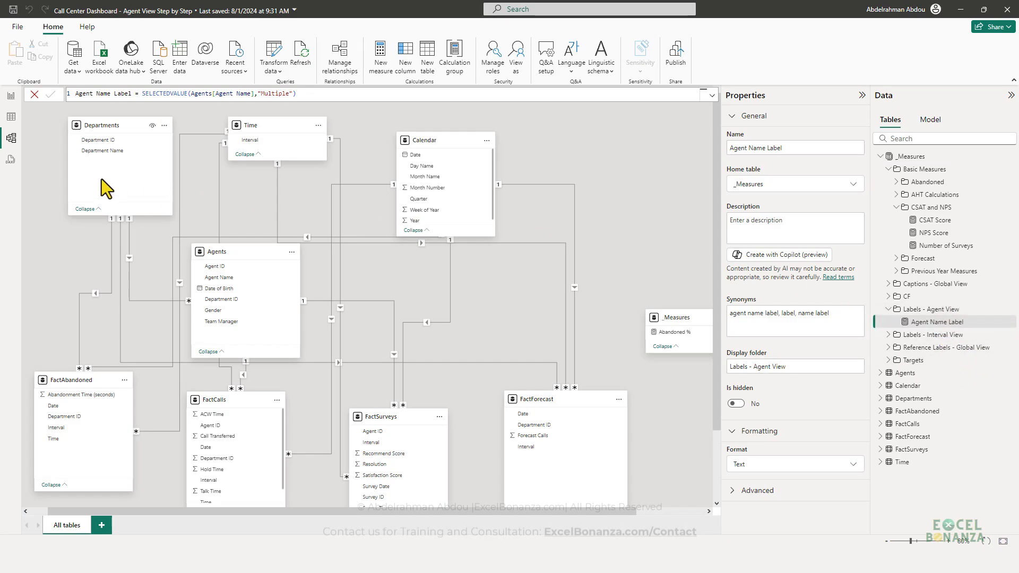
left_click(10, 95)
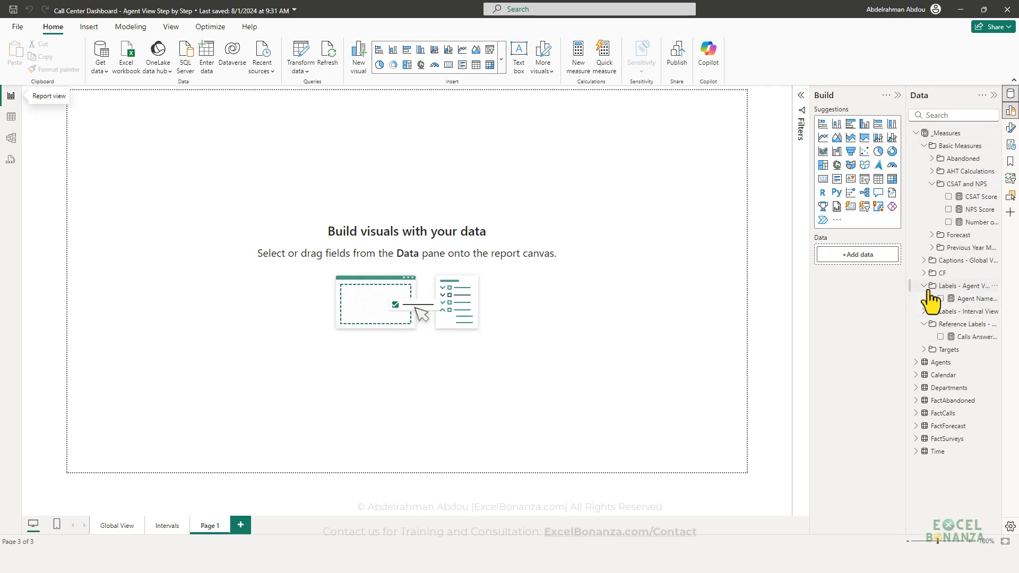
Step: Create another measure in the Labels - Agent View folder from the copied Agent Name Label formula
left_click(994, 286)
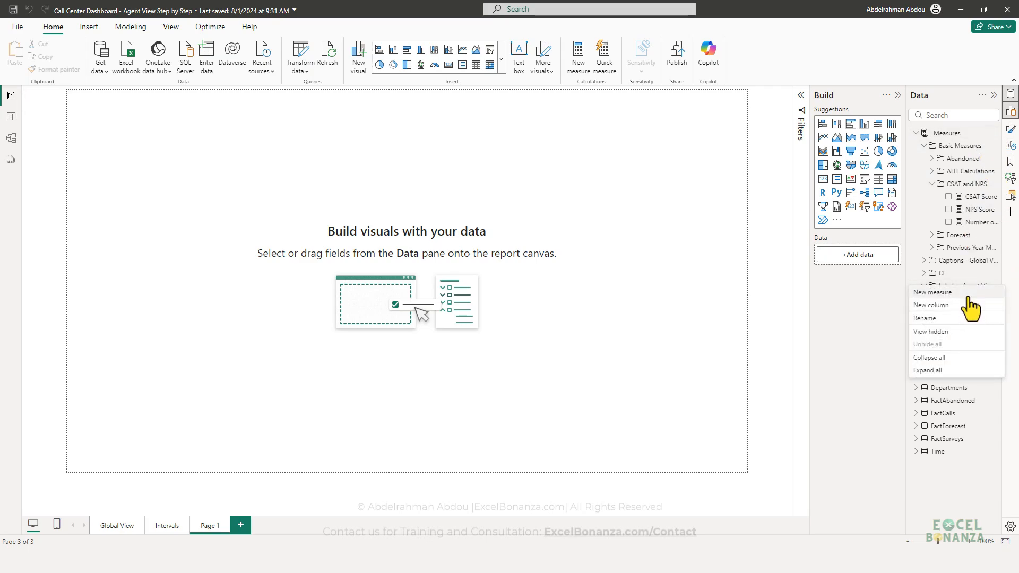
left_click(968, 293)
key("ctrl+v")
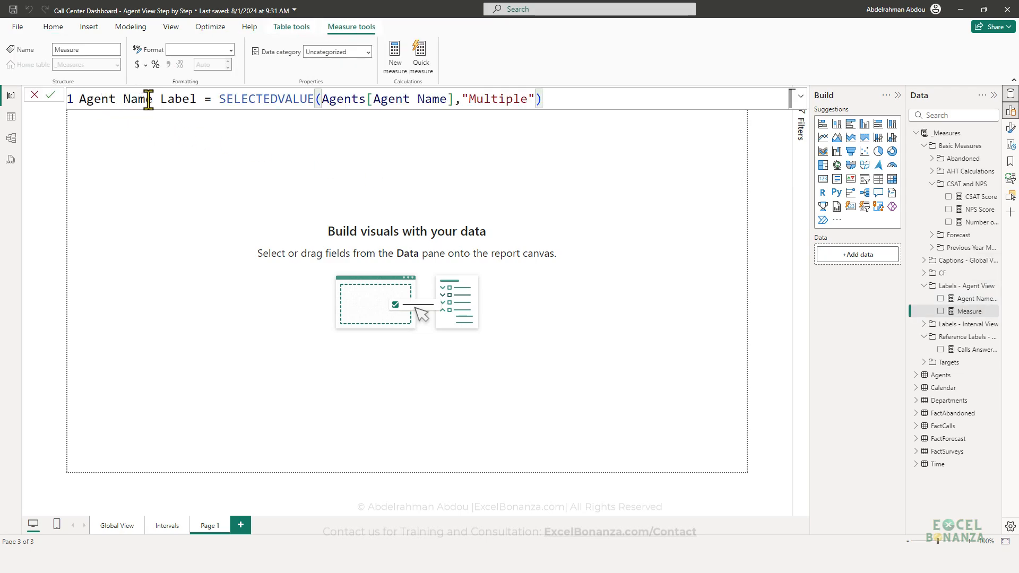
Step: Change the name in the pasted formula to Team Manager Name Label
double_click(112, 99)
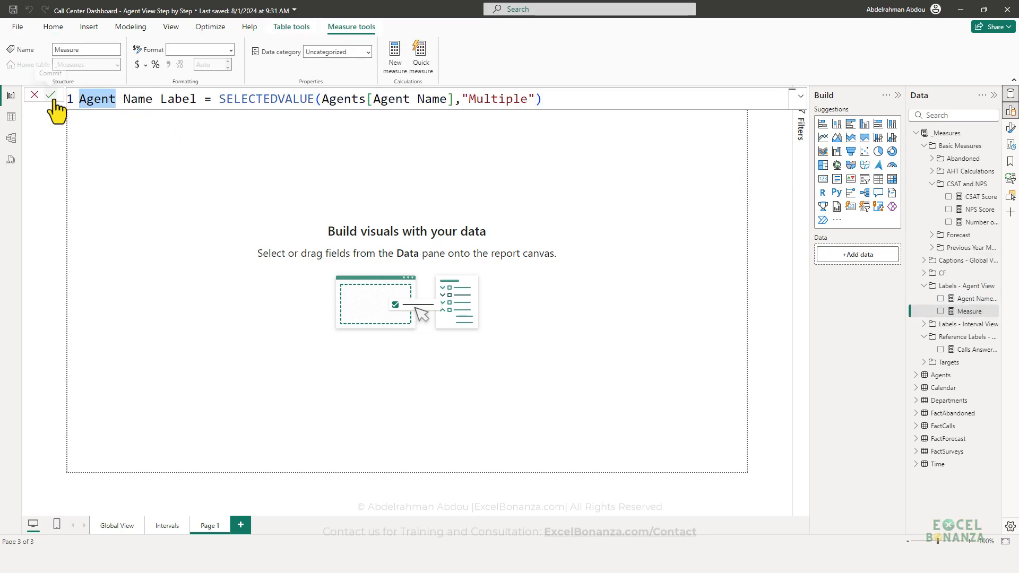
type("Team")
type("an")
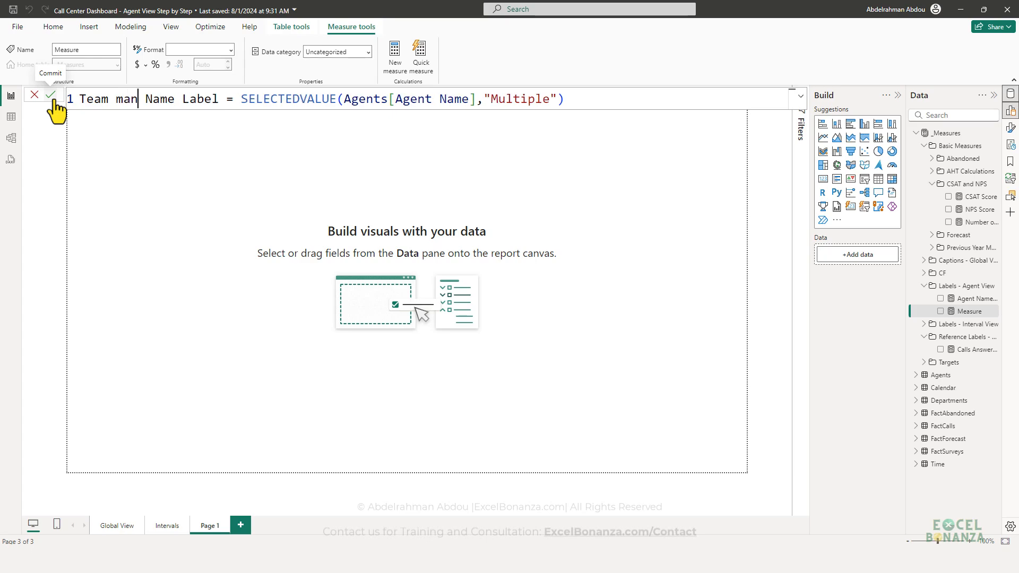
key("BackSpace")
key("BackSpace")
key("BackSpace")
type(",")
key("BackSpace")
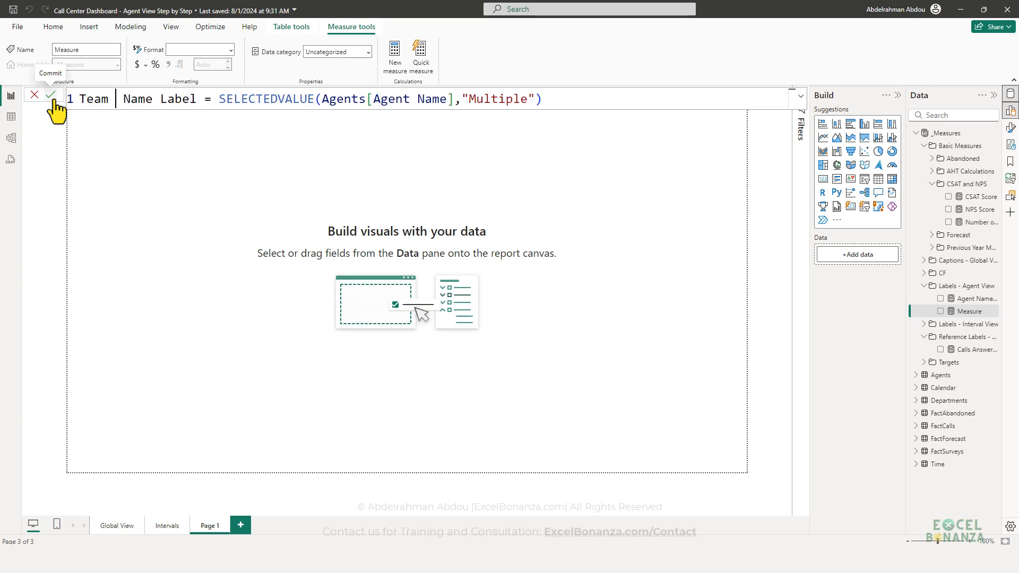
type("Mna")
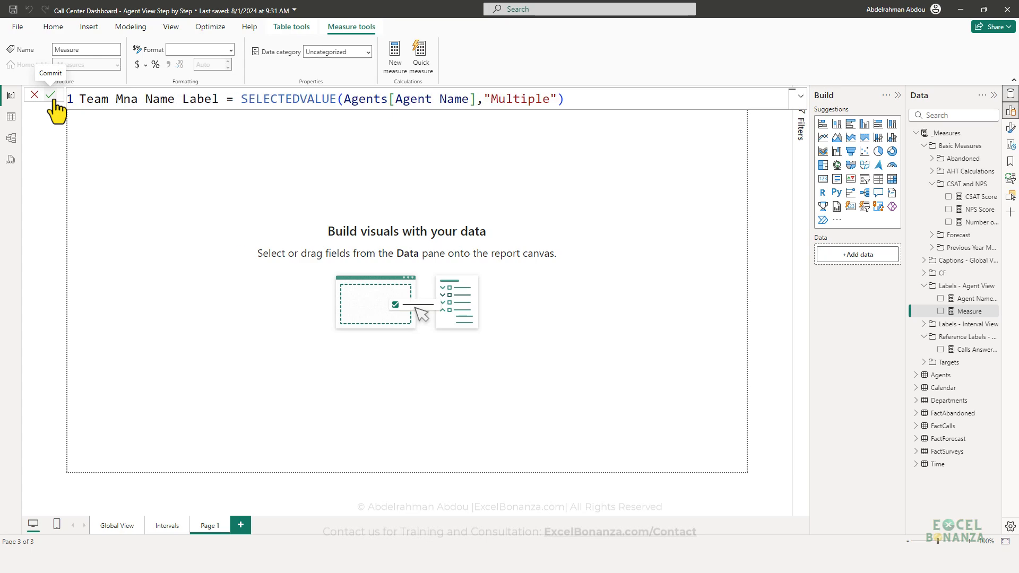
key("BackSpace")
key("BackSpace")
type("anager")
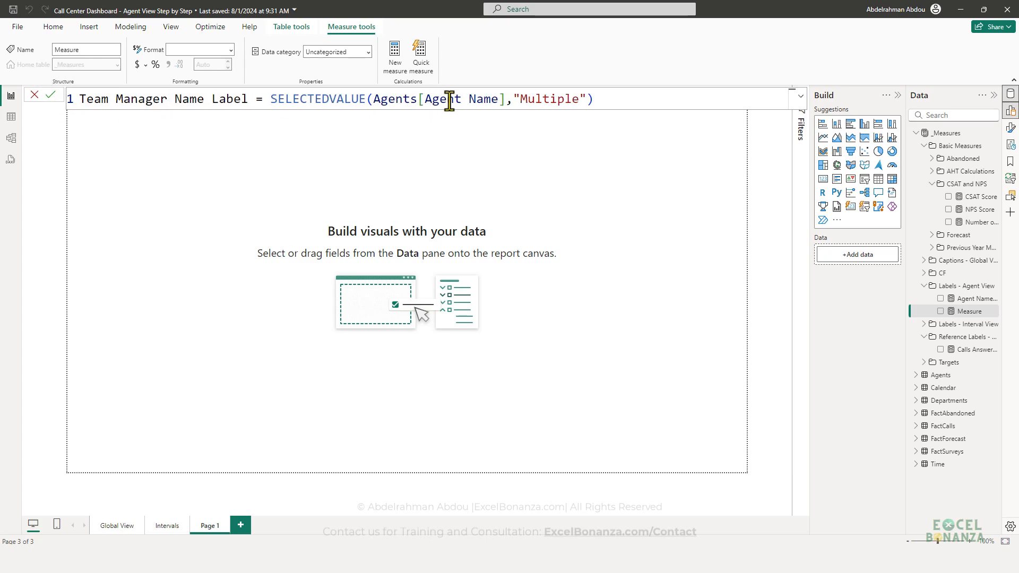
Step: Replace the formula's column with Agents[Team Manager] and commit the Team Manager Name Label measure
left_click_drag(427, 98, 498, 99)
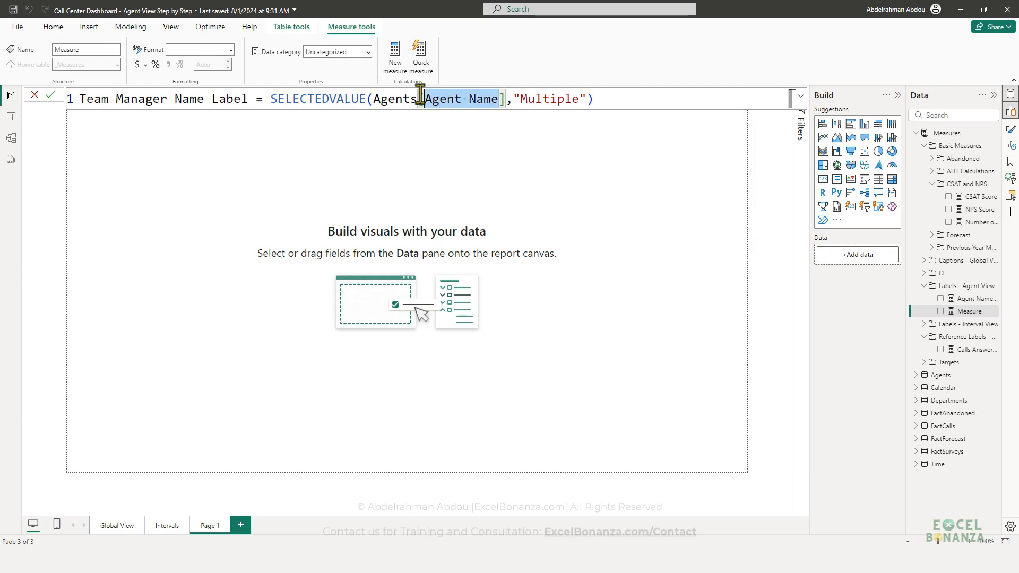
type("Team")
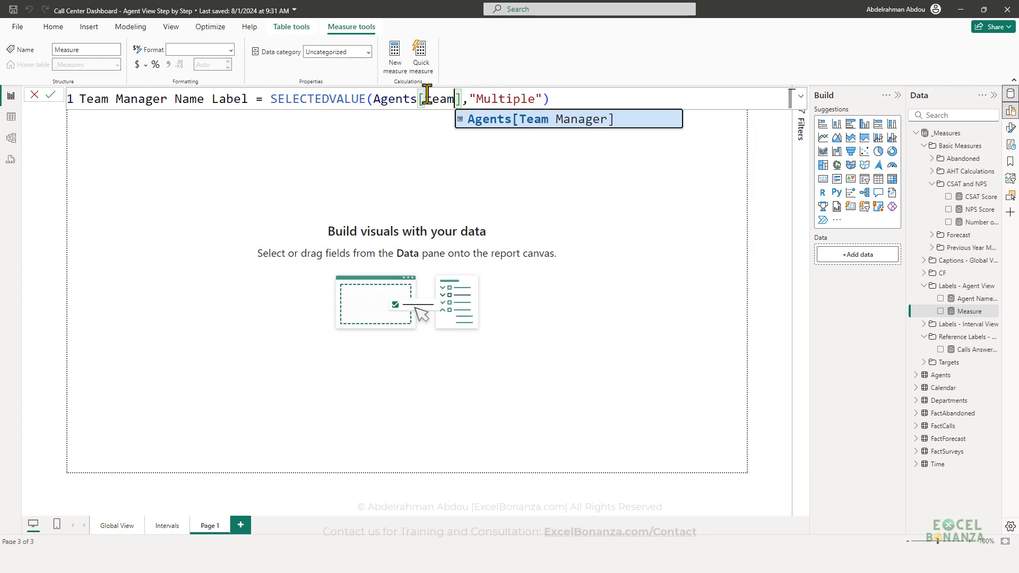
key("Tab")
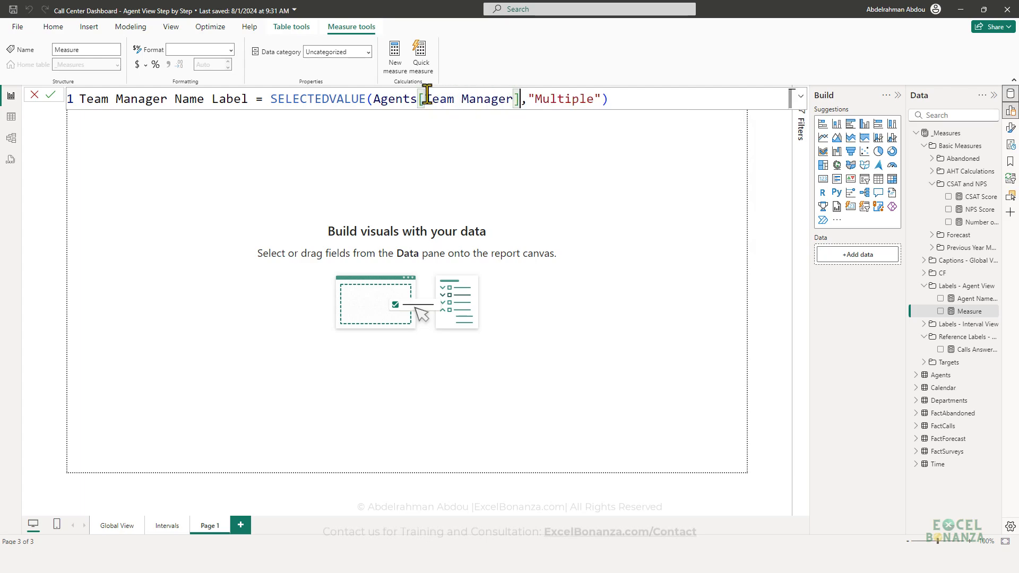
left_click(512, 100)
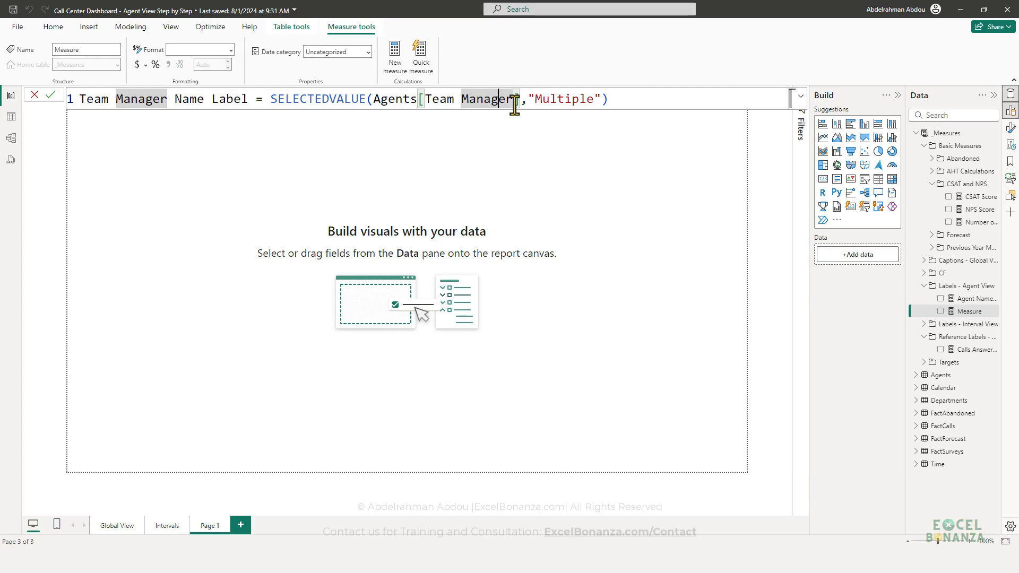
left_click(544, 100)
left_click(632, 104)
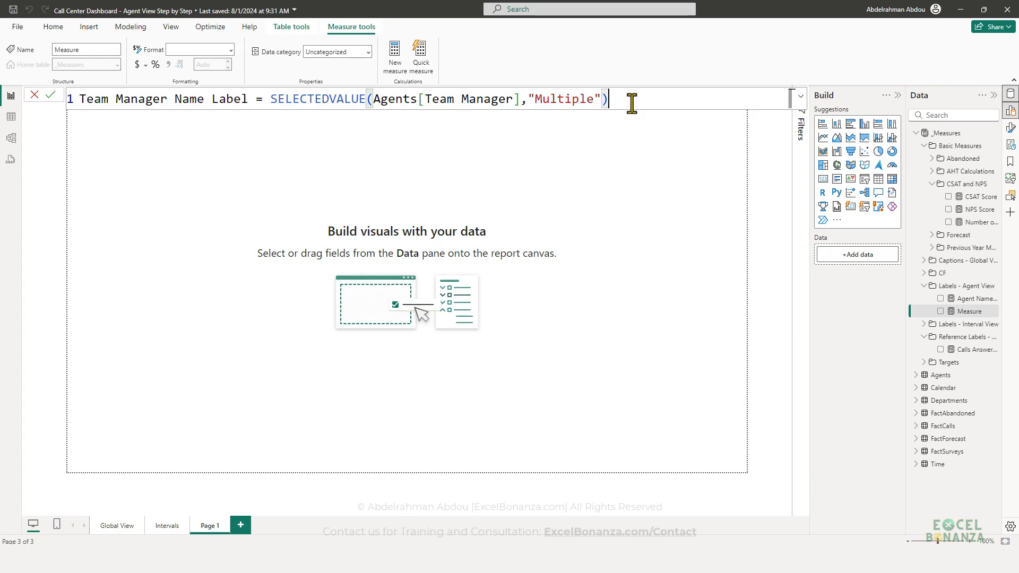
key("Return")
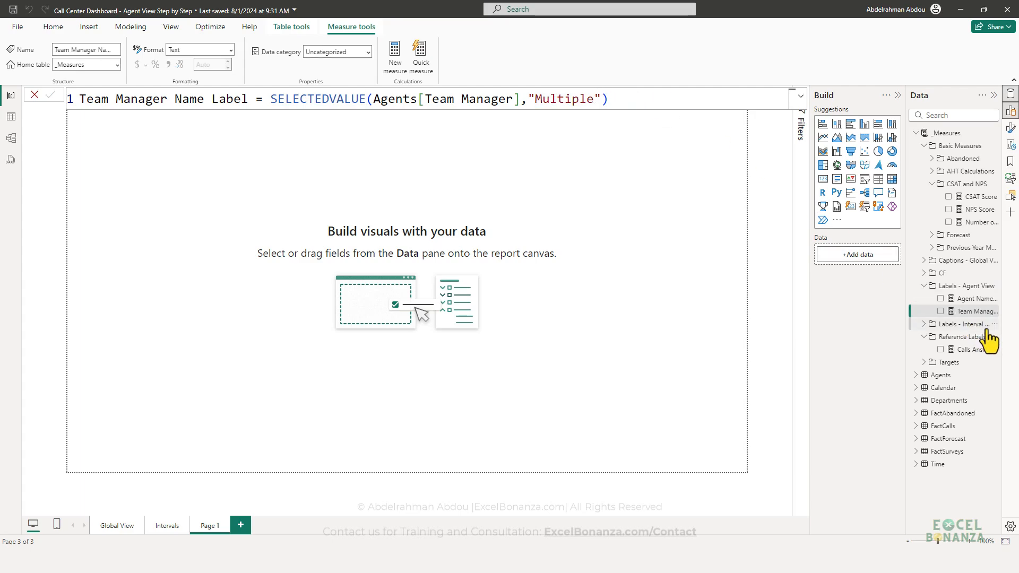
left_click(796, 562)
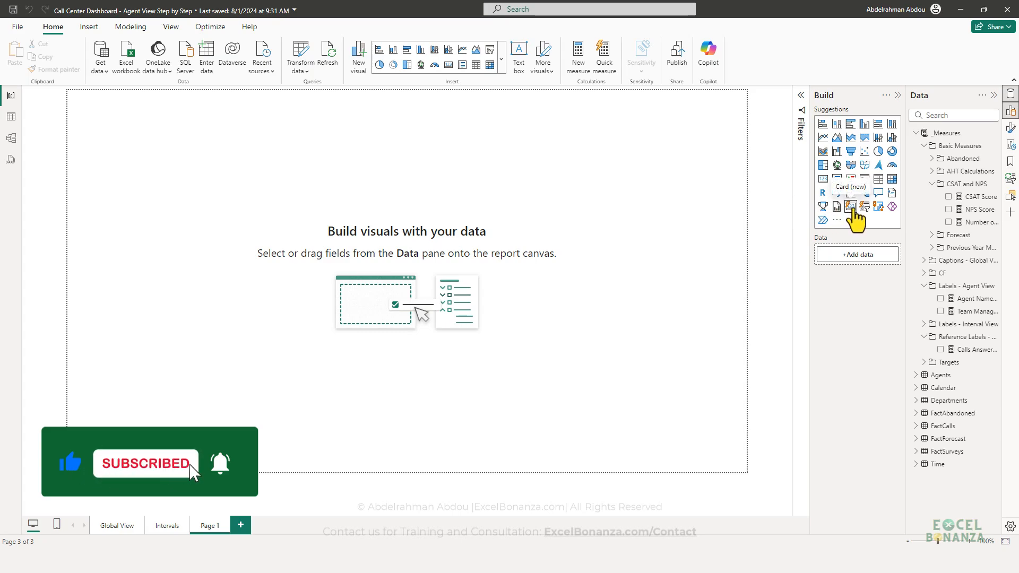
Step: Insert a wide Card (new) visual on the page holding the Agent Name Label and Team Manager Name Label measures
left_click(851, 206)
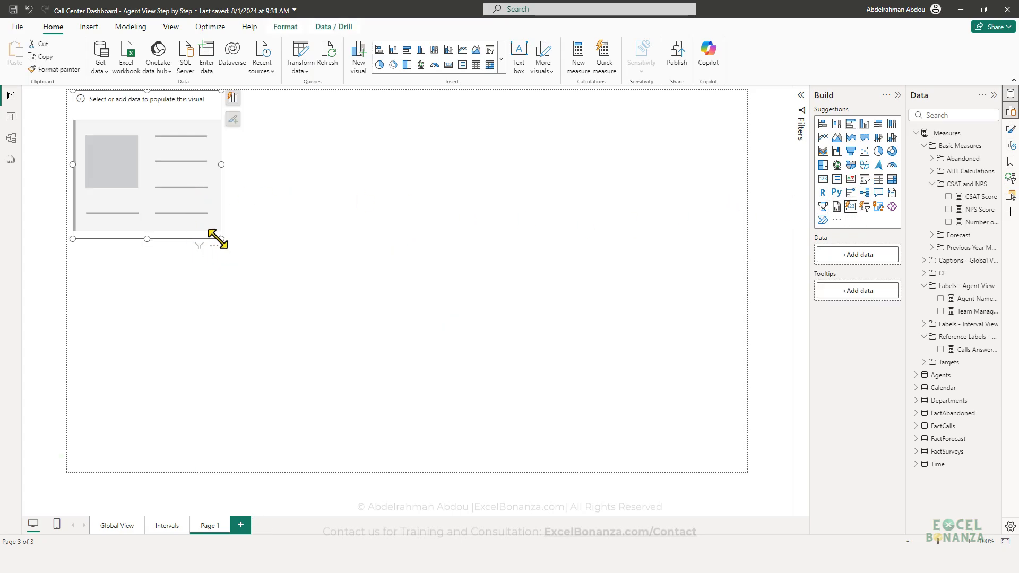
left_click_drag(218, 239, 564, 209)
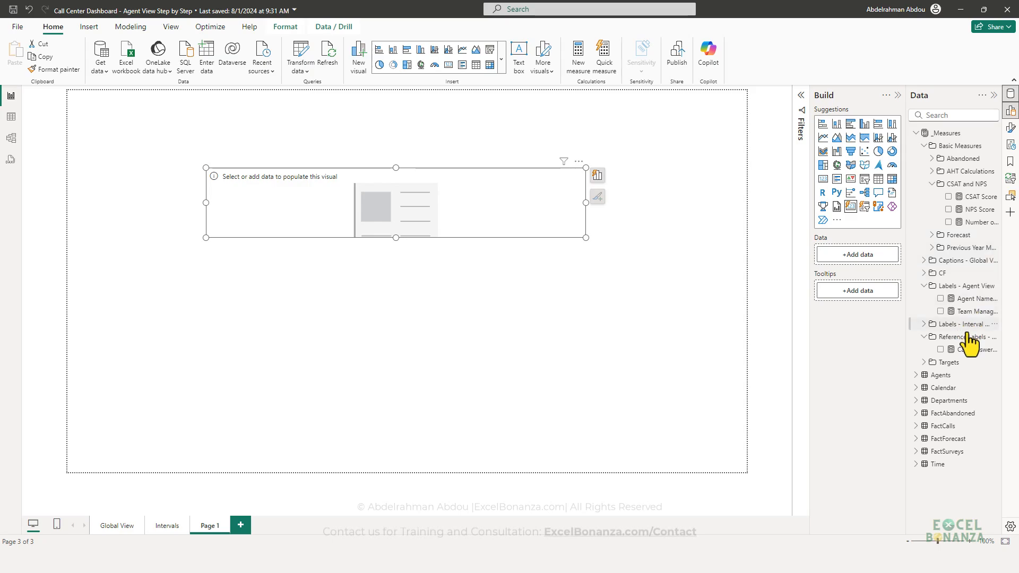
key("alt+Tab")
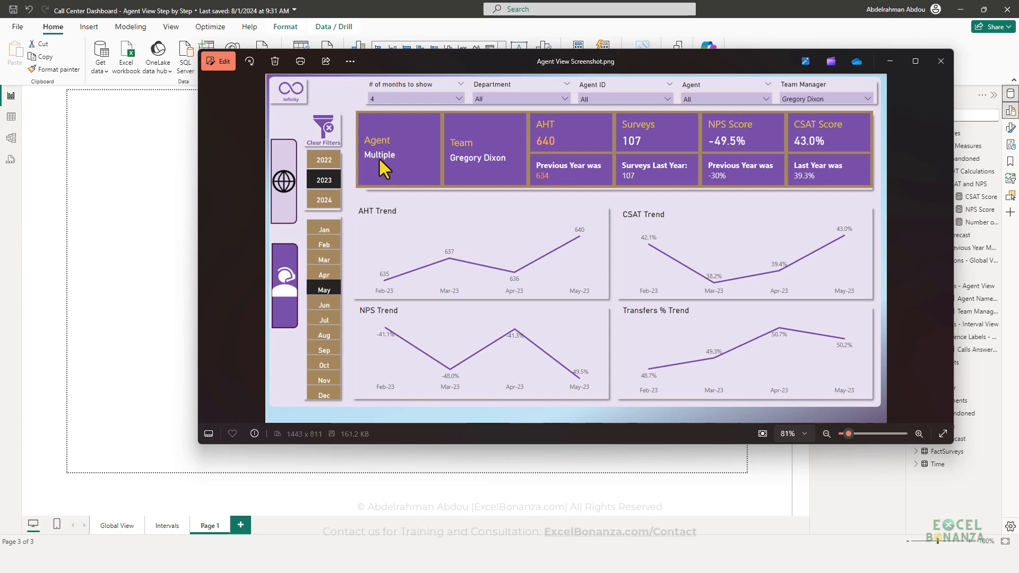
key("alt+Tab")
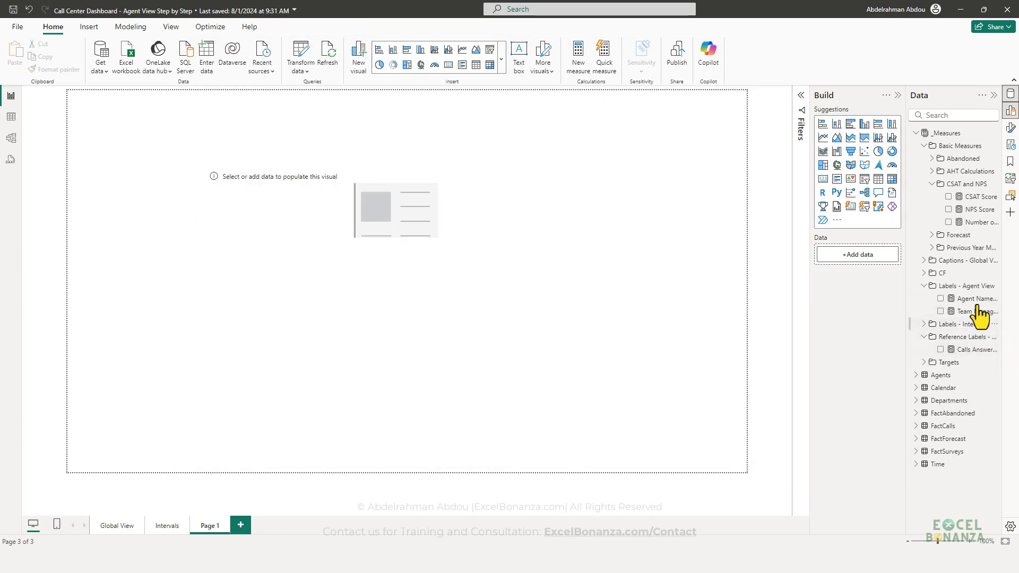
left_click_drag(976, 299, 412, 211)
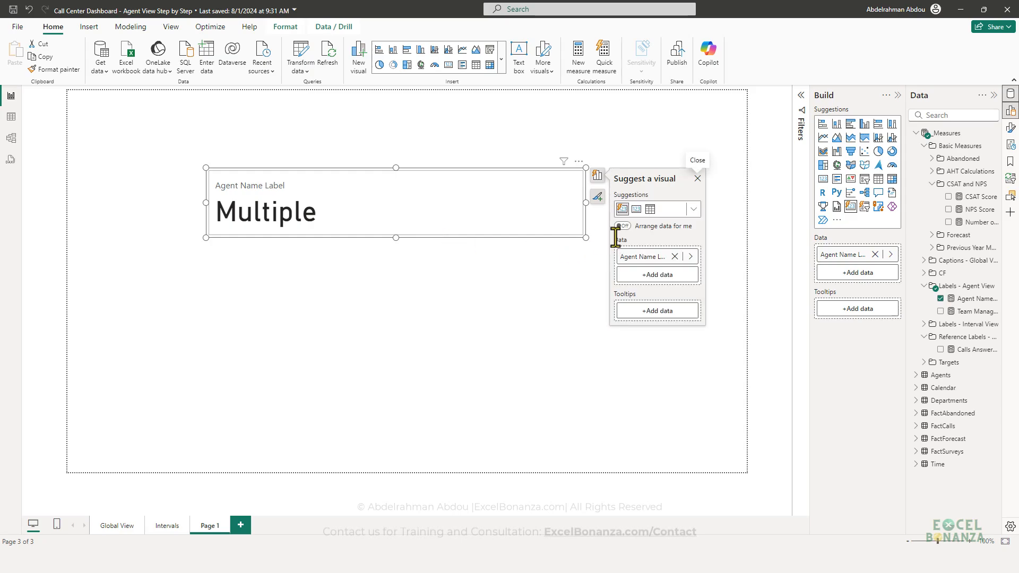
left_click_drag(584, 236, 587, 260)
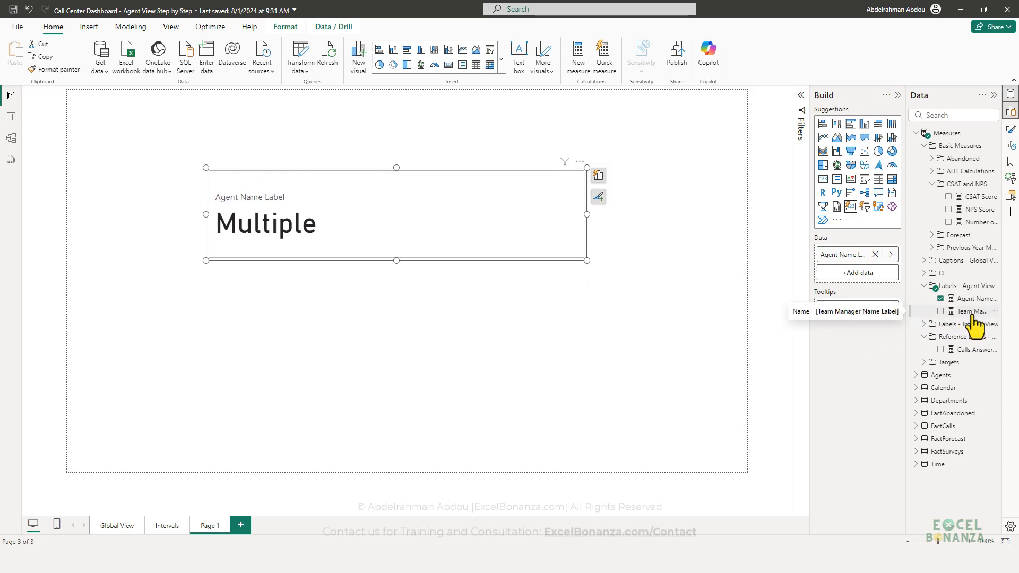
left_click_drag(976, 308, 414, 222)
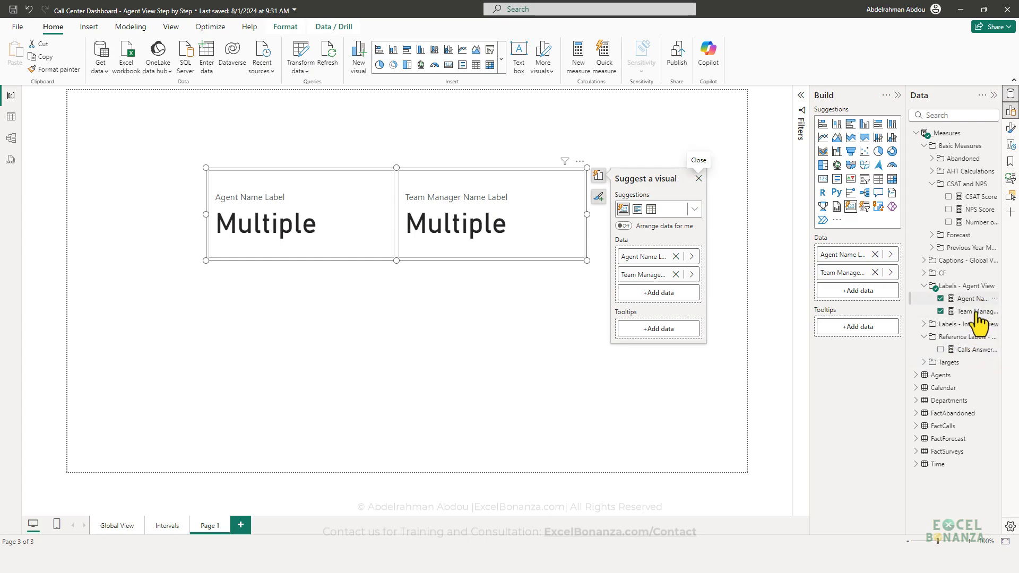
Step: Check the Agent View reference screenshot and add the AHT measure to the card visual
left_click(821, 542)
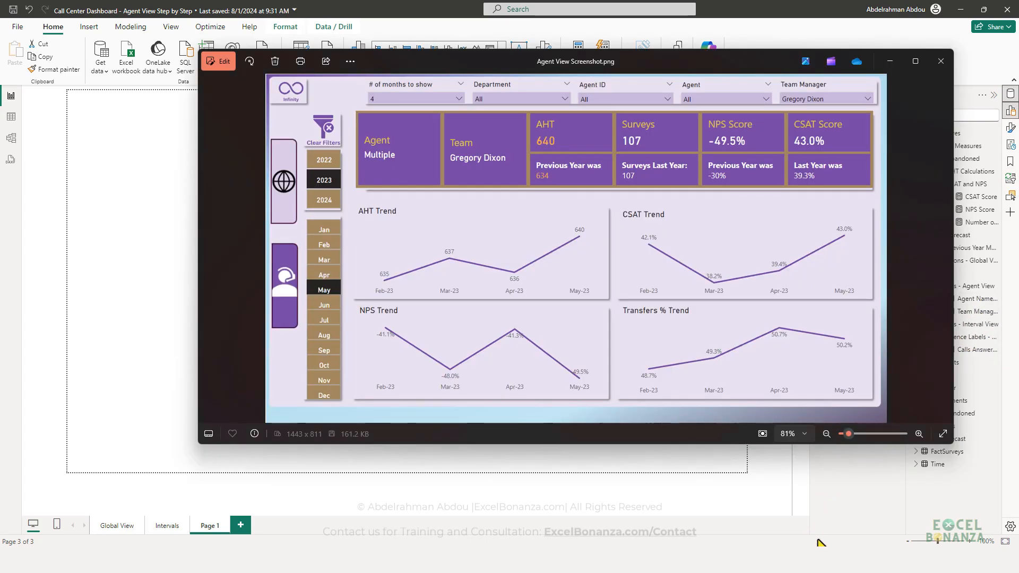
left_click(603, 456)
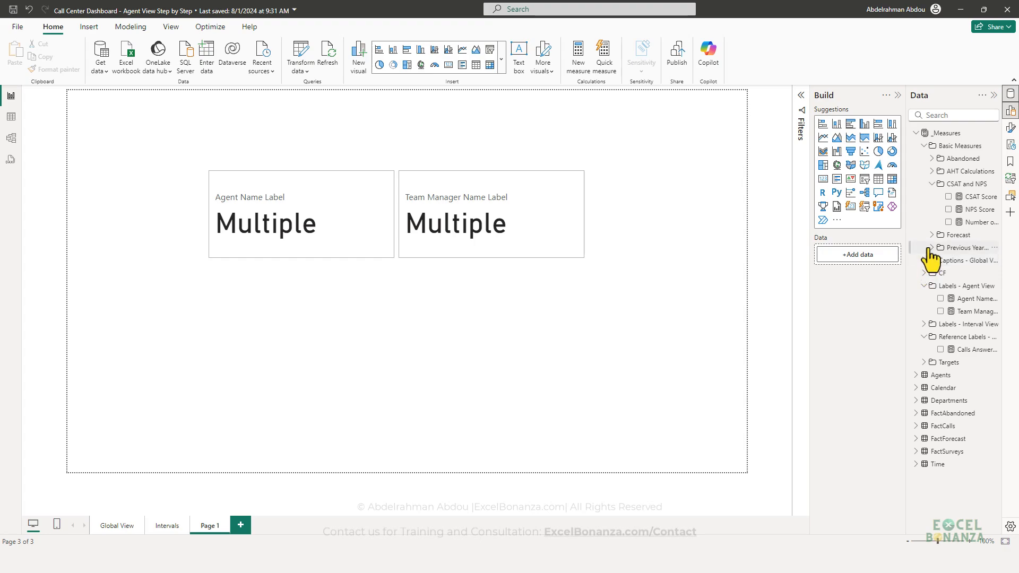
left_click(933, 170)
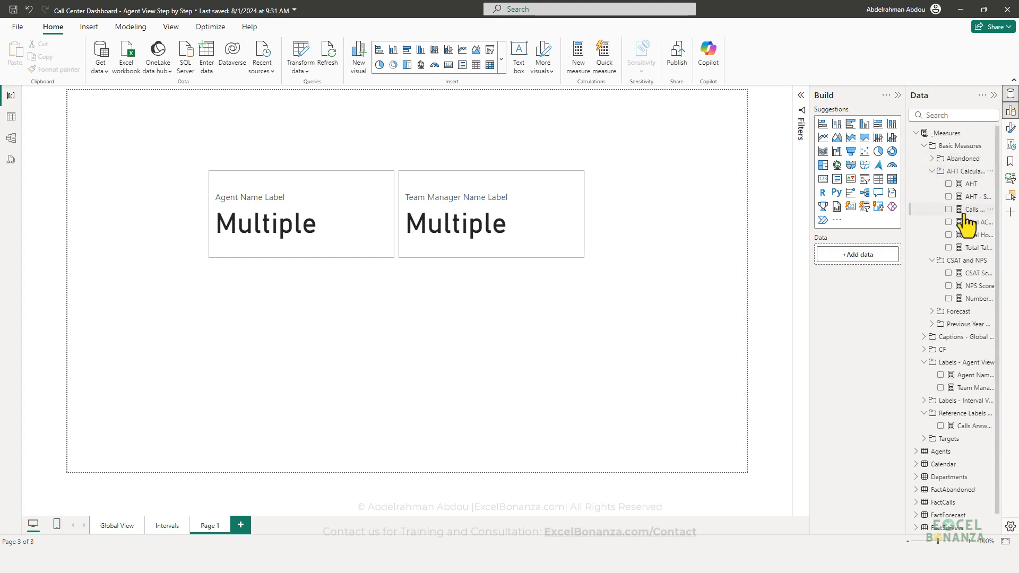
left_click_drag(967, 183, 556, 227)
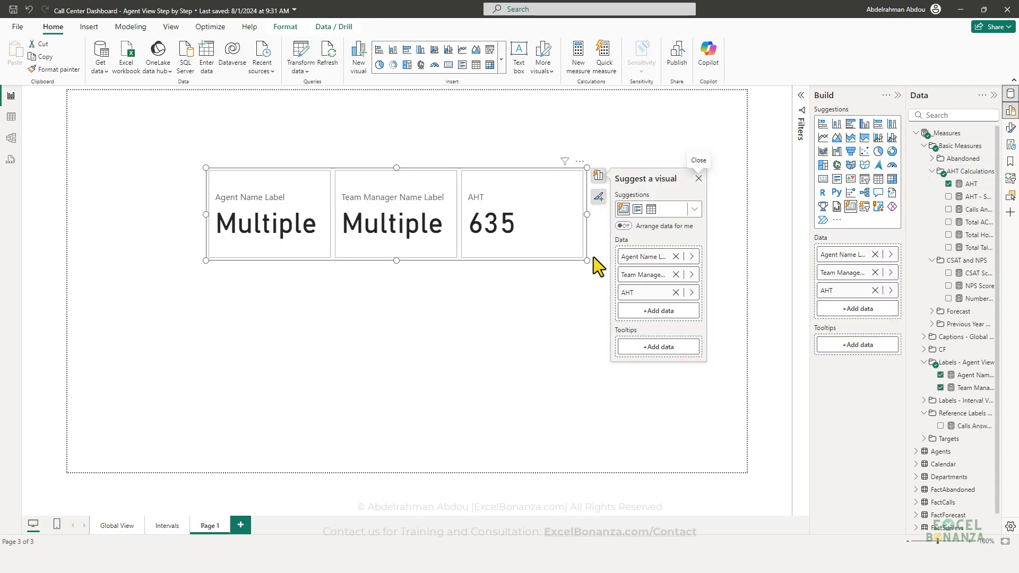
Step: Widen the card visual and add the Number of Surveys measure after AHT
key("alt+Tab")
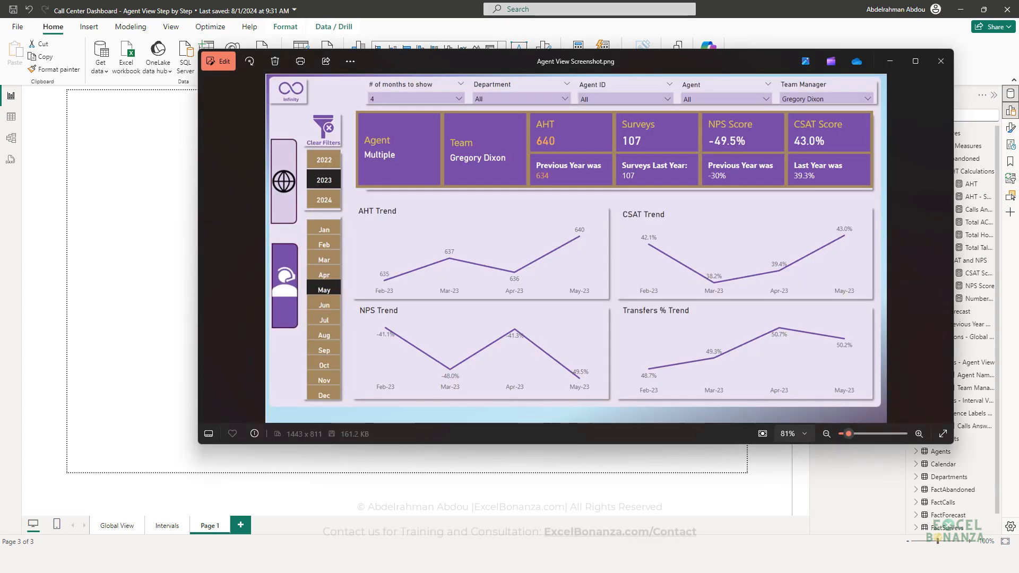
left_click(635, 453)
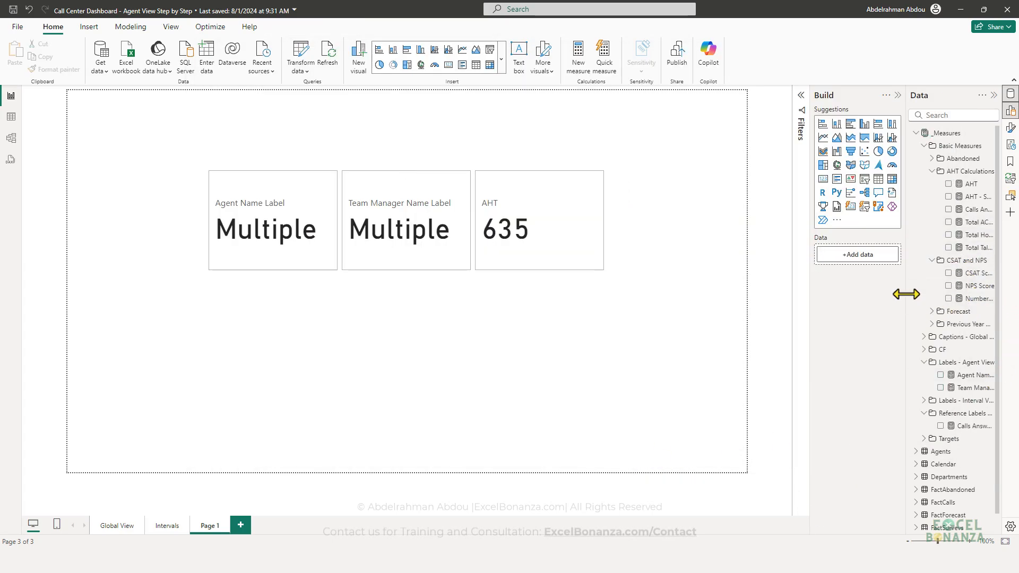
left_click_drag(906, 292, 852, 291)
left_click_drag(919, 299, 654, 224)
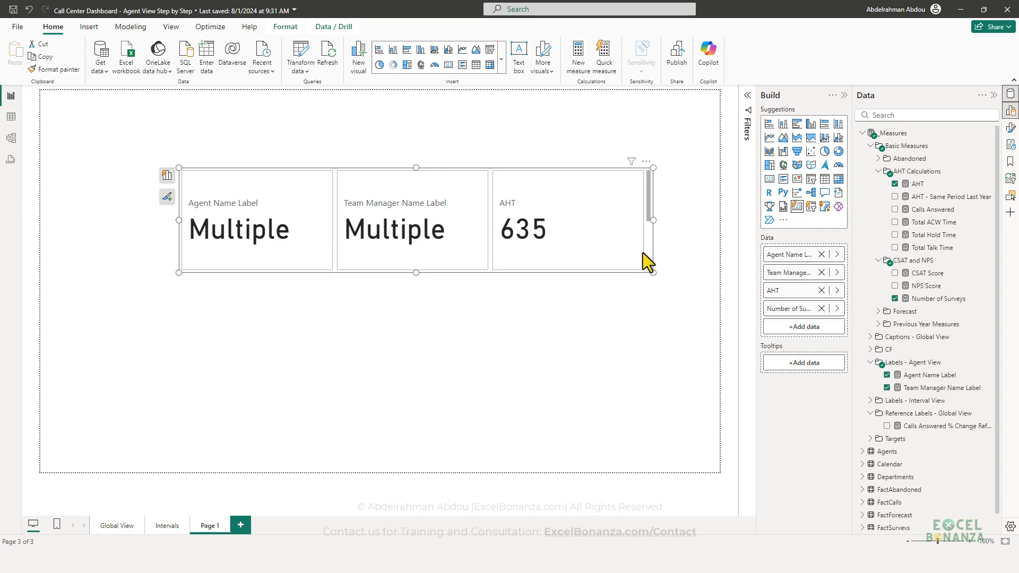
Step: Set the card visual's layout arrangement to Grid
key("alt+Tab")
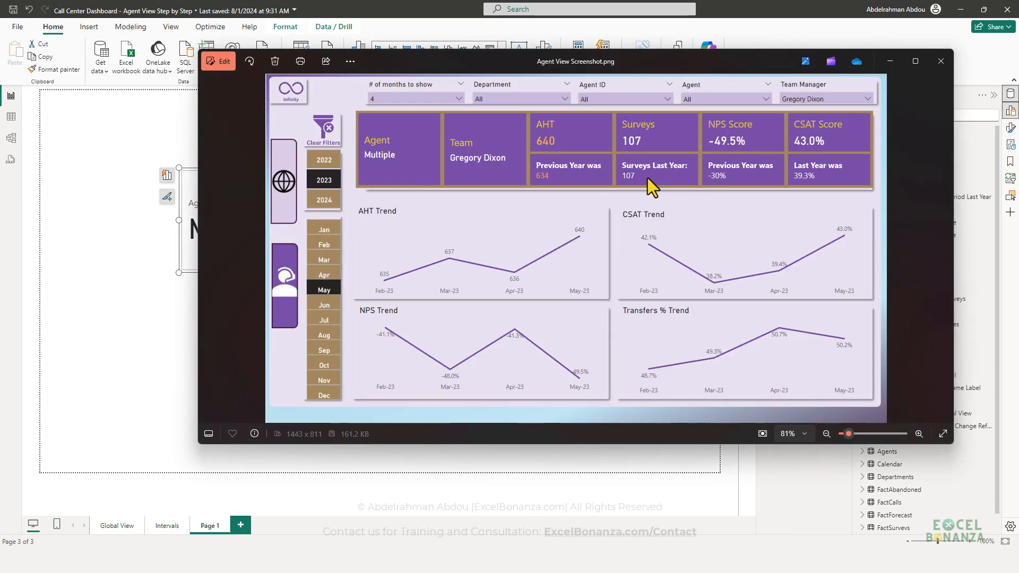
left_click(186, 268)
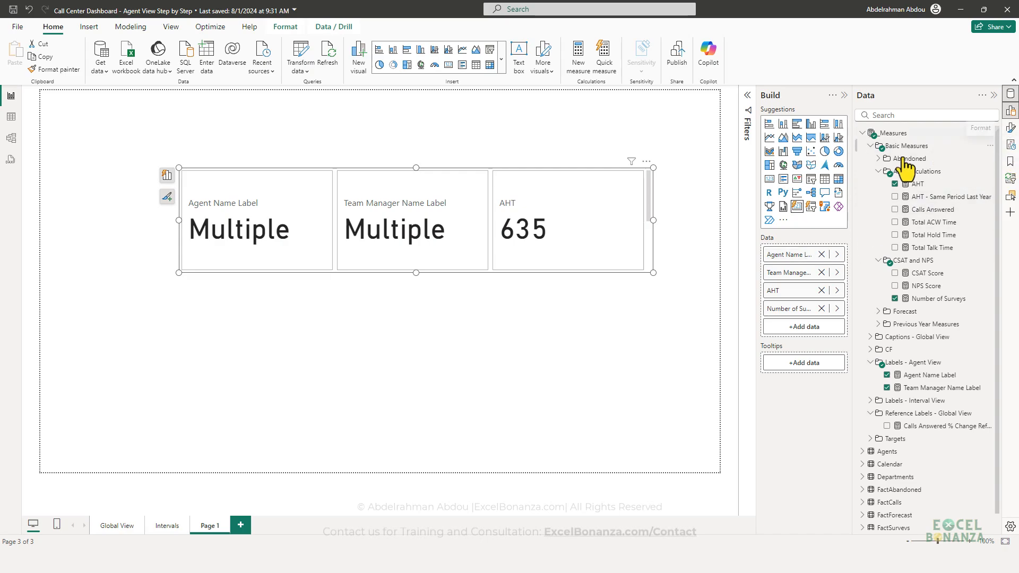
left_click(1011, 127)
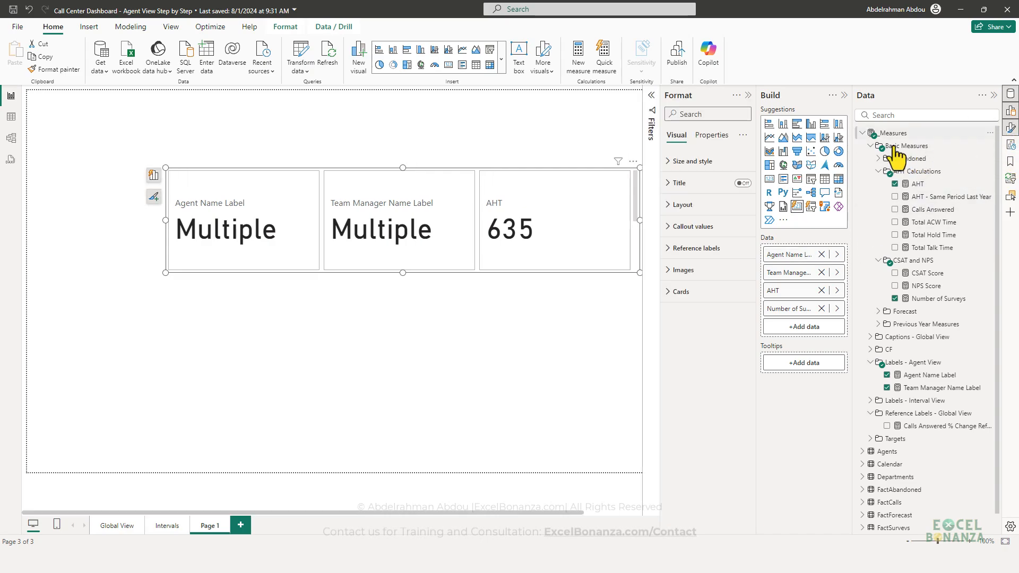
left_click(707, 208)
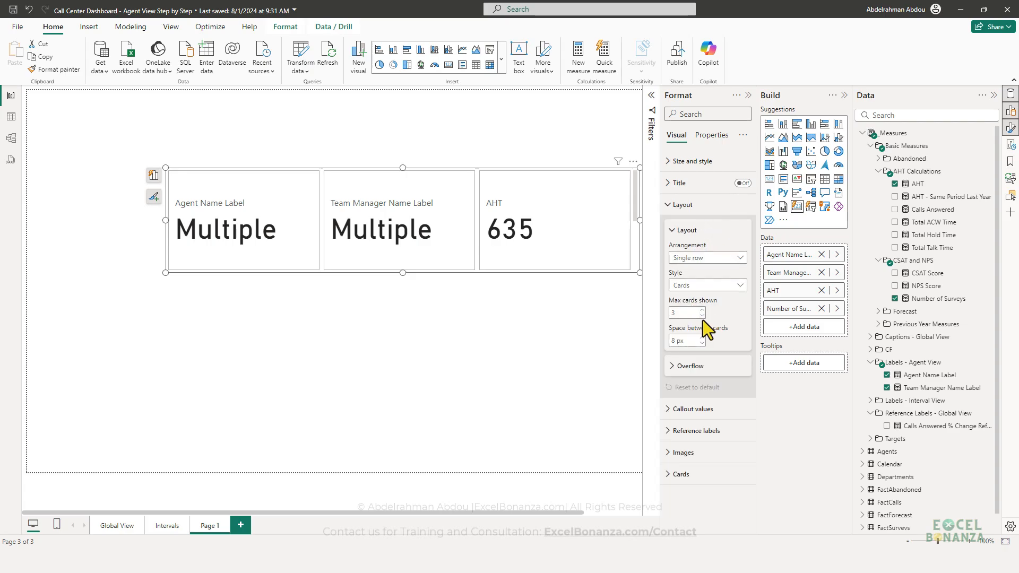
left_click(715, 259)
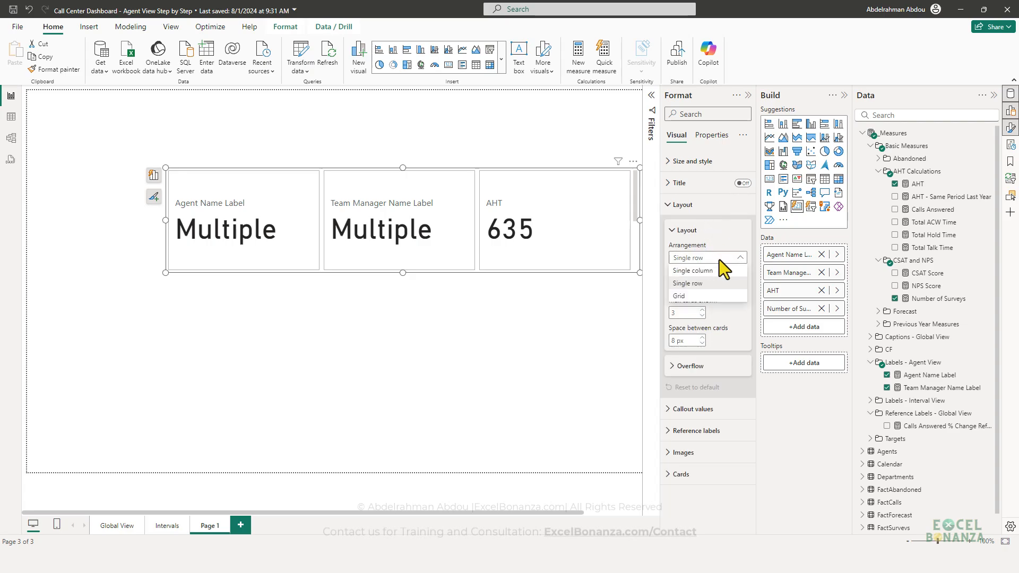
left_click(679, 296)
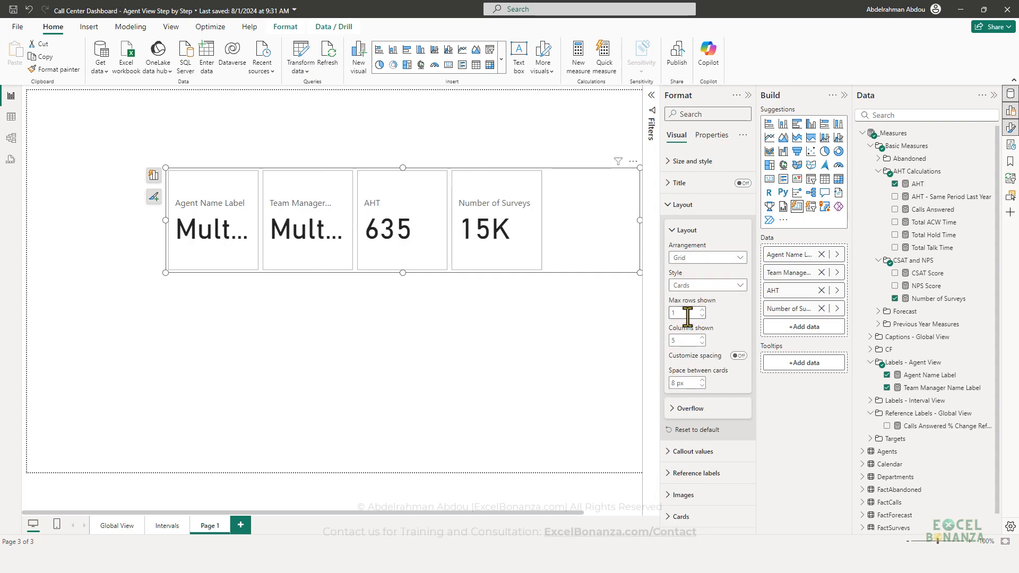
Step: Set the card grid to show 6 columns and widen the visual across the page
key("alt+Tab")
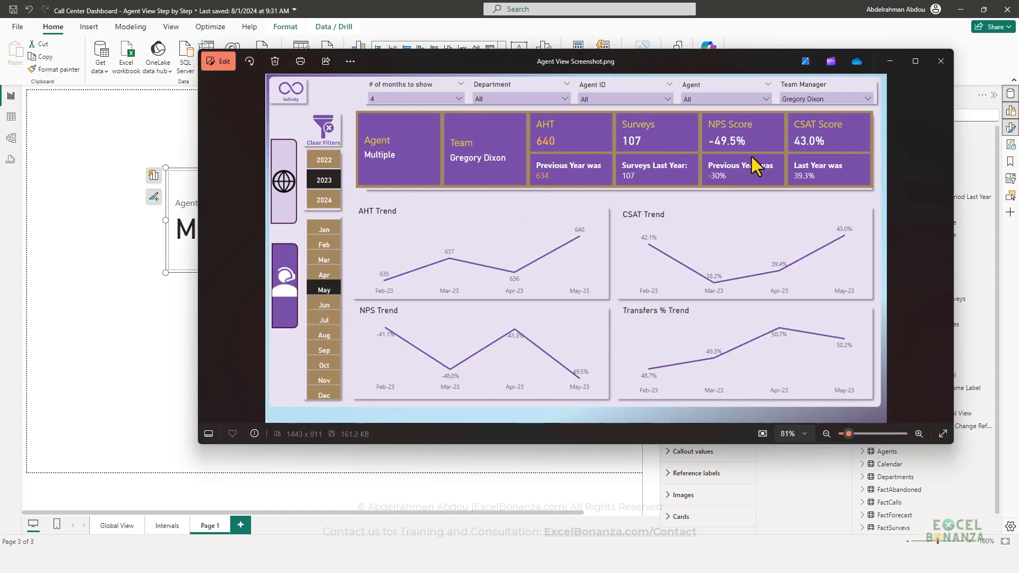
left_click(464, 458)
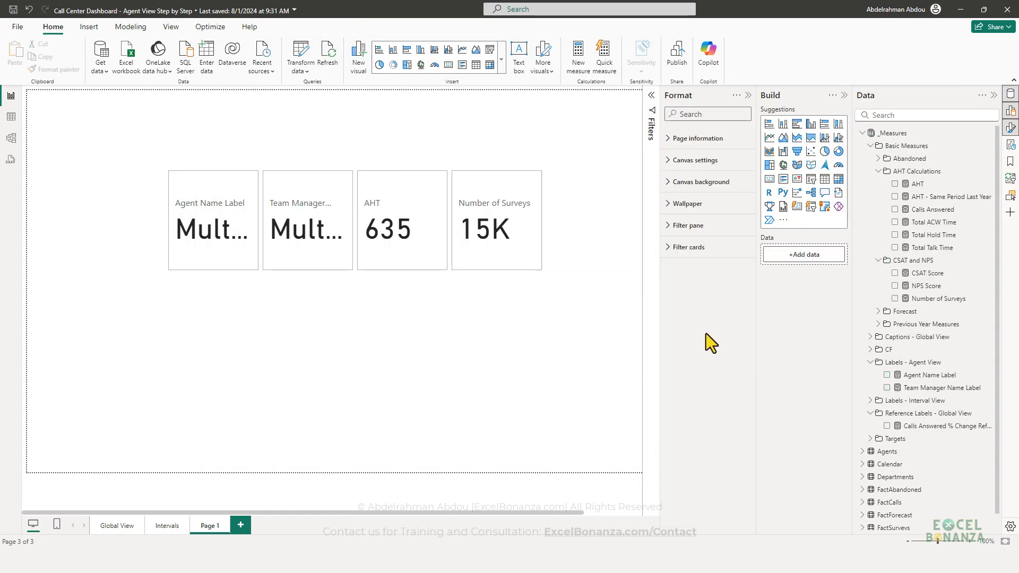
left_click(546, 246)
double_click(677, 340)
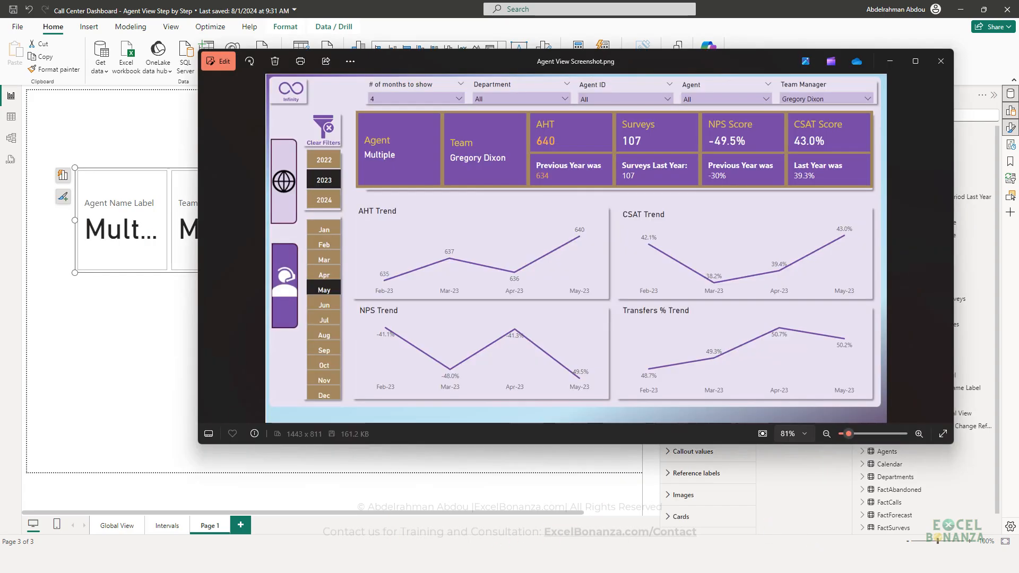
Step: Check the reference screenshot and add the NPS Score measure to the card visual
key("alt+Tab")
key("alt+Tab")
left_click(510, 453)
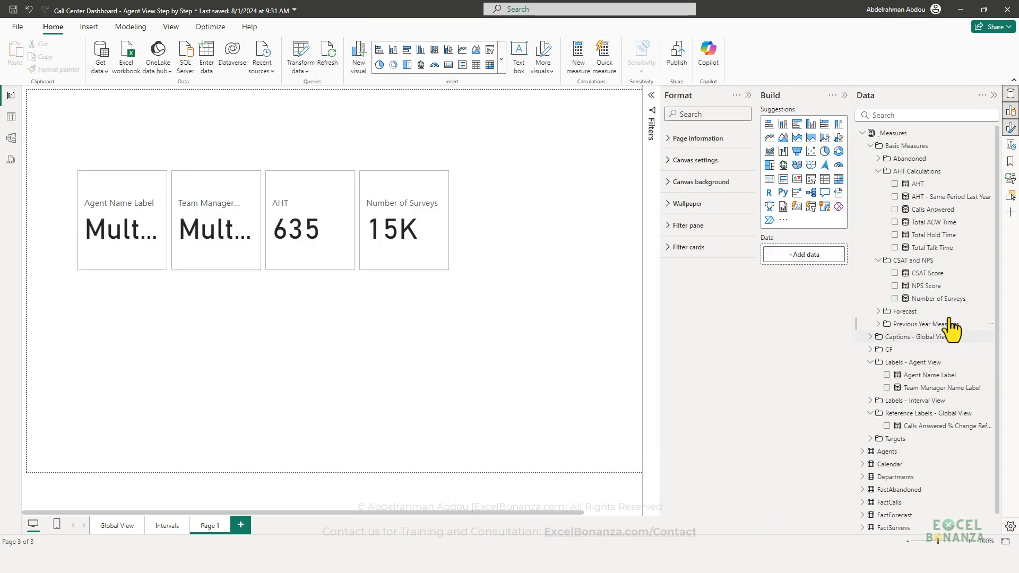
left_click_drag(926, 285, 435, 221)
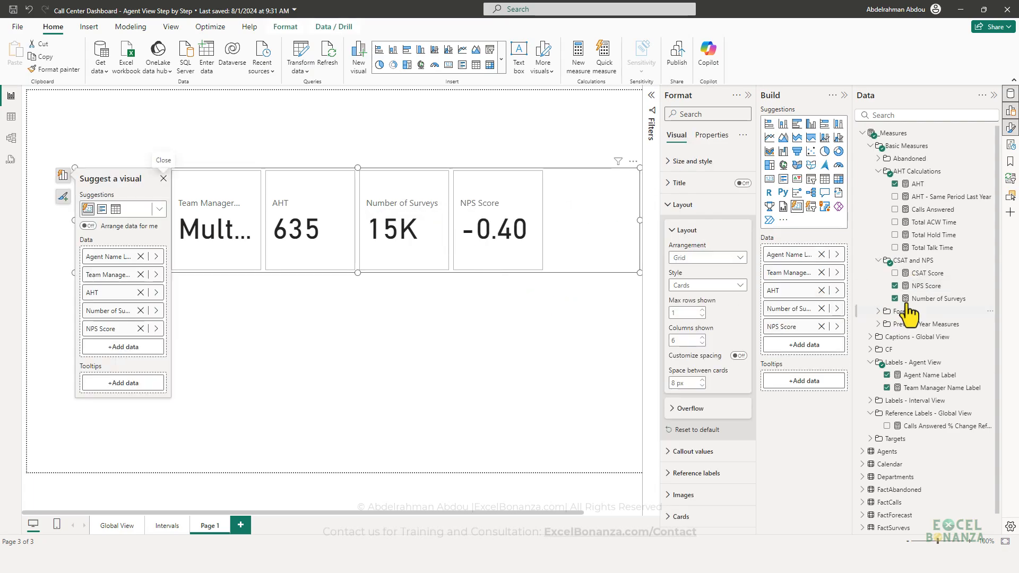
Step: Format the NPS Score measure as a percentage and adjust its decimal places
left_click(937, 285)
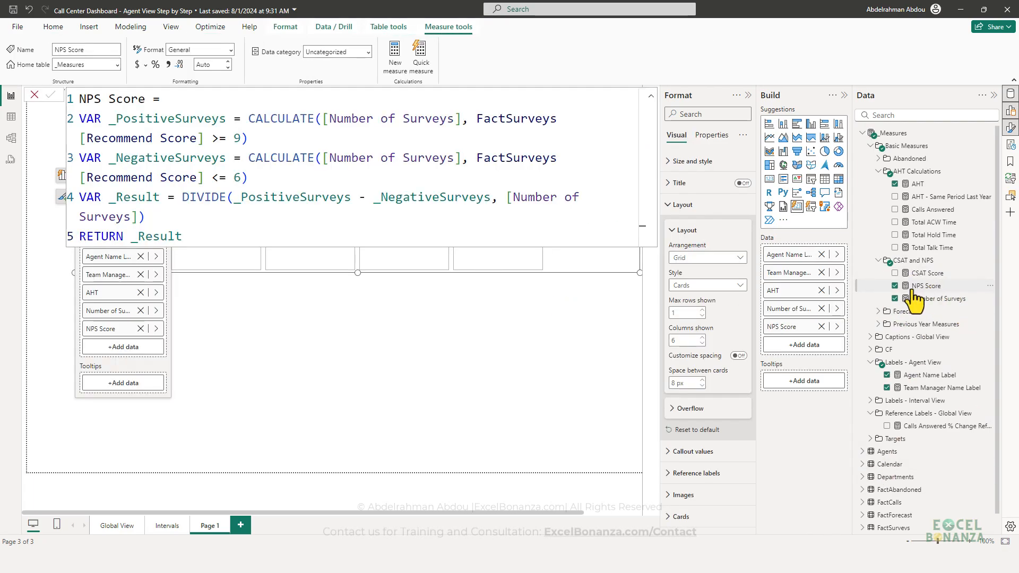
left_click(154, 65)
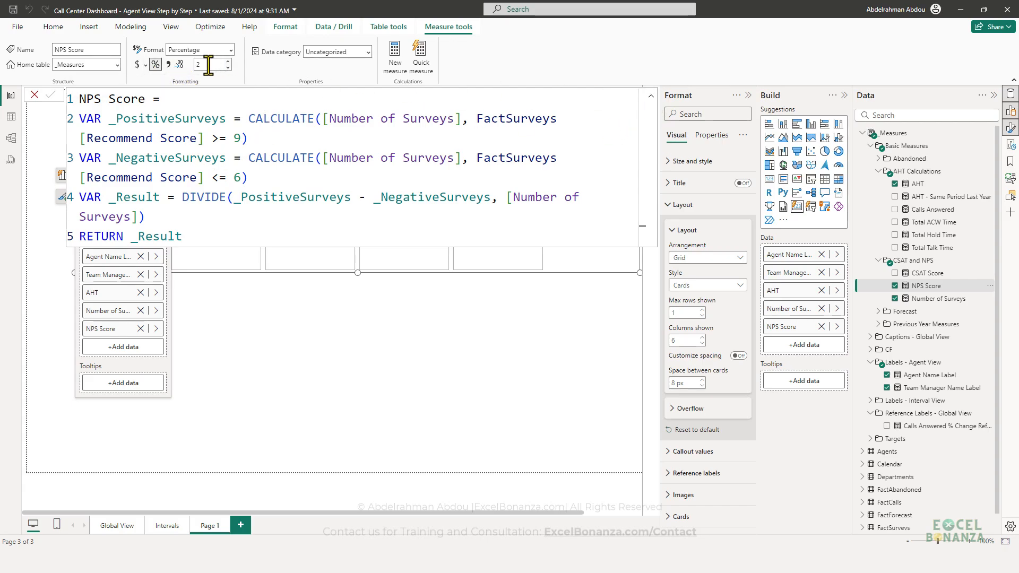
left_click_drag(209, 64, 192, 63)
left_click(339, 314)
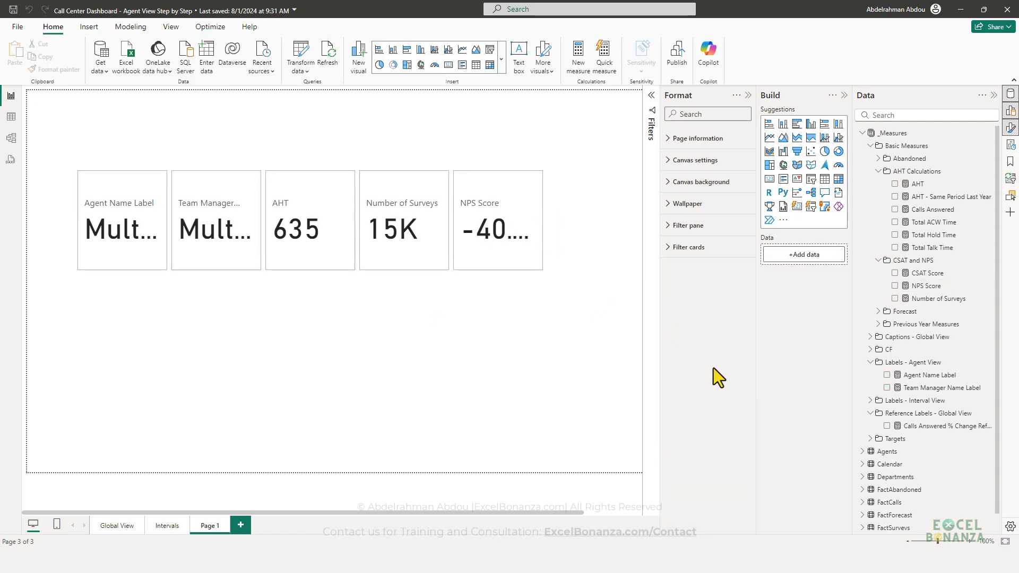
Step: Add the CSAT Score measure to the card visual as the last card, following the reference screenshot
key("alt+Tab")
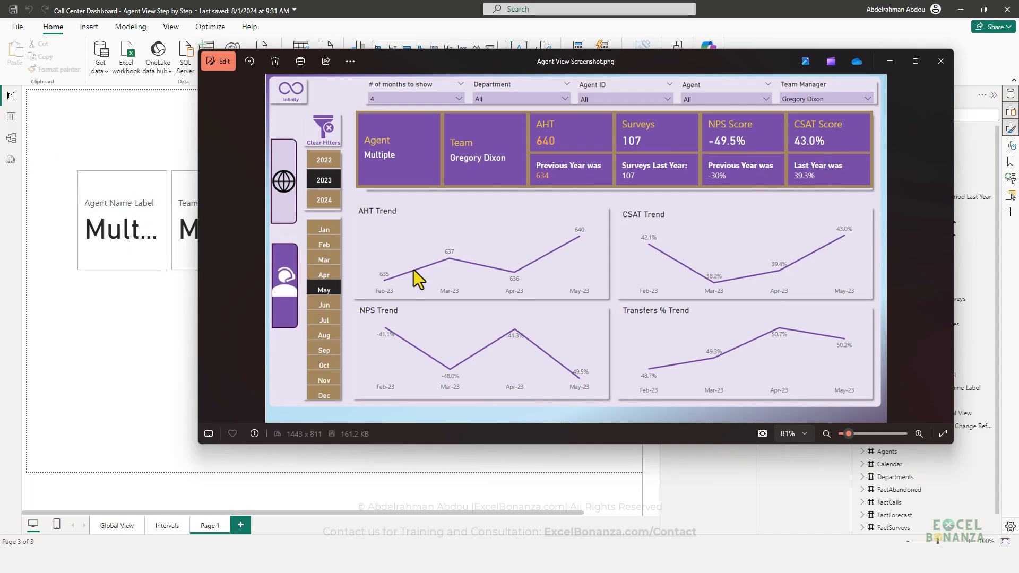
key("alt+Tab")
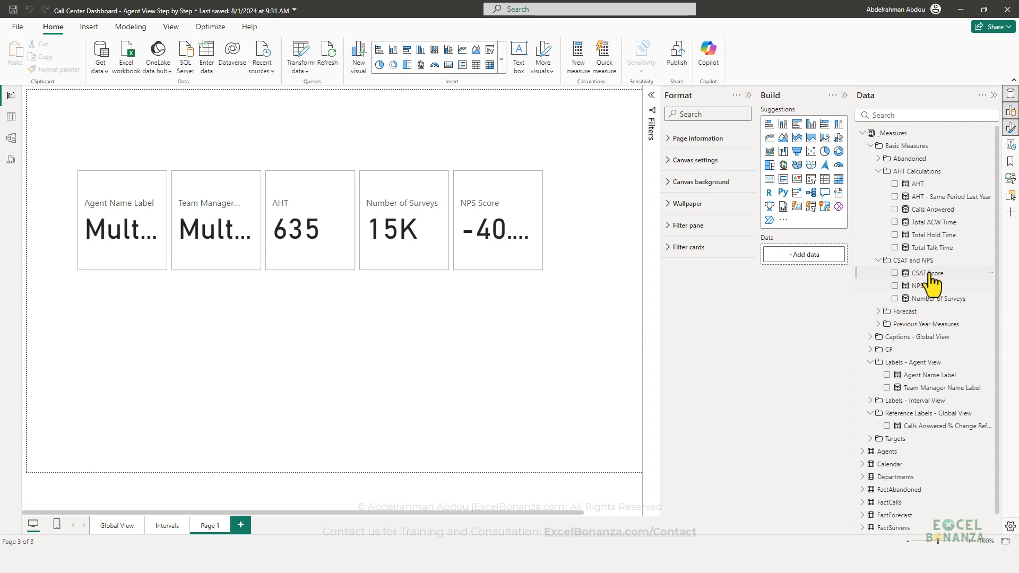
left_click_drag(927, 272, 532, 207)
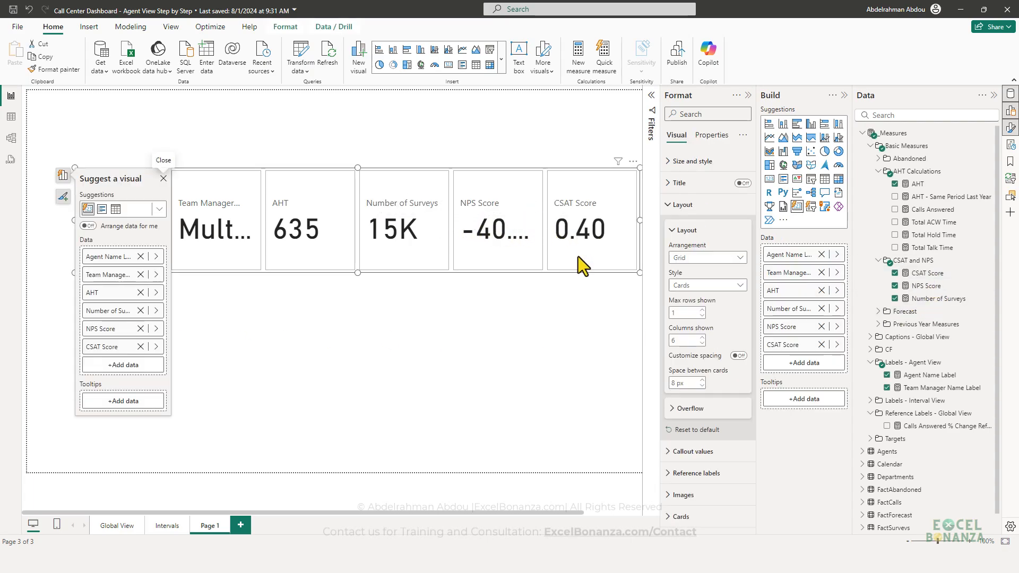
Step: Format the CSAT Score measure as a percentage with 1 decimal place and move the card visual slightly upward
left_click(934, 273)
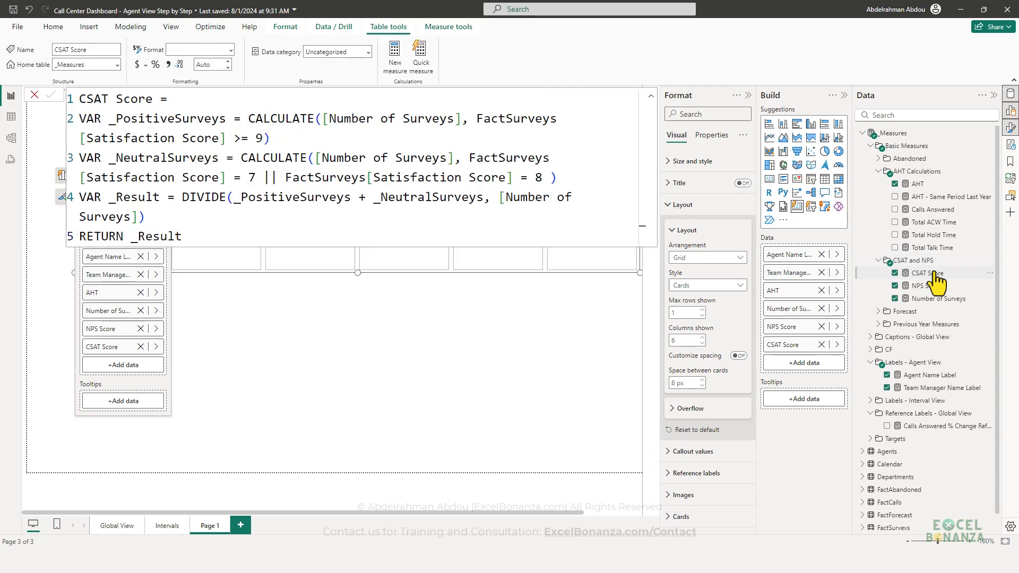
left_click(207, 65)
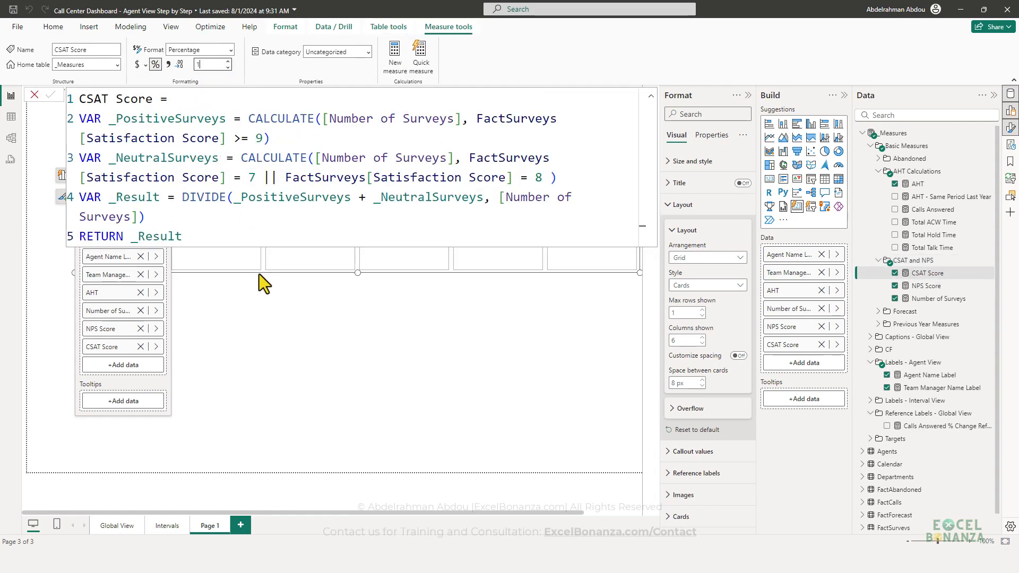
left_click(230, 267)
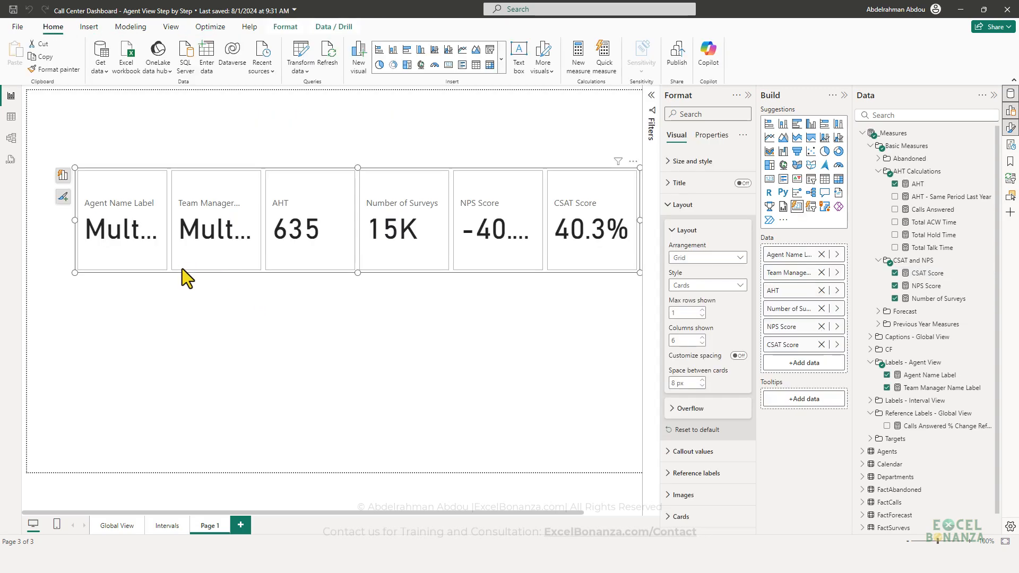
left_click_drag(182, 269, 180, 252)
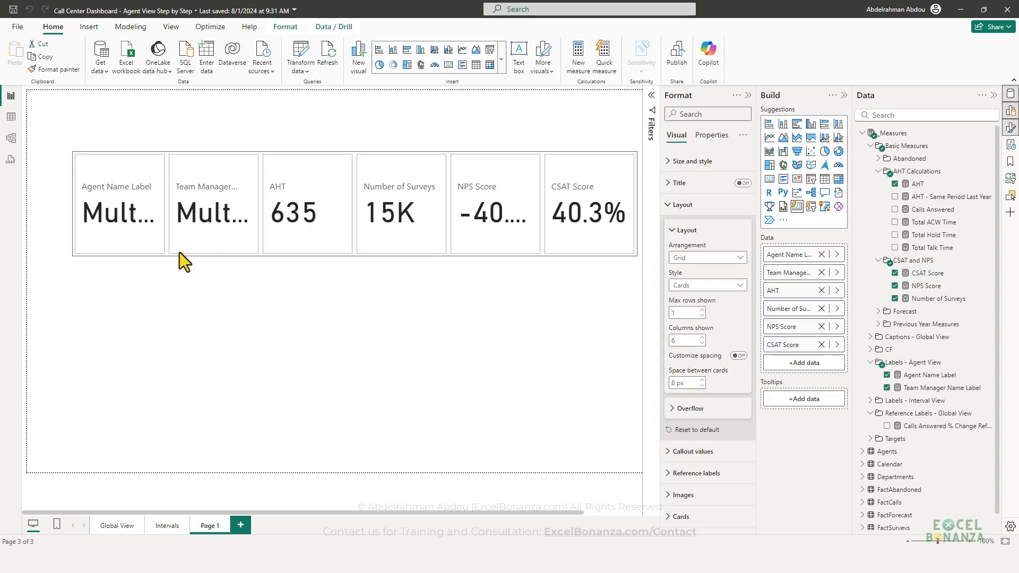
Step: Copy the formatting of the multi-card visual on the Global View page onto the card visual on Page 1
left_click(126, 523)
left_click(173, 213)
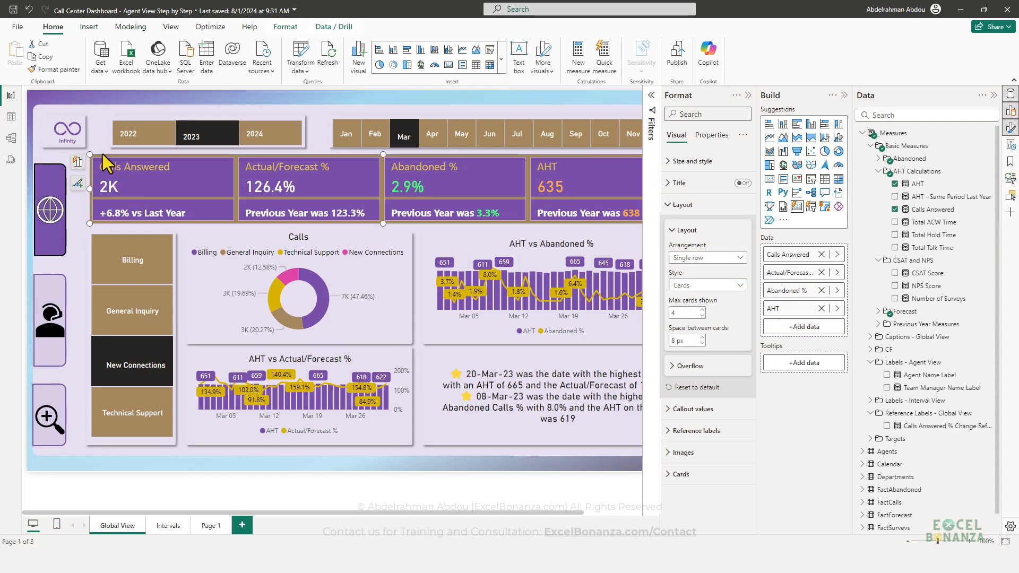
left_click(47, 69)
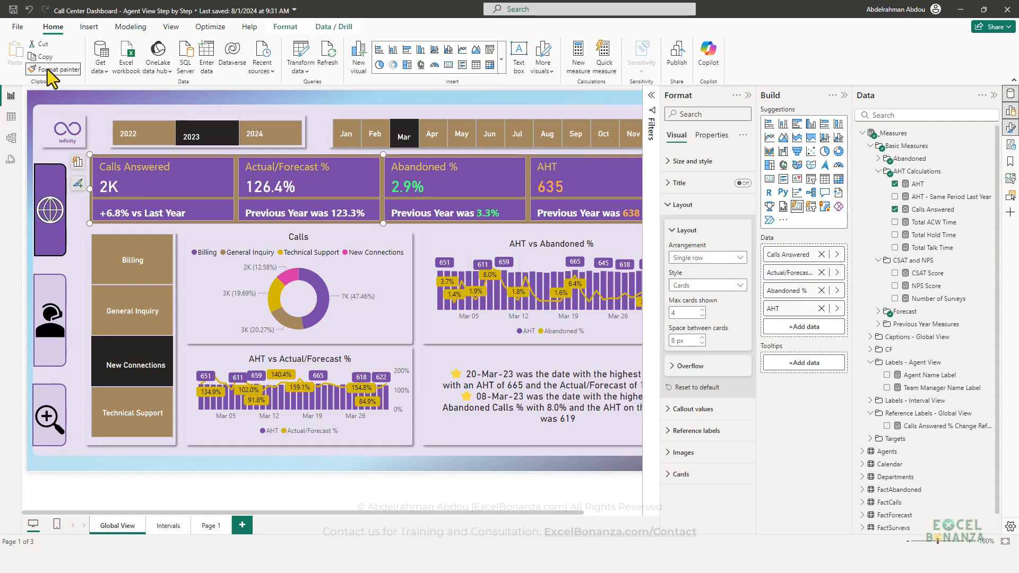
left_click(209, 526)
left_click(210, 175)
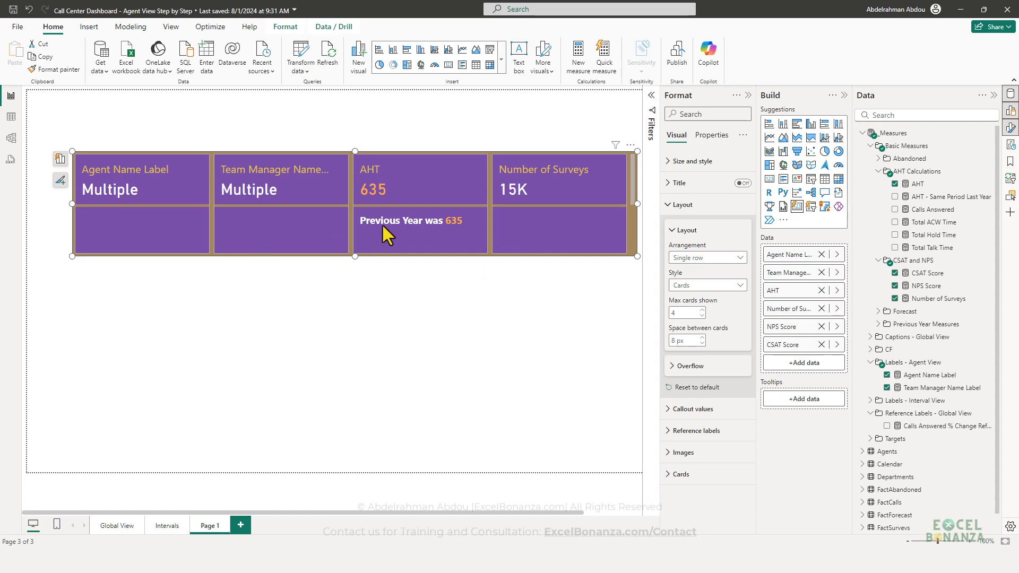
scroll(632, 201, "down", 3)
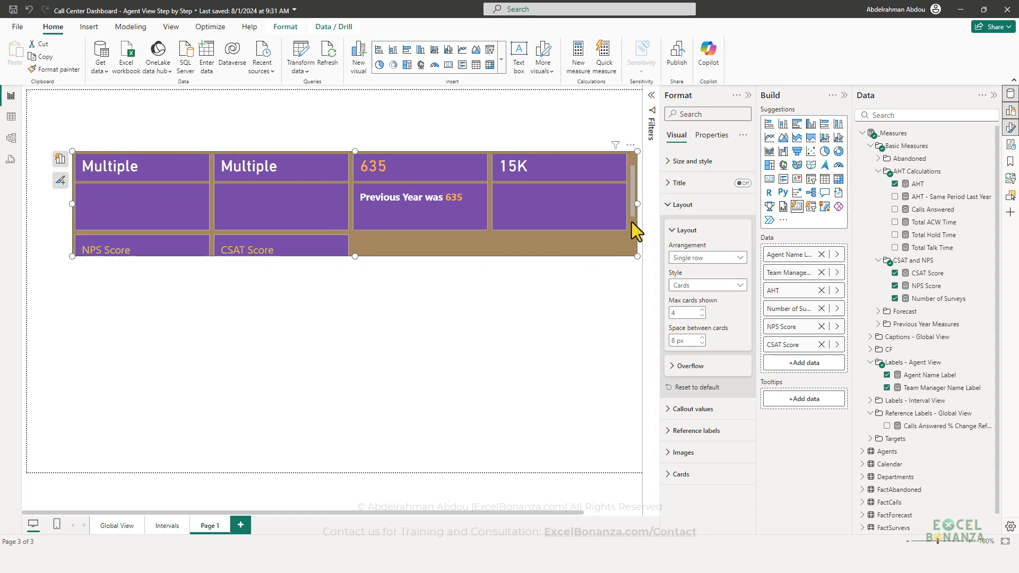
scroll(629, 220, "up", 3)
Step: Set the card visual's layout arrangement to Grid with 6 columns shown
left_click(227, 205)
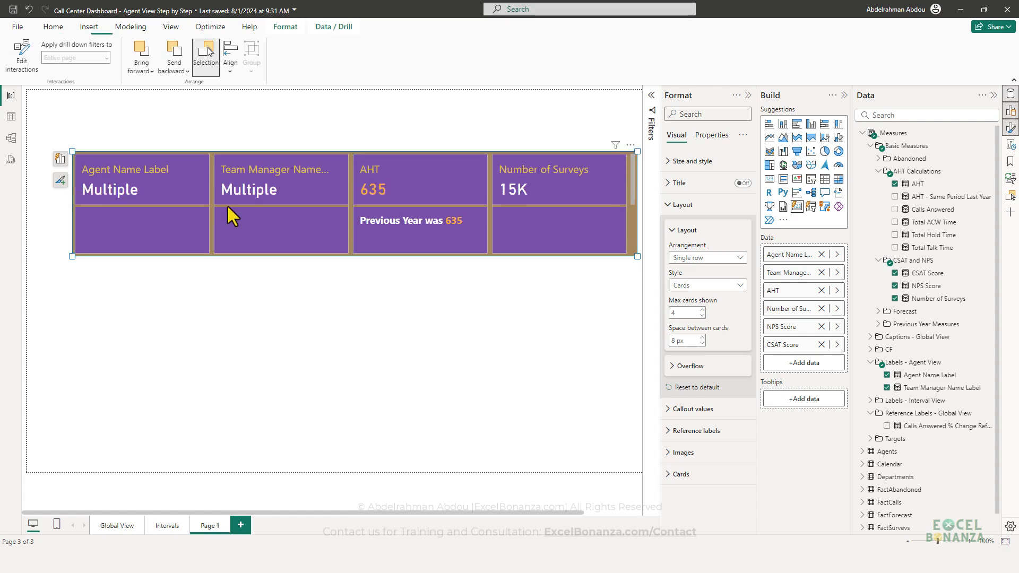
left_click(73, 203)
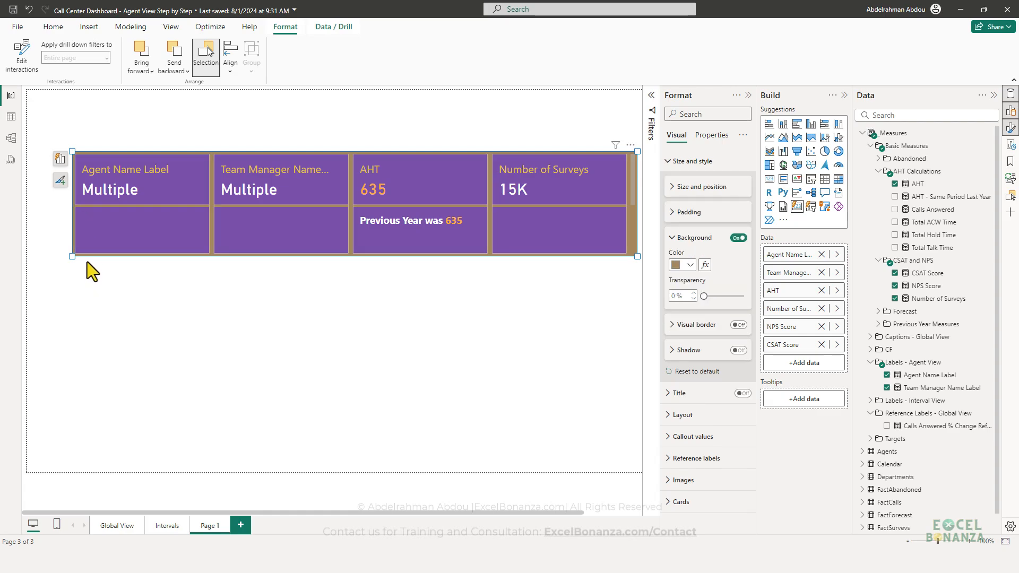
left_click(680, 414)
scroll(704, 356, "down", 3)
left_click(721, 311)
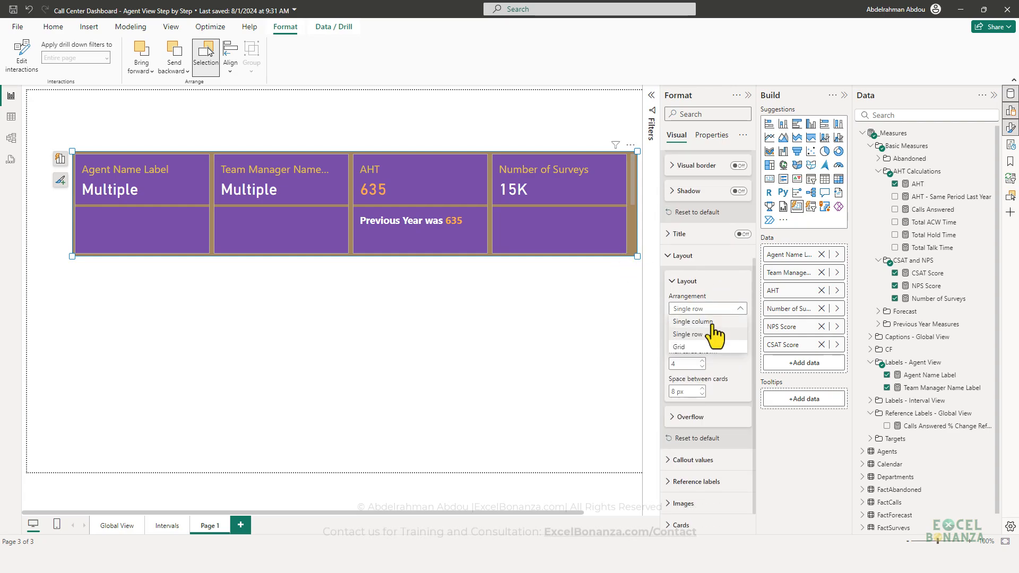
left_click(679, 347)
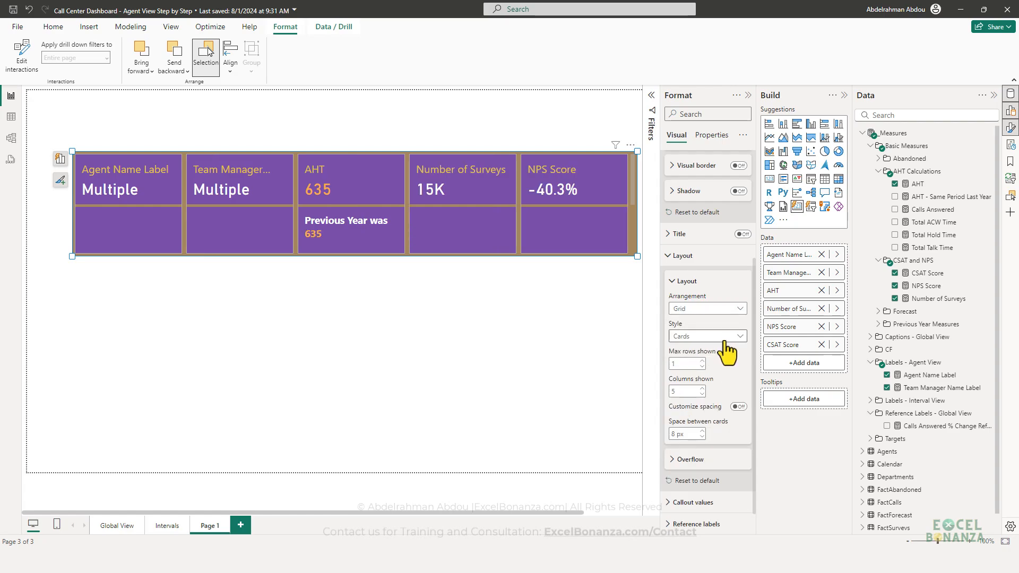
left_click_drag(685, 392, 656, 392)
key("Return")
Step: Move the card visual closer to the upper edge of the page and enlarge it slightly
left_click_drag(324, 241, 320, 252)
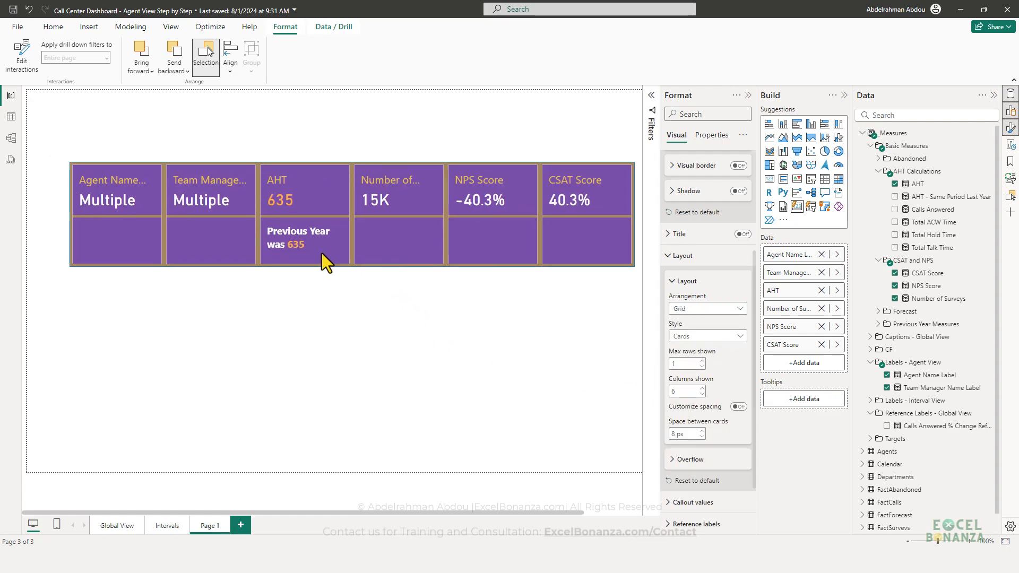
left_click(294, 325)
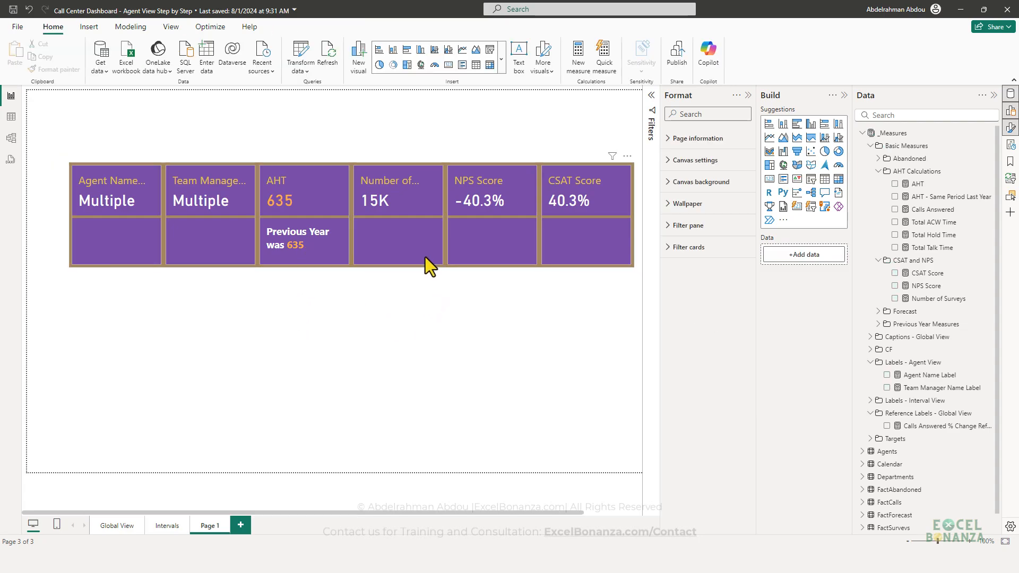
left_click_drag(425, 257, 416, 239)
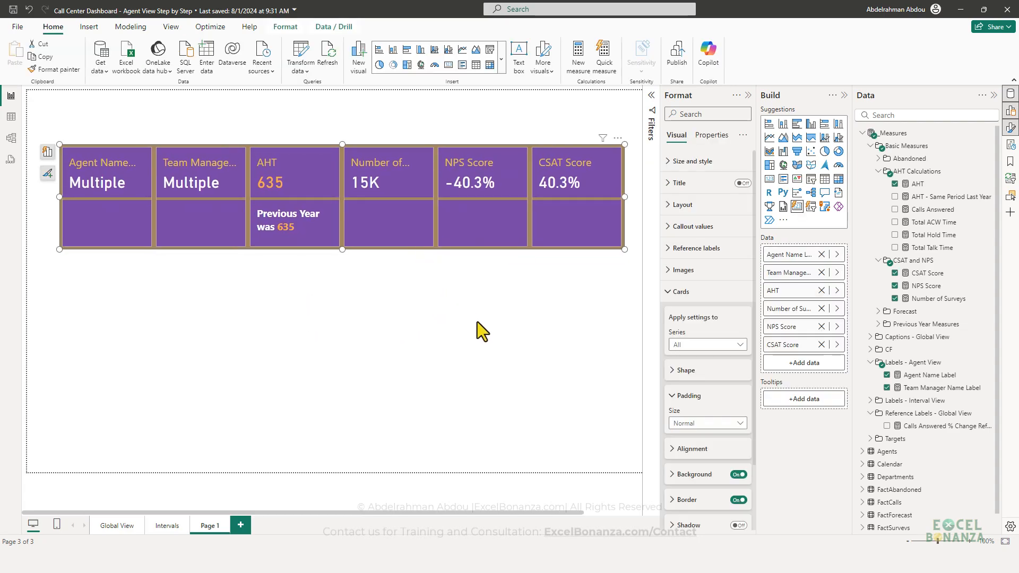
left_click(344, 252)
left_click(289, 236)
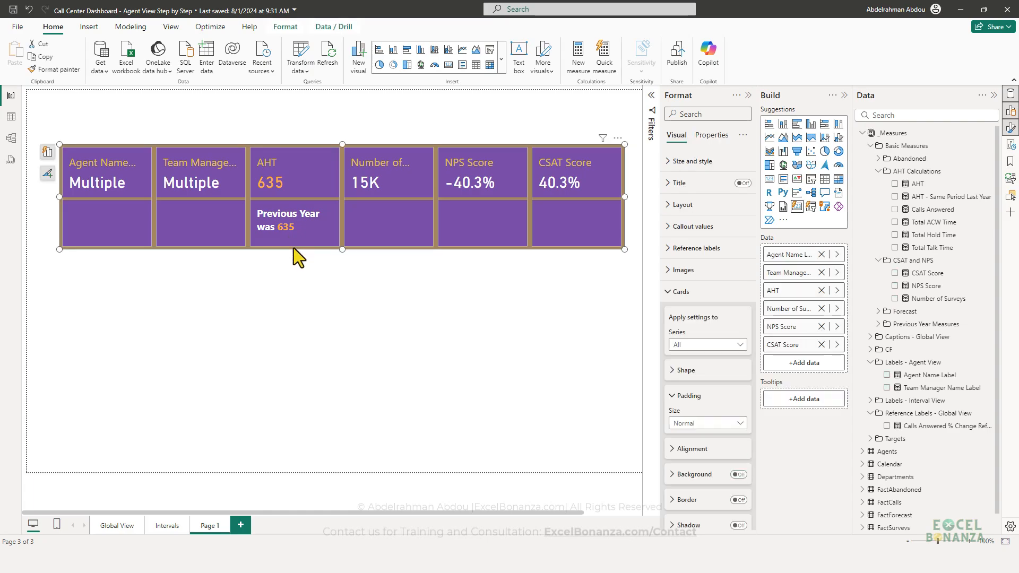
scroll(727, 348, "down", 2)
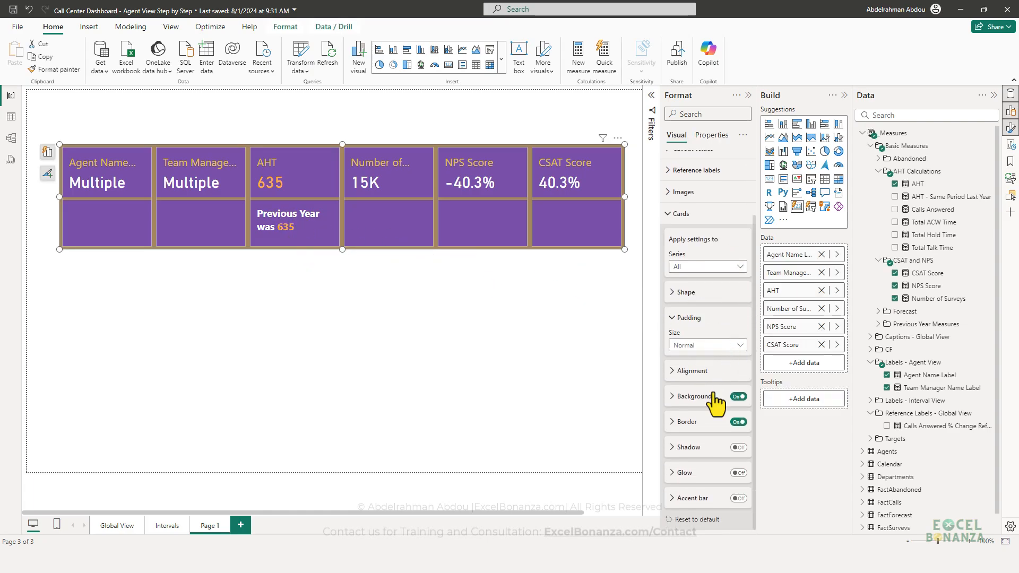
scroll(716, 409, "up", 2)
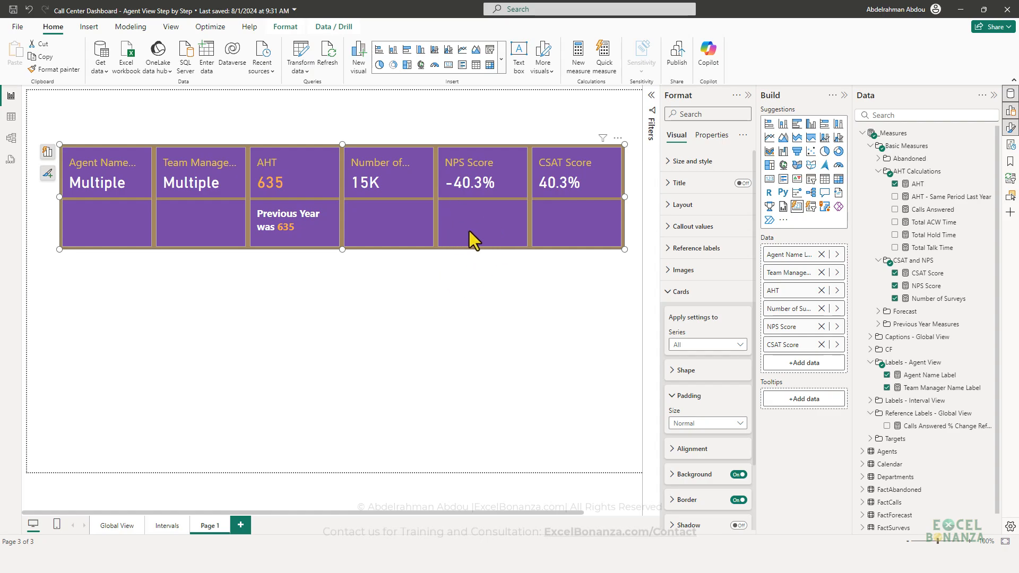
left_click_drag(469, 232, 470, 217)
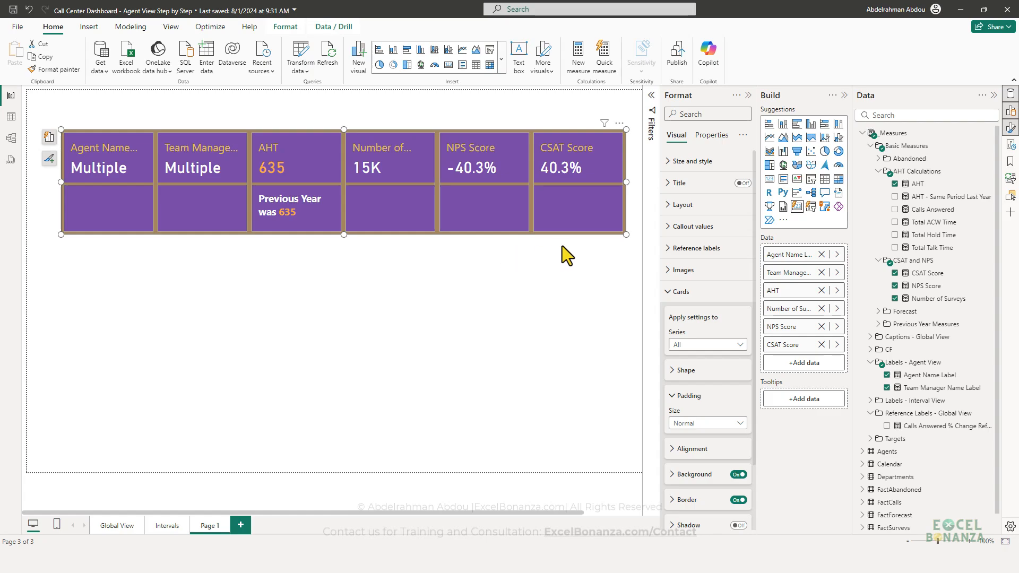
mouse_move(625, 232)
left_mouse_down()
mouse_move(617, 229)
mouse_move(635, 222)
left_mouse_up()
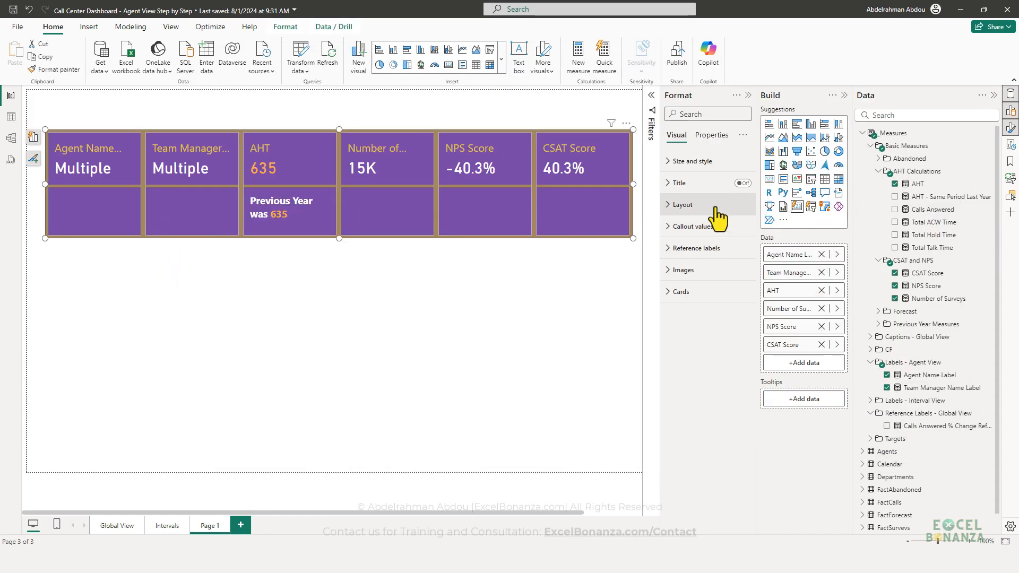
Step: Turn off the reference label divider for the Agent Name Label series
left_click(700, 234)
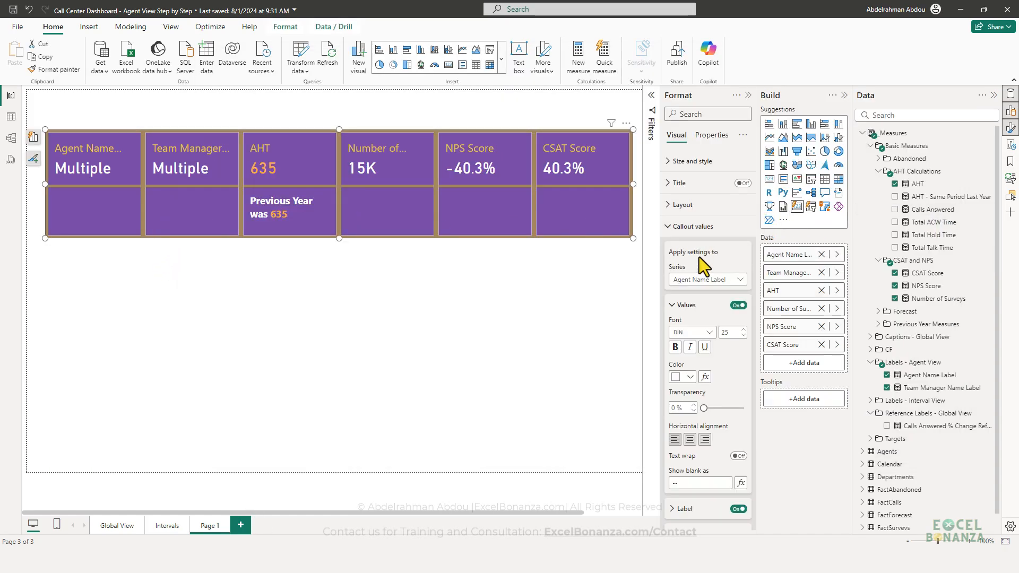
left_click(707, 279)
left_click(710, 305)
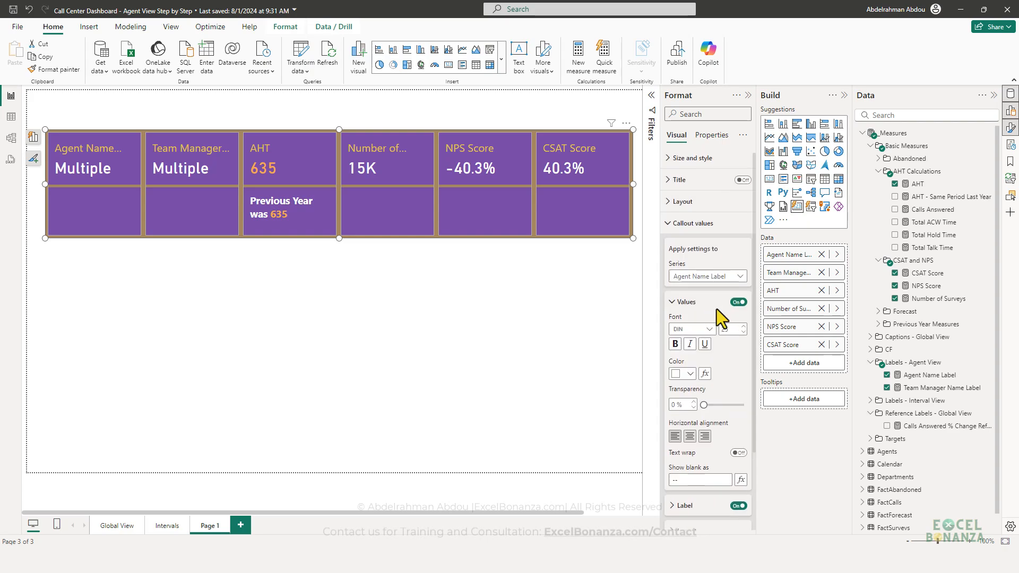
scroll(717, 305, "down", 2)
left_click(694, 477)
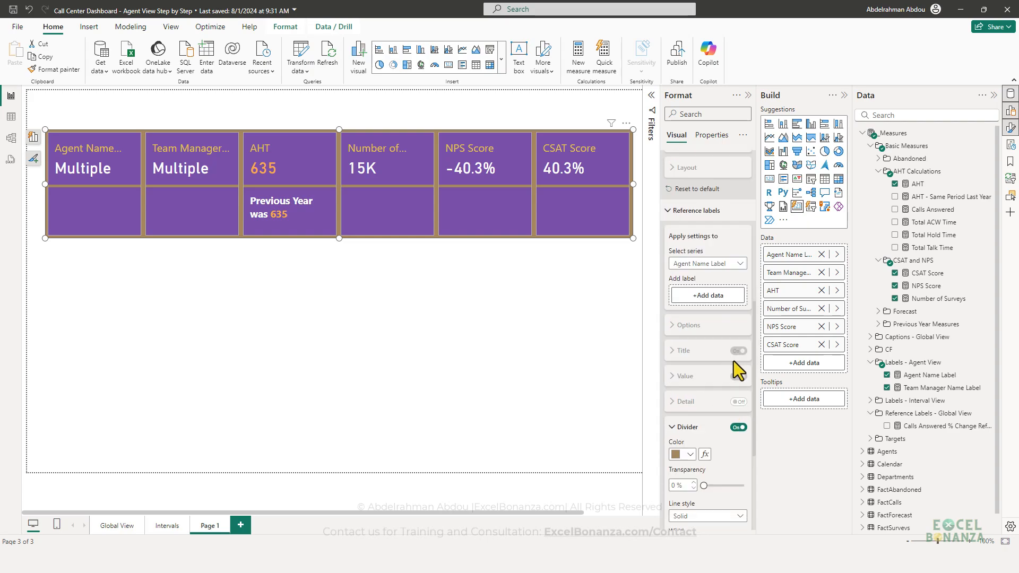
left_click(733, 358)
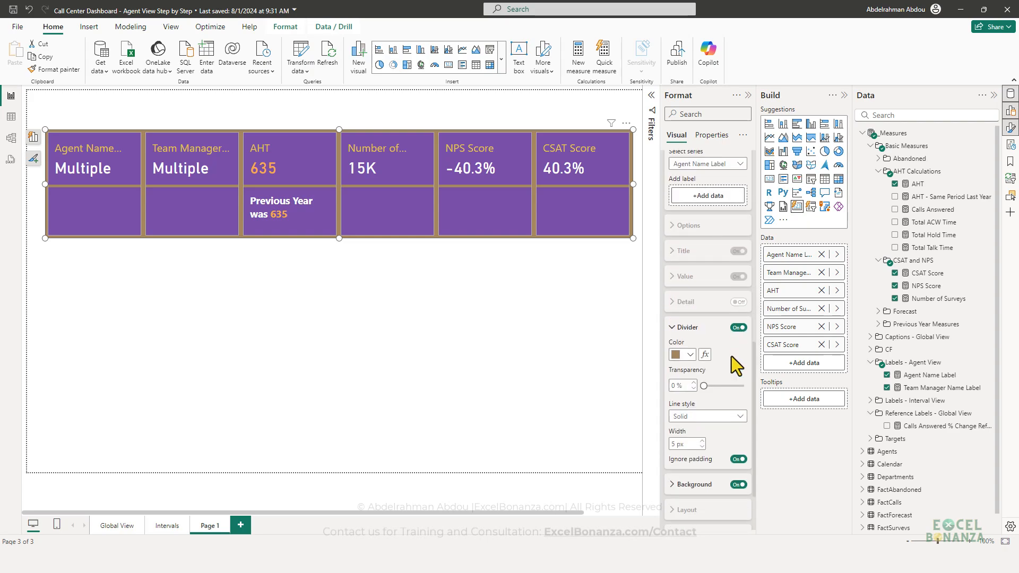
left_click(741, 323)
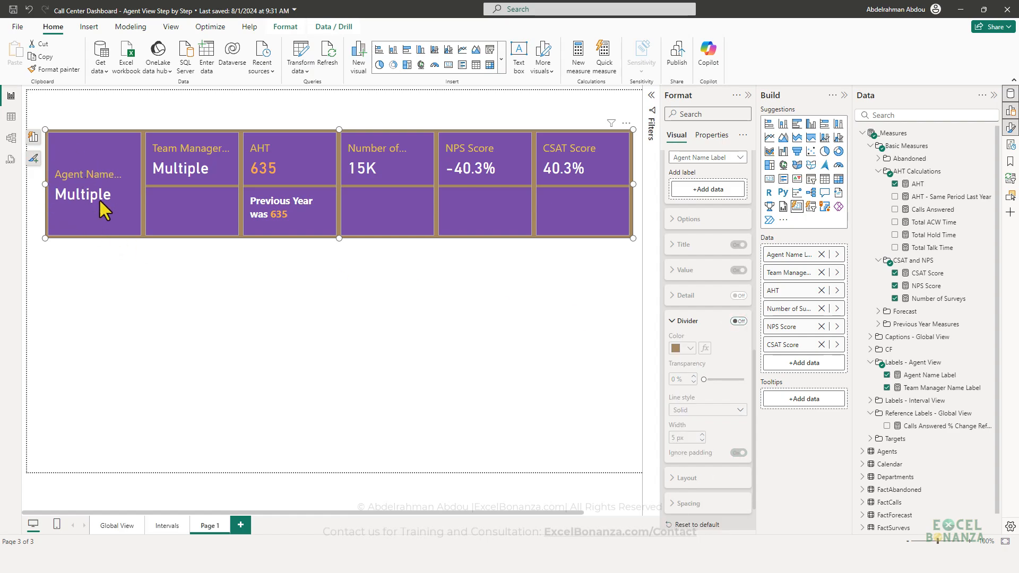
Step: Set the callout label text of the Agent Name Label card to "Agent"
scroll(701, 388, "up", 10)
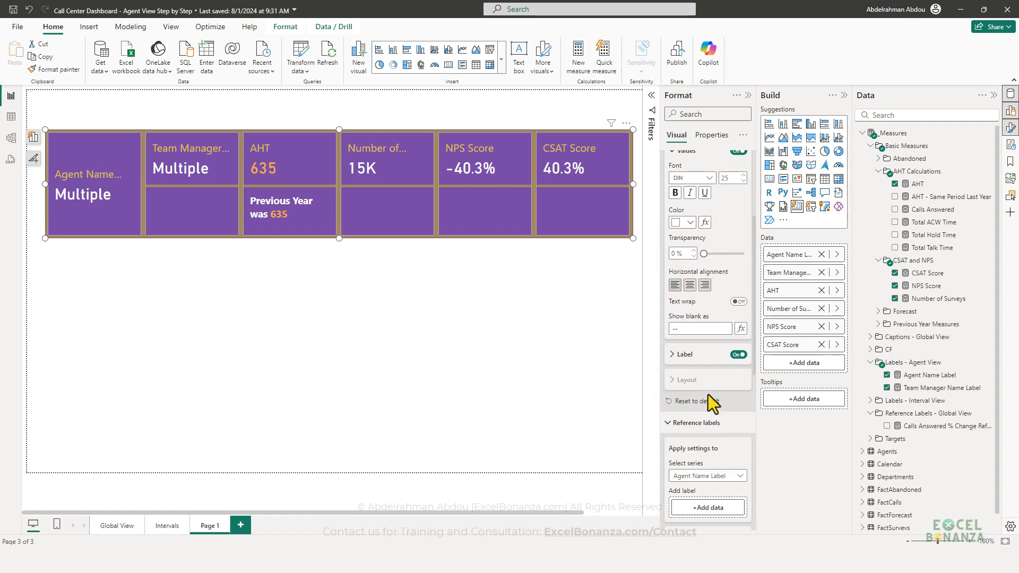
scroll(719, 314, "down", 2)
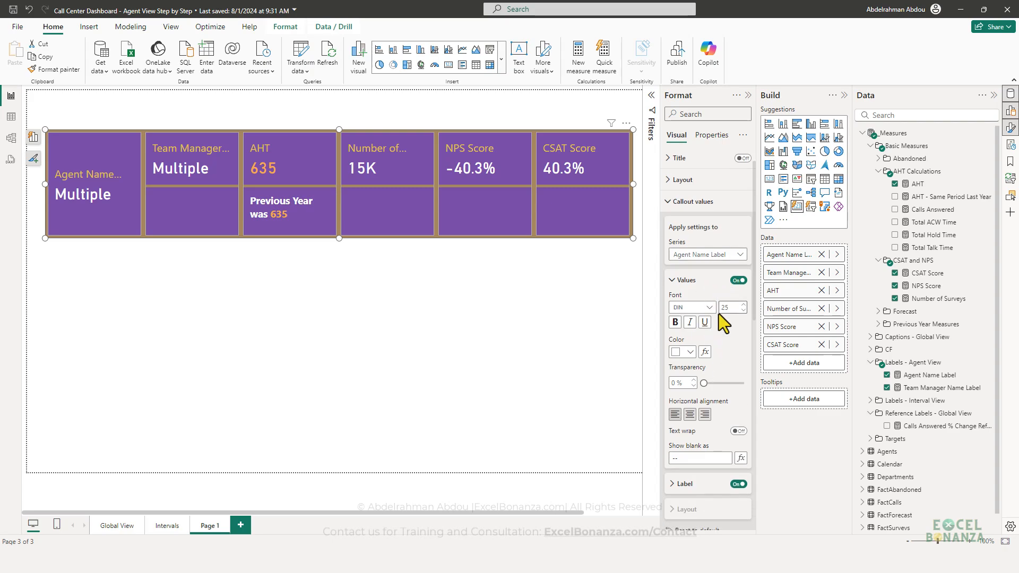
left_click(694, 457)
scroll(708, 413, "down", 4)
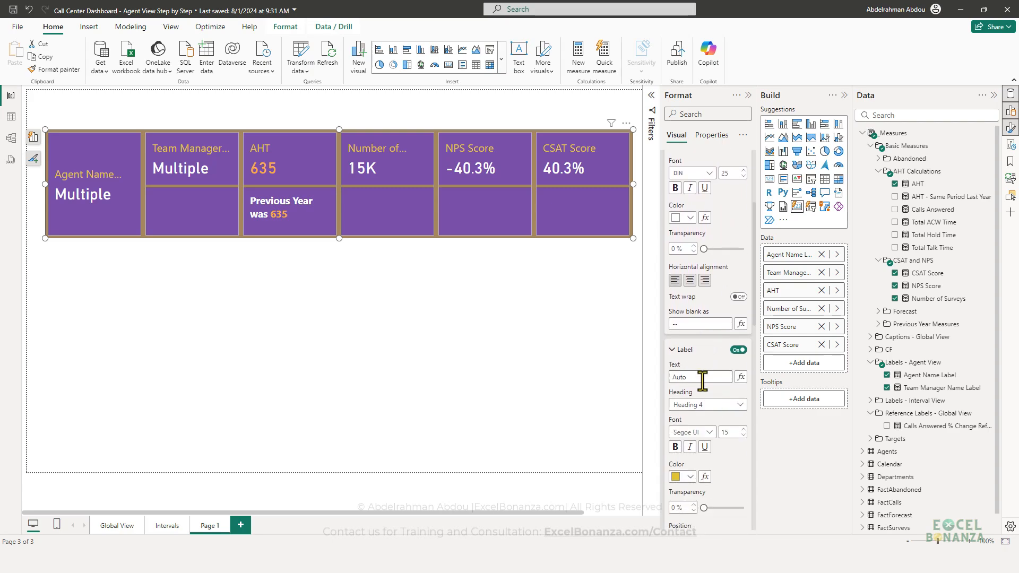
left_click(701, 378)
type("Agent")
Step: Compare the Agent card's label and value with the Agent View reference screenshot
key("alt+Tab")
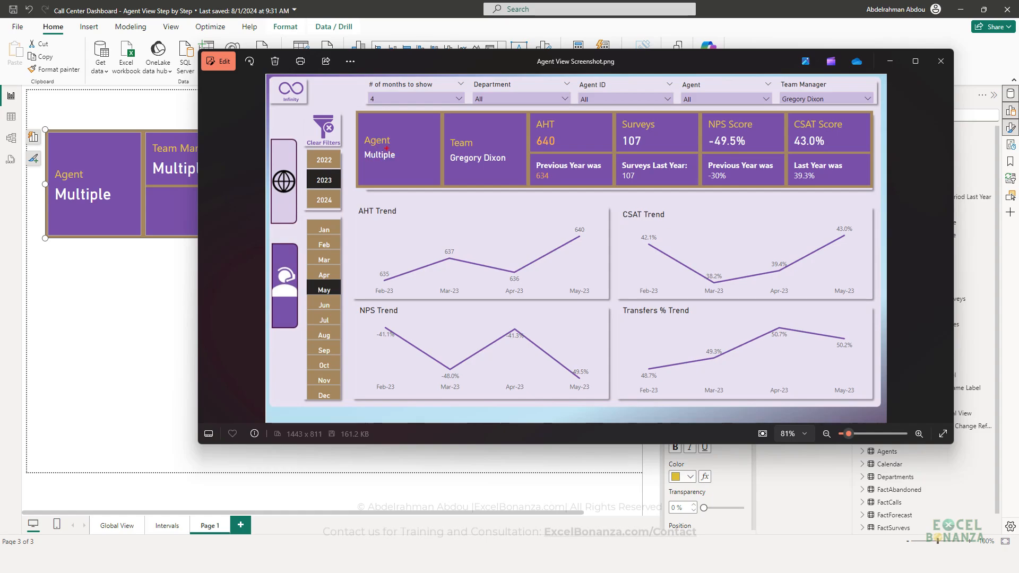
left_click_drag(357, 130, 414, 170)
left_click_drag(51, 167, 120, 216)
key("Escape")
left_click(131, 294)
Step: Choose Team Manager Name Label as the series for the card visual's callout value settings
left_click(172, 217)
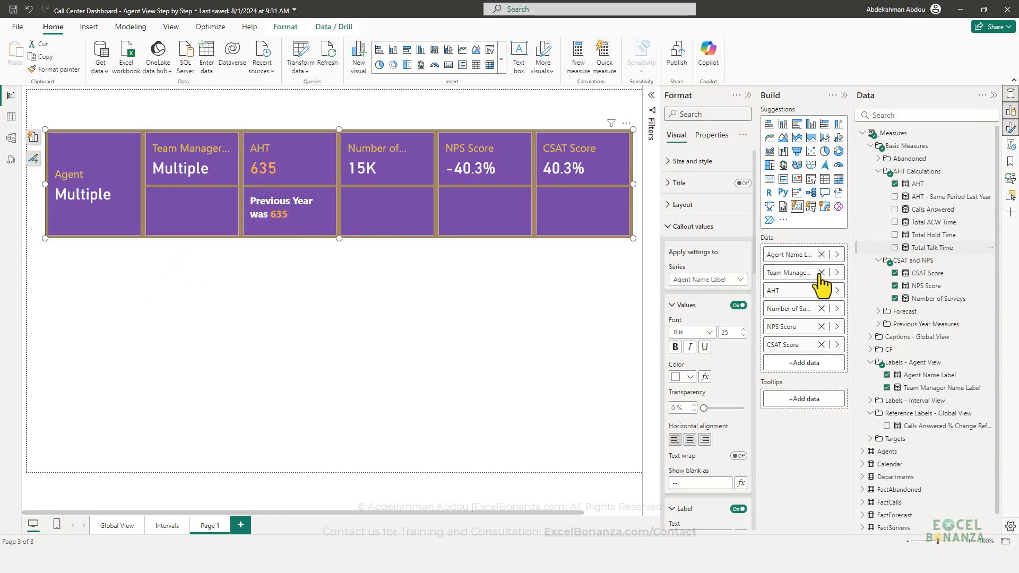
left_click(709, 281)
left_click(714, 277)
left_click(714, 279)
left_click(714, 318)
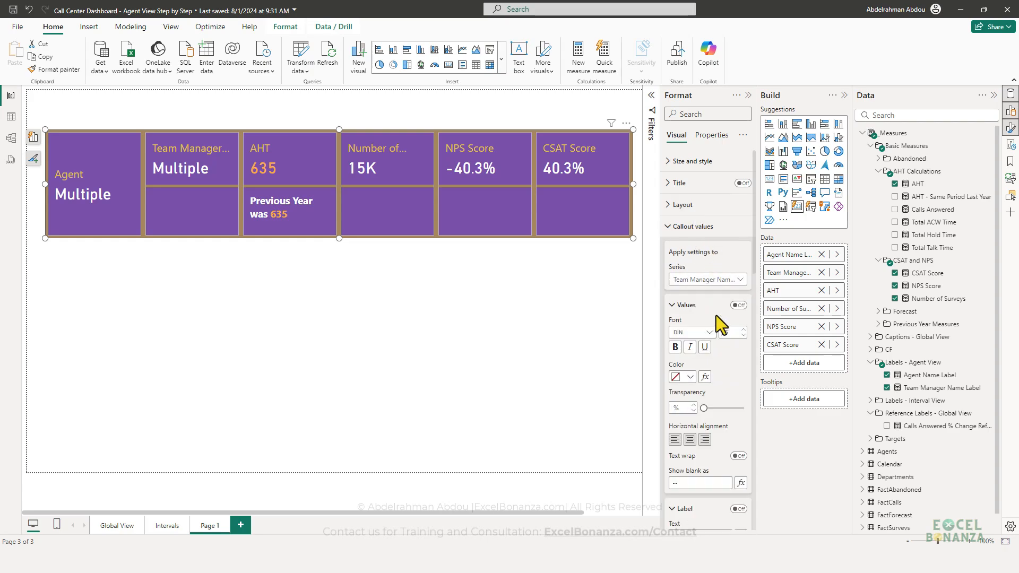
Step: Turn off the reference label divider for the Team Manager Name Label series
scroll(720, 303, "down", 2)
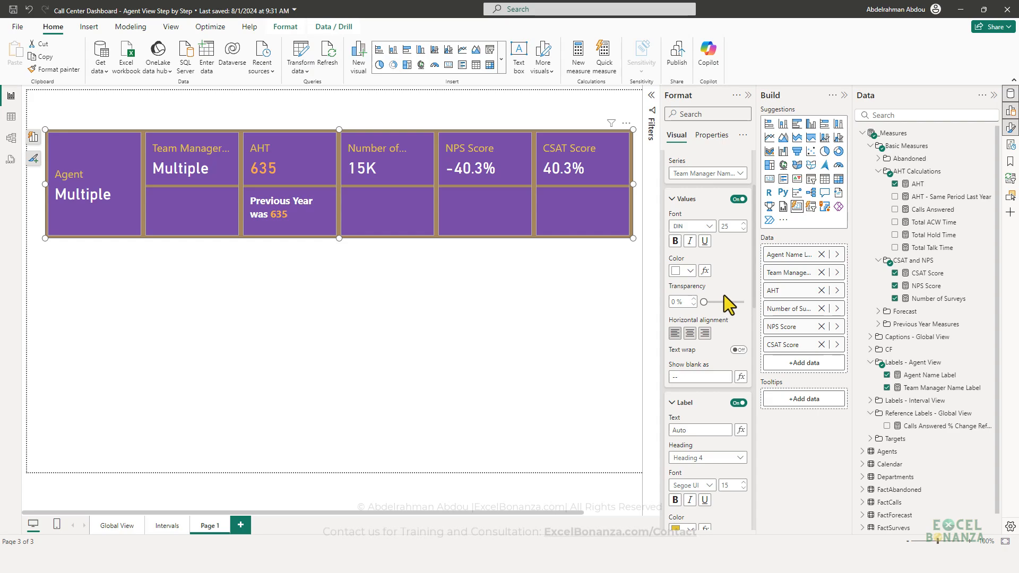
scroll(723, 295, "down", 1)
scroll(725, 293, "down", 5)
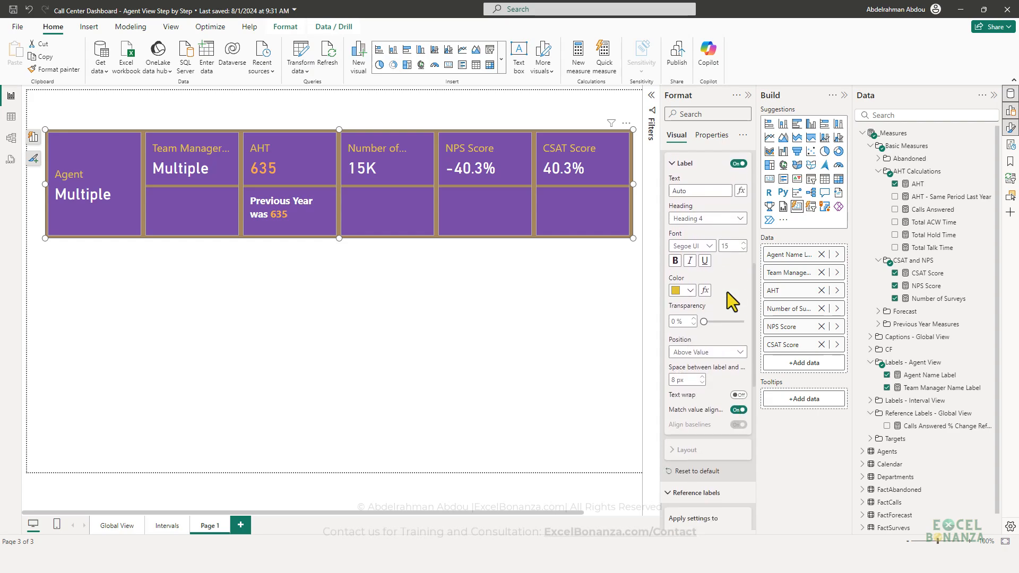
scroll(709, 407, "down", 1)
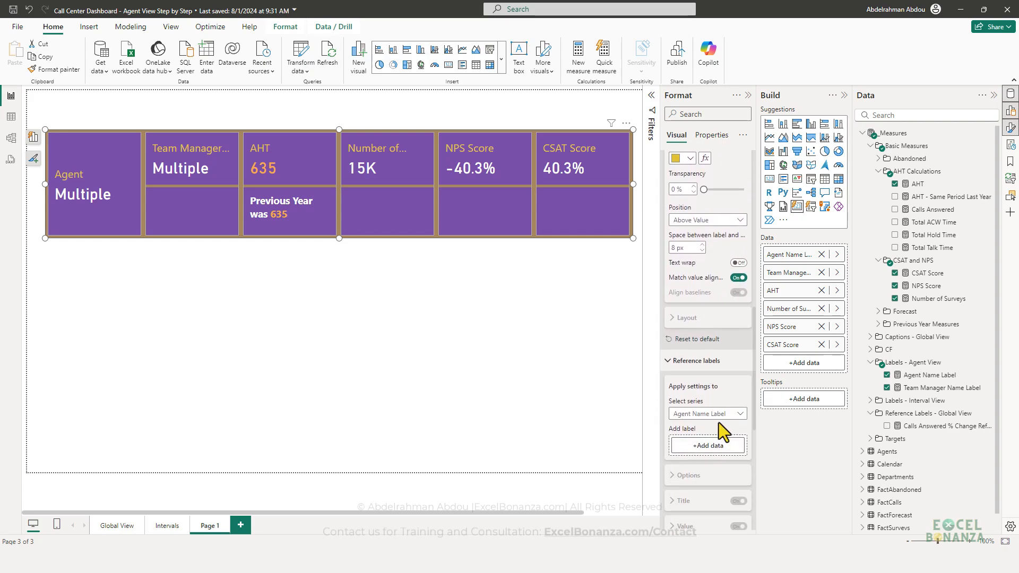
scroll(728, 377, "down", 3)
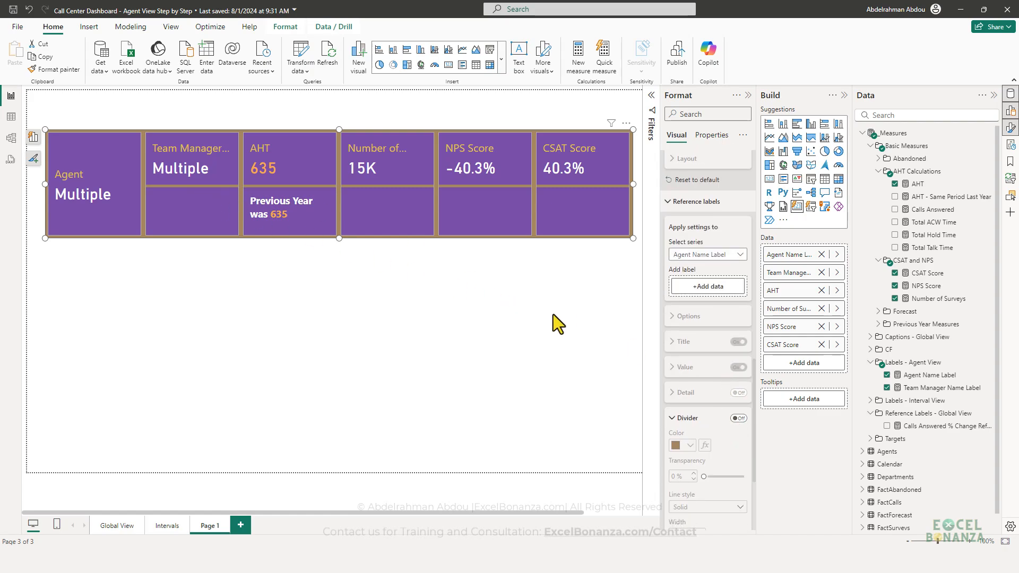
scroll(717, 398, "up", 1)
left_click(726, 308)
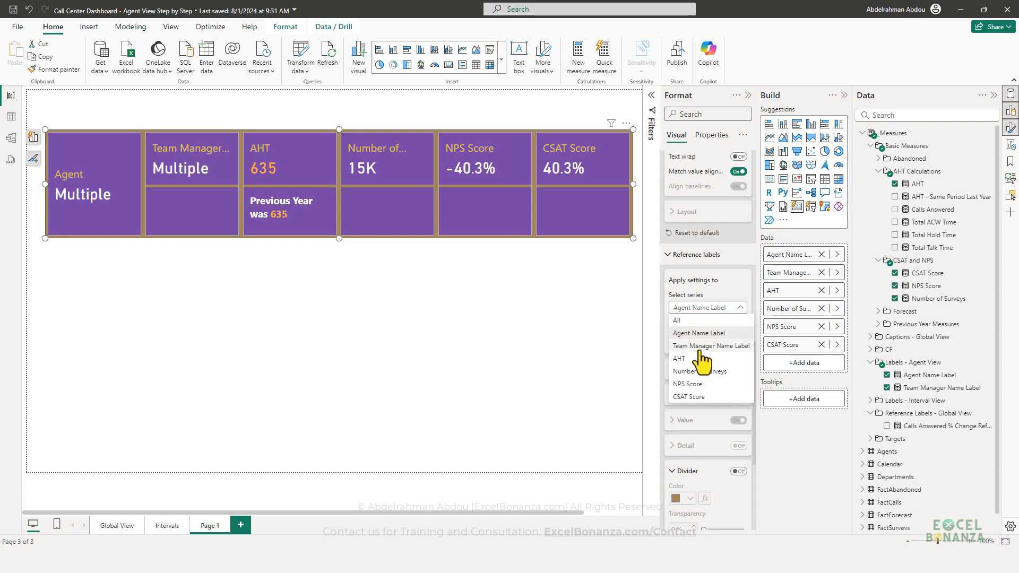
left_click(701, 347)
left_click(738, 471)
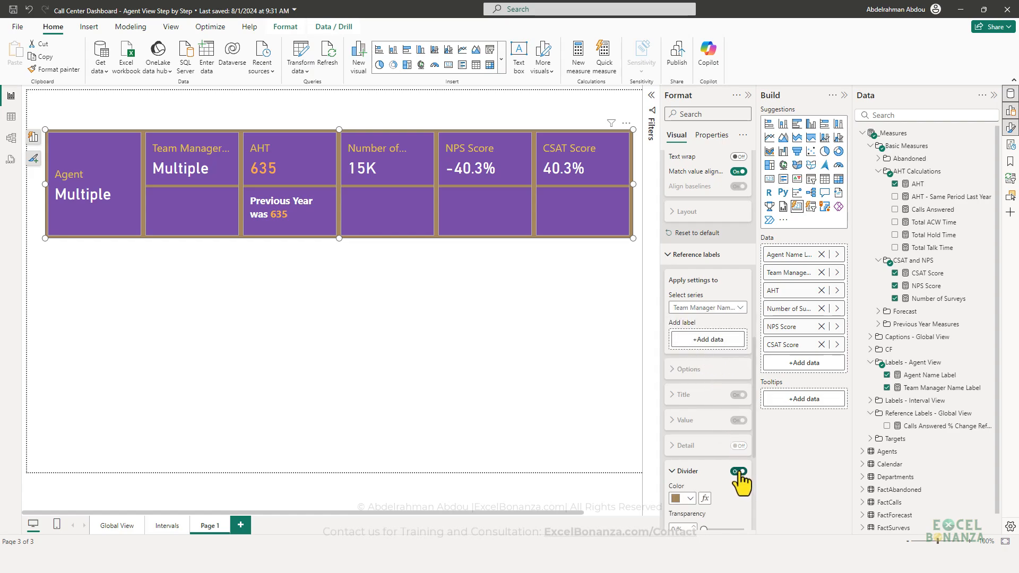
left_click(738, 472)
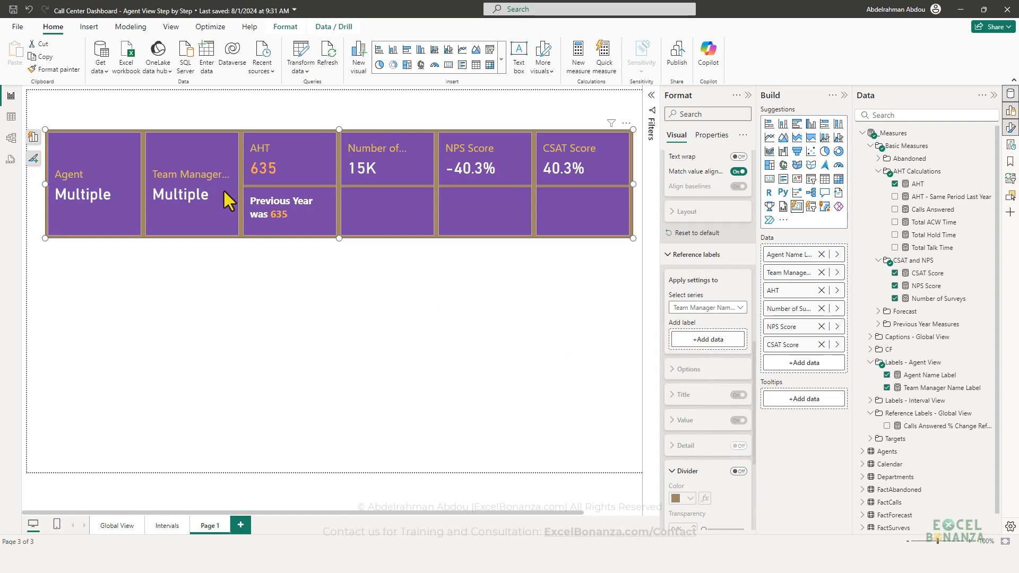
Step: Set the callout label text of the Team Manager Name Label card to "Team", checking the wording against the Agent View reference screenshot
left_click(694, 368)
scroll(726, 352, "down", 4)
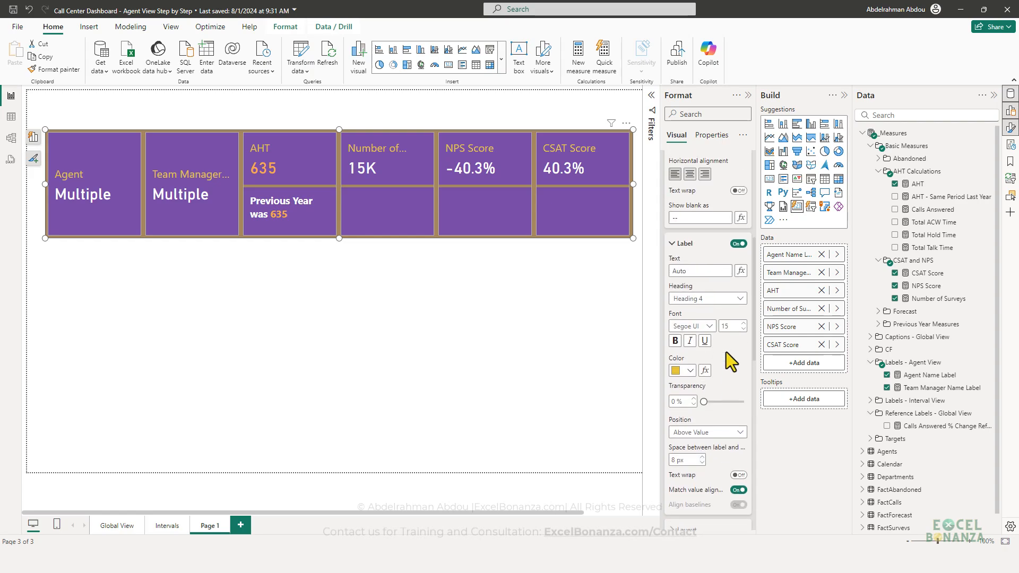
left_click(699, 271)
key("alt+Tab")
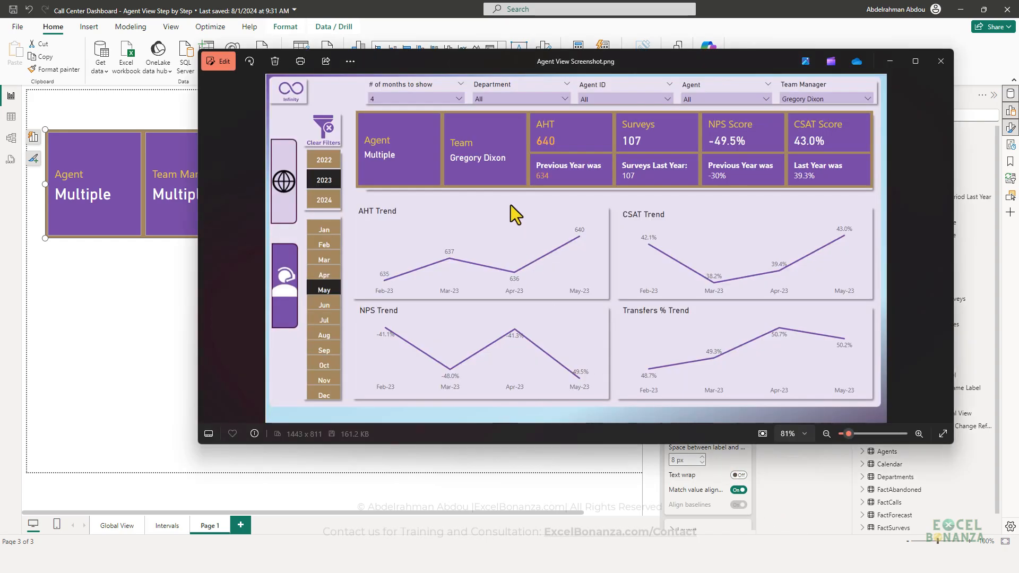
left_click(165, 228)
double_click(697, 270)
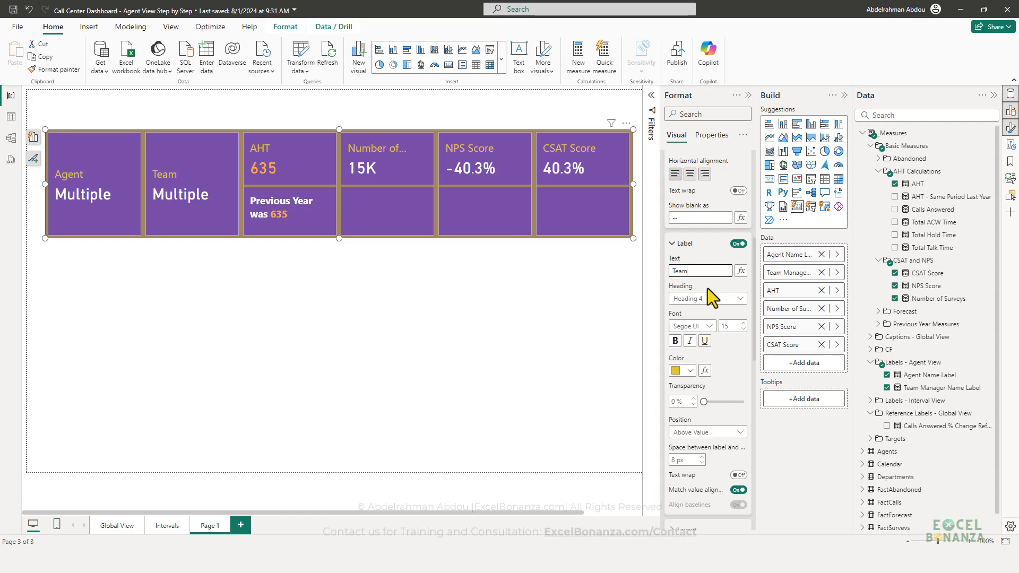
Step: Compare the Agent and Team cards with the same cards in the Agent View reference screenshot
key("alt+Tab")
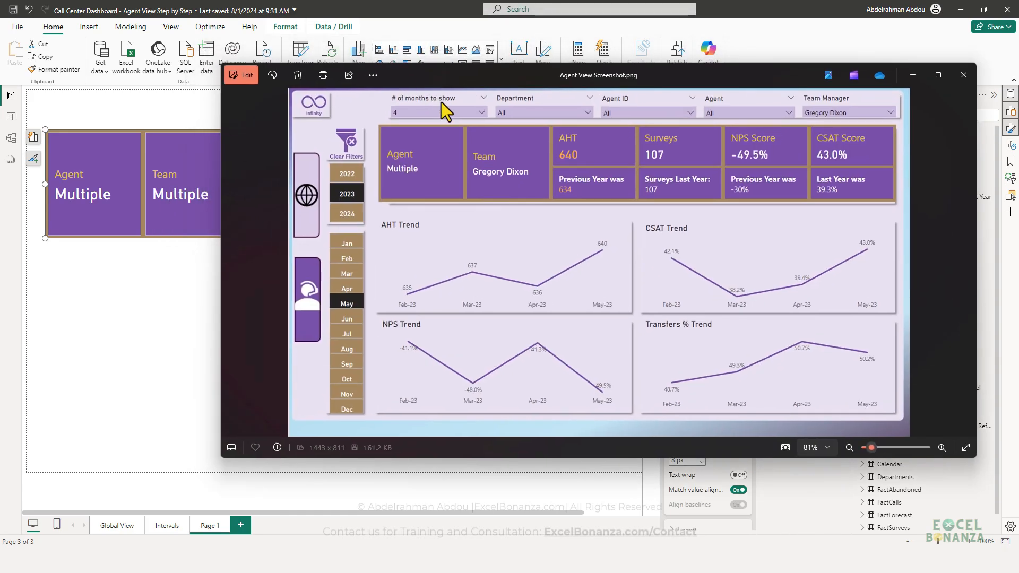
left_click_drag(464, 144, 530, 189)
left_click_drag(145, 153, 215, 229)
key("Escape")
left_click(159, 226)
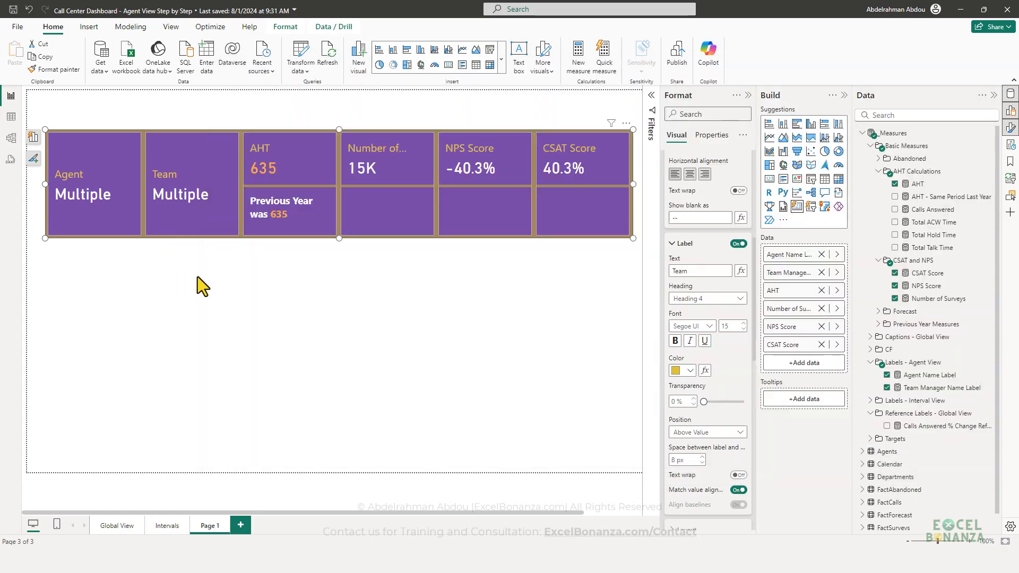
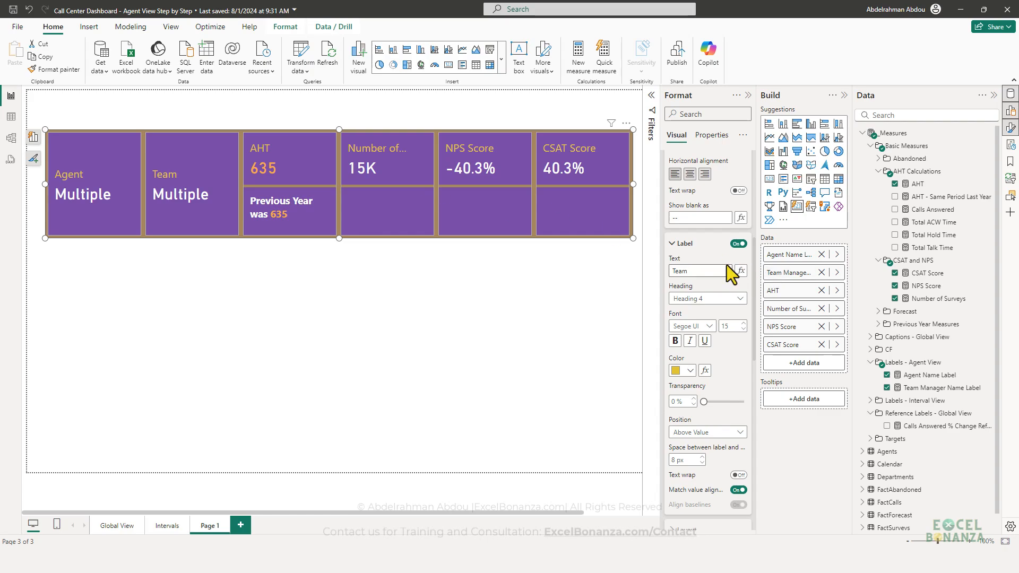
Step: Set the callout label text of the Number of Surveys series to "Surveys"
scroll(731, 292, "up", 4)
left_click(706, 227)
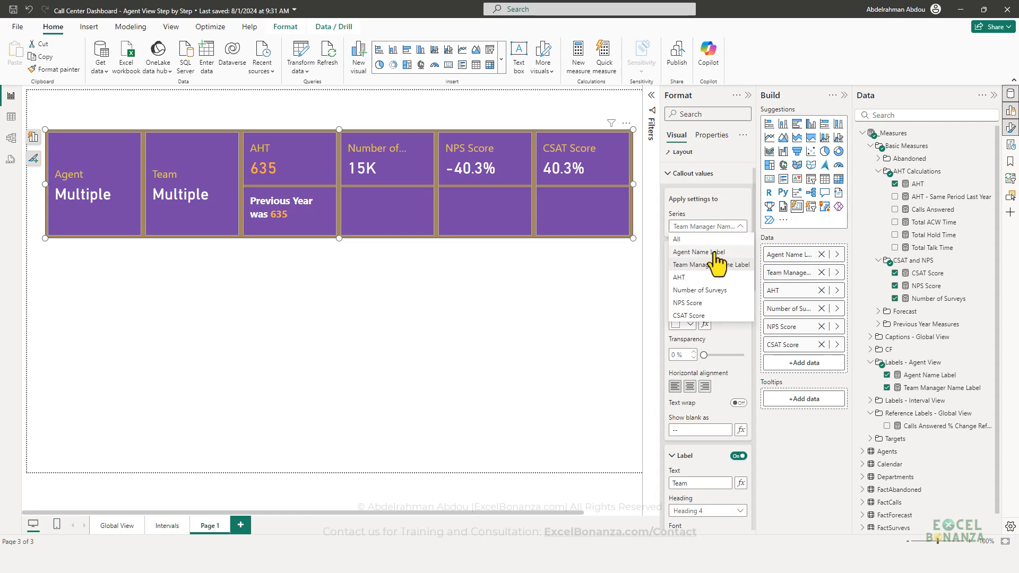
left_click(697, 290)
scroll(721, 297, "down", 4)
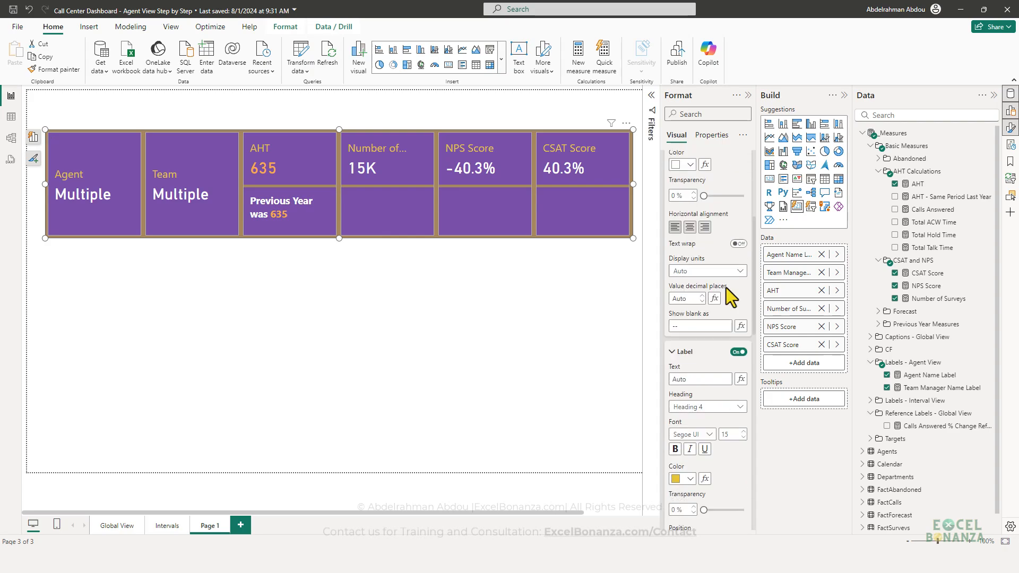
left_click(703, 321)
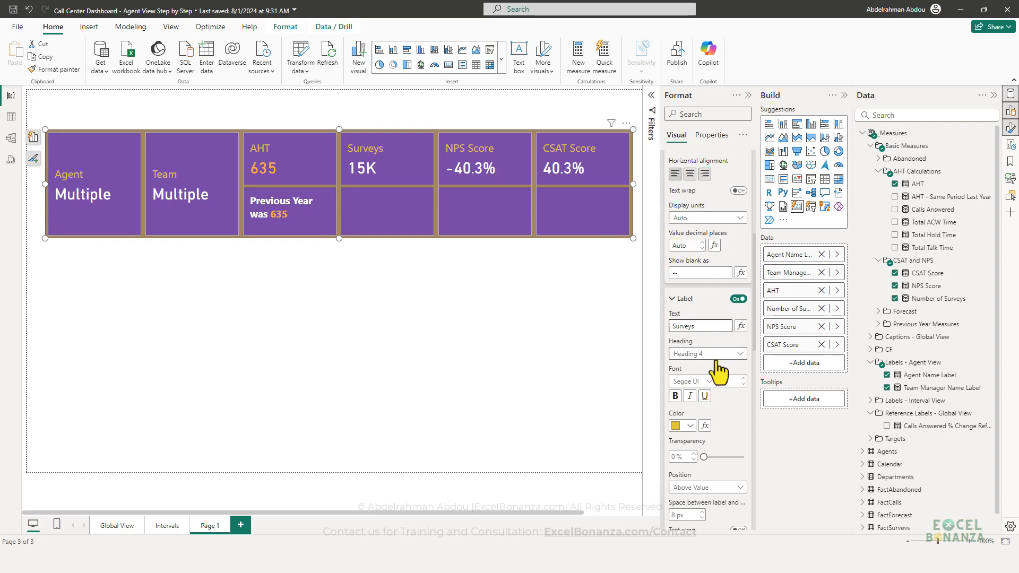
Step: Choose NPS Score as the series for the callout value settings and review its label text
scroll(714, 308, "up", 3)
scroll(708, 284, "up", 2)
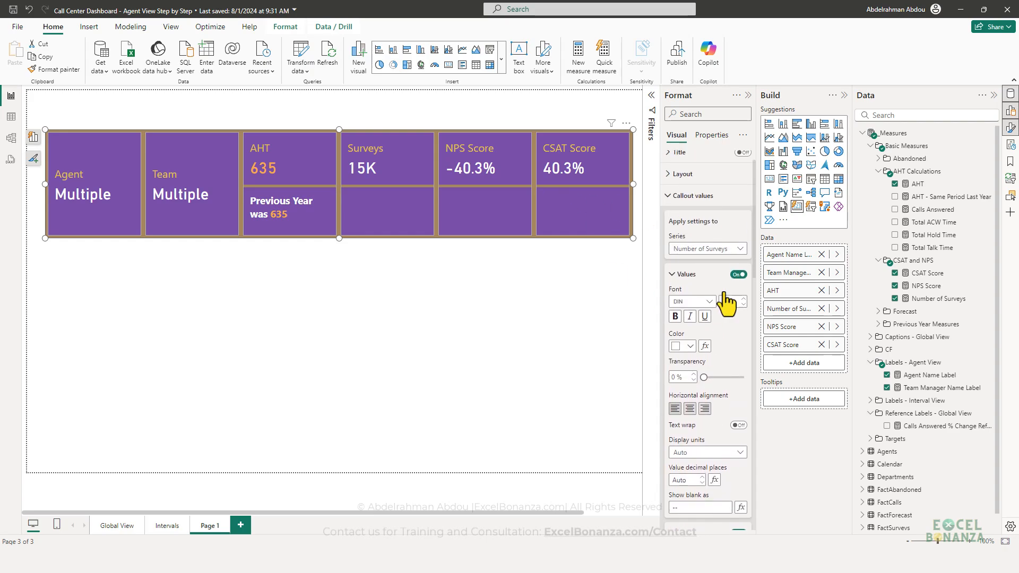
left_click(708, 279)
left_click(705, 357)
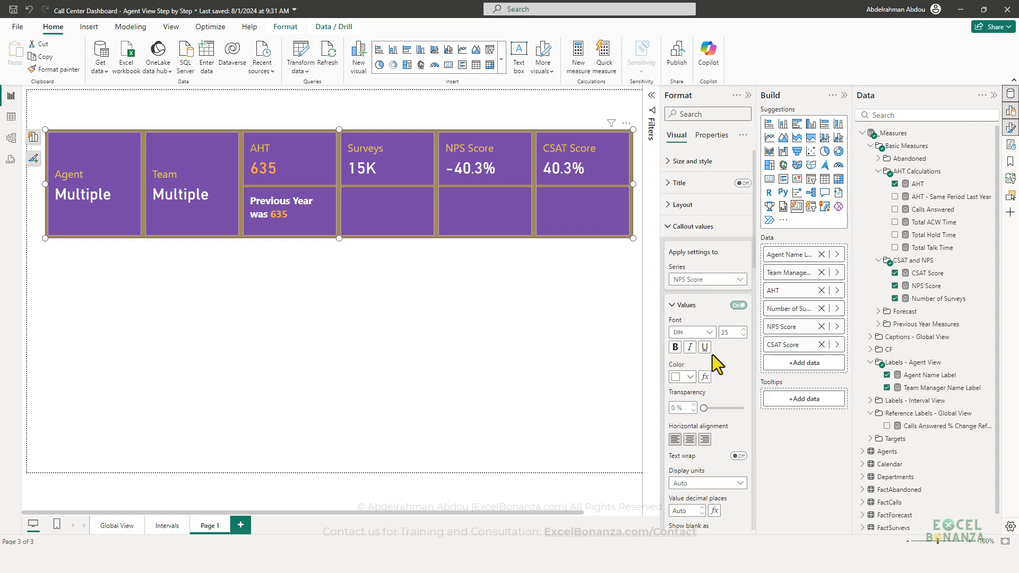
scroll(722, 321, "down", 3)
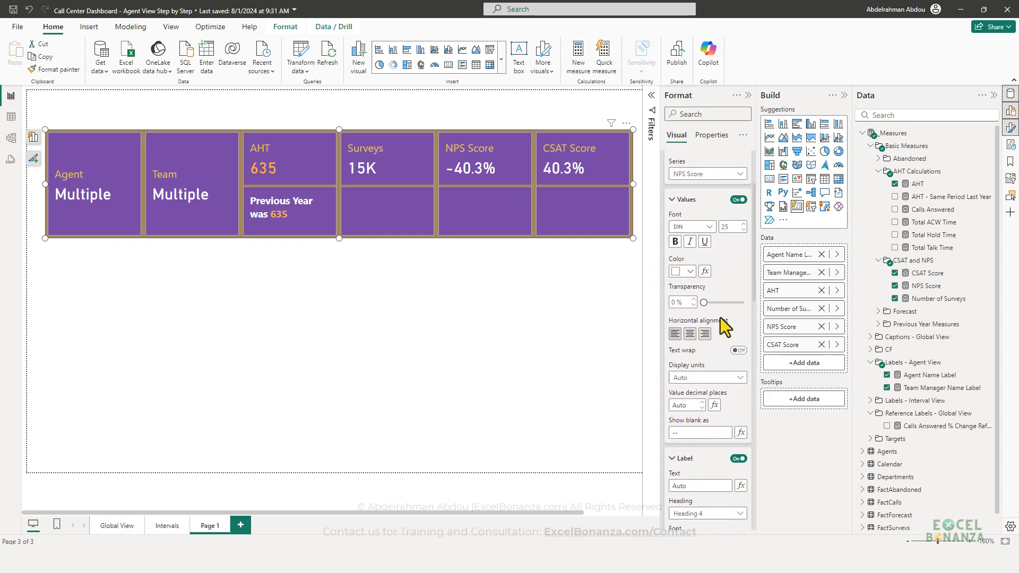
Step: Compare the NPS Score and CSAT Score card labels with those in the Agent View reference screenshot
left_click(789, 560)
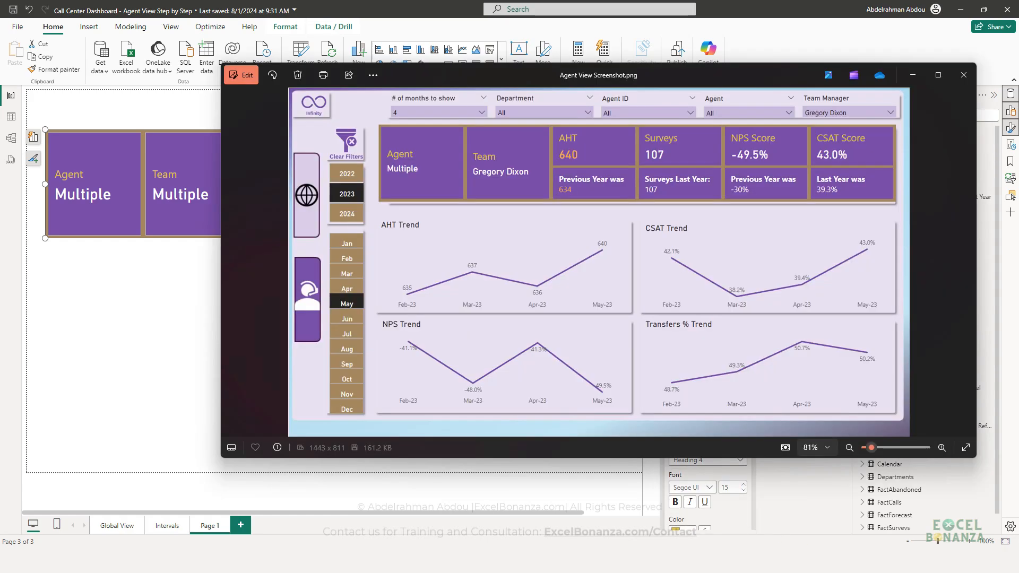
left_click(790, 561)
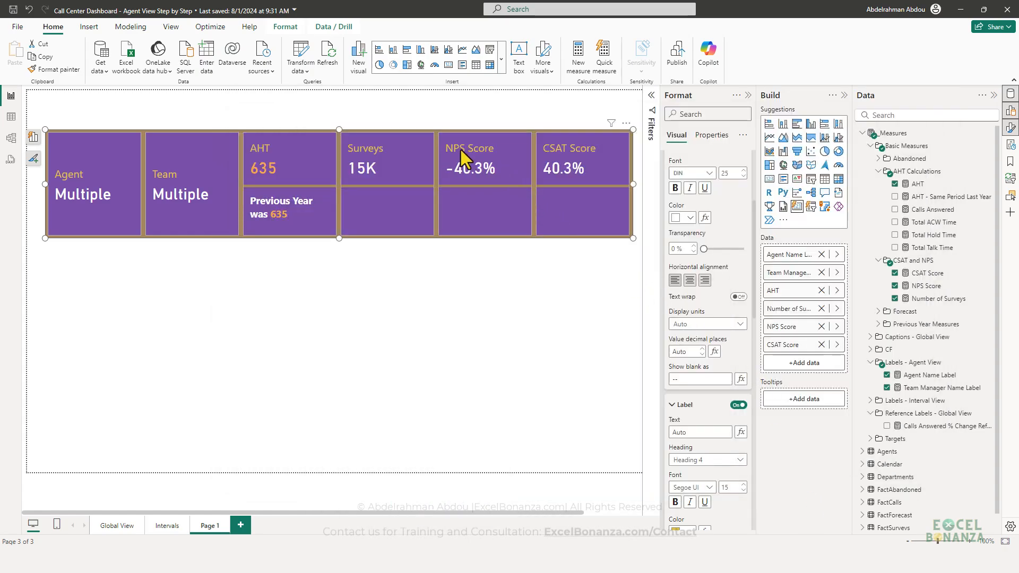
key("ctrl+2")
mouse_move(443, 138)
left_mouse_down()
mouse_move(506, 163)
mouse_move(595, 157)
left_mouse_up()
key("Escape")
left_click(790, 561)
key("ctrl+2")
mouse_move(740, 137)
left_mouse_down()
mouse_move(786, 151)
mouse_move(874, 147)
left_mouse_up()
key("Escape")
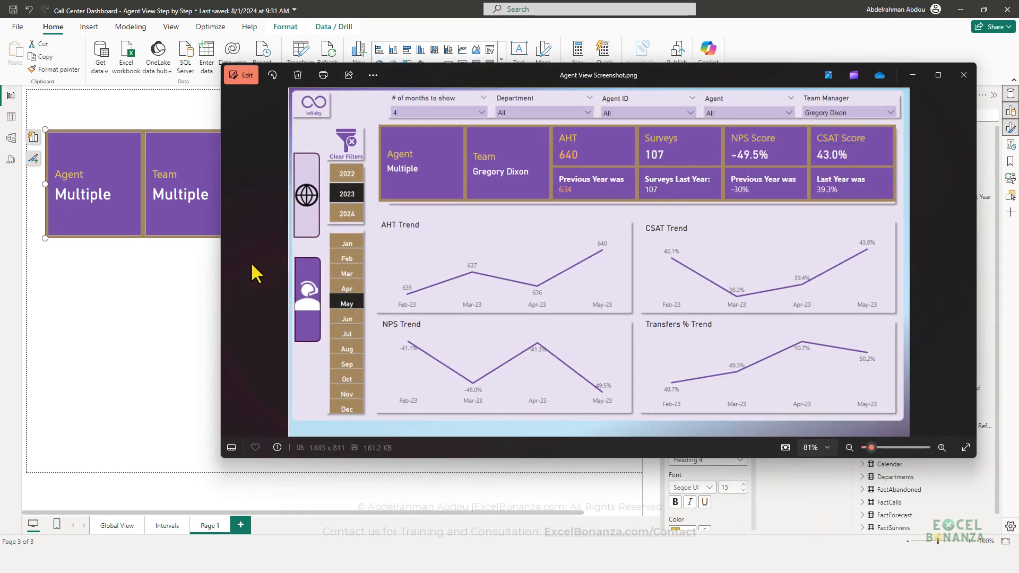
key("alt+Tab")
left_click(435, 222)
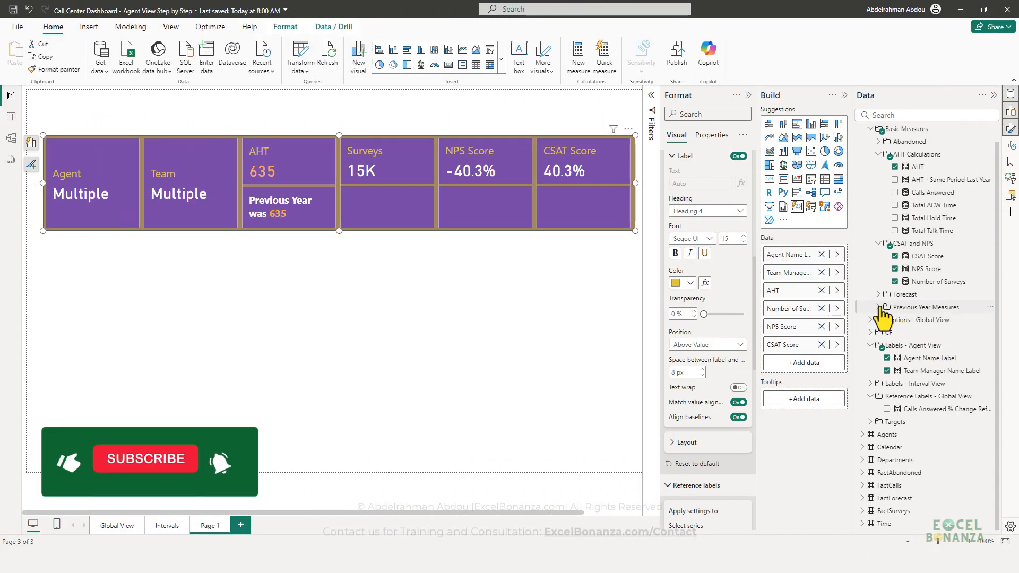
Step: Check the previous-year labels in the reference screenshot and add a new measure from the Previous Year Measures folder
left_click(878, 306)
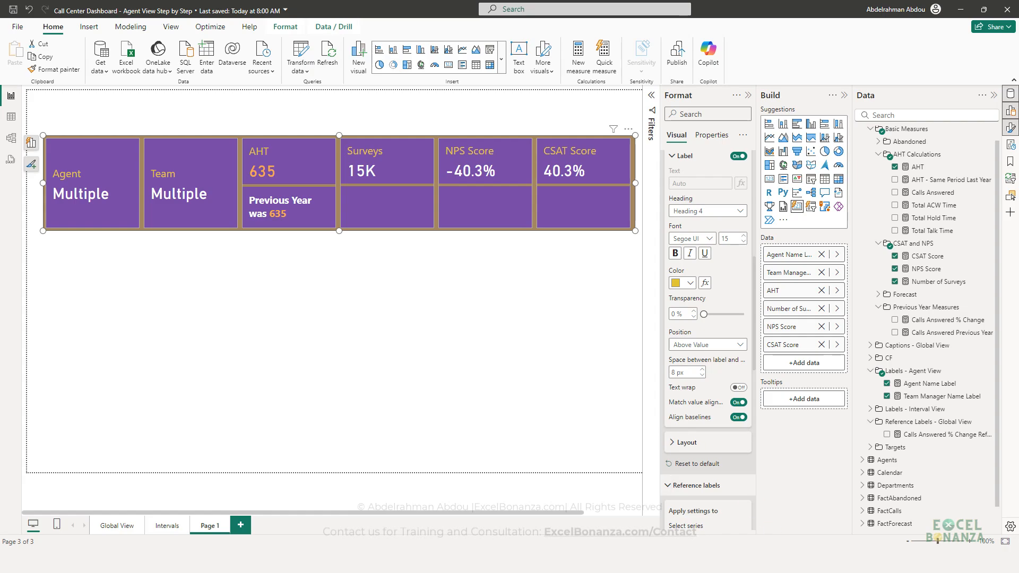
key("alt+Tab")
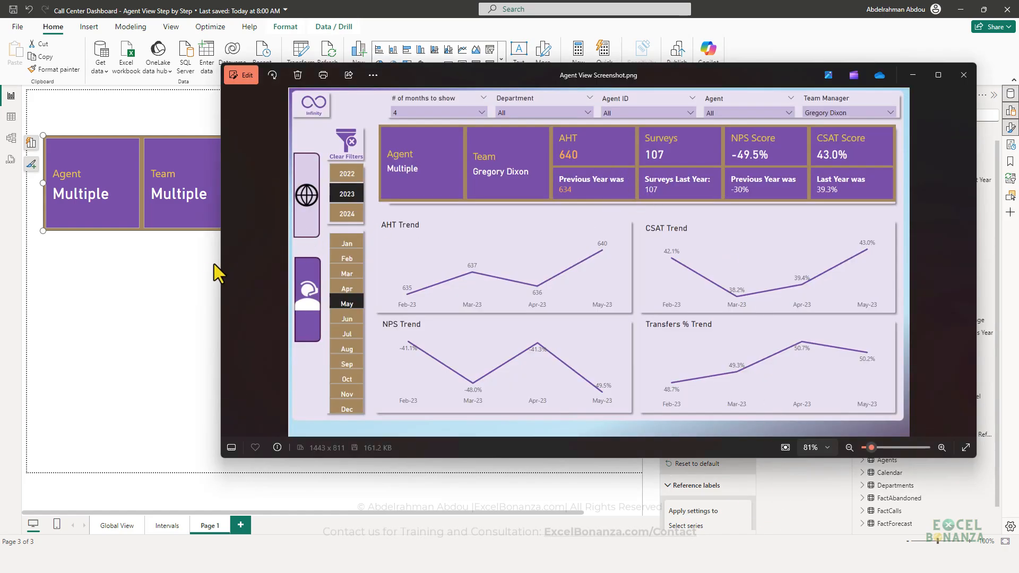
left_click(214, 219)
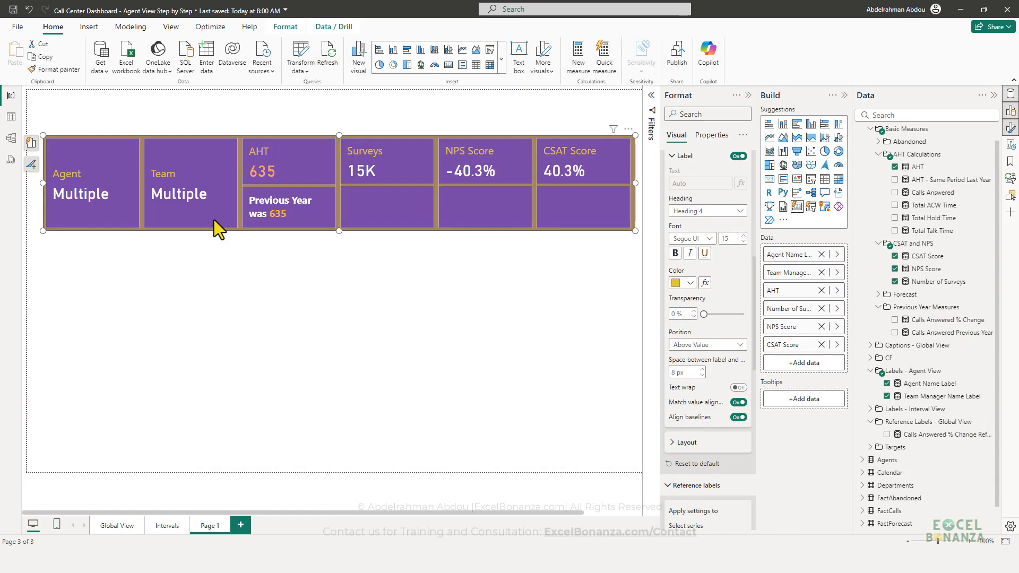
left_click(991, 307)
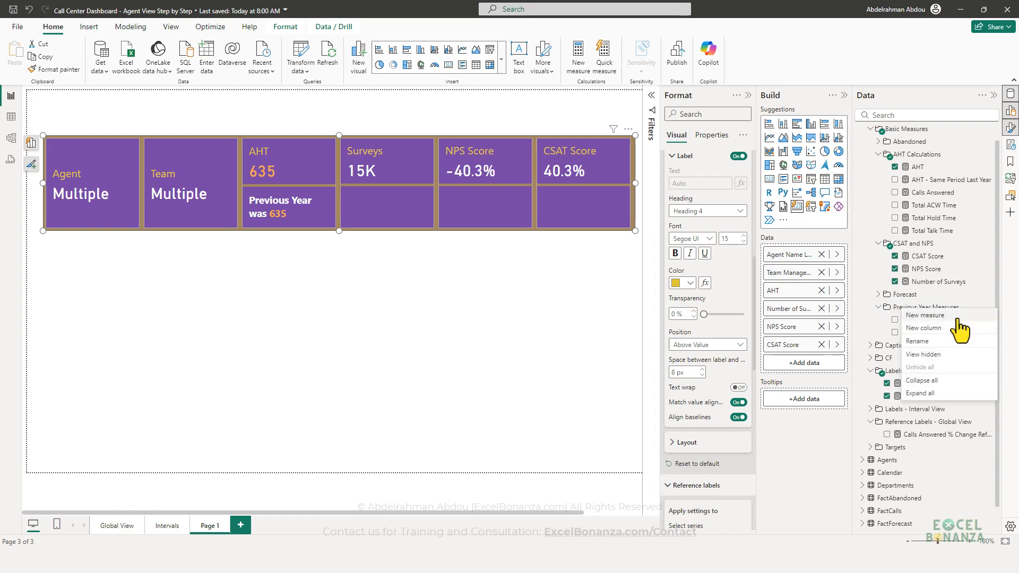
left_click(975, 317)
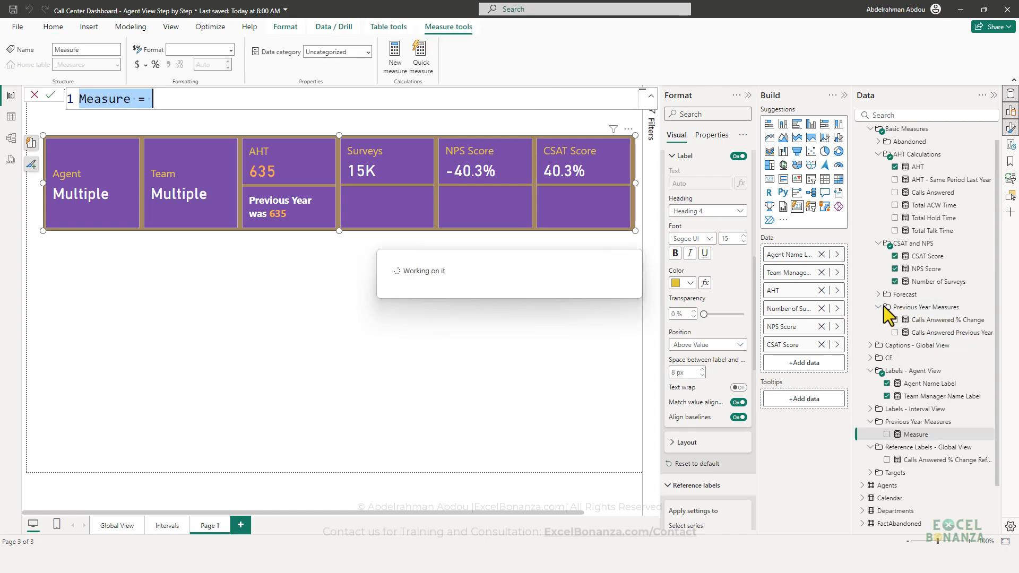
Step: Define the new measure as Surveys Last Year = CALCULATE([Number of Surveys], SAMEPERIODLASTYEAR('Calendar'[Date]))
type("Surveys Last Y")
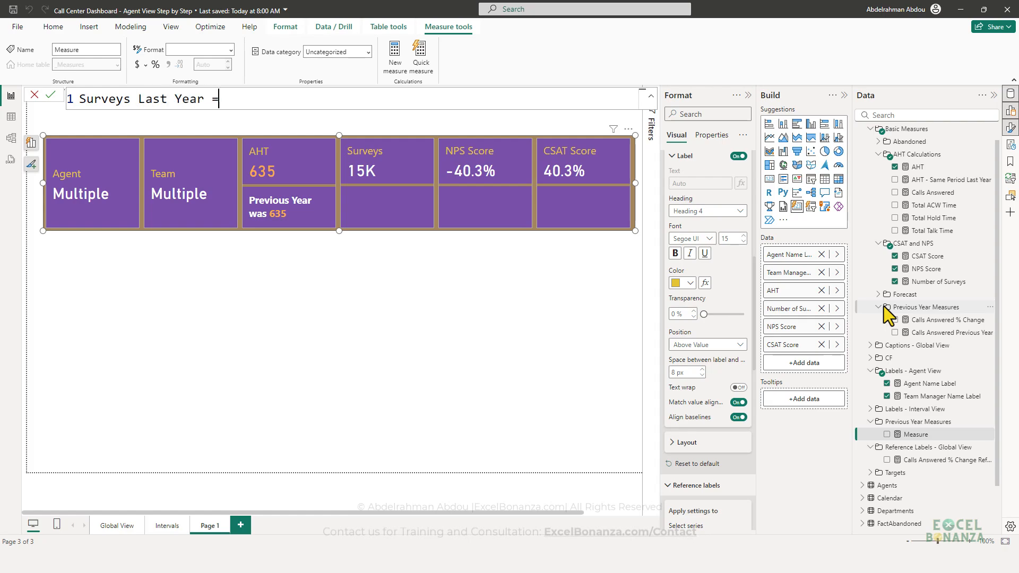
type("ear = CALCULATE(")
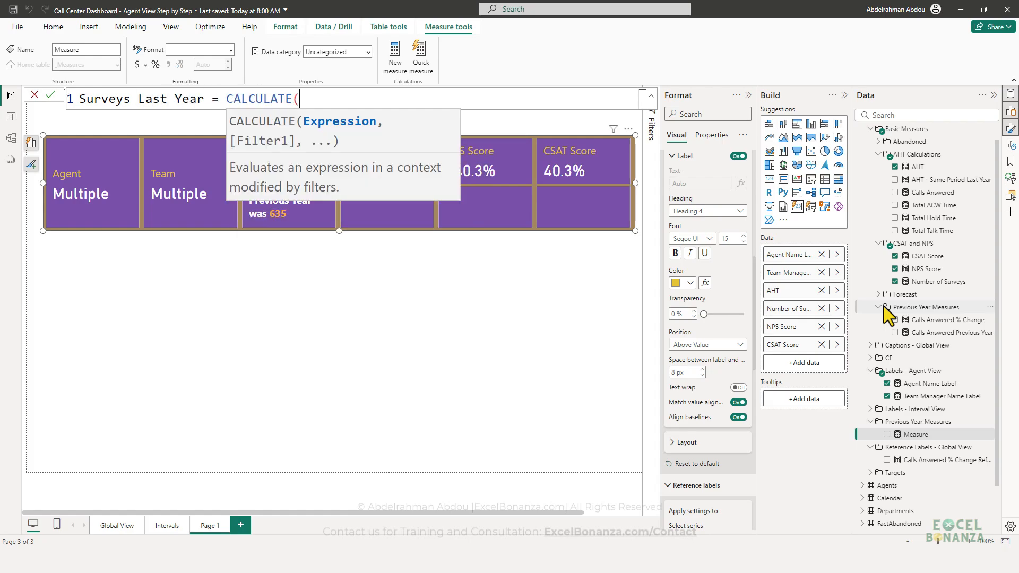
type("surve")
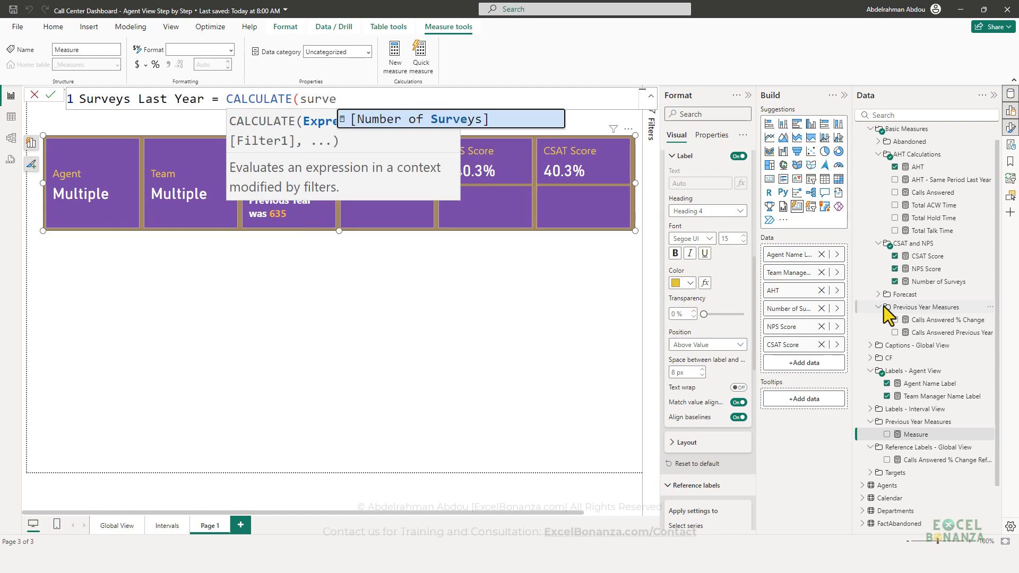
key("Tab")
type(", ")
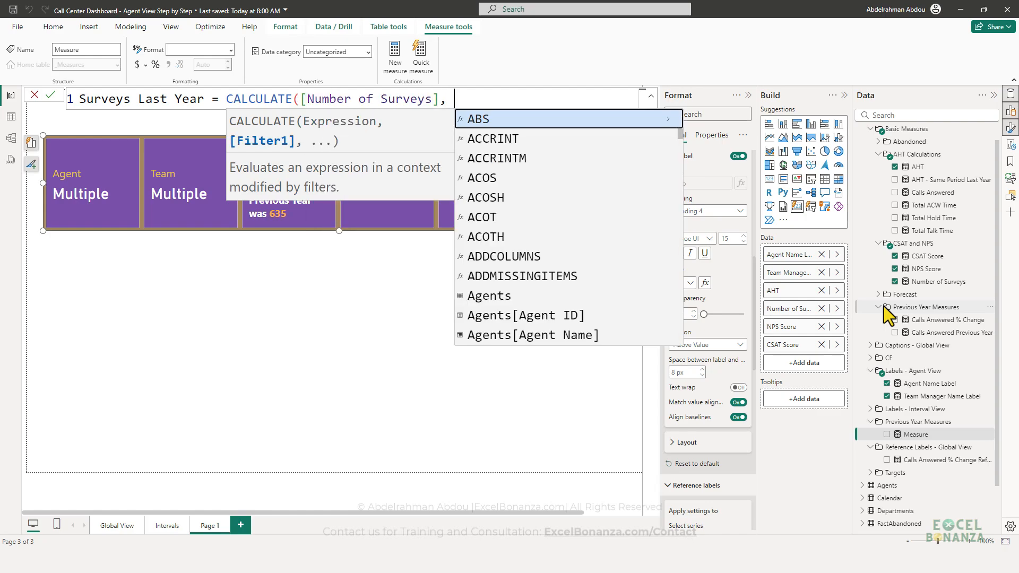
type("Sameper")
key("Tab")
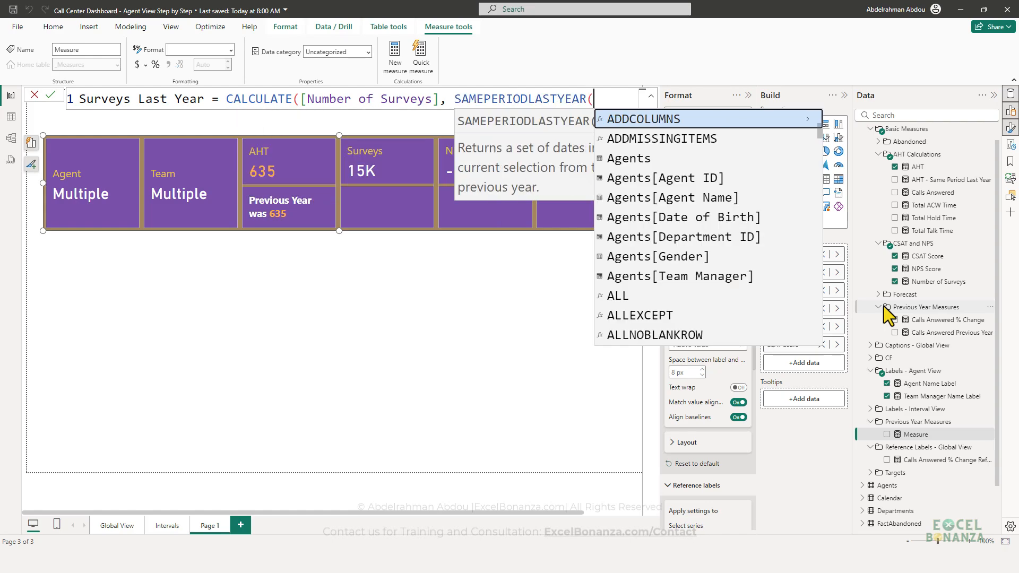
type("calenda")
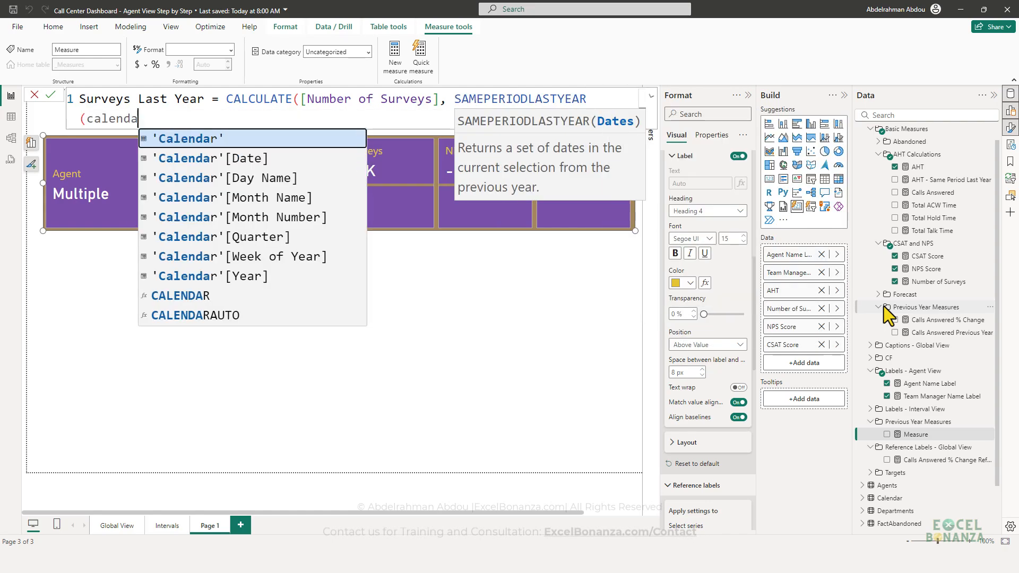
key("Down")
key("Tab")
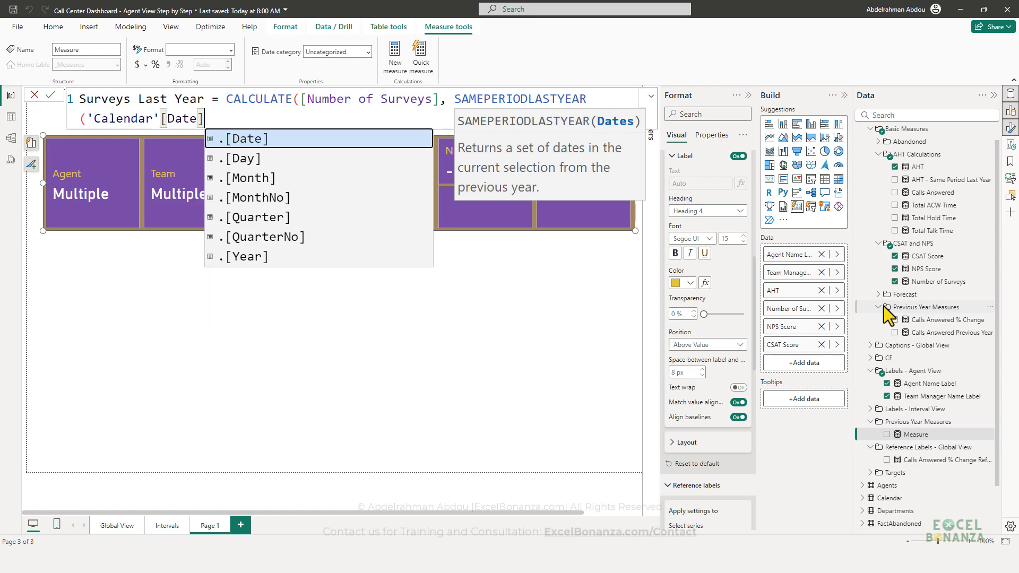
type("))")
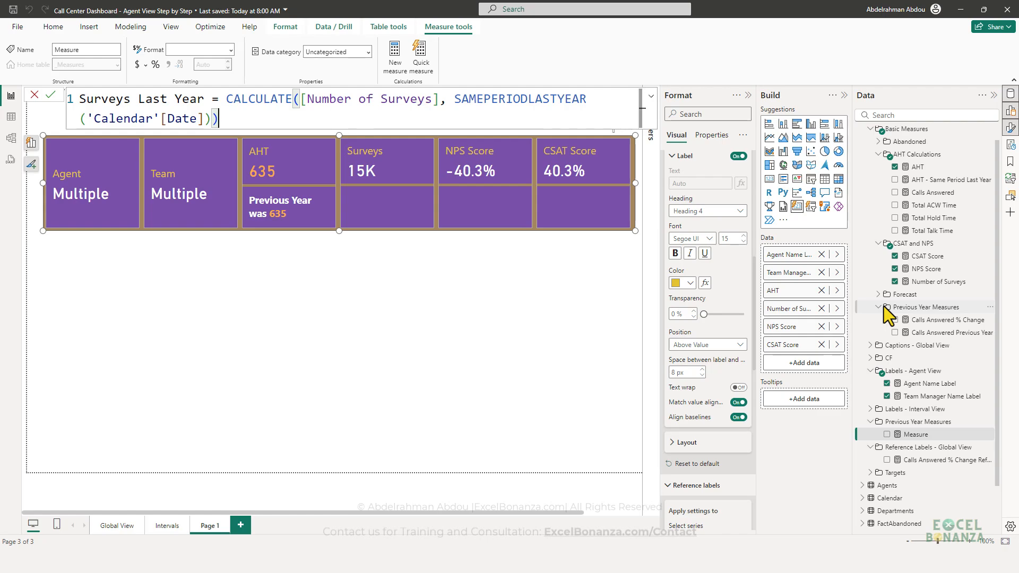
key("Return")
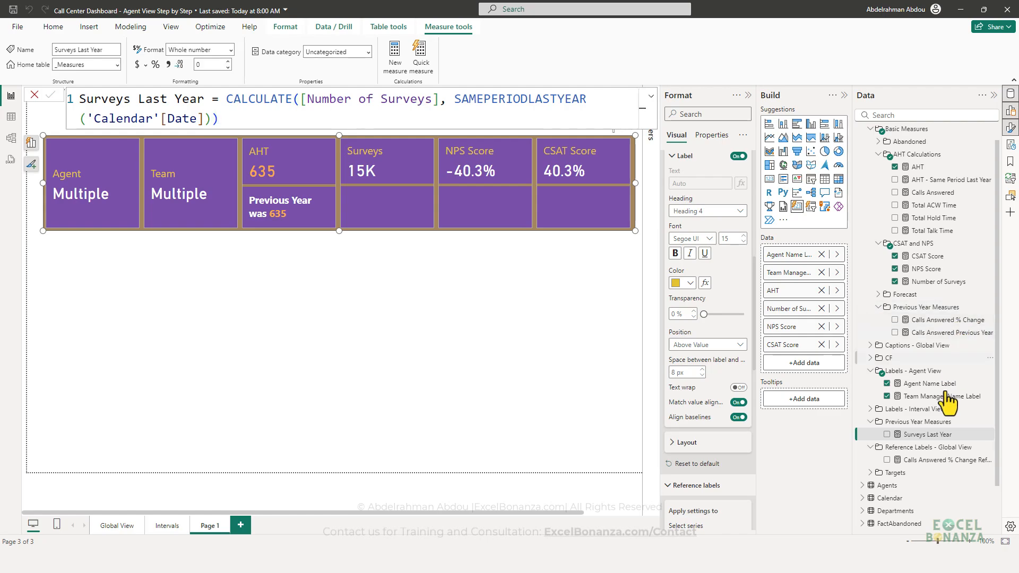
Step: Set the display folder of the Surveys Last Year measure to Basic Measures\Previous Year Measures
left_click(922, 436)
left_click(908, 423)
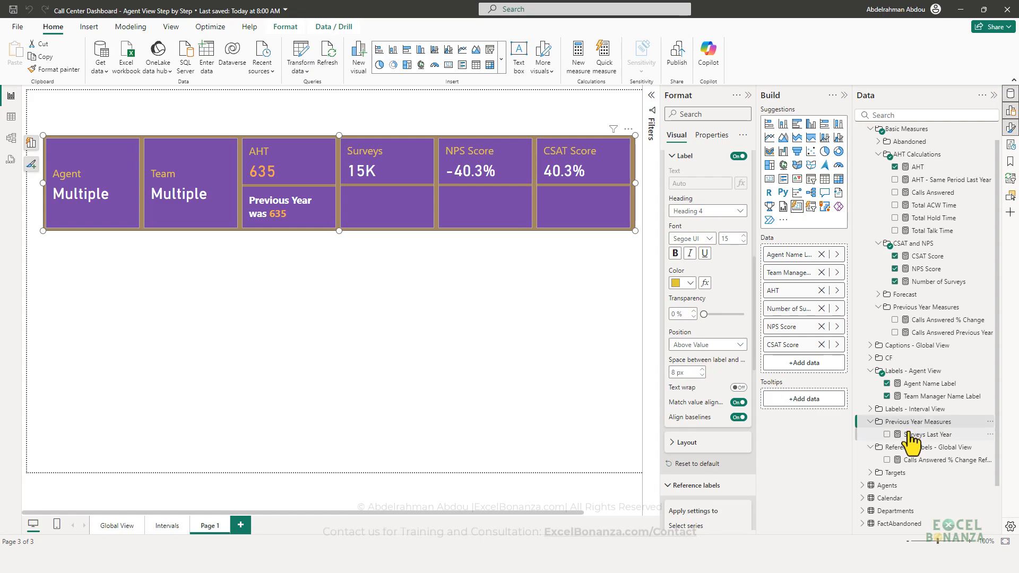
left_click(911, 435)
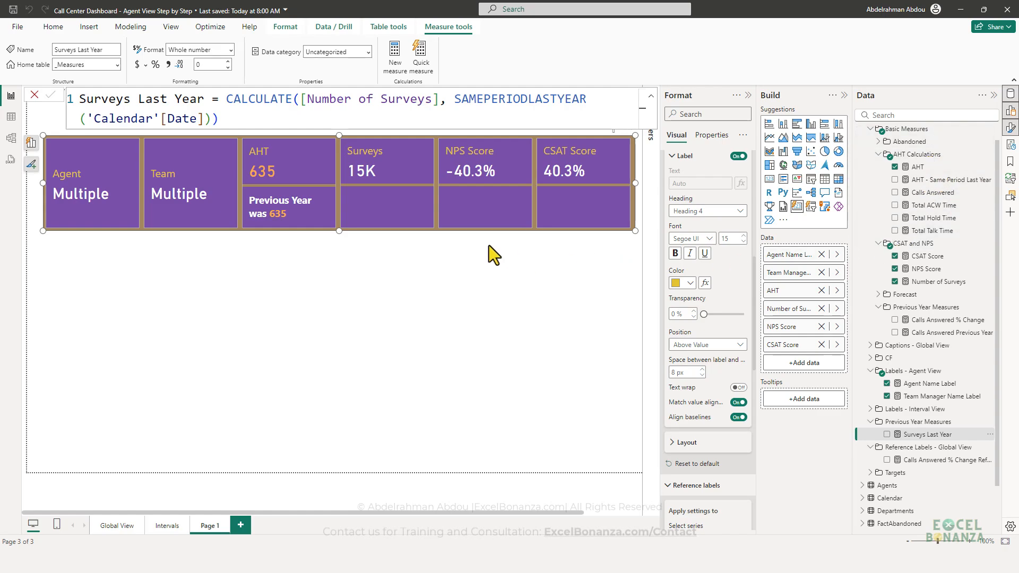
left_click(11, 138)
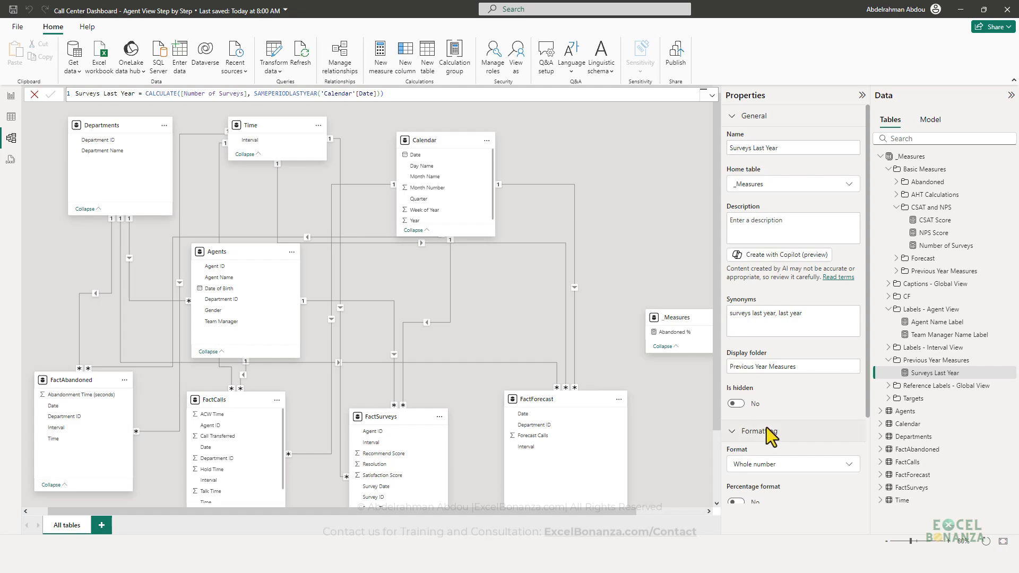
left_click(729, 367)
type("Bas")
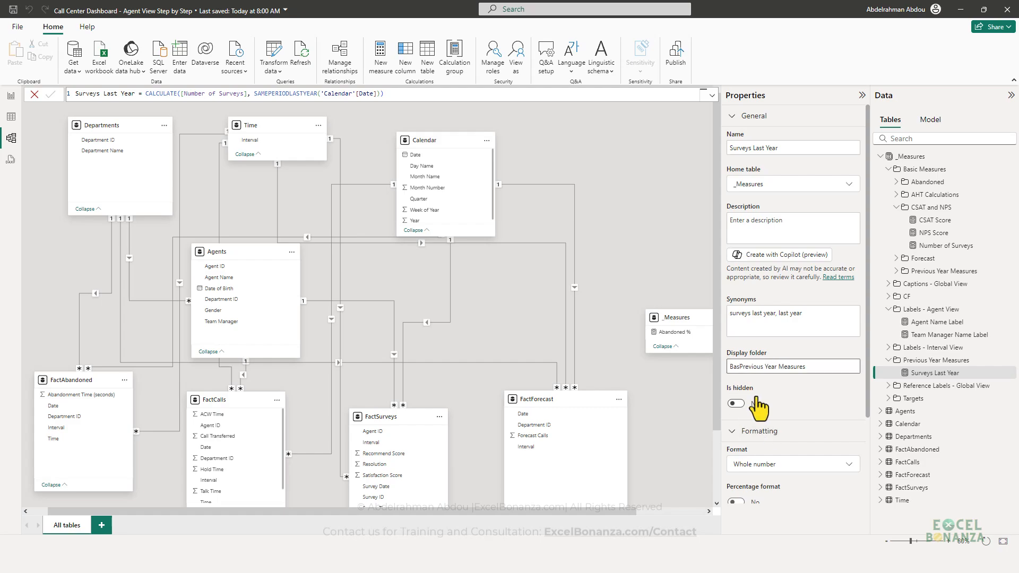
type("ic Measures\\")
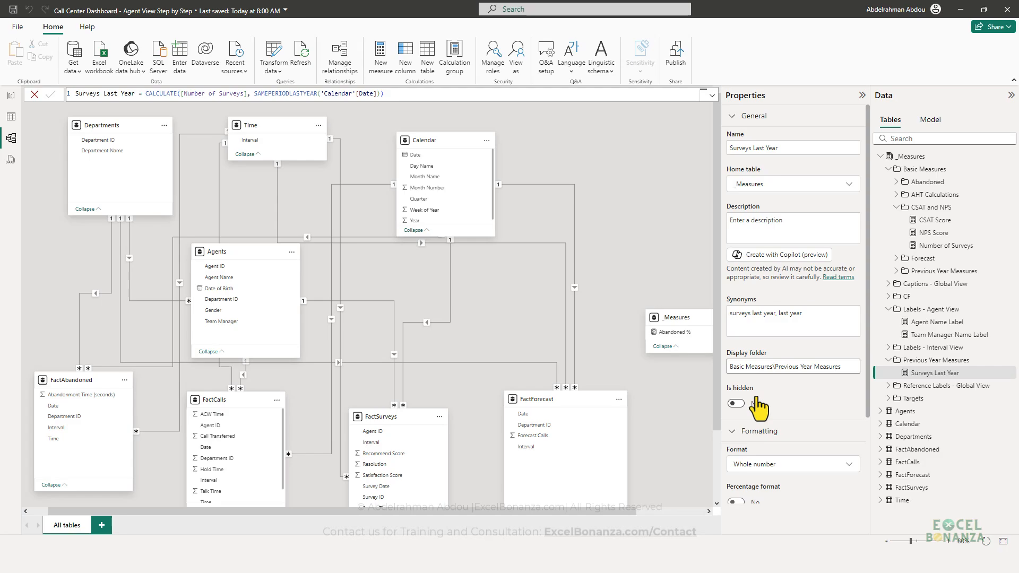
key("Return")
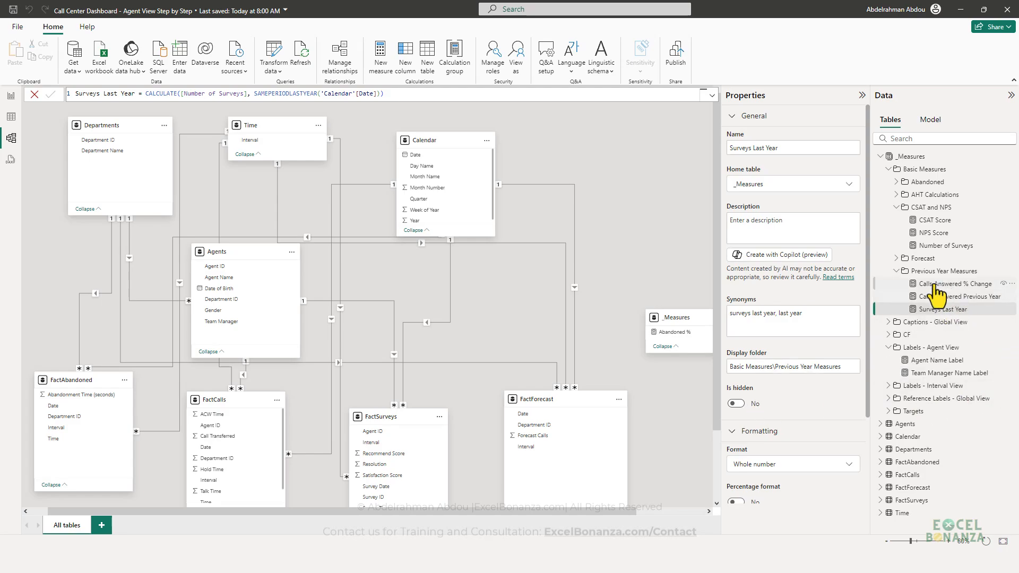
Step: Select Number of Surveys as the reference labels series on the report page's card visual and add Surveys Last Year as its label
left_click(11, 96)
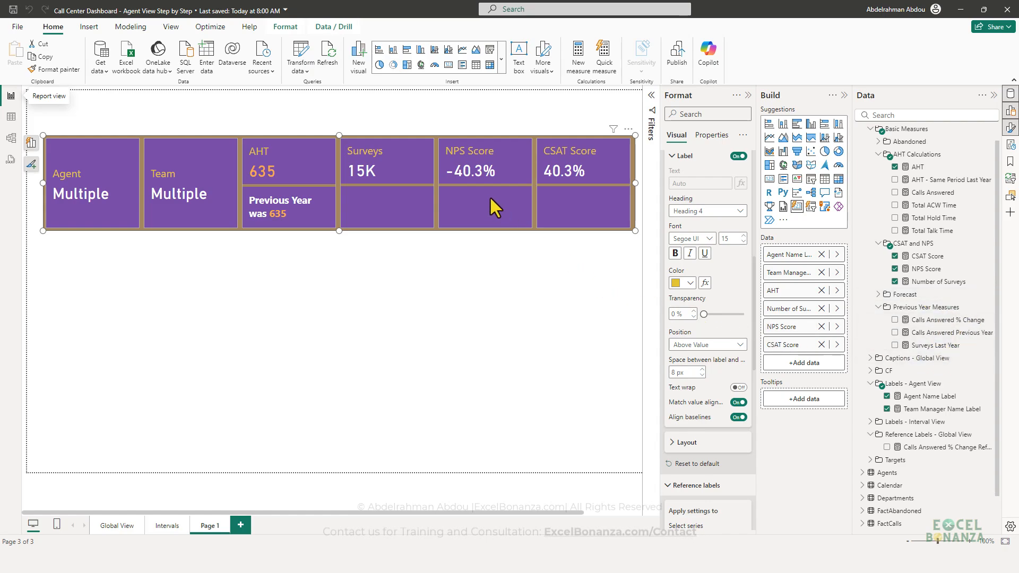
scroll(719, 305, "up", 5)
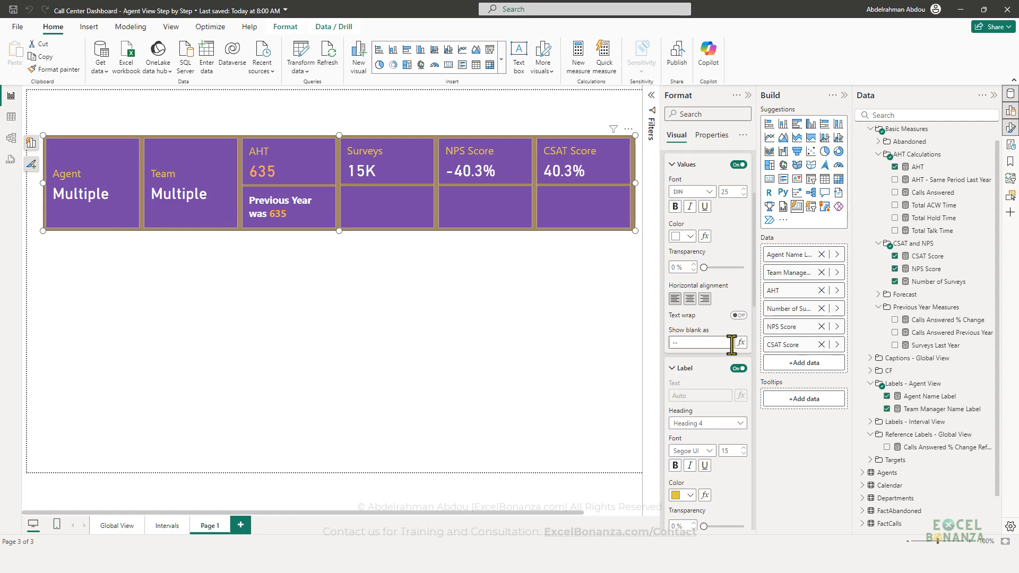
scroll(721, 288, "up", 2)
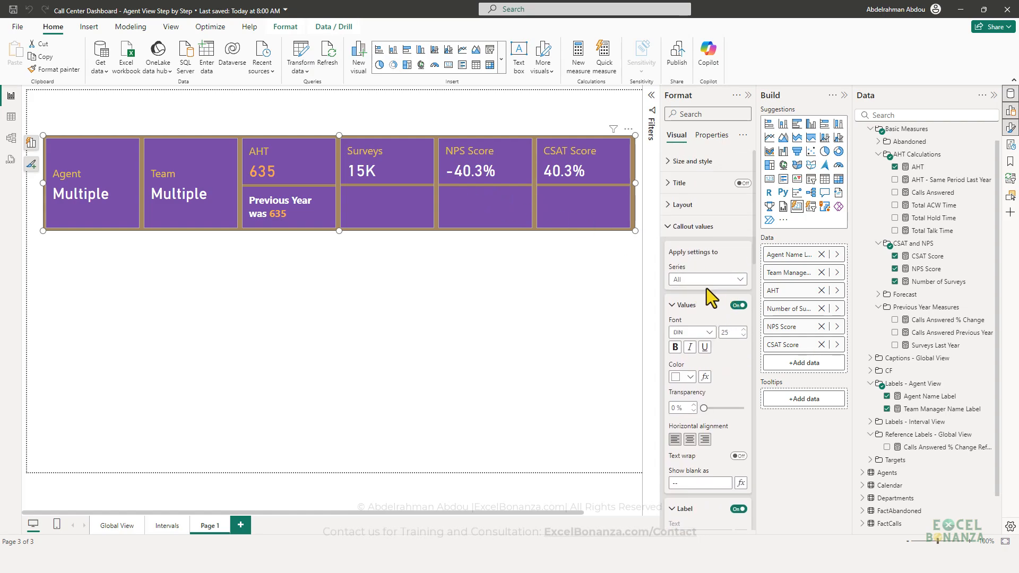
scroll(723, 318, "down", 2)
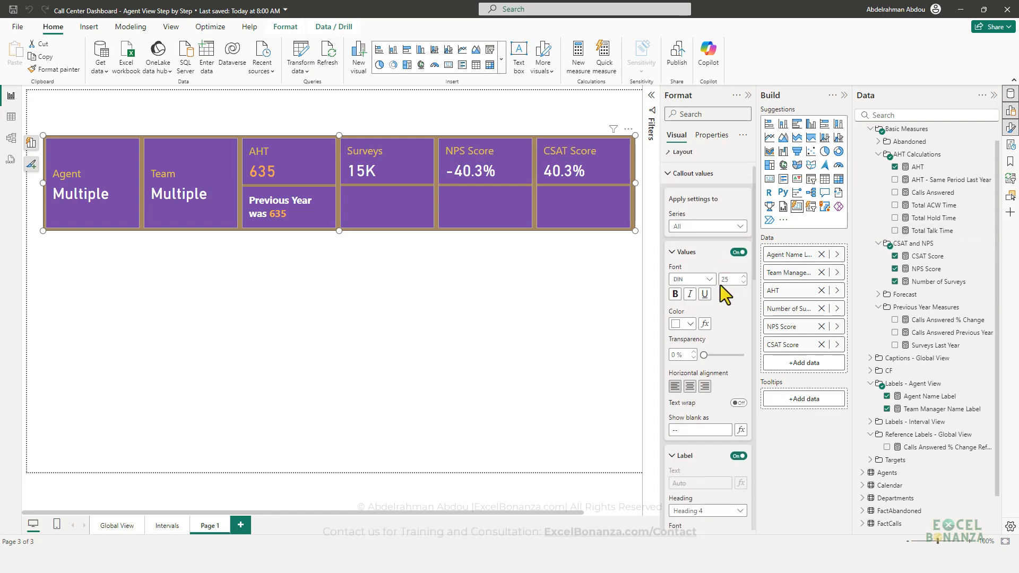
left_click(712, 228)
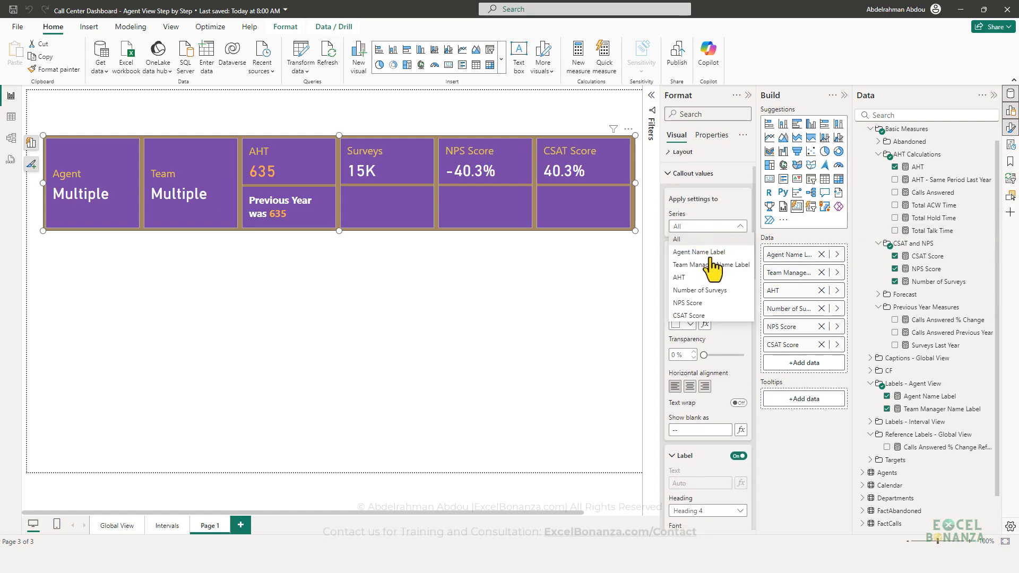
key("Escape")
scroll(716, 308, "down", 10)
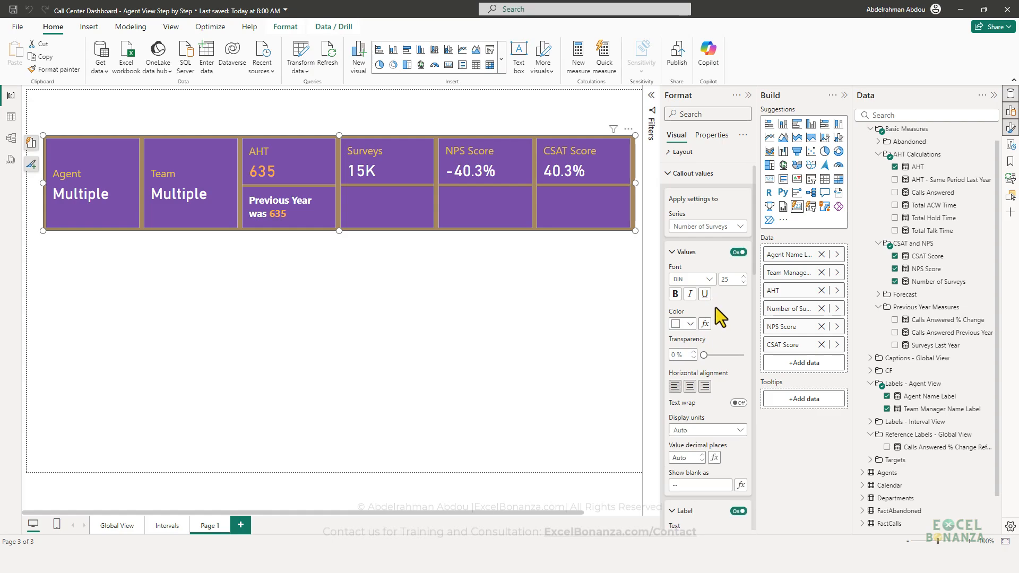
scroll(728, 322, "down", 10)
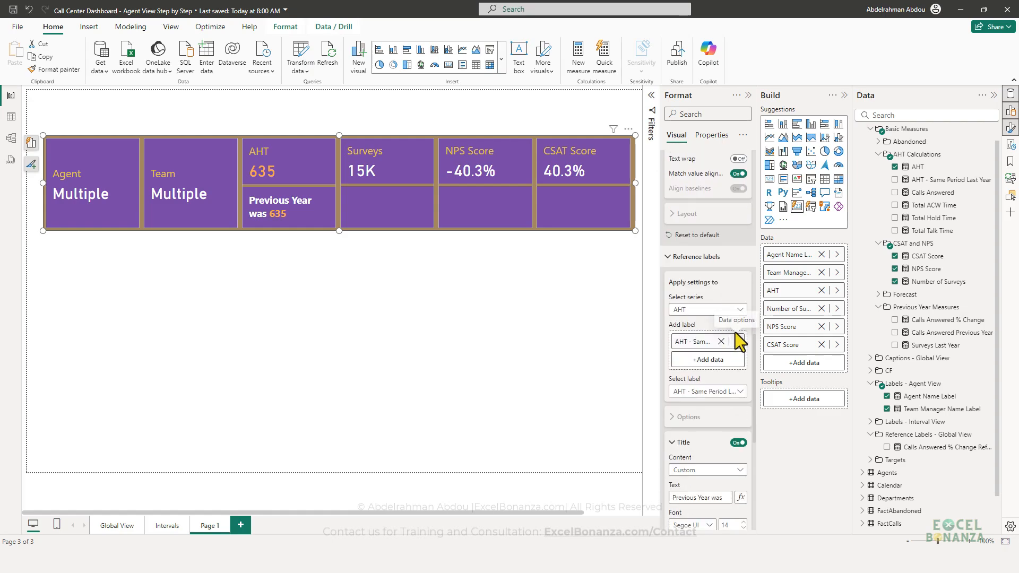
left_click(709, 310)
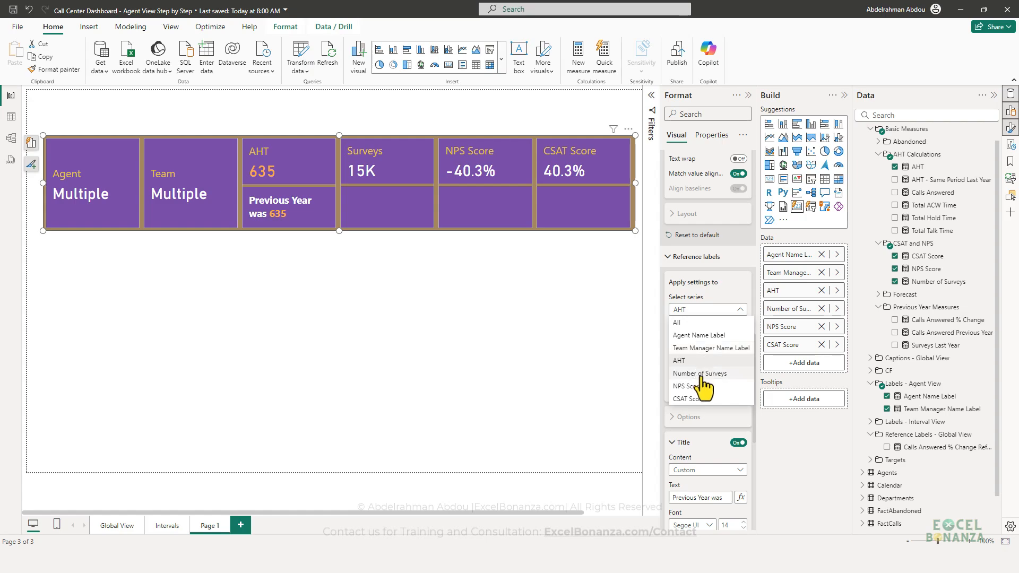
left_click(701, 374)
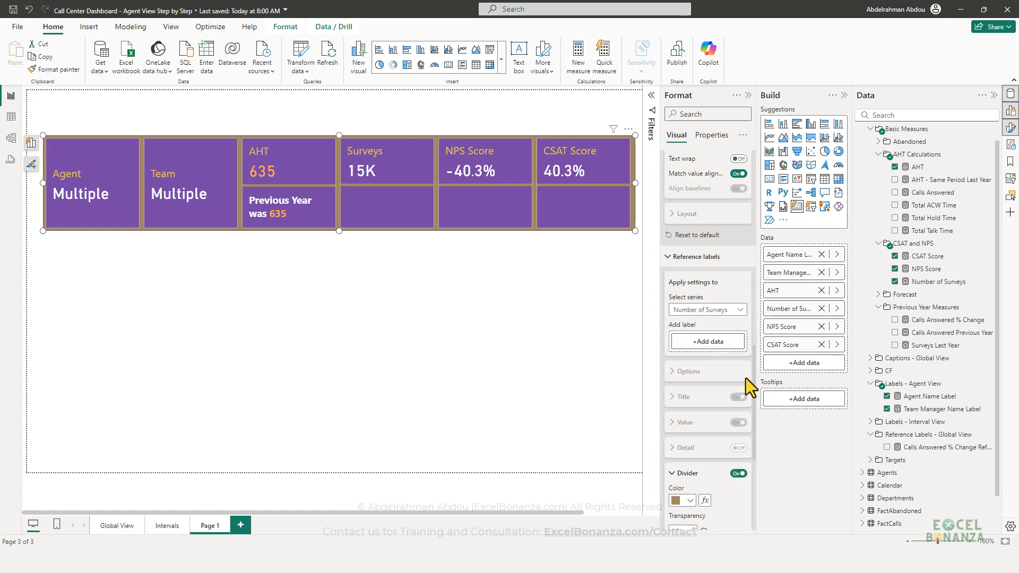
left_click(940, 287)
left_click_drag(932, 346, 700, 342)
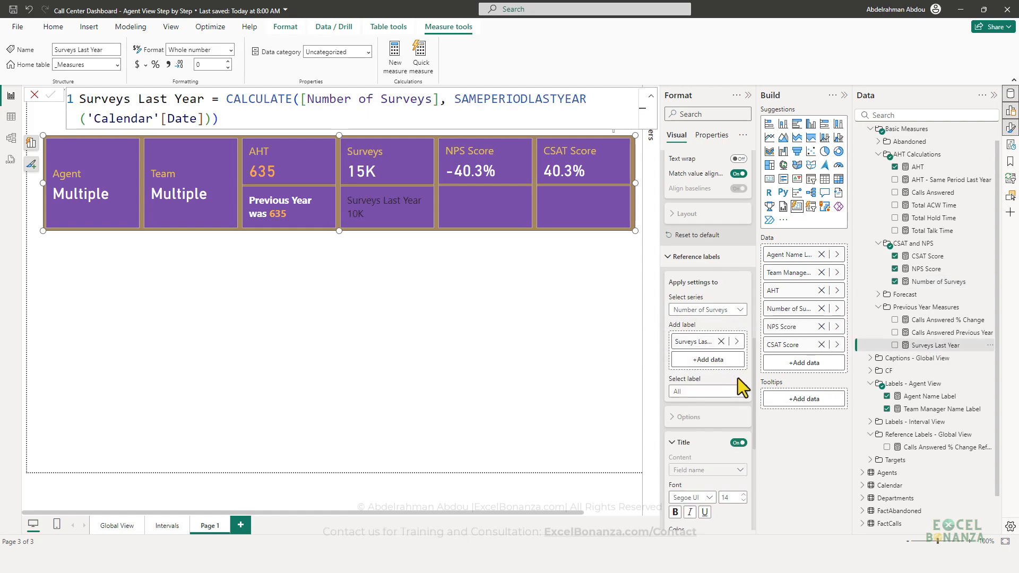
Step: Set the Surveys Last Year reference label's title content to Custom and check its wording against the Agent View reference screenshot
scroll(705, 390, "down", 2)
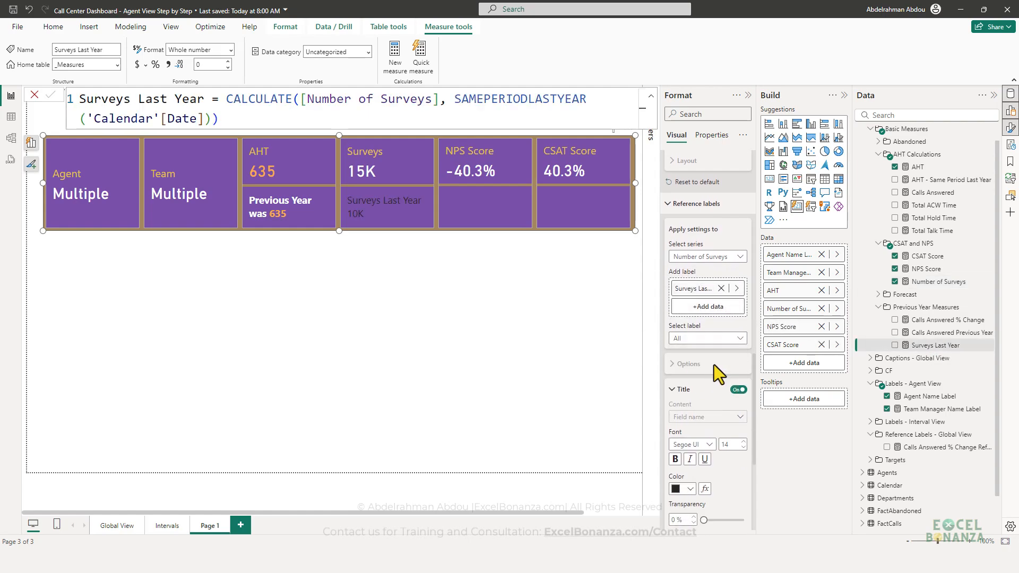
scroll(721, 350, "down", 4)
left_click(713, 312)
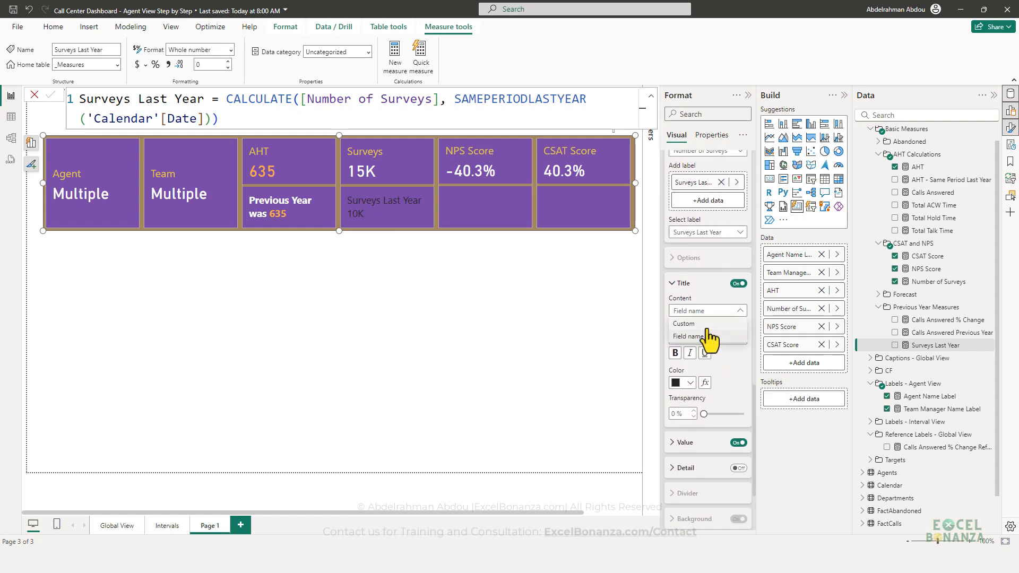
left_click(690, 324)
left_click(702, 310)
left_click(704, 323)
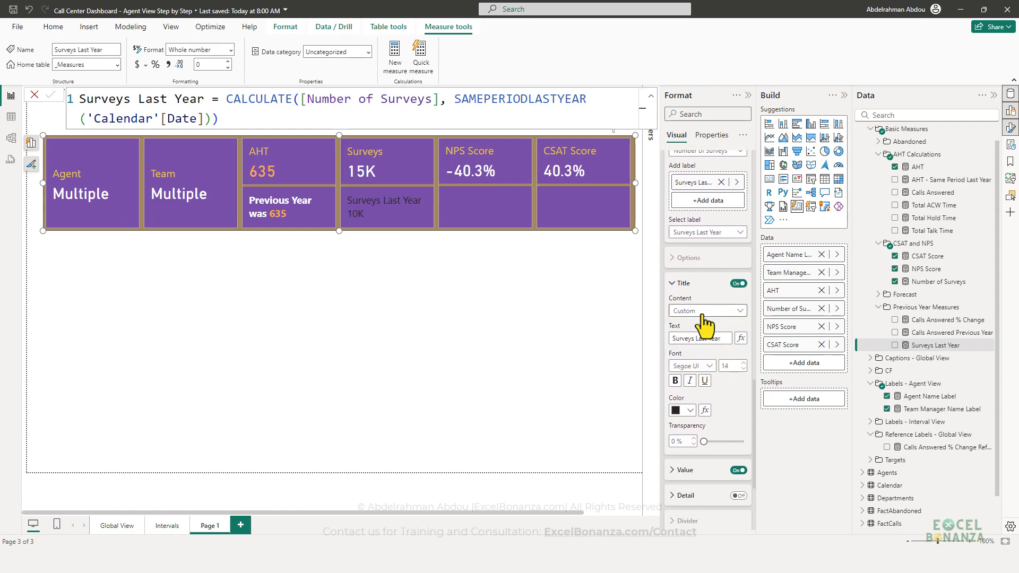
left_click(699, 340)
left_click(696, 562)
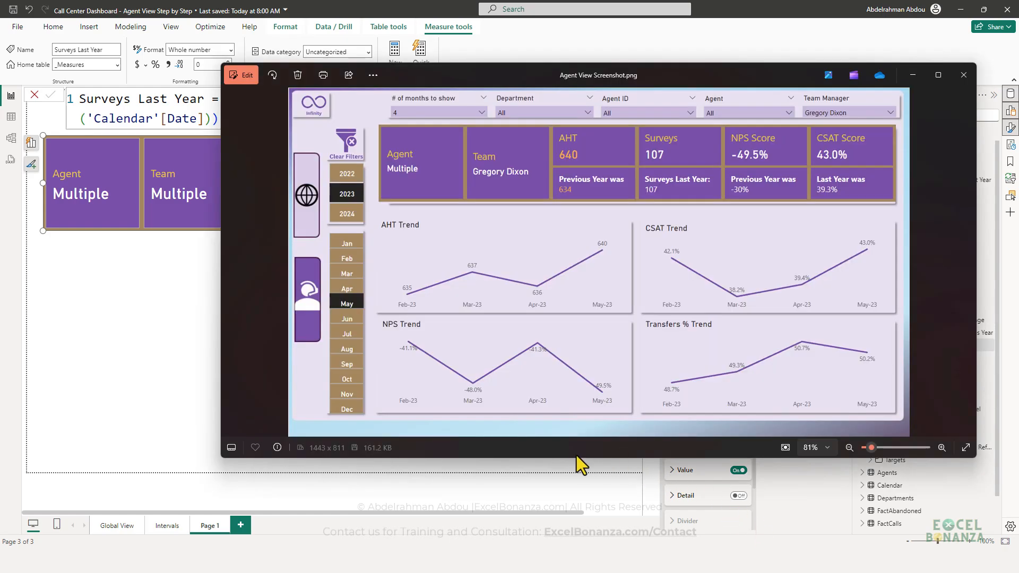
left_click(554, 465)
left_click(555, 227)
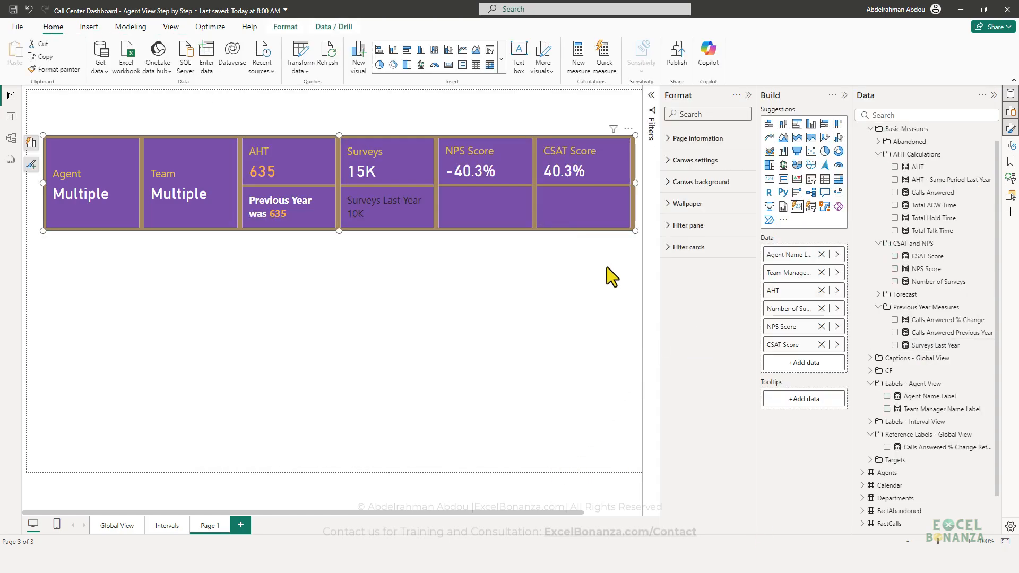
Step: Set both the title colour and the value colour of the Surveys Last Year reference label to white
left_click(706, 416)
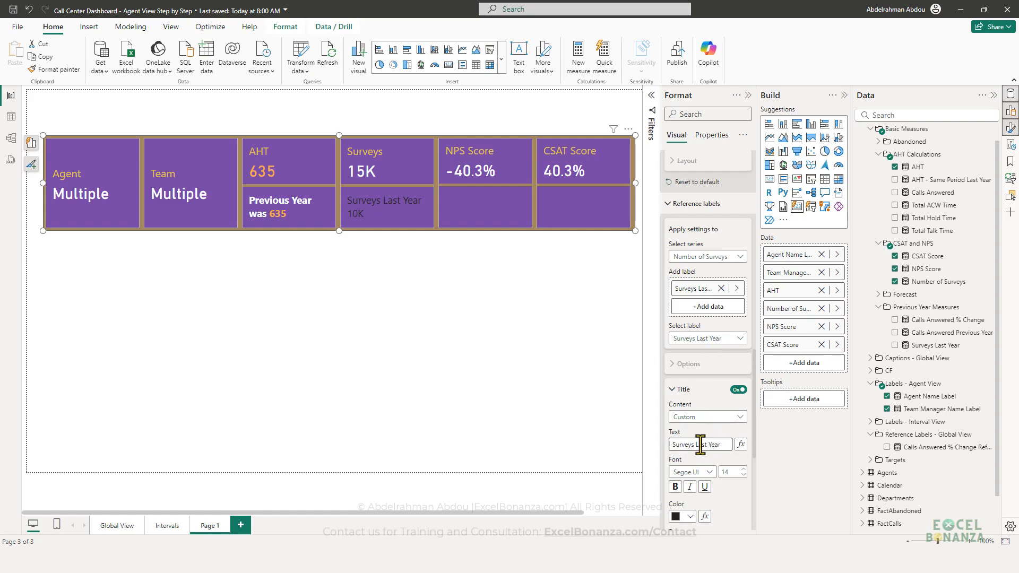
scroll(713, 403, "down", 5)
left_click(689, 356)
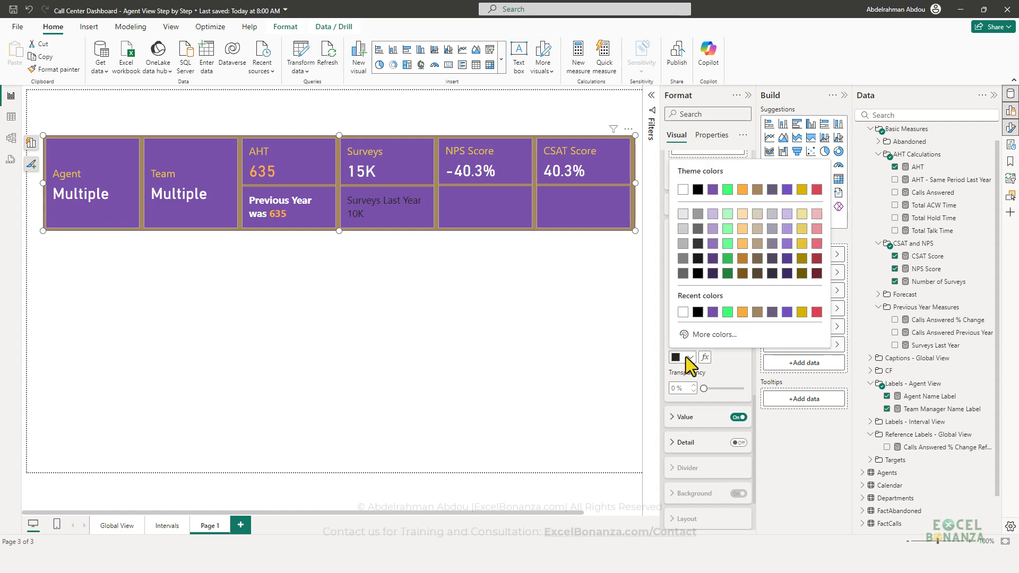
left_click(683, 190)
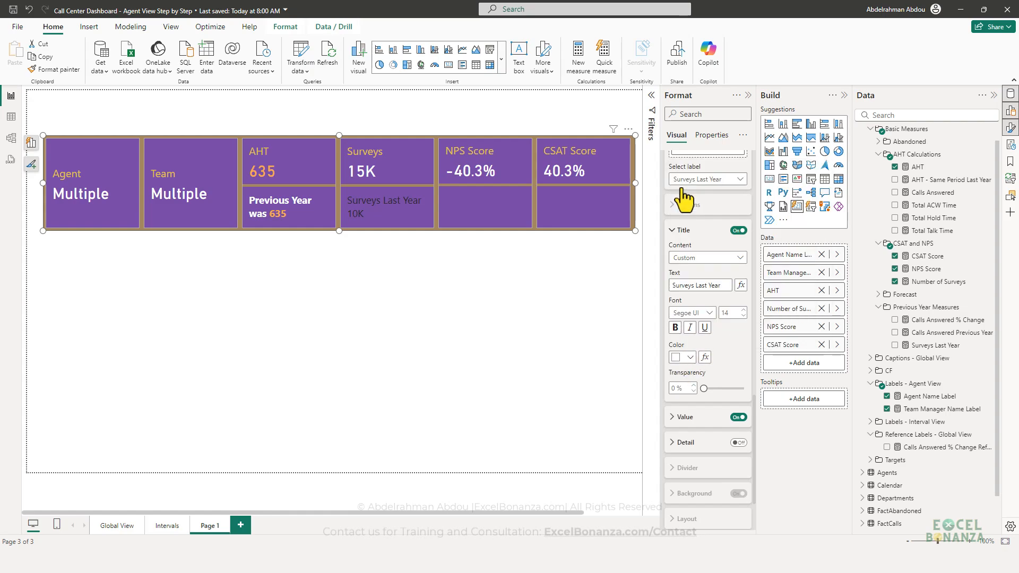
scroll(712, 345, "down", 2)
scroll(712, 342, "down", 1)
left_click(690, 328)
left_click(689, 398)
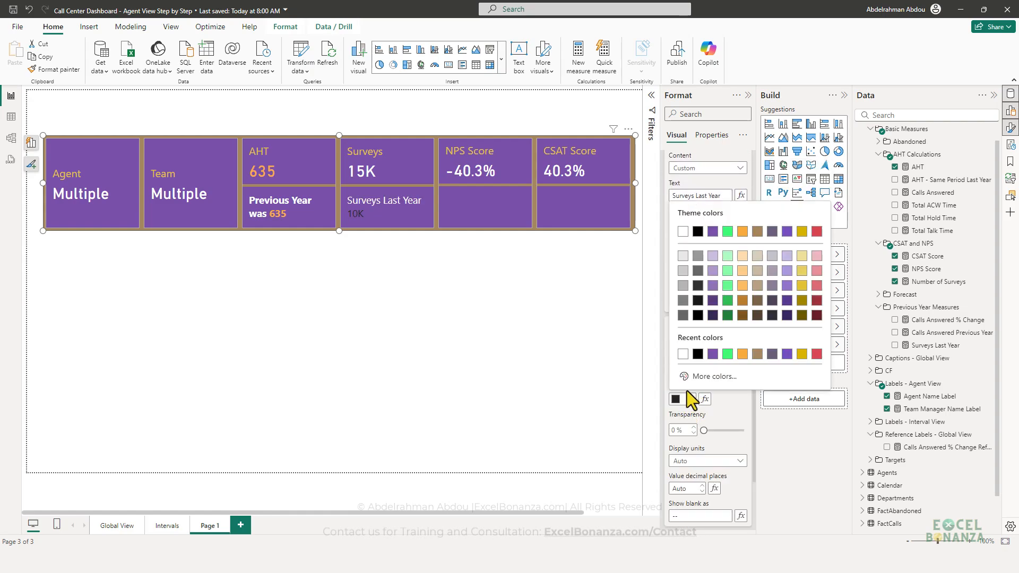
left_click(686, 232)
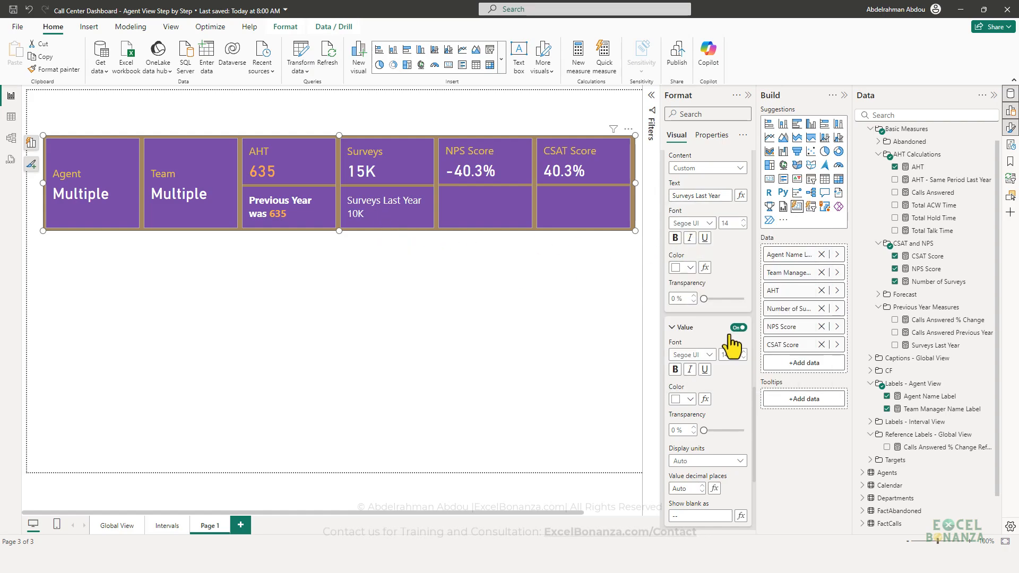
Step: Check the label styling in the Agent View reference screenshot and make the Surveys Last Year title bold
left_click(816, 561)
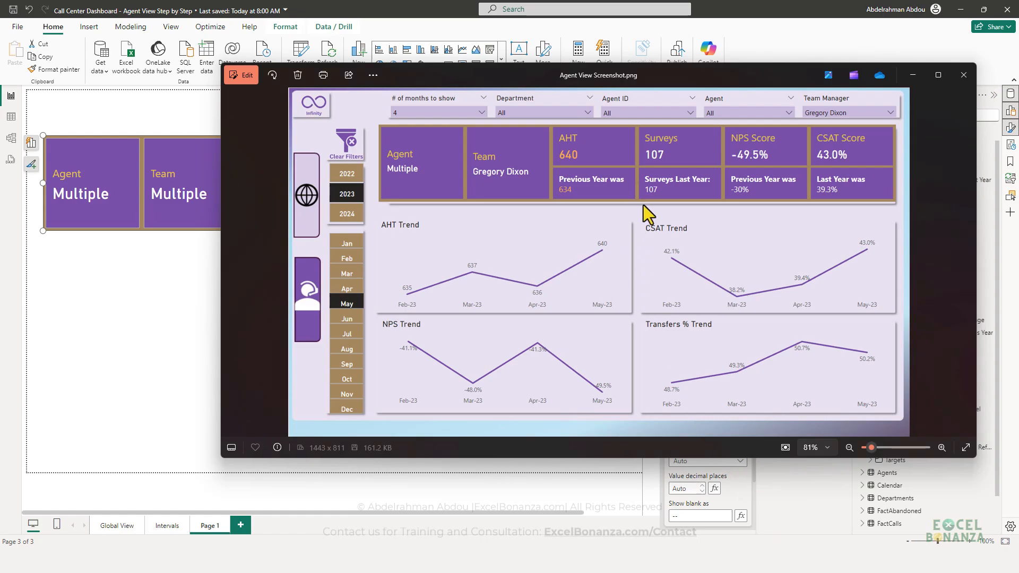
left_click(211, 205)
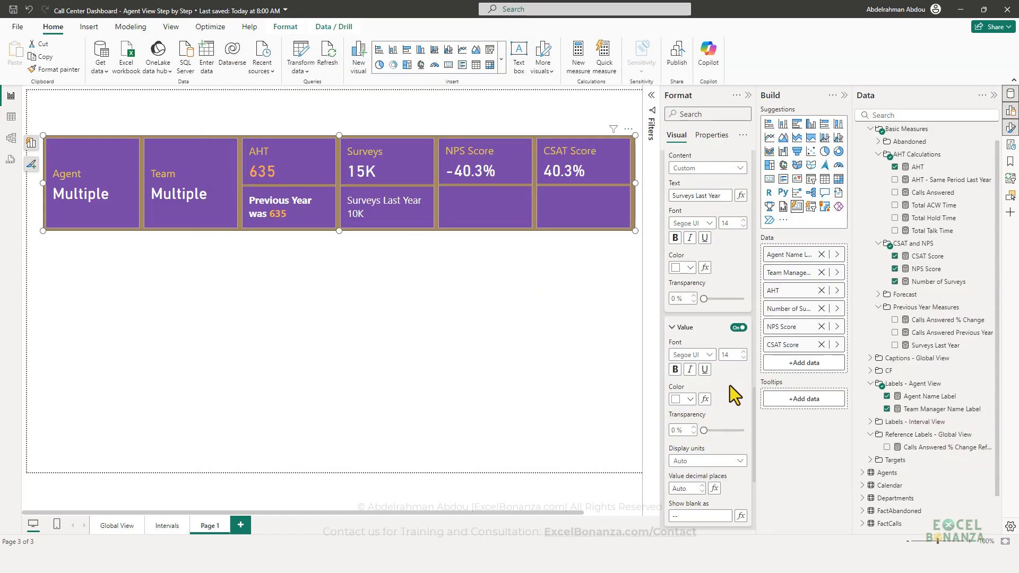
scroll(727, 389, "up", 3)
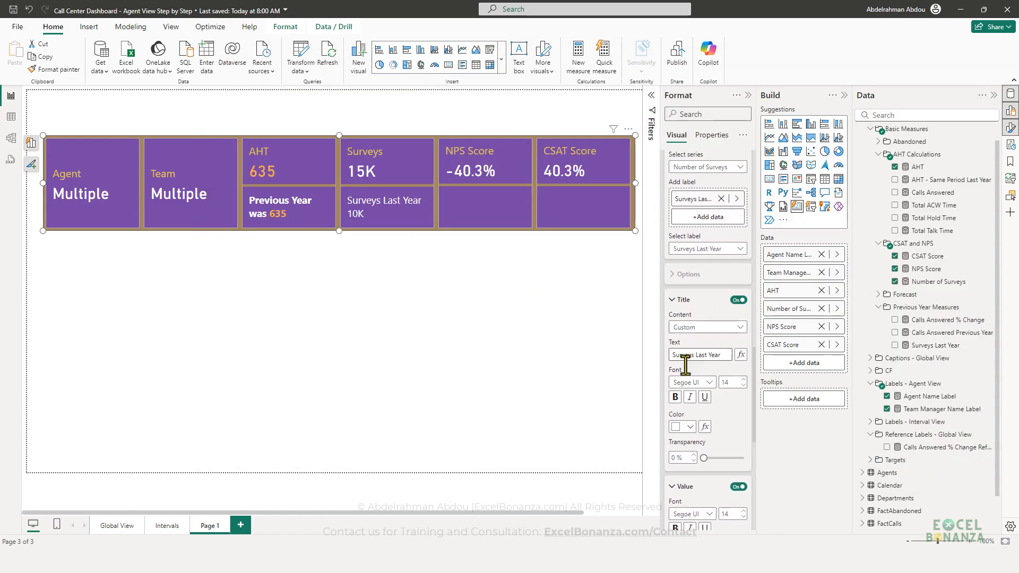
left_click(675, 397)
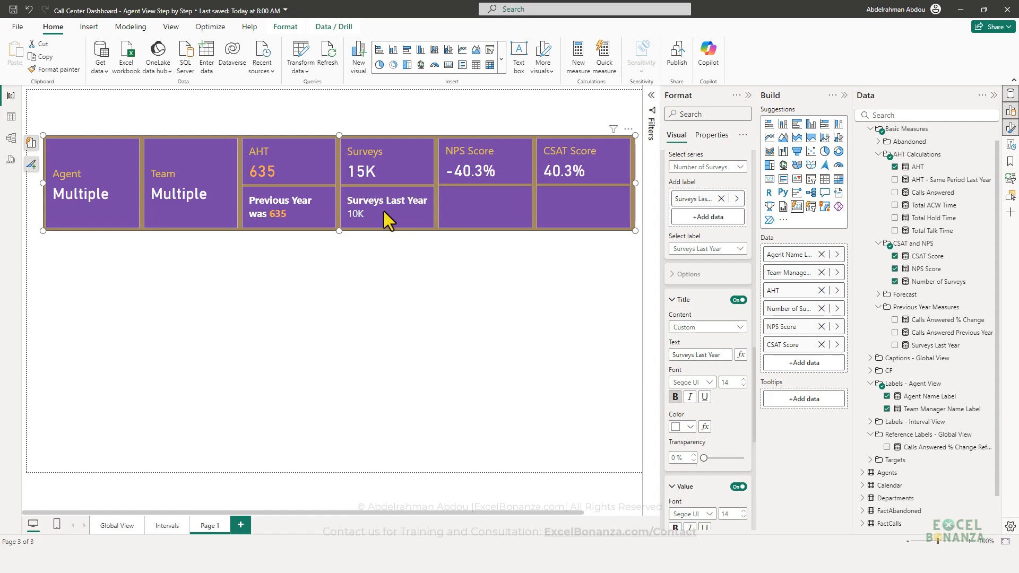
Step: Check the NPS Score label in the Agent View reference screenshot and start a Previous Year Measures measure named NPS Score Previous Year
left_click(790, 547)
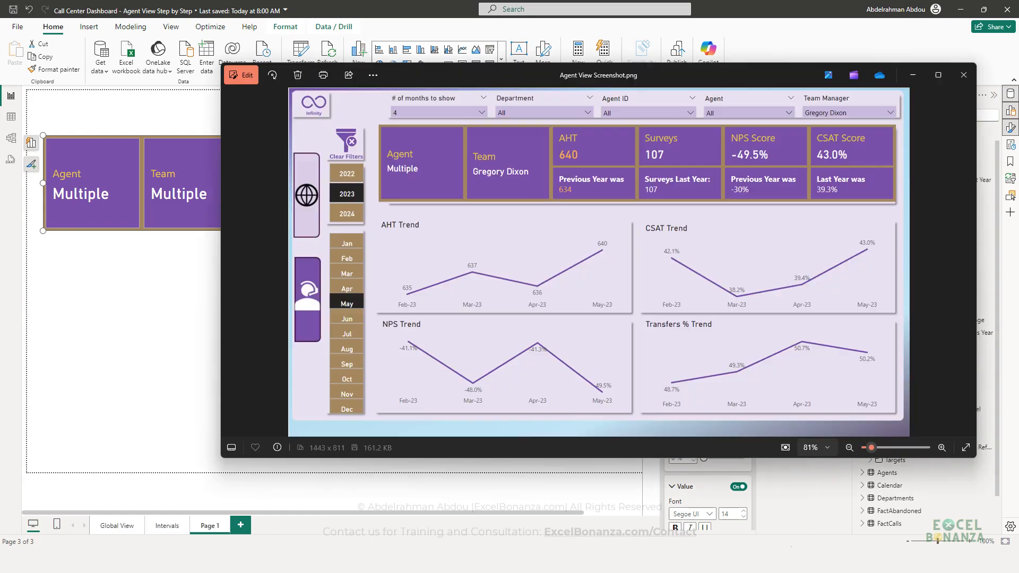
left_click(167, 211)
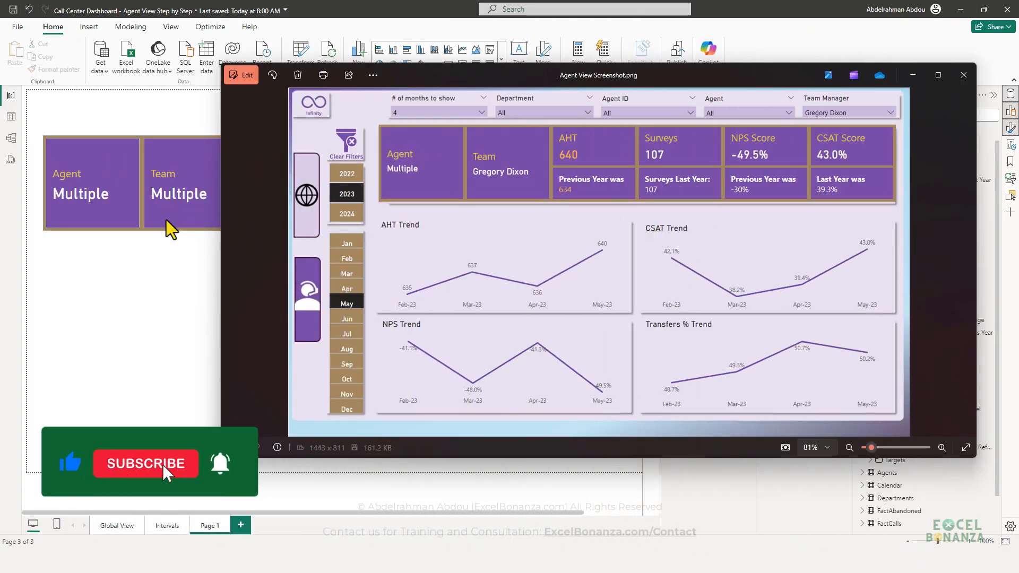
left_click(133, 286)
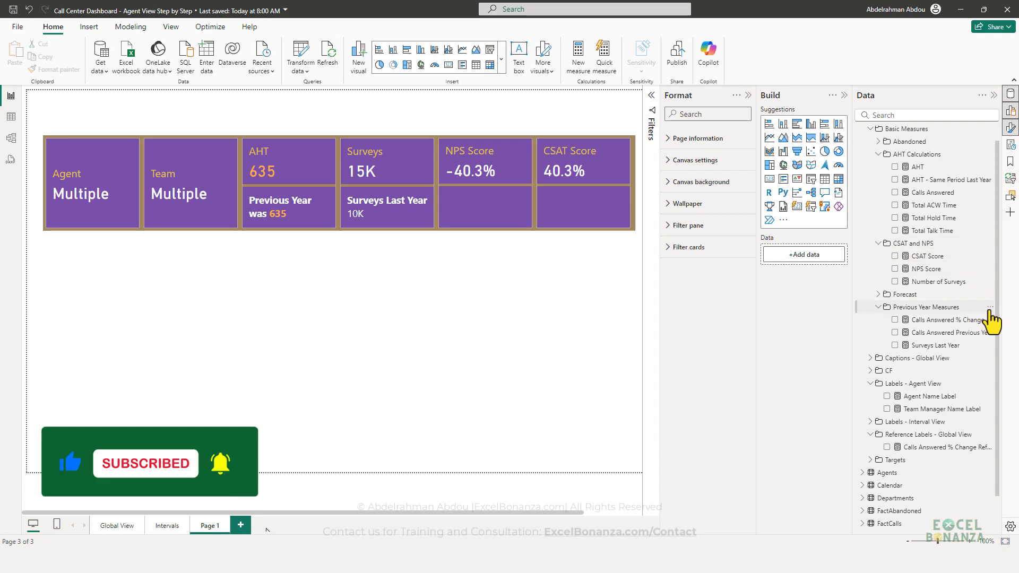
left_click(990, 307)
left_click(950, 320)
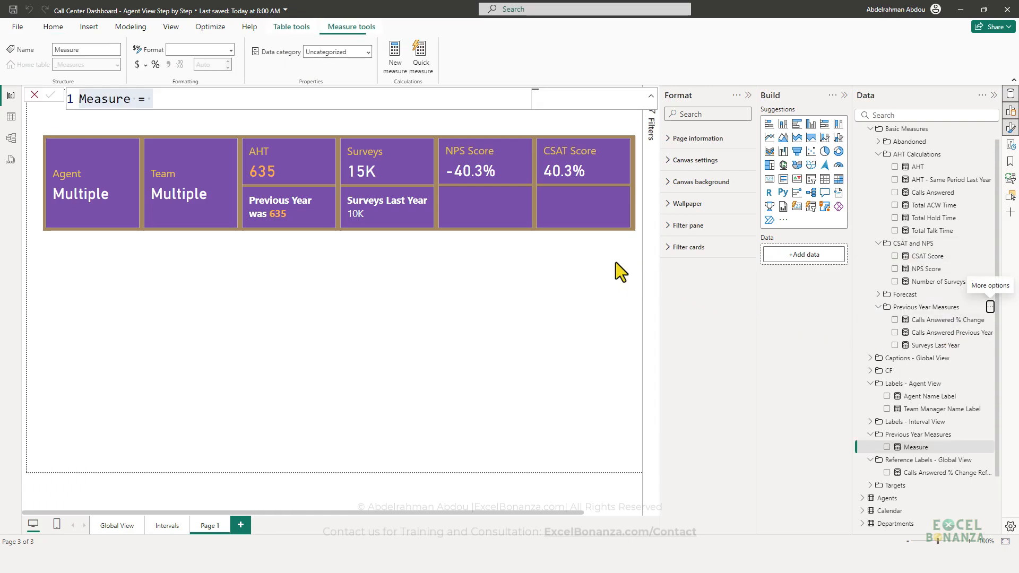
type("NPS")
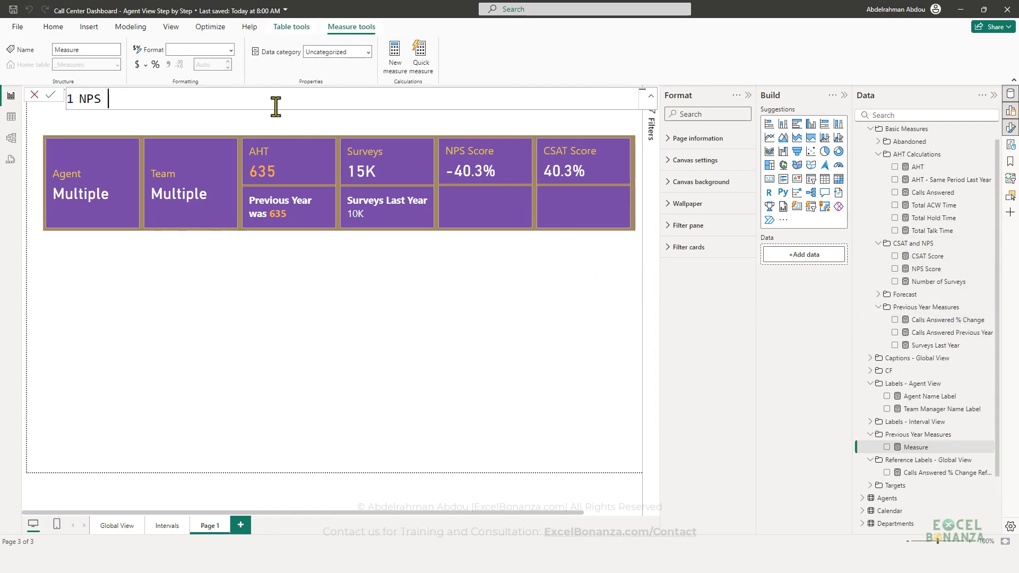
type(" Score Las")
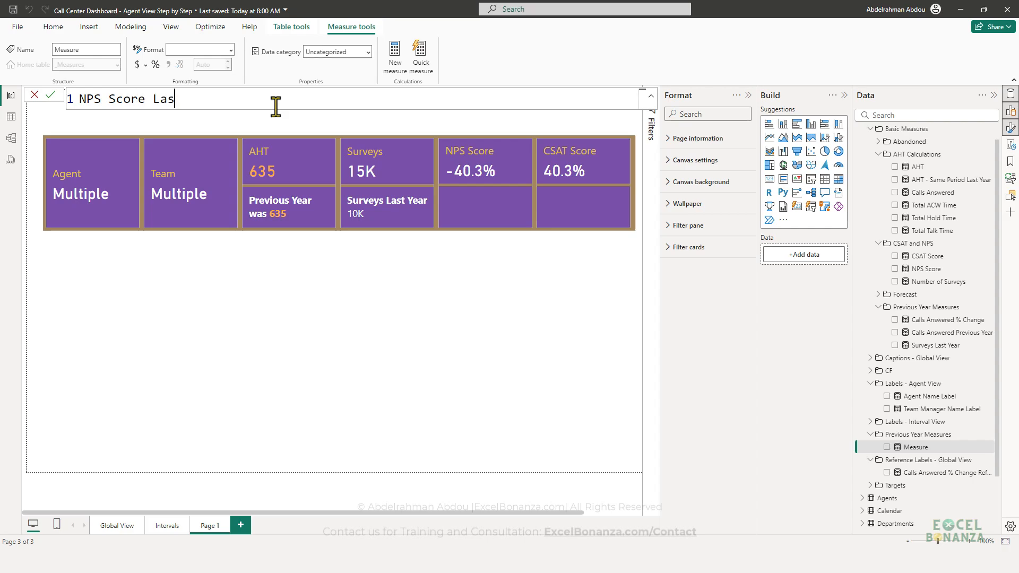
type("tPrevious Year = calcul")
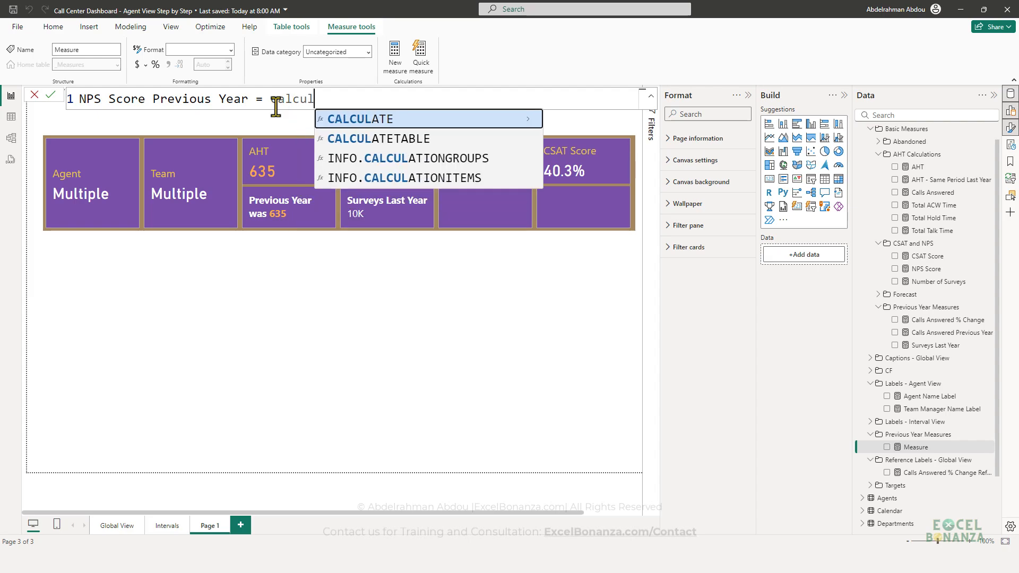
Step: Define NPS Score Previous Year as CALCULATE([NPS Score], SAMEPERIODLASTYEAR('Calendar'[Date]))
key("Tab")
type("[NP")
key("Tab")
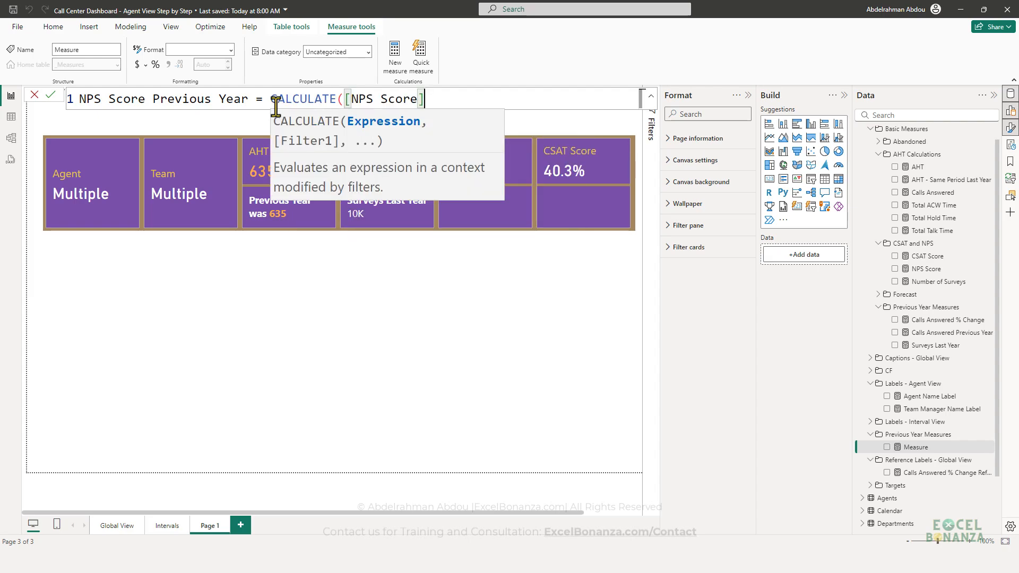
type(", samep")
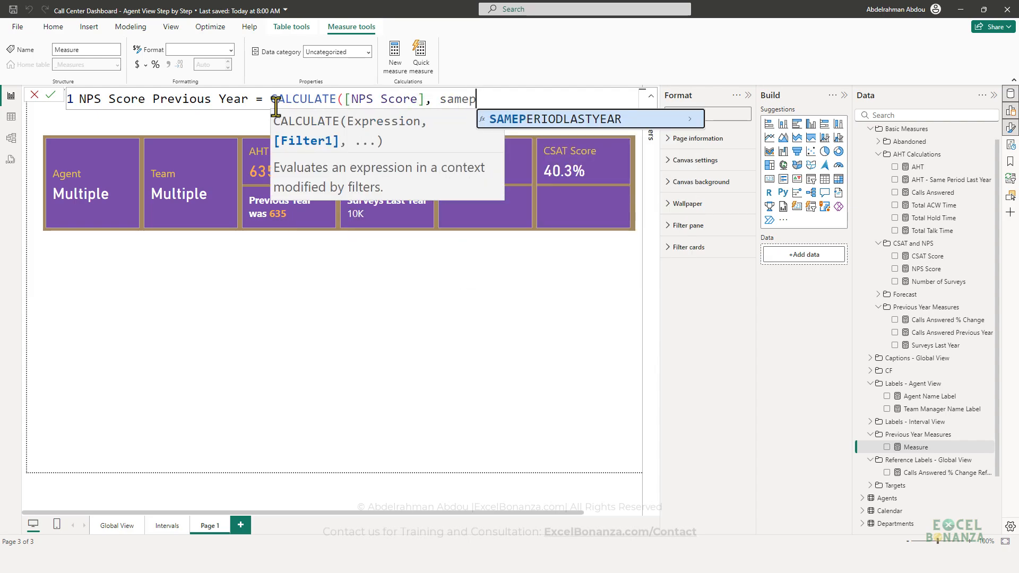
key("Tab")
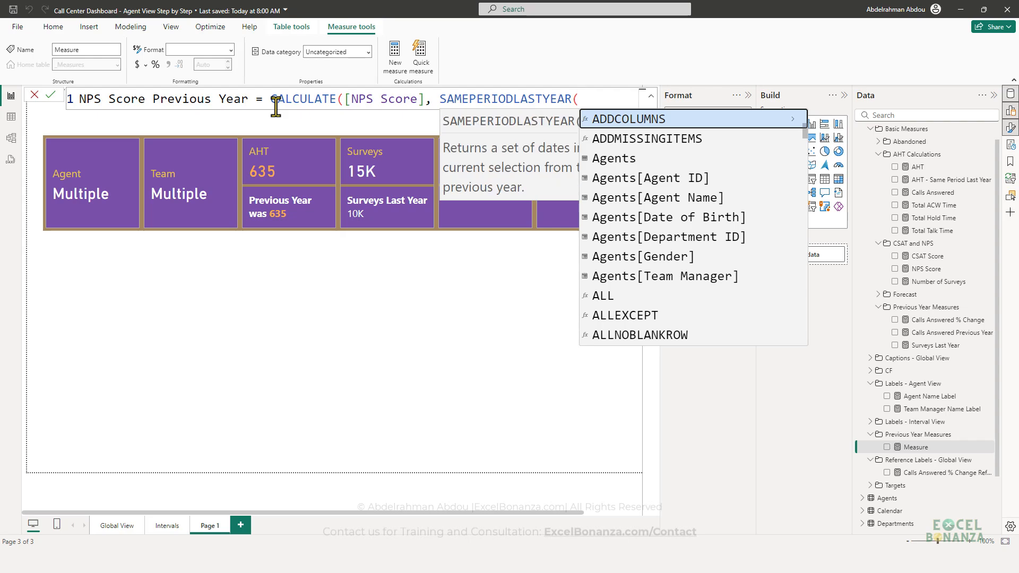
type("cla")
key("BackSpace")
key("BackSpace")
type("al")
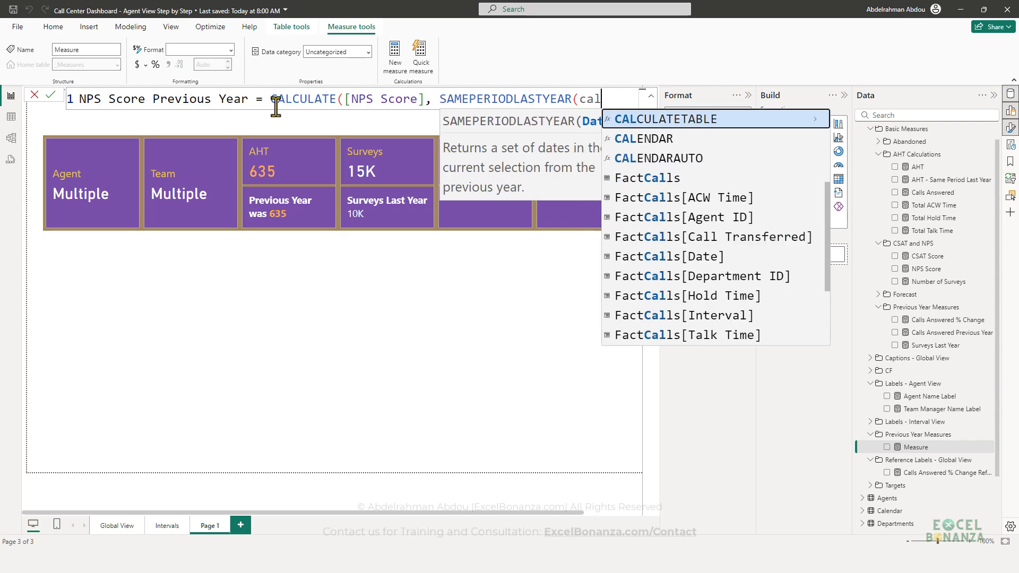
type("enda")
key("Down")
key("Tab")
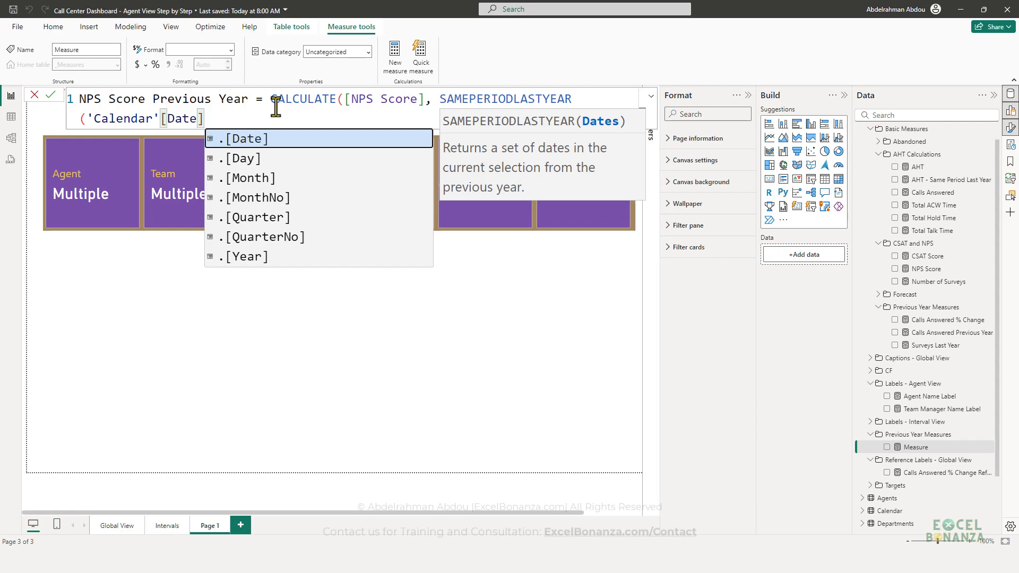
type("))")
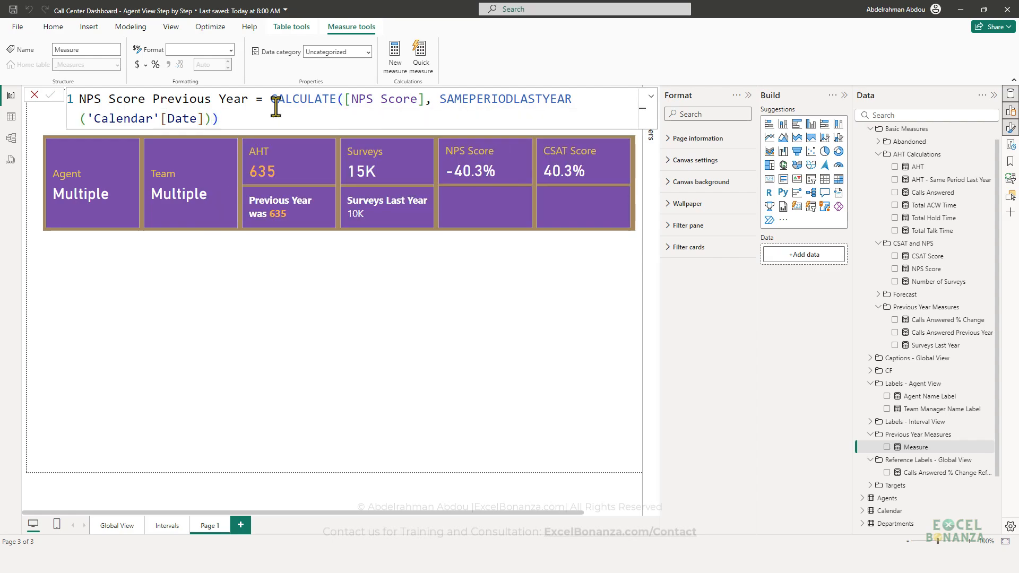
key("Return")
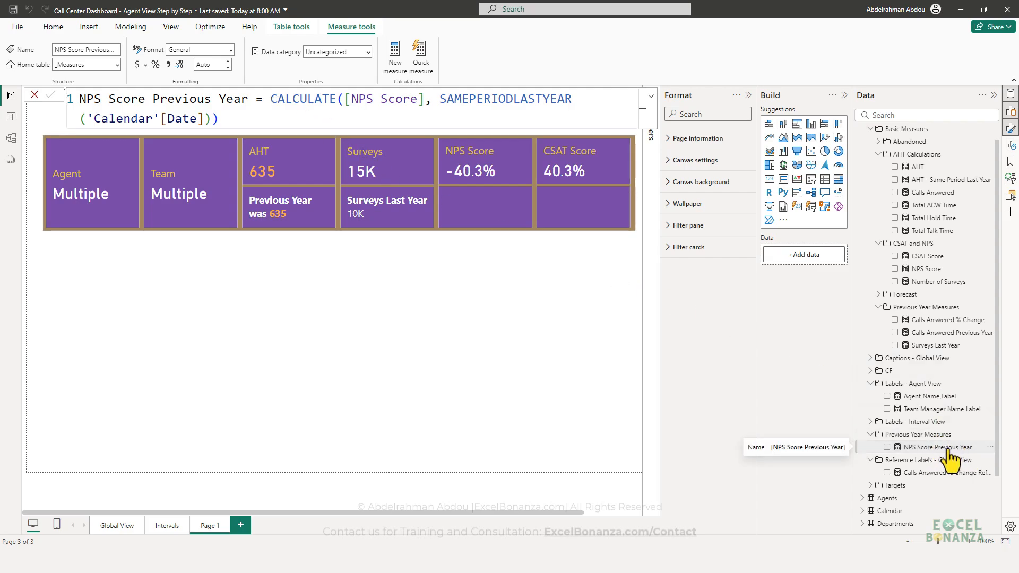
Step: Move NPS Score Previous Year into the Previous Year Measures folder under Basic Measures using the model view, and return to the report
left_click_drag(948, 452, 941, 305)
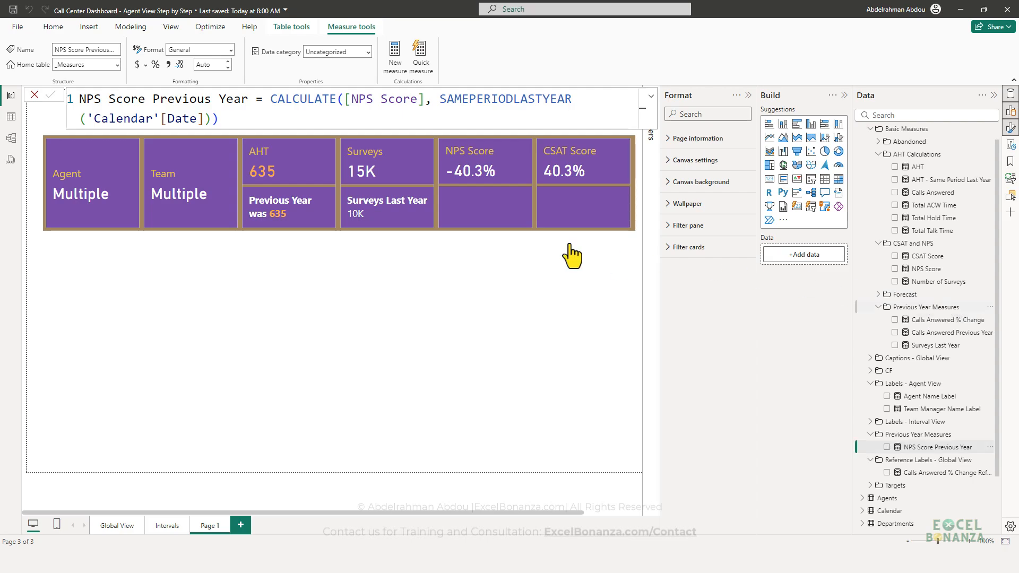
left_click(11, 138)
left_click_drag(951, 414, 964, 276)
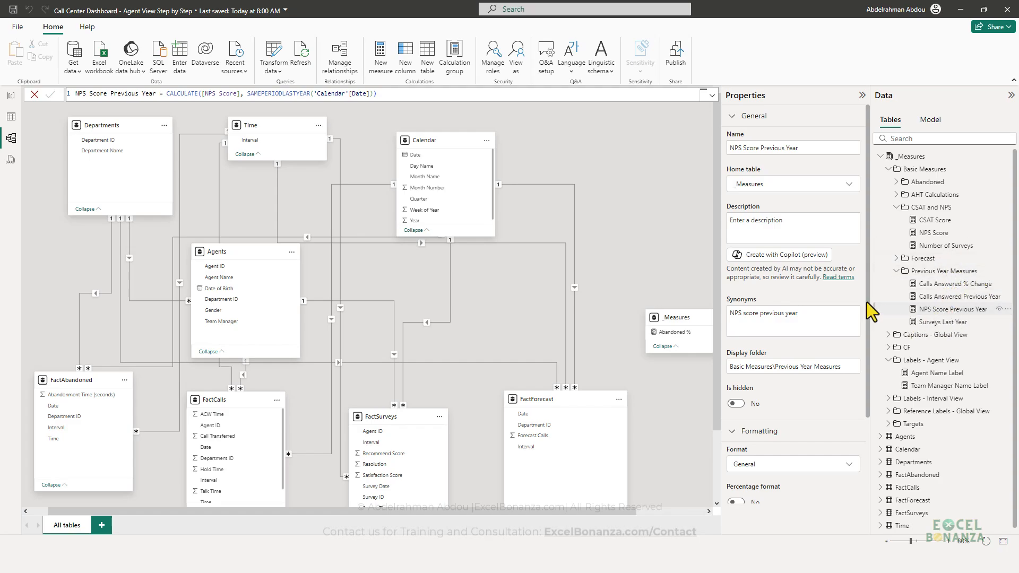
left_click(11, 96)
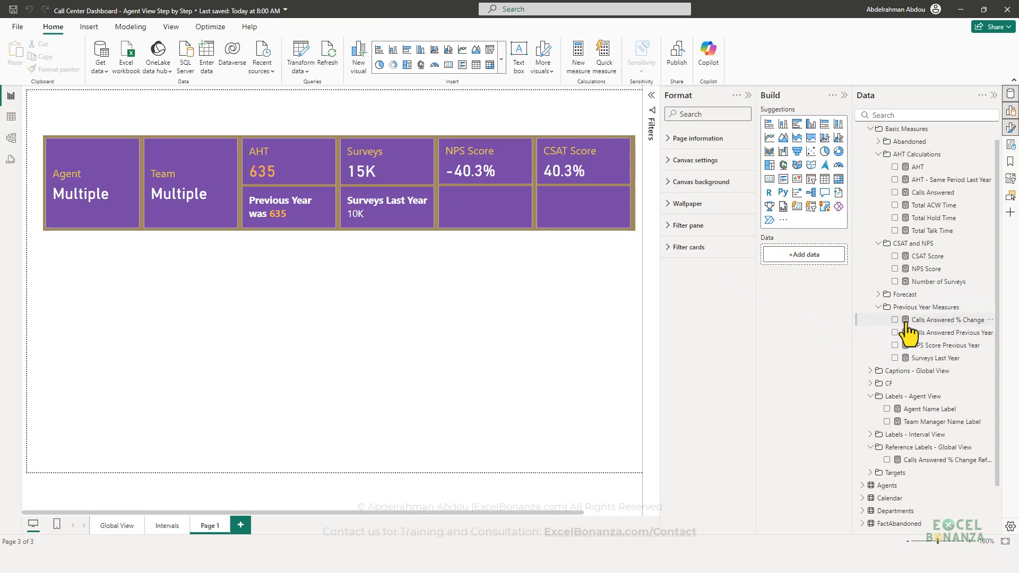
Step: Select NPS Score as the card visual's reference labels series and add NPS Score Previous Year as its label
left_click(511, 211)
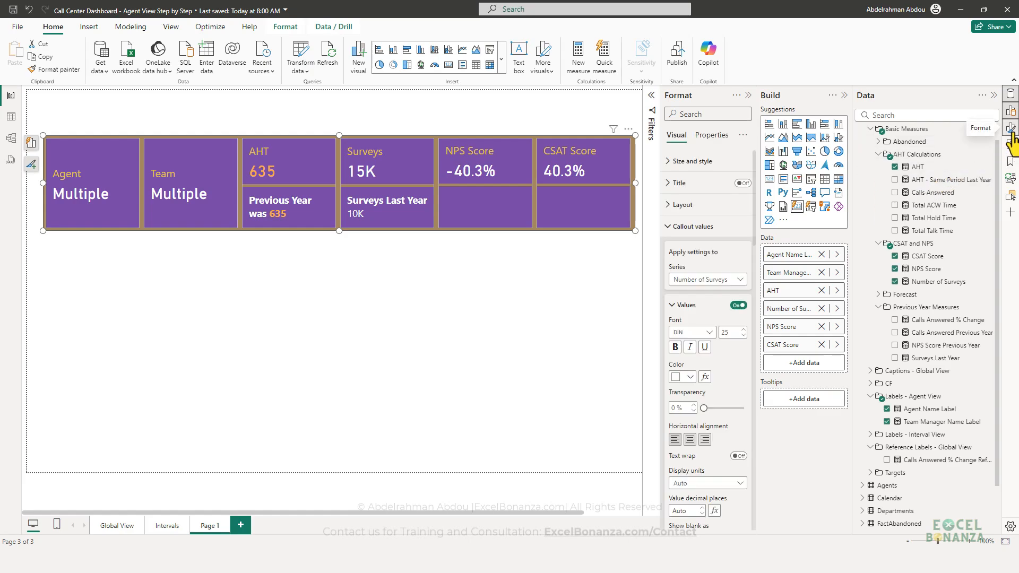
left_click(1011, 133)
left_click(1011, 132)
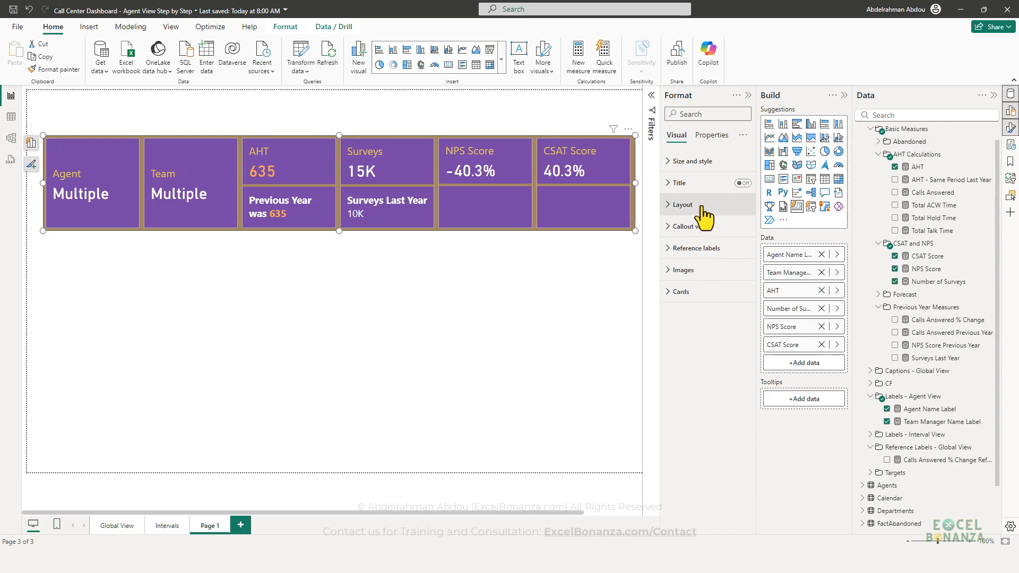
left_click(701, 249)
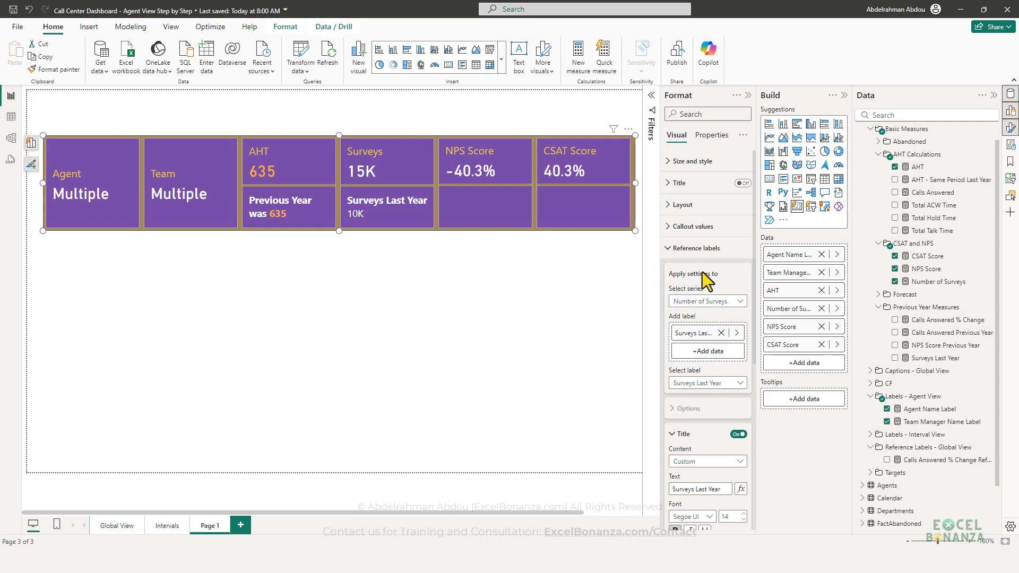
scroll(702, 271, "down", 1)
left_click(706, 250)
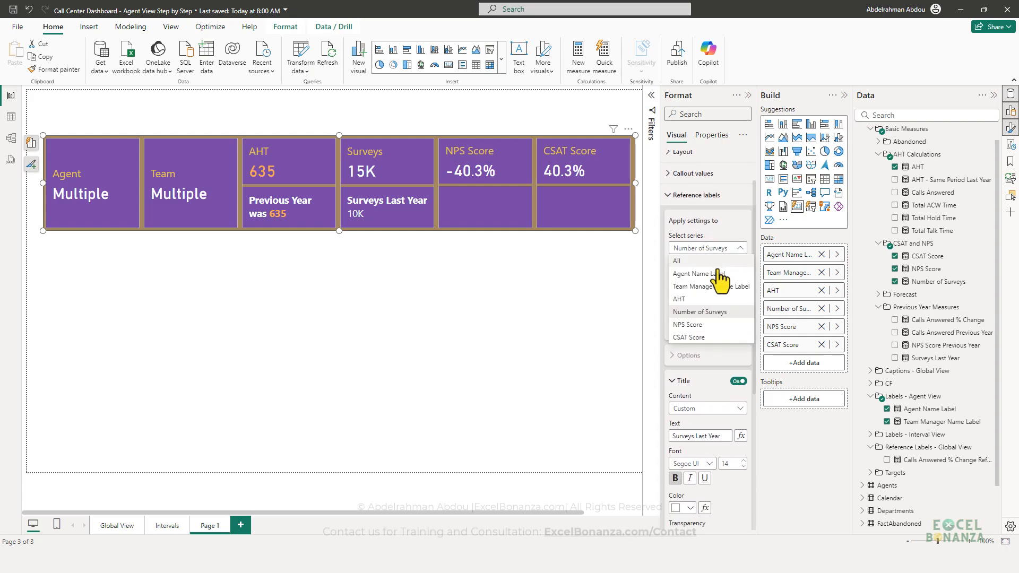
left_click(708, 326)
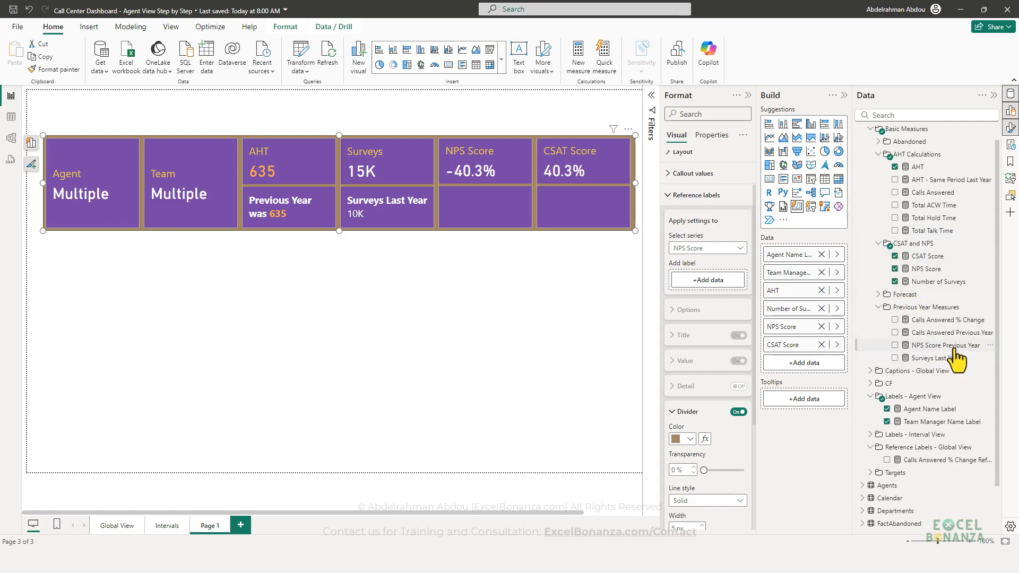
left_click_drag(954, 346, 712, 291)
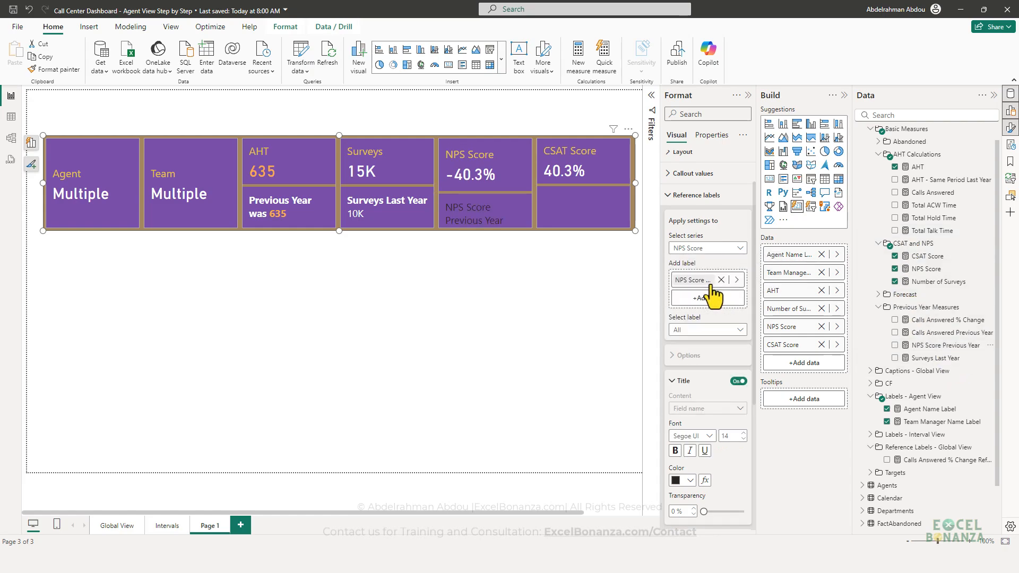
Step: Give the NPS Score Previous Year reference label a custom title reading "Previous Year was"
scroll(722, 324, "down", 3)
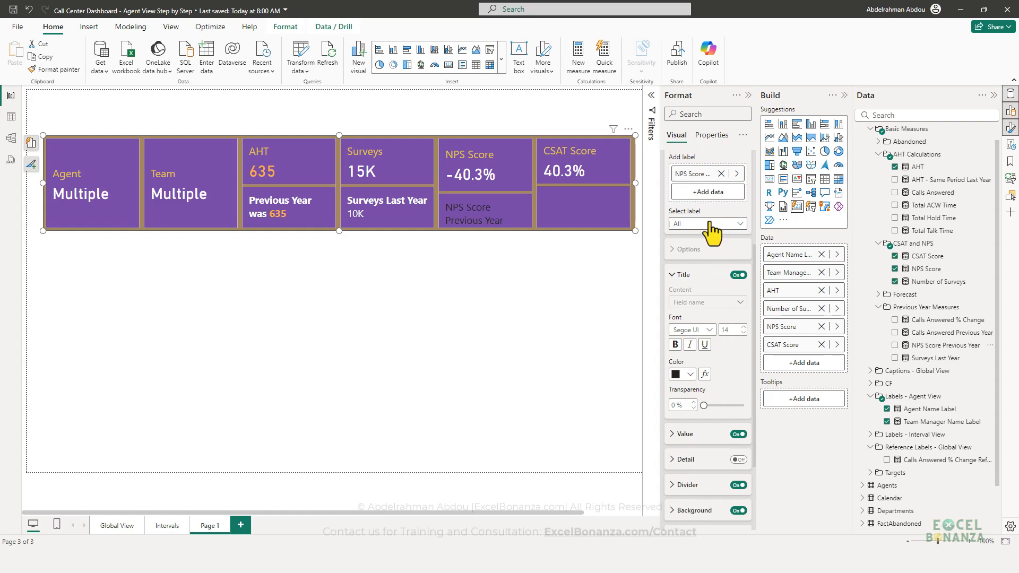
left_click(712, 227)
left_click(708, 251)
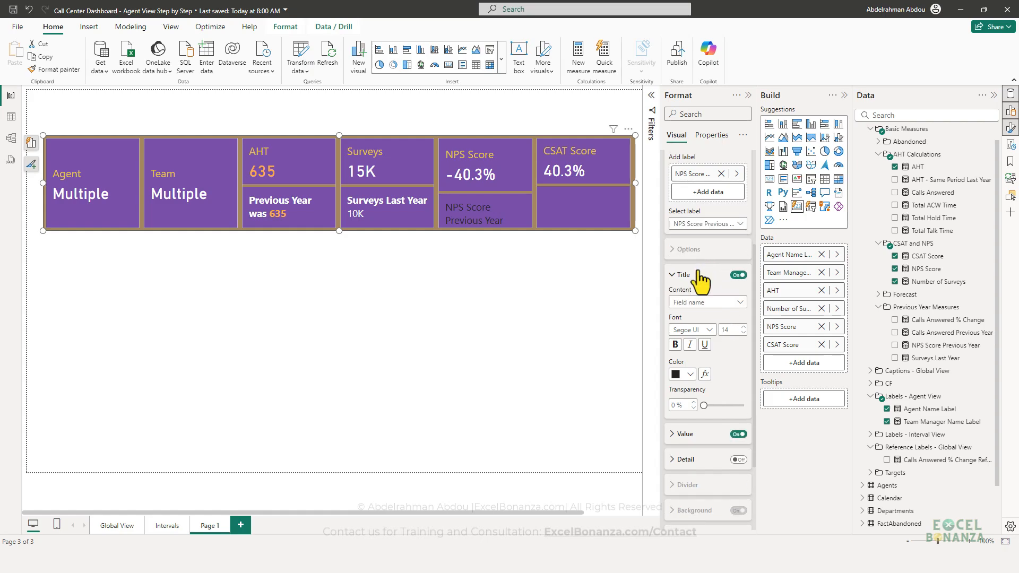
left_click(704, 313)
left_click(715, 324)
left_click(711, 332)
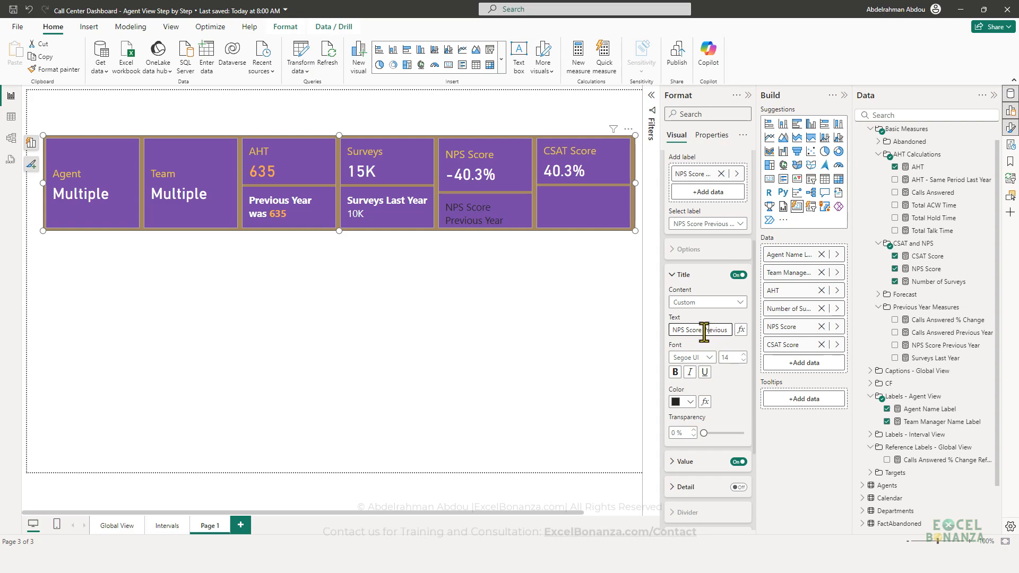
left_click_drag(704, 332, 676, 326)
key("BackSpace")
type("was")
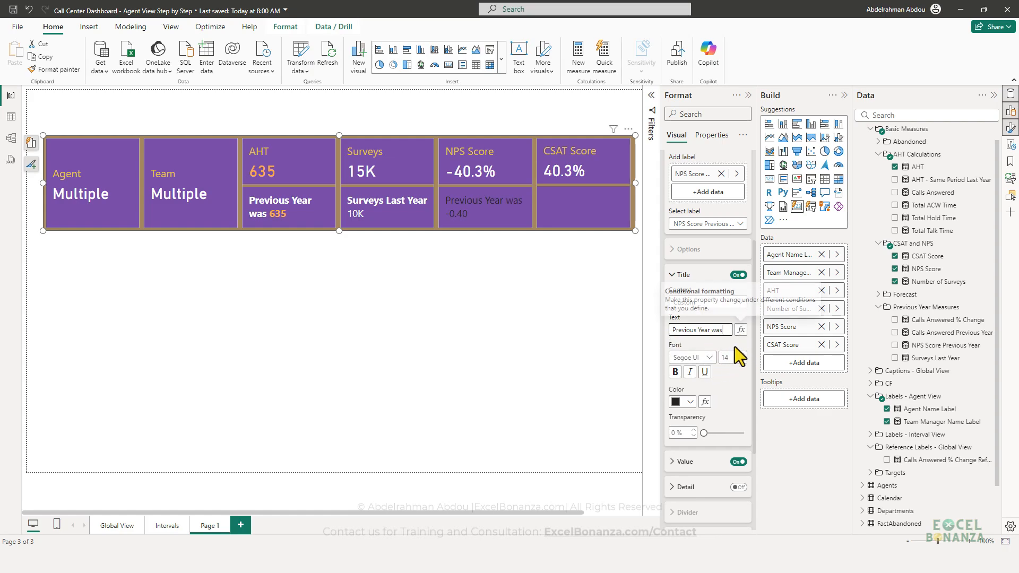
Step: Make the NPS Score Previous Year reference label's title white and bold
left_click(681, 402)
left_click(683, 234)
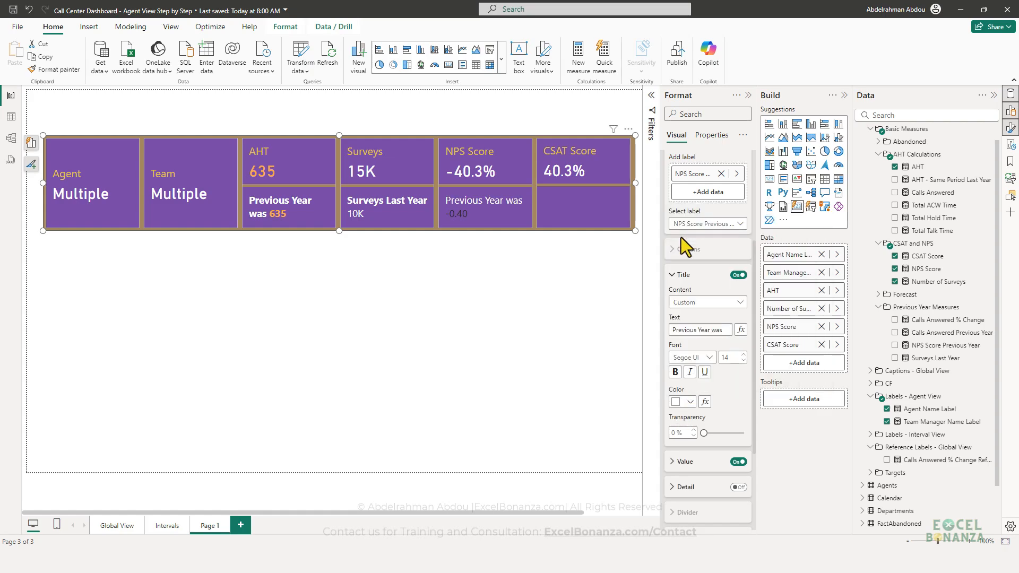
left_click(676, 372)
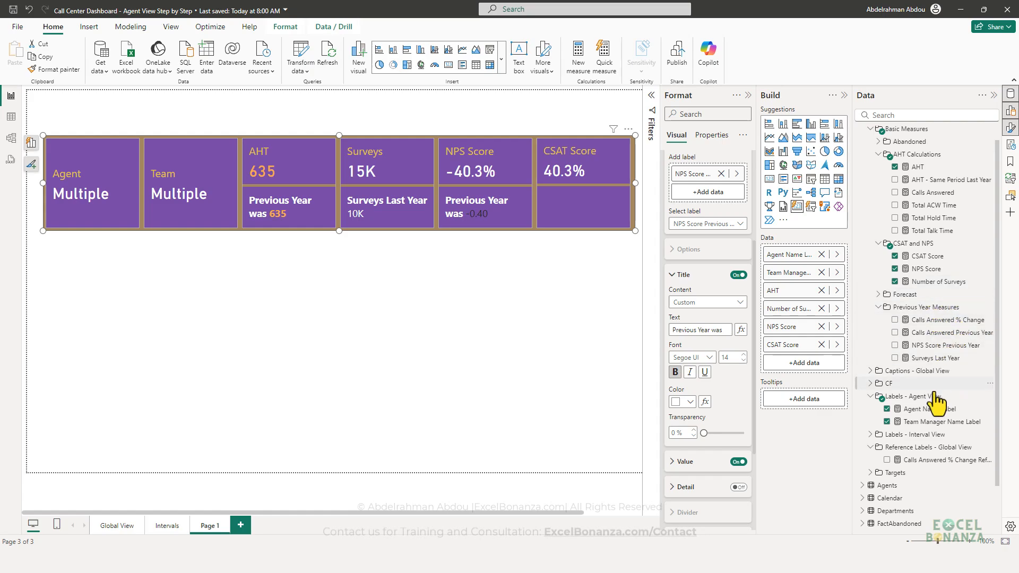
Step: Format the NPS Score Previous Year measure as a percentage with 1 decimal place
left_click(921, 347)
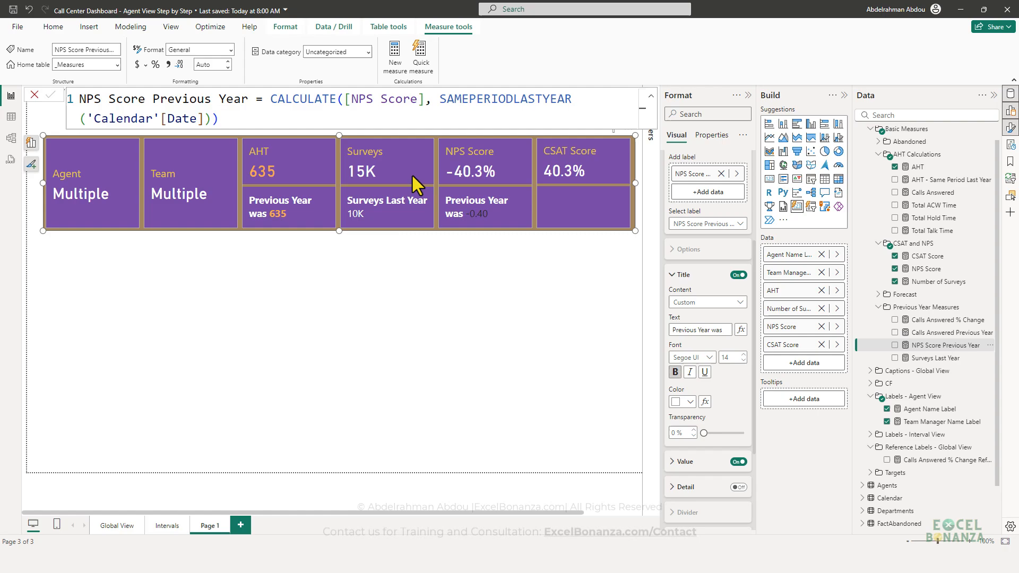
left_click(158, 65)
left_click(204, 64)
type("1")
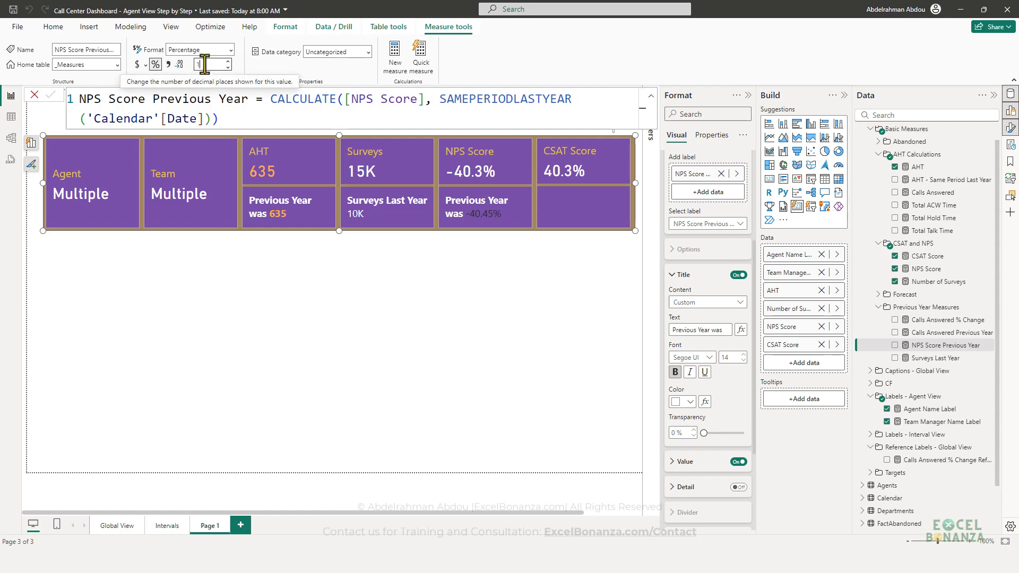
key("BackSpace")
type("2")
Step: Set the value colour of the NPS Score Previous Year reference label to white
scroll(689, 298, "down", 2)
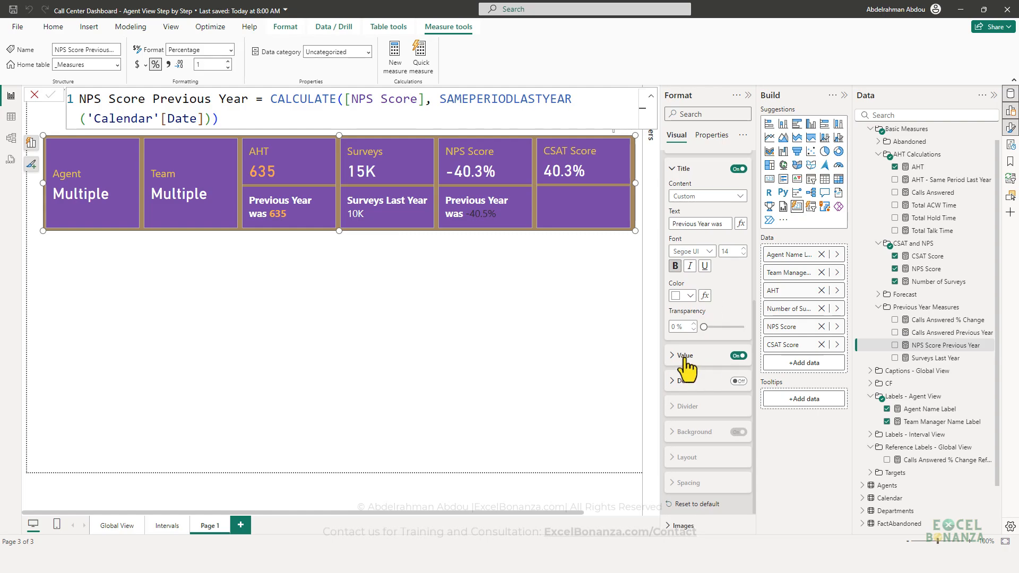
left_click(685, 355)
left_click(677, 428)
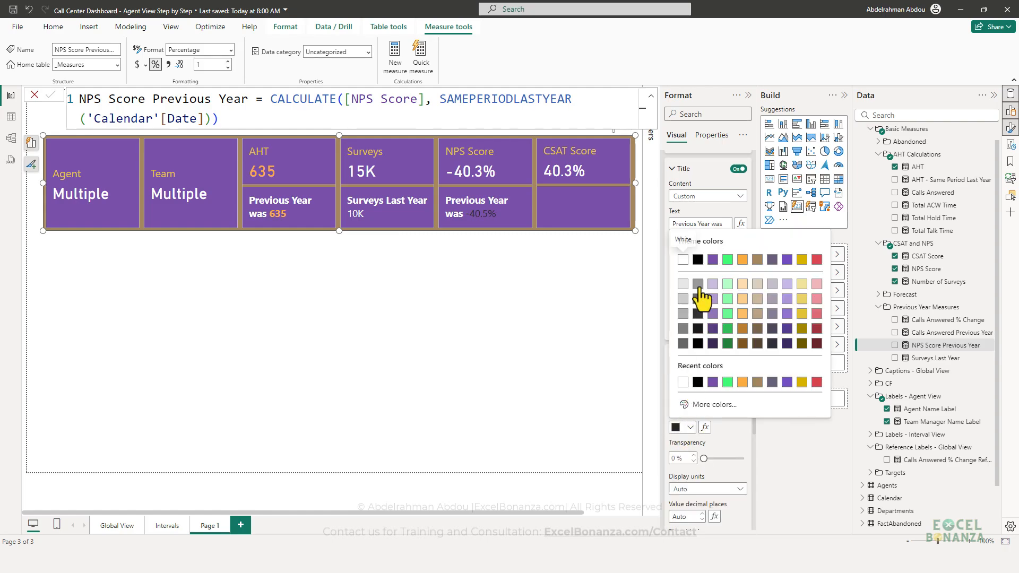
left_click(683, 259)
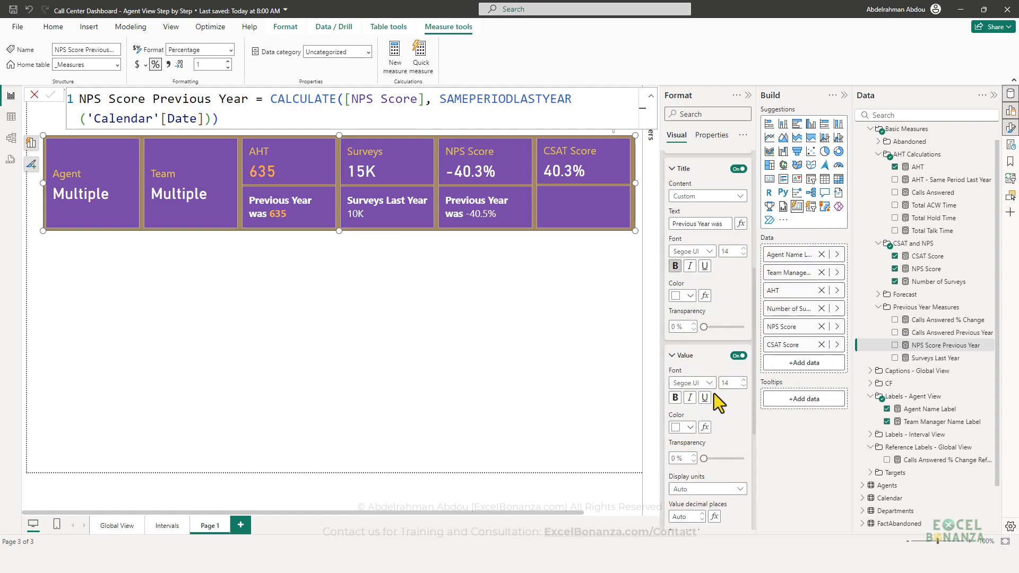
scroll(709, 401, "down", 1)
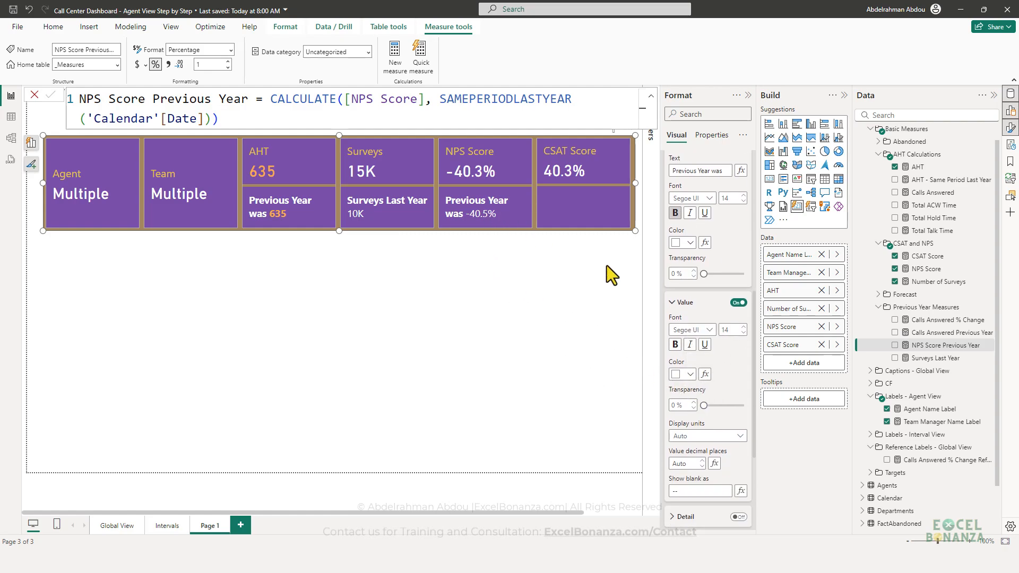
Step: Check the Agent View reference screenshot and shrink the multi-card visual slightly, keeping it near the top of the page
key("alt+Tab")
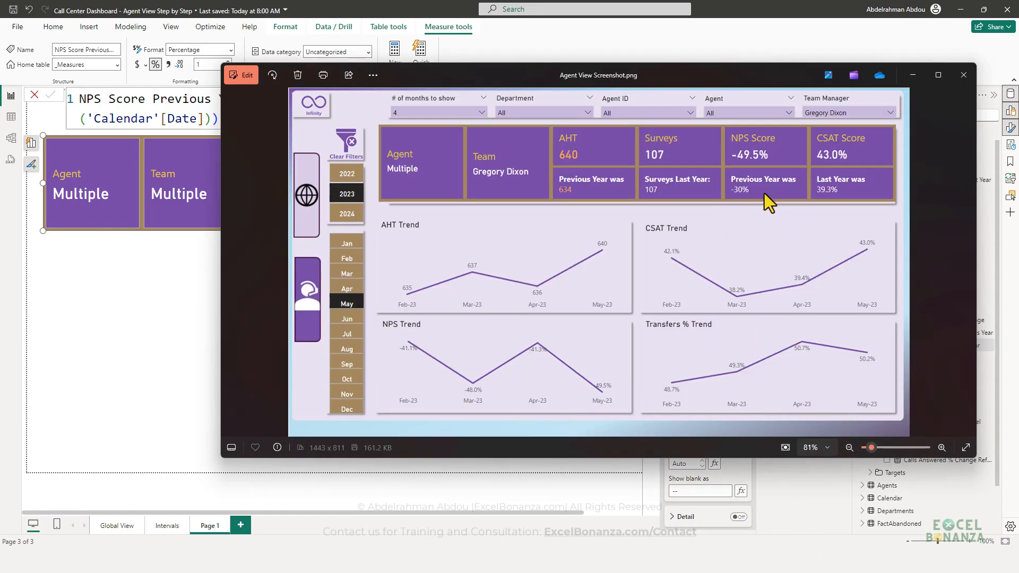
left_click(86, 362)
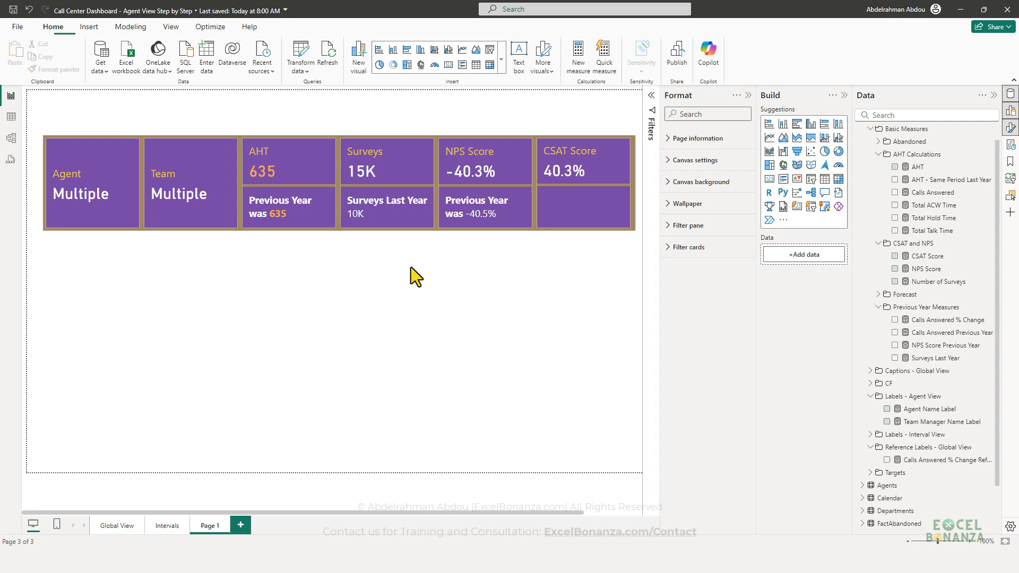
left_click(481, 211)
left_click_drag(633, 182, 597, 184)
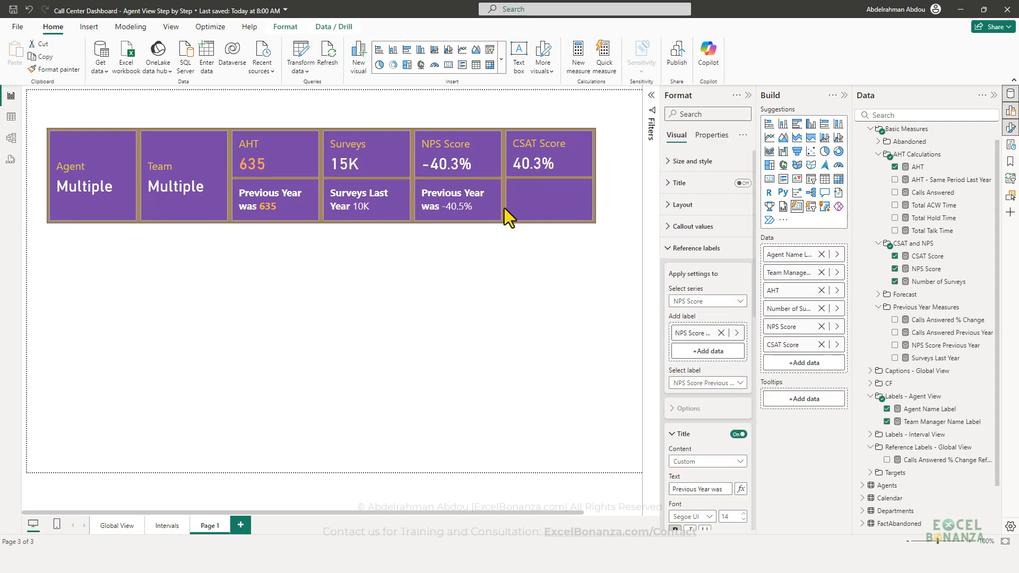
mouse_move(595, 223)
left_mouse_down()
mouse_move(571, 215)
mouse_move(592, 220)
left_mouse_up()
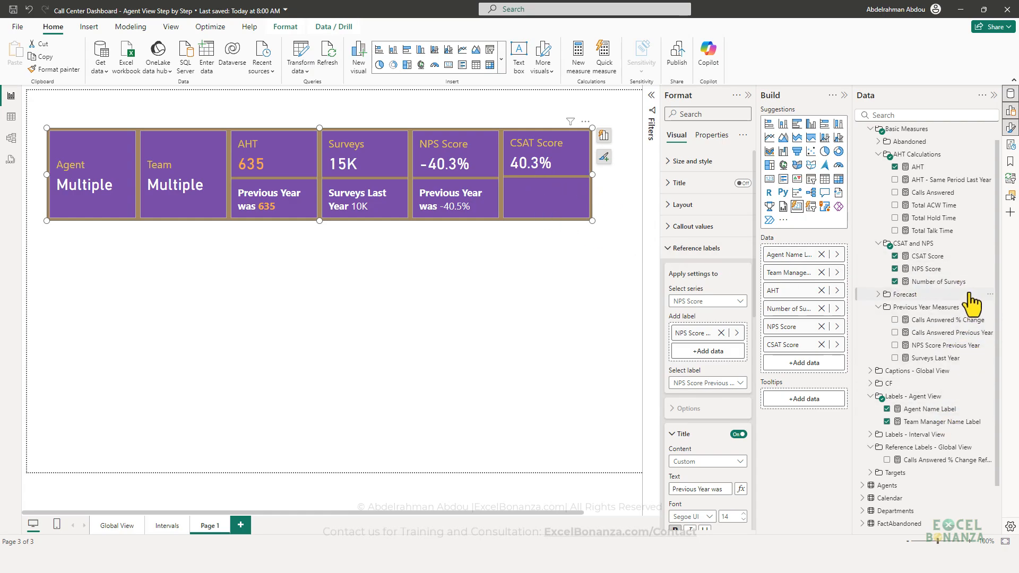
Step: Copy the NPS Score Previous Year formula into a new measure in the Previous Year Measures folder
left_click(952, 346)
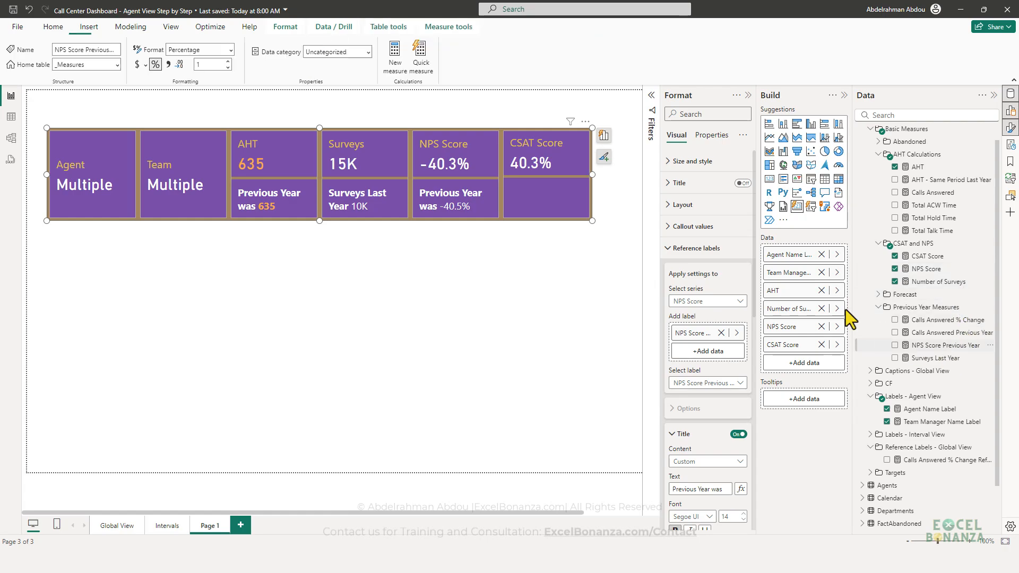
left_click_drag(241, 119, 80, 100)
key("ctrl+c")
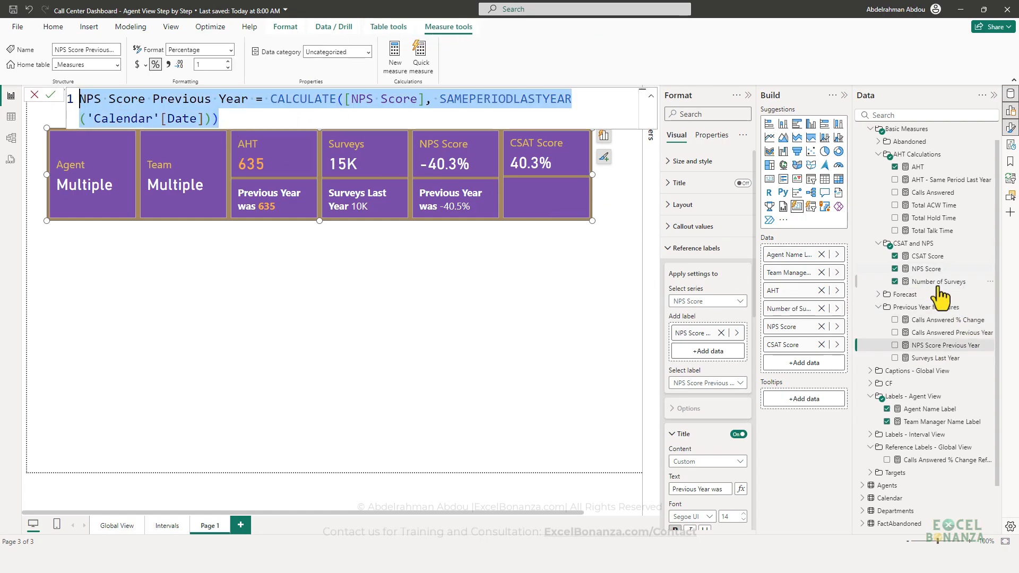
right_click(987, 309)
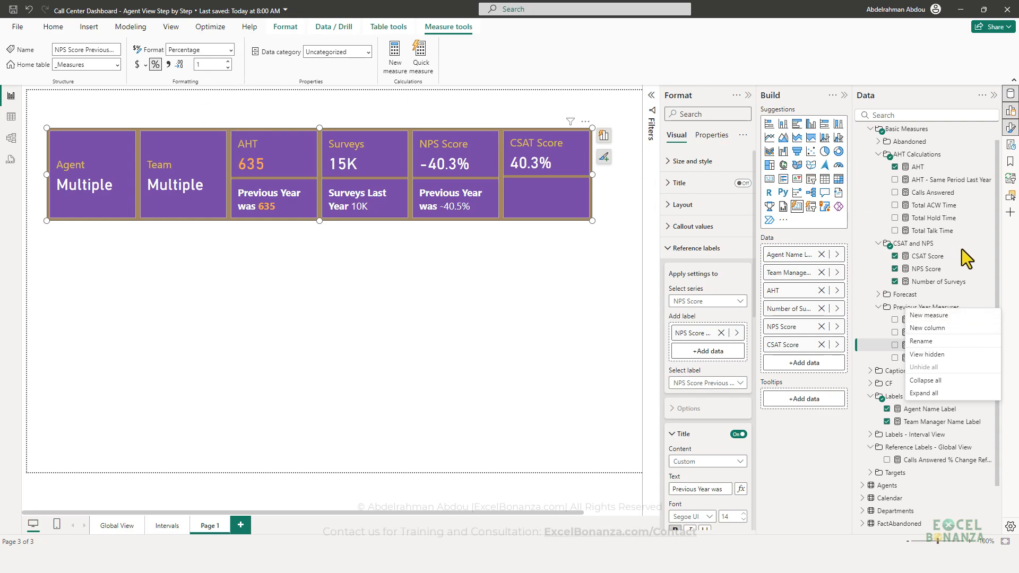
left_click(929, 315)
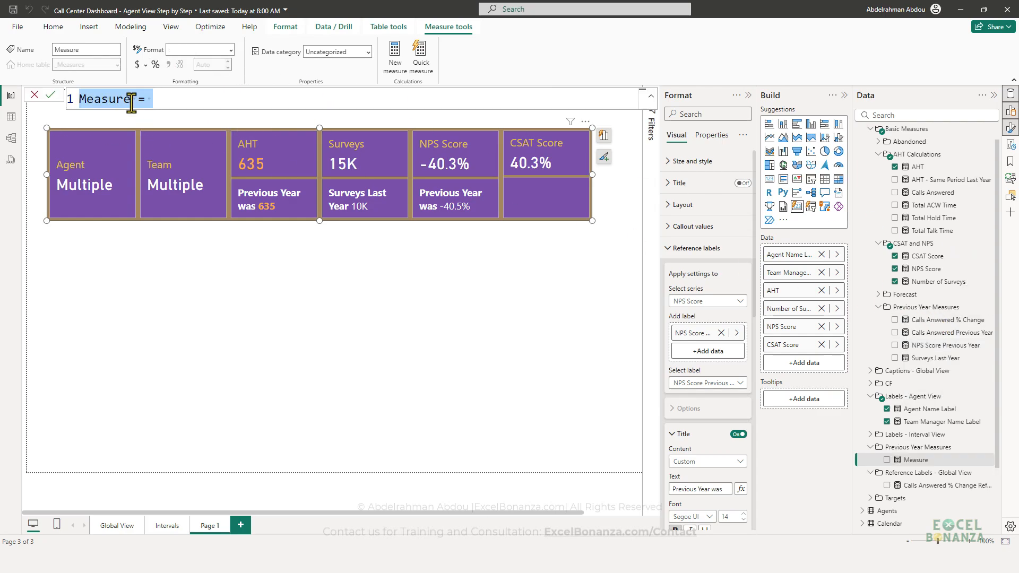
key("ctrl+v")
Step: Edit the pasted formula to read CSAT Score Previous Year = CALCULATE([CSAT Score], SAMEPERIODLASTYEAR('Calendar'[Date]))
left_click(92, 99)
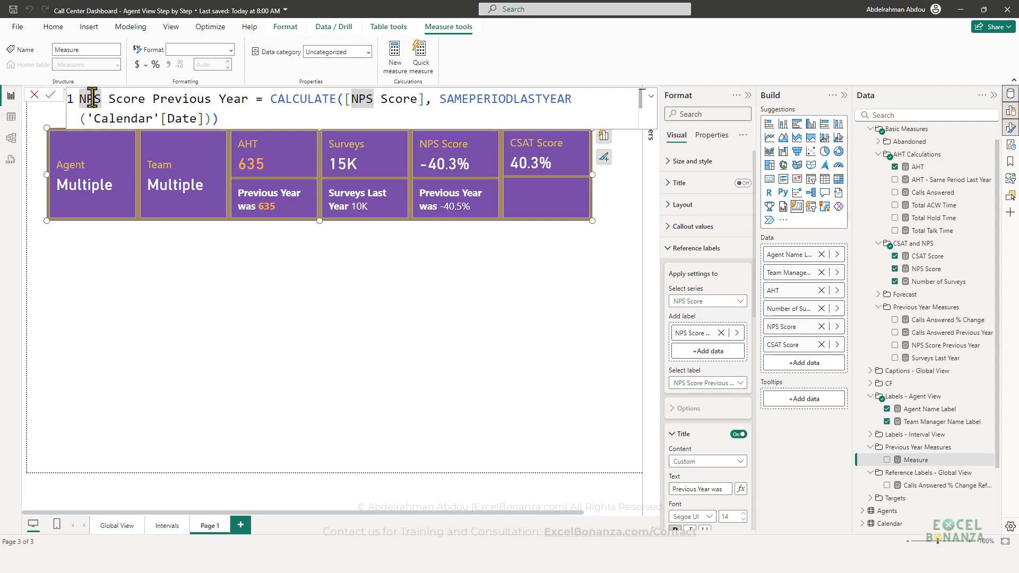
type("C")
triple_click(101, 100)
double_click(101, 100)
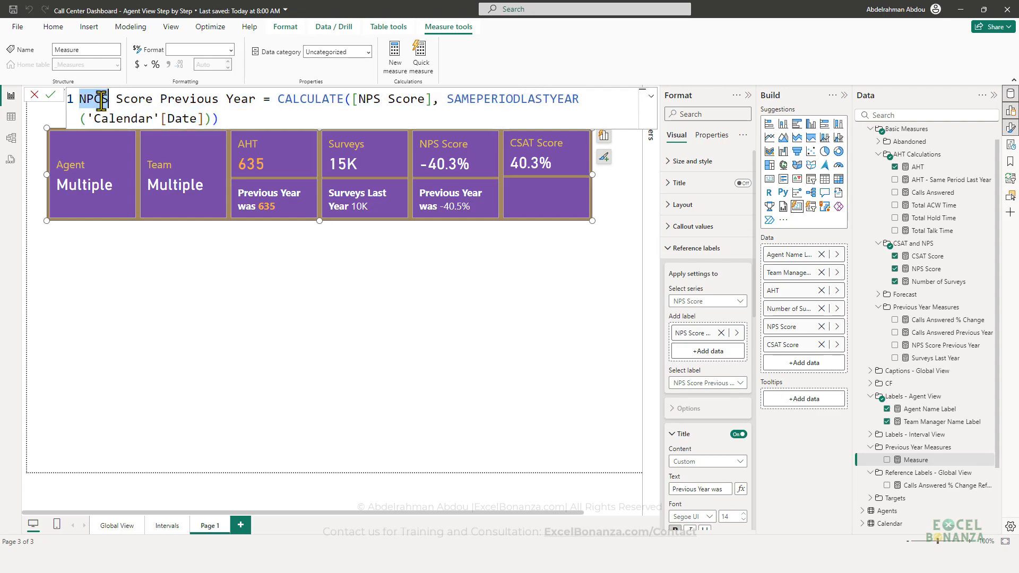
type("CSAT")
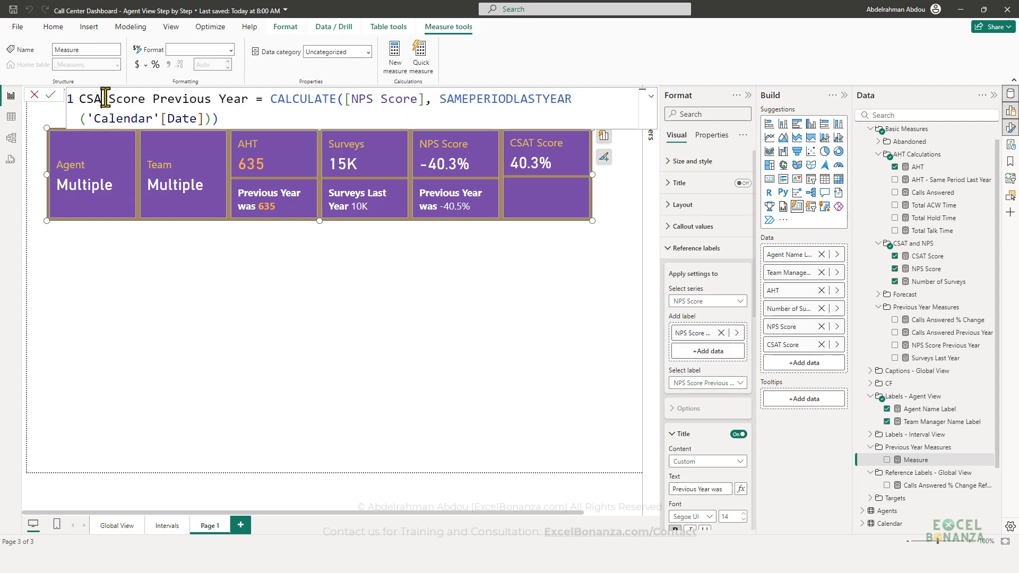
double_click(372, 99)
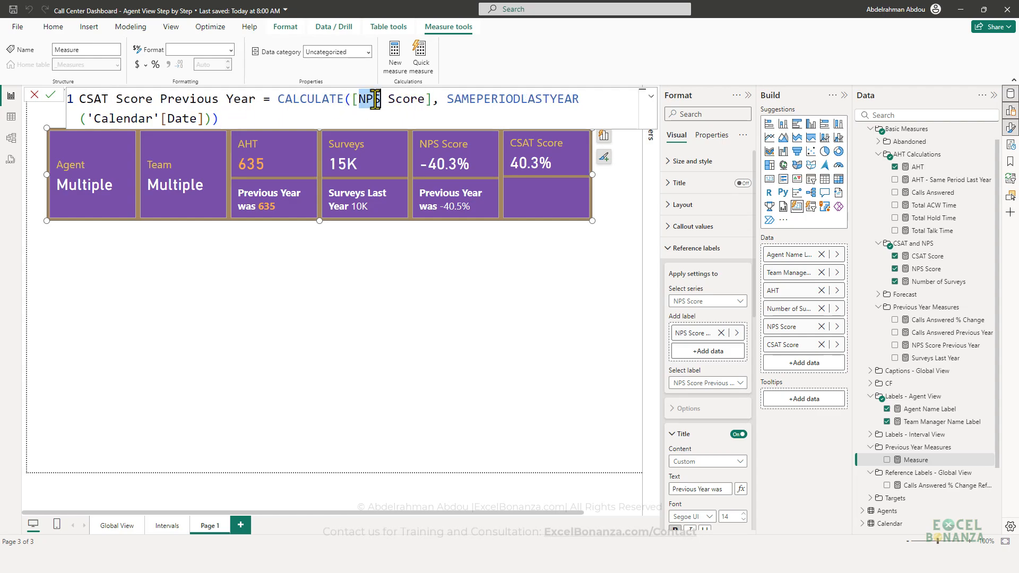
type("CSAT")
left_click(383, 117)
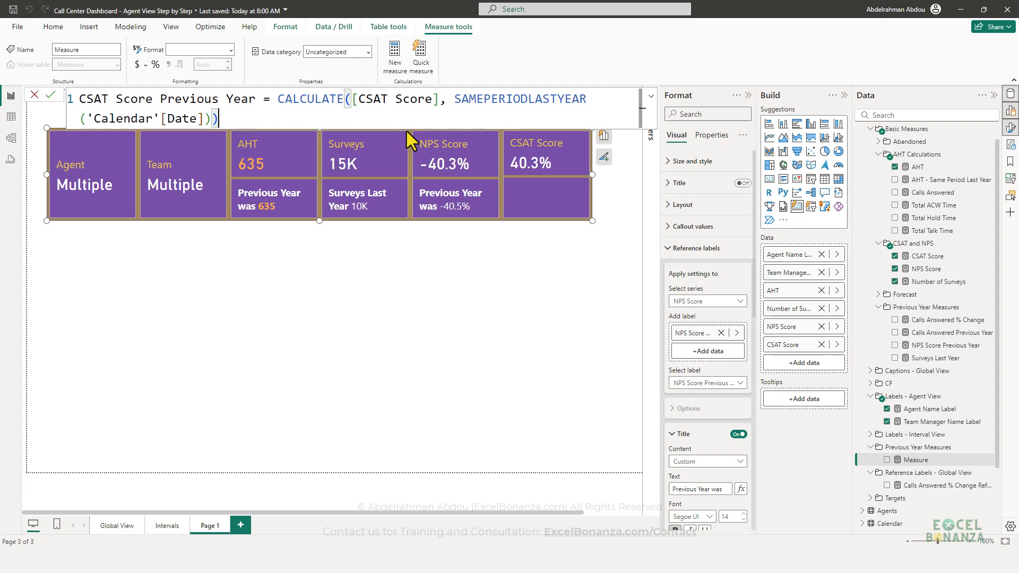
Step: Commit the CSAT Score Previous Year measure and move it into the Previous Year Measures folder under Basic Measures
key("Return")
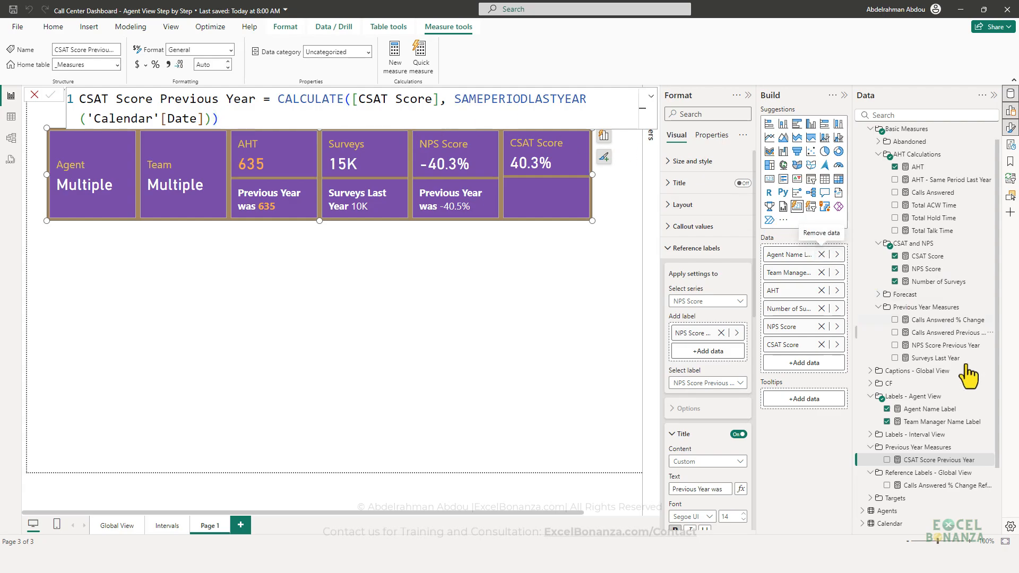
left_click(11, 139)
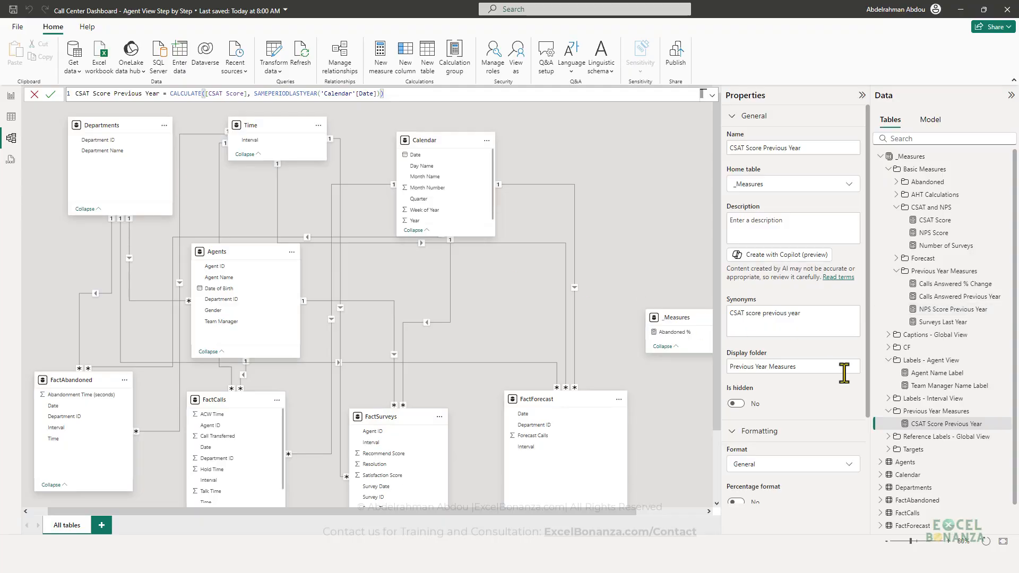
left_click_drag(944, 425, 955, 285)
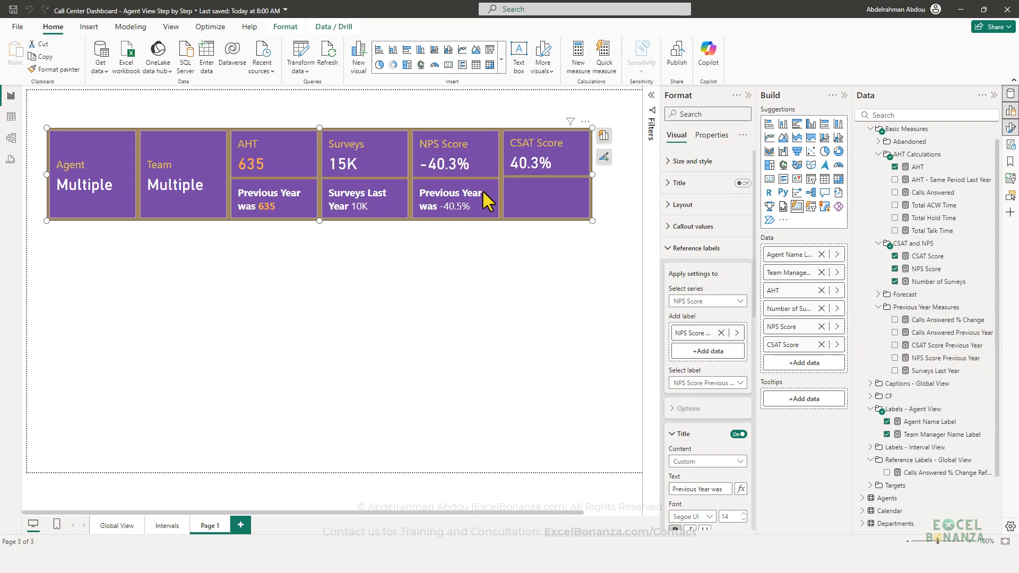
Step: Add the CSAT Score Previous Year measure as a reference label for the CSAT Score series
scroll(711, 313, "down", 2)
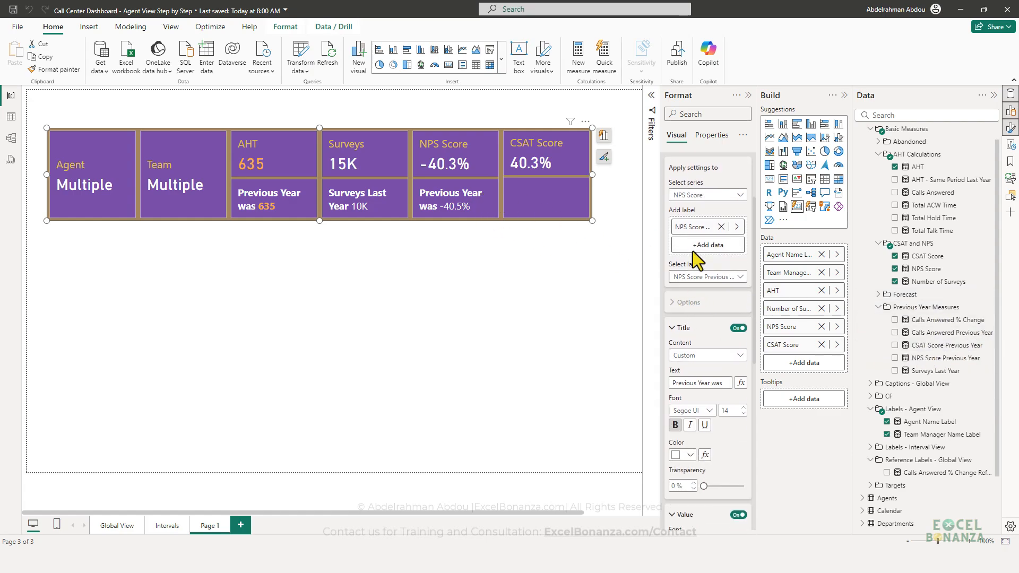
left_click(711, 195)
left_click(720, 271)
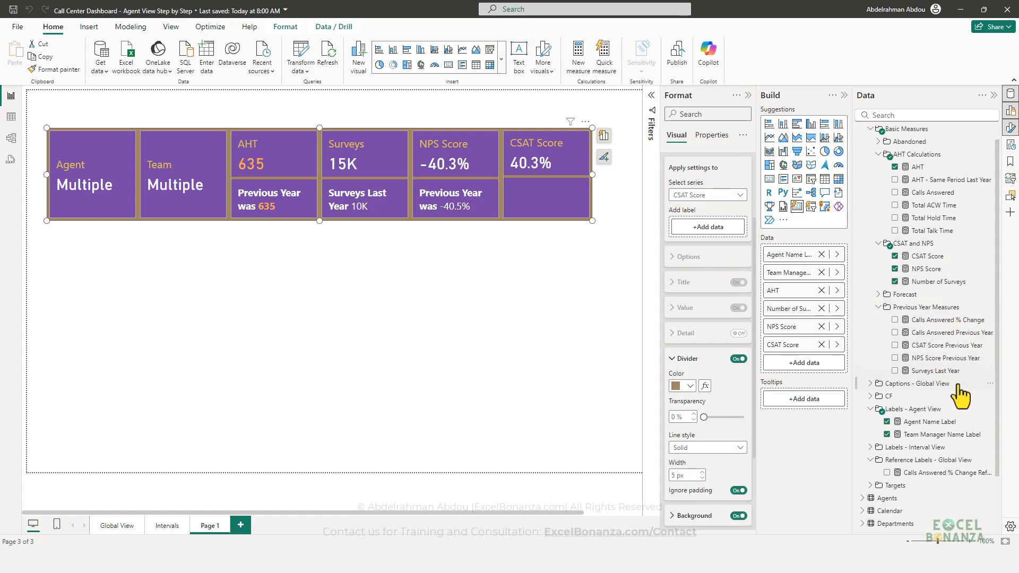
left_click(954, 348)
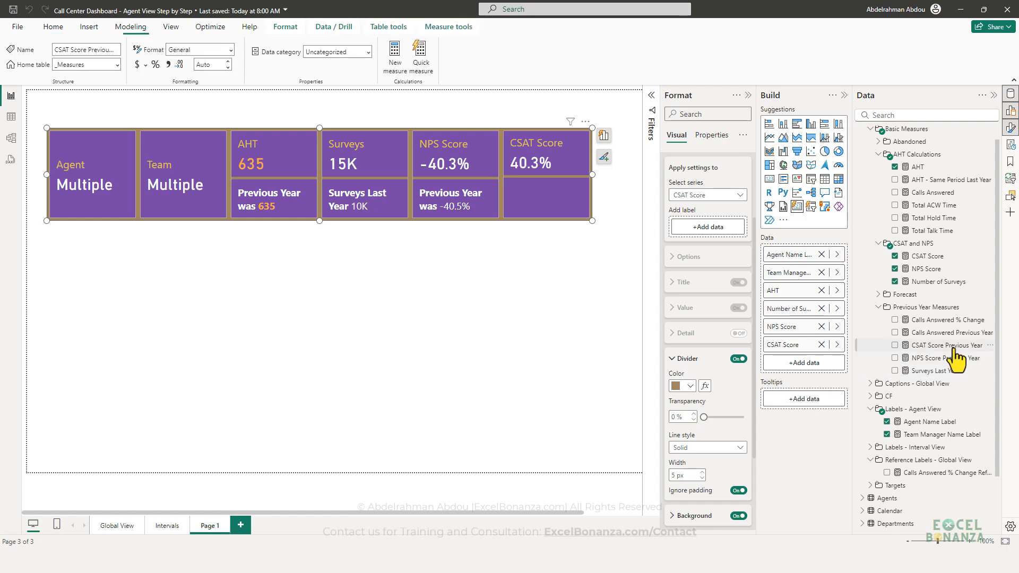
left_click_drag(953, 348, 701, 232)
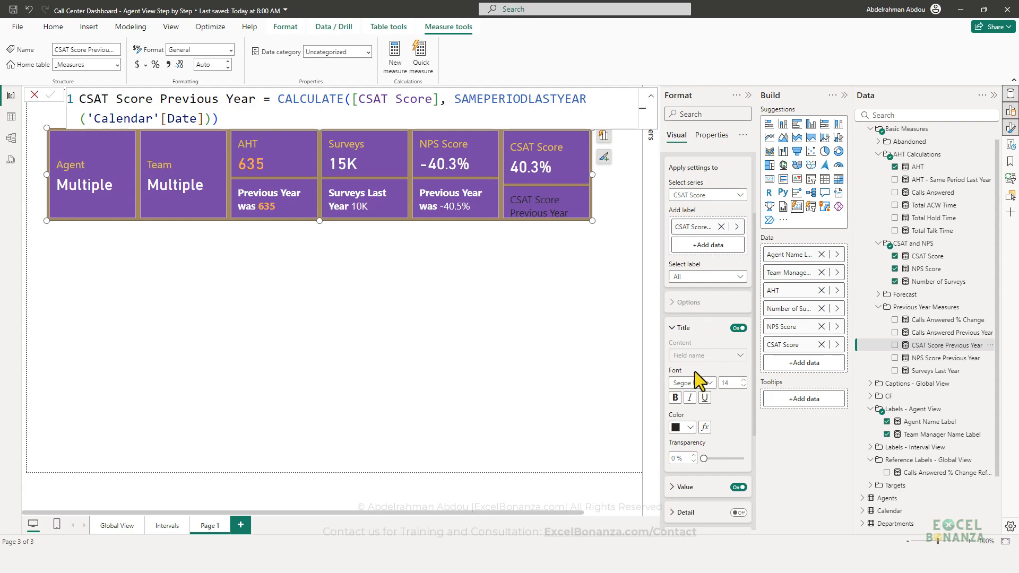
Step: Format the title of the CSAT Score Previous Year reference label in white and bold
left_click(708, 277)
left_click(707, 302)
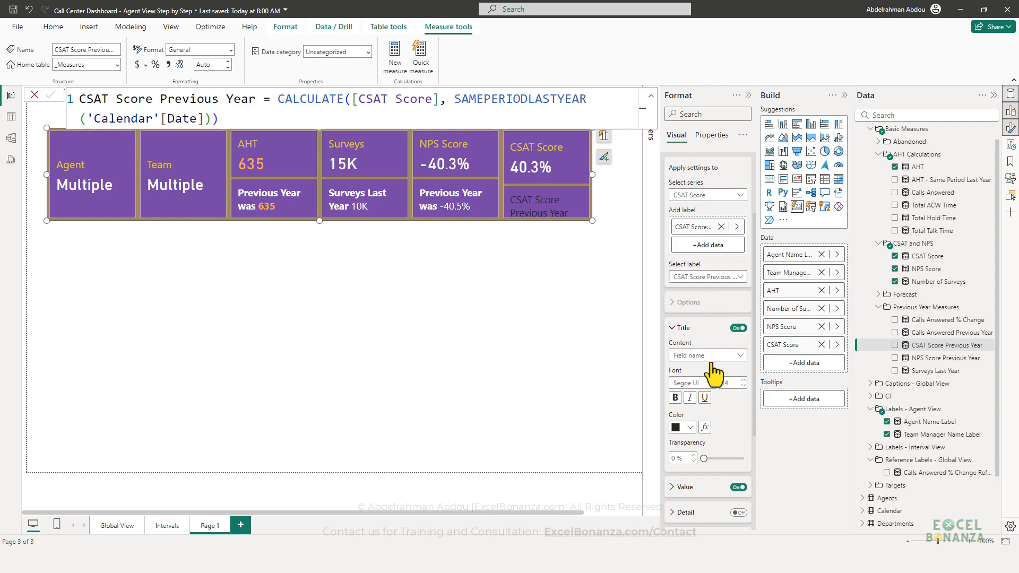
left_click(676, 428)
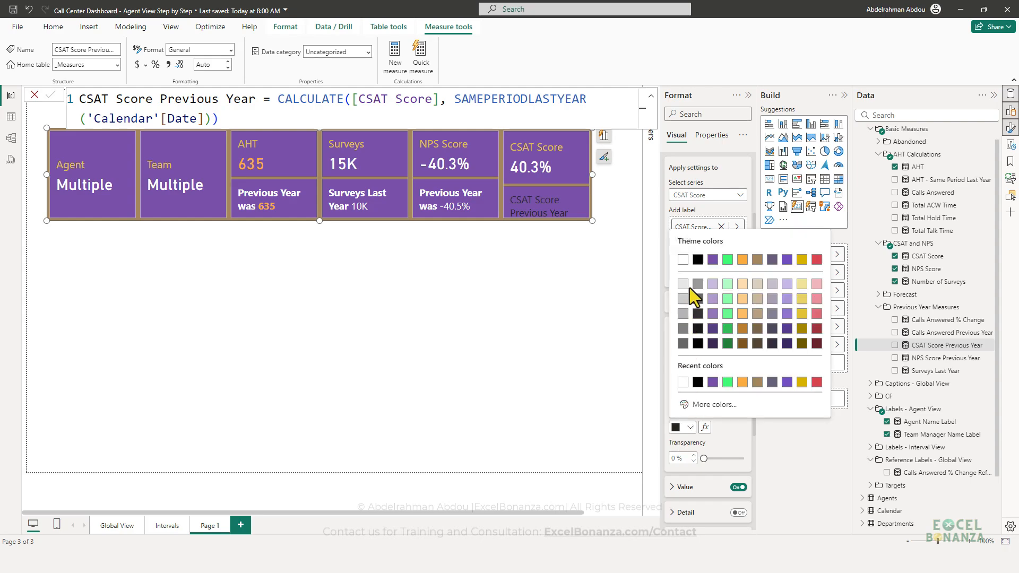
left_click(686, 284)
left_click(675, 398)
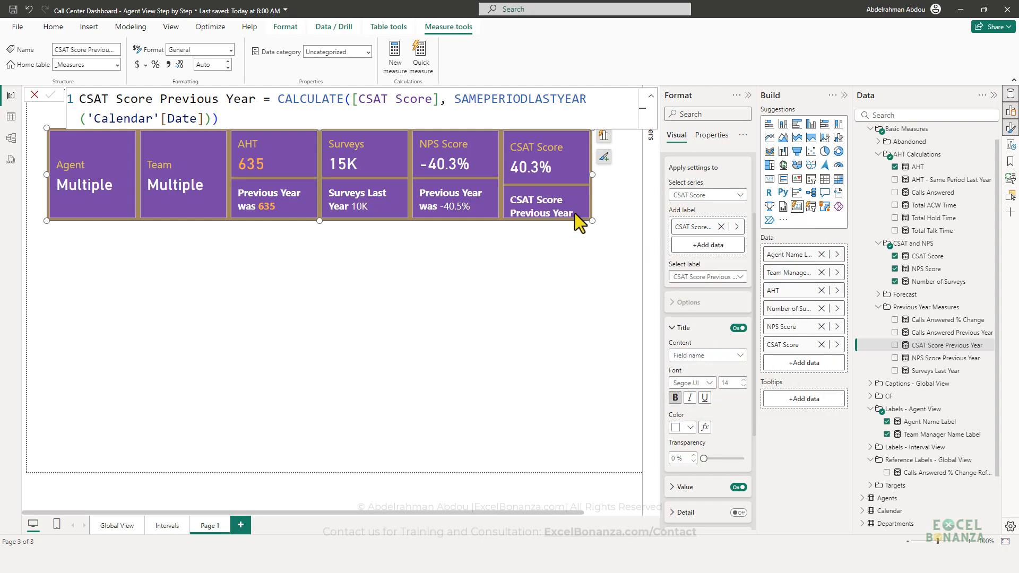
Step: Enlarge the card visual and format the CSAT Score Previous Year measure as a percentage with 1 decimal place
left_click_drag(584, 220, 626, 247)
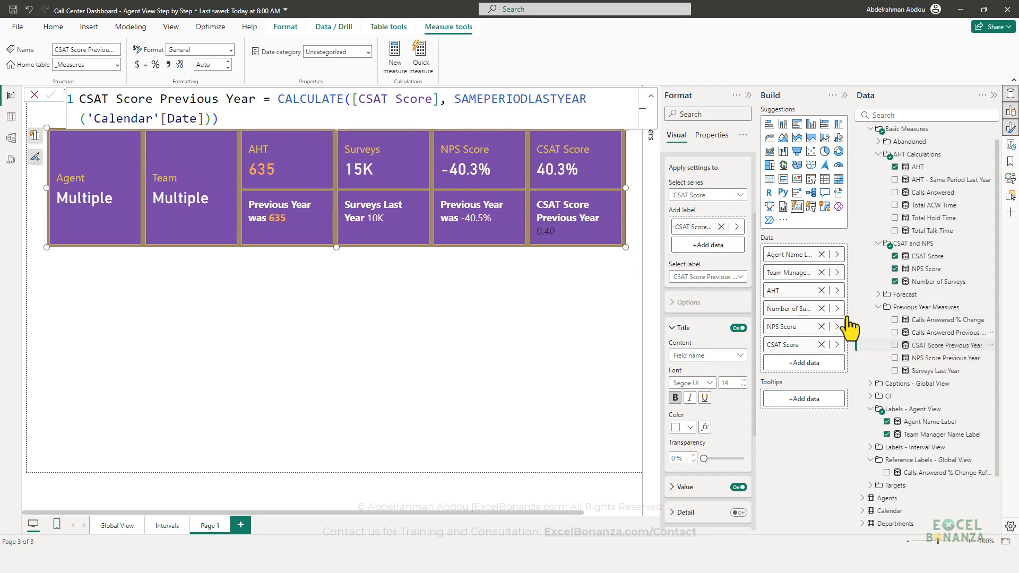
left_click(155, 64)
left_click(204, 64)
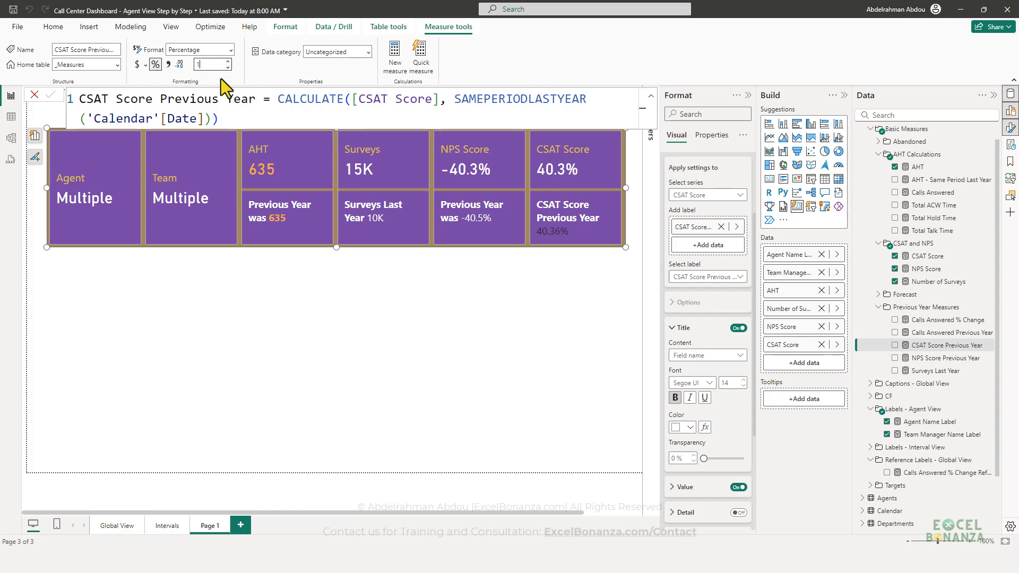
key("Return")
Step: Set the value color of the CSAT Score Previous Year reference label to white
scroll(706, 351, "down", 5)
left_click(690, 336)
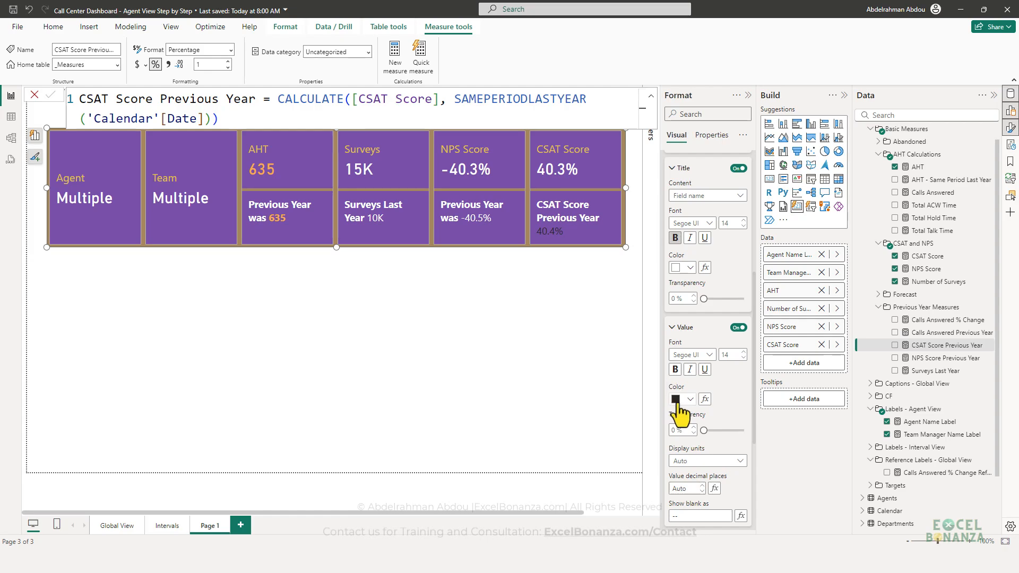
left_click(676, 399)
left_click(683, 240)
Step: Give the CSAT Score Previous Year reference label a custom title reading "Previous Year was"
scroll(711, 301, "up", 2)
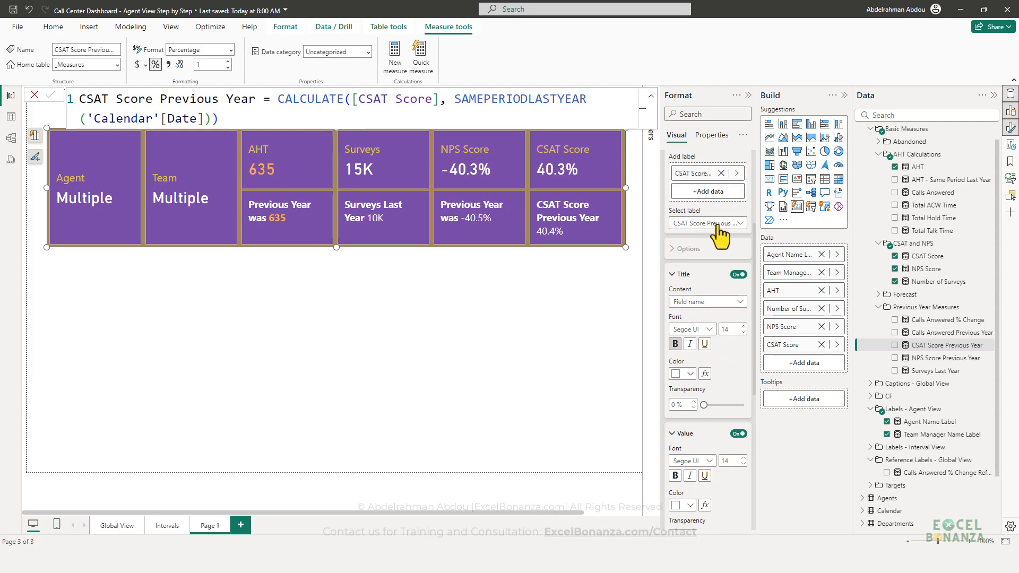
left_click(709, 304)
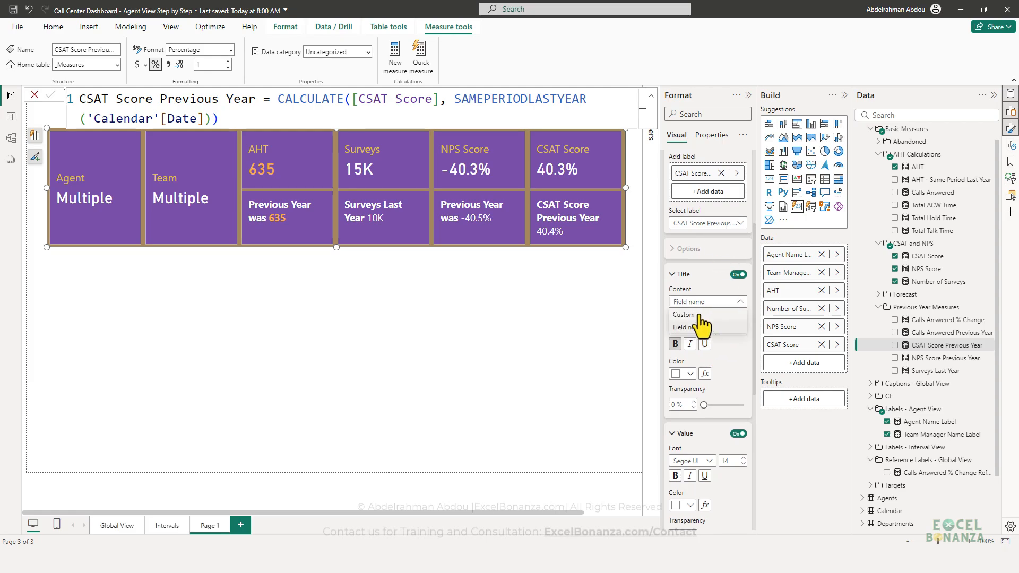
left_click(700, 315)
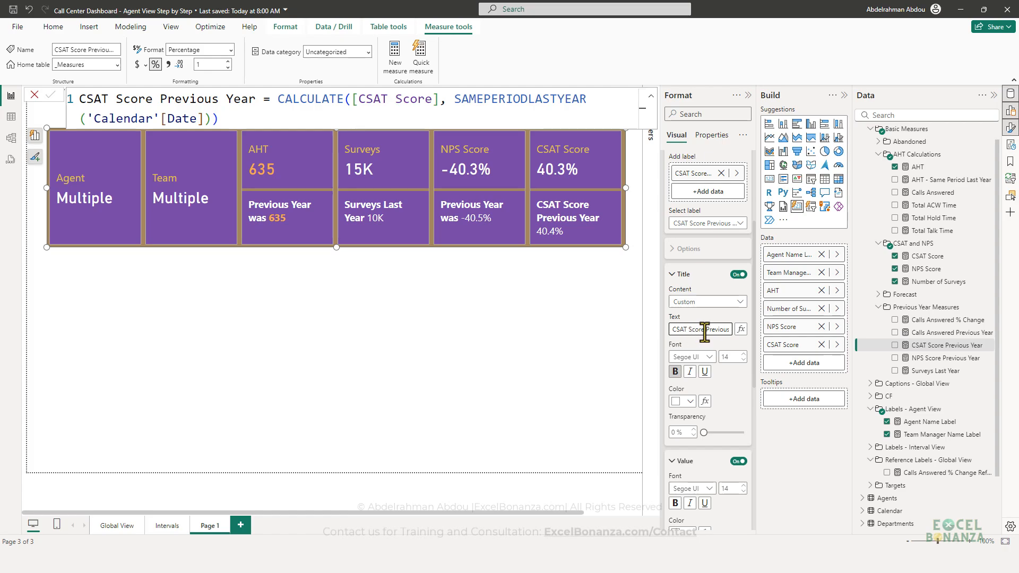
key("BackSpace")
type("was")
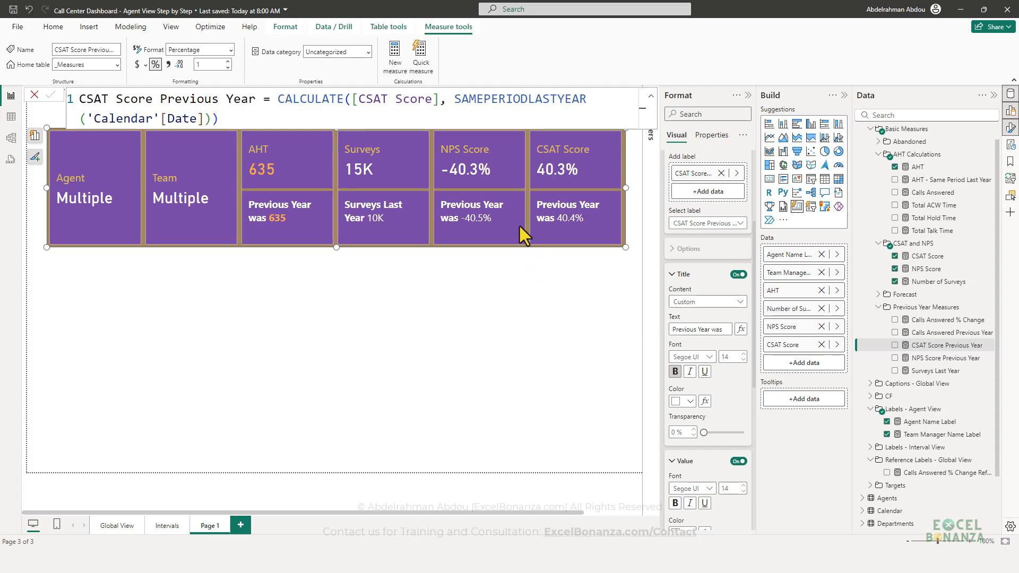
Step: Shrink the card visual slightly, mainly in height, so the cards fit their contents more tightly
left_click(504, 275)
left_click(594, 234)
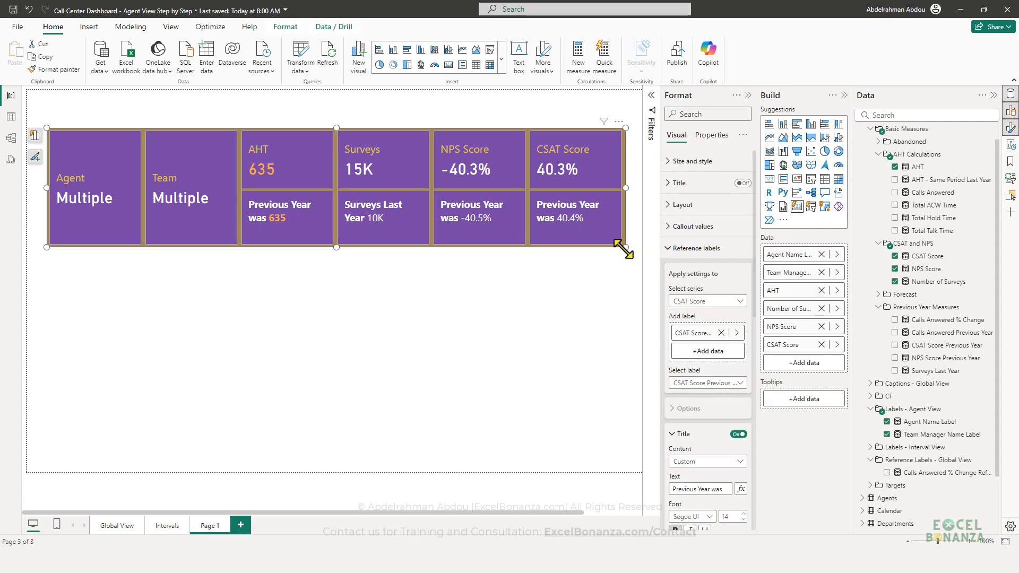
left_click_drag(625, 247, 622, 234)
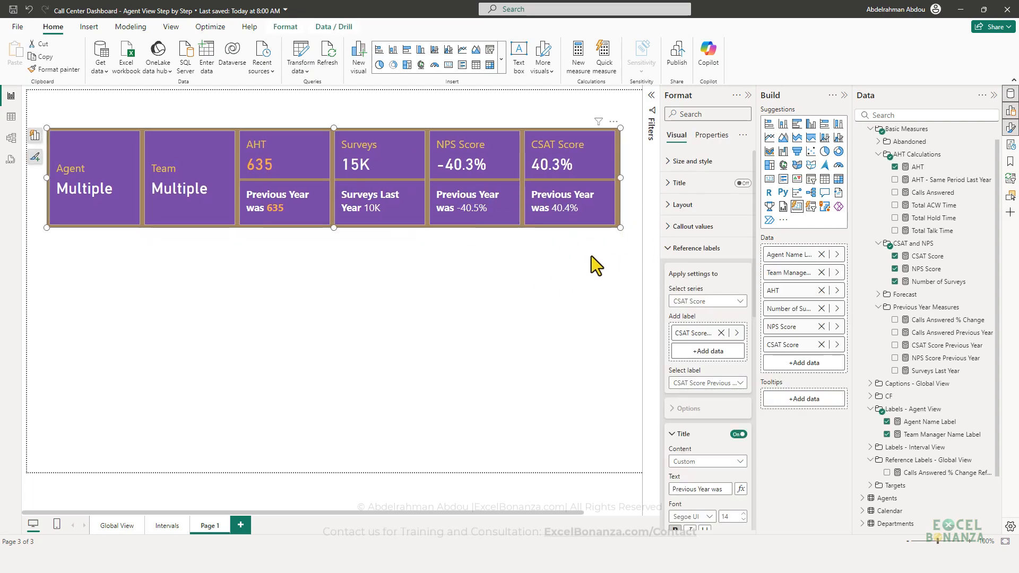
Step: Check the Global View page and return to Page 1
left_click(109, 526)
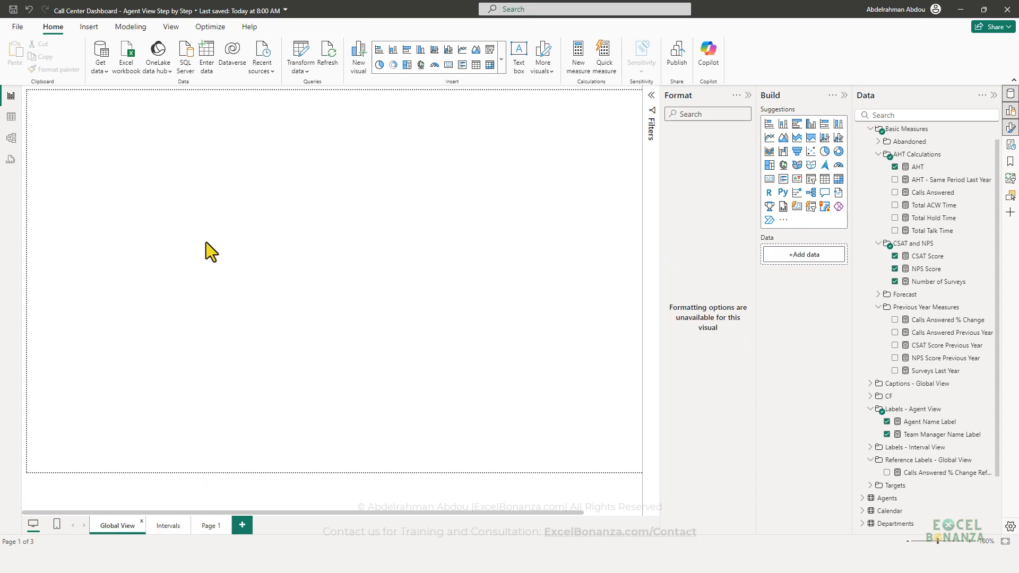
left_click(211, 531)
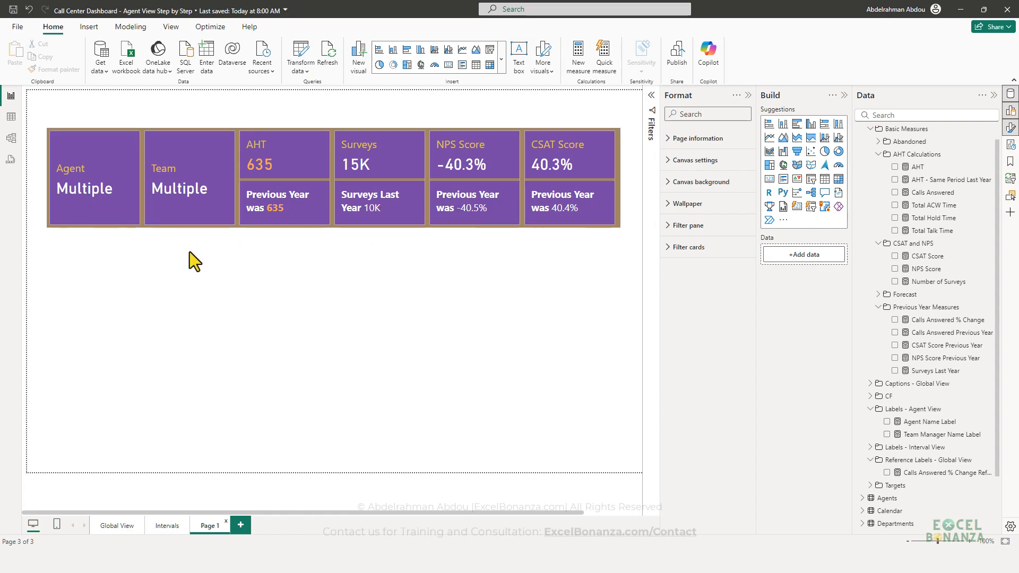
Step: Set the callout value font size to 20 for all series of the card visual
left_click(420, 199)
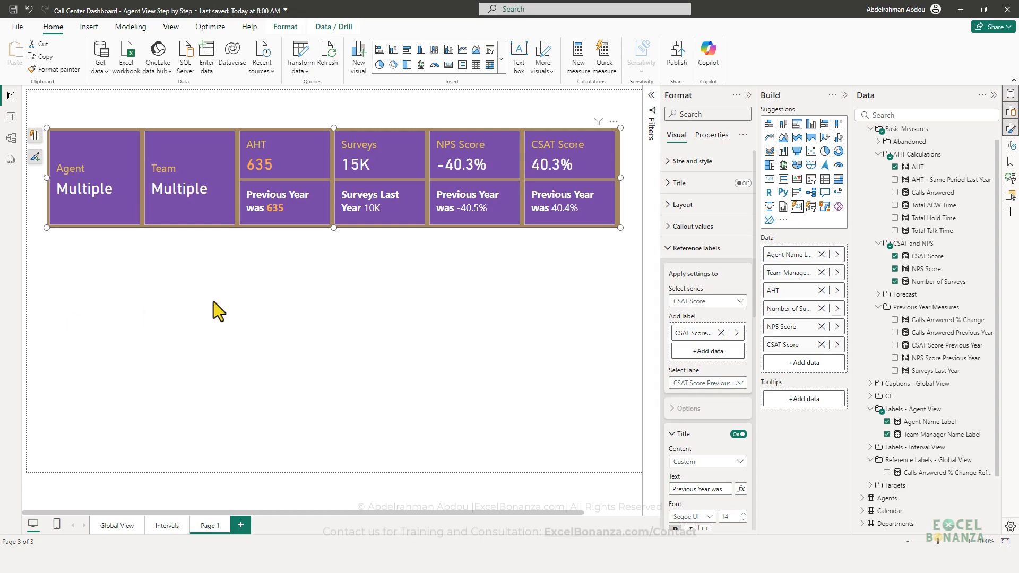
left_click(701, 229)
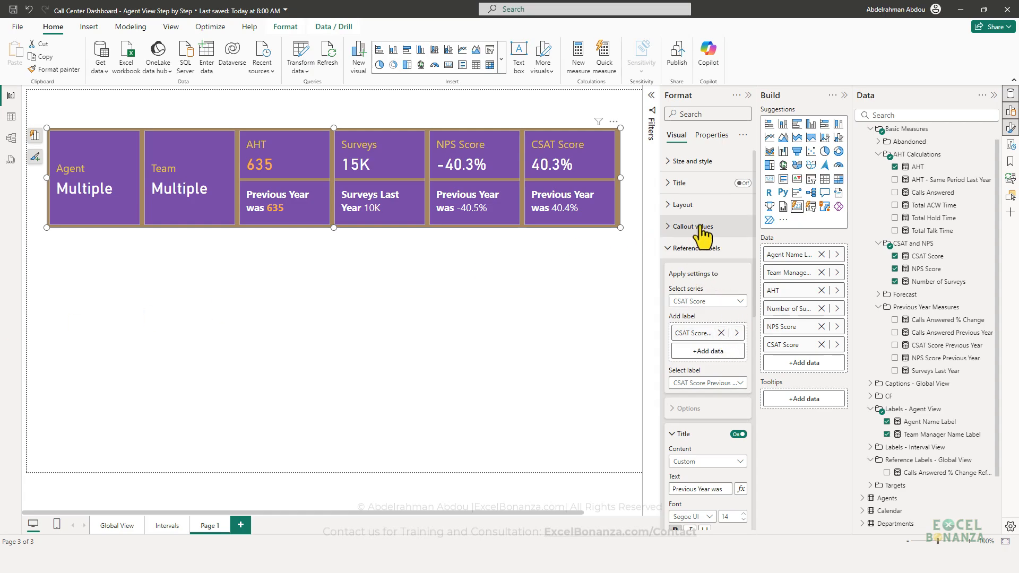
left_click(721, 280)
left_click(703, 295)
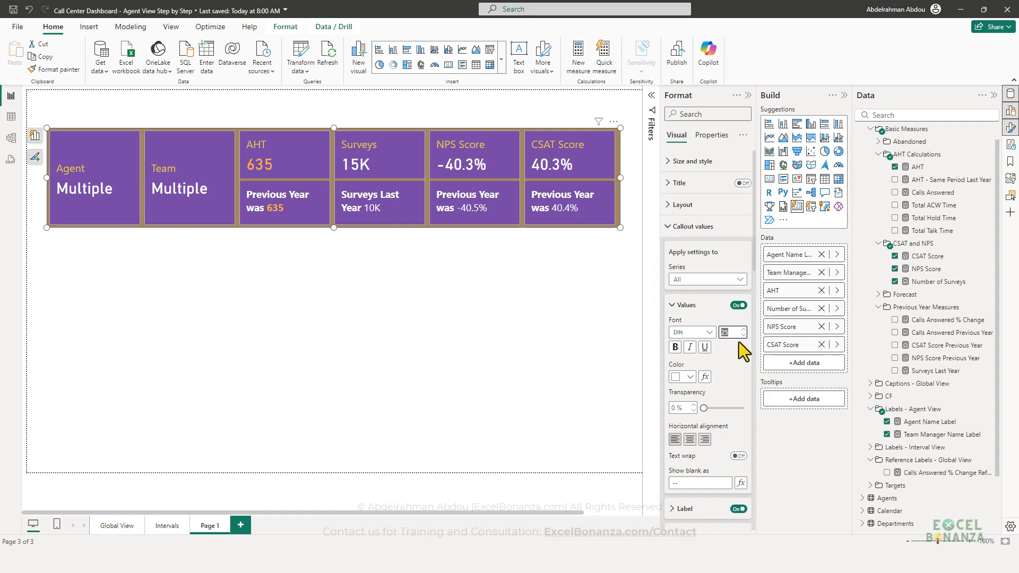
key("Return")
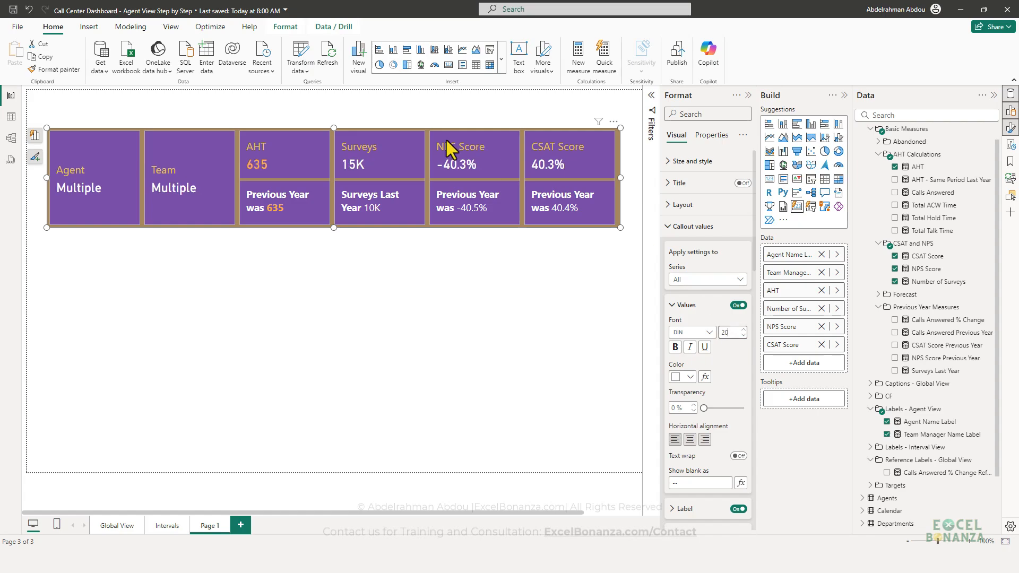
Step: Review the font, position and spacing settings of the callout labels
scroll(704, 359, "down", 4)
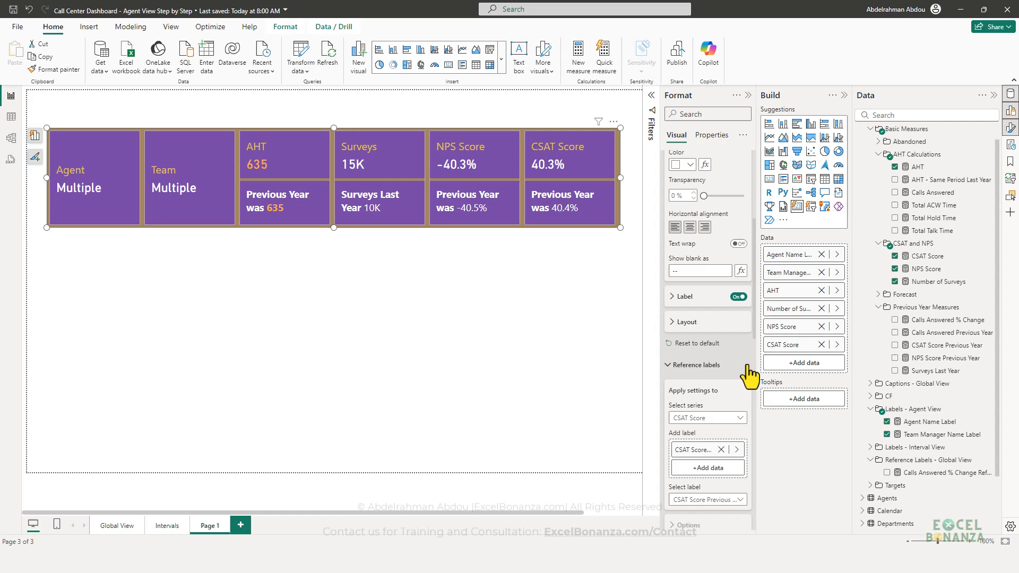
left_click(685, 297)
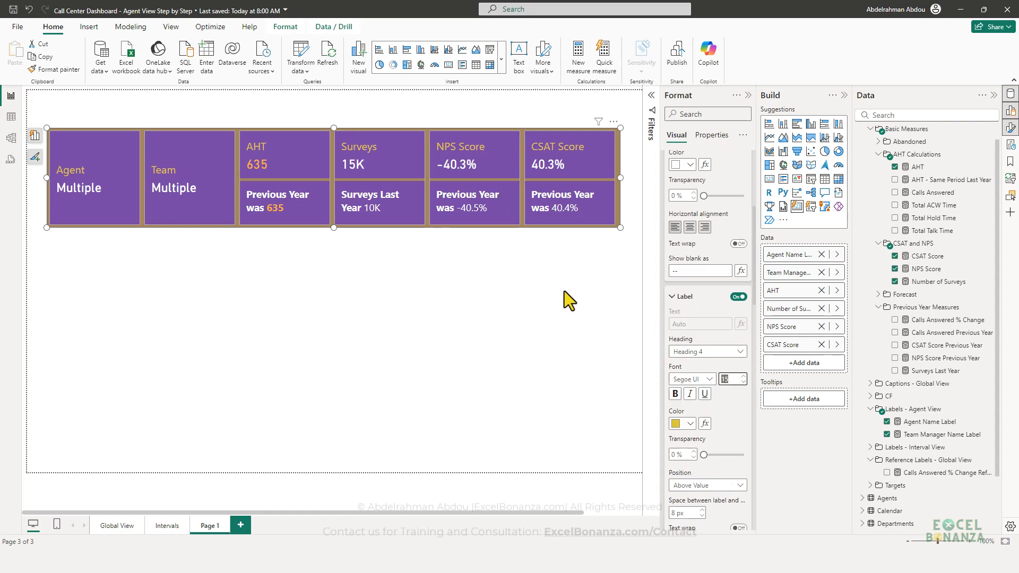
scroll(721, 343, "down", 6)
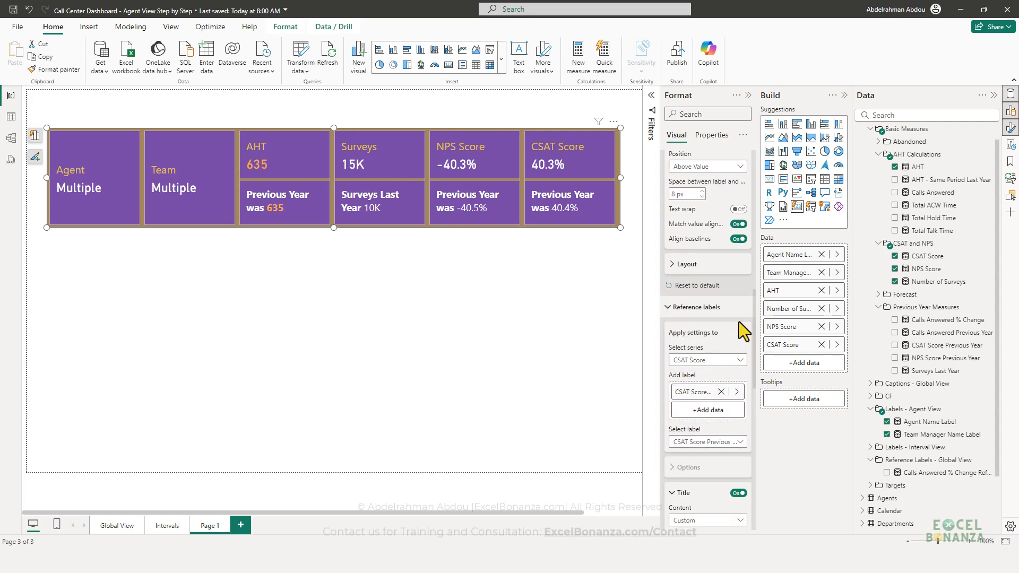
scroll(739, 321, "down", 1)
Step: Set the reference label value font size to 12 for all series of the card visual
left_click(696, 257)
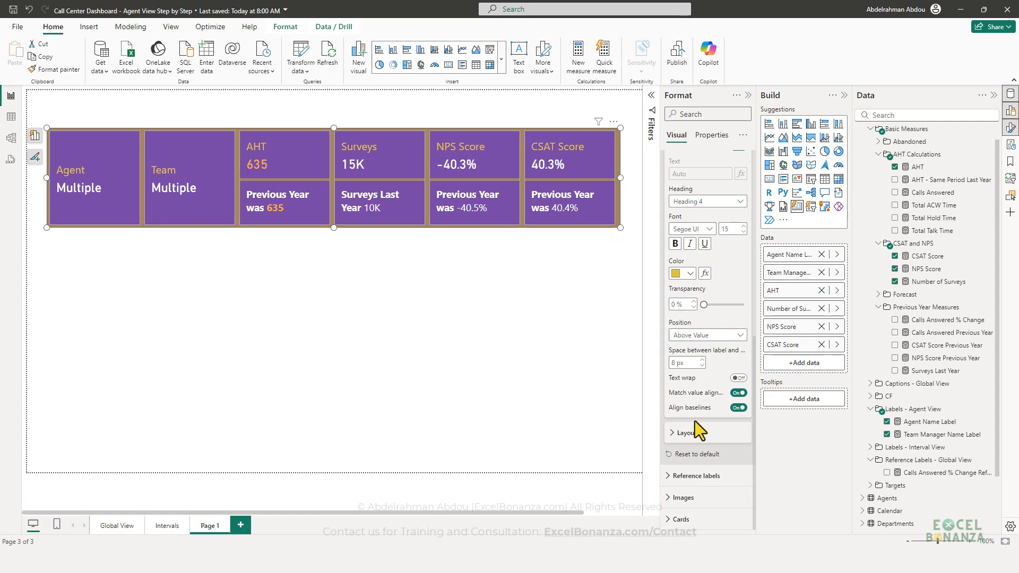
left_click(695, 476)
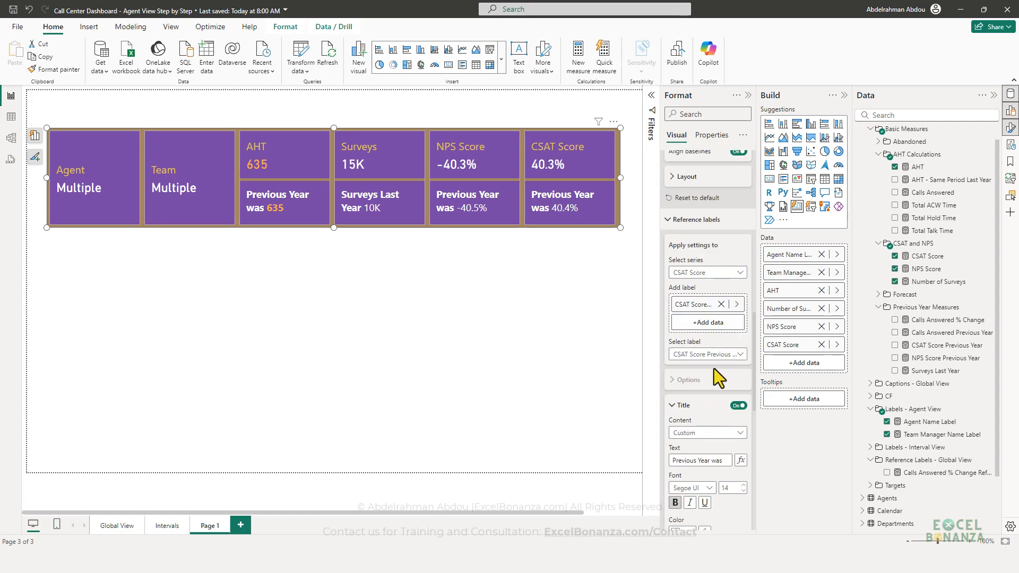
left_click(711, 275)
left_click(700, 279)
left_click(717, 299)
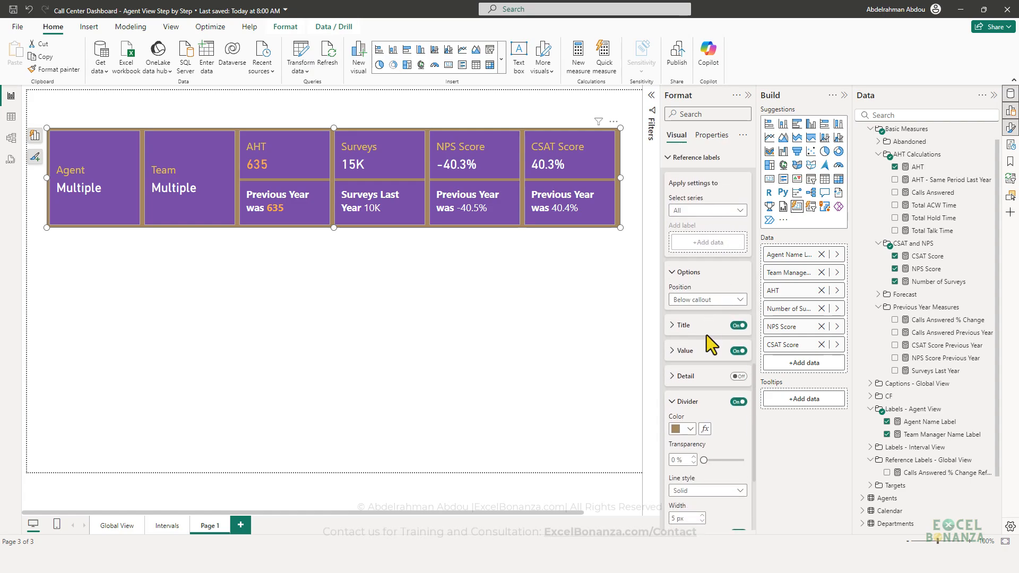
left_click(708, 351)
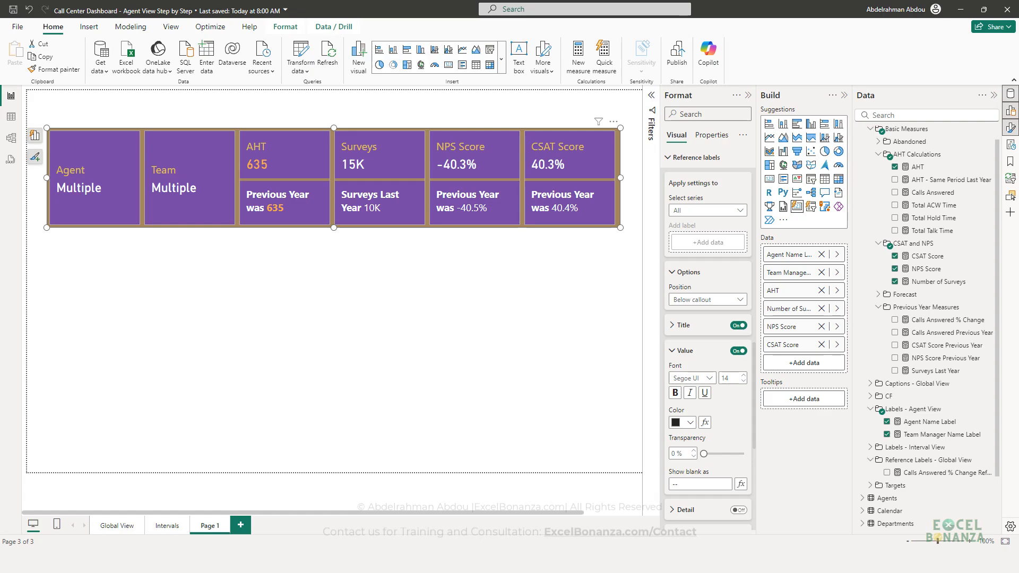
left_click(728, 378)
type("12")
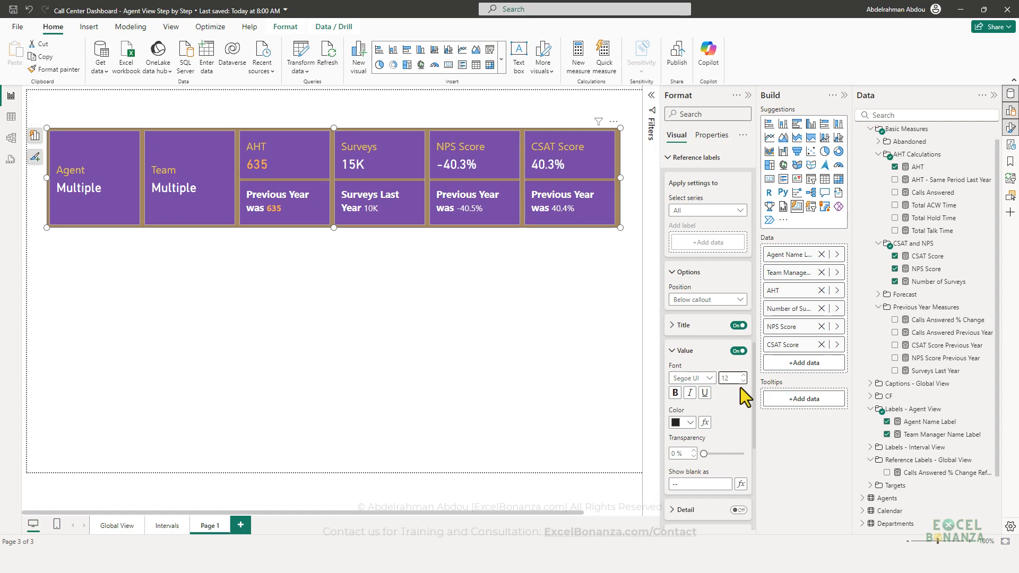
scroll(740, 404, "down", 2)
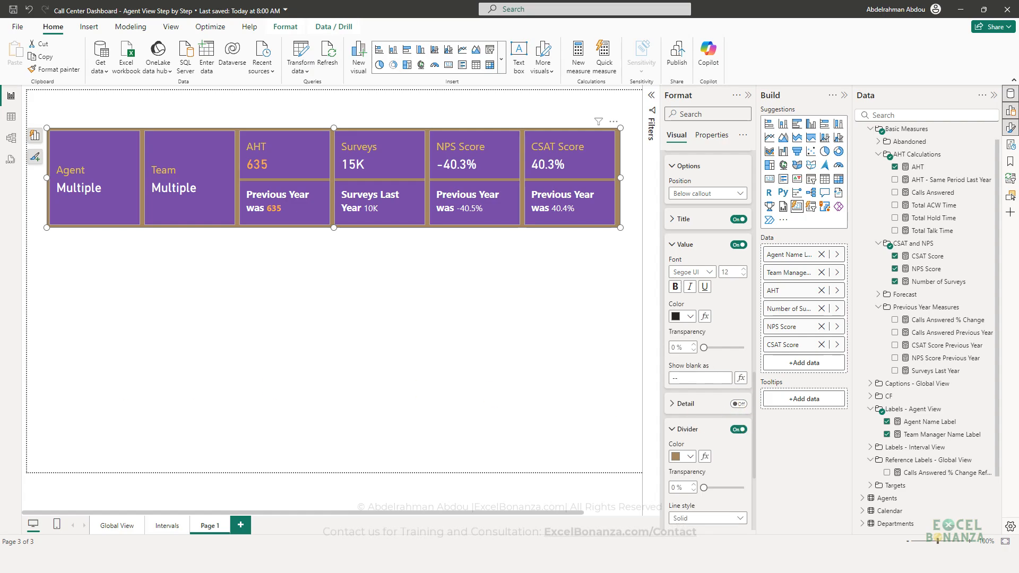
scroll(722, 388, "down", 2)
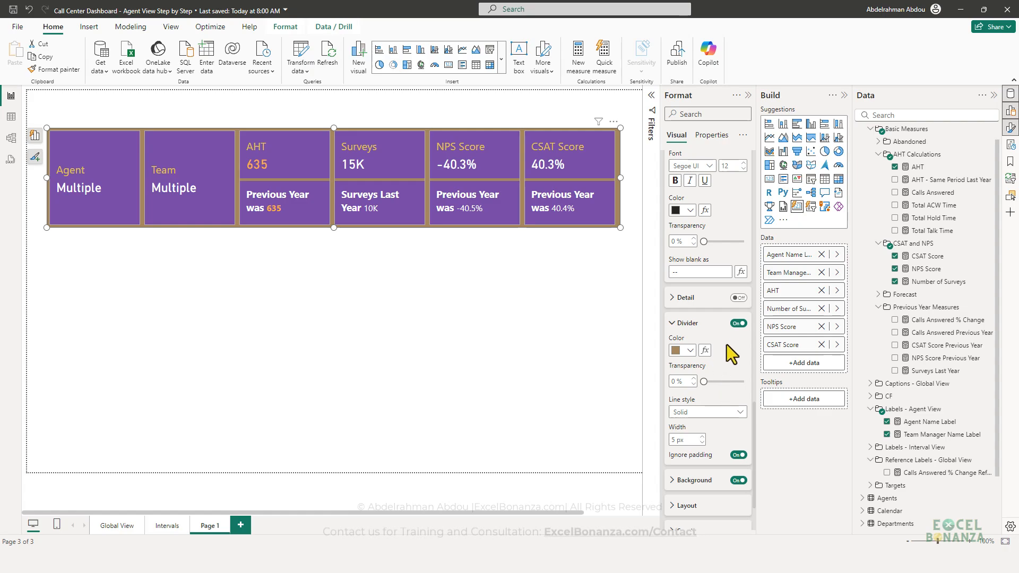
Step: Set the reference label title font size to 12 for all series of the card visual
scroll(716, 384, "up", 3)
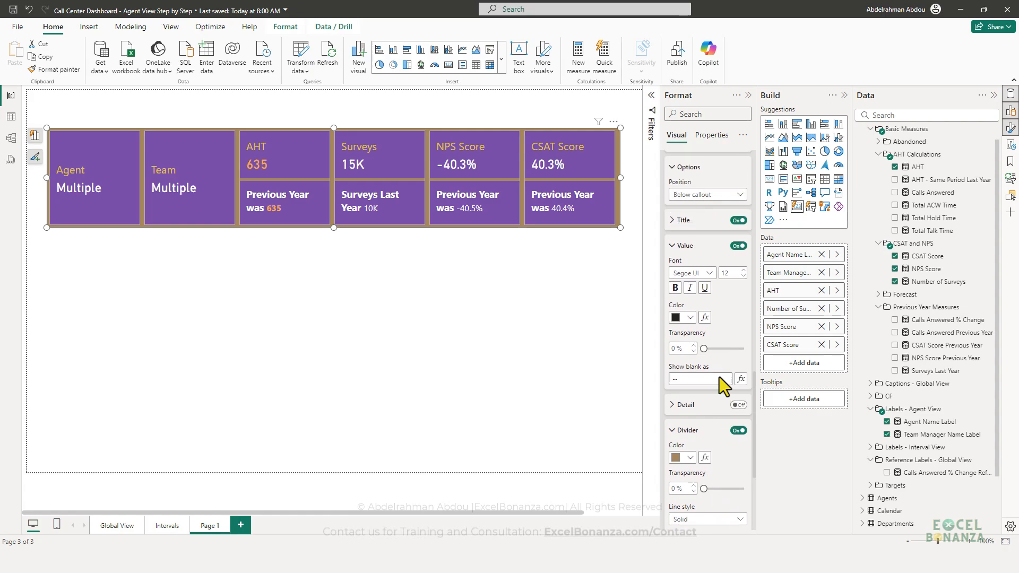
left_click(671, 276)
double_click(732, 327)
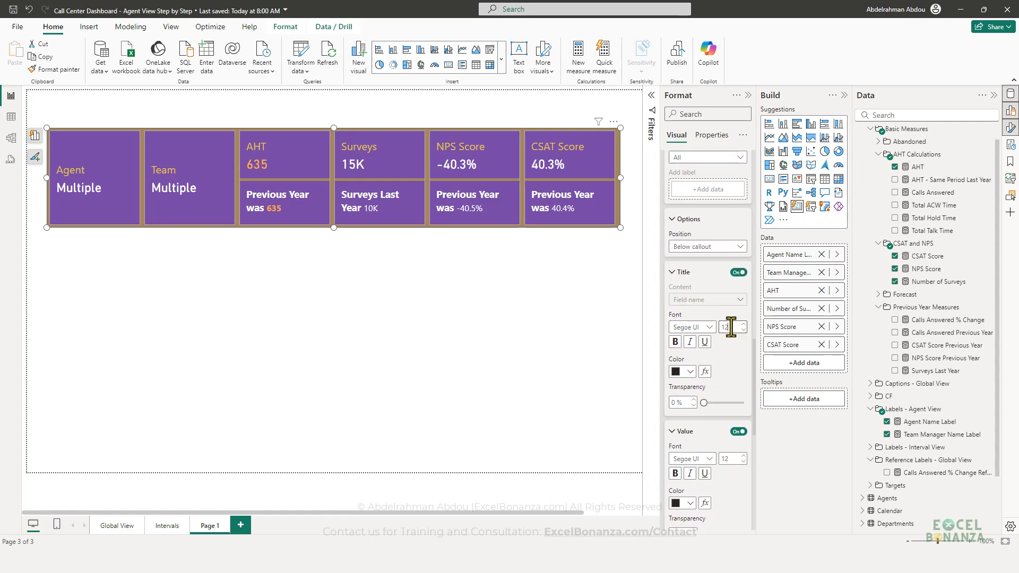
key("Return")
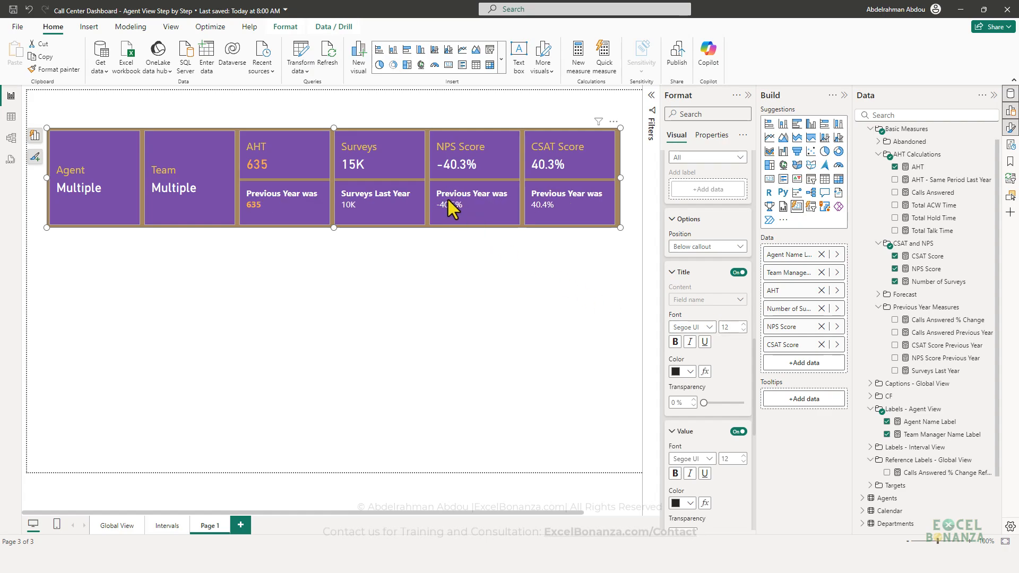
Step: Reduce the card visual's height slightly and move it a little lower on the page to free space above it
left_click_drag(620, 228, 621, 216)
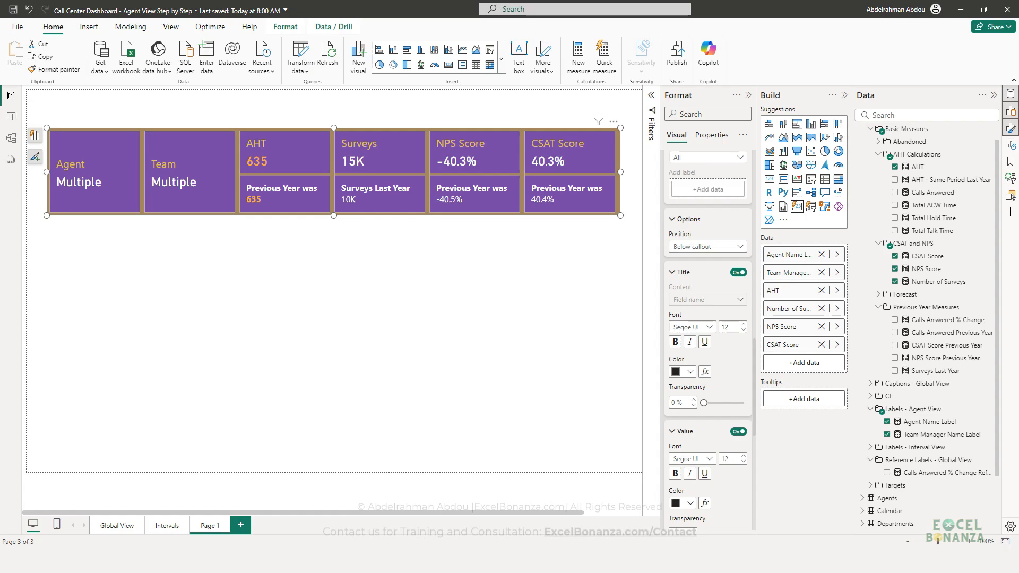
left_click_drag(0, 127, 657, 72)
left_click(365, 227)
left_click_drag(359, 203, 359, 222)
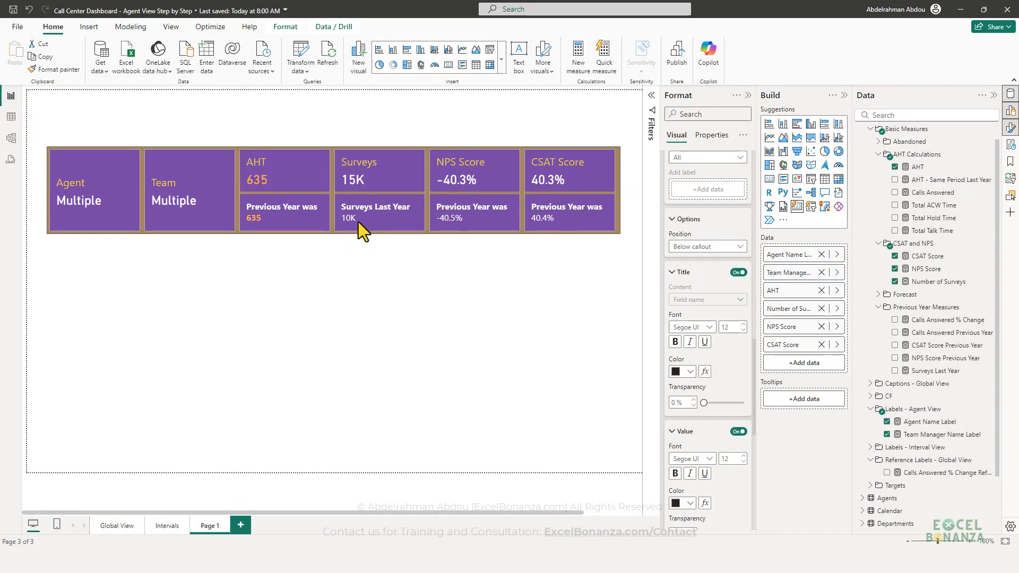
left_click(196, 269)
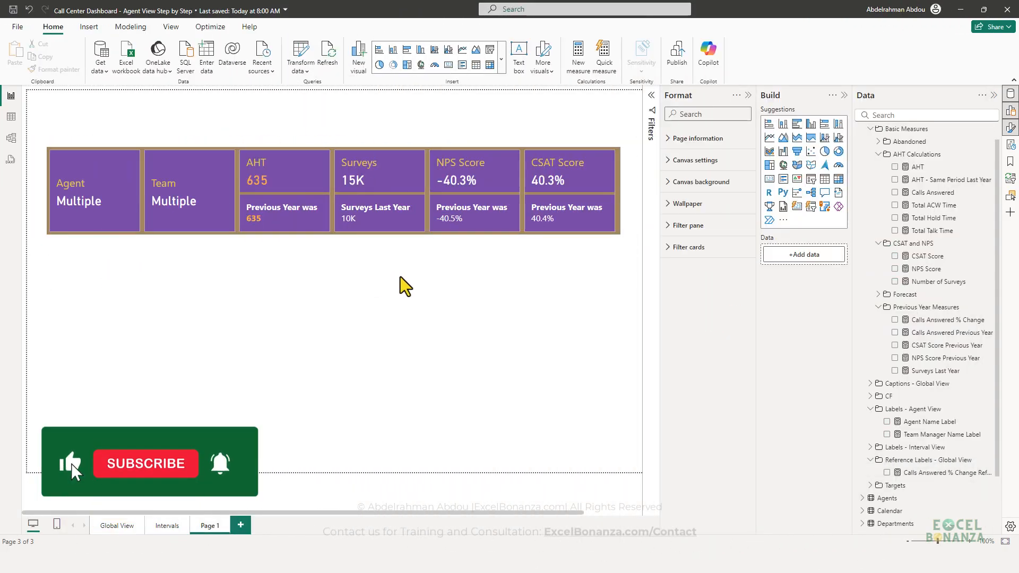
Step: Check the Agent View reference screenshot for the slicers above the cards
left_click(788, 561)
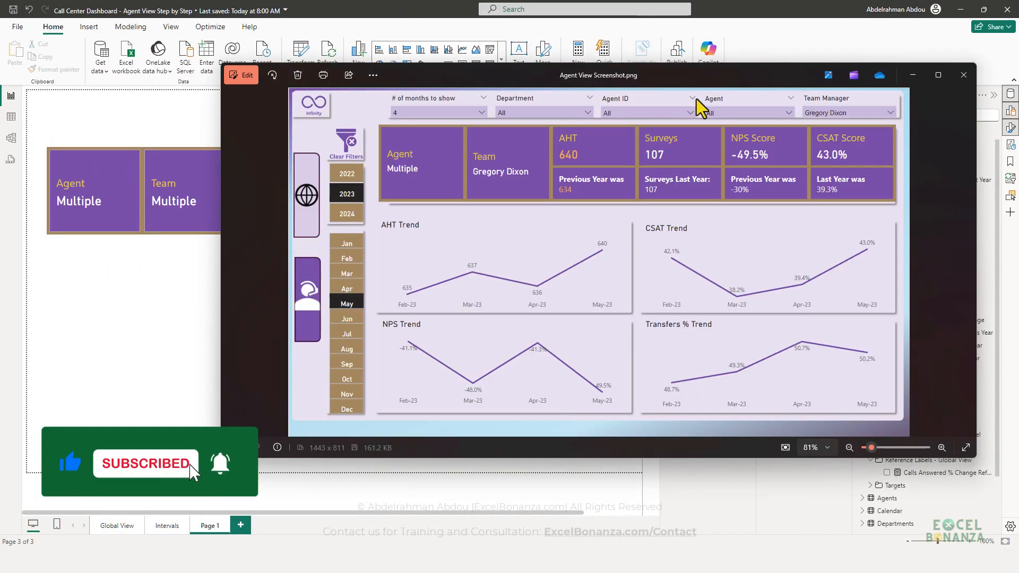
left_click(194, 271)
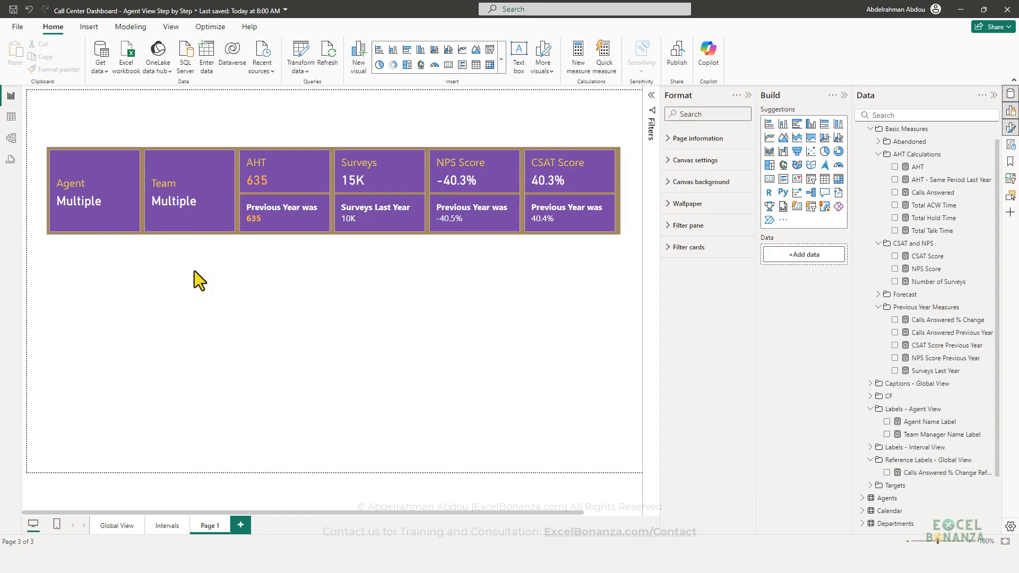
left_click(791, 561)
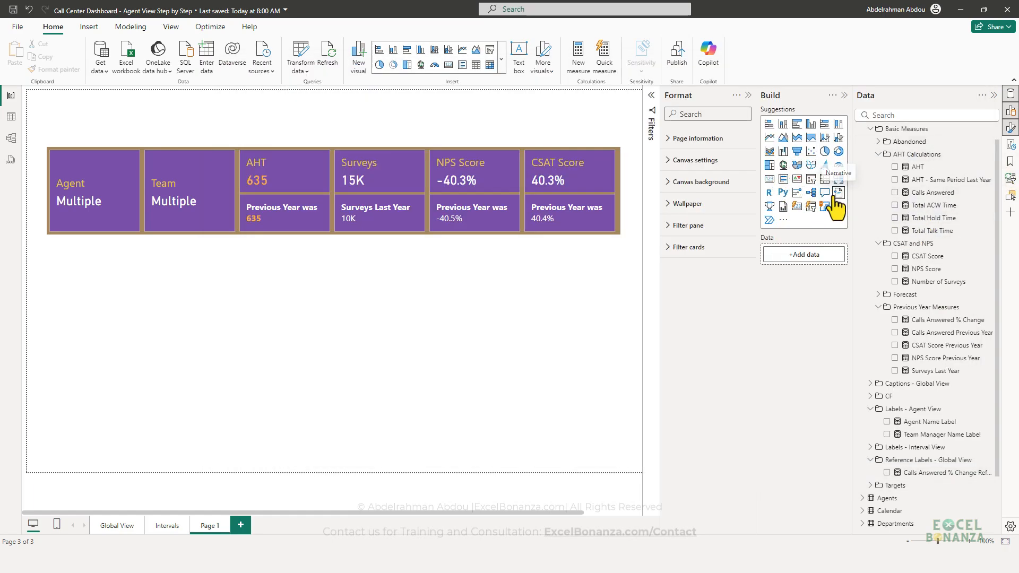
Step: Add a slicer for the Team Manager field of the Agents table, sized to fit above the NPS Score and CSAT Score cards
left_click(811, 179)
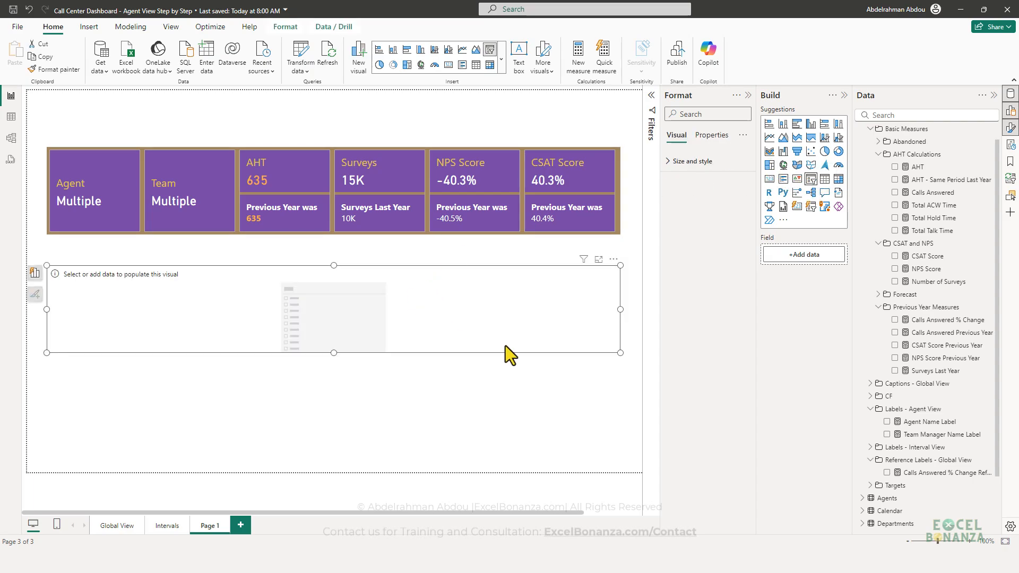
left_click_drag(621, 354, 524, 409)
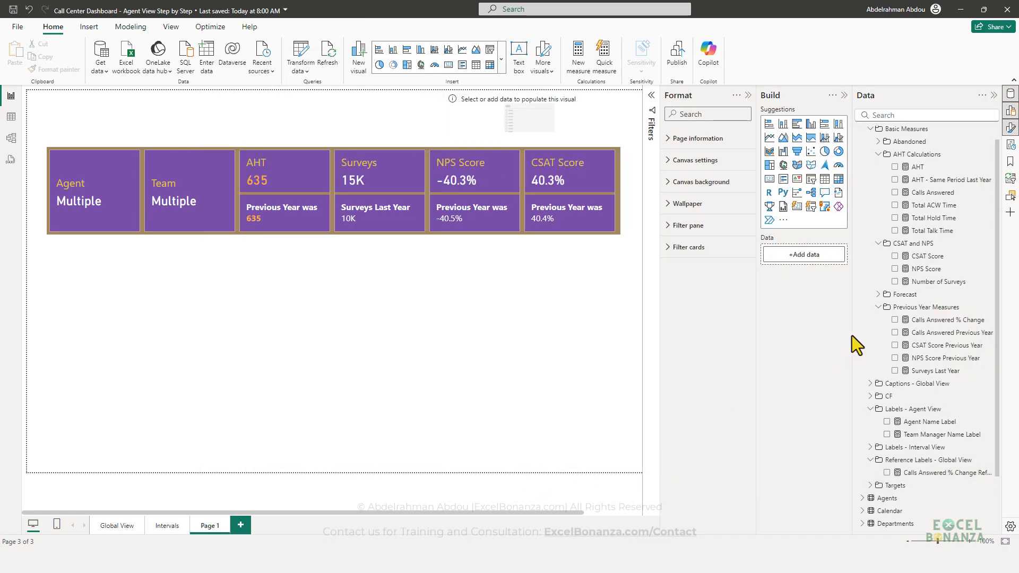
scroll(938, 361, "down", 2)
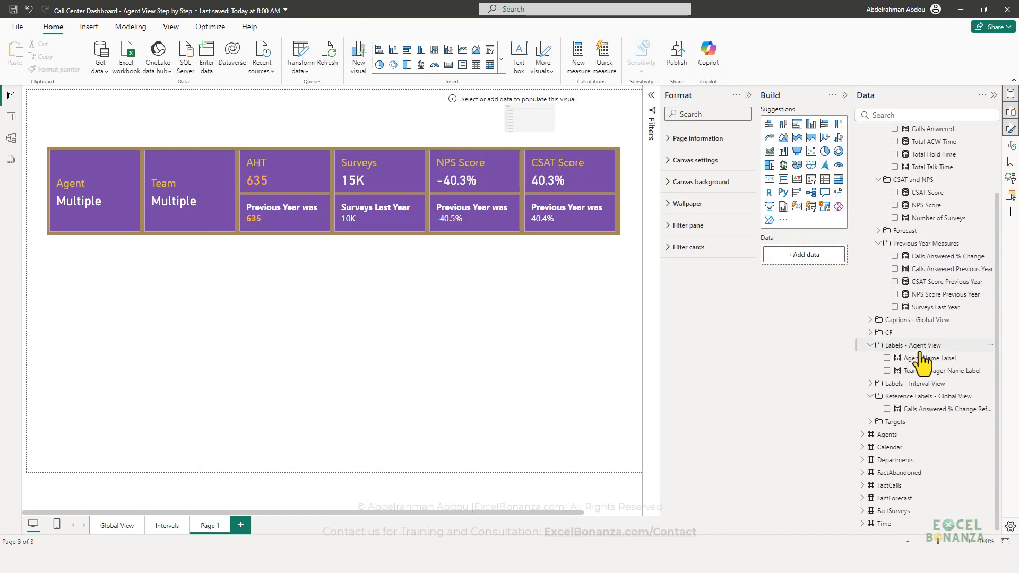
left_click(864, 435)
scroll(905, 451, "down", 2)
left_click_drag(909, 438, 528, 110)
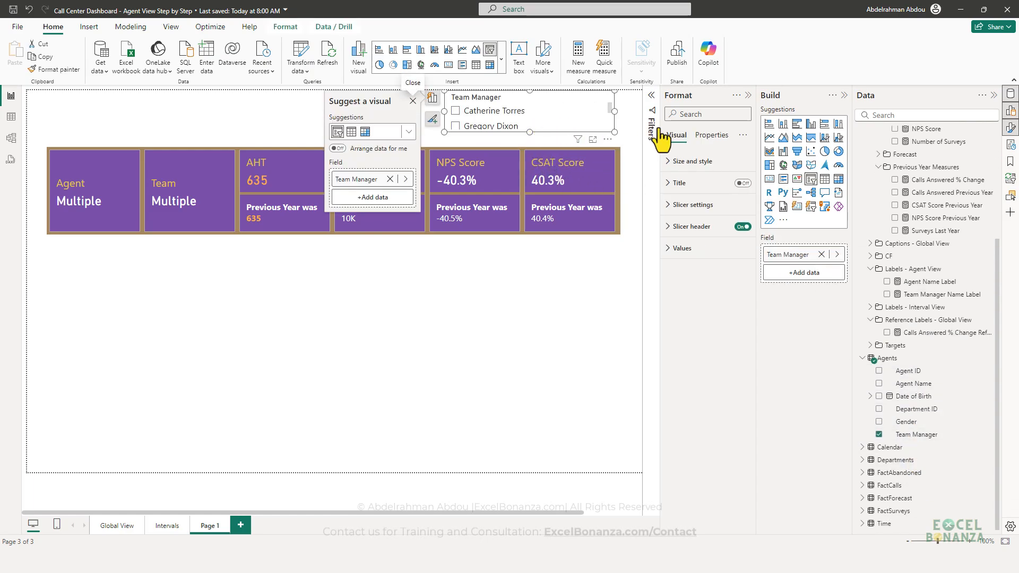
Step: Change the Team Manager slicer's style to Dropdown
left_click(714, 161)
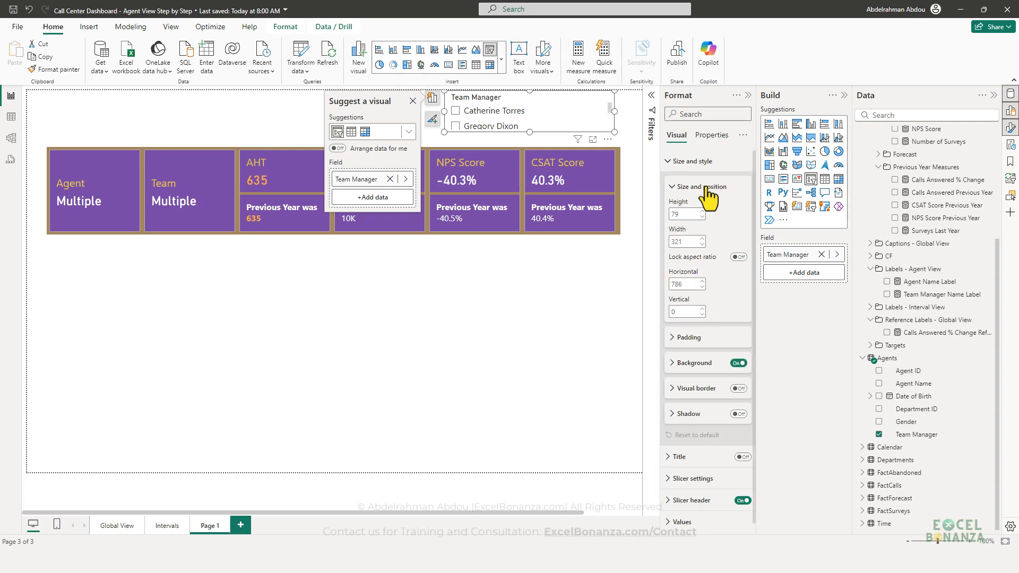
left_click(693, 161)
left_click(696, 162)
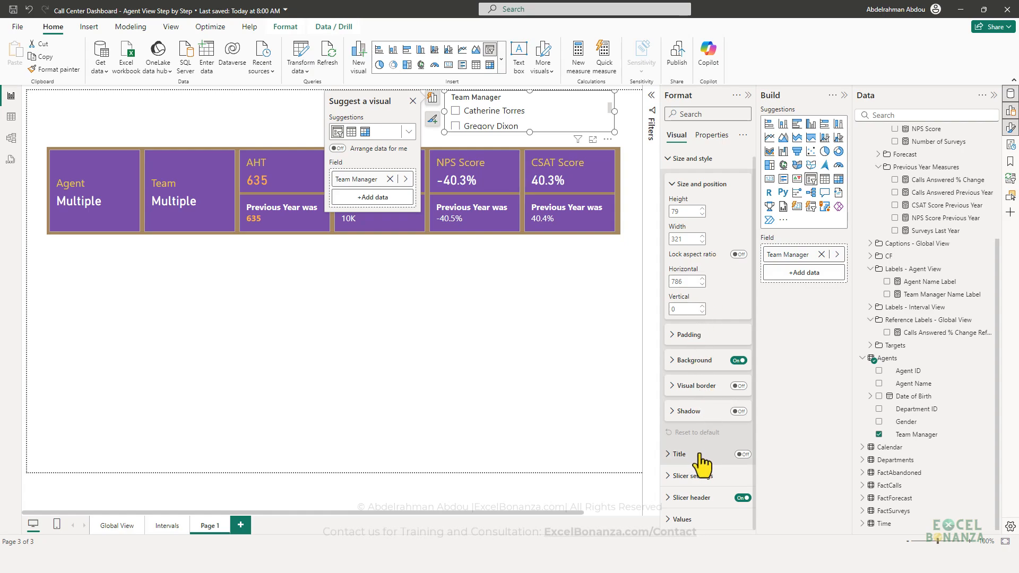
left_click(693, 476)
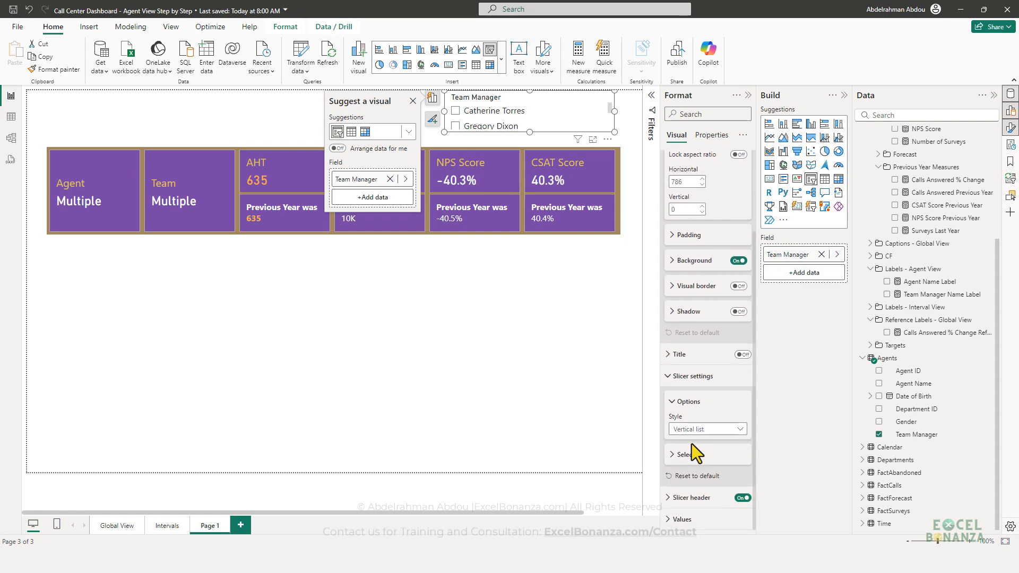
left_click(714, 429)
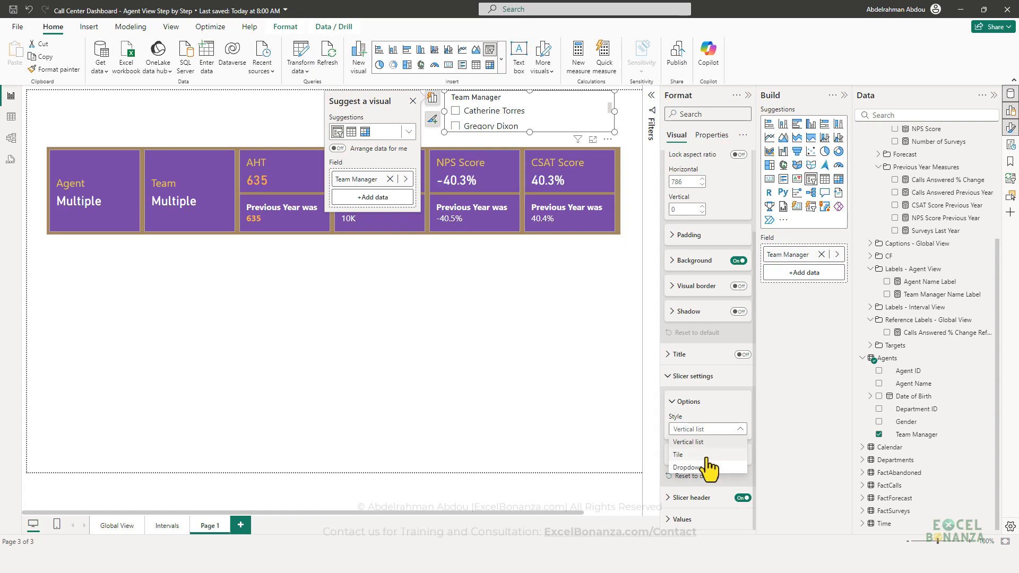
left_click(711, 474)
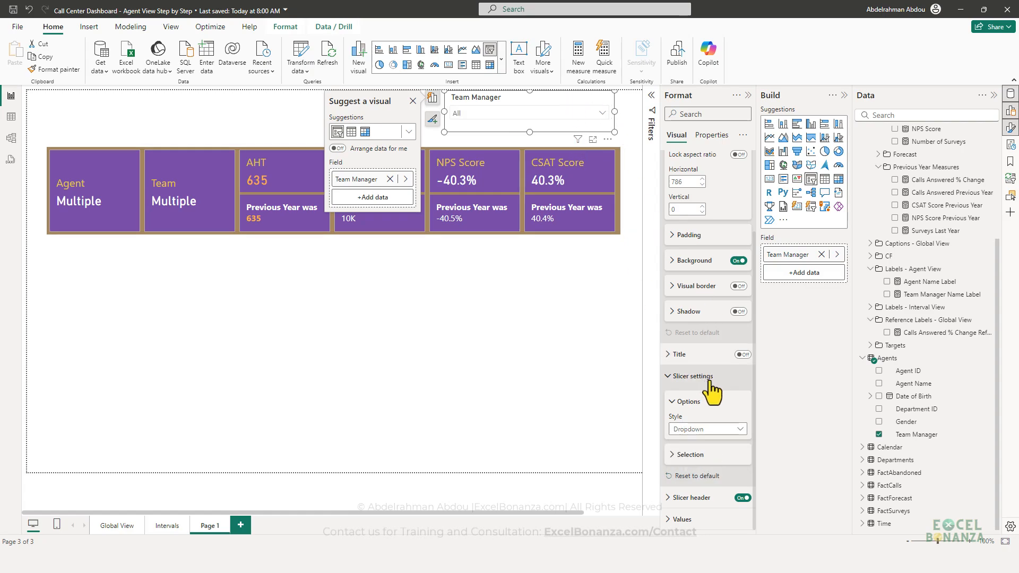
Step: Fill the background of the Team Manager slicer's values with the lightest purple theme color
left_click(682, 523)
scroll(710, 428, "down", 4)
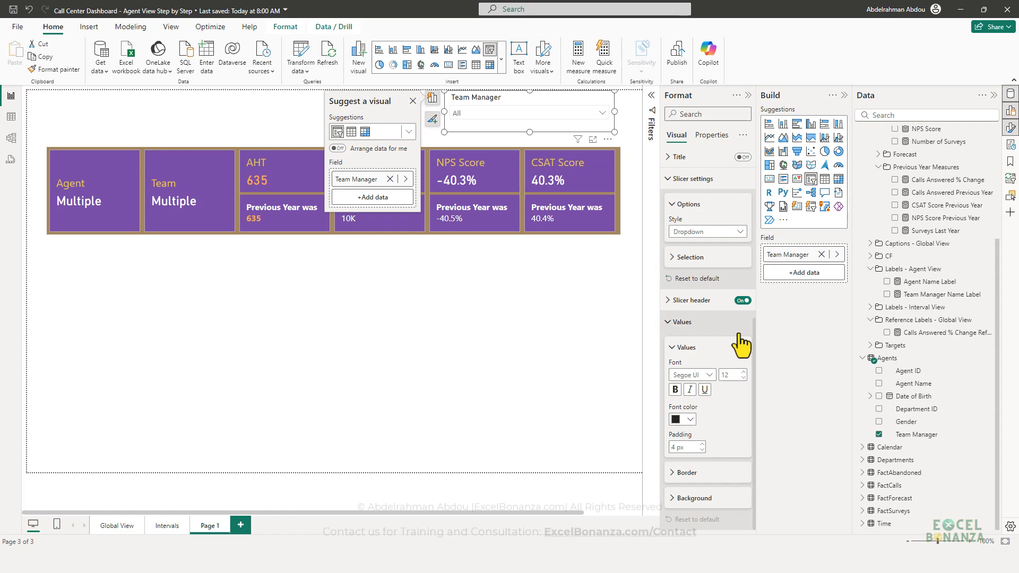
left_click(693, 499)
left_click(682, 499)
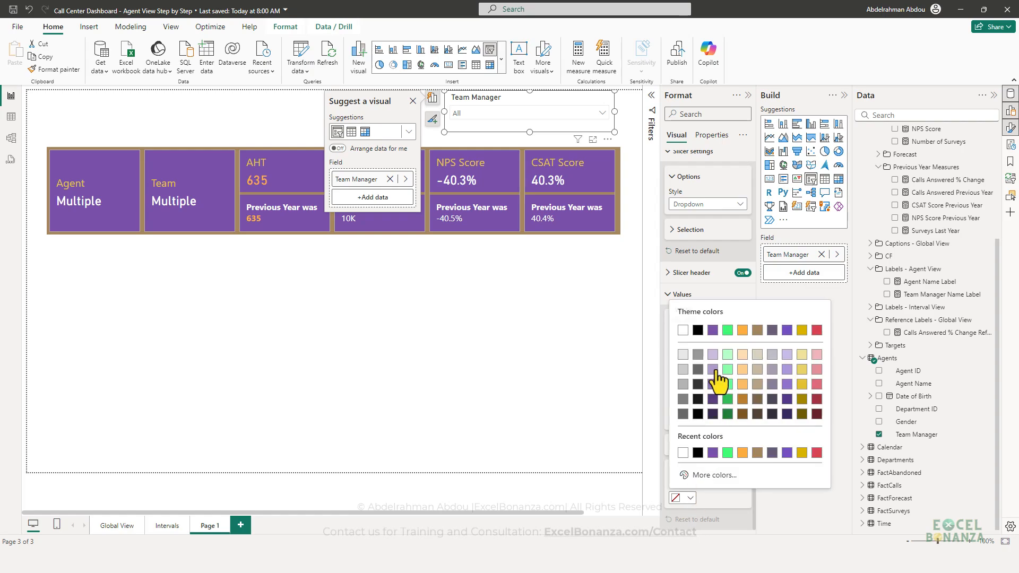
left_click(712, 356)
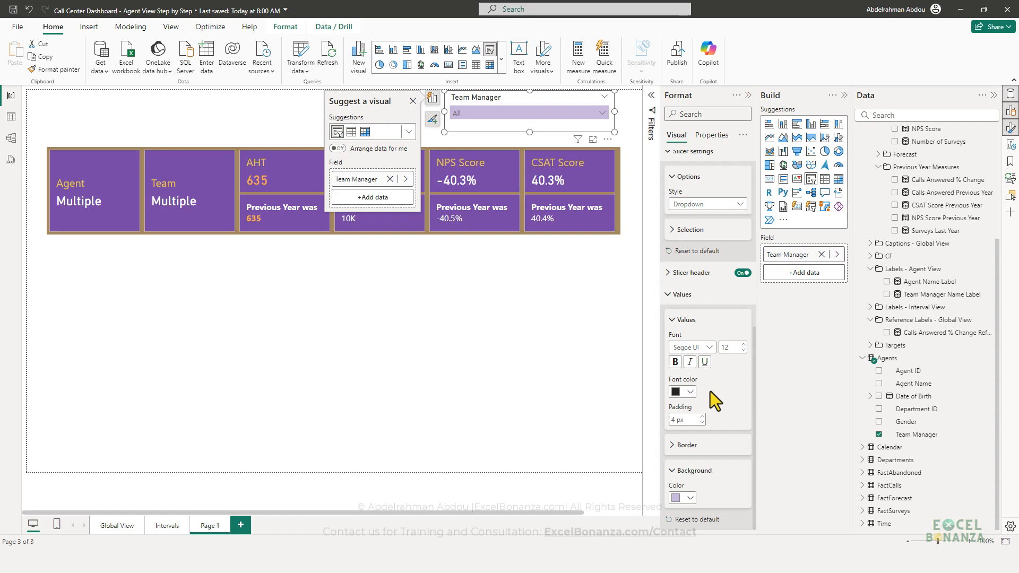
Step: Turn off the Team Manager slicer's overall visual background and shrink the slicer to about 318 wide by 69 high
scroll(706, 403, "up", 2)
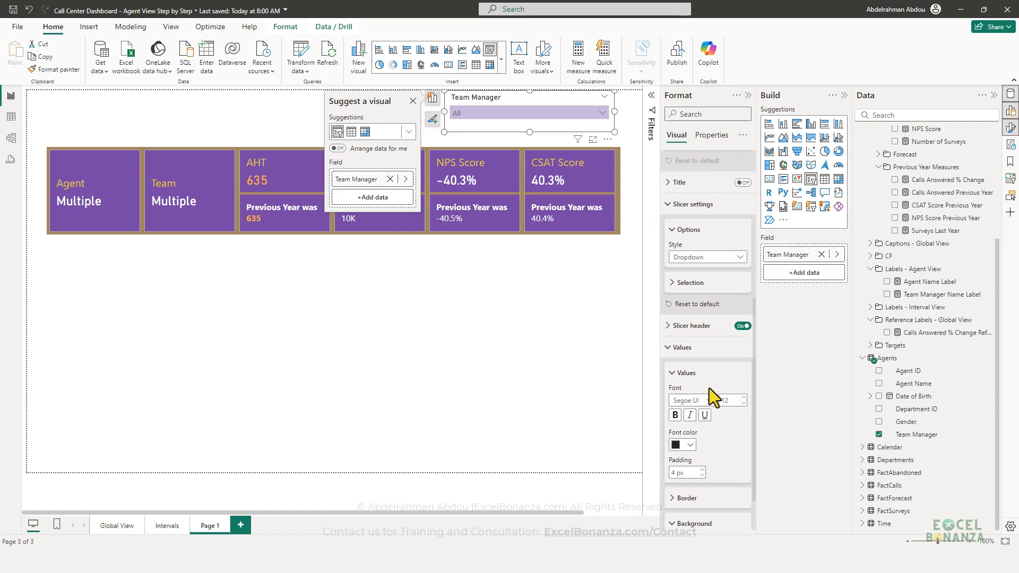
scroll(709, 393, "down", 1)
scroll(709, 385, "up", 1)
scroll(711, 372, "up", 5)
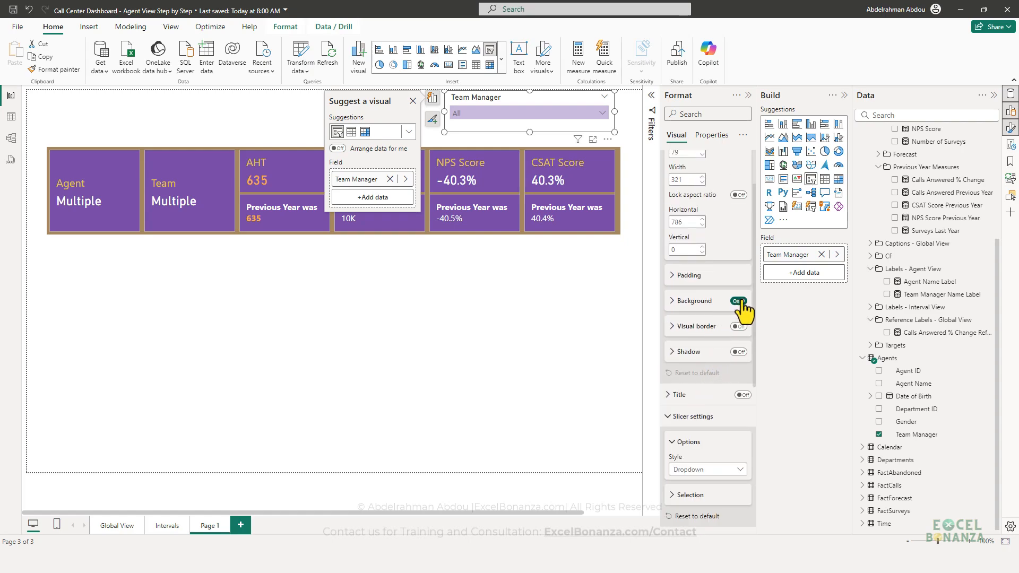
left_click(737, 301)
left_click(540, 139)
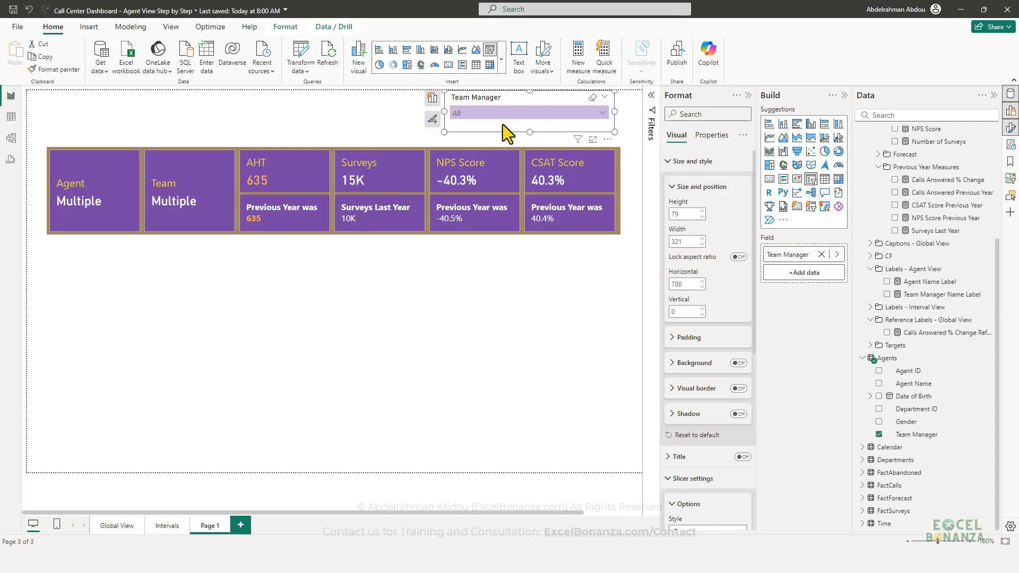
left_click_drag(614, 131, 613, 127)
Step: Examine the Team Manager slicer's list and compare the page with the finished Agent View dashboard
left_click(581, 111)
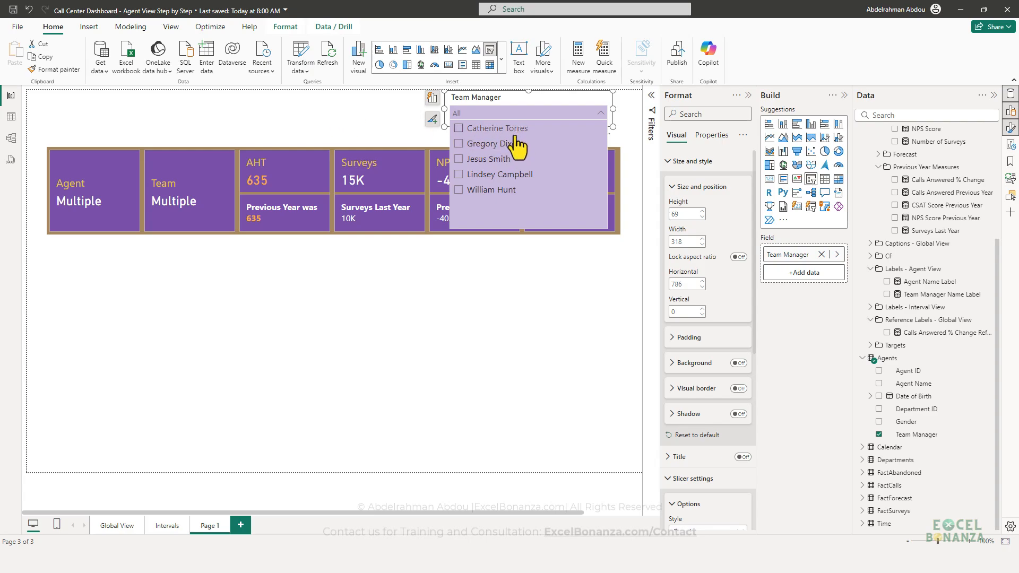
left_click_drag(1, 159, 717, 58)
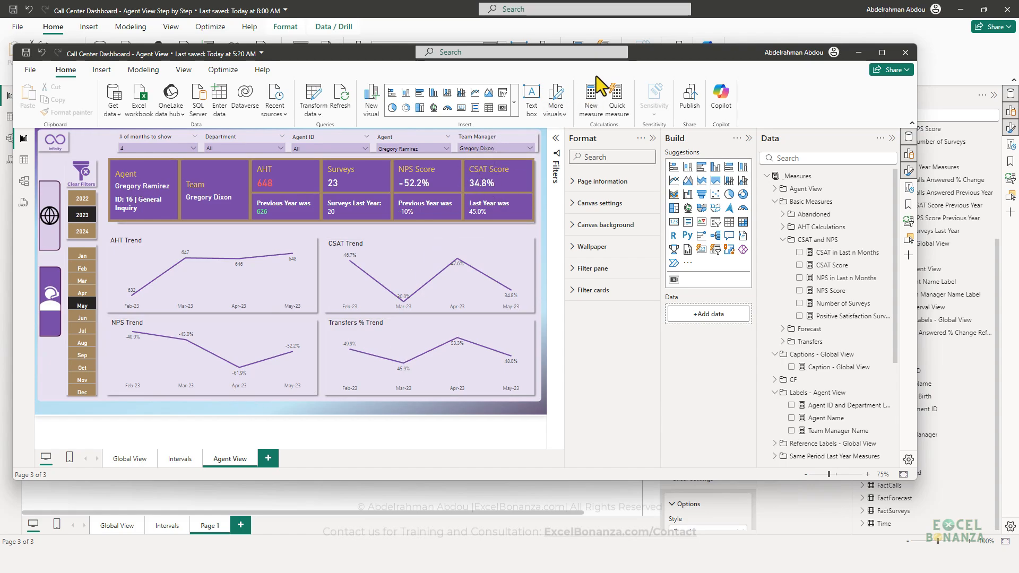
left_click_drag(658, 54, 701, 85)
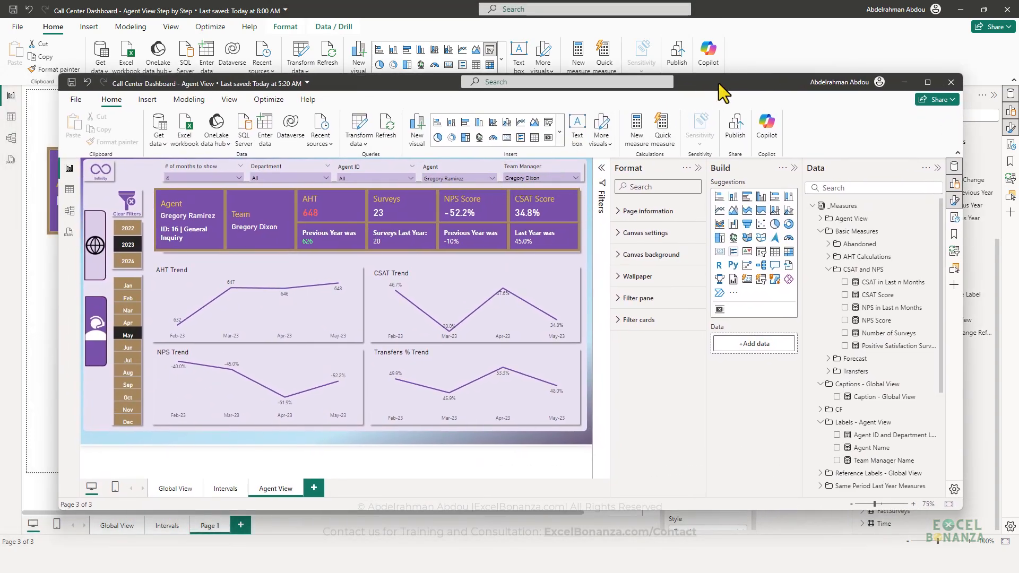
left_click_drag(719, 84, 715, 84)
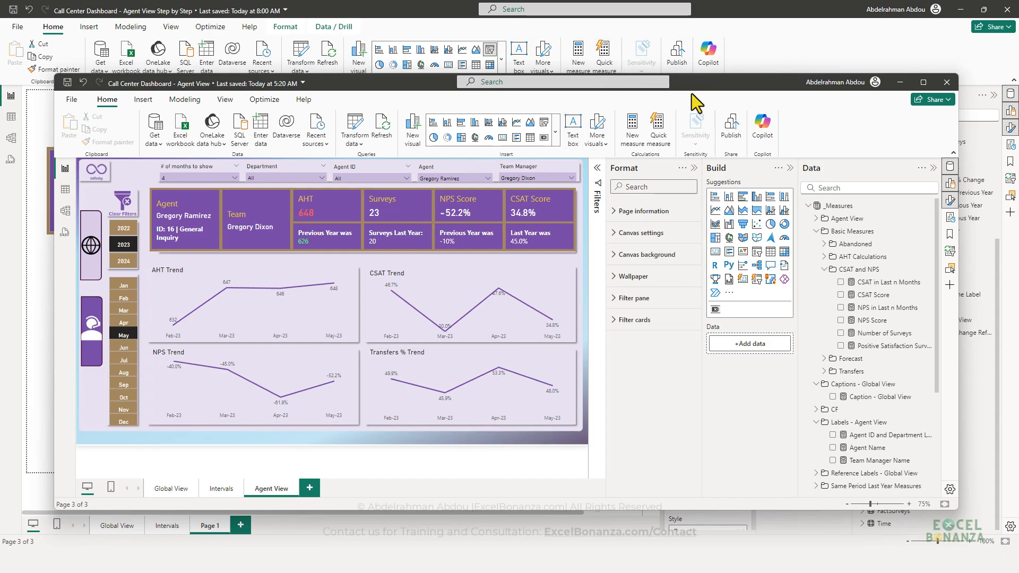
key("alt+Tab")
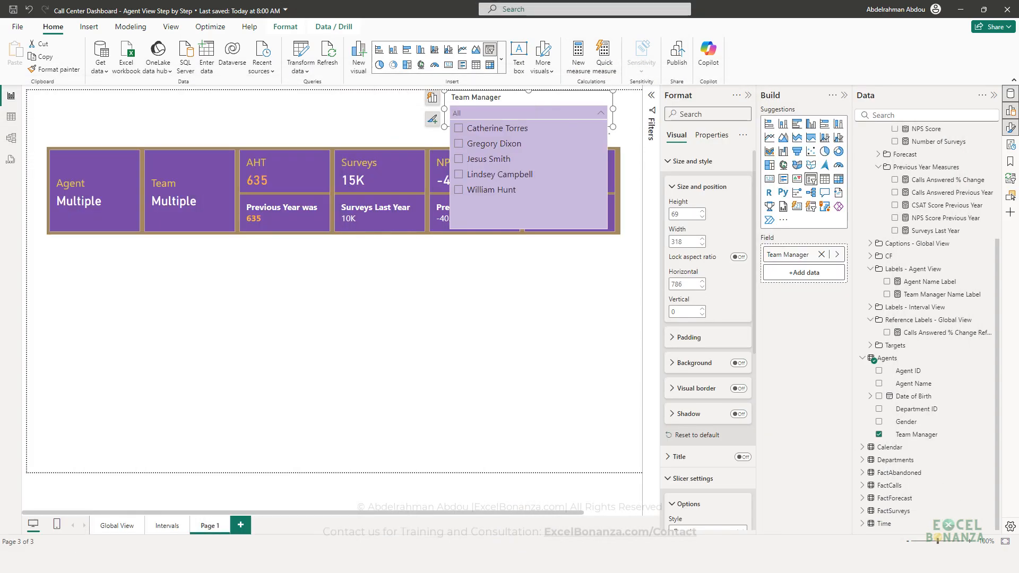
left_click(482, 98)
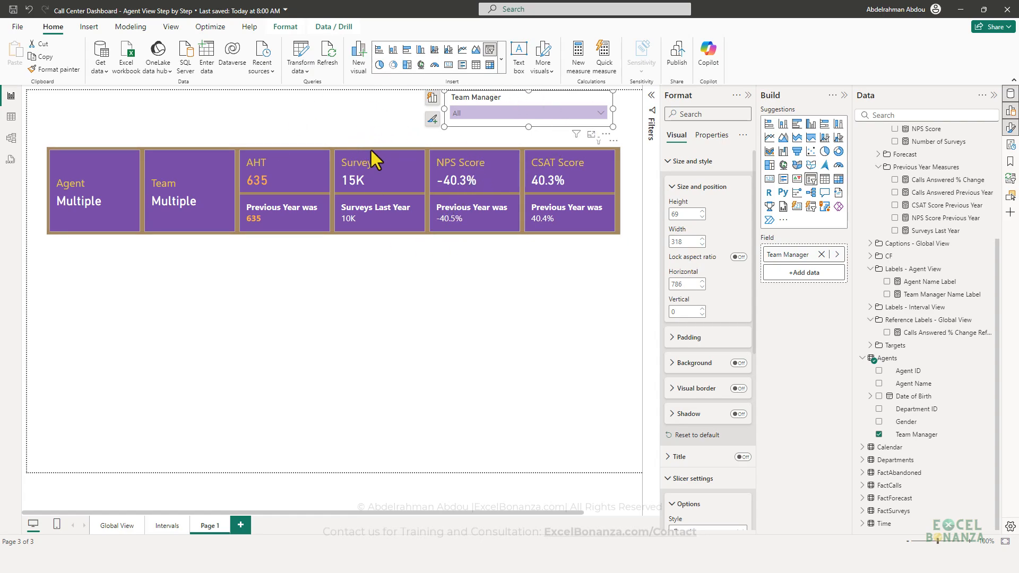
Step: Narrow the Team Manager slicer to a width of about 237 and place a copy about 243 wide to its left
left_click_drag(444, 111, 487, 106)
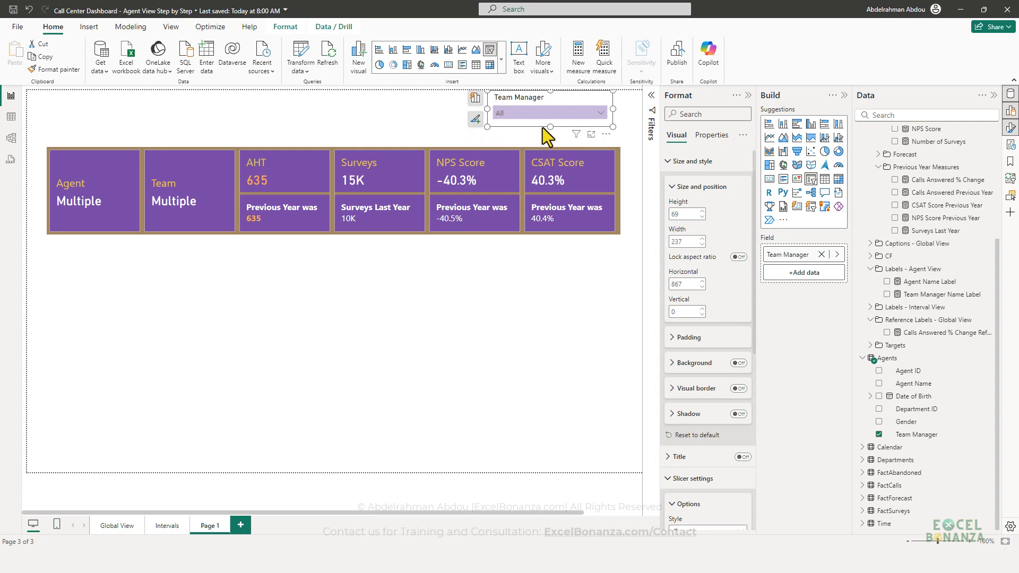
key("ctrl+c")
key("ctrl+v")
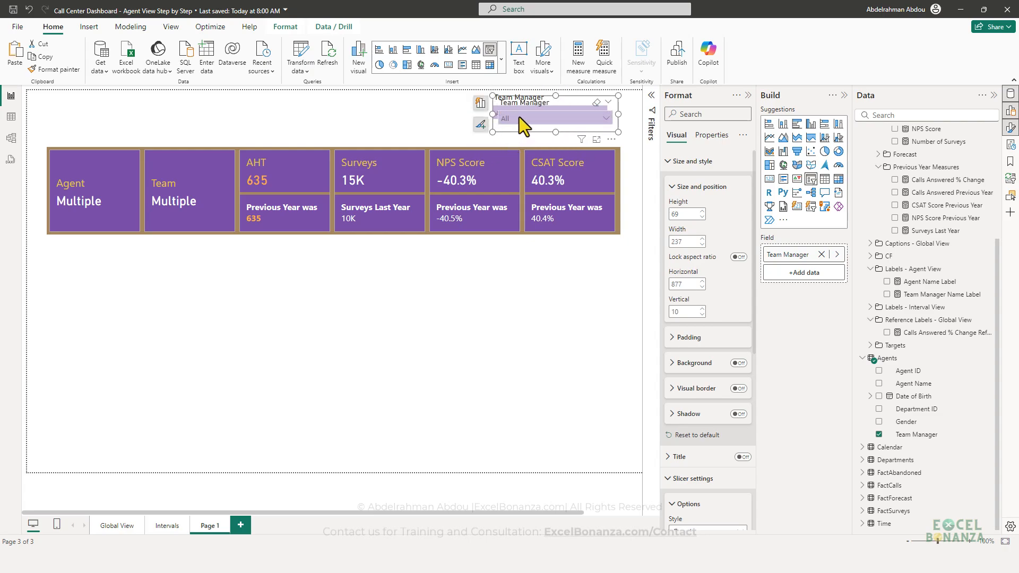
left_click_drag(553, 103, 415, 91)
left_click_drag(480, 127, 483, 128)
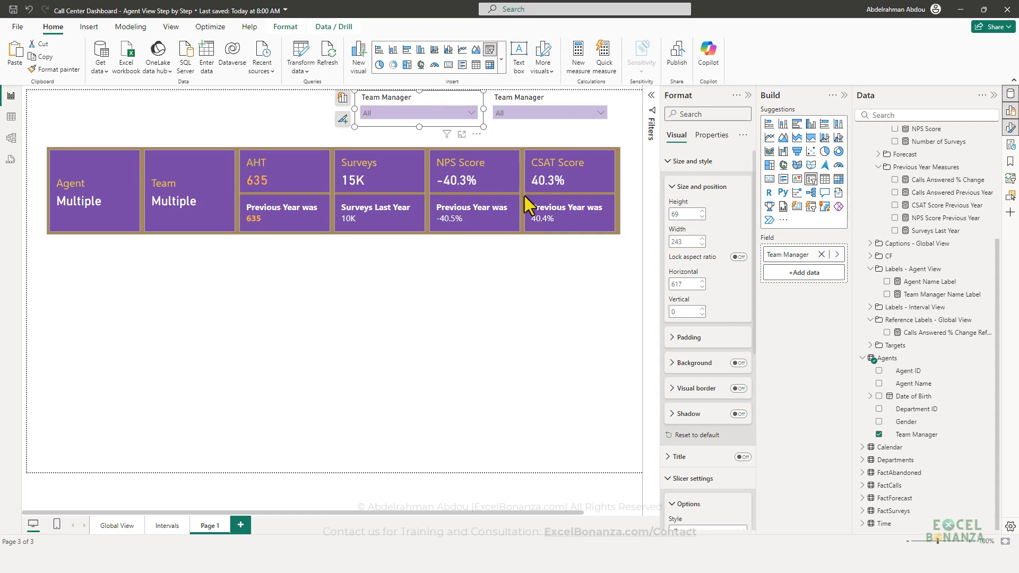
Step: Replace the Team Manager field in the copied slicer with Agent Name from the Agents table
left_click(879, 434)
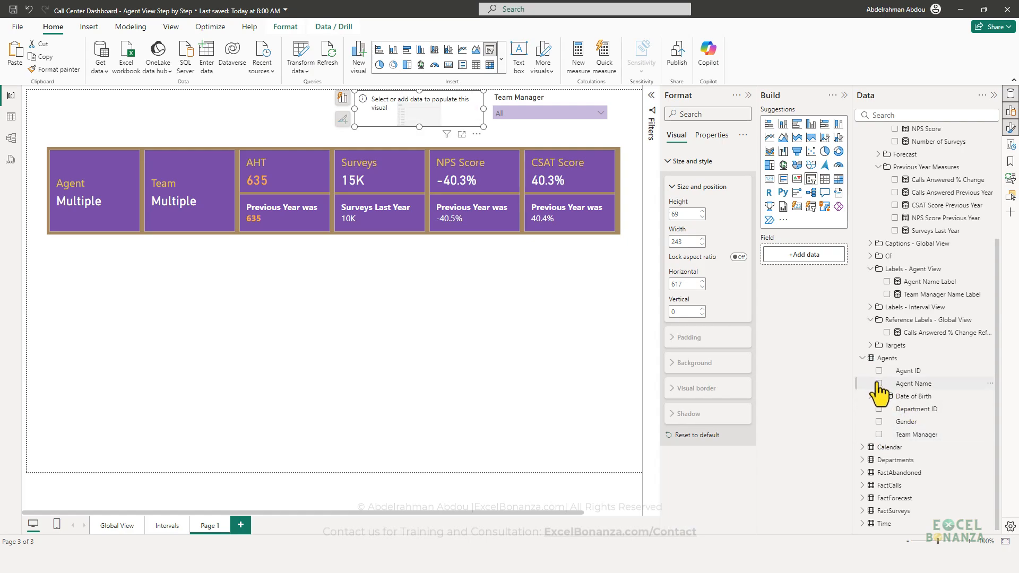
left_click(879, 383)
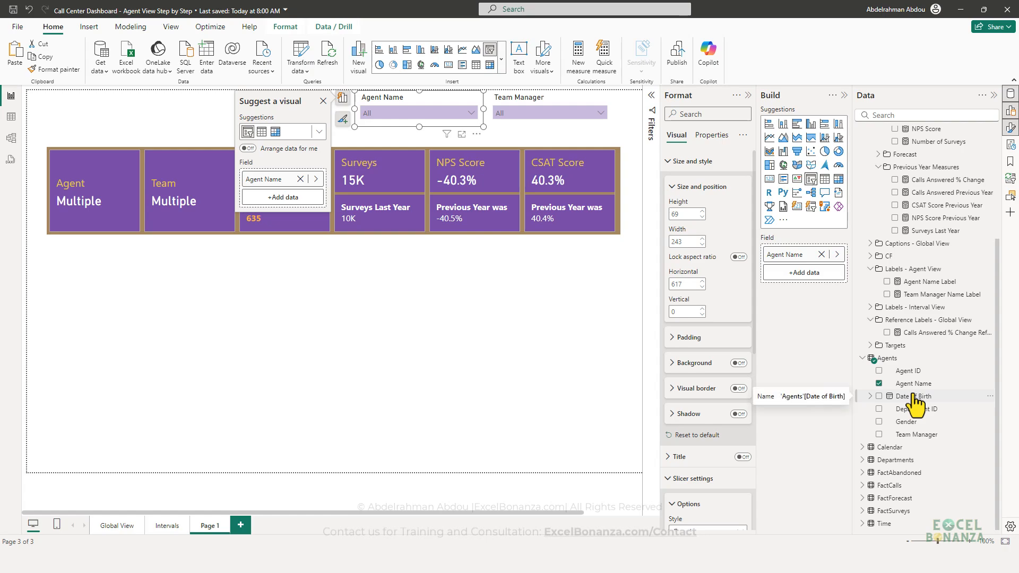
Step: Shorten the Agent Name slicer's header title to "Agent"
scroll(710, 331, "down", 1)
scroll(713, 335, "up", 1)
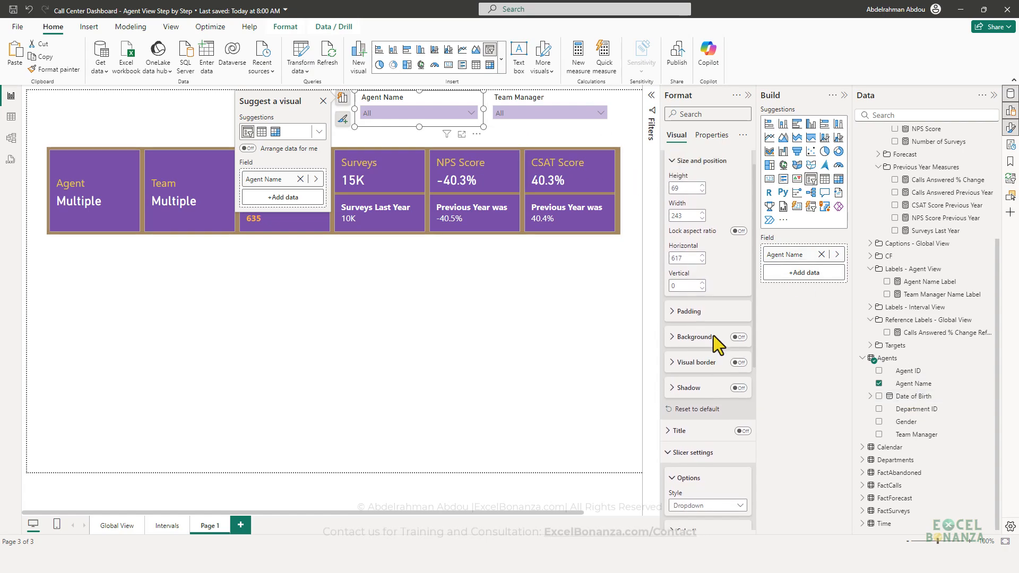
scroll(704, 302, "down", 4)
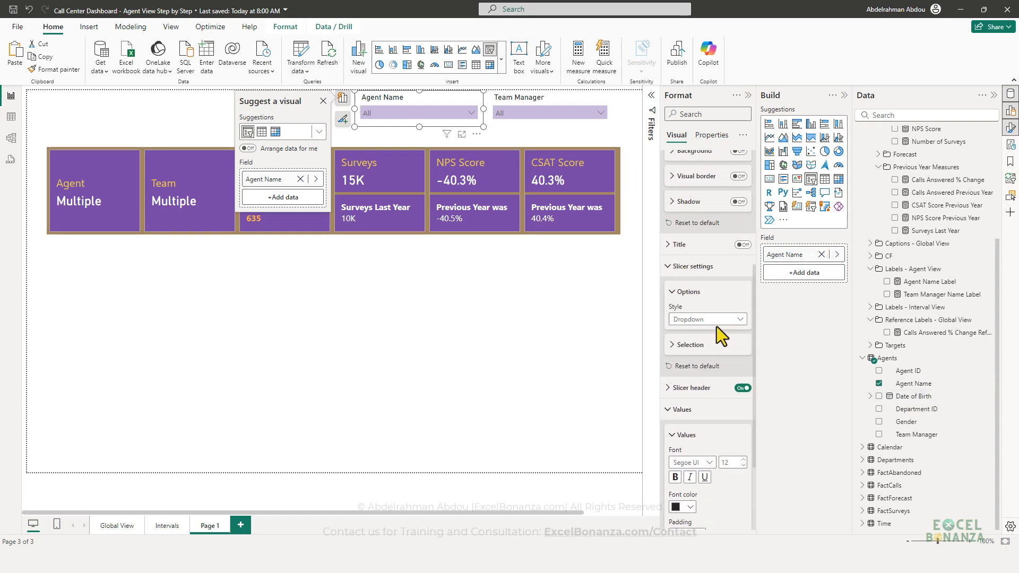
left_click(690, 247)
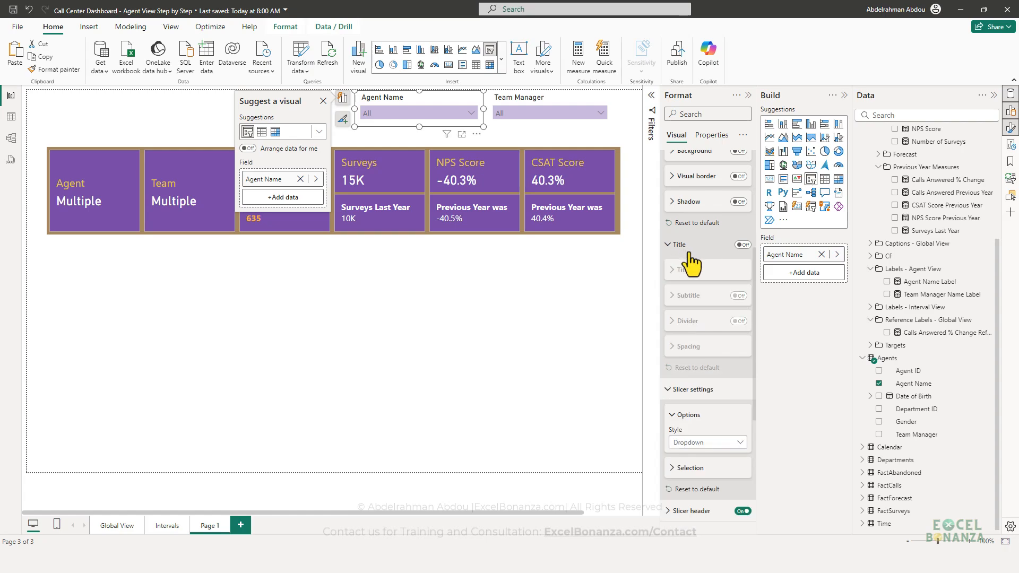
left_click(742, 244)
left_click(742, 245)
scroll(721, 287, "up", 4)
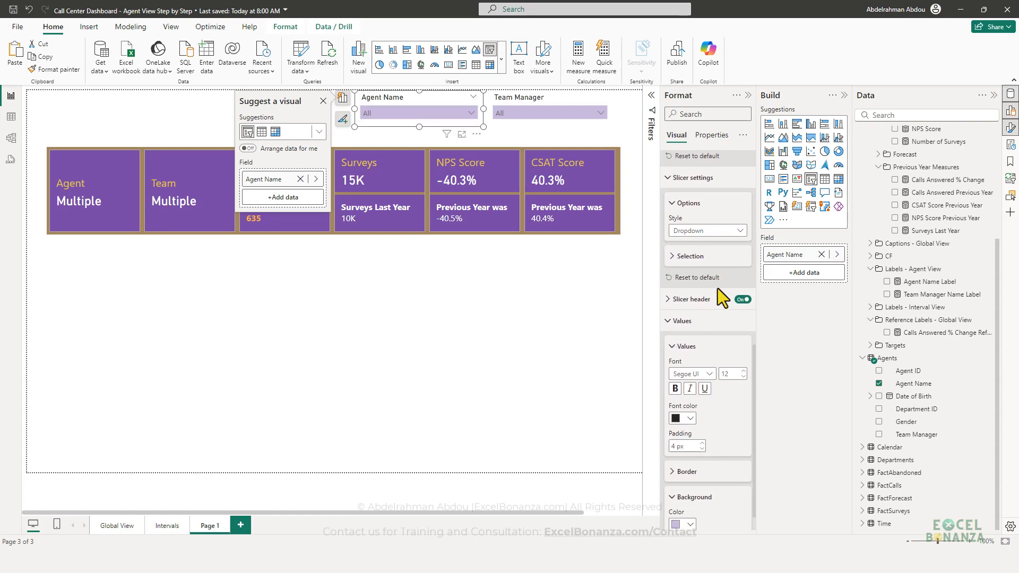
scroll(734, 329, "down", 1)
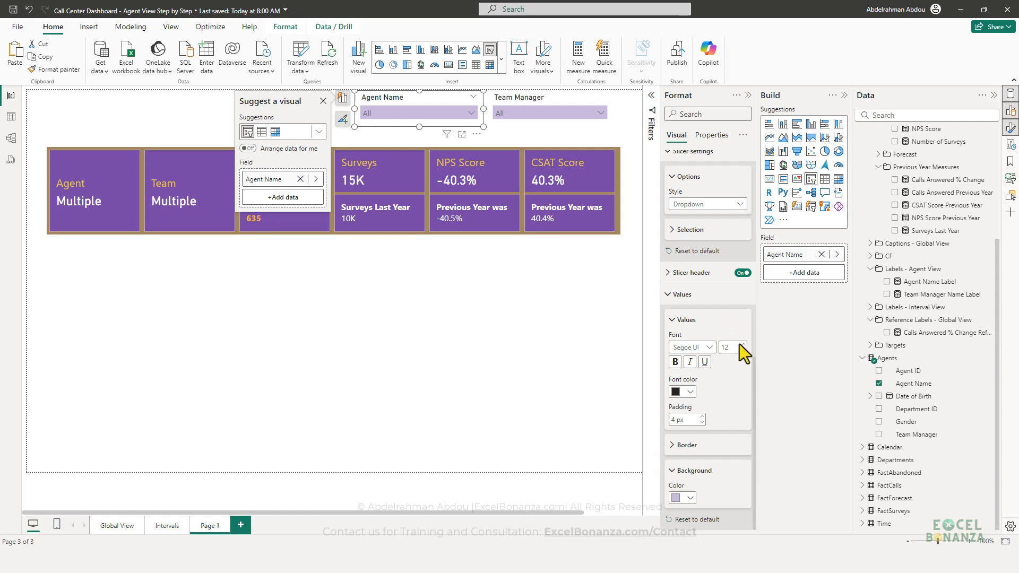
scroll(722, 418, "up", 2)
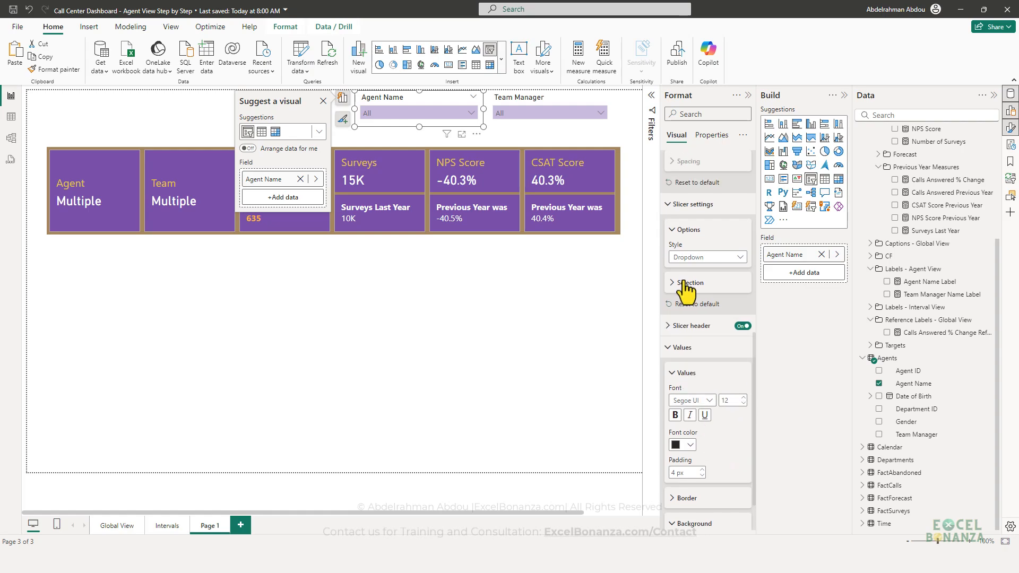
left_click(693, 326)
double_click(700, 379)
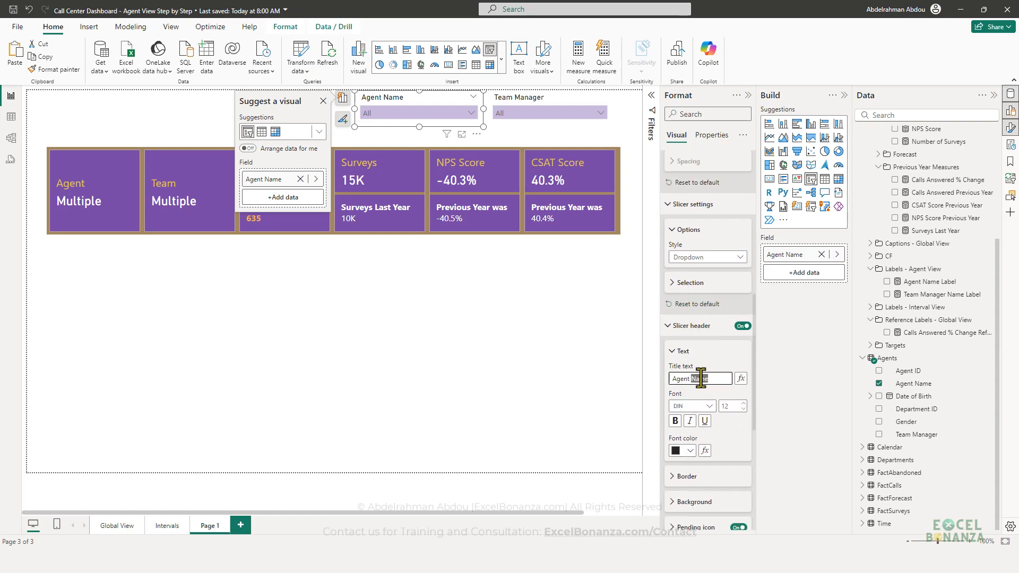
key("BackSpace")
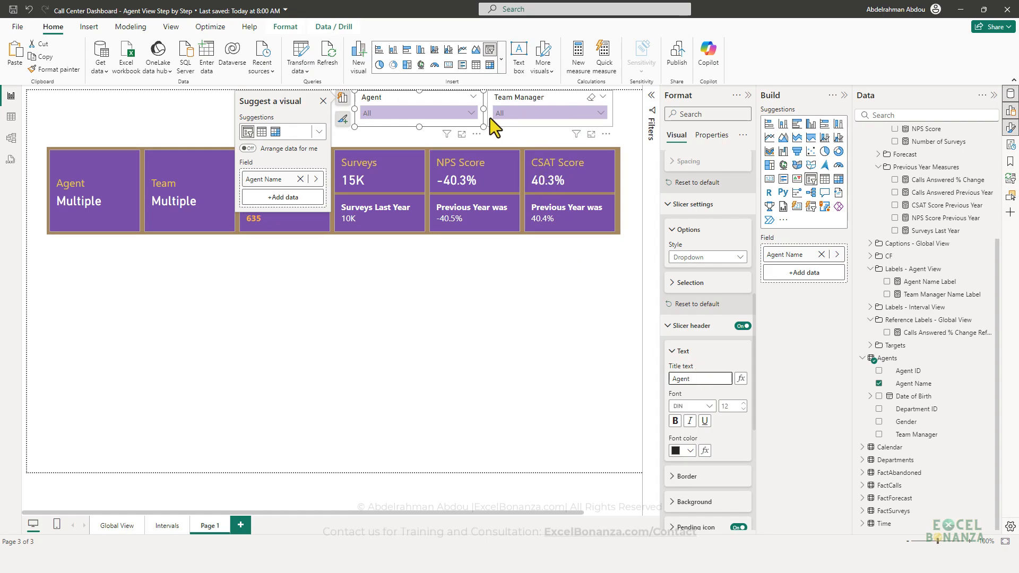
left_click(202, 104)
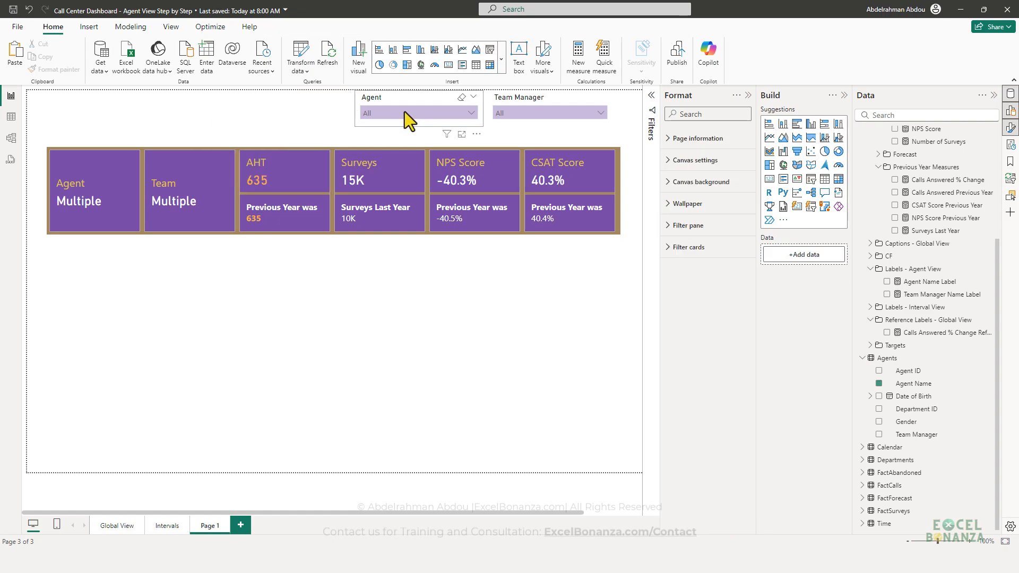
Step: Place a copy of the Agent slicer to its left and replace its Agent Name field with Agent ID
left_click(405, 97)
left_click_drag(399, 100, 249, 95)
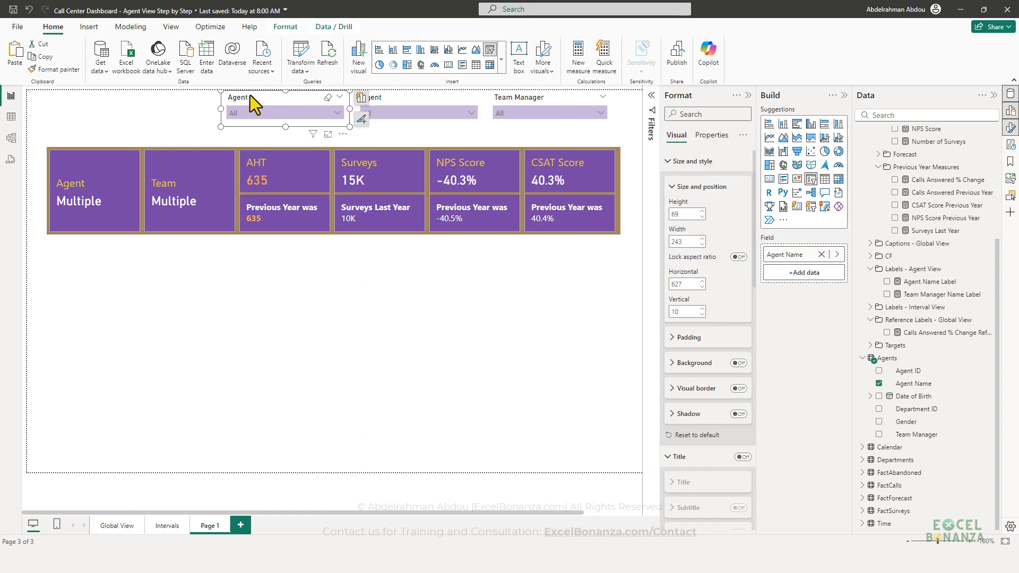
left_click(880, 384)
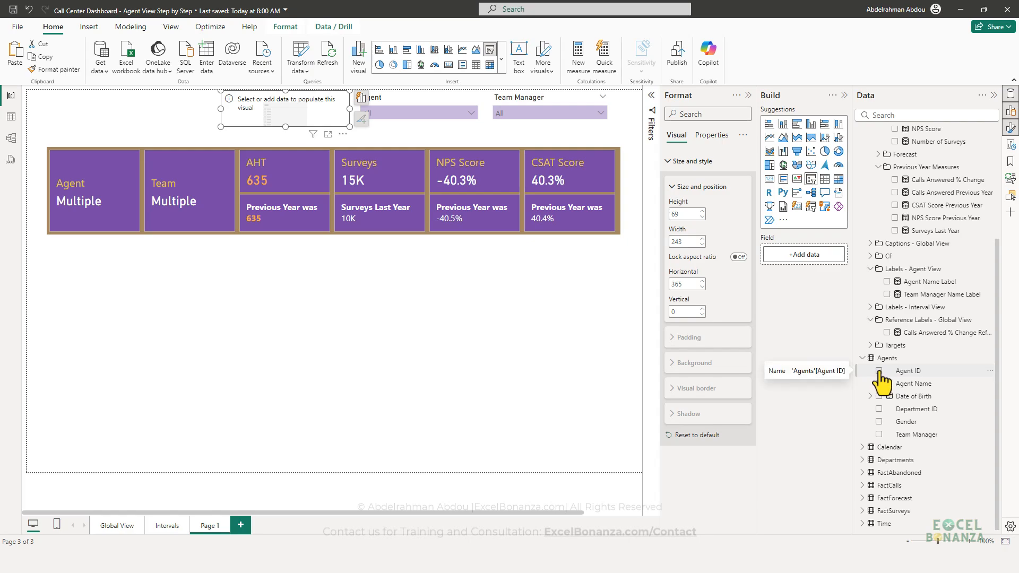
left_click(879, 371)
left_click(292, 114)
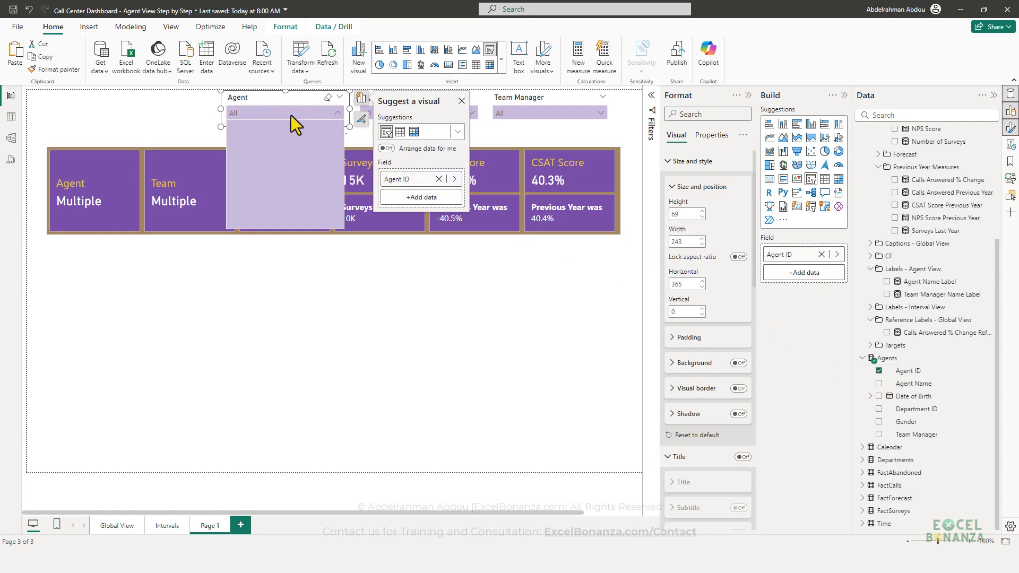
left_click(304, 116)
Step: Set the copied slicer's header title to "Agent ID"
scroll(706, 319, "down", 2)
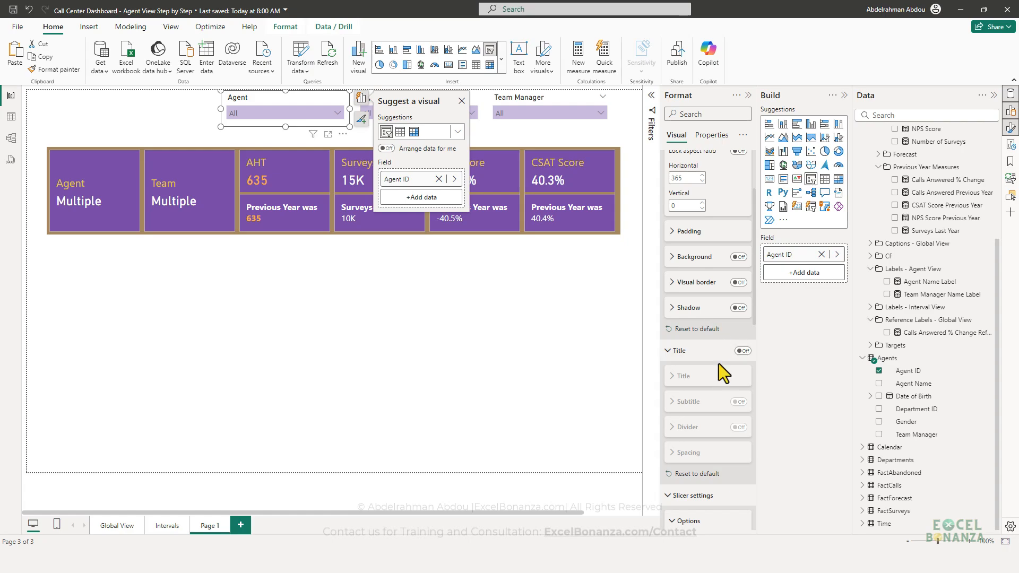
scroll(724, 393, "down", 2)
scroll(720, 441, "down", 2)
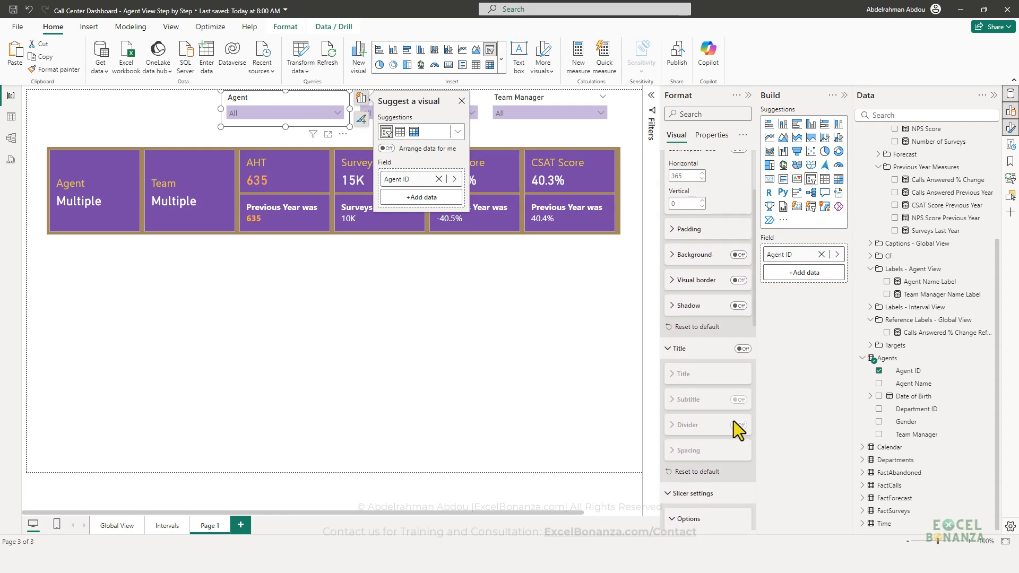
scroll(740, 425, "down", 2)
left_click(699, 352)
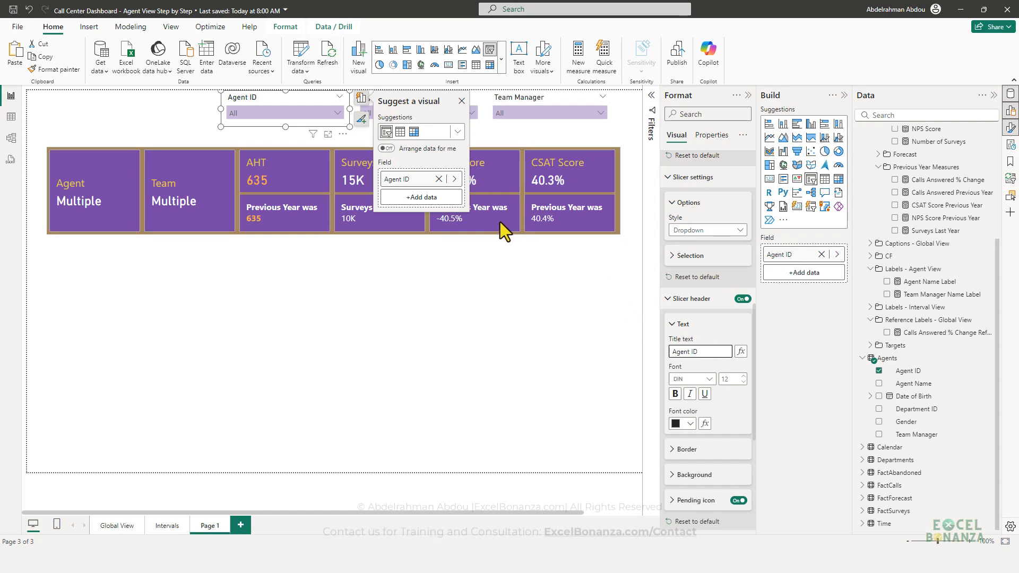
Step: Shift the Team Manager, Agent and Agent ID slicers slightly to the right along the row above the cards
left_click_drag(278, 95, 283, 94)
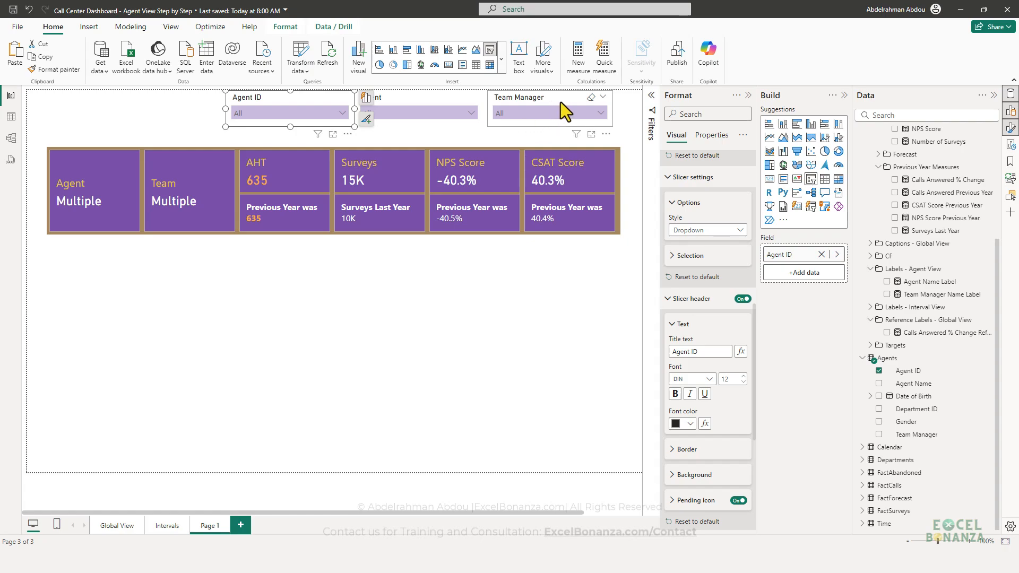
left_click_drag(550, 102, 562, 102)
left_click_drag(425, 99, 437, 98)
mouse_move(287, 91)
left_mouse_down()
mouse_move(301, 97)
mouse_move(283, 101)
left_mouse_up()
Step: Place a copy of the Team Manager slicer left of Agent ID and replace its field with Department Name from the Departments table
left_click_drag(549, 100, 157, 95)
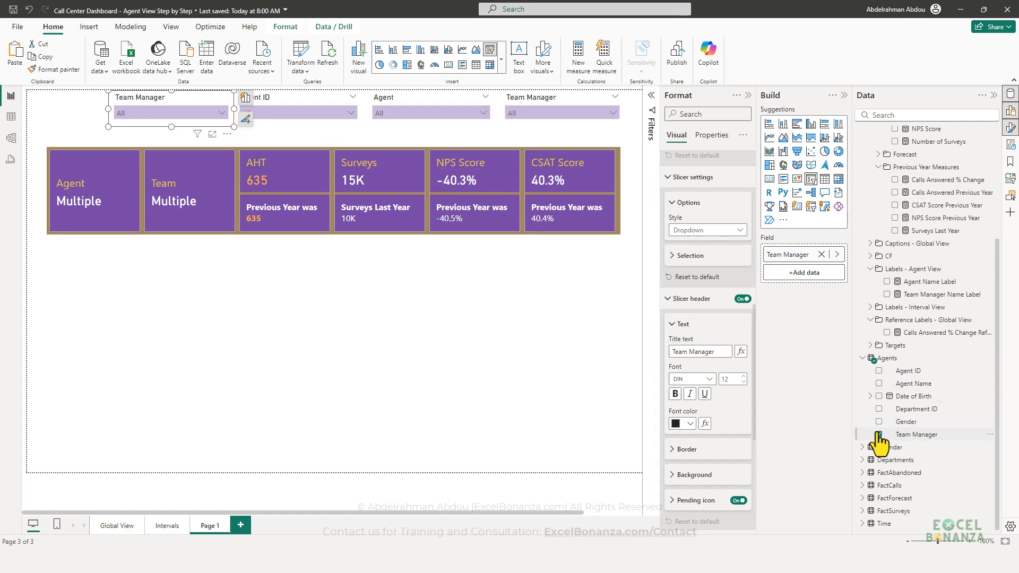
left_click(899, 434)
left_click(863, 460)
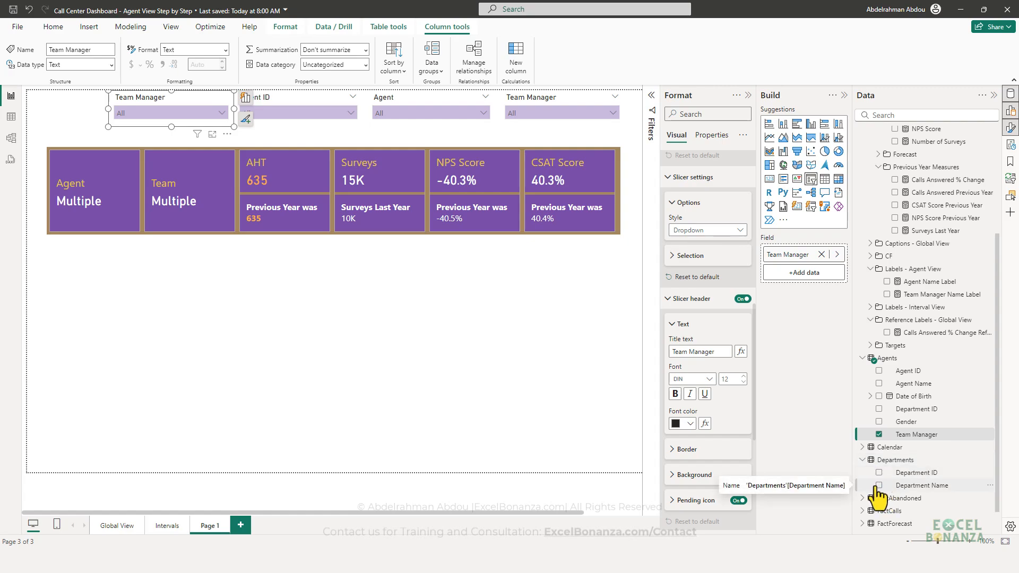
left_click(879, 485)
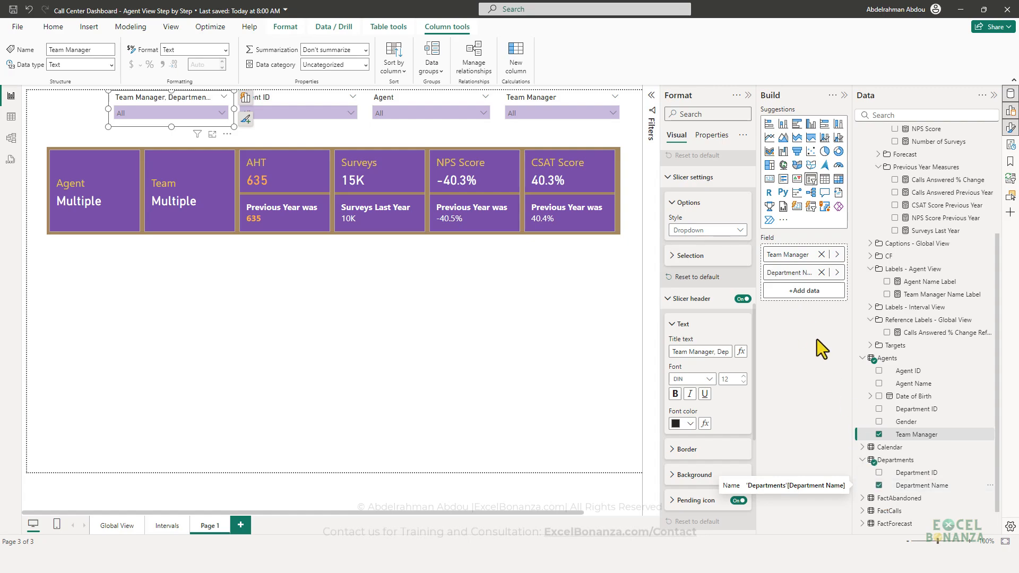
left_click(823, 254)
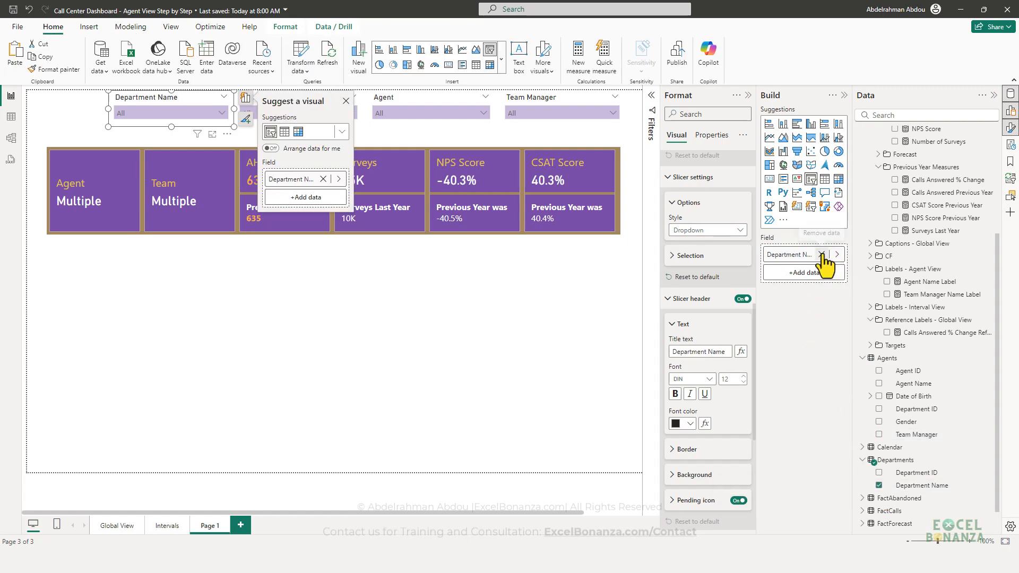
left_click(217, 114)
left_click(180, 113)
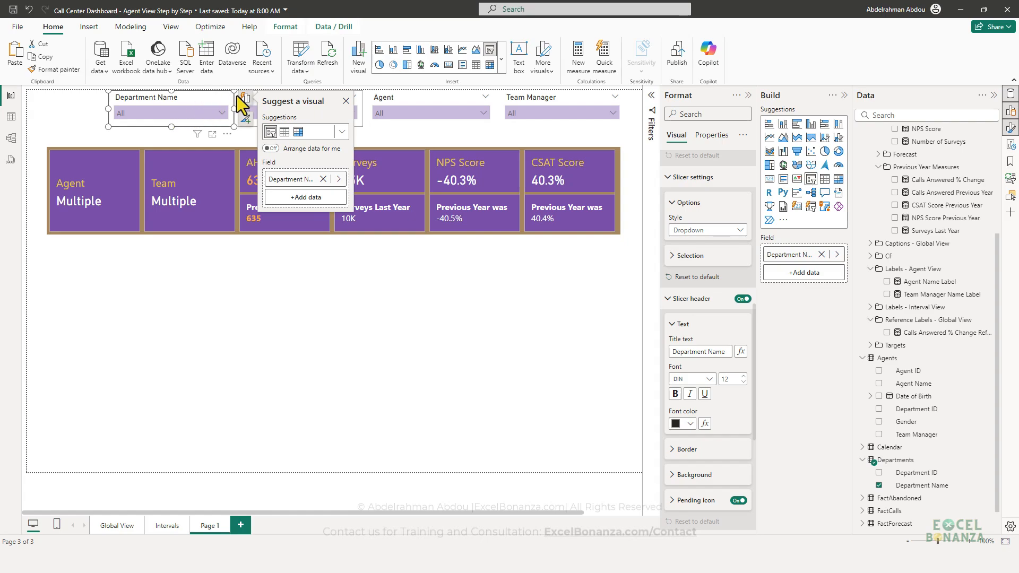
Step: Even out the spacing of the Agent, Agent ID and Department Name slicers and retitle the Department Name header "Department"
left_click(414, 98)
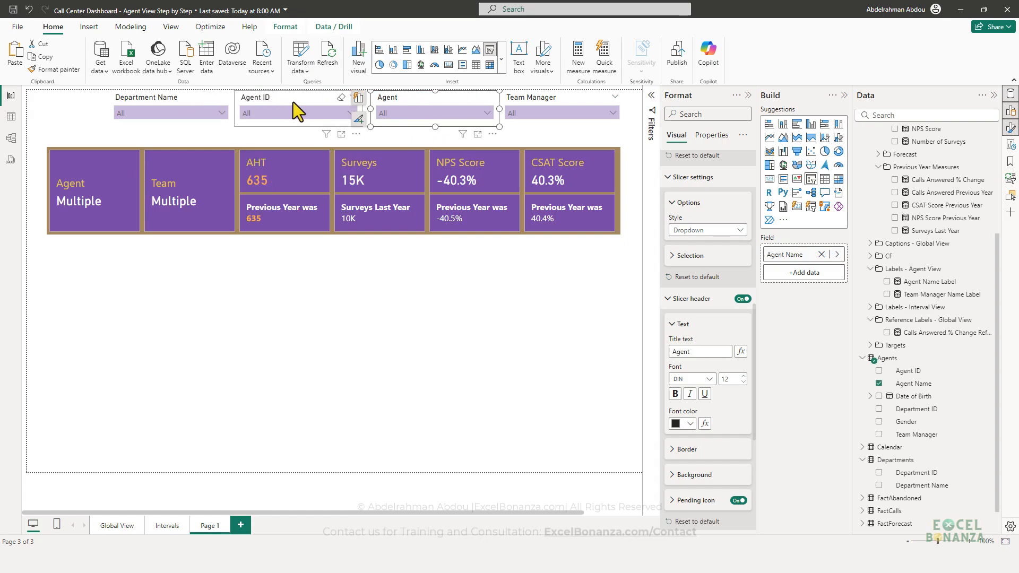
left_click(192, 103)
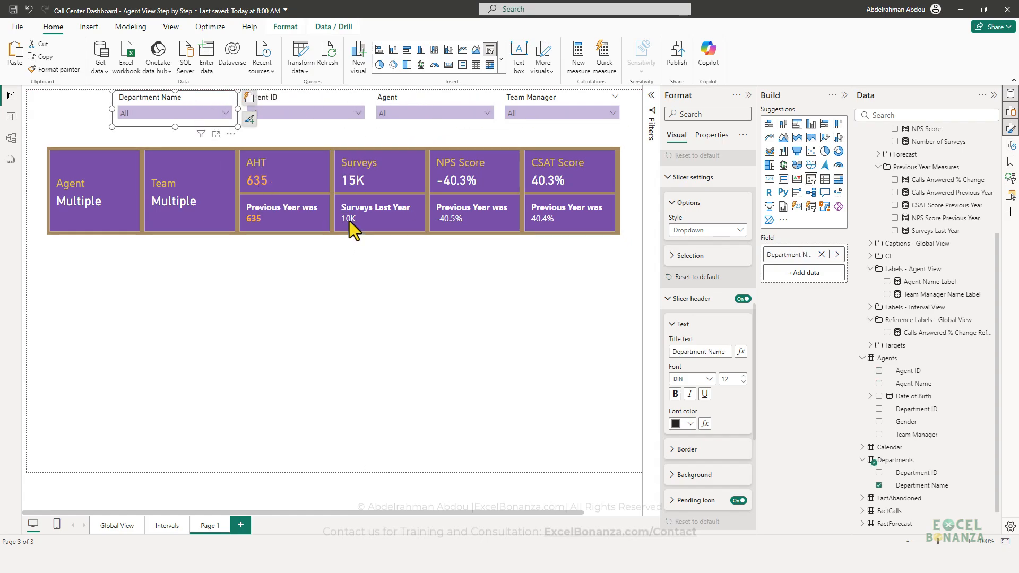
left_click(167, 113)
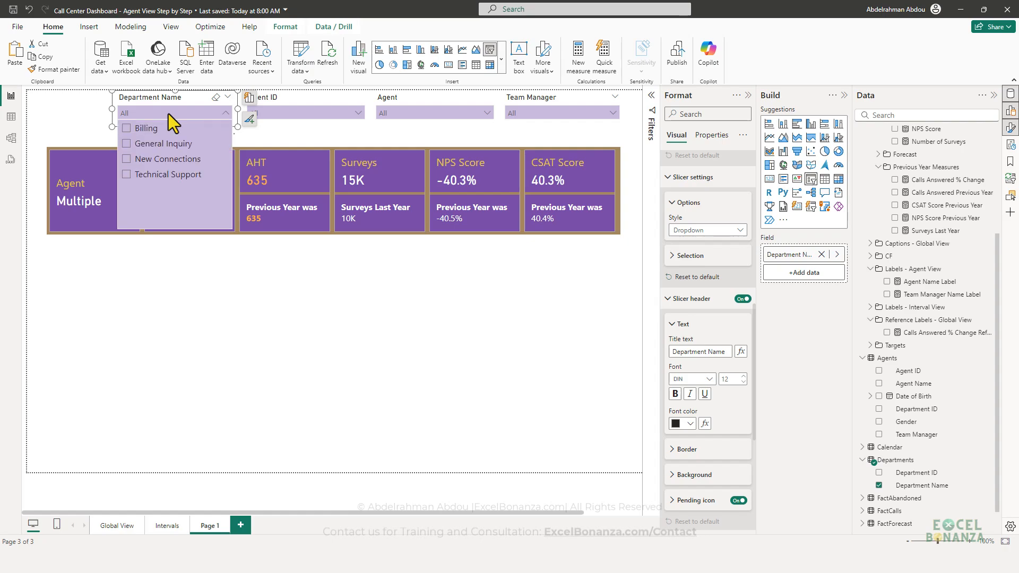
double_click(712, 352)
key("BackSpace")
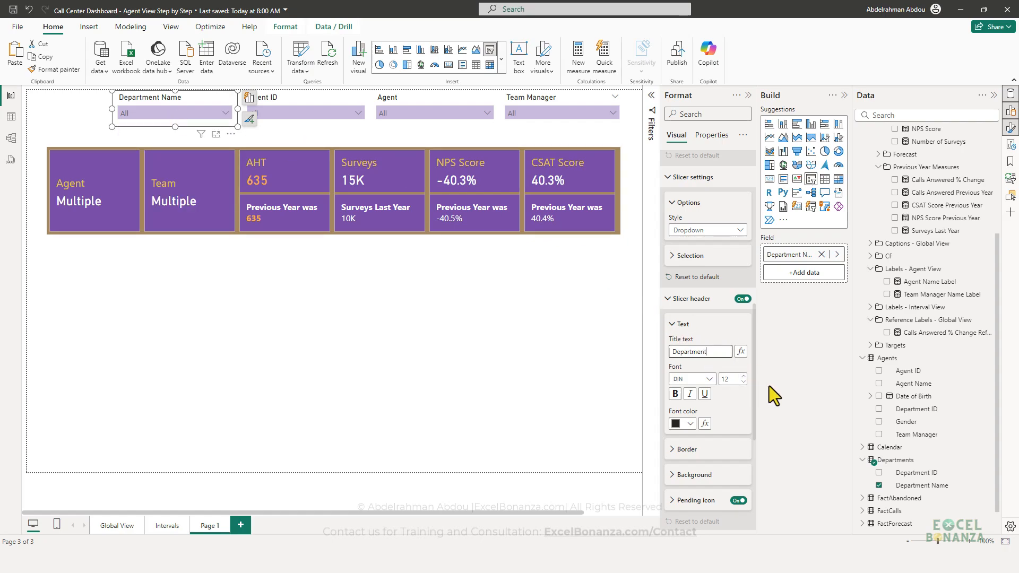
left_click(558, 101)
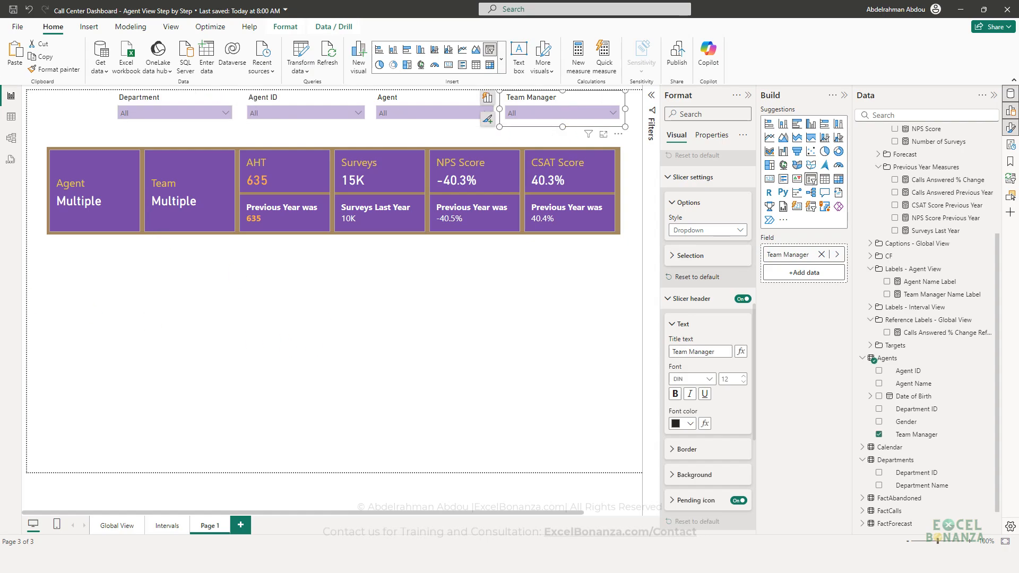
Step: Compare the slicer row with the finished Agent View dashboard and examine the Team Manager slicer's list
left_click_drag(0, 175, 727, 78)
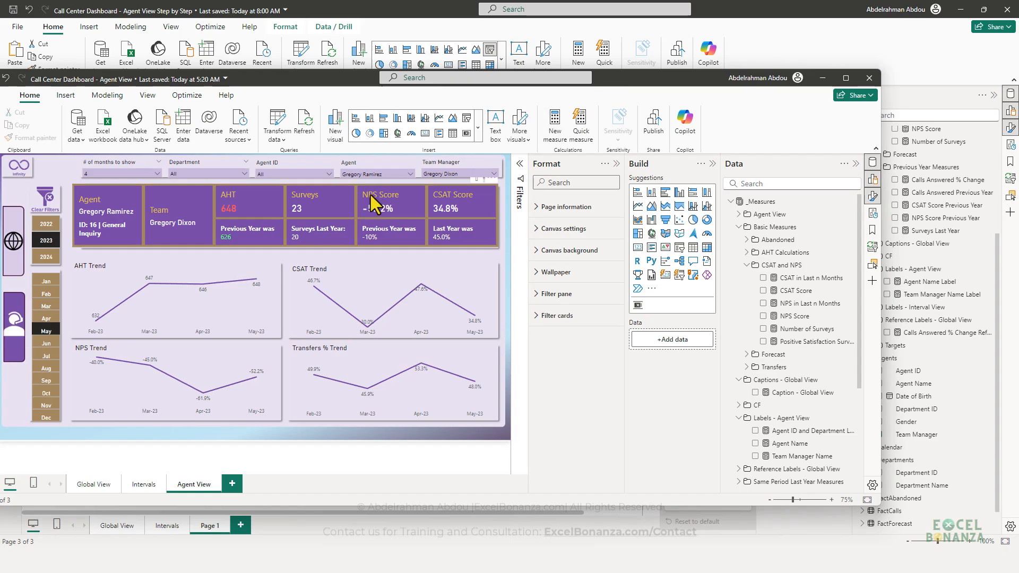
key("super+Down")
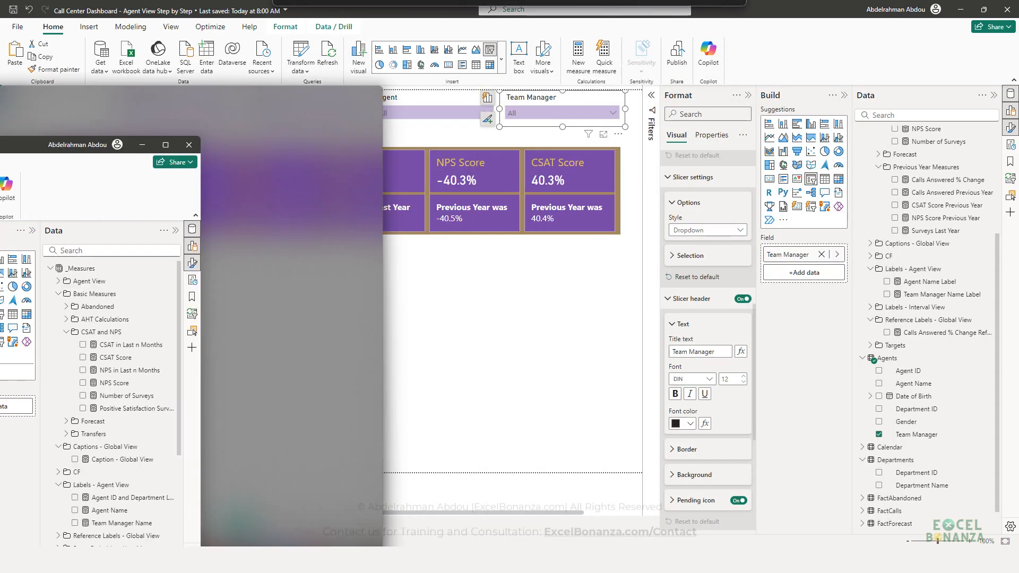
left_click(549, 115)
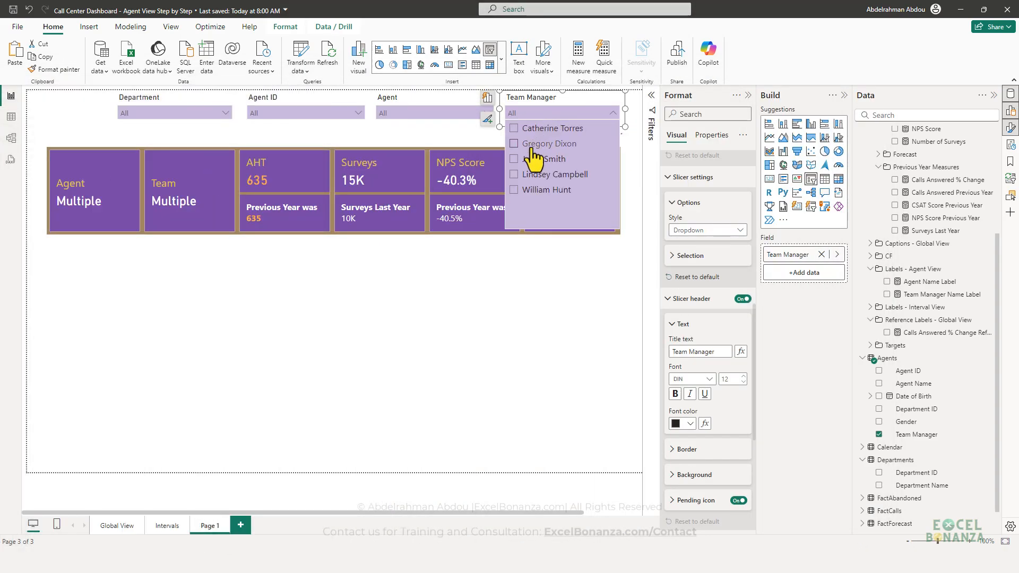
left_click_drag(0, 228, 0, 101)
left_click(527, 240)
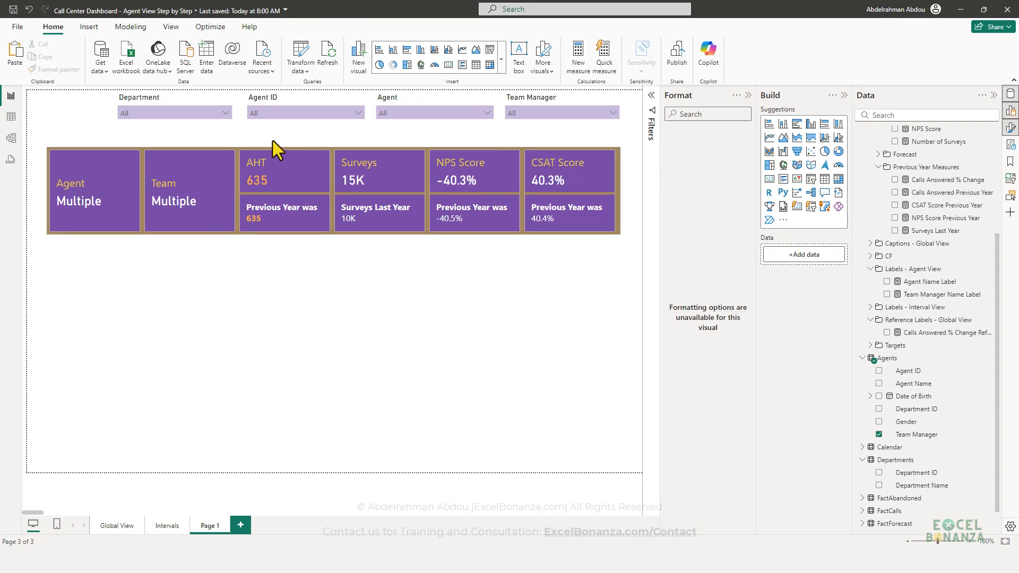
Step: Narrow the Department, Agent ID and Agent slicers, making Agent ID about 223 wide, and space out the slicer row
left_click(185, 100)
left_click_drag(122, 109, 131, 109)
left_click_drag(311, 101, 316, 101)
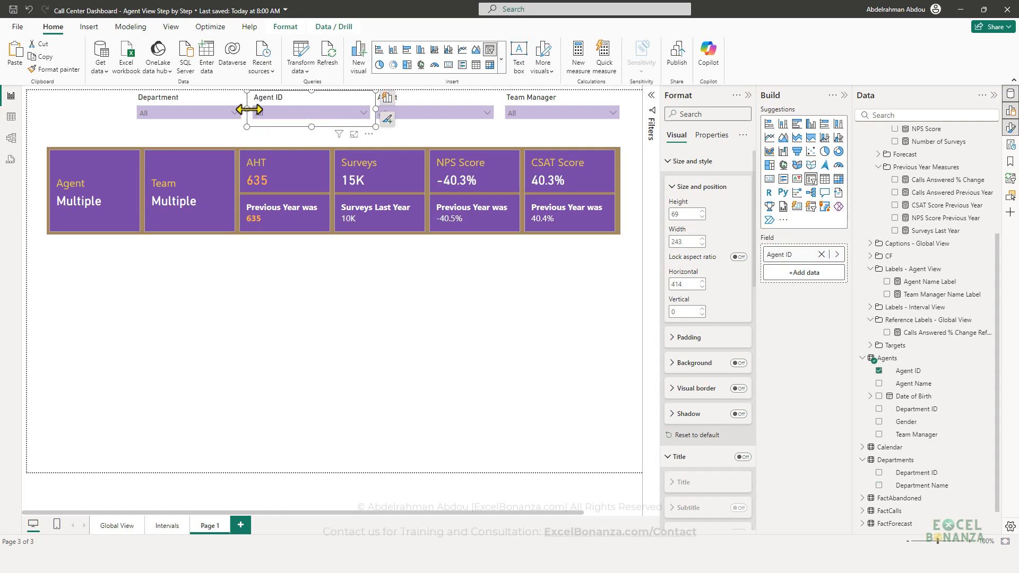
left_click_drag(252, 109, 257, 109)
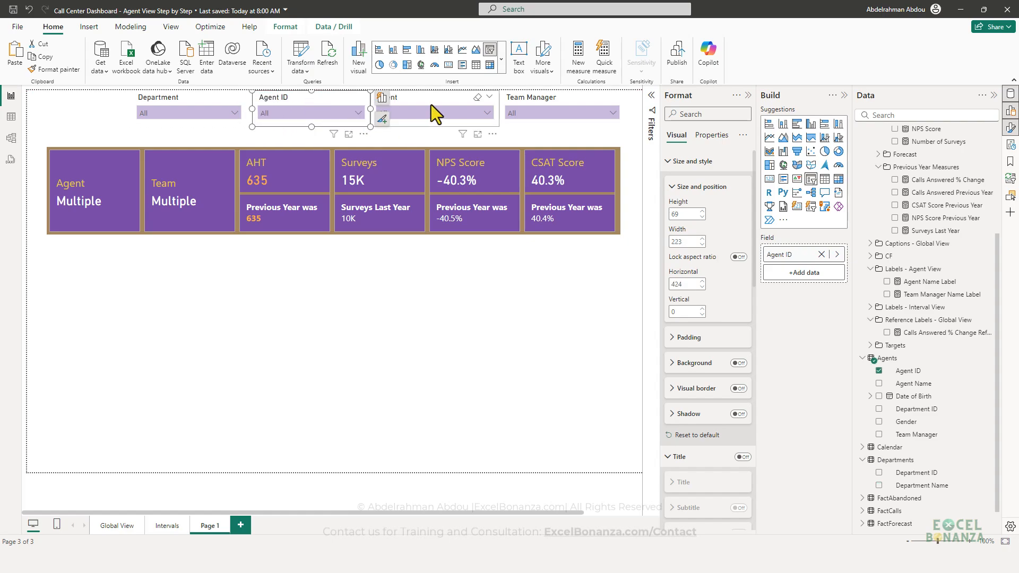
left_click(398, 111)
left_click_drag(381, 109, 371, 109)
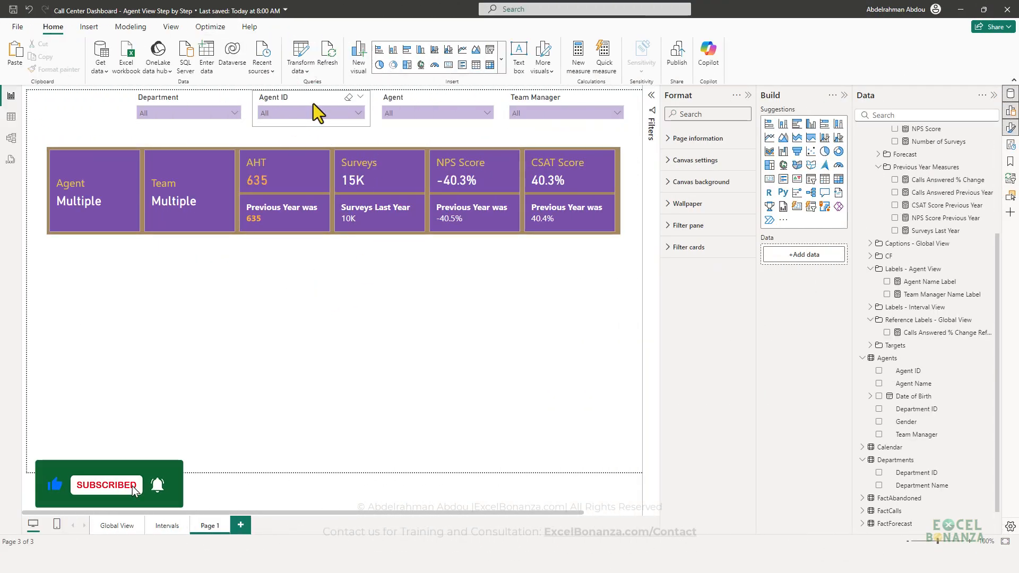
Step: Filter the page to the third agent listed in the Agent slicer
left_click(433, 111)
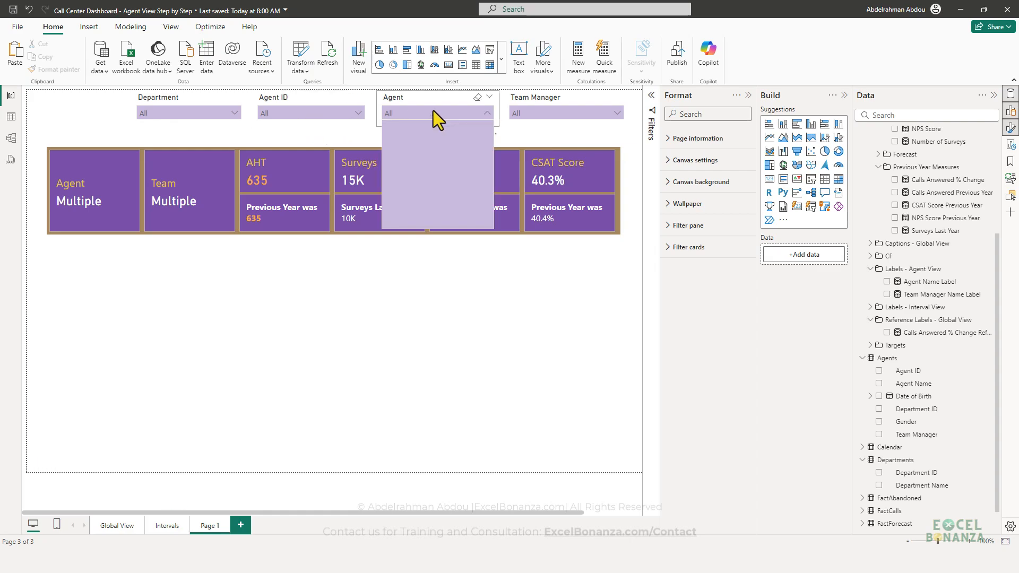
left_click(418, 159)
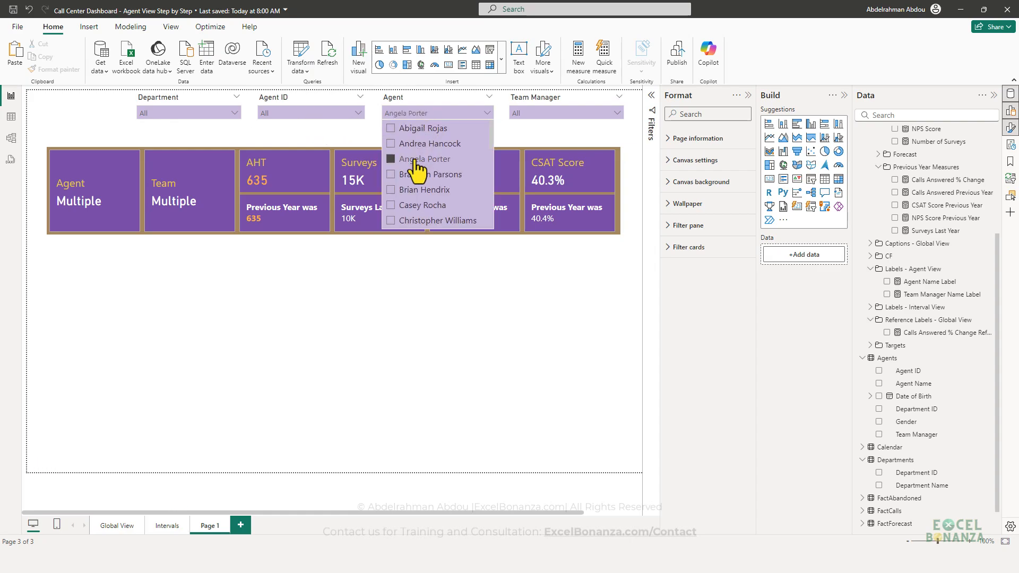
Step: Set the callout value font size of the Agent Name Label series in the multi-card visual to 15
left_click(340, 289)
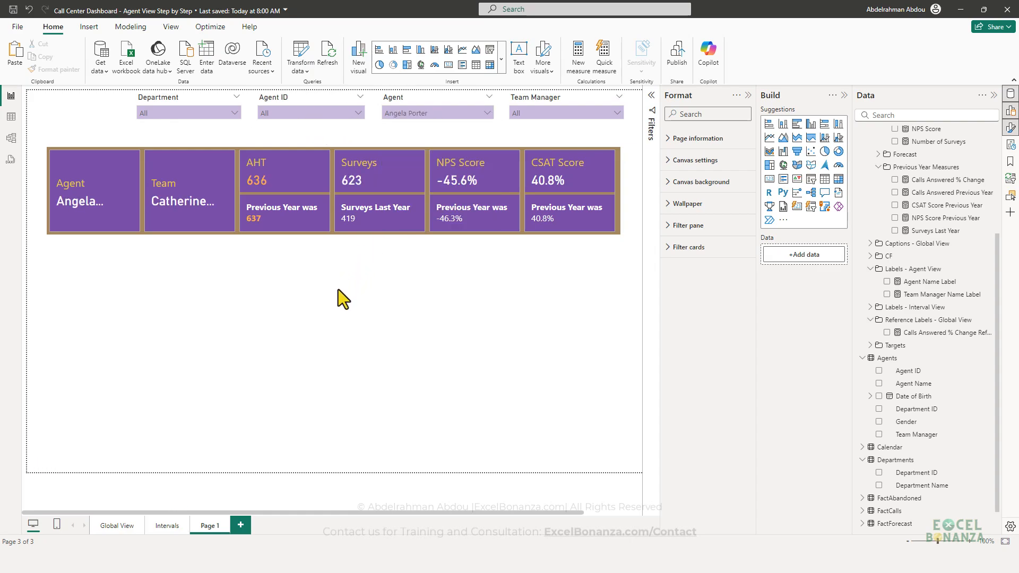
left_click(76, 193)
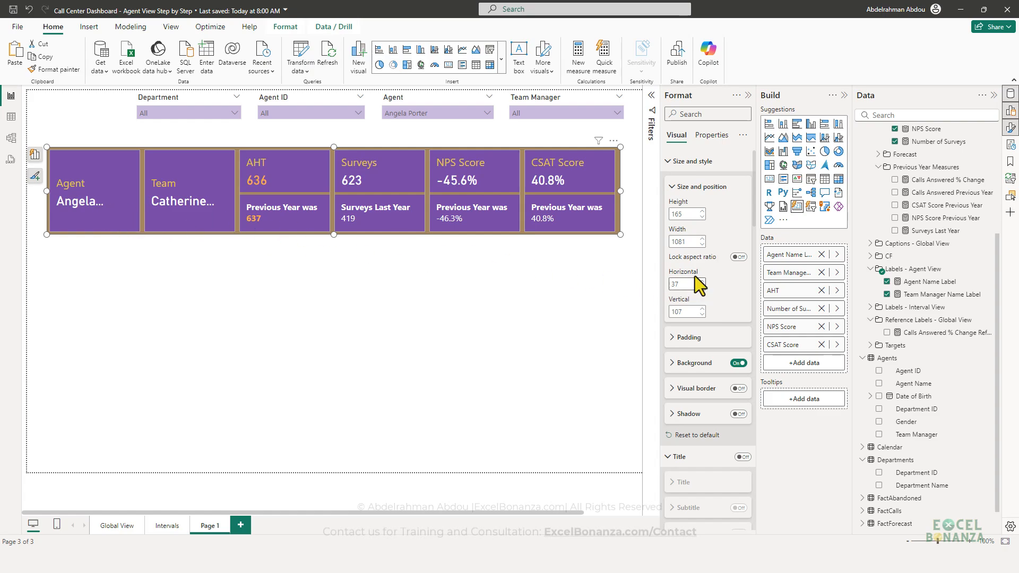
scroll(698, 262, "down", 4)
scroll(717, 308, "up", 5)
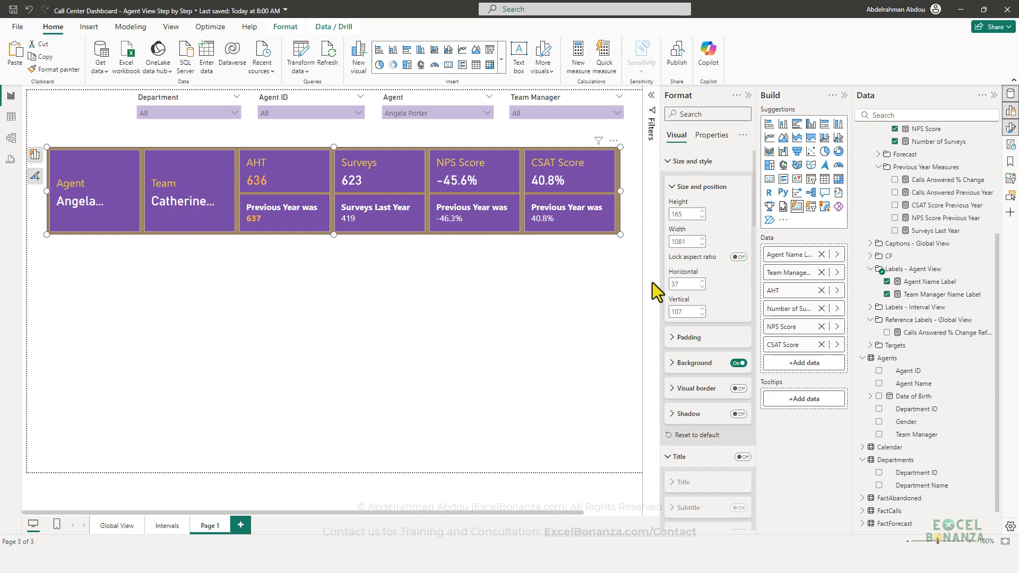
scroll(706, 292, "down", 3)
scroll(723, 299, "down", 2)
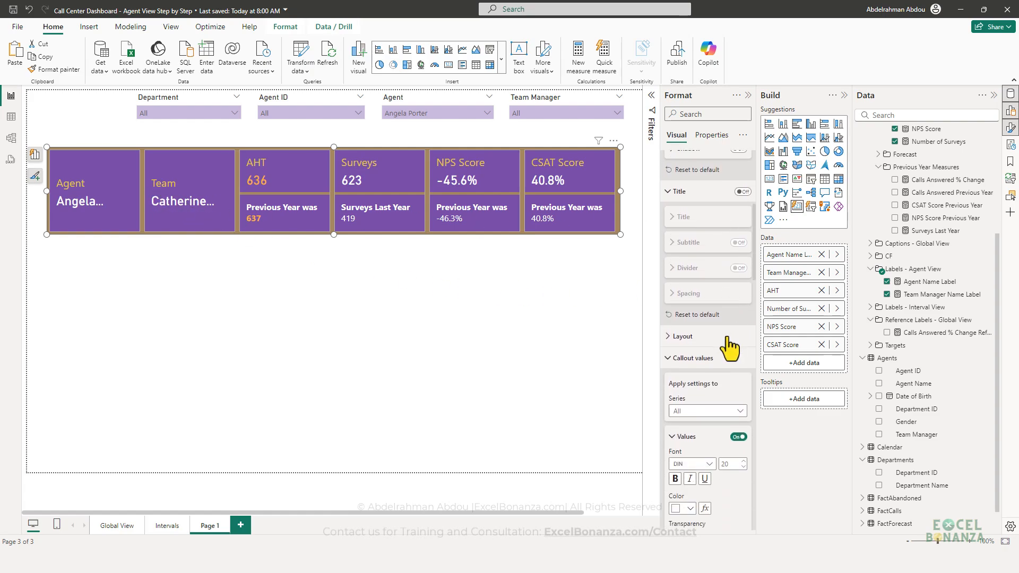
scroll(726, 329, "down", 2)
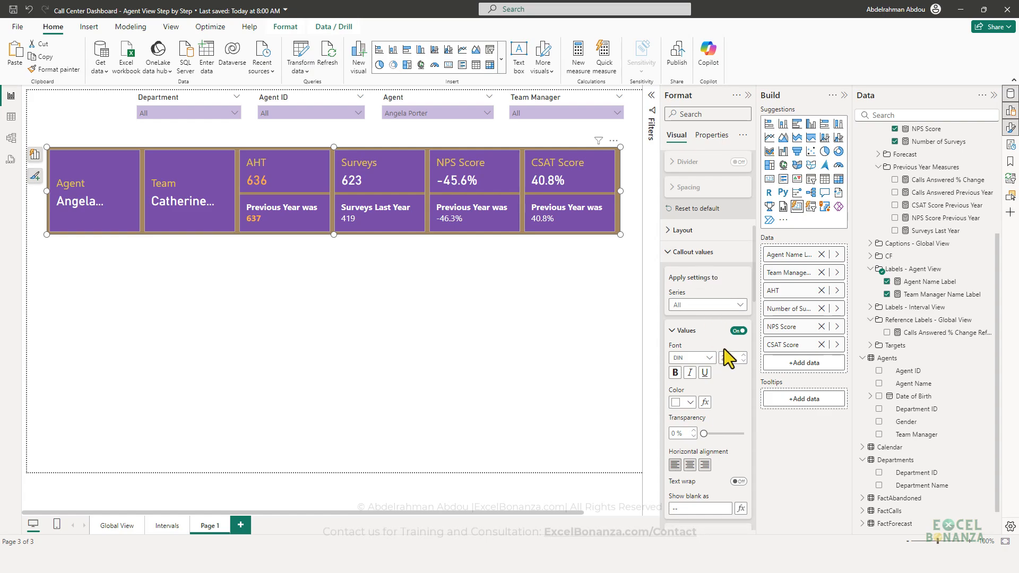
double_click(726, 357)
left_click(709, 306)
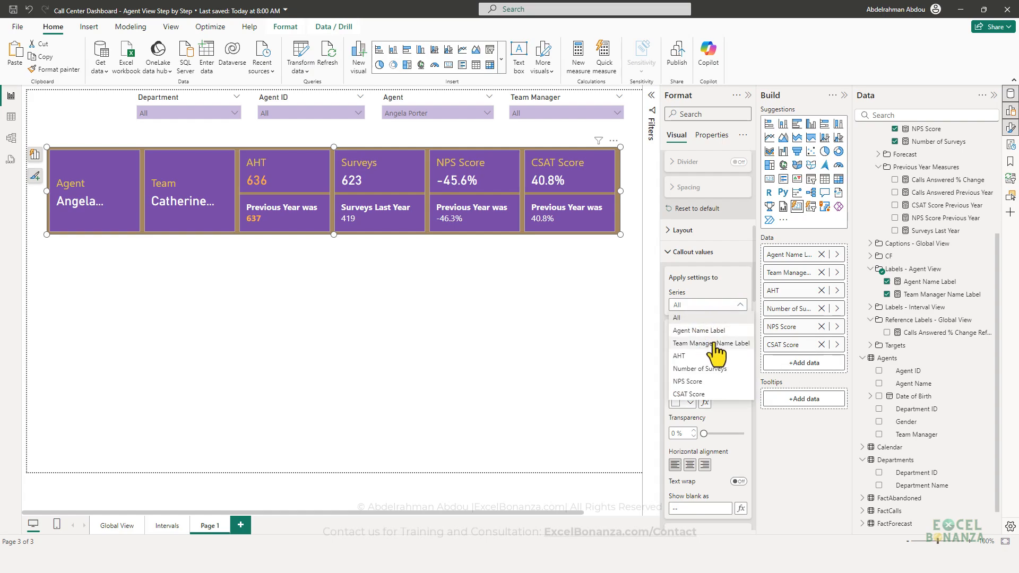
left_click(718, 331)
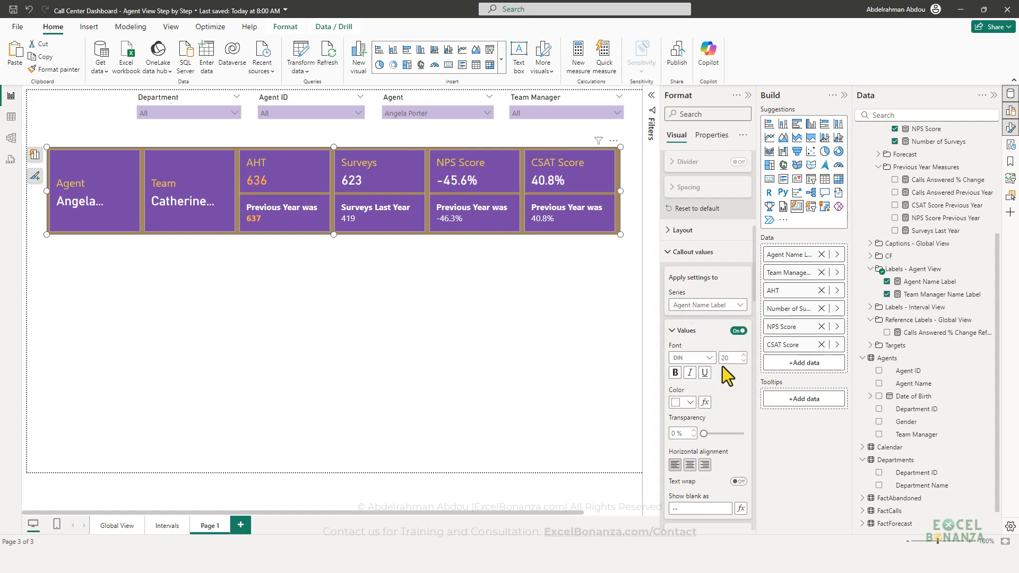
left_click_drag(721, 360, 747, 377)
type("15")
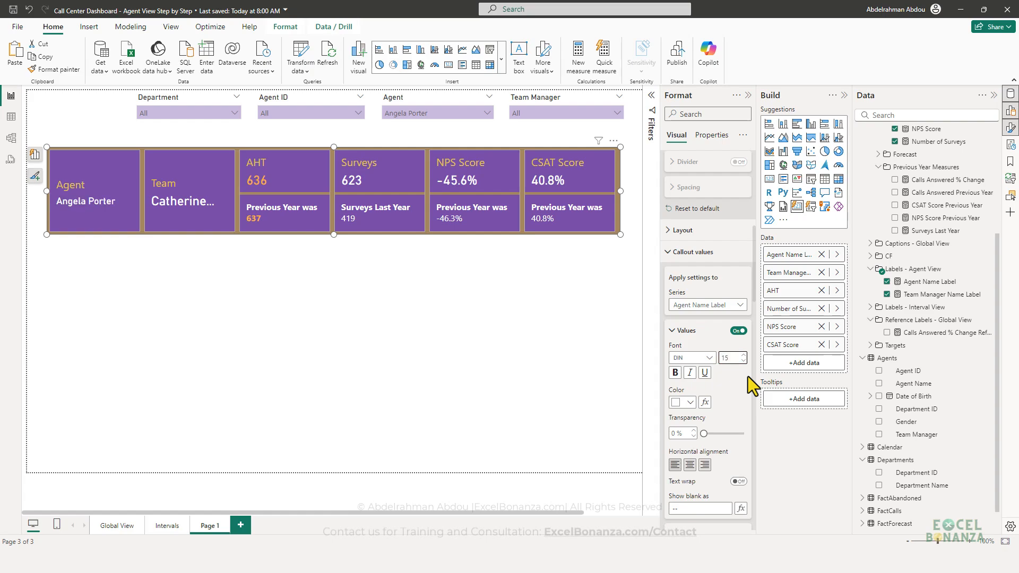
Step: Set the Team Manager Name Label callout value's font size to 15 and shift the card visual to about horizontal 54, vertical 105
left_click(706, 307)
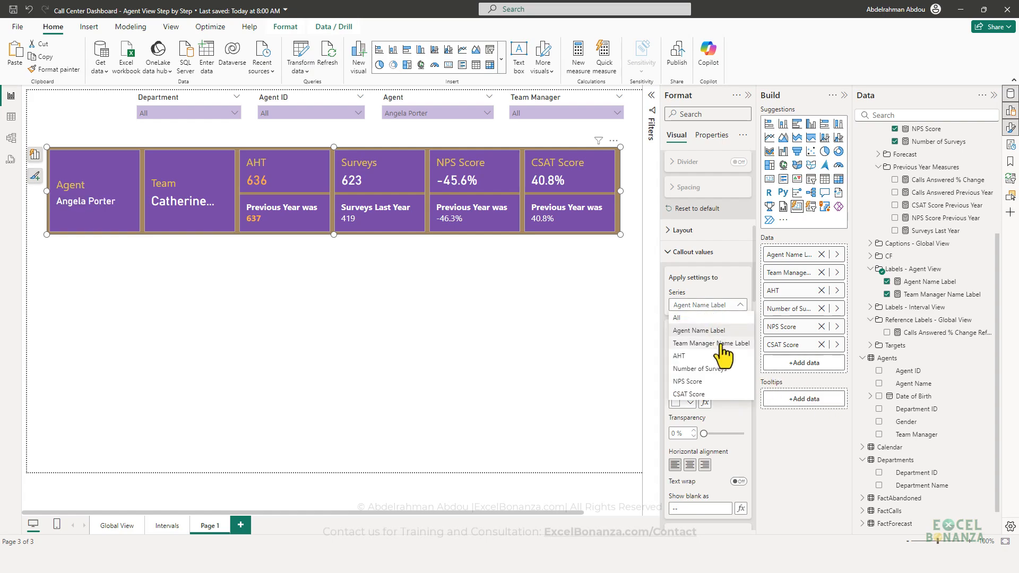
left_click(702, 335)
left_click(727, 358)
type("15")
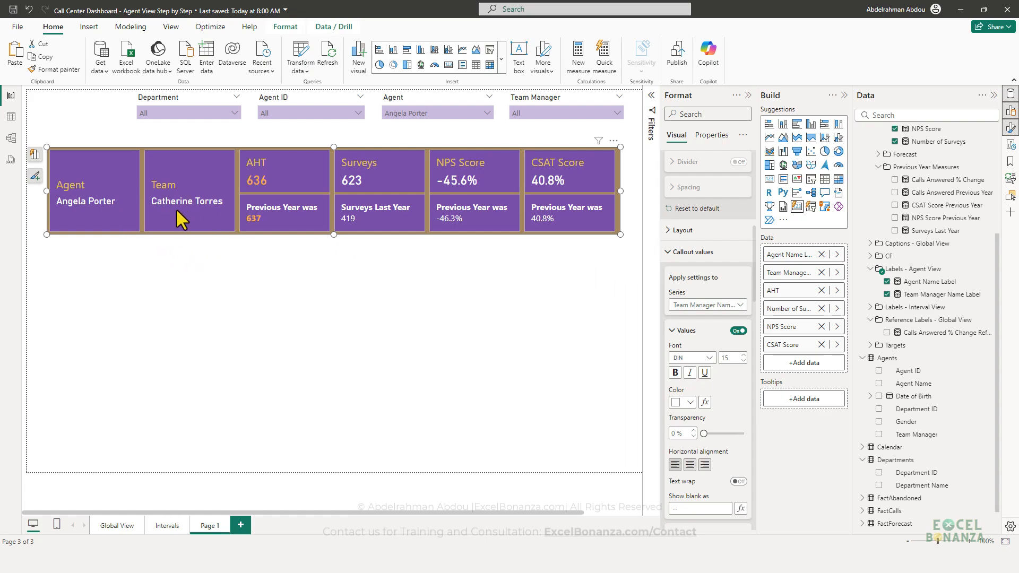
left_click_drag(390, 199, 418, 196)
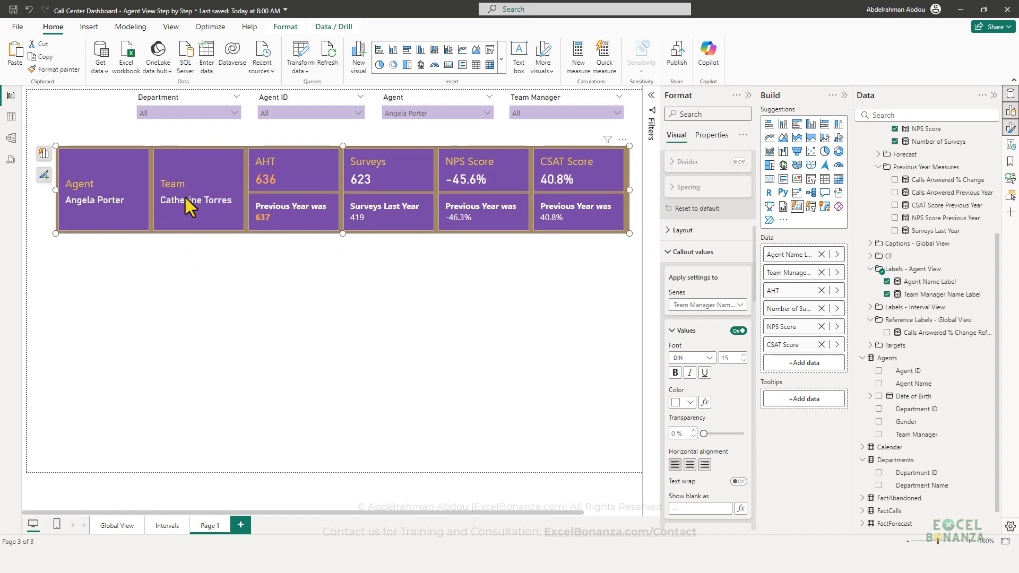
left_click(637, 363)
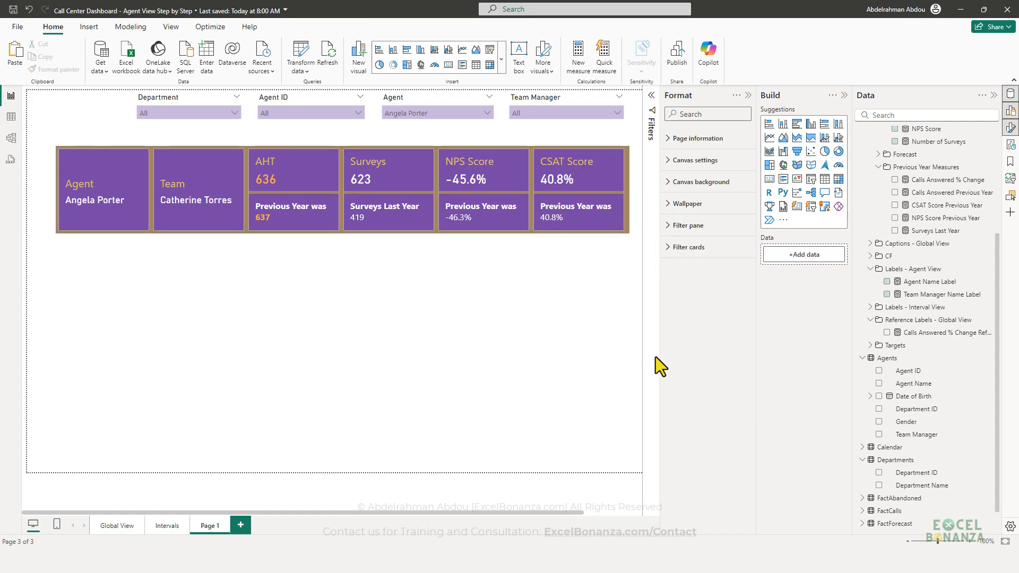
Step: Examine the ID and department line beneath the agent's name on the finished Agent View dashboard's card
left_click(408, 201)
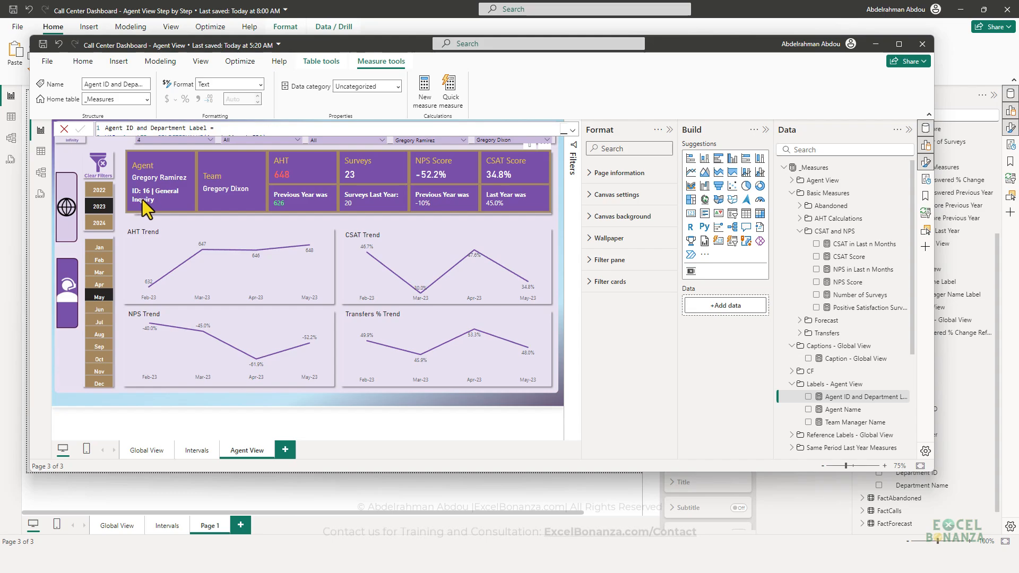
left_click_drag(129, 186, 185, 210)
key("Escape")
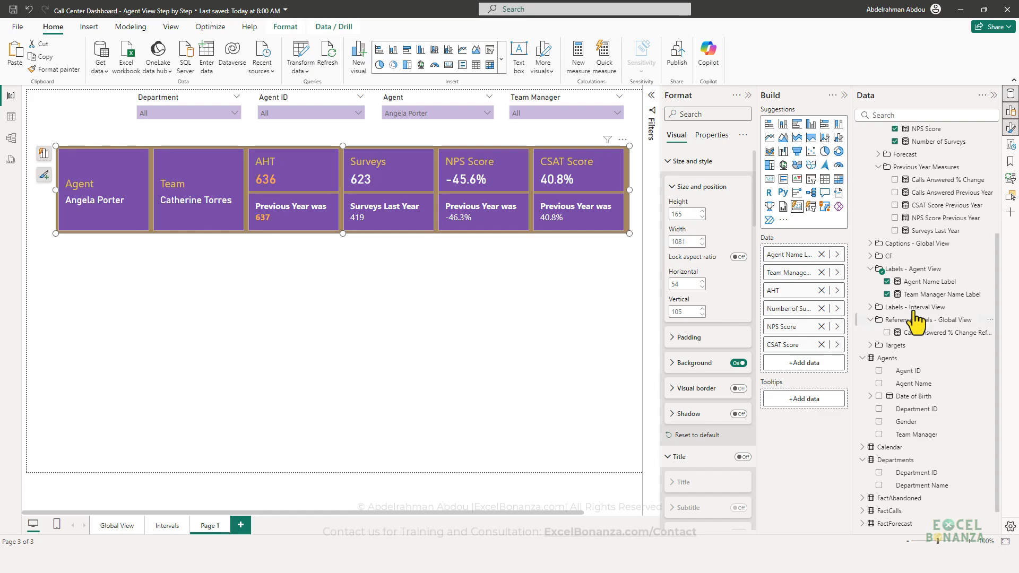
Step: Write an "Agent ID and Department Label" measure in Labels - Agent View joining "ID: ", the selected agent ID, " | " and the looked-up department name, blank without an agent
left_click(991, 269)
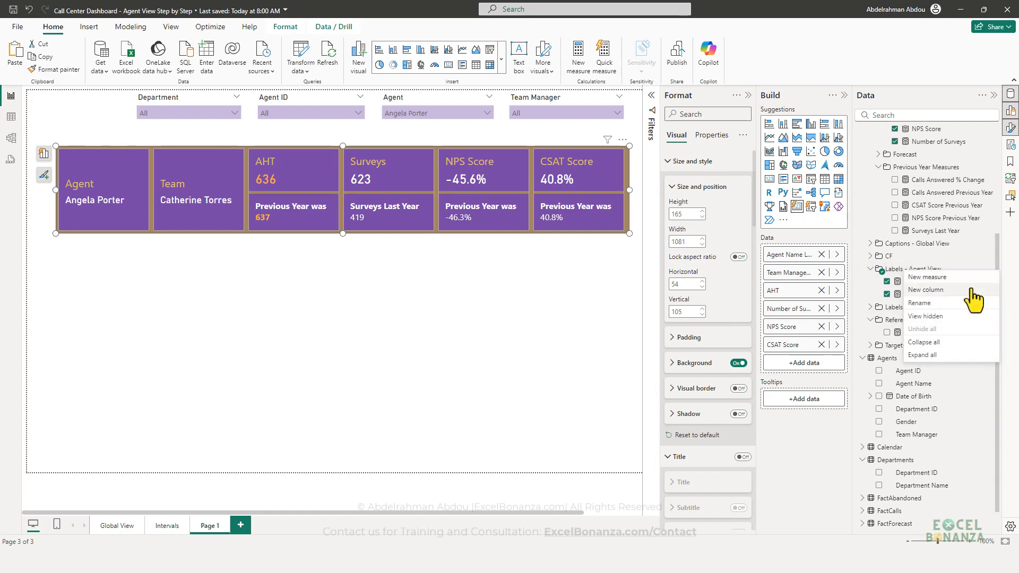
left_click(929, 274)
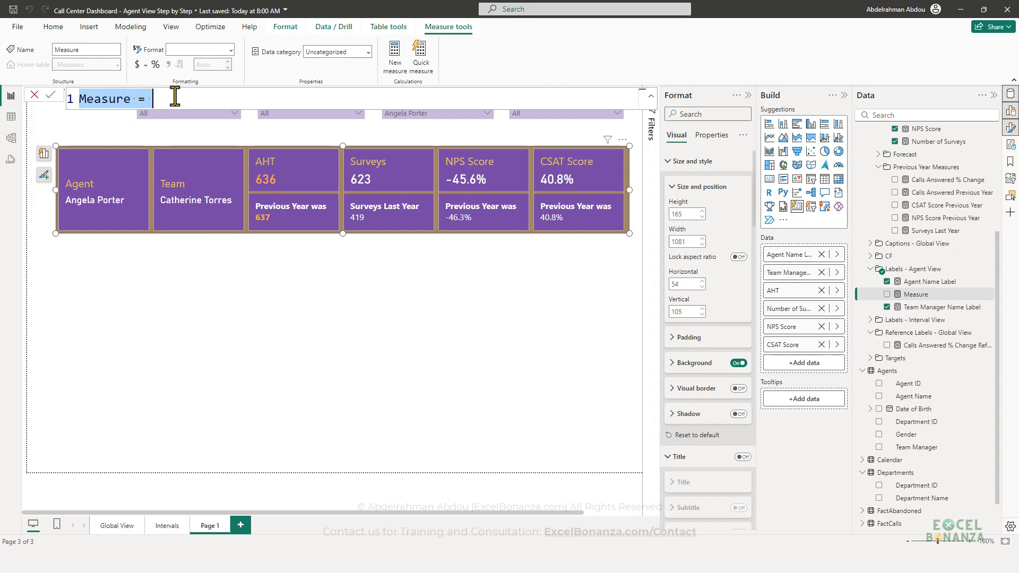
type("Agent ID and Department Label = VAR _AgentID = SELECTEDVALUE(Agents[Agent ID]) VAR _DepartmentID = SELECTEDVALUE(Agents[Department ID]) VAR _DepartmentName = LOOKUPVALUE(Departments[Department Name], Departments[Department ID],_DepartmentID) VAR _Result = IF(ISBLANK(_AgentID),\"\",\"ID: \" & FORMAT(_AgentID,\"0\") & \" | \" & _DepartmentName) RETURN _Result")
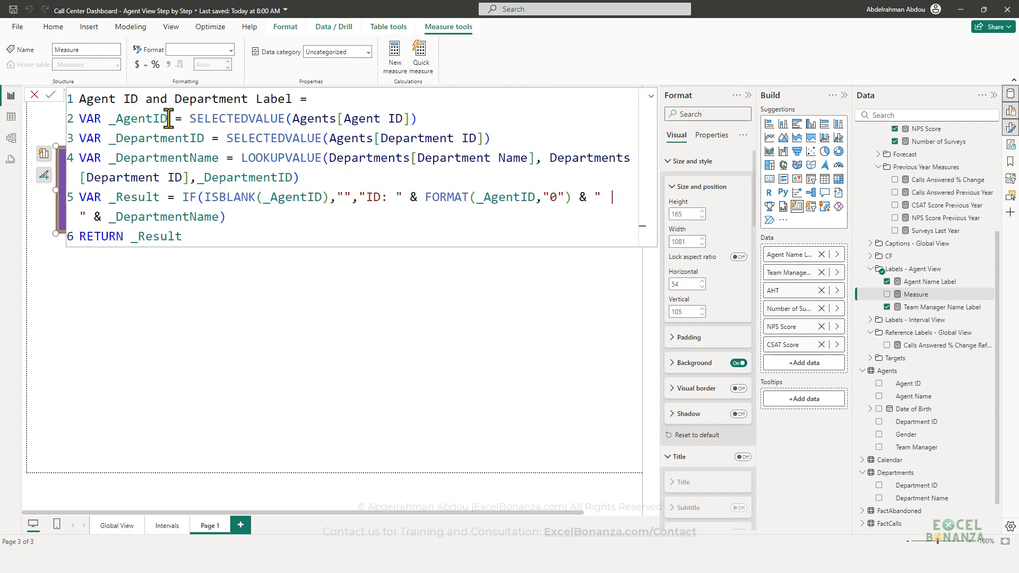
Step: Review how the _AgentID and _DepartmentID variables use SELECTEDVALUE on the Agents table columns
left_click_drag(167, 118, 115, 117)
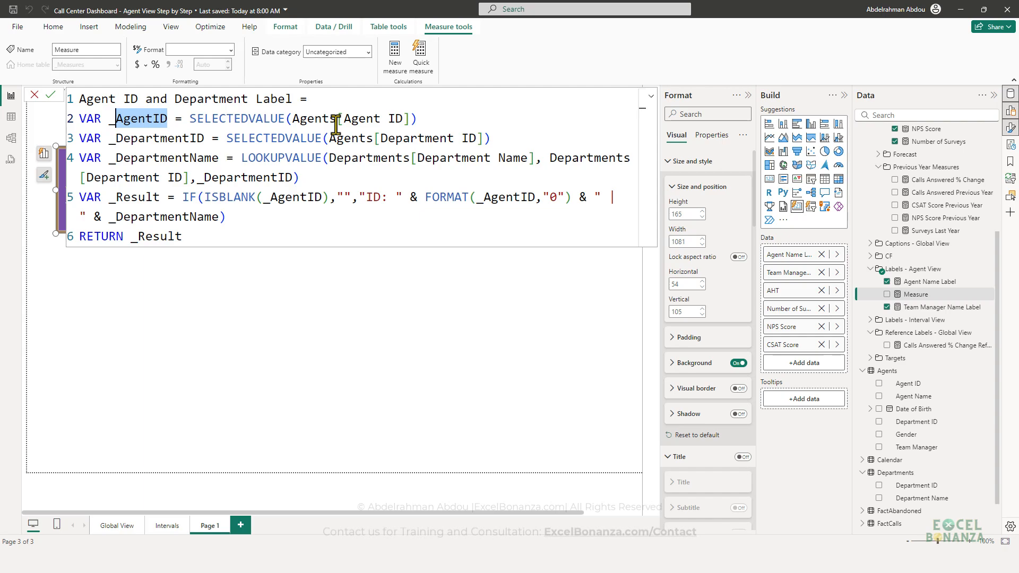
left_click(435, 117)
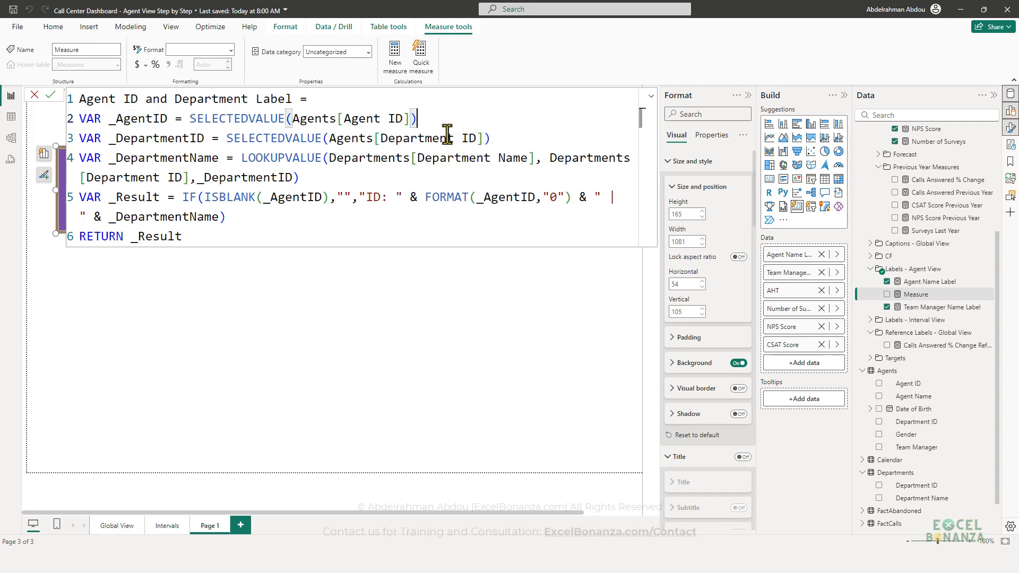
double_click(212, 119)
left_click(256, 119)
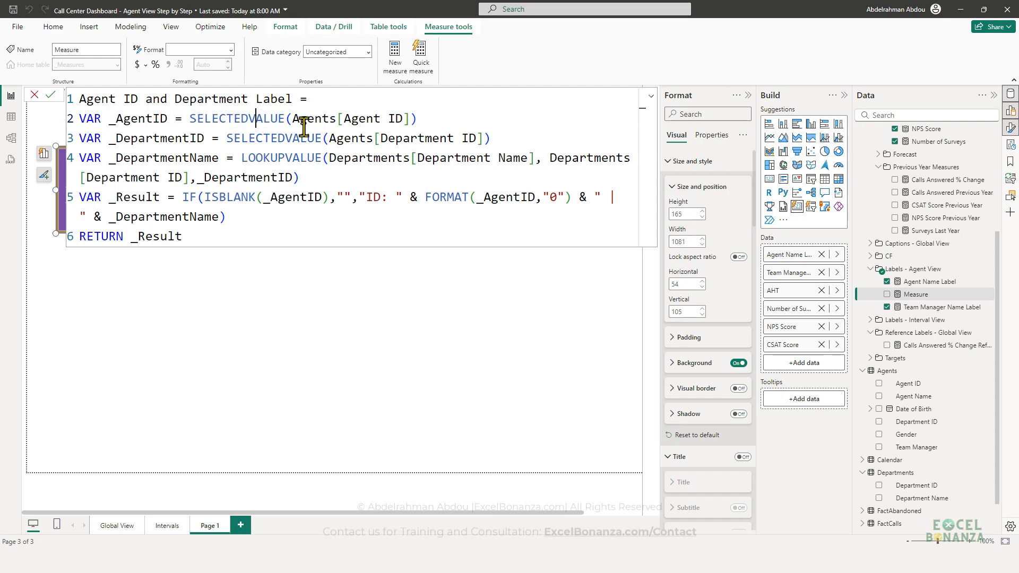
left_click(308, 120)
left_click(442, 119)
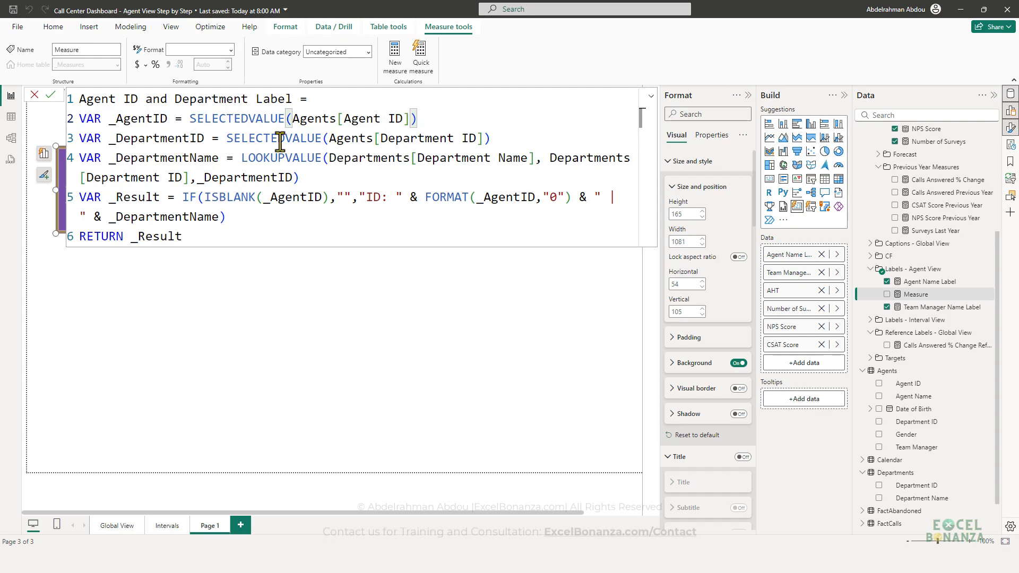
left_click(165, 139)
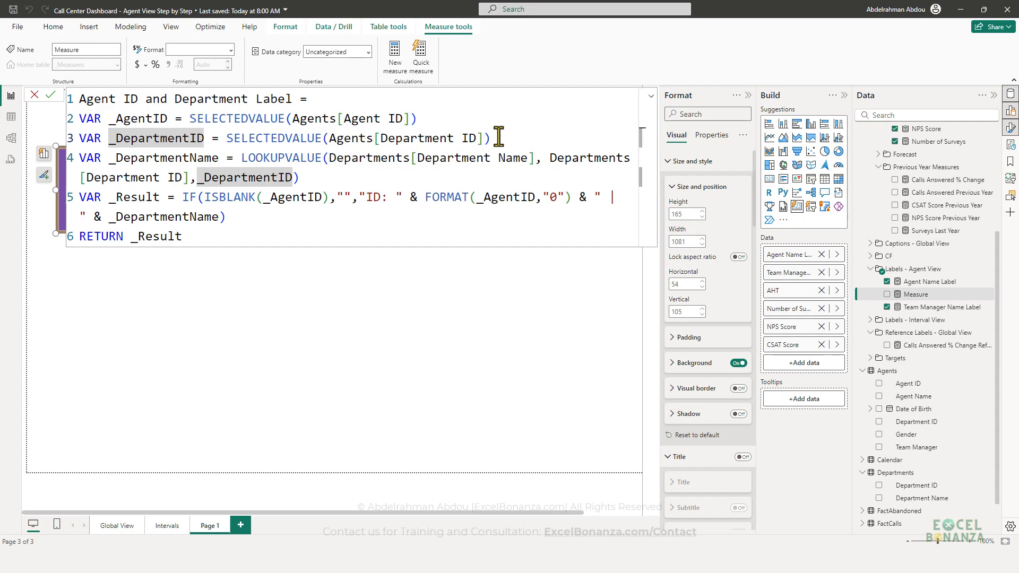
Step: Review the _DepartmentName variable's LOOKUPVALUE arguments: Departments[Department Name], Departments[Department ID] and _DepartmentID
double_click(182, 157)
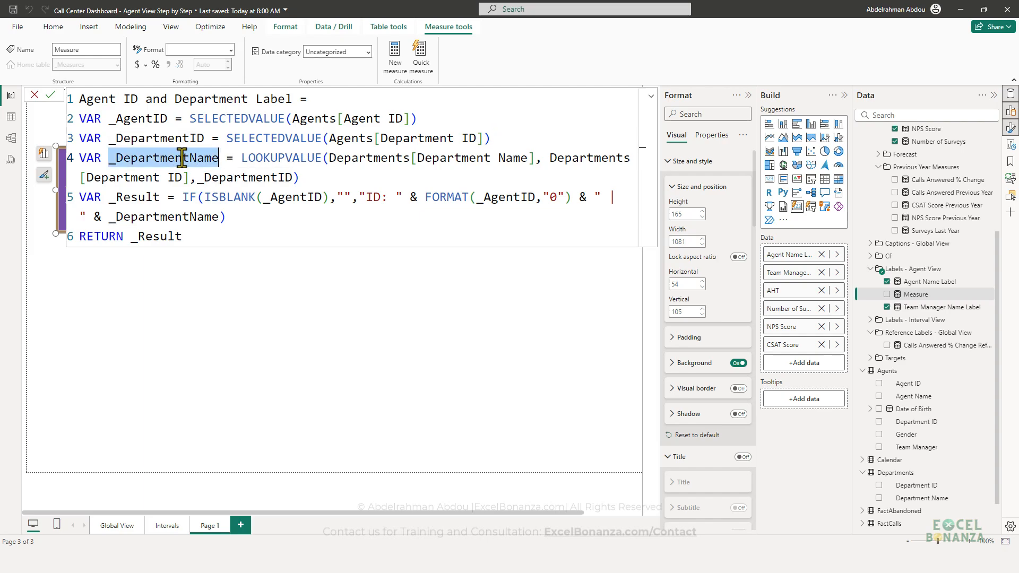
left_click(225, 158)
left_click(187, 139)
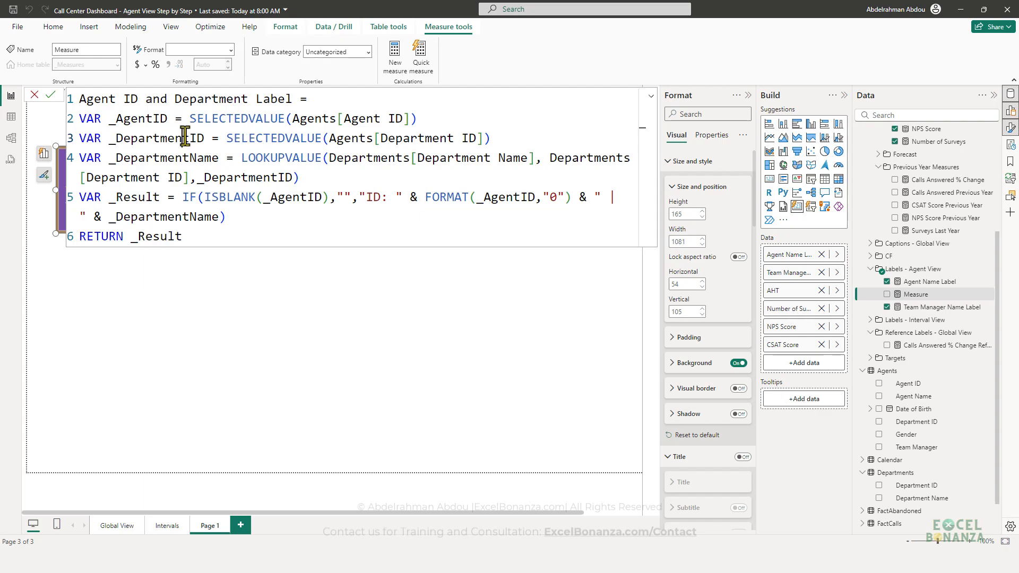
left_click(301, 158)
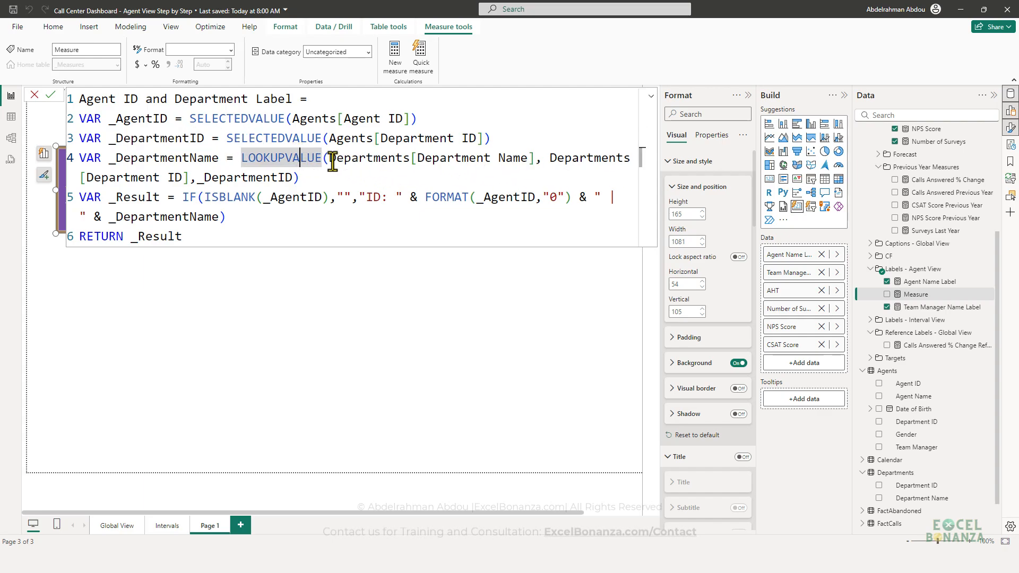
double_click(293, 159)
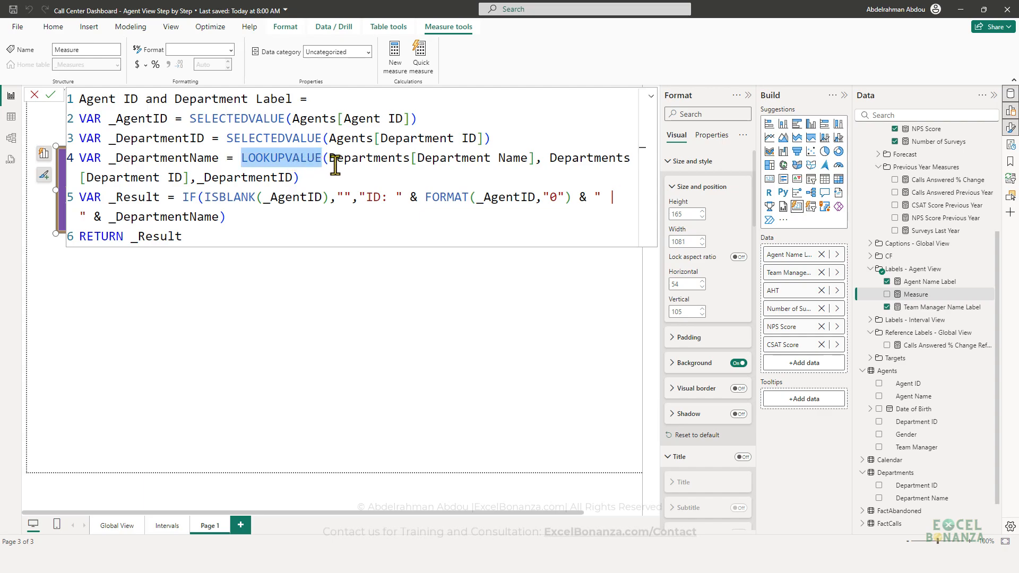
left_click_drag(328, 160, 535, 164)
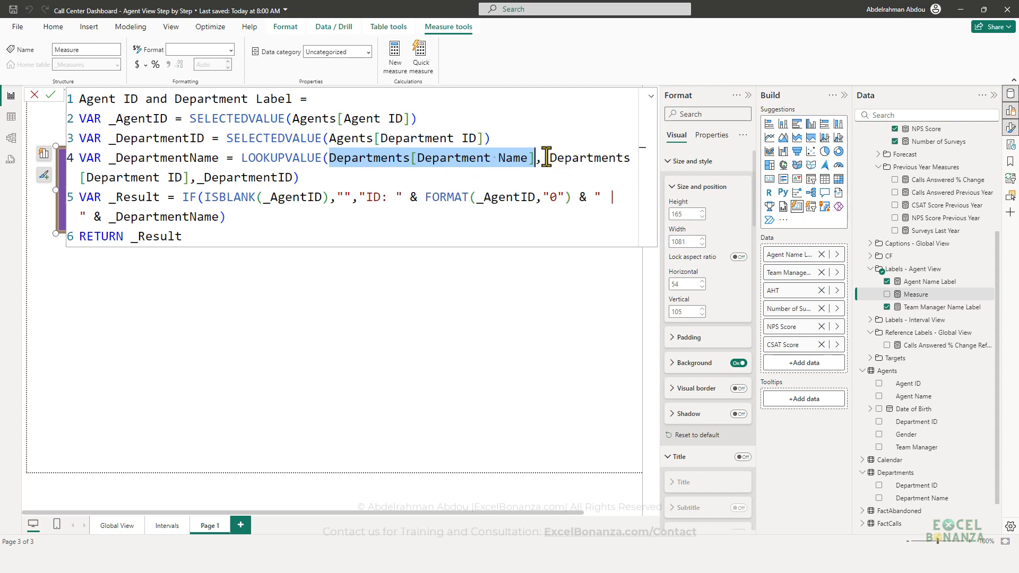
left_click_drag(550, 157, 187, 183)
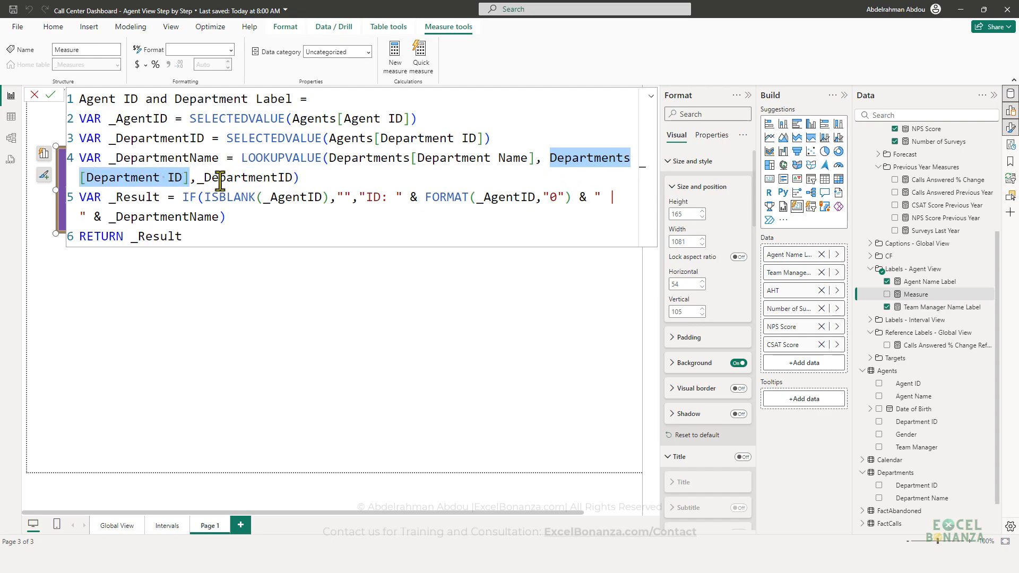
left_click(200, 179)
left_click_drag(200, 179, 205, 179)
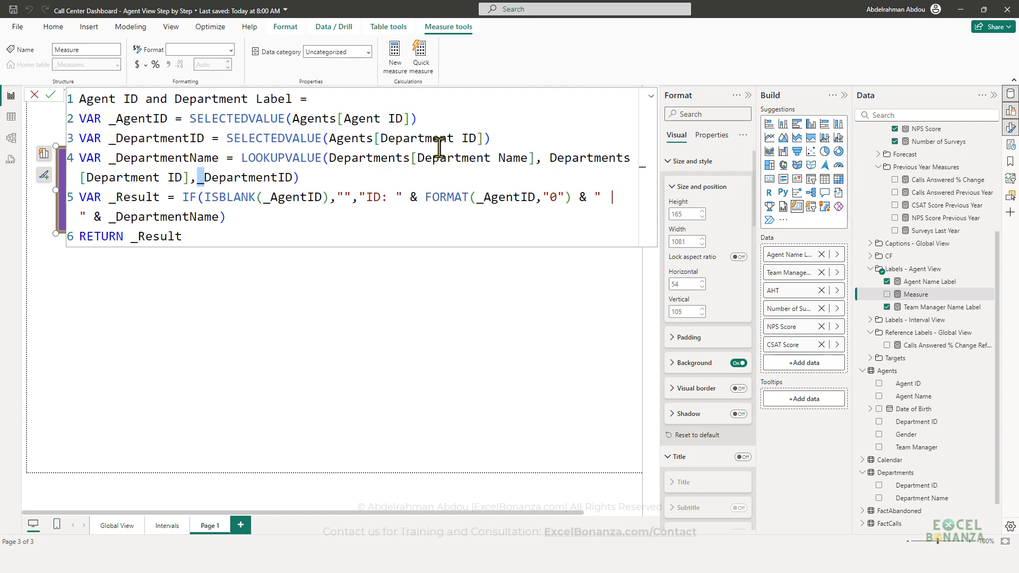
left_click_drag(293, 180, 201, 185)
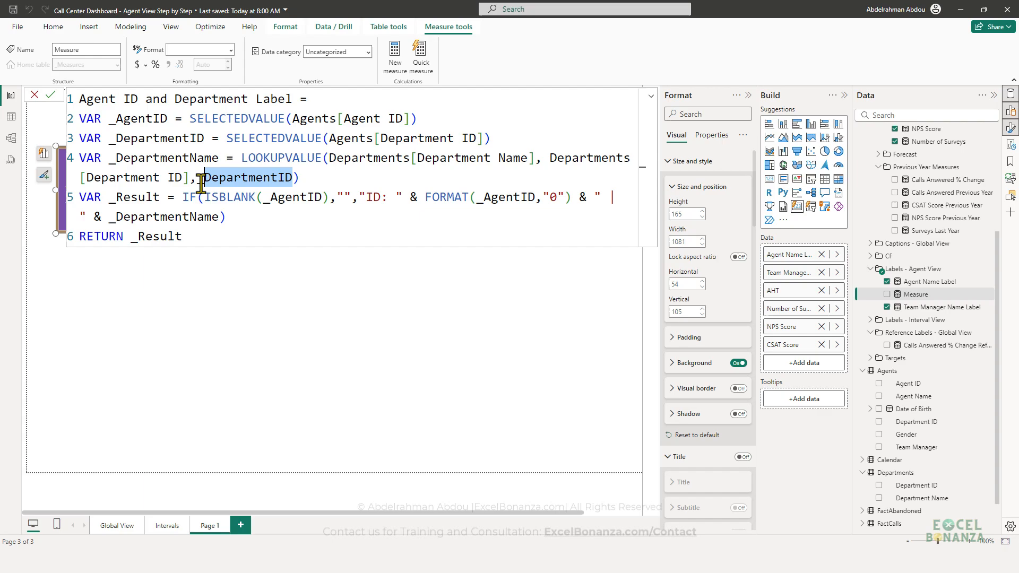
left_click(246, 182)
left_click_drag(293, 179, 194, 179)
Step: Review the _Result variable's IF(ISBLANK(_AgentID),"") test against the _AgentID definition
left_click(159, 198)
left_click(188, 206)
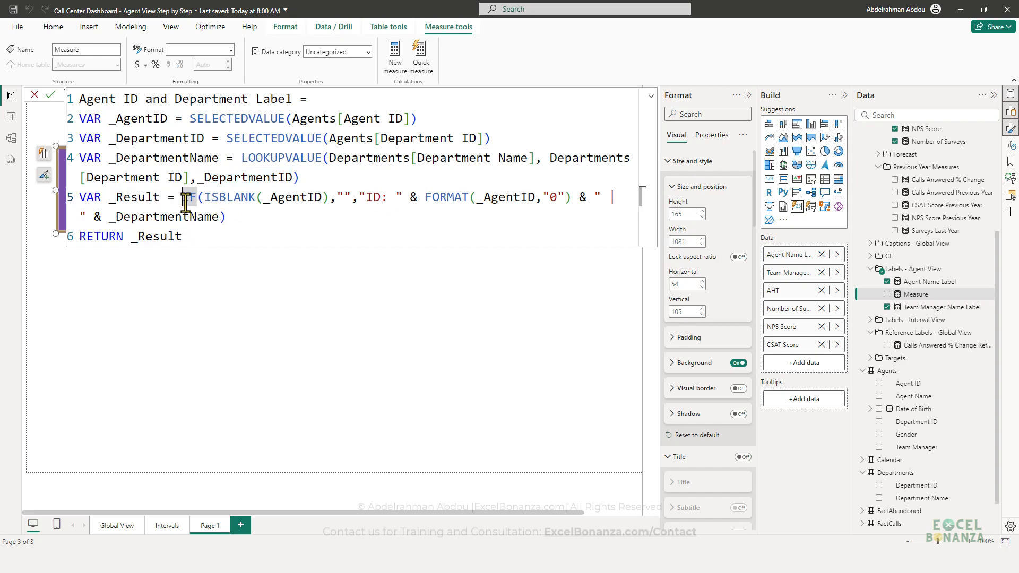
left_click(239, 206)
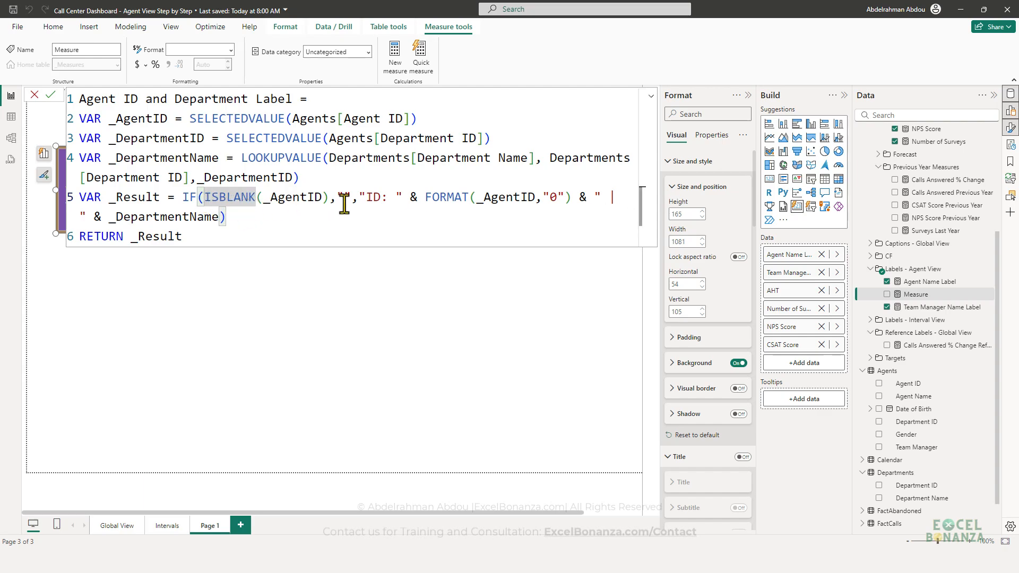
left_click_drag(329, 198, 211, 205)
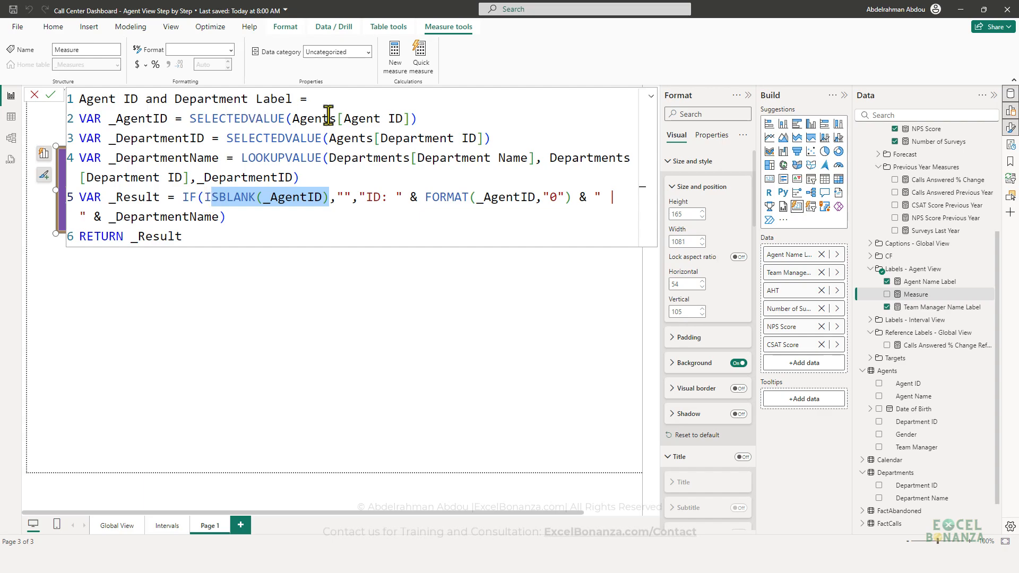
left_click(410, 118)
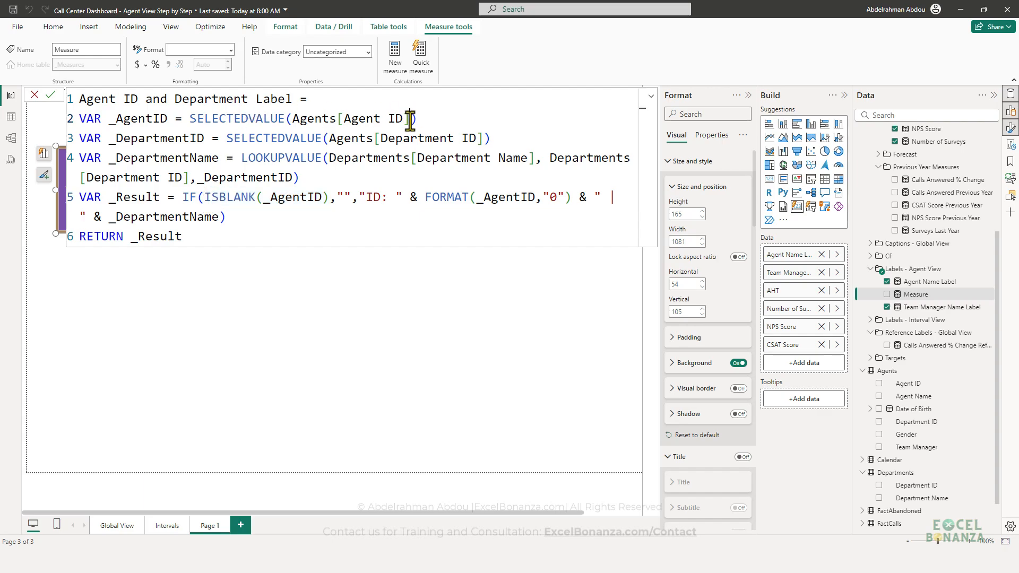
double_click(339, 197)
Step: Review how _Result joins "ID: ", FORMAT(_AgentID,"0"), the " | " separator and _DepartmentName
left_click(364, 208)
left_click_drag(361, 197, 400, 199)
left_click(423, 200)
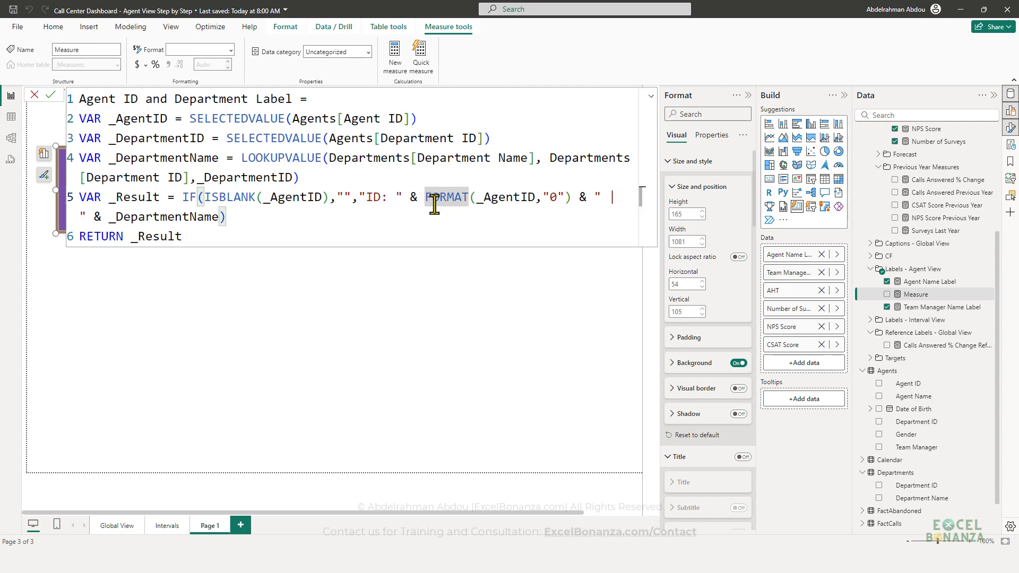
left_click_drag(427, 197, 563, 198)
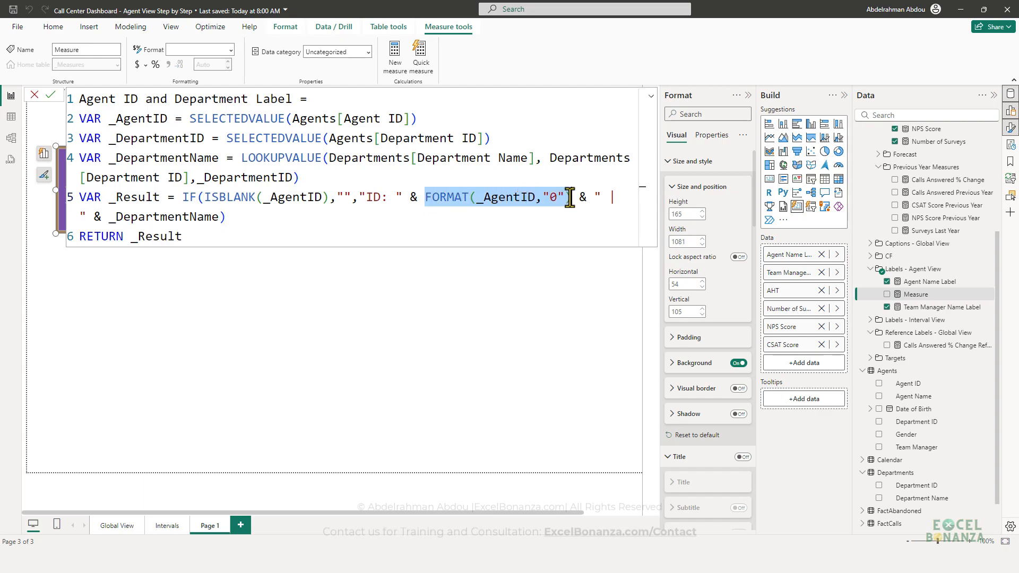
left_click_drag(388, 197, 364, 200)
left_click(389, 200)
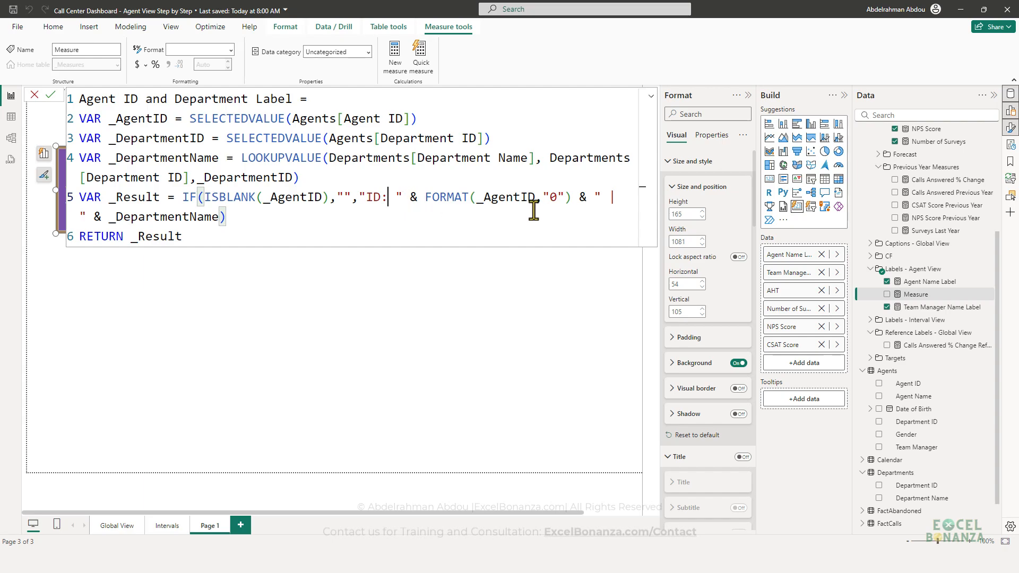
left_click_drag(576, 199, 474, 202)
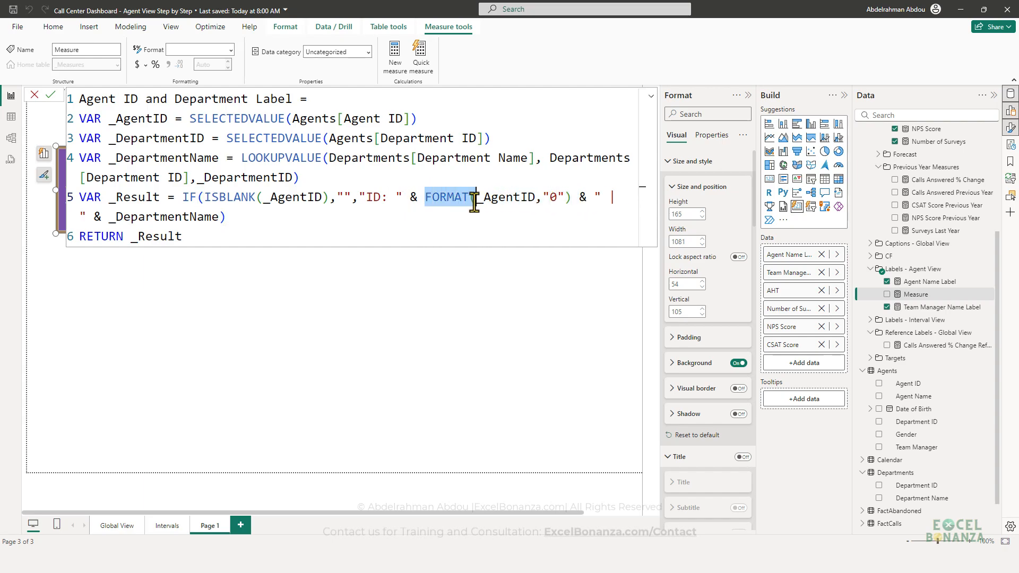
left_click(574, 200)
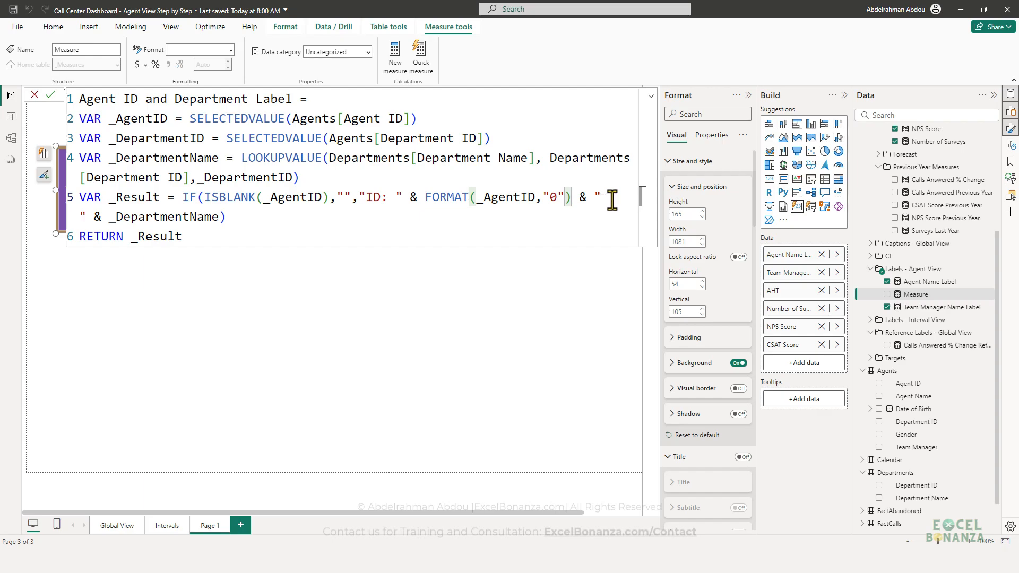
Step: Commit the Agent ID and Department Label measure and collapse the formula editor
left_click(354, 287)
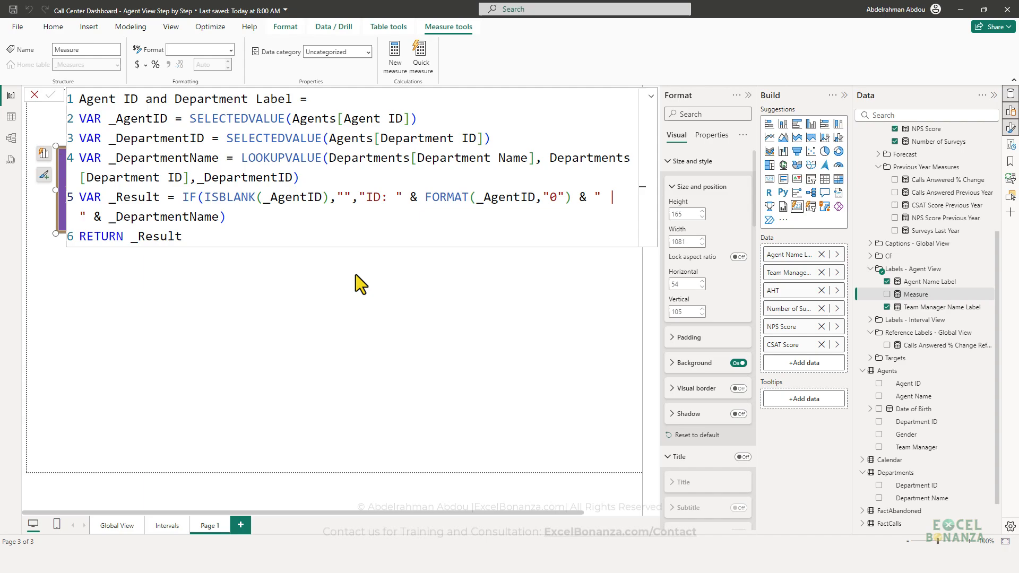
left_click(650, 98)
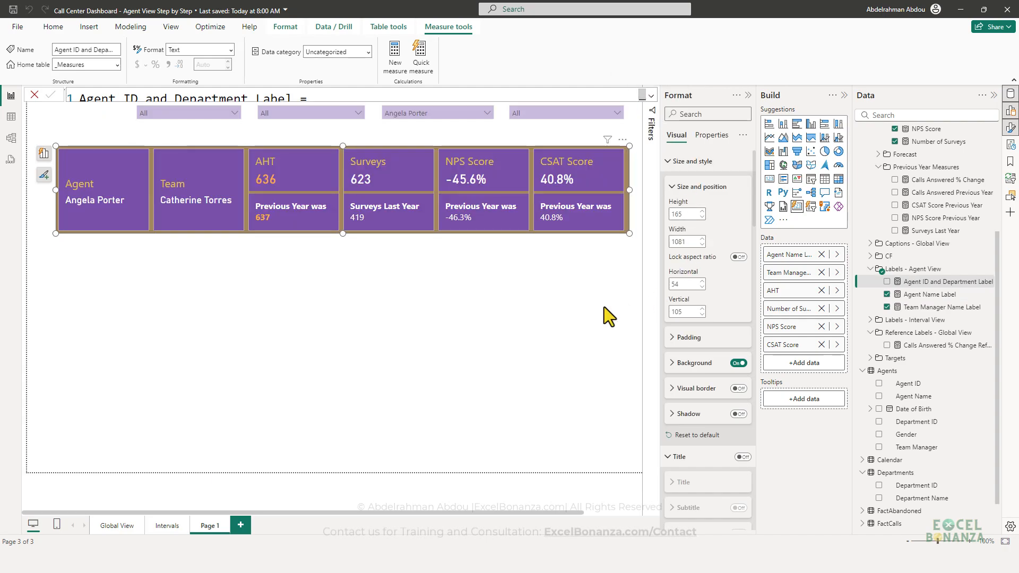
left_click(927, 282)
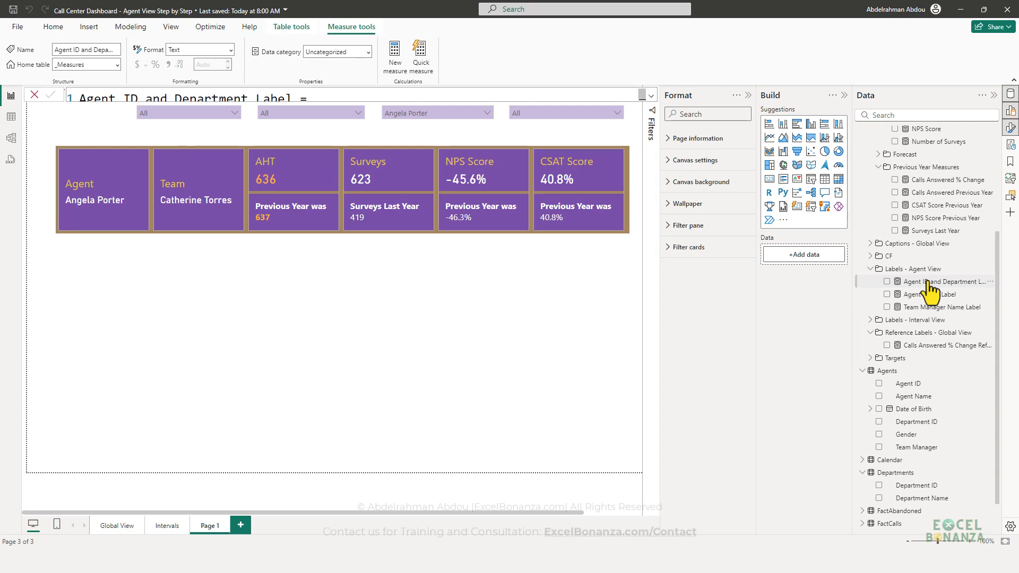
Step: Add the Agent ID and Department Label measure as a reference label for the Agent Name Label series of the multi-card visual
left_click(454, 217)
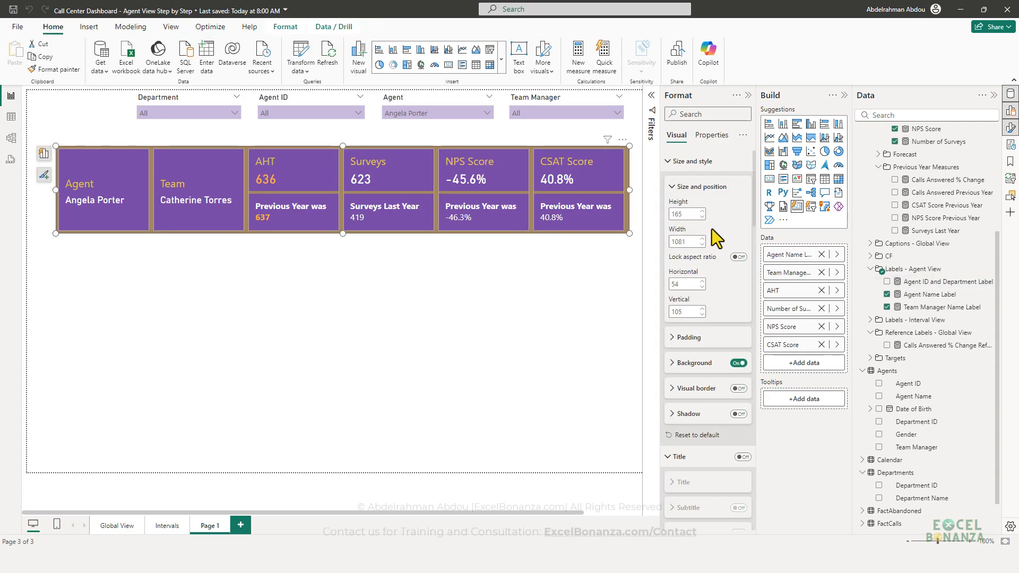
scroll(721, 247, "down", 2)
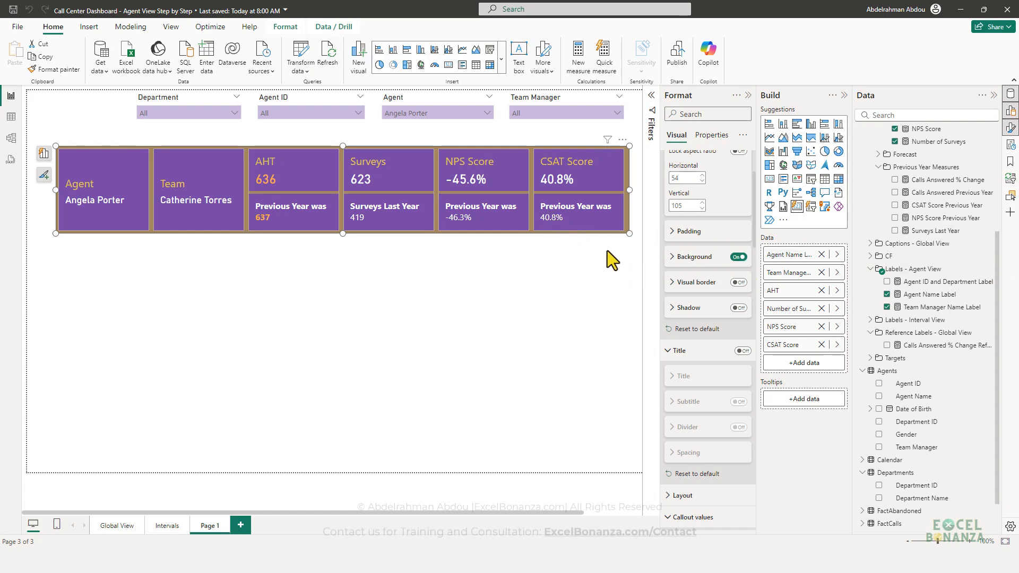
left_click(1009, 129)
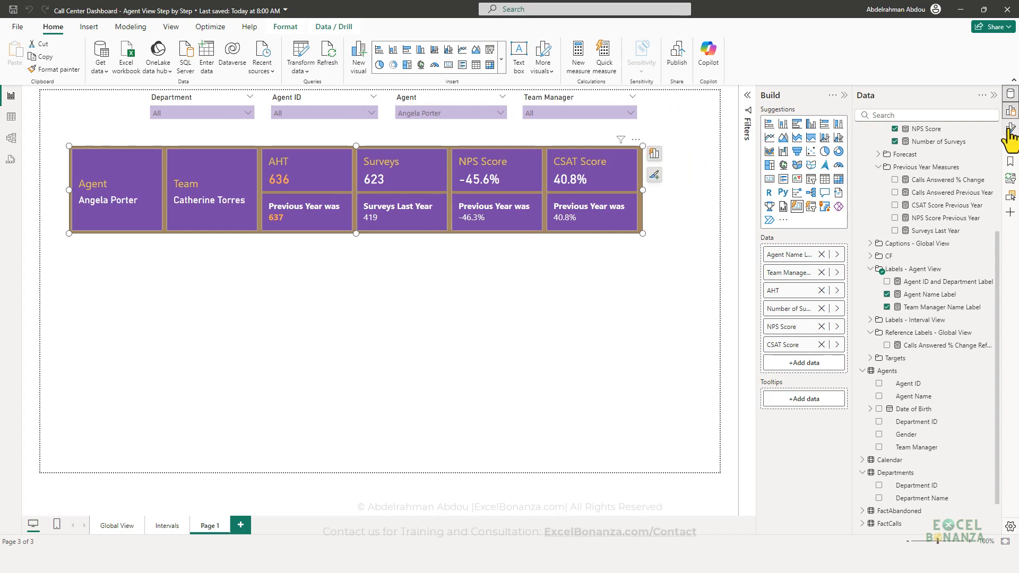
left_click(1010, 129)
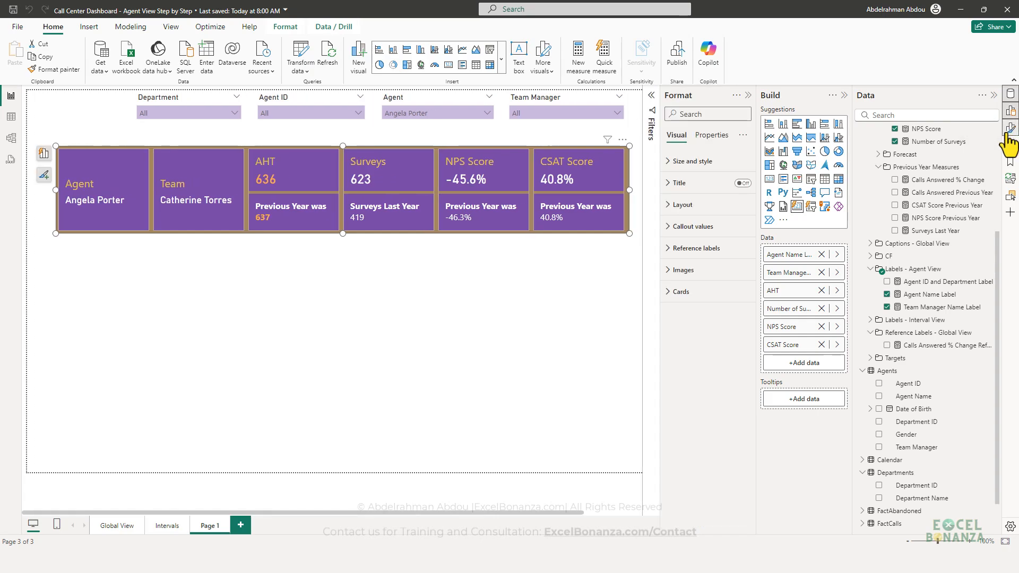
left_click(687, 249)
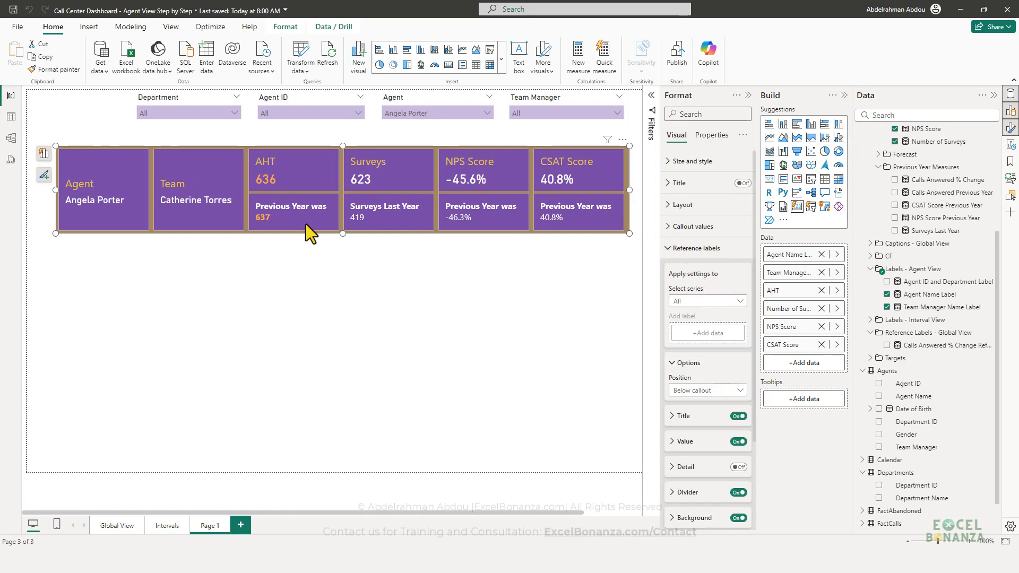
left_click(702, 303)
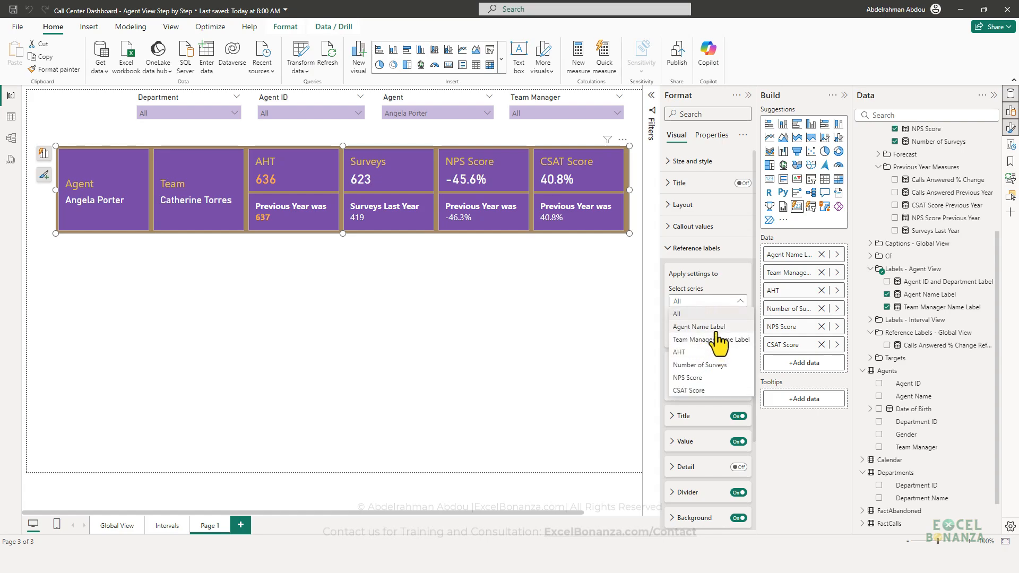
left_click(711, 328)
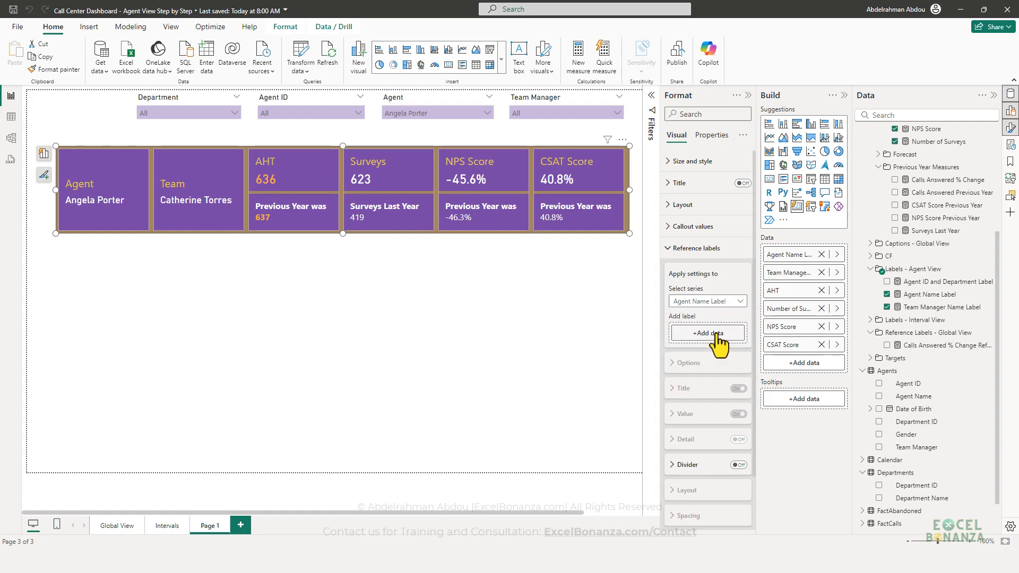
left_click(930, 286)
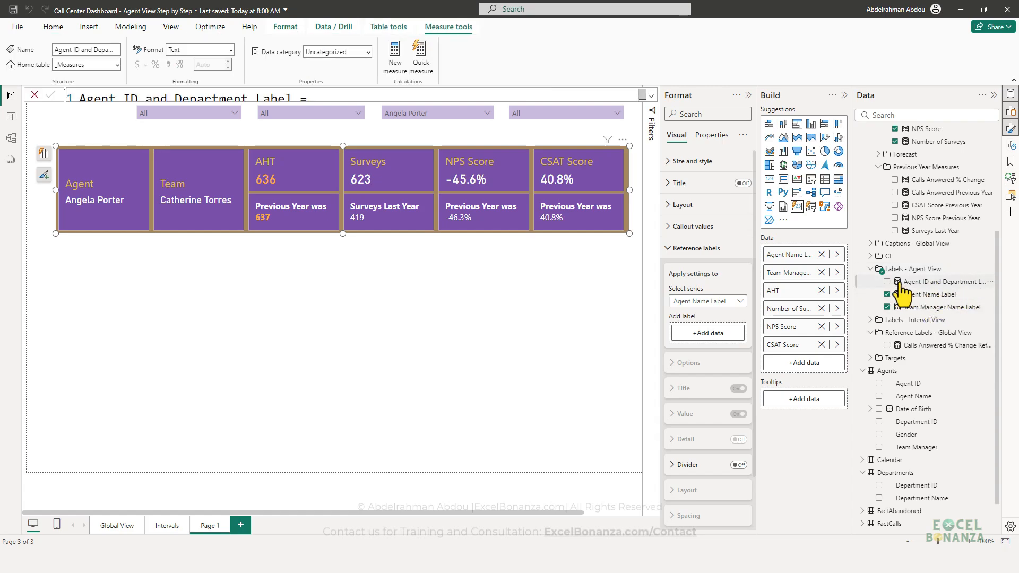
left_click_drag(901, 287, 708, 334)
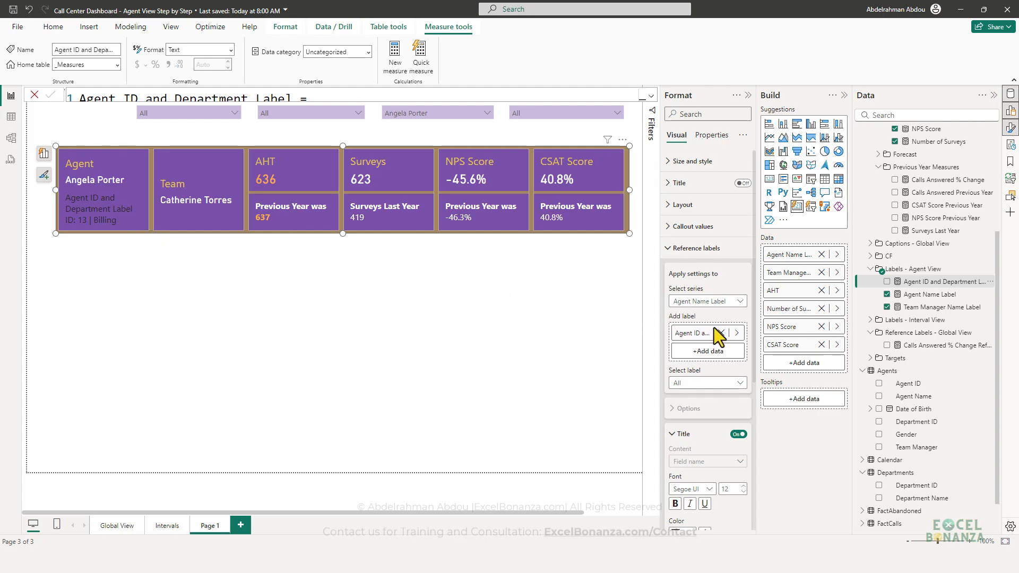
Step: Turn off the title of the Agent ID and Department Label reference label
scroll(724, 343, "down", 2)
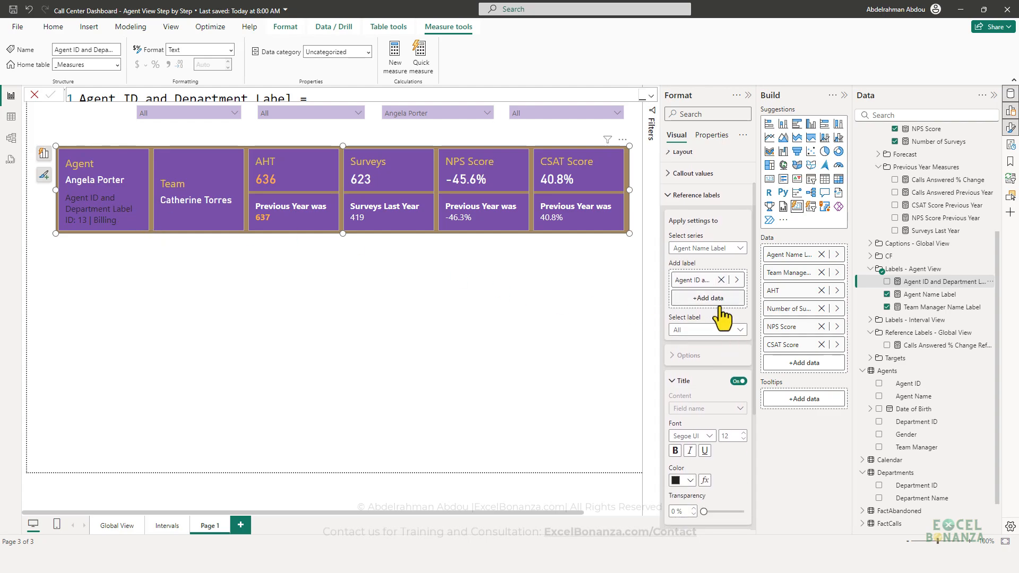
left_click(709, 331)
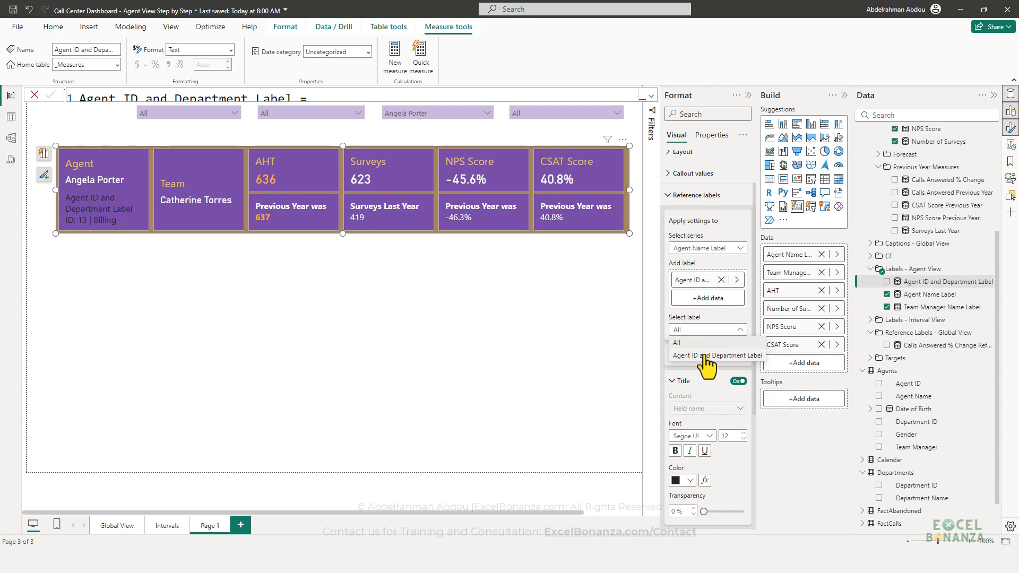
left_click(708, 356)
left_click(739, 382)
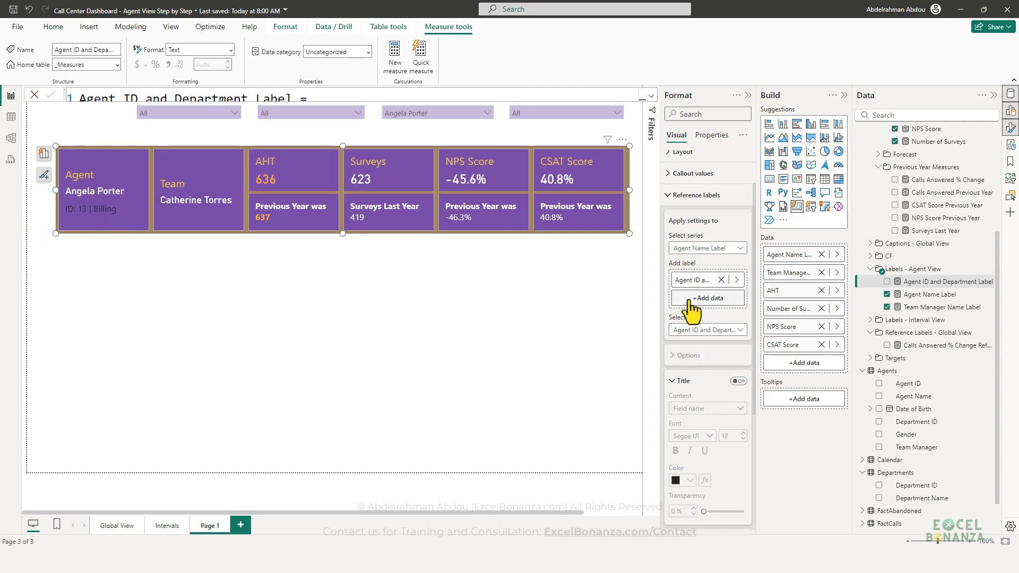
Step: Make the Agent ID and Department Label reference label's value white and bold
scroll(712, 346, "down", 2)
scroll(714, 350, "down", 2)
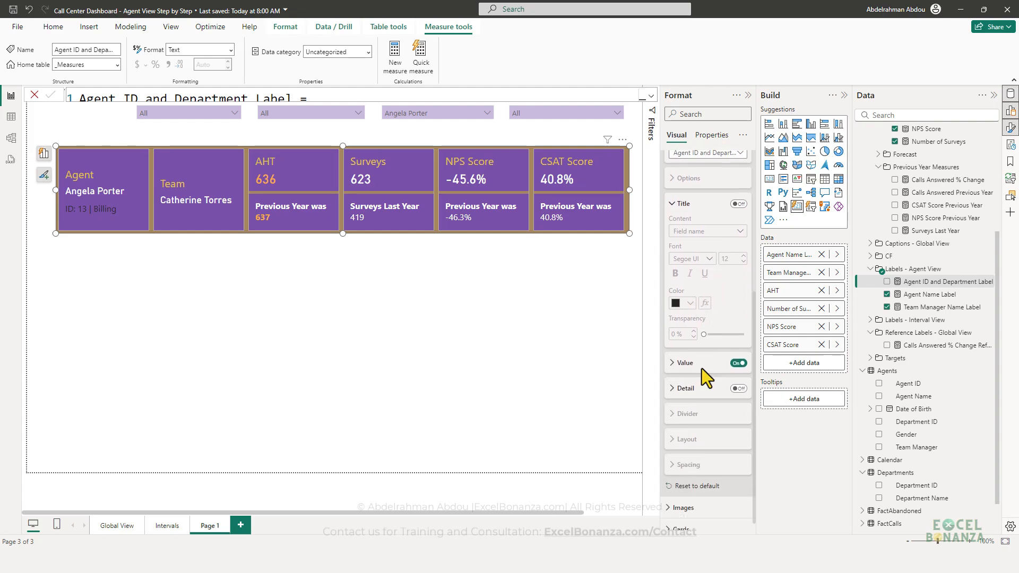
left_click(702, 366)
left_click(689, 426)
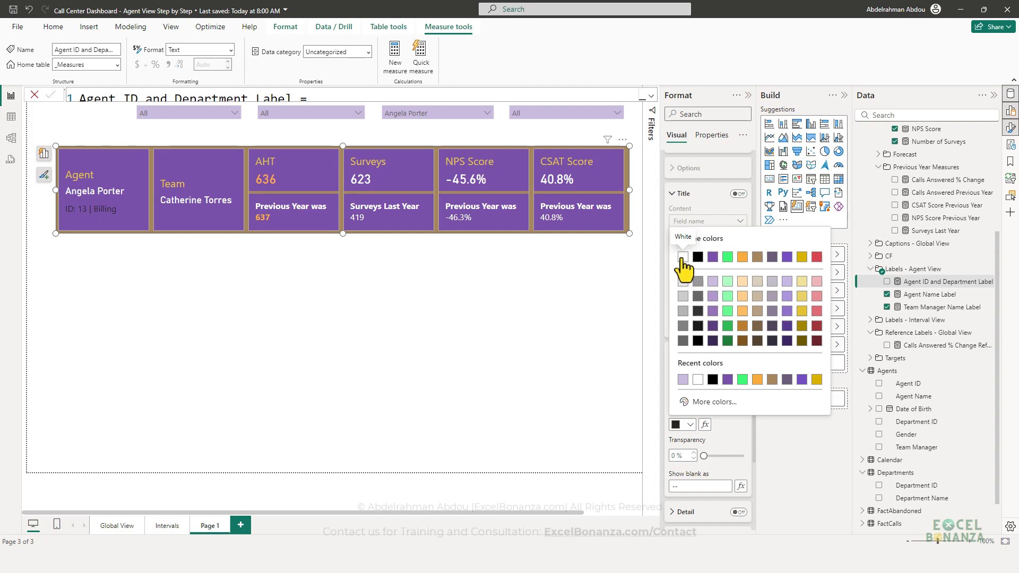
left_click(682, 258)
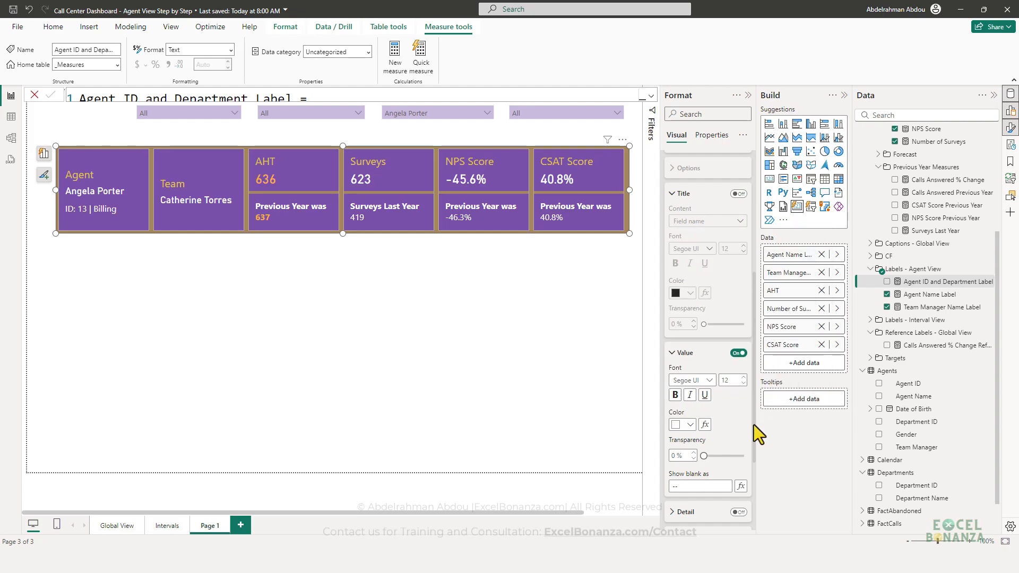
left_click(674, 396)
Step: Test the agent card by choosing a different agent in the Agent slicer and adding a second agent to the selection
left_click(418, 127)
left_click(416, 117)
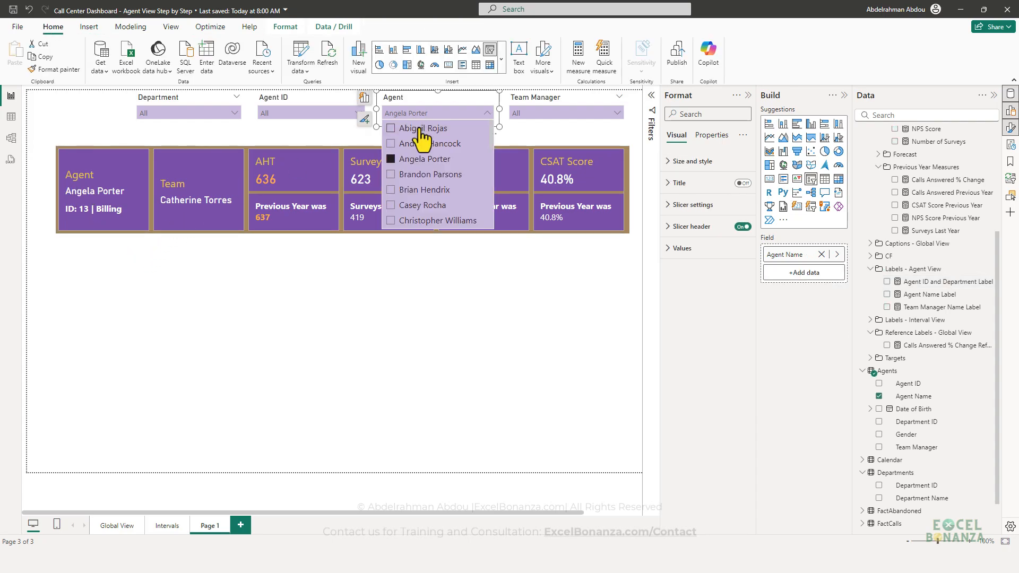
left_click(419, 177)
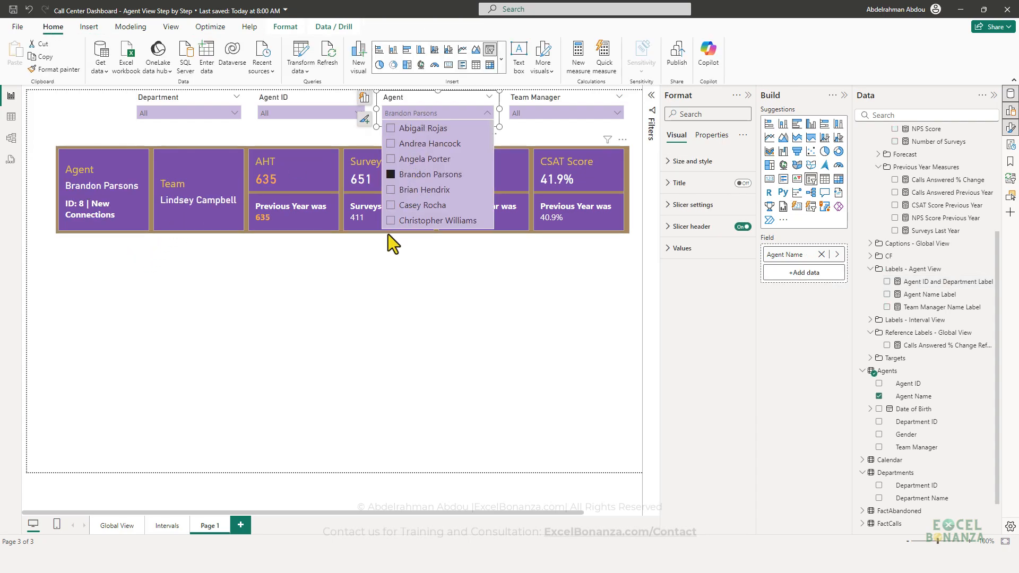
left_click(392, 190, "ctrl")
left_click(144, 230)
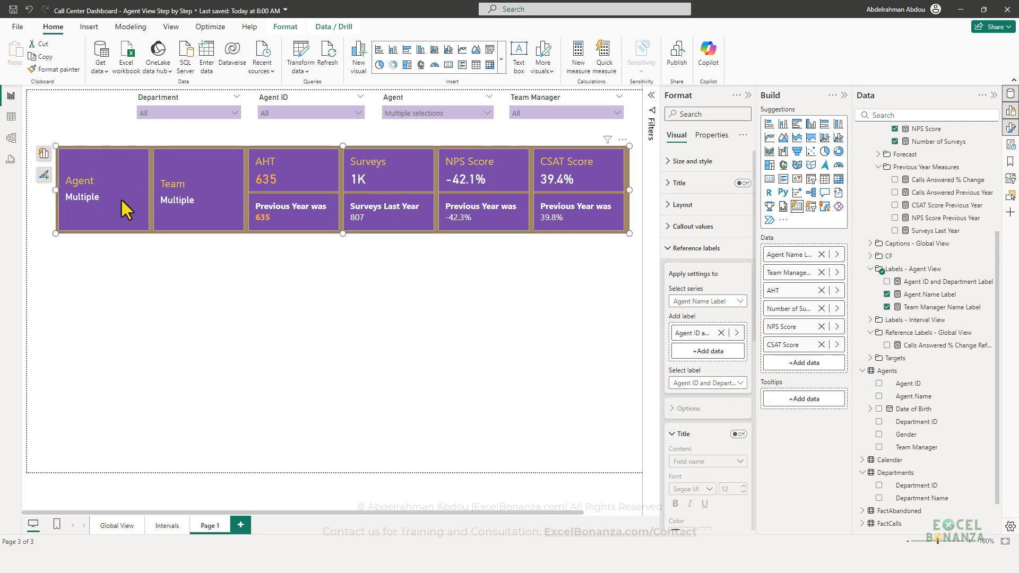
left_click(432, 113)
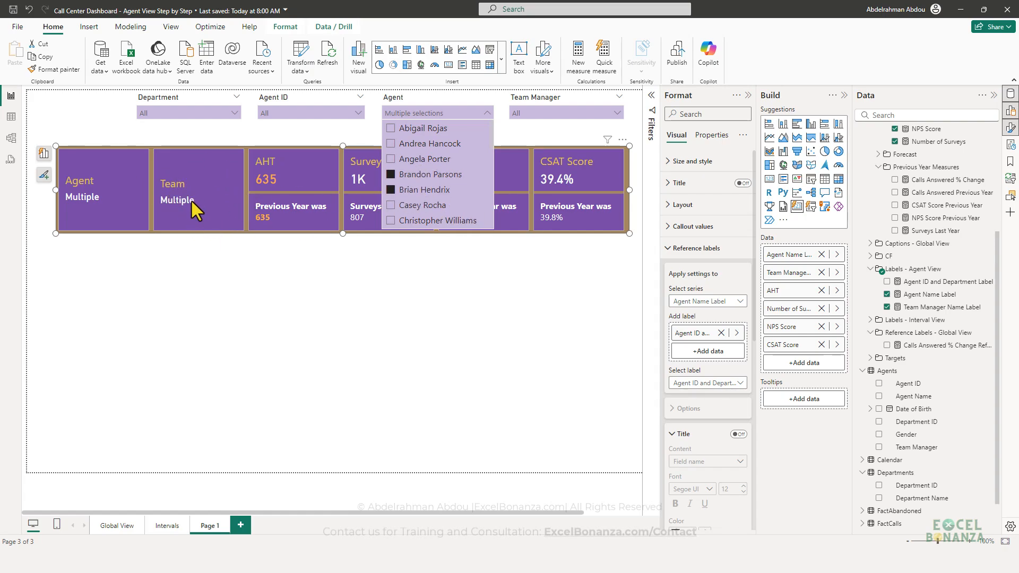
left_click(192, 259)
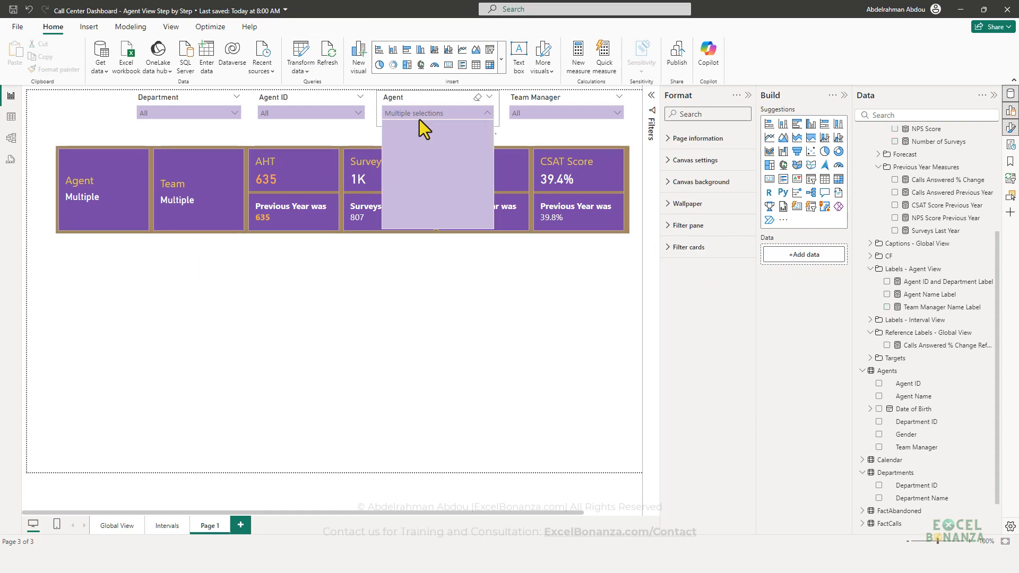
Step: Clear the Agent slicer and filter the Team Manager slicer to a single manager to test the team card
left_click(474, 116)
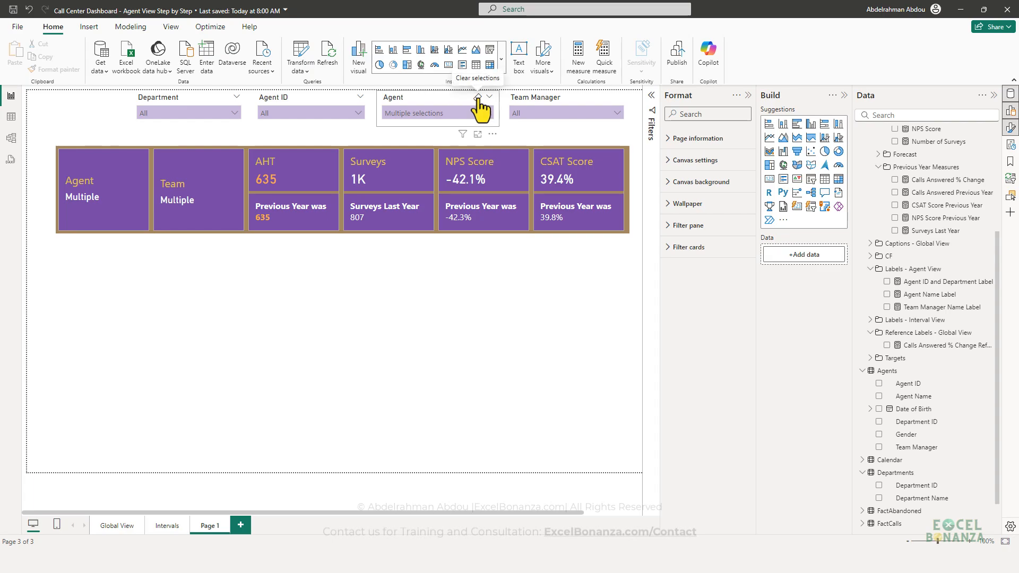
left_click(478, 97)
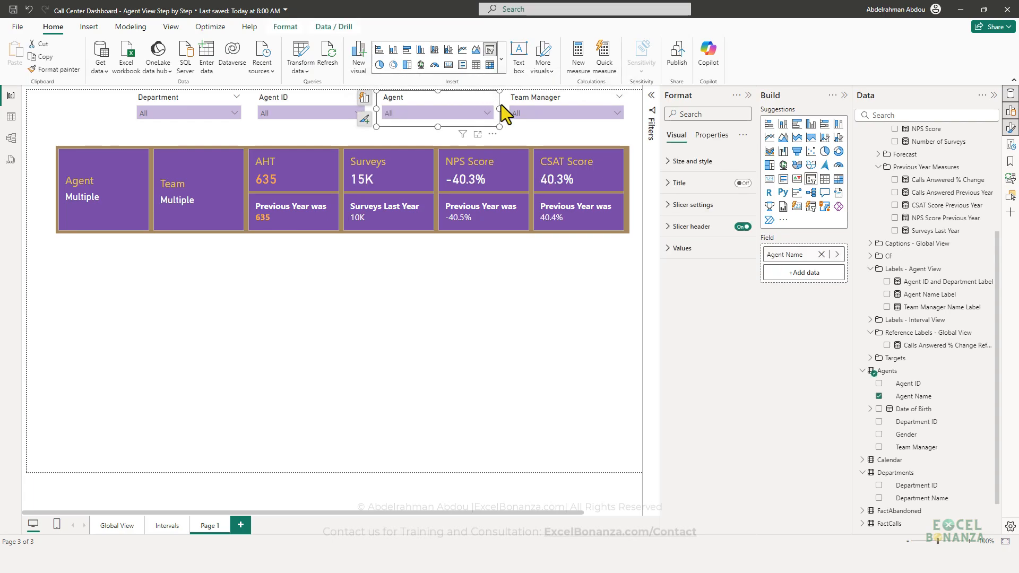
left_click(566, 117)
left_click(555, 147)
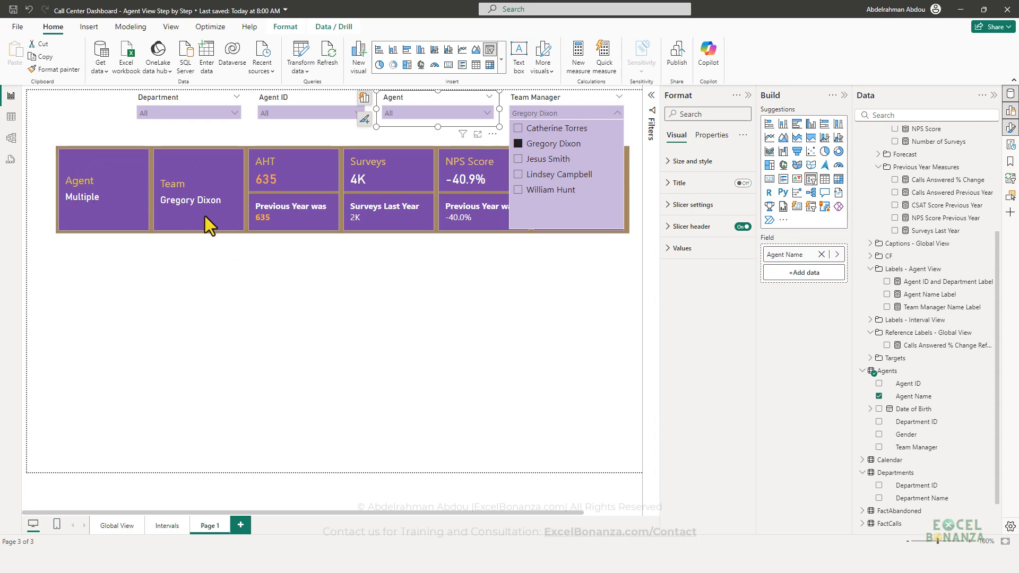
Step: Turn on the search box for the Team Manager slicer
left_click(343, 260)
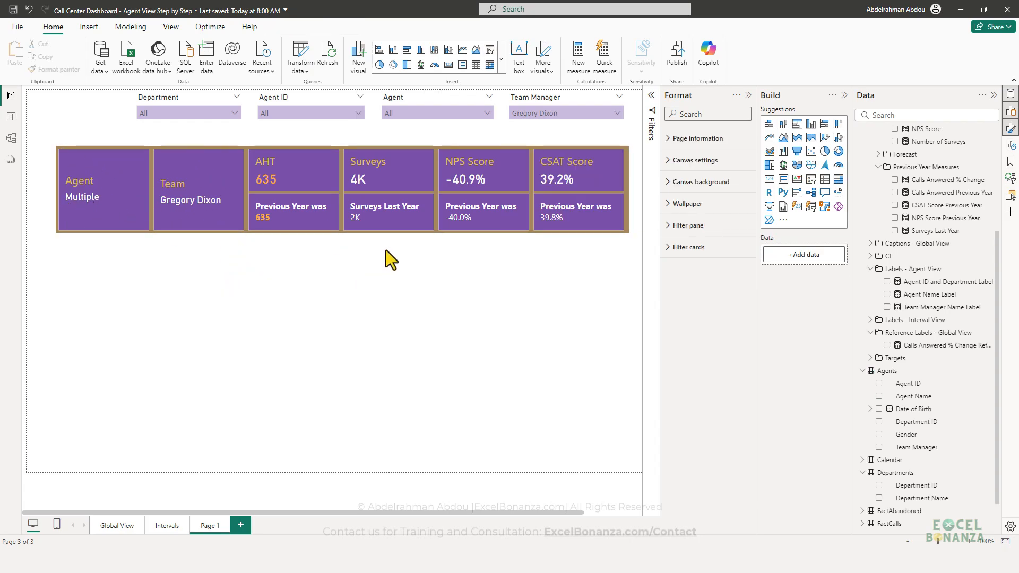
left_click(546, 118)
left_click(558, 116)
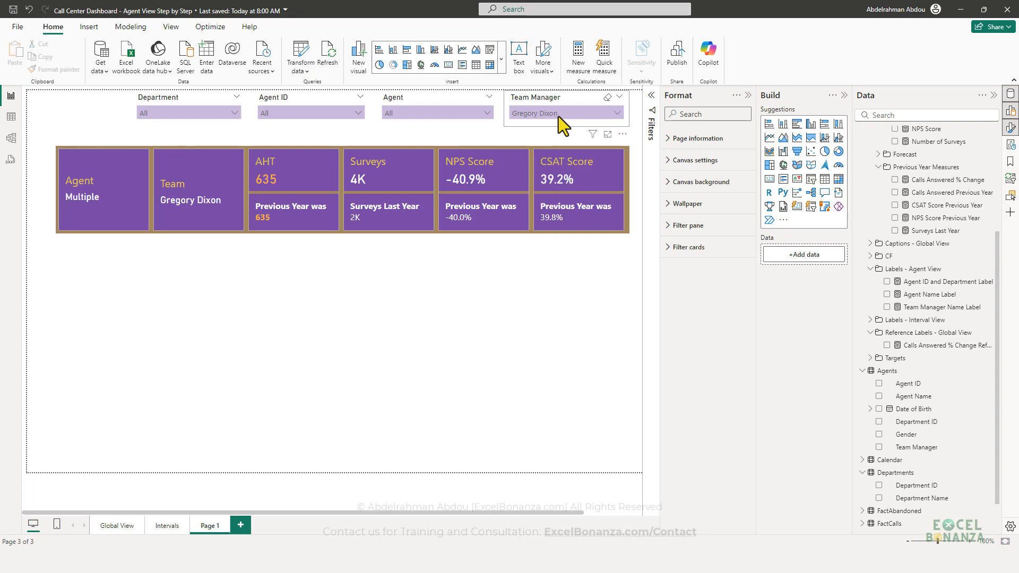
left_click(558, 116)
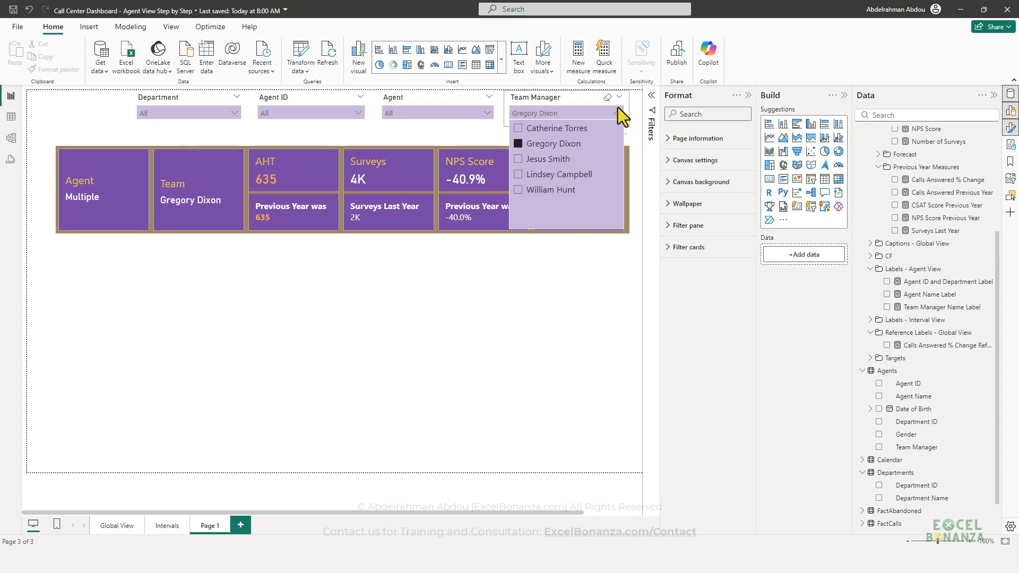
left_click(546, 294)
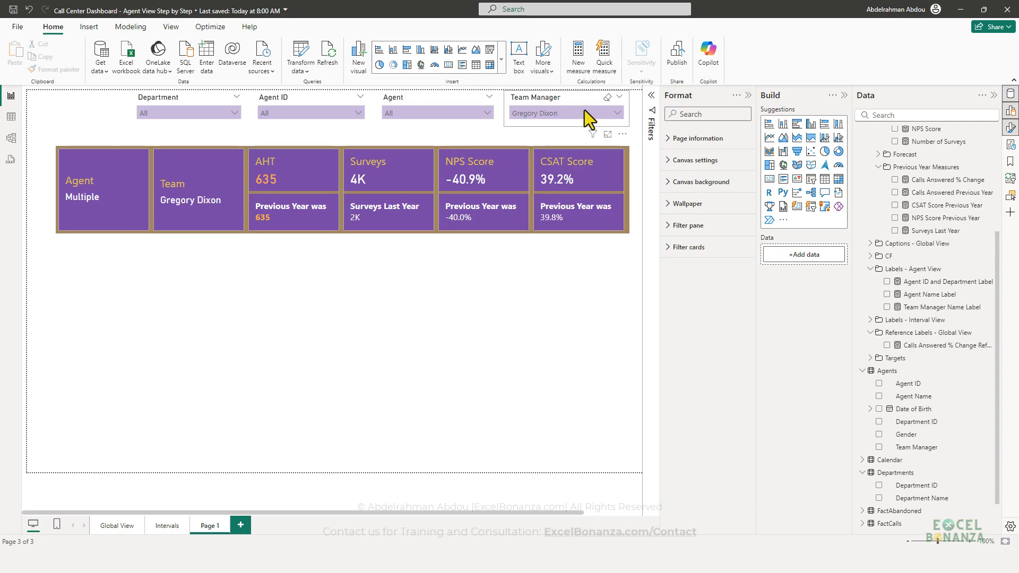
left_click(623, 134)
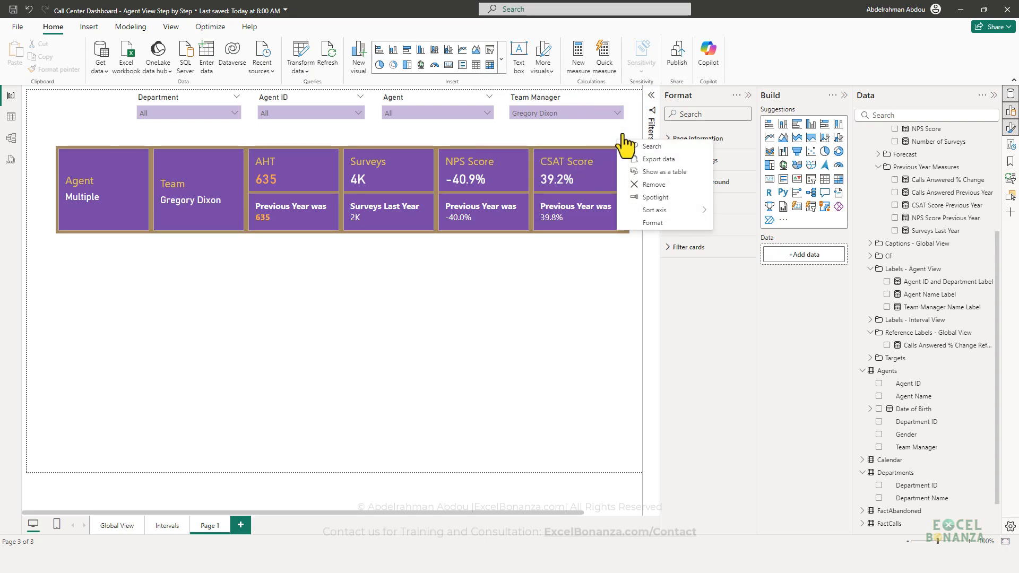
left_click(644, 146)
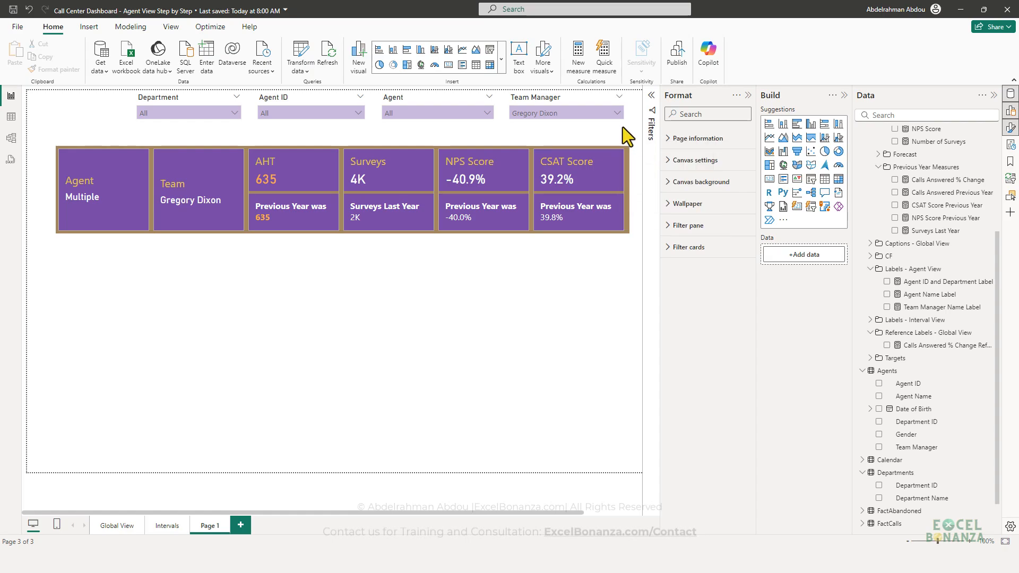
Step: Search the Team Manager slicer for a different manager and switch the filter to that manager only
left_click(597, 114)
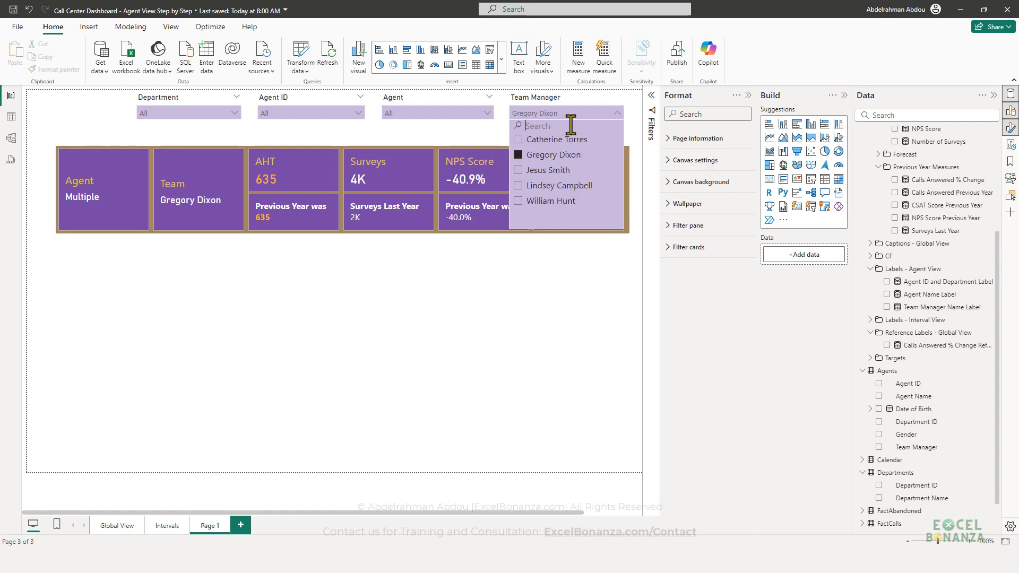
type("cateh")
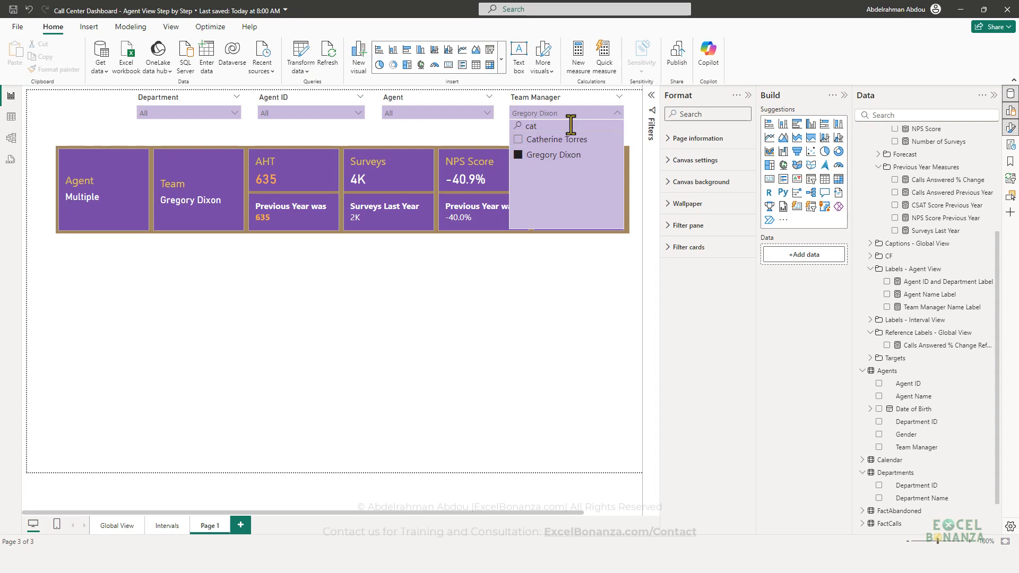
left_click(518, 154)
left_click(517, 140)
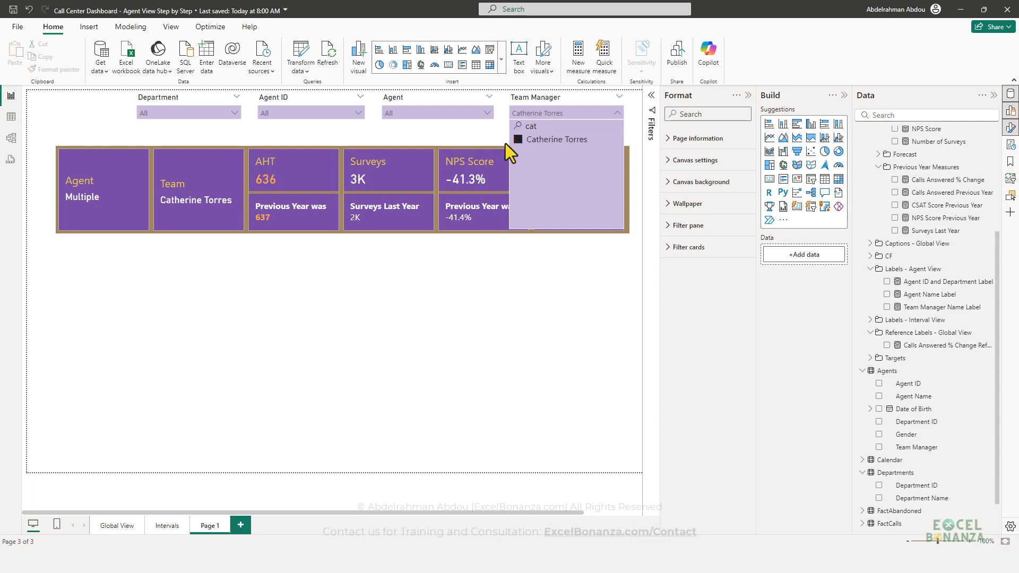
left_click(401, 248)
Step: Turn on the search box for the Agent slicer
left_click(432, 111)
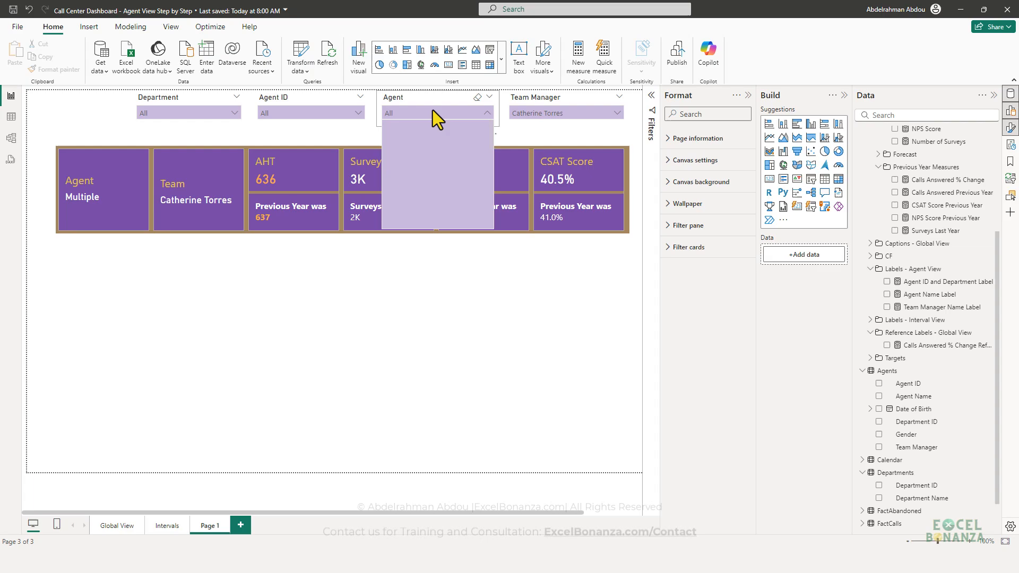
left_click(495, 111)
left_click(492, 133)
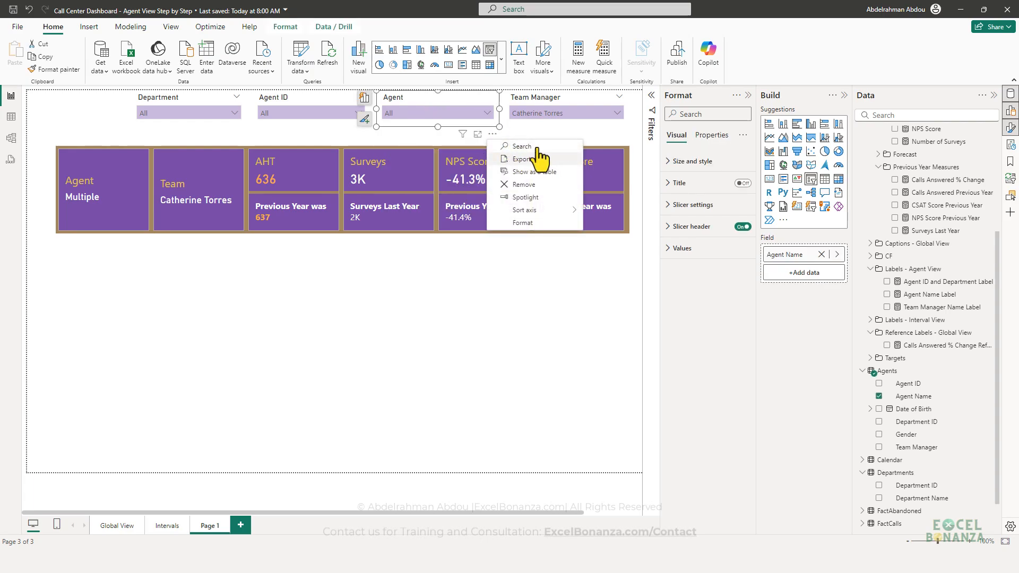
left_click(533, 146)
Step: Check the available options of the Agent ID and Department slicers for a search box setting
left_click(337, 115)
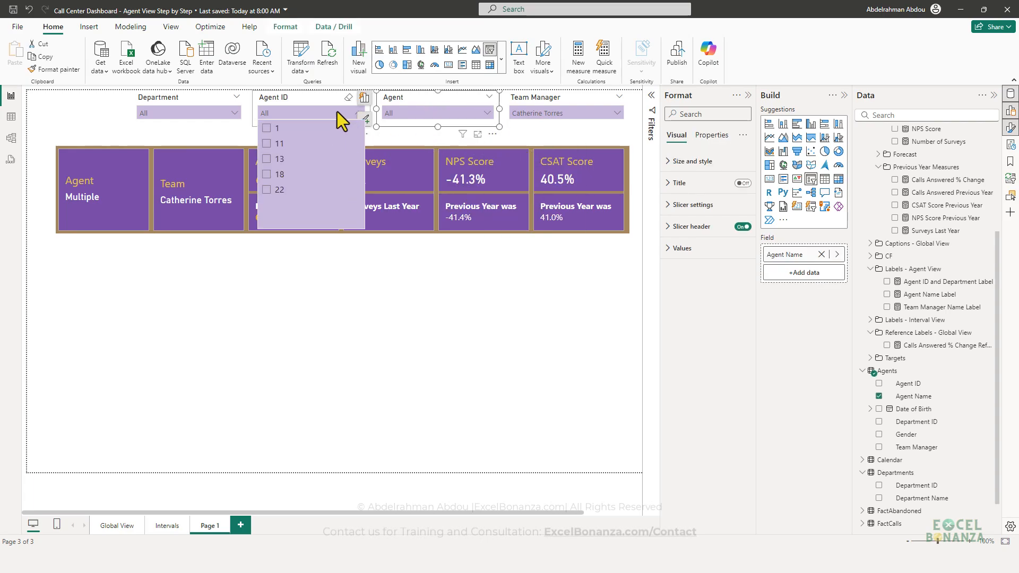
left_click(338, 113)
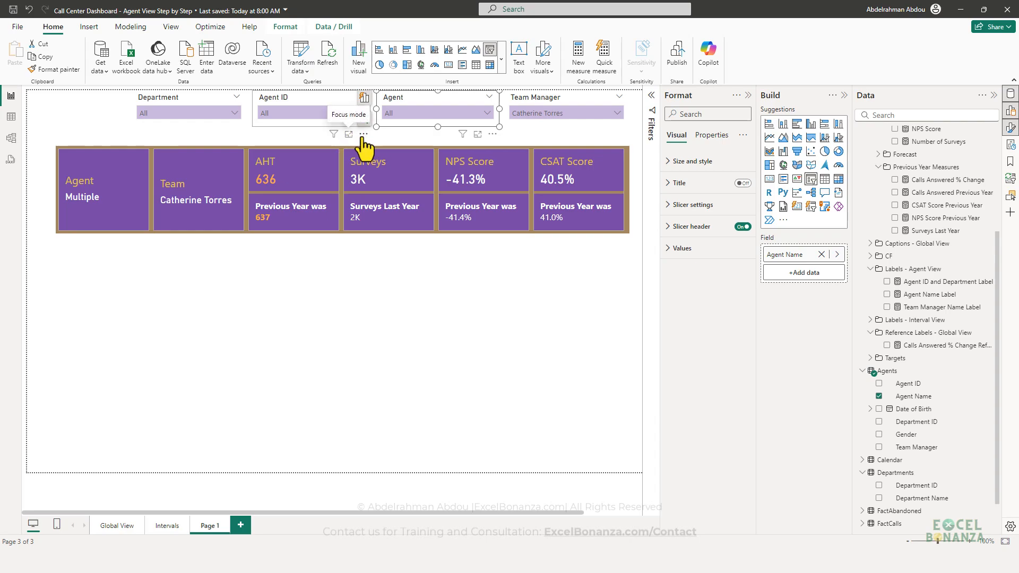
right_click(359, 140)
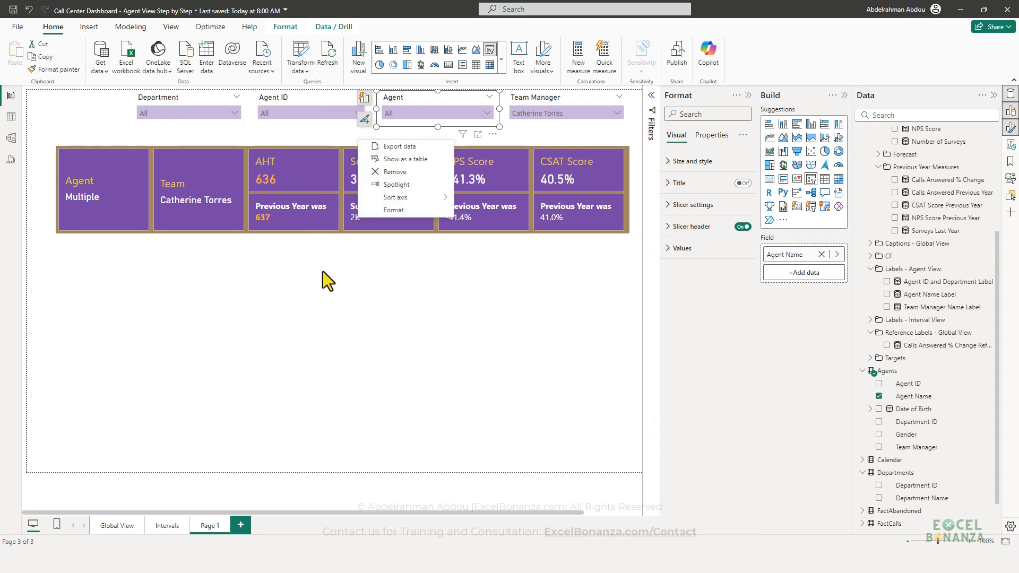
left_click(345, 275)
right_click(359, 141)
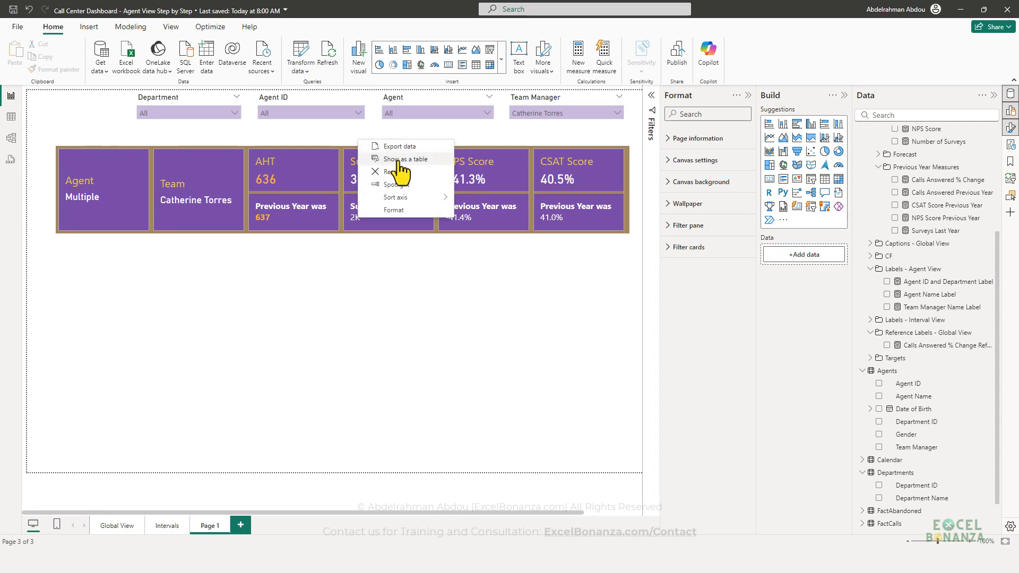
left_click(356, 113)
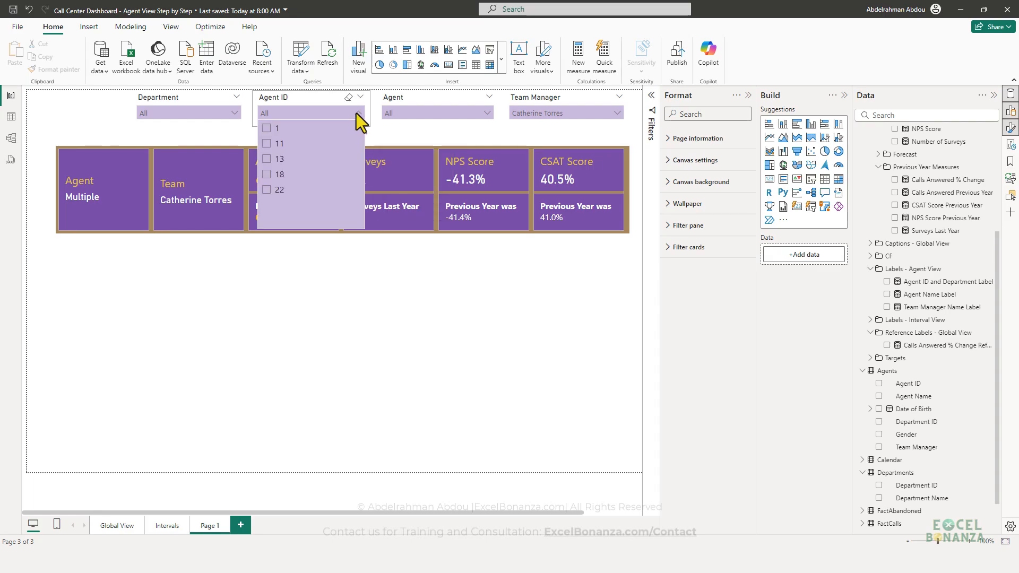
left_click(365, 135)
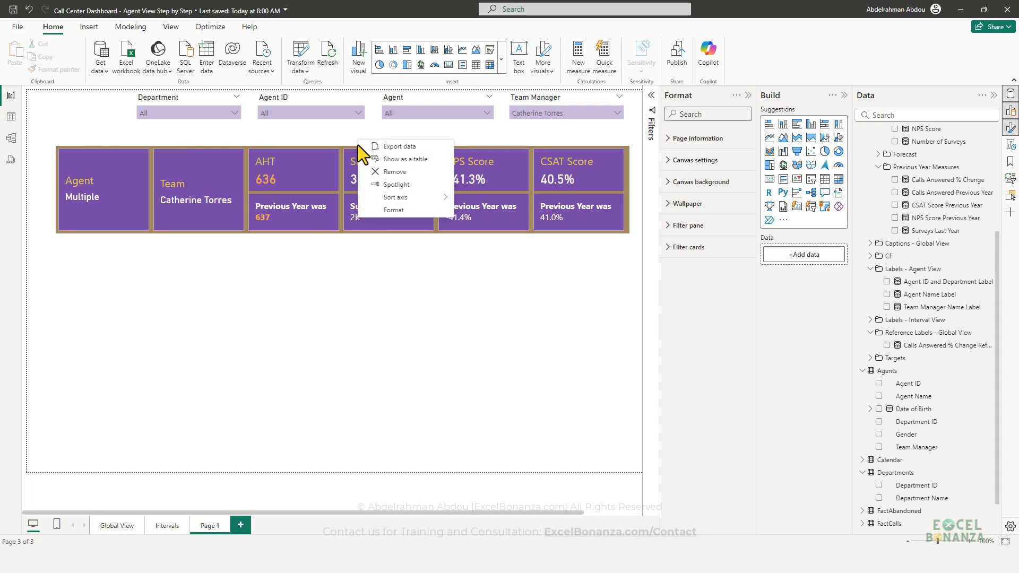
left_click(364, 272)
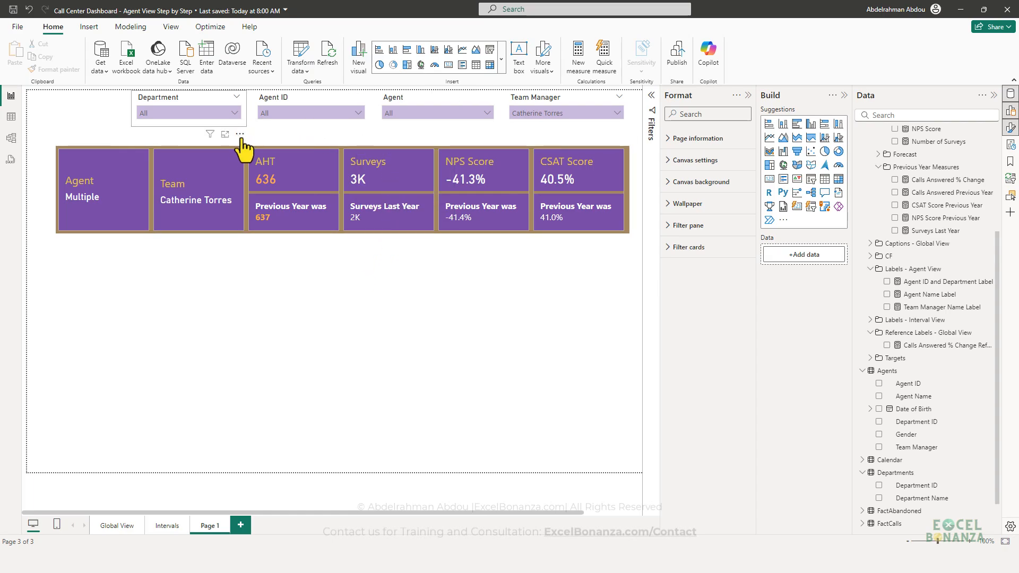
left_click(241, 135)
key("Escape")
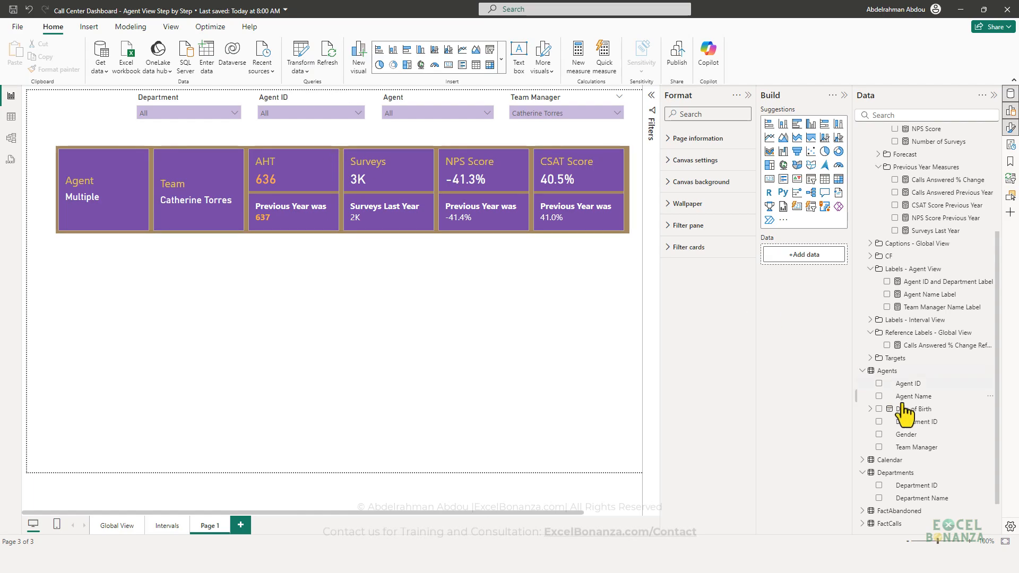
Step: Open the Power Query Editor and compare the column data types of the Agents and Departments tables
scroll(924, 353, "up", 1)
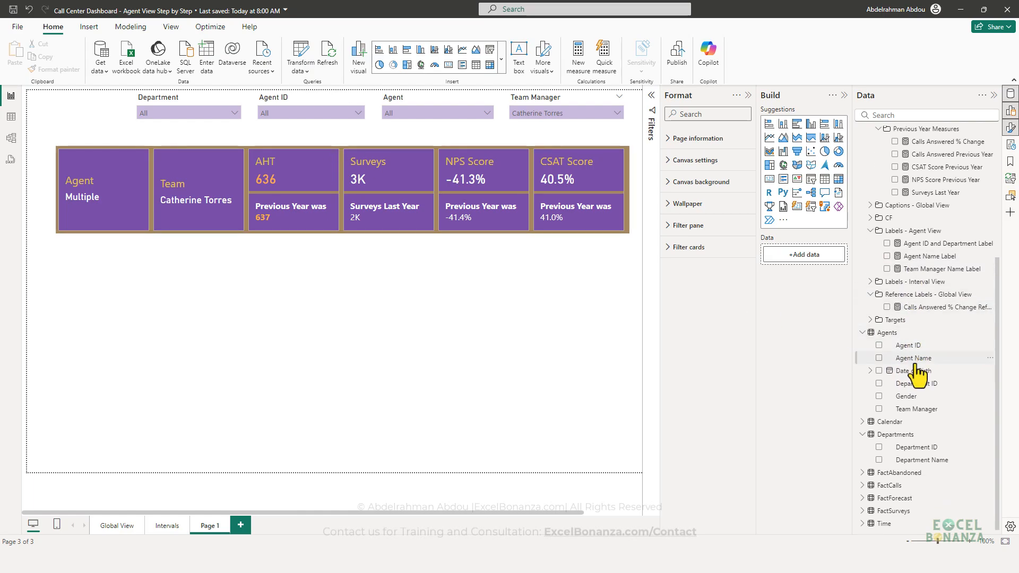
left_click(301, 58)
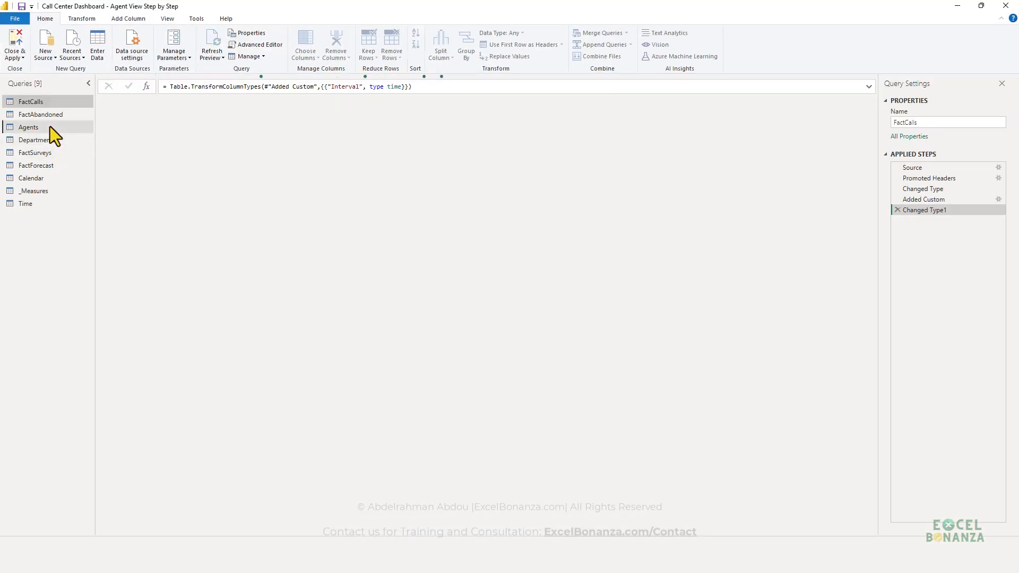
left_click(50, 127)
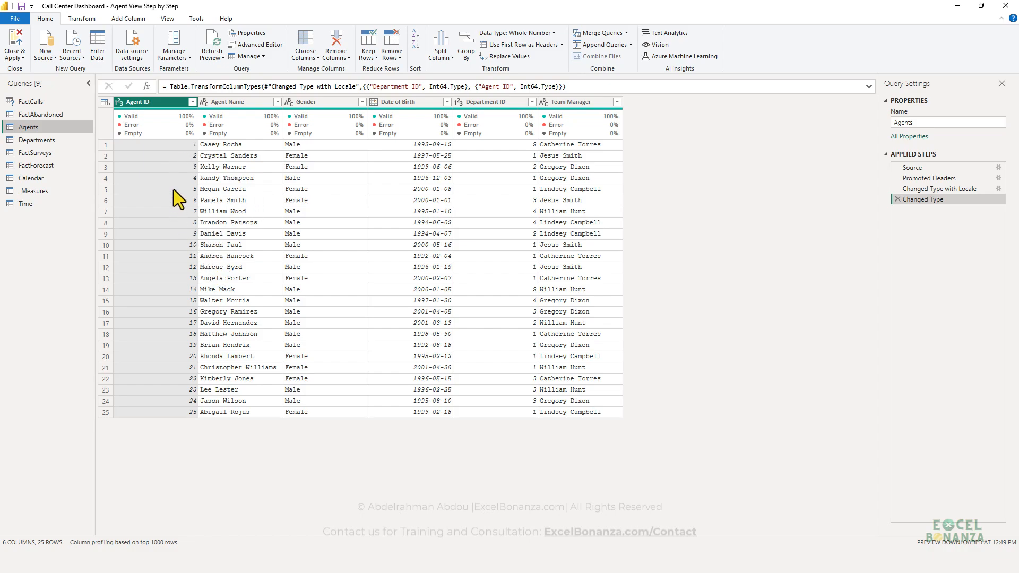
left_click(65, 141)
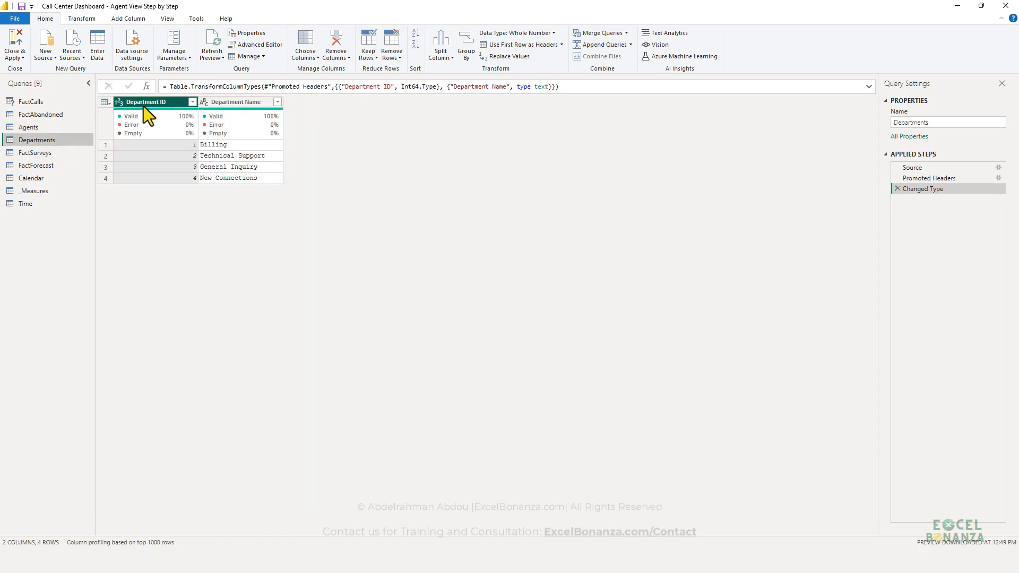
left_click(54, 127)
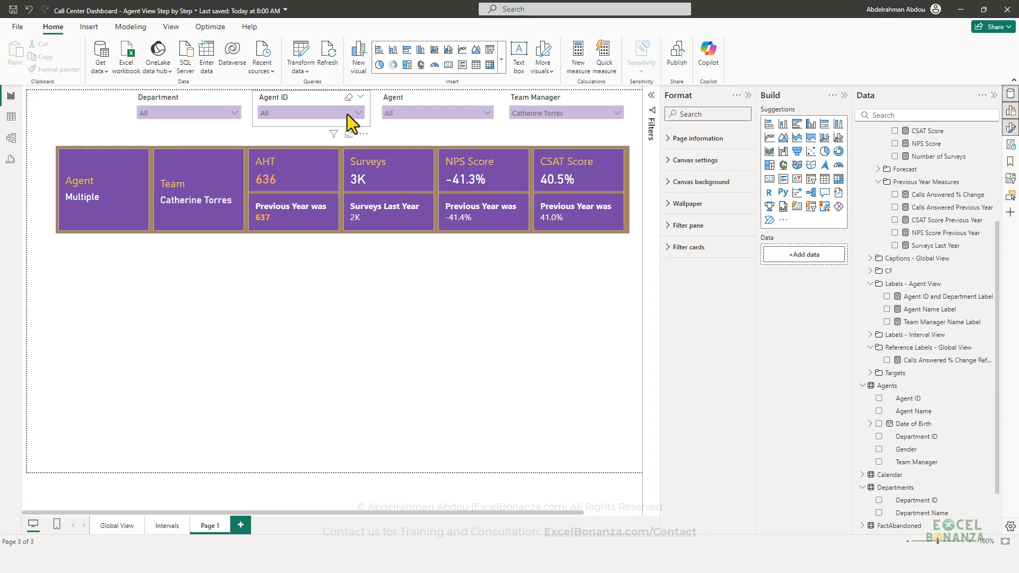
Step: Check the Agent ID and Agent slicer lists for a search box
left_click(305, 112)
left_click(383, 126)
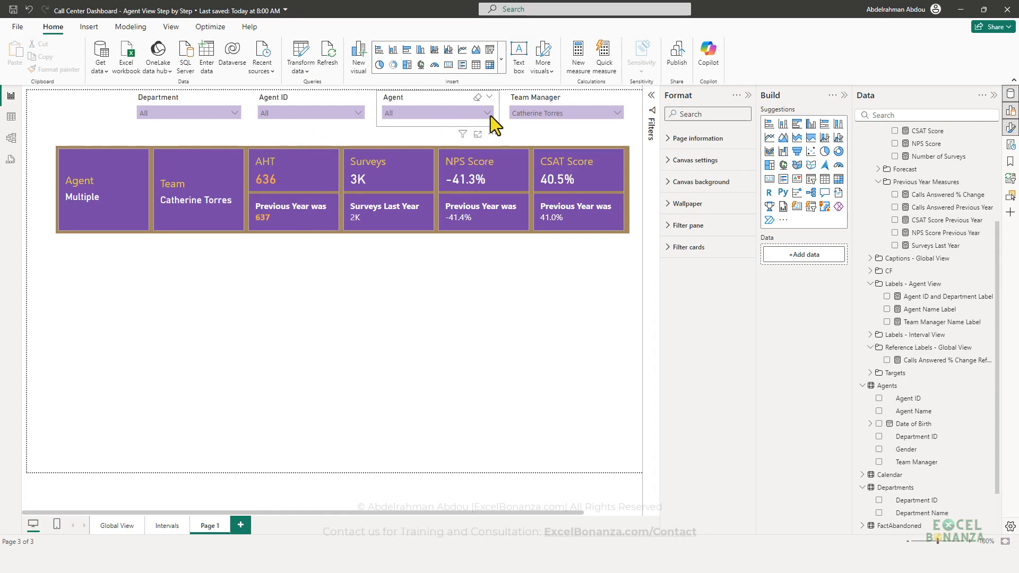
left_click(493, 134)
left_click(462, 112)
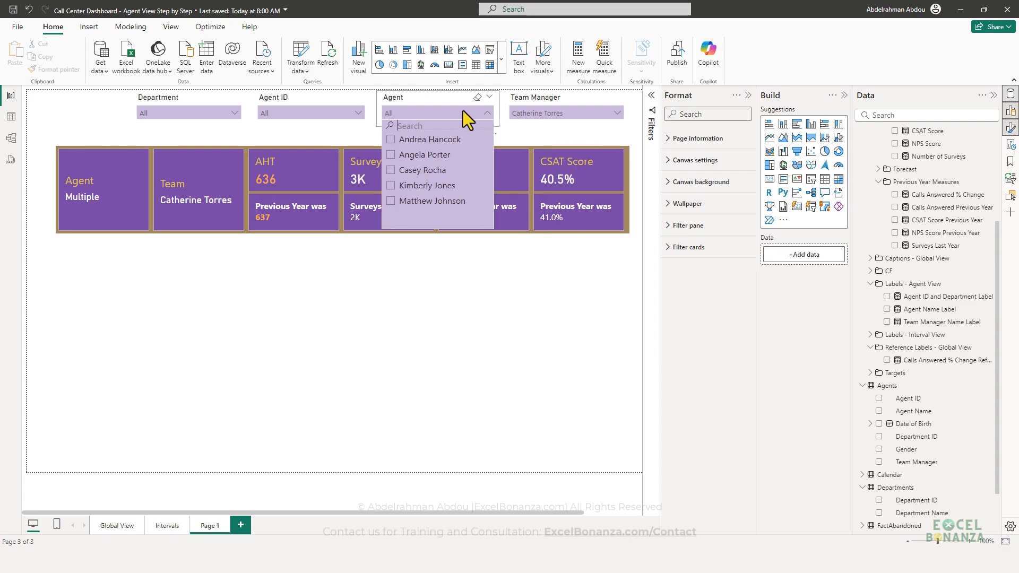
left_click(419, 110)
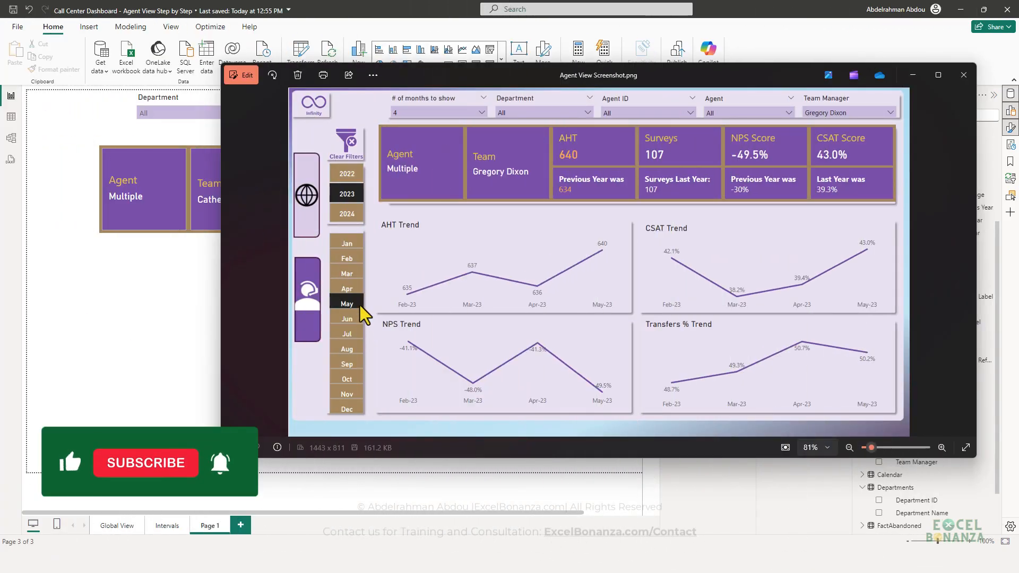
Step: Examine the year and month button slicers in the reference image Agent View Screenshot.png
key("ctrl+2")
mouse_move(321, 163)
left_mouse_down()
mouse_move(372, 225)
mouse_move(372, 422)
left_mouse_up()
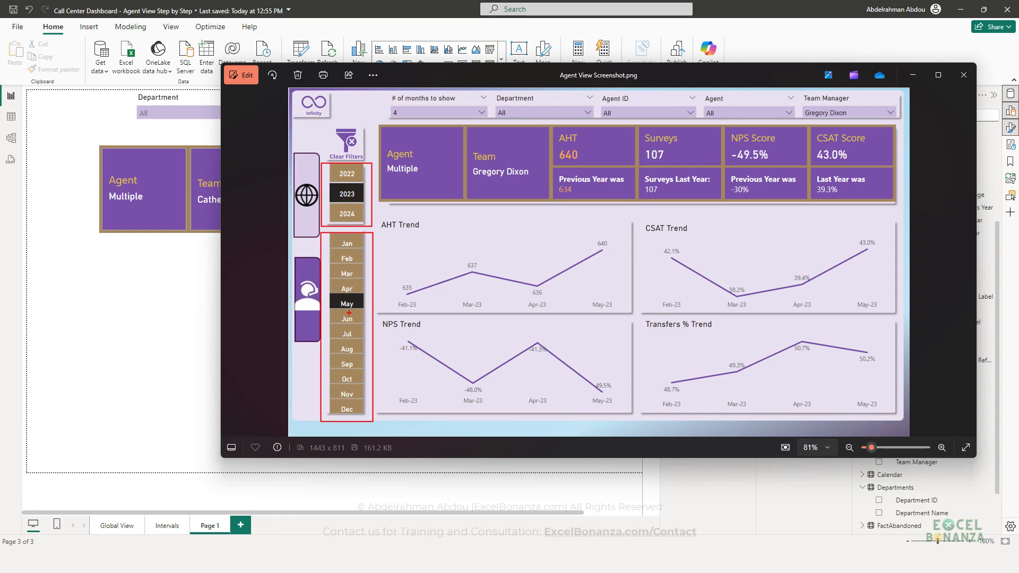
key("Escape")
left_click(148, 313)
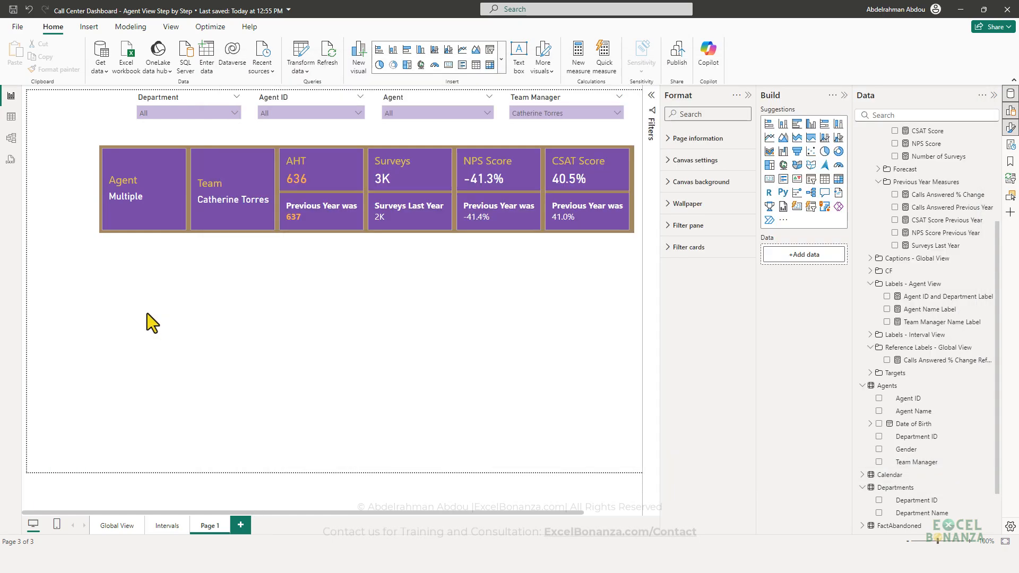
Step: Insert a button slicer, shrink it and place it in the empty area below the Agent card
left_click(810, 207)
left_click_drag(631, 351, 199, 364)
left_click_drag(194, 329, 148, 310)
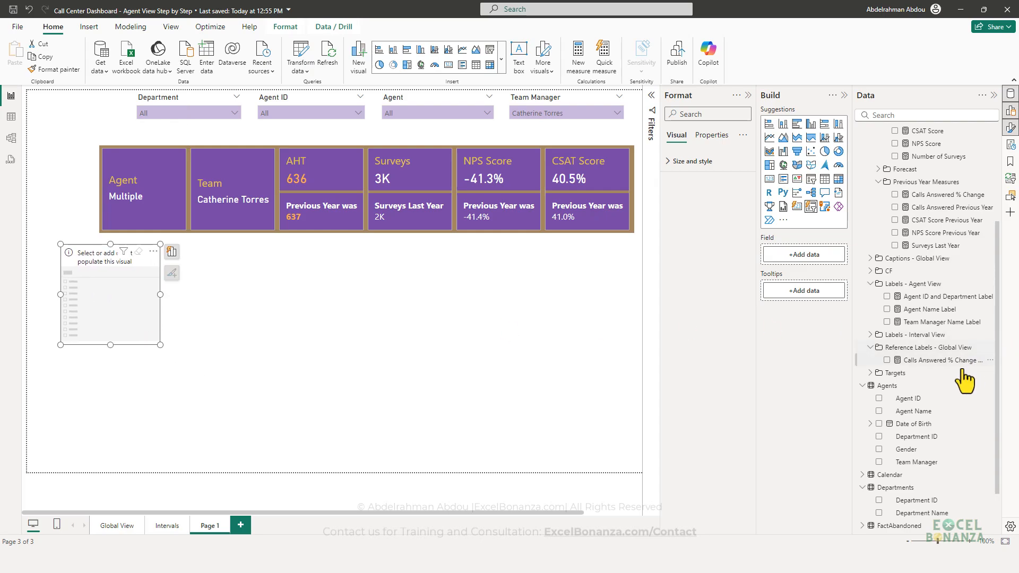
Step: Add the Calendar table's Month Name field to the new button slicer and enlarge the slicer slightly
scroll(950, 380, "down", 1)
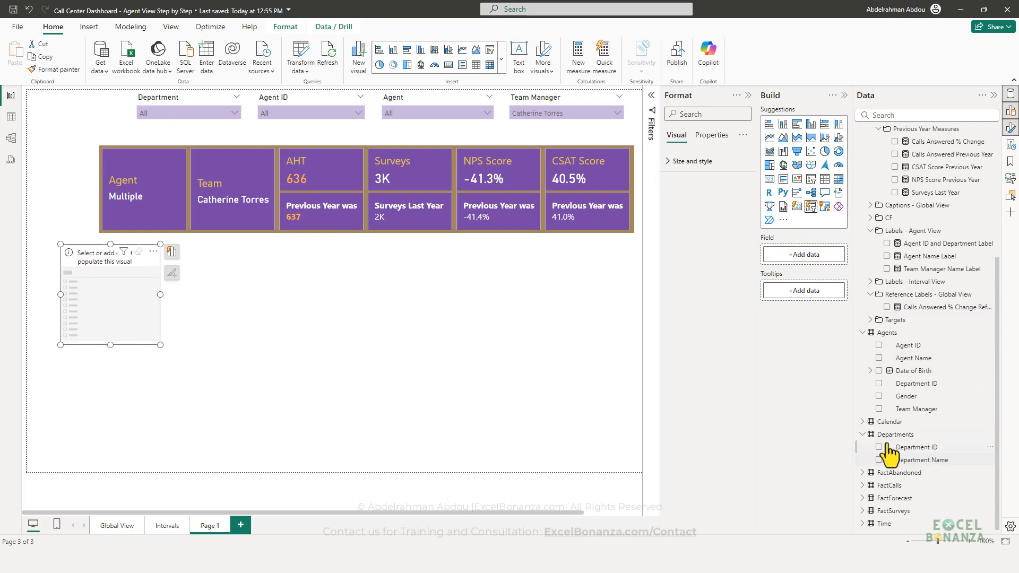
left_click(863, 422)
scroll(950, 430, "down", 2)
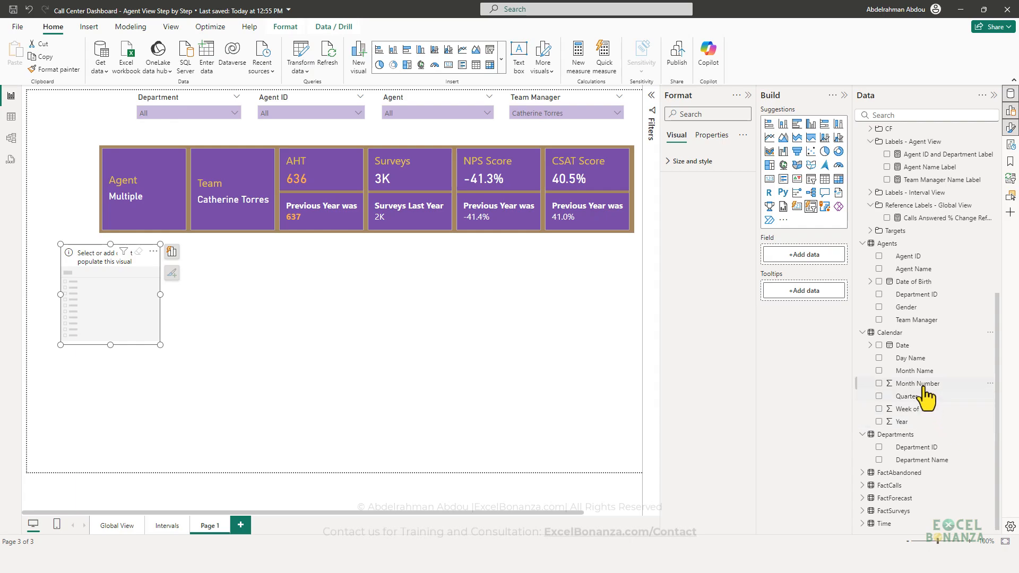
left_click_drag(918, 372, 90, 297)
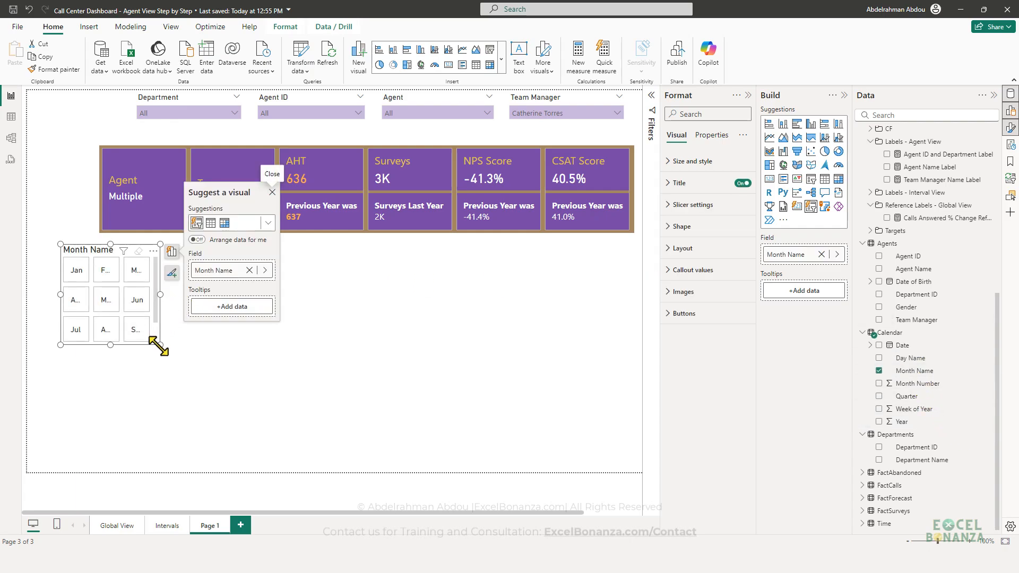
left_click_drag(157, 346, 166, 356)
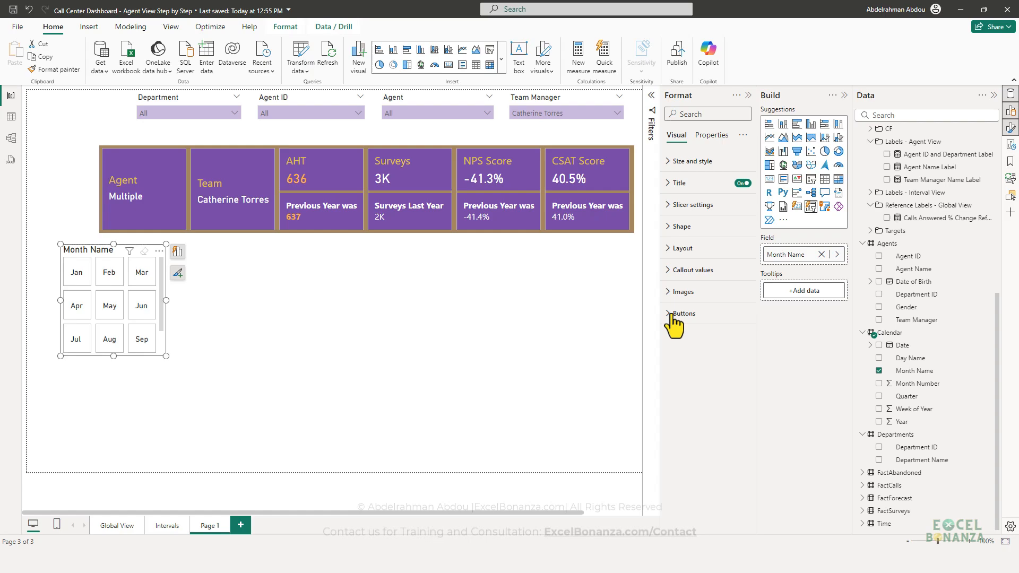
Step: Set the Month Name slicer's layout to 12 rows and 1 column, and enlarge the slicer to fill the area below the Agent card
left_click(709, 211)
left_click(682, 295)
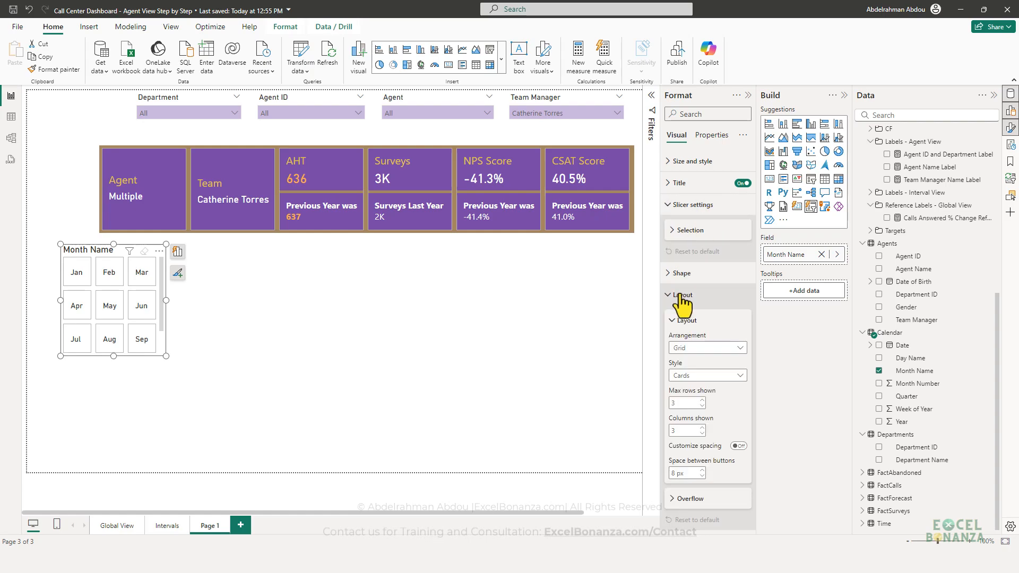
scroll(709, 289, "down", 2)
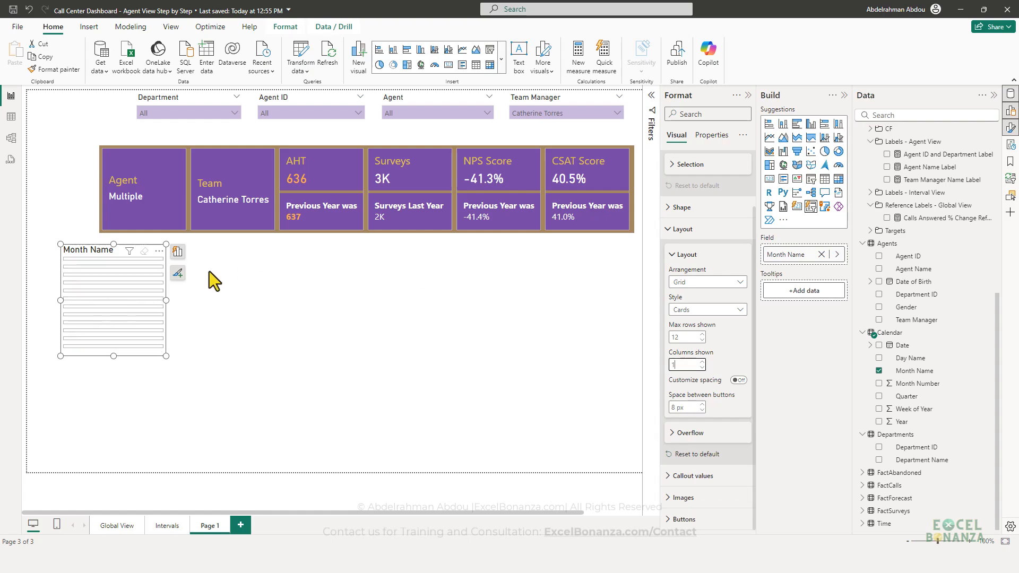
left_click_drag(114, 356, 80, 427)
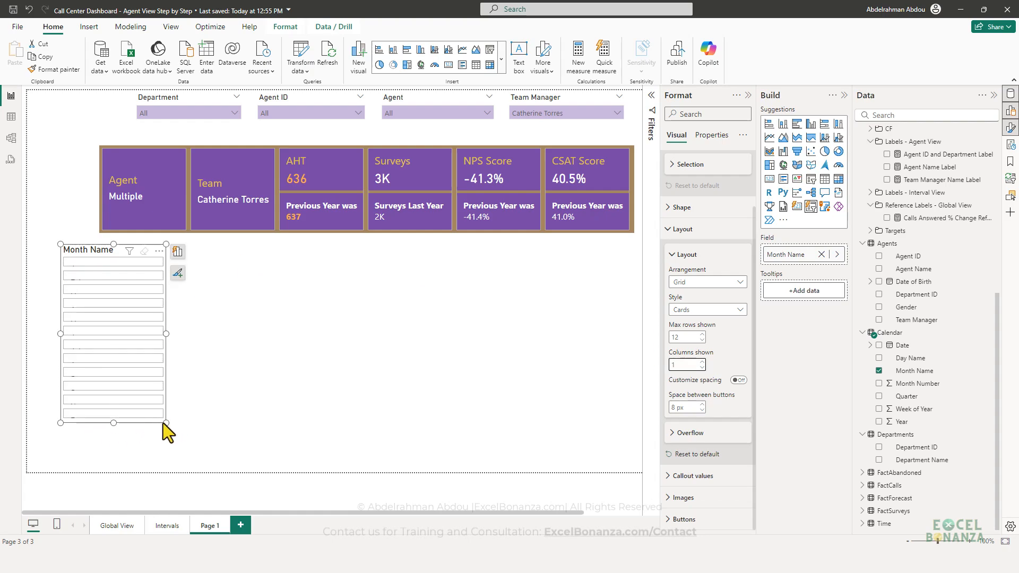
left_click_drag(165, 430, 195, 460)
left_click_drag(126, 240, 117, 237)
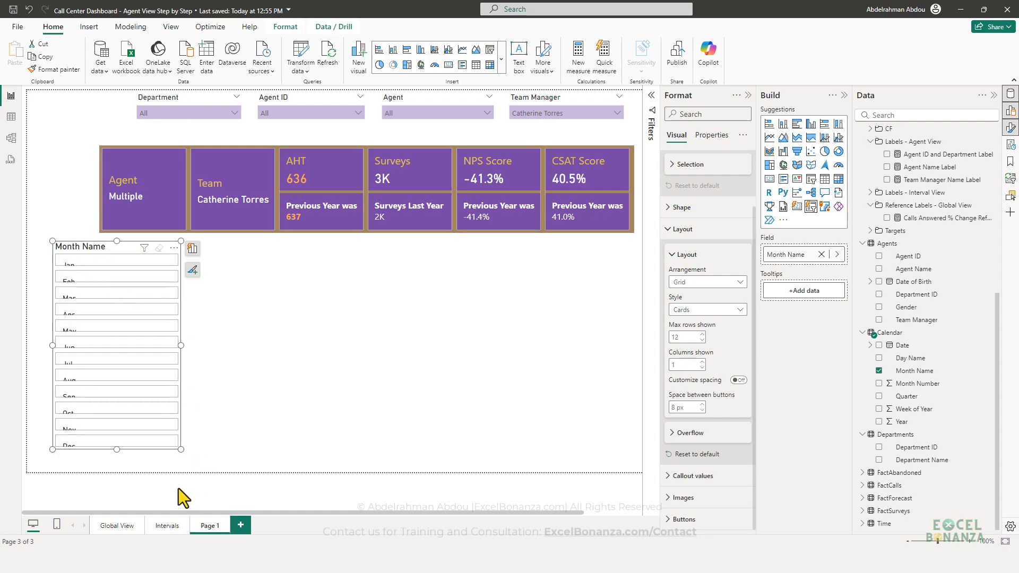
Step: Copy the formatting of the Global View page's month slicer onto the new Month Name slicer on Page 1
left_click(121, 527)
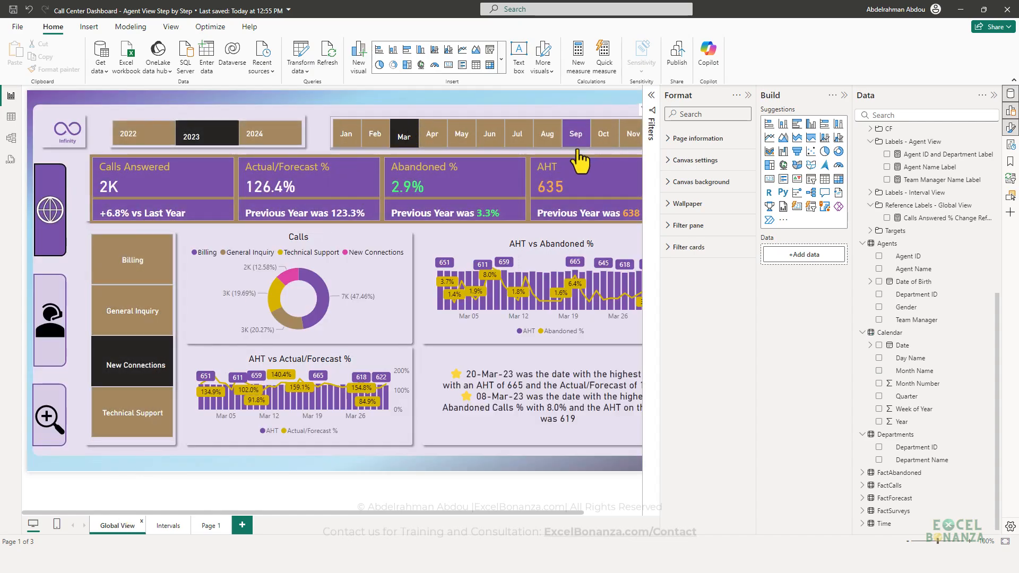
left_click_drag(383, 512, 441, 511)
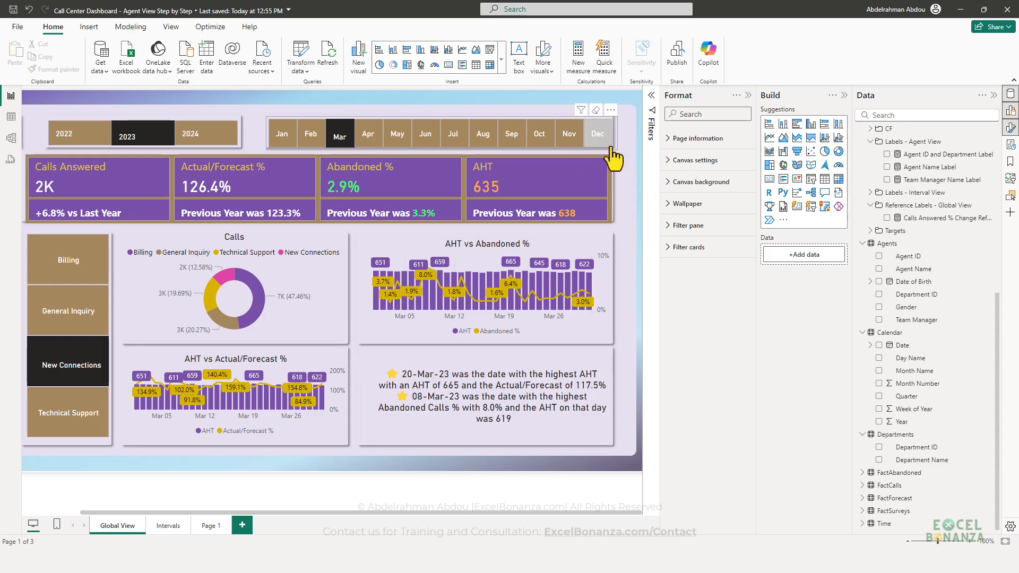
left_click(597, 135)
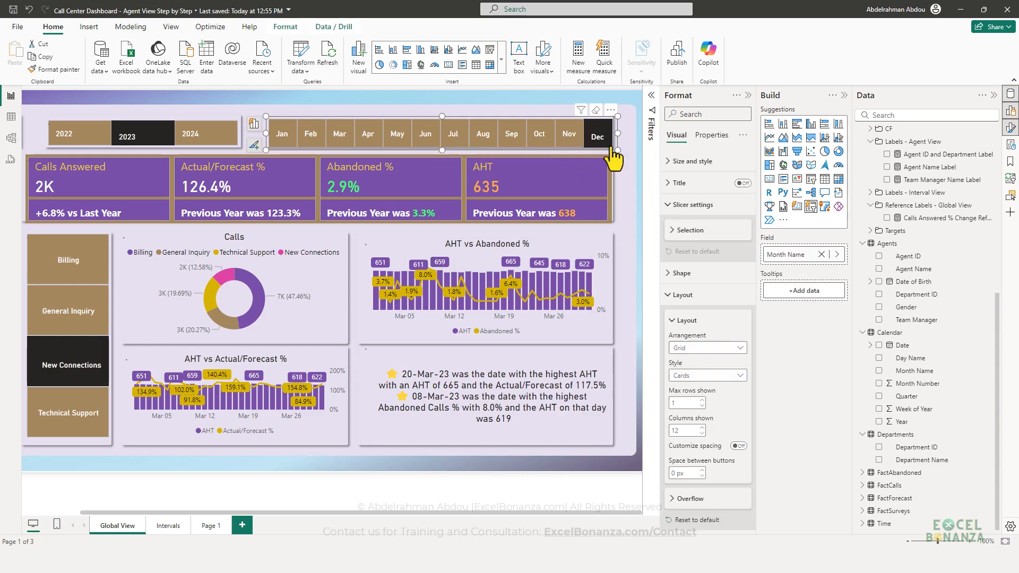
left_click(53, 70)
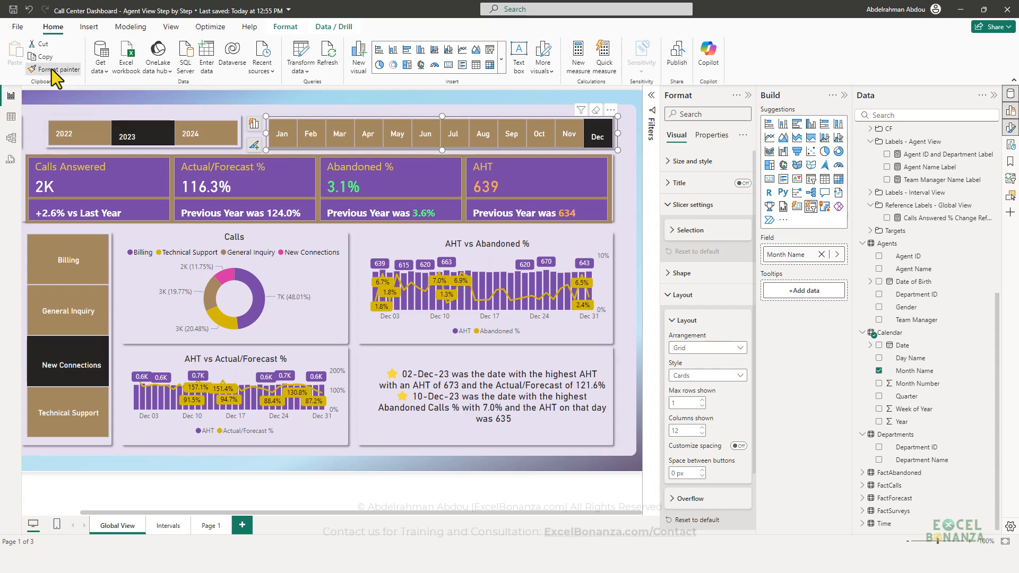
left_click(206, 523)
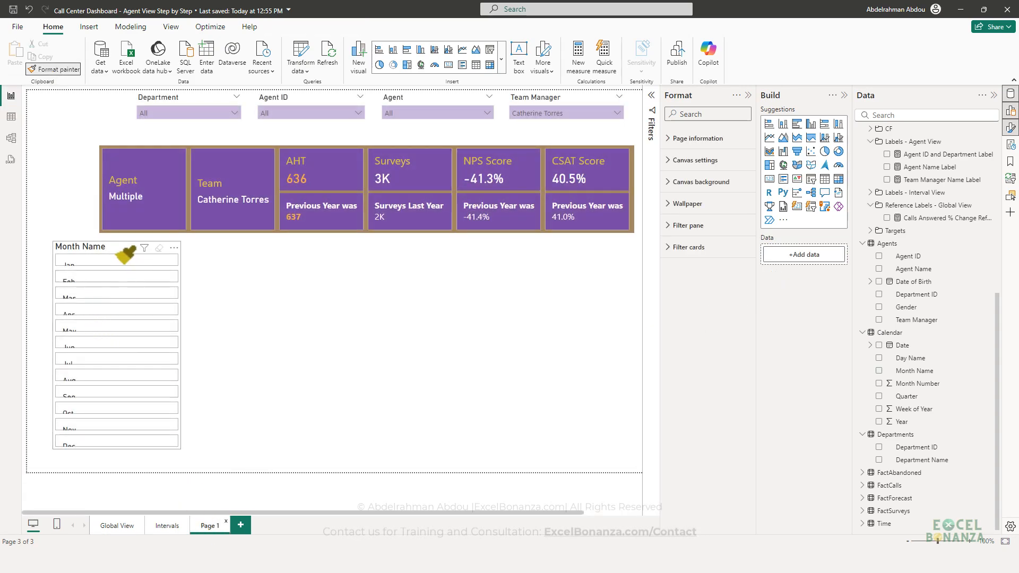
left_click(124, 252)
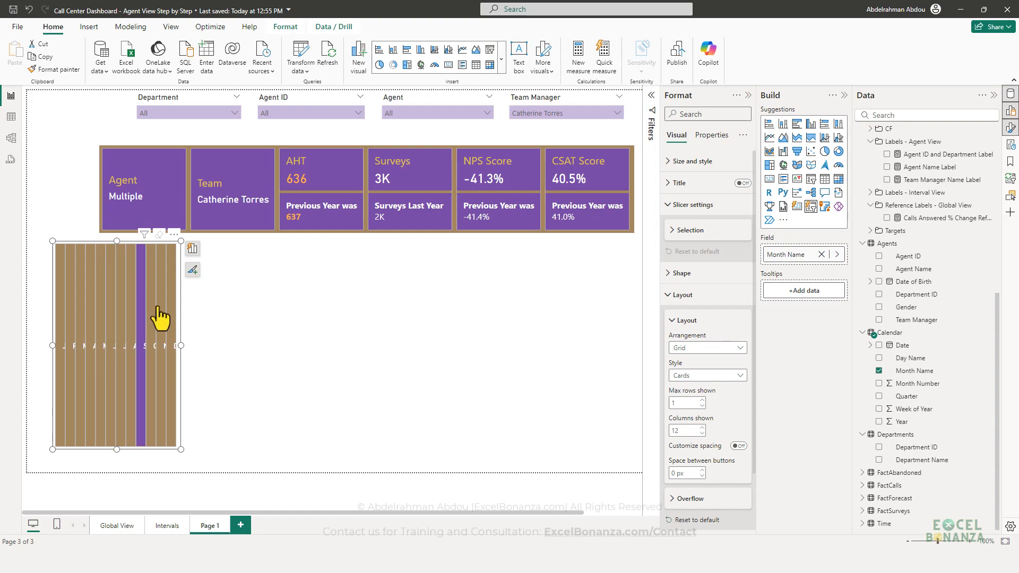
Step: Arrange the month slicer in 12 rows and 1 column, narrow it, and select May
left_click_drag(181, 345, 194, 345)
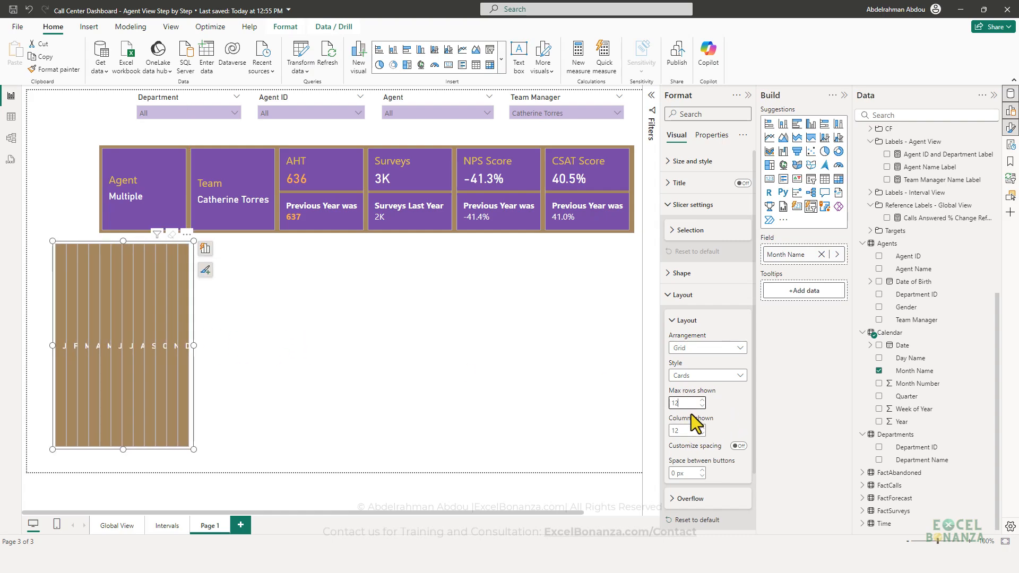
key("Return")
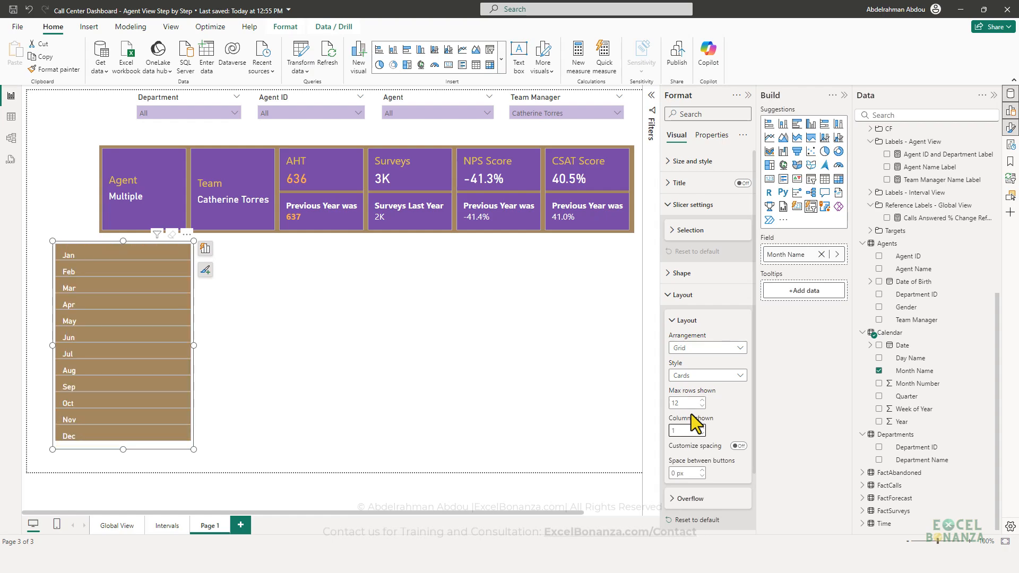
left_click_drag(193, 449, 150, 453)
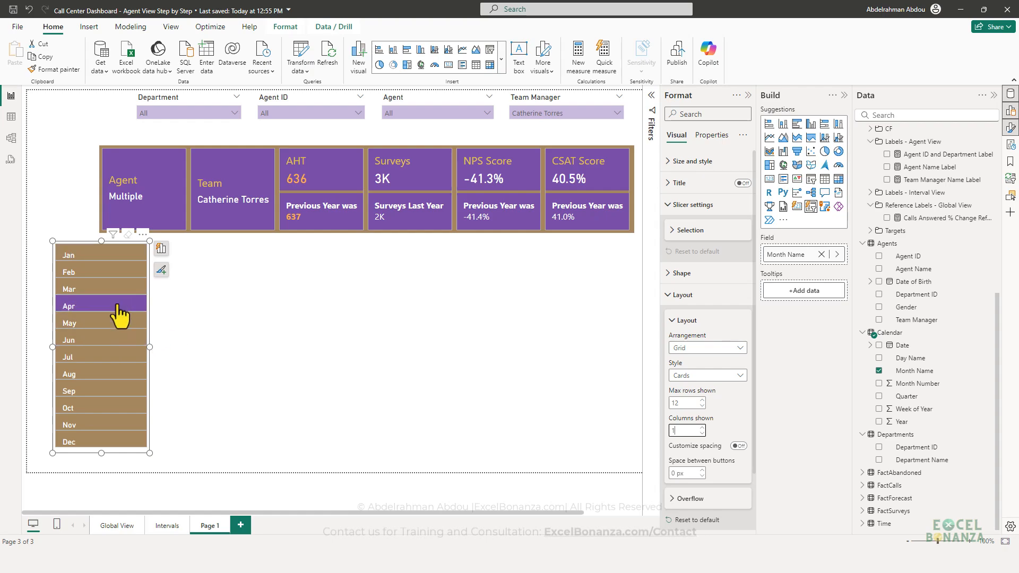
left_click(104, 323)
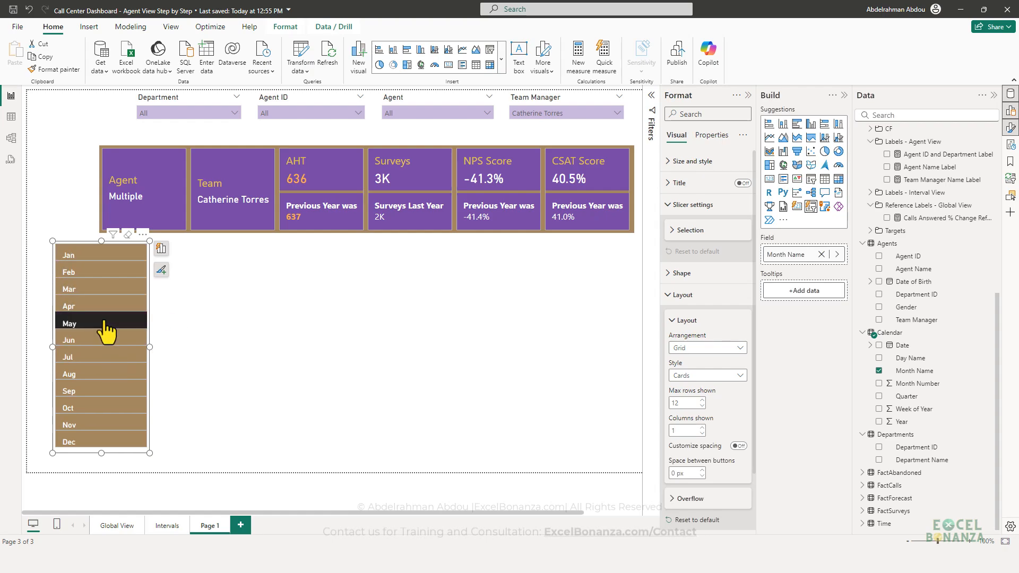
Step: Move the KPI card visual up slightly and make the month slicer a narrow vertical strip below it
left_click_drag(150, 240, 142, 205)
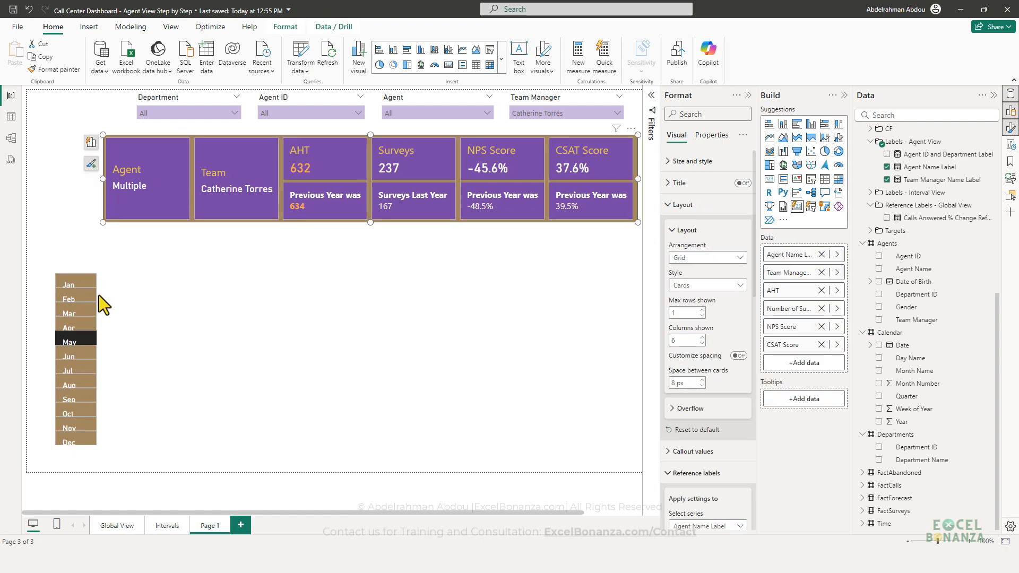
left_click(95, 447)
mouse_move(99, 448)
left_mouse_down()
mouse_move(90, 469)
mouse_move(104, 464)
left_mouse_up()
Step: Center the callout values horizontally in the month slicer's buttons
scroll(709, 319, "down", 1)
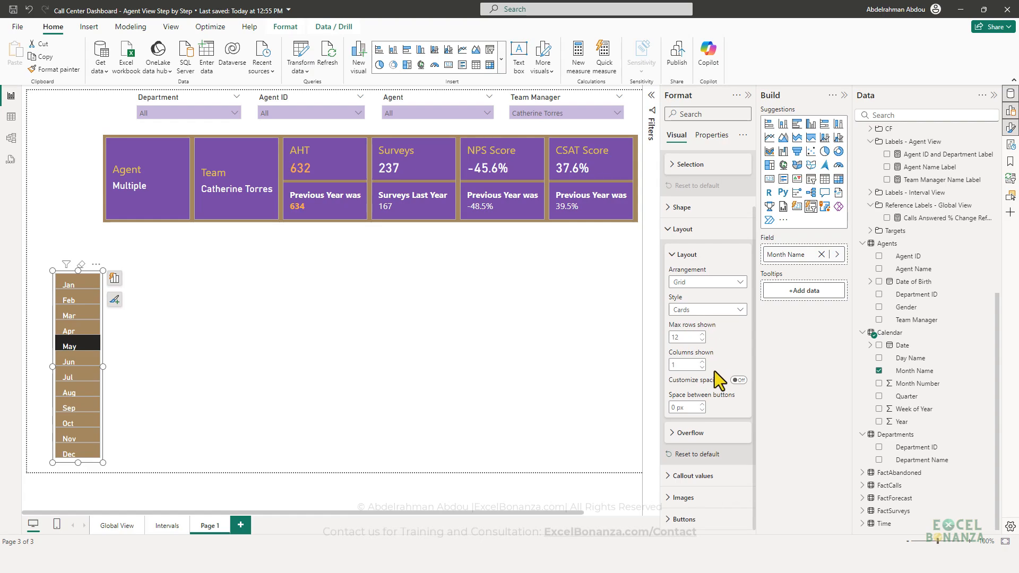
scroll(715, 366, "up", 1)
left_click(693, 296)
left_click(698, 317)
scroll(719, 351, "down", 2)
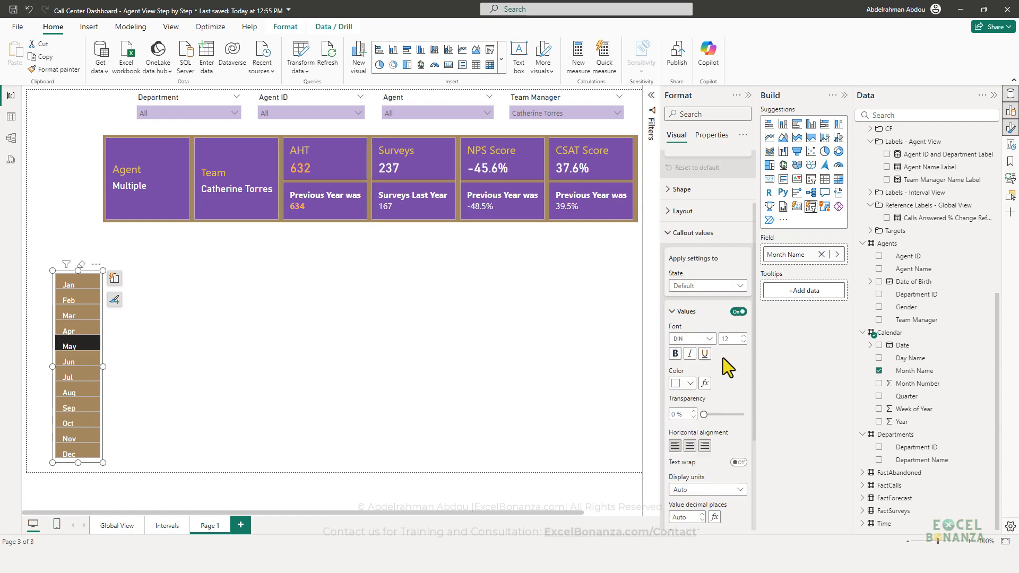
left_click(689, 424)
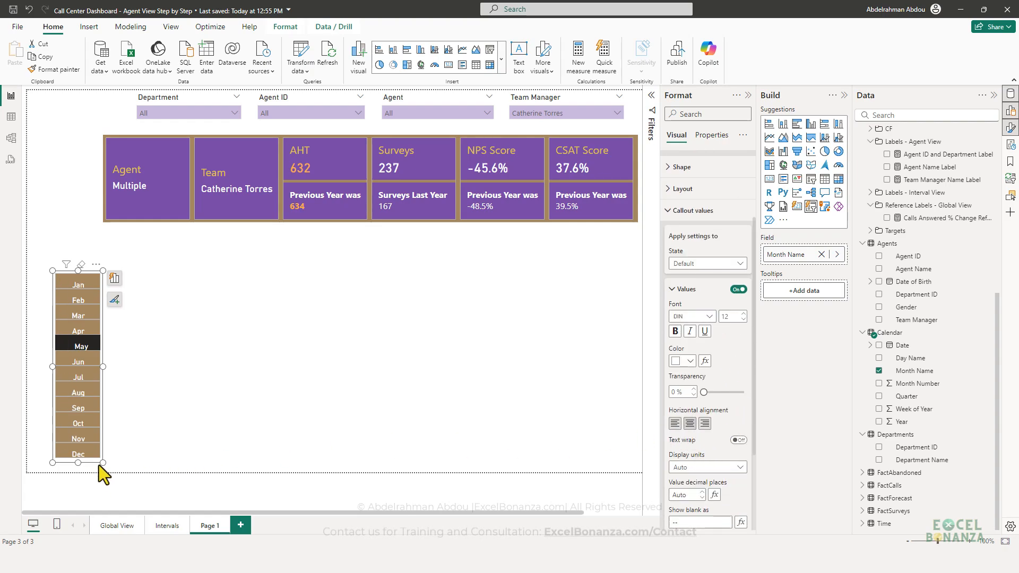
Step: Move the month slicer up toward the KPI cards, shrink it slightly, and rename the page Agent View
left_click_drag(97, 463, 87, 417)
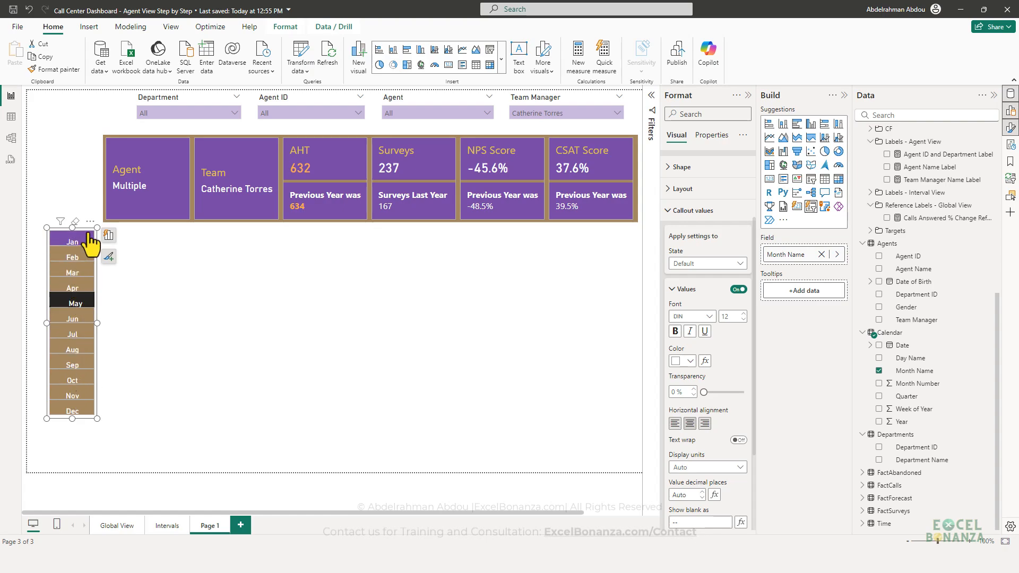
mouse_move(97, 228)
left_mouse_down()
mouse_move(82, 234)
mouse_move(93, 234)
left_mouse_up()
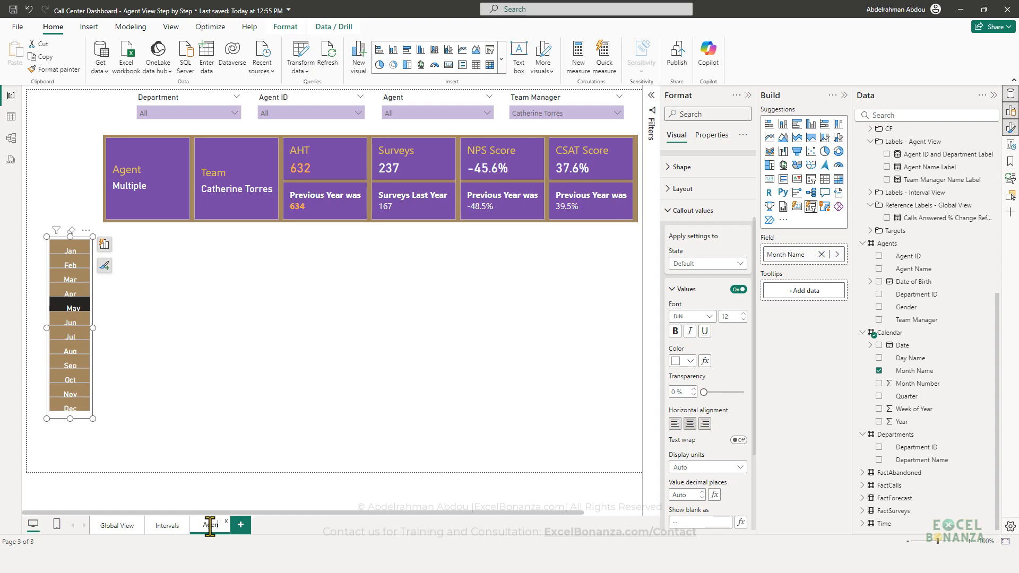
key("Return")
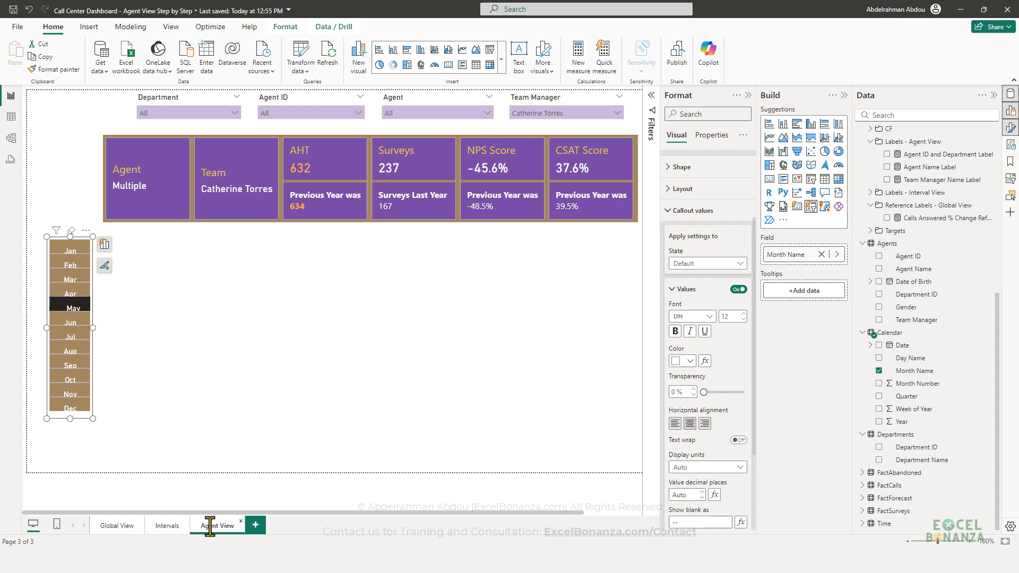
Step: Lengthen the month slicer slightly downward so that its month labels have more room
left_click(208, 324)
left_click(70, 416)
left_click_drag(69, 418, 69, 430)
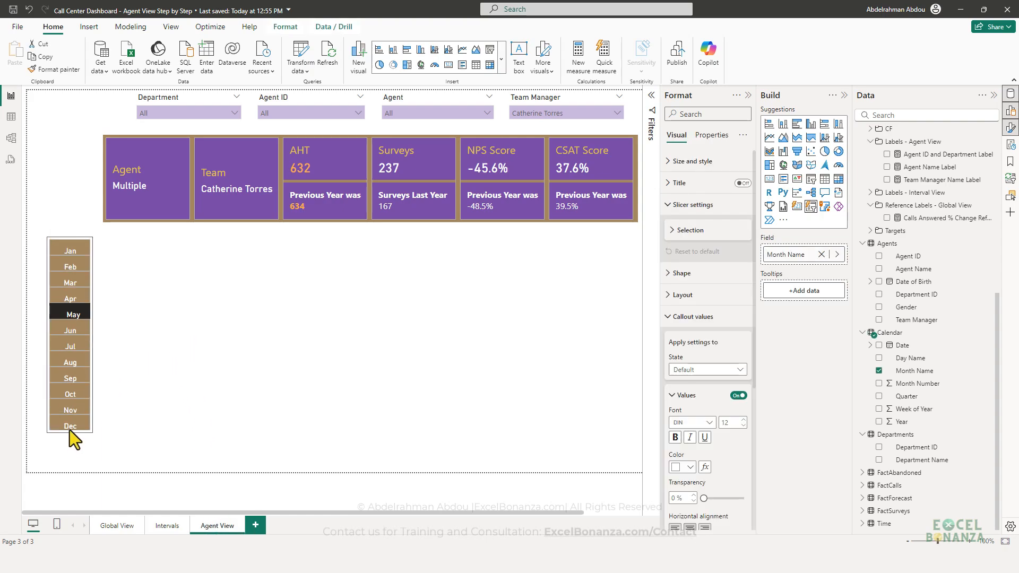
left_click(137, 354)
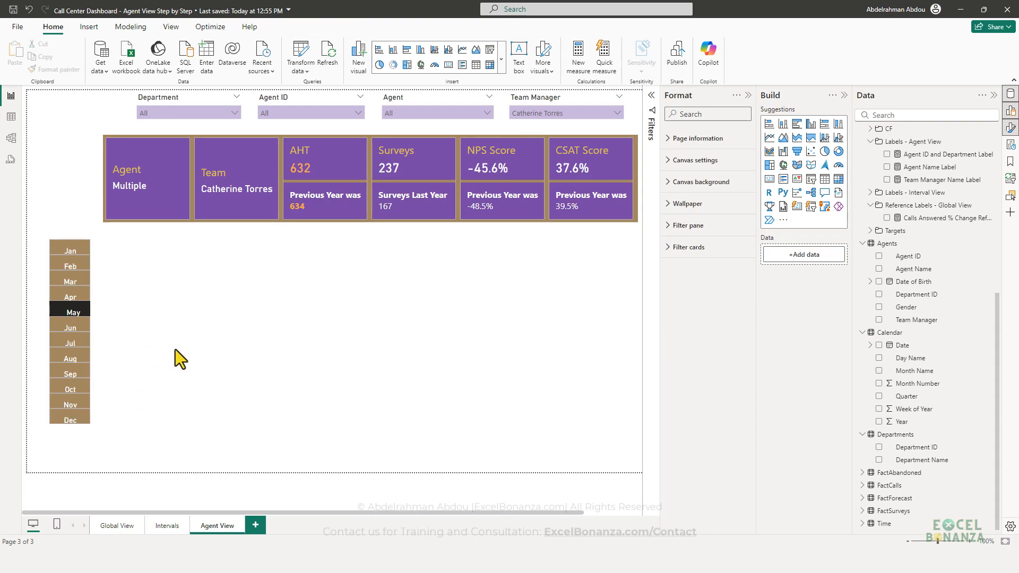
Step: Duplicate the month slicer and place the copy to the right of the original
left_click(91, 271)
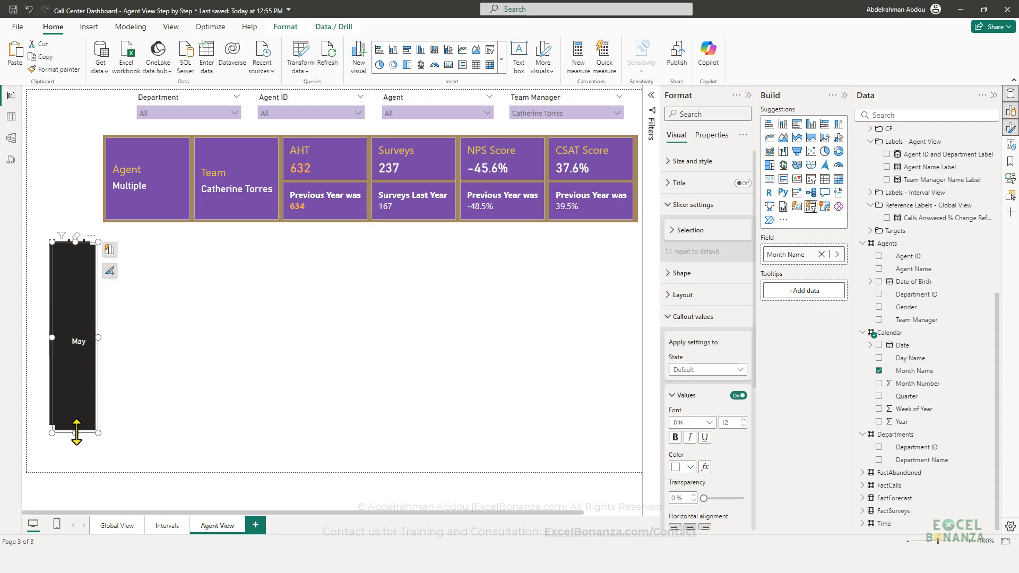
left_click_drag(63, 434, 177, 398)
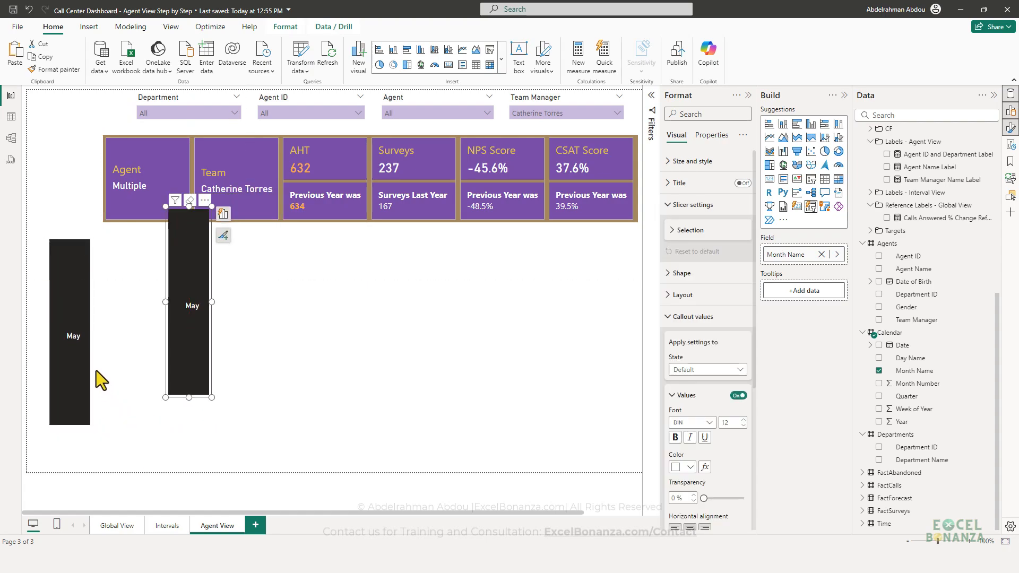
left_click(71, 364)
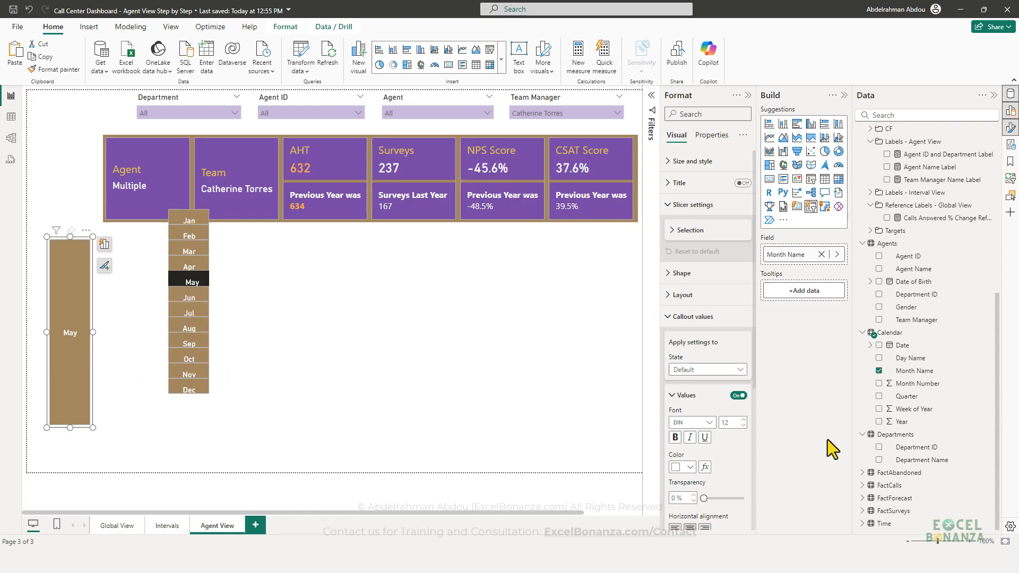
left_click(880, 371)
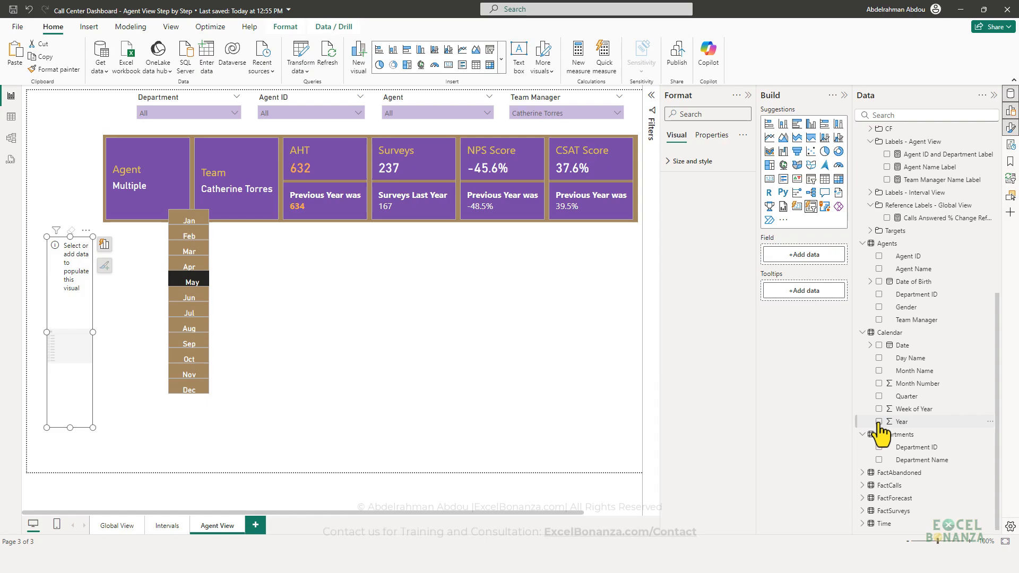
key("ctrl+z")
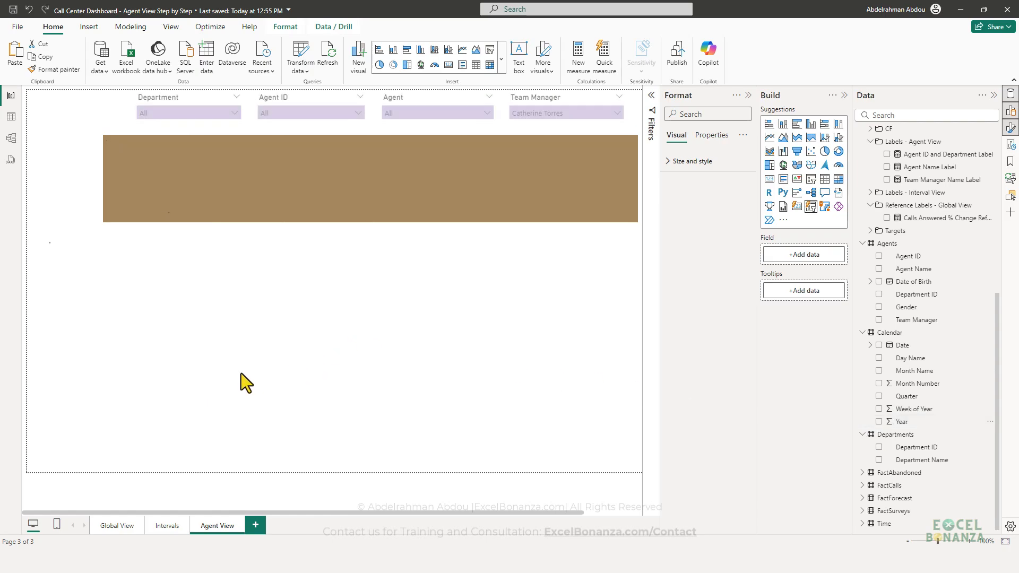
Step: Replace Month Name with the Calendar table's Year field in the duplicated slicer
left_click(206, 397)
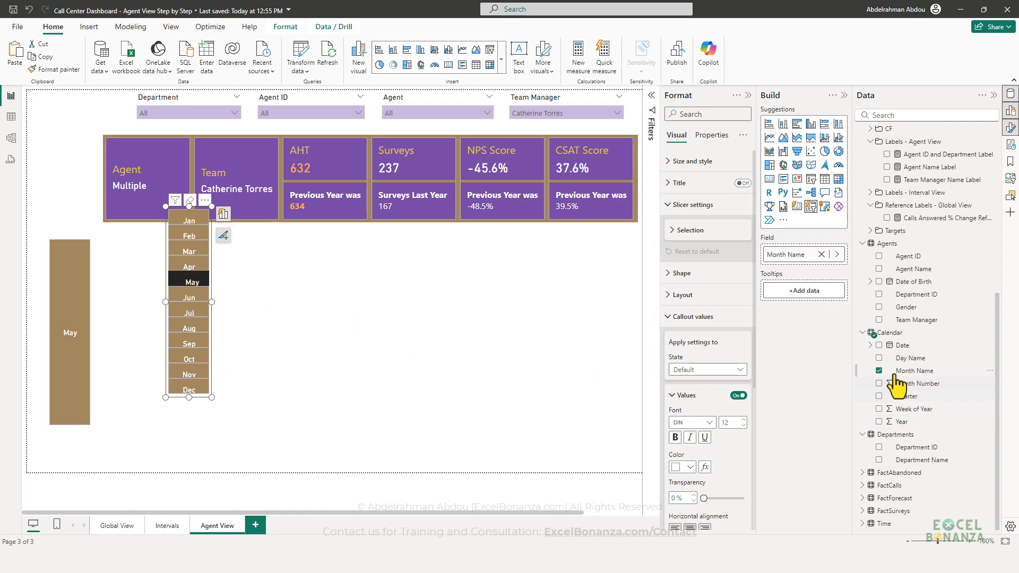
left_click(879, 371)
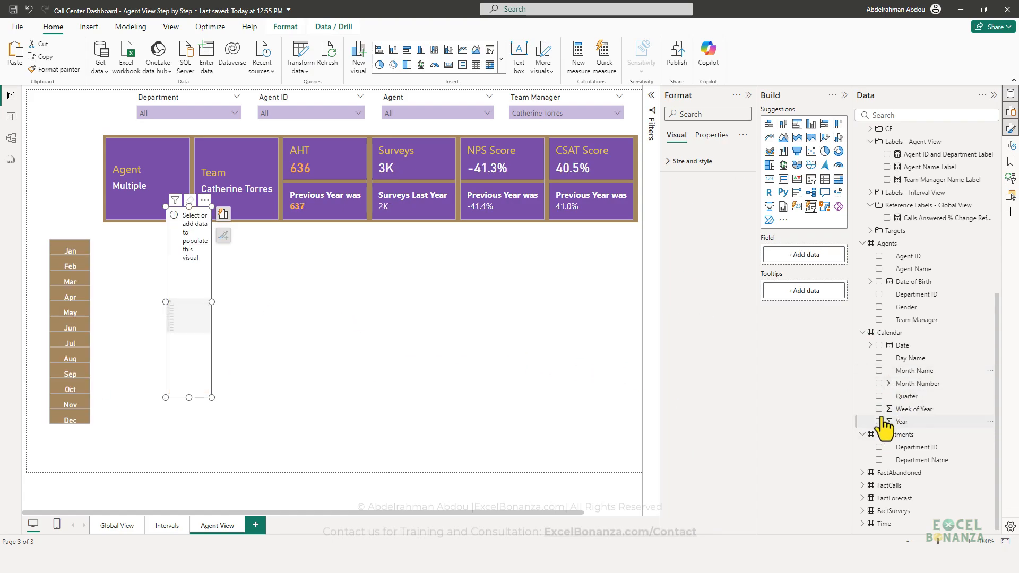
left_click(879, 422)
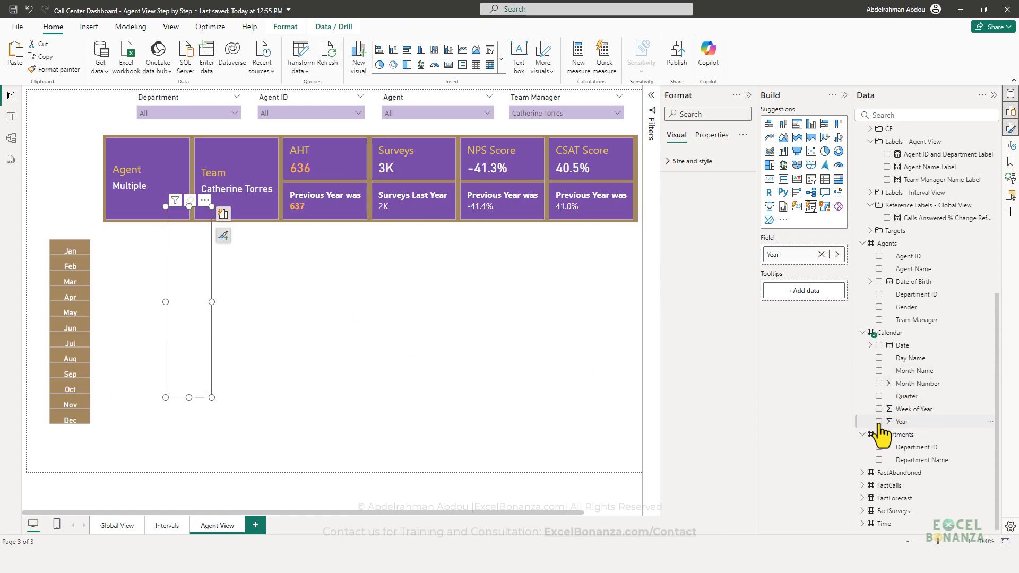
Step: Shrink the year slicer, move it into the empty area beside the month slicer, and select 2023
left_click(207, 392)
left_click(212, 394)
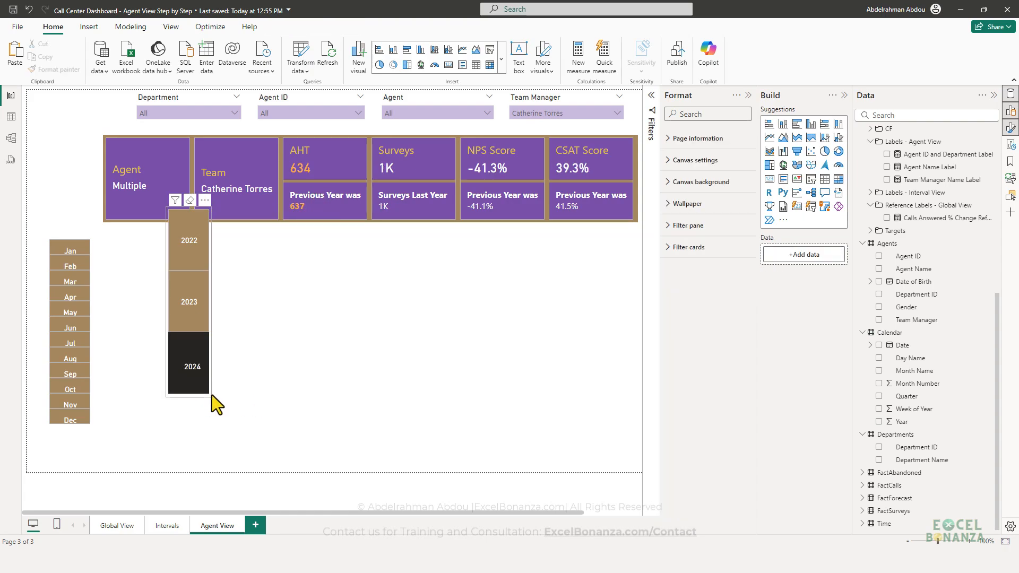
left_click(211, 396)
left_click_drag(207, 390, 202, 345)
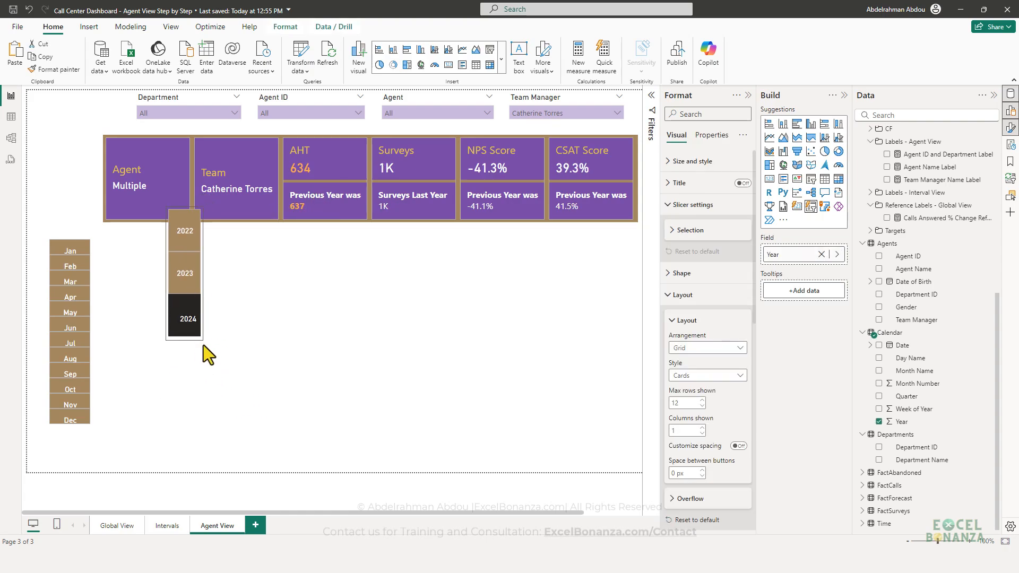
left_click_drag(189, 271, 155, 349)
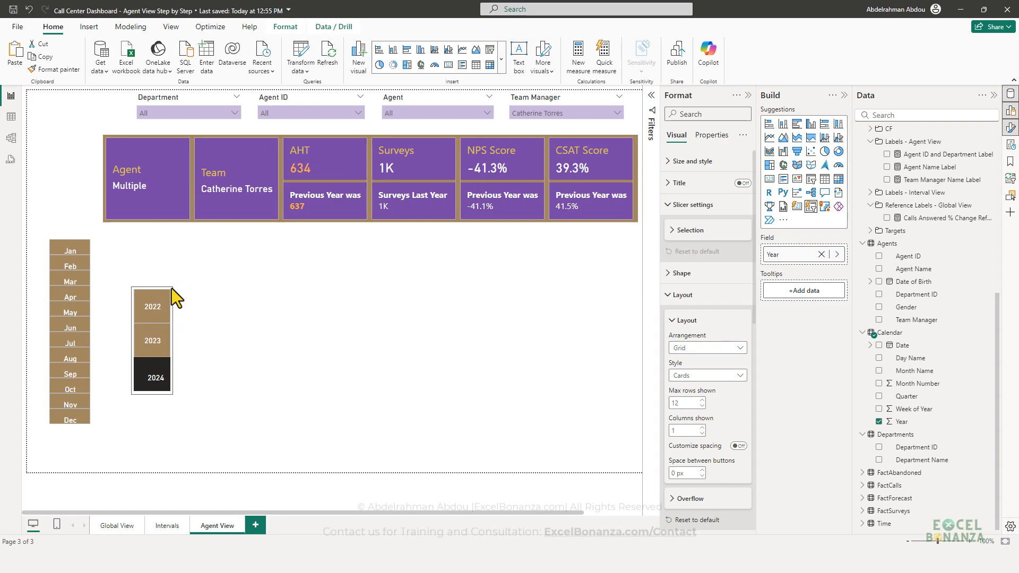
left_click(152, 341)
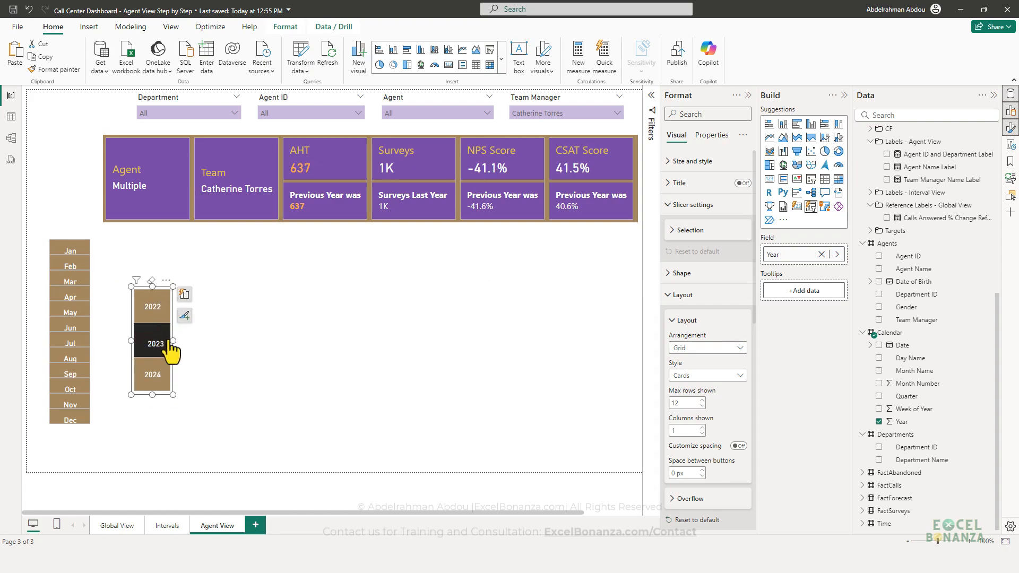
Step: Move the year slicer directly above the month slicer, beside the KPI cards, matching the reference screenshot's arrangement
left_click(154, 307)
left_click(640, 560)
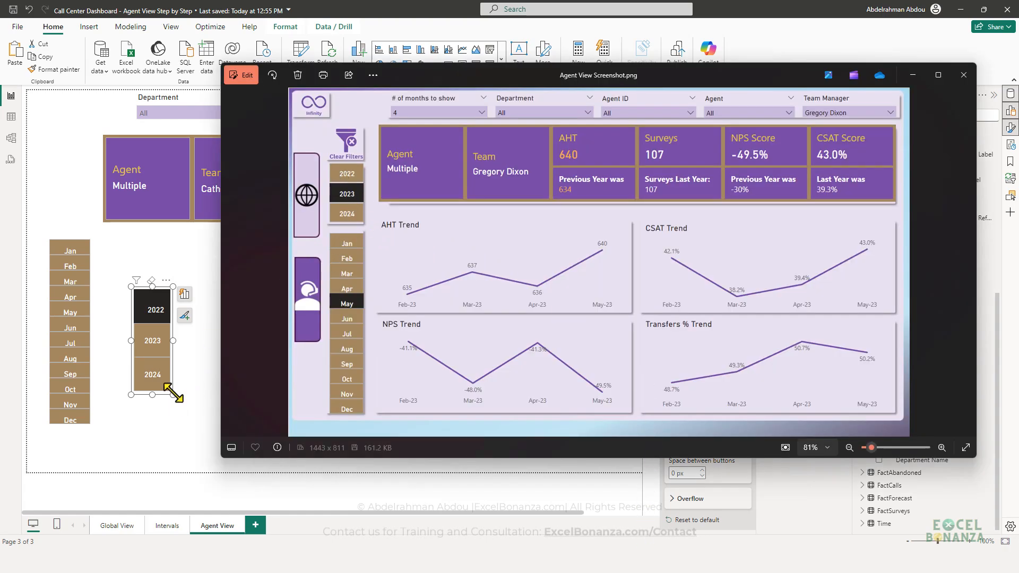
left_click_drag(157, 289, 83, 142)
left_click(161, 288)
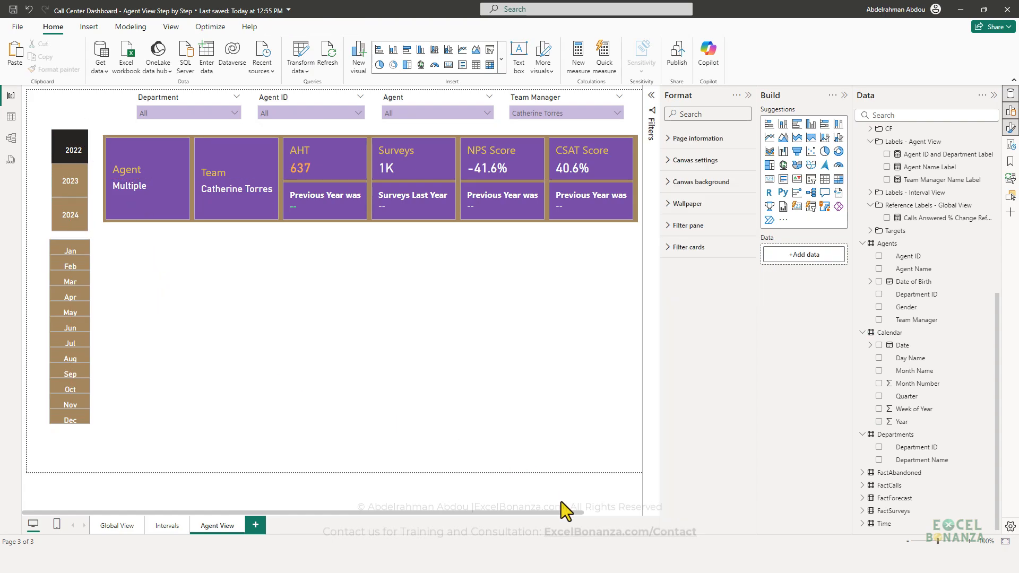
key("alt+Tab")
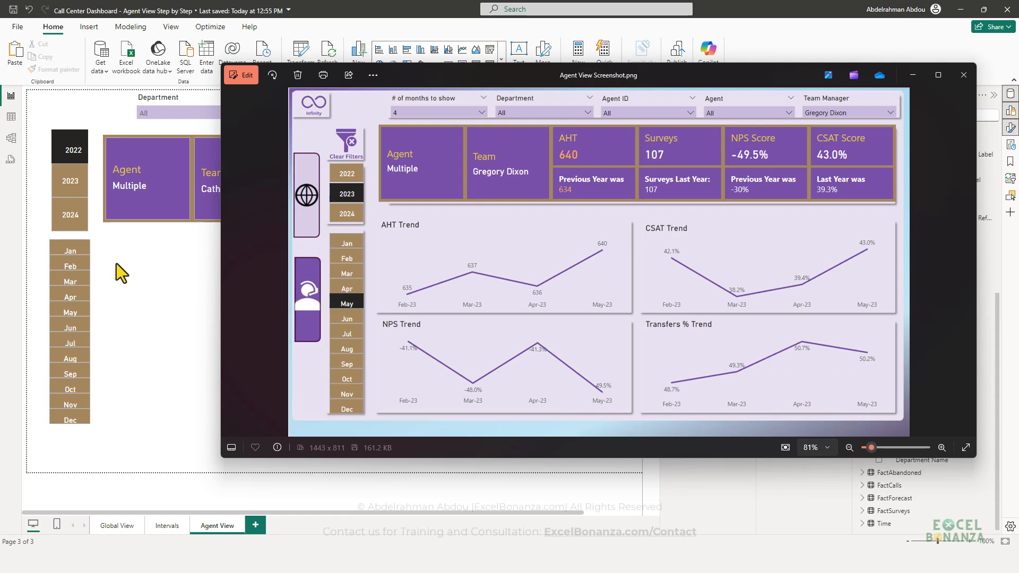
Step: Narrow the month slicer so its width matches the year slicer above it
left_click(50, 428)
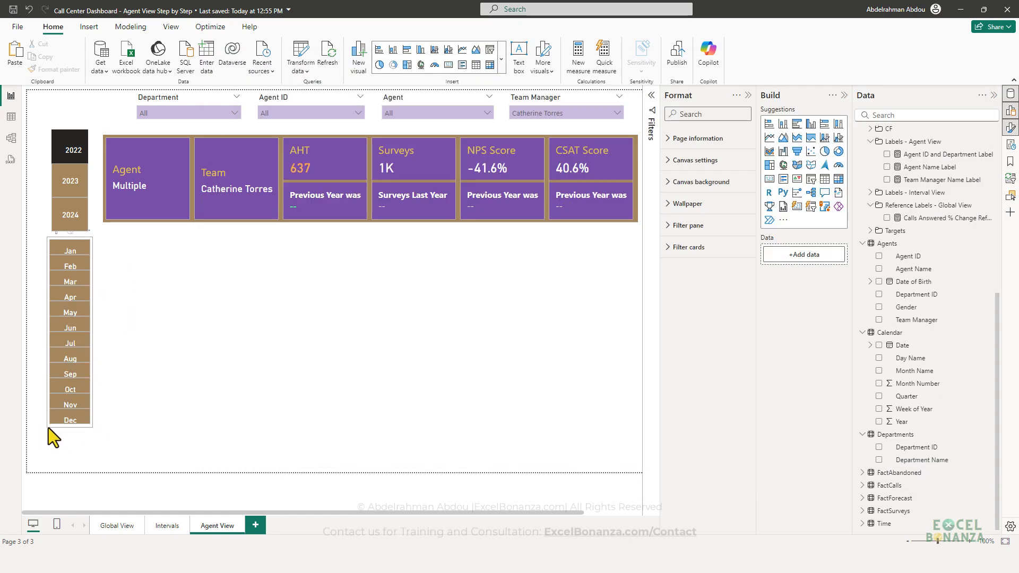
left_click(49, 428)
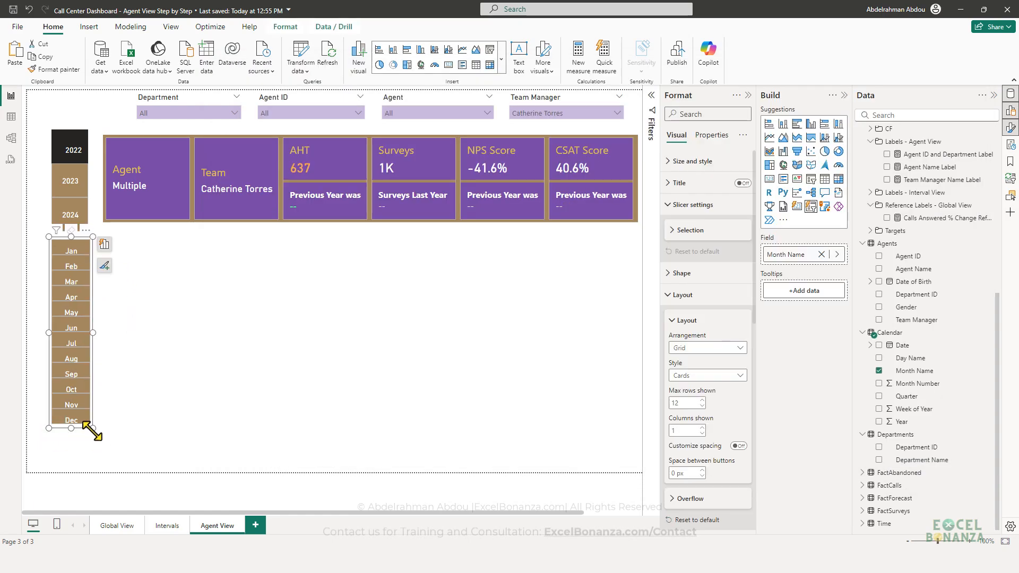
left_click_drag(93, 429, 90, 432)
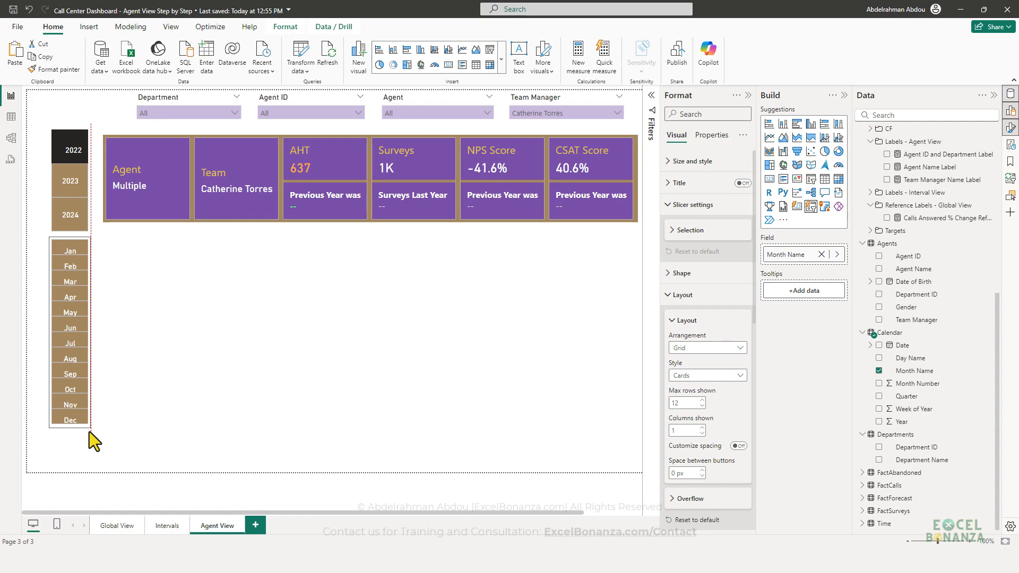
Step: Filter the page to Jun 2023 using the year and month slicers
left_click(146, 292)
left_click(79, 184)
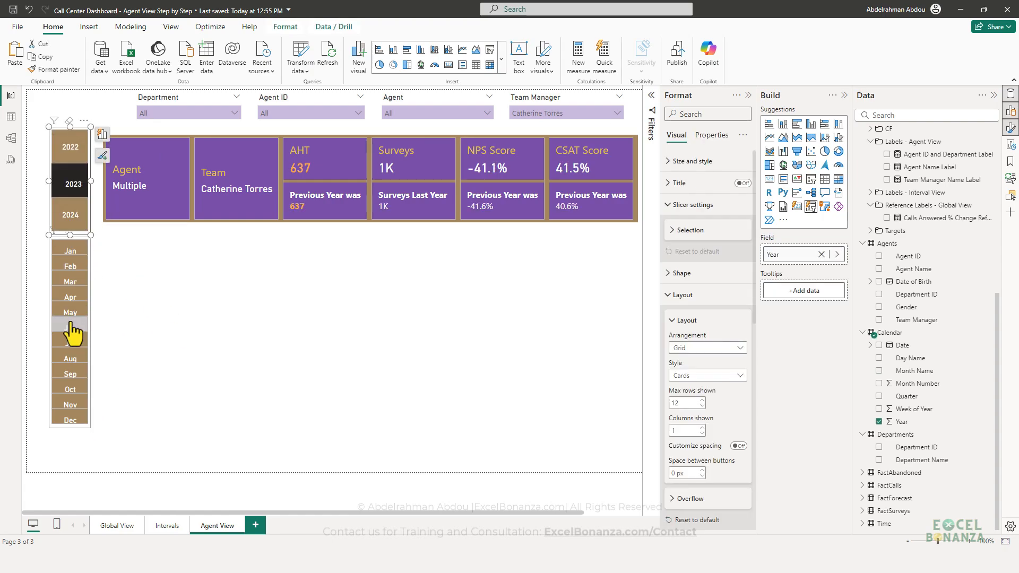
left_click(72, 327)
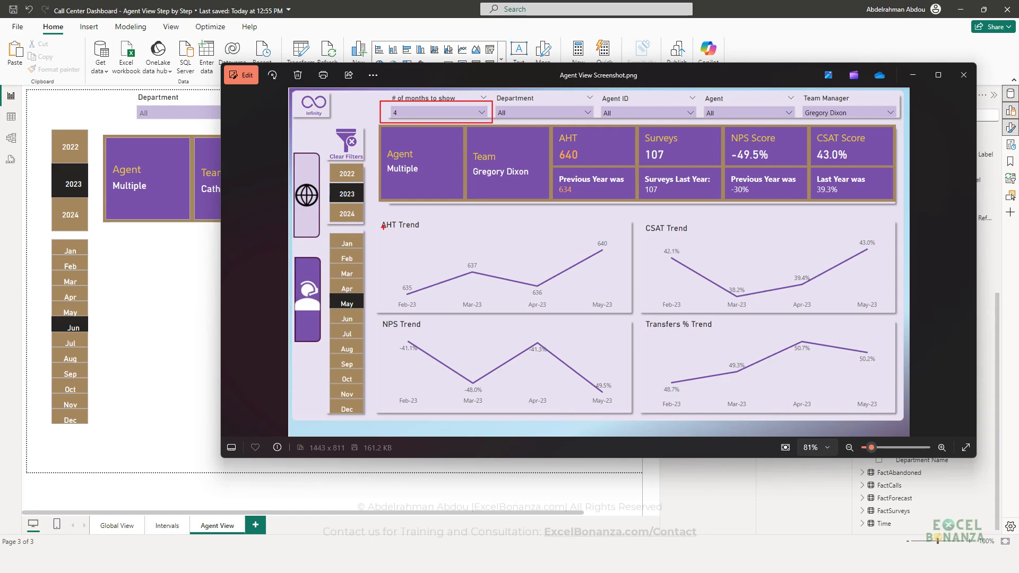
Step: Switch to the finished dashboard's Agent View and set # of months to show to 5 to examine the trend charts
left_click_drag(383, 226, 633, 314)
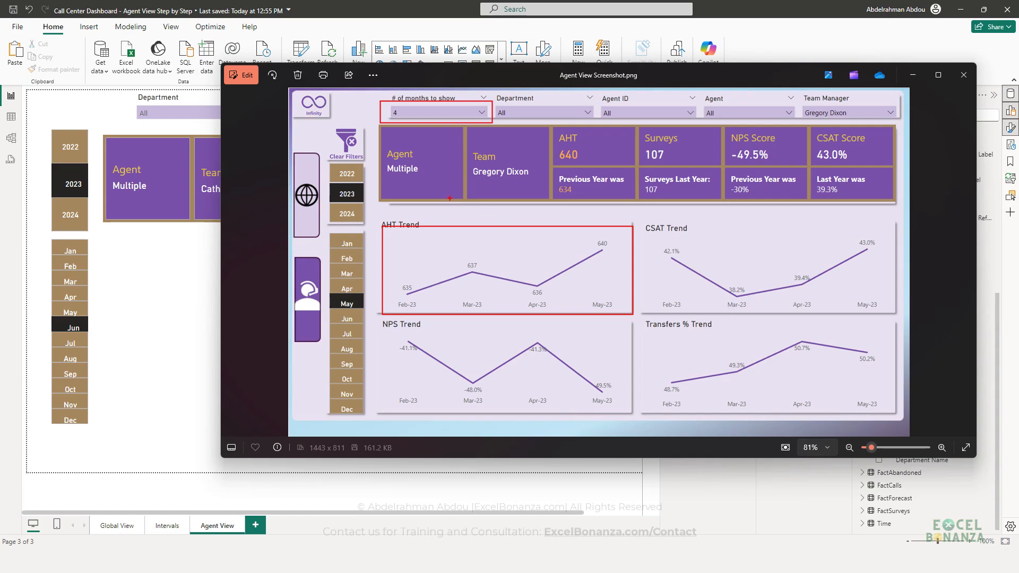
key("Escape")
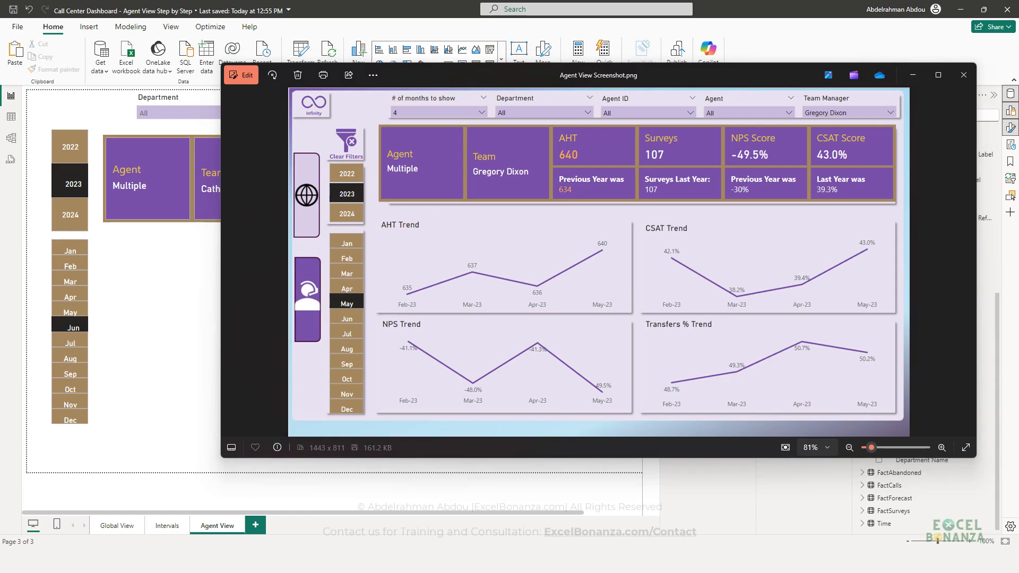
left_click_drag(0, 186, 696, 65)
double_click(699, 66)
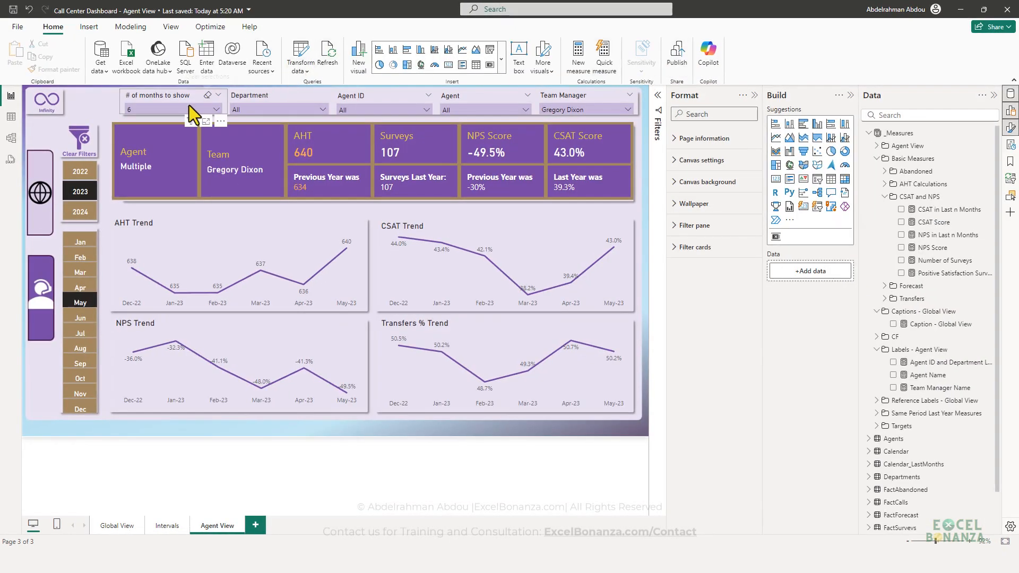
left_click(154, 109)
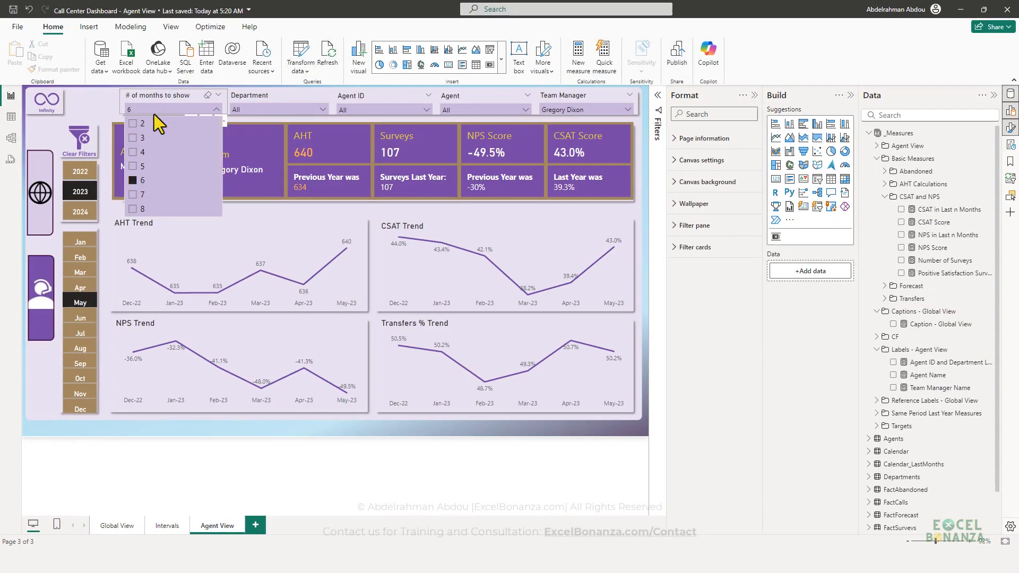
left_click(138, 167)
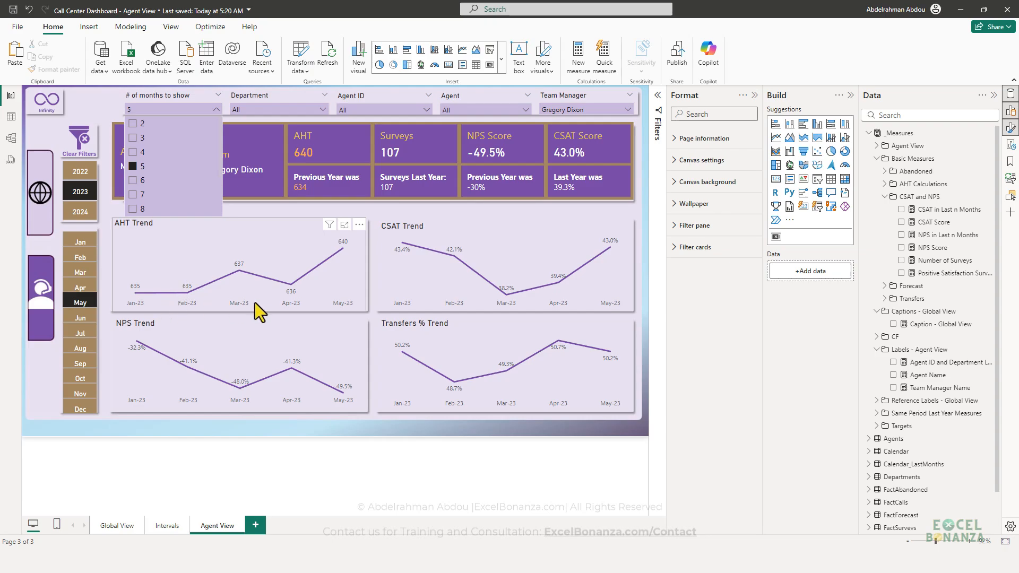
left_click(297, 211)
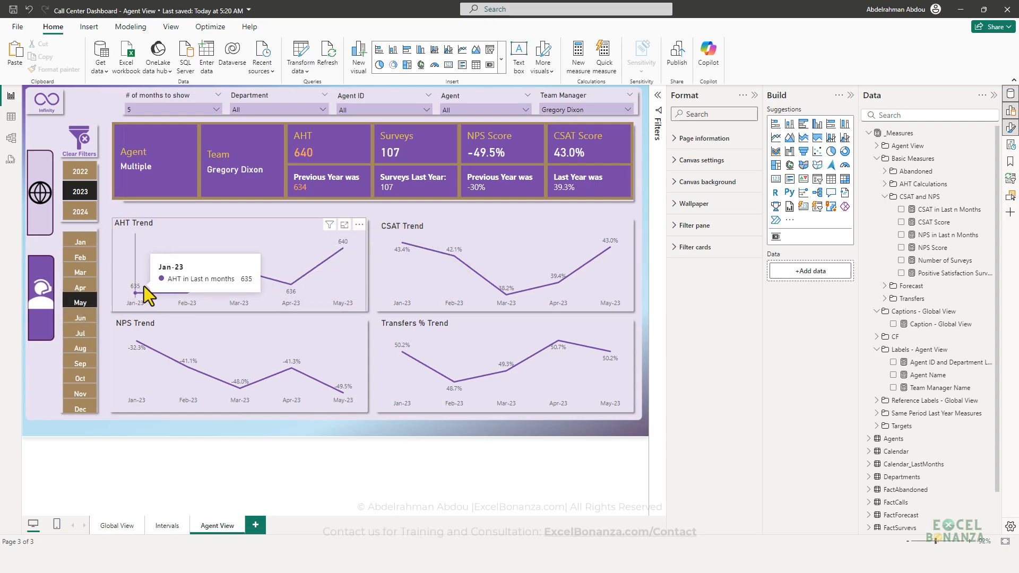
Step: Test # of months to show with 6 and 8 months and compare the periods on the trend charts
left_click(189, 111)
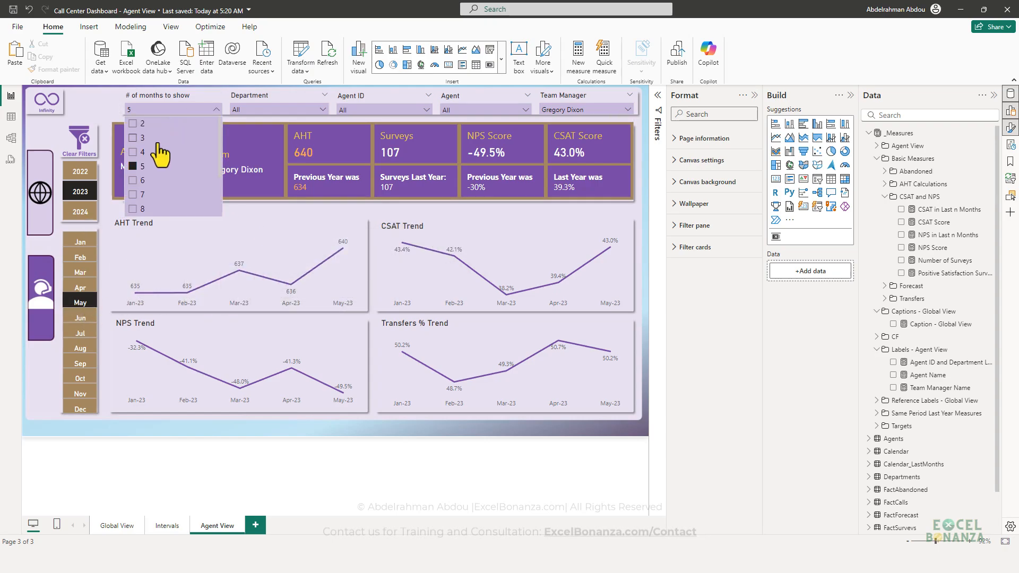
left_click(139, 180)
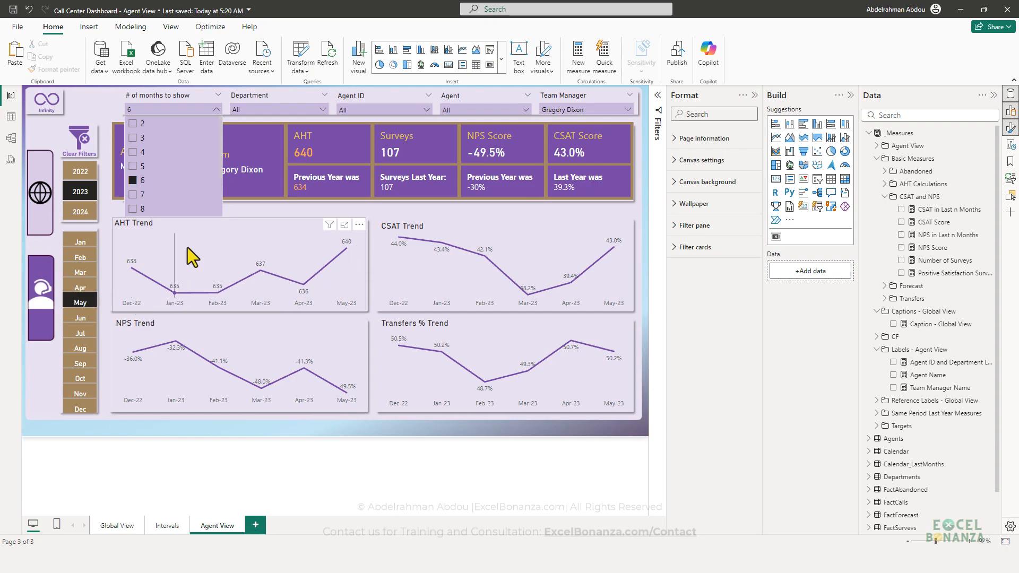
left_click(280, 208)
left_click(184, 112)
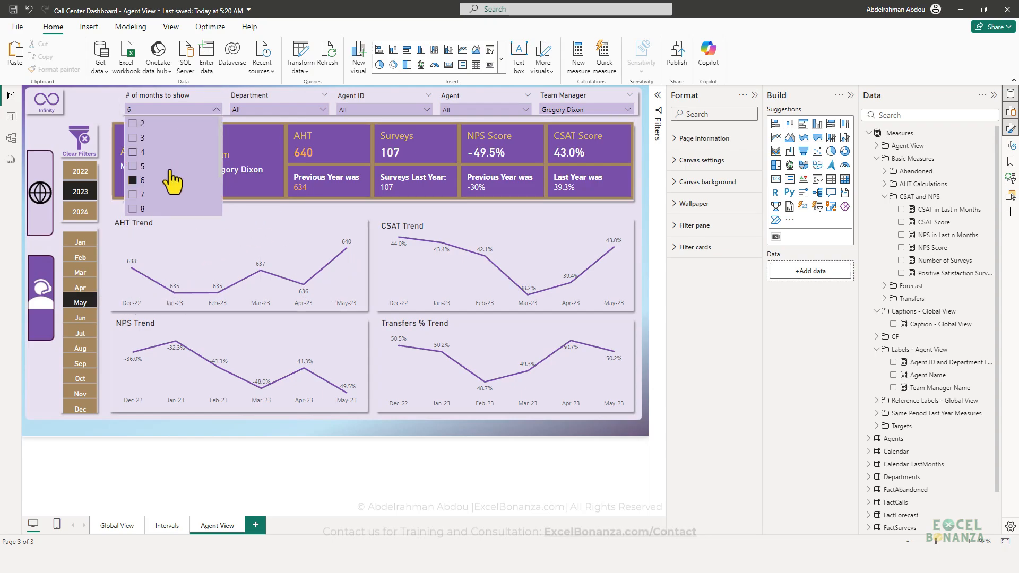
left_click(143, 209)
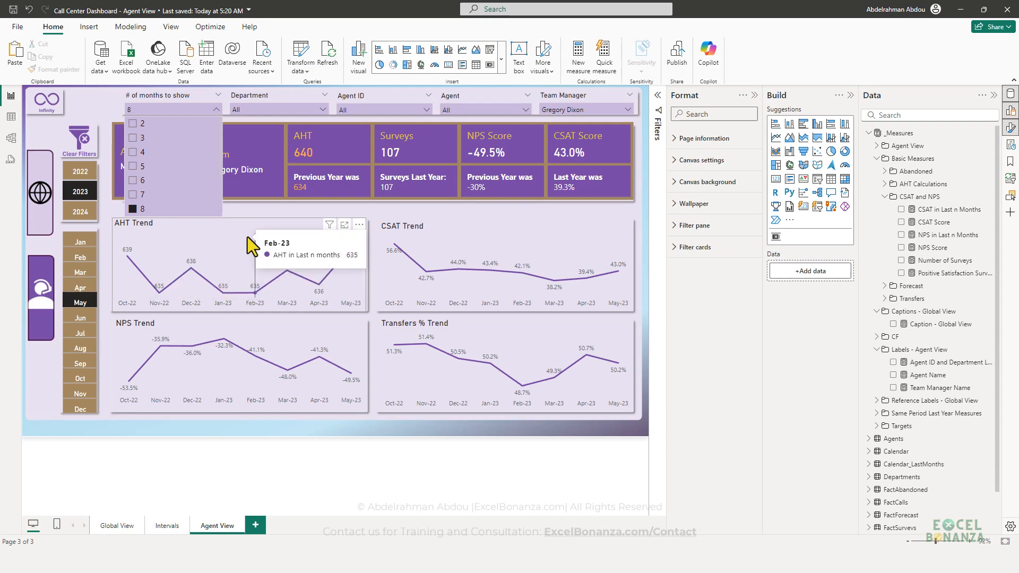
left_click(256, 218)
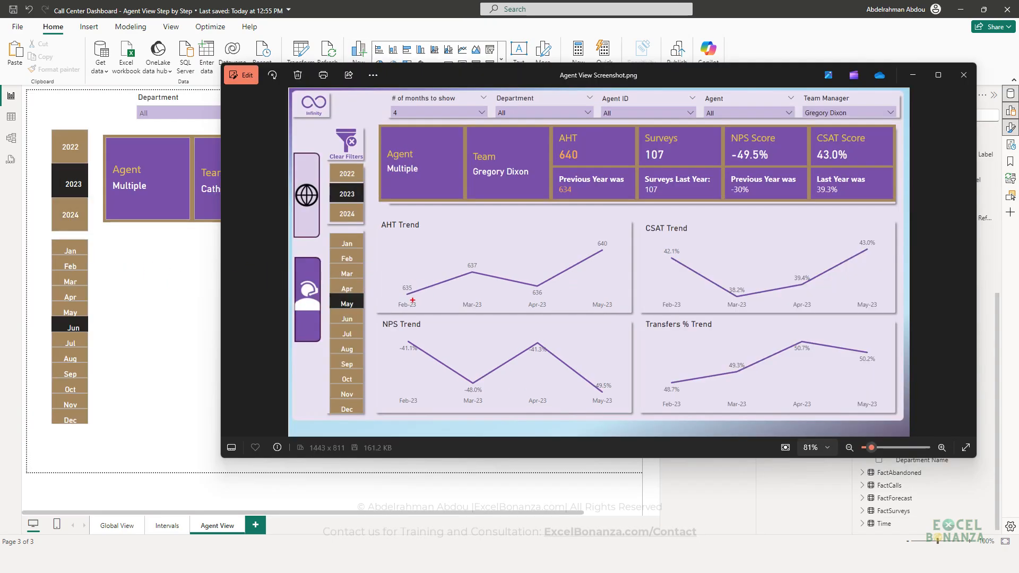
Step: Close the reference screenshot and open the Calendar query in the Power Query Editor
mouse_move(391, 297)
left_mouse_down()
mouse_move(420, 312)
mouse_move(491, 312)
left_mouse_up()
key("alt+F4")
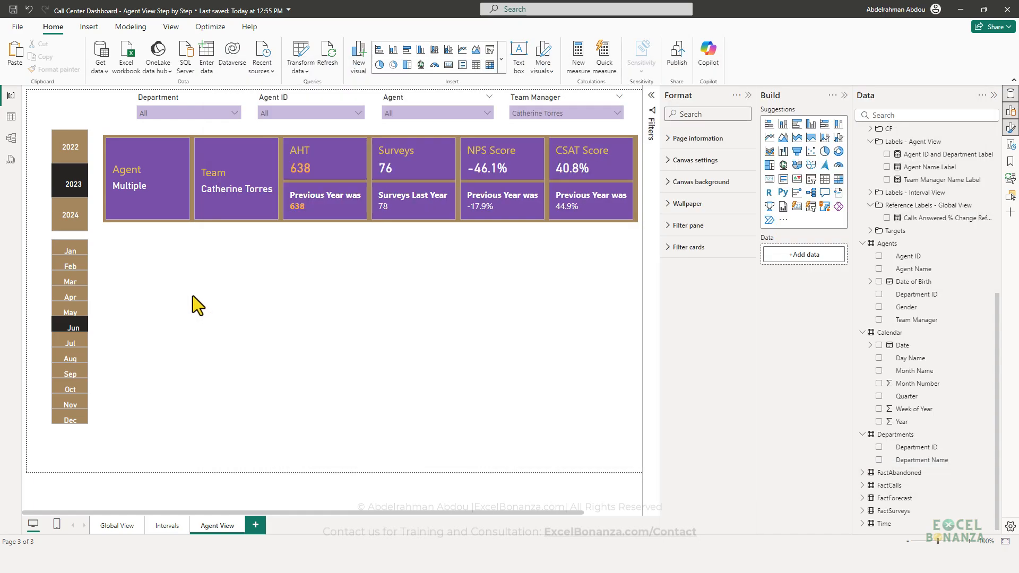
left_click(298, 48)
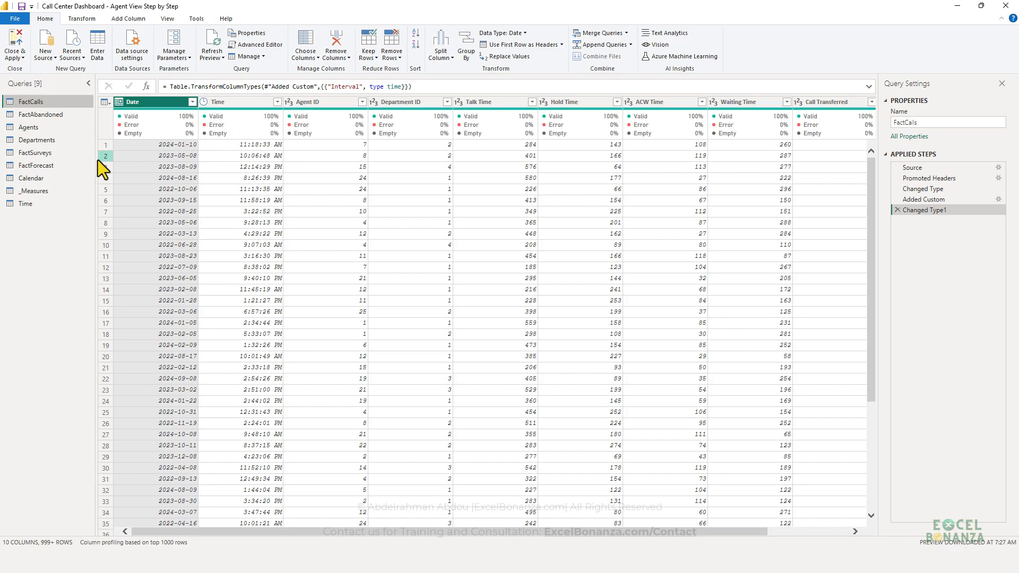
left_click(44, 179)
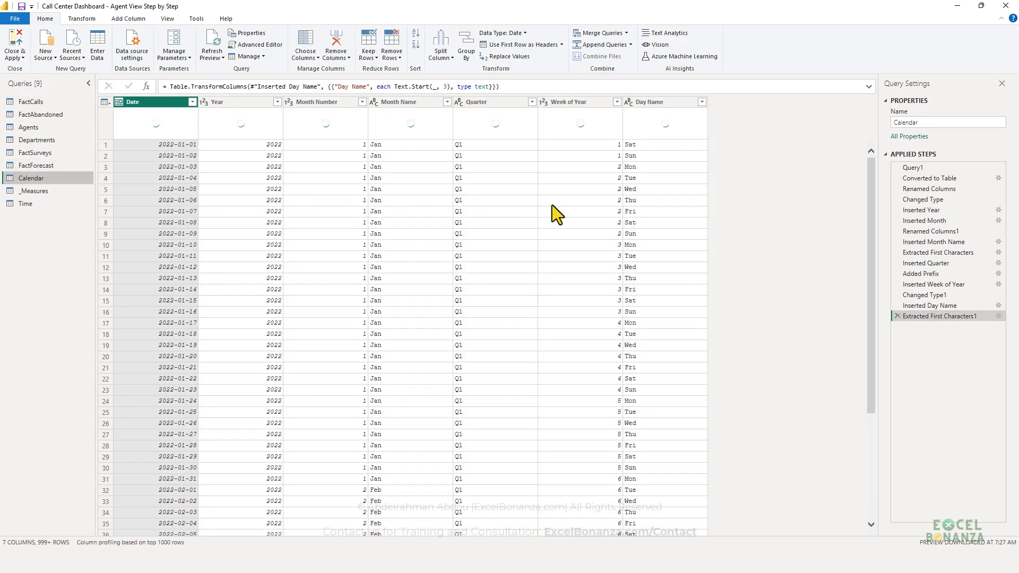
left_click(649, 180)
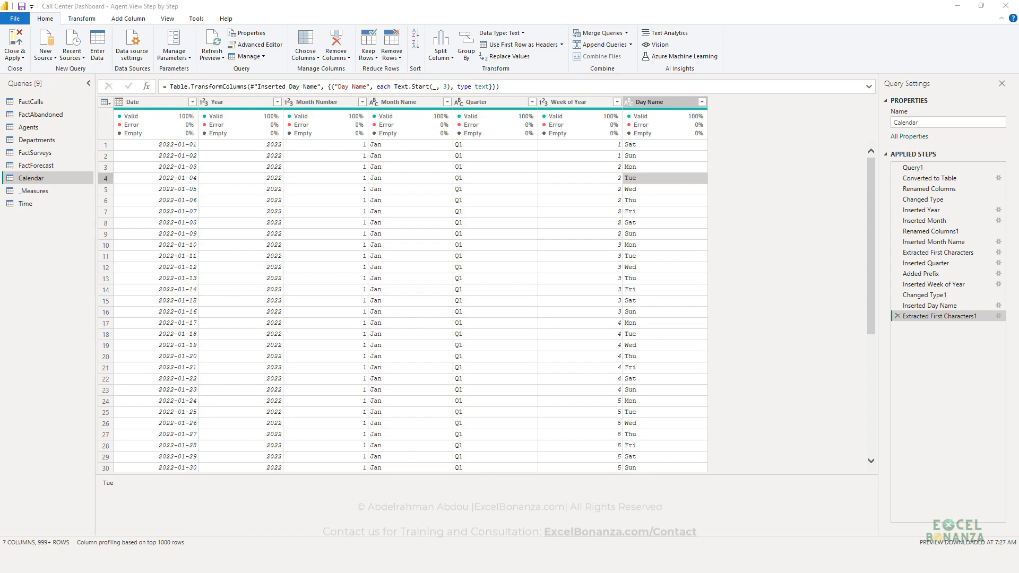
left_click(219, 211)
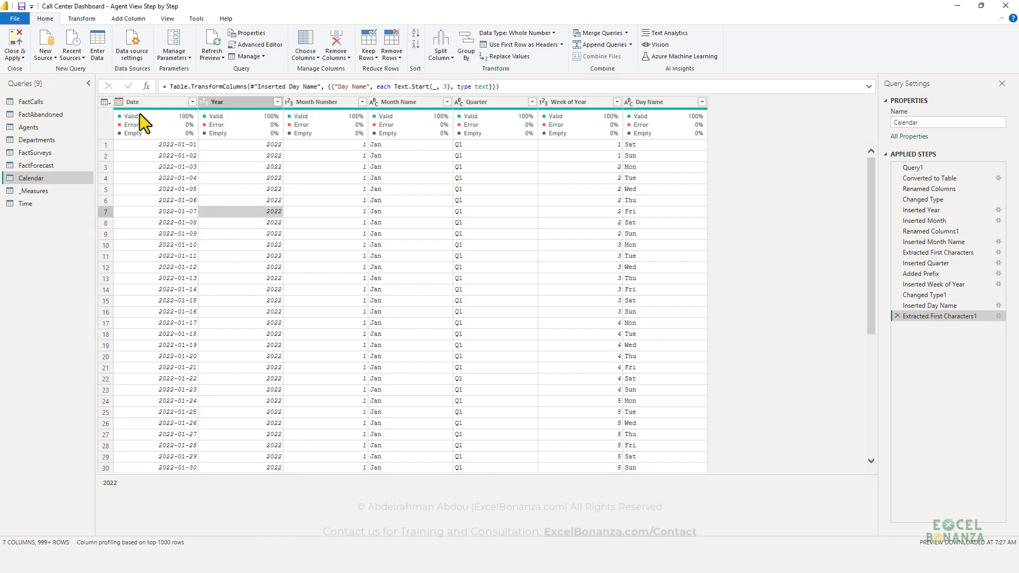
Step: Define a custom column in Calendar named Month & Year with the formula [Month Name] & "-" & Date.ToText([Date],"yy")
left_click(127, 20)
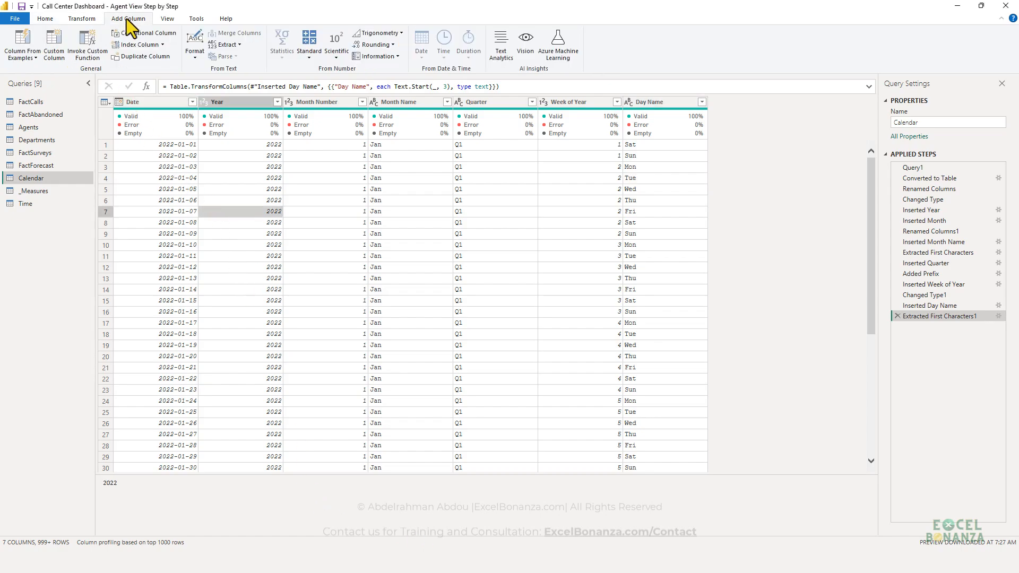
left_click(53, 46)
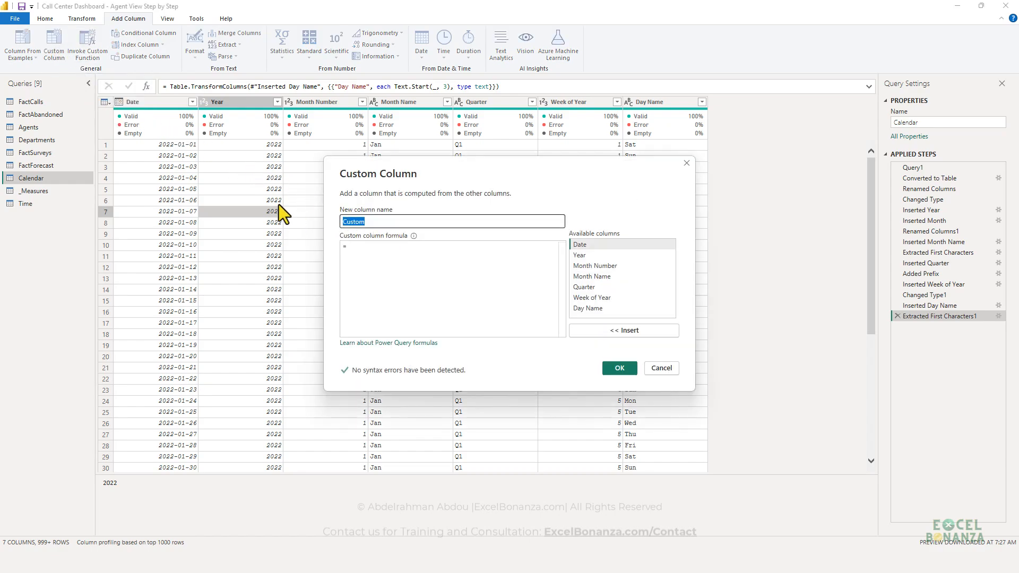
type("Month & ")
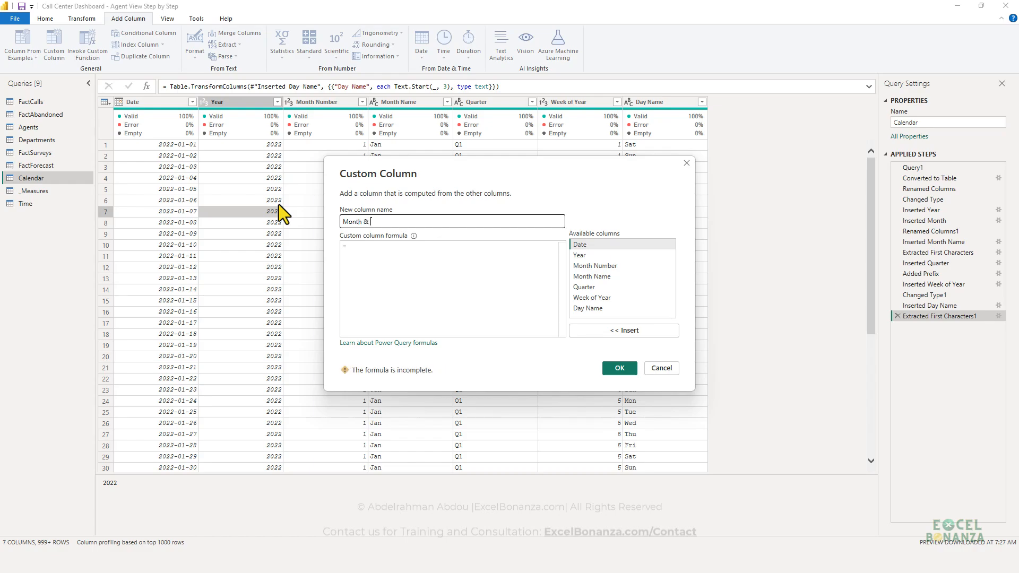
type("Year")
left_click(392, 252)
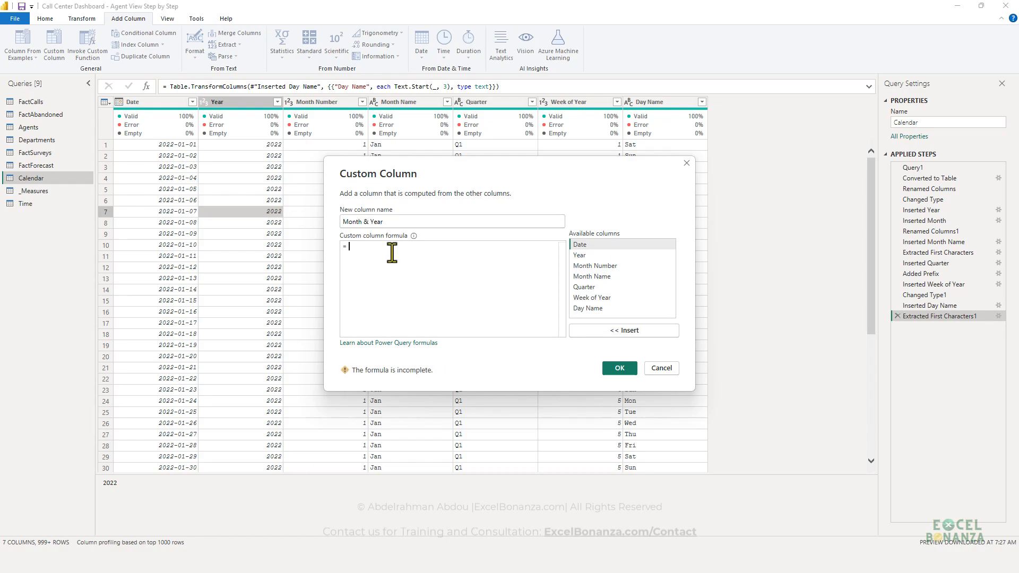
type("[Month Name] & \"-\" & Date.ToText([Date],\"yy\")")
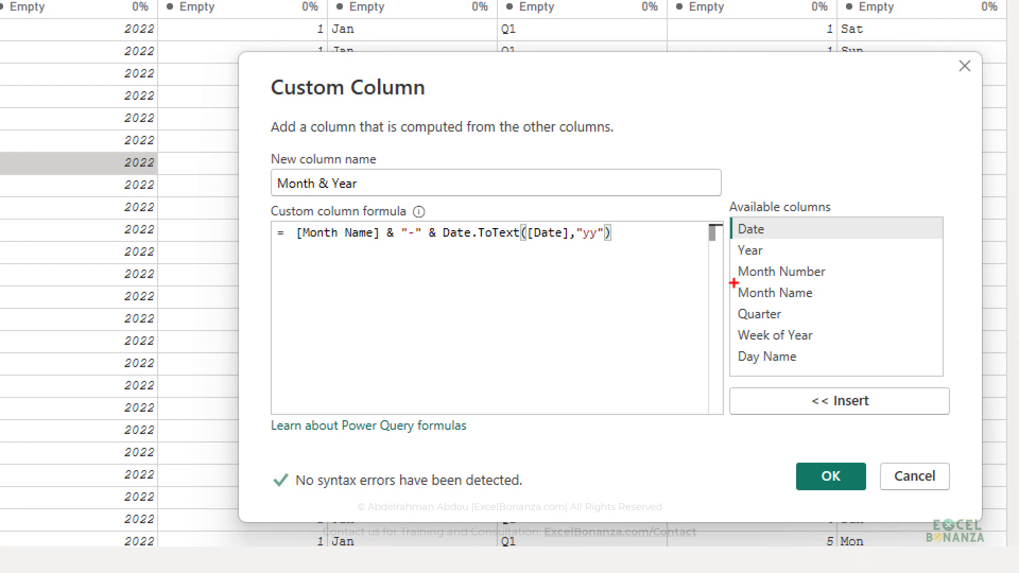
Step: Review the Month & Year formula's parts: the month name, the hyphen separator and the year text format
left_click_drag(733, 282, 833, 304)
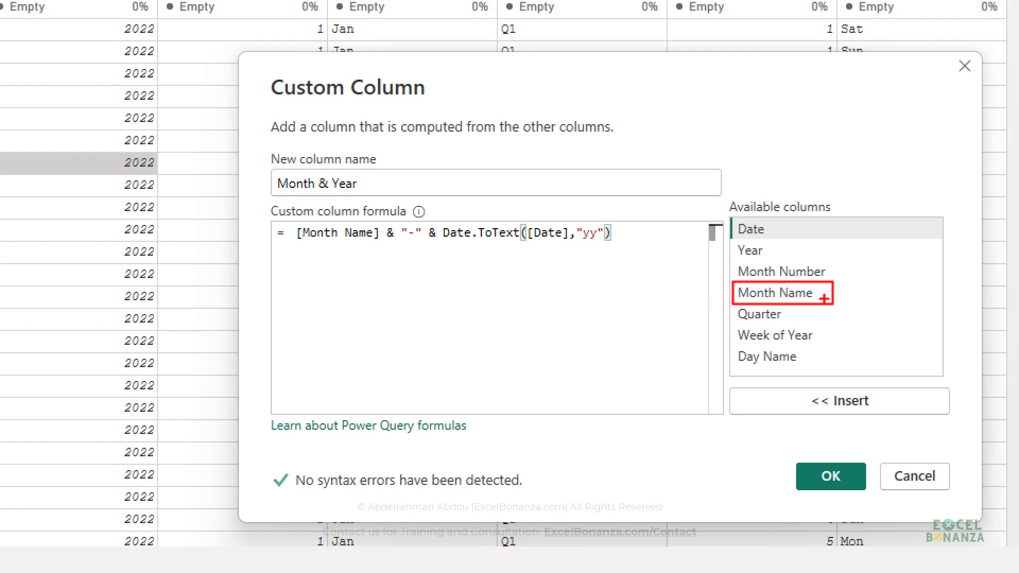
left_click_drag(324, 18, 359, 35)
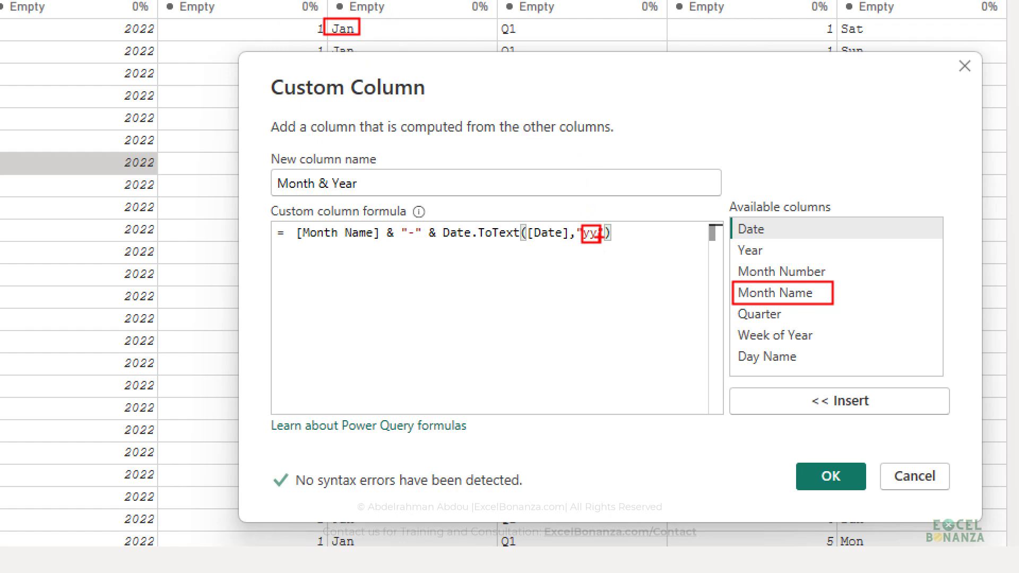
left_click_drag(593, 270, 633, 276)
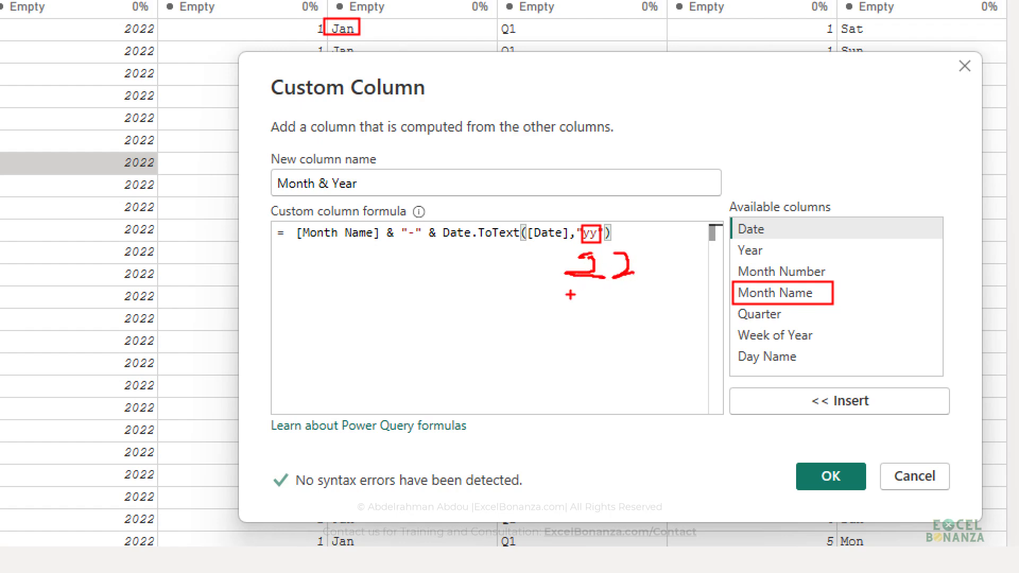
mouse_move(583, 300)
left_mouse_down()
mouse_move(604, 317)
mouse_move(629, 313)
mouse_move(594, 363)
mouse_move(621, 362)
left_mouse_up()
mouse_move(629, 344)
left_mouse_down()
mouse_move(628, 361)
mouse_move(646, 378)
left_mouse_up()
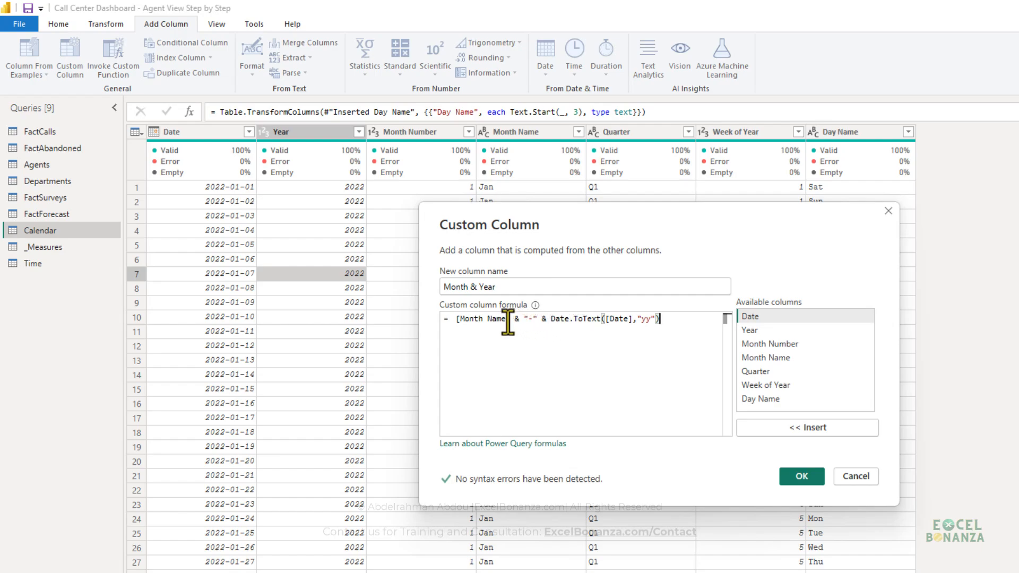
left_click_drag(510, 321, 452, 321)
left_click(528, 321)
left_click_drag(665, 319, 552, 318)
left_click(588, 348)
left_click_drag(510, 320, 452, 318)
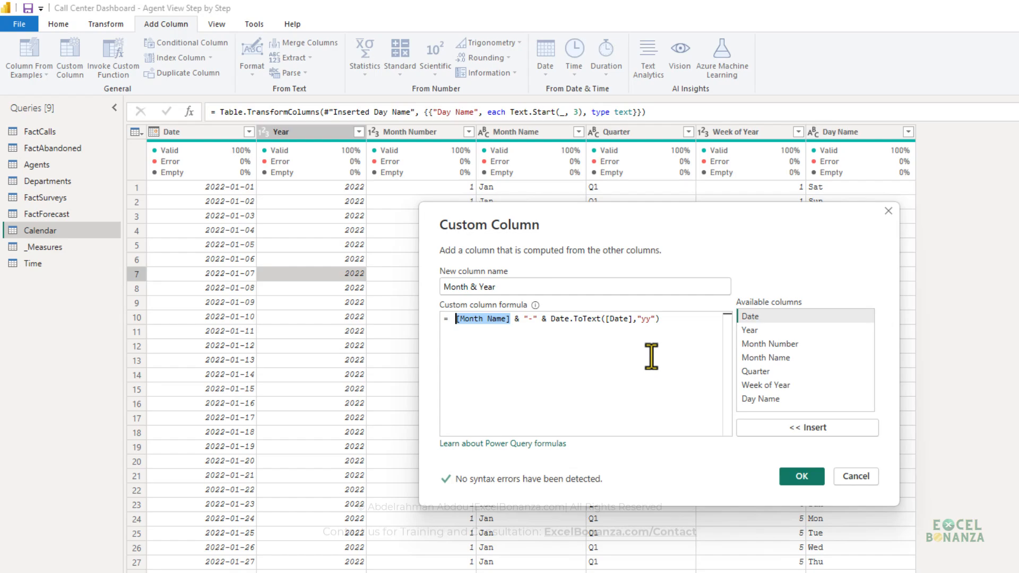
left_click(512, 320)
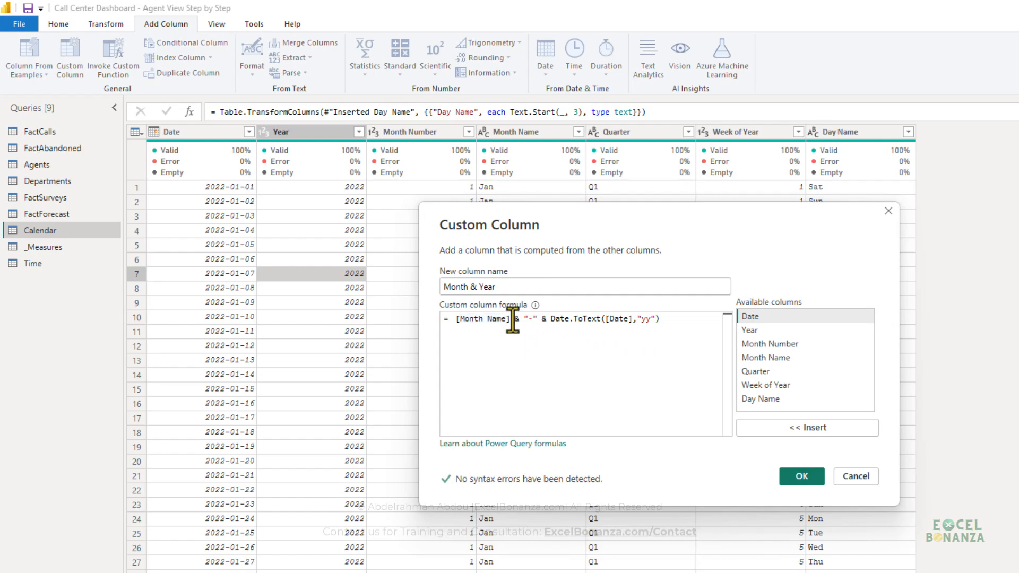
Step: Add the Month & Year custom column to Calendar, set its data type to Text and check its values
left_click(803, 476)
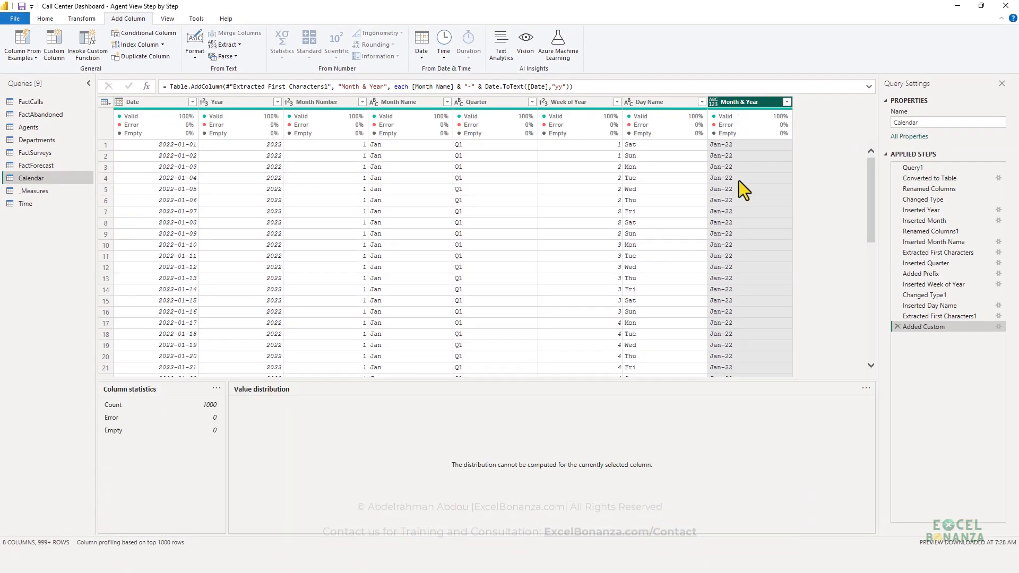
left_click(715, 103)
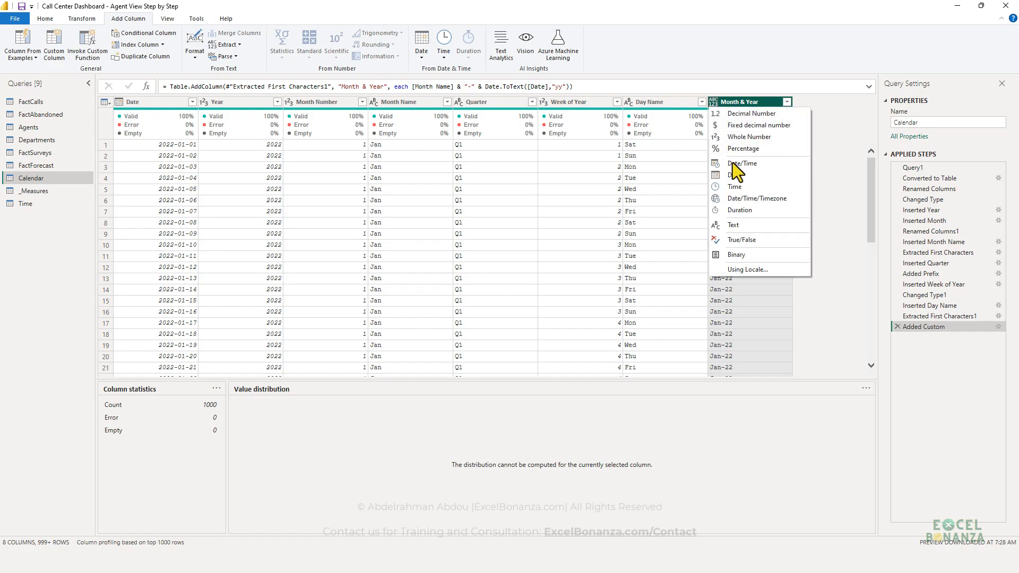
left_click(741, 225)
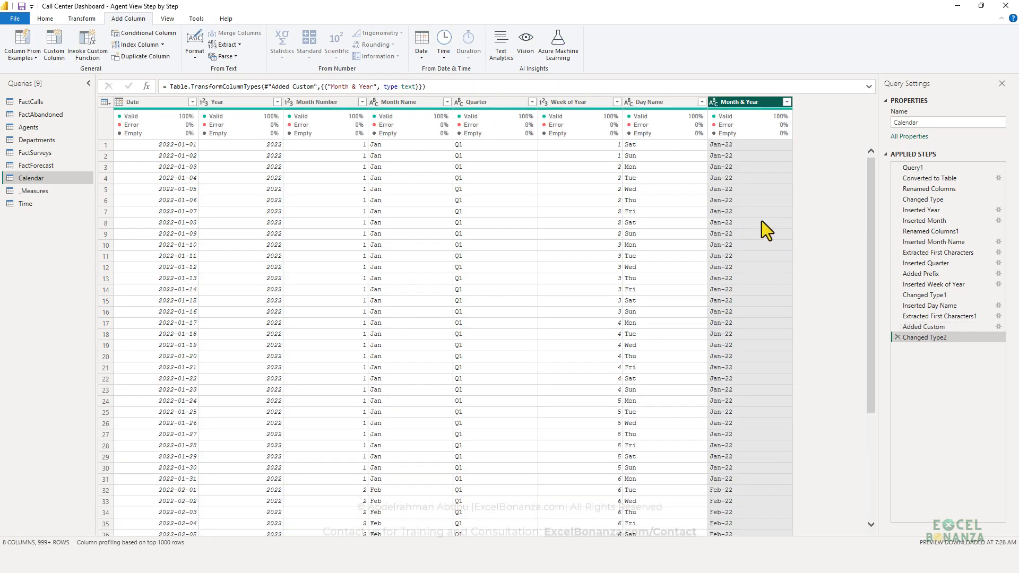
left_click(753, 193)
scroll(755, 196, "down", 2)
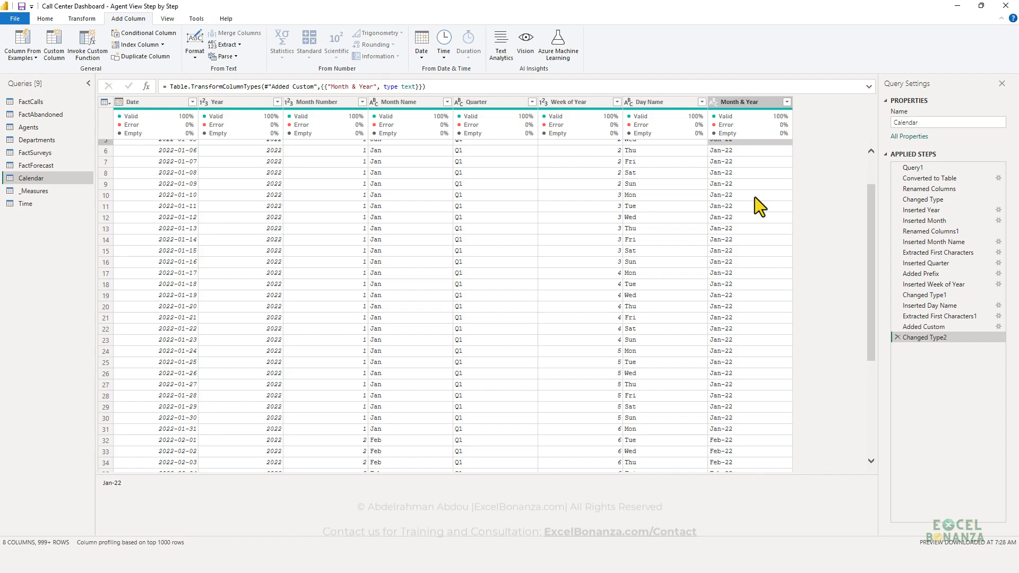
left_click(740, 171)
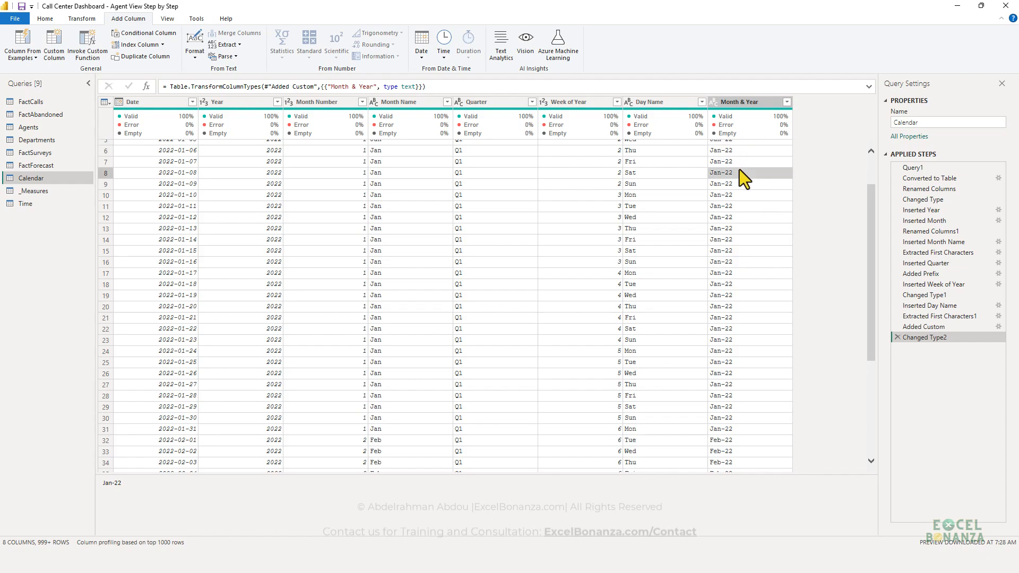
scroll(738, 159, "up", 2)
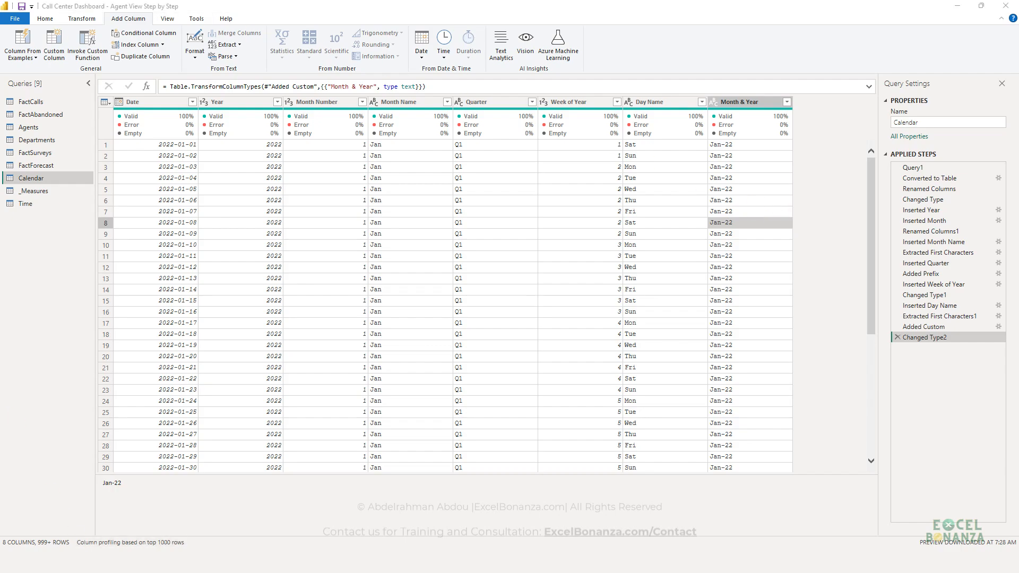
Step: Define a custom column in Calendar named Month Year Sort with the formula Date.ToText([Date],"yyyy") & Date.ToText([Date],"MM")
left_click(117, 19)
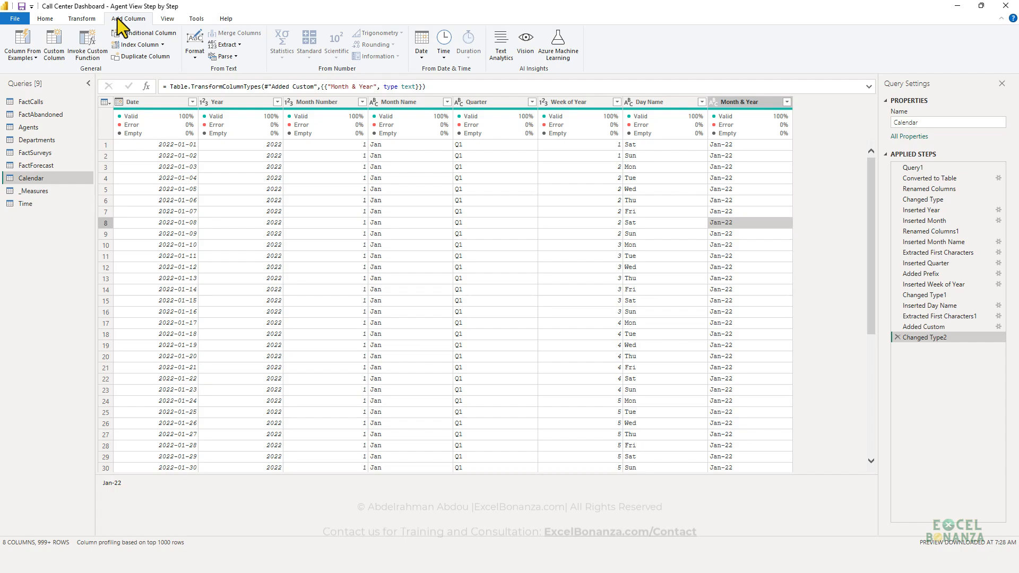
left_click(48, 51)
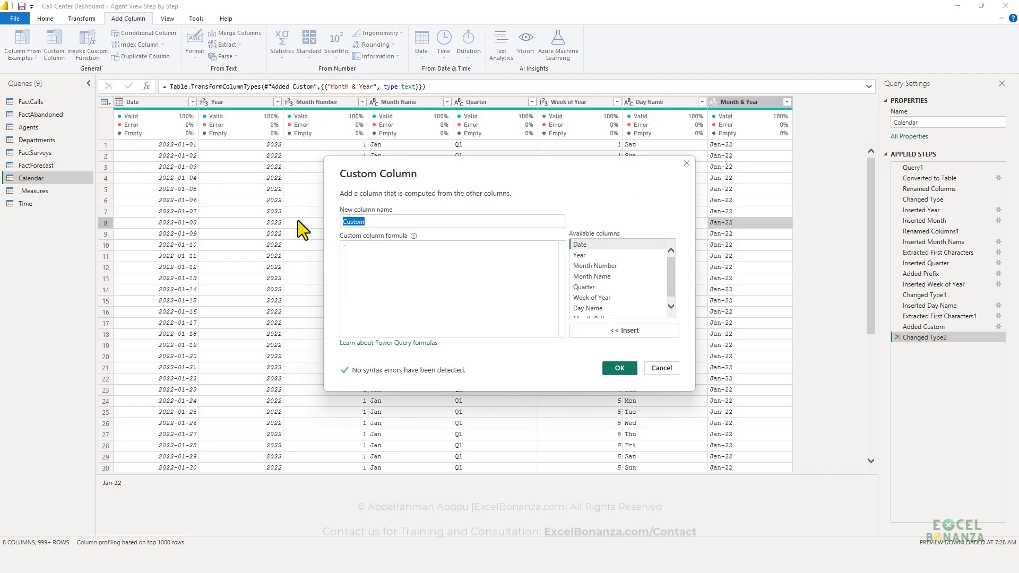
type("Month Y")
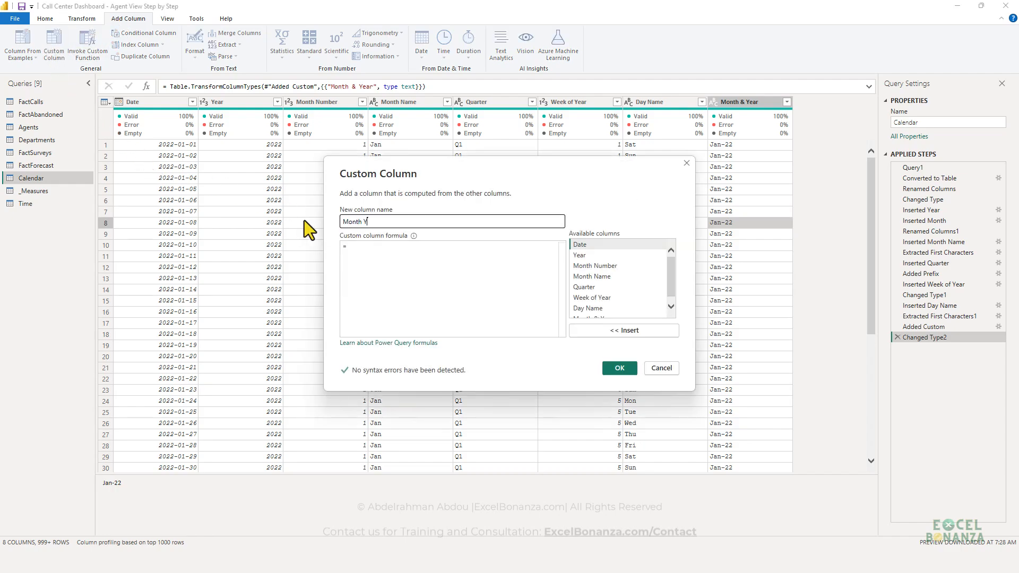
type("ear Sort")
left_click(352, 245)
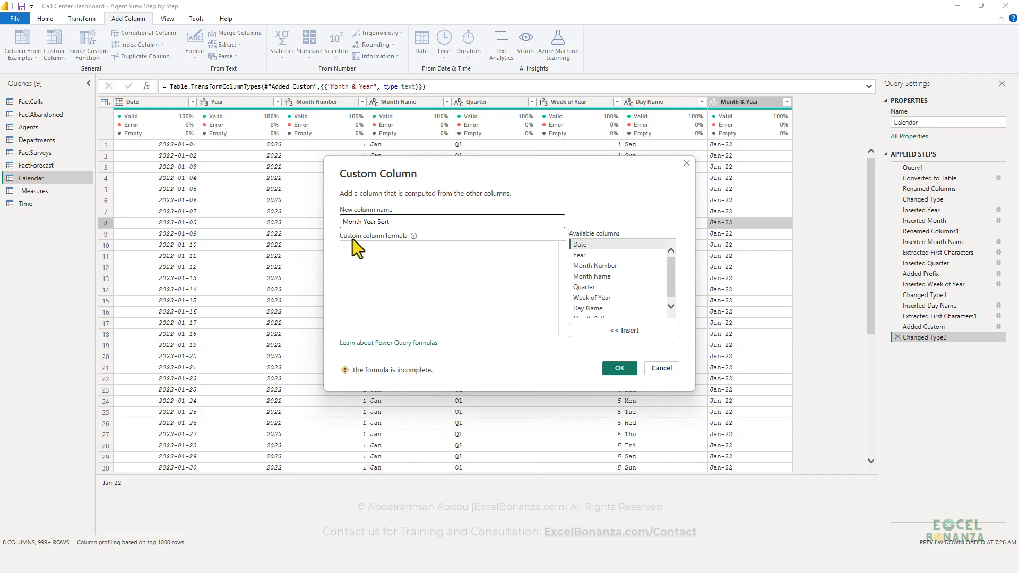
type("Date.ToText([Date],\"yyyy\") & Date.ToText([Date],\"MM\")")
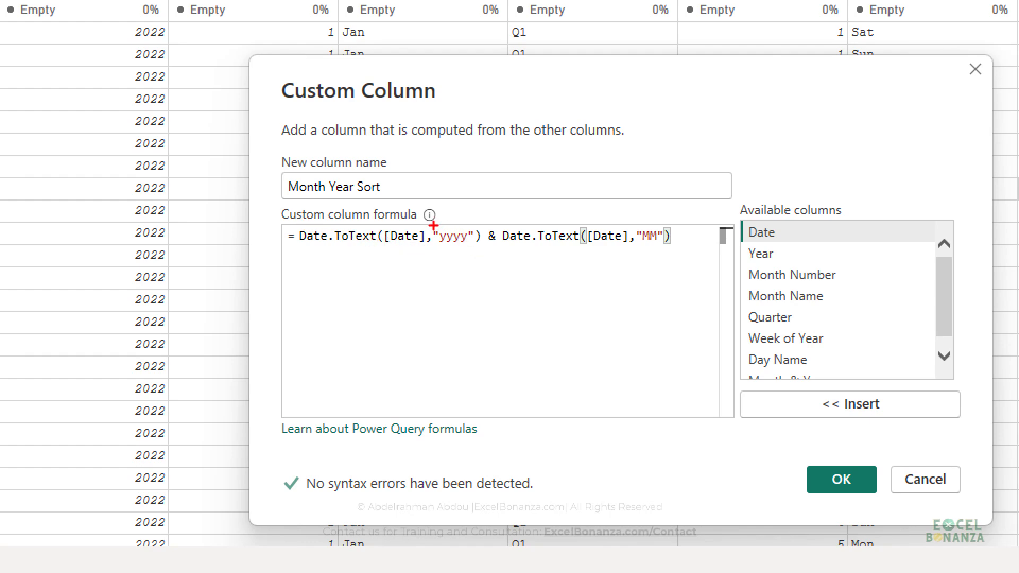
Step: Review the Month Year Sort formula's parts: the yyyy year text, the joining ampersand and the MM month text
left_click_drag(433, 225, 474, 253)
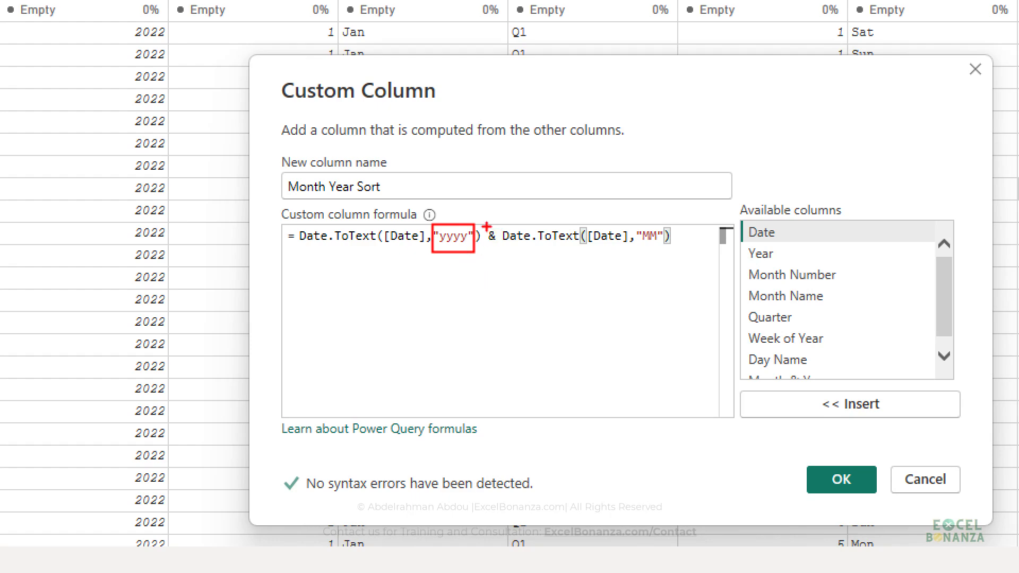
left_click_drag(485, 225, 501, 247)
left_click_drag(633, 225, 663, 247)
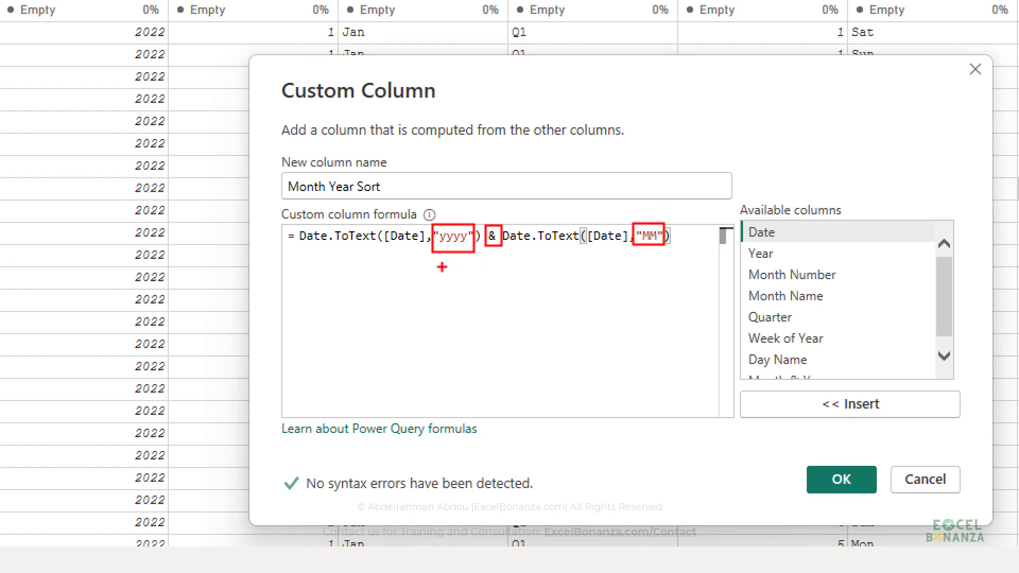
mouse_move(420, 273)
left_mouse_down()
mouse_move(438, 295)
mouse_move(450, 281)
left_mouse_up()
mouse_move(455, 274)
left_mouse_down()
mouse_move(476, 300)
mouse_move(496, 296)
left_mouse_up()
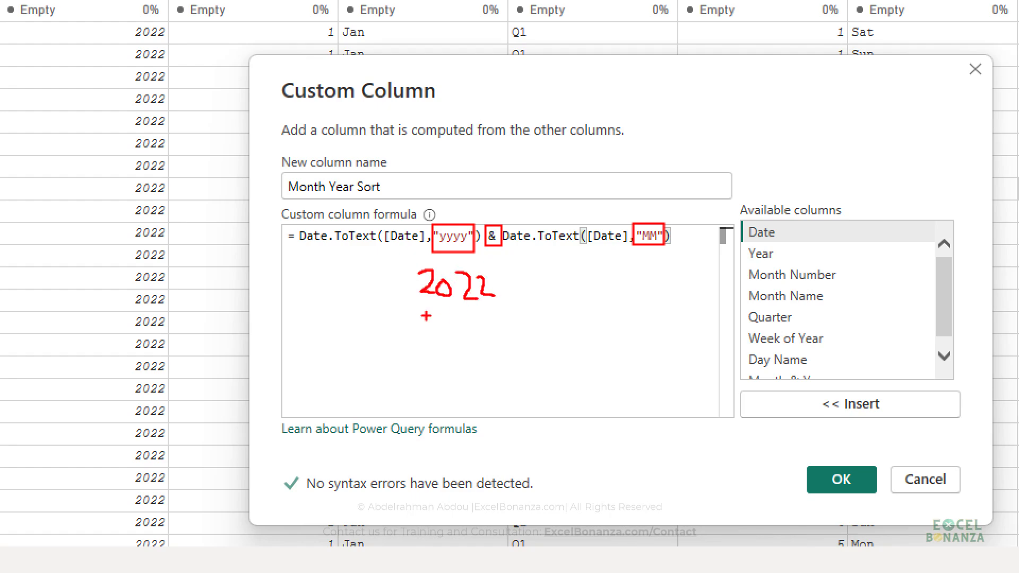
mouse_move(426, 313)
left_mouse_down()
mouse_move(455, 335)
mouse_move(508, 315)
mouse_move(512, 338)
left_mouse_up()
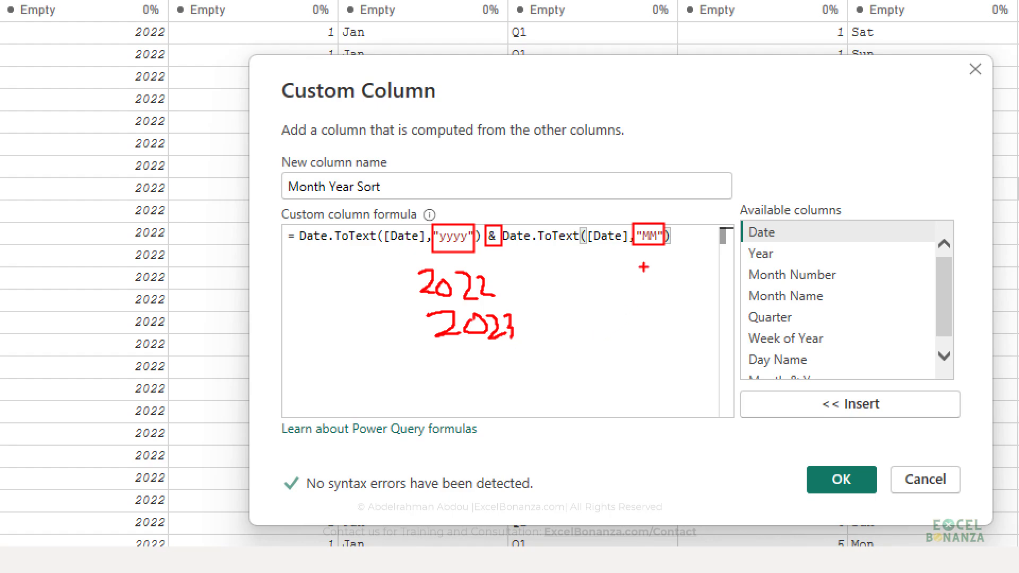
mouse_move(641, 264)
left_mouse_down()
mouse_move(655, 284)
mouse_move(635, 317)
mouse_move(642, 302)
mouse_move(668, 321)
left_mouse_up()
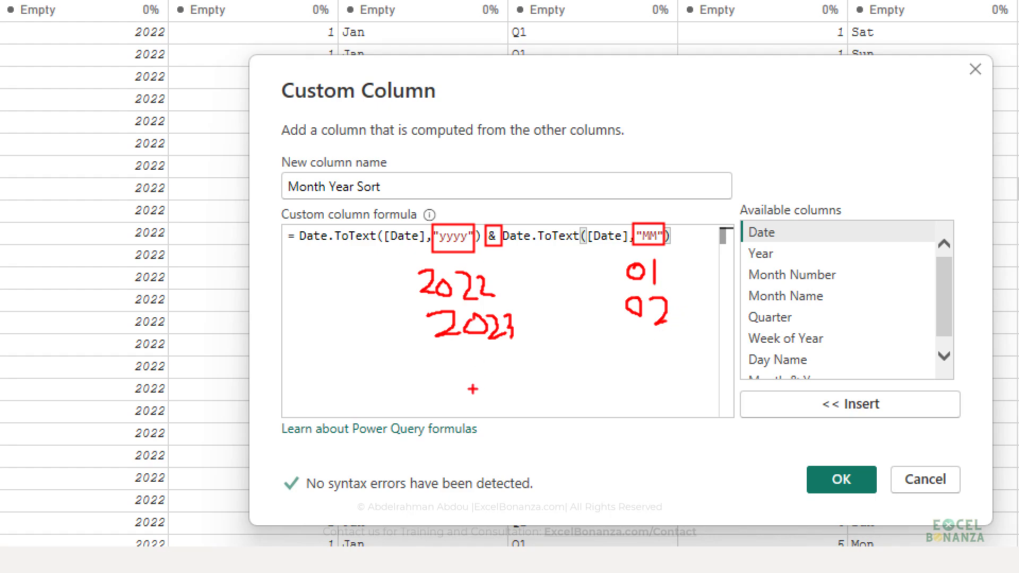
mouse_move(473, 386)
left_mouse_down()
mouse_move(511, 407)
mouse_move(535, 390)
mouse_move(544, 405)
mouse_move(591, 404)
mouse_move(597, 378)
mouse_move(612, 392)
mouse_move(449, 365)
mouse_move(589, 438)
mouse_move(636, 363)
left_mouse_up()
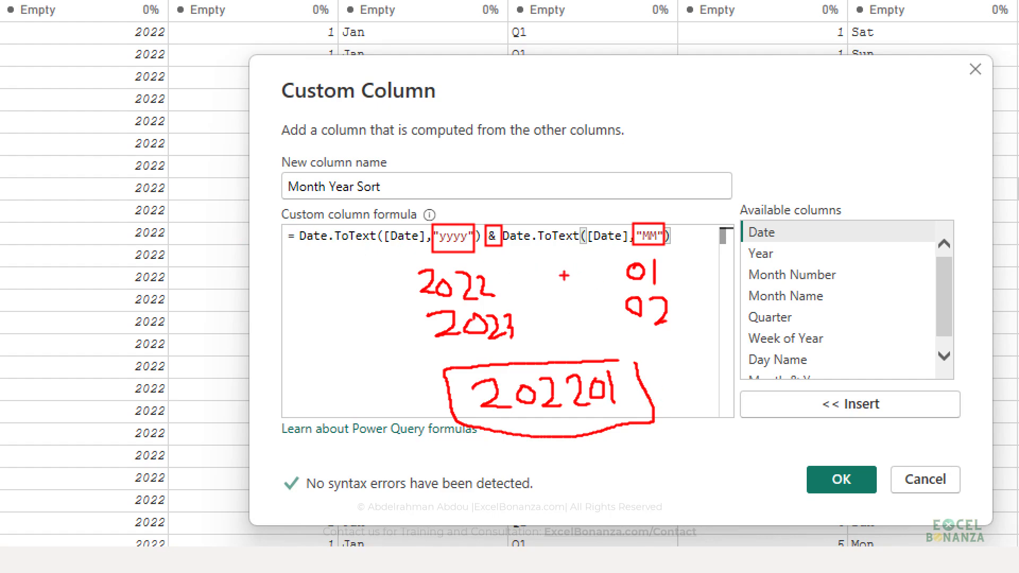
key("Escape")
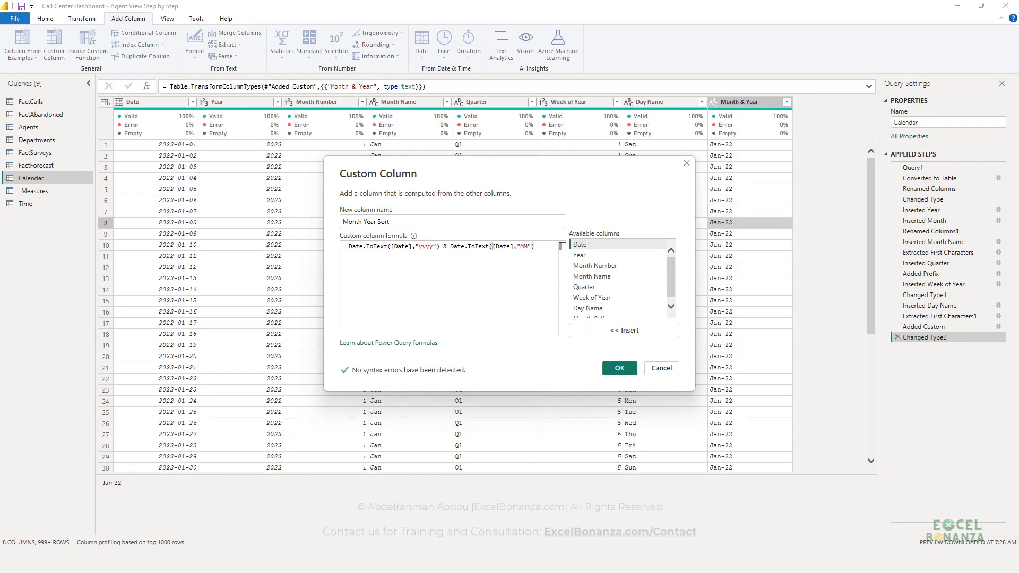
Step: Add the Month Year Sort column to Calendar and set its data type to Whole Number
left_click(620, 368)
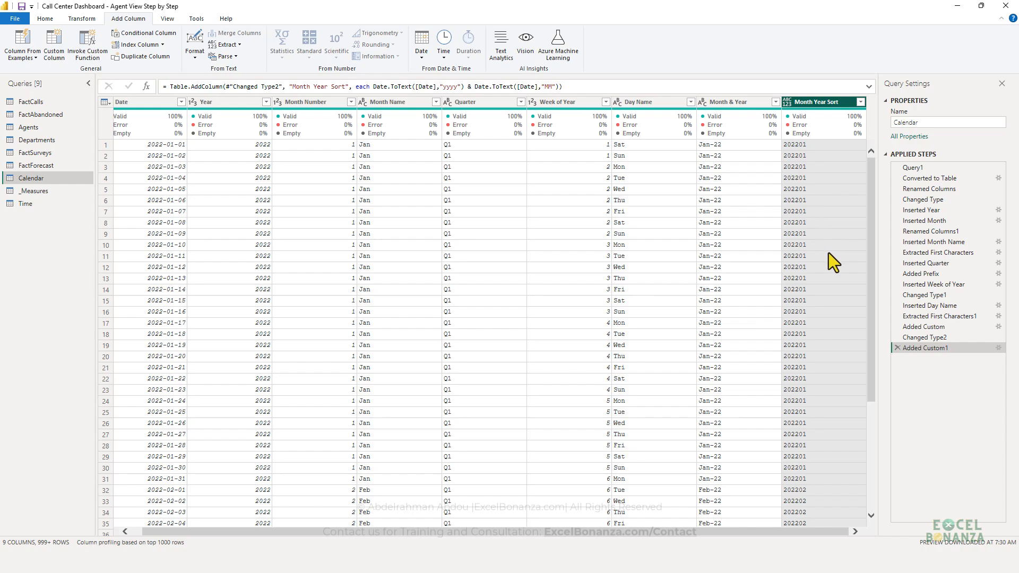
left_click(790, 103)
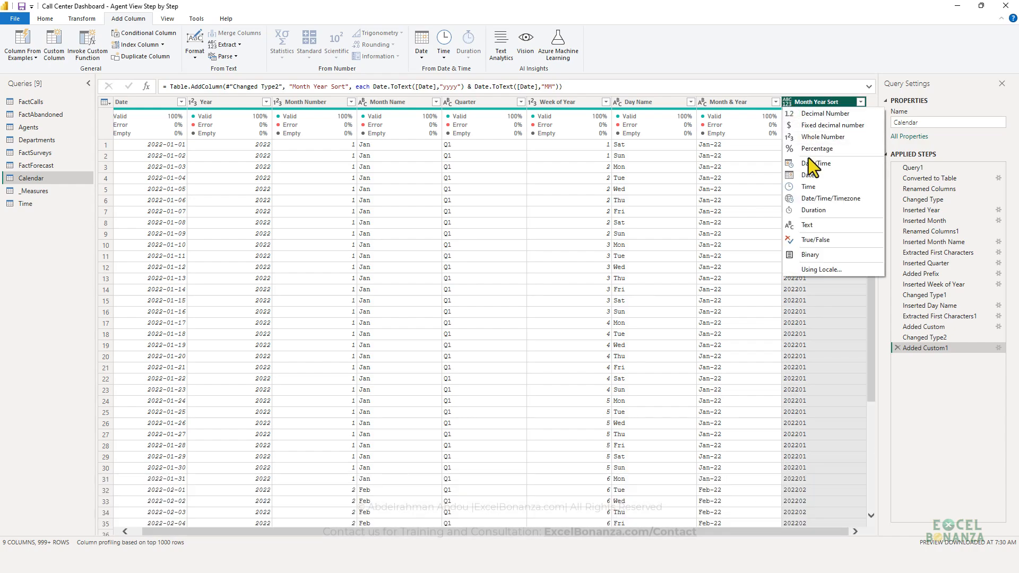
left_click(817, 137)
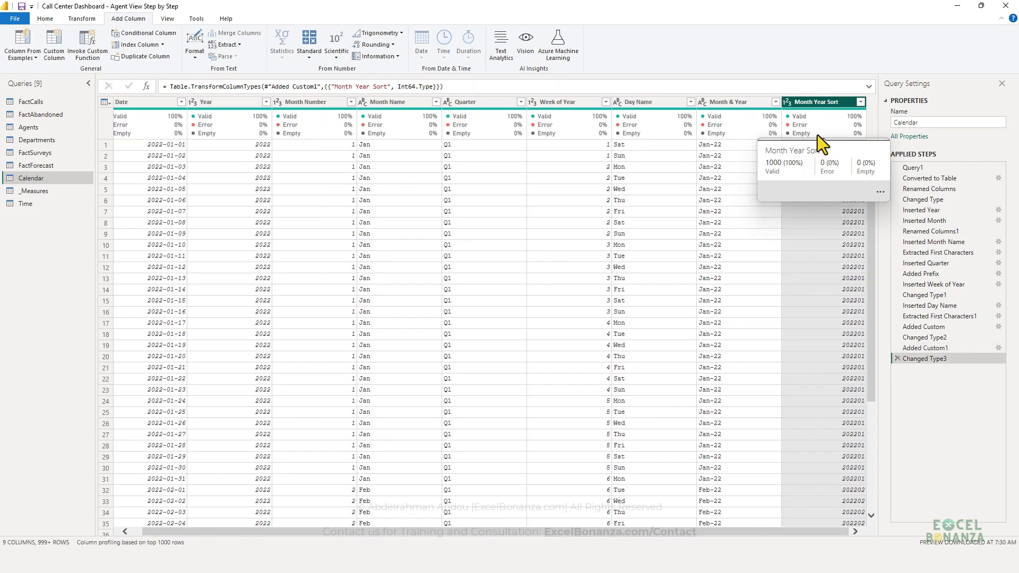
left_click(741, 129)
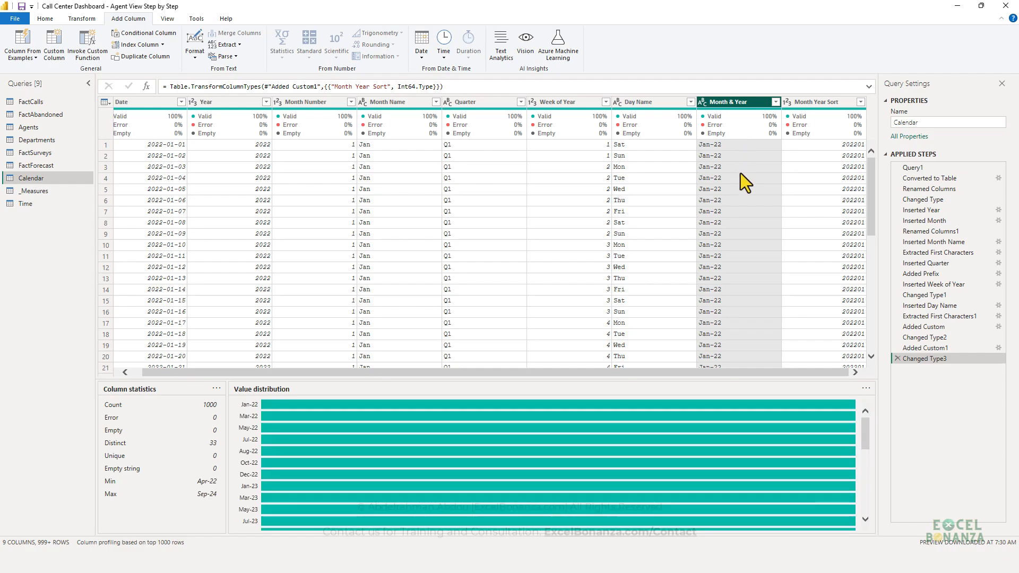
Step: Apply the query changes and select the Calendar table's Month & Year column in Table view
left_click(52, 18)
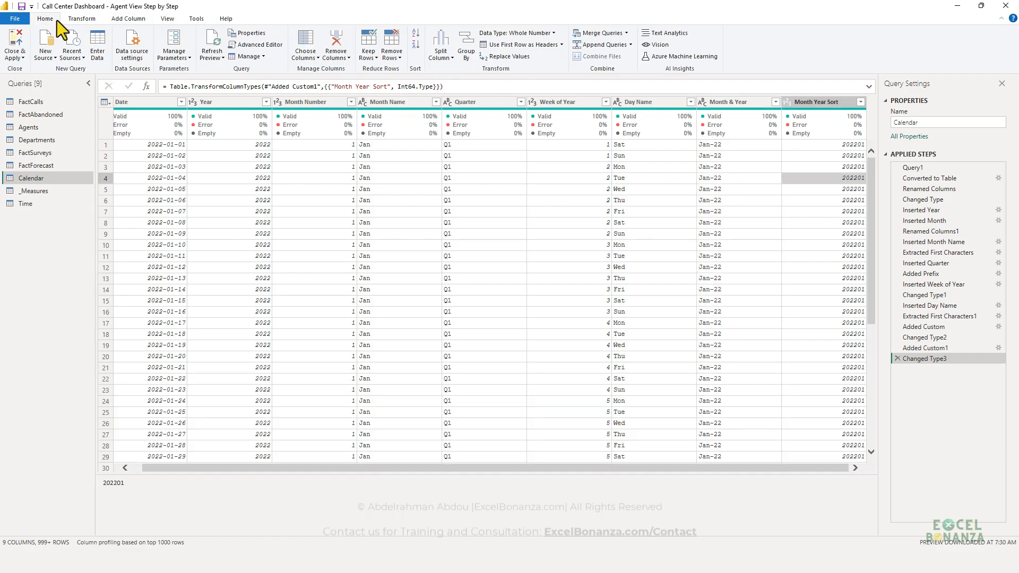
left_click(17, 41)
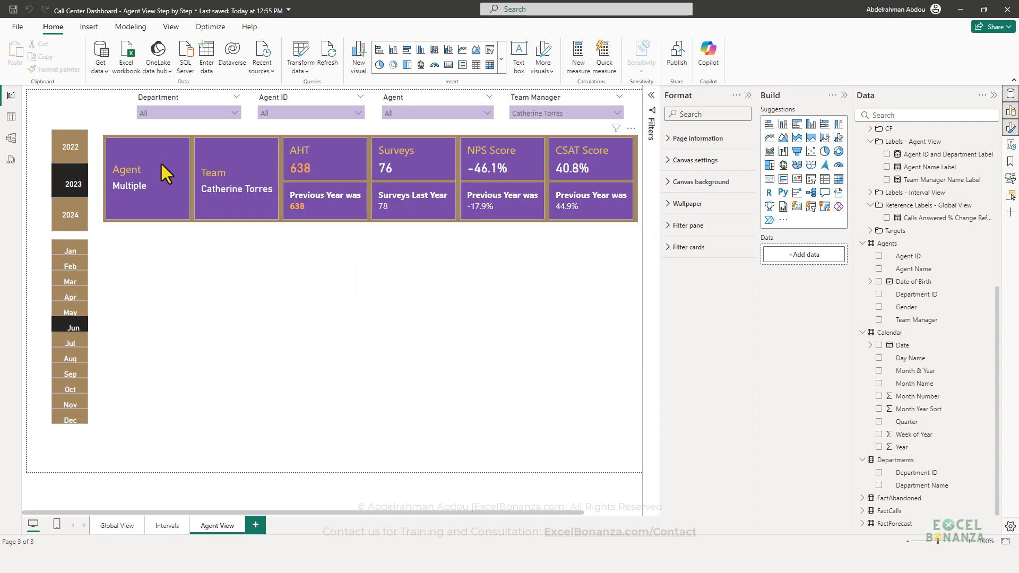
left_click(11, 116)
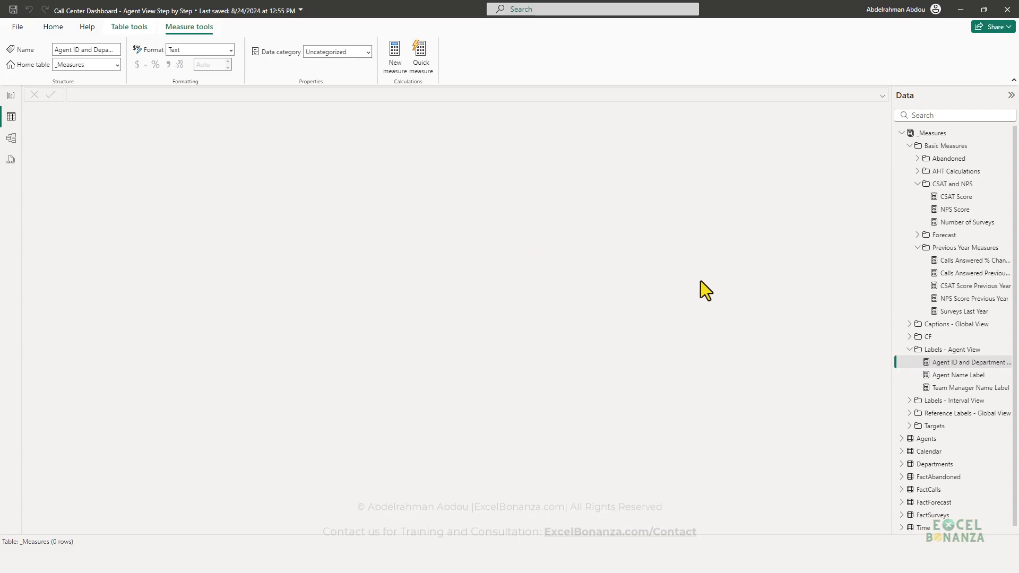
left_click(902, 452)
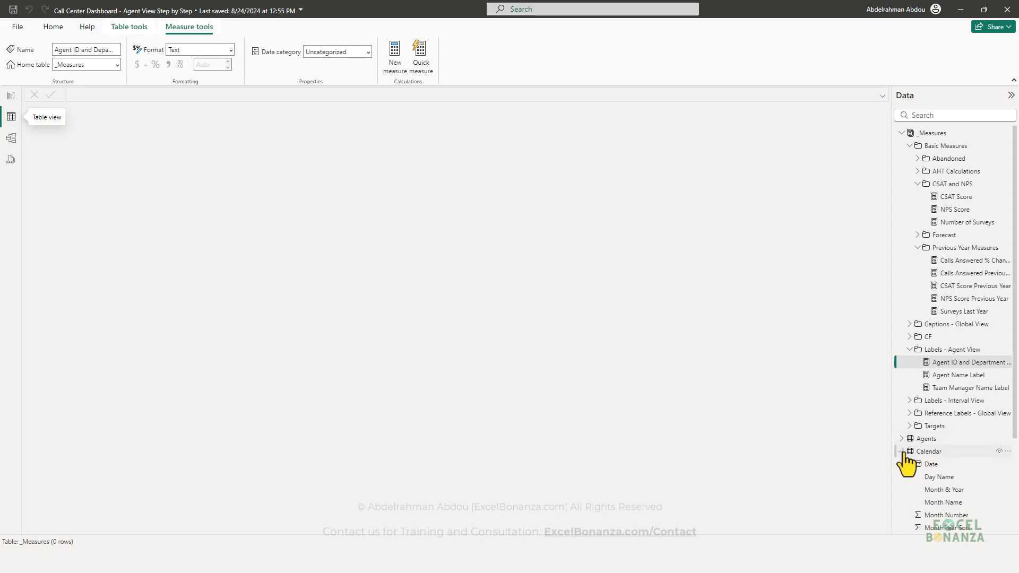
scroll(964, 504, "down", 2)
left_click(948, 422)
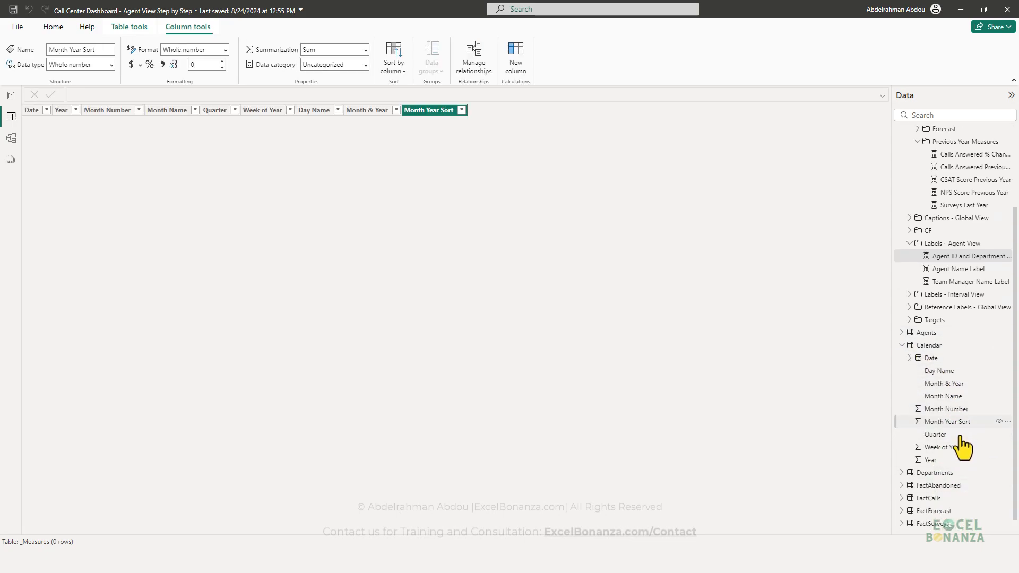
left_click(959, 410)
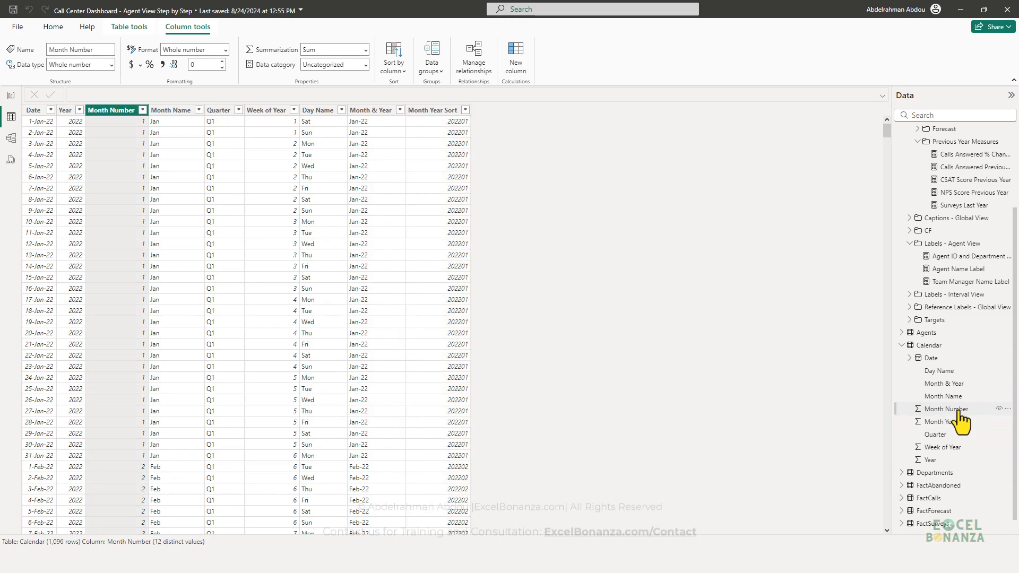
left_click(959, 384)
left_click(425, 110)
left_click(371, 110)
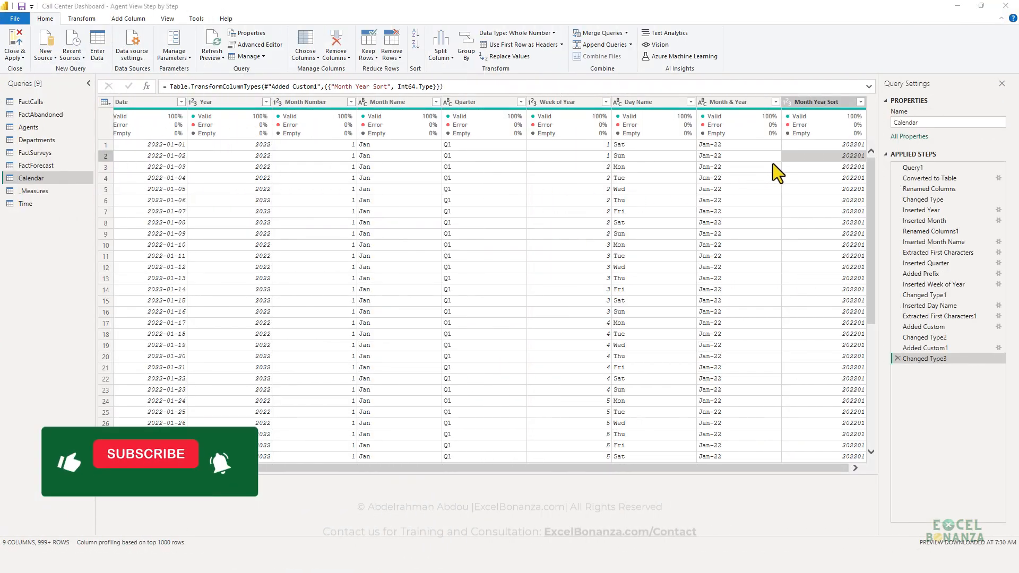
Step: In the Power Query Editor, create a reference to the Calendar query and name it Calendar - Last n months
left_click(770, 163)
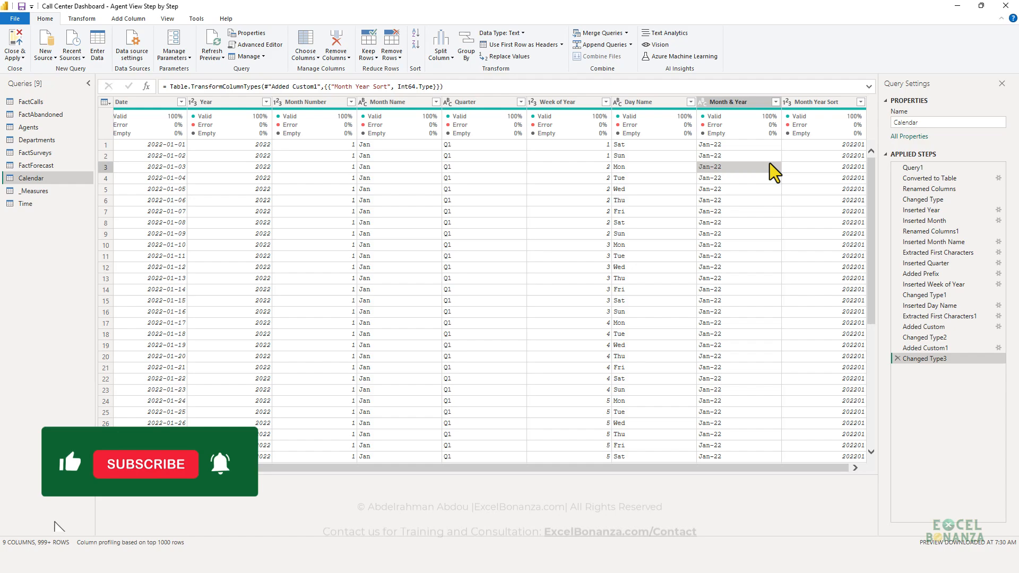
left_click(818, 160)
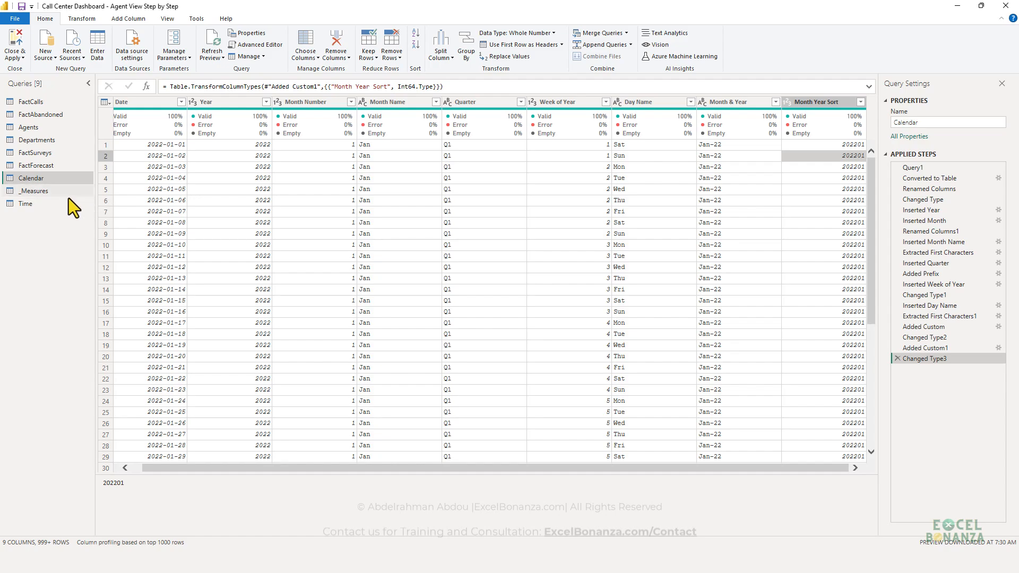
right_click(62, 177)
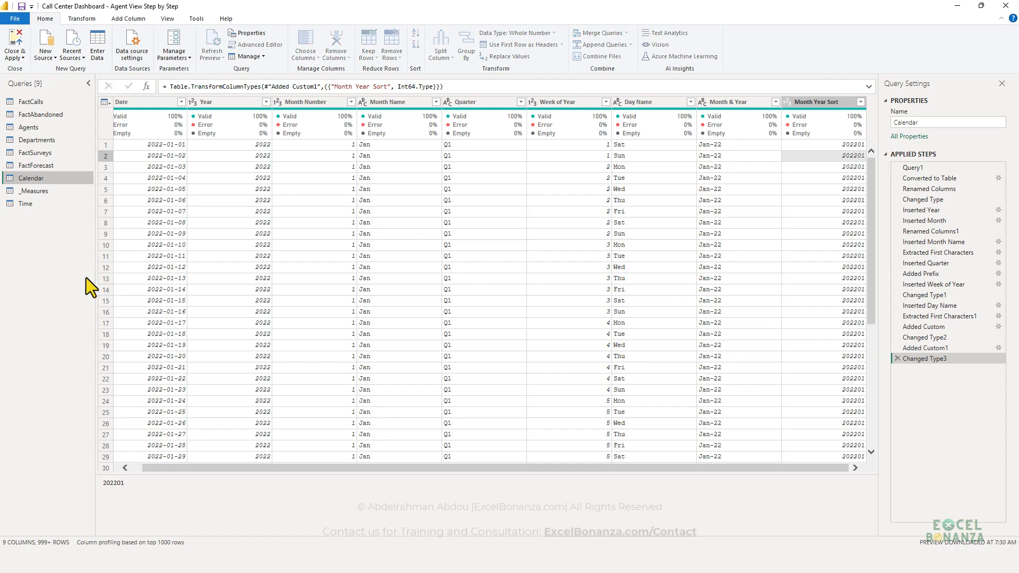
left_click(86, 275)
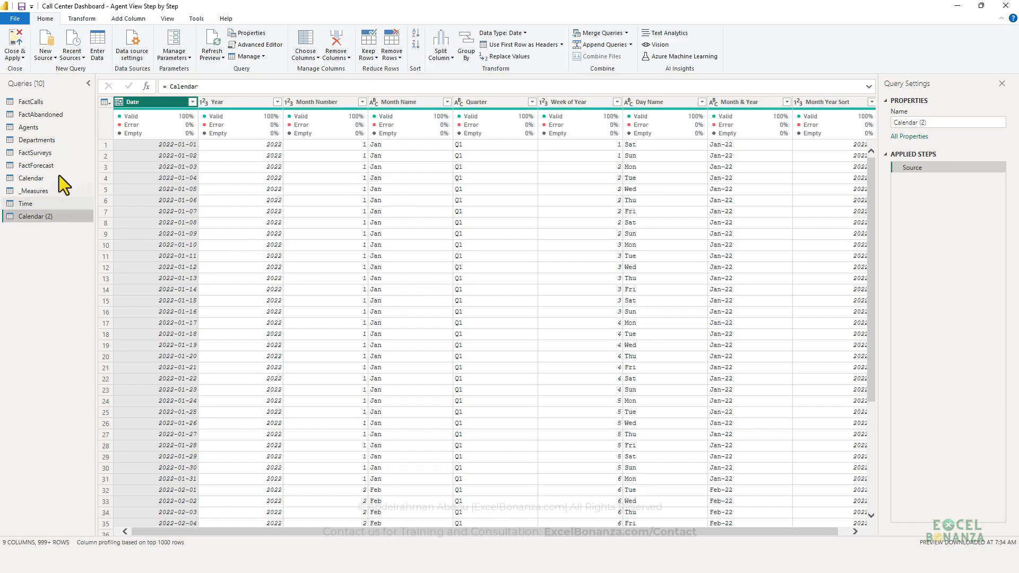
double_click(38, 221)
left_click_drag(47, 216, 106, 216)
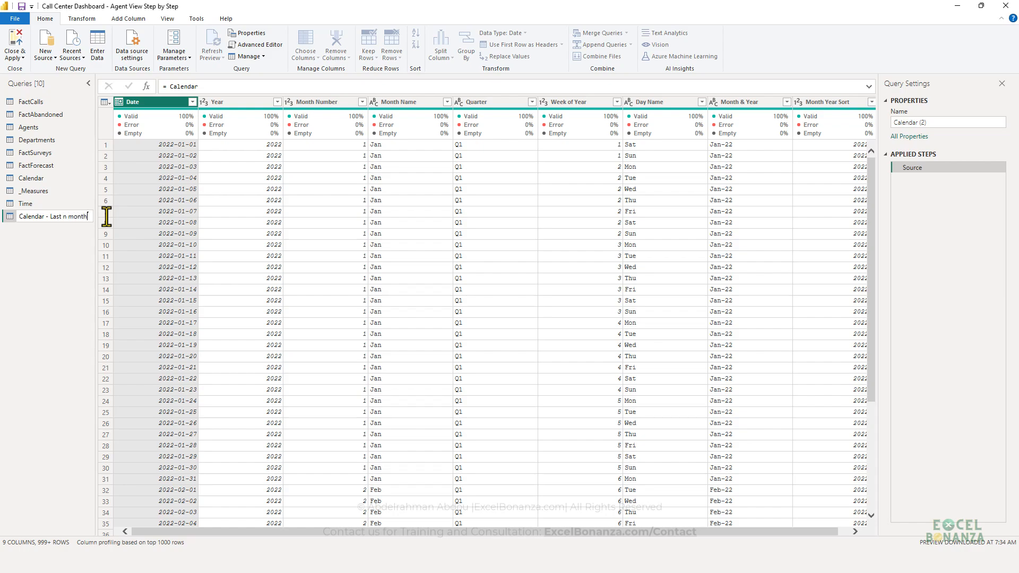
key("Return")
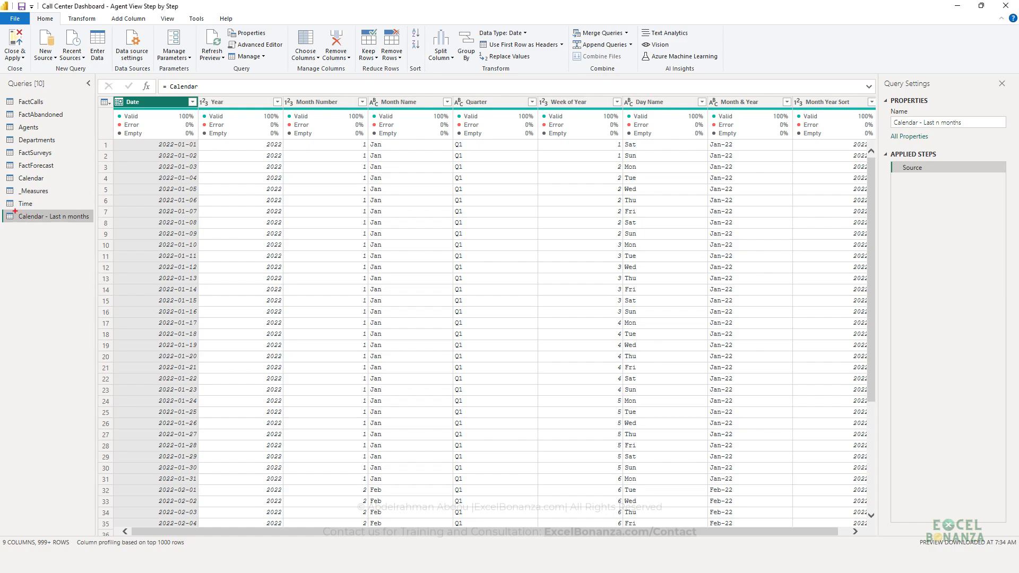
Step: Review the columns of the Calendar - Last n months query through Month Year Sort, and close the Power Query Editor applying the changes
mouse_move(14, 211)
left_mouse_down()
mouse_move(56, 229)
mouse_move(96, 229)
left_mouse_up()
key("Escape")
left_click(364, 201)
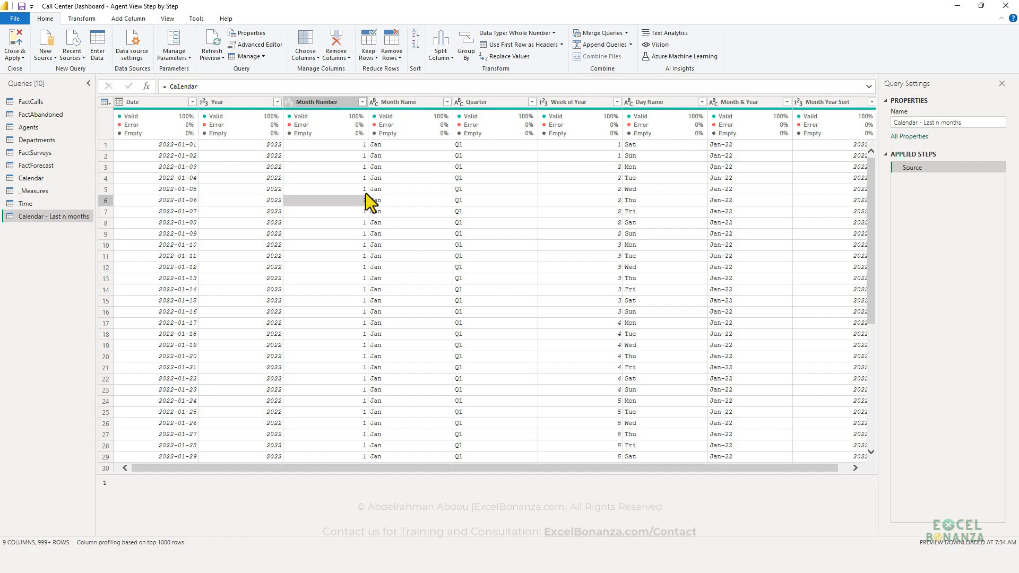
left_click(418, 200)
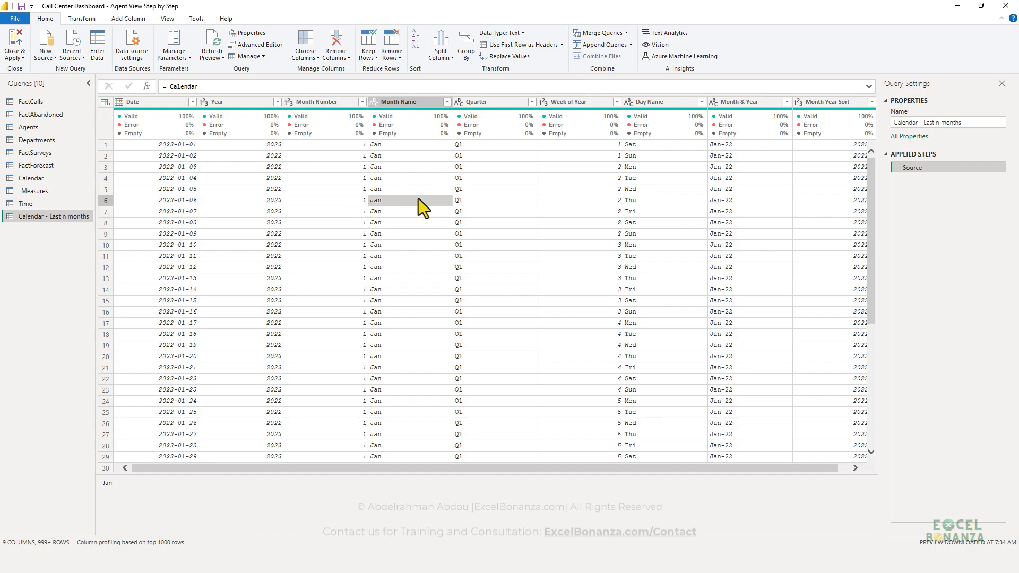
left_click(492, 204)
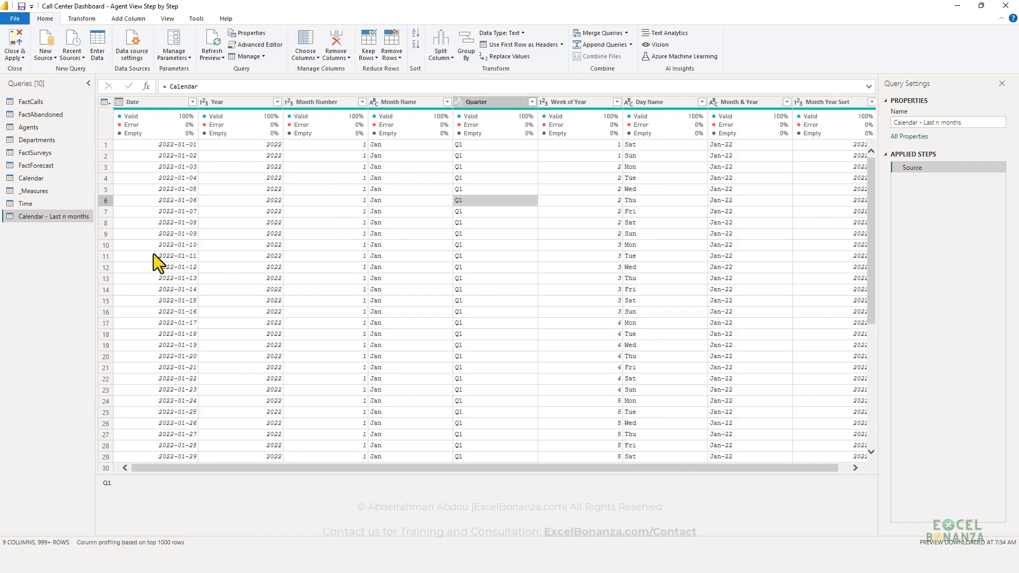
left_click(757, 189)
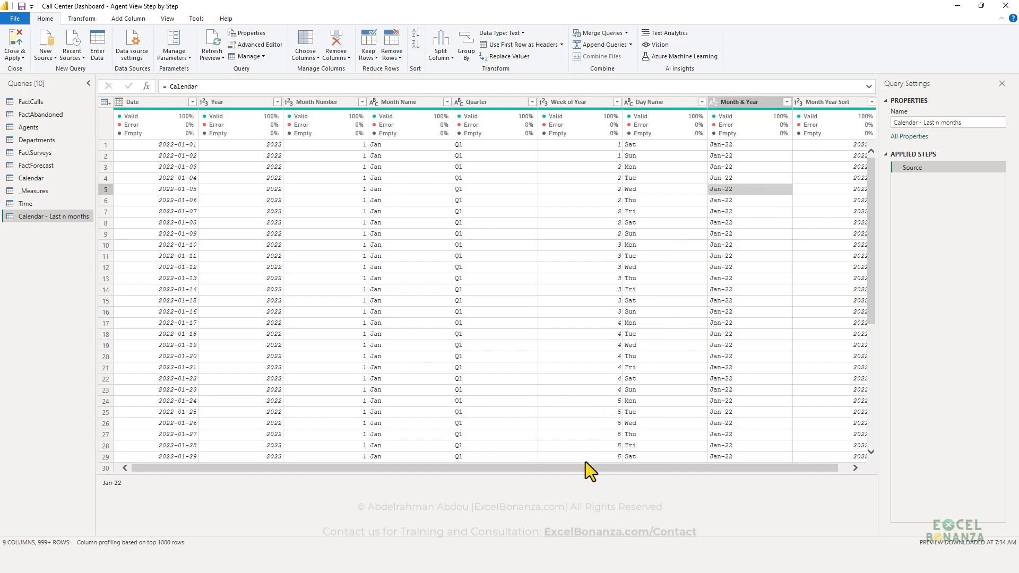
left_click_drag(585, 466, 630, 467)
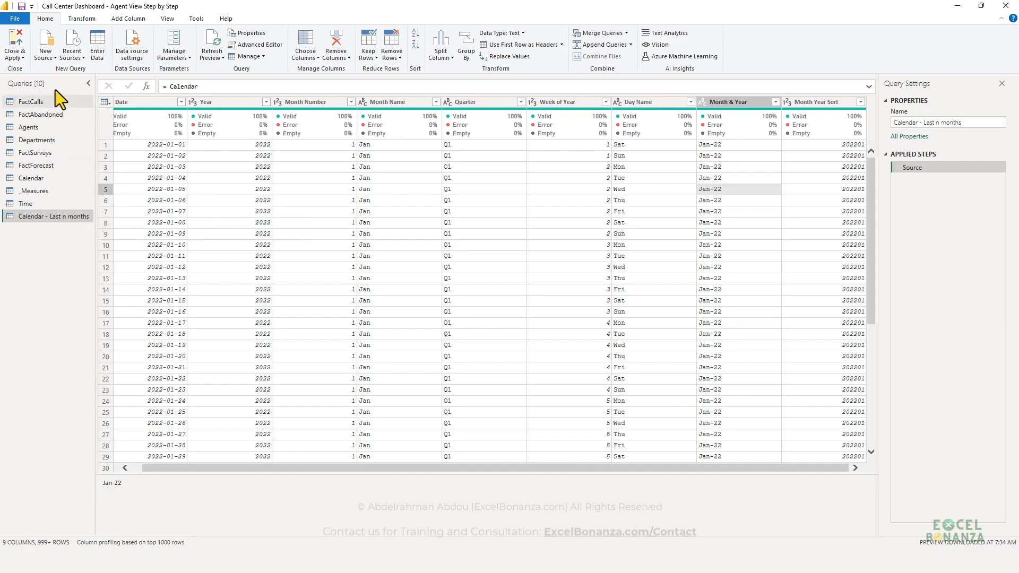
left_click(16, 43)
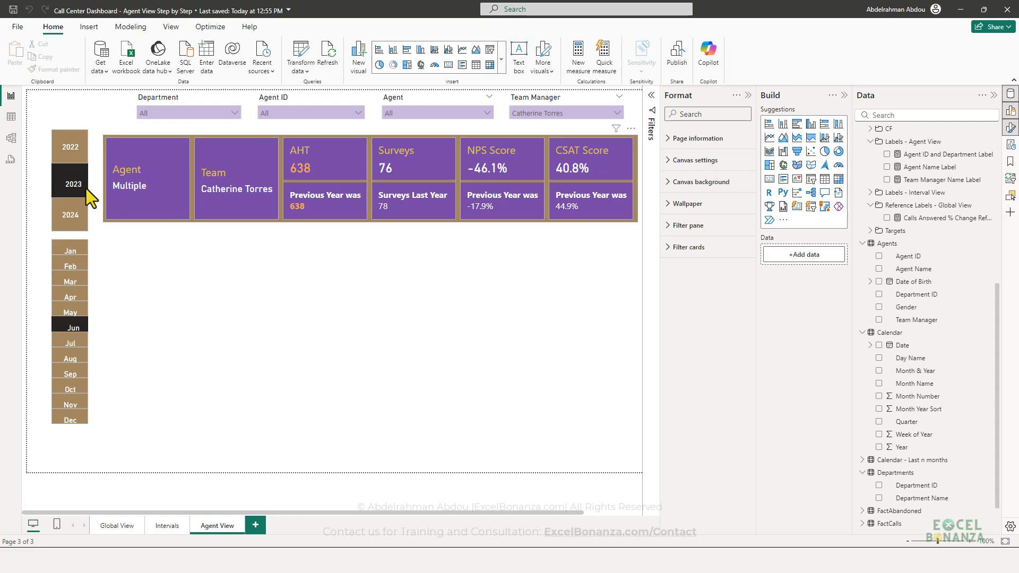
Step: In the model diagram, move the Calendar - Last n months table up beside the Calendar table and enlarge its card to show all fields
left_click(11, 138)
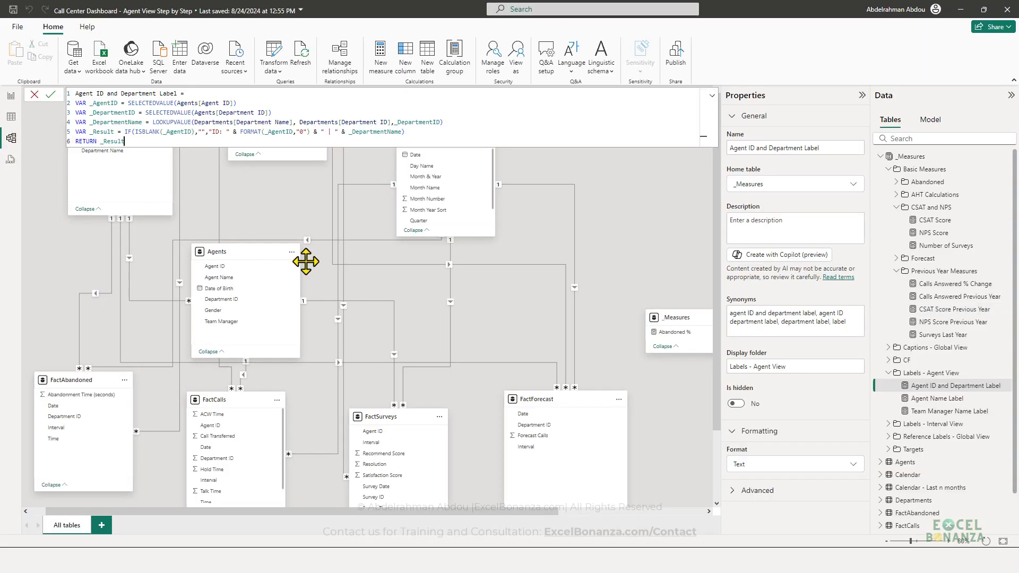
left_click(642, 159)
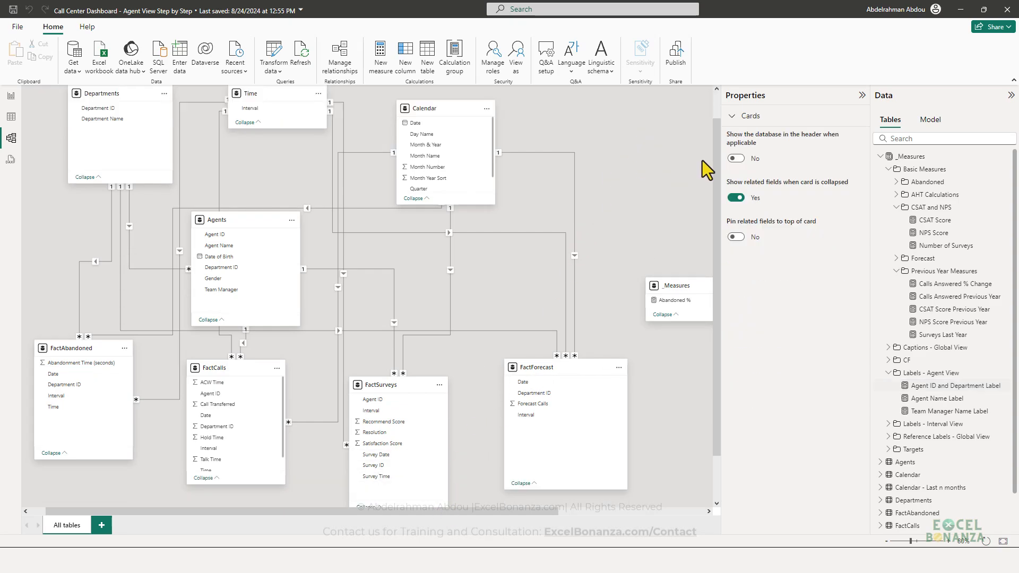
left_click_drag(478, 511, 620, 511)
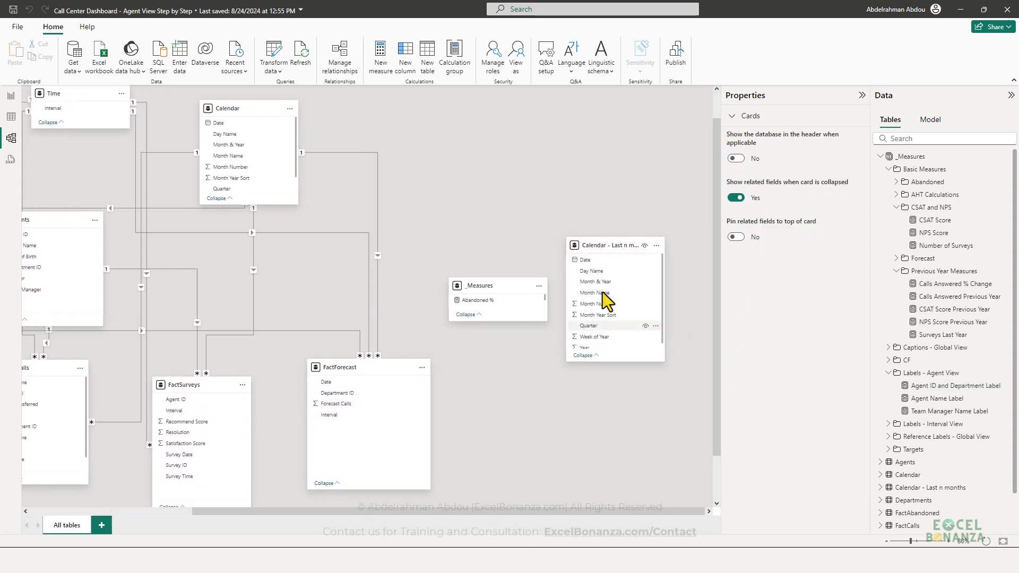
left_click_drag(593, 243, 576, 135)
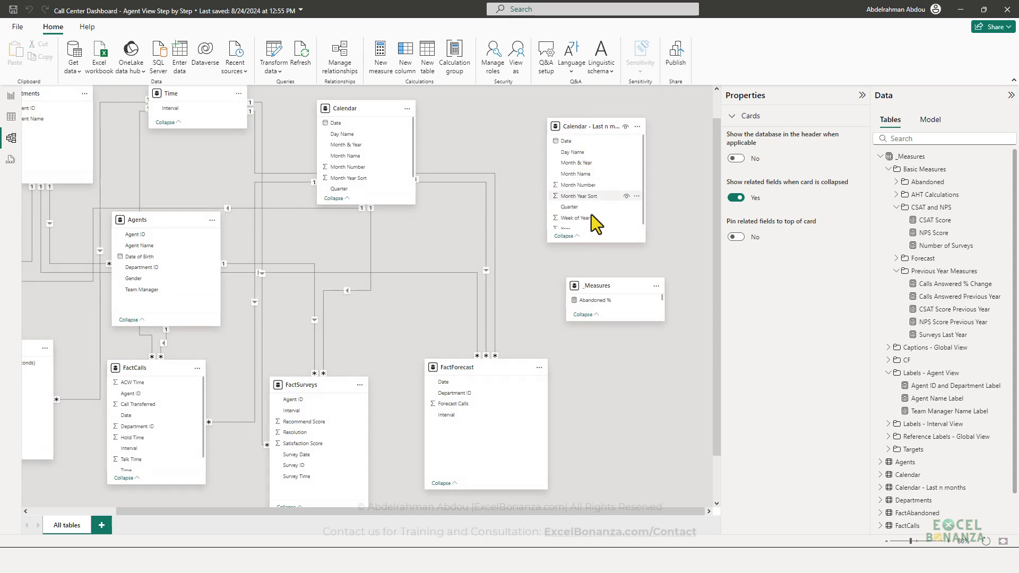
left_click_drag(561, 513, 539, 517)
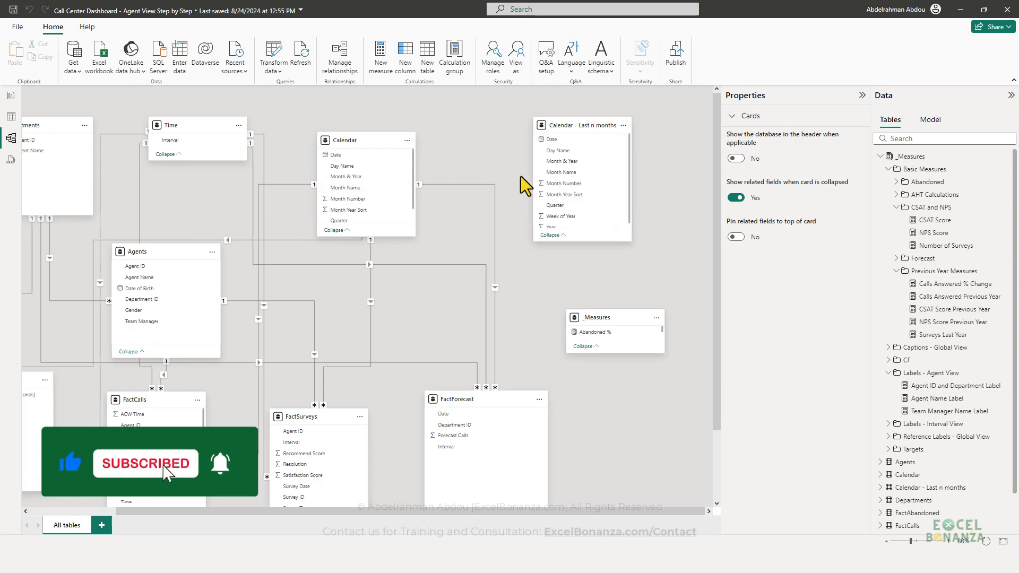
left_click_drag(569, 123, 557, 124)
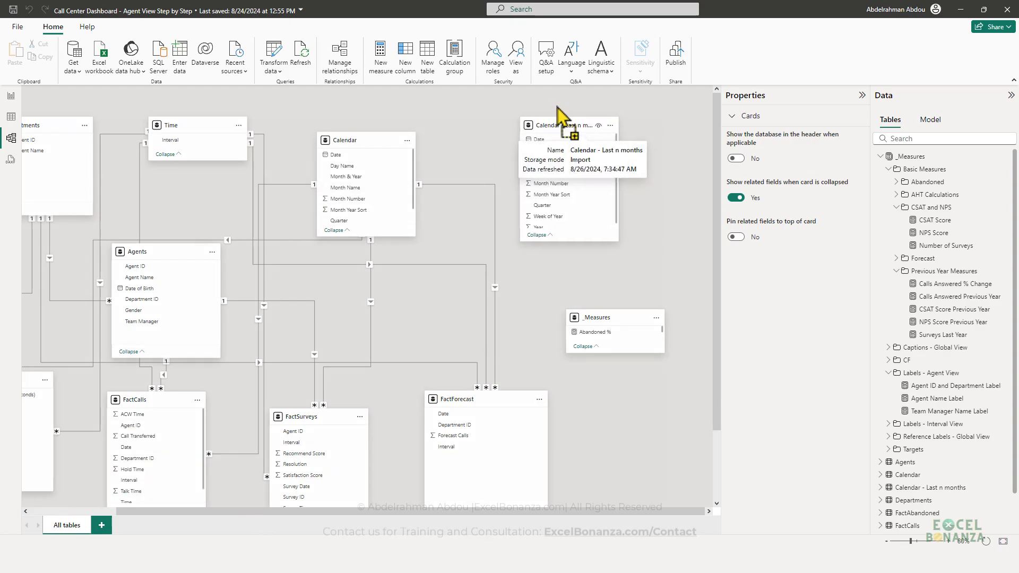
left_click_drag(615, 240, 663, 253)
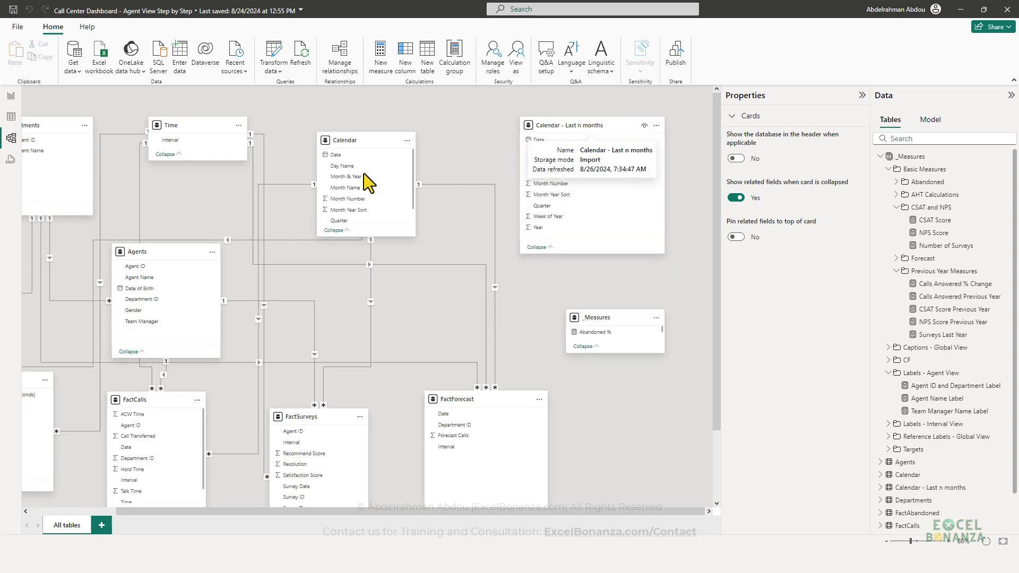
Step: Relate Calendar - Last n months to Calendar on Date, with One to many (1:*) cardinality and Single cross-filter direction
mouse_move(356, 165)
left_mouse_down()
mouse_move(425, 221)
mouse_move(545, 143)
mouse_move(435, 175)
mouse_move(351, 178)
mouse_move(343, 158)
left_mouse_up()
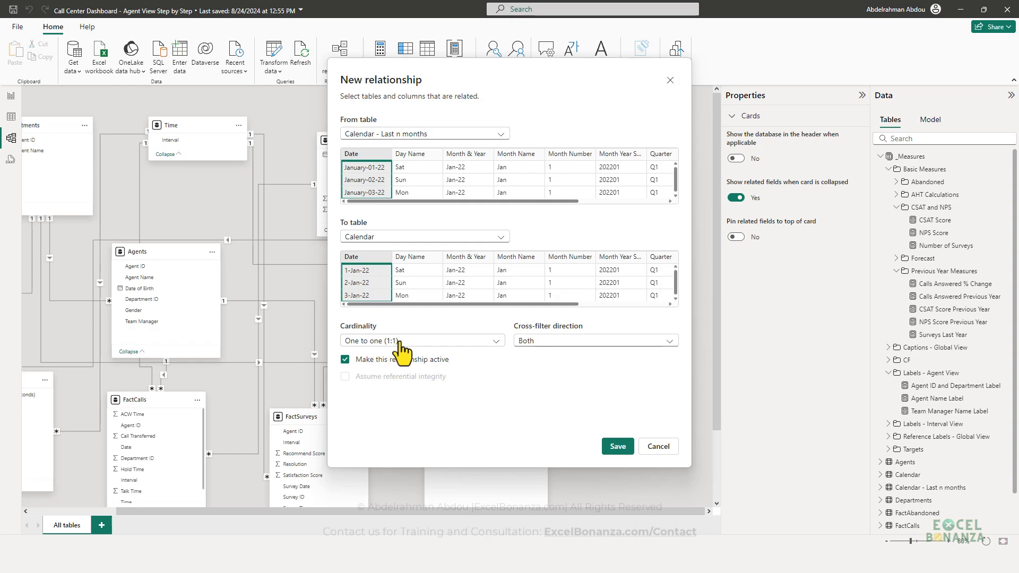
left_click(376, 343)
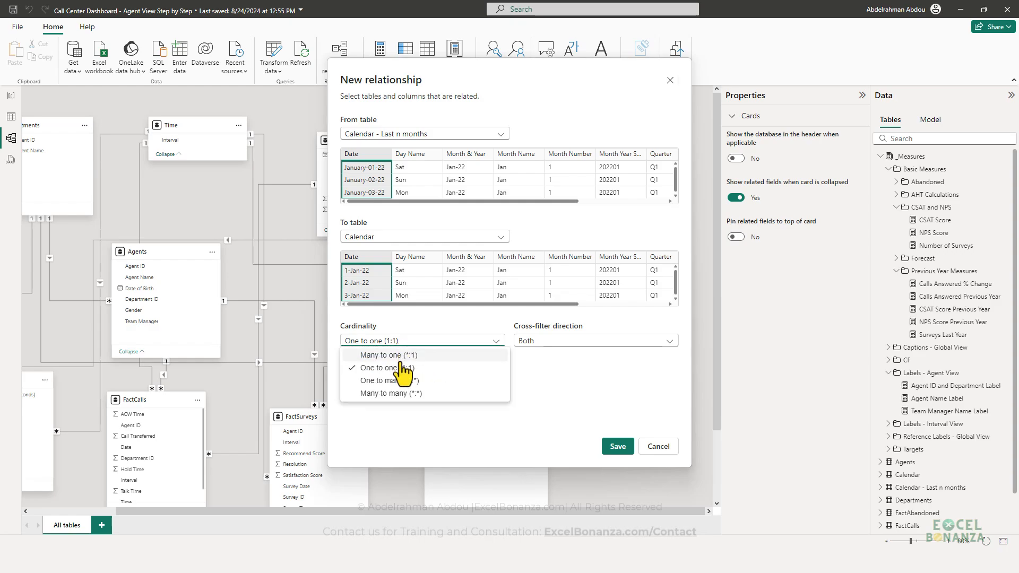
left_click(395, 380)
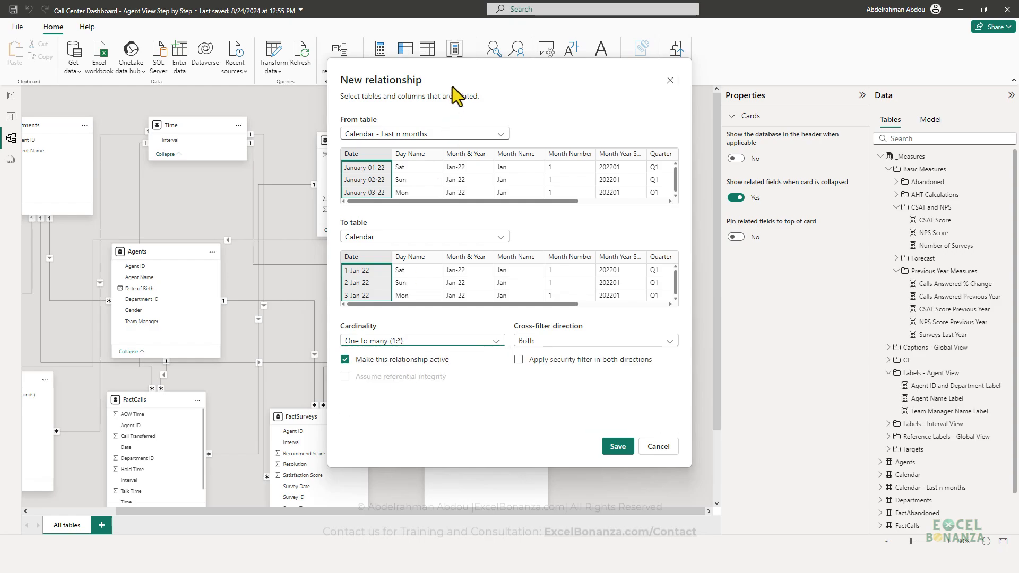
left_click_drag(454, 91, 527, 150)
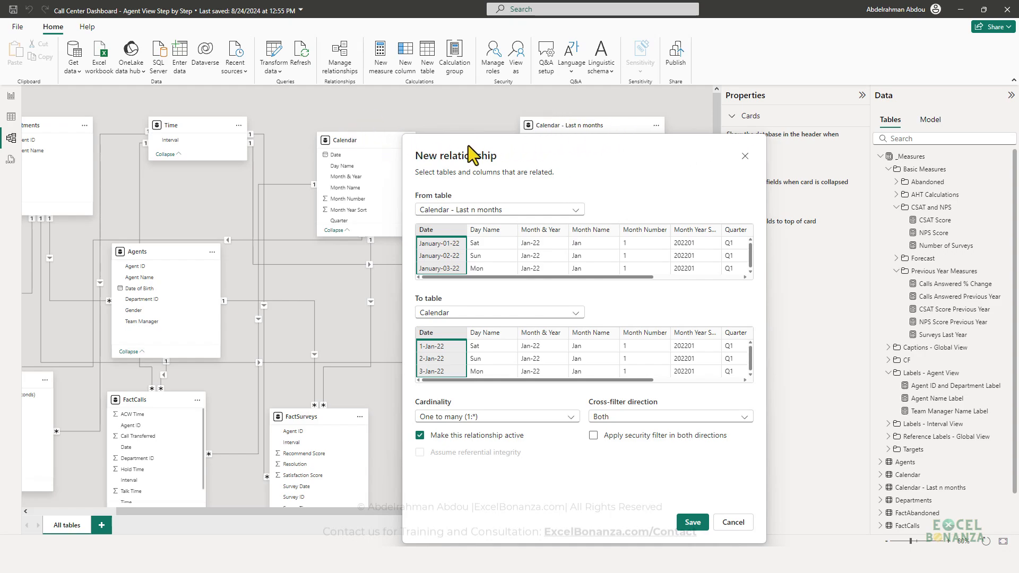
left_click_drag(468, 146, 497, 94)
left_click(656, 366)
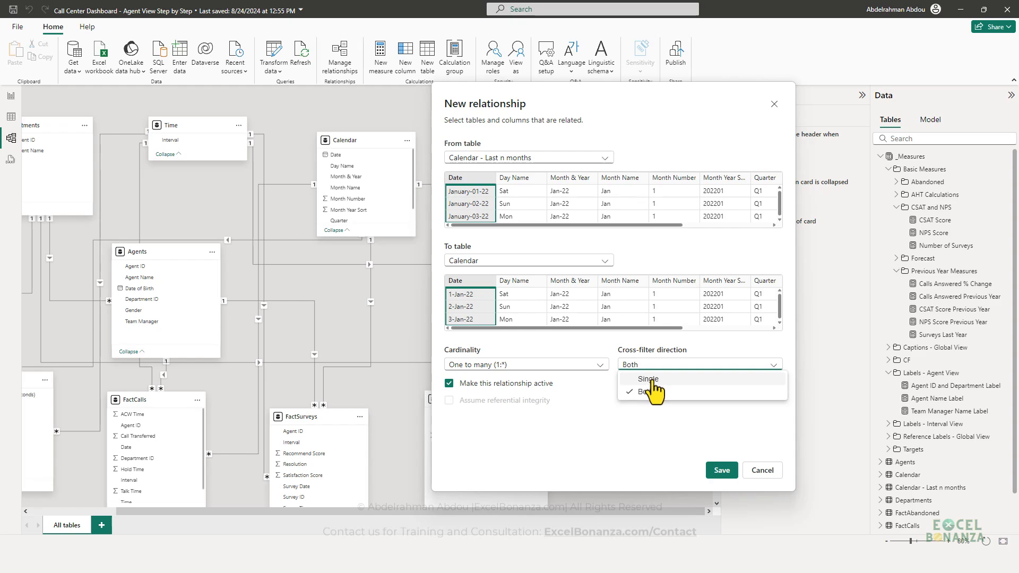
left_click(646, 378)
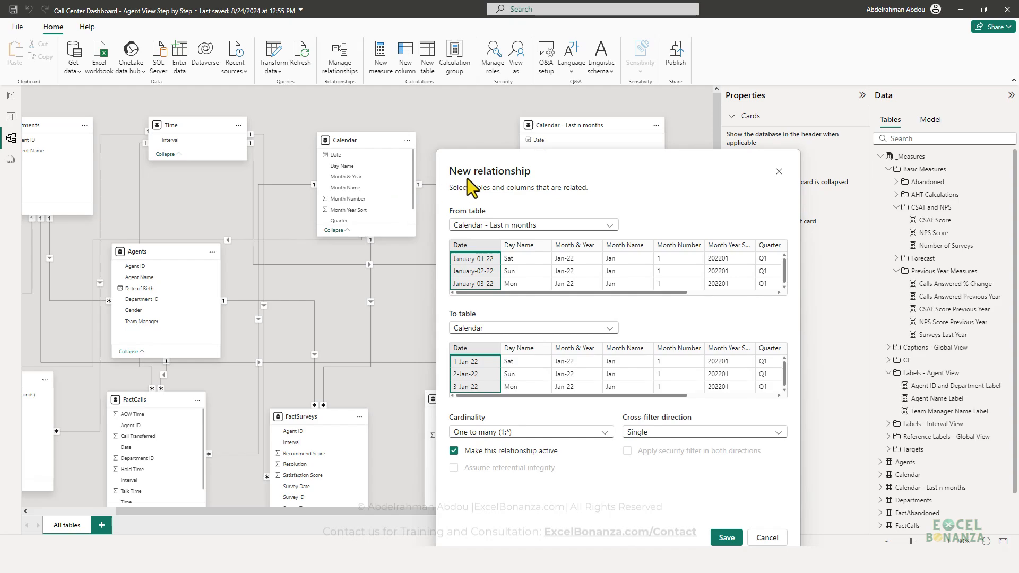
Step: Make the new relationship between the two calendar tables inactive and save it
left_click_drag(494, 157, 480, 109)
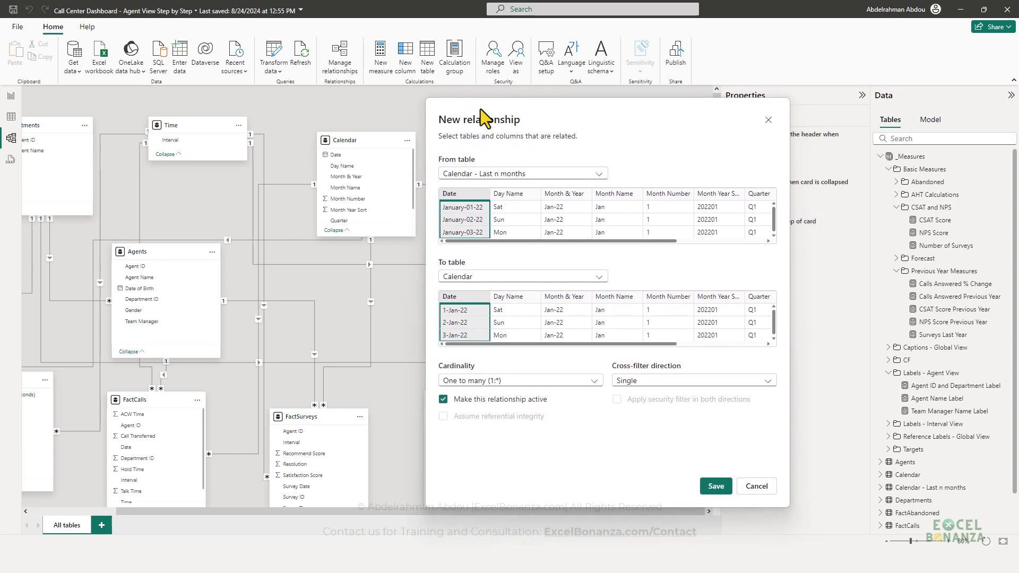
left_click(443, 400)
left_click_drag(562, 139, 567, 186)
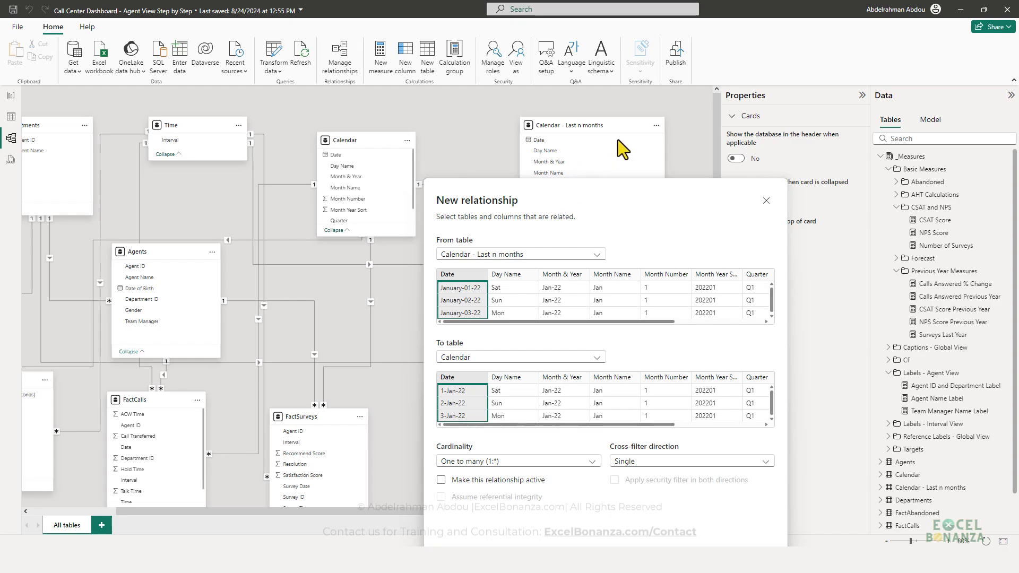
left_click_drag(590, 183, 737, 109)
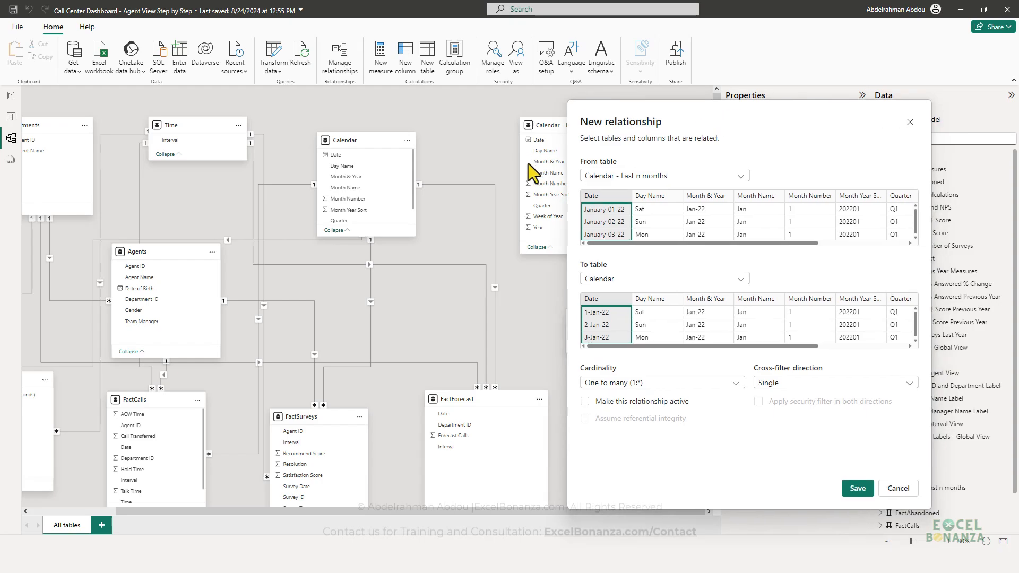
left_click_drag(644, 126, 510, 135)
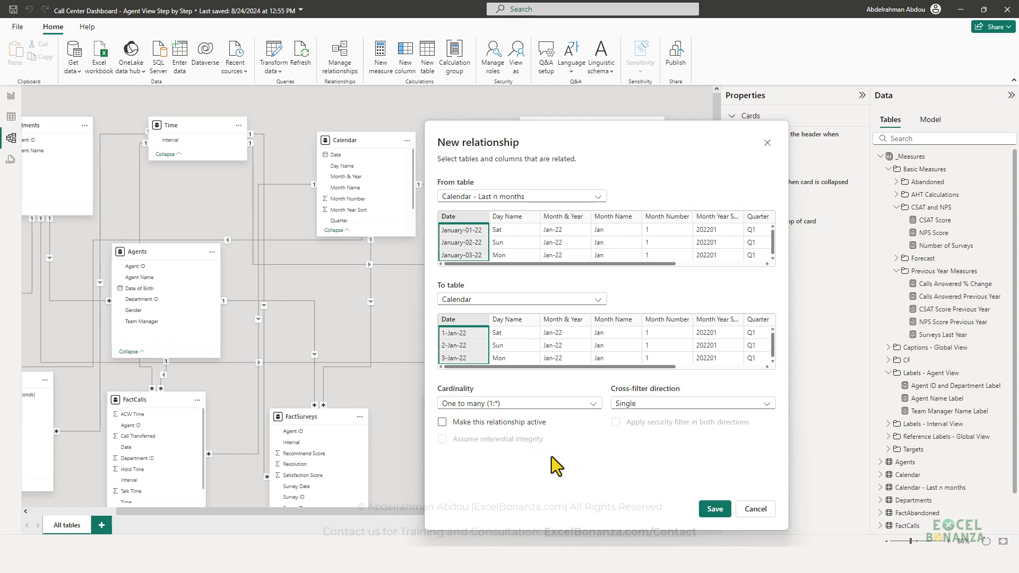
left_click(713, 510)
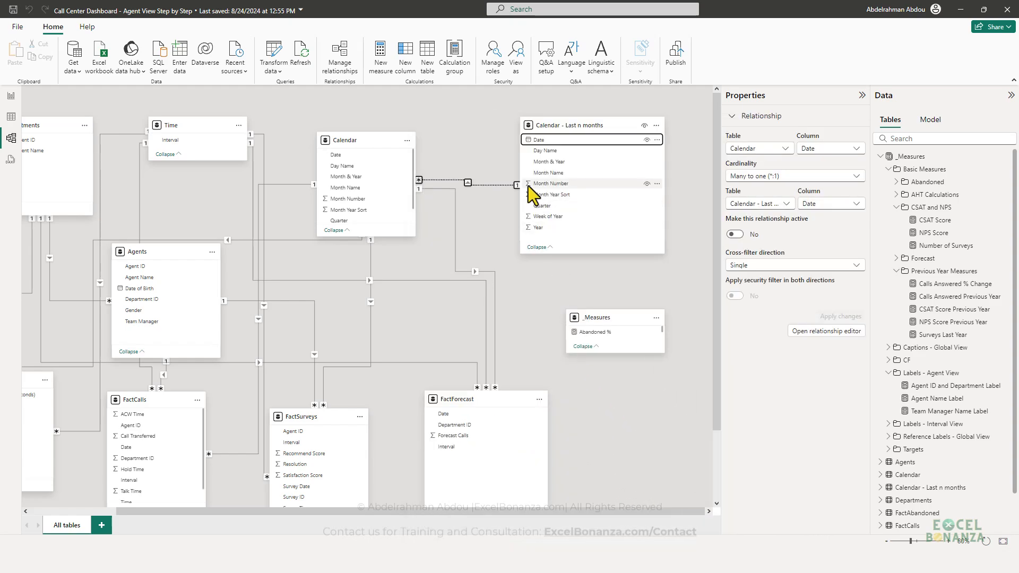
Step: Rearrange the Calendar and Calendar - Last n months tables in the diagram and shrink the Calendar - Last n months card
left_click_drag(544, 125, 524, 125)
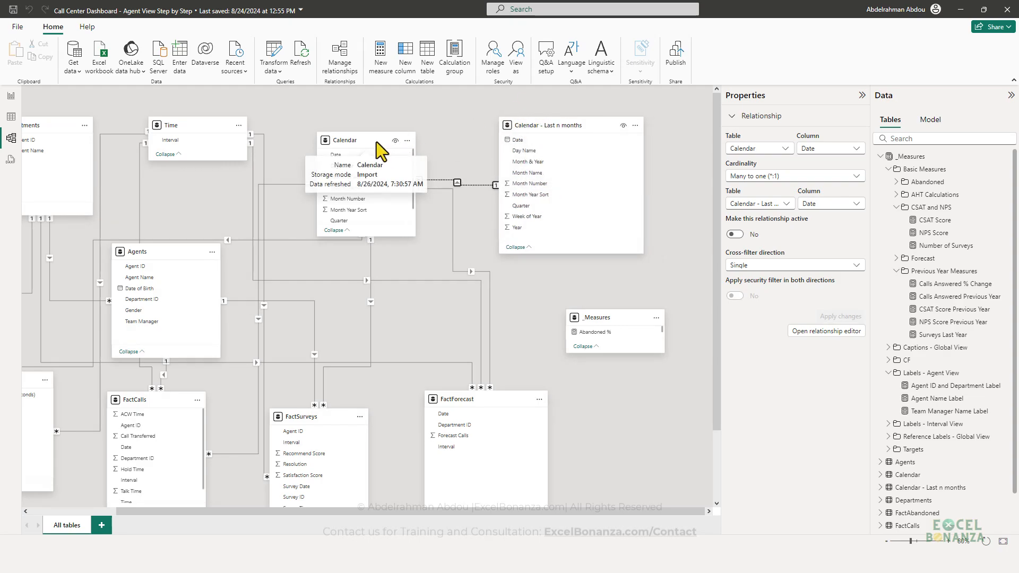
left_click_drag(355, 142, 338, 163)
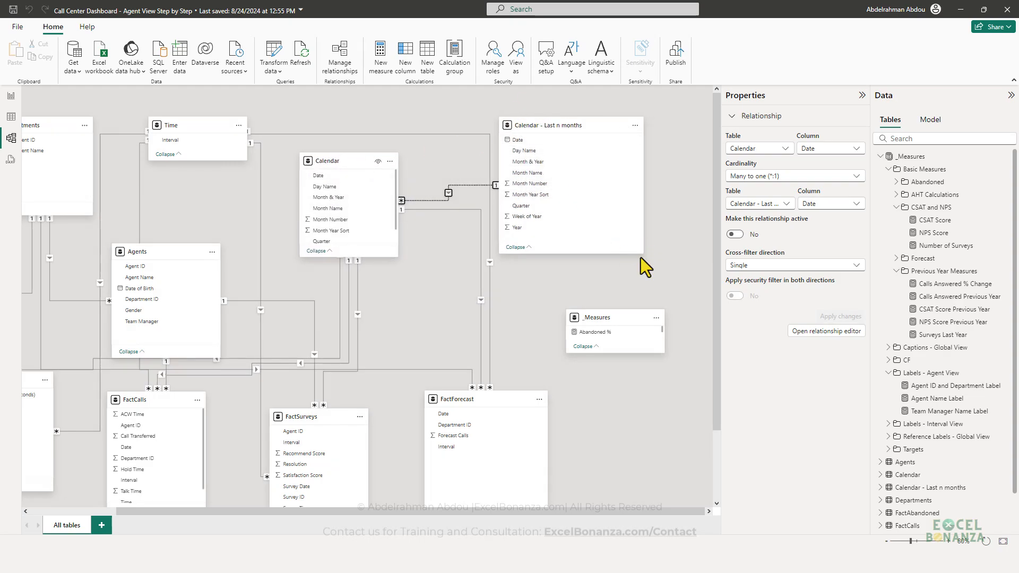
left_click_drag(641, 256, 610, 230)
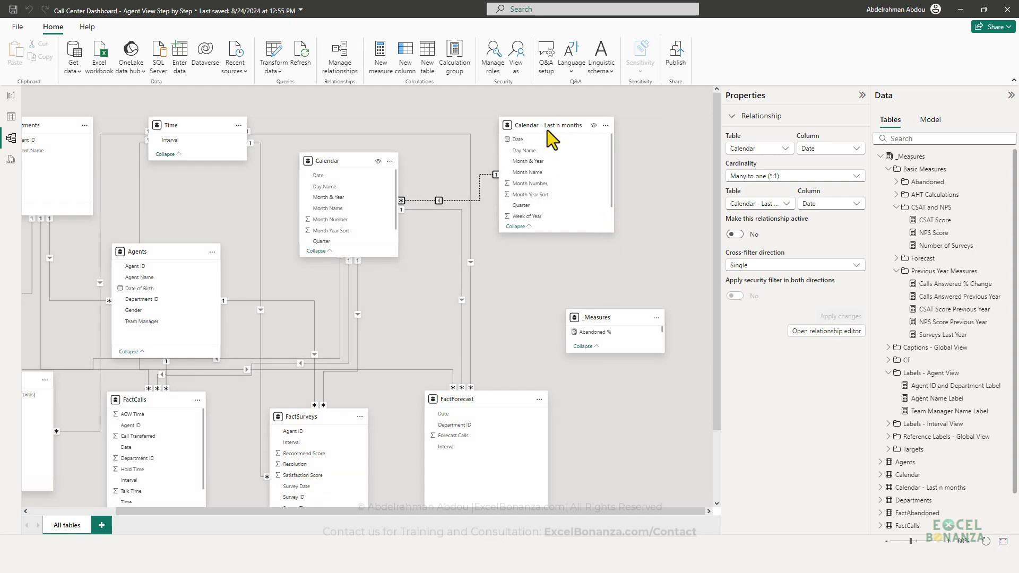
left_click_drag(528, 121, 438, 120)
left_click_drag(353, 162, 321, 192)
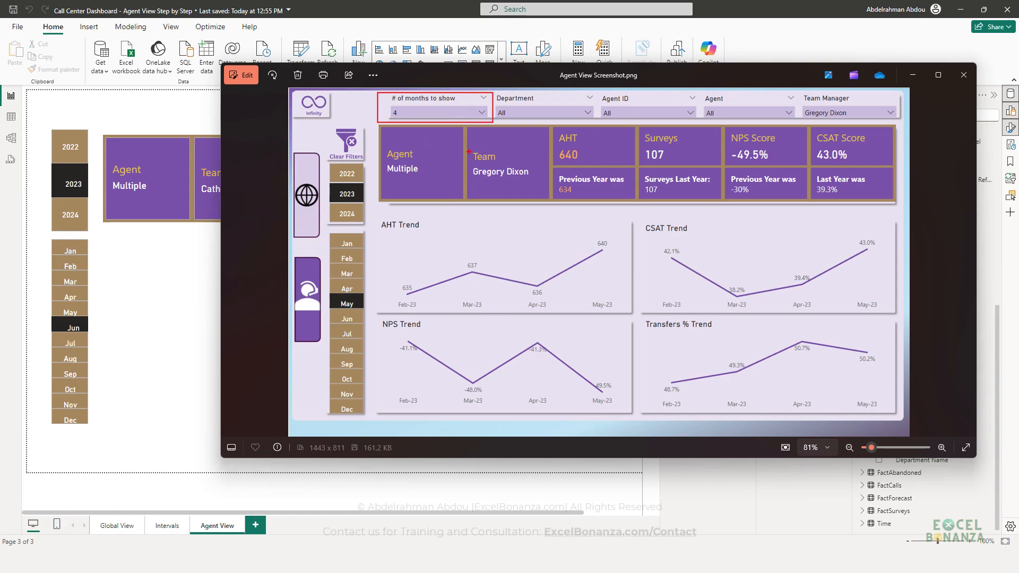
Step: On the Agent View page, start a new numeric range parameter named PrmLastNmonths
left_click(199, 272)
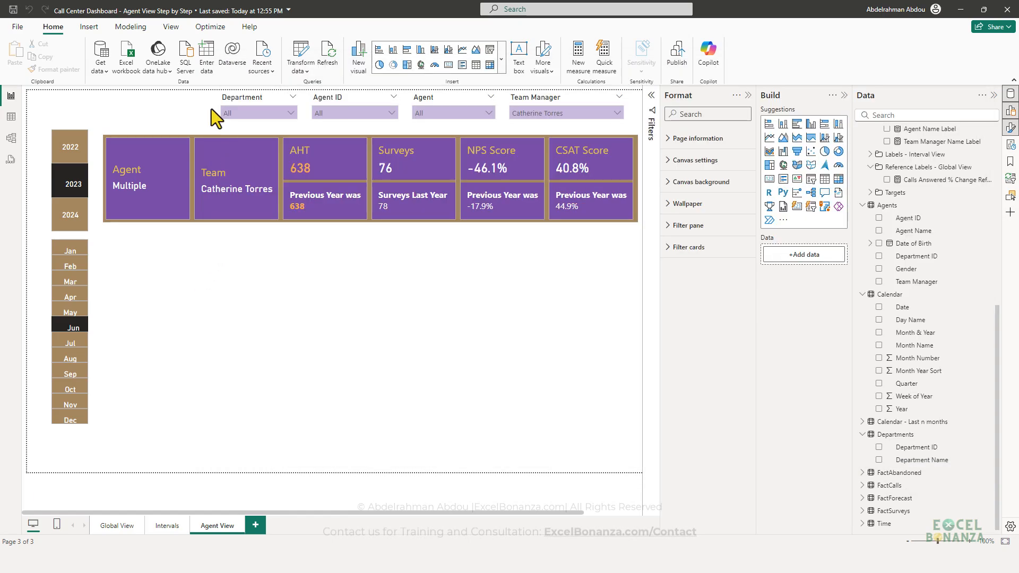
left_click(130, 28)
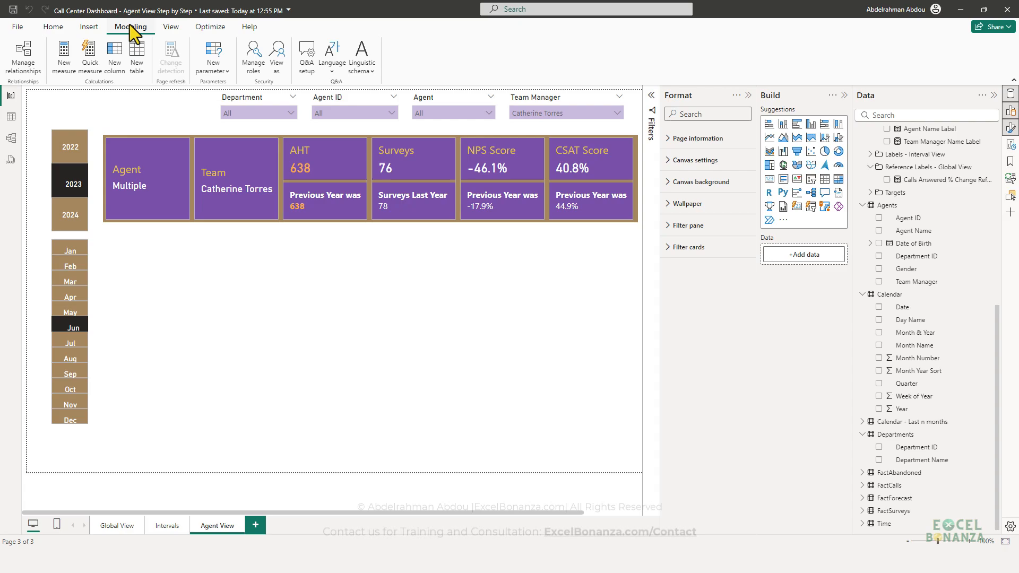
left_click(214, 67)
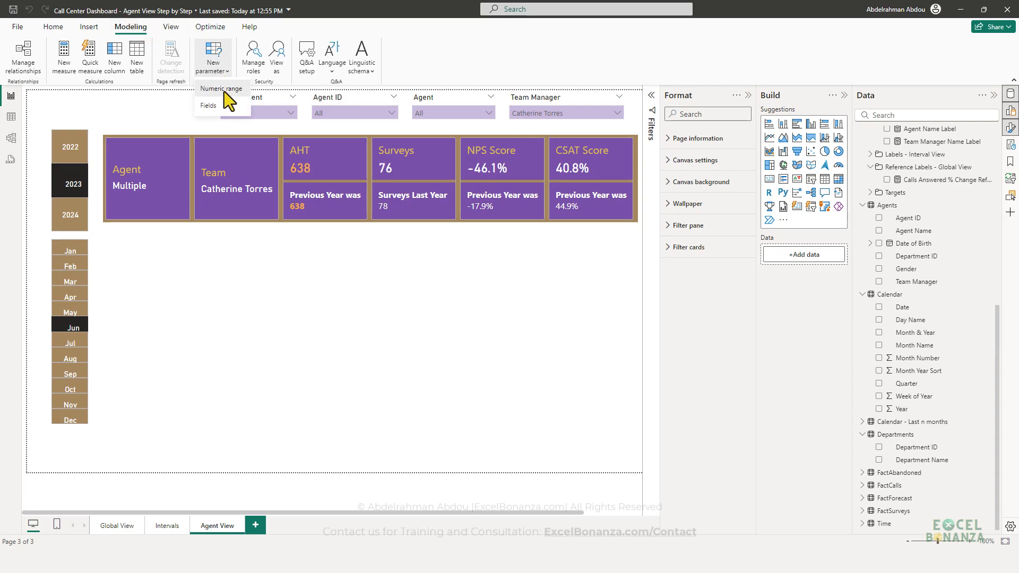
left_click(224, 91)
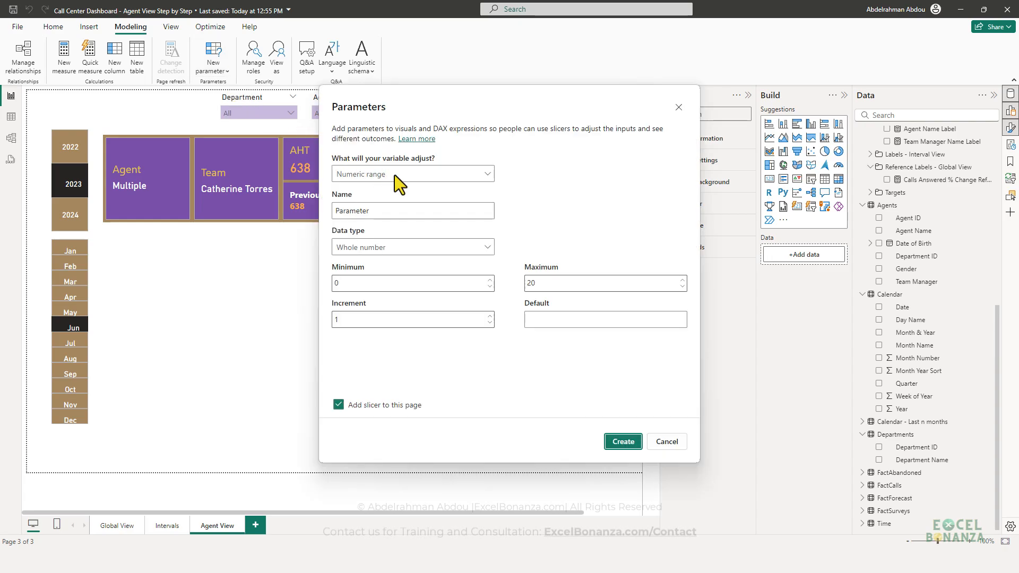
double_click(381, 212)
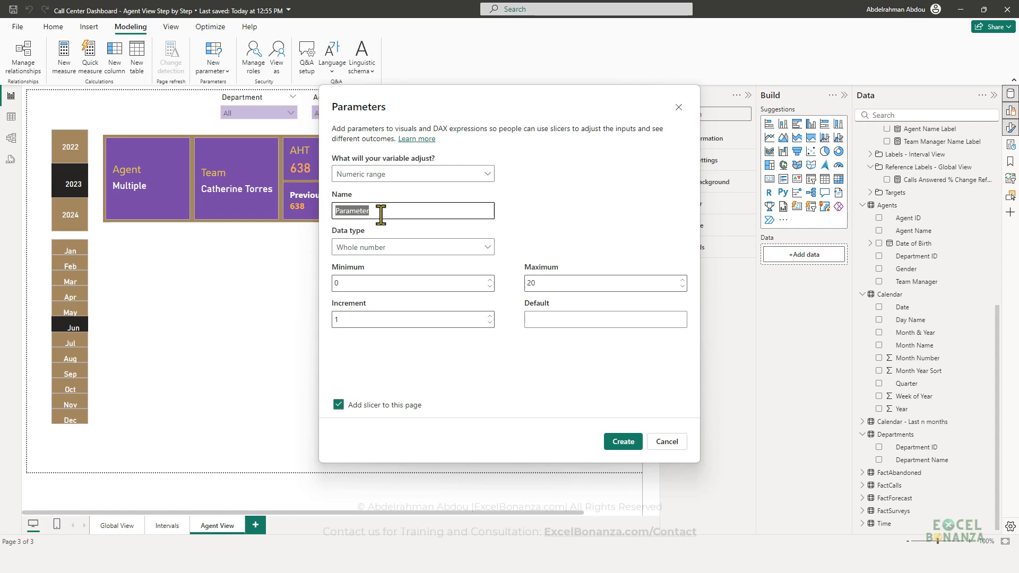
type("PrmLastNmonths")
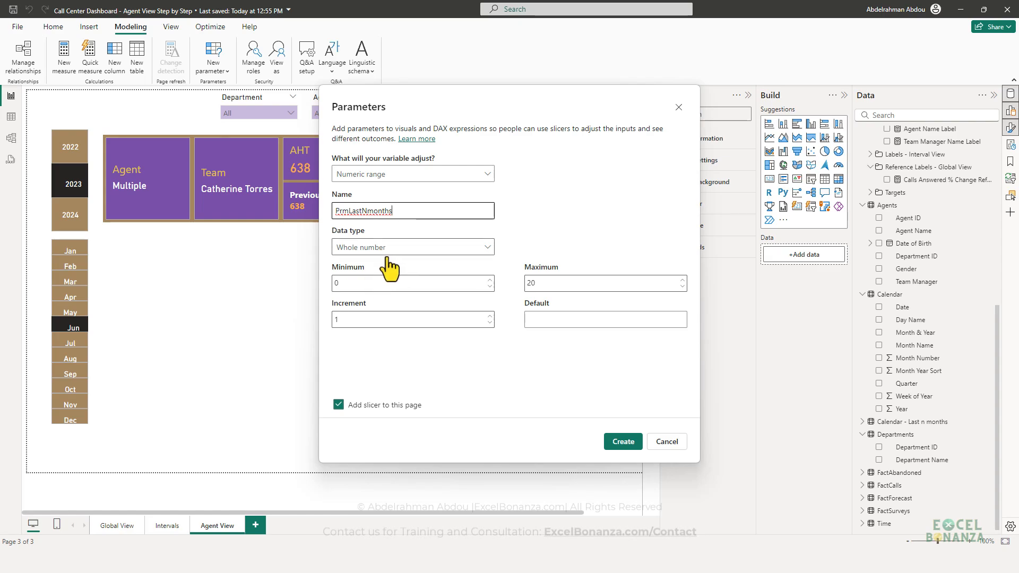
Step: Set the parameter's minimum to 1, maximum to 12 and default to 6, and create it with a slicer on the page
left_click(361, 284)
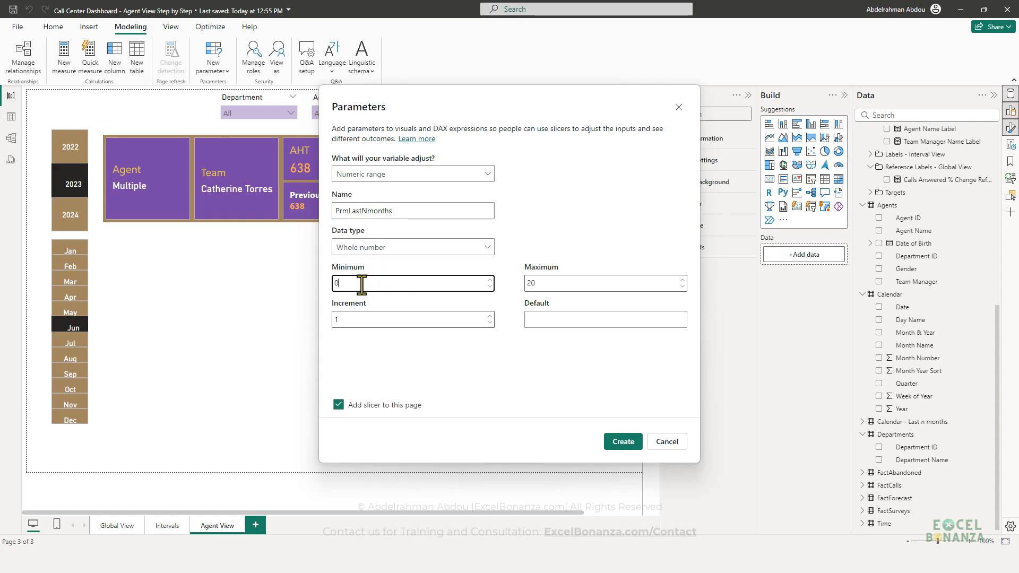
left_click_drag(362, 283, 336, 295)
type("1")
left_click_drag(545, 283, 521, 283)
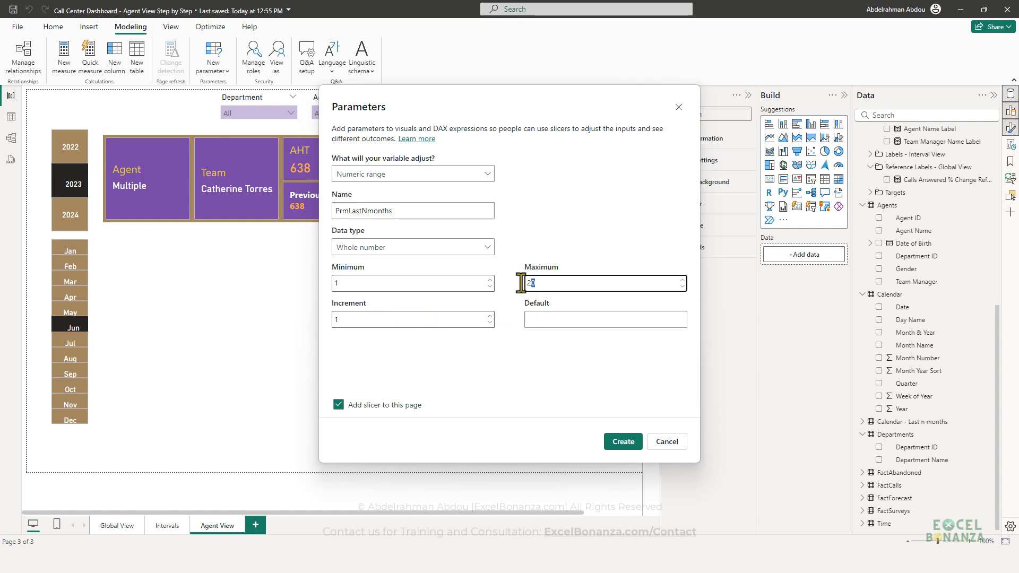
type("12")
left_click(558, 320)
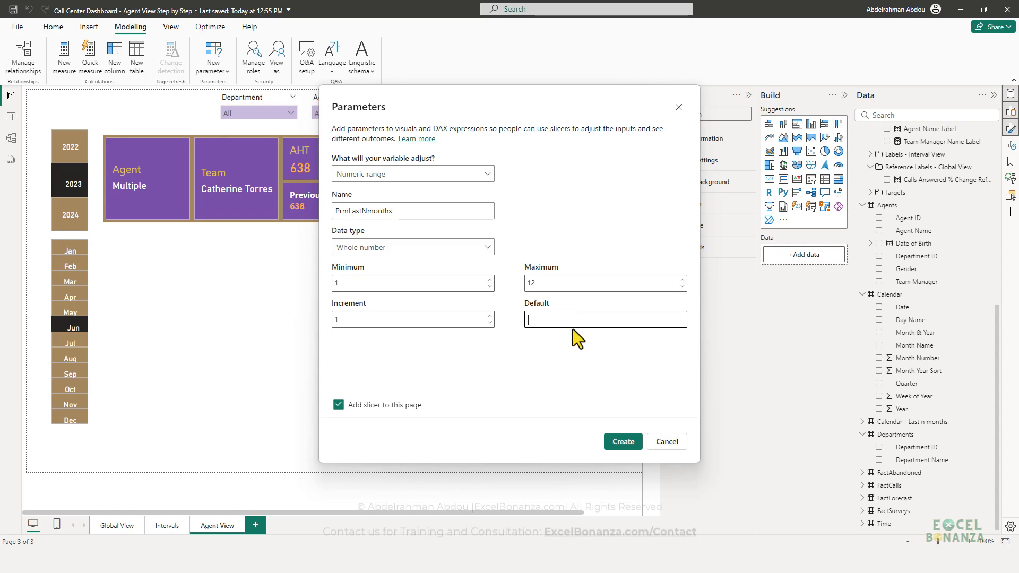
type("6")
left_click(622, 449)
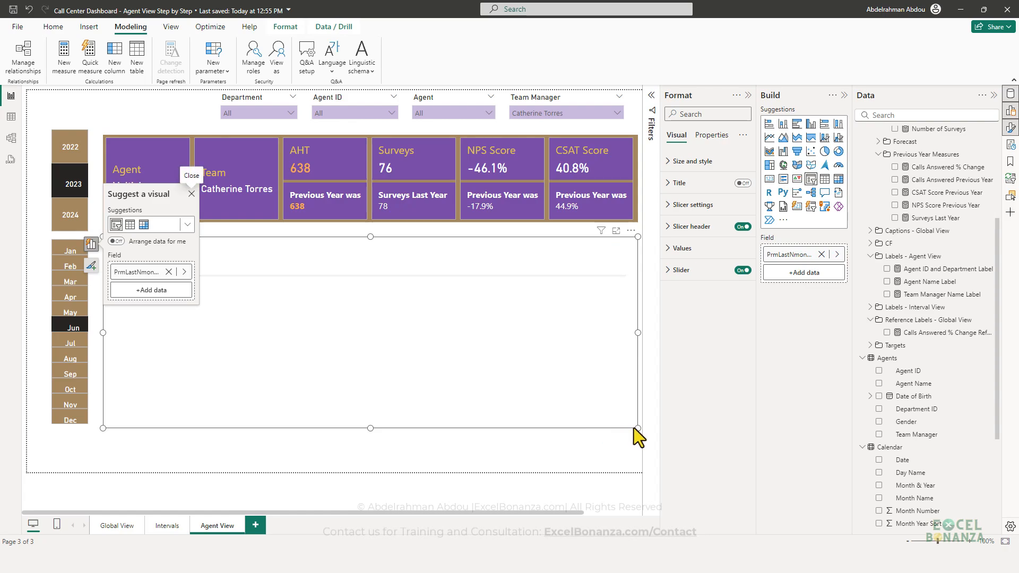
Step: Shrink the PrmLastNmonths slicer to a small box beside the month buttons and set its value to 9
left_click_drag(638, 428, 259, 311)
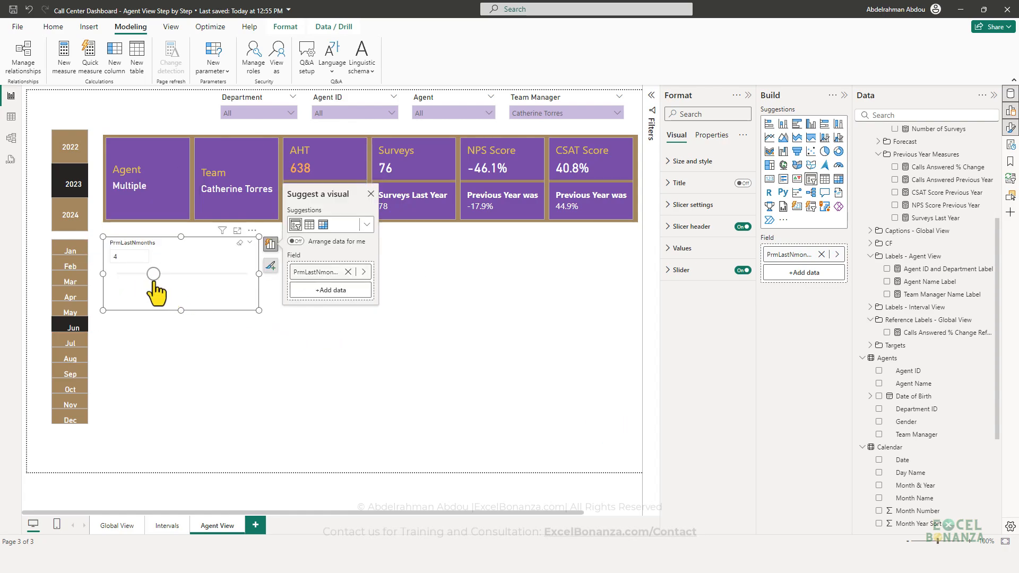
left_click_drag(153, 280, 213, 280)
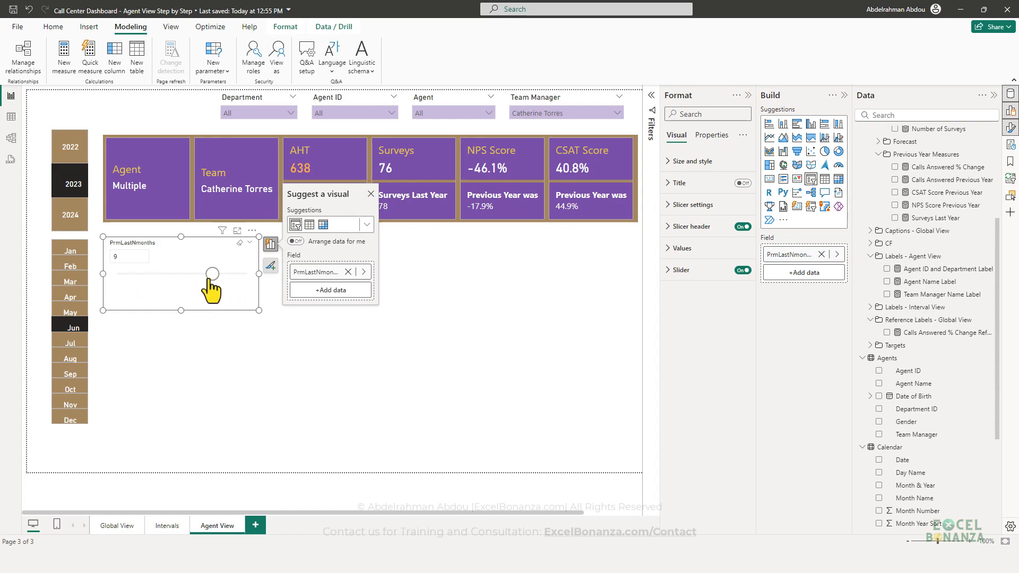
Step: Change the PrmLastNmonths slicer to the Dropdown style with single select on and open its list of values
left_click(691, 207)
left_click(700, 260)
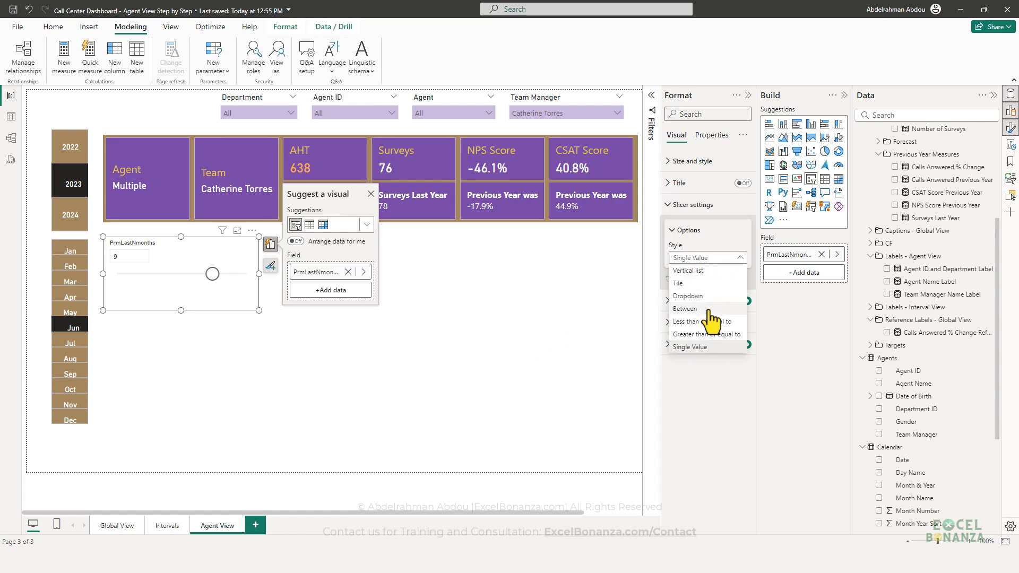
left_click(711, 299)
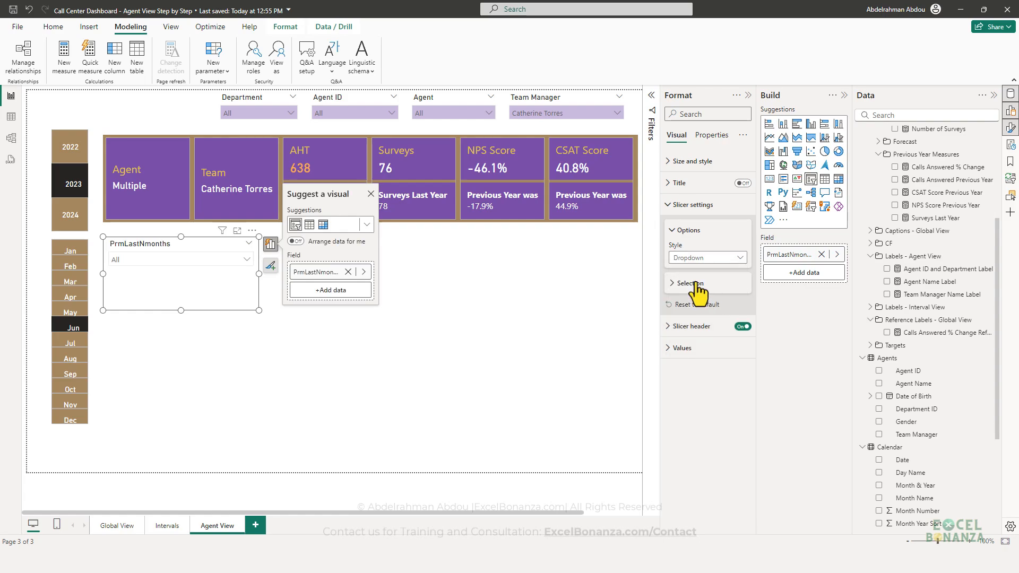
left_click(688, 287)
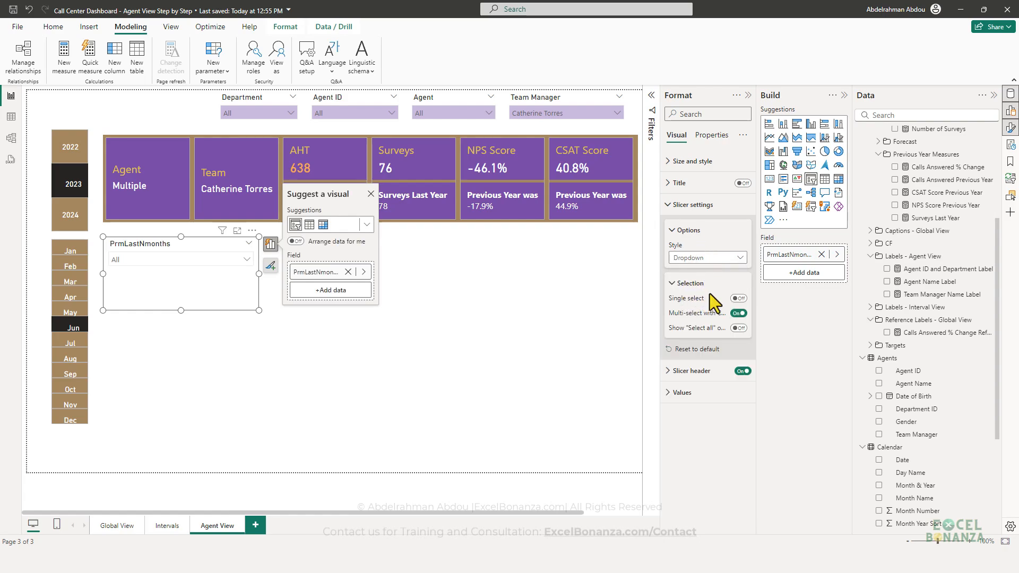
left_click(738, 298)
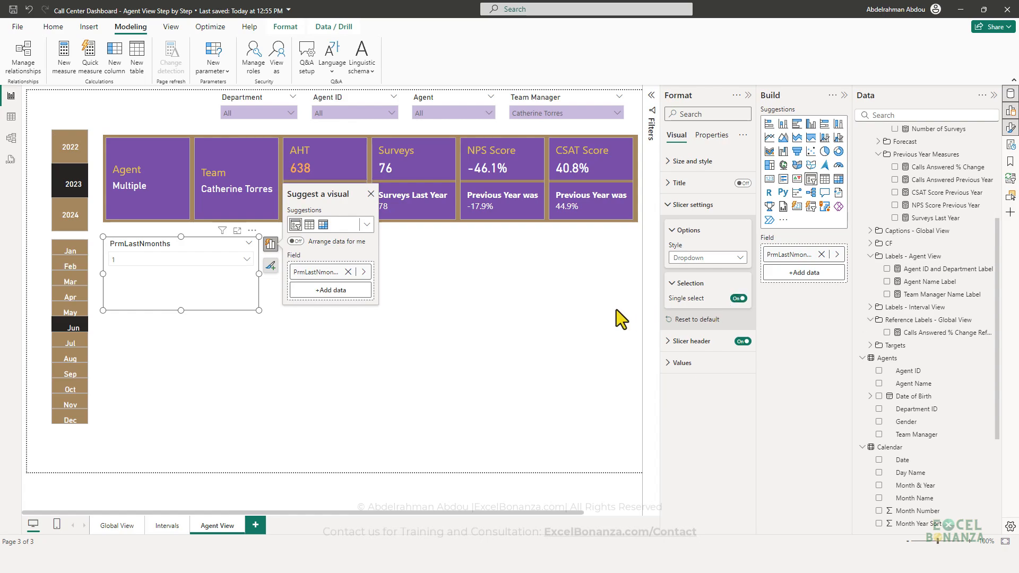
left_click(206, 261)
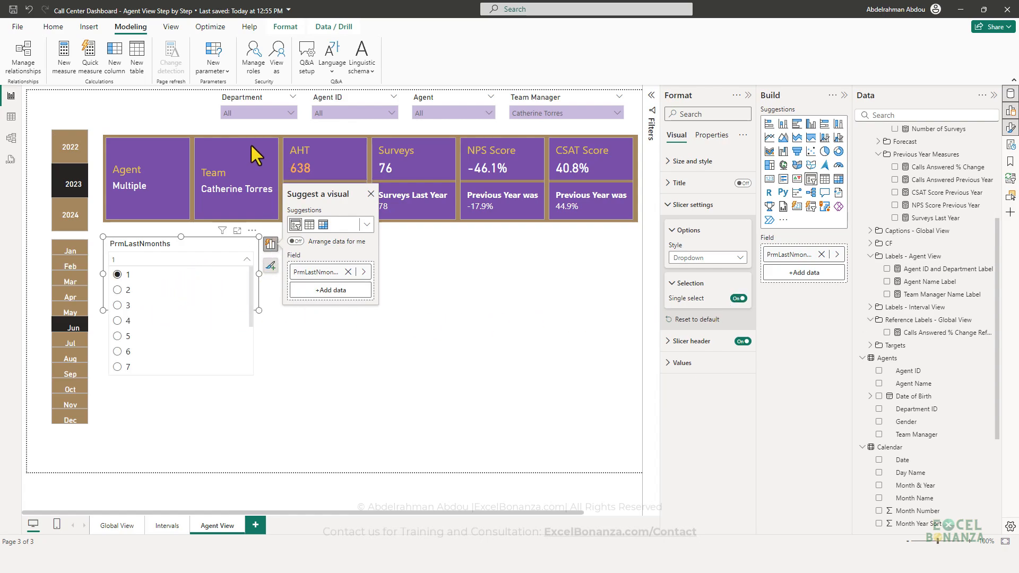
Step: Copy the Department slicer's formatting onto the shortened PrmLastNmonths slicer and turn its single select back on
left_click(246, 123)
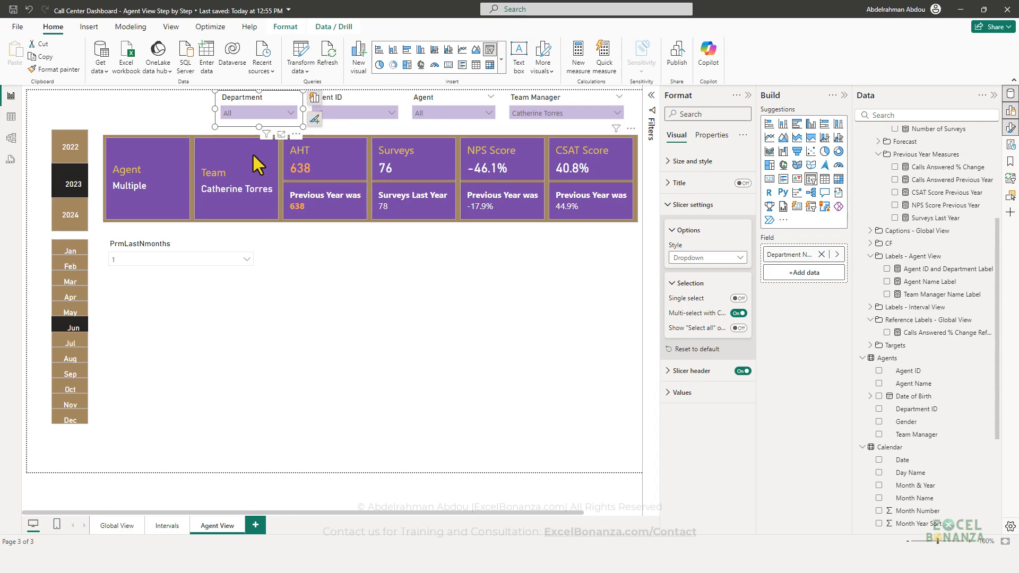
left_click(52, 69)
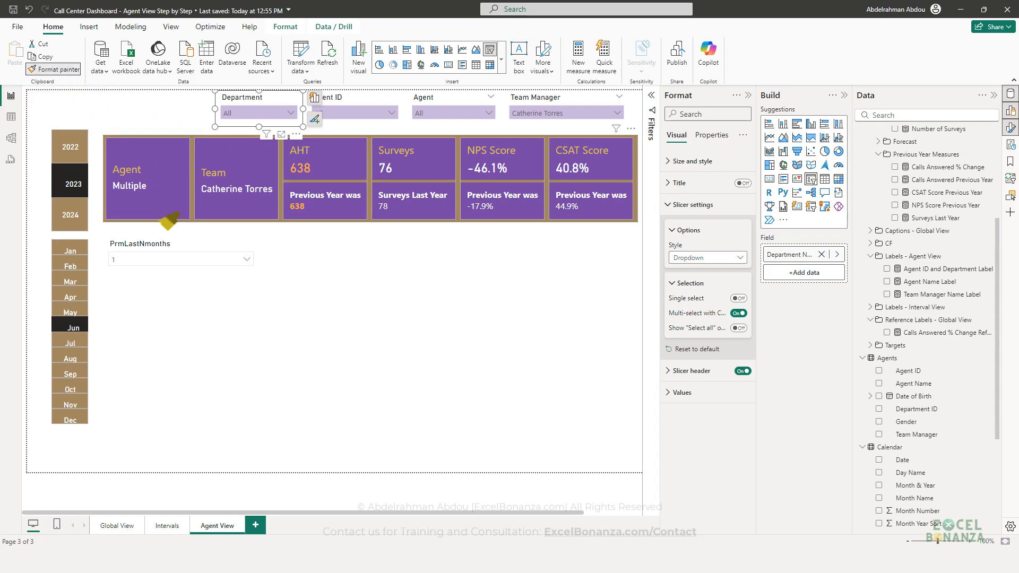
left_click(183, 257)
left_click_drag(250, 311, 253, 281)
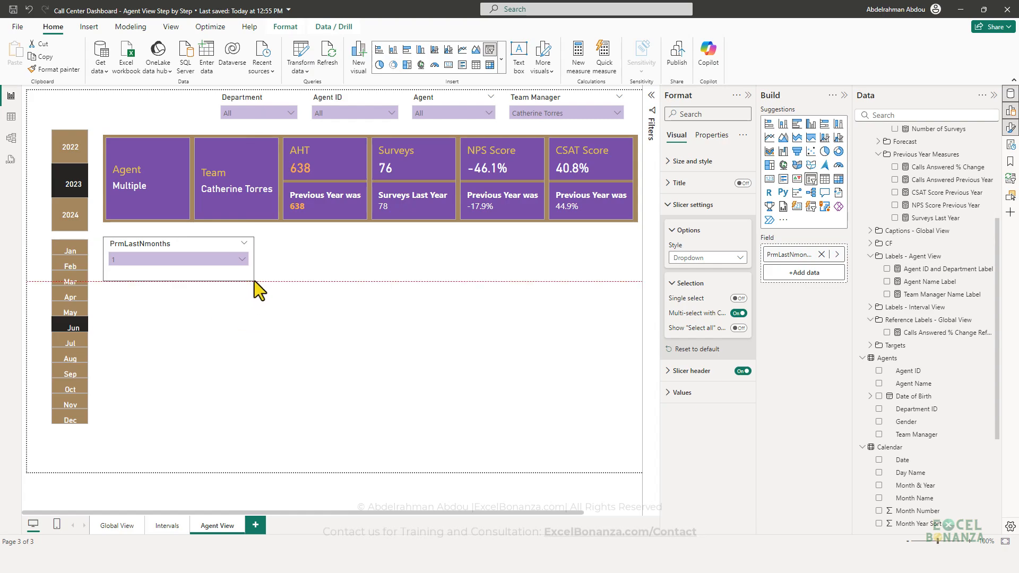
left_click(738, 298)
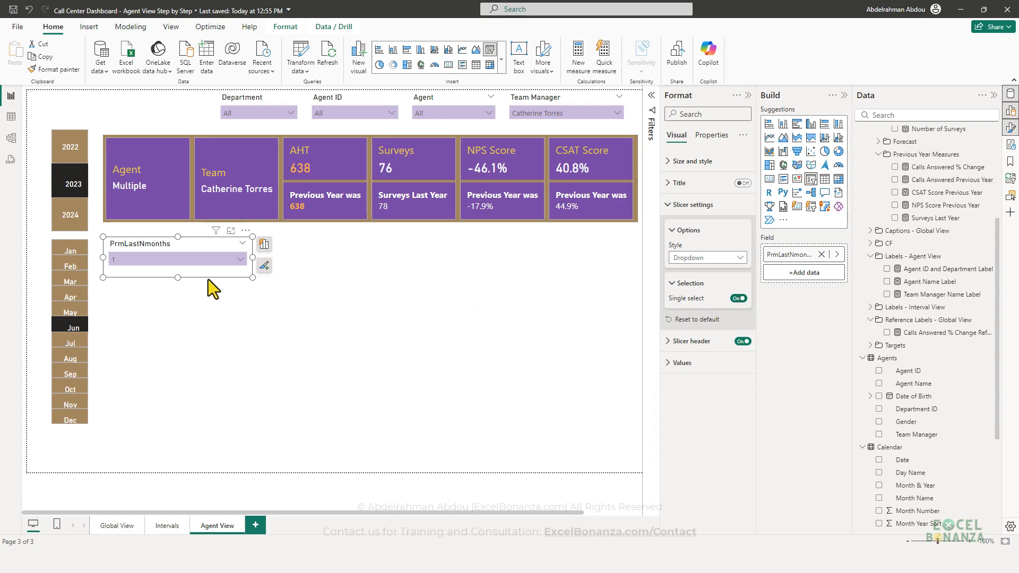
Step: Narrow the PrmLastNmonths slicer and place it in the slicer row just before Department, matching that slicer's height
left_click_drag(253, 277, 211, 269)
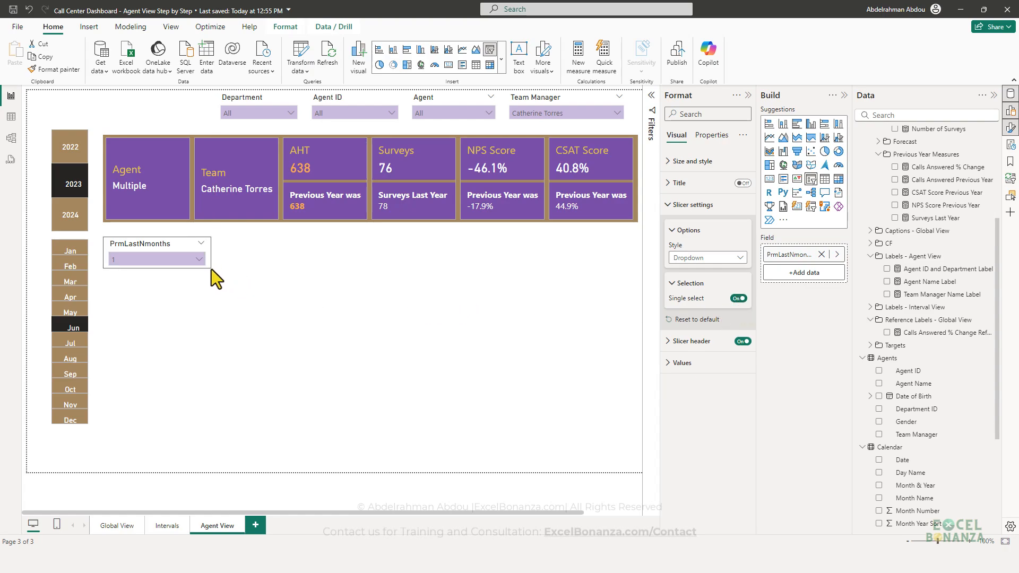
left_click_drag(167, 237, 184, 103)
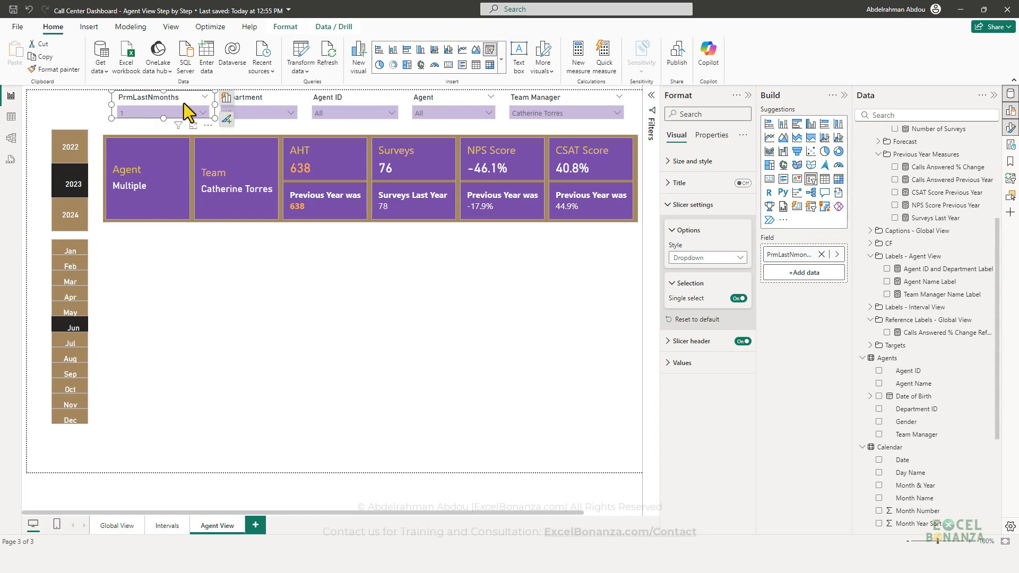
left_click(269, 110)
left_click(258, 103)
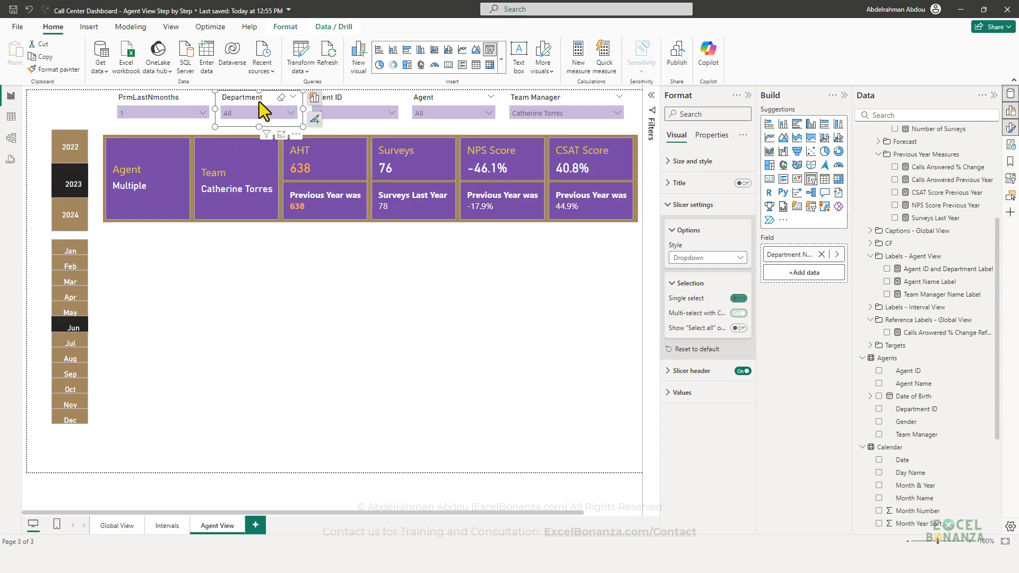
left_click(201, 119)
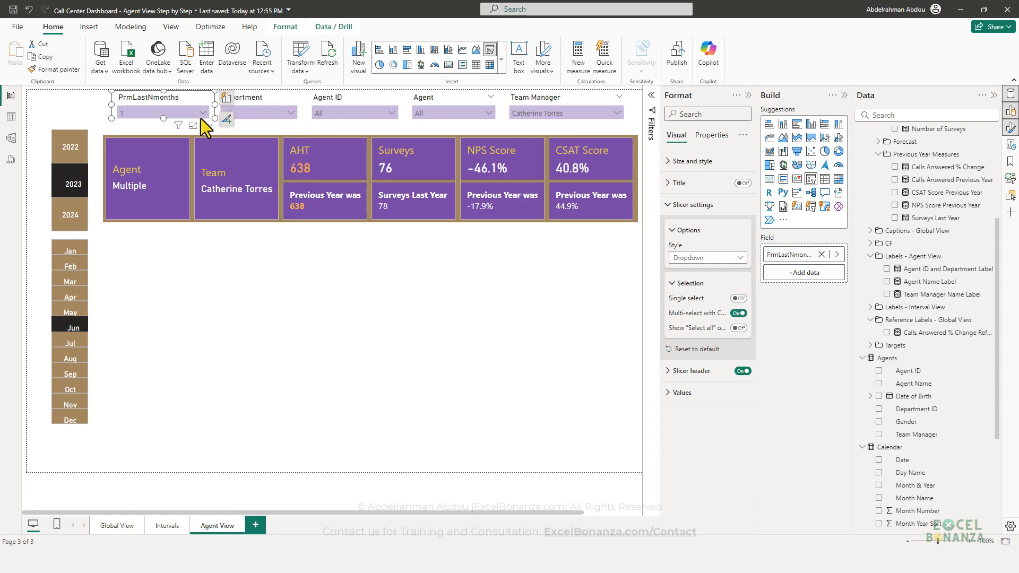
left_click_drag(214, 126, 214, 128)
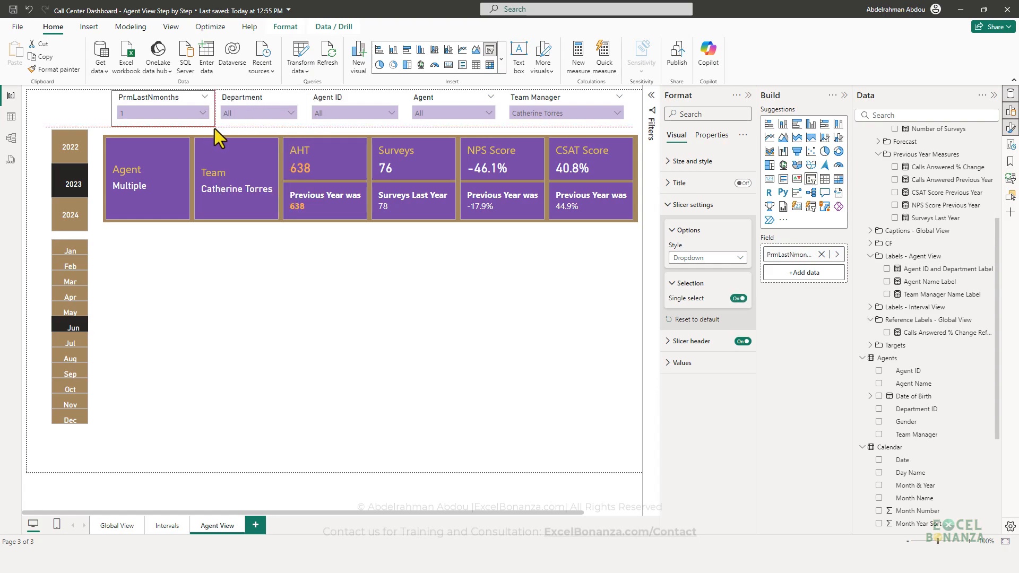
Step: Distribute the PrmLastNmonths, Department, Agent ID, Agent and Team Manager slicers horizontally
left_click(275, 122, "ctrl")
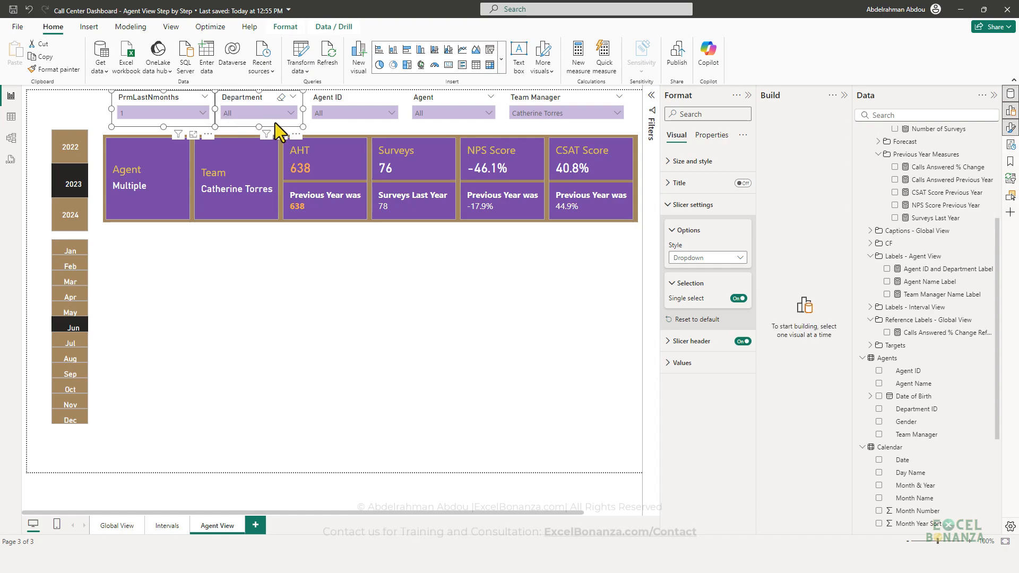
left_click(347, 124, "ctrl")
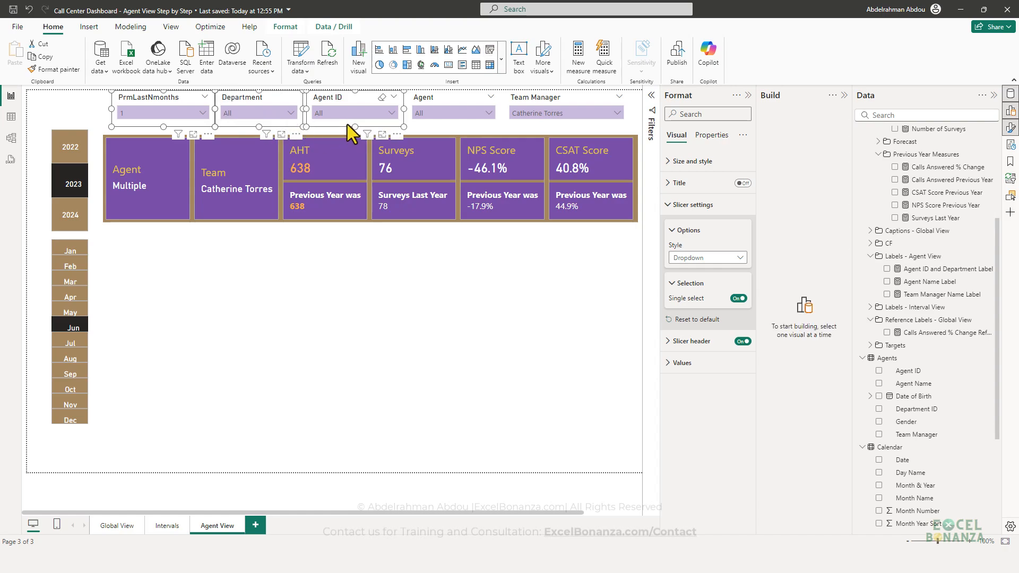
left_click(449, 126, "ctrl")
left_click(527, 125, "ctrl")
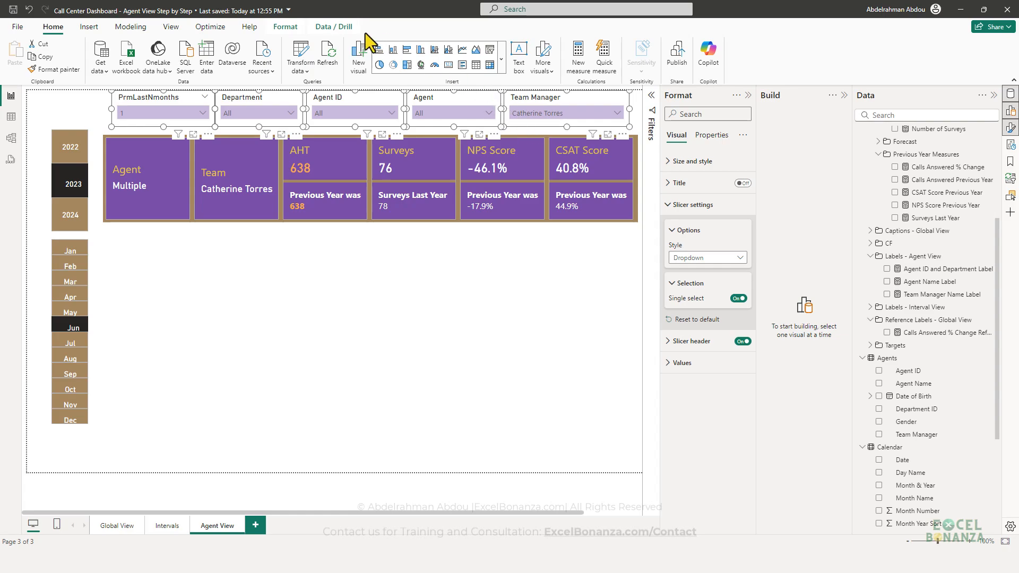
left_click(286, 27)
left_click(230, 66)
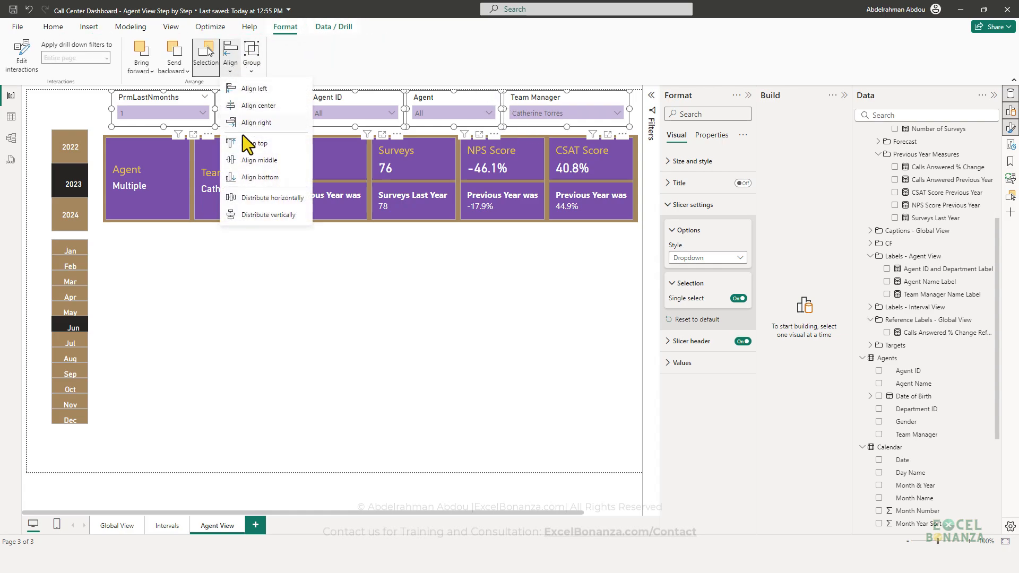
left_click(257, 198)
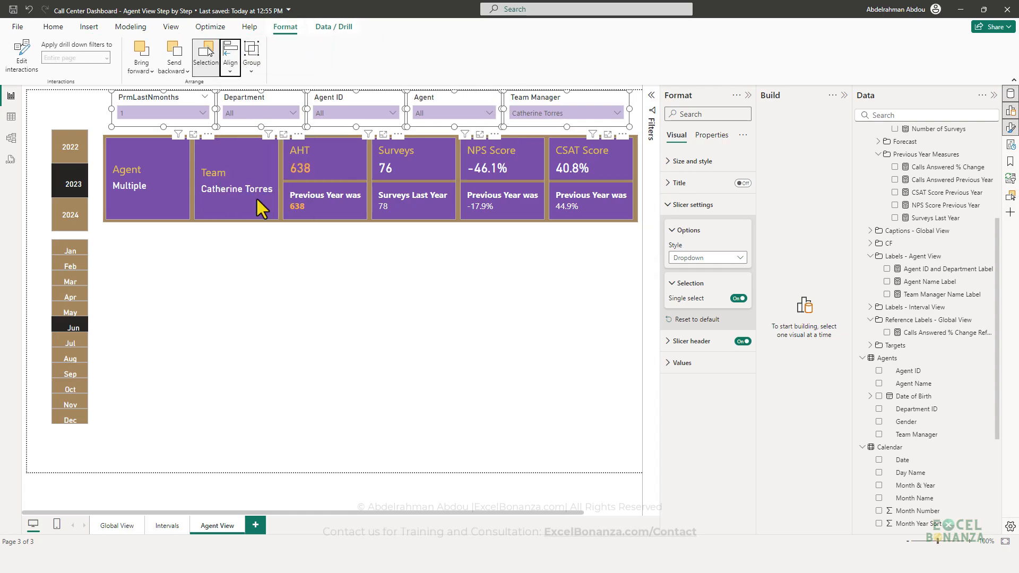
left_click(257, 292)
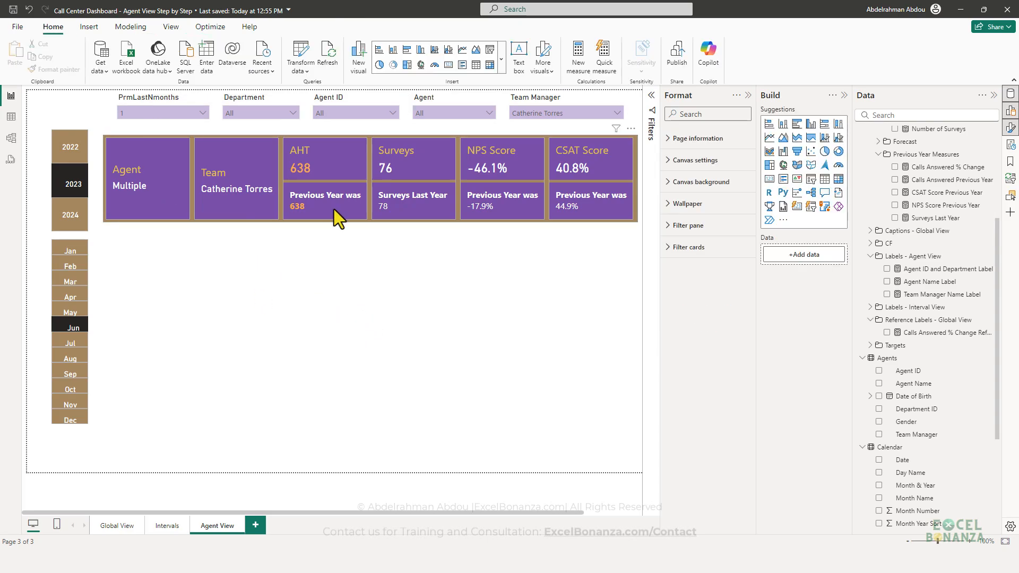
Step: Set the PrmLastNmonths slicer to 4 and examine the formula of the PrmLastNmonths Value measure
left_click(176, 111)
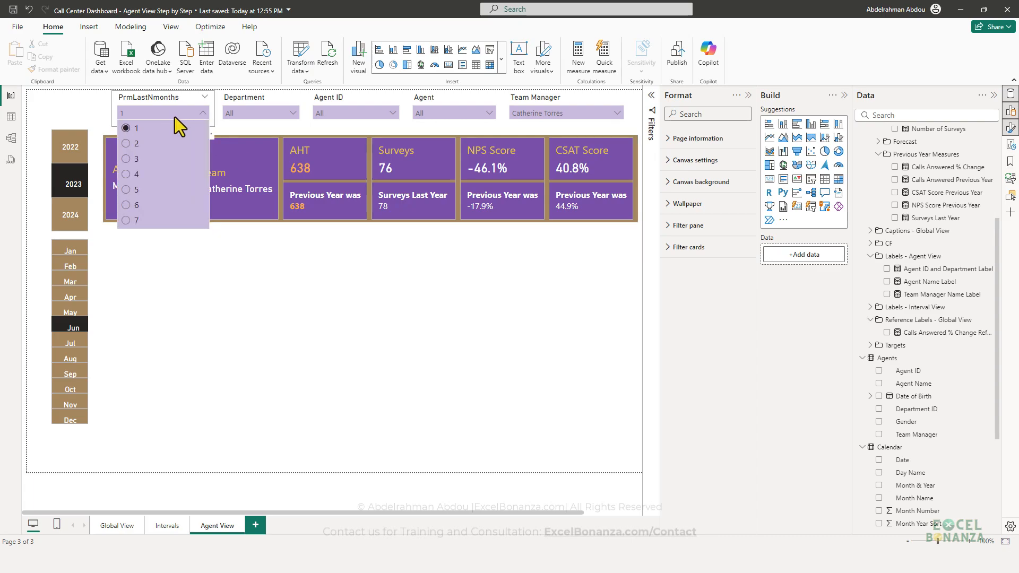
left_click(130, 176)
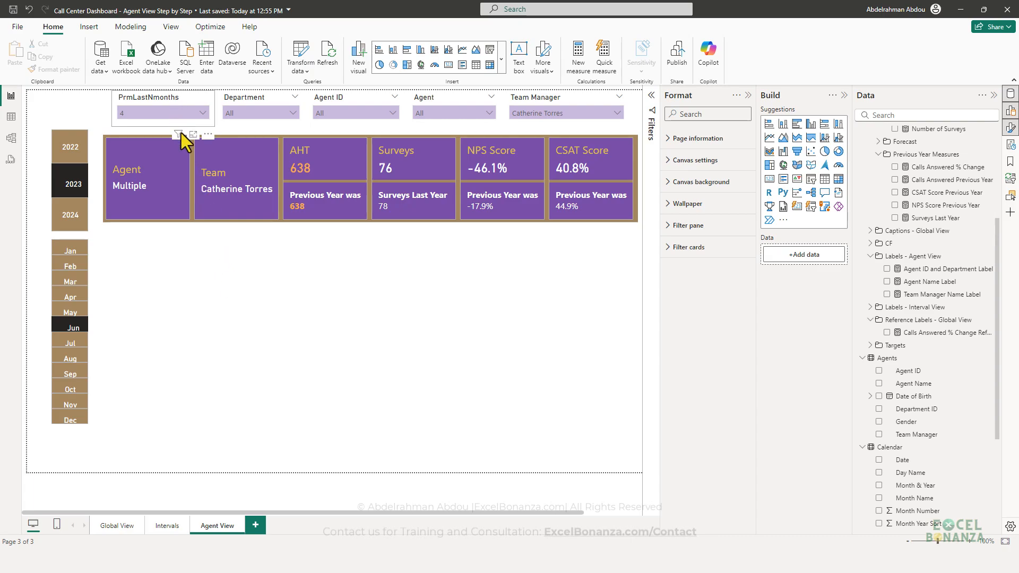
scroll(939, 393, "down", 5)
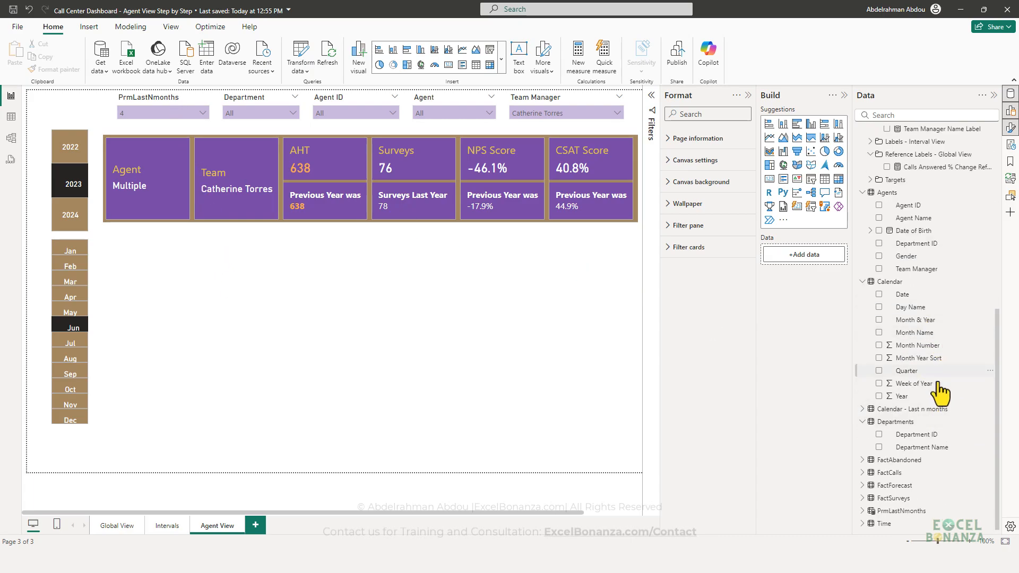
left_click(863, 510)
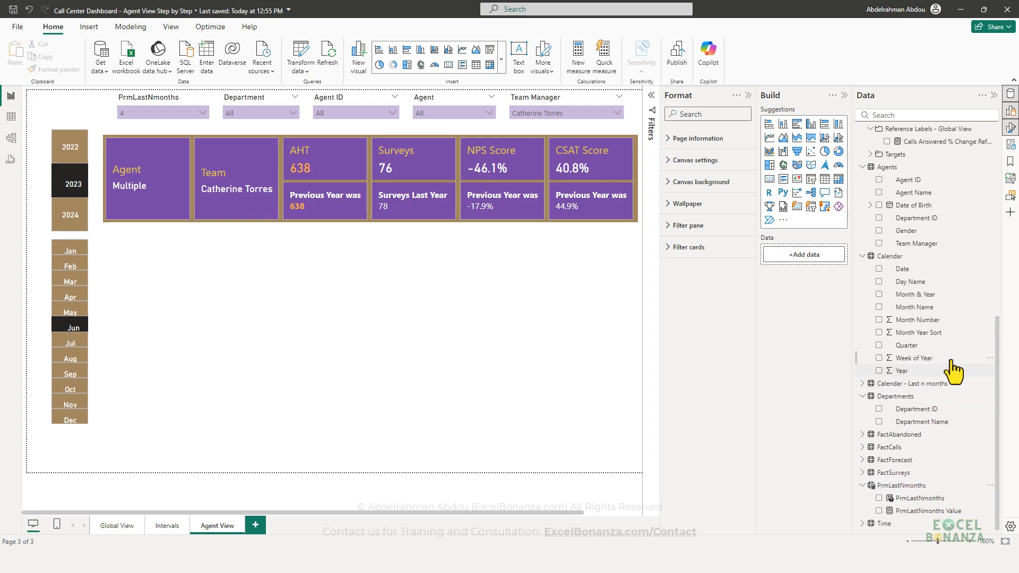
left_click(930, 511)
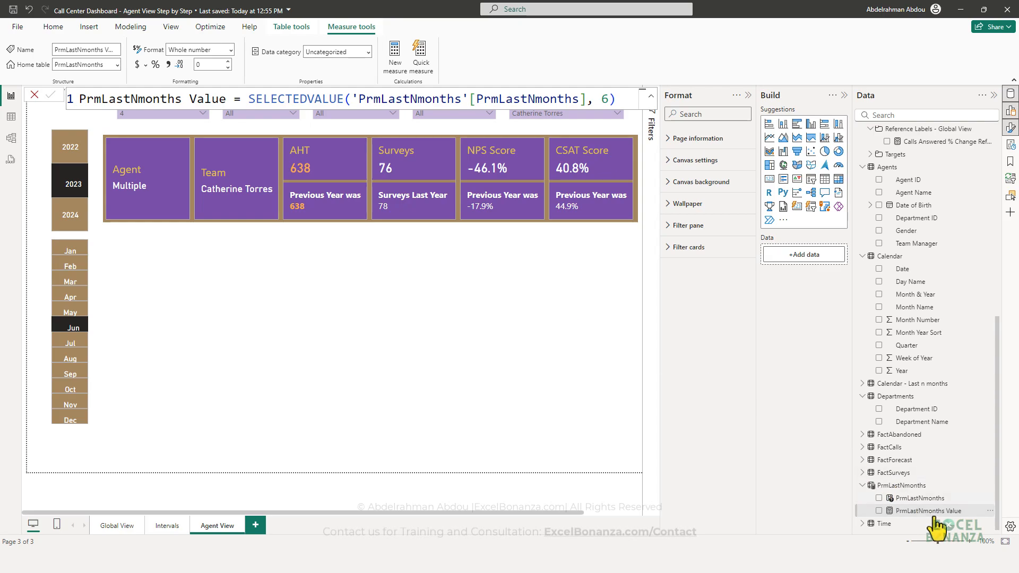
left_click(492, 306)
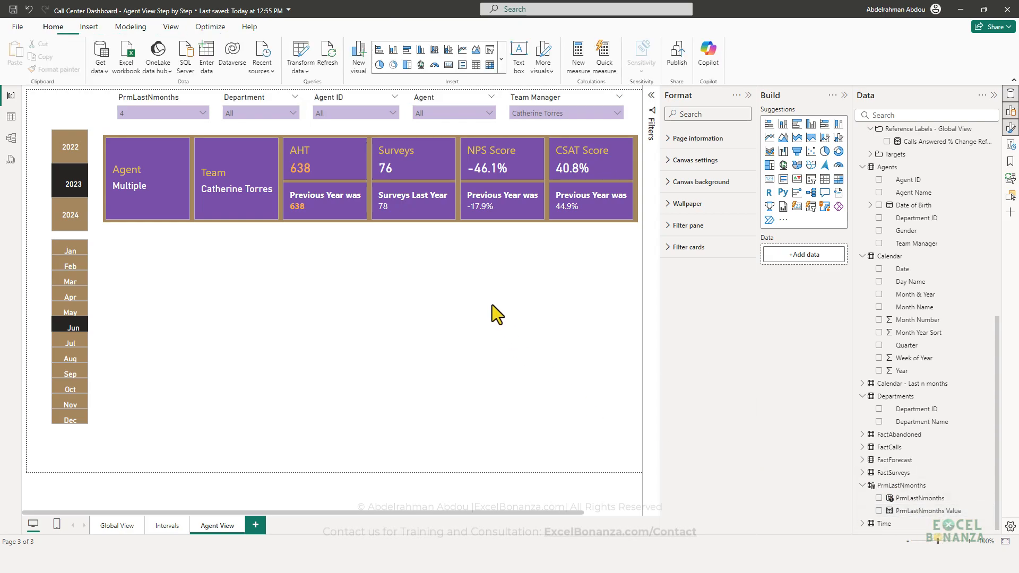
left_click(161, 112)
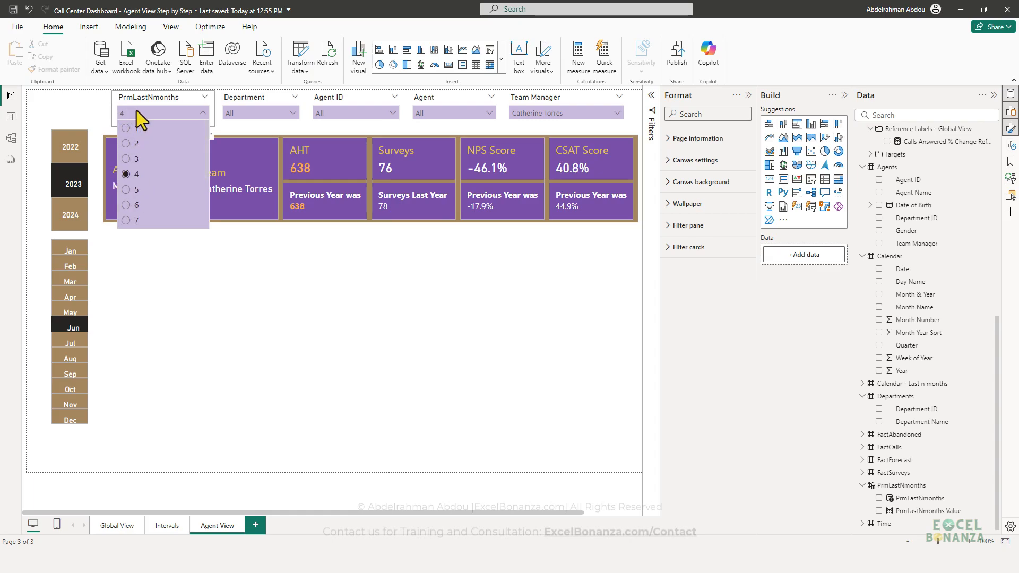
left_click(179, 266)
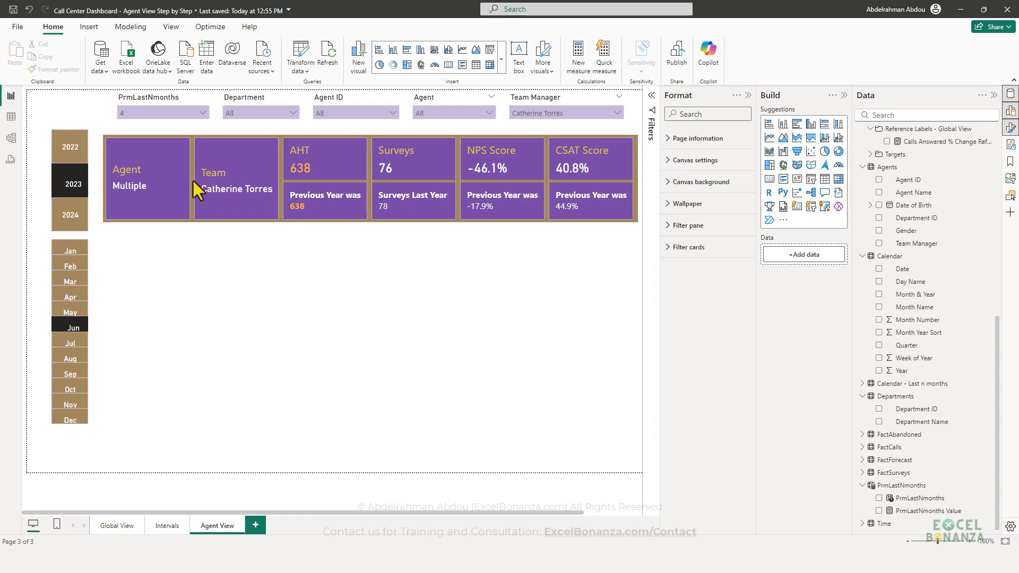
Step: Change the PrmLastNmonths slicer's header title to "# of months to show"
left_click(189, 103)
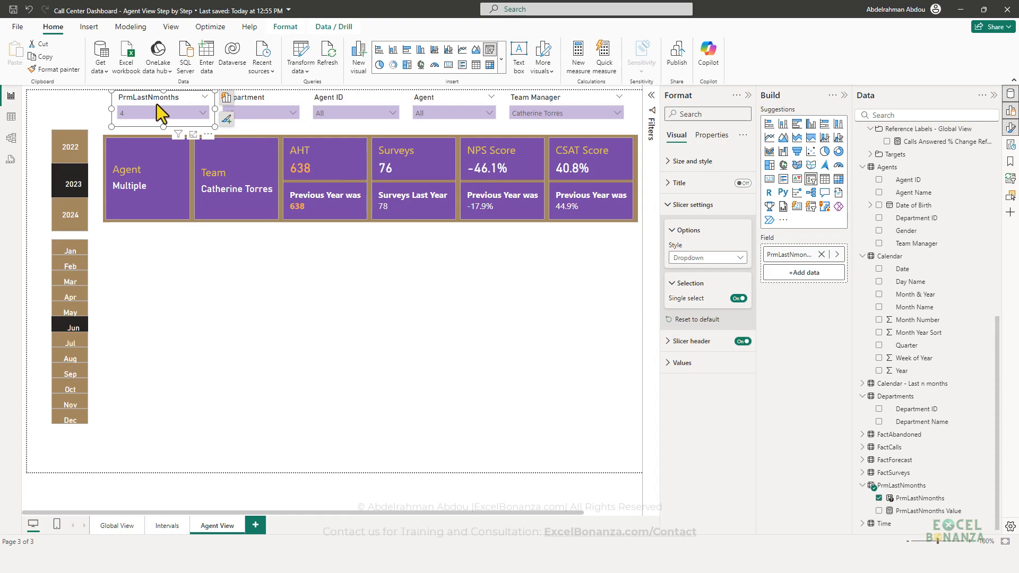
left_click(670, 341)
left_click(703, 393)
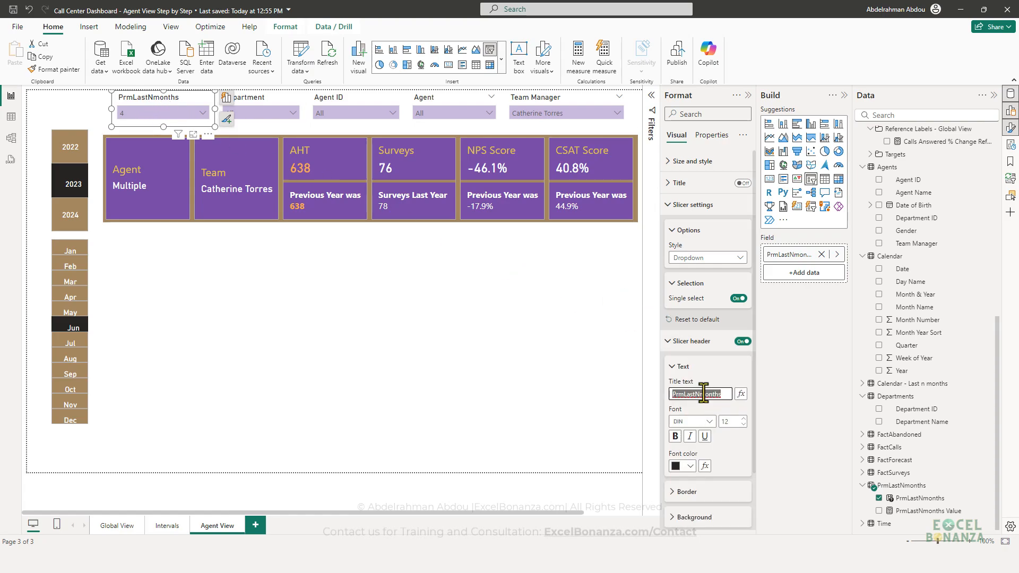
type("# of months to show")
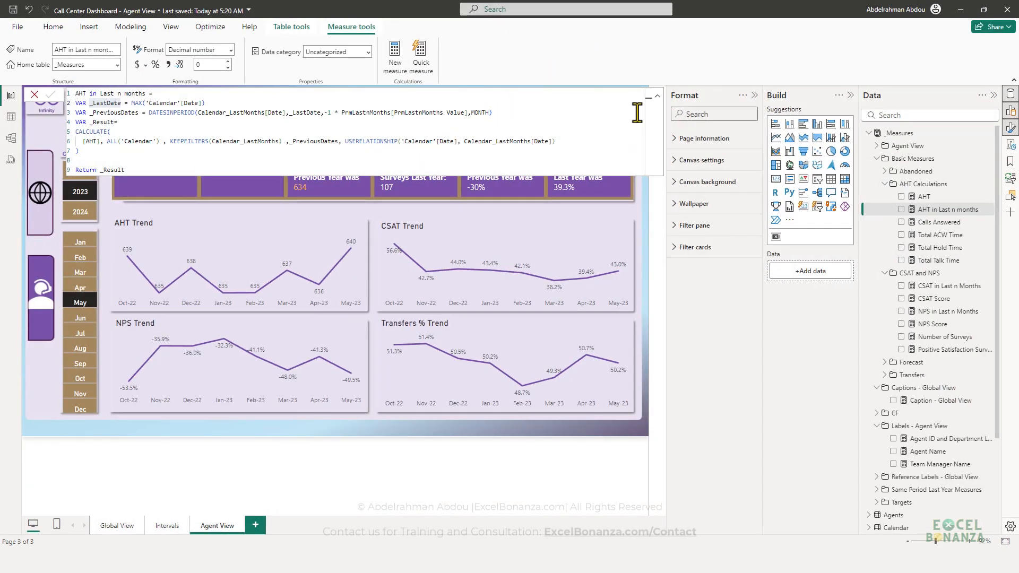
Step: Collapse the AHT in Last n months formula and set the # of months to show slicer to 5
left_click(658, 96)
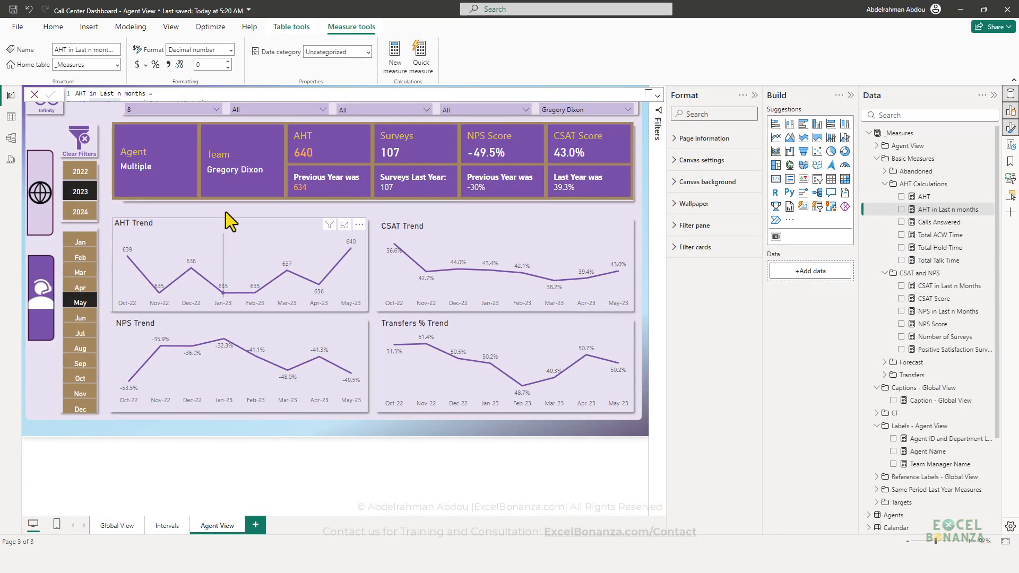
left_click(193, 152)
left_click(177, 110)
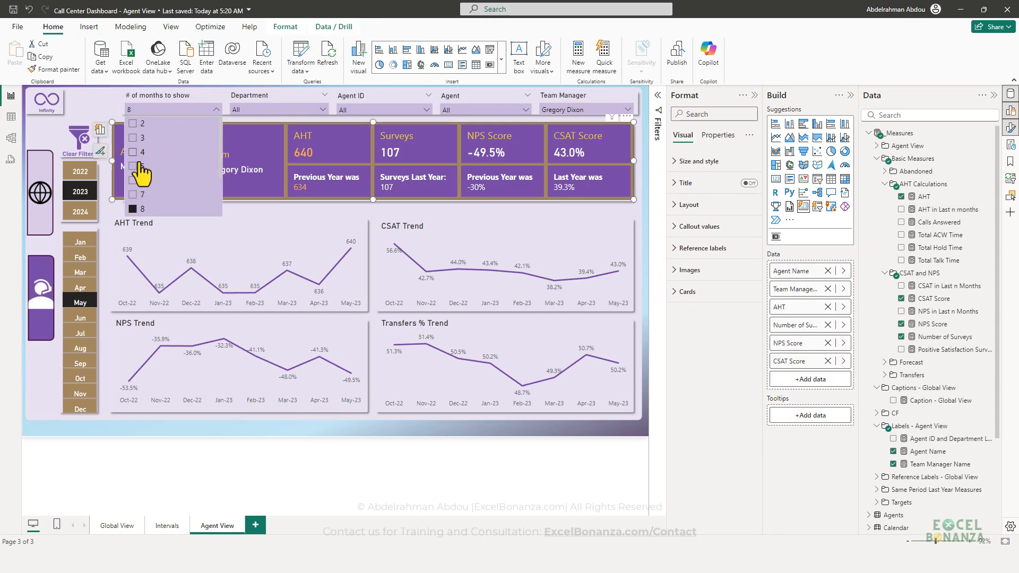
left_click(133, 166)
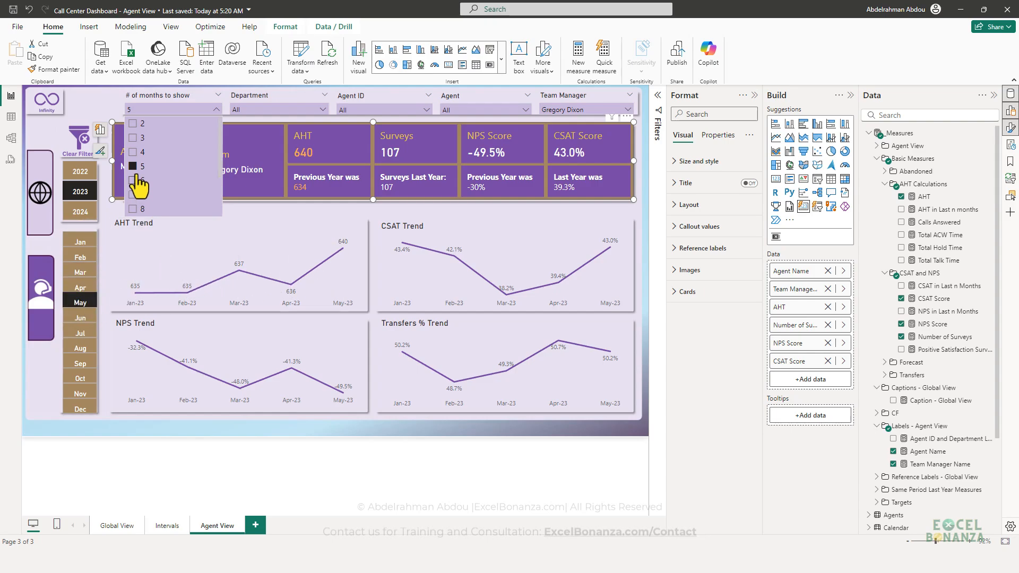
left_click(103, 102)
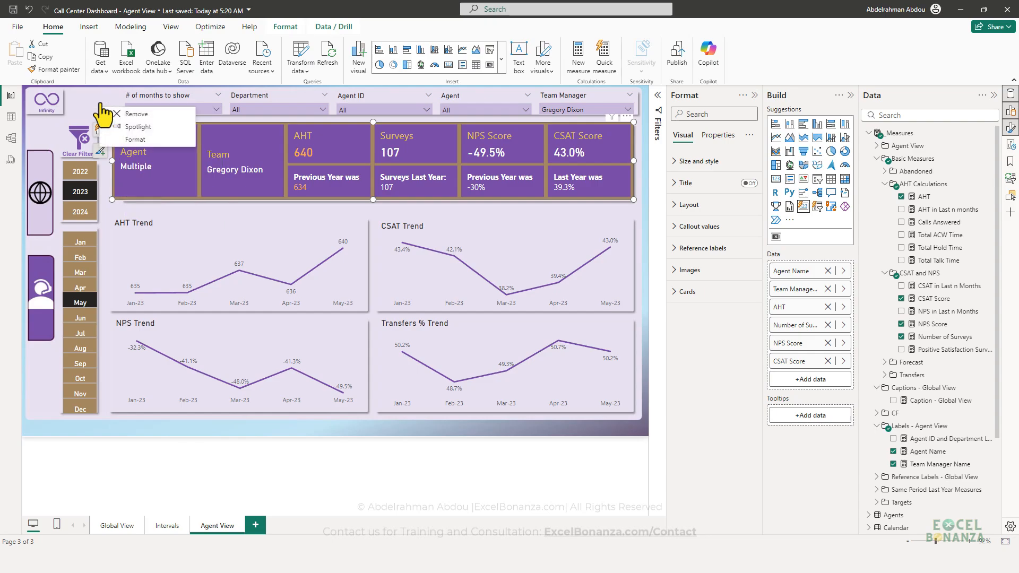
Step: Check the month counts offered by the # of months to show slicer in the finished dashboard
left_click(211, 110)
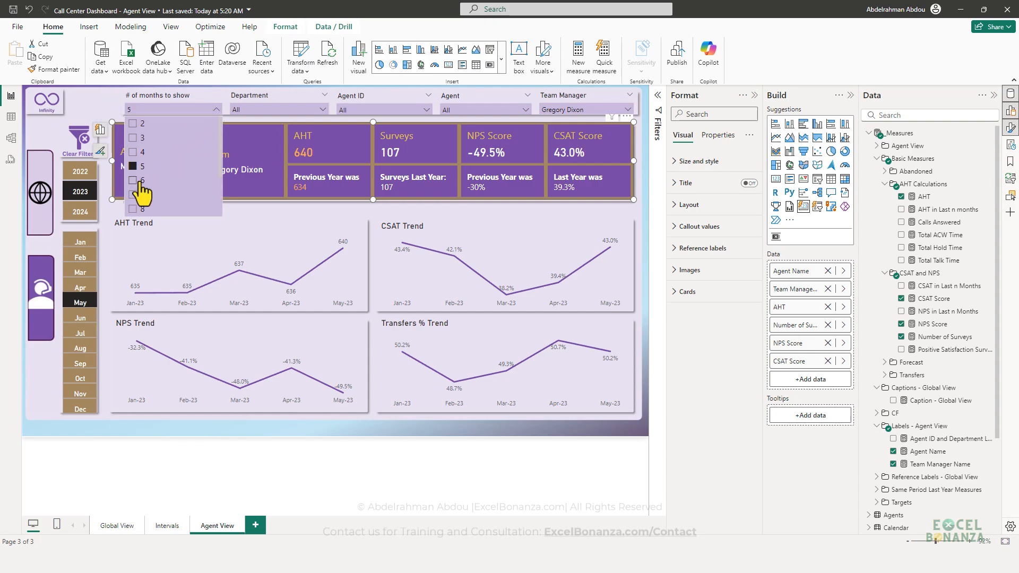
left_click(87, 100)
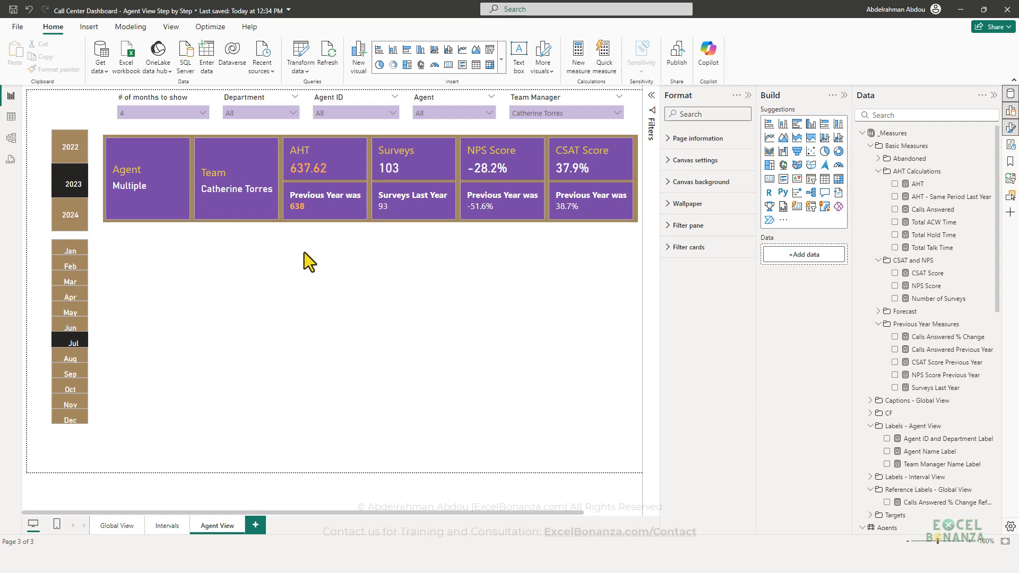
Step: Insert a table visual beneath the KPI cards and narrow it to roughly half the cards' width
left_click(825, 180)
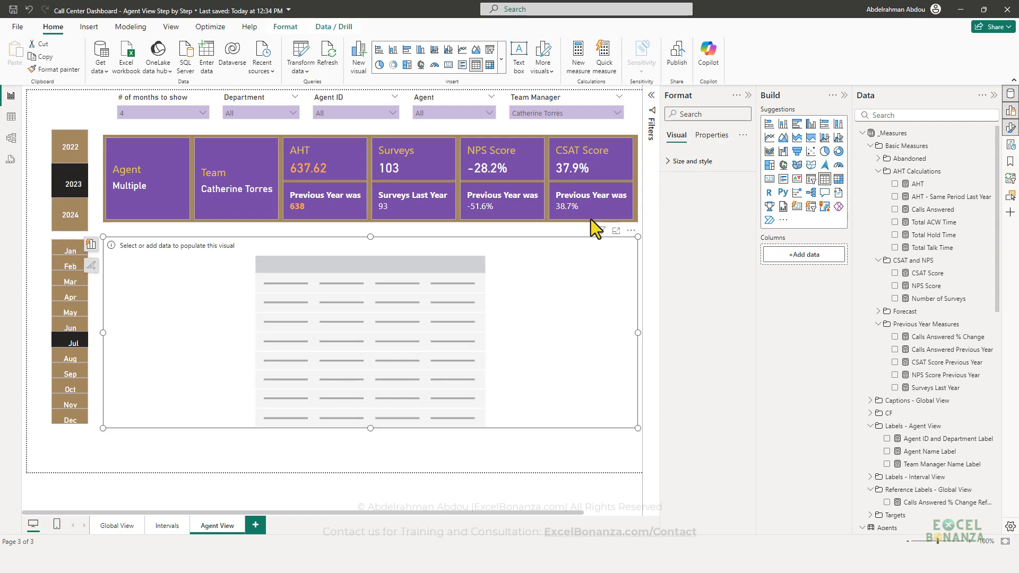
left_click_drag(638, 430, 387, 432)
left_click_drag(296, 349, 297, 349)
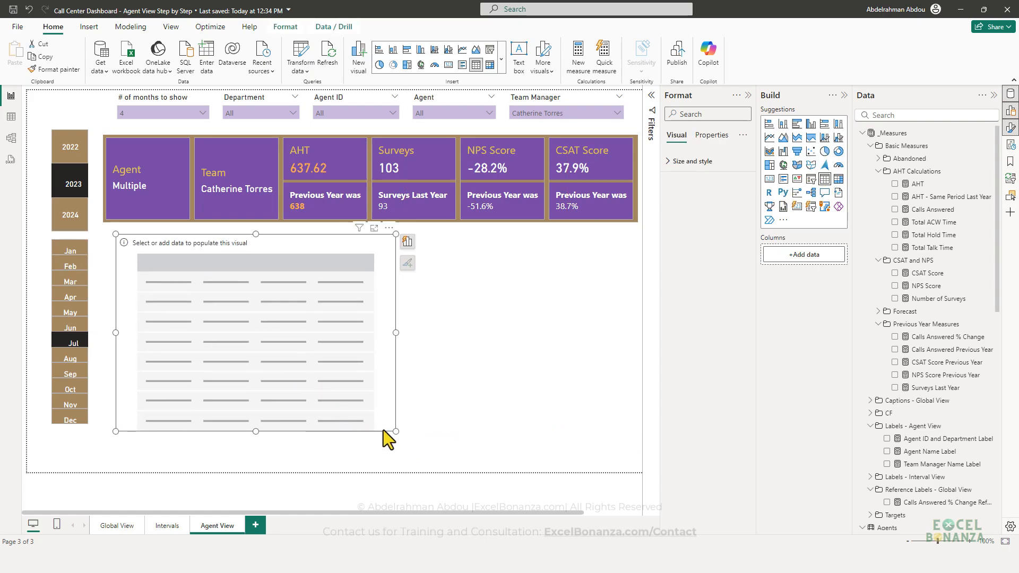
left_click_drag(395, 432, 392, 416)
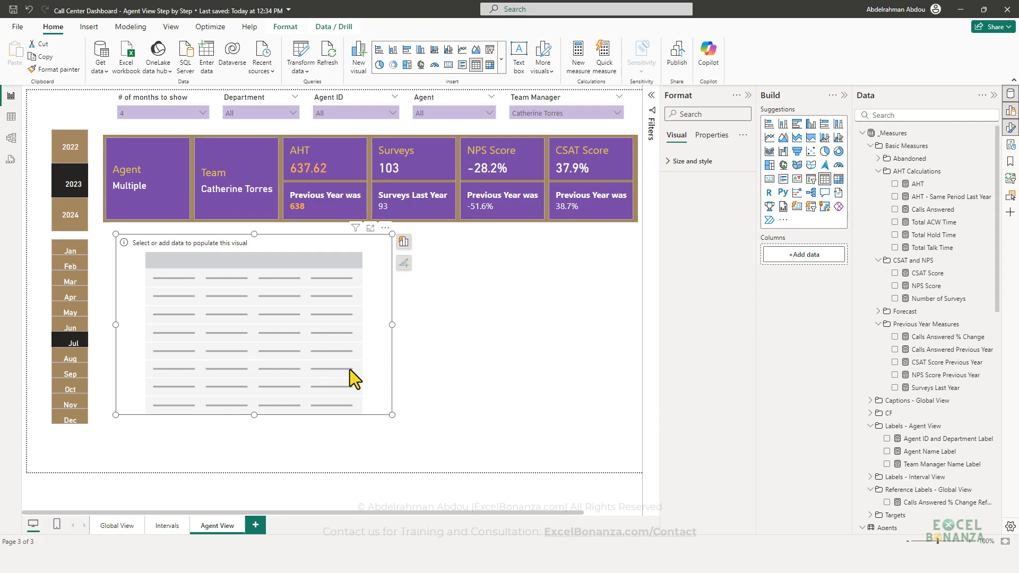
Step: Add Month & Year from the Calendar table and the AHT measure to the new table visual
scroll(946, 282, "down", 1)
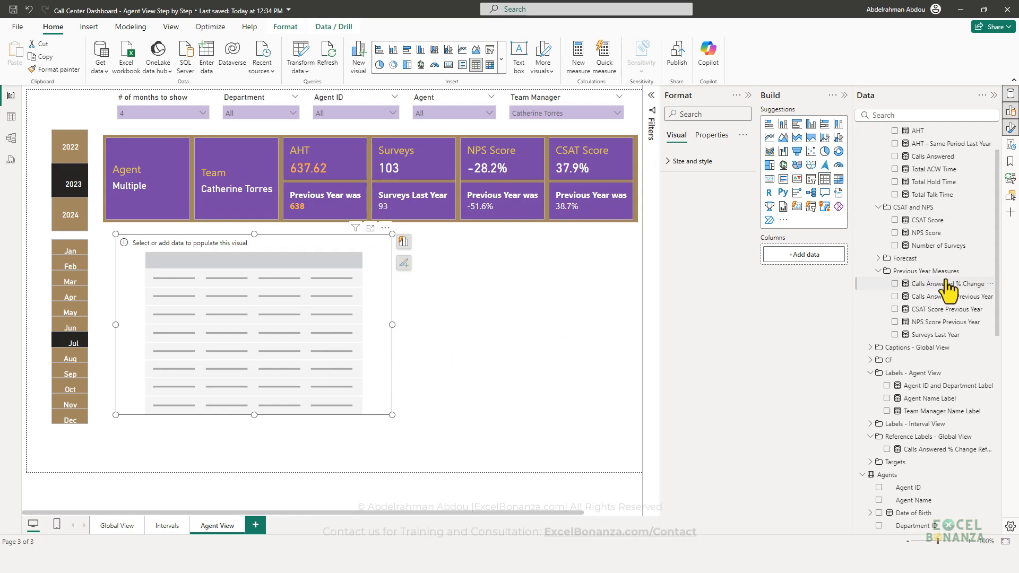
scroll(946, 286, "down", 5)
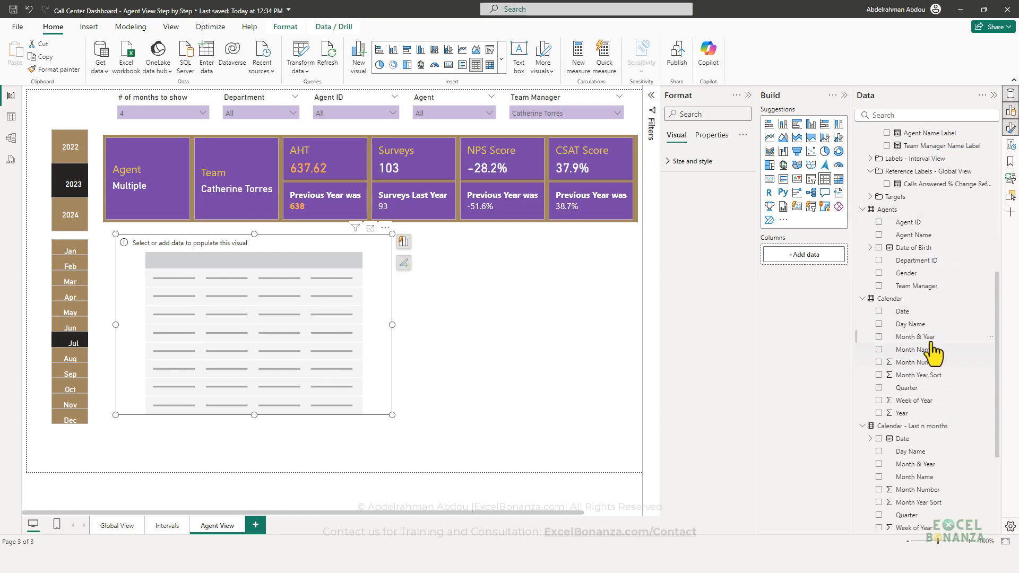
left_click_drag(926, 337, 222, 335)
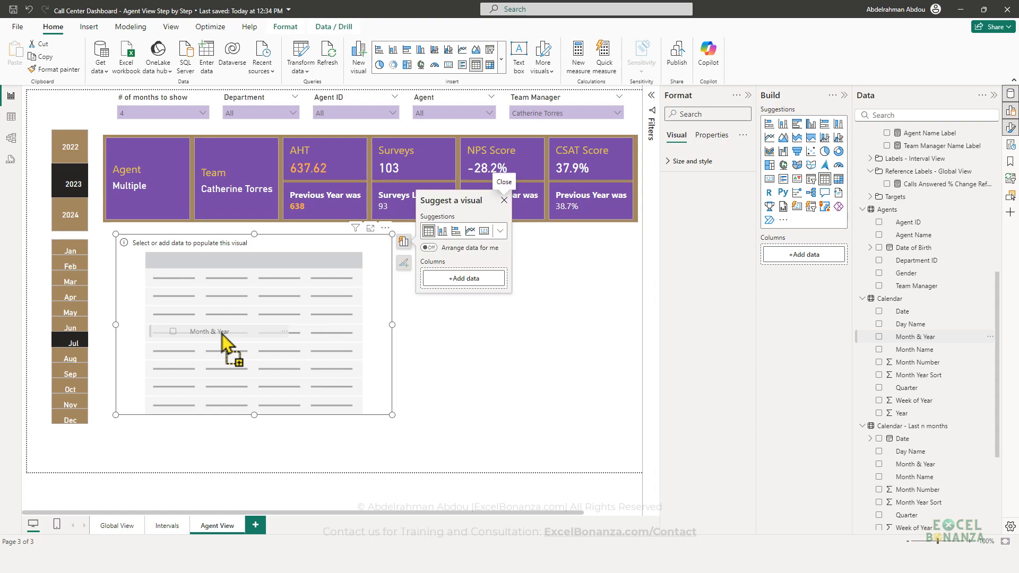
left_click_drag(222, 335, 223, 334)
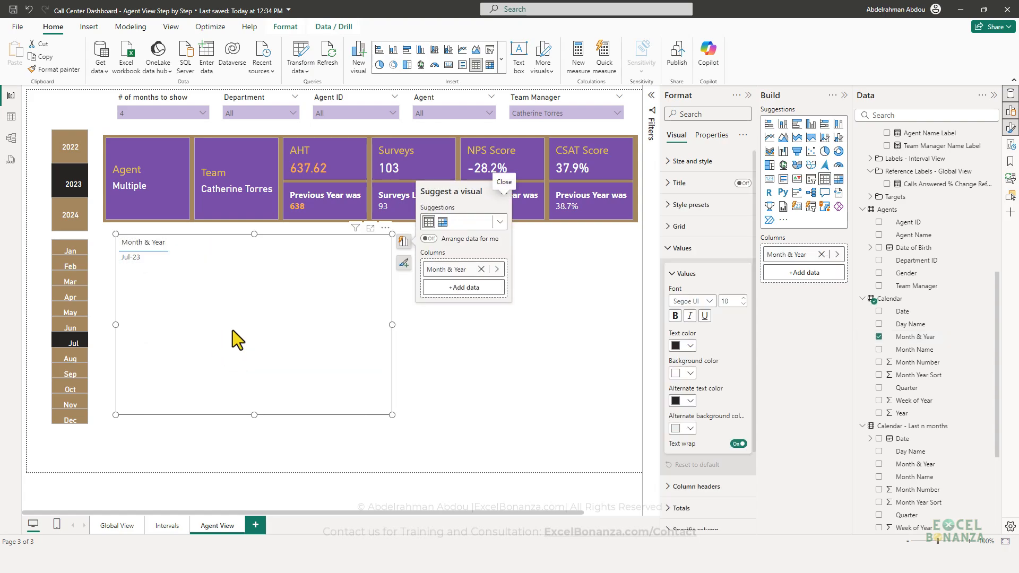
scroll(950, 361, "up", 4)
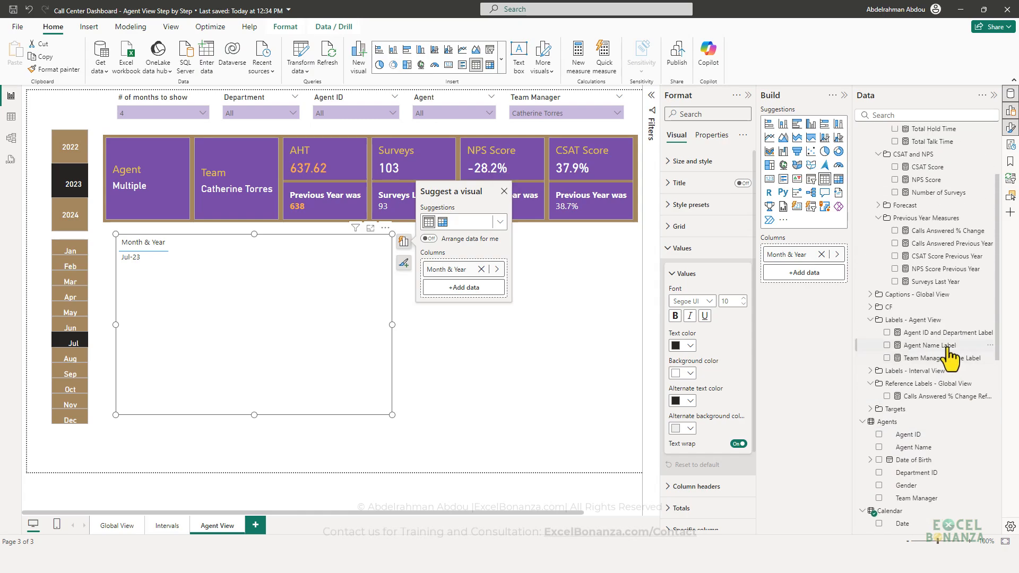
scroll(947, 356, "up", 2)
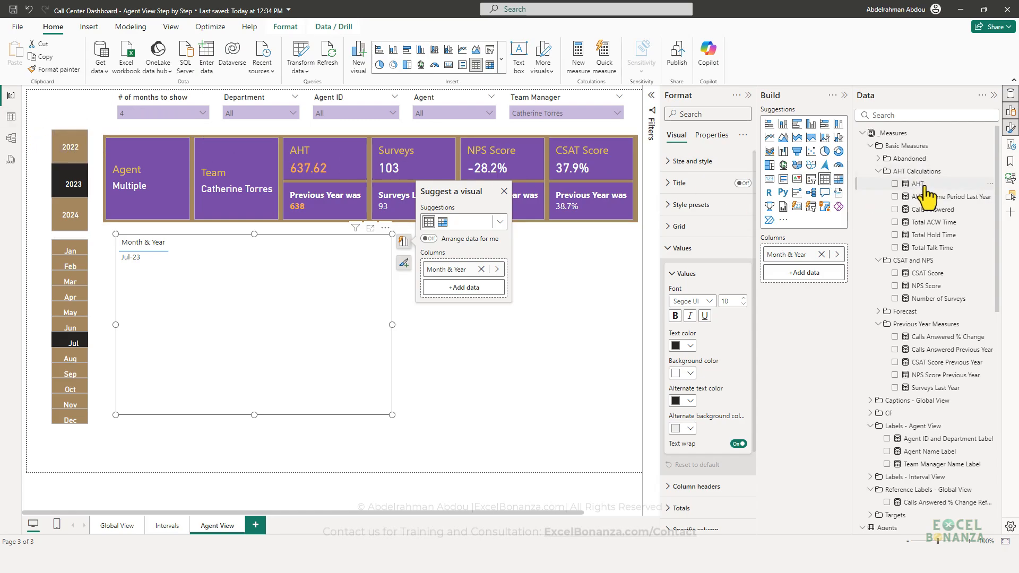
left_click_drag(921, 186, 208, 289)
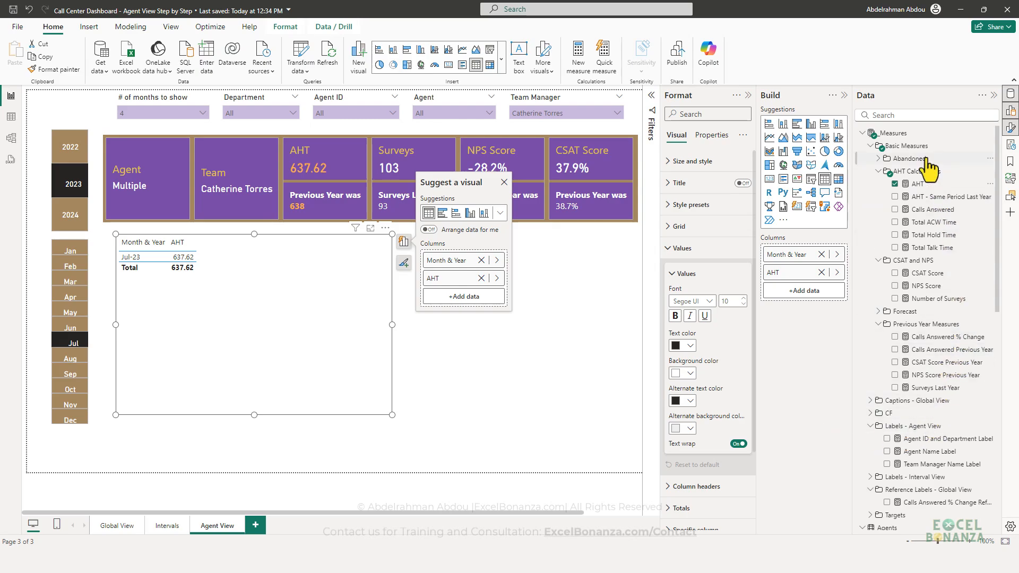
Step: Replace the table visual's Calendar Month & Year with Month & Year from Calendar - Last n months, placed before AHT
scroll(928, 324, "down", 10)
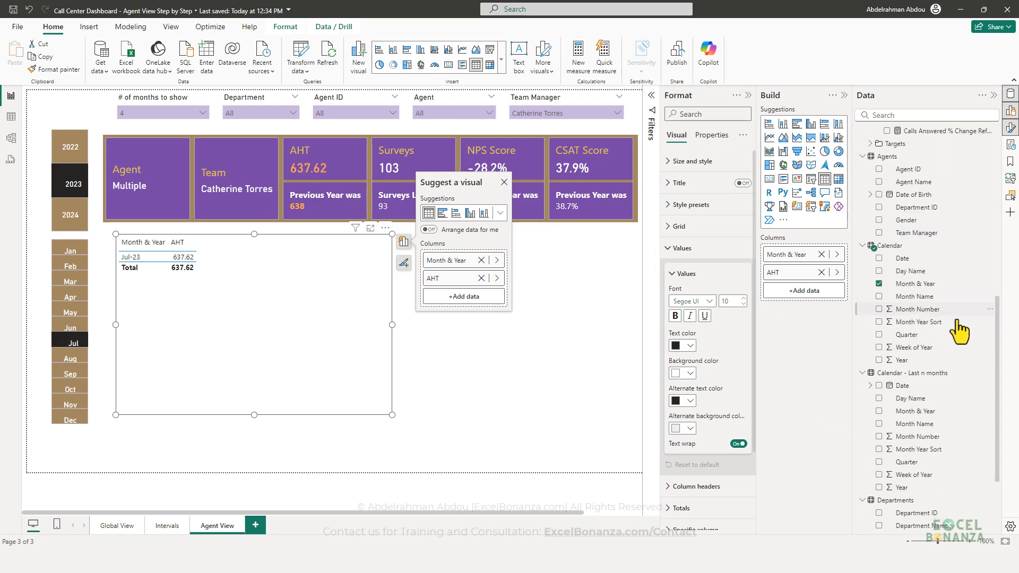
left_click(880, 284)
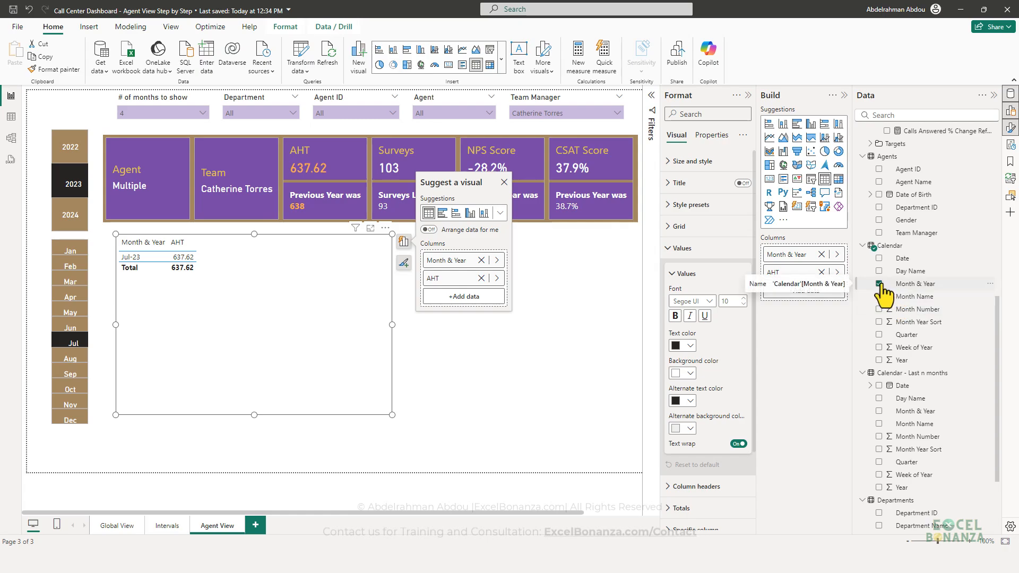
scroll(917, 378, "down", 3)
scroll(919, 381, "down", 1)
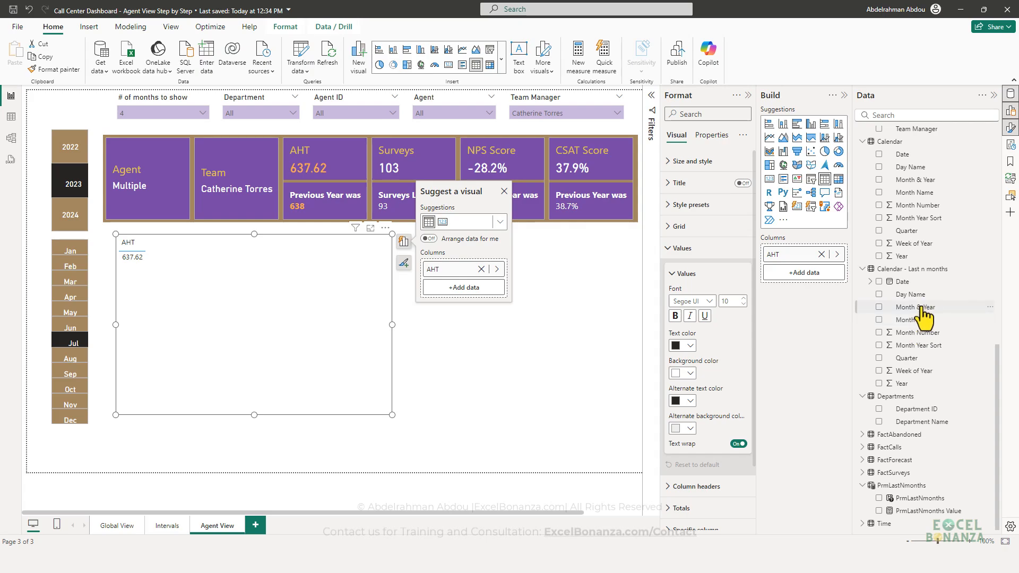
left_click(913, 307)
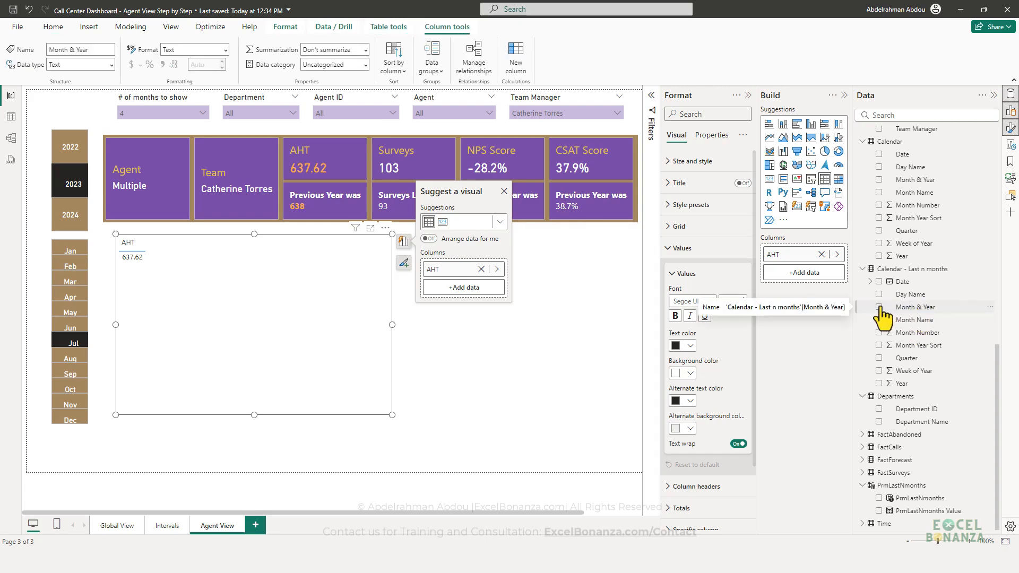
left_click(879, 308)
left_click_drag(791, 272, 775, 249)
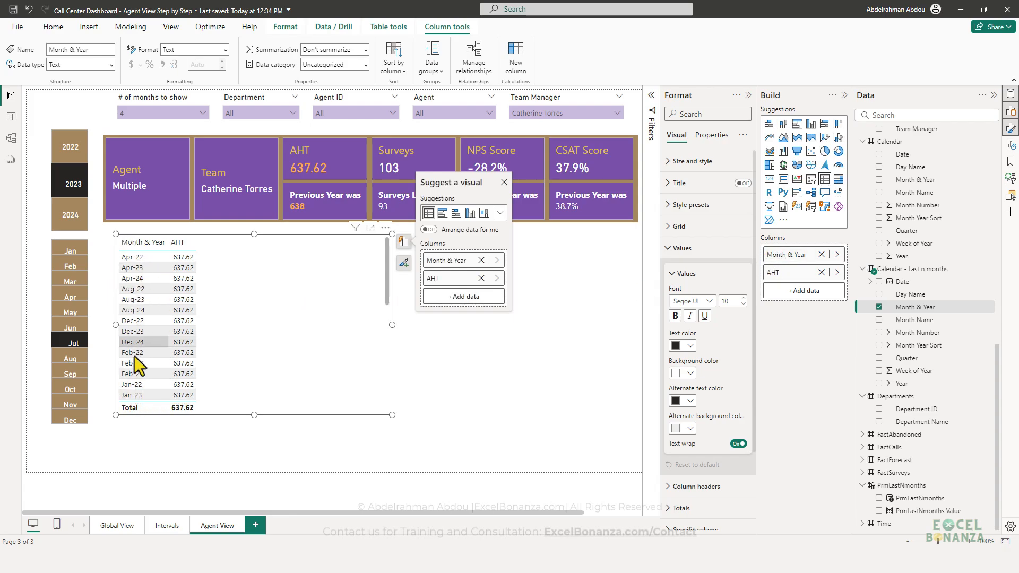
left_click(504, 182)
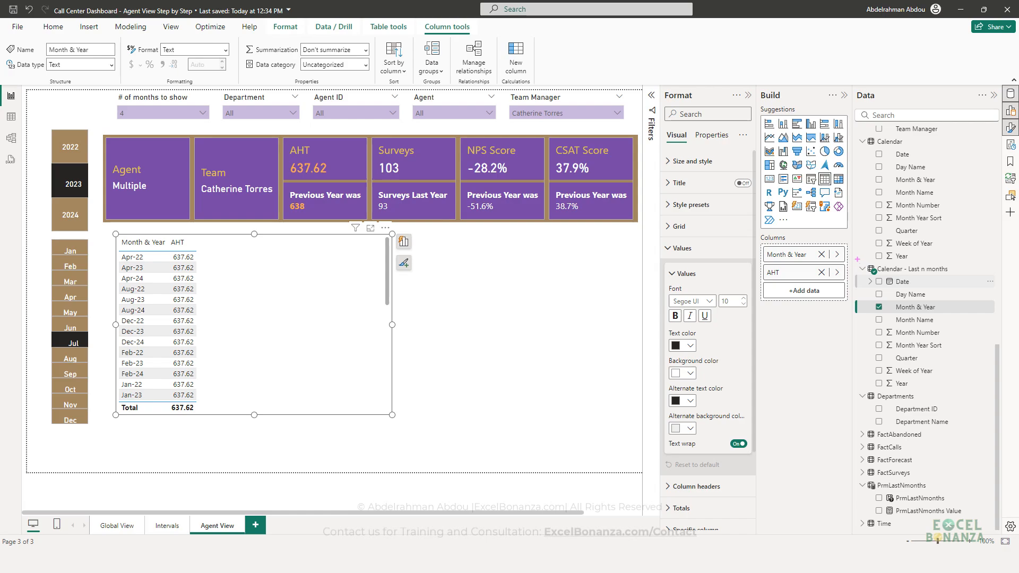
left_click_drag(854, 258, 959, 279)
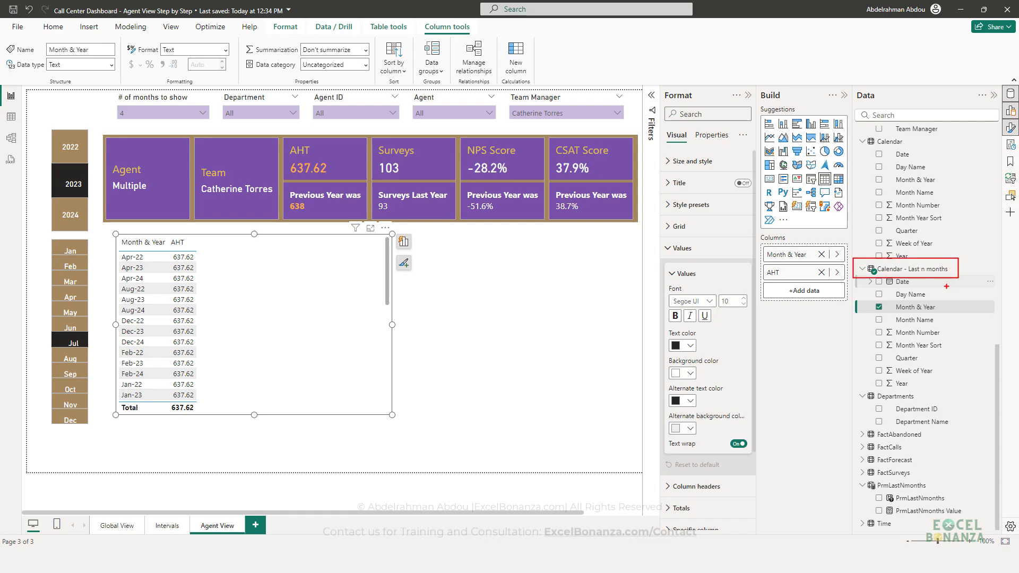
key("Escape")
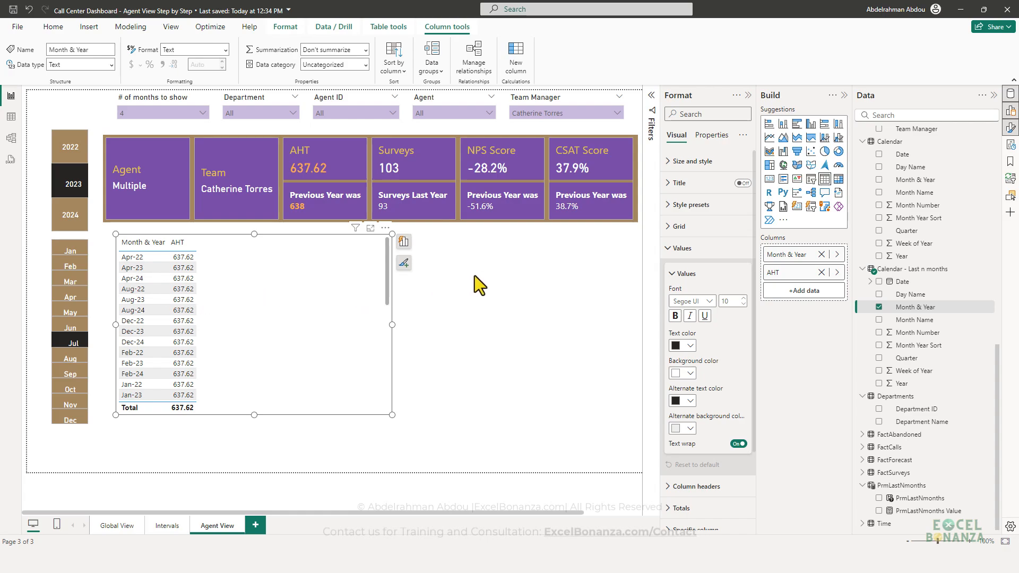
Step: Sort the Month & Year column of the Calendar - Last n months table by Month Year Sort
left_click(921, 309)
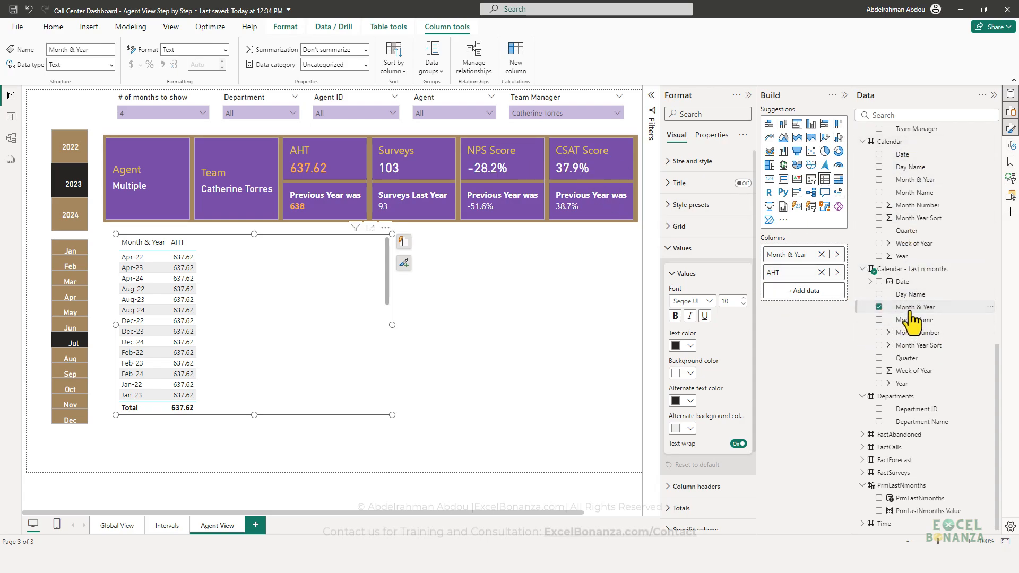
left_click(401, 70)
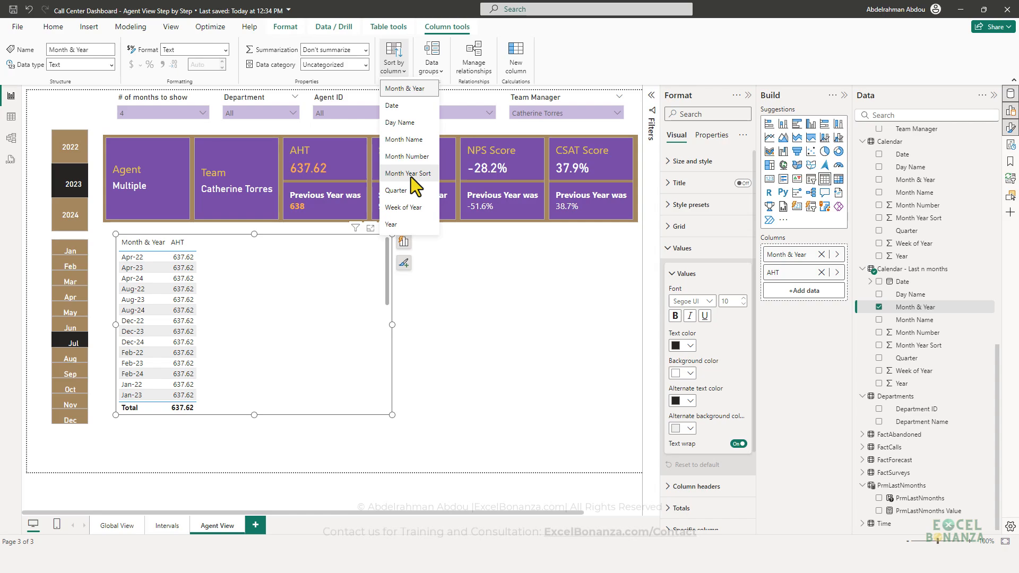
left_click(410, 174)
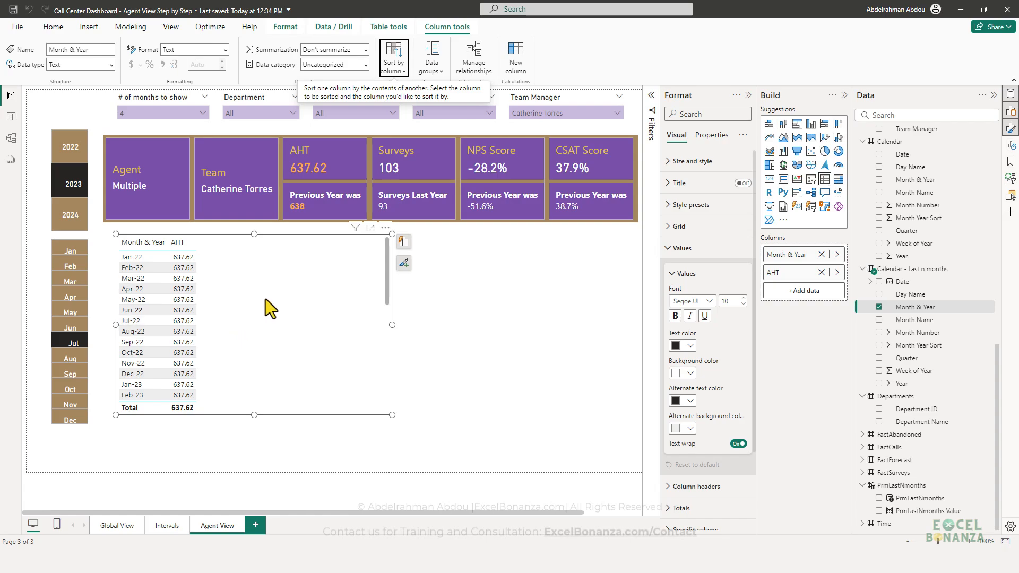
Step: Sort the Month & Year column of the main Calendar table by Month Year Sort
scroll(936, 327, "up", 3)
left_click(897, 219)
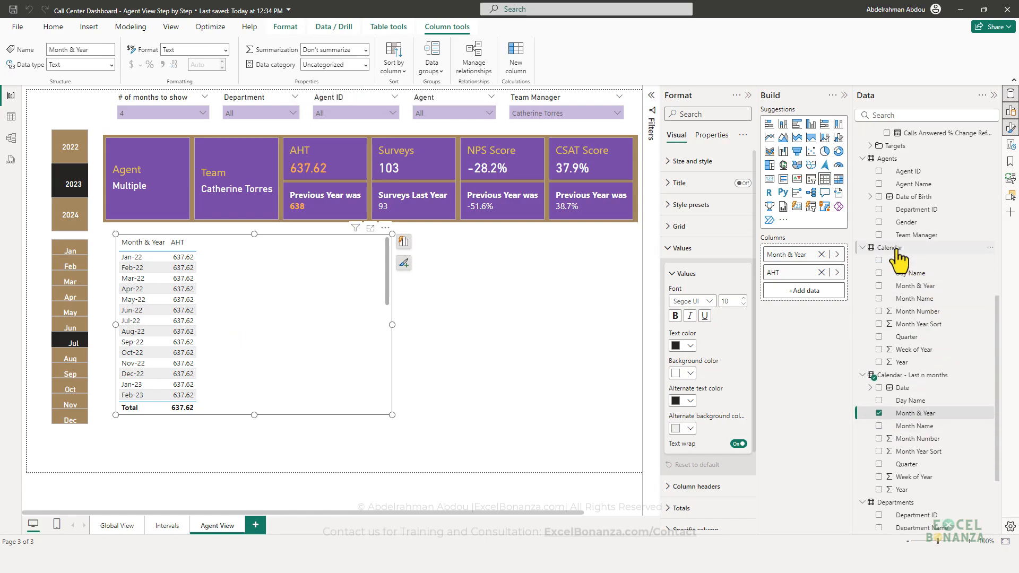
scroll(903, 250, "up", 1)
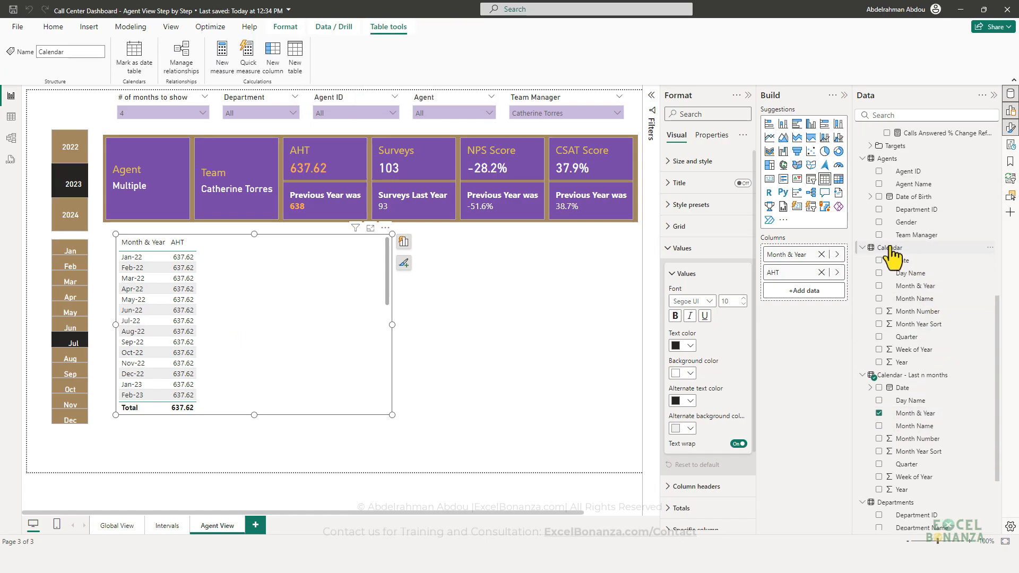
left_click(914, 285)
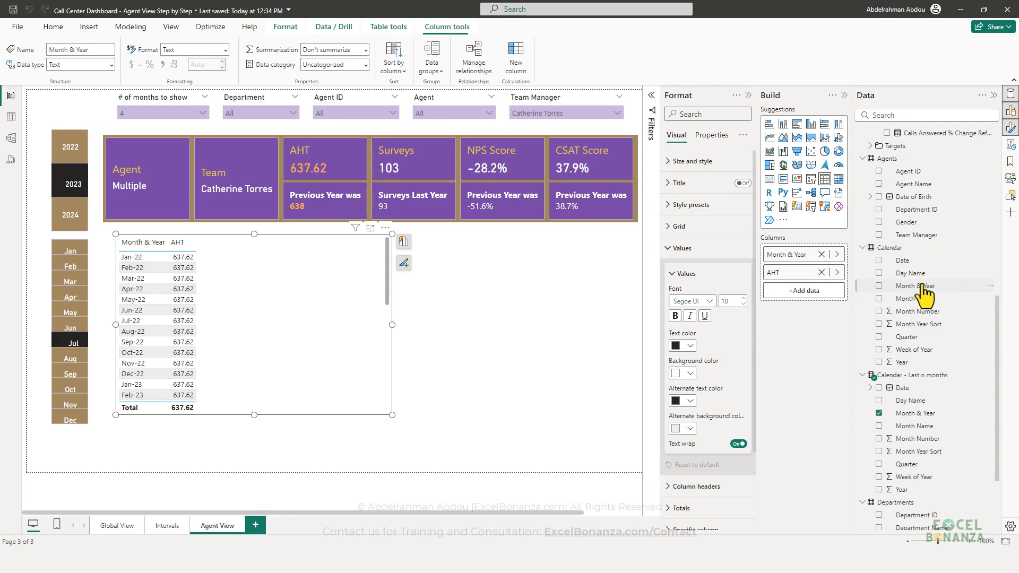
left_click(400, 68)
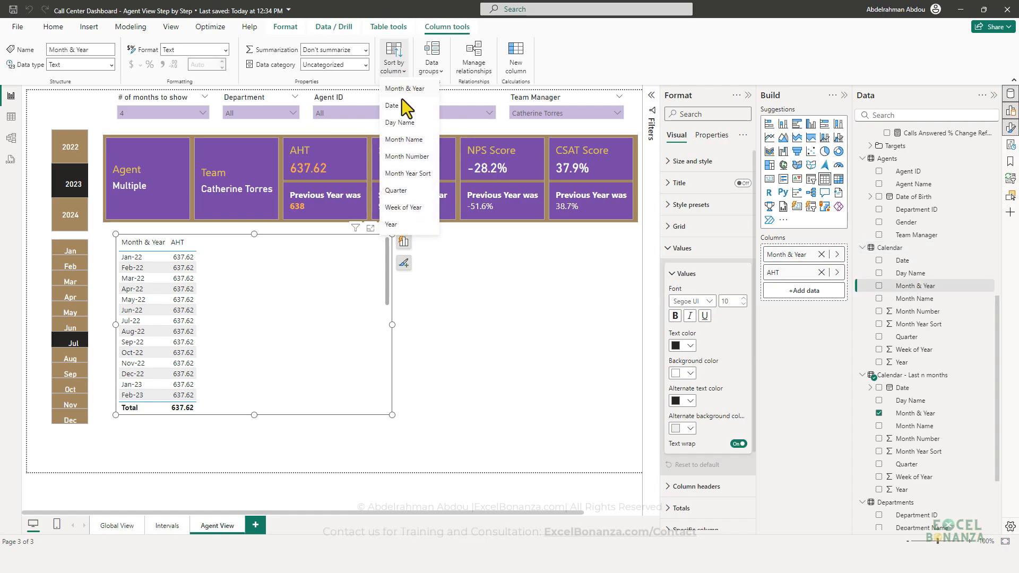
left_click(415, 175)
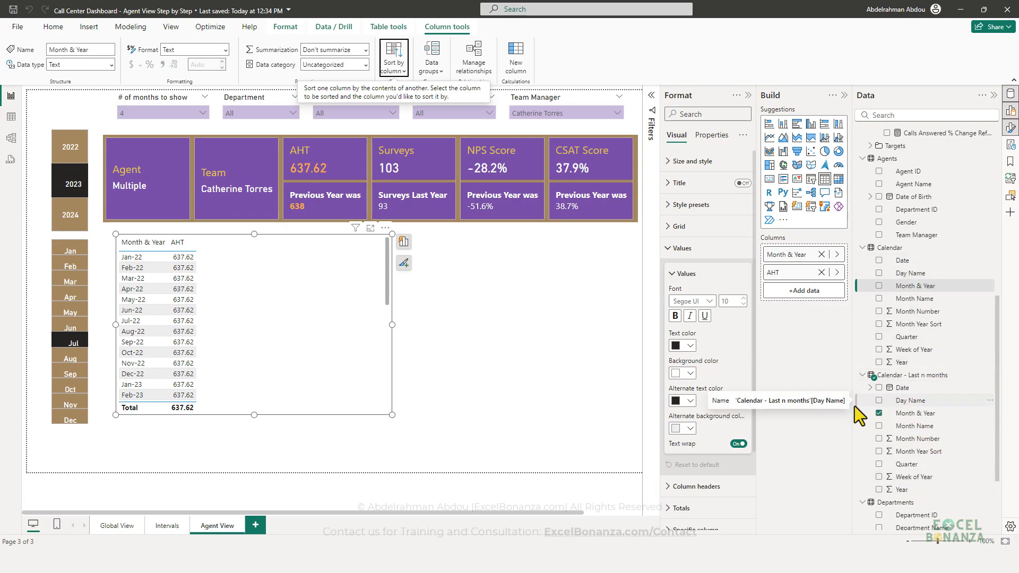
left_click(425, 301)
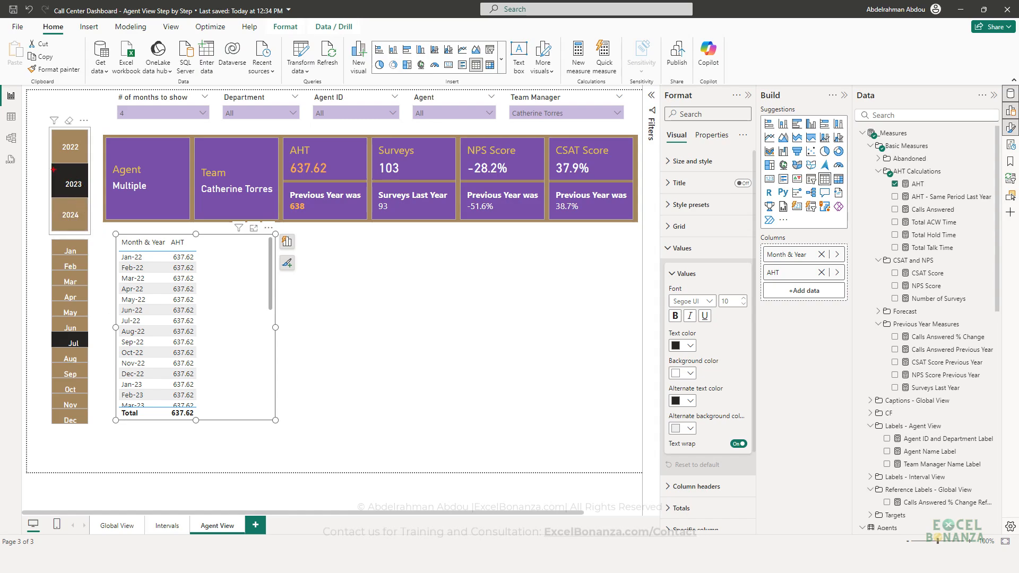
left_click_drag(52, 166, 94, 197)
left_click_drag(44, 336, 99, 352)
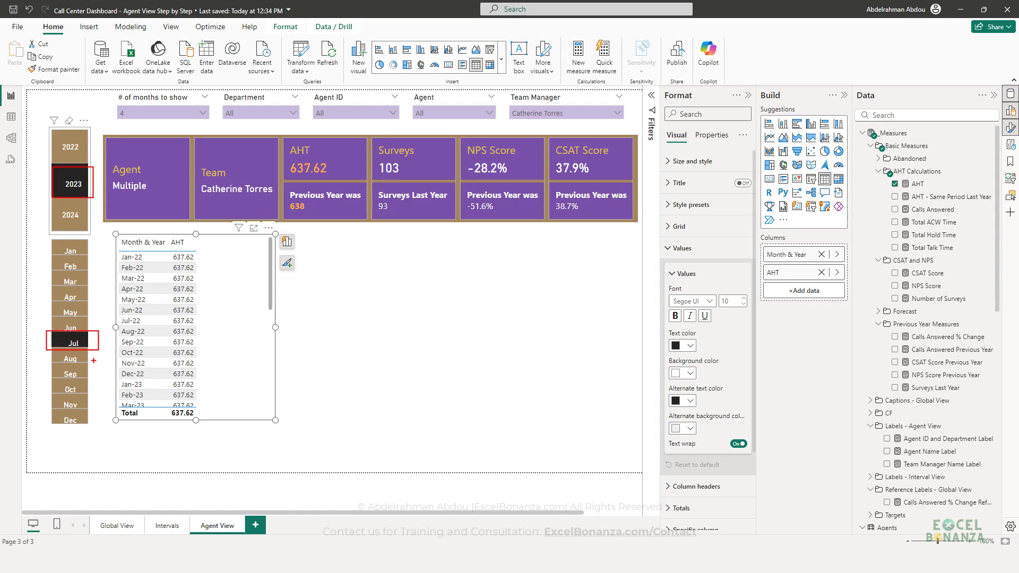
left_click_drag(172, 251, 197, 263)
mouse_move(285, 155)
left_mouse_down()
mouse_move(322, 179)
mouse_move(346, 177)
left_mouse_up()
key("Escape")
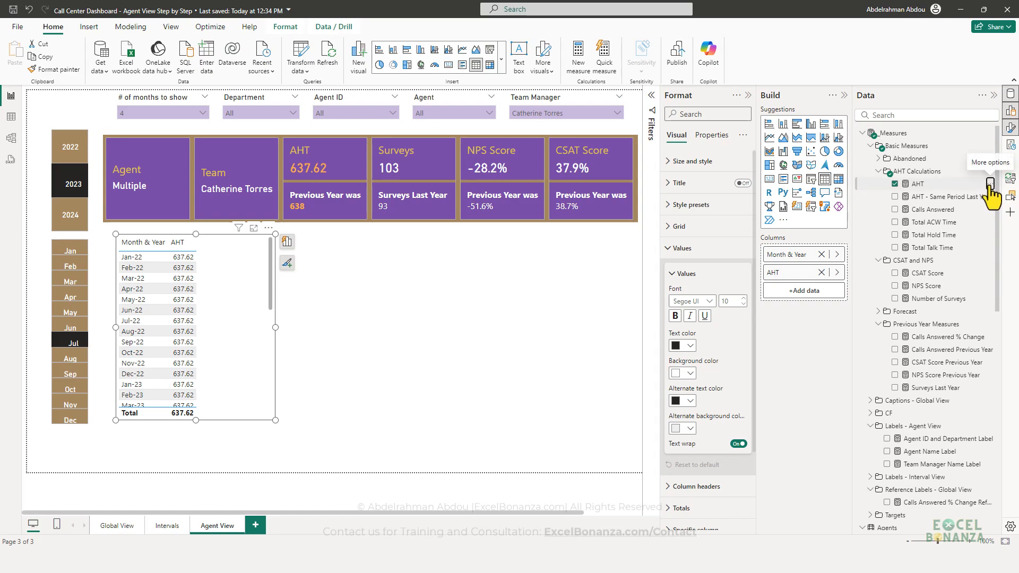
Step: Create a new measure in the AHT Calculations folder named AHT - Last N Months, leaving its definition on a new line
left_click(988, 183)
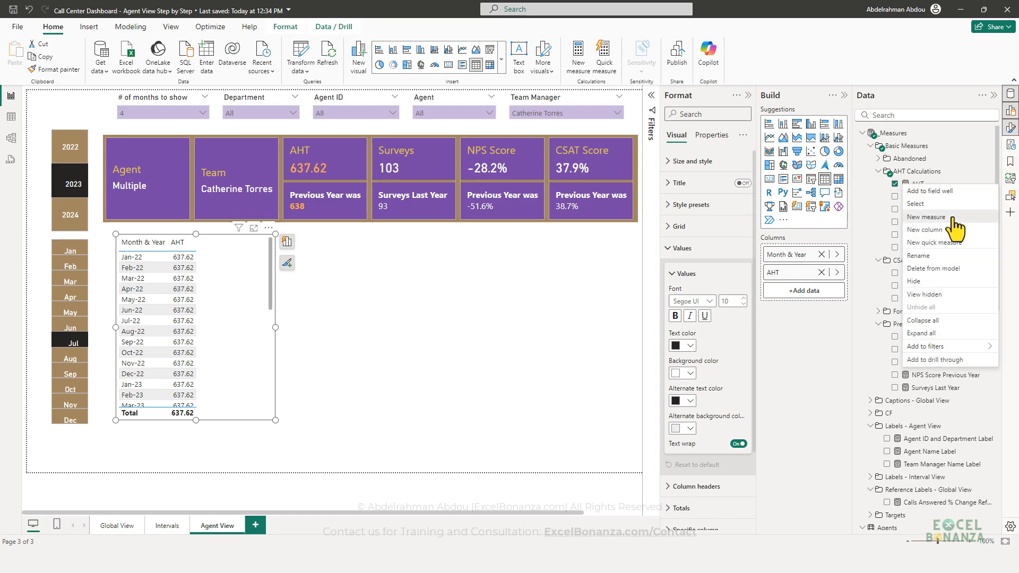
left_click(953, 218)
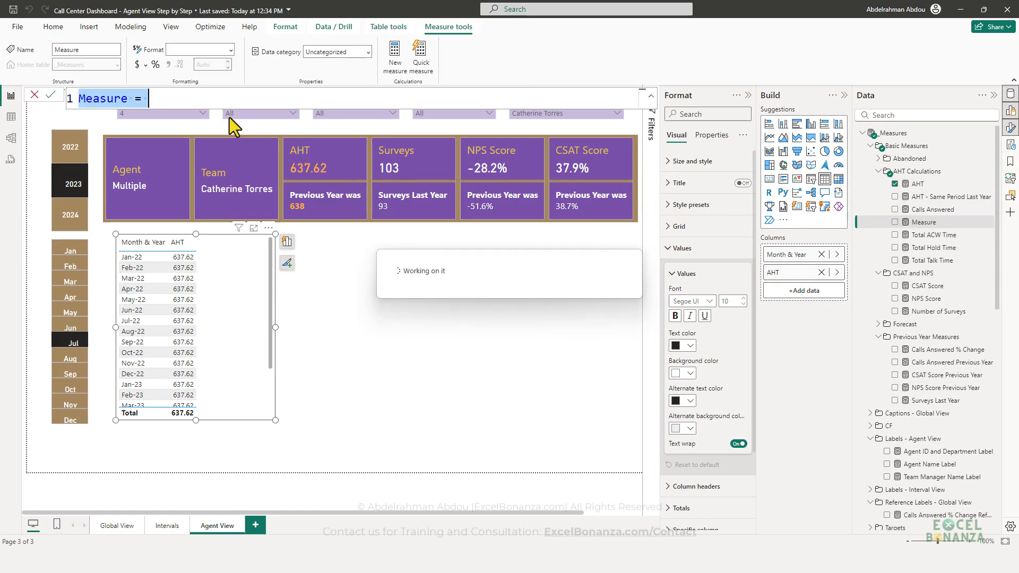
type("AHT -")
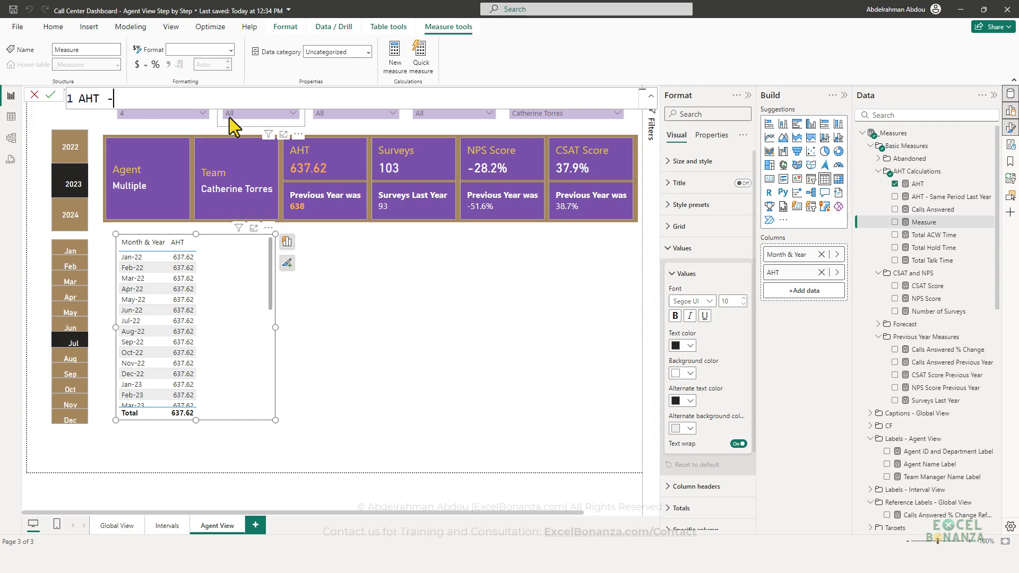
type(" Last N Months =")
key("shift+Return")
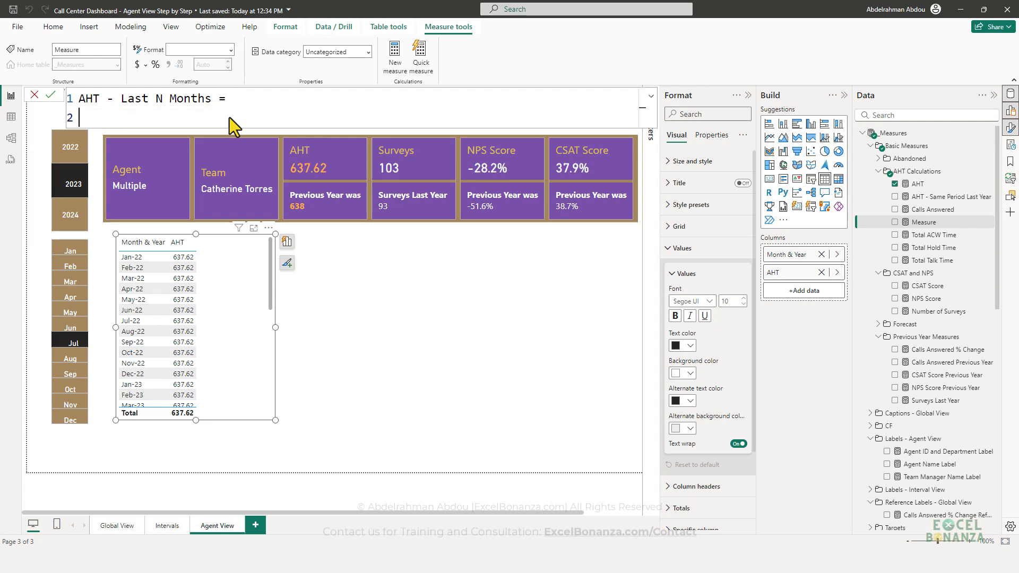
left_click(651, 96)
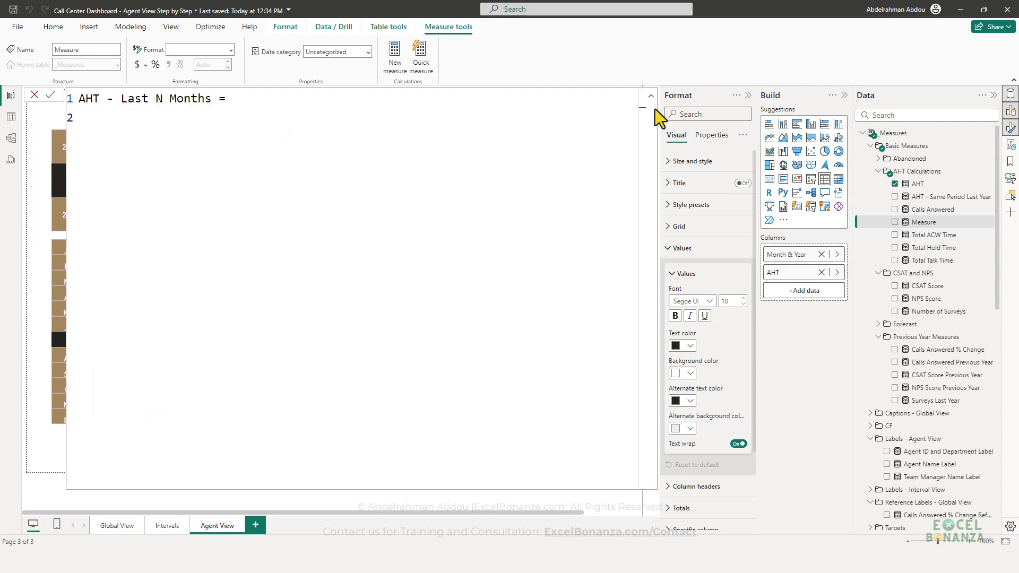
left_click(650, 96)
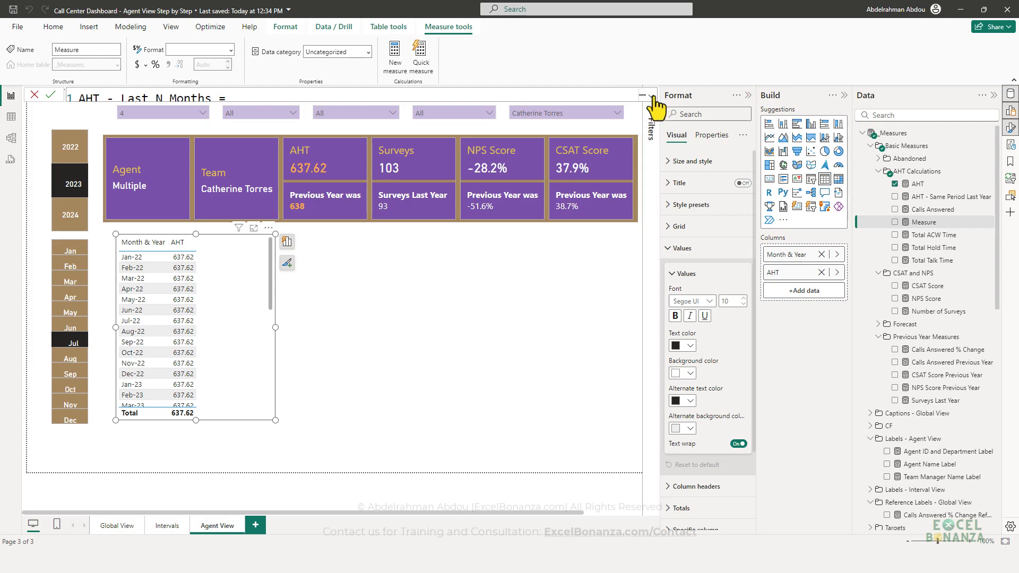
key("shift+Return")
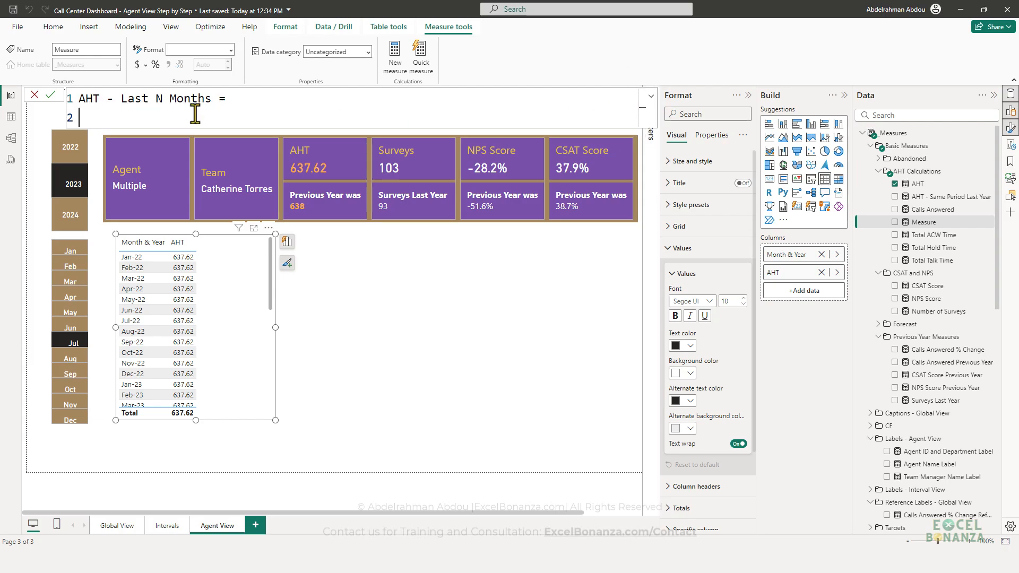
Step: Define the variable _LastDate in the measure as MAX('Calendar'[Date])
type("_LastDate")
type("VAR")
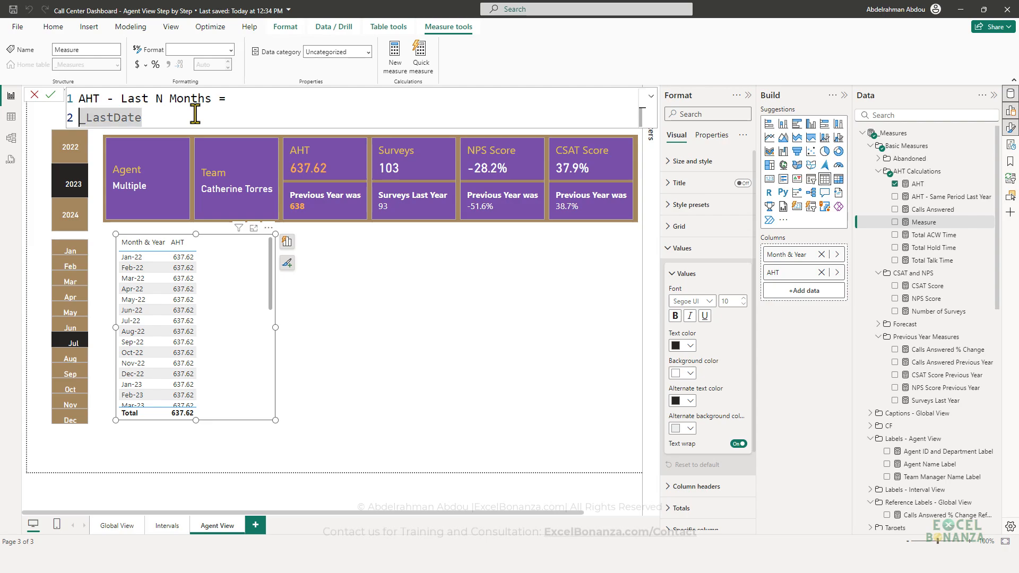
key("End")
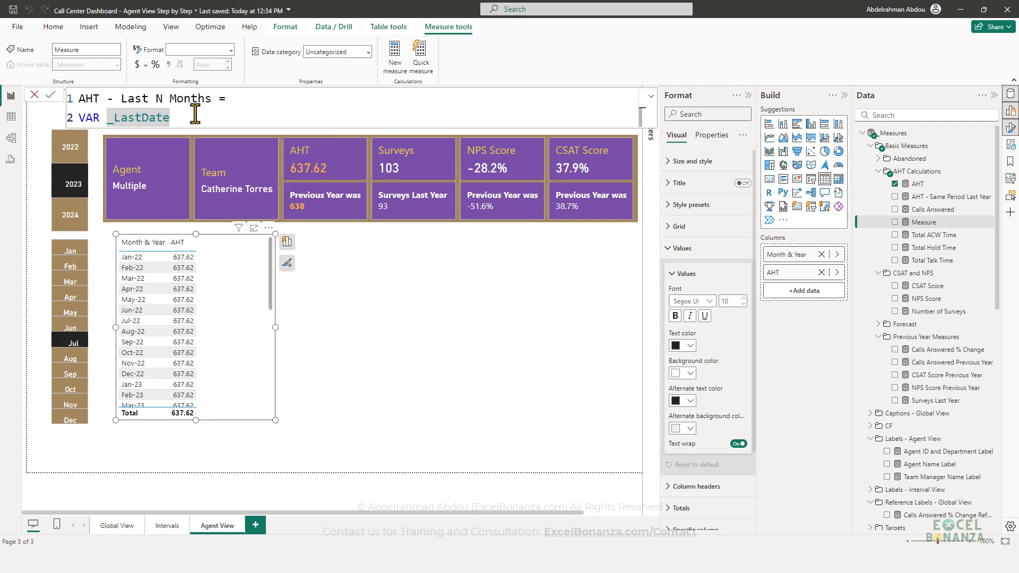
type("=")
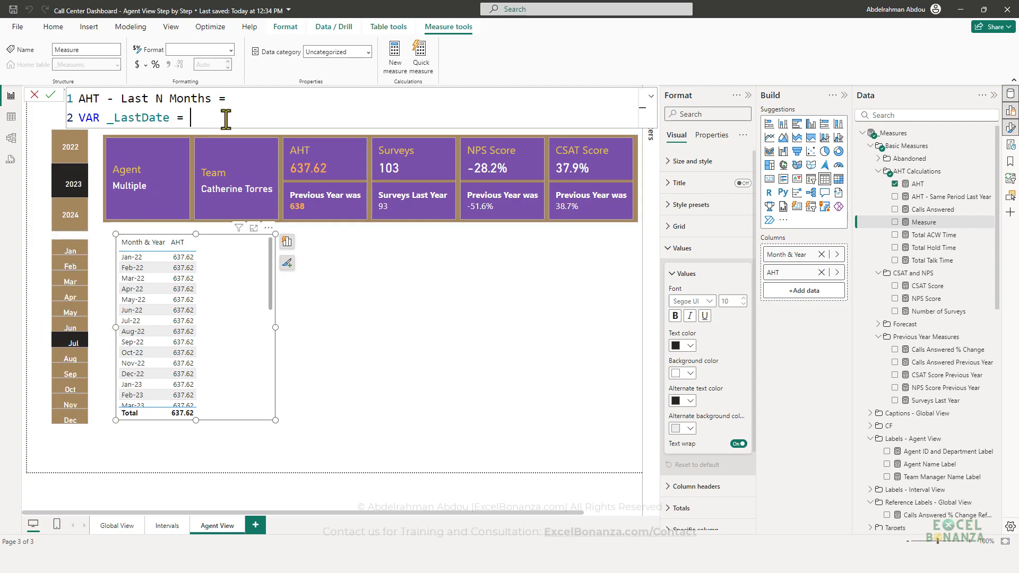
type("MAX")
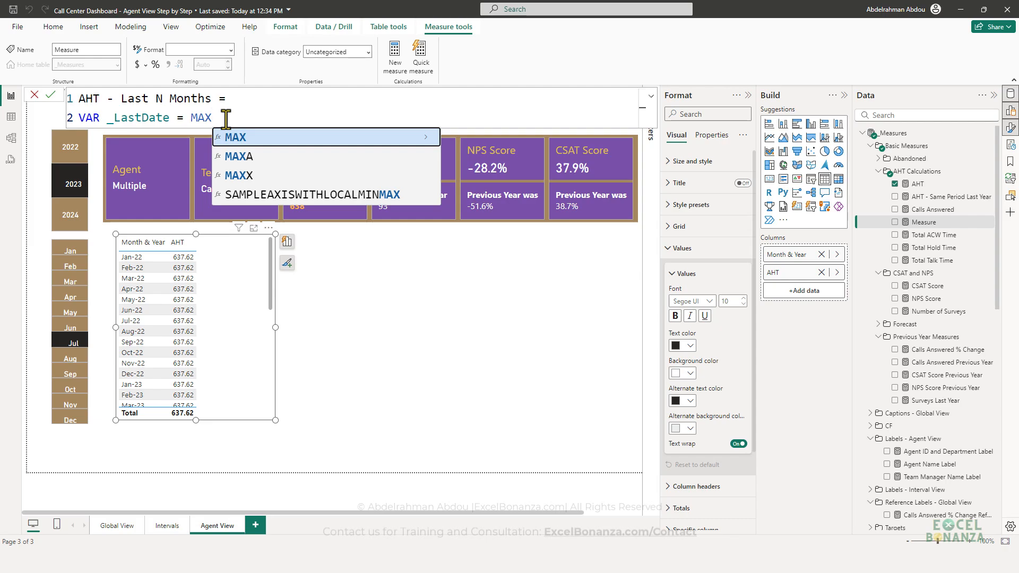
type("('Calen")
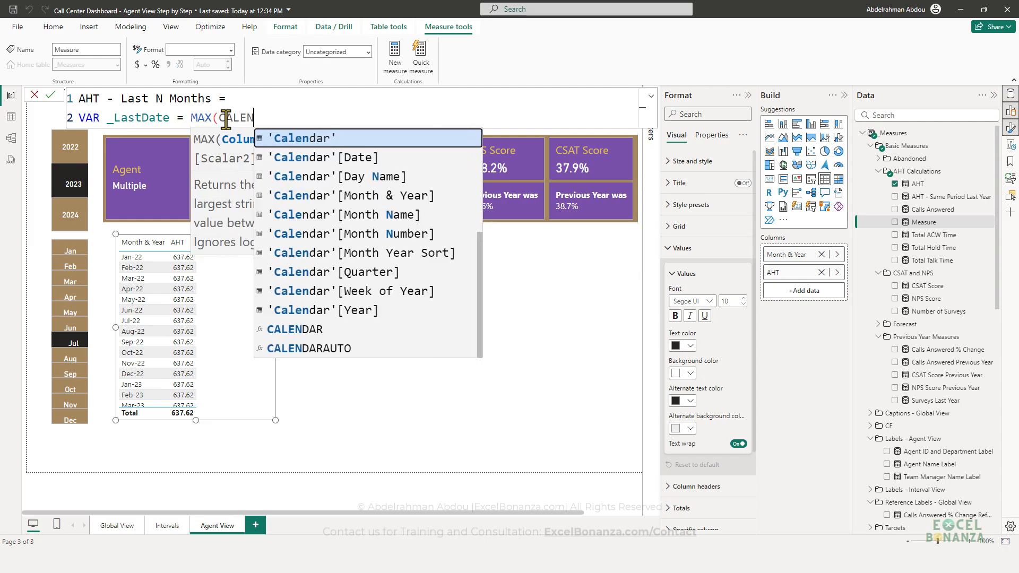
key("Down")
key("Tab")
type(")")
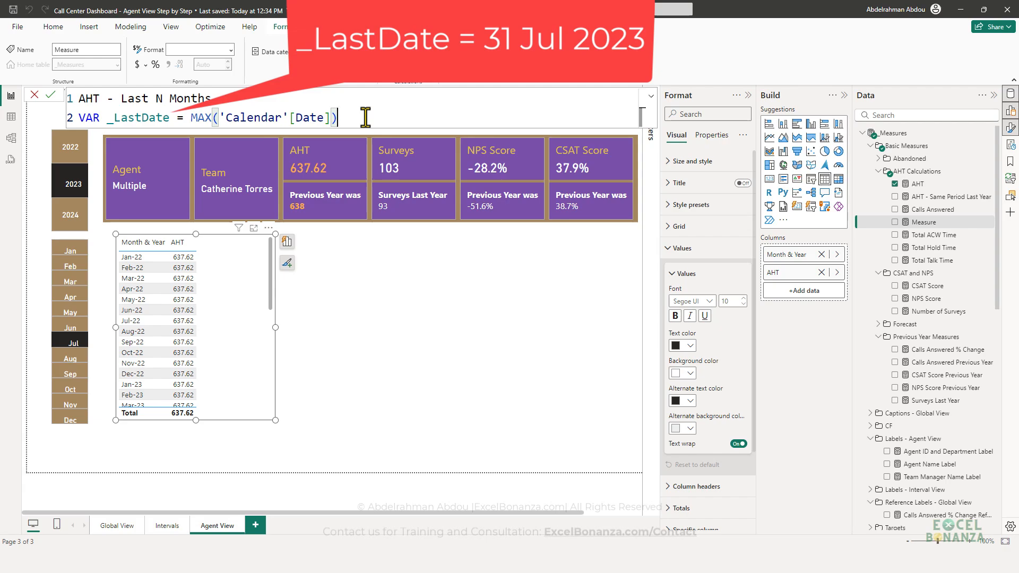
Step: Declare a second variable named _tblPreviousDates on a new line of the measure
key("shift+Return")
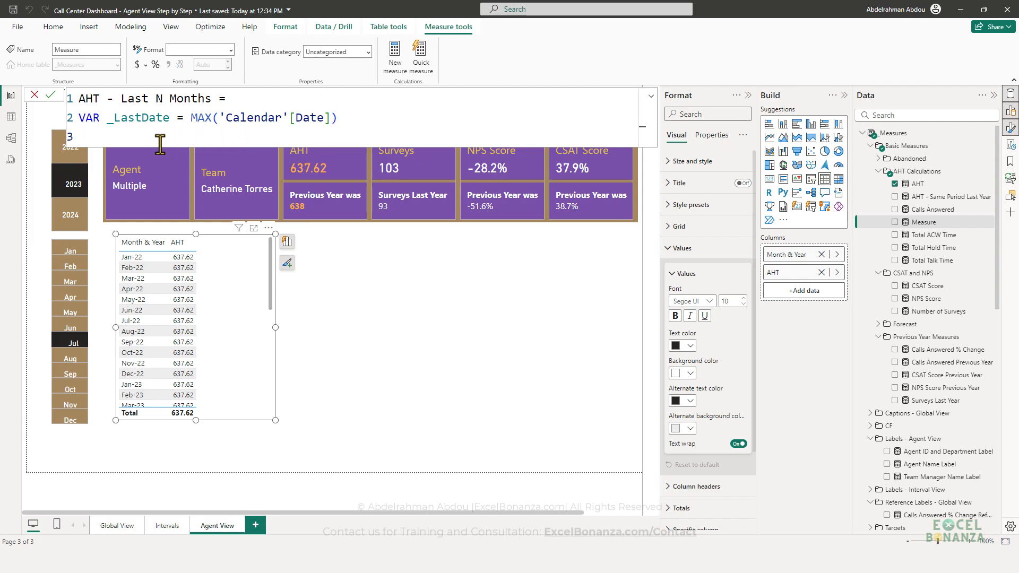
type("VAR _")
type("evious")
key("BackSpace")
key("BackSpace")
key("BackSpace")
key("BackSpace")
key("BackSpace")
type("viousDates")
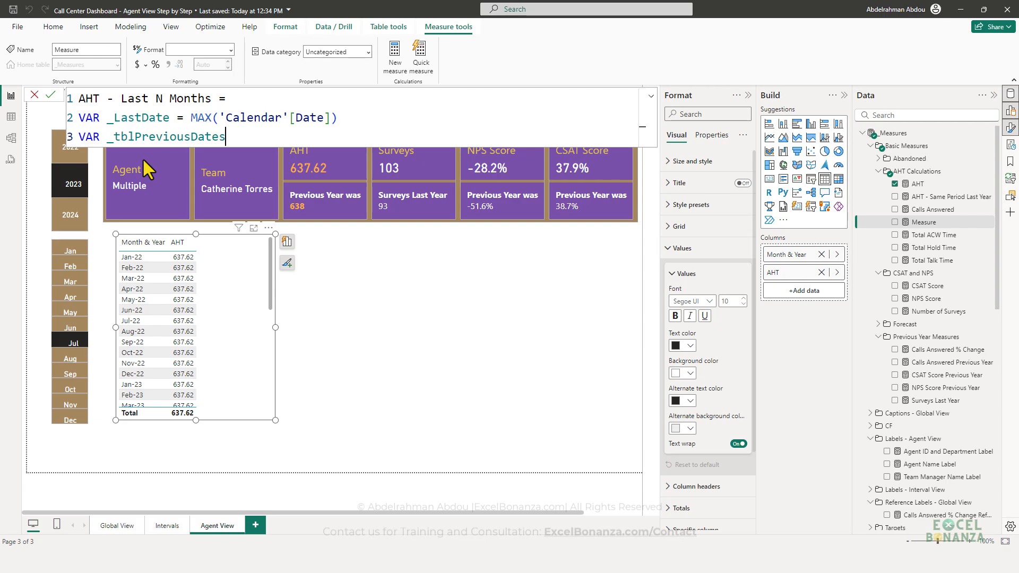
Step: Assign DATESINPERIOD to _tblPreviousDates, with 'Calendar - Last n months'[date] as its dates argument
type(" = DATESINPERIOD(")
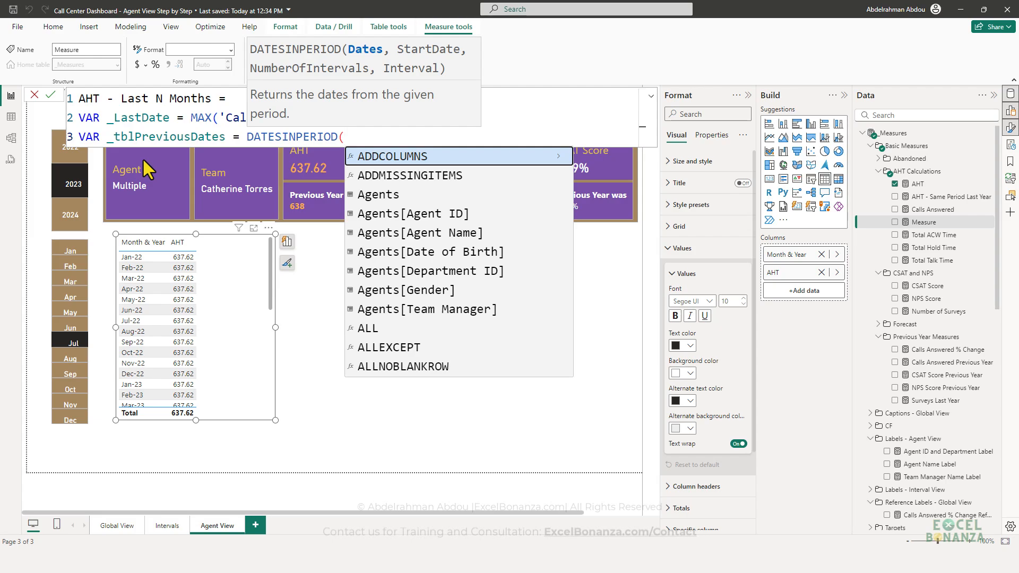
type("calenda")
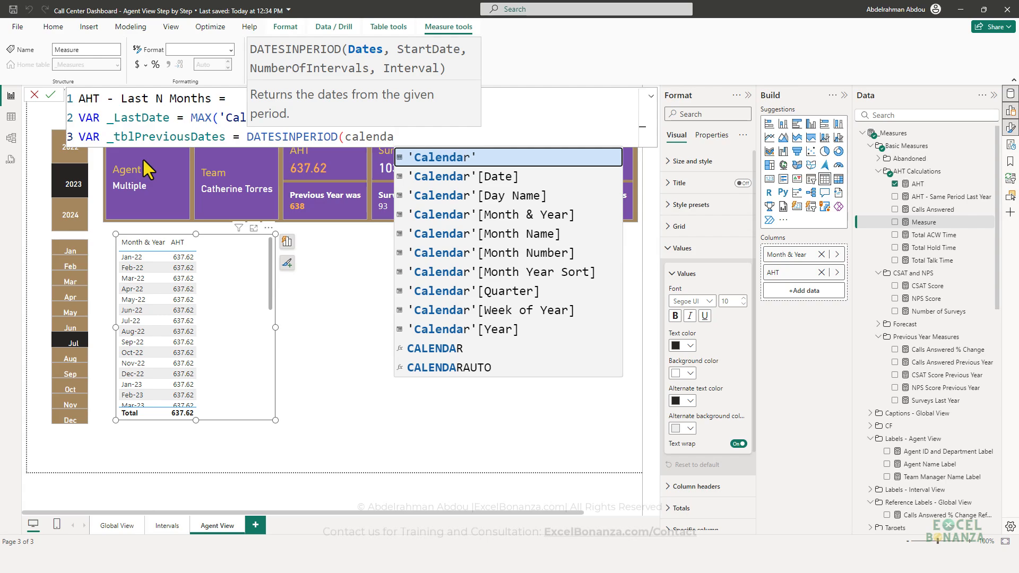
type("r")
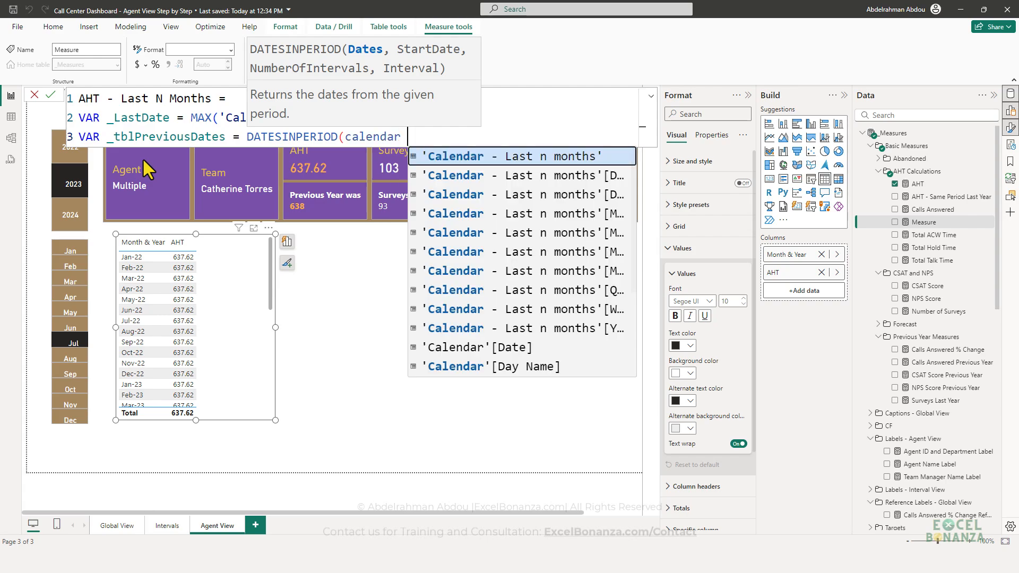
key("Tab")
type("[d")
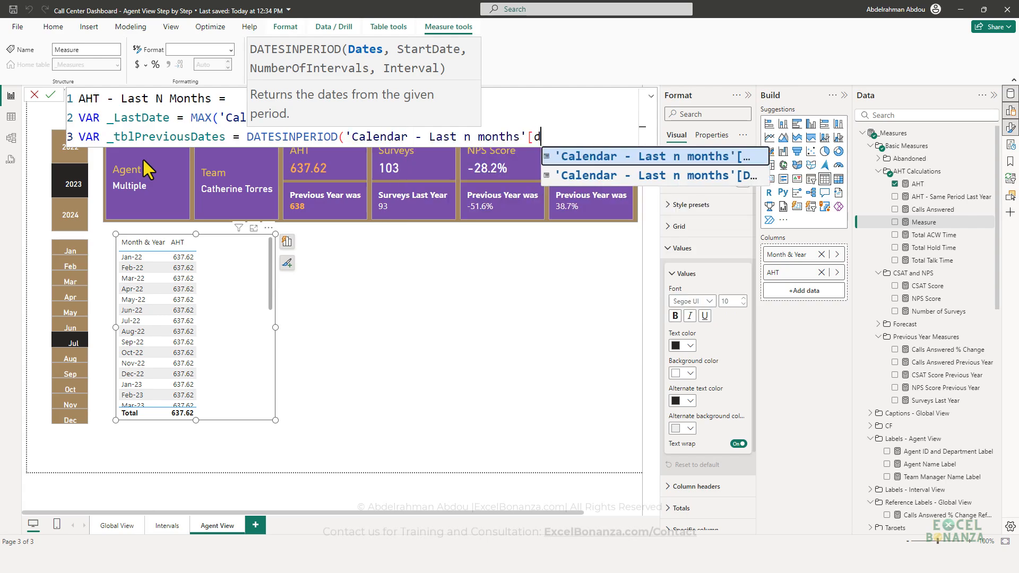
type("ate]")
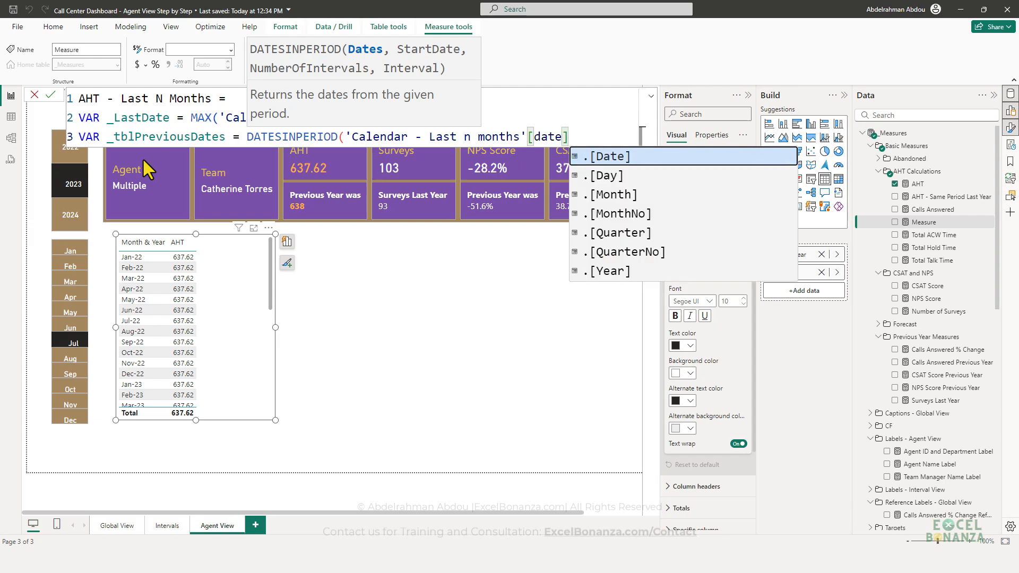
type(", ")
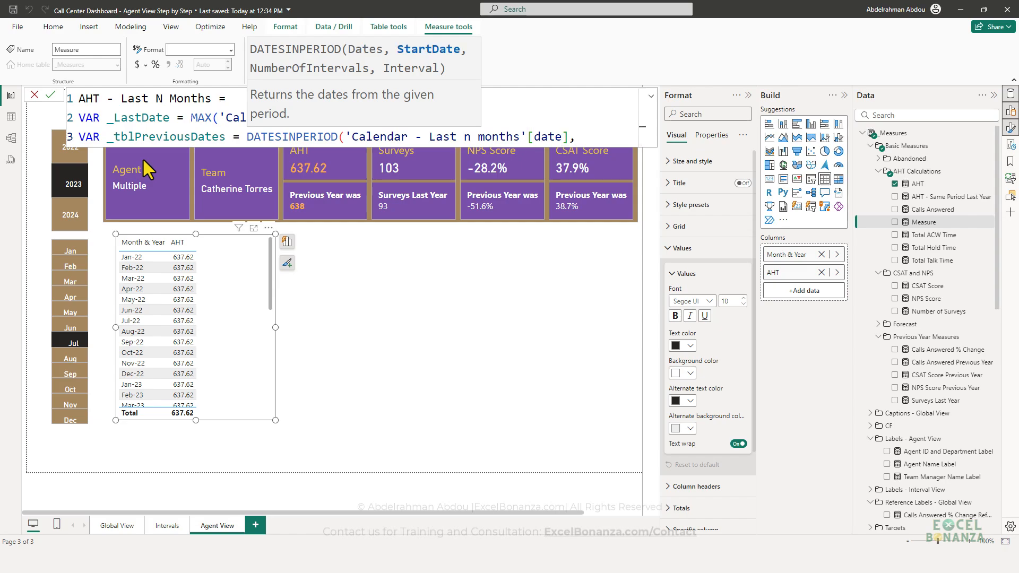
Step: Supply _LastDate as the start date argument of DATESINPERIOD
type("_Last")
key("Tab")
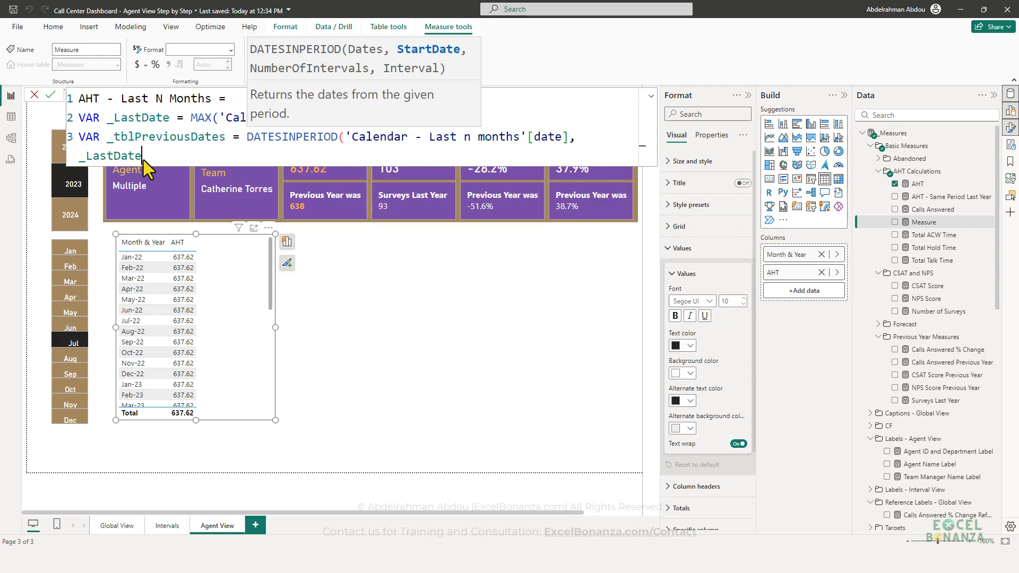
left_click(172, 117)
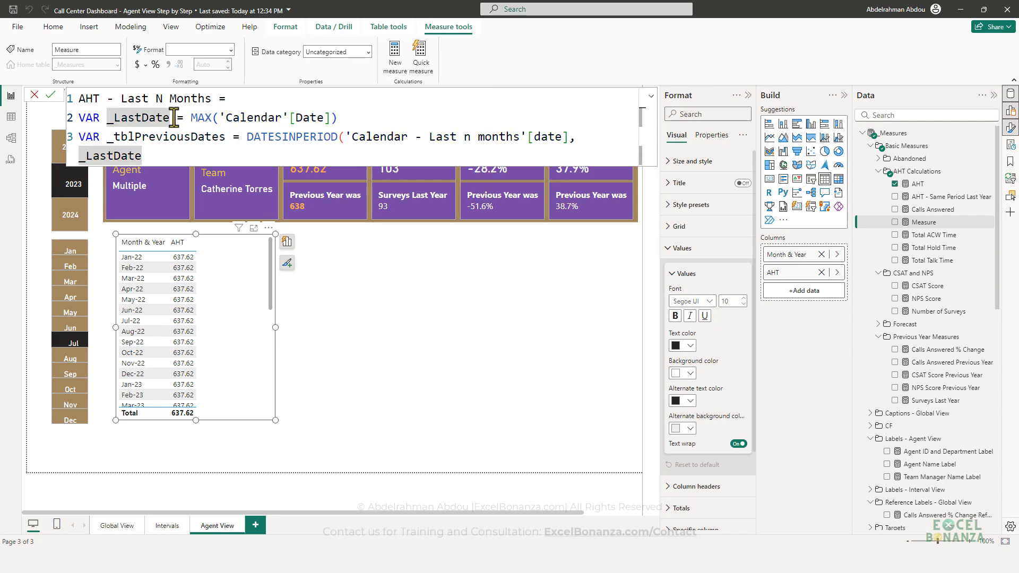
left_click_drag(170, 117, 108, 118)
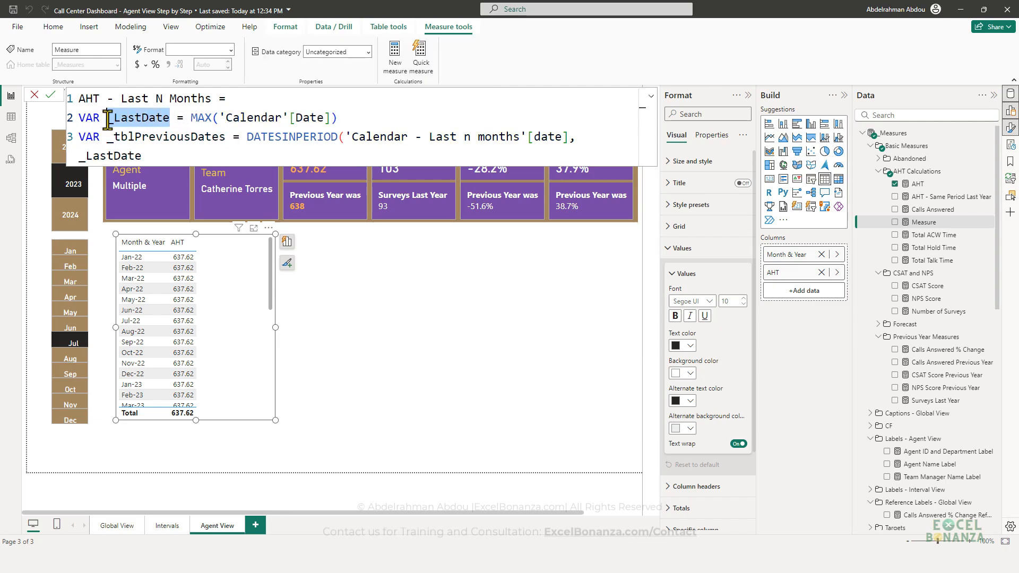
left_click(149, 155)
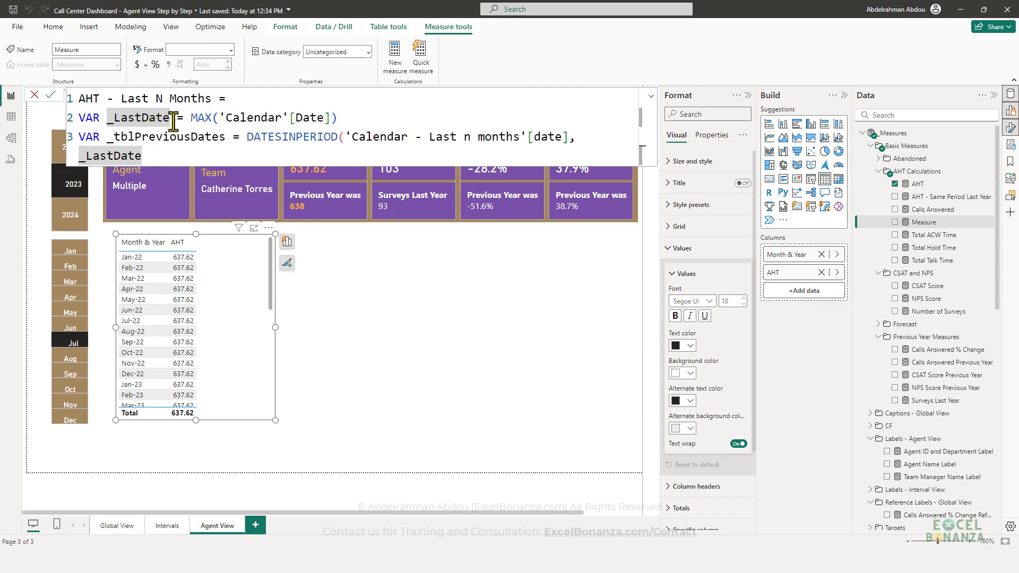
type(",")
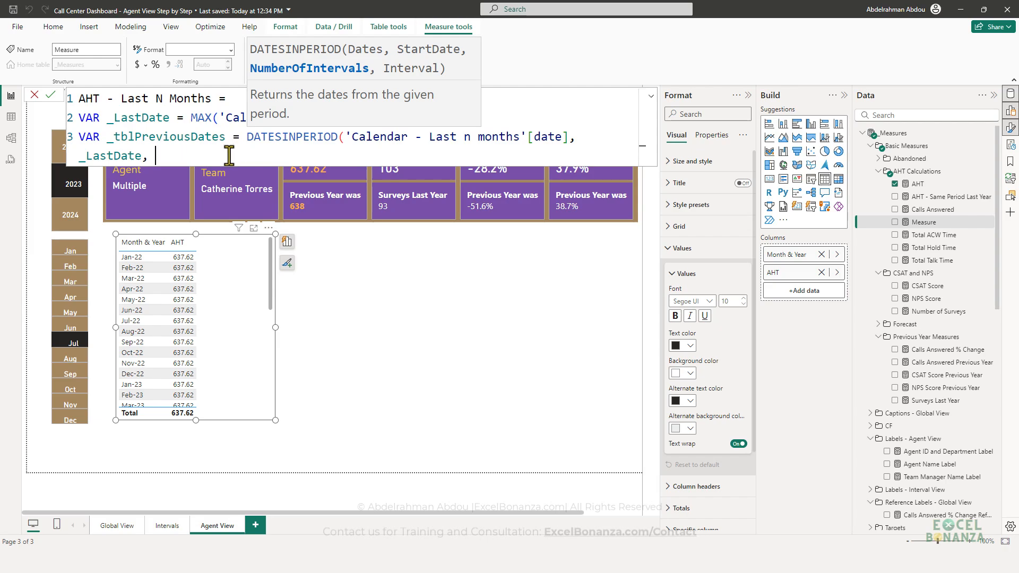
Step: Enter -1 * PrmLastNmonths[PrmLastNmonths Value] as the number of intervals in DATESINPERIOD
type(" -")
type("prm")
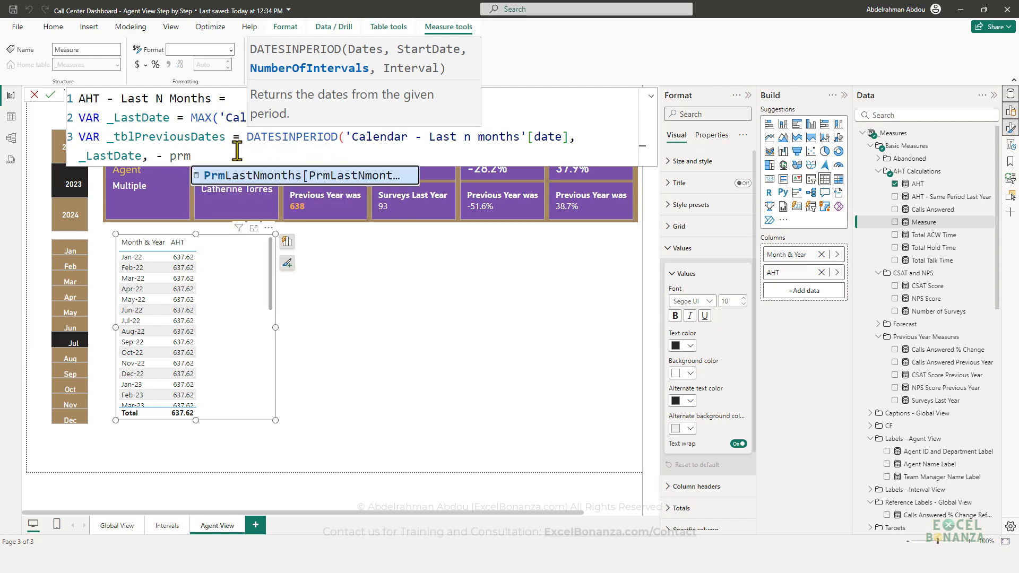
key("Tab")
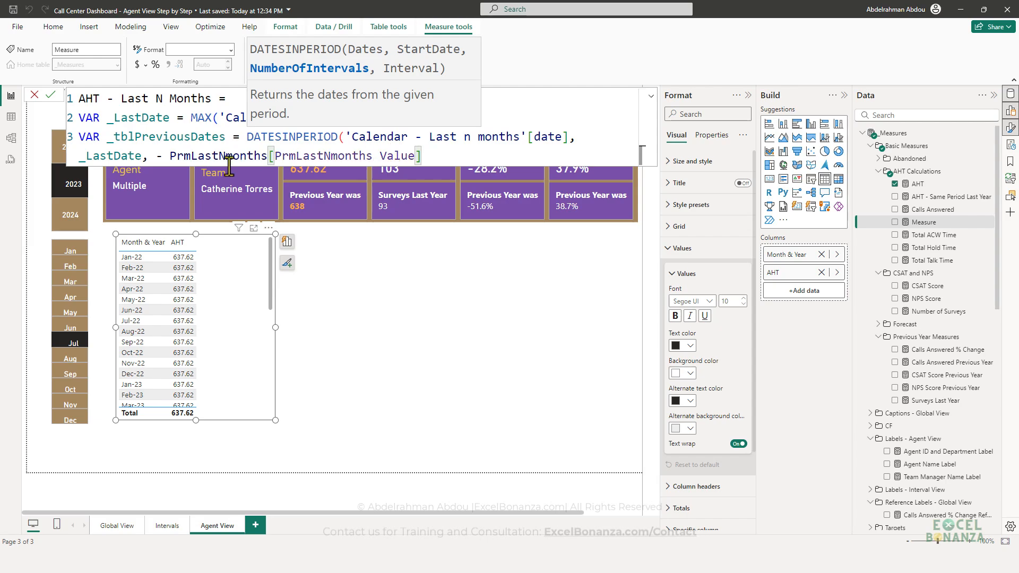
left_click(159, 157)
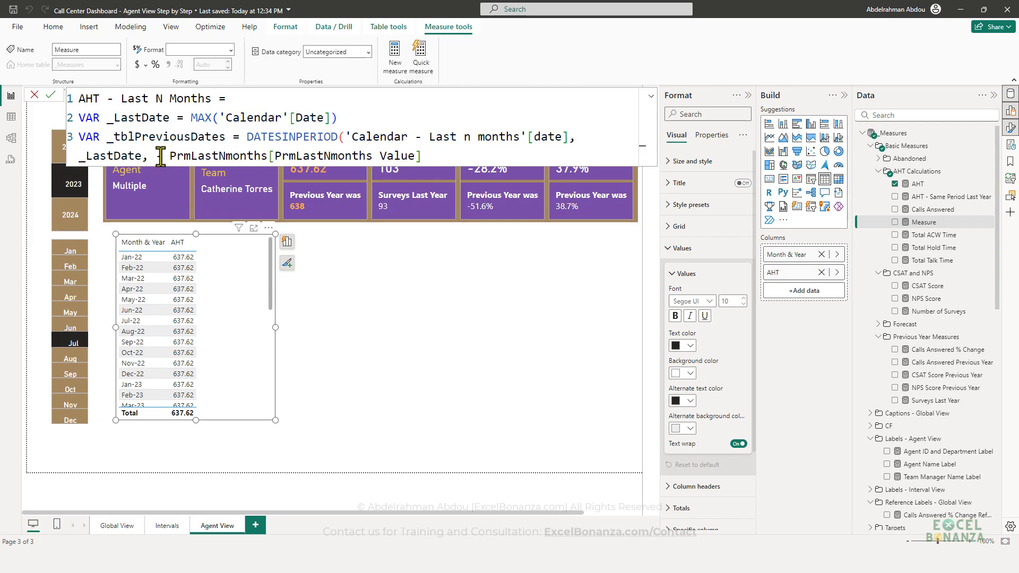
type("1 *")
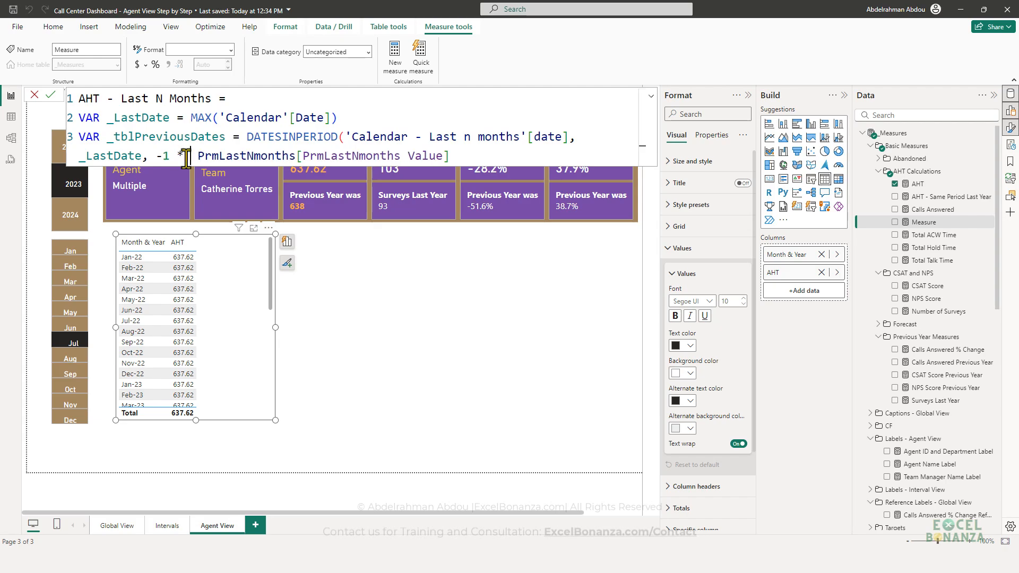
left_click(451, 155)
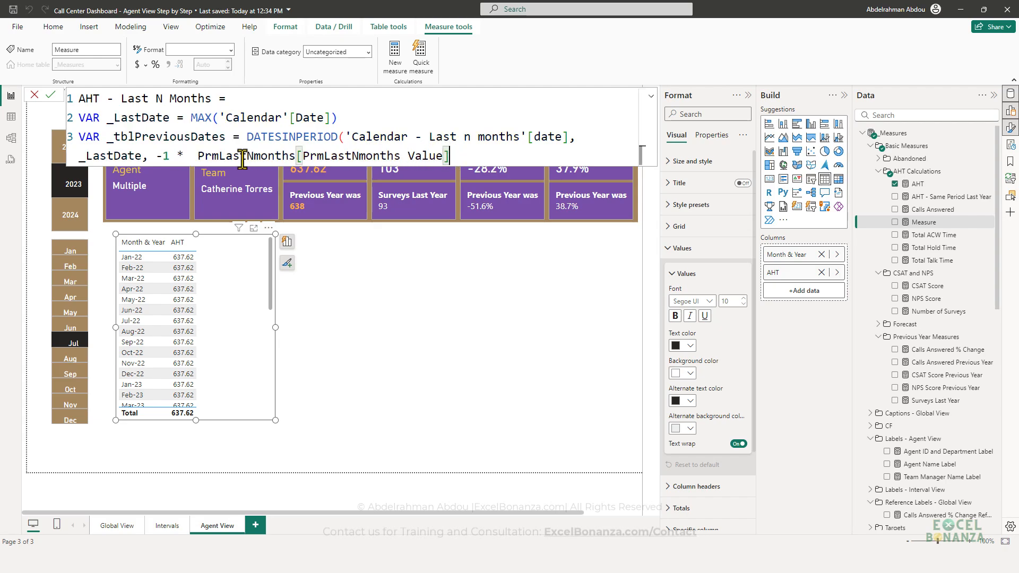
left_click_drag(450, 155, 194, 158)
left_click(452, 155)
left_click_drag(451, 156, 198, 158)
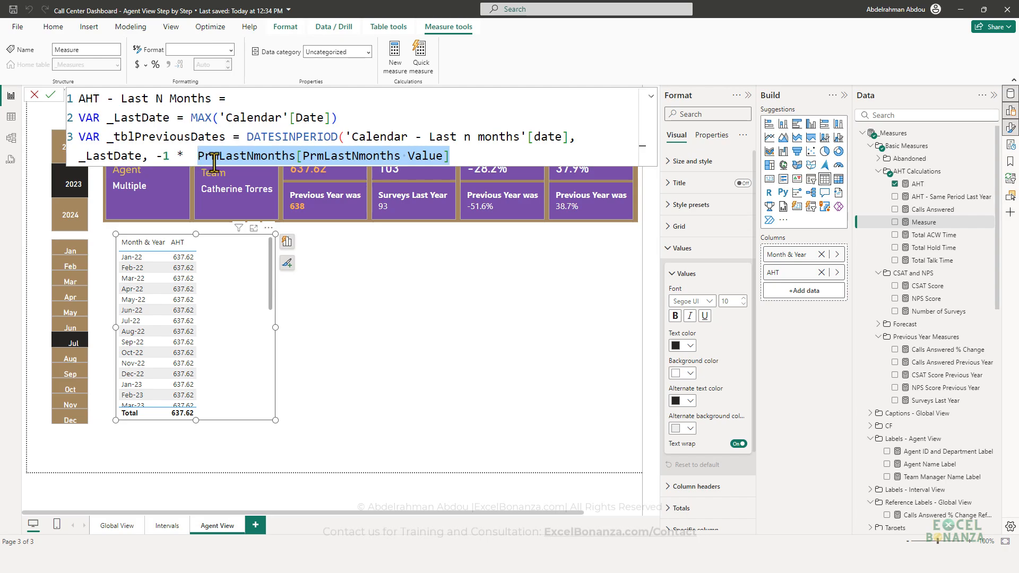
left_click(451, 156)
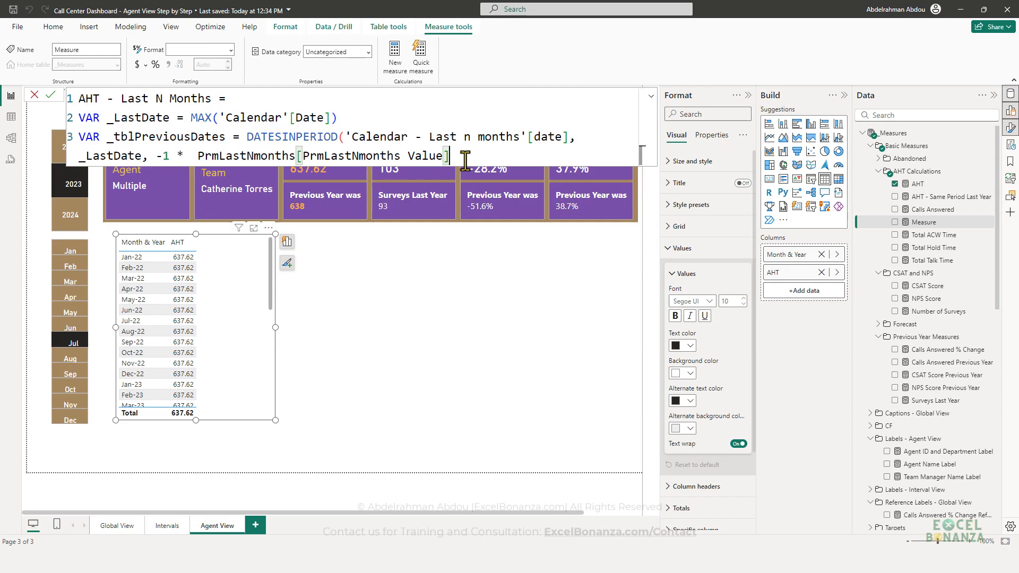
Step: Choose MONTH as the interval argument of DATESINPERIOD
type(",")
key("Down")
key("Down")
key("Up")
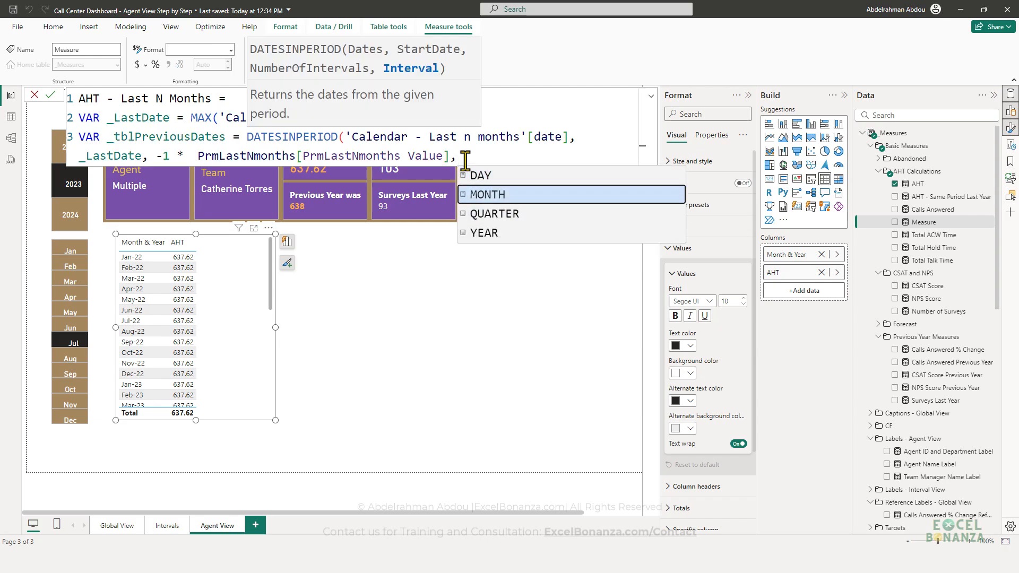
key("Tab")
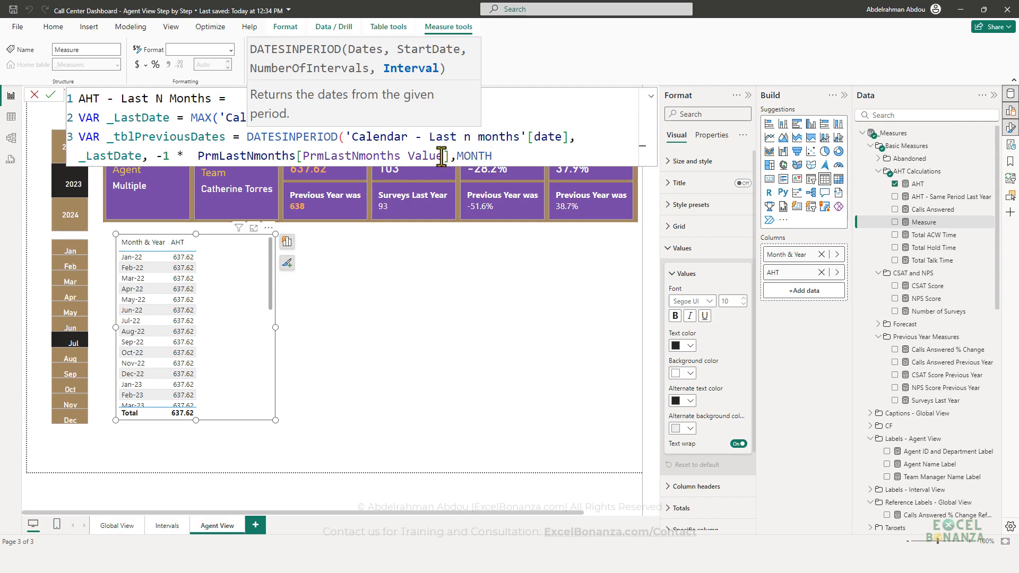
Step: Close the DATESINPERIOD function of _tblPreviousDates with a parenthesis after the MONTH interval
left_click_drag(450, 156, 294, 154)
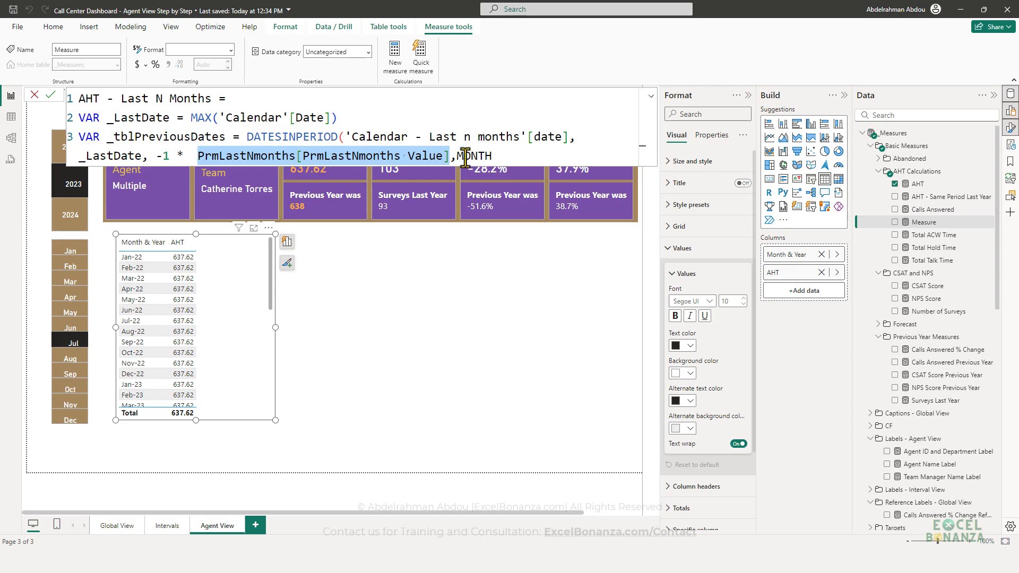
left_click(497, 156)
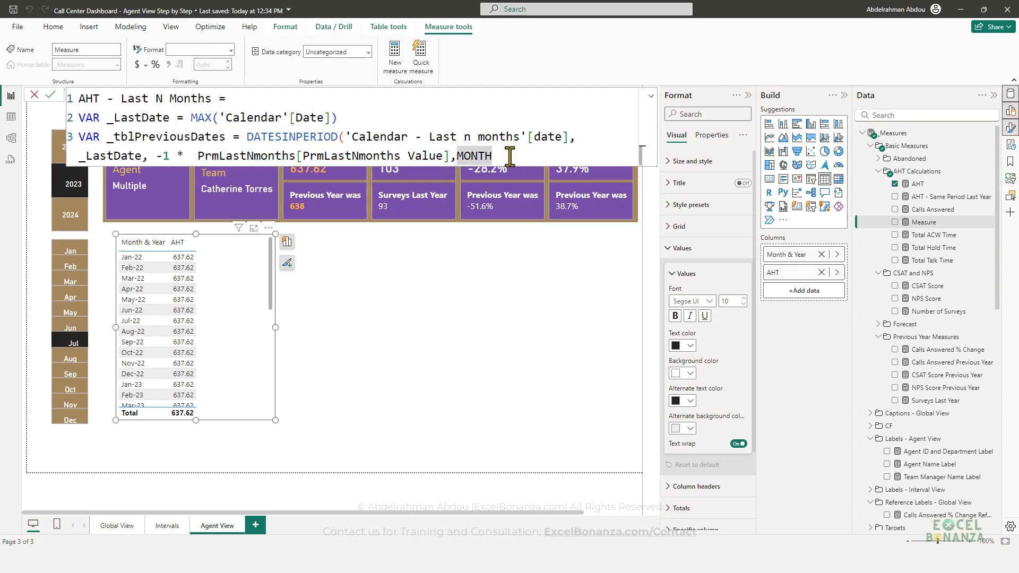
type(")")
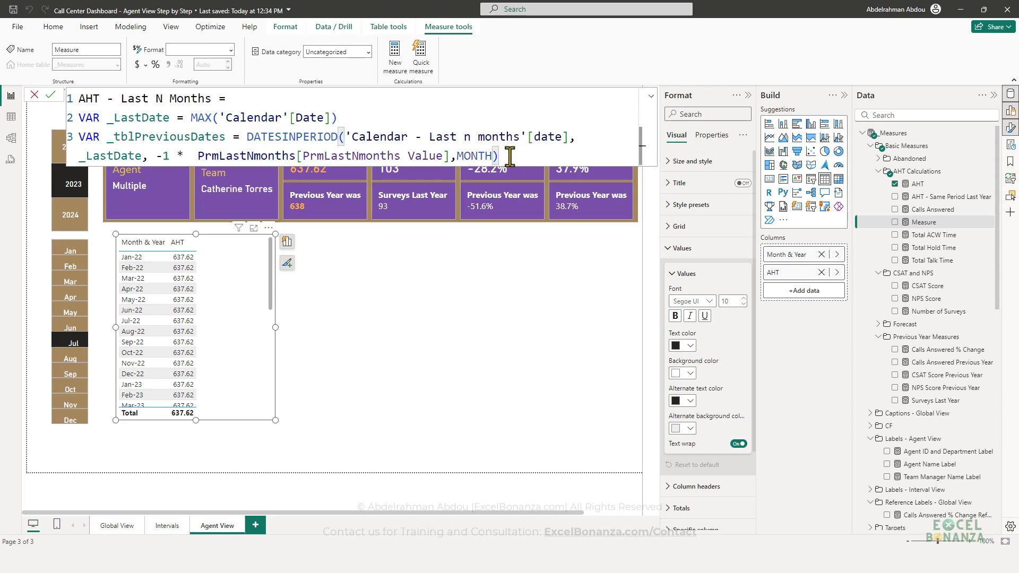
Step: Review the arguments of the _tblPreviousDates expression and the MAX('Calendar'[Date]) expression behind _LastDate
left_click(650, 97)
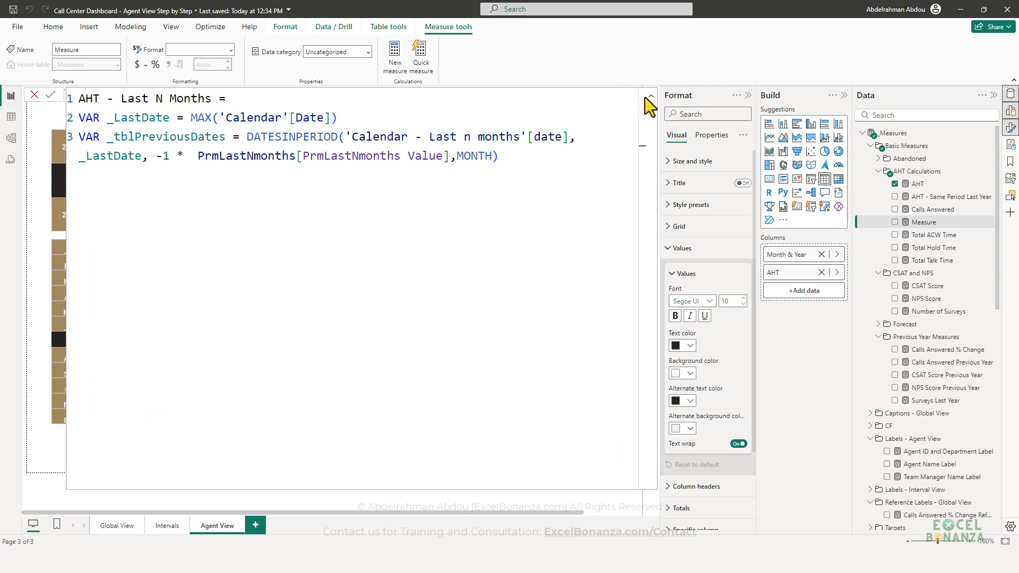
left_click(651, 96)
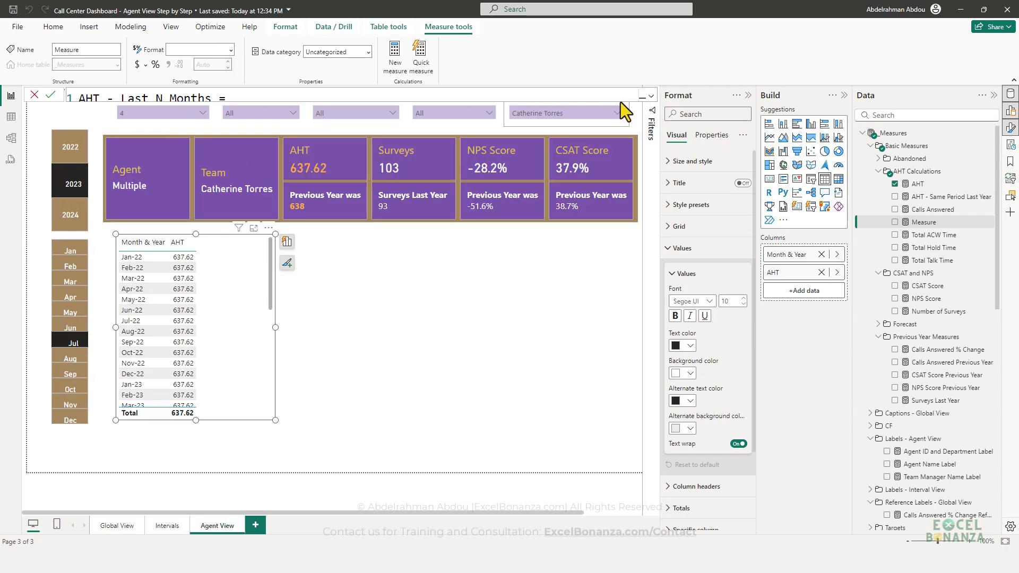
left_click(650, 96)
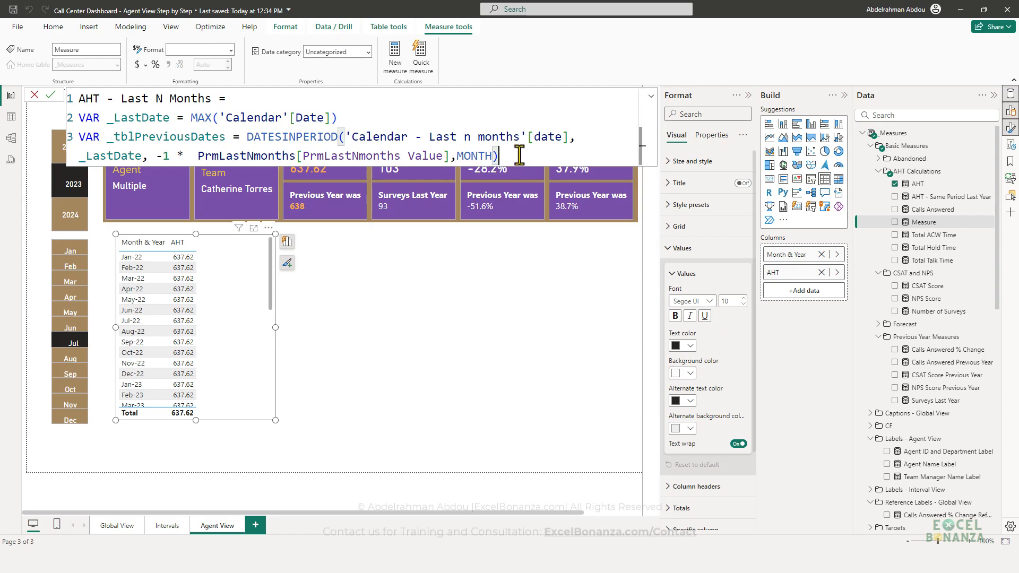
double_click(485, 156)
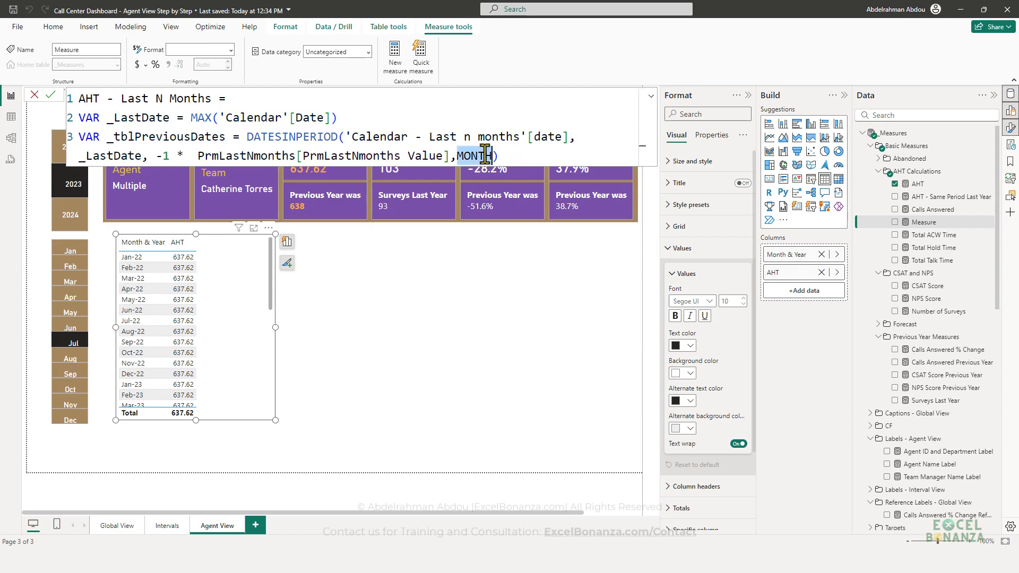
left_click(513, 156)
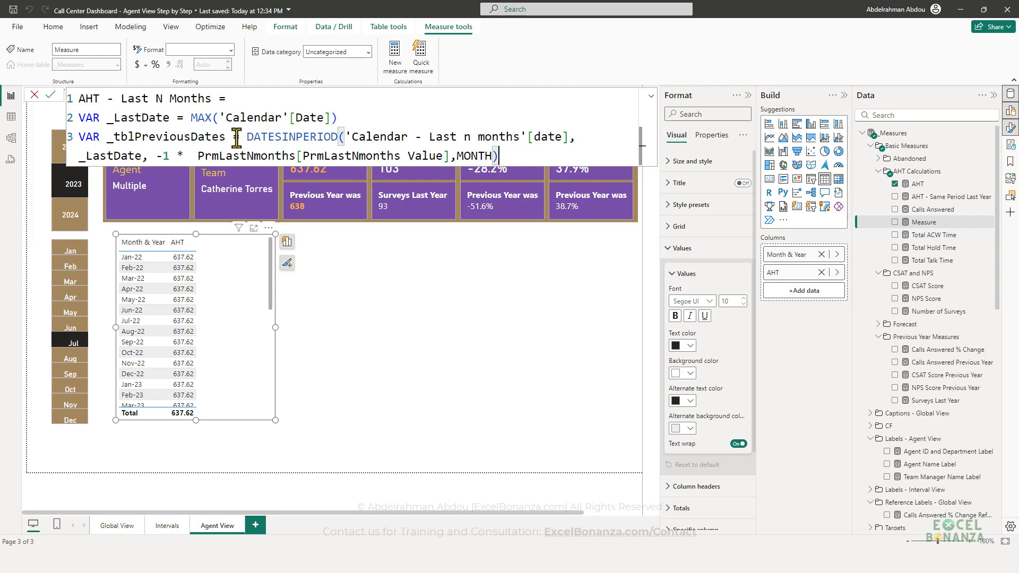
left_click_drag(244, 137, 517, 157)
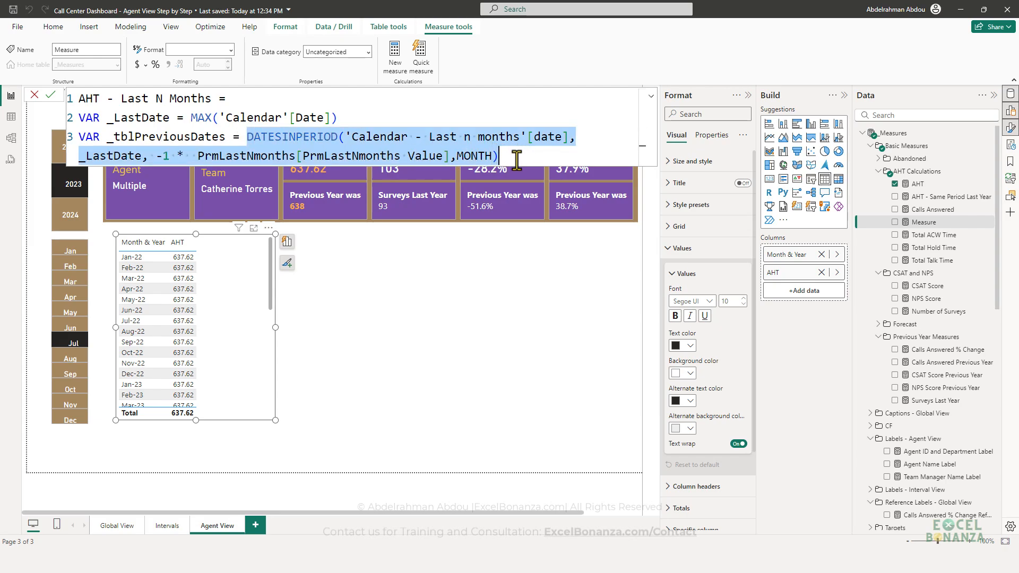
left_click(516, 158)
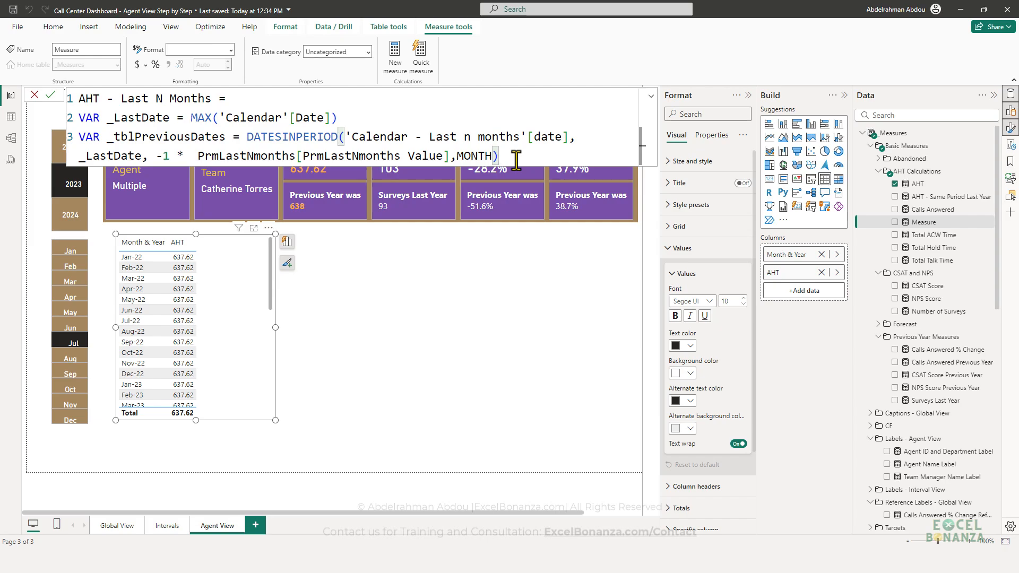
left_click(284, 156)
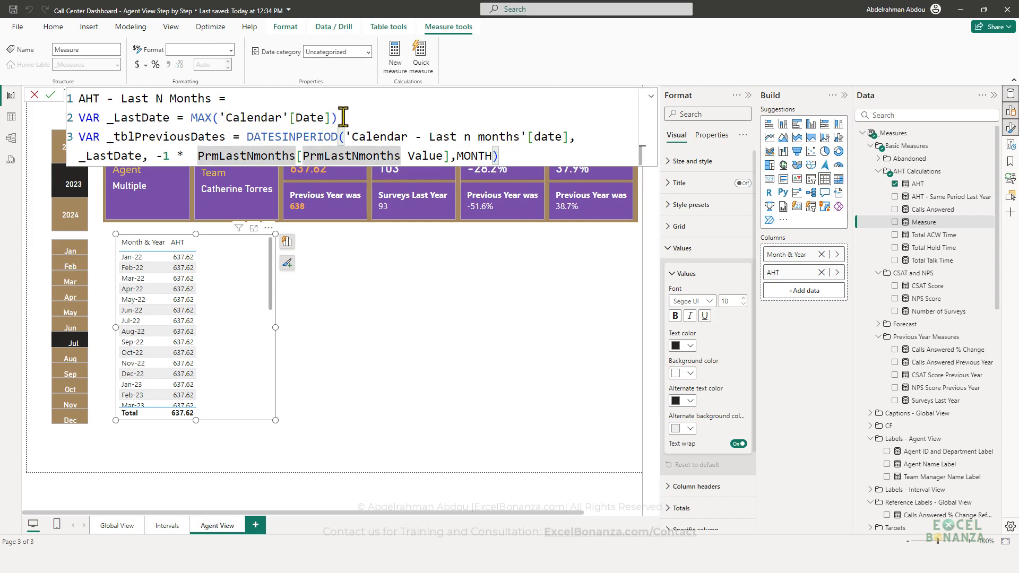
left_click_drag(338, 118, 190, 116)
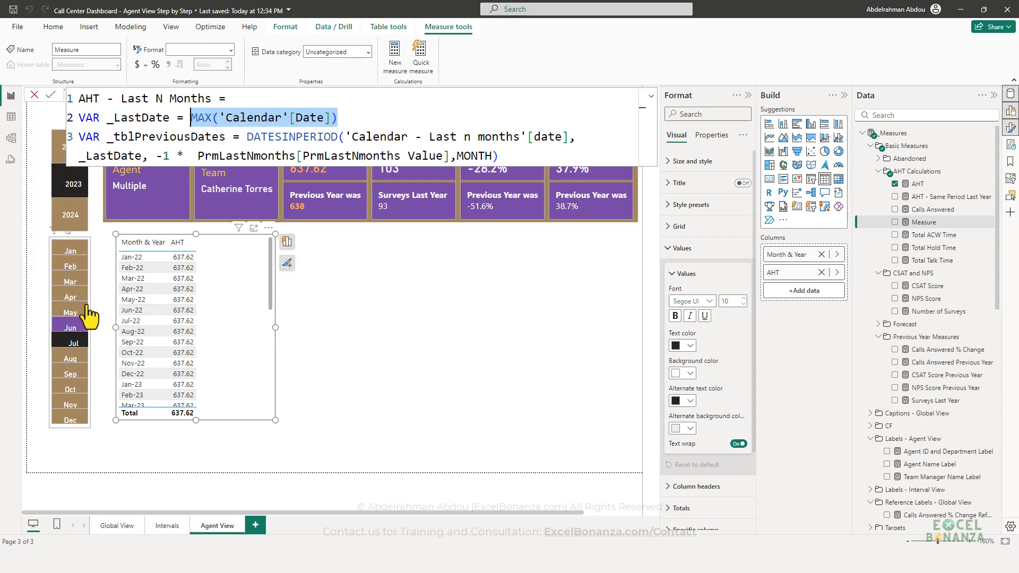
Step: Declare a _Result variable on a new line, opening CALCULATE with [AHT] as its expression
left_click(537, 156)
key("shift+Return")
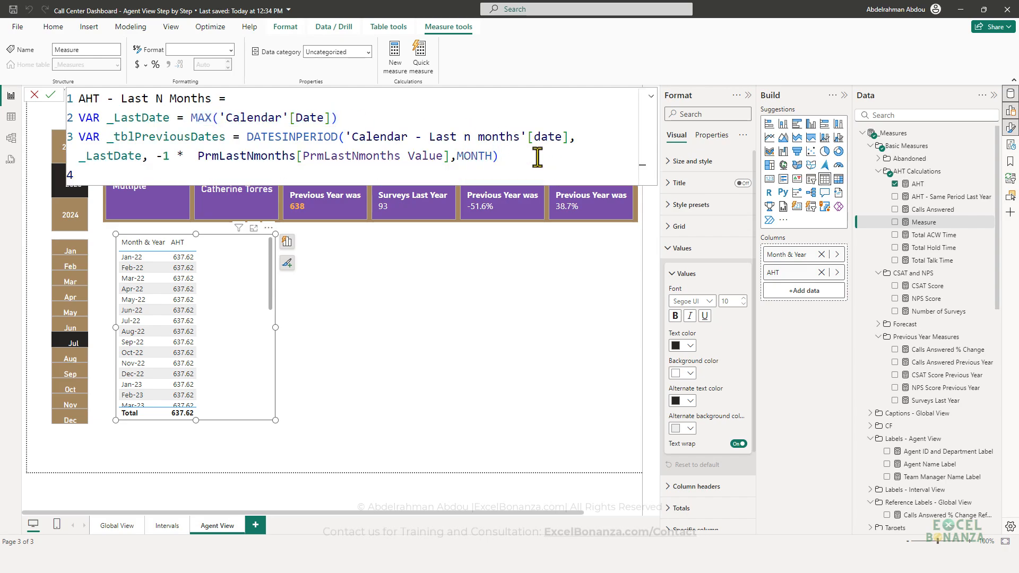
type("VAR _Result = CALCULATE(")
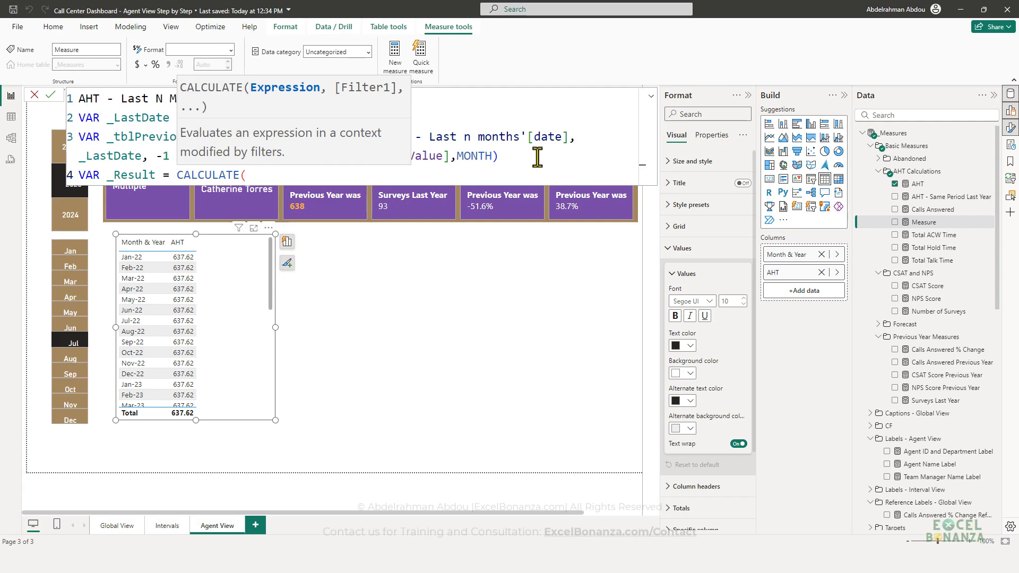
type("[AHT]")
type(",")
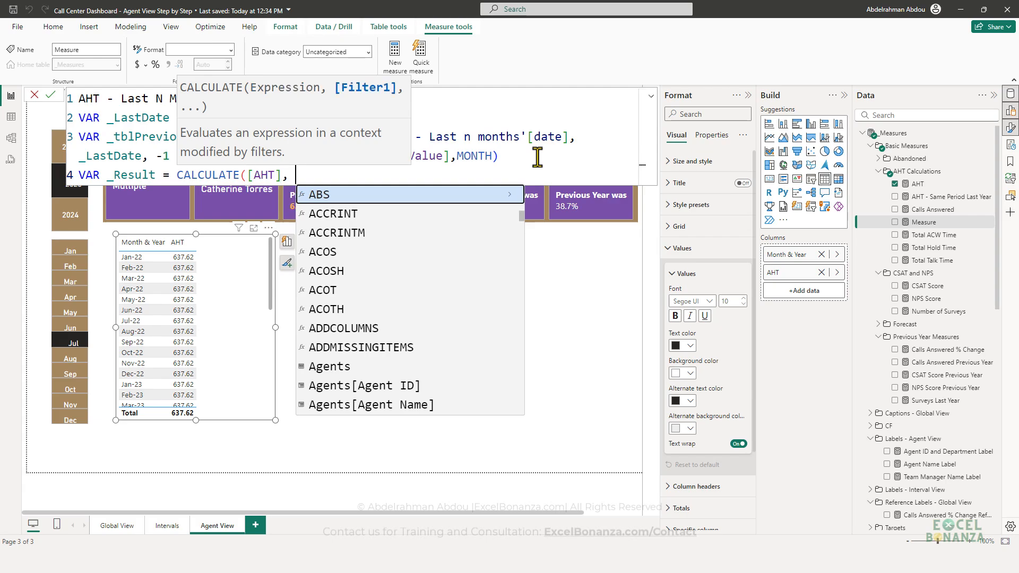
Step: Copy the _tblPreviousDates variable name into CALCULATE as its first filter
left_click(112, 136)
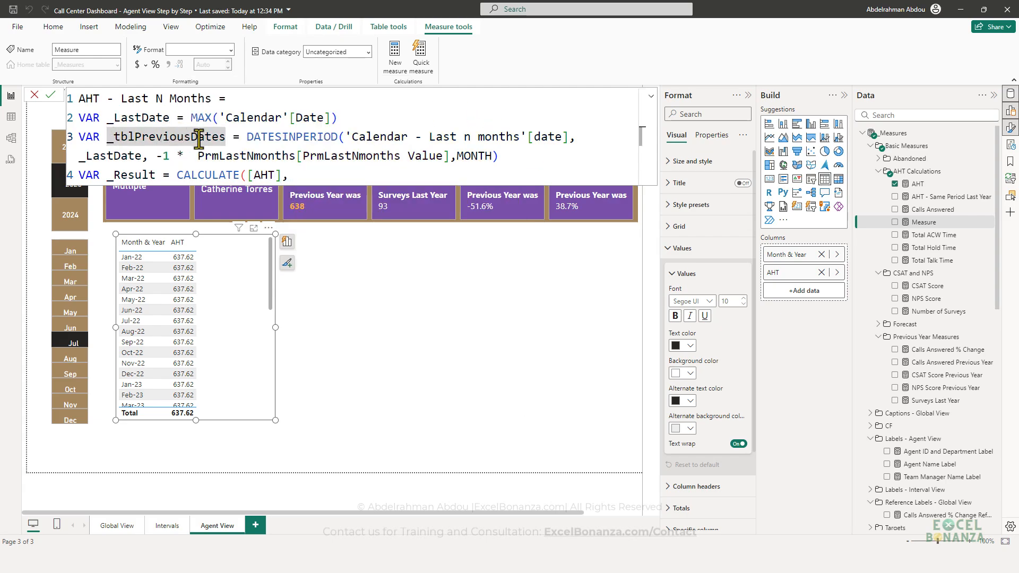
left_click_drag(227, 137, 107, 137)
key("ctrl+c")
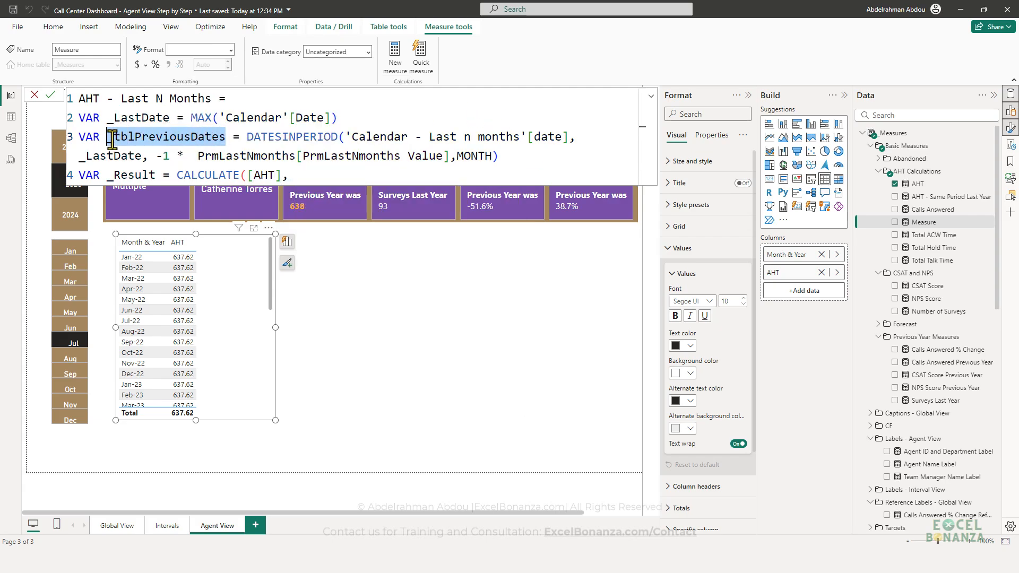
left_click(295, 175)
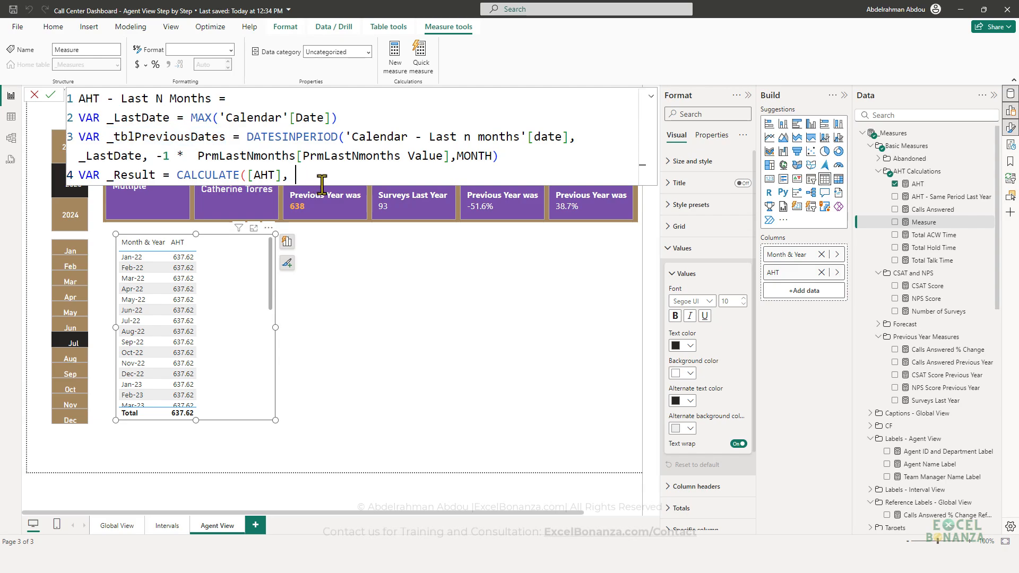
key("ctrl+v")
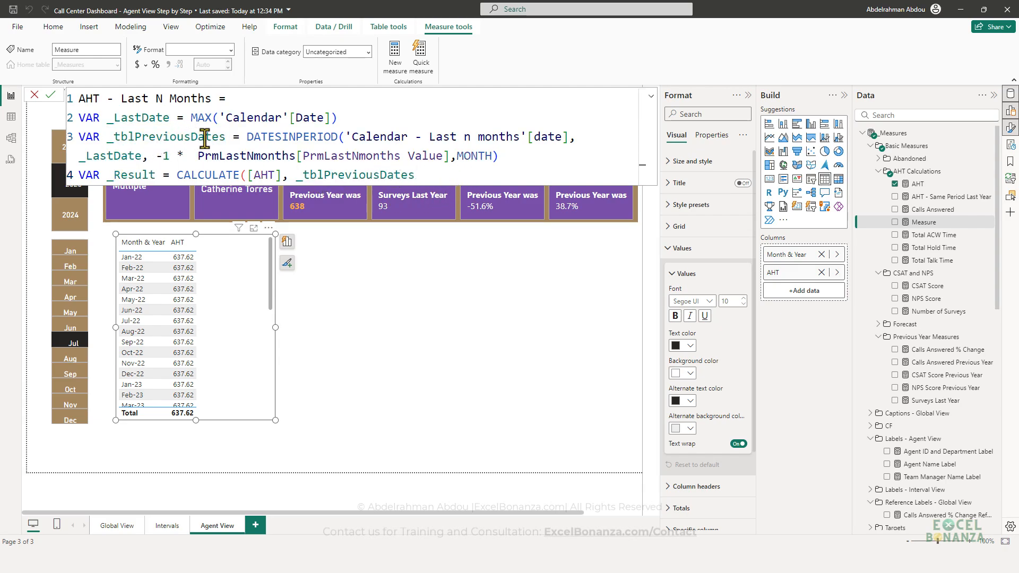
left_click_drag(226, 137, 112, 139)
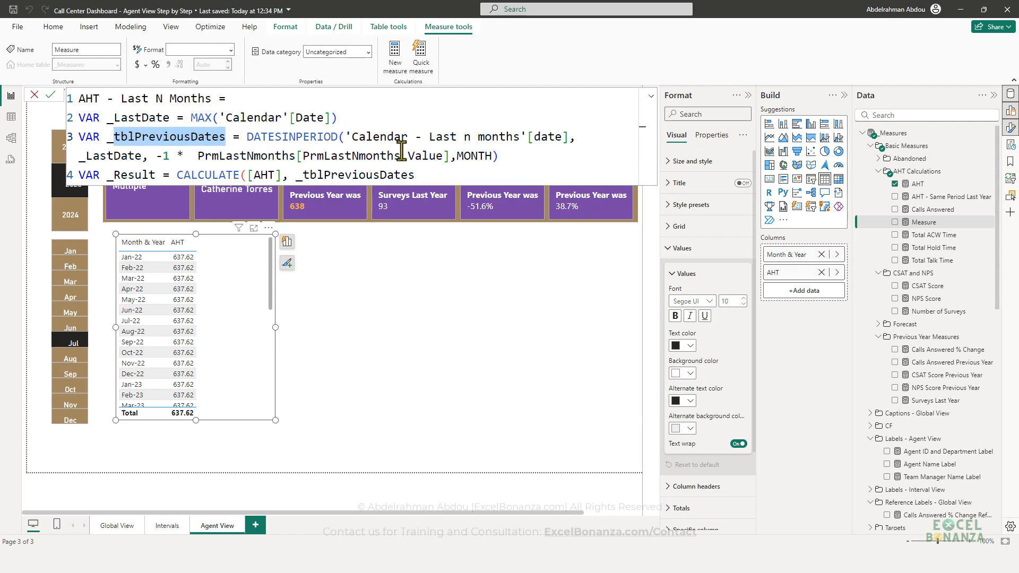
left_click_drag(337, 118, 190, 118)
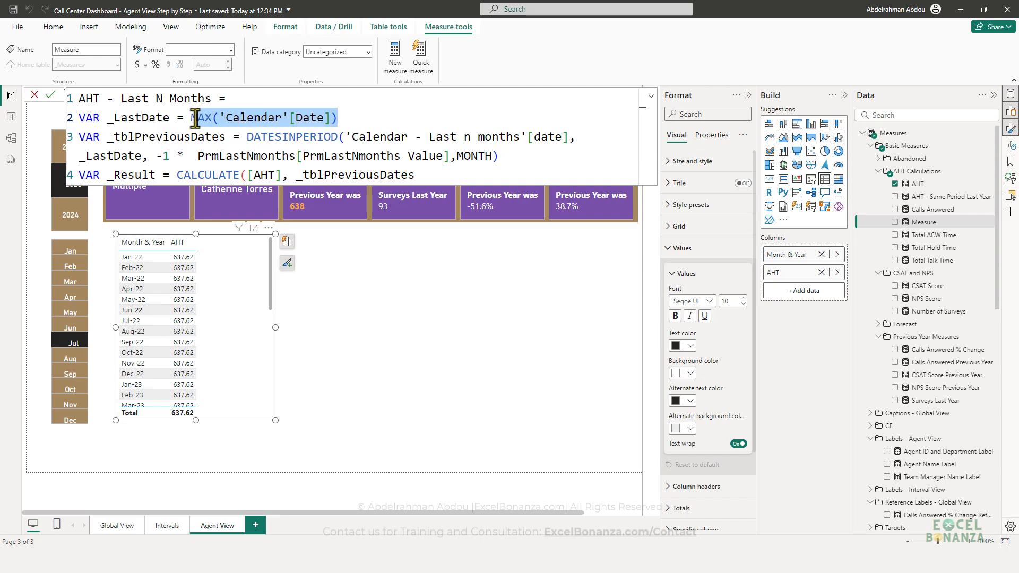
Step: Add USERELATIONSHIP as the second filter of CALCULATE, with 'Calendar'[Date] as its first column
left_click(431, 174)
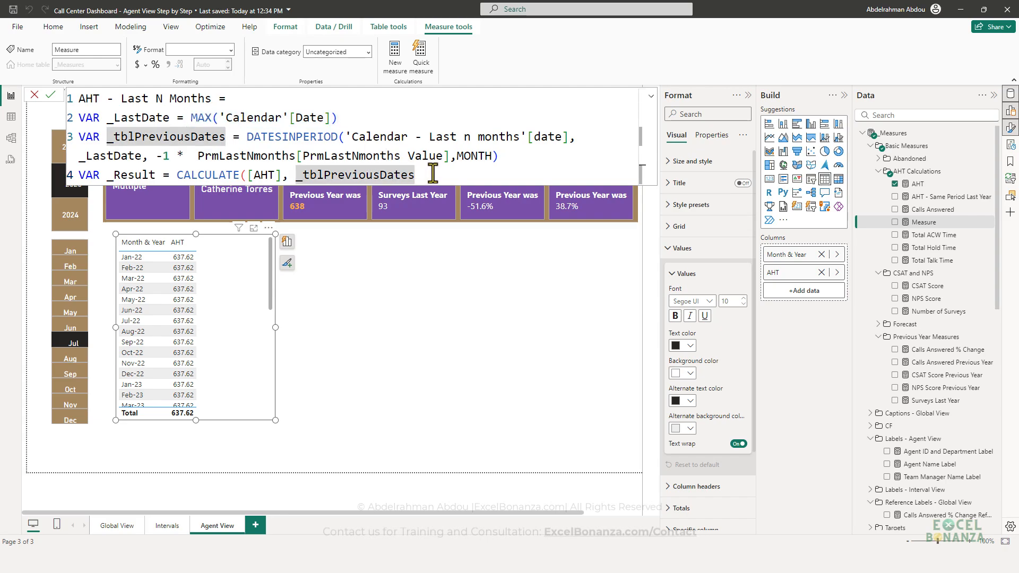
type(",")
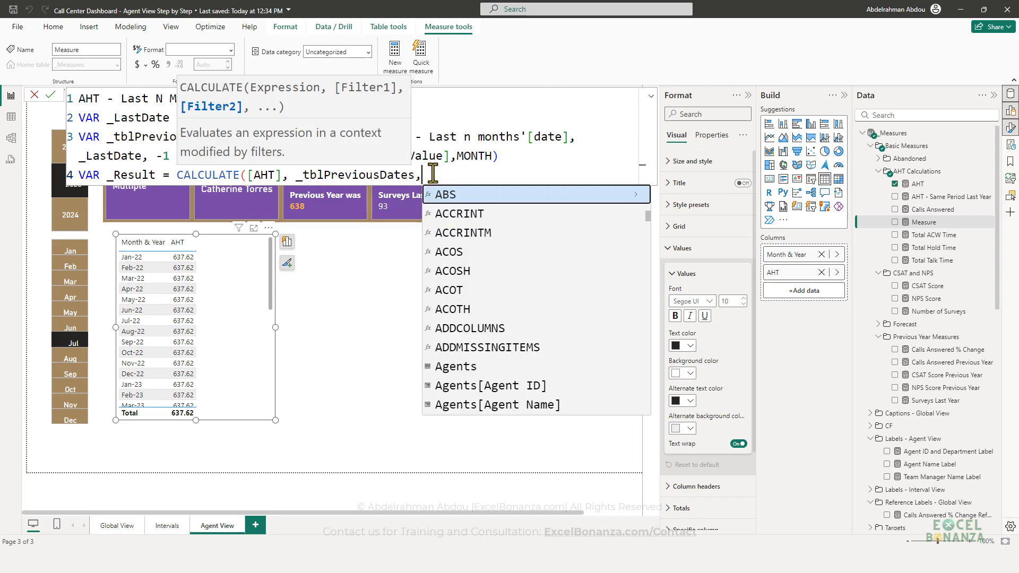
type("userel")
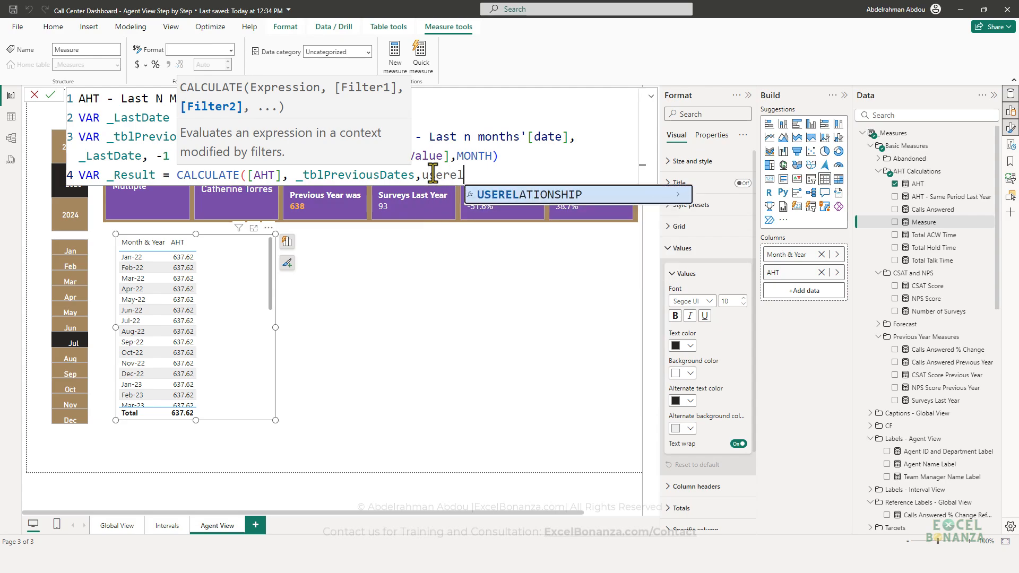
key("Tab")
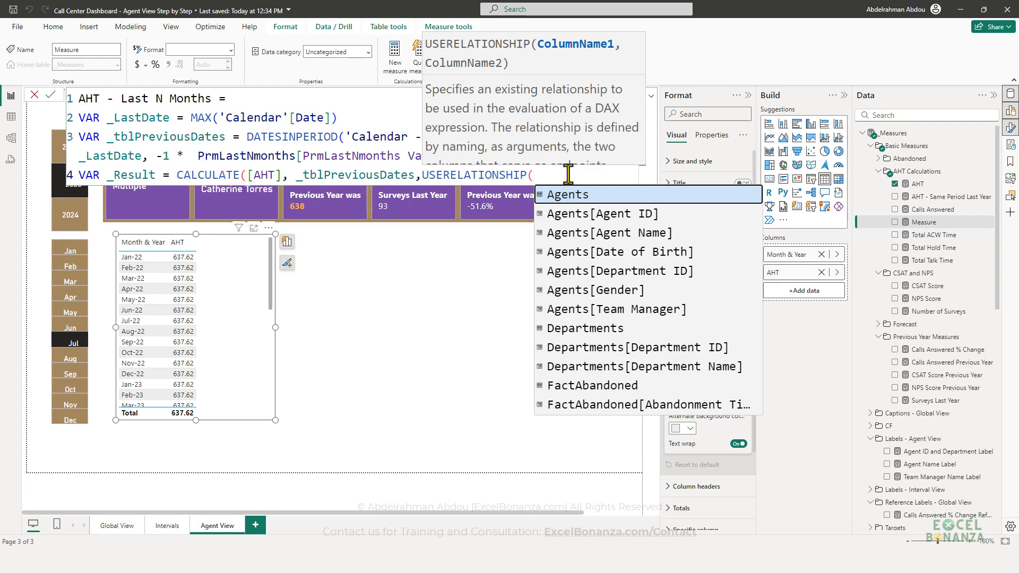
type("caler")
type("da")
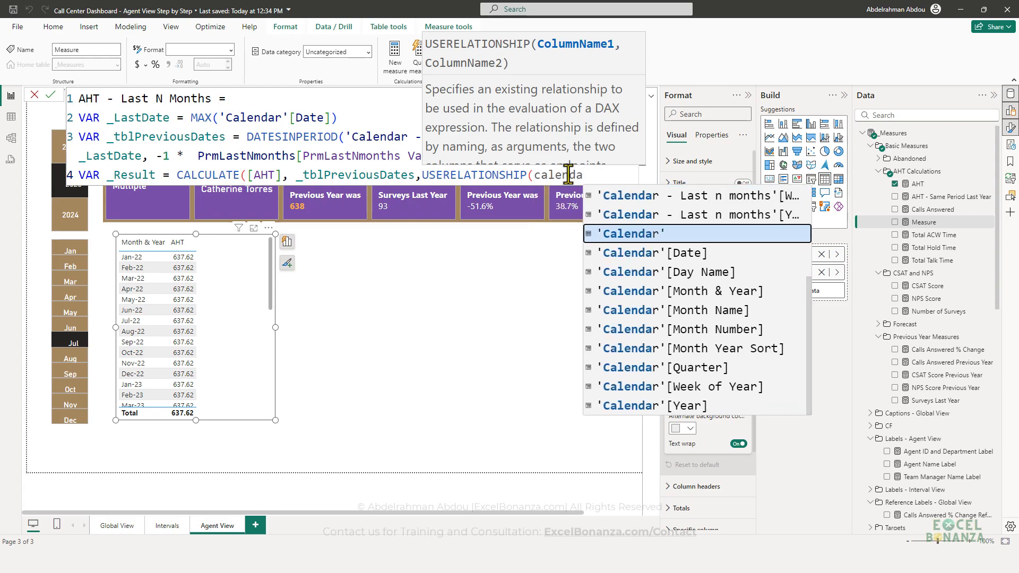
key("Down")
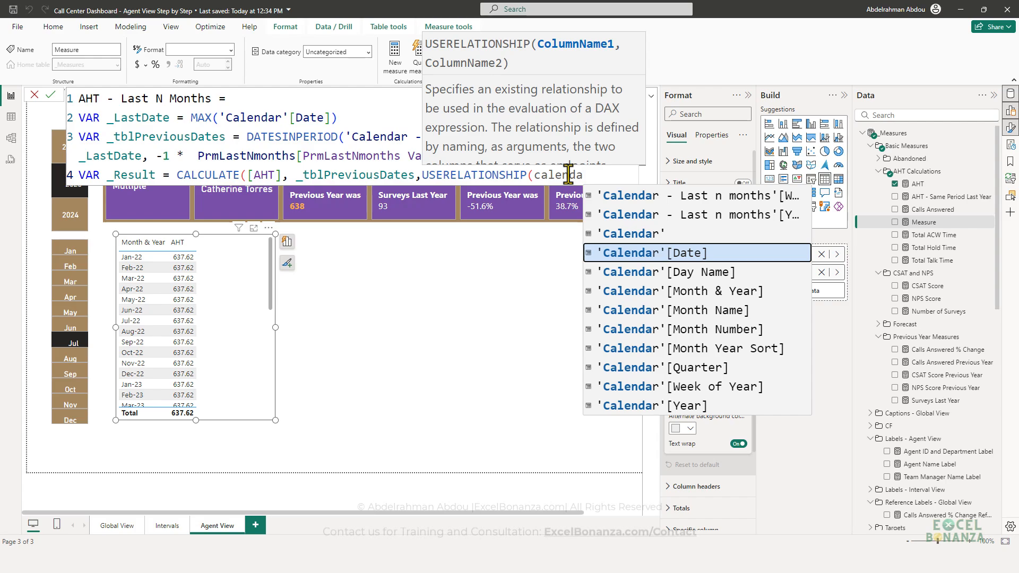
key("Tab")
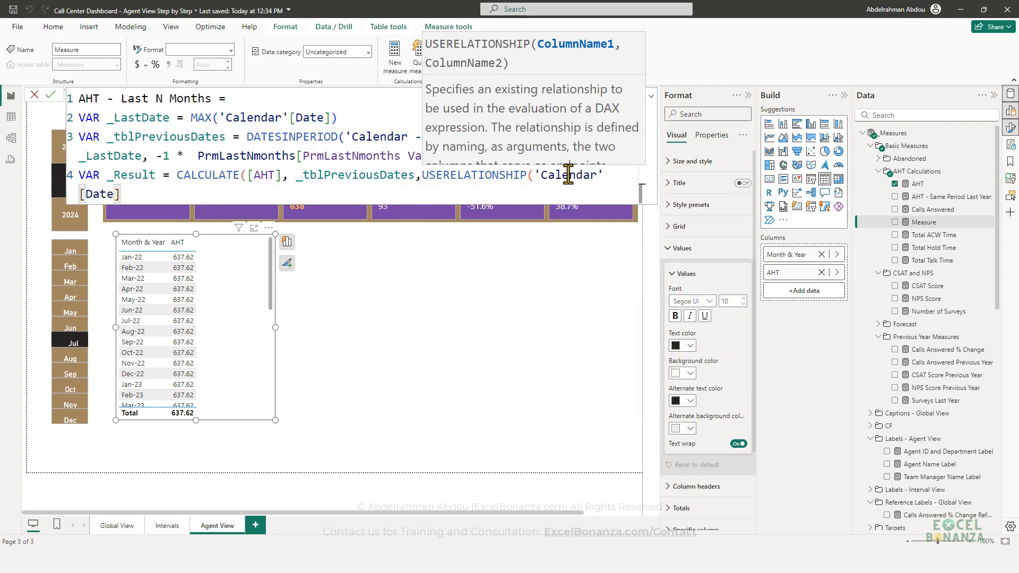
Step: Supply 'Calendar - Last n months'[Date] as the second USERELATIONSHIP column, closing both functions and starting a new line
type(",calenda")
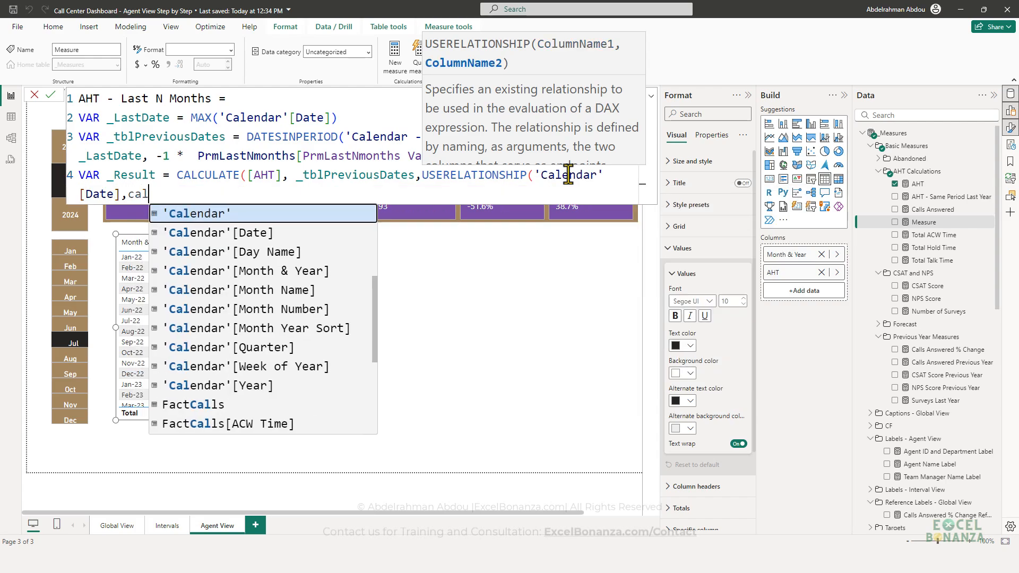
key("Up")
key("Up")
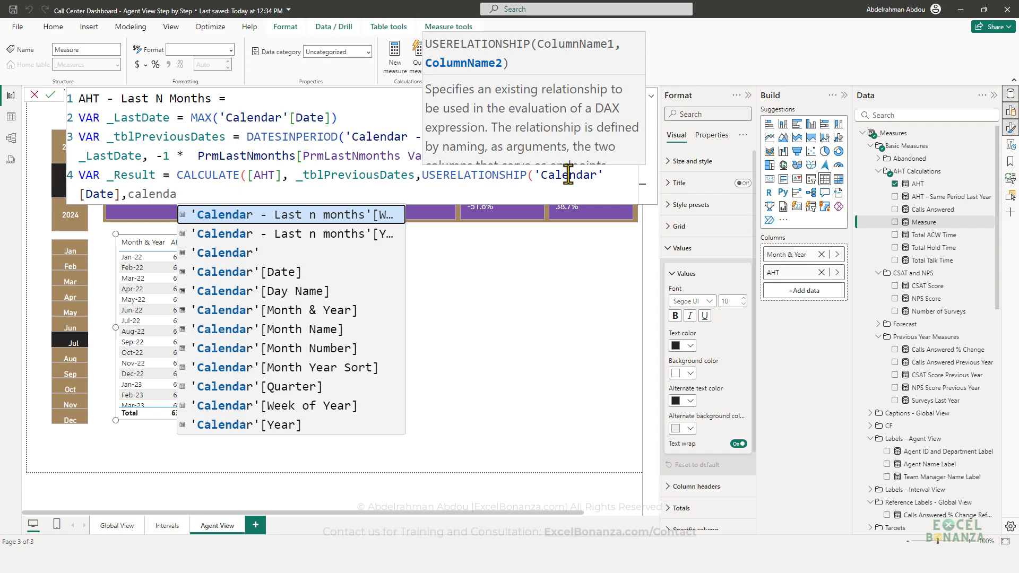
key("Tab")
key("BackSpace")
key("BackSpace")
key("BackSpace")
key("BackSpace")
key("BackSpace")
key("BackSpace")
key("BackSpace")
key("BackSpace")
key("BackSpace")
key("BackSpace")
key("BackSpace")
key("BackSpace")
key("BackSpace")
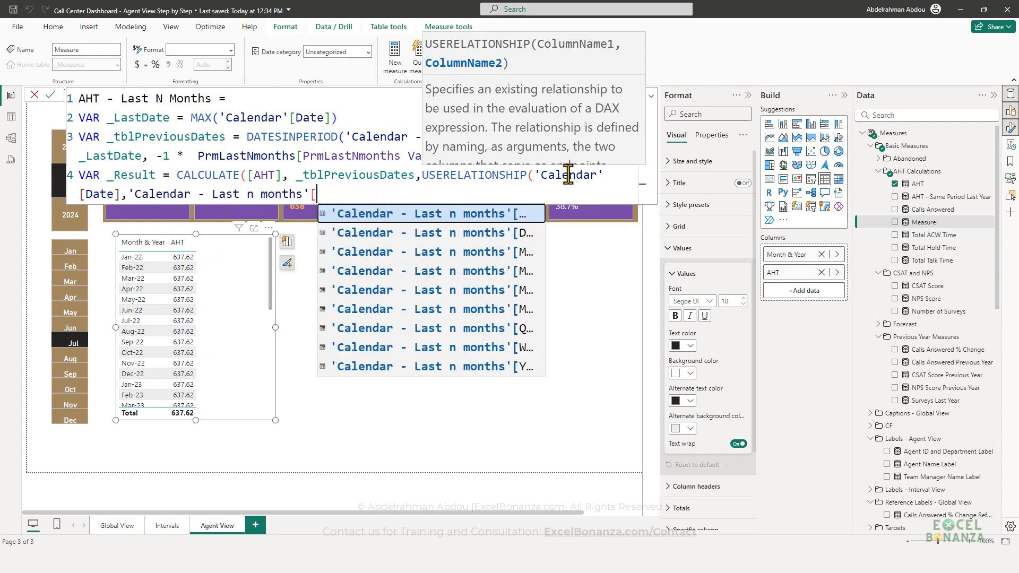
type("Date]")
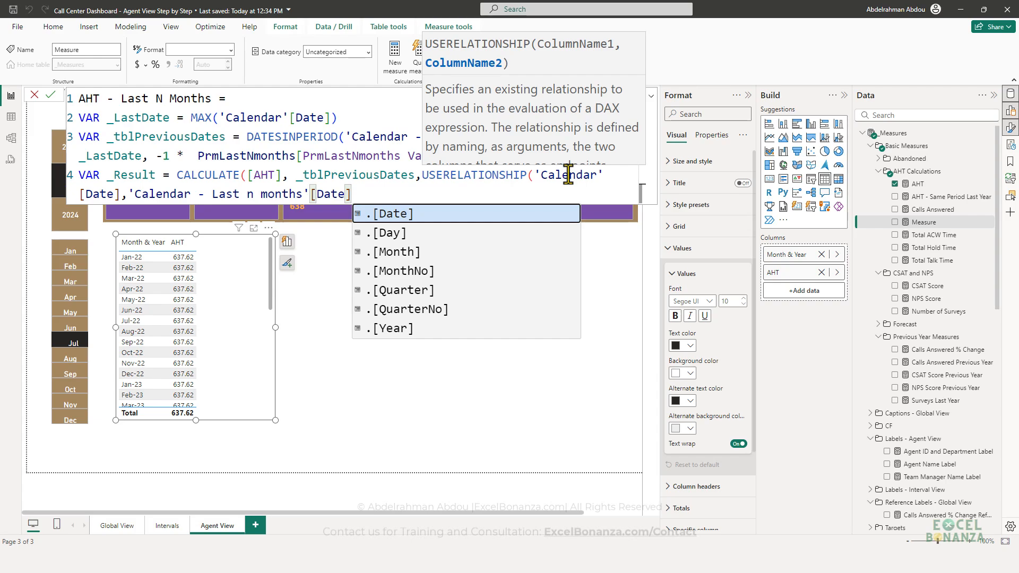
type(")")
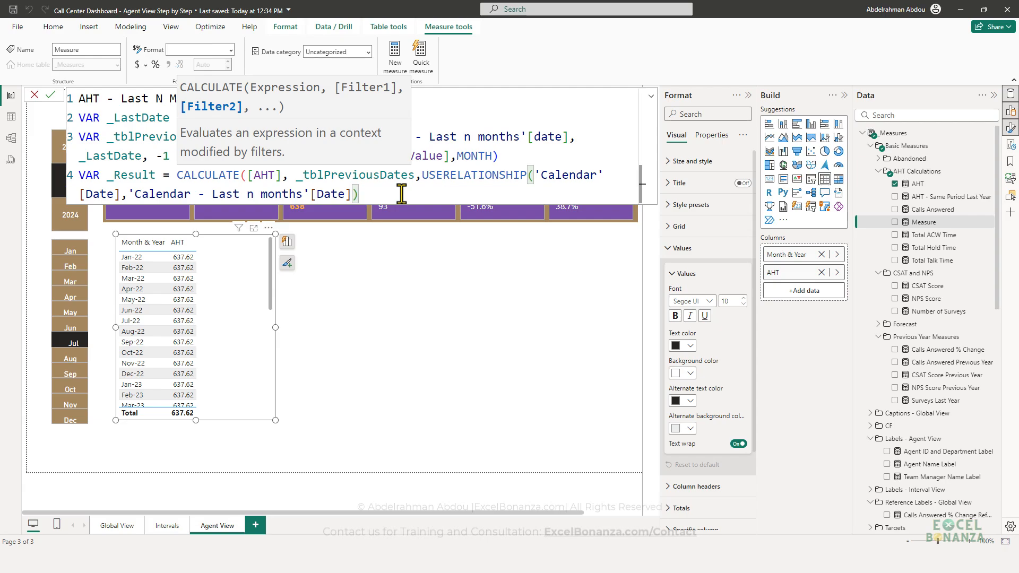
type(")")
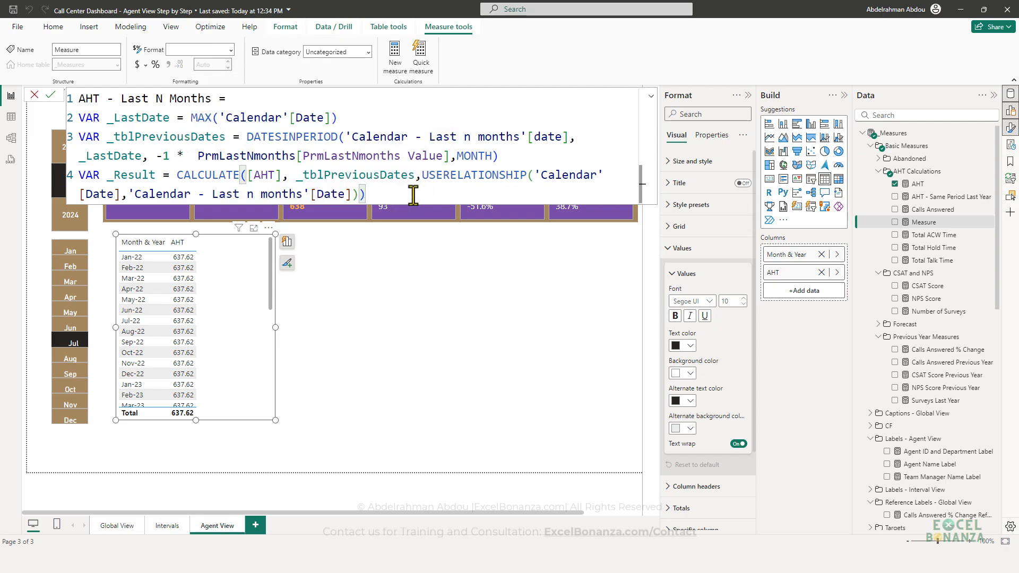
key("shift+Return")
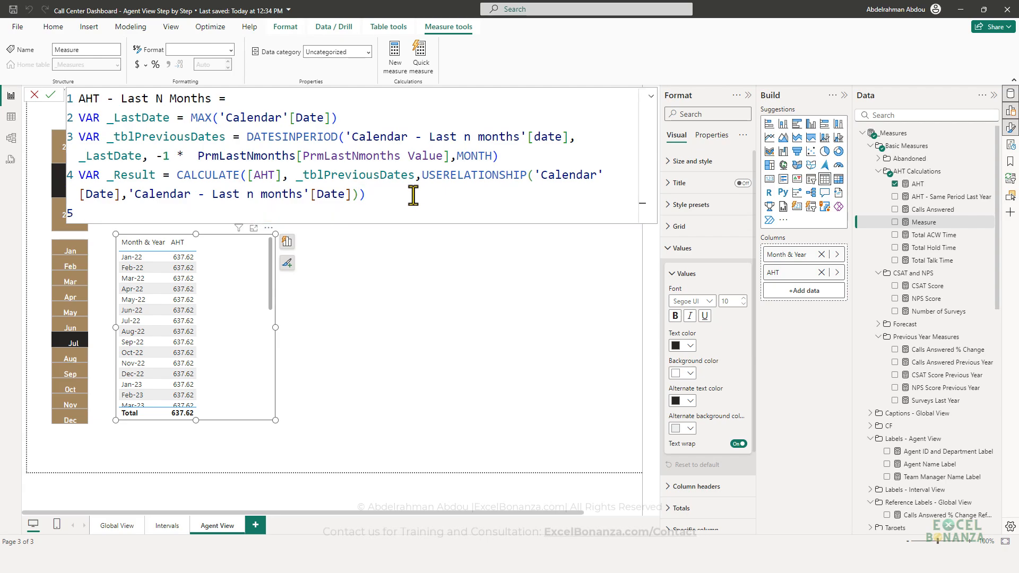
Step: Finish the AHT - Last N Months measure by returning the _Result variable, and commit the formula
type("Return _")
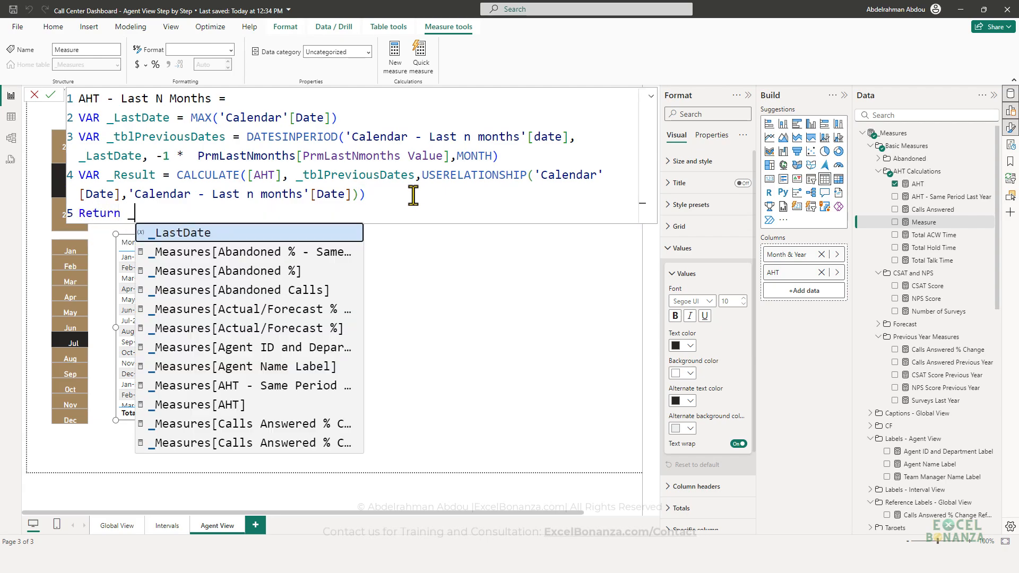
type("Result")
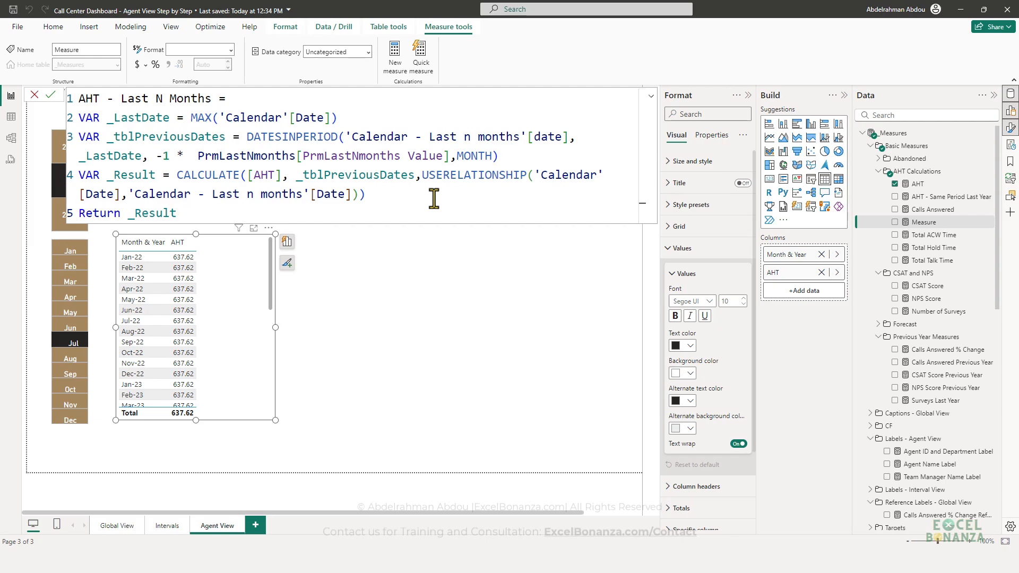
key("Return")
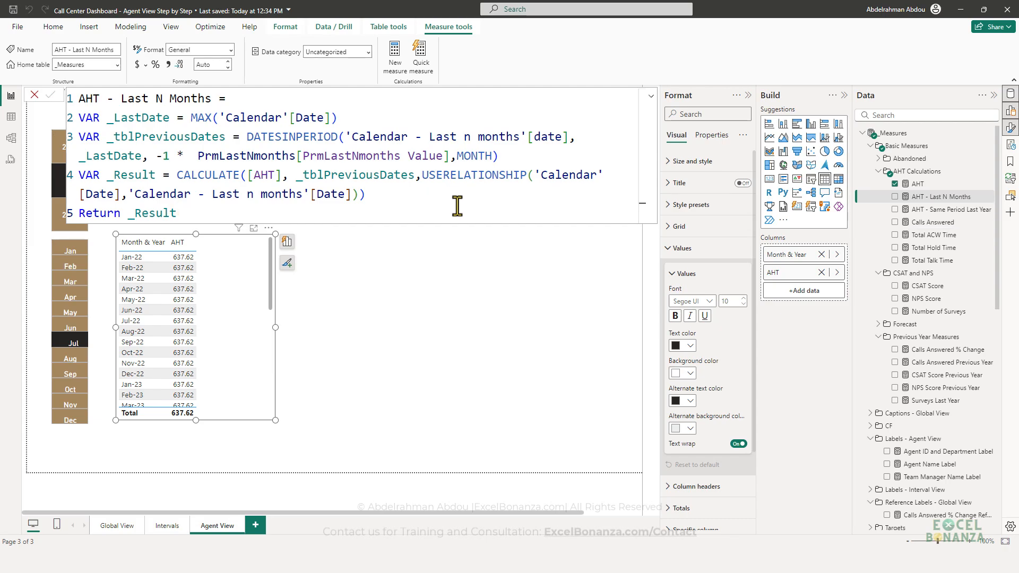
Step: Add the AHT - Last N Months measure to the Month & Year test table and enlarge the table to fit it
left_click(419, 268)
left_click_drag(926, 202, 246, 312)
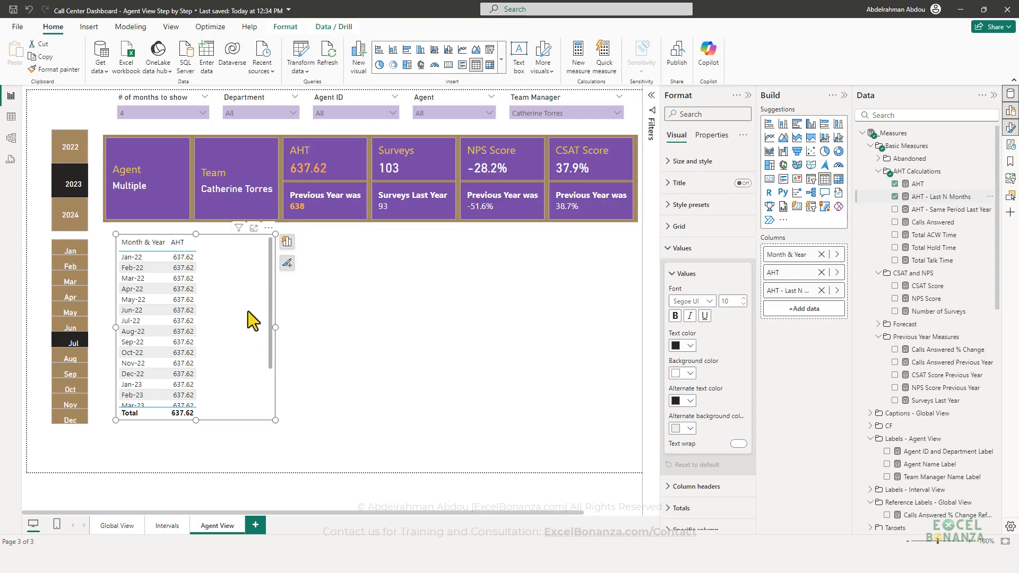
left_click(278, 425)
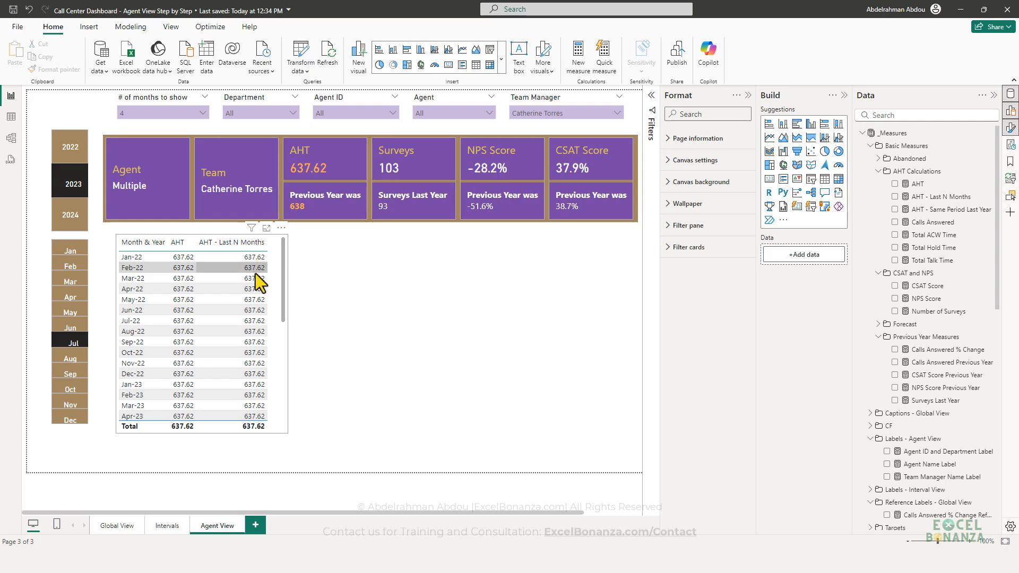
Step: Compare the AHT and AHT - Last N Months columns in the test table against the selected year and month slicers
scroll(260, 298, "down", 2)
scroll(268, 313, "up", 2)
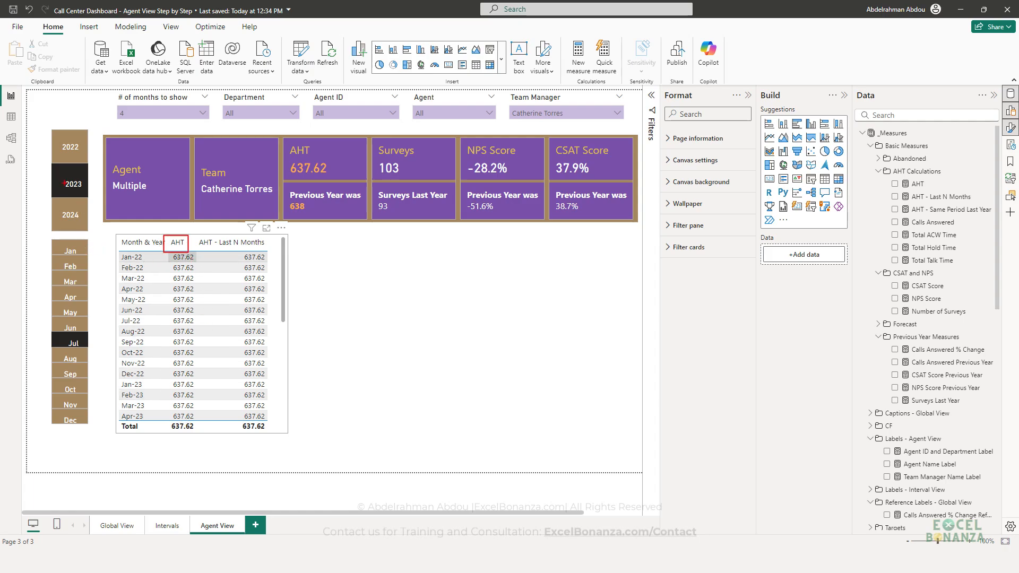
left_click_drag(52, 169, 87, 198)
left_click_drag(48, 327, 93, 345)
key("Escape")
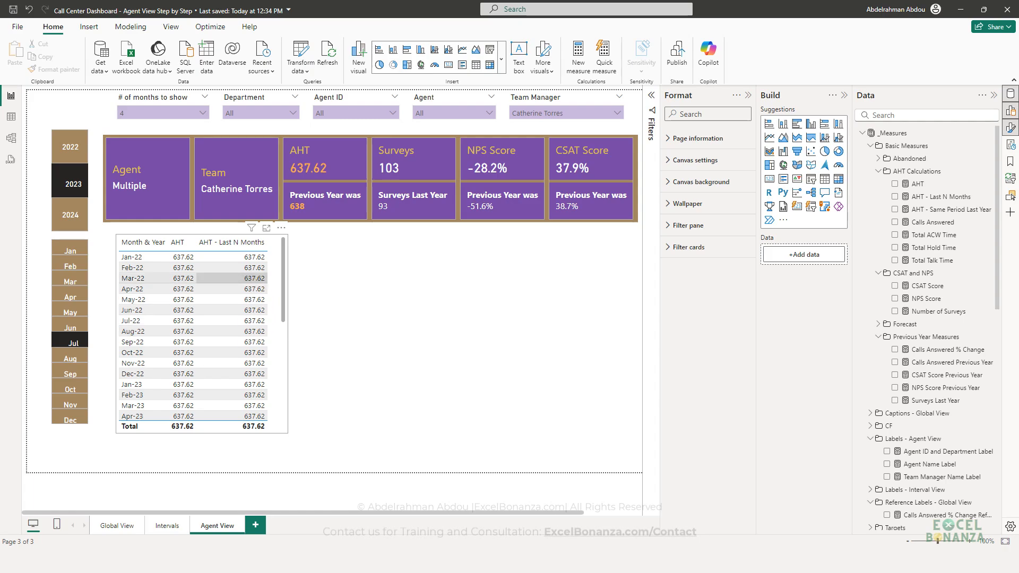
left_click_drag(233, 249, 269, 264)
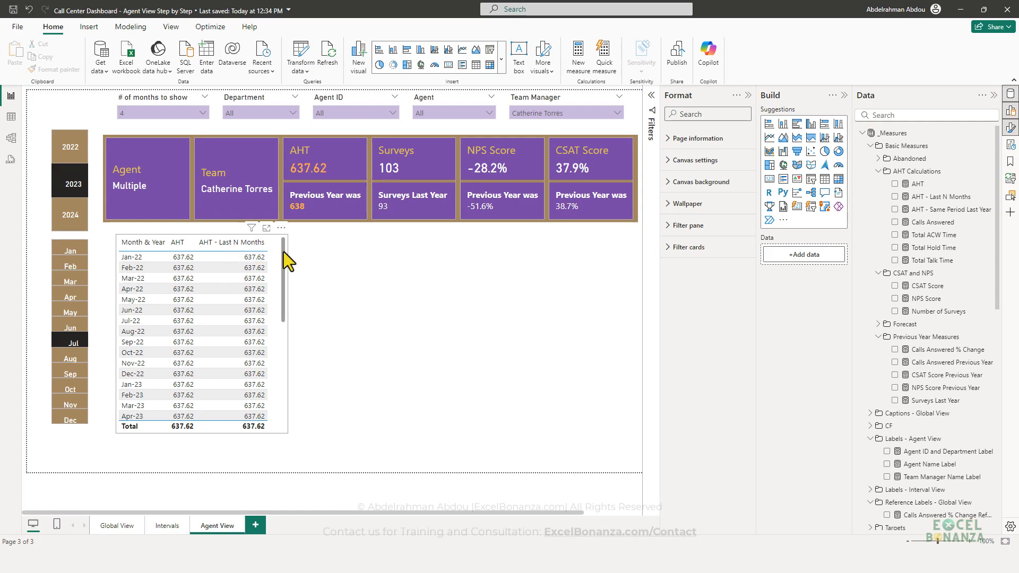
Step: Examine the model relationships running from Calendar - Last n months through Calendar to FactCalls
left_click(12, 139)
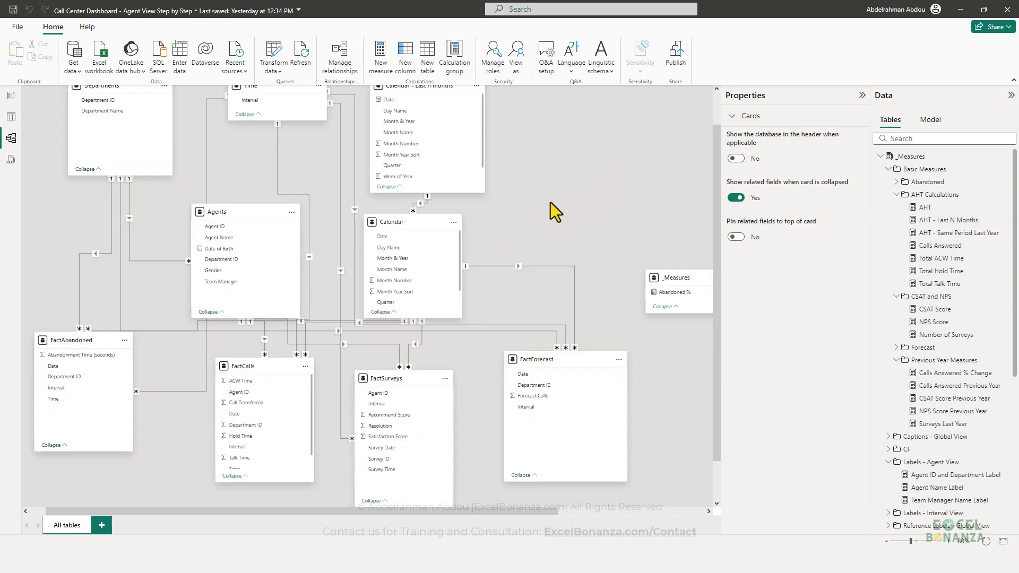
scroll(549, 202, "up", 1)
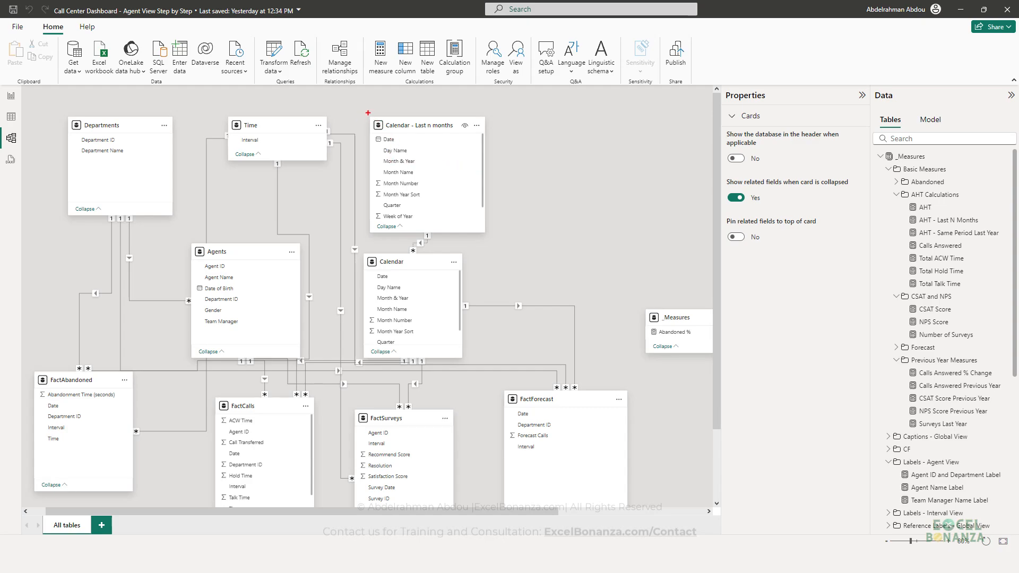
left_click_drag(368, 115, 507, 232)
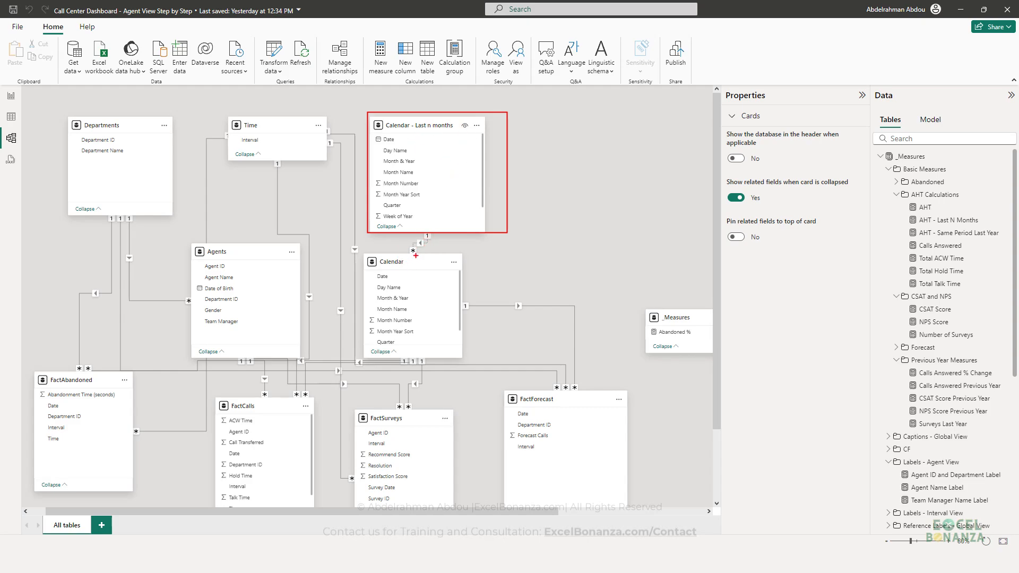
mouse_move(442, 231)
left_mouse_down()
mouse_move(442, 259)
mouse_move(435, 252)
left_mouse_up()
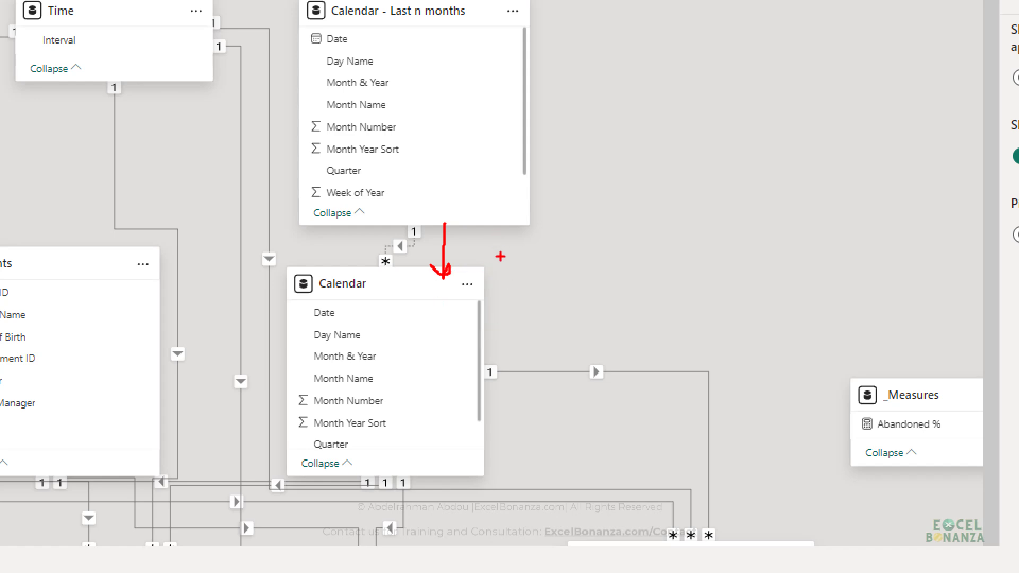
mouse_move(494, 365)
left_mouse_down()
mouse_move(508, 233)
mouse_move(493, 365)
left_mouse_up()
left_click_drag(464, 232, 605, 350)
key("ctrl+z")
key("ctrl+z")
key("ctrl+z")
key("ctrl+z")
key("ctrl+z")
key("y")
key("r")
left_click_drag(458, 222, 452, 282)
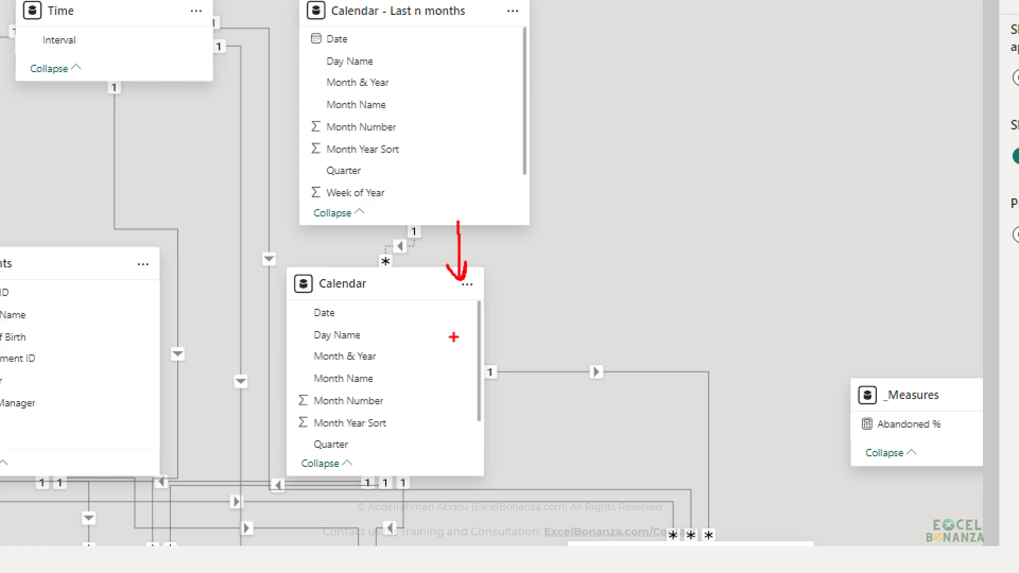
key("Escape")
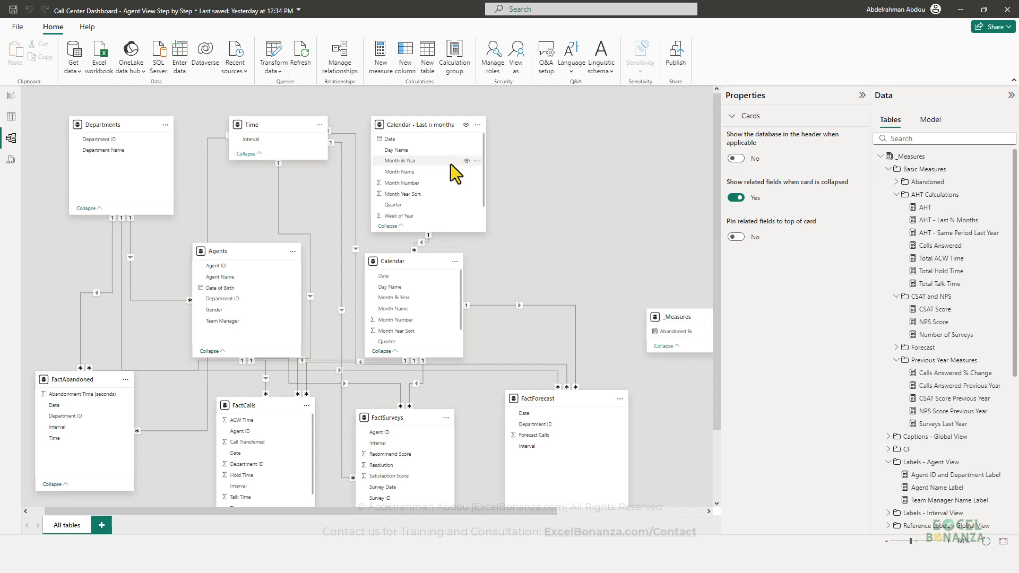
key("ctrl+2")
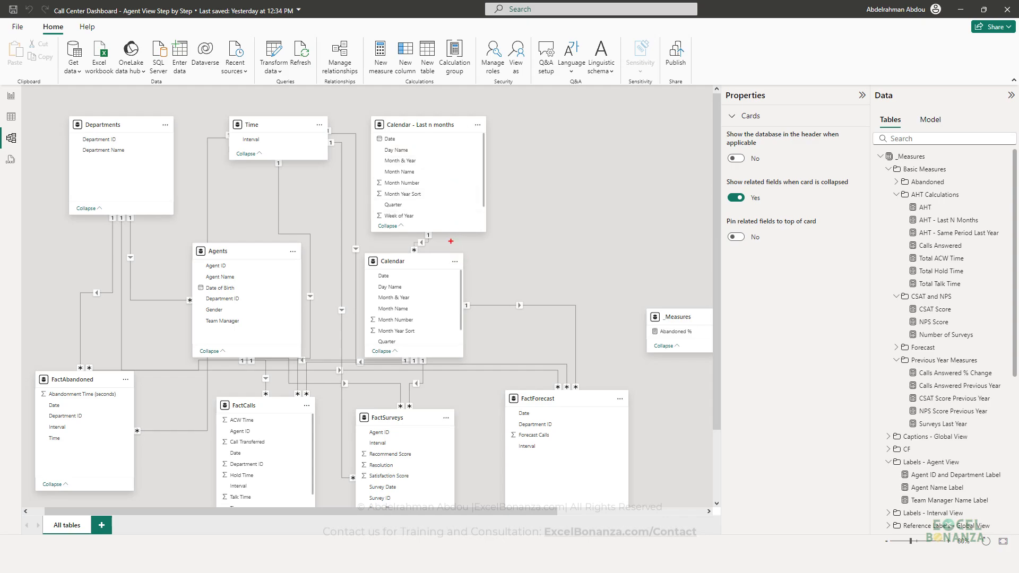
left_click_drag(450, 233, 450, 254)
mouse_move(382, 355)
left_mouse_down()
mouse_move(340, 403)
mouse_move(309, 419)
left_mouse_up()
mouse_move(455, 114)
left_mouse_down()
mouse_move(390, 146)
mouse_move(451, 111)
left_mouse_up()
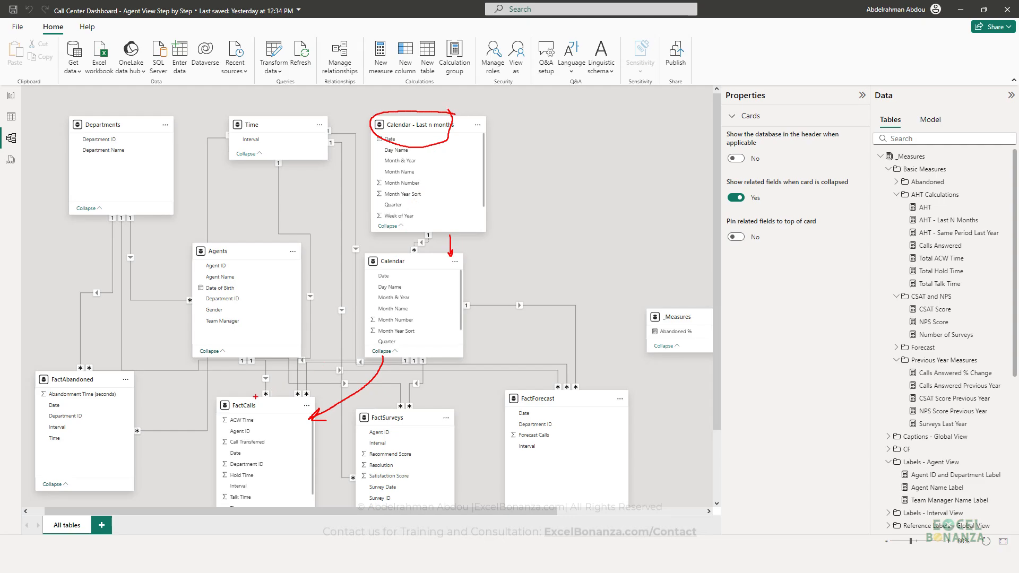
mouse_move(255, 396)
left_mouse_down()
mouse_move(202, 404)
mouse_move(257, 418)
mouse_move(253, 392)
left_mouse_up()
key("Escape")
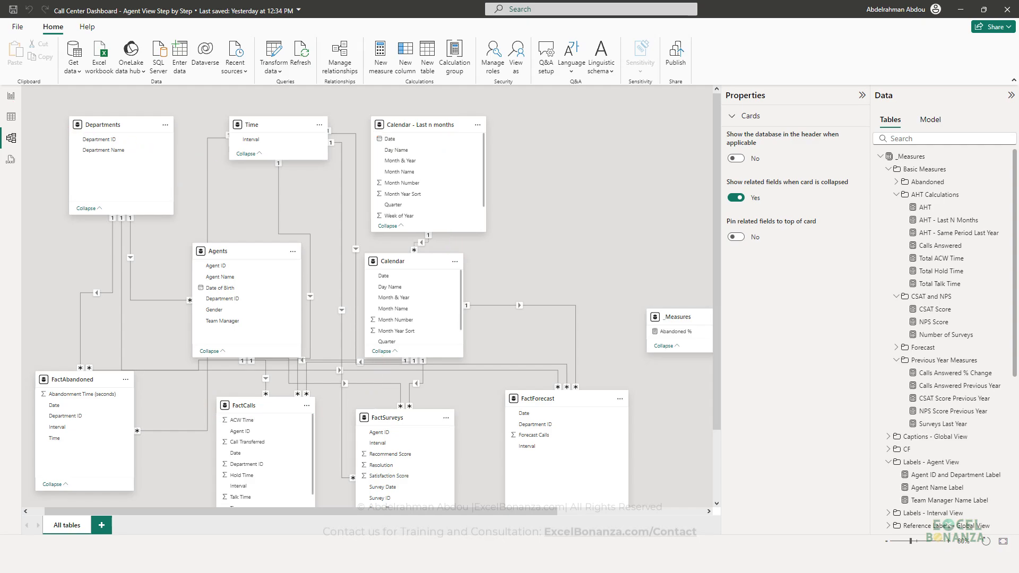
Step: Return to the report page and select the test table to inspect its AHT - Last N Months column
left_click(11, 96)
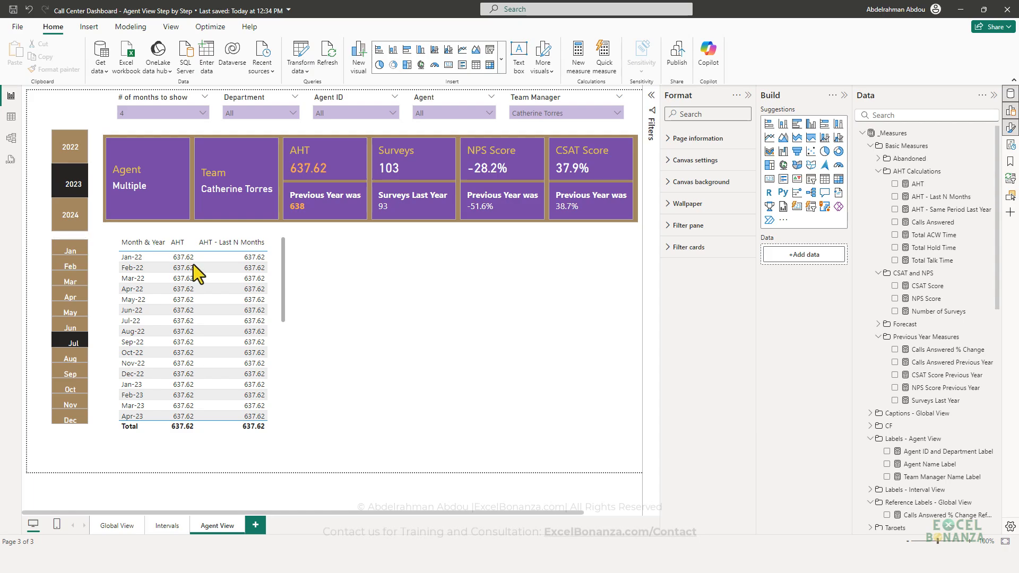
left_click(281, 329)
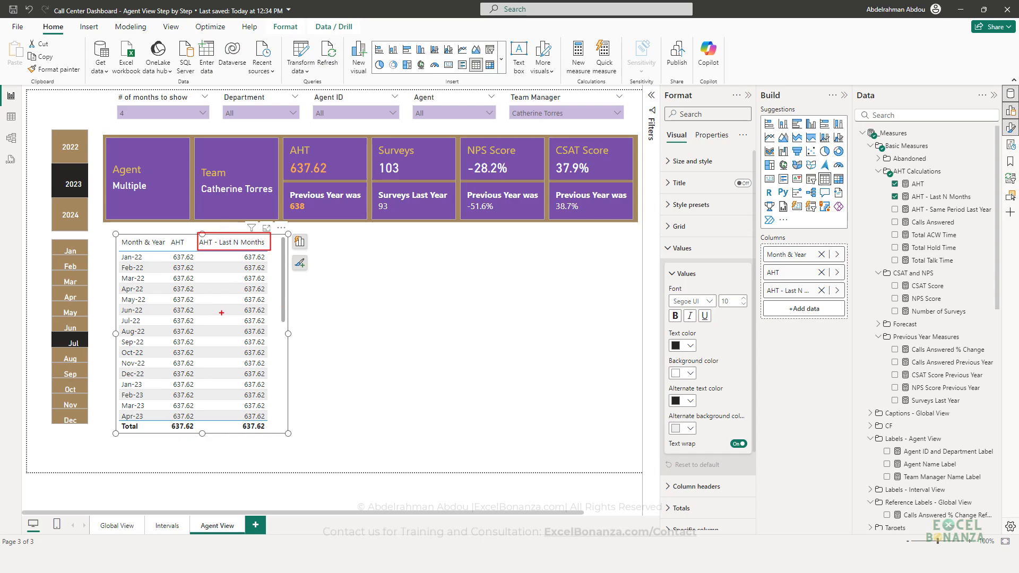
key("Escape")
Step: Switch to Microsoft Whiteboard, enlarge the Step 1 diagram, and place its window beside the report's slicers and test table
left_click_drag(0, 125, 517, 61)
double_click(517, 60)
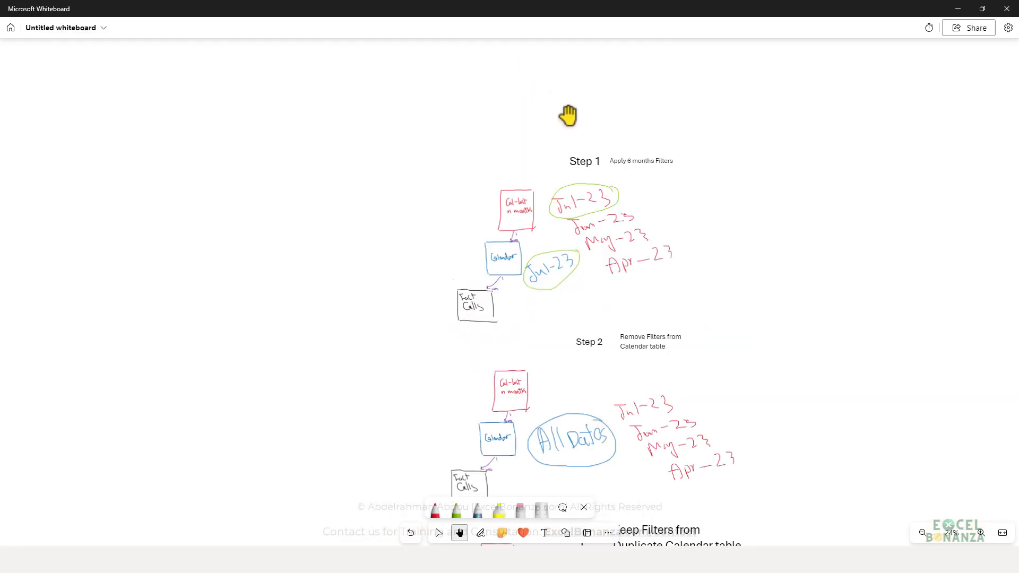
scroll(636, 218, "up", 3)
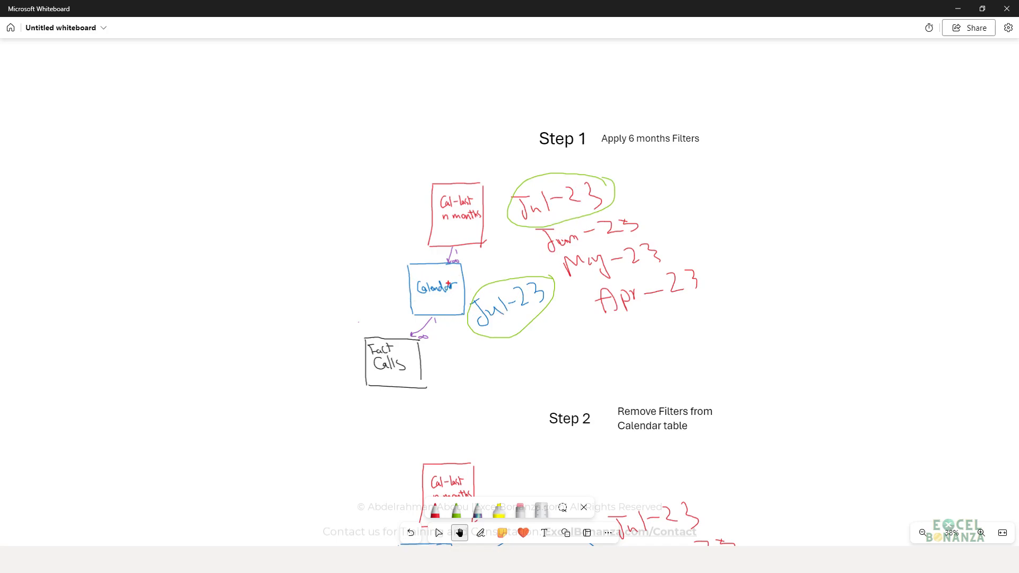
double_click(469, 14)
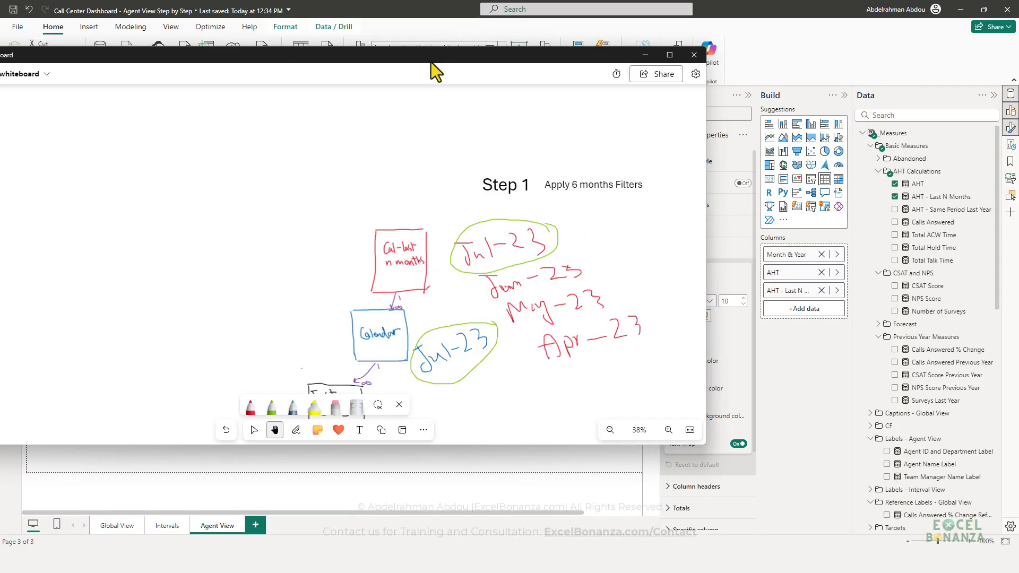
left_click_drag(508, 58, 767, 49)
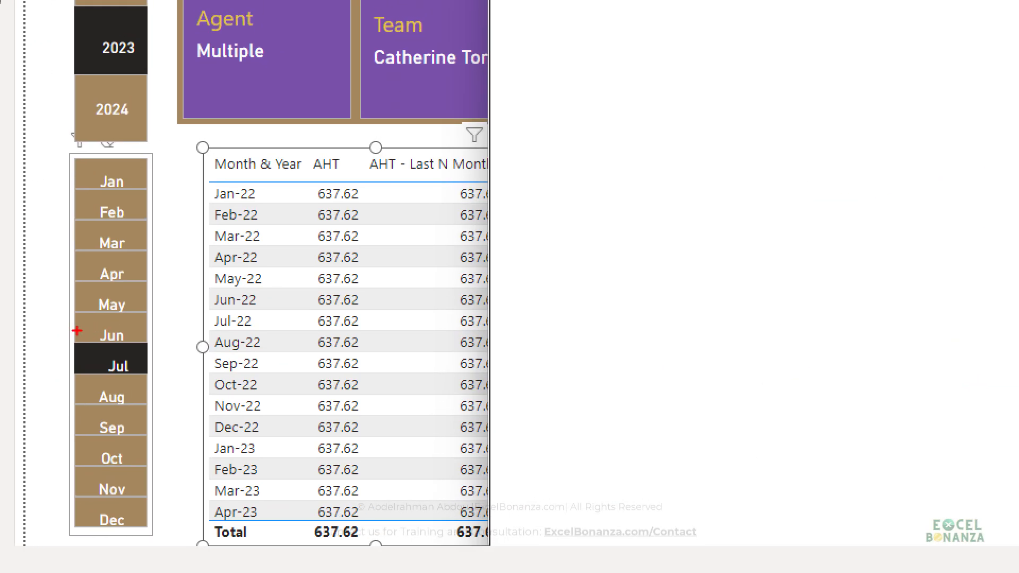
Step: Compare the report's selected year and month with the Calendar table's Jul-23 filter in the whiteboard's Step 1 diagram
key("b")
left_click_drag(40, 291, 173, 406)
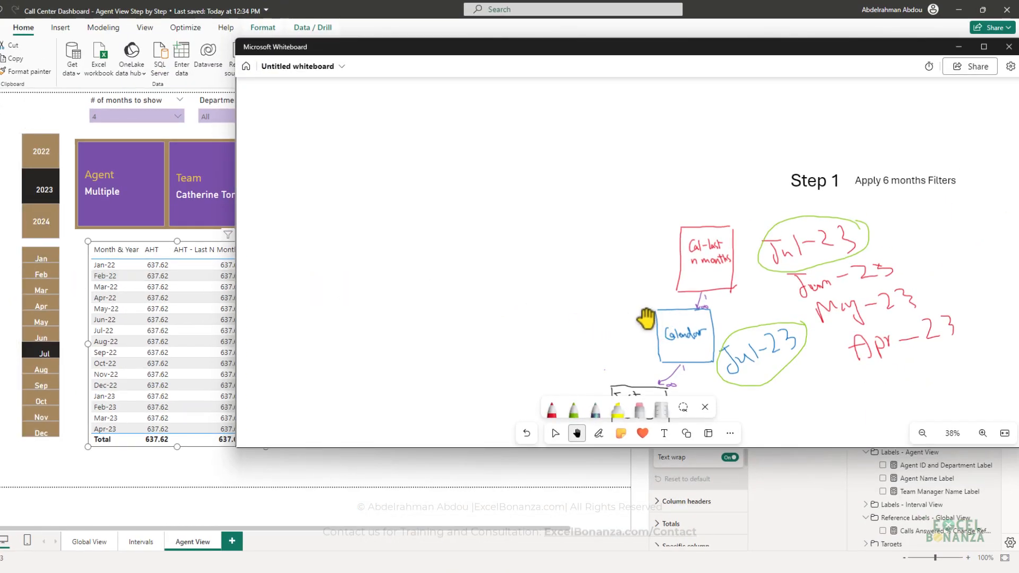
key("ctrl+2")
left_click_drag(643, 307, 719, 364)
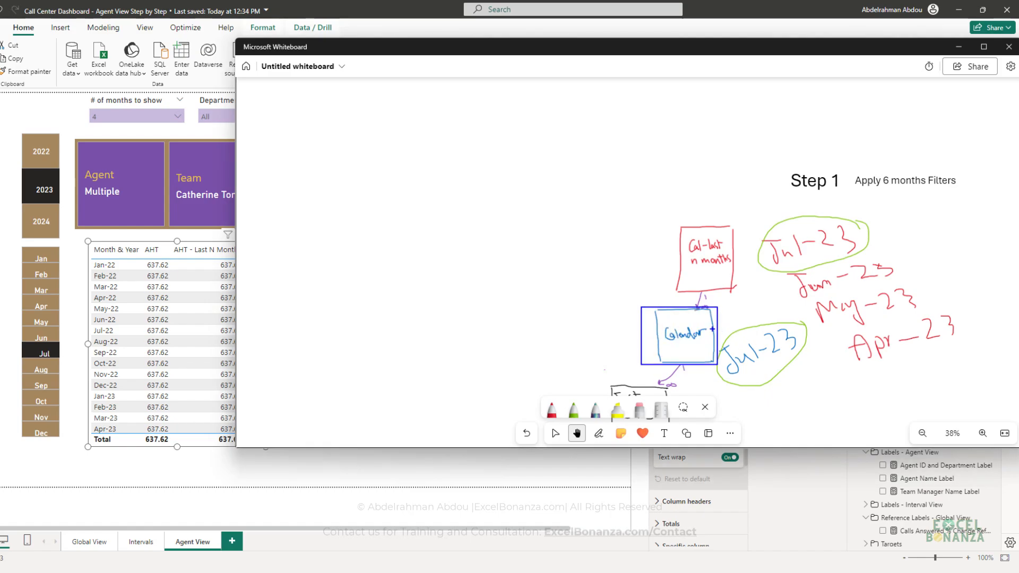
left_click_drag(708, 328, 805, 378)
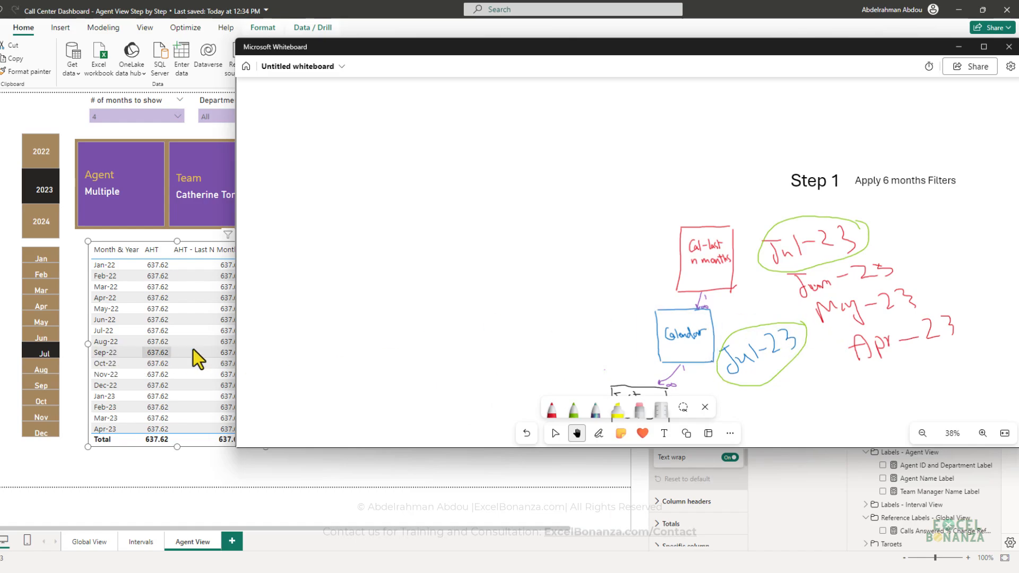
left_click(574, 410)
left_click(574, 409)
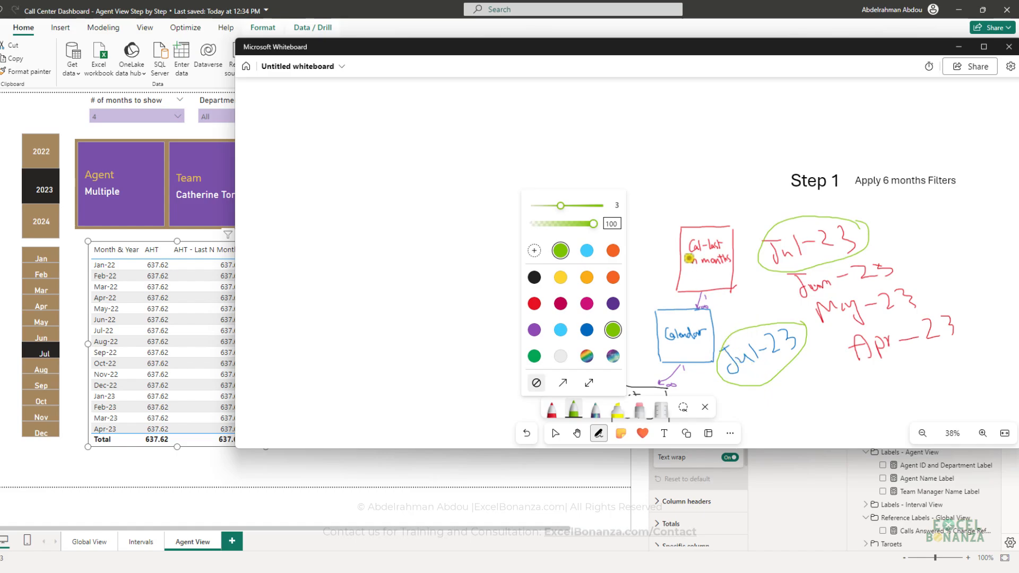
left_click(580, 416)
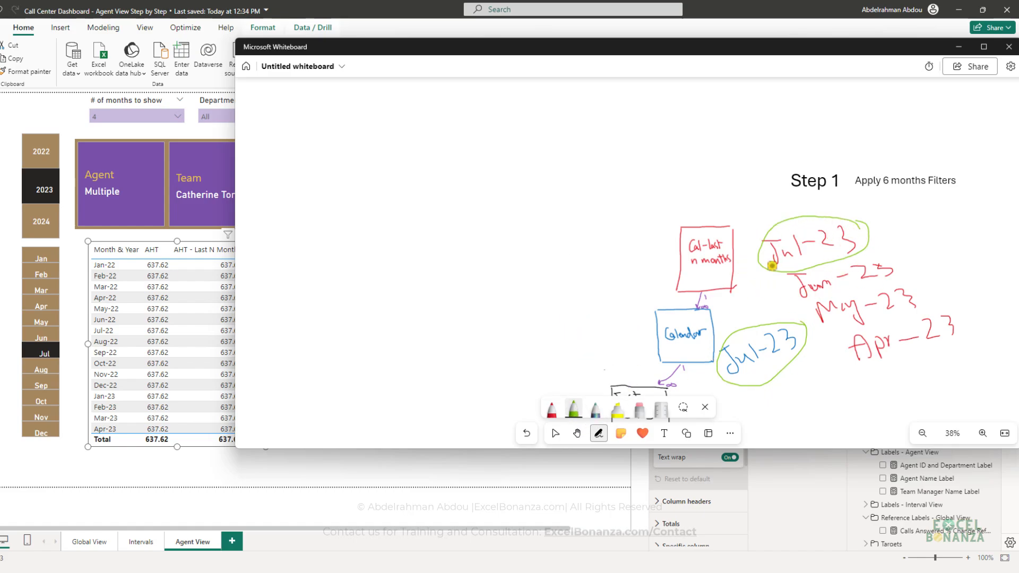
Step: Switch back to Power BI and review the AHT - Last N Months formula's MAX, DATESINPERIOD and CALCULATE expressions, including the _tblPreviousDates filter
left_click(30, 113)
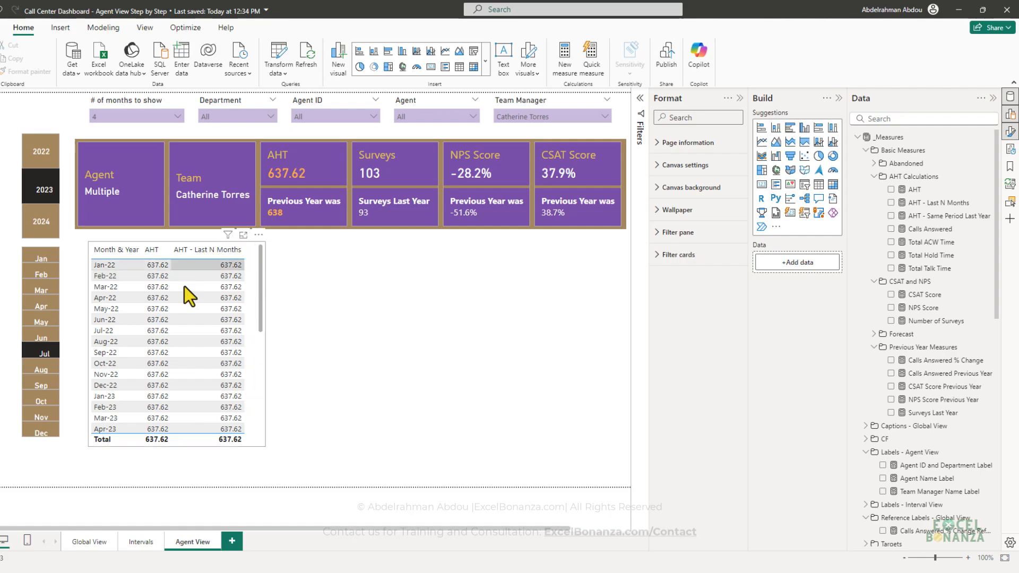
left_click(940, 203)
left_click_drag(162, 120, 332, 113)
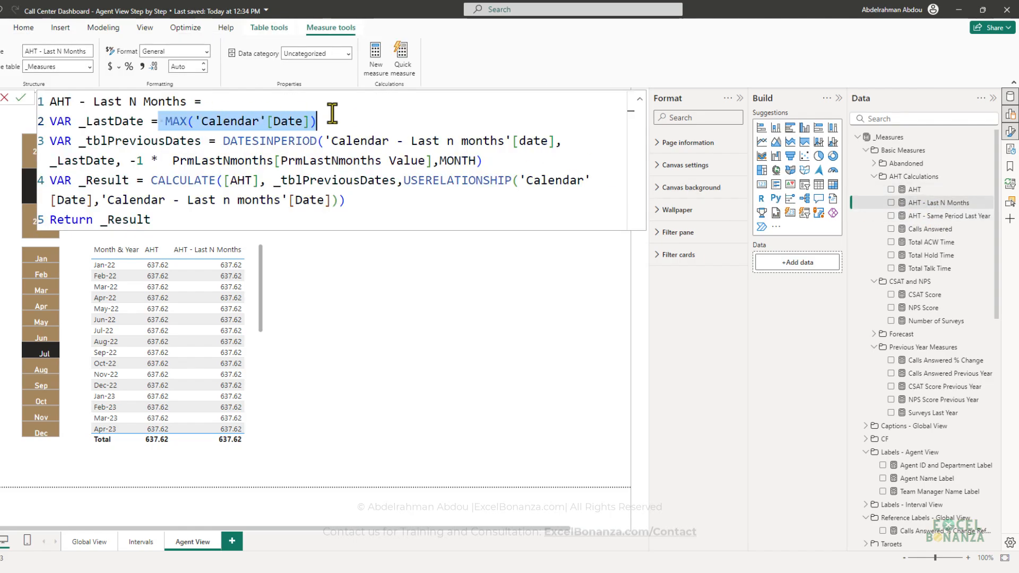
left_click(245, 140)
left_click_drag(217, 140, 609, 142)
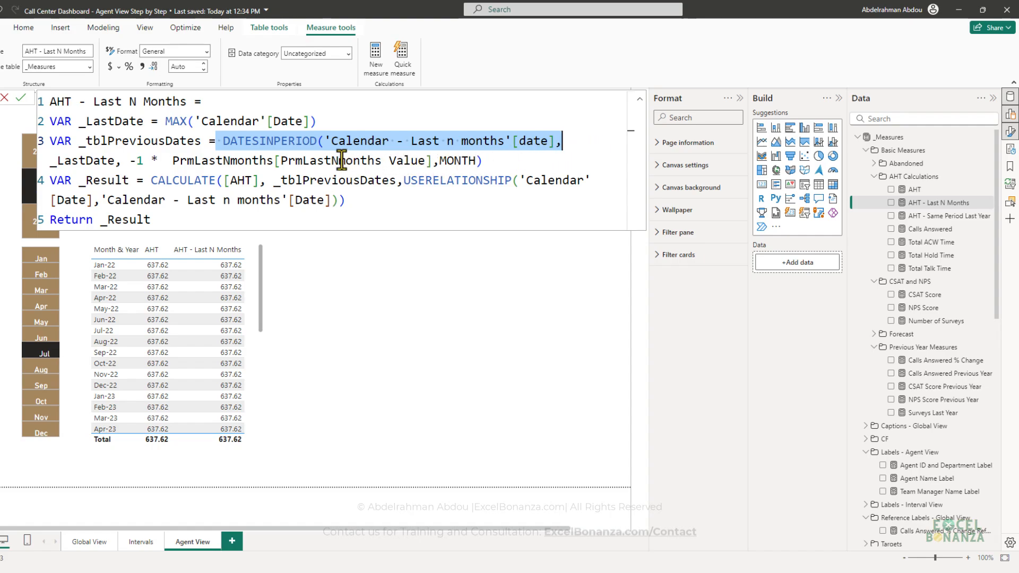
left_click(224, 142)
double_click(224, 142)
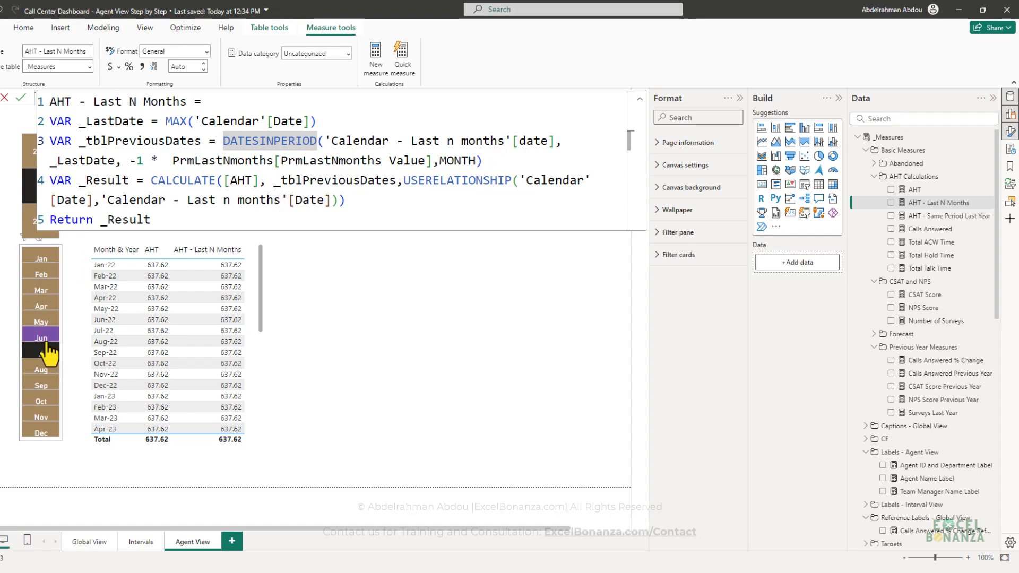
left_click(232, 181)
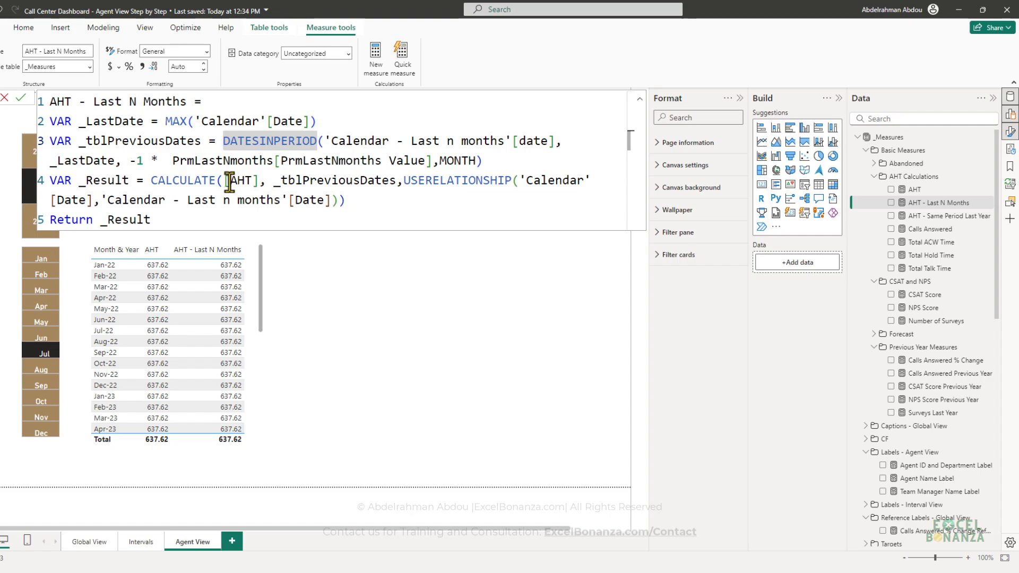
left_click(278, 181)
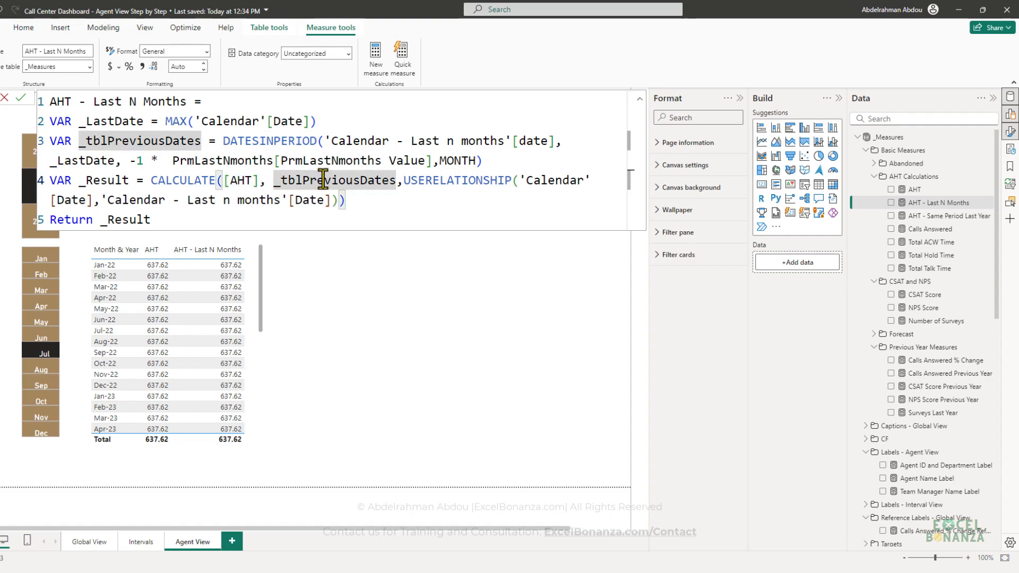
left_click_drag(274, 180, 395, 175)
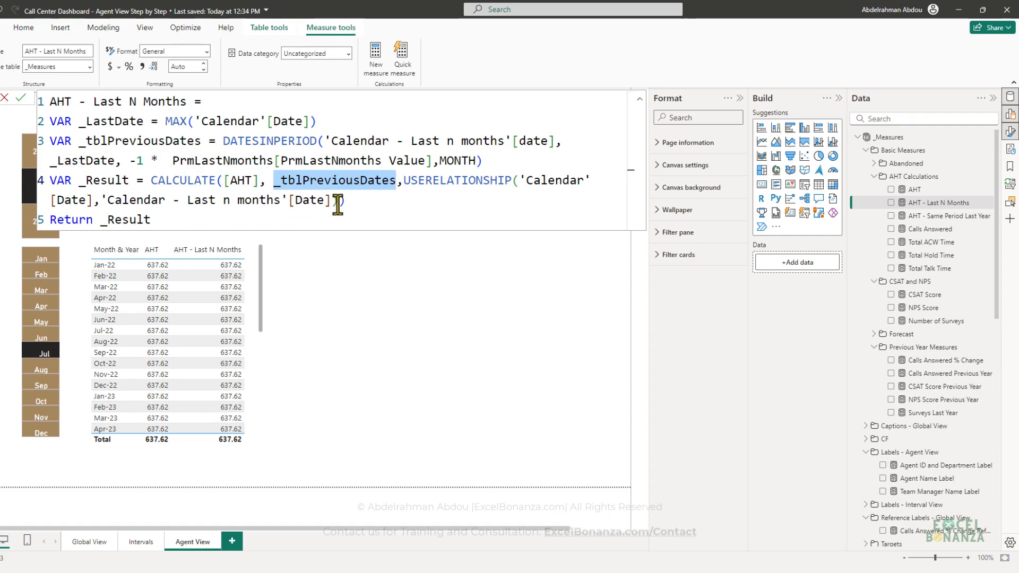
Step: Switch to Microsoft Whiteboard and compare the Step 1 diagram's Calendar and Cal-last n months filters with the report's selected year and month
left_click(639, 98)
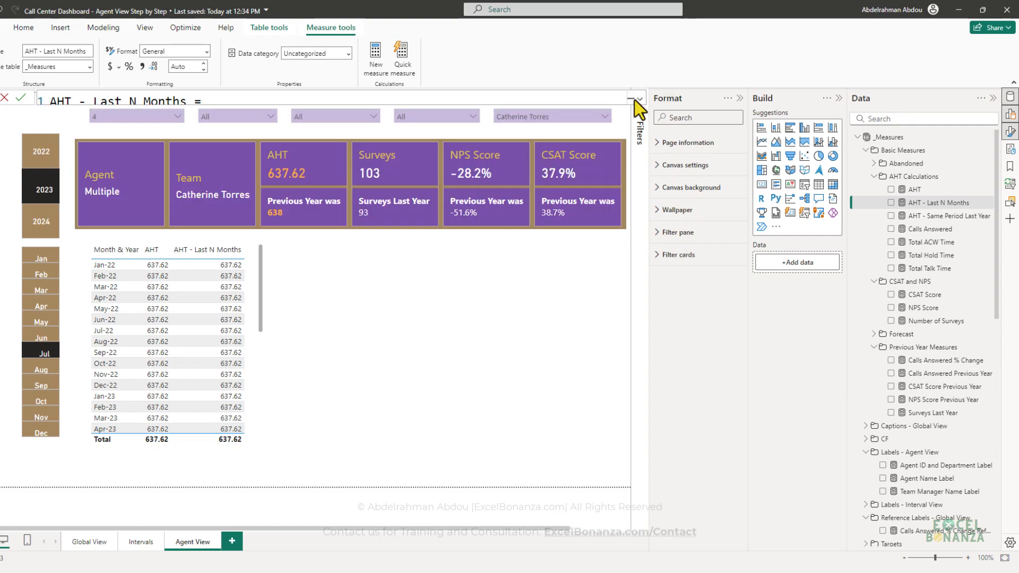
key("alt+Tab")
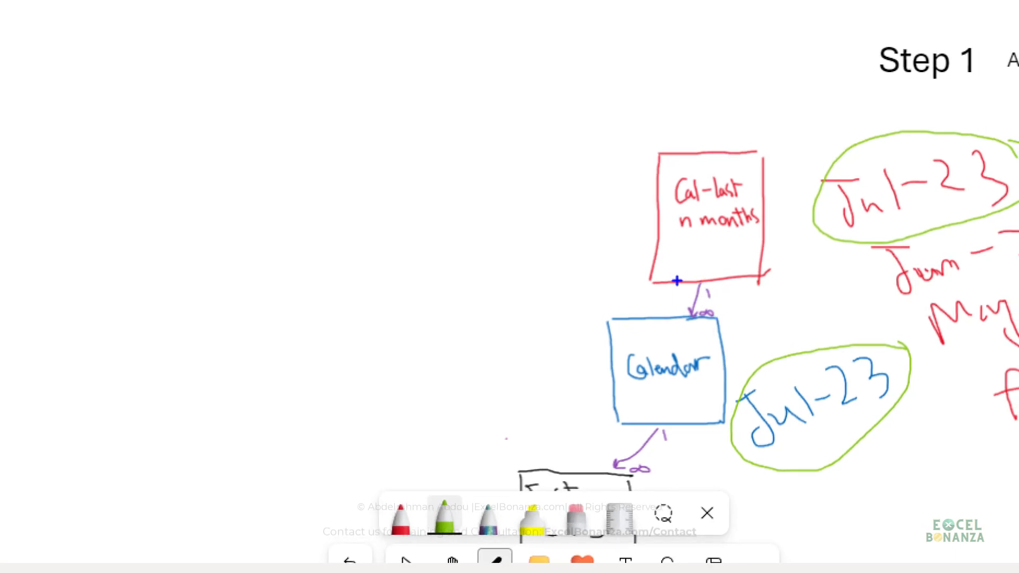
left_click_drag(675, 277, 728, 318)
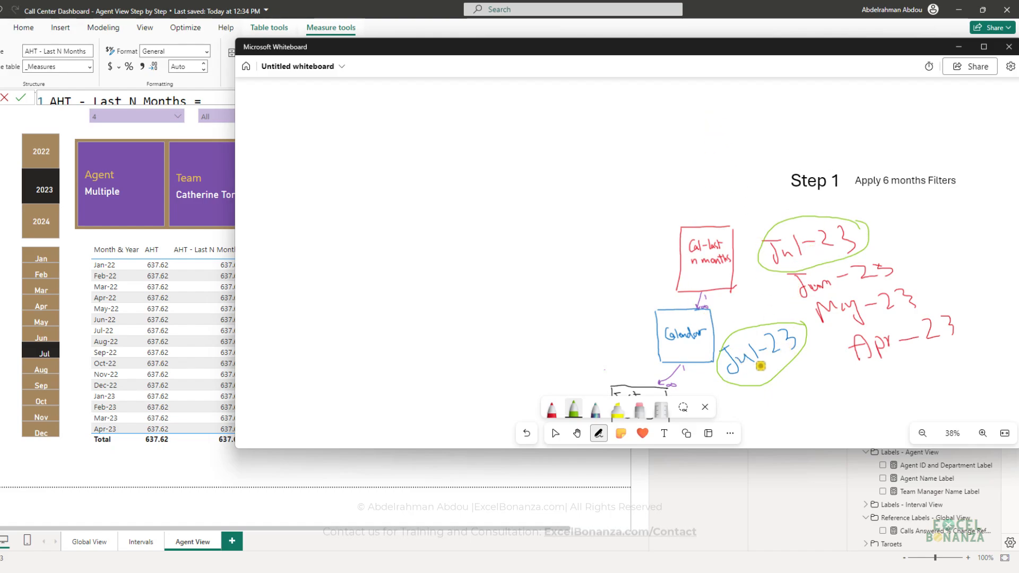
left_click(206, 466)
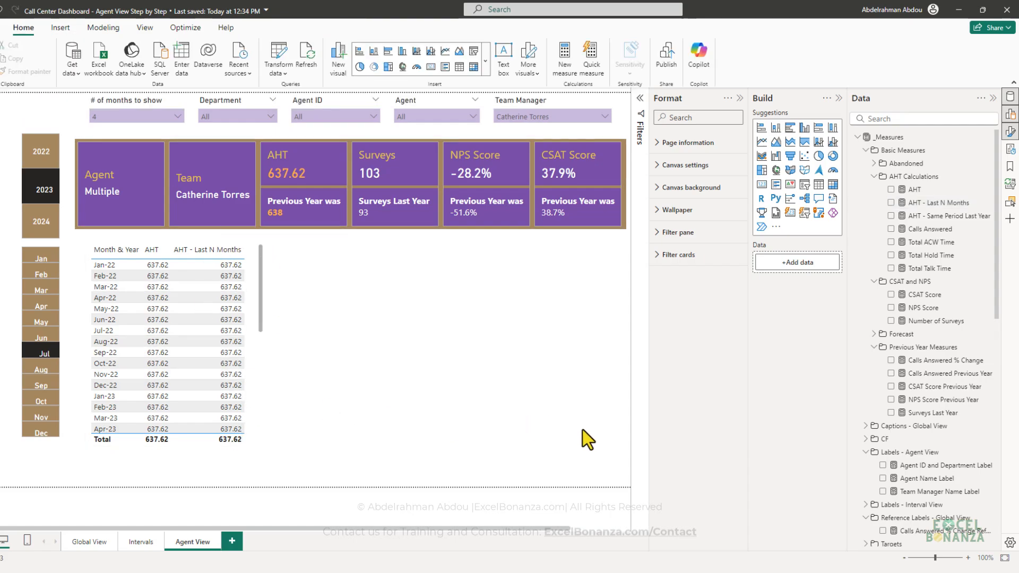
key("alt+Tab")
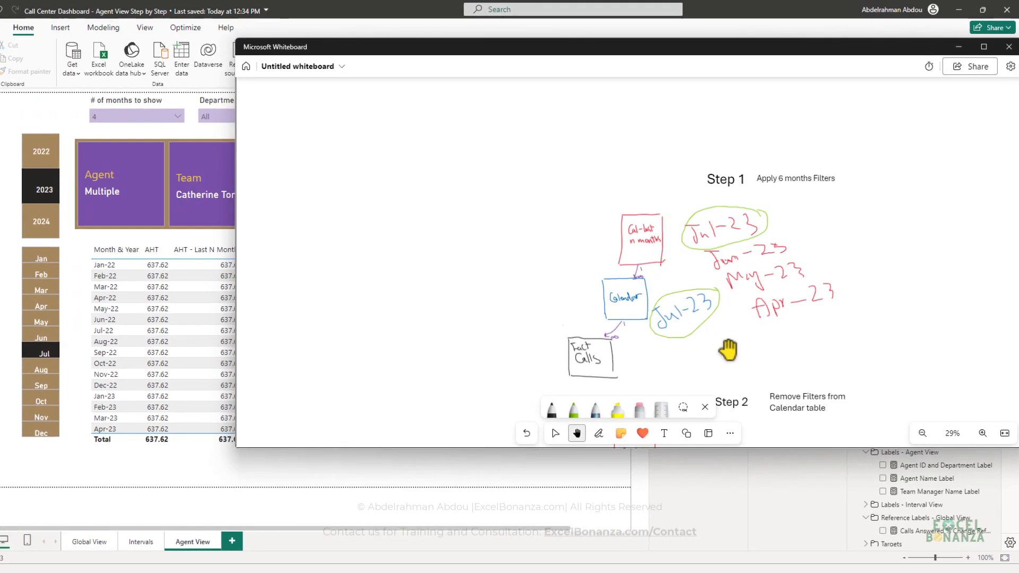
Step: Cross out the Calendar table's Jul-23 filter in the Step 1 diagram in black and write "All" and "RemoveFilters" below it
left_click(552, 409)
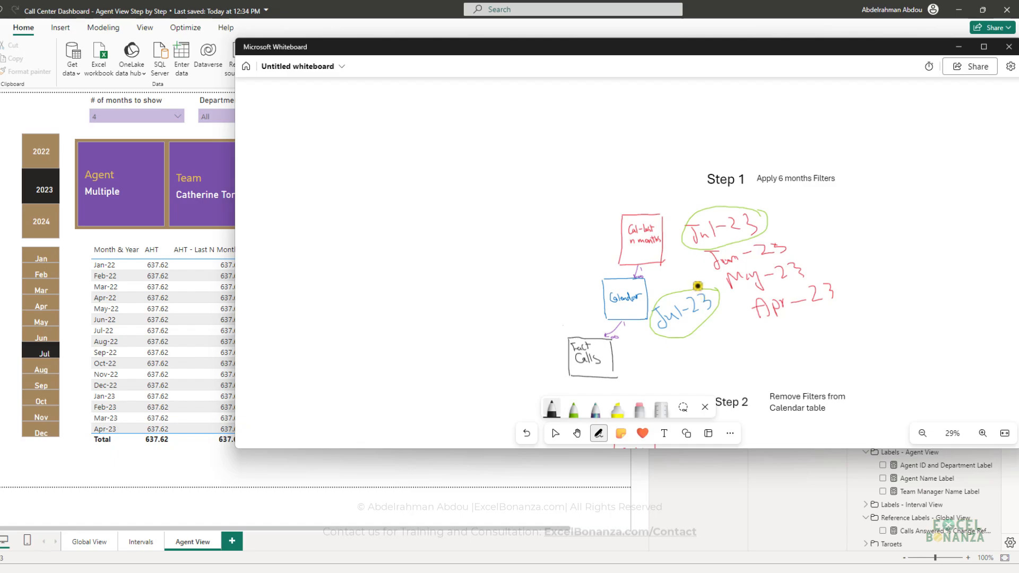
left_click_drag(698, 287, 664, 344)
left_click_drag(652, 298, 726, 331)
mouse_move(704, 362)
left_mouse_down()
mouse_move(712, 350)
mouse_move(722, 363)
left_mouse_up()
mouse_move(728, 337)
left_mouse_down()
mouse_move(740, 372)
mouse_move(769, 357)
mouse_move(789, 369)
mouse_move(815, 322)
mouse_move(833, 343)
mouse_move(830, 309)
mouse_move(881, 303)
mouse_move(894, 319)
left_mouse_up()
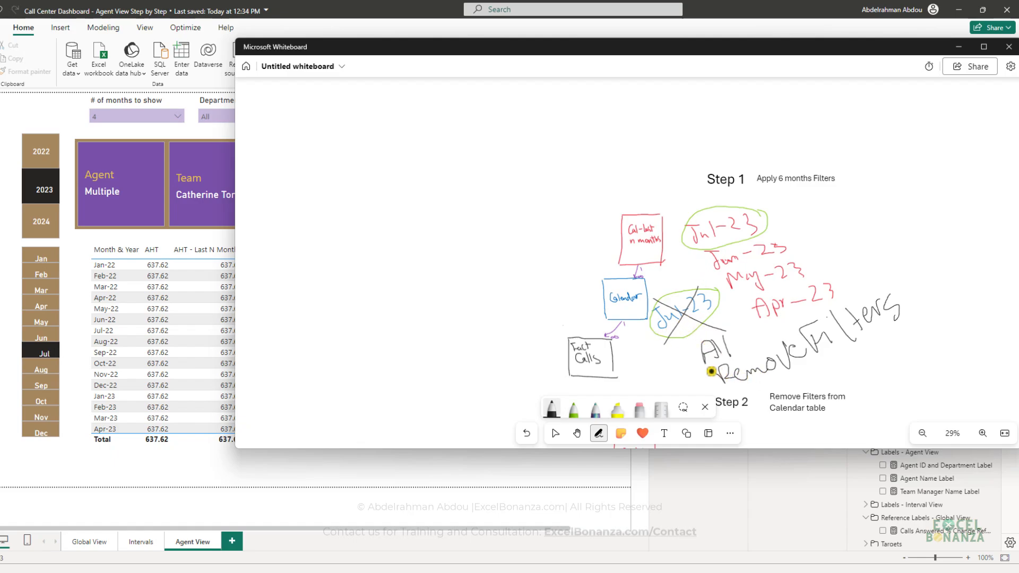
Step: In the Step 2 diagram, circle the Jul-23 to Apr-23 dates in green and draw an arrow from Cal-last n months to Calendar
key("space")
left_click_drag(671, 378, 630, 188)
left_click_drag(690, 310, 644, 277)
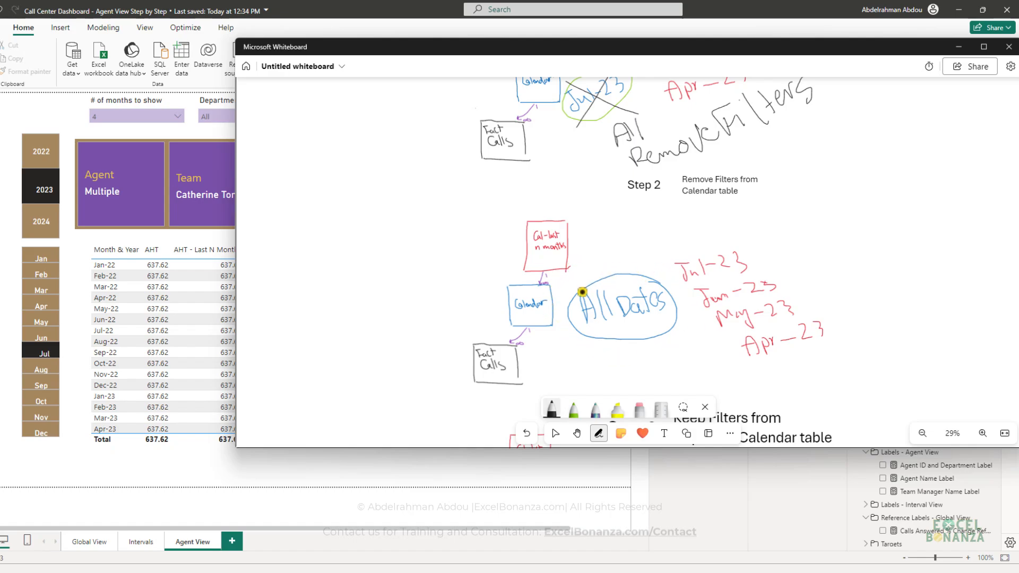
left_click(573, 410)
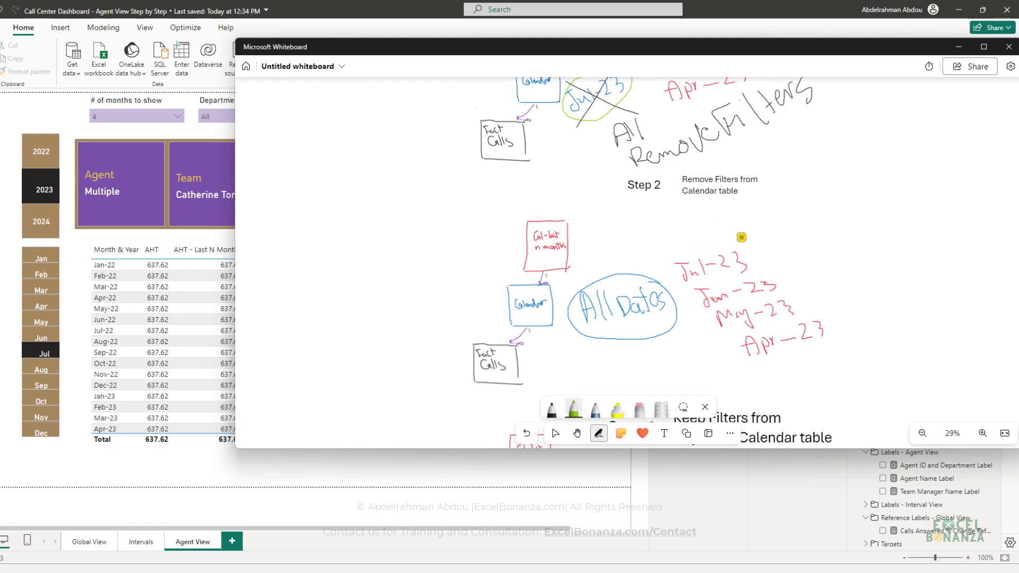
mouse_move(734, 235)
left_mouse_down()
mouse_move(685, 244)
mouse_move(684, 335)
mouse_move(845, 347)
mouse_move(769, 240)
mouse_move(714, 232)
left_mouse_up()
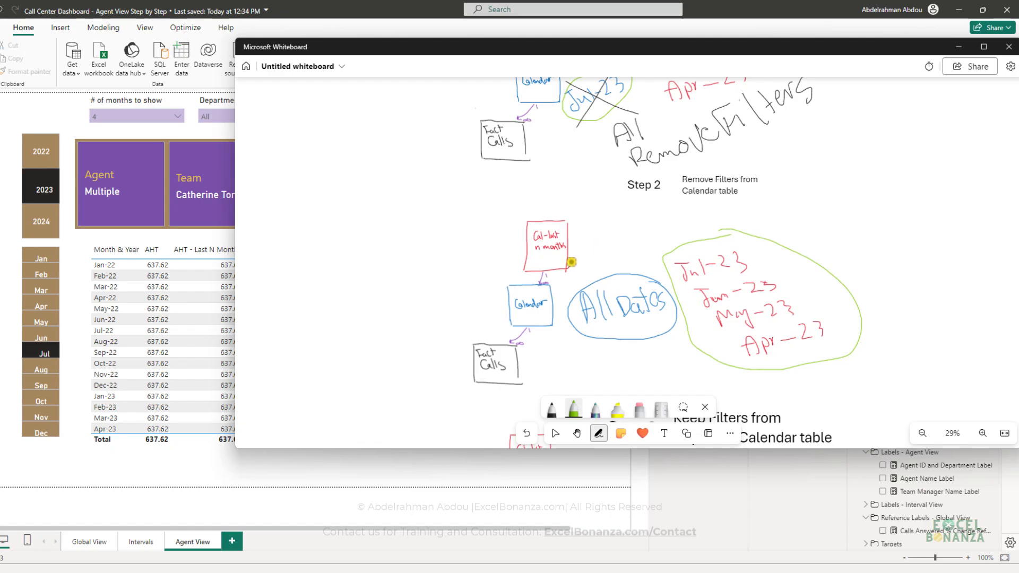
left_click_drag(573, 262, 557, 299)
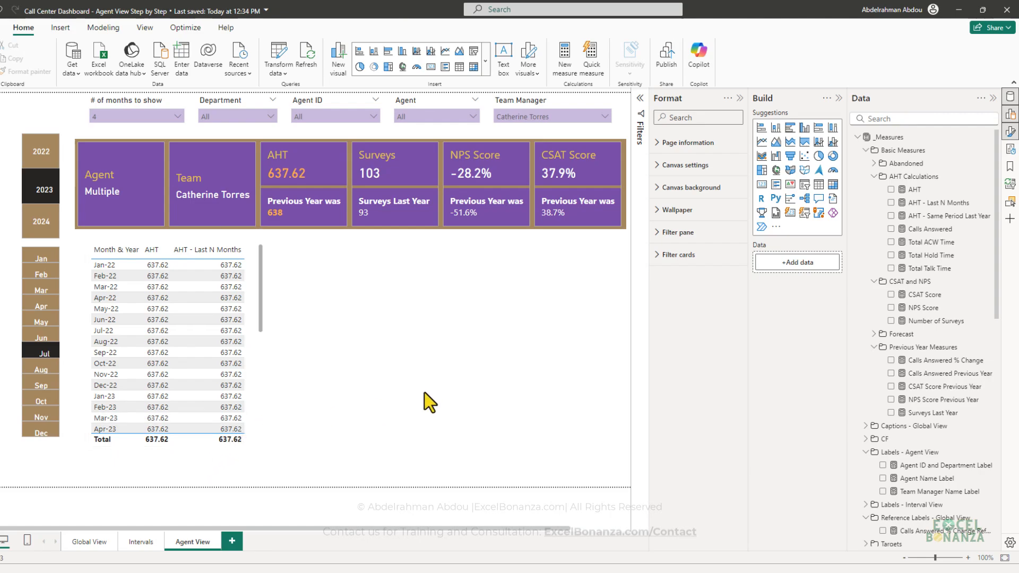
Step: In Power BI, add ALL('Calendar') as a further CALCULATE filter in the AHT - Last N Months measure and commit the formula
left_click(938, 203)
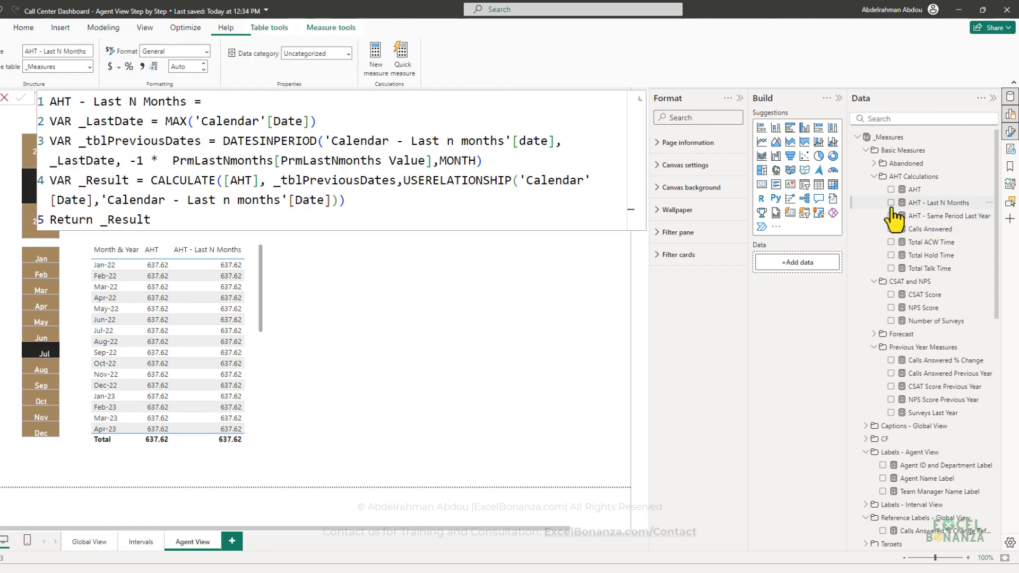
left_click(341, 200)
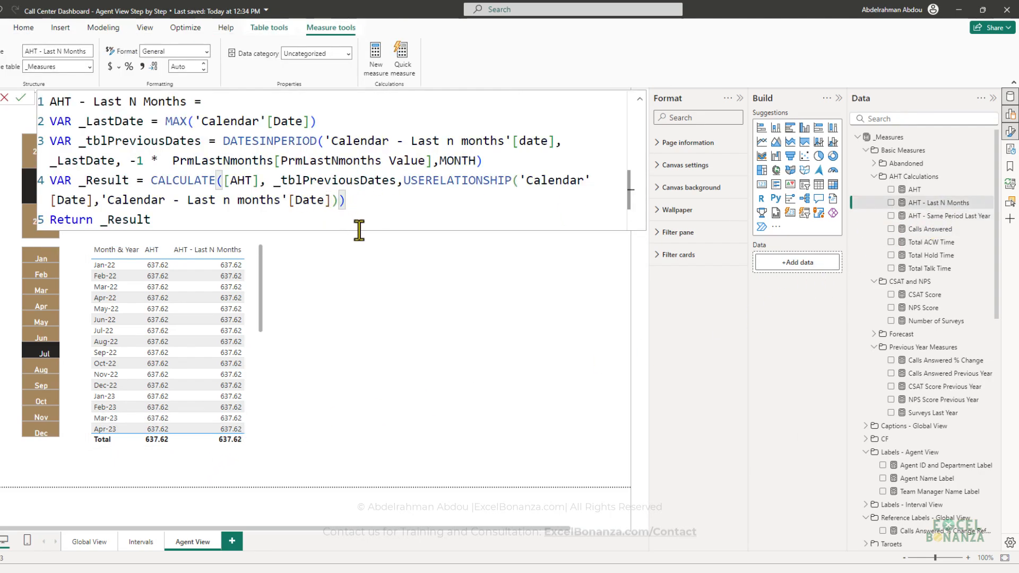
key("Left")
type(", all(")
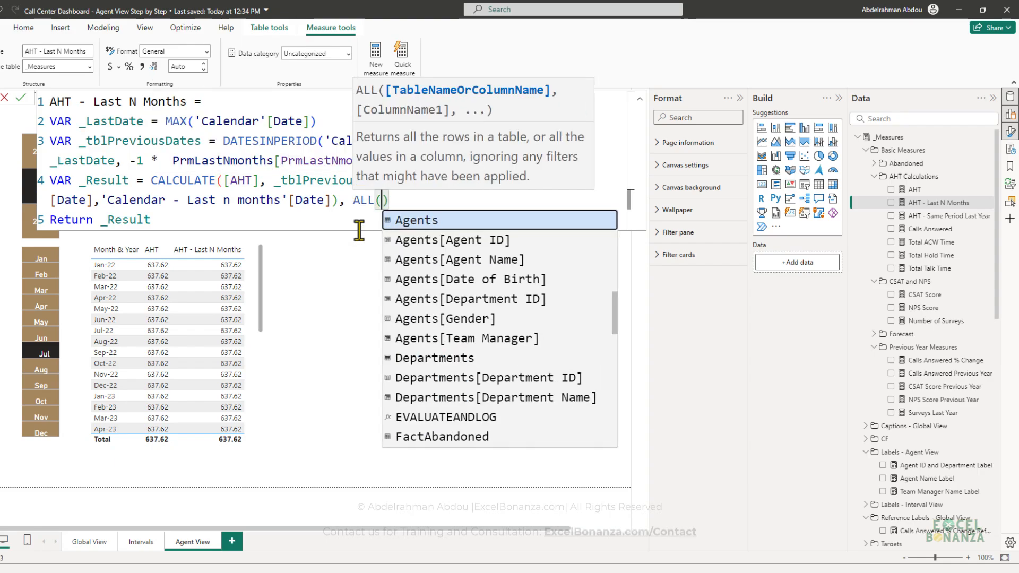
type("cal")
key("Tab")
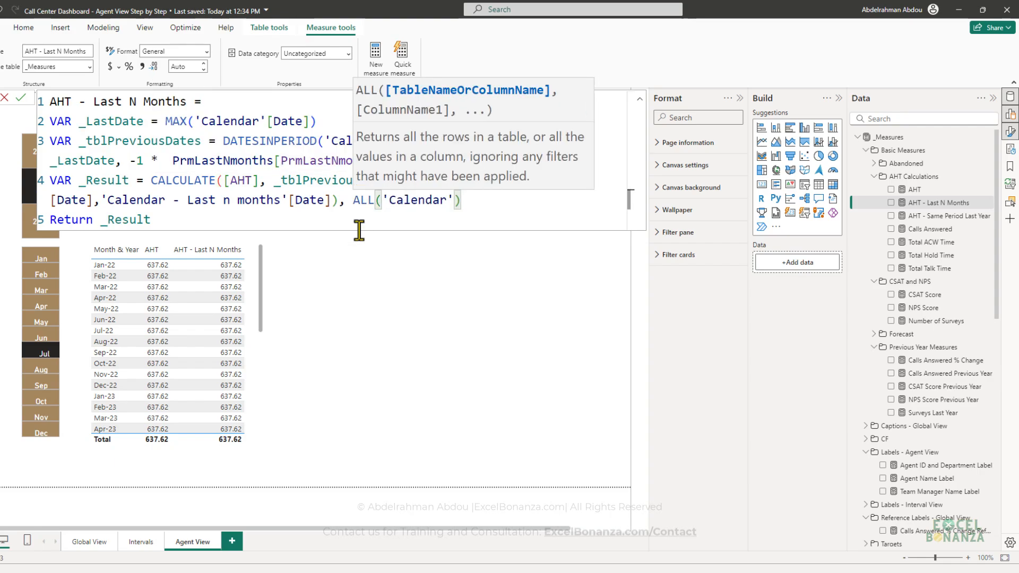
type(")")
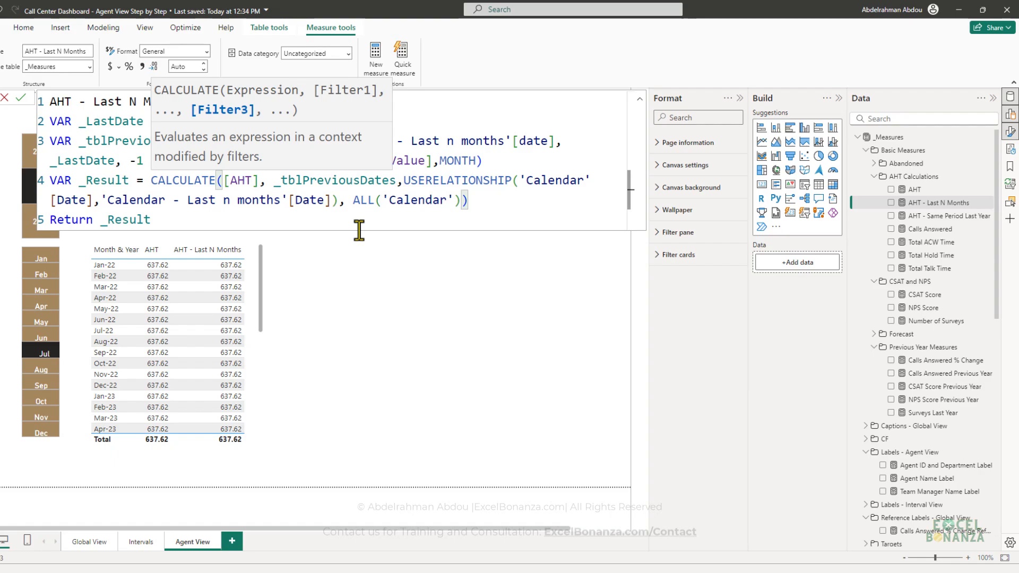
key("Return")
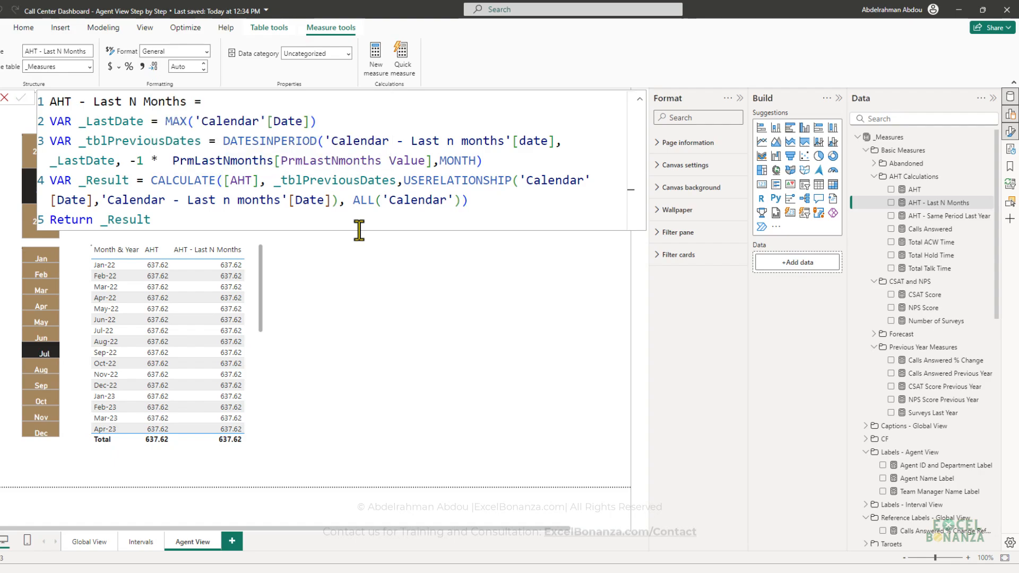
Step: Compare the test table's AHT - Last N Months column and its Apr-22 to Jun-22 rows with the whiteboard's Step 2 diagram
left_click(279, 320)
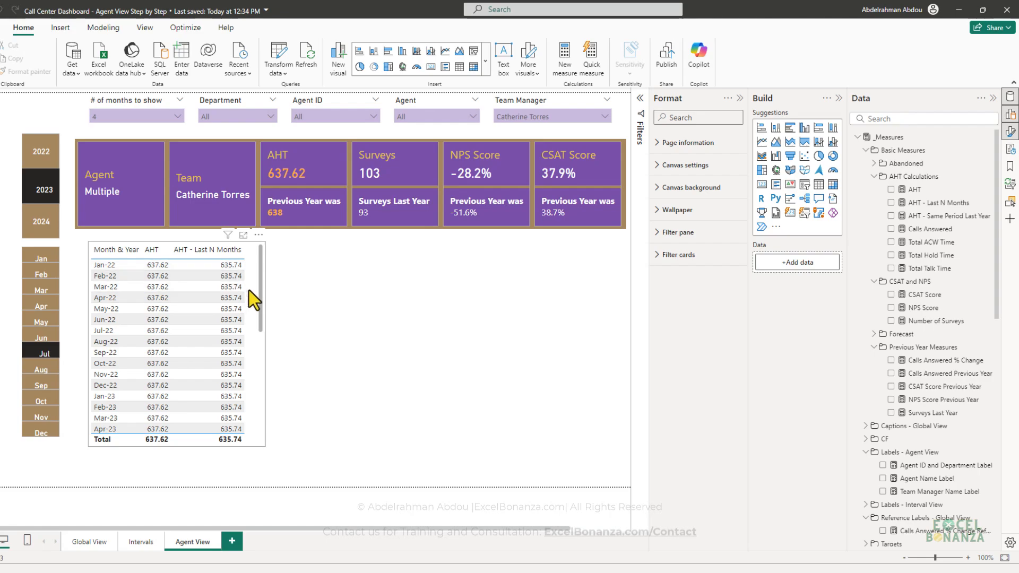
left_click(876, 568)
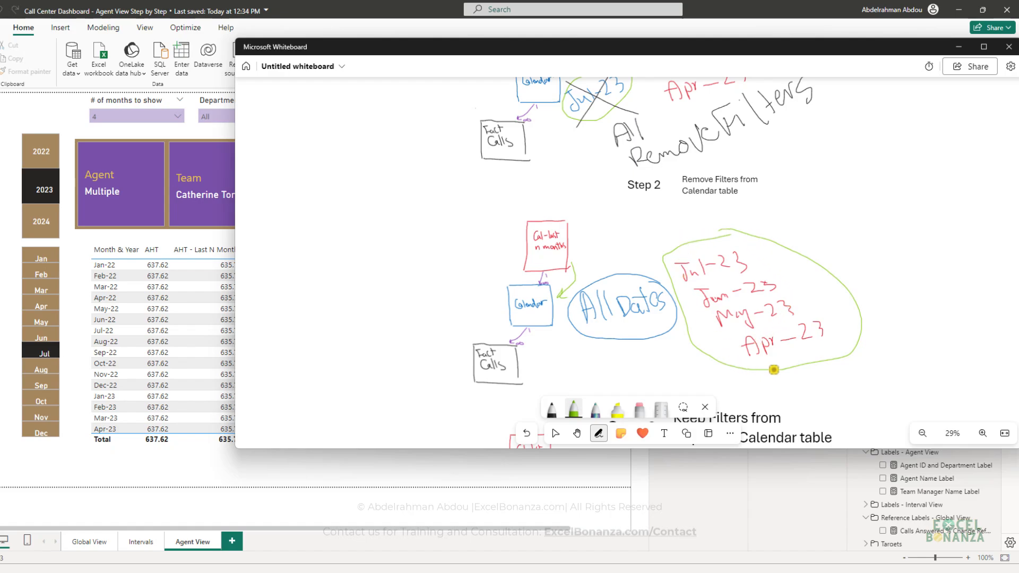
left_click(244, 454)
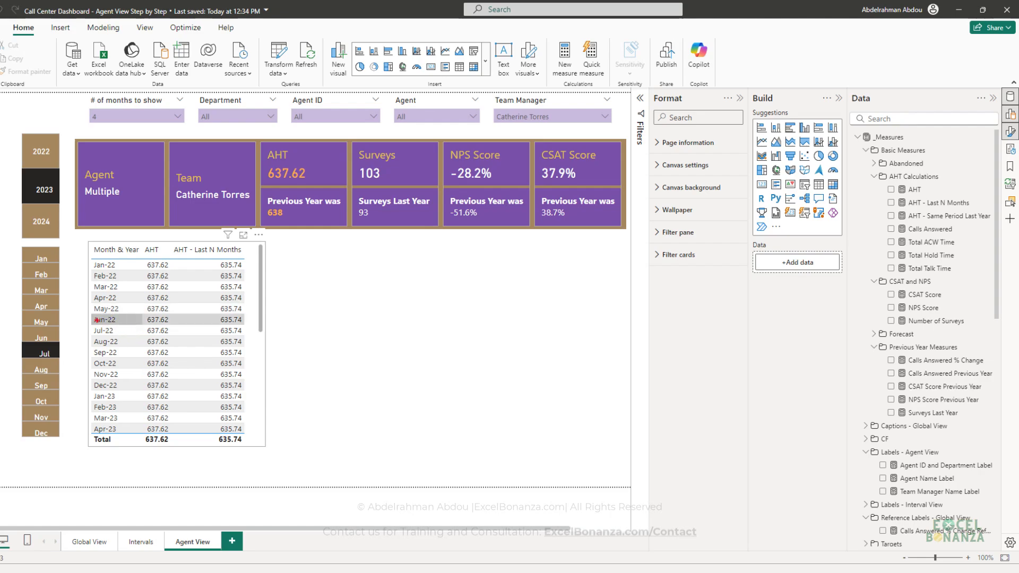
left_click_drag(88, 316, 127, 328)
left_click_drag(89, 303, 127, 315)
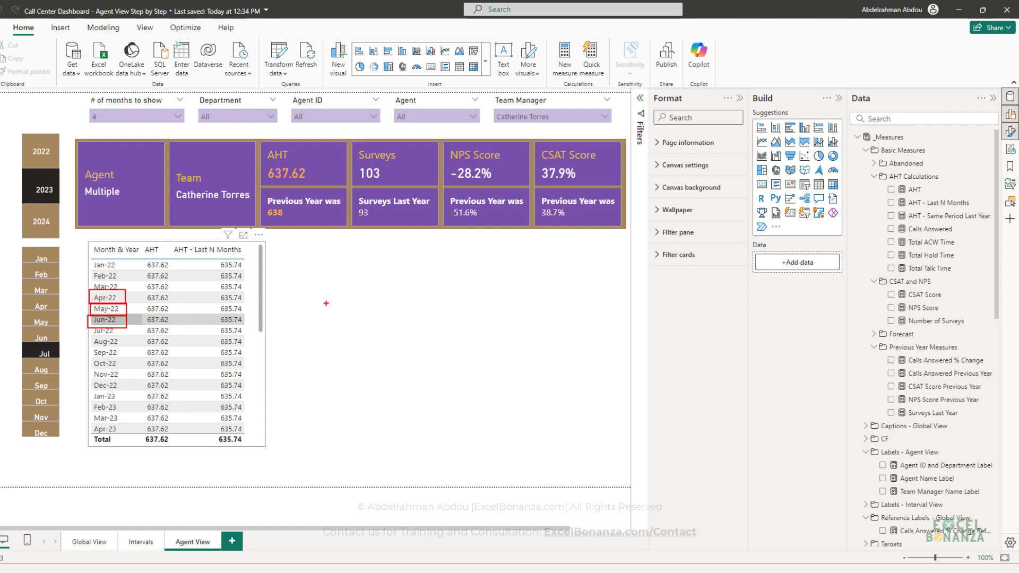
key("Escape")
Step: Reopen the AHT - Last N Months formula and review the filter arguments of its CALCULATE expression, then return to the test table
scroll(996, 271, "down", 2)
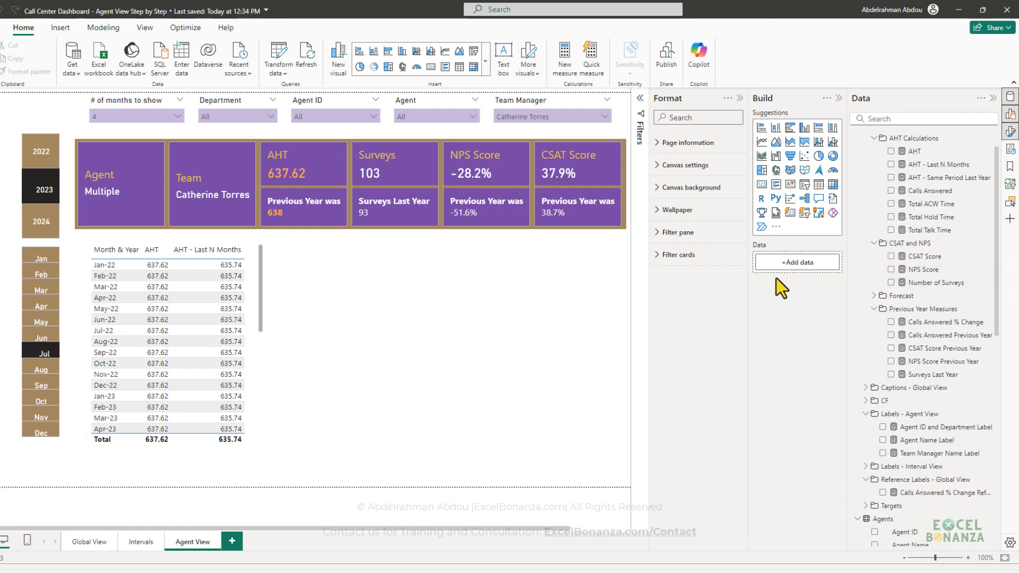
left_click(944, 178)
left_click(939, 165)
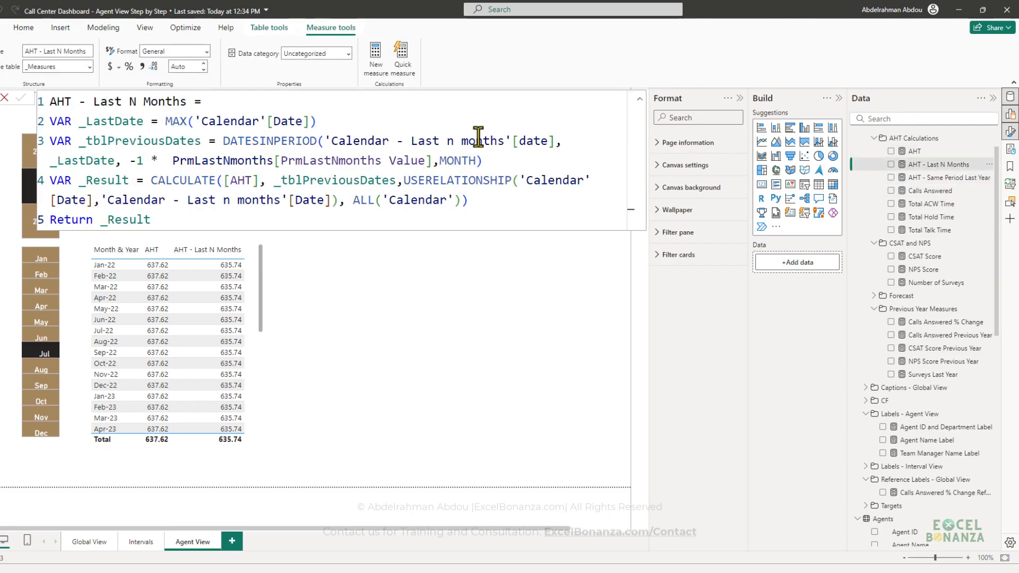
left_click(463, 206)
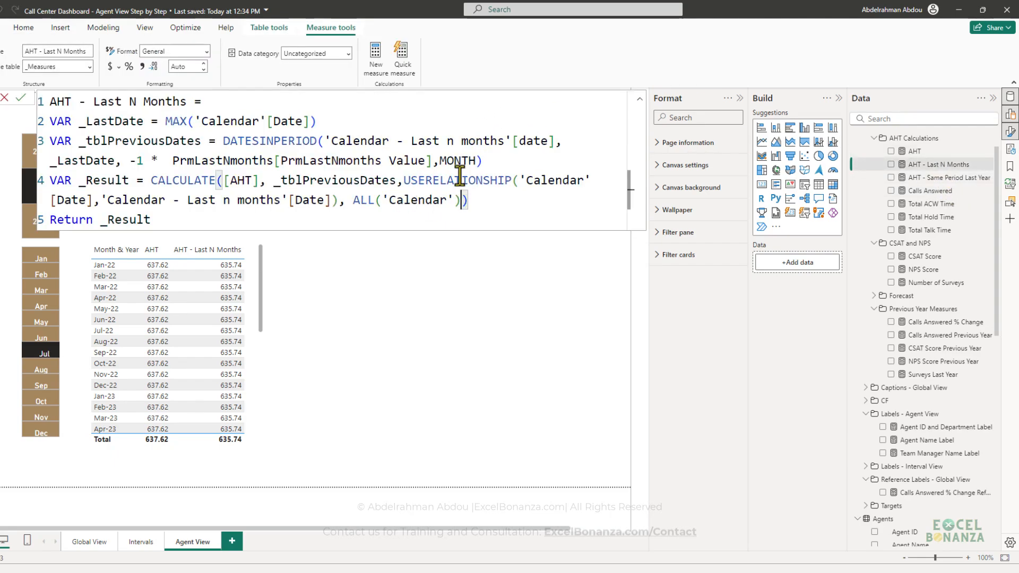
left_click_drag(273, 190, 344, 204)
left_click(160, 305)
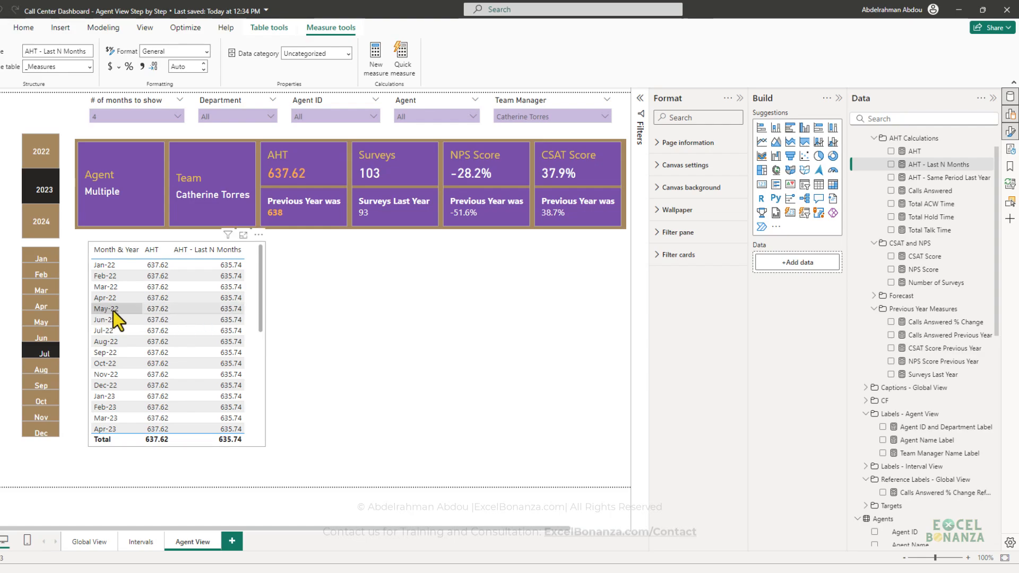
Step: Compare the test table's Jul-22 and Jun-22 rows with the Calendar - Last n months table in the data model
scroll(942, 425, "down", 4)
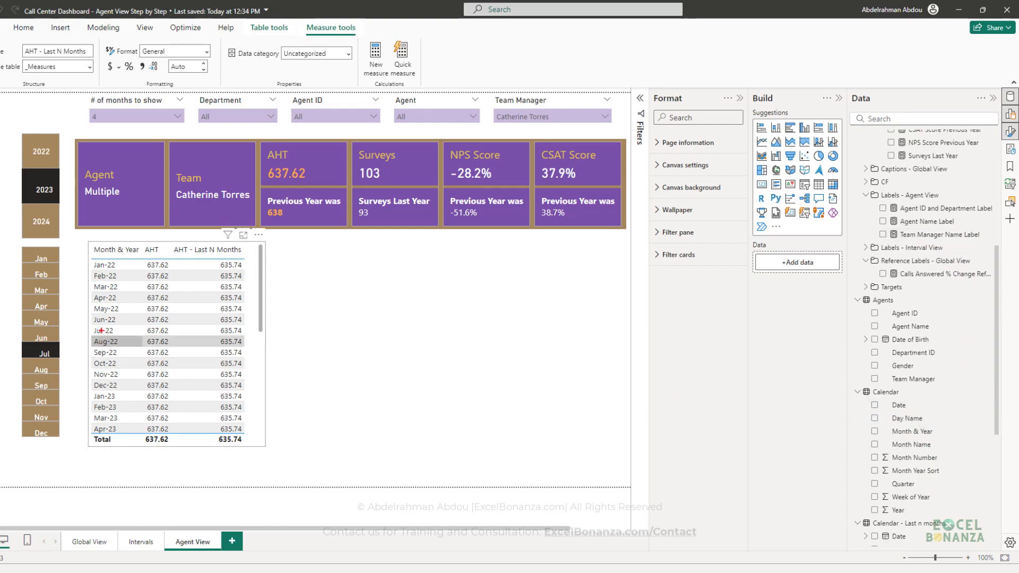
left_click_drag(88, 325, 122, 336)
left_click_drag(846, 515, 958, 530)
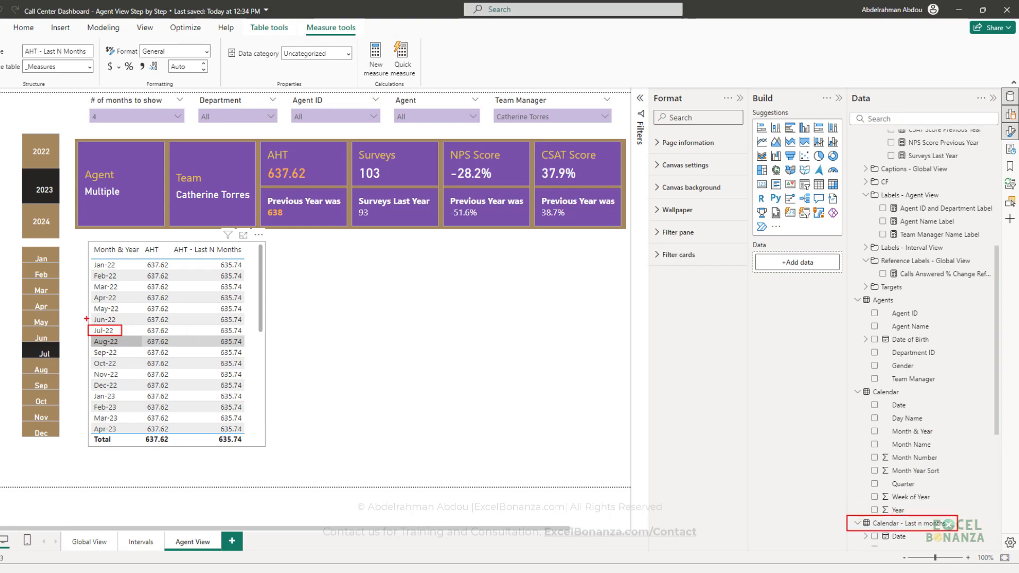
mouse_move(117, 324)
left_mouse_down()
mouse_move(110, 310)
mouse_move(123, 315)
left_mouse_up()
key("Escape")
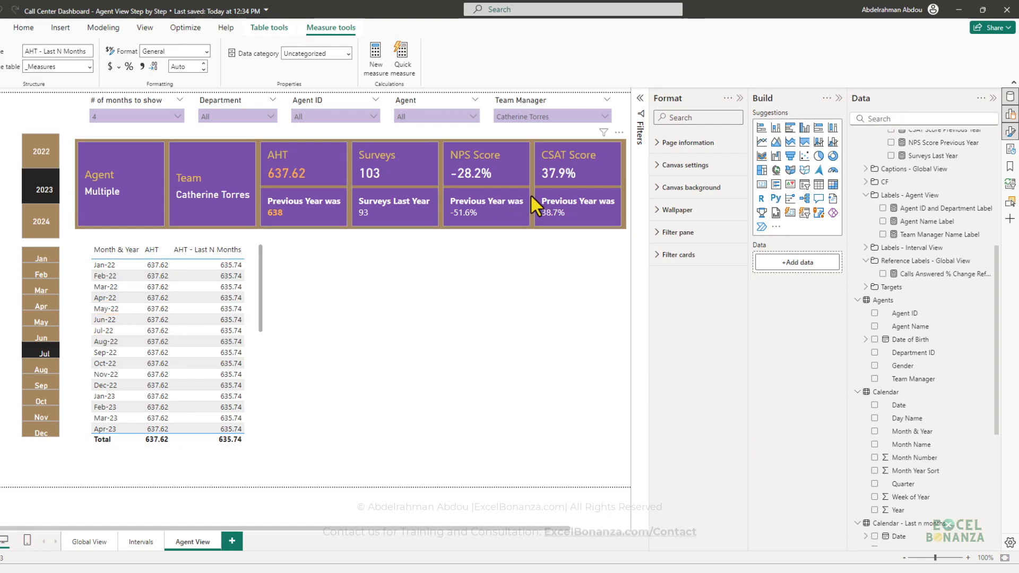
scroll(950, 255, "up", 5)
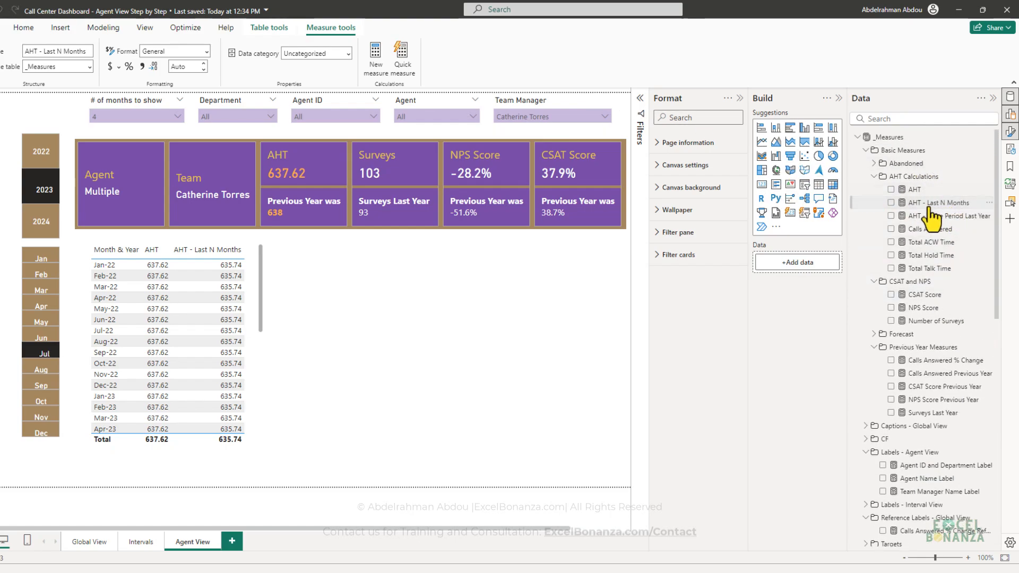
left_click(562, 250)
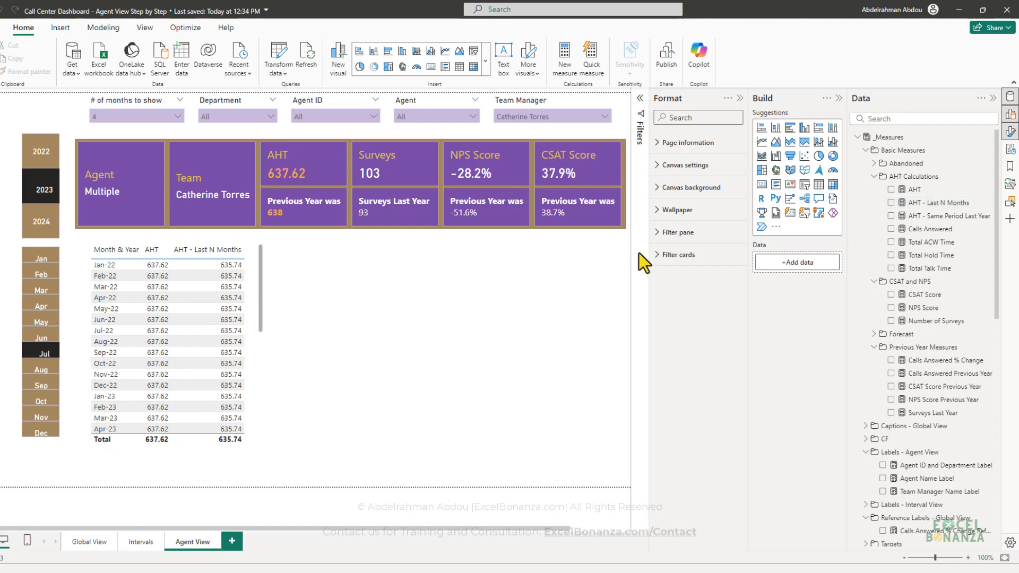
Step: Review the DATESINPERIOD expression of _tblPreviousDates in the AHT - Last N Months formula, then close the formula
left_click(946, 202)
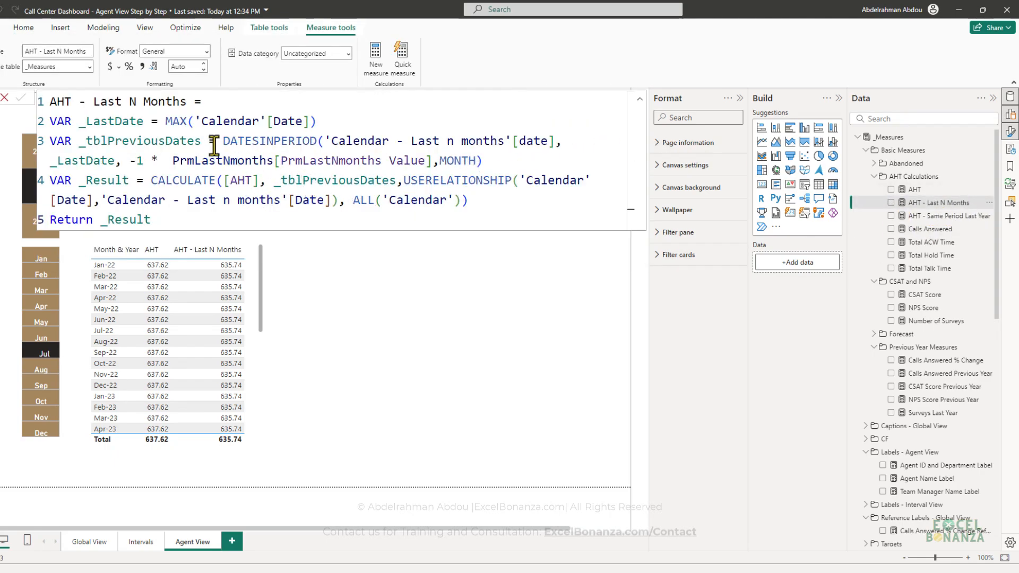
left_click_drag(214, 143, 488, 161)
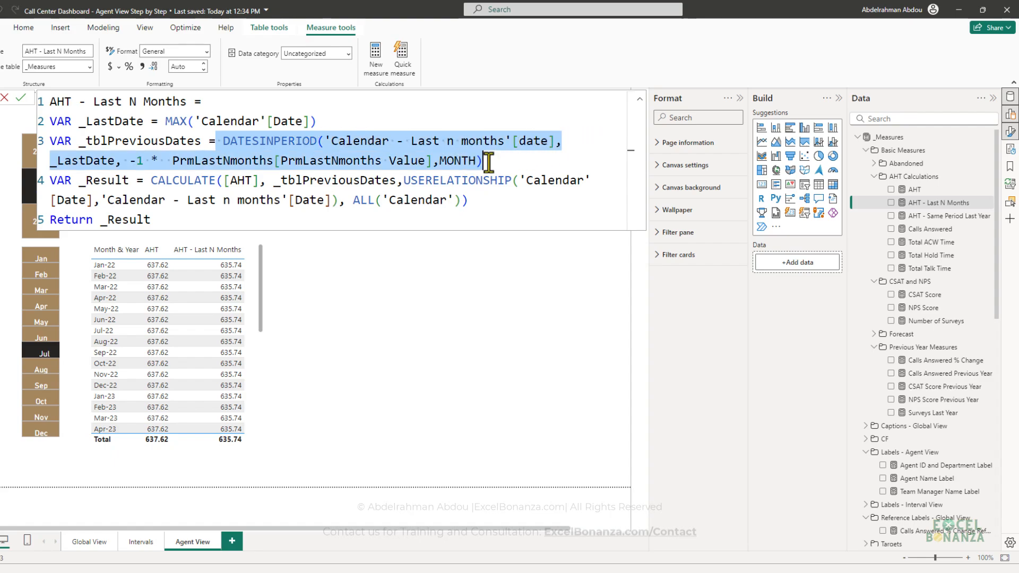
left_click(374, 252)
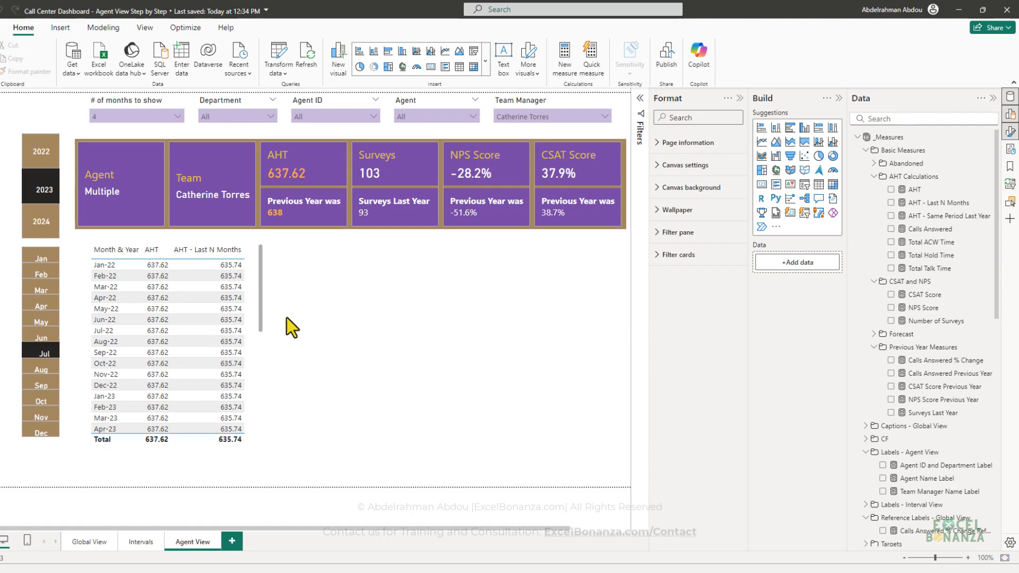
Step: Test the table's AHT - Last N Months column with # of months to show at 5, and return the slicer to 4
mouse_move(262, 320)
left_mouse_down()
mouse_move(270, 357)
mouse_move(262, 320)
left_mouse_up()
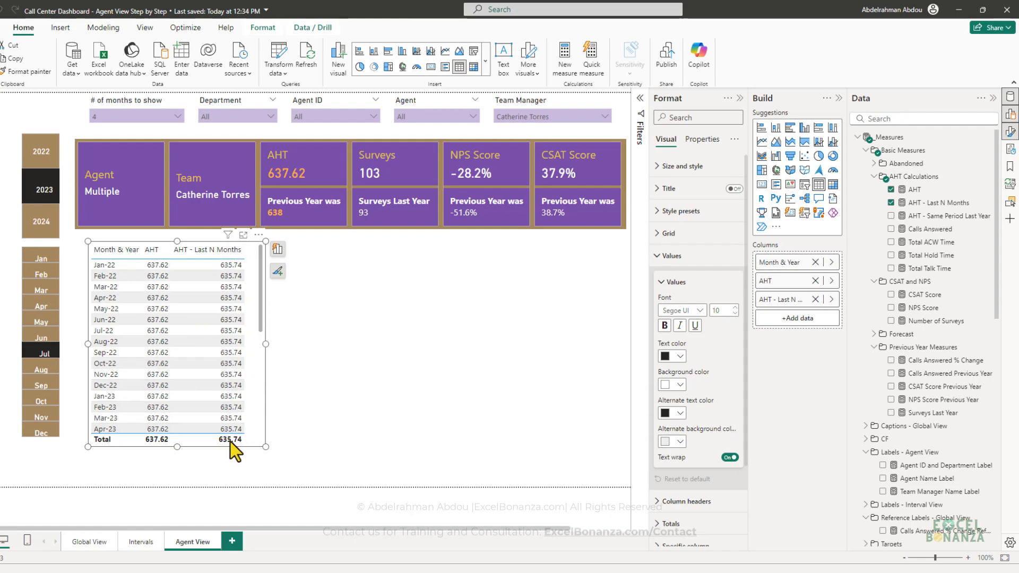
left_click(139, 115)
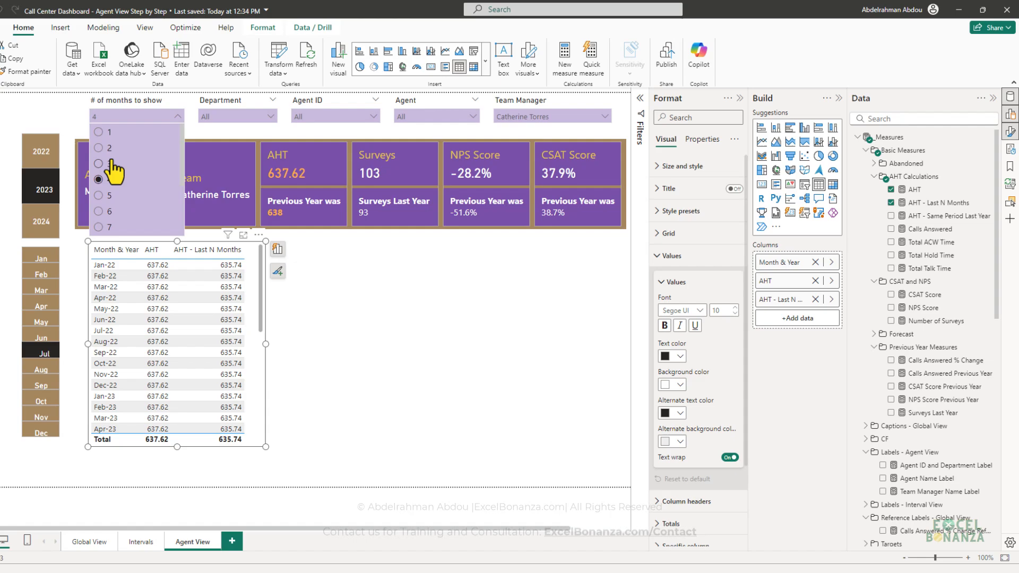
left_click(100, 200)
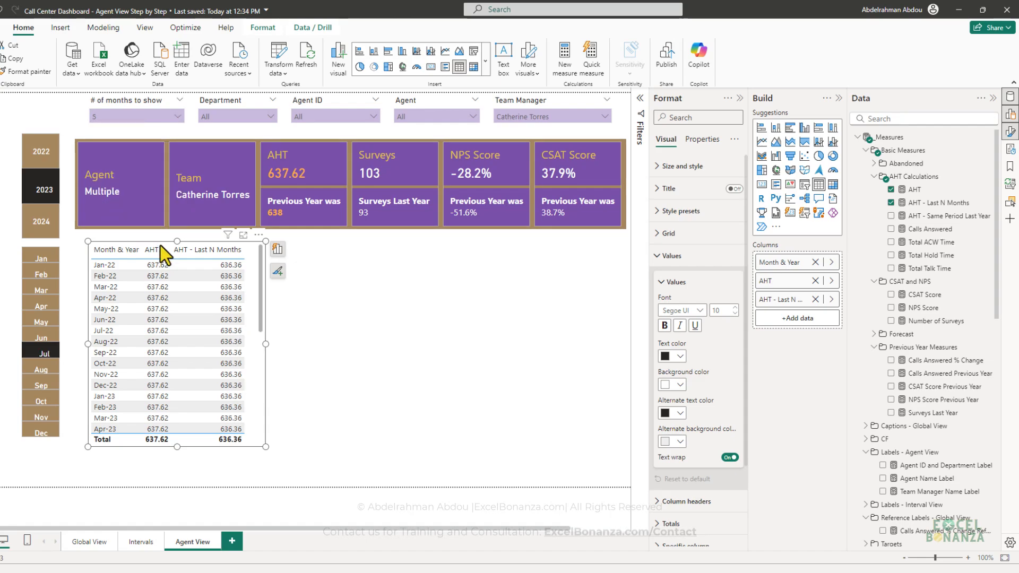
left_click(123, 116)
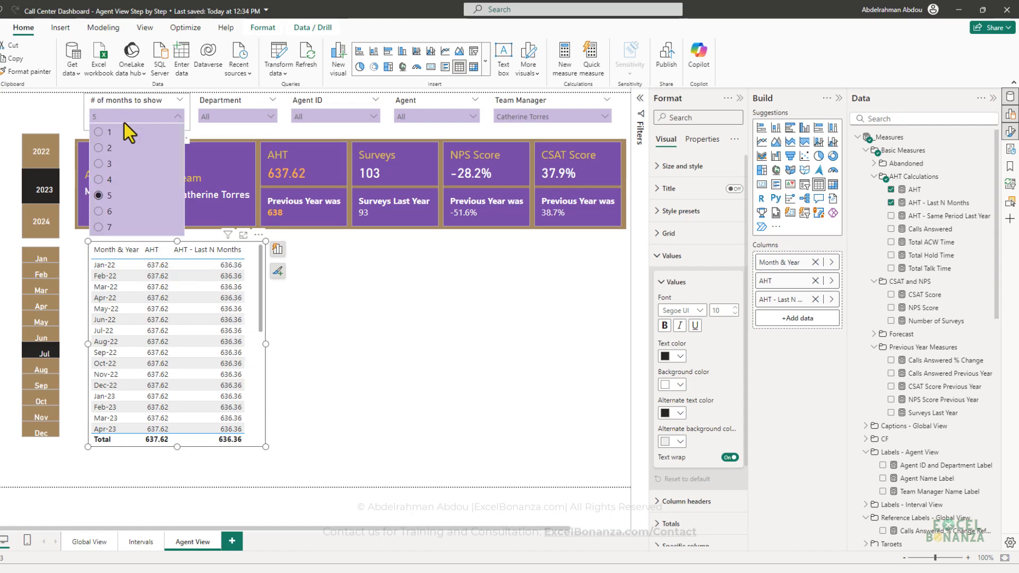
left_click(105, 181)
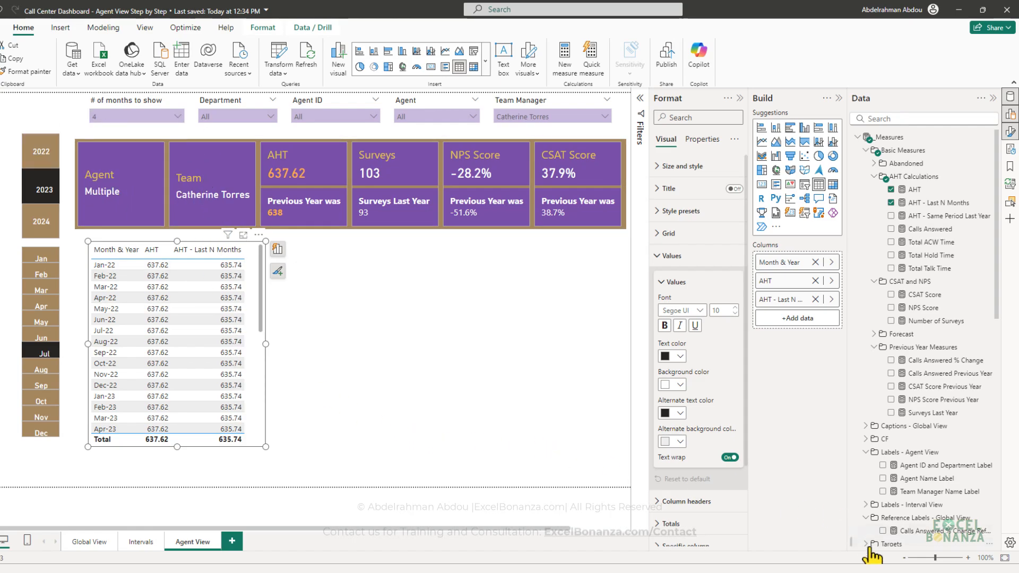
Step: Switch to Microsoft Whiteboard, review the Step 3 diagram on keeping the duplicate Calendar table's filters, and return to the Power BI report
left_click(871, 572)
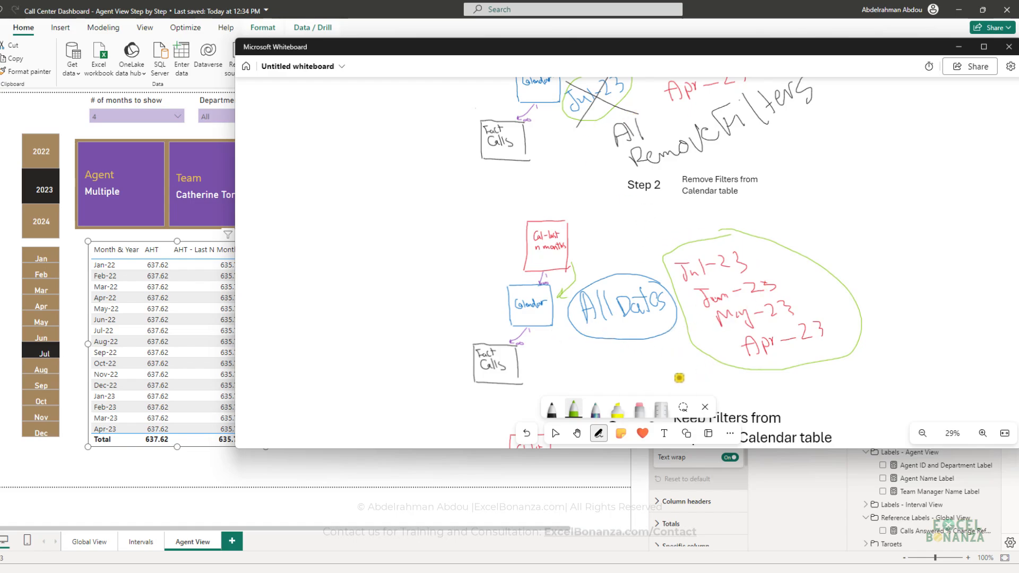
scroll(644, 373, "down", 5)
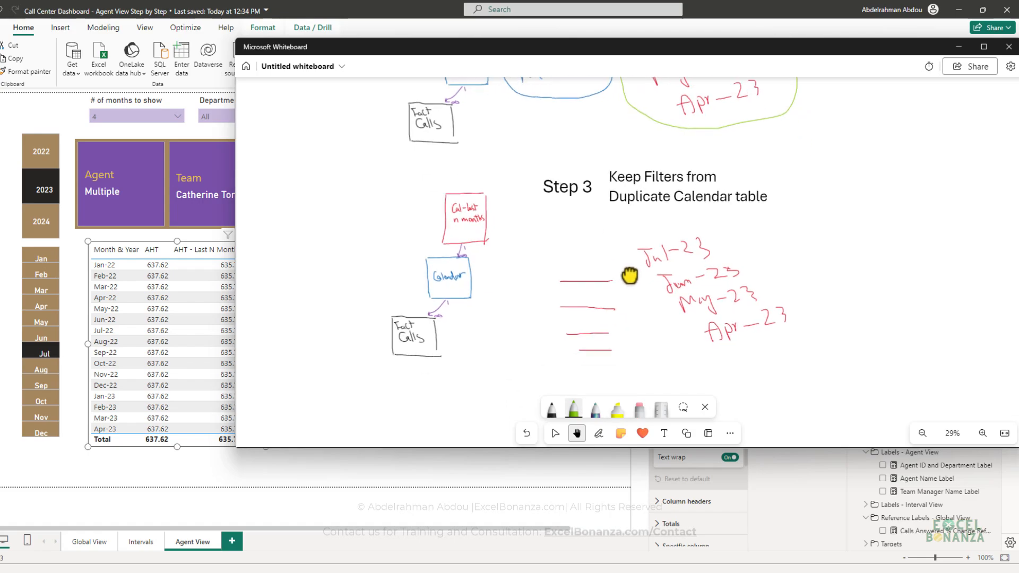
left_click_drag(630, 275, 619, 255)
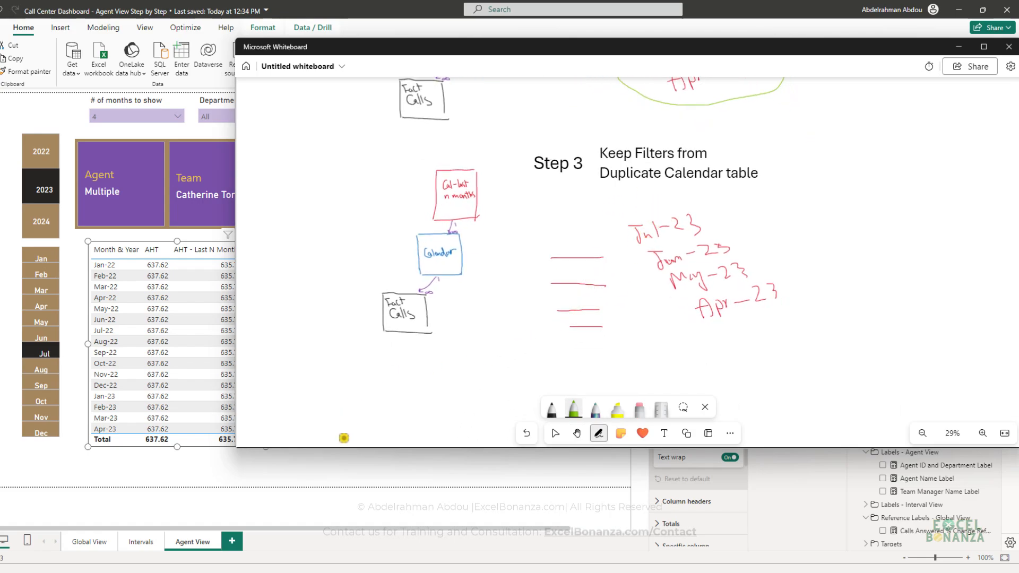
left_click(326, 475)
left_click(257, 393)
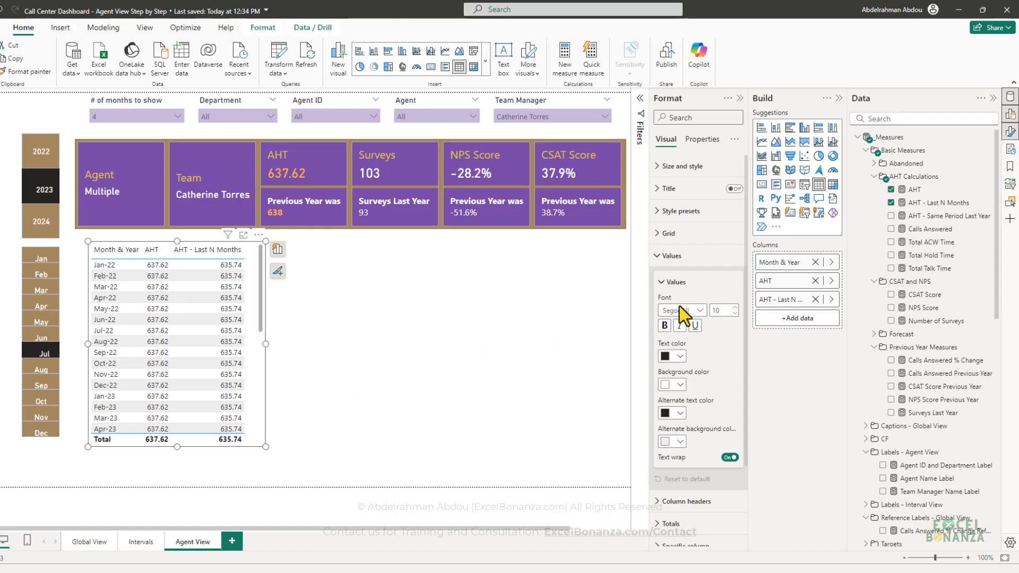
Step: Reopen the AHT - Last N Months formula and compare it with the test table's Jun-22 and Jul-22 rows
left_click(926, 203)
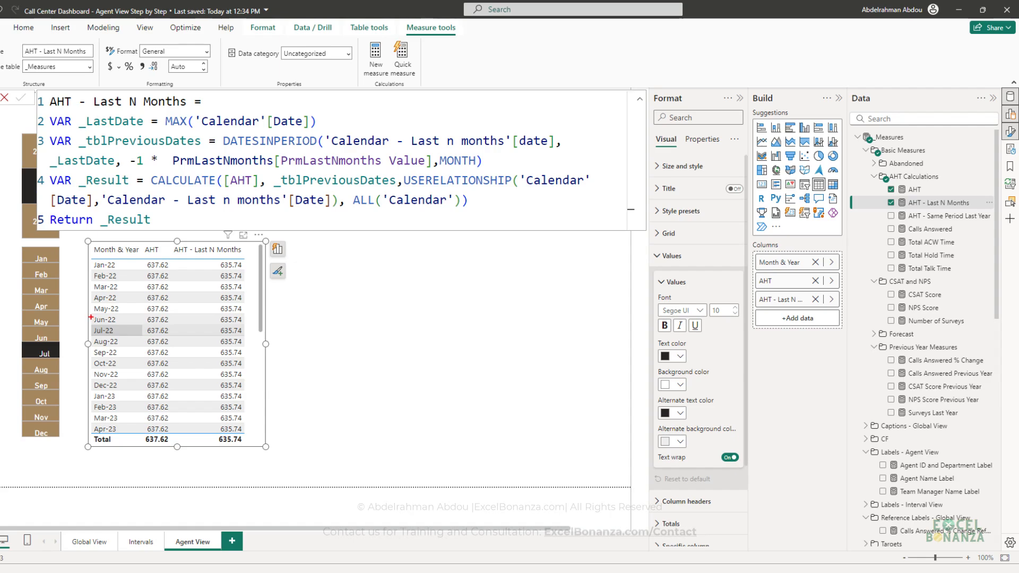
left_click_drag(122, 325, 132, 349)
key("Escape")
Step: In Microsoft Whiteboard's Step 3 diagram, circle the first red line and Jun-23, May-23 and Apr-23 in green, and handwrite Jun-22, May-22 and Apr-22
key("alt+Tab")
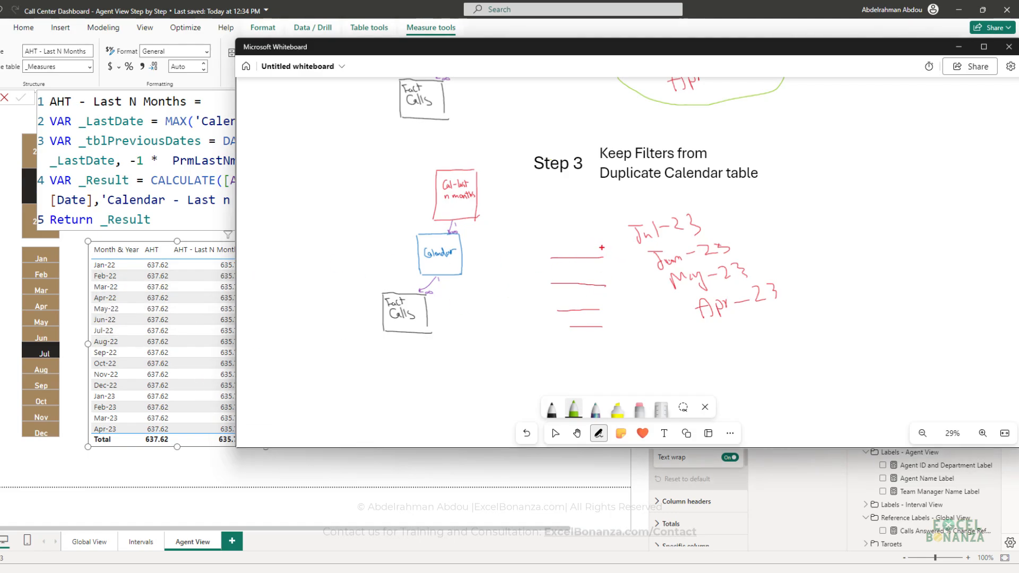
left_click(574, 409)
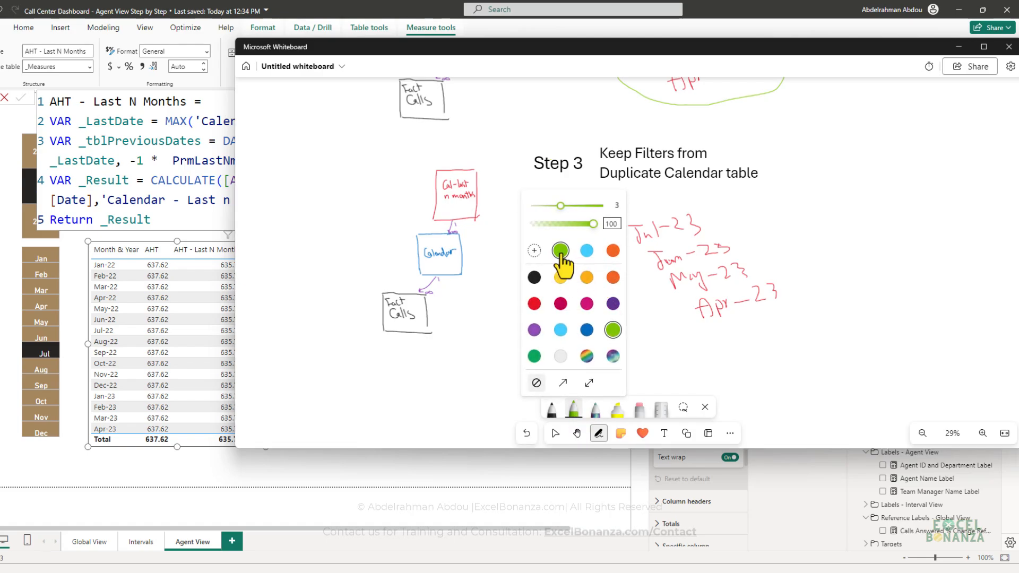
left_click(600, 246)
mouse_move(600, 246)
left_mouse_down()
mouse_move(542, 246)
mouse_move(602, 246)
left_mouse_up()
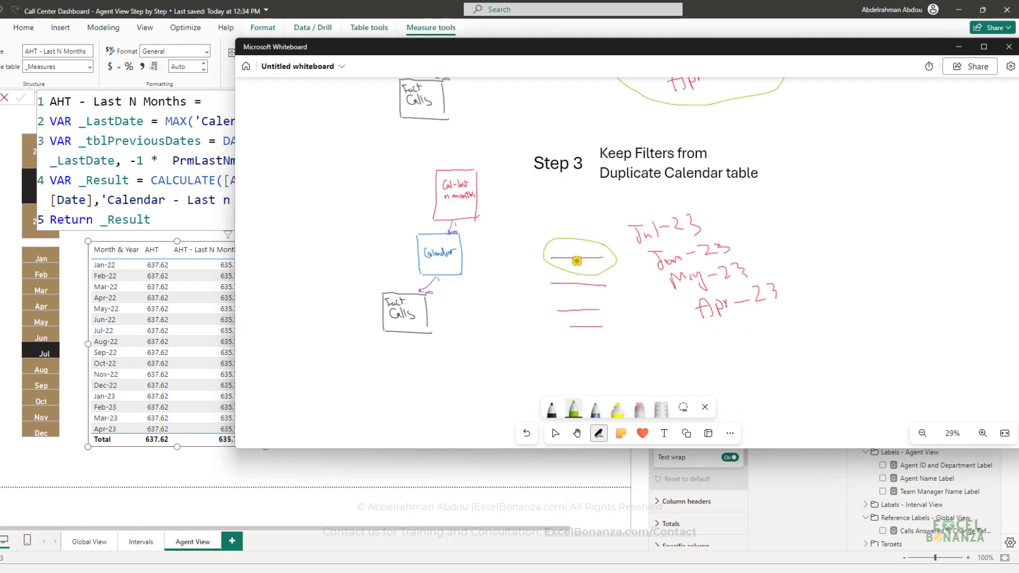
left_click_drag(482, 254, 531, 259)
mouse_move(737, 235)
left_mouse_down()
mouse_move(649, 270)
mouse_move(727, 248)
left_mouse_up()
left_click_drag(497, 320, 586, 299)
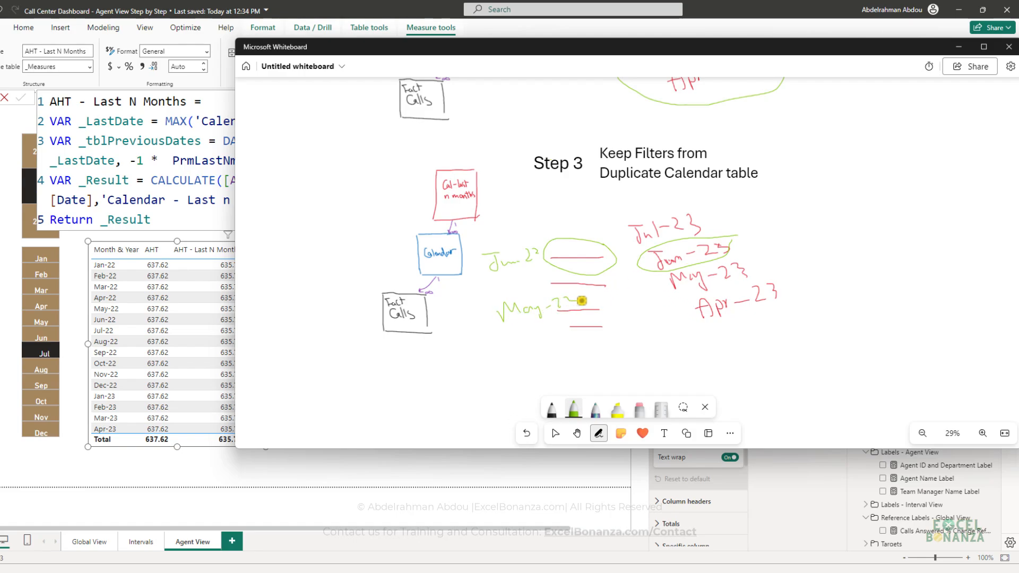
mouse_move(771, 255)
left_mouse_down()
mouse_move(645, 293)
mouse_move(760, 255)
left_mouse_up()
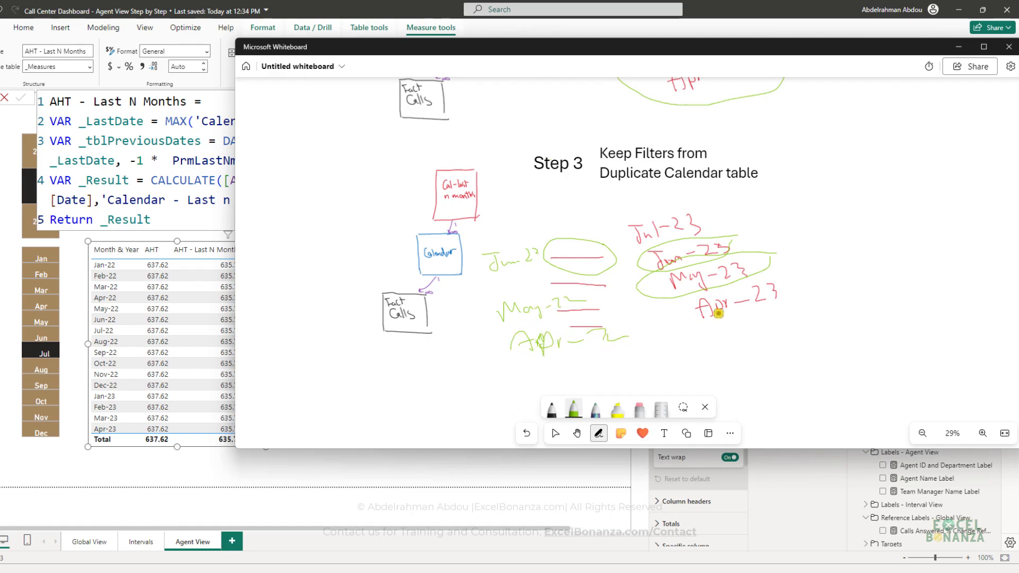
left_click_drag(793, 279, 756, 280)
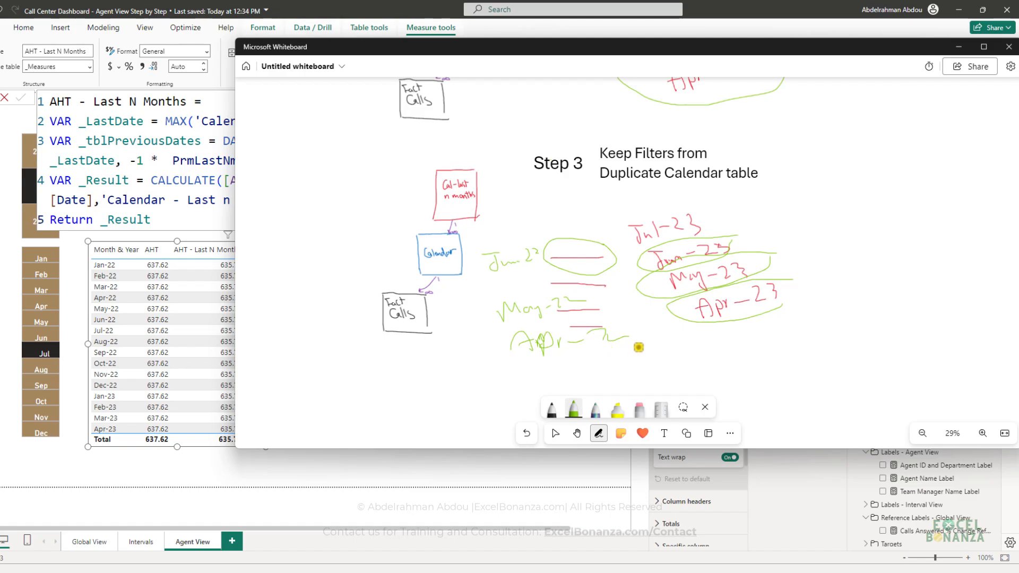
Step: Back in the report's AHT - Last N Months formula, add a KEEPFILTERS argument after ALL('Calendar') in the CALCULATE expression
left_click(169, 218)
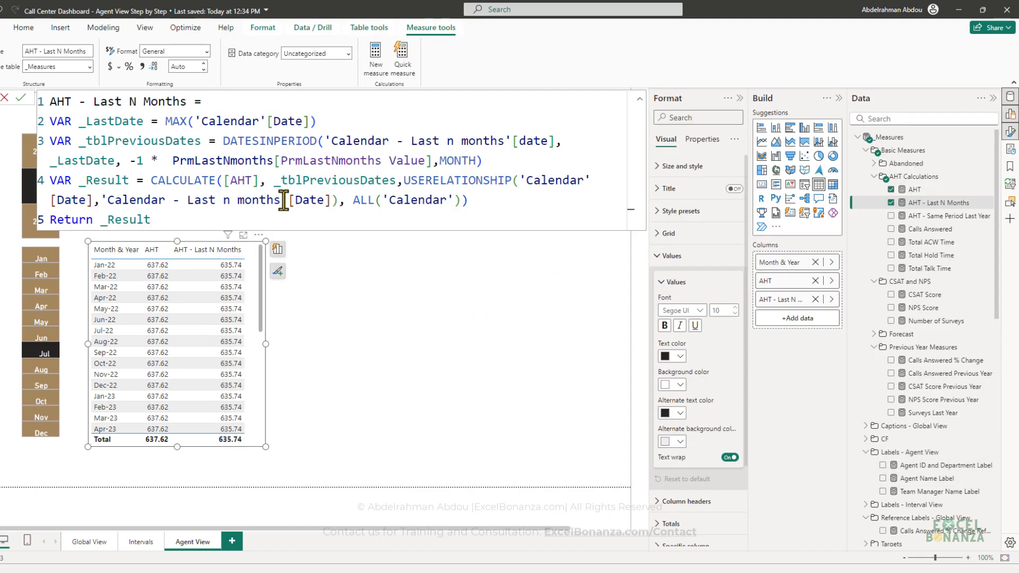
left_click(460, 200)
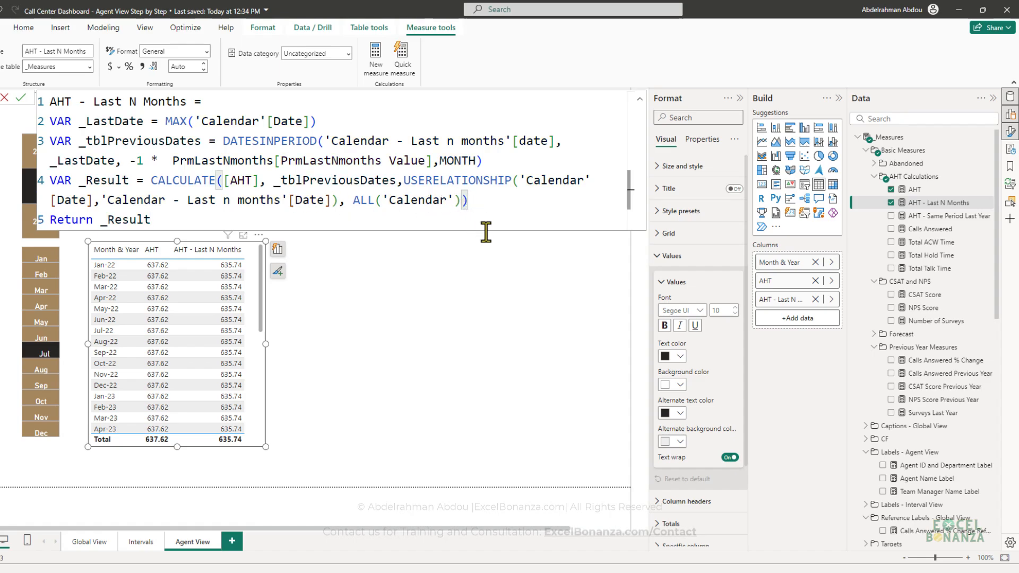
type(", leep")
key("BackSpace")
key("BackSpace")
key("BackSpace")
key("BackSpace")
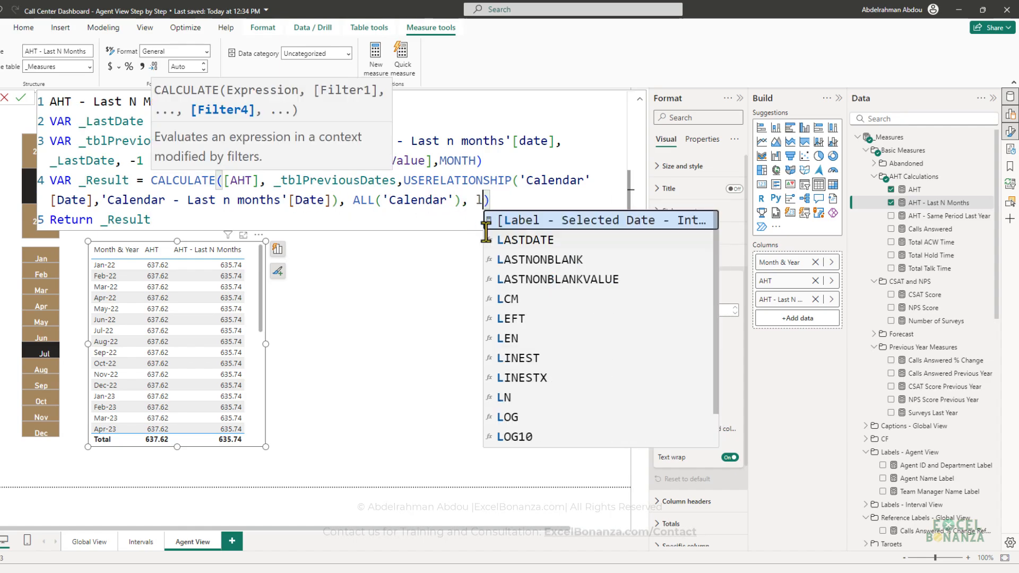
type("keep")
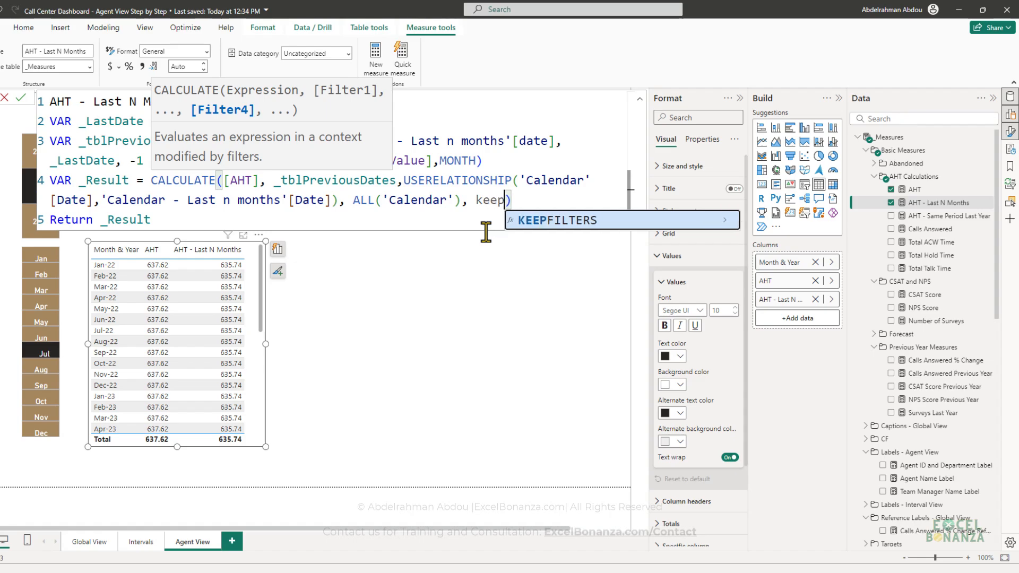
key("Tab")
Step: Complete KEEPFILTERS with the 'Calendar - Last n months' table, close the CALCULATE parenthesis and commit the measure
type("calen")
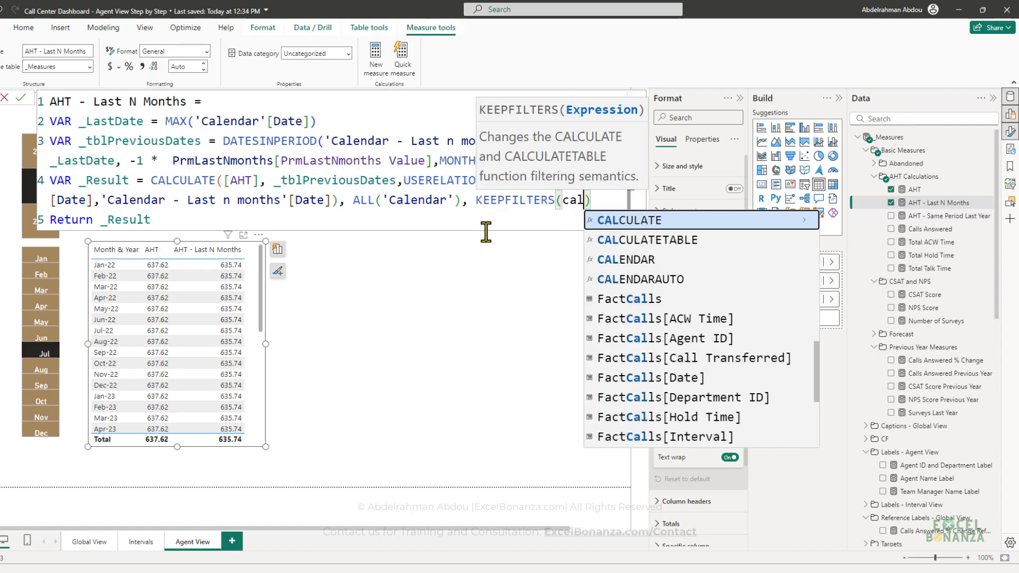
type("dat")
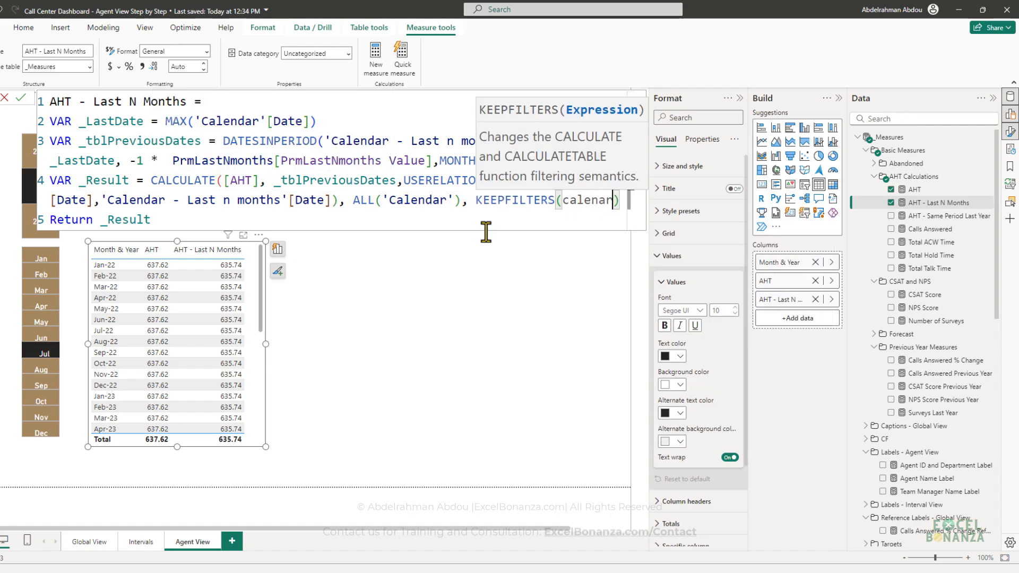
key("BackSpace")
type("r")
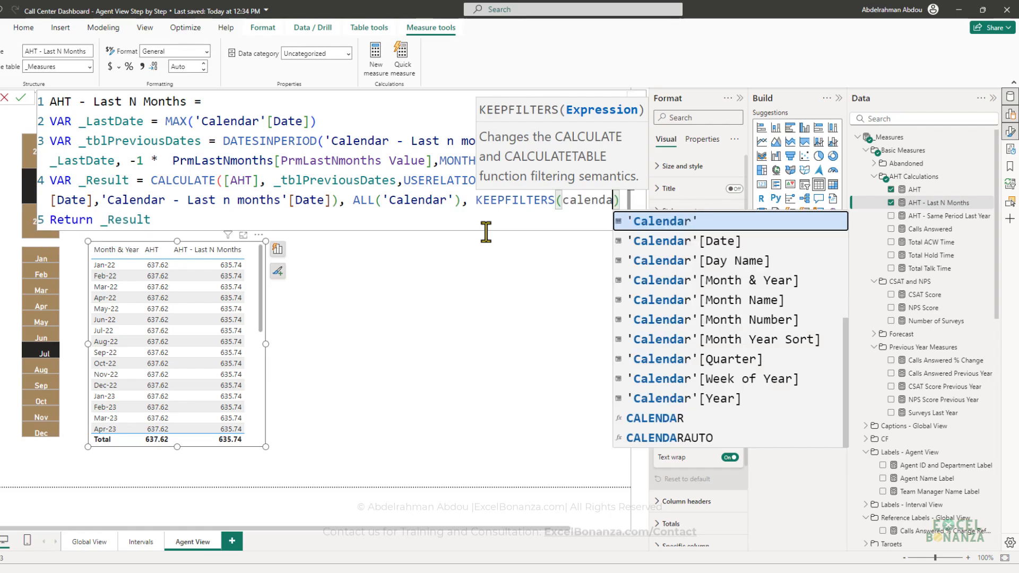
key("BackSpace")
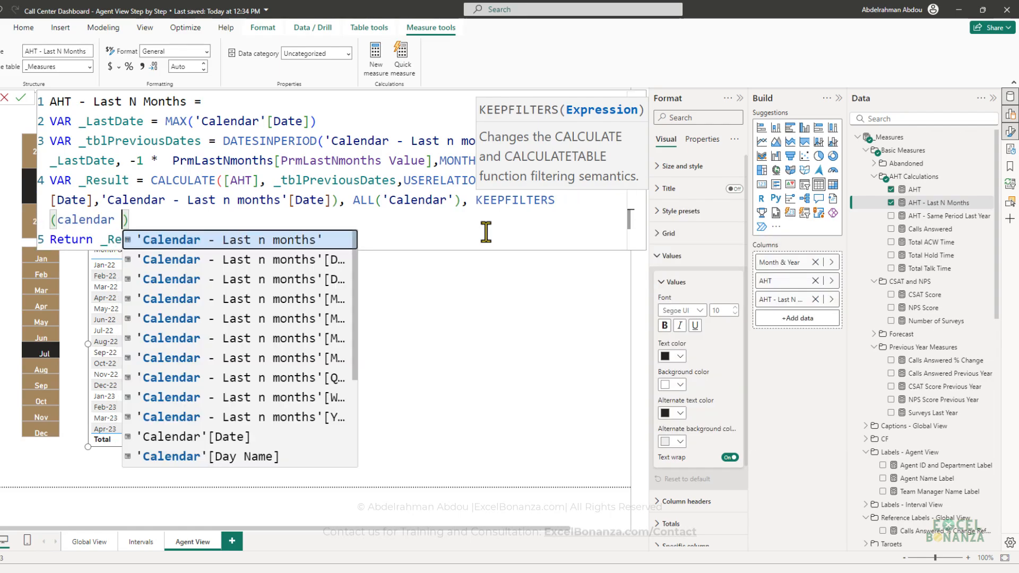
key("Tab")
left_click(378, 232)
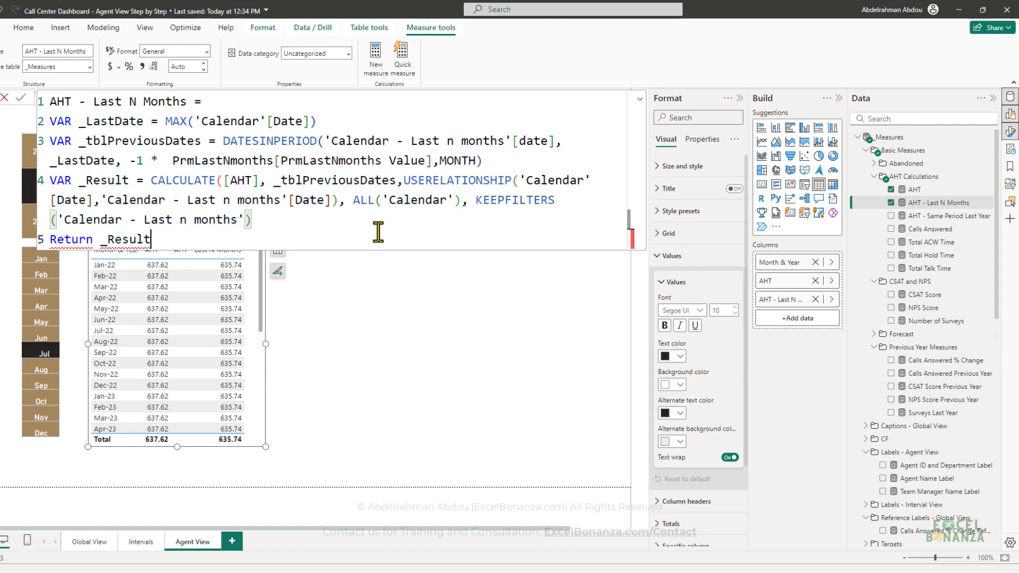
left_click(365, 226)
type(")")
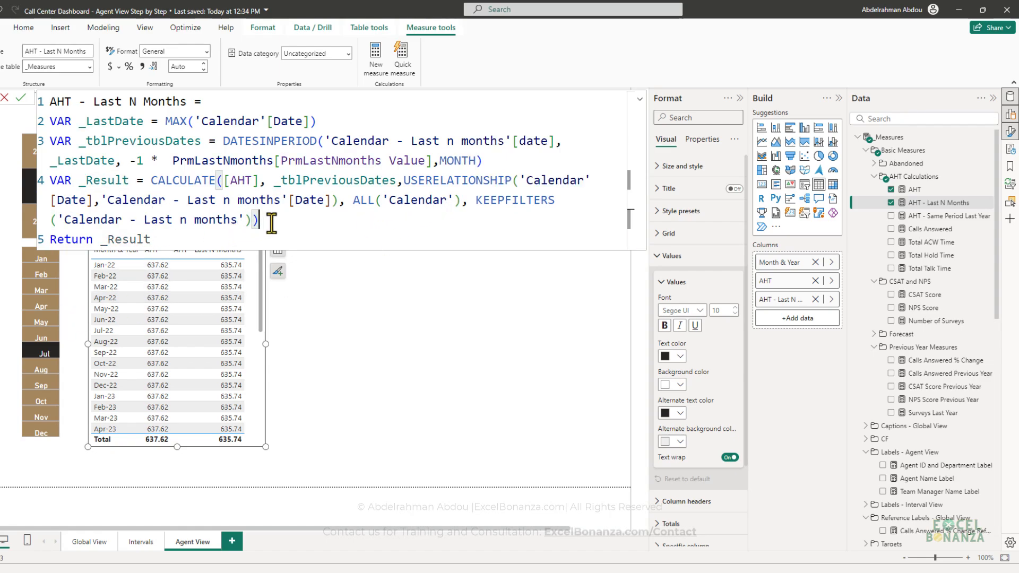
key("Return")
left_click(269, 298)
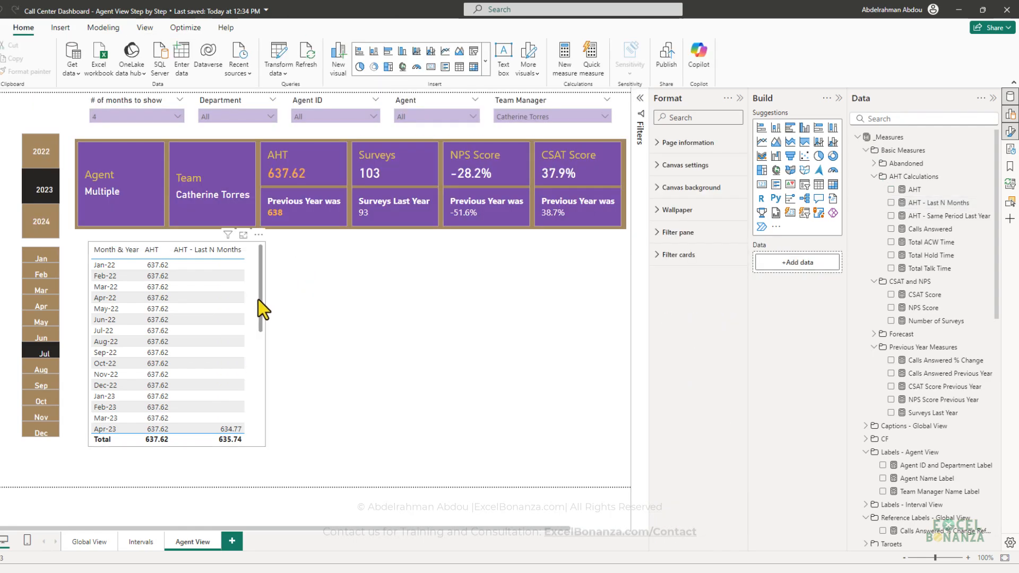
Step: Examine the test table's AHT - Last N Months column for the Apr-23 to Jul-23 rows and the months around them
scroll(260, 297, "down", 1)
scroll(262, 302, "down", 3)
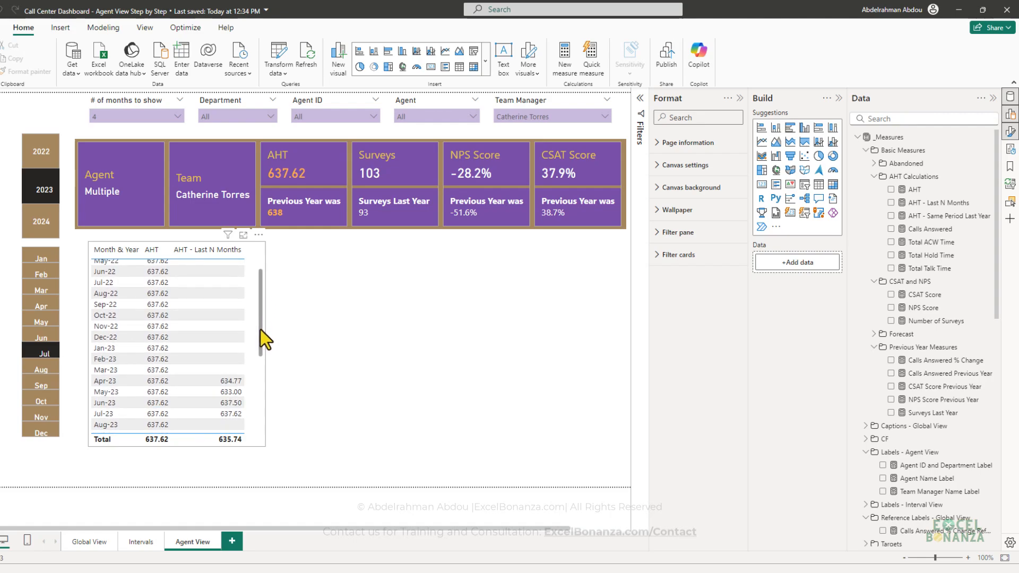
scroll(258, 327, "down", 6)
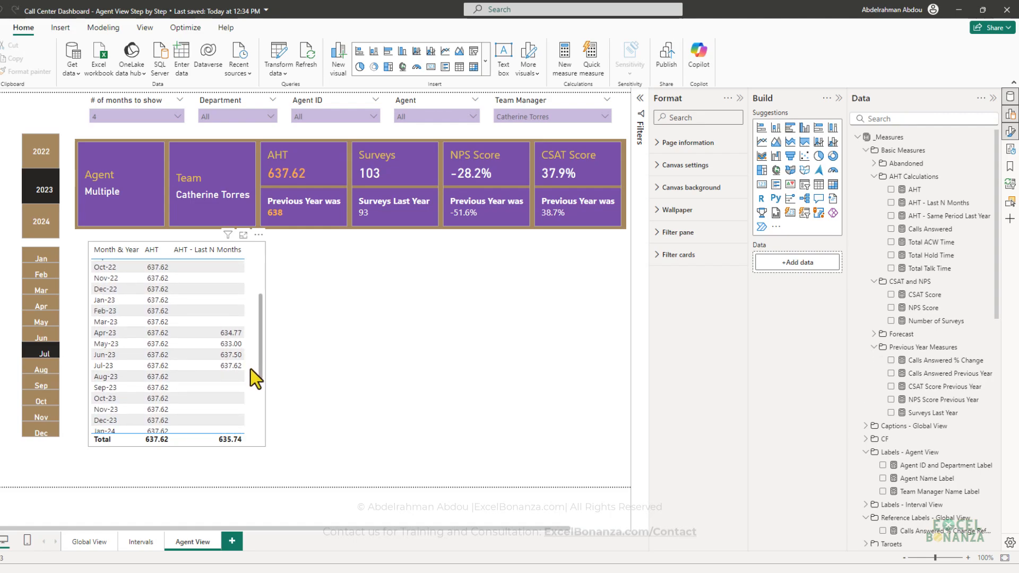
left_click(250, 368)
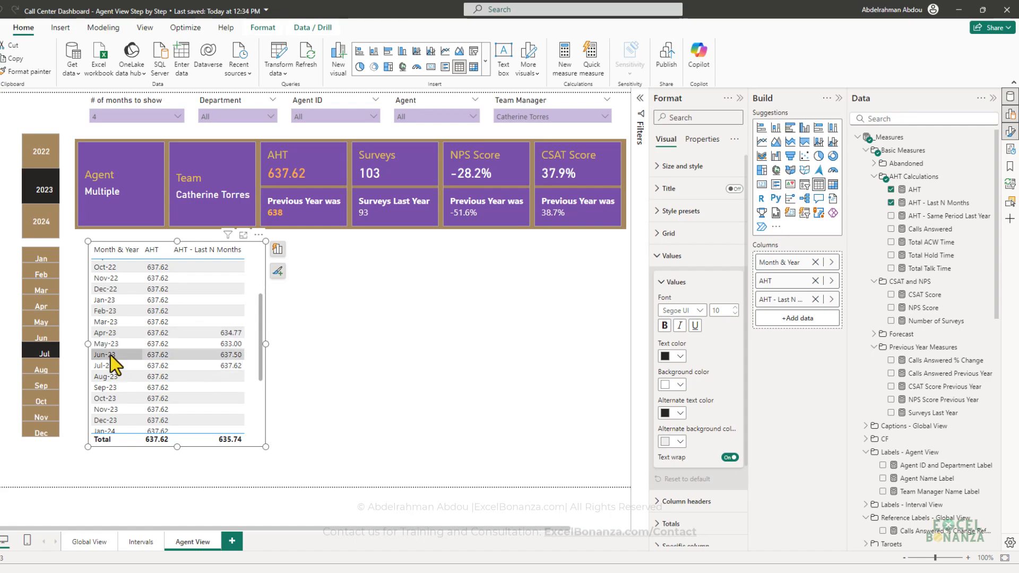
left_click_drag(259, 316, 194, 301)
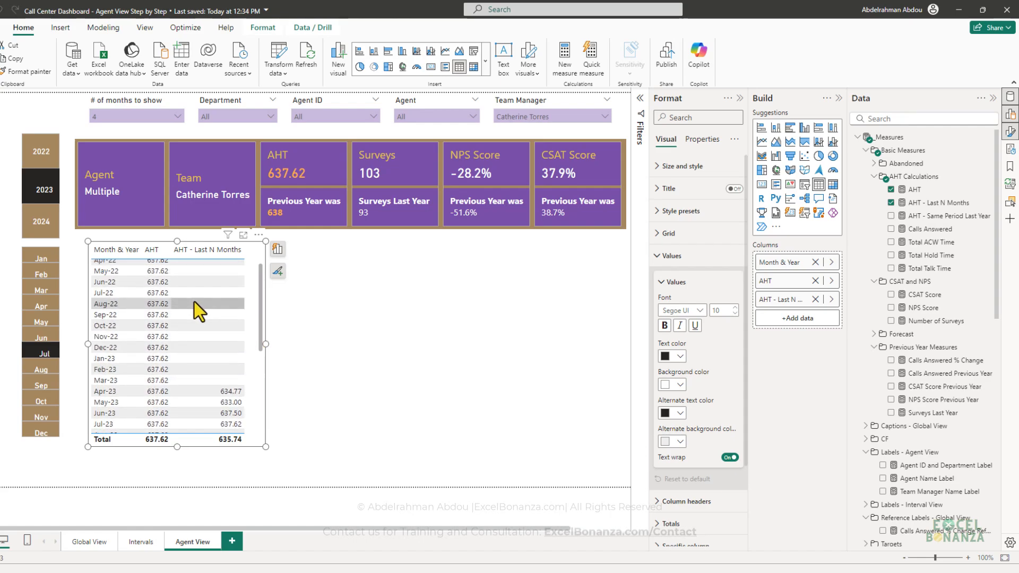
scroll(194, 301, "down", 3)
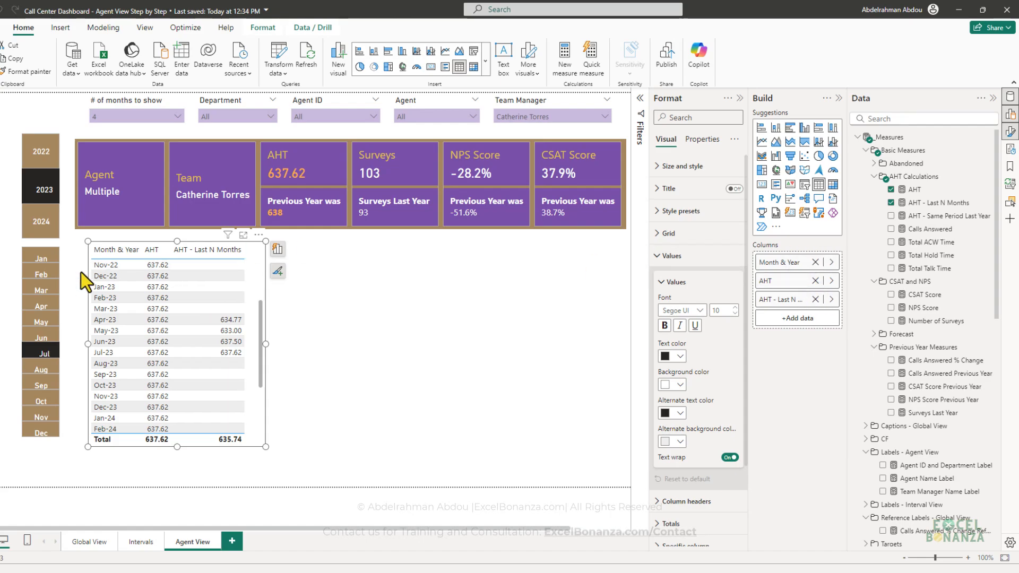
Step: Remove the AHT column from the test table and convert it to a smaller line chart of AHT - Last N Months by Month & Year
left_click(816, 280)
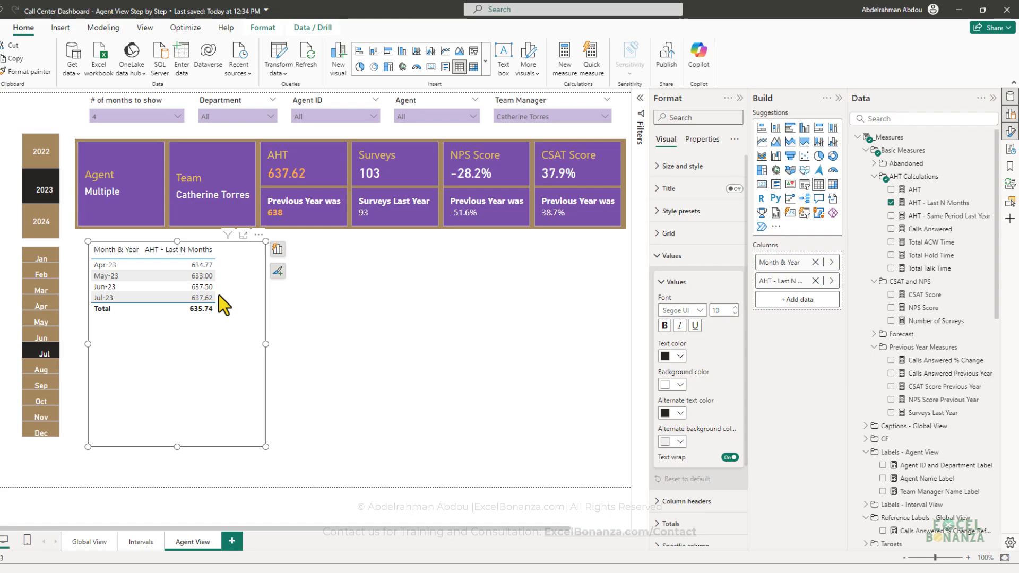
left_click_drag(266, 447, 229, 360)
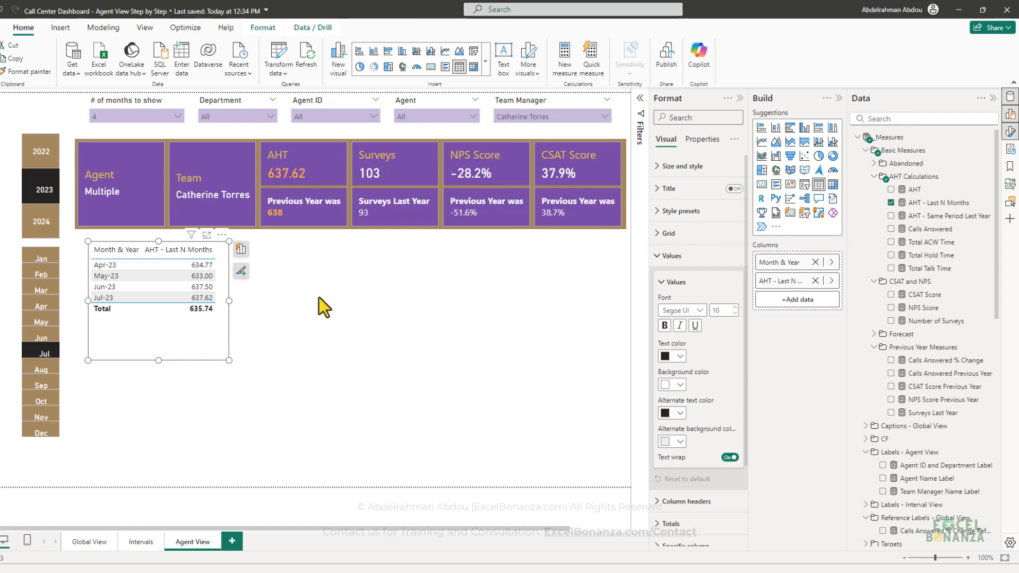
left_click(762, 143)
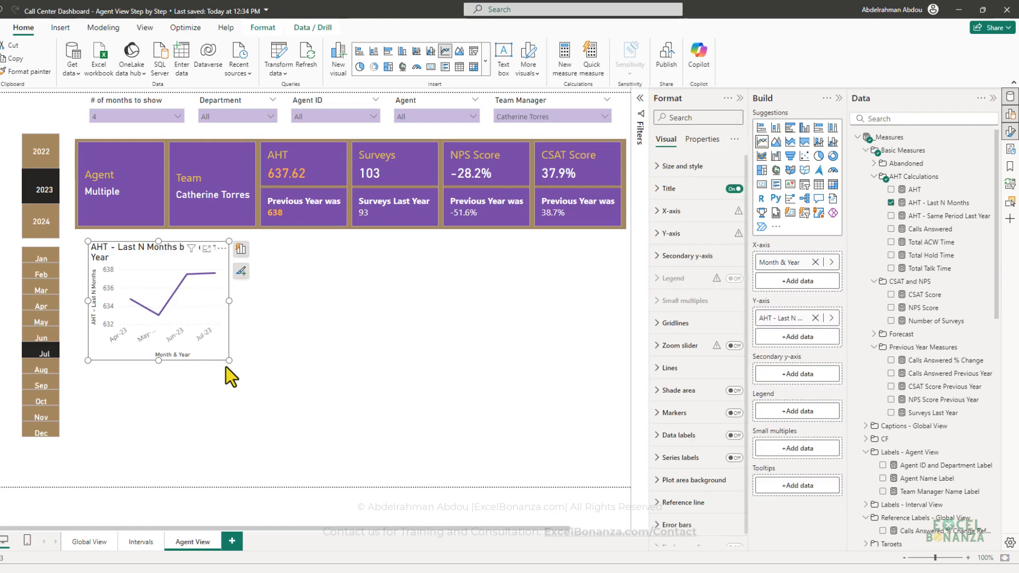
Step: Widen the AHT - Last N Months line chart and test the # of months to show slicer with 5, then 6 months
left_click_drag(228, 359, 389, 357)
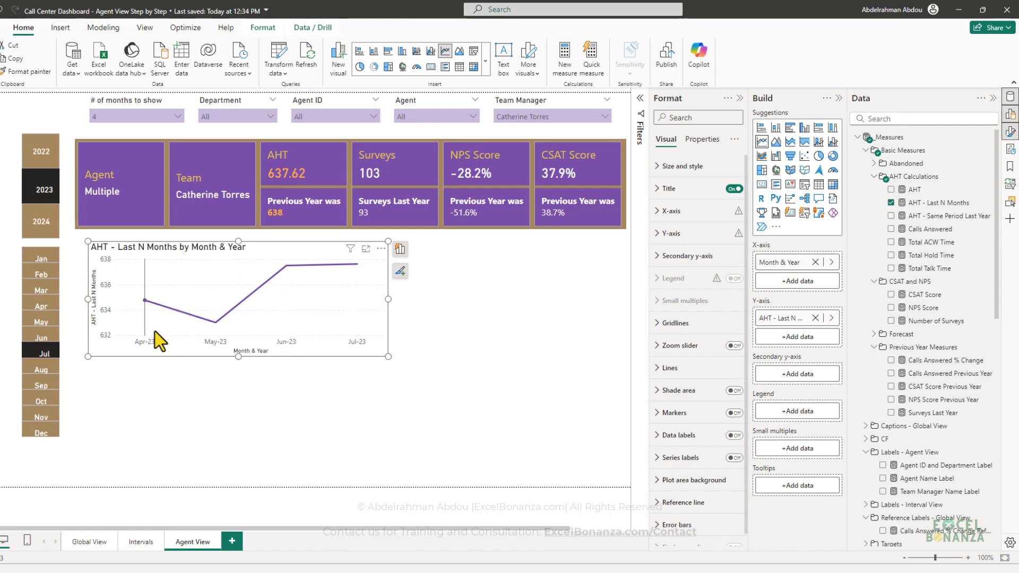
left_click(144, 117)
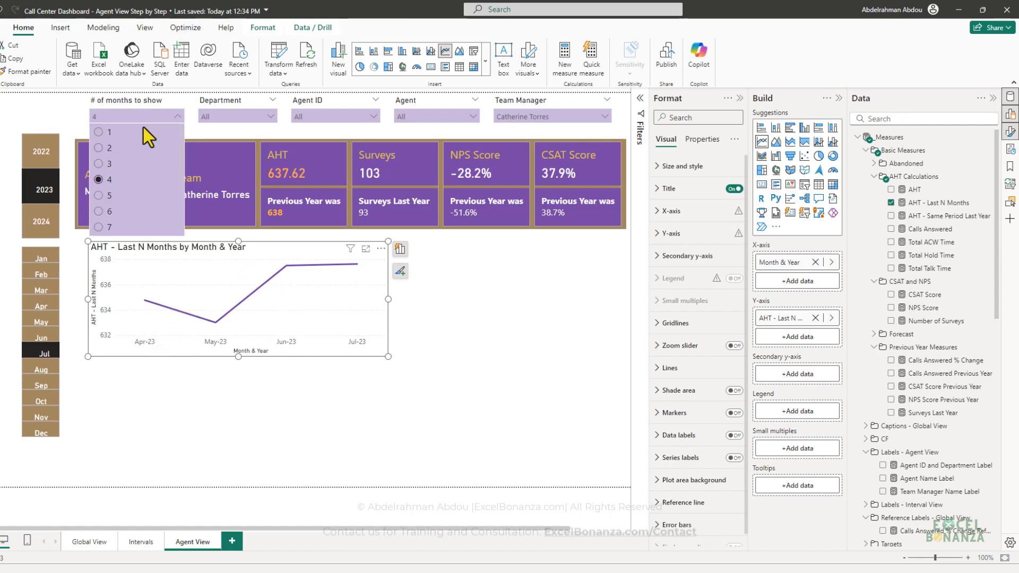
left_click(99, 195)
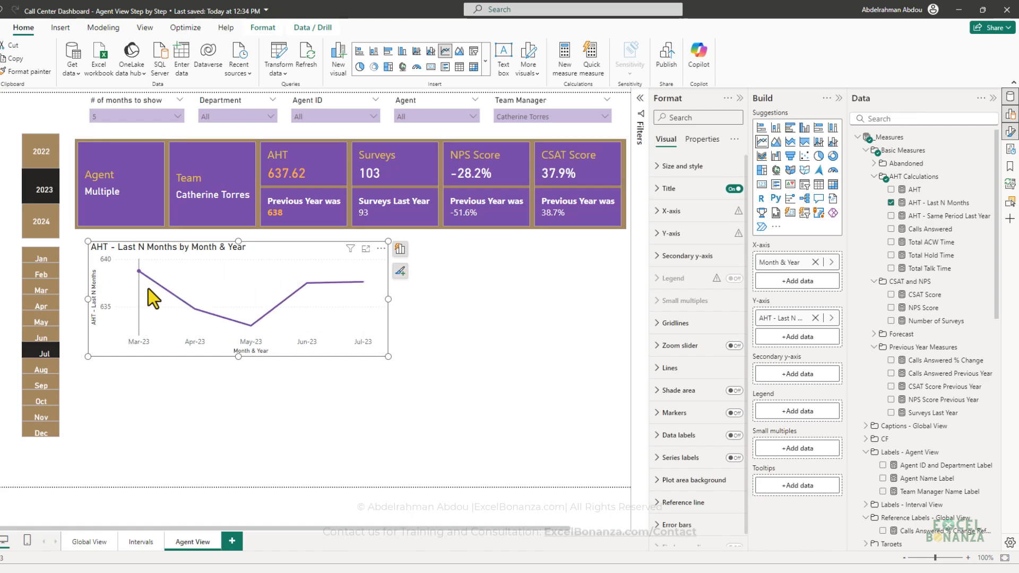
left_click(138, 119)
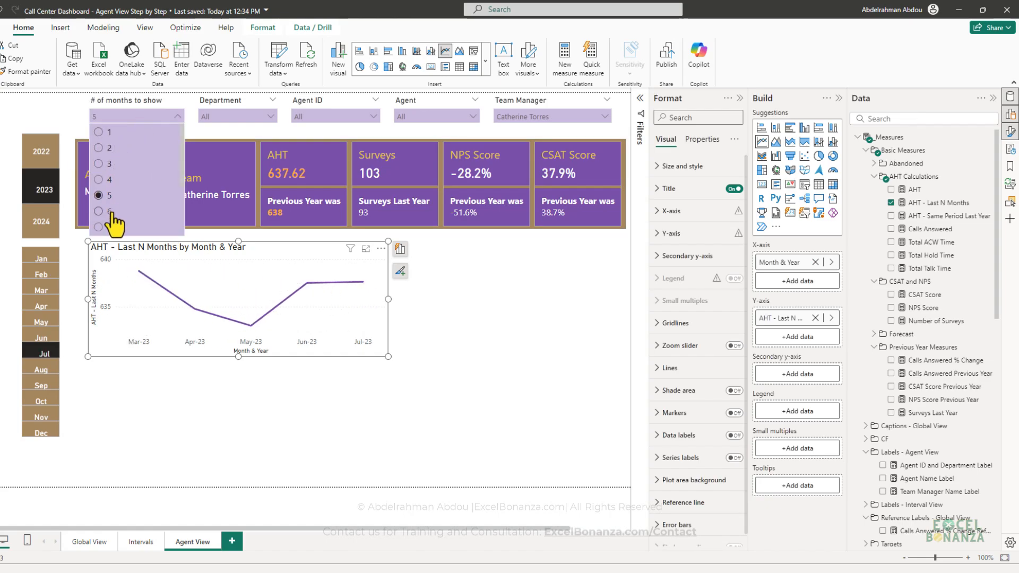
left_click(109, 210)
Step: Inspect the options available in the # of months to show slicer's list
left_click(130, 107)
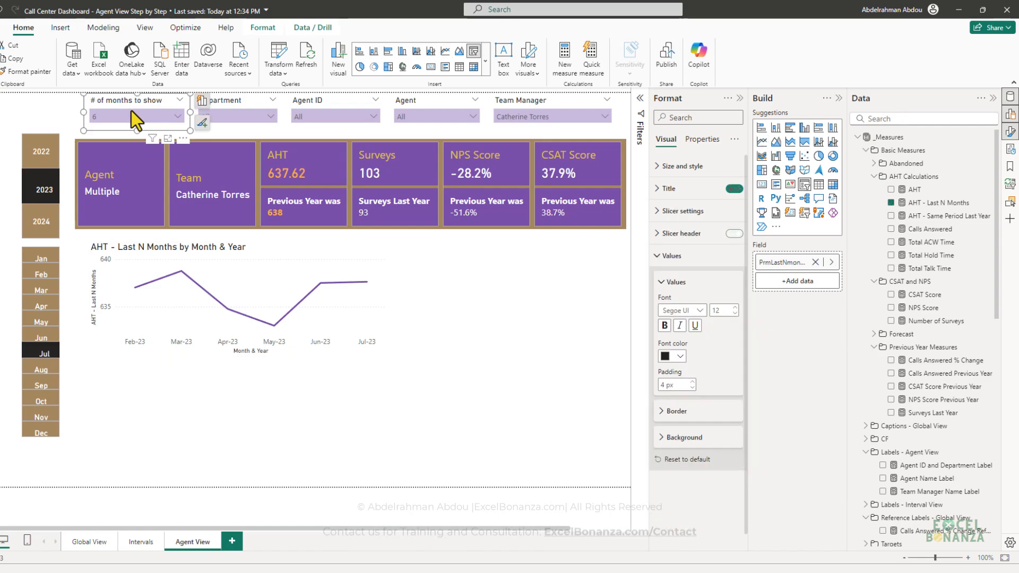
left_click(126, 118)
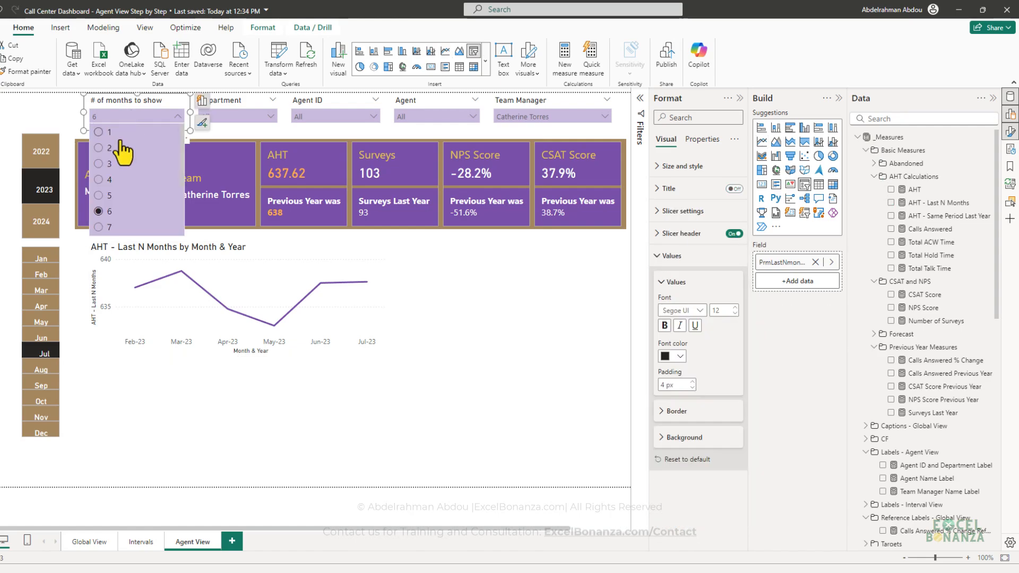
left_click(100, 211)
left_click(126, 117)
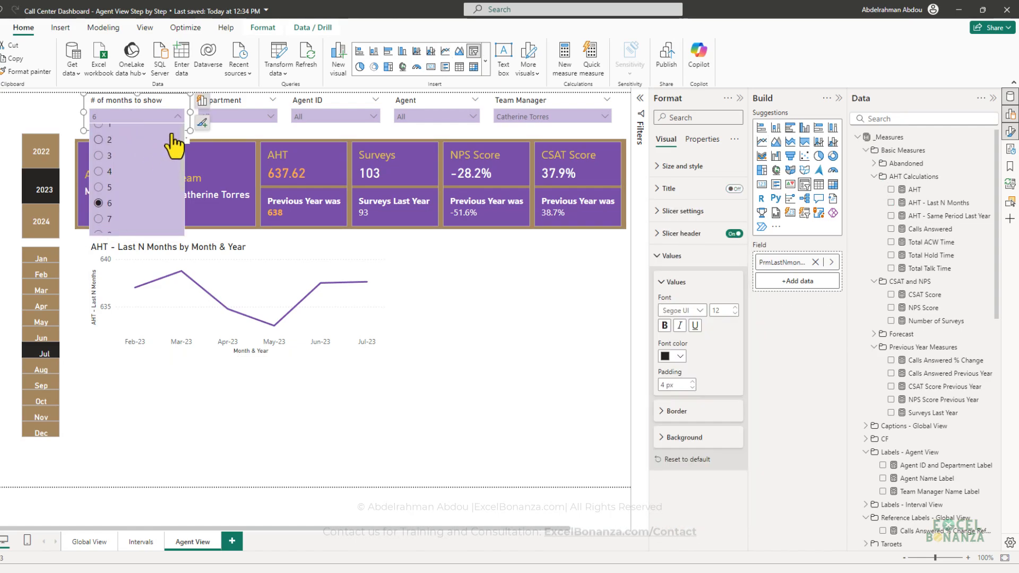
left_click(172, 116)
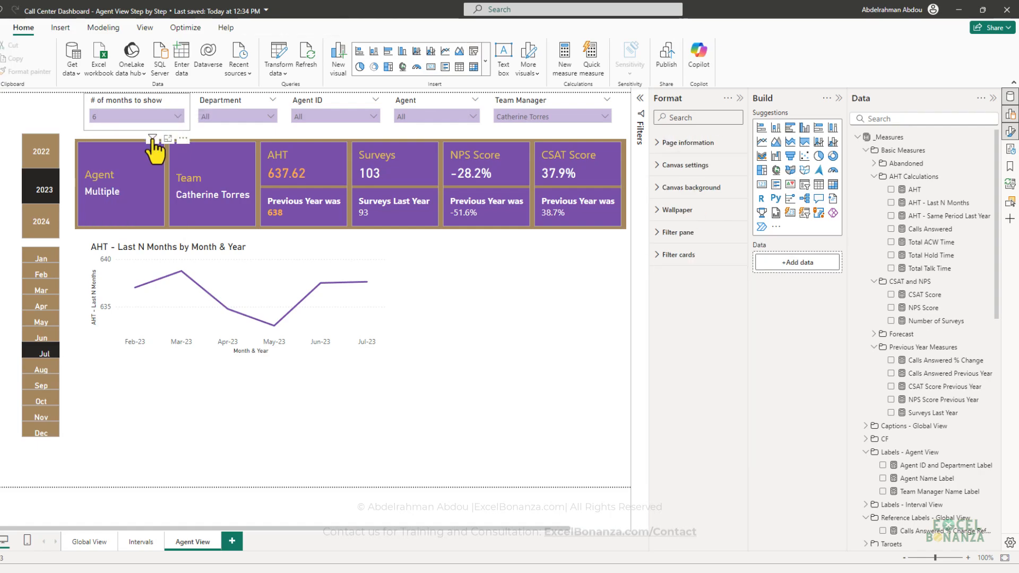
left_click(117, 115)
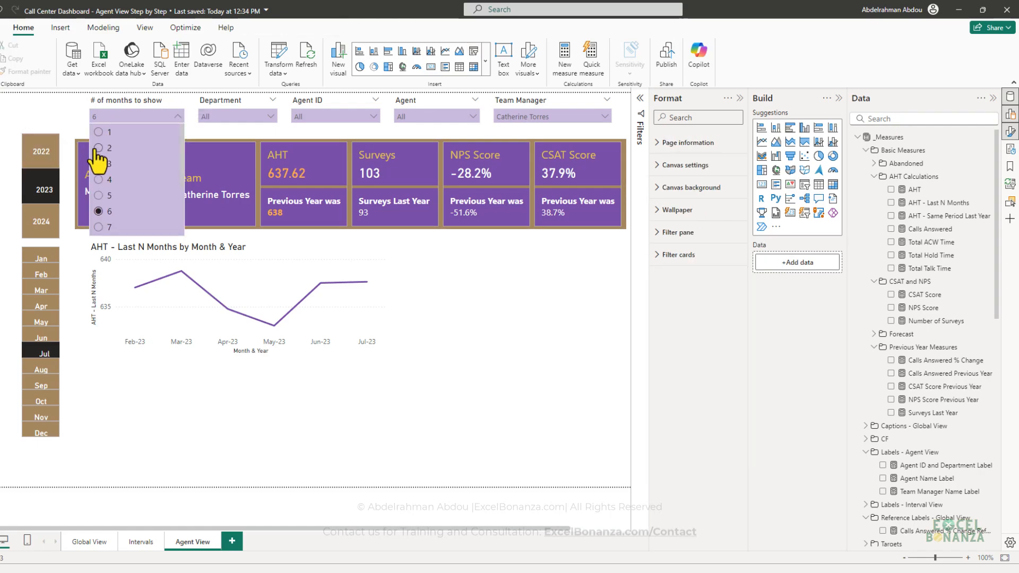
left_click(120, 115)
left_click(121, 114)
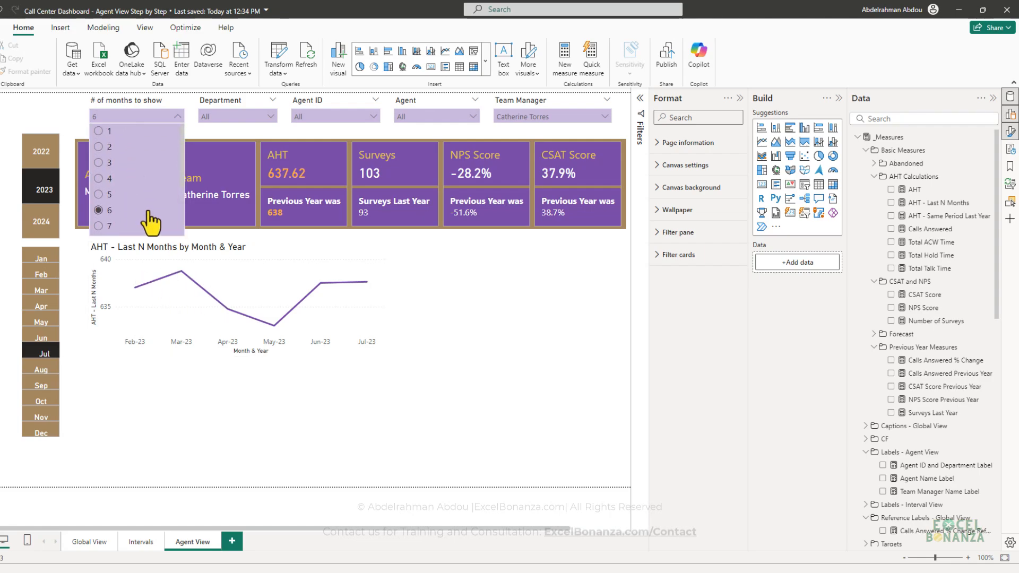
left_click(100, 114)
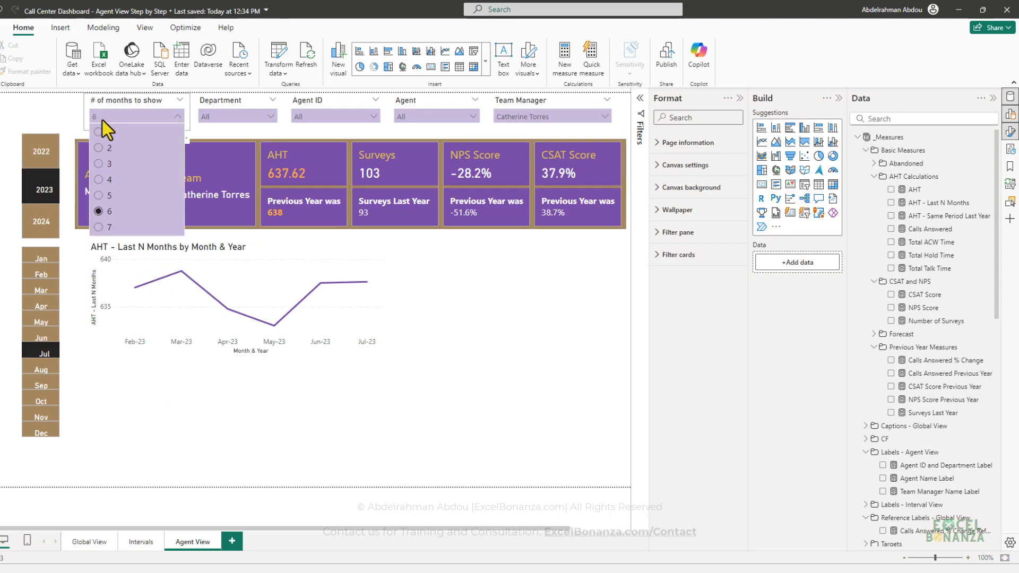
left_click(138, 116)
left_click(176, 117)
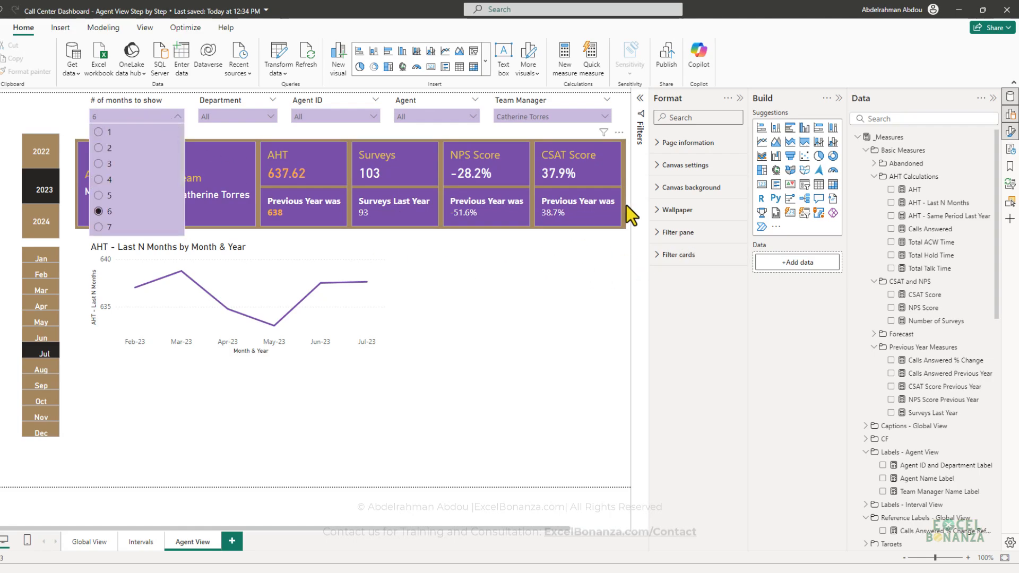
left_click(607, 291)
Step: Turn off single selection in the settings of the # of months to show slicer
left_click(159, 94)
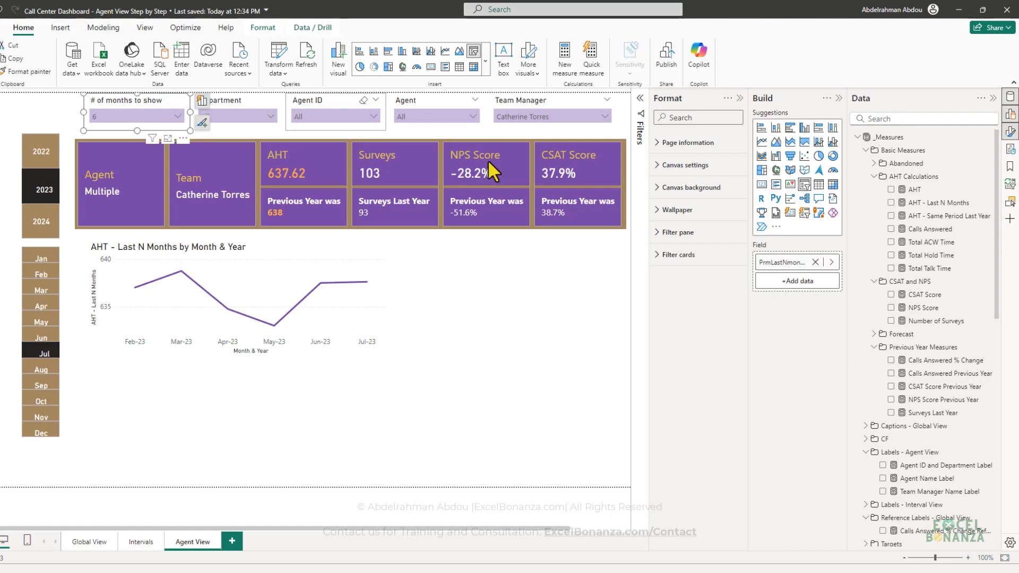
left_click(686, 258)
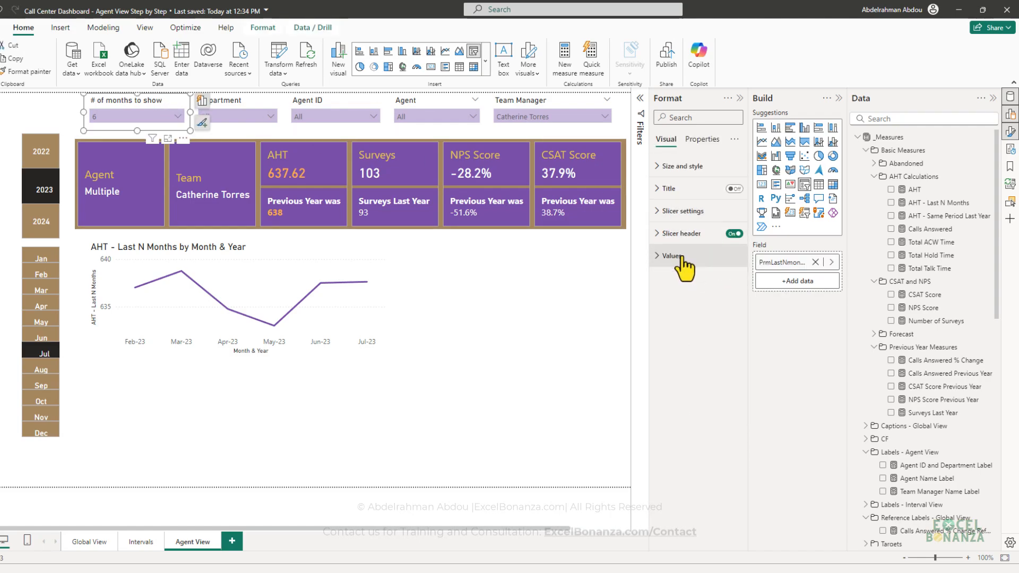
left_click(687, 258)
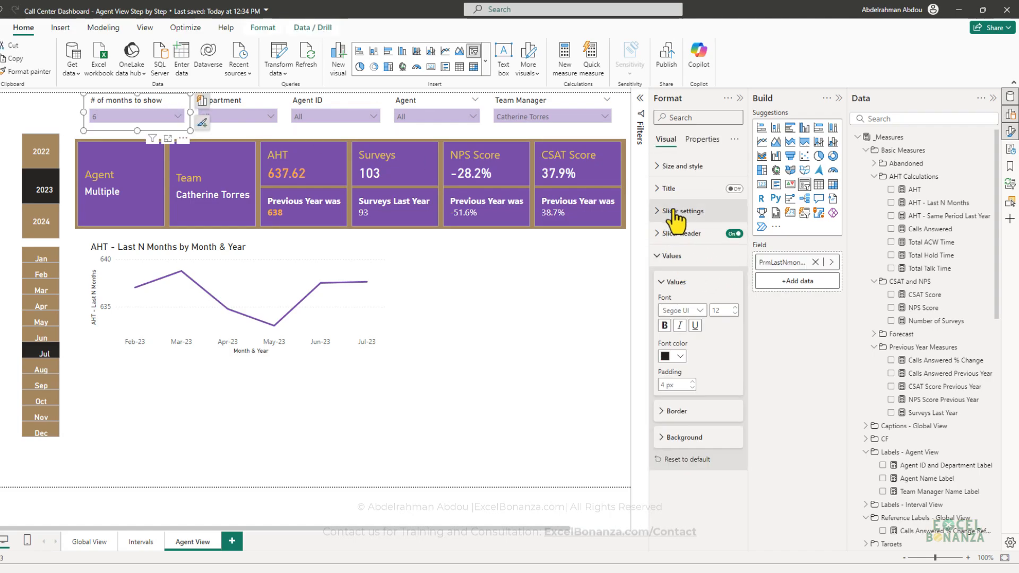
left_click(679, 211)
left_click(697, 265)
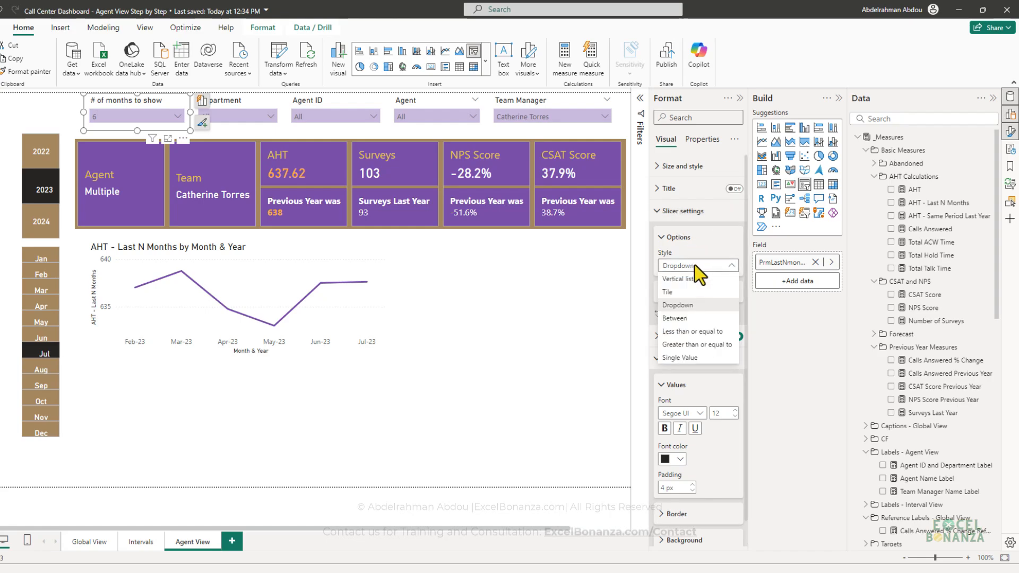
left_click(695, 266)
left_click(689, 293)
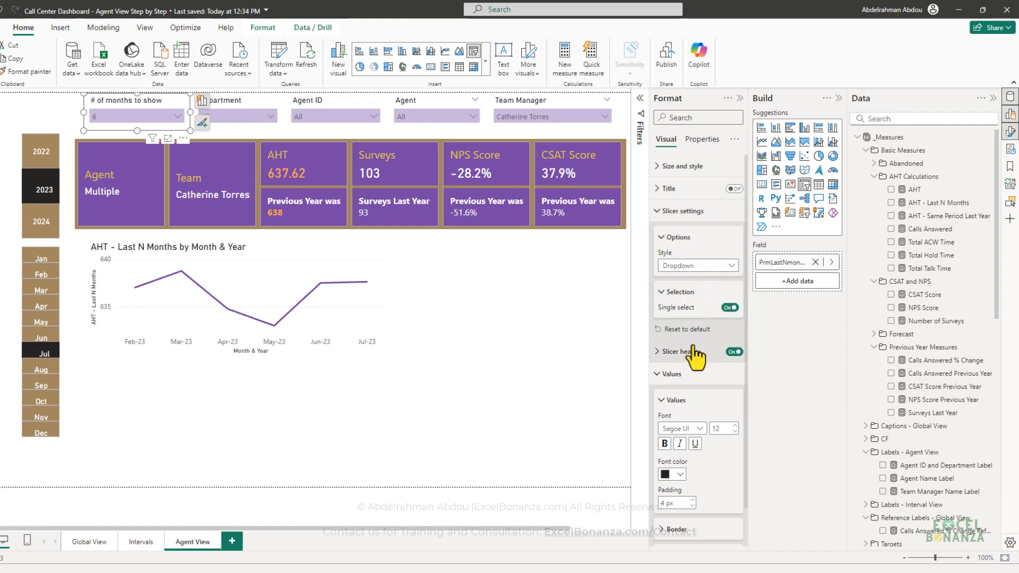
left_click(731, 308)
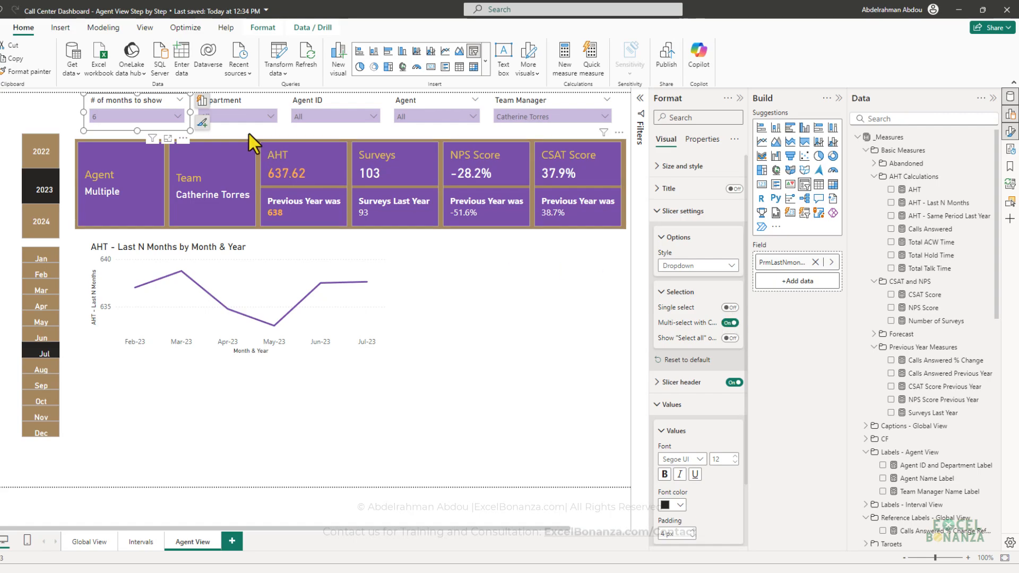
Step: Clear the slicer's selected number of months and examine the line chart without any selection
left_click(168, 116)
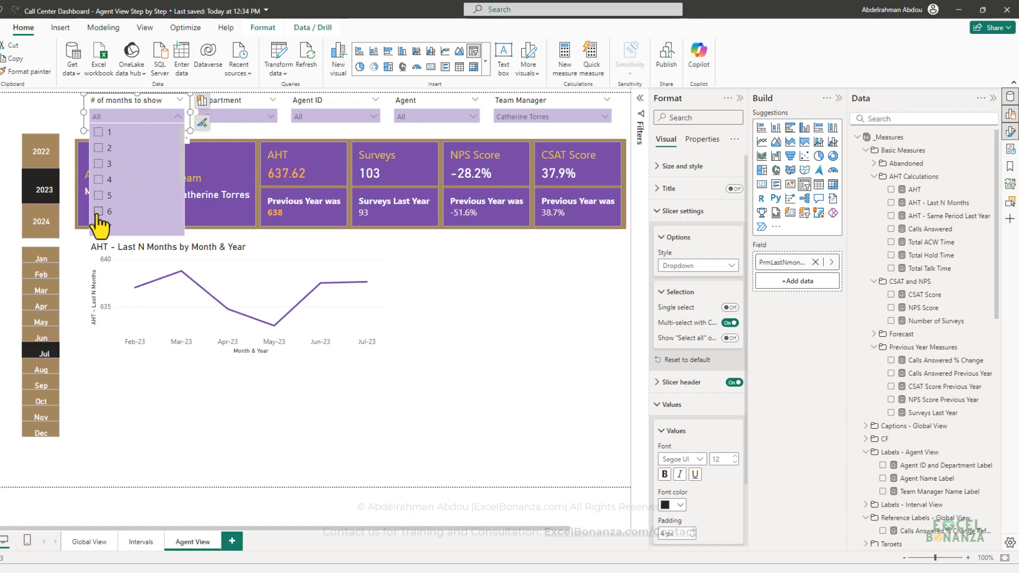
left_click(194, 374)
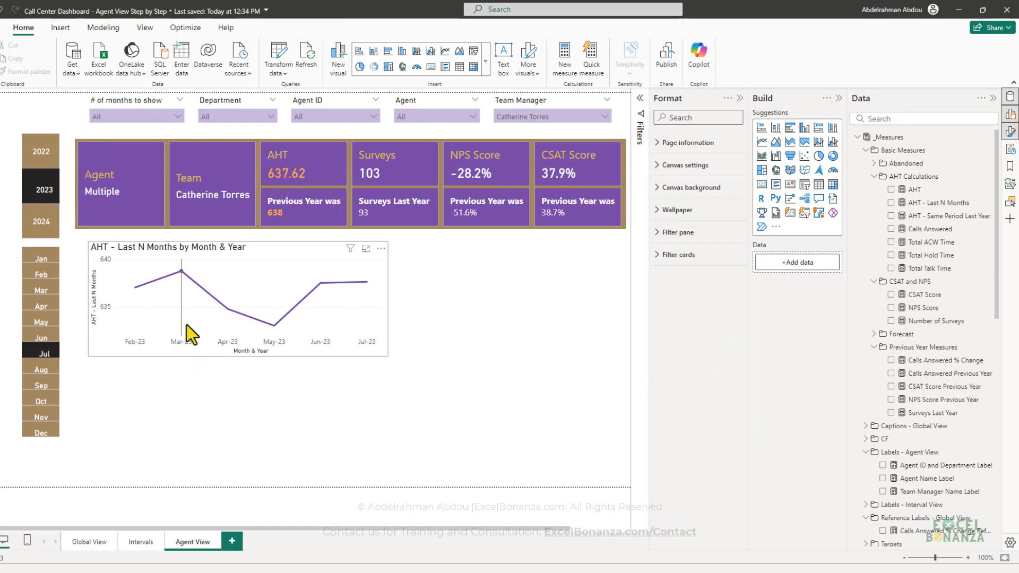
left_click(138, 117)
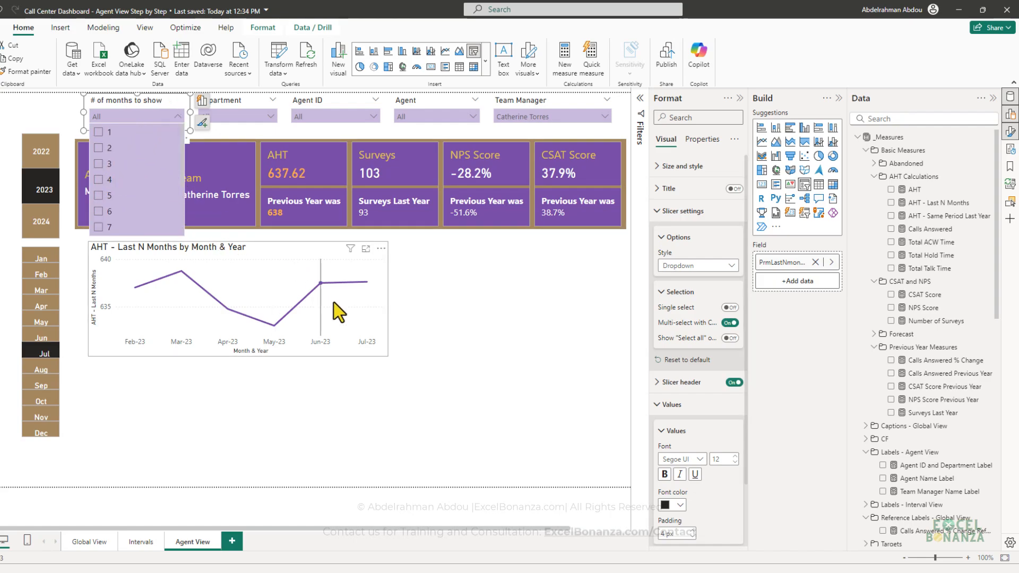
left_click(323, 362)
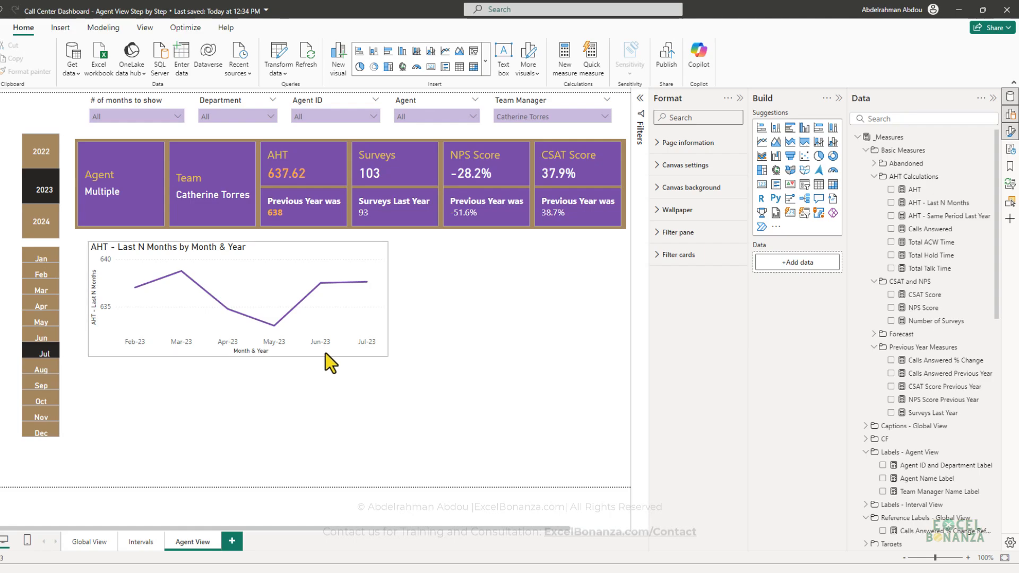
left_click(326, 353)
Step: Test the slicer with 4 months, then with 3 and 5 months together, and clear the selection
left_click(141, 117)
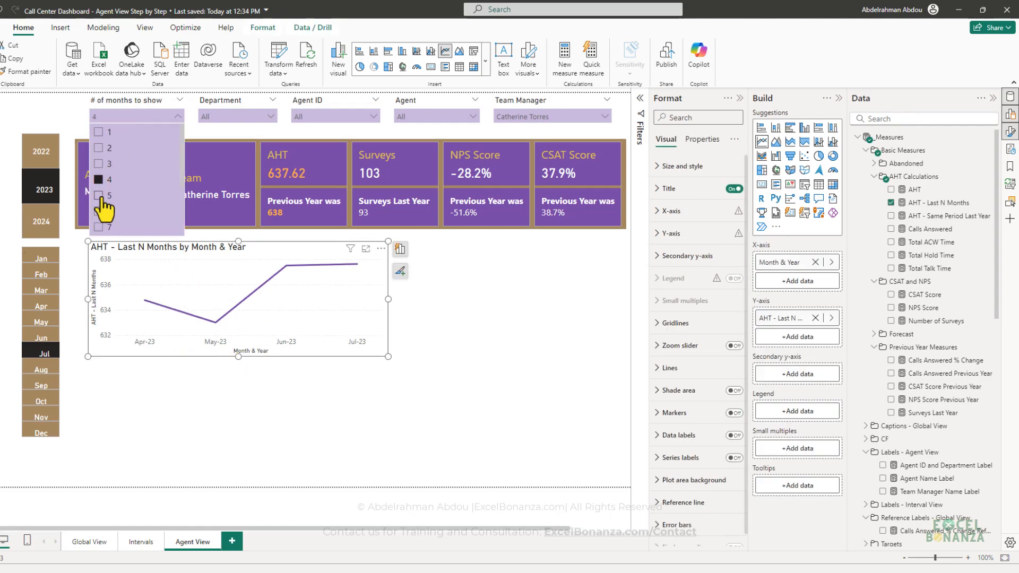
left_click(99, 164)
left_click(98, 196, "ctrl")
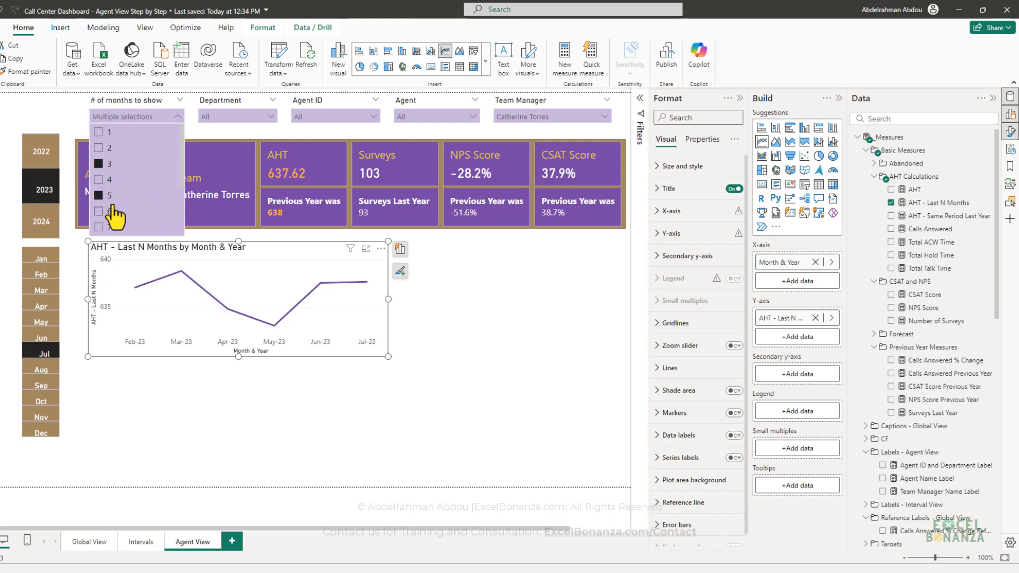
left_click(98, 164, "ctrl")
left_click(98, 195, "ctrl")
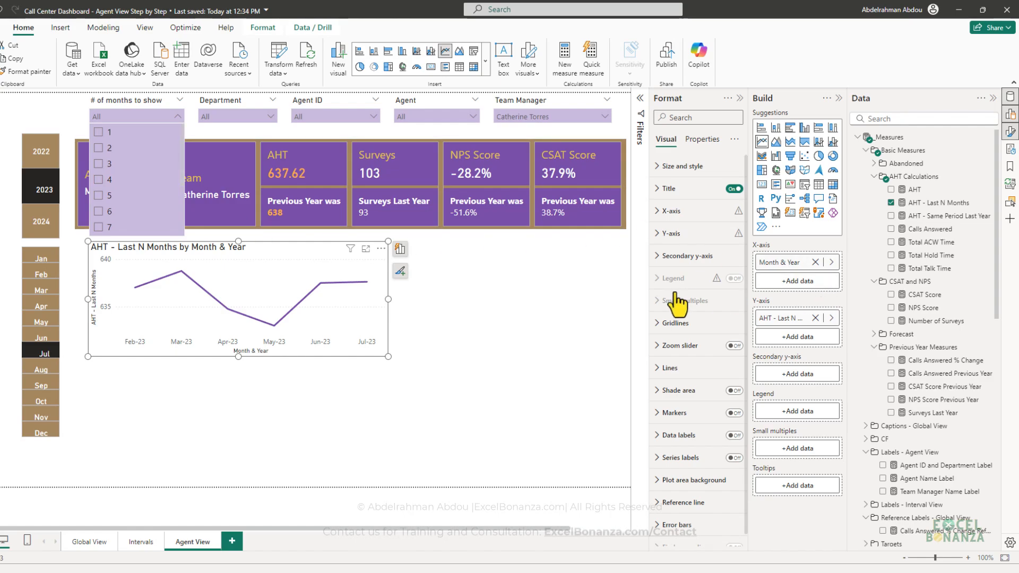
left_click(149, 114)
left_click(148, 121)
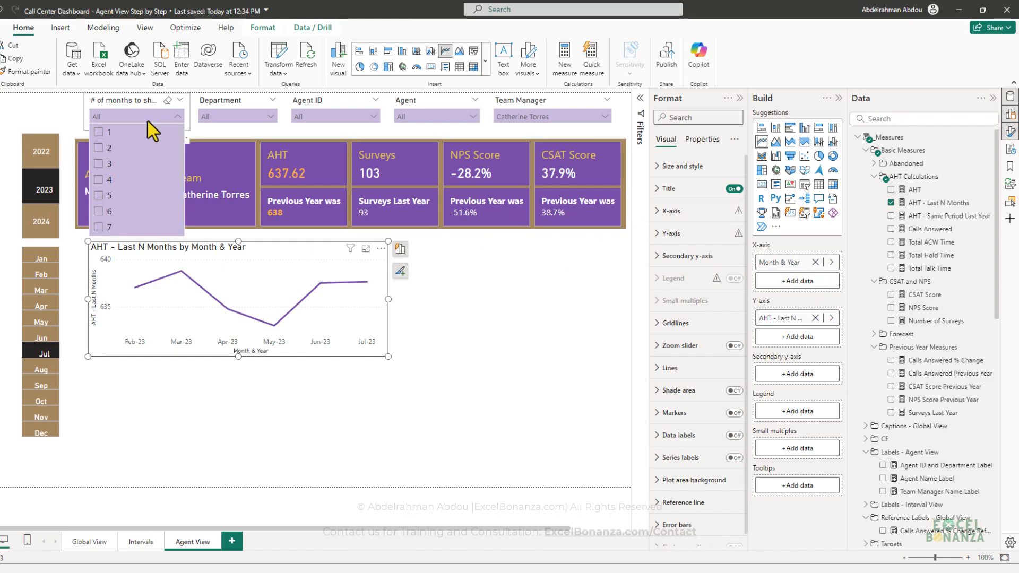
scroll(714, 317, "down", 1)
scroll(715, 317, "up", 1)
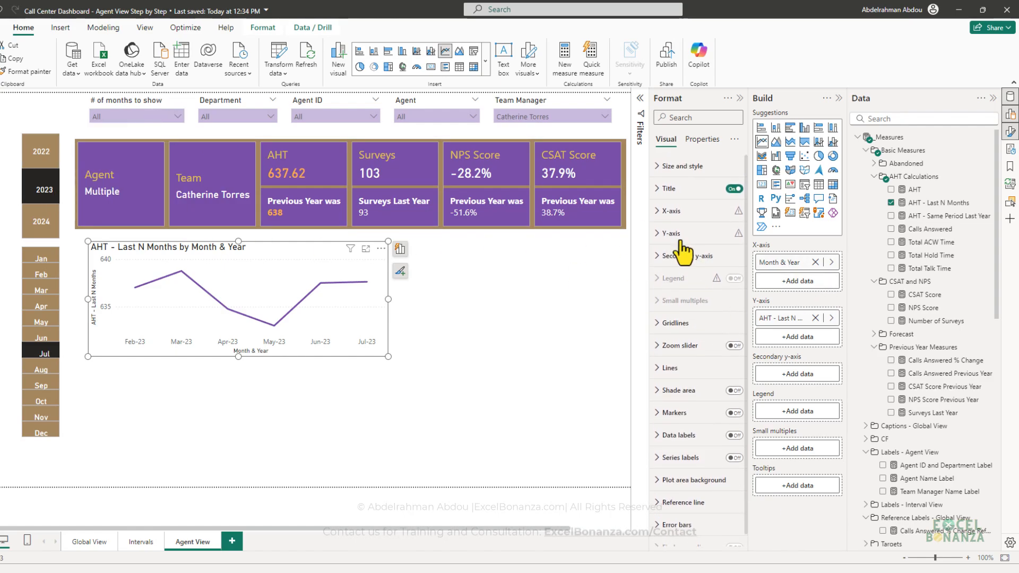
left_click(158, 120)
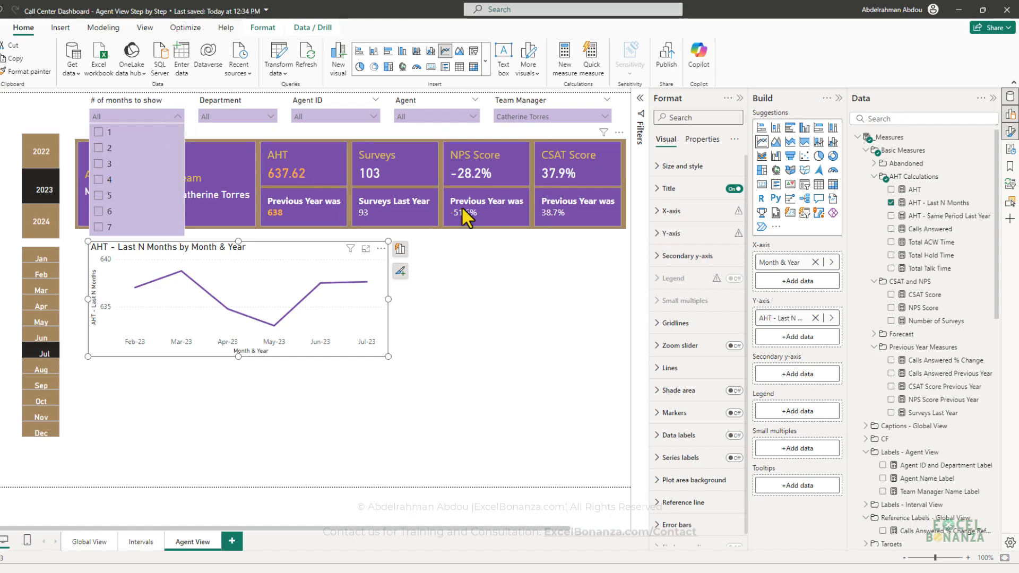
Step: Try the slicer with Ctrl multi-selection off and the "Select all" option on, and check its list
left_click(165, 117)
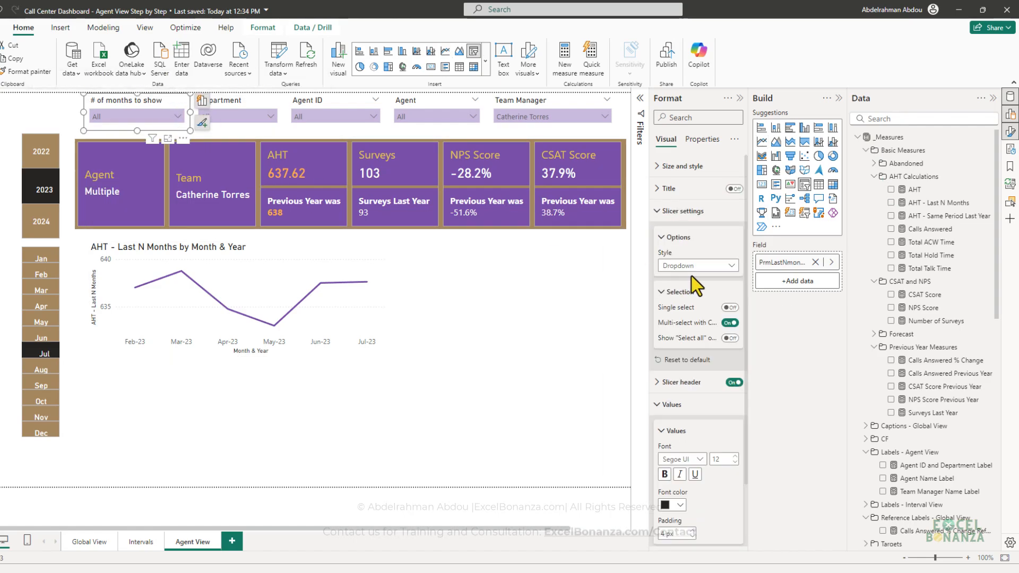
left_click(731, 323)
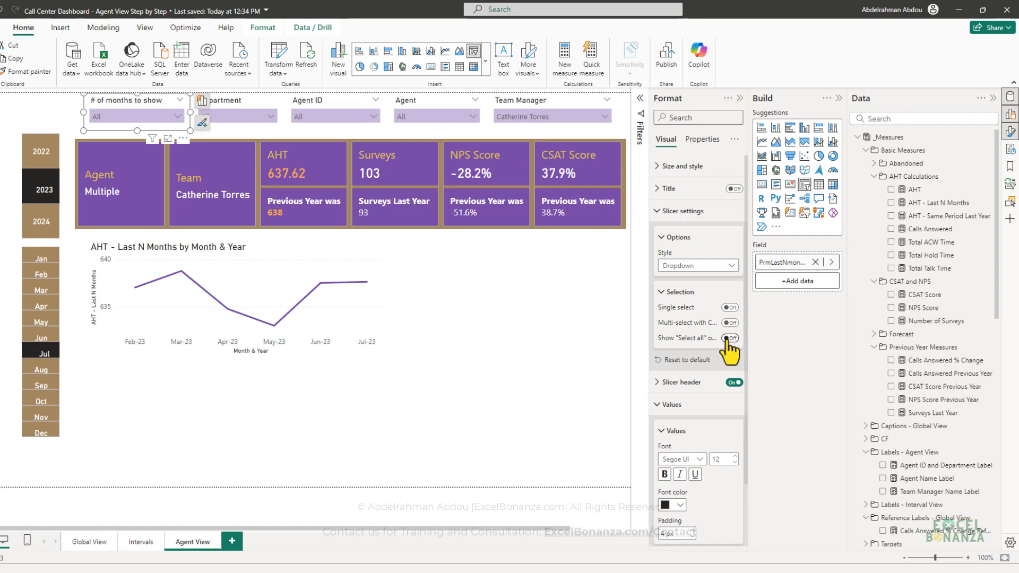
left_click(730, 338)
left_click(159, 116)
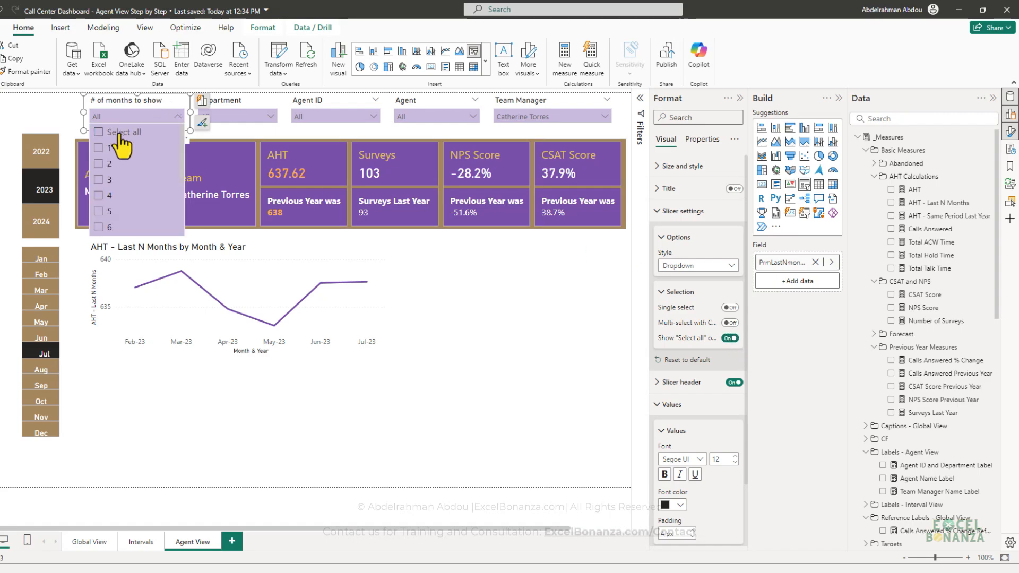
left_click(731, 338)
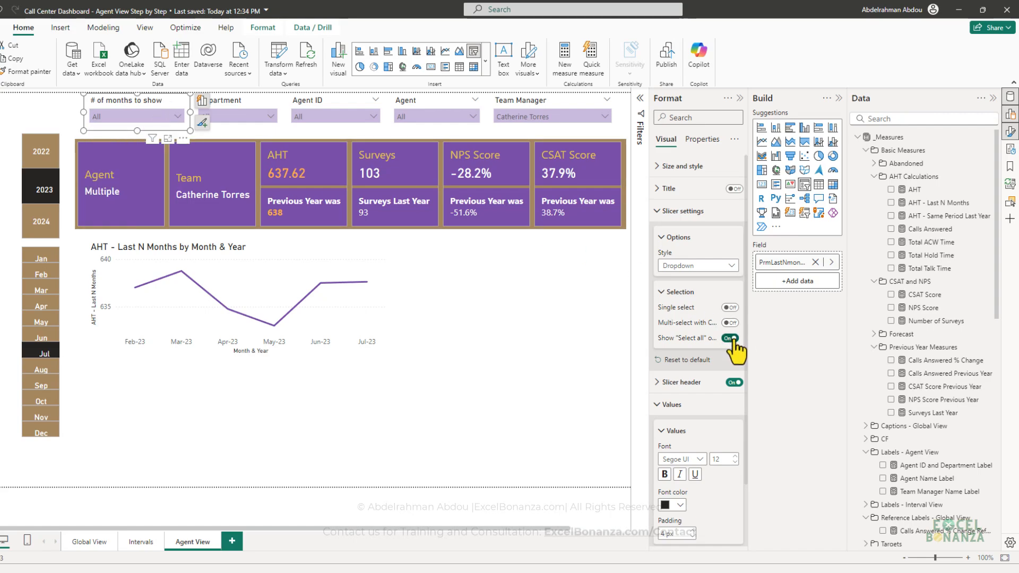
Step: Turn single selection back on for the slicer and test the line chart with 2, then 3 months
left_click(729, 308)
left_click(126, 117)
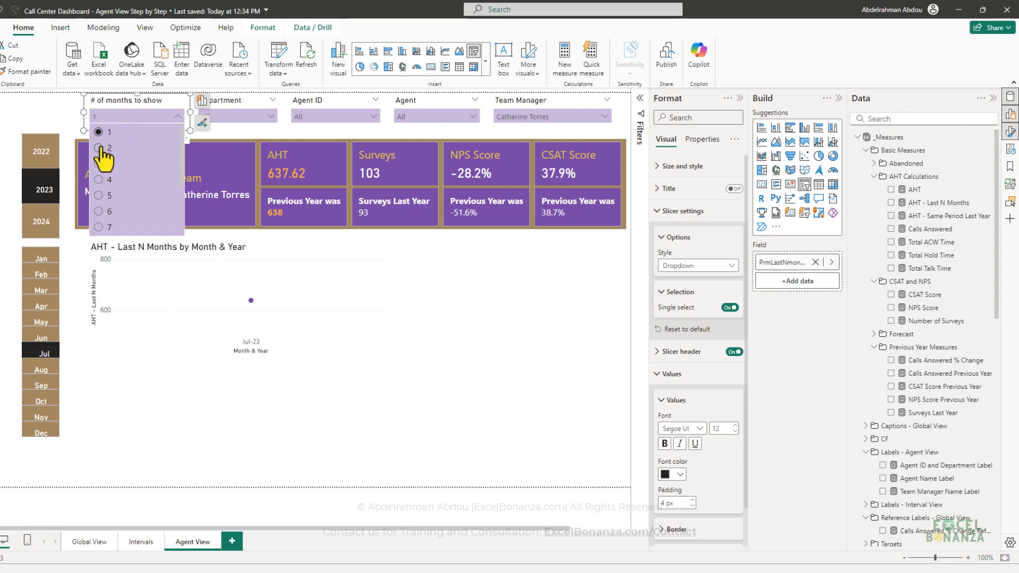
left_click(101, 154)
left_click(114, 119)
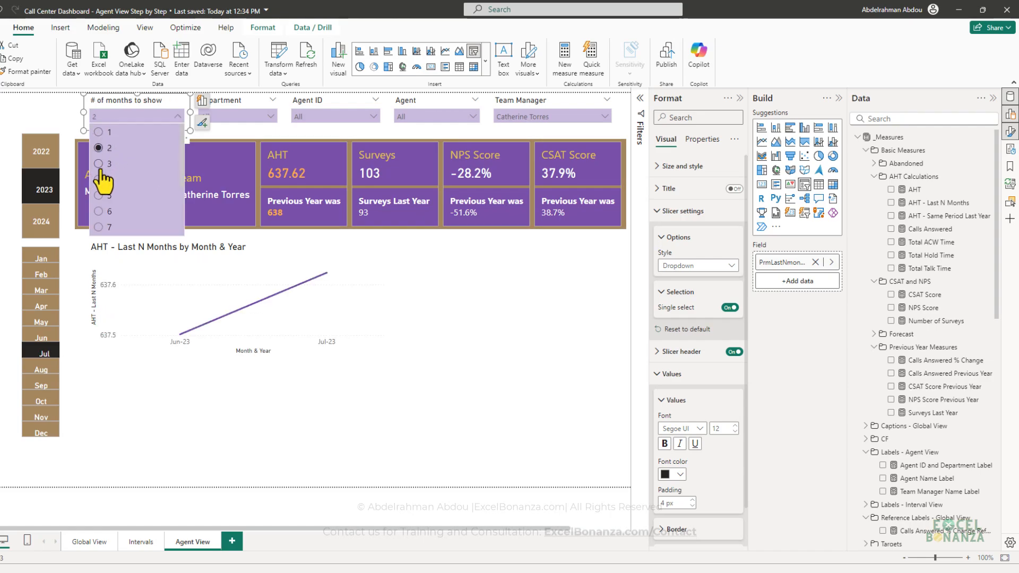
left_click(101, 169)
left_click(116, 122)
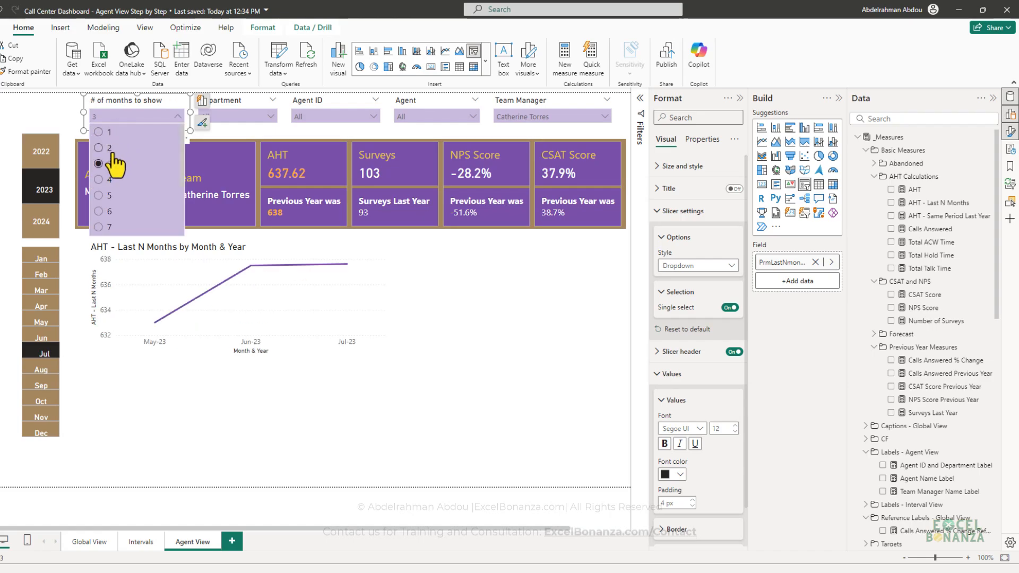
Step: Set the number-of-months slicer to 5 and examine the AHT line chart
left_click(109, 199)
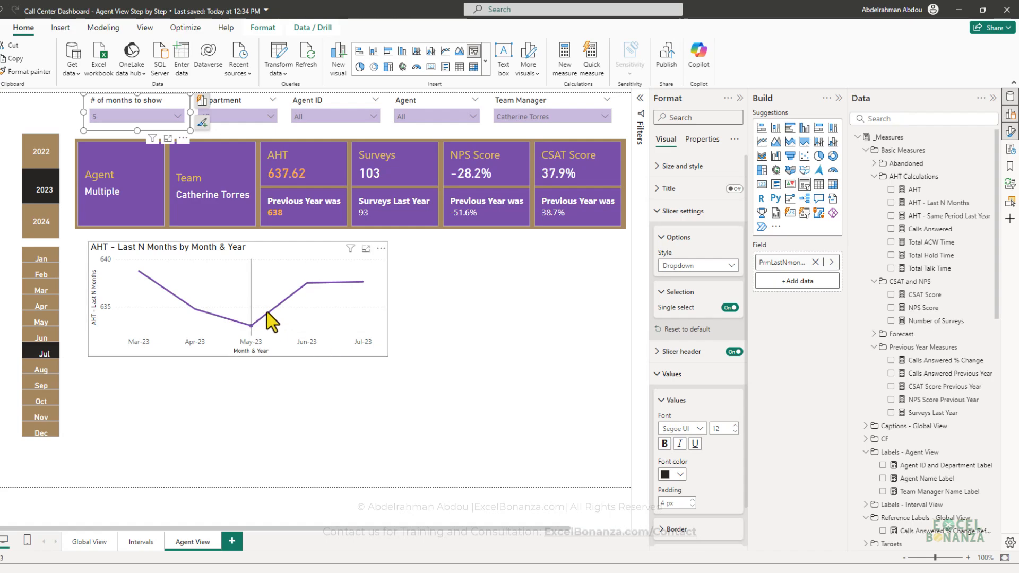
mouse_move(282, 313)
Step: Look at the Step 3 Keep Filters sketch in Microsoft Whiteboard and review the AHT - Last N Months measure's formula in Power BI
key("alt+Tab")
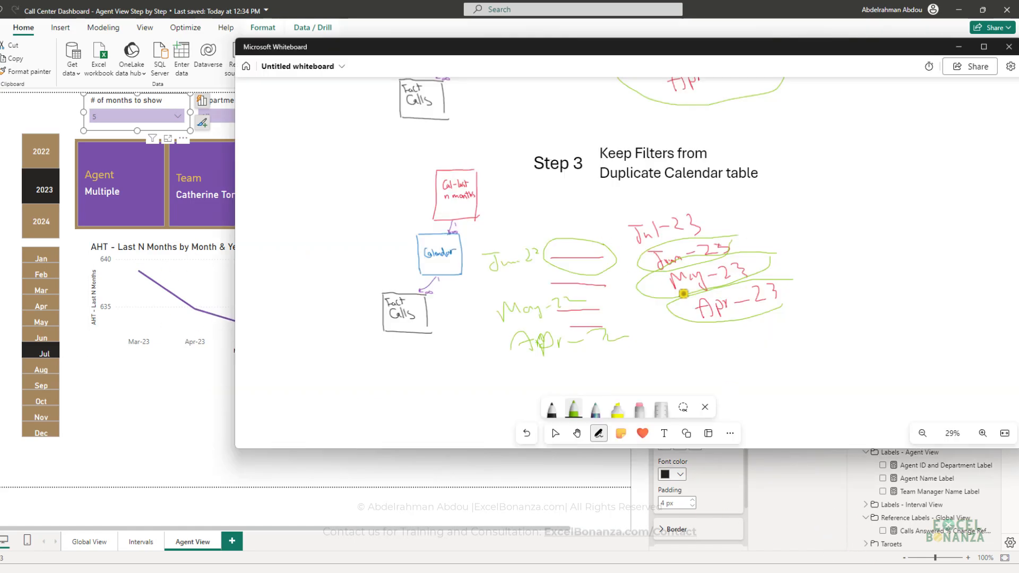
left_click(186, 349)
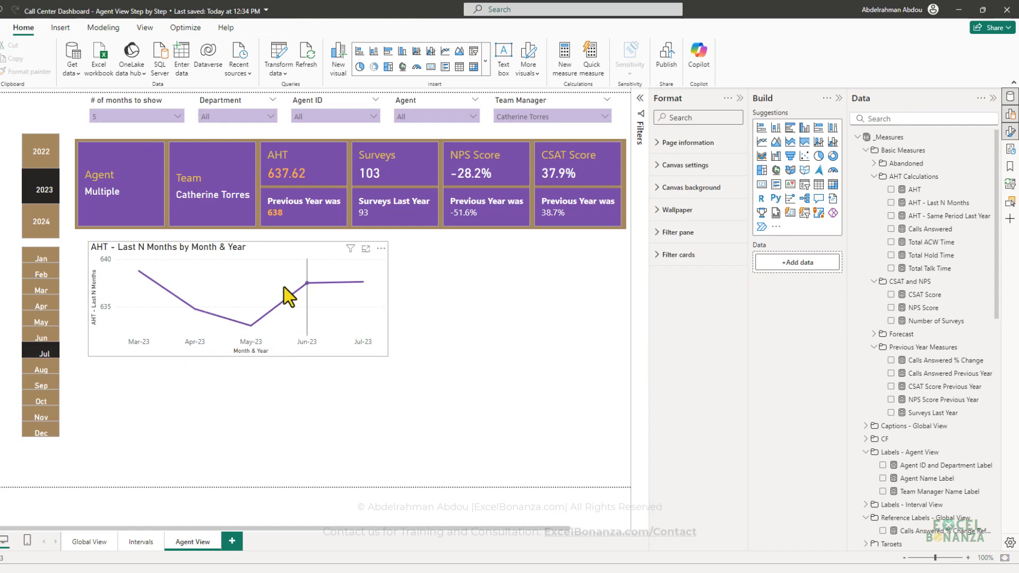
left_click(948, 204)
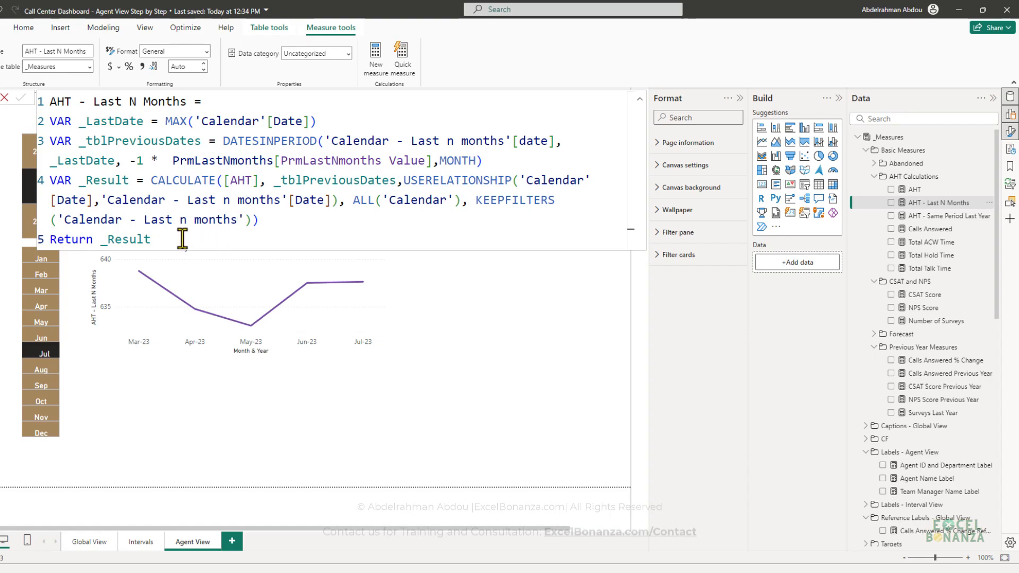
left_click(211, 405)
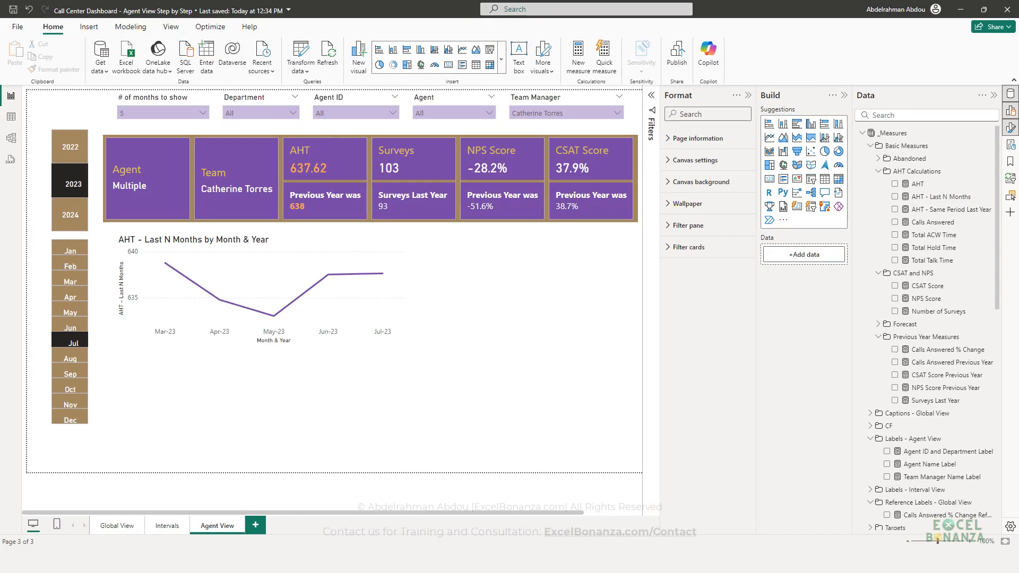
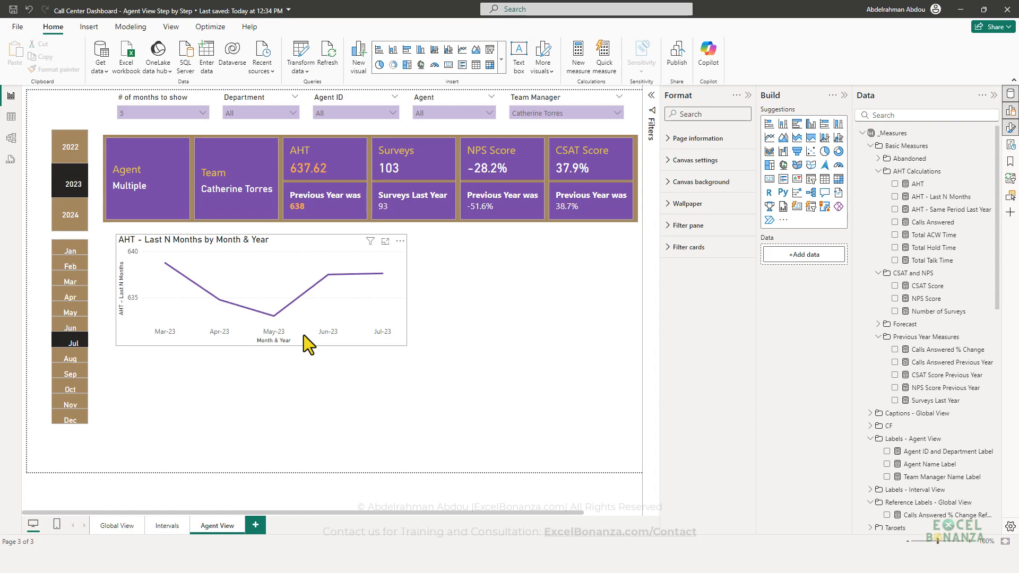
Step: Shrink the AHT - Last N Months line chart slightly, mainly in width
left_click(304, 343)
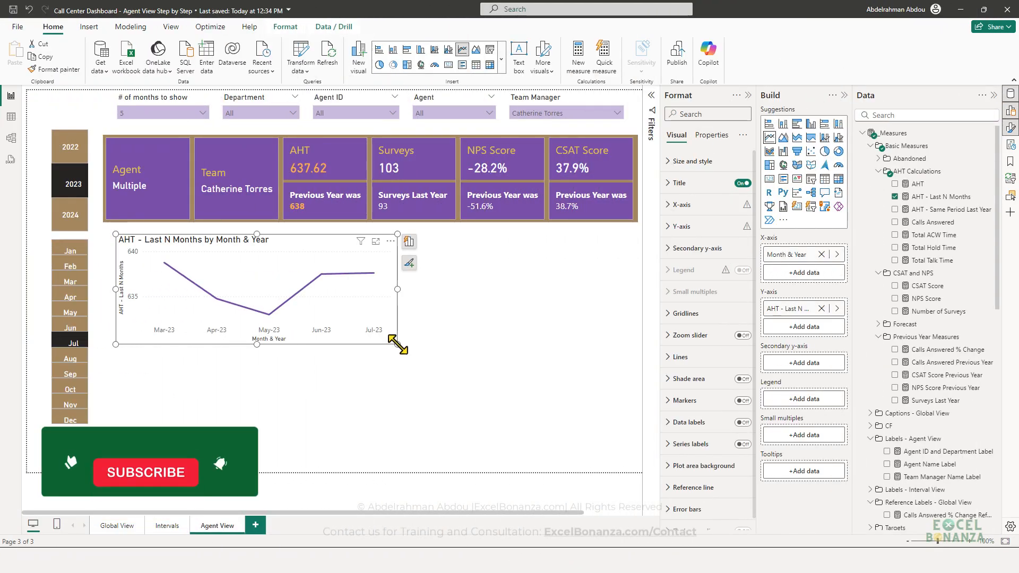
left_click_drag(397, 344, 371, 341)
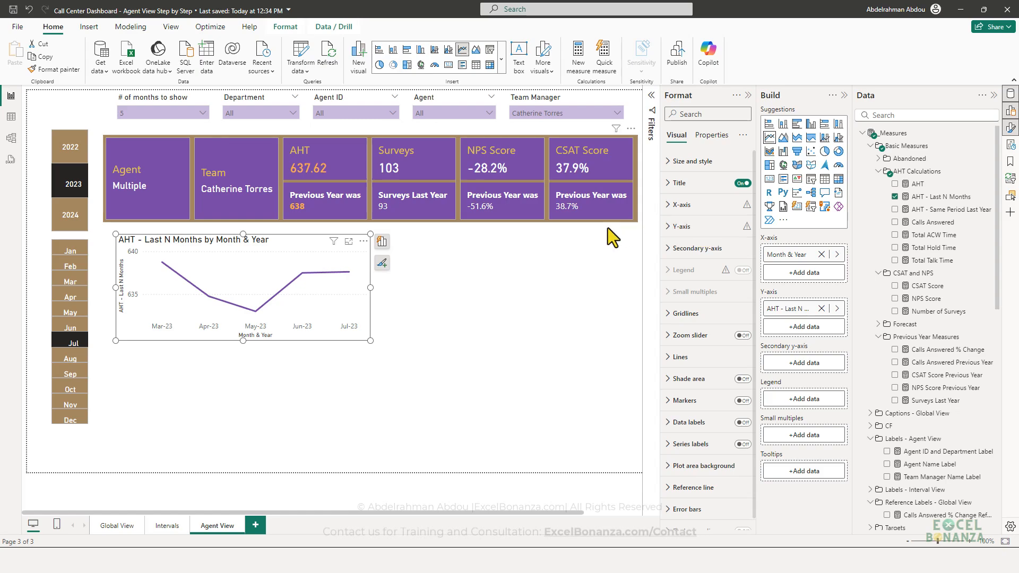
Step: Turn off the Y-axis and X-axis titles of the AHT - Last N Months line chart
left_click(711, 227)
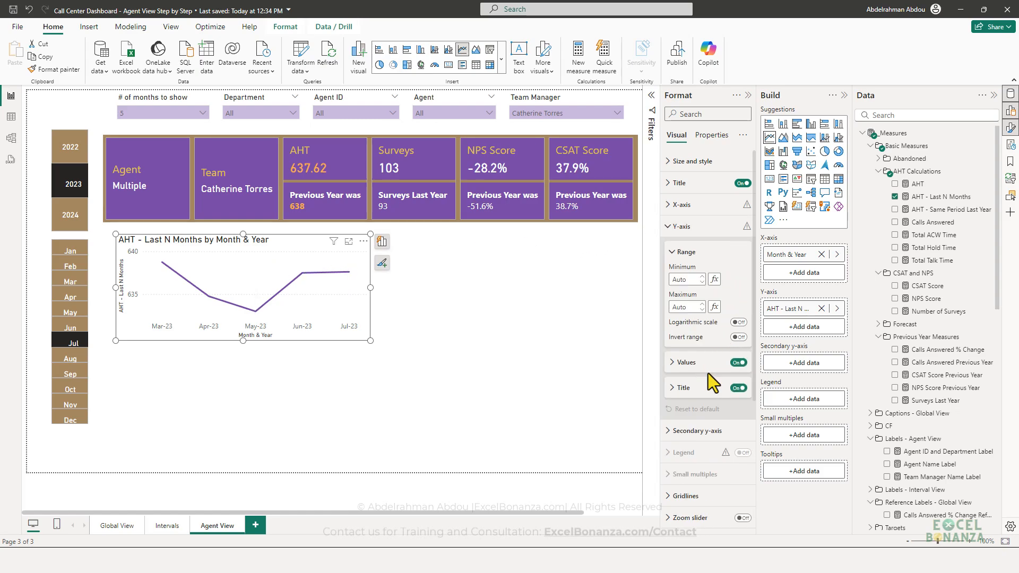
left_click(739, 388)
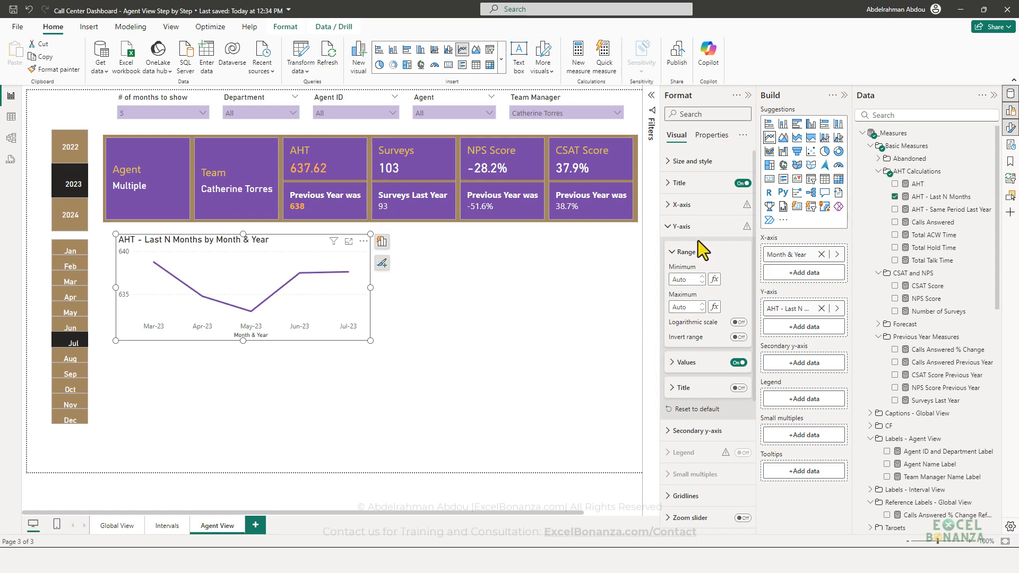
left_click(690, 227)
left_click(690, 205)
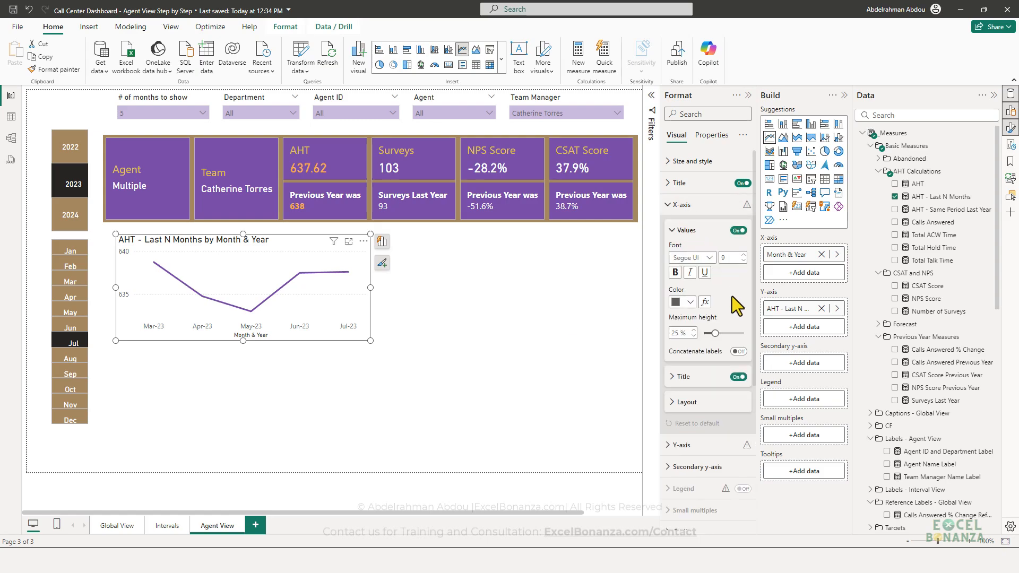
left_click(737, 376)
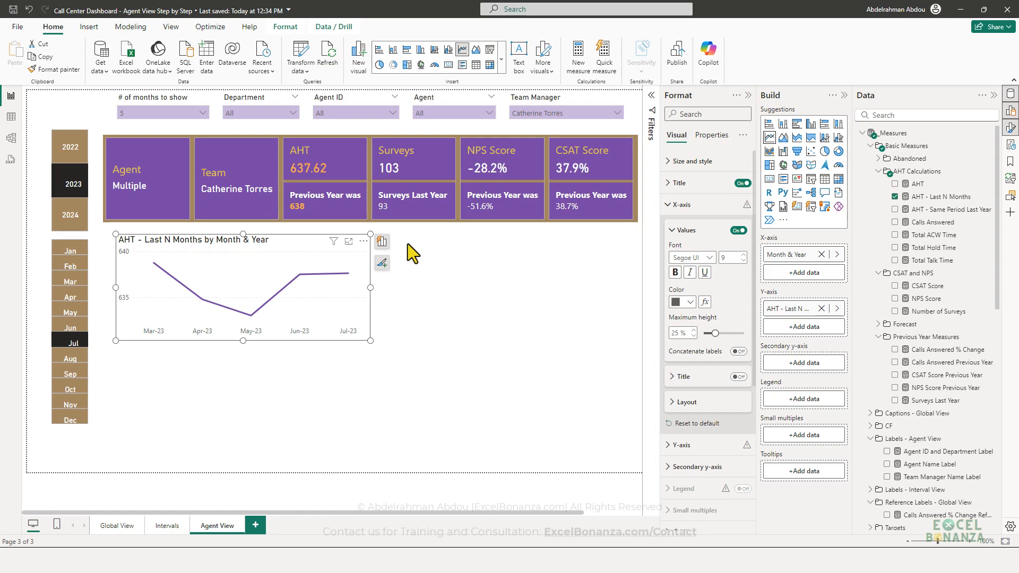
Step: Change the line chart's title text to AHT Trend
left_click(707, 186)
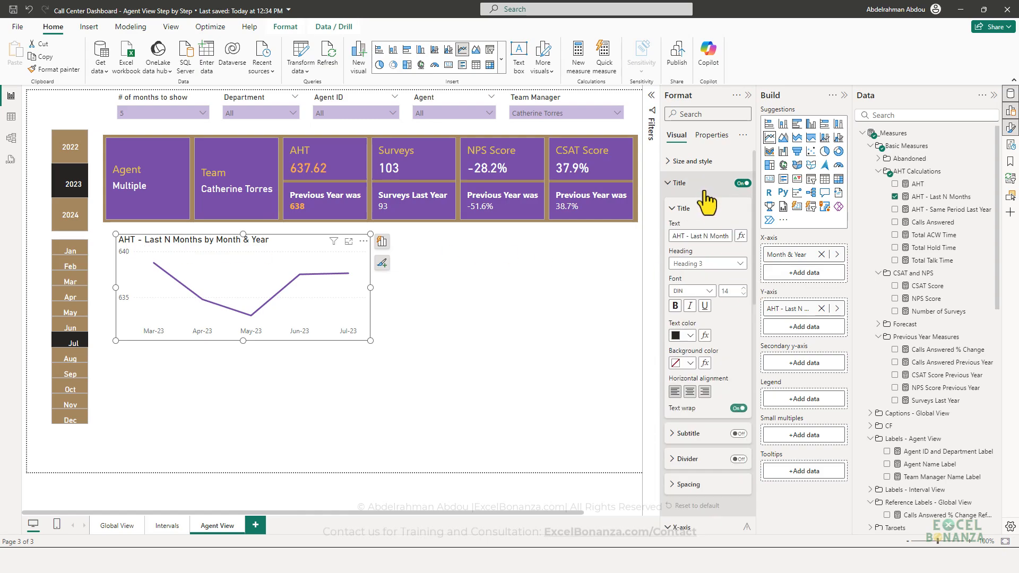
triple_click(693, 236)
type("ah")
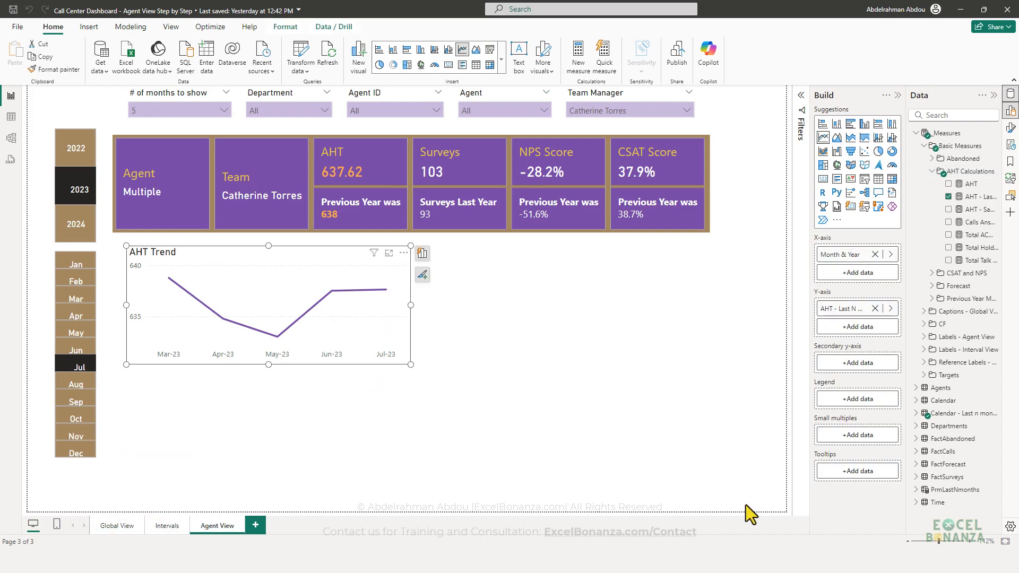
Step: Check the reference image Agent View Screenshot.png, and add a measure named Transferred Calls in the AHT Calculations folder
left_click(587, 562)
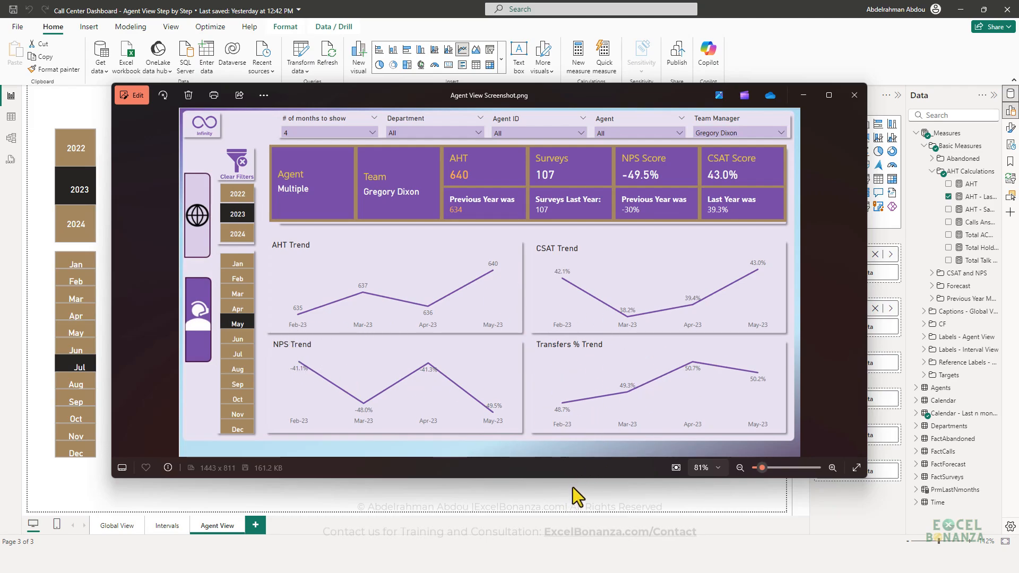
key("alt+F4")
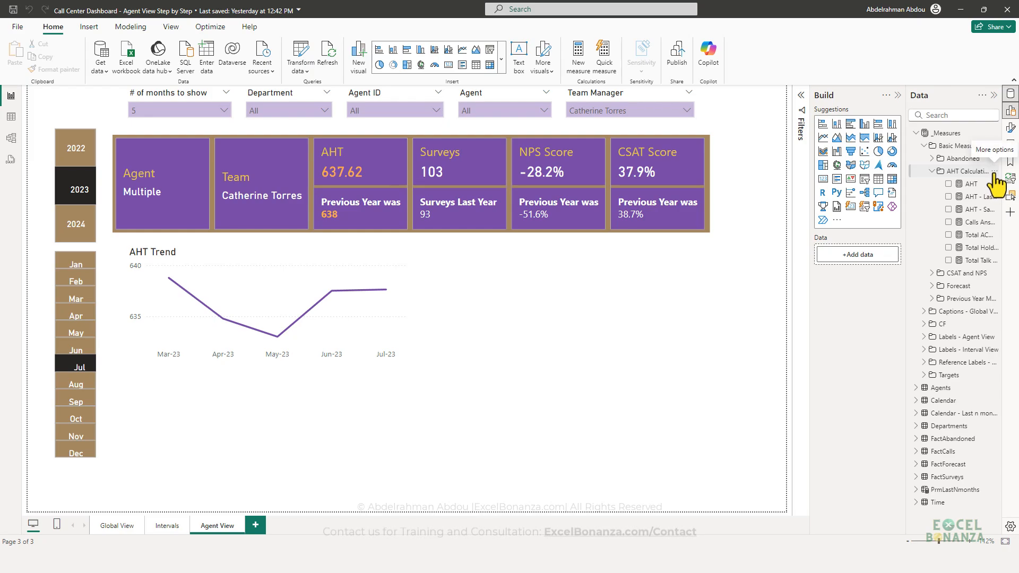
left_click(994, 172)
key("Escape")
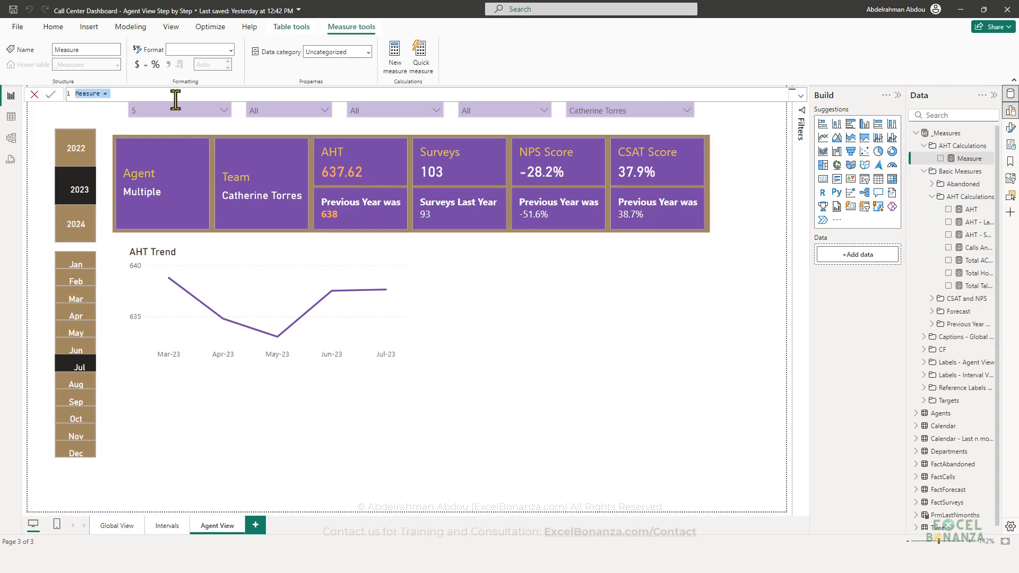
type("Transferred Calls")
scroll(175, 96, "up", 2)
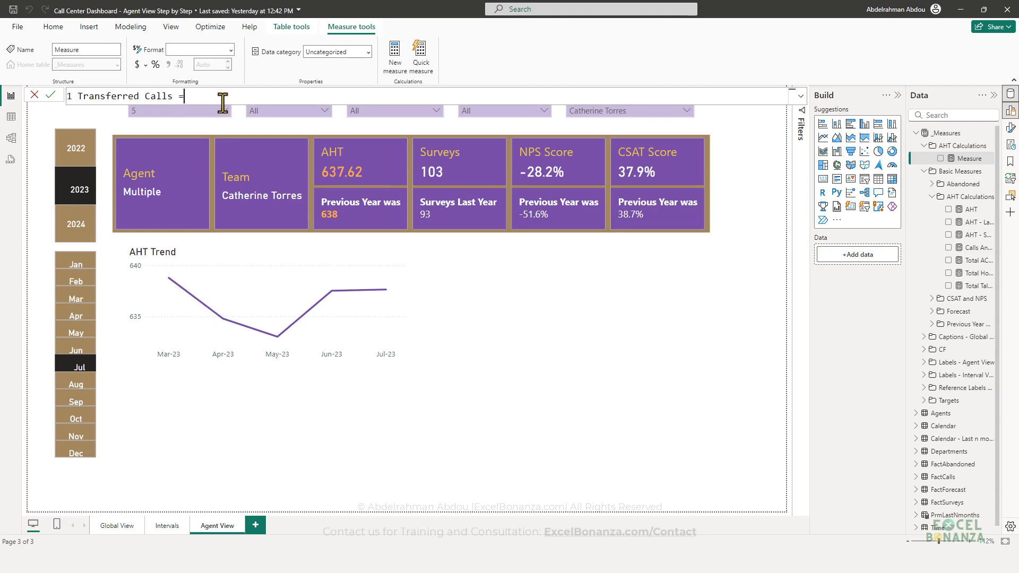
Step: Define the Transferred Calls measure as SUM(FactCalls[Call Transferred]) and commit it
type("c")
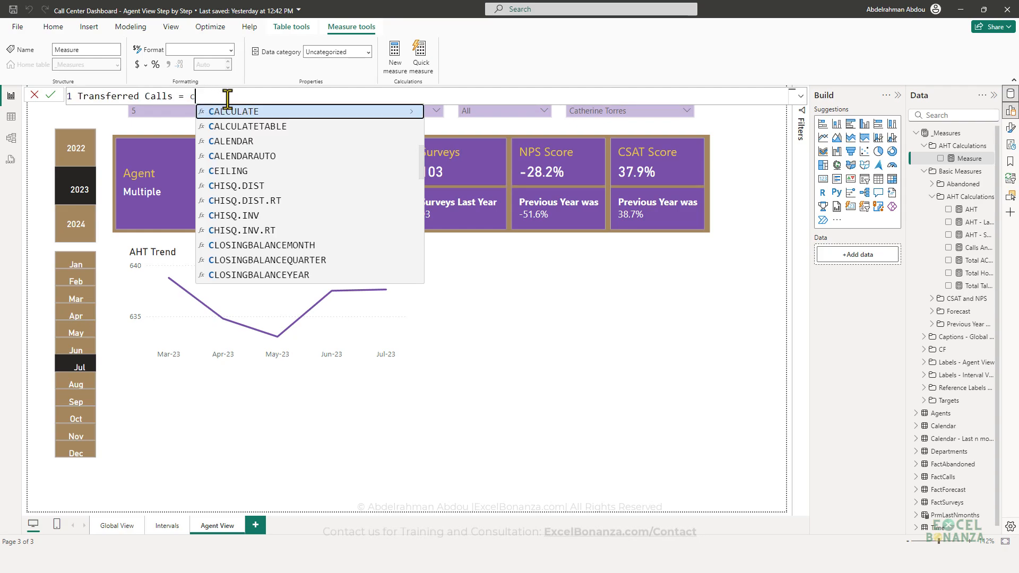
key("BackSpace")
type("sum")
key("Tab")
type("tran")
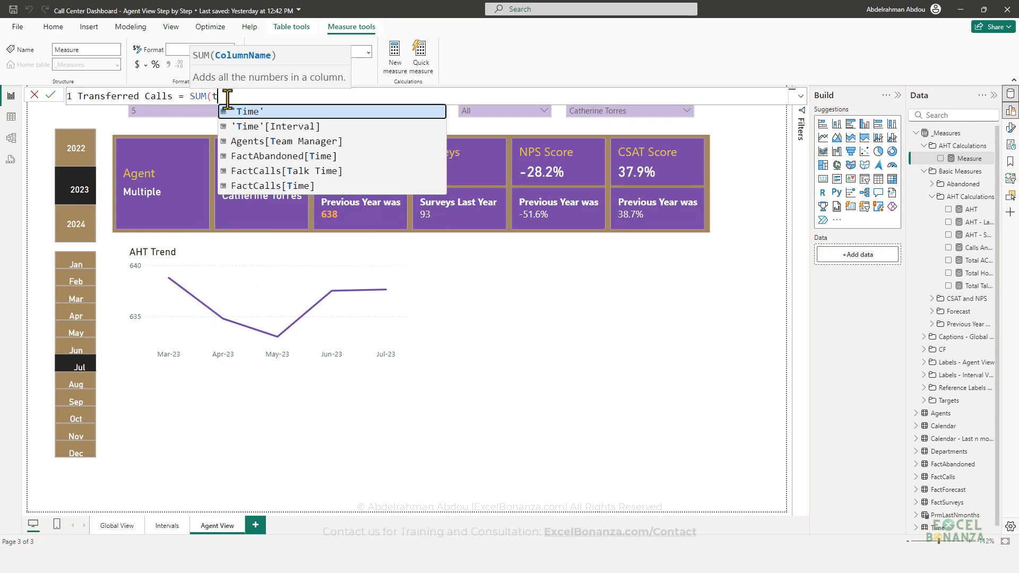
key("Tab")
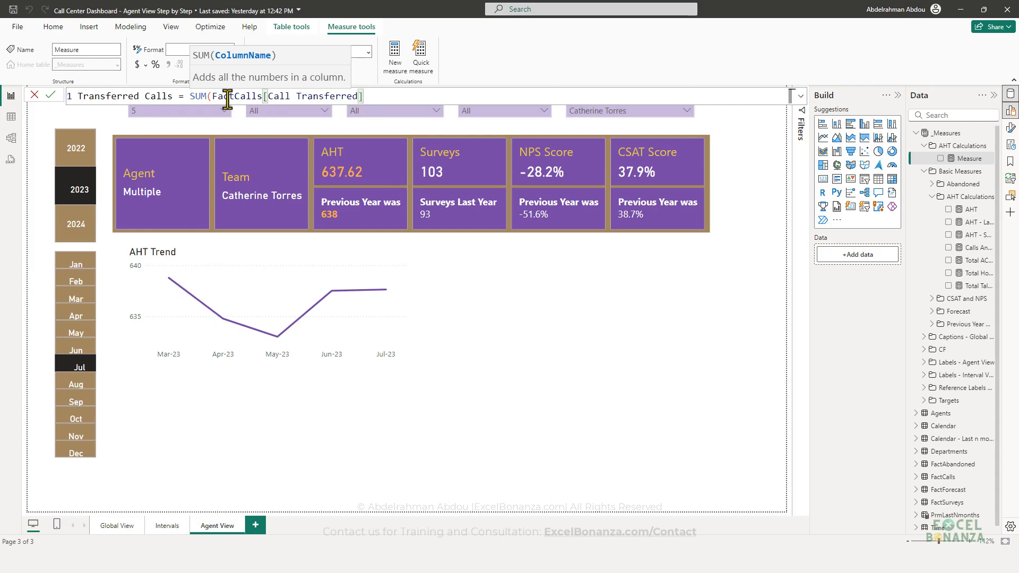
type(")")
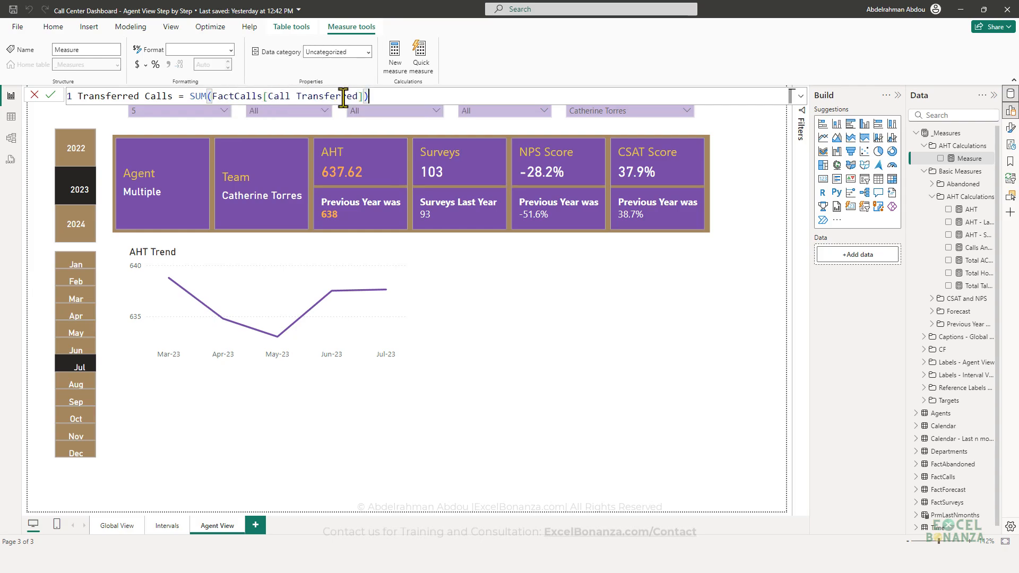
key("Left")
key("Left")
key("Left")
key("Left")
key("Left")
key("Left")
key("Left")
key("Left")
key("Left")
key("Left")
key("Left")
key("Left")
key("Left")
key("Left")
key("Left")
key("Left")
key("Left")
key("Left")
key("Left")
key("Left")
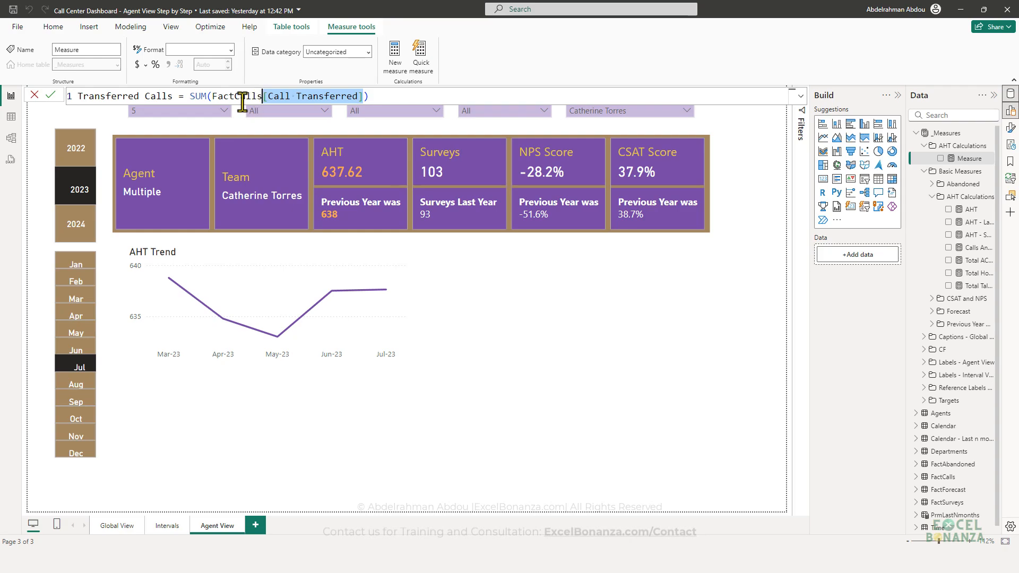
left_click(351, 96)
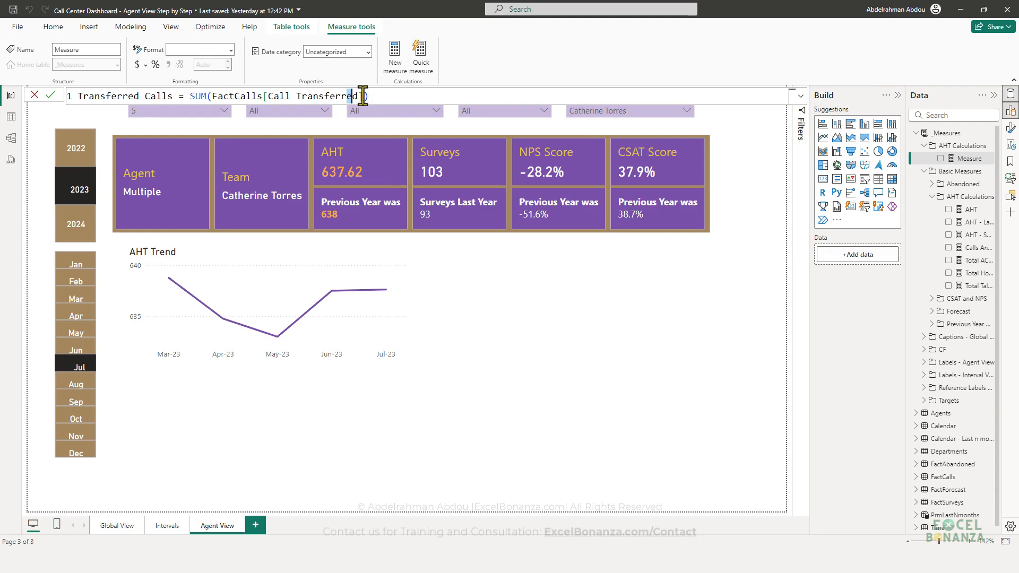
left_click(371, 98)
key("Return")
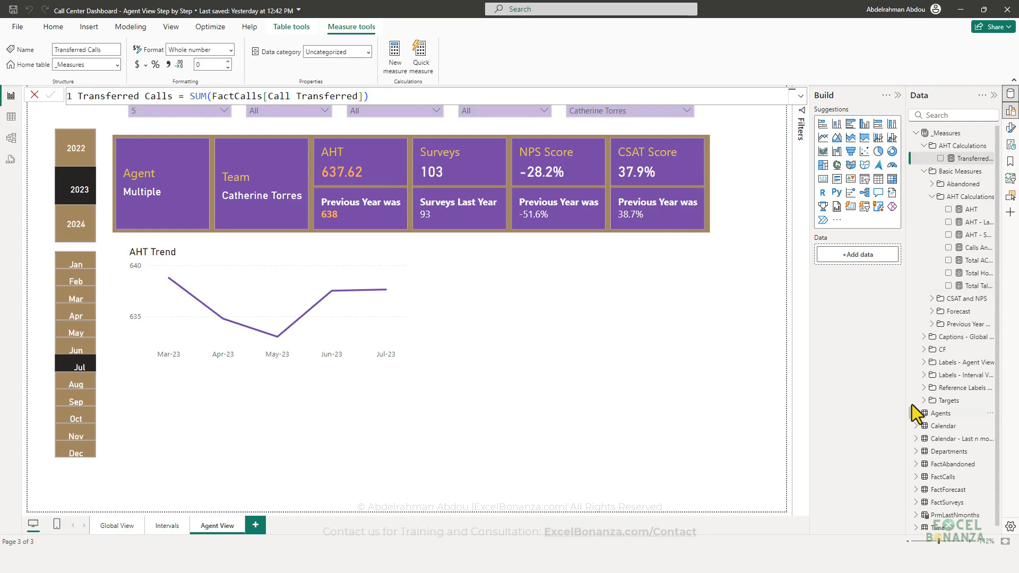
Step: In the model view, set the Transferred Calls measure's display folder to Basic Measures\Transfers
left_click_drag(906, 381, 814, 373)
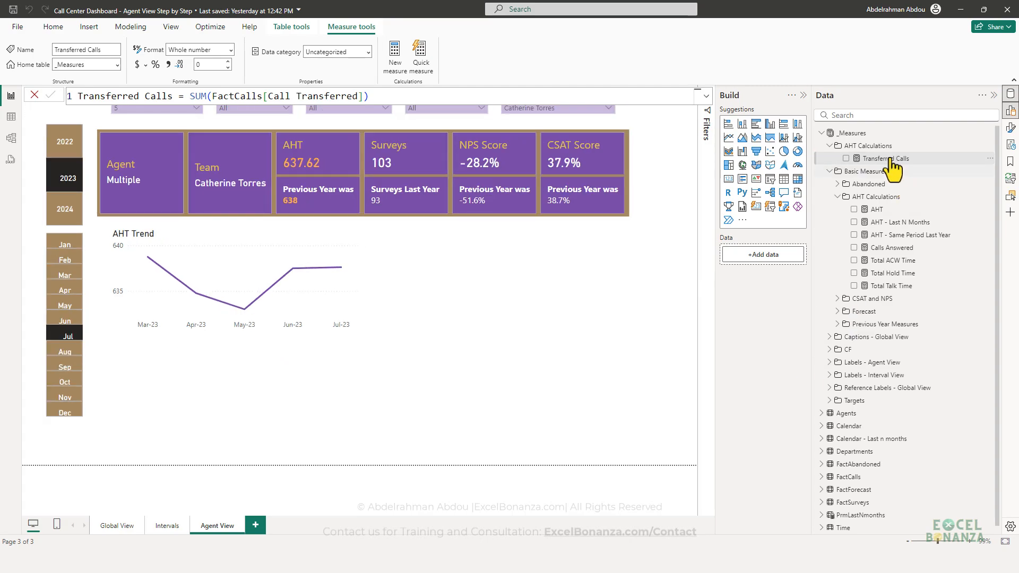
left_click(10, 139)
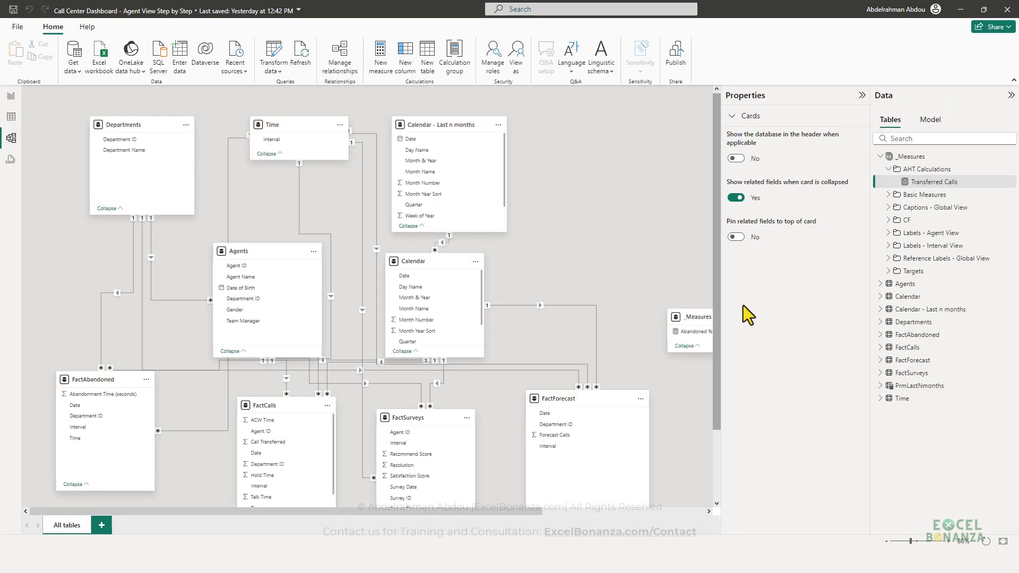
left_click(944, 184)
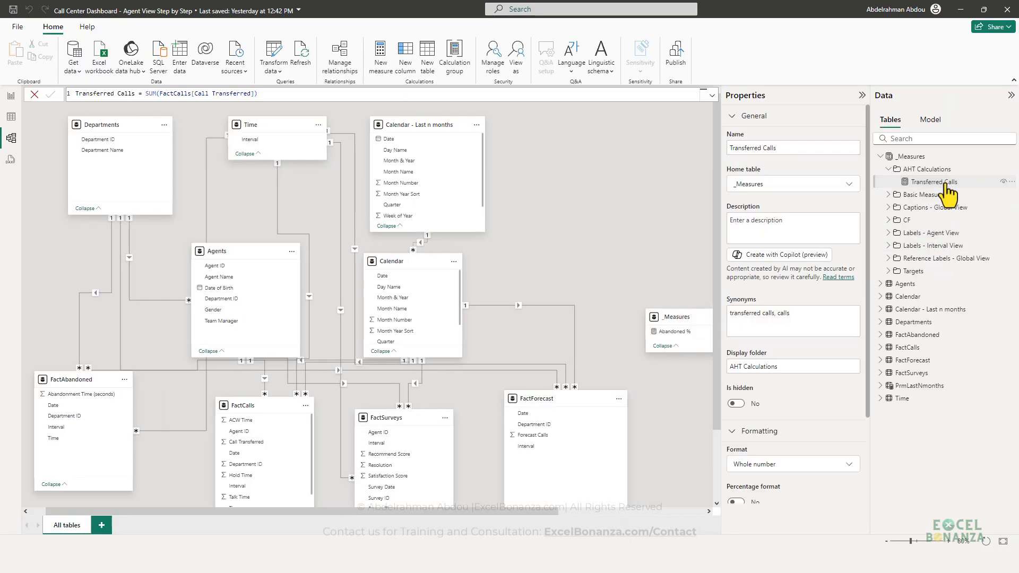
left_click(787, 366)
left_click_drag(707, 365, 710, 361)
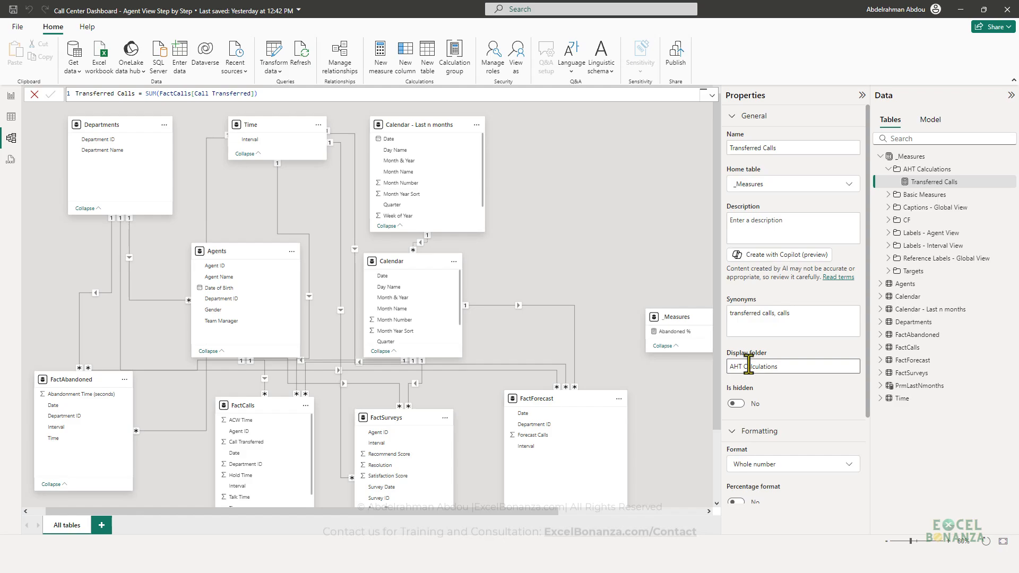
left_click_drag(778, 366, 716, 364)
type("Basic Measures\\Transfers")
key("Return")
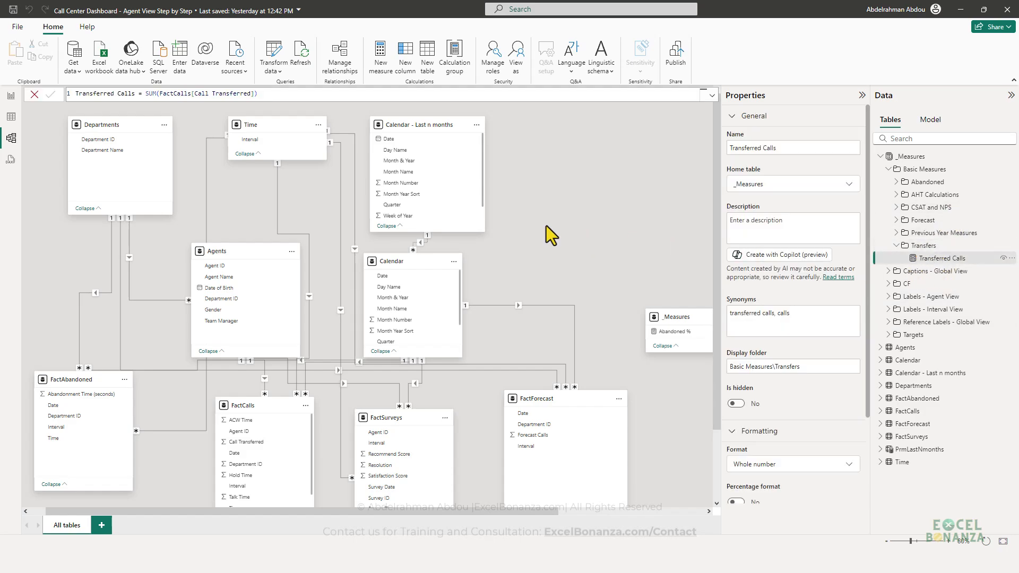
Step: Back in the report view, add a measure named Transfers % from the Transfers folder and begin its formula with DIVIDE
left_click(10, 96)
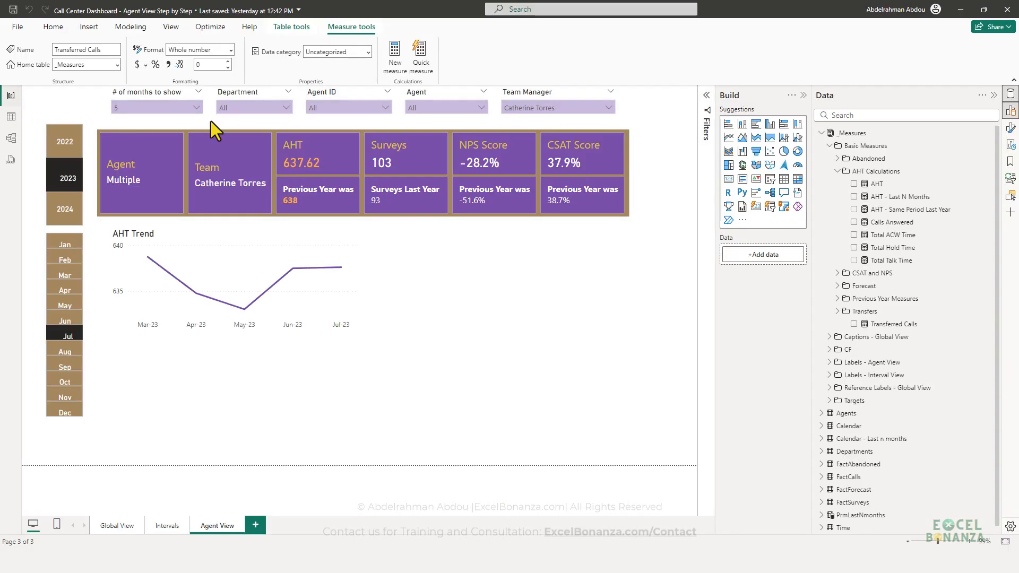
left_click(896, 324)
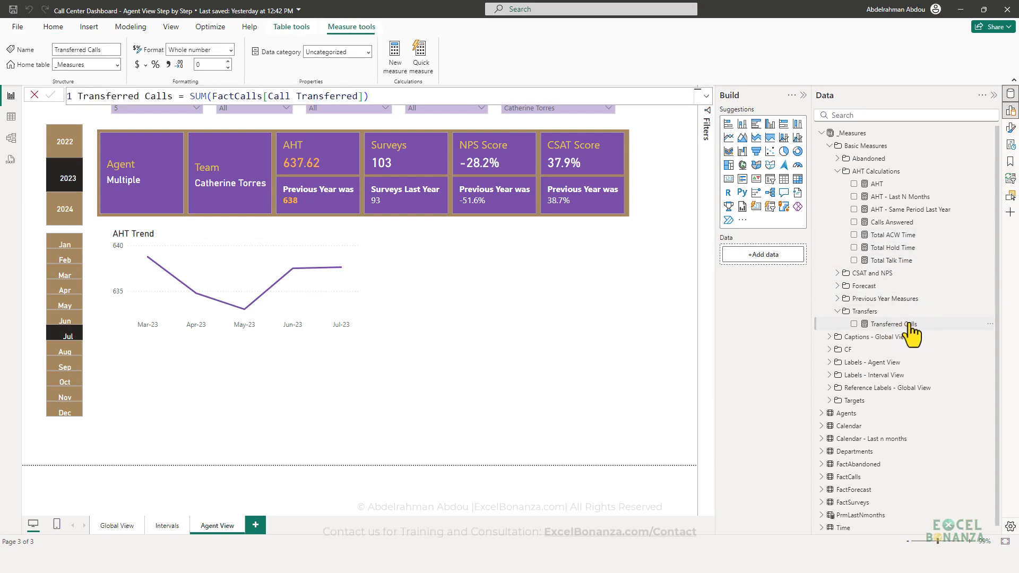
left_click(985, 317)
left_click(990, 312)
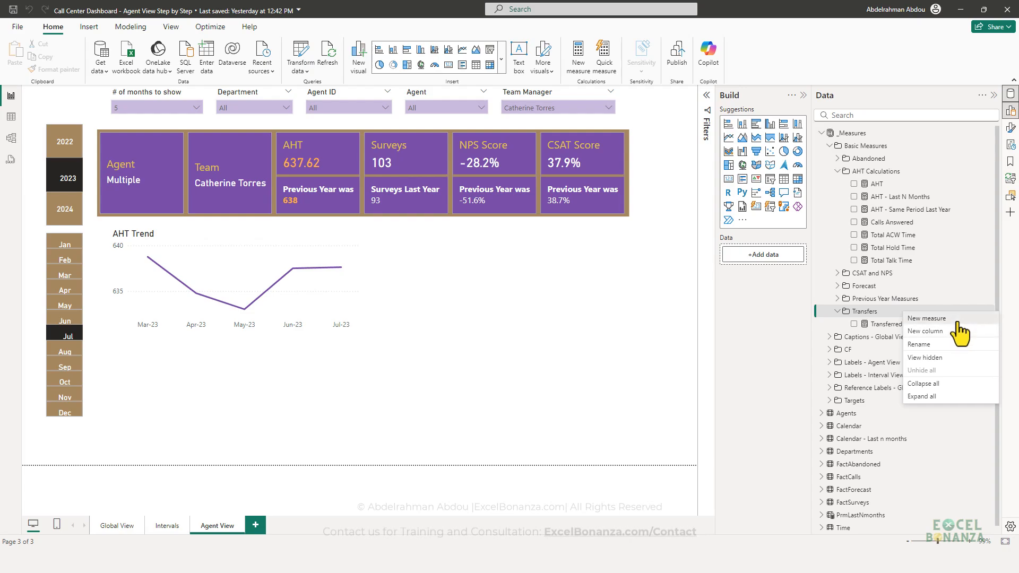
key("Escape")
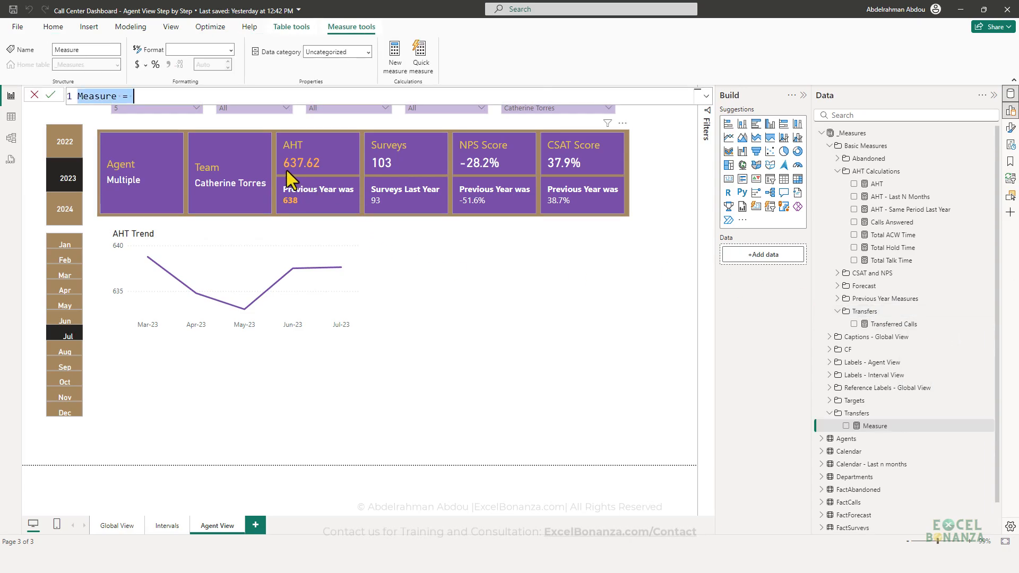
type("Tras")
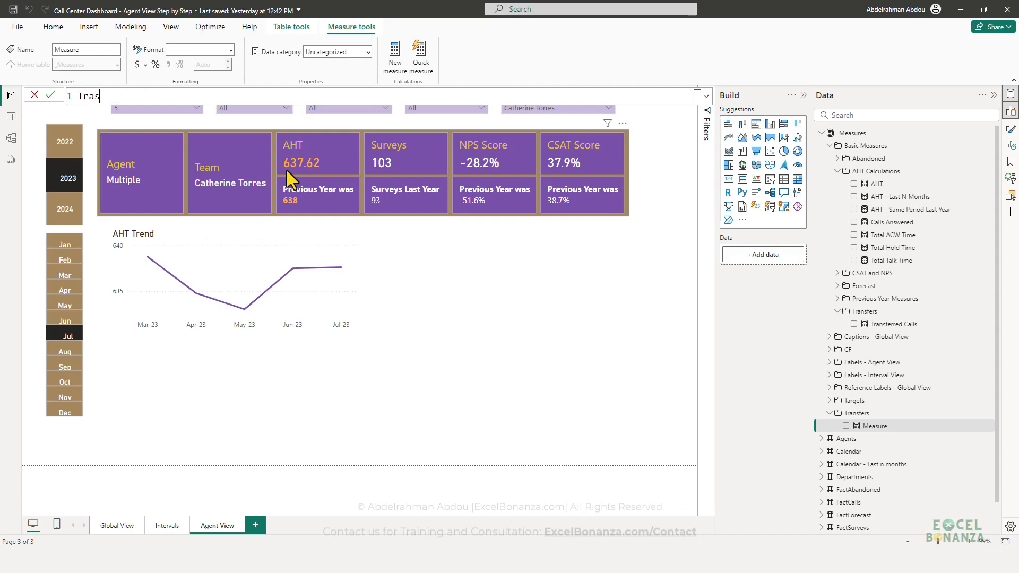
type("fe")
key("BackSpace")
key("BackSpace")
key("BackSpace")
type("nsfers % = divi")
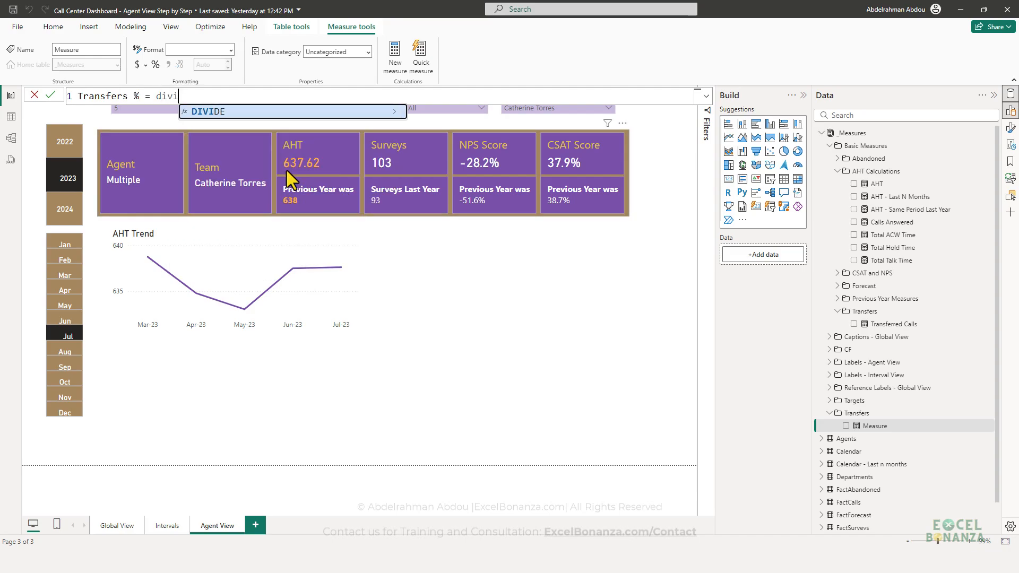
Step: Complete the Transfers % formula as DIVIDE([Transferred Calls],[Calls Answered]) and commit it
key("Tab")
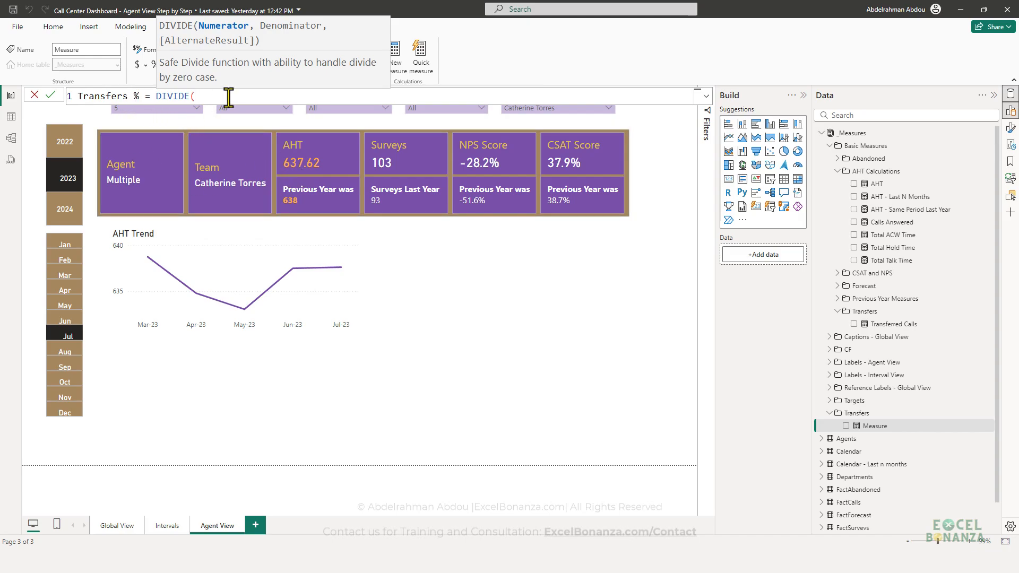
type("[tra")
key("Tab")
type(",answ")
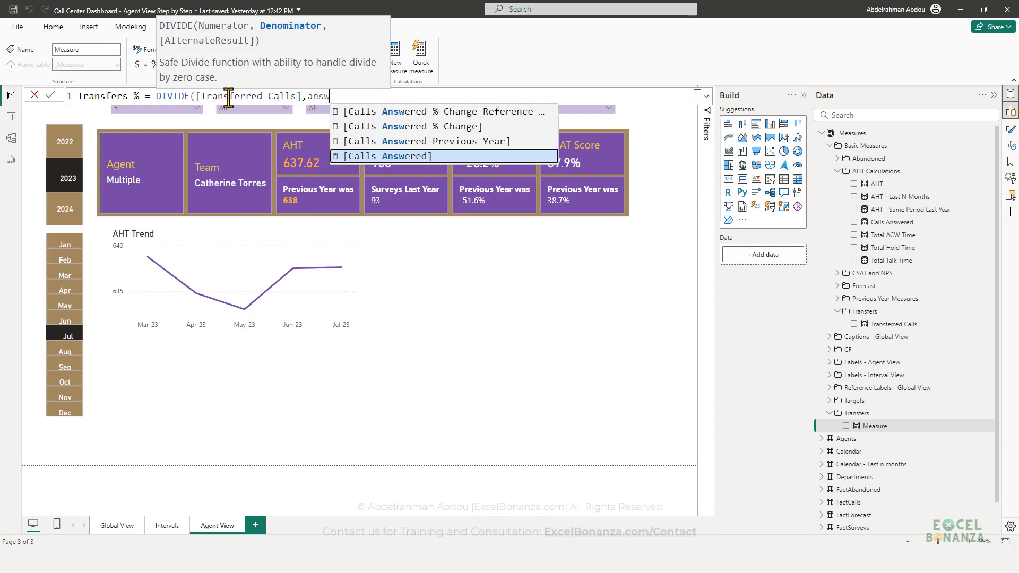
key("Tab")
type(")")
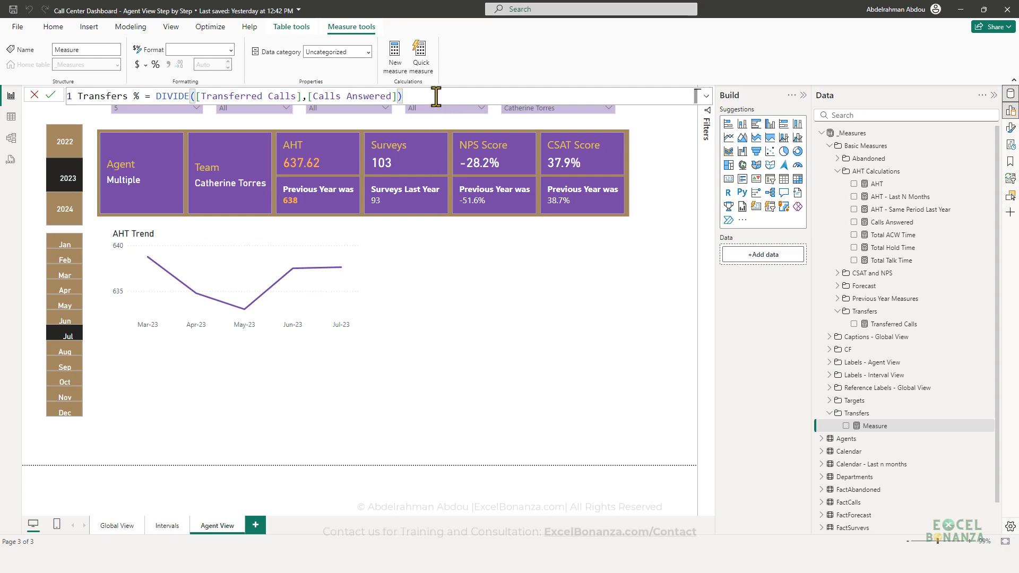
key("Return")
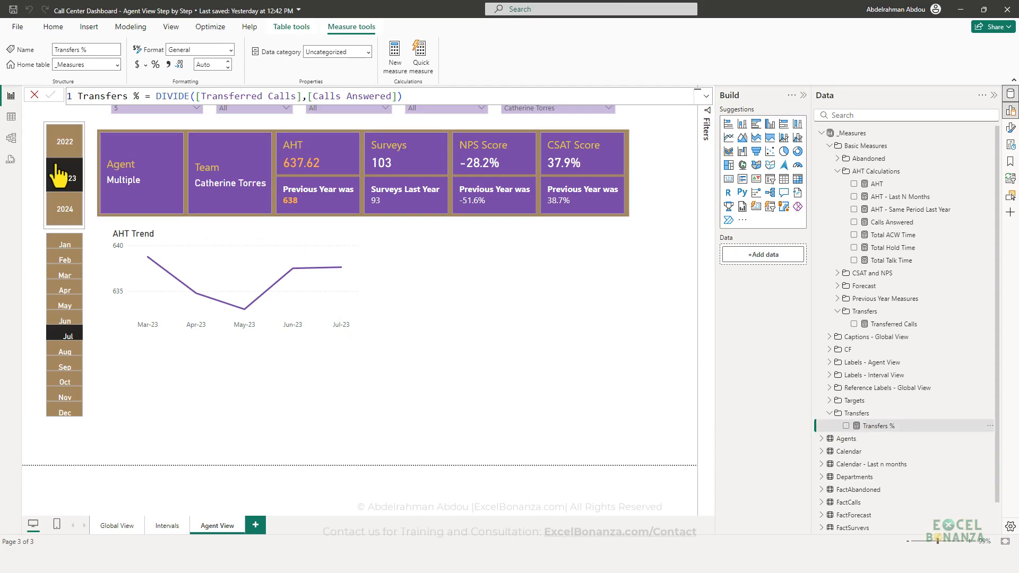
Step: Move the Transfers % measure into the Transfers subfolder of Basic Measures in the model view, and return to the report view
left_click(10, 138)
left_click_drag(926, 360, 921, 247)
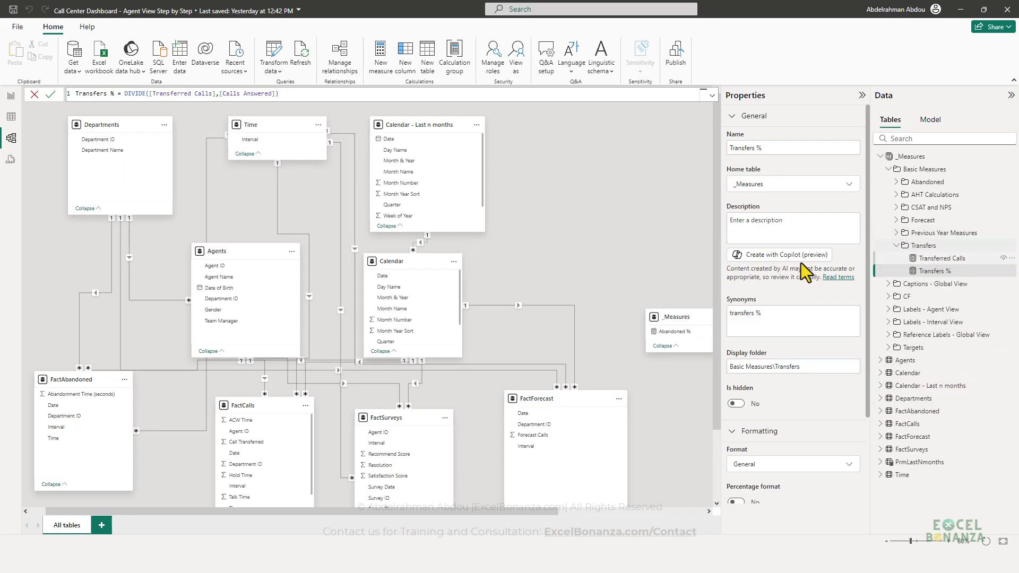
left_click(11, 97)
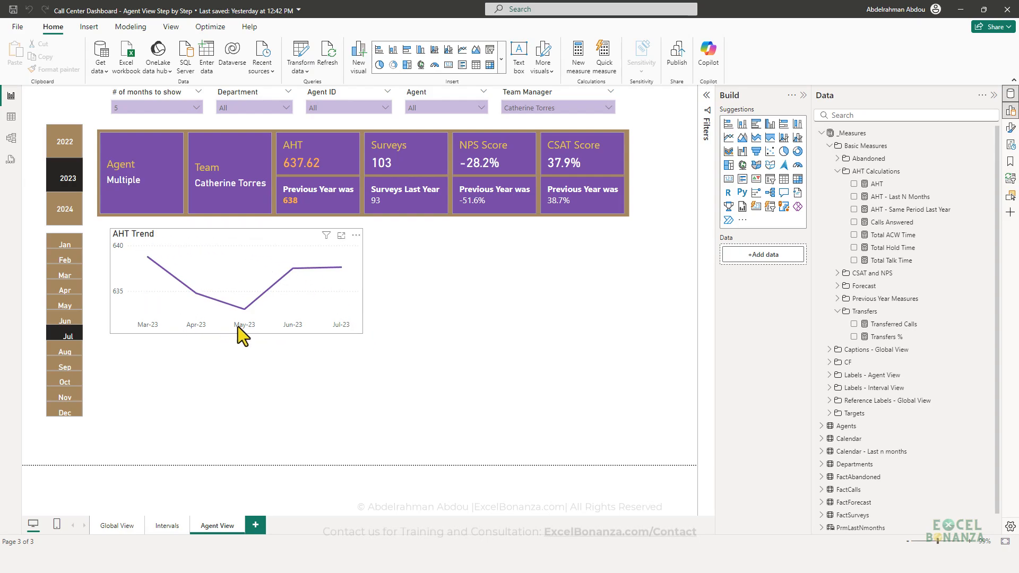
Step: Copy the full formula of the AHT - Last N Months measure and check the Agent View Screenshot.png reference image
left_click(913, 198)
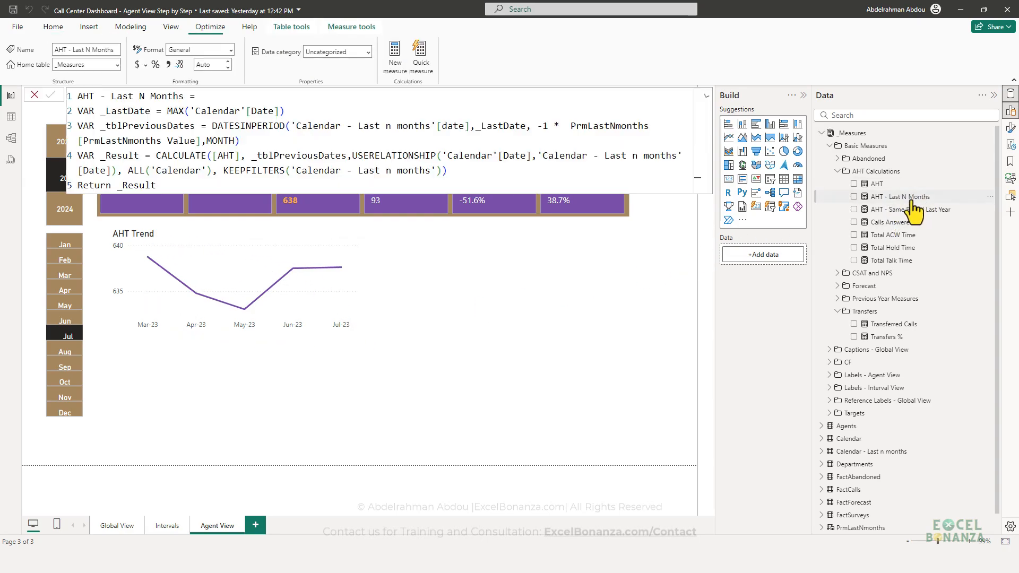
left_click_drag(156, 185, 46, 86)
key("ctrl+c")
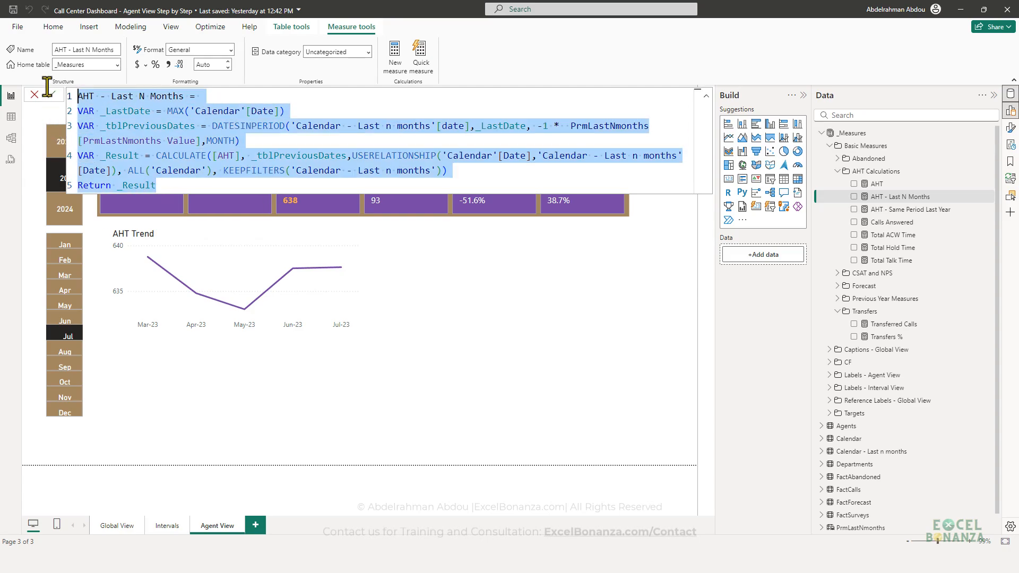
left_click(333, 256)
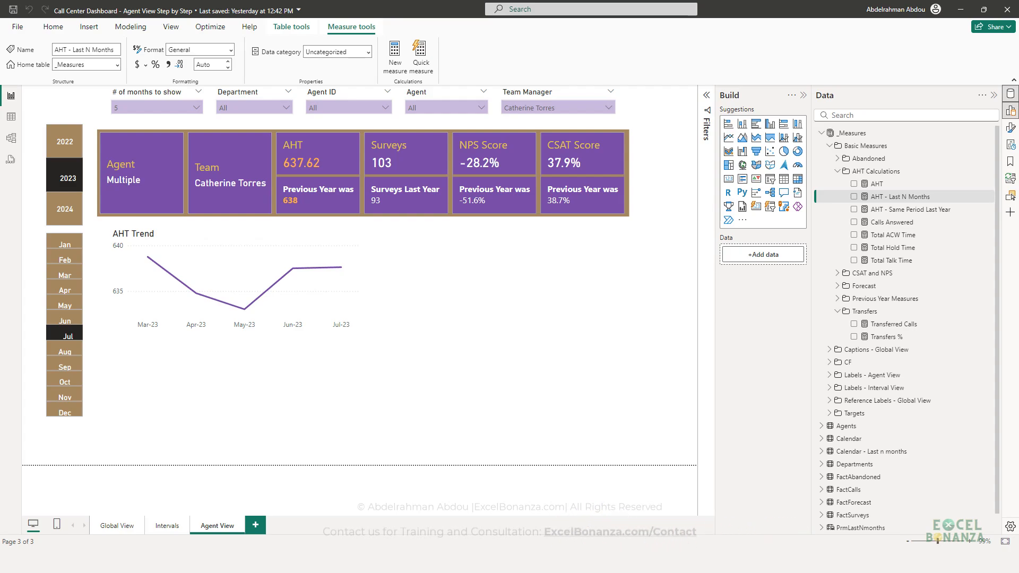
key("alt+Tab")
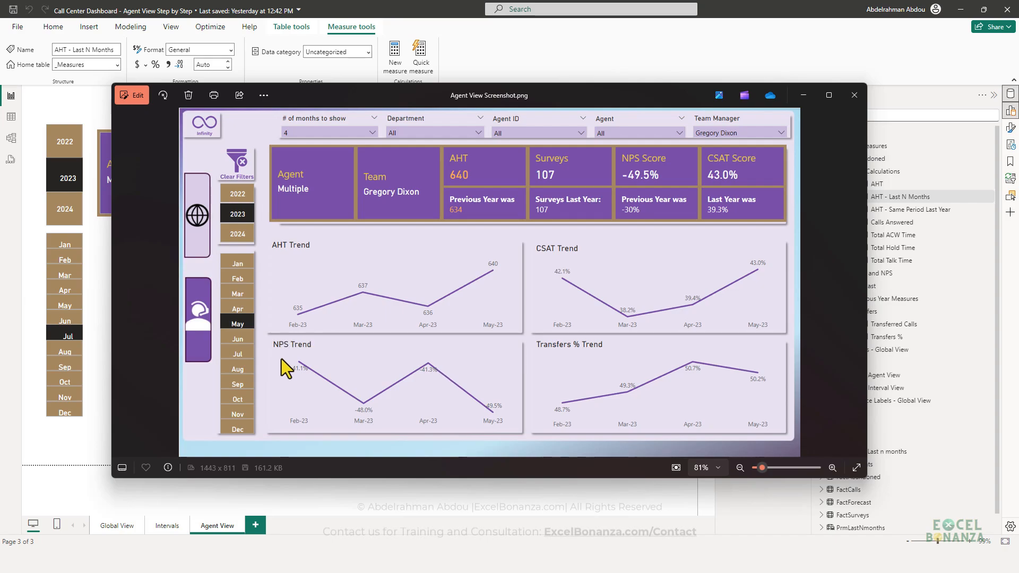
left_click(443, 494)
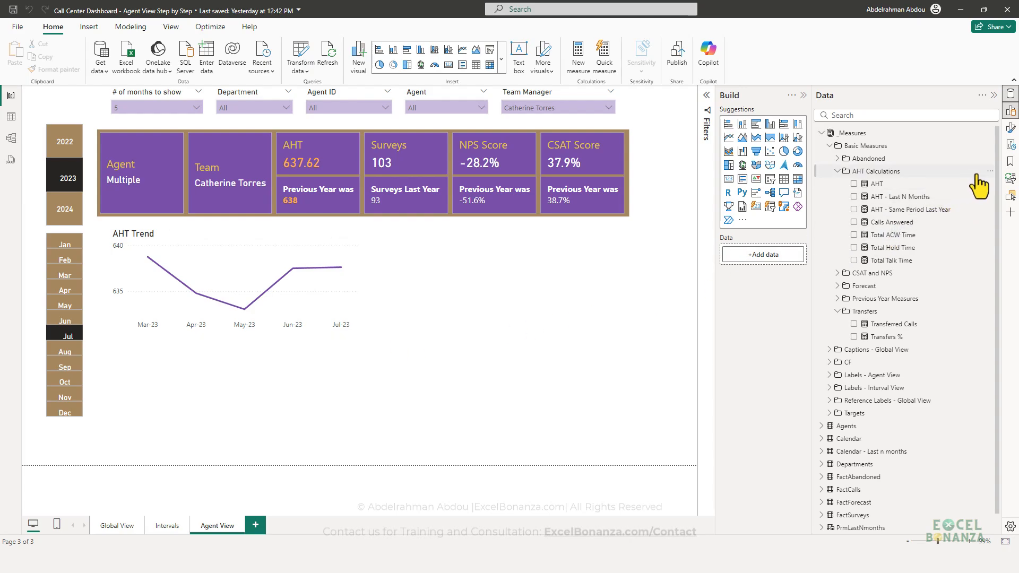
Step: Add a new measure from the CSAT and NPS folder and paste the AHT - Last N Months formula into it
left_click(838, 273)
left_click(991, 273)
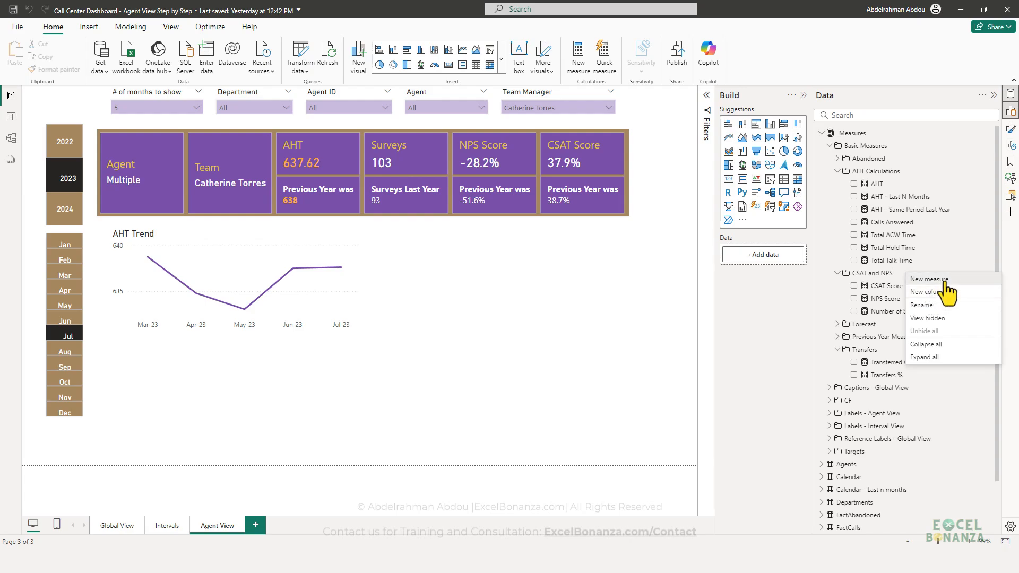
key("Escape")
key("ctrl+a")
key("ctrl+v")
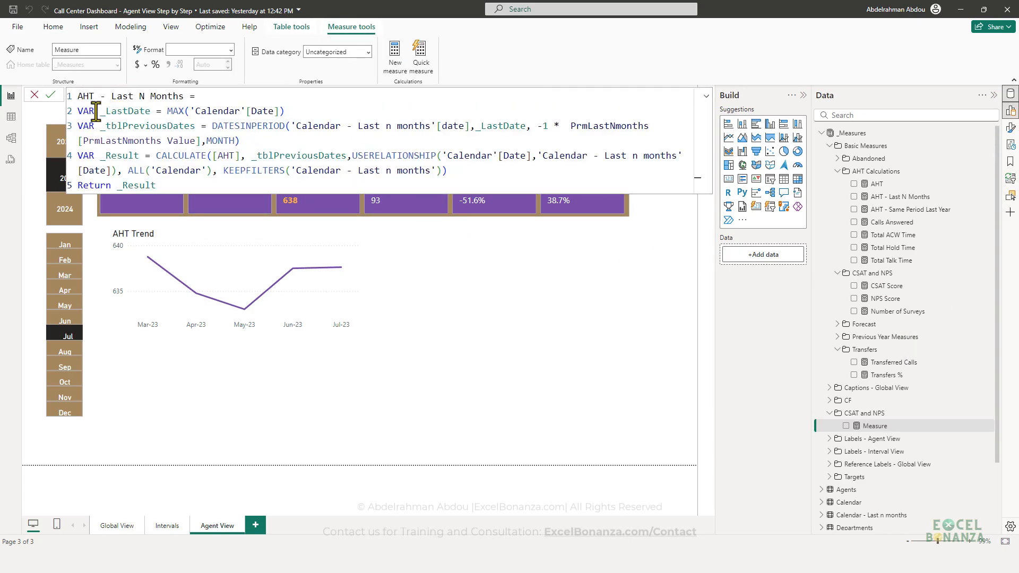
Step: Name the pasted measure CSAT - Last N Months, replace [AHT] with [CSAT Score] in its CALCULATE expression, and commit it
double_click(85, 96)
key("BackSpace")
type("CSAT")
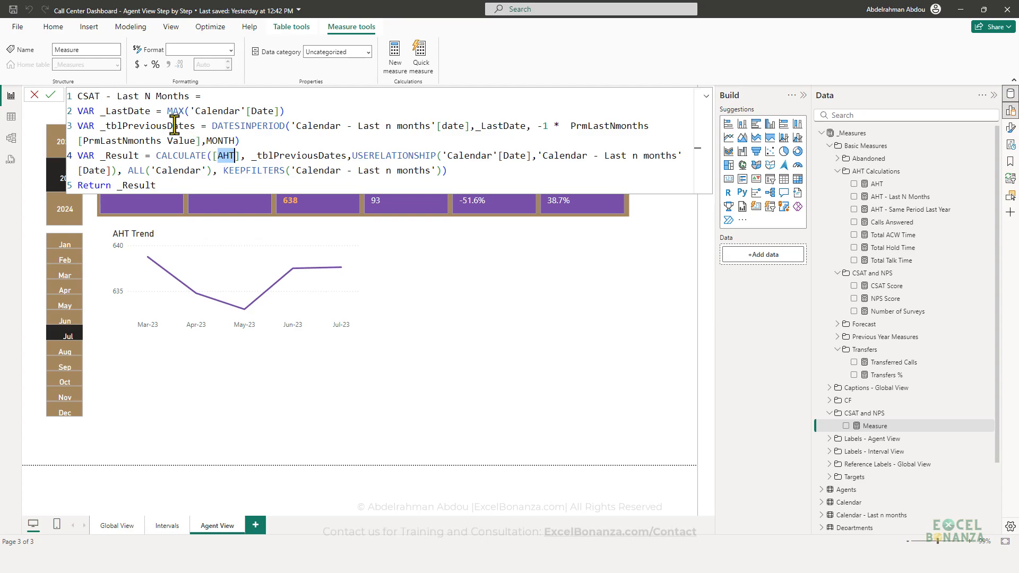
type("CSAT")
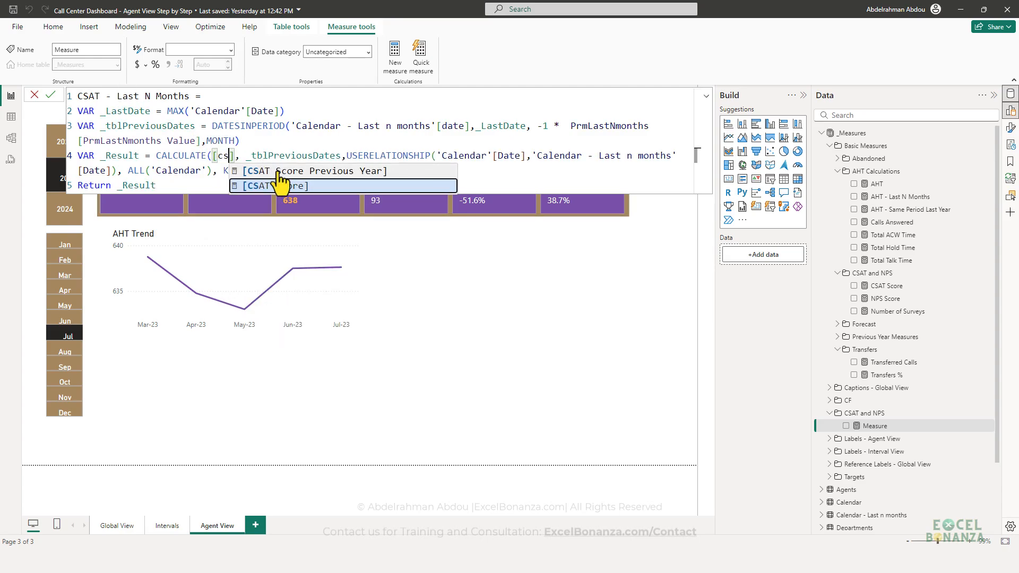
left_click(318, 197)
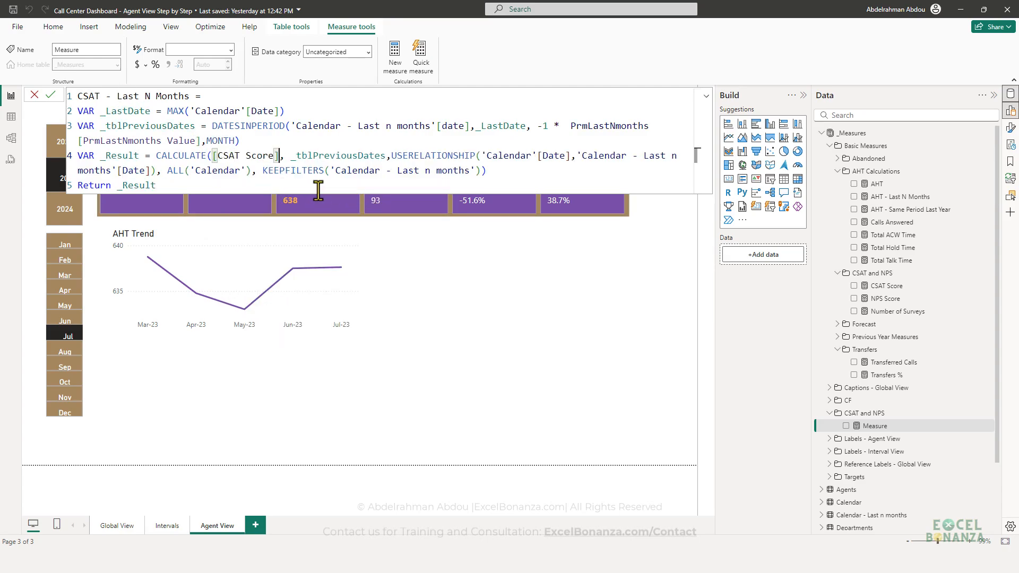
left_click(258, 187)
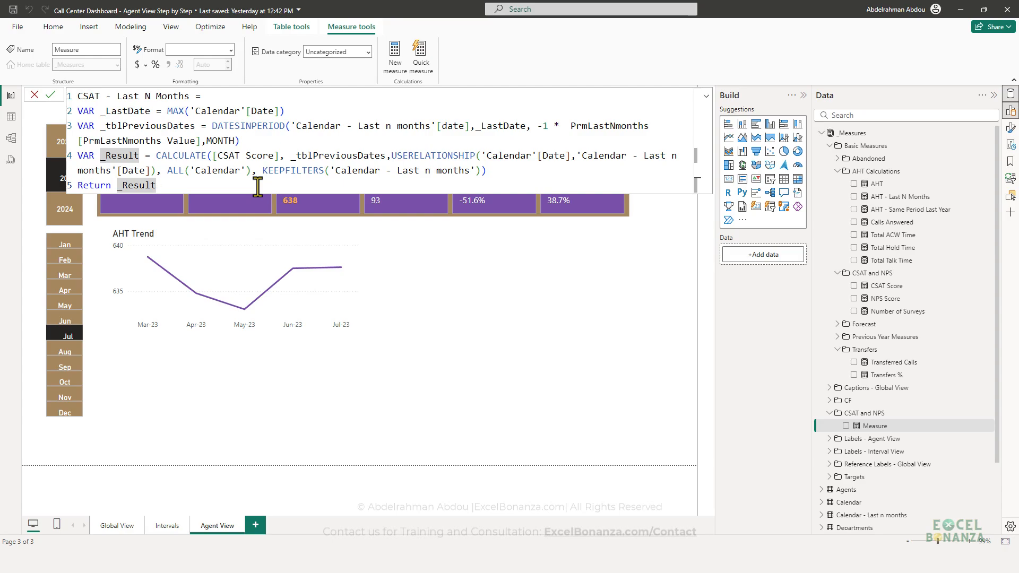
key("Return")
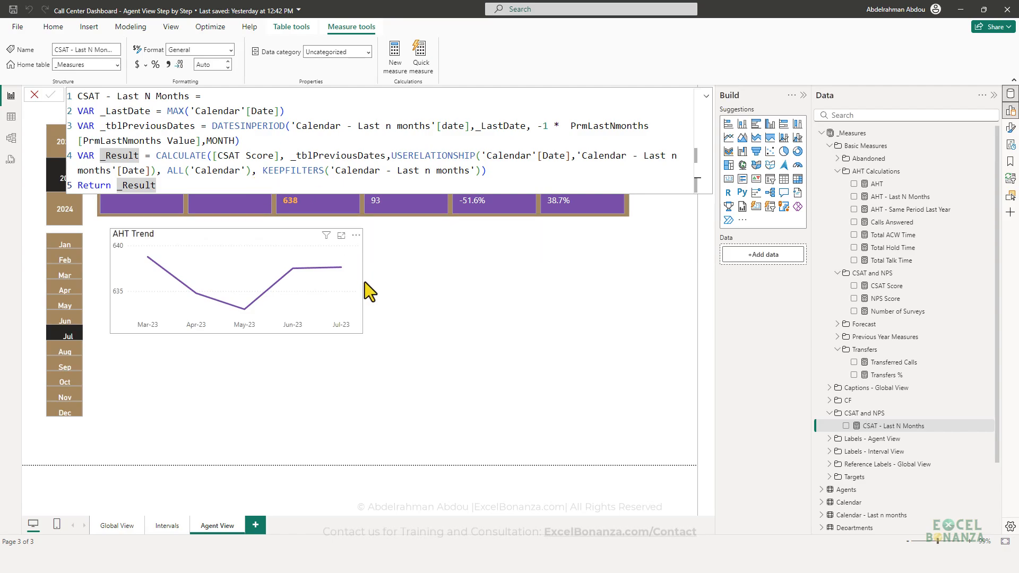
left_click(400, 364)
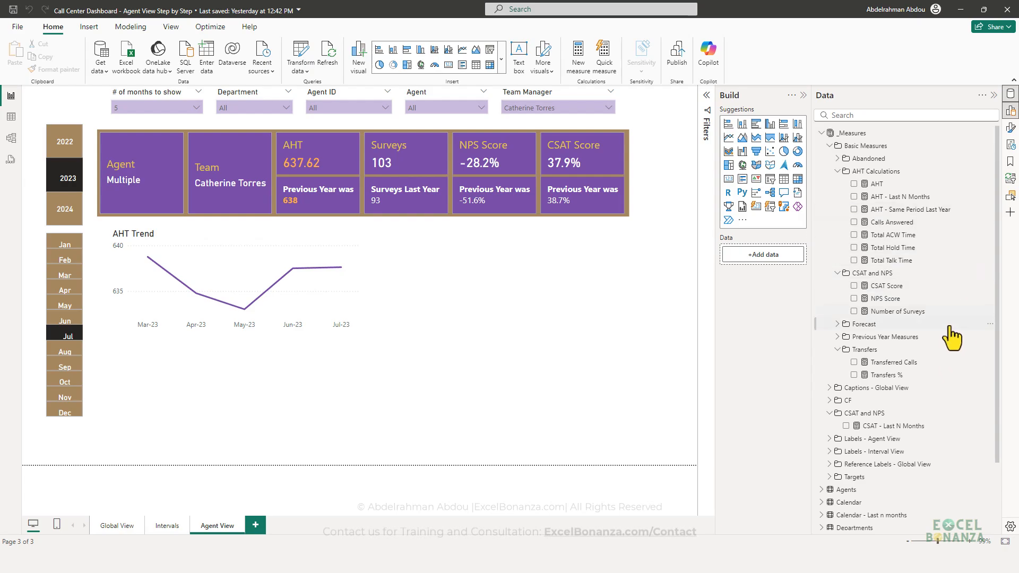
Step: In the model view, move CSAT - Last N Months into the CSAT and NPS subfolder of Basic Measures, and return to the report view
left_click(872, 428)
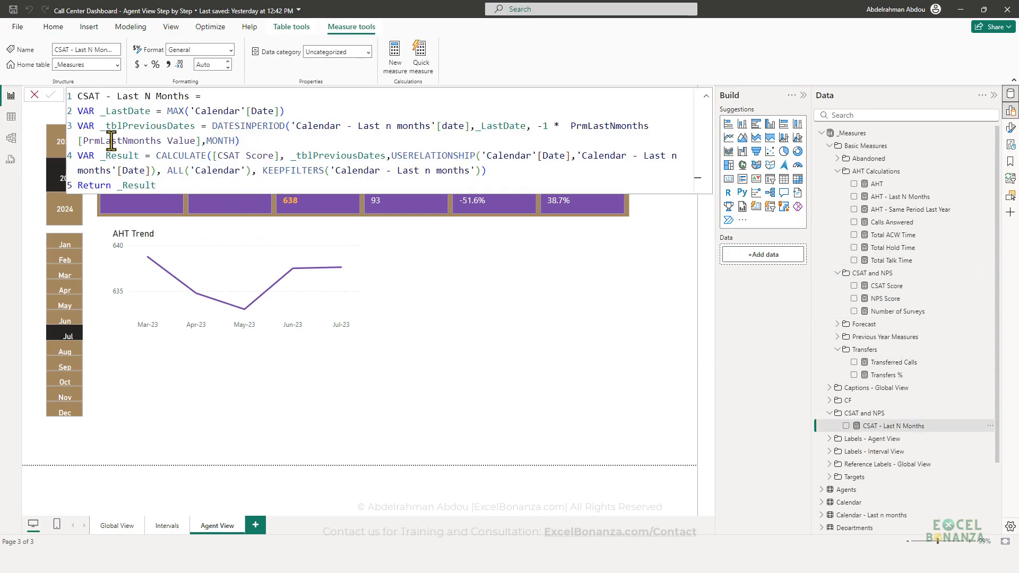
left_click(11, 138)
left_click_drag(946, 329, 955, 213)
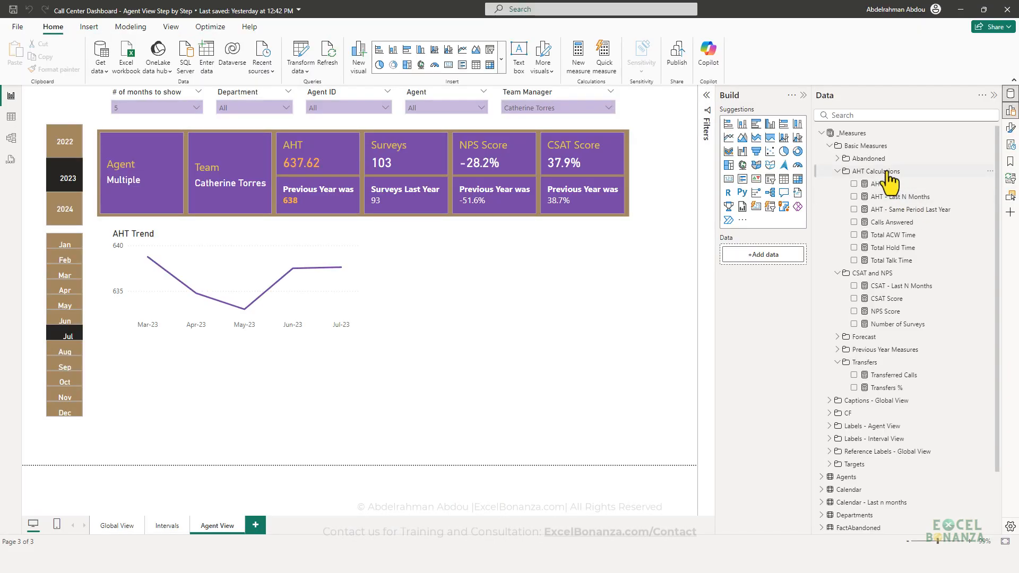
Step: Duplicate the AHT Trend line chart and place the copy to the right of the original
left_click(343, 310)
key("ctrl+c")
key("ctrl+v")
left_click_drag(322, 329, 591, 323)
left_click_drag(537, 259, 569, 239)
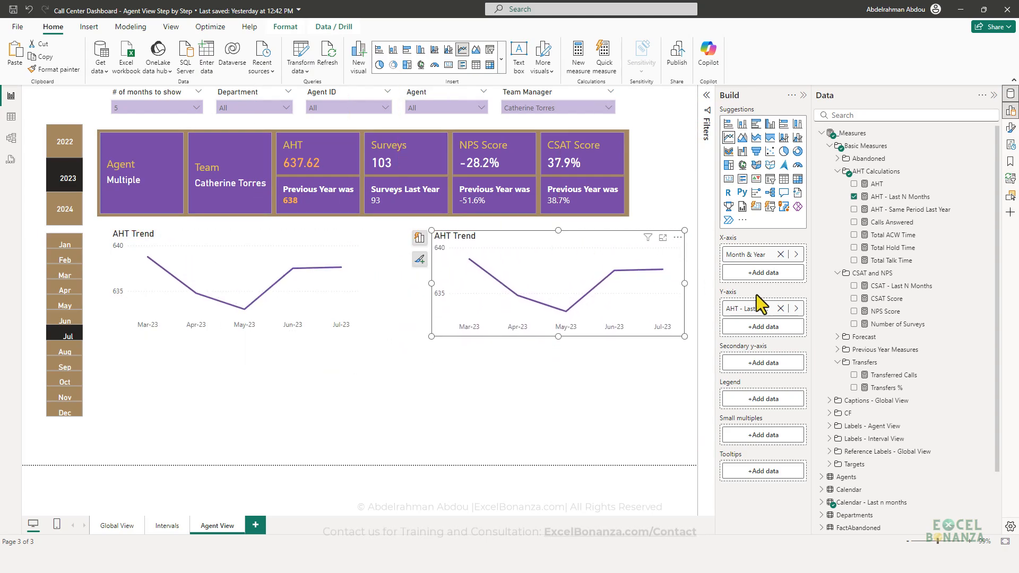
Step: Replace the copied chart's Y-axis measure with CSAT - Last N Months and widen the chart slightly to the left
left_click(780, 309)
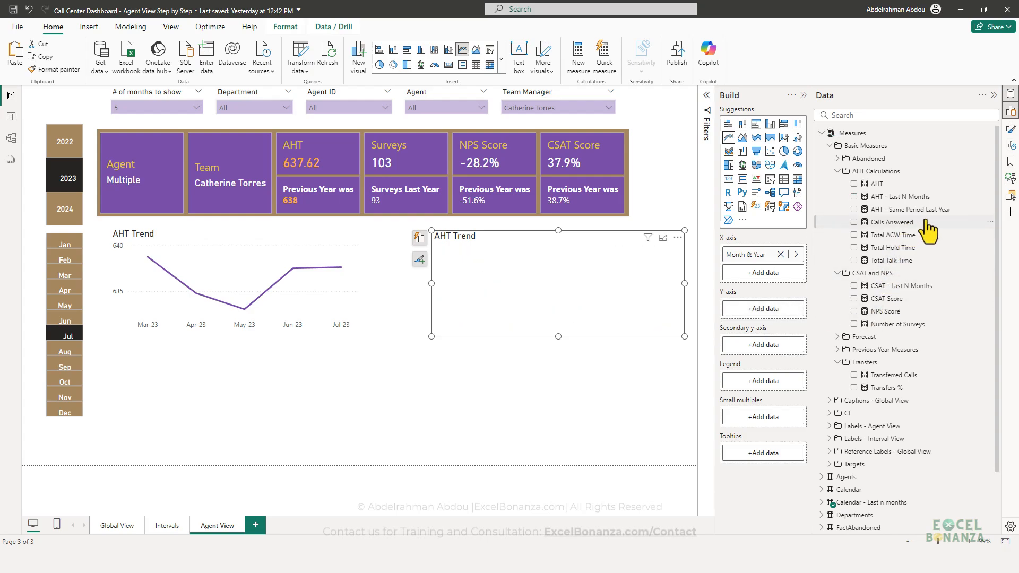
left_click_drag(912, 287, 580, 306)
left_click_drag(431, 337, 422, 337)
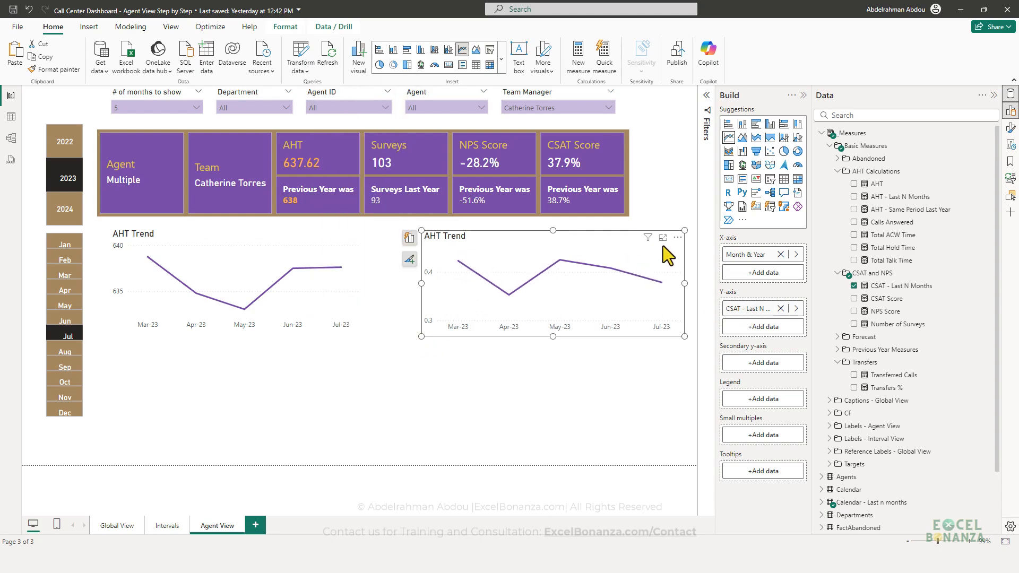
Step: Change the copied chart's title to CSAT Trend
left_click(1011, 128)
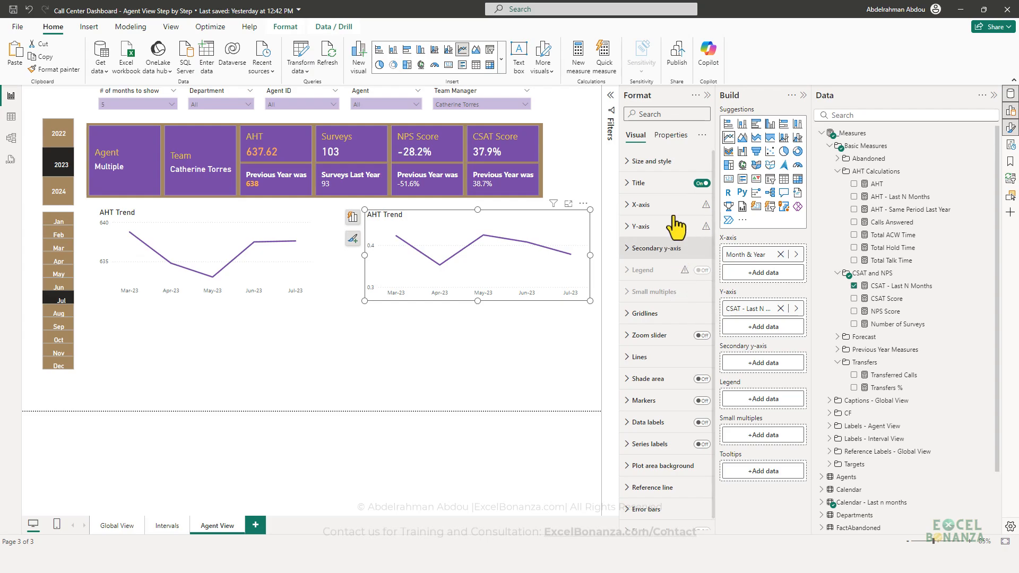
left_click(661, 184)
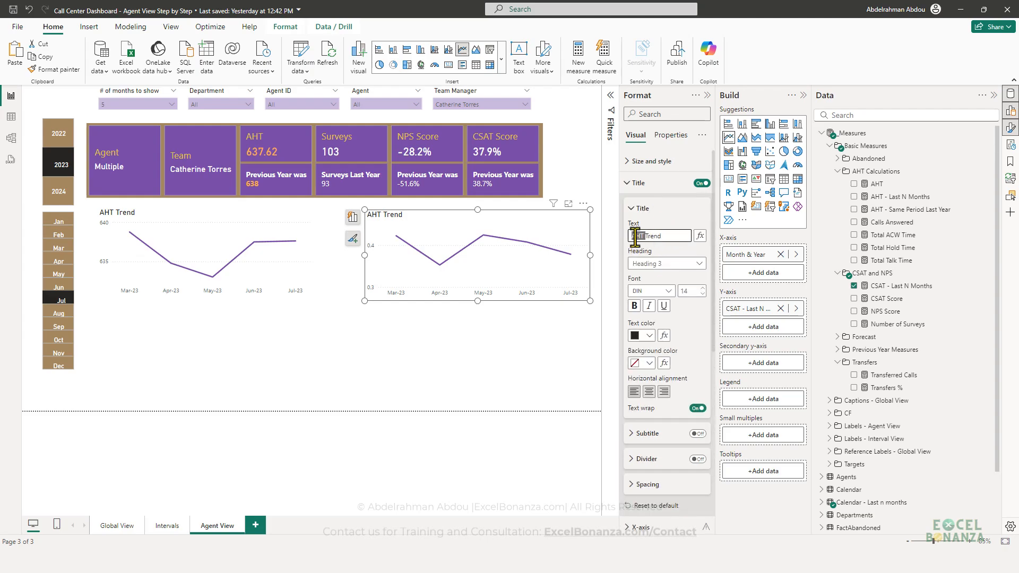
type("CS")
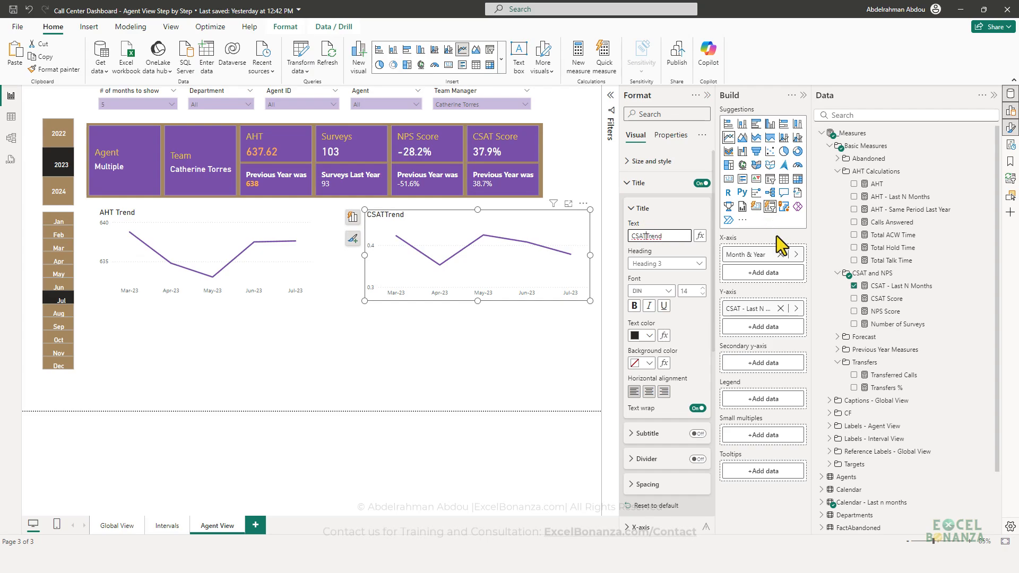
left_click(411, 316)
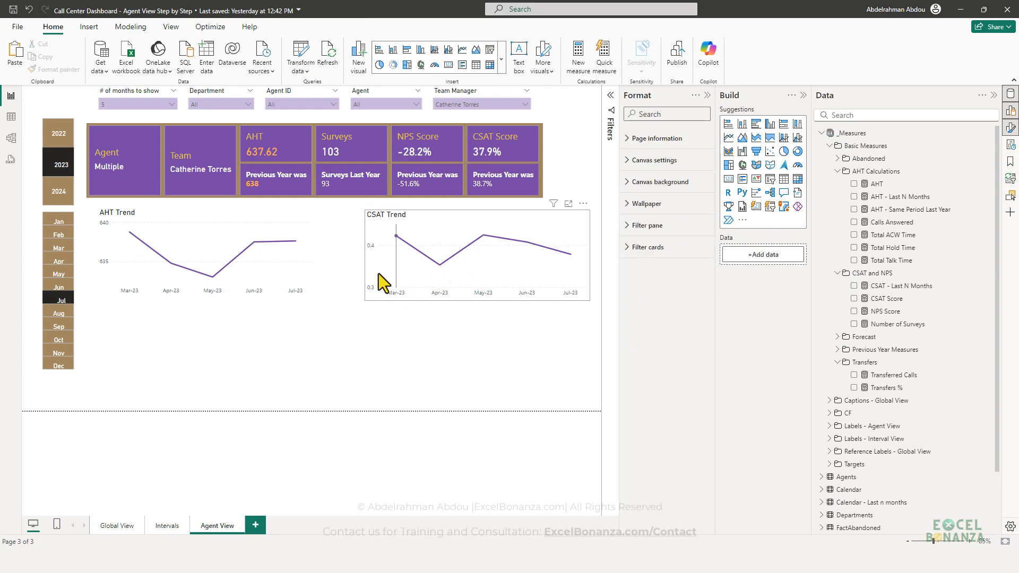
Step: Move the CSAT Trend chart closer to the AHT Trend chart, level with it
left_click_drag(378, 273, 357, 270)
left_click(323, 328)
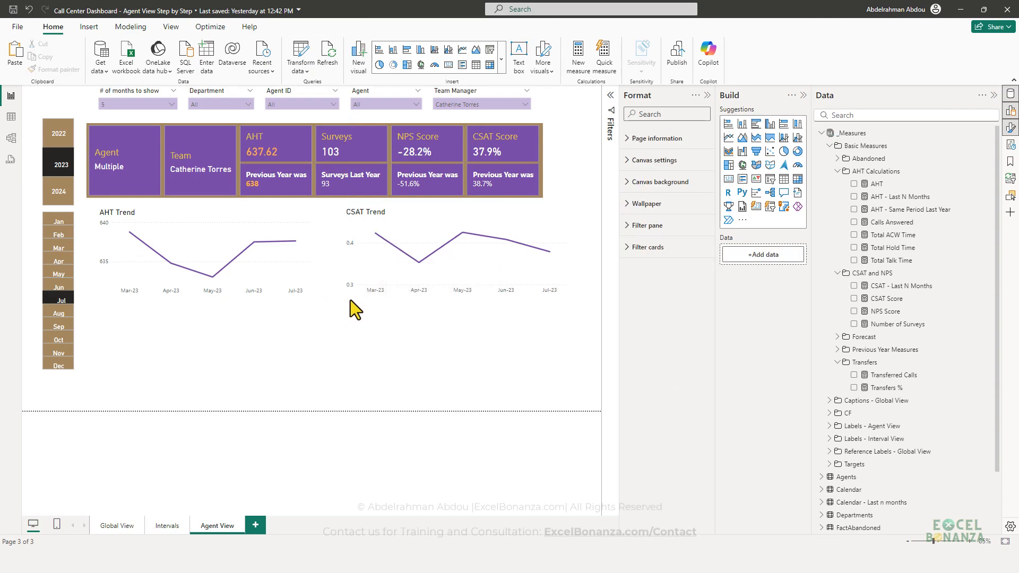
left_click(378, 295)
left_click(437, 371)
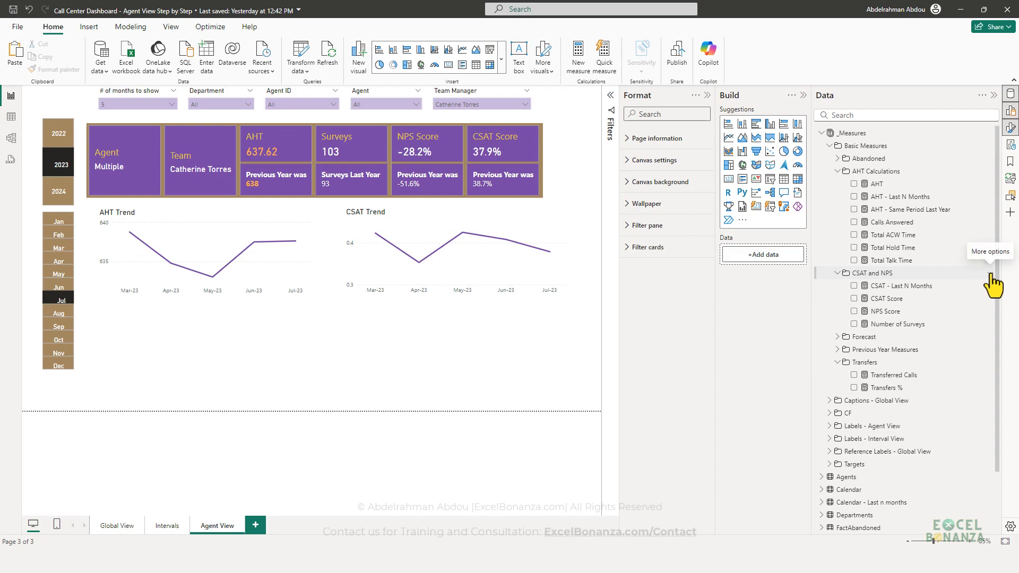
Step: Add another measure from the CSAT and NPS folder, paste the AHT - Last N Months formula, and select AHT in its name
left_click(990, 274)
left_click(961, 280)
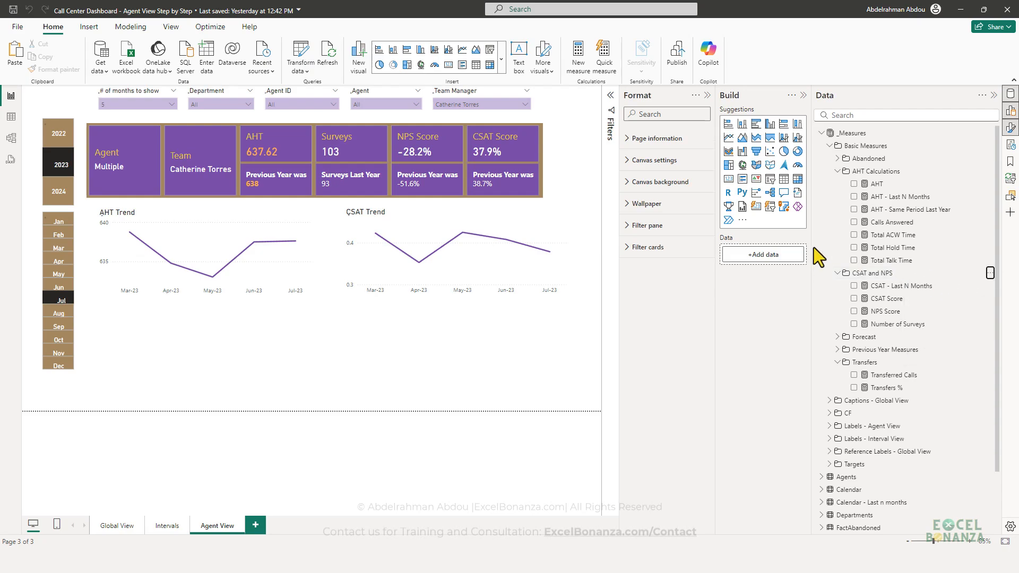
key("ctrl+a")
key("ctrl+v")
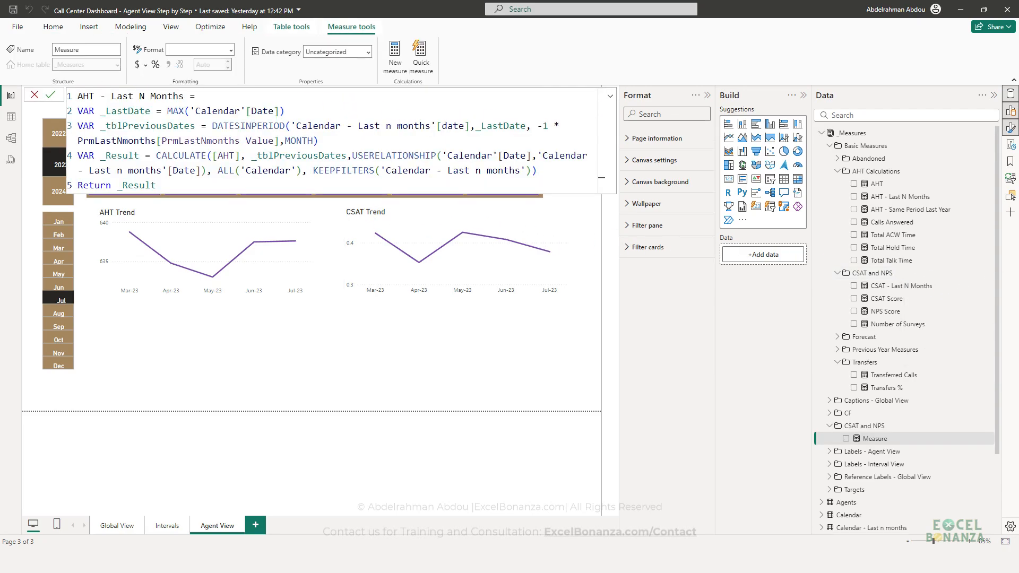
double_click(85, 96)
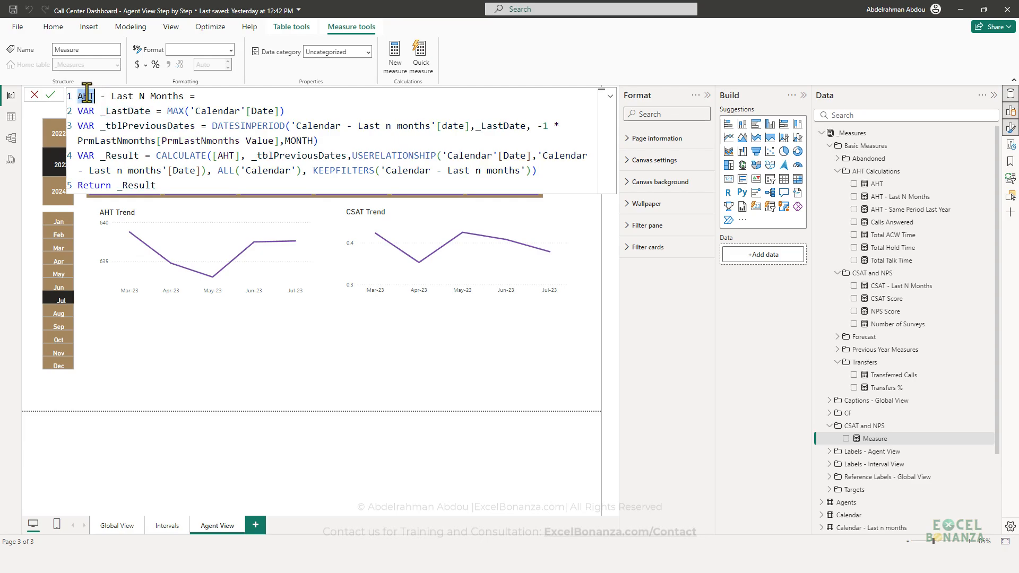
type("CSAT")
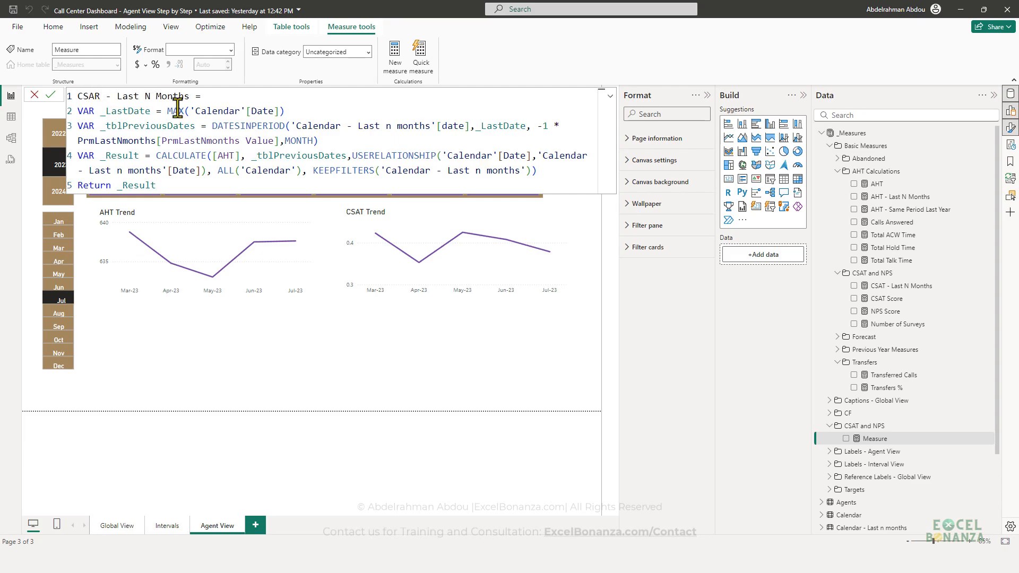
key("BackSpace")
key("BackSpace")
key("BackSpace")
key("BackSpace")
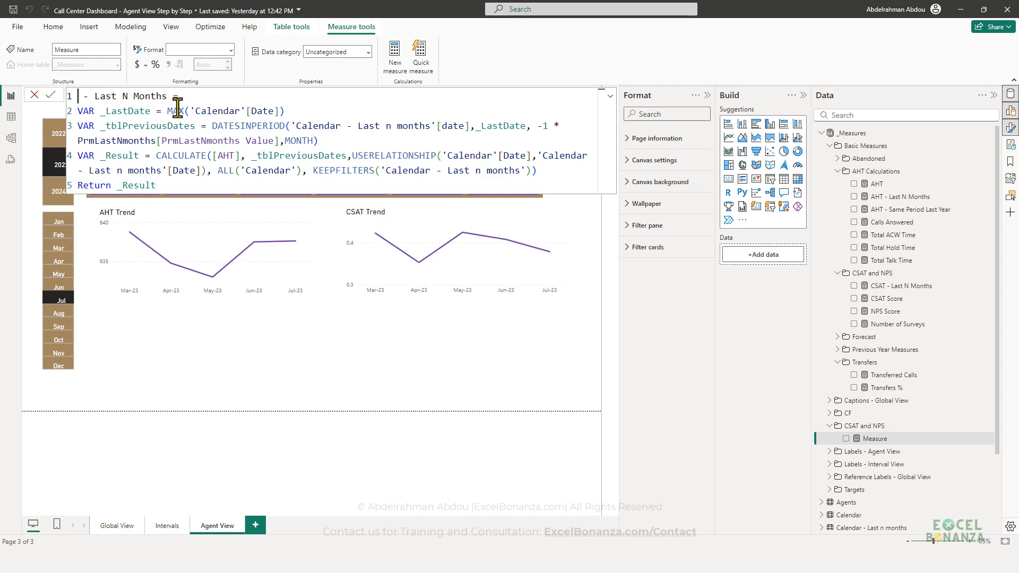
Step: Name the new measure NPS - Last N Months, replace [AHT] with [NPS Score] in its CALCULATE expression, and commit it
type("NPS")
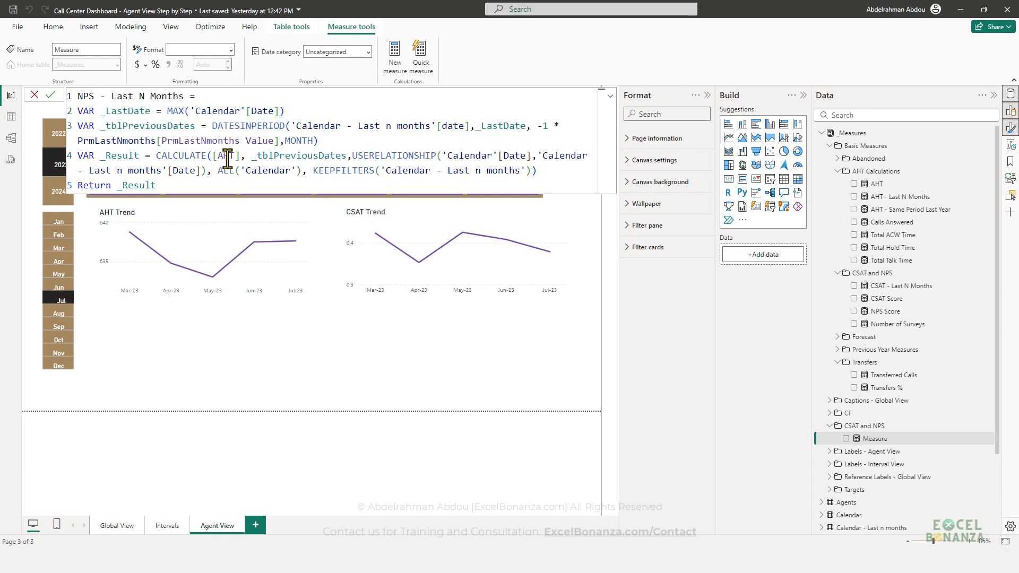
double_click(217, 155)
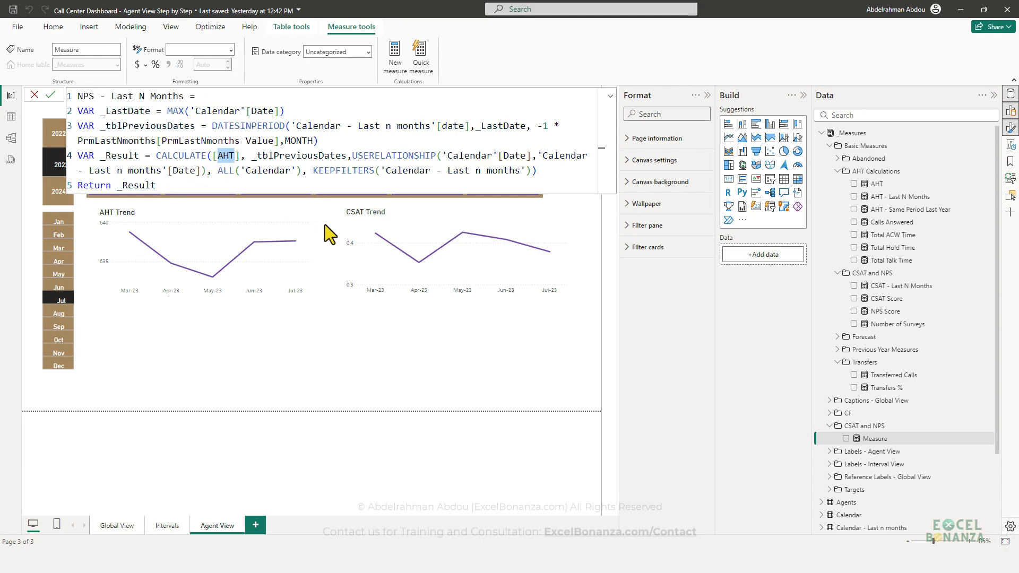
type("NPS")
key("Tab")
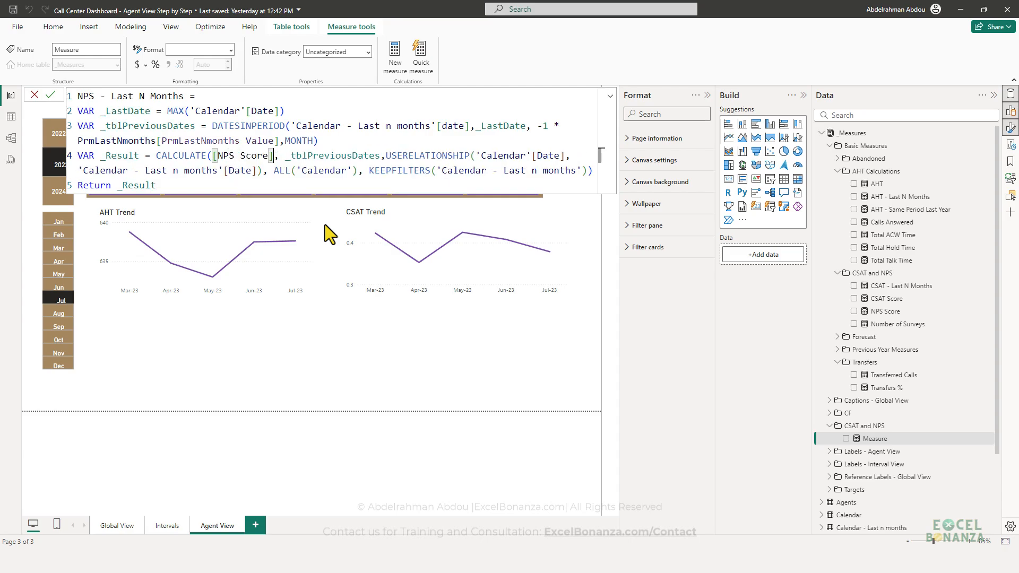
key("Return")
left_click(378, 319)
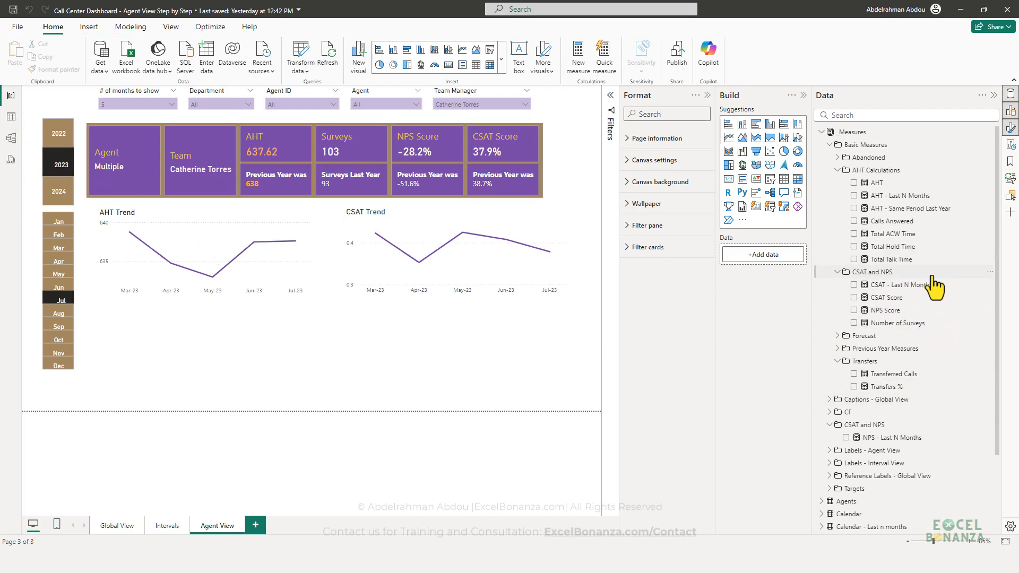
Step: In the model view, move NPS - Last N Months into the CSAT and NPS subfolder of Basic Measures, and return to the report view
scroll(934, 308, "down", 1)
left_click(885, 386)
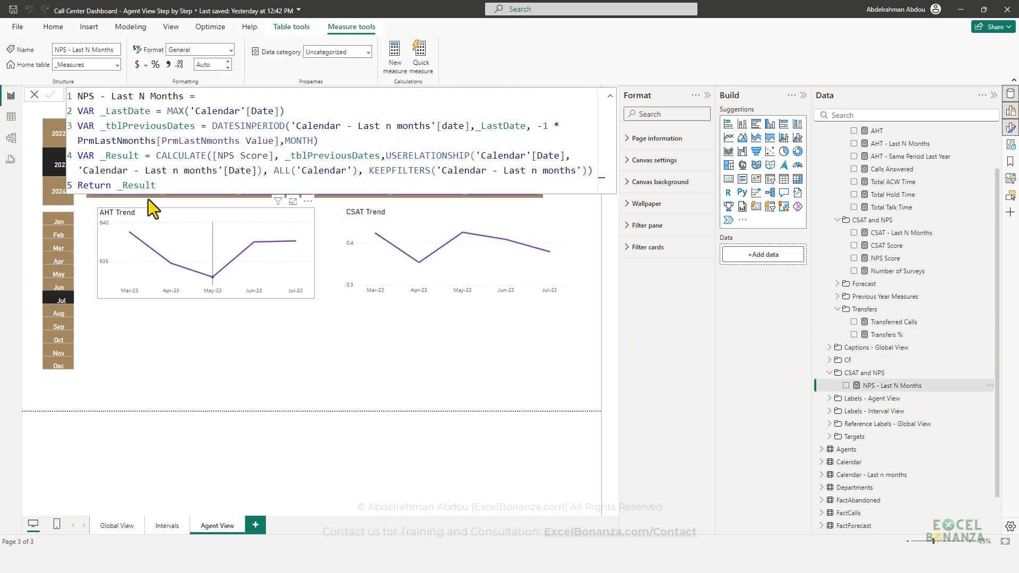
left_click(11, 138)
left_click_drag(927, 374, 971, 212)
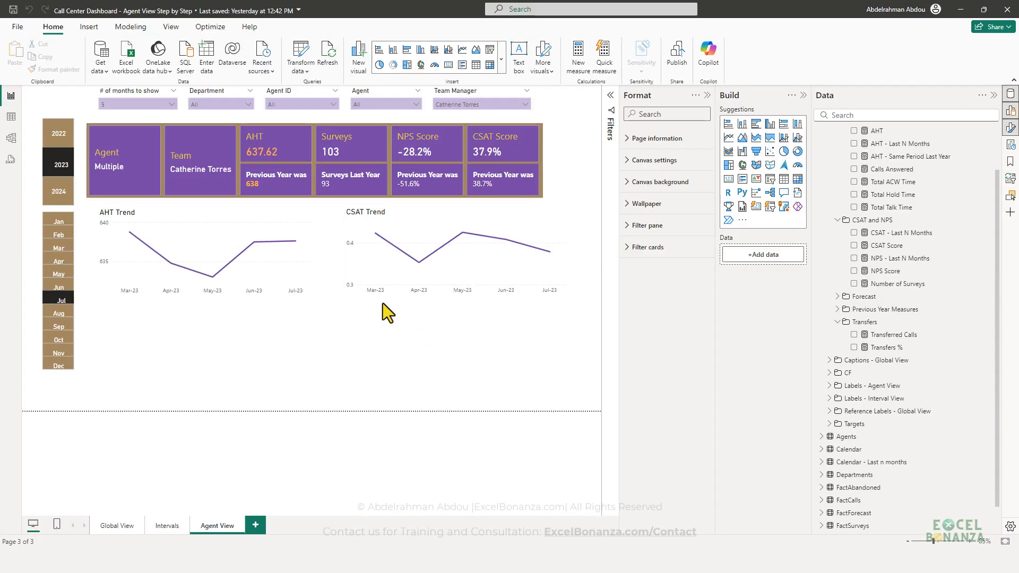
Step: Duplicate the CSAT Trend chart and place the copy below the AHT Trend chart
left_click(371, 291)
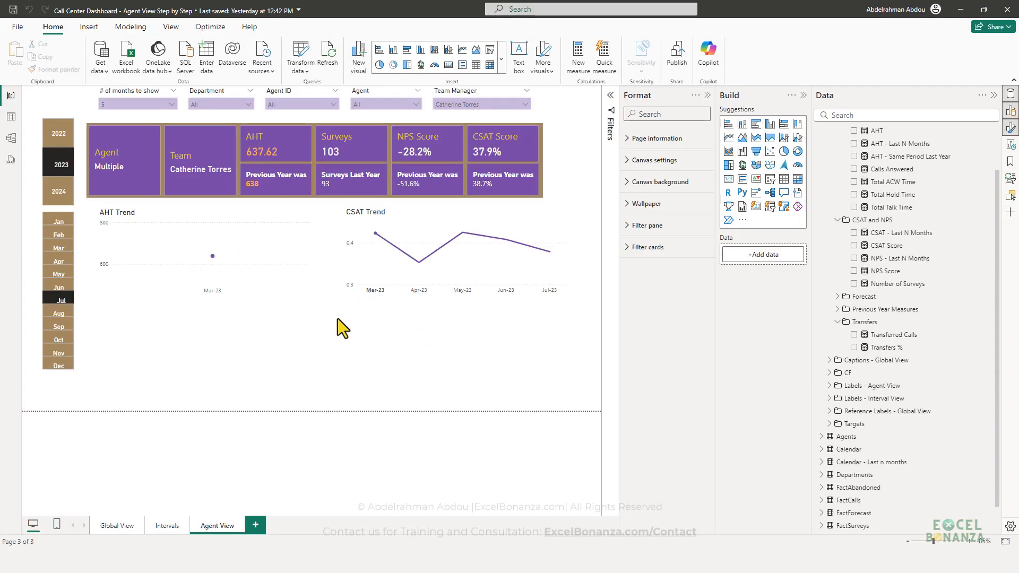
left_click(369, 290)
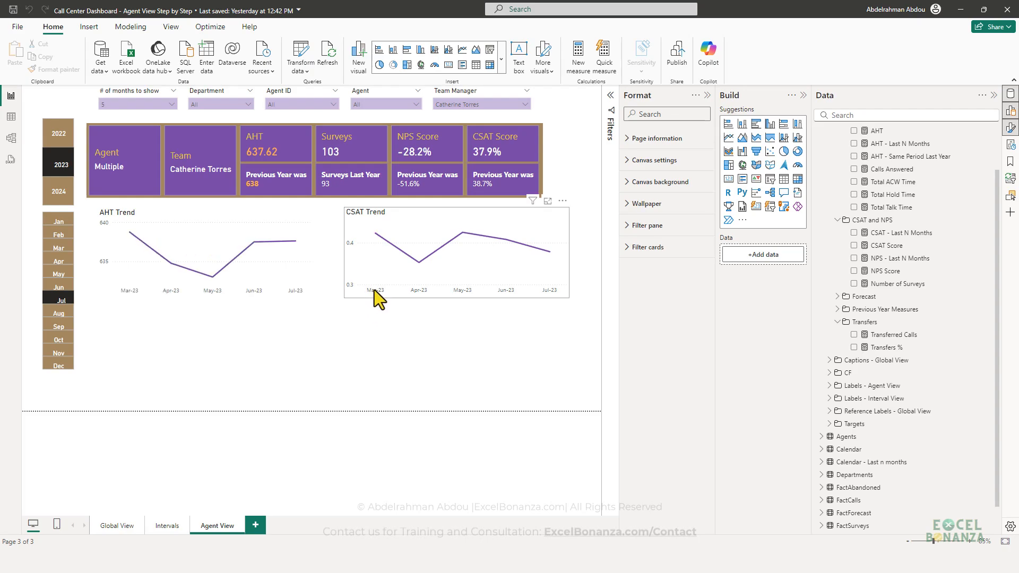
left_click(399, 293)
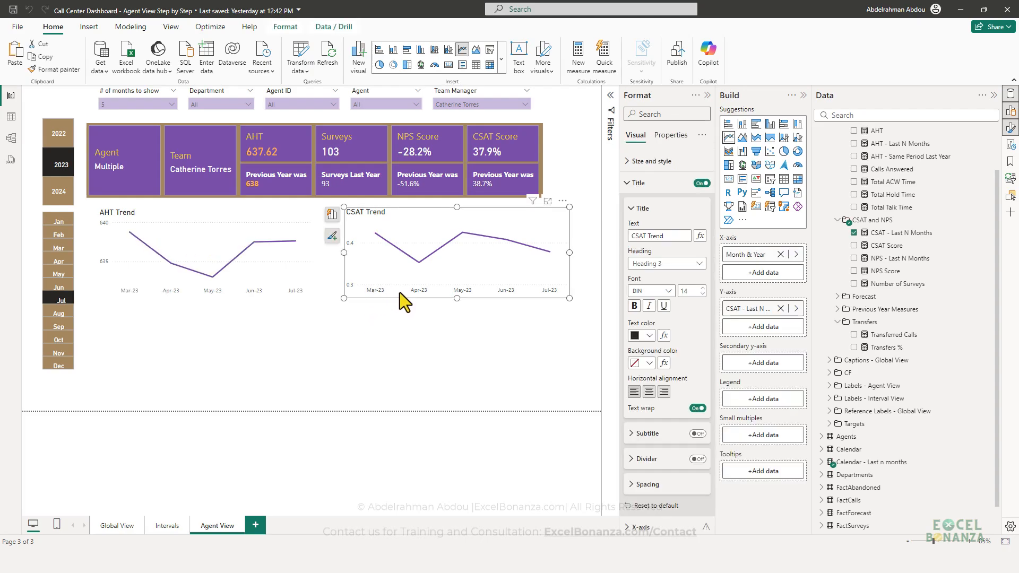
key("ctrl+c")
key("ctrl+v")
left_click_drag(373, 325, 144, 399)
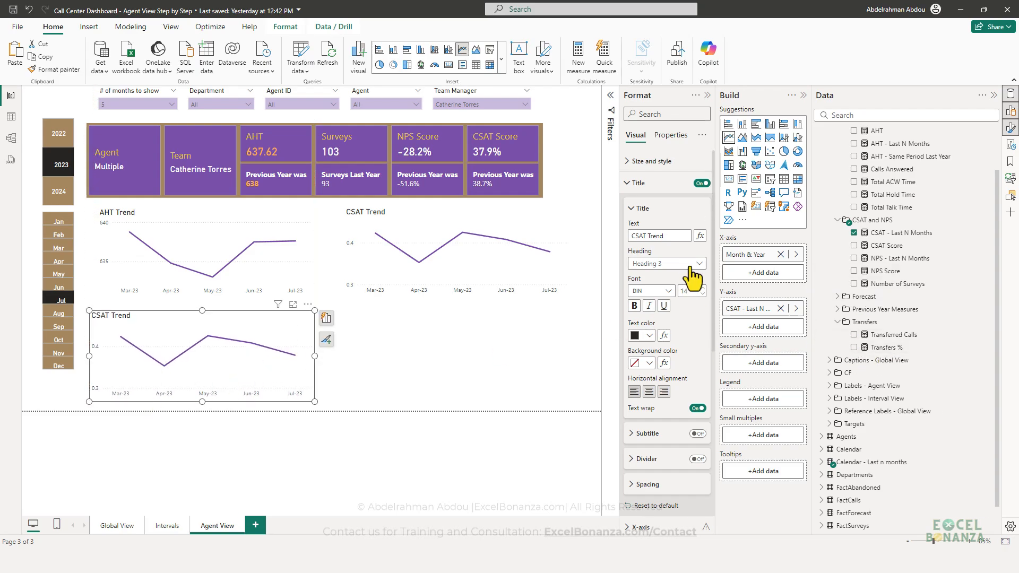
Step: Replace the copied chart's Y-axis measure with NPS - Last N Months
left_click(1011, 128)
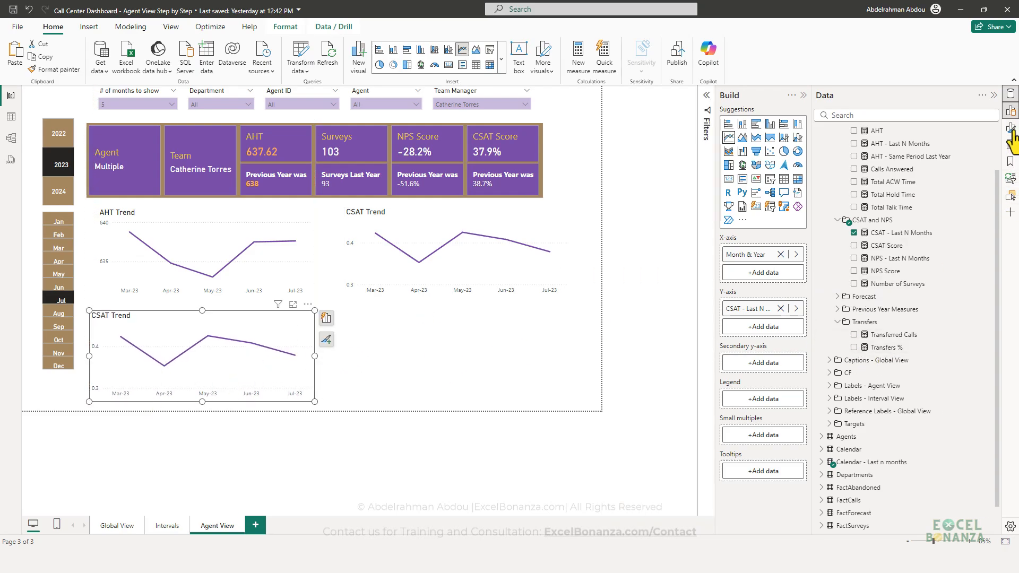
left_click(1010, 129)
left_click(780, 308)
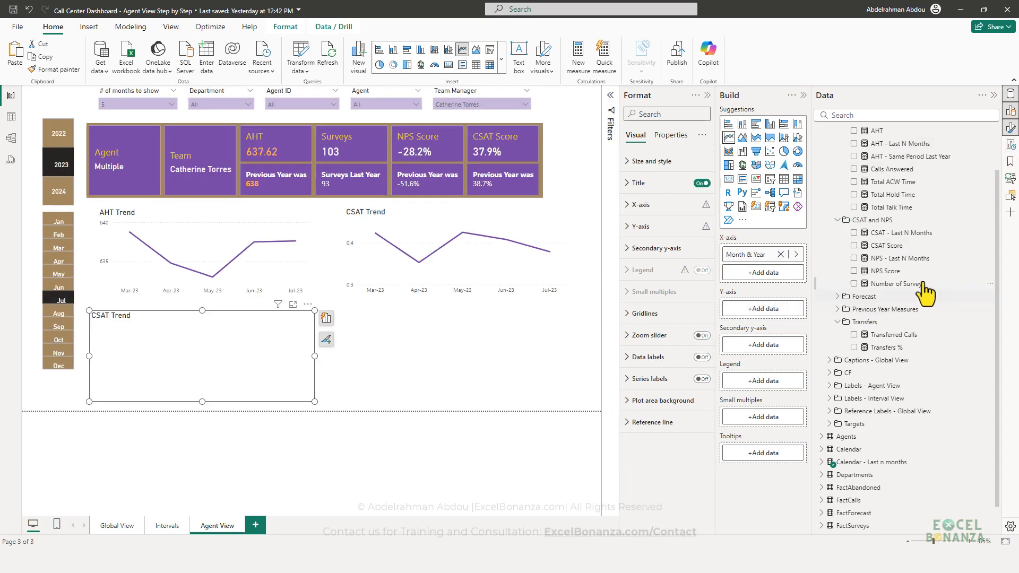
mouse_move(918, 259)
left_mouse_down()
mouse_move(870, 266)
mouse_move(766, 312)
left_mouse_up()
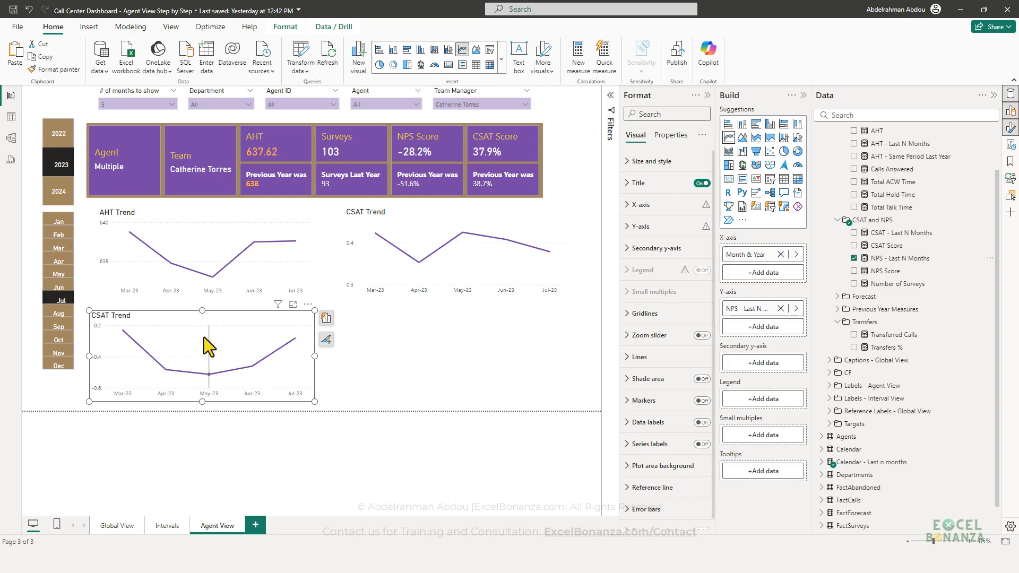
Step: Retitle the copied chart NPS Trend, and place a duplicate of it below the CSAT Trend chart
left_click(650, 184)
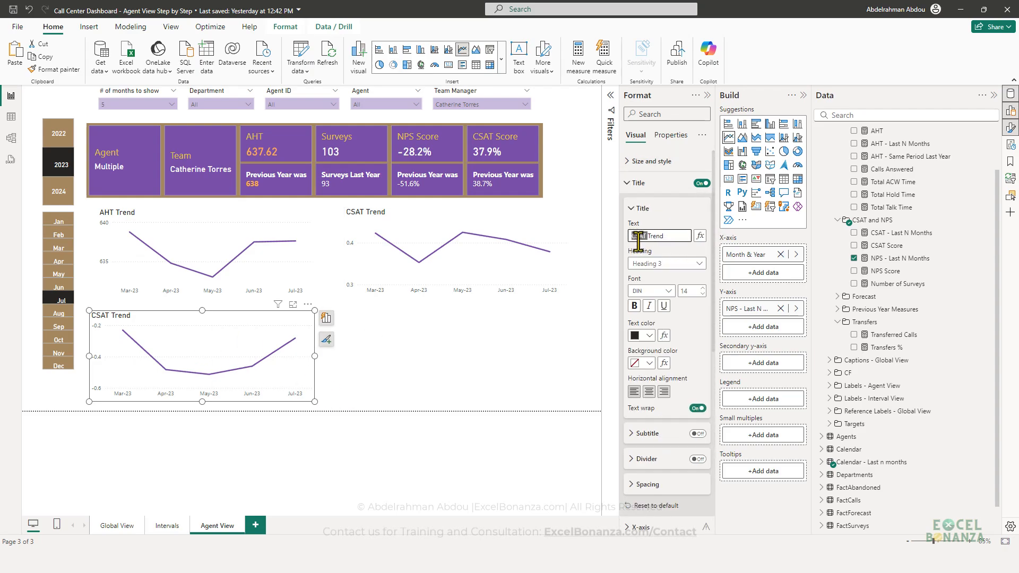
left_click(304, 400)
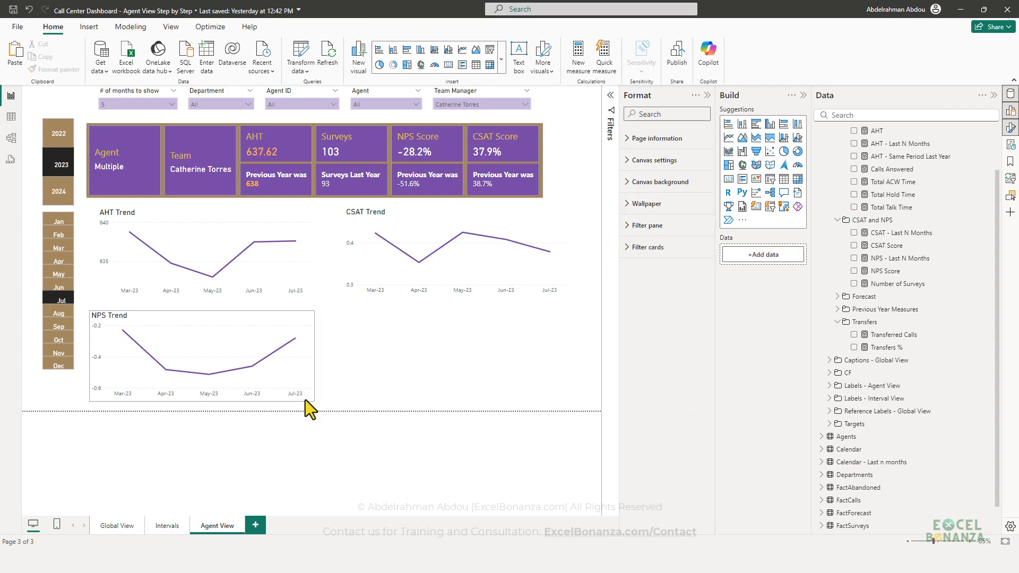
left_click(304, 399)
left_click_drag(307, 397, 527, 394)
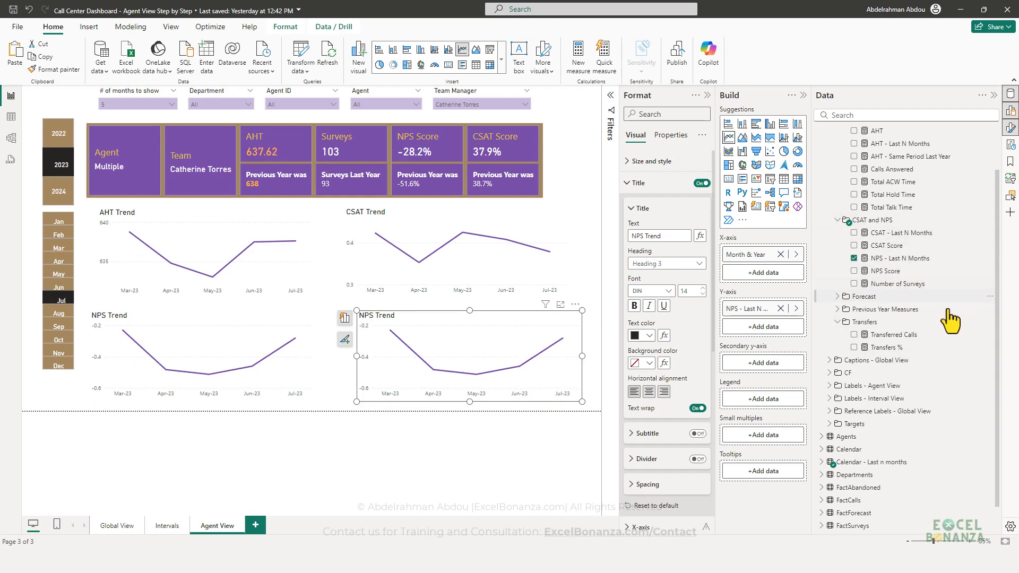
Step: Add a measure from the Transfers folder, paste the AHT - Last N Months formula, and name it Transfers % - Last N Months
right_click(996, 325)
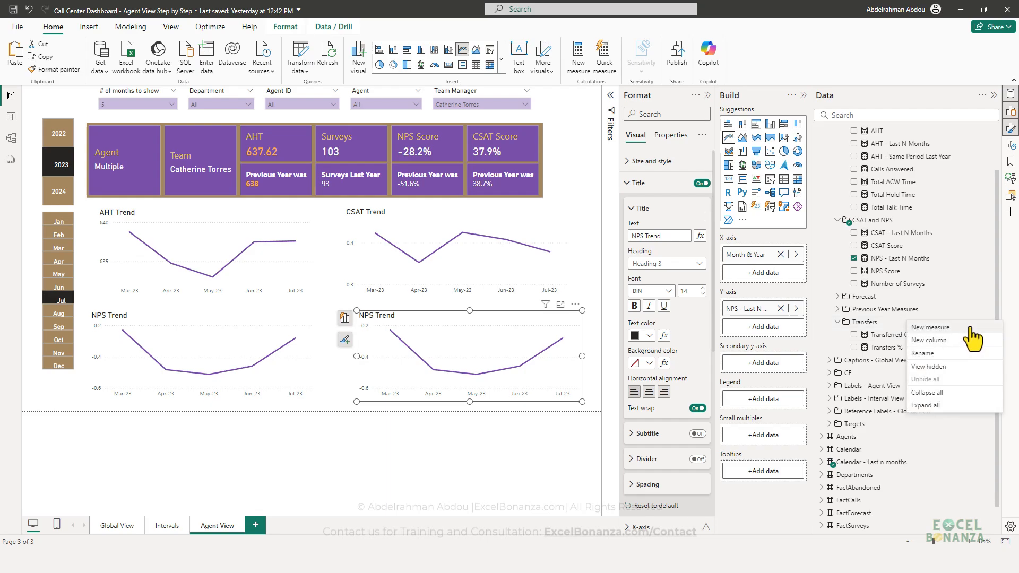
left_click(979, 328)
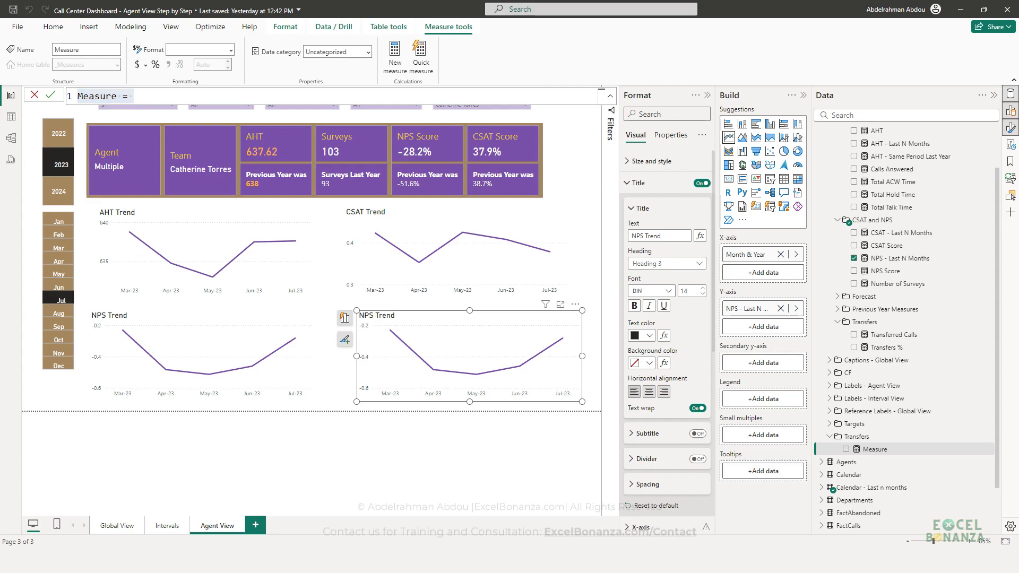
key("ctrl+v")
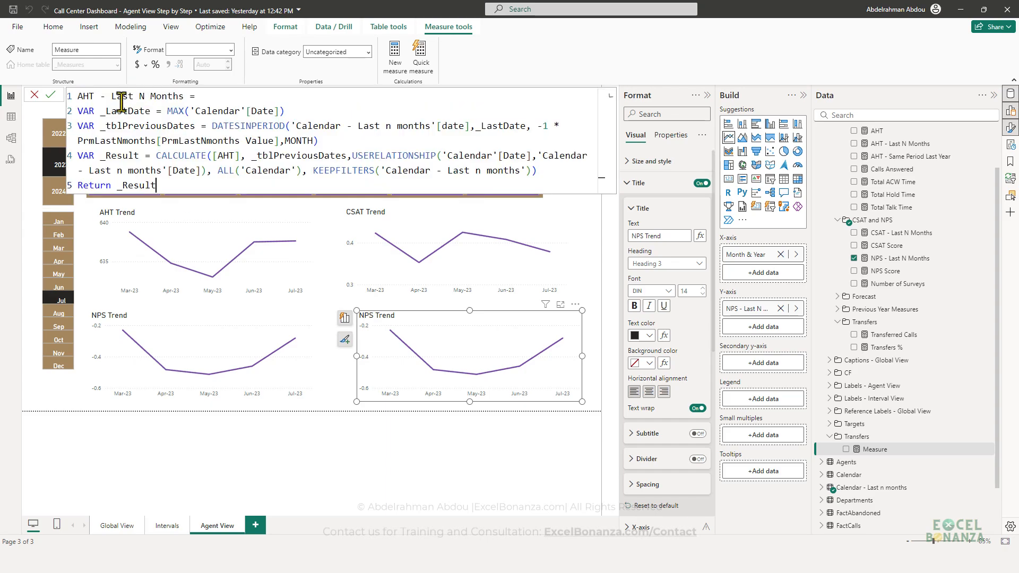
double_click(86, 96)
type("Trans")
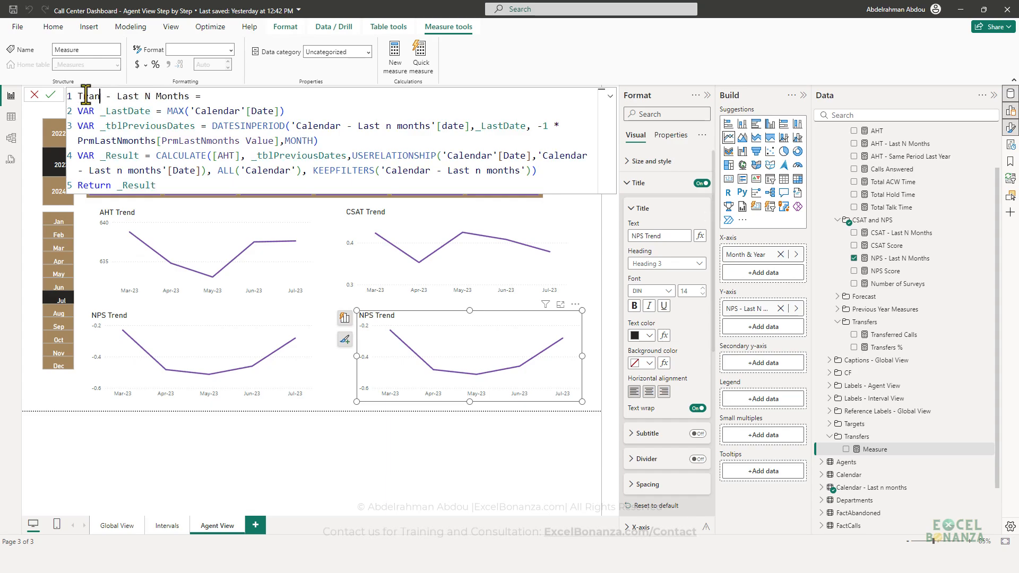
type("fers")
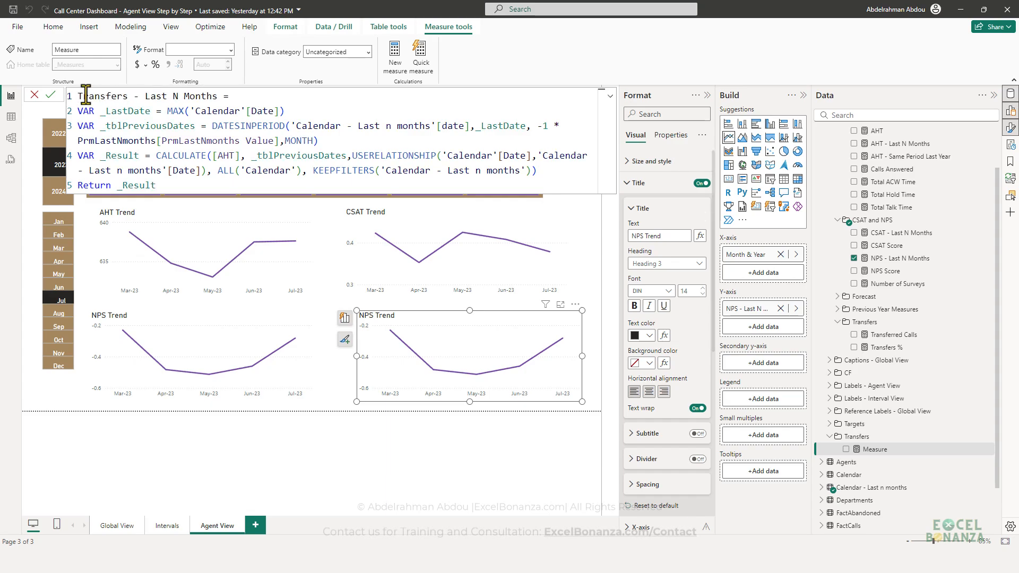
type(" %")
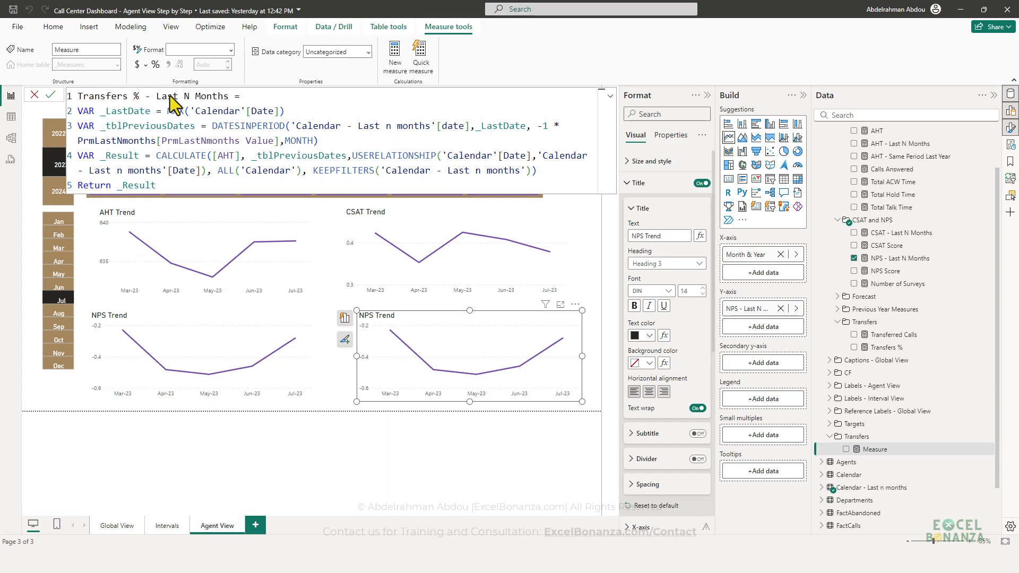
Step: Replace [AHT] with [Transfers %] in the new measure's CALCULATE expression and commit it
double_click(229, 155)
type("Tra")
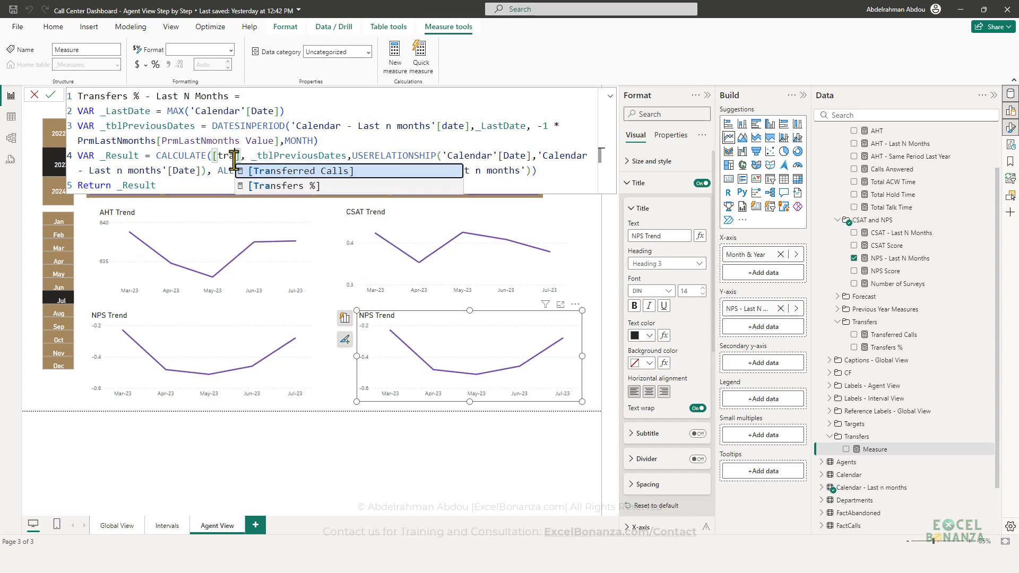
key("Tab")
left_click(274, 184)
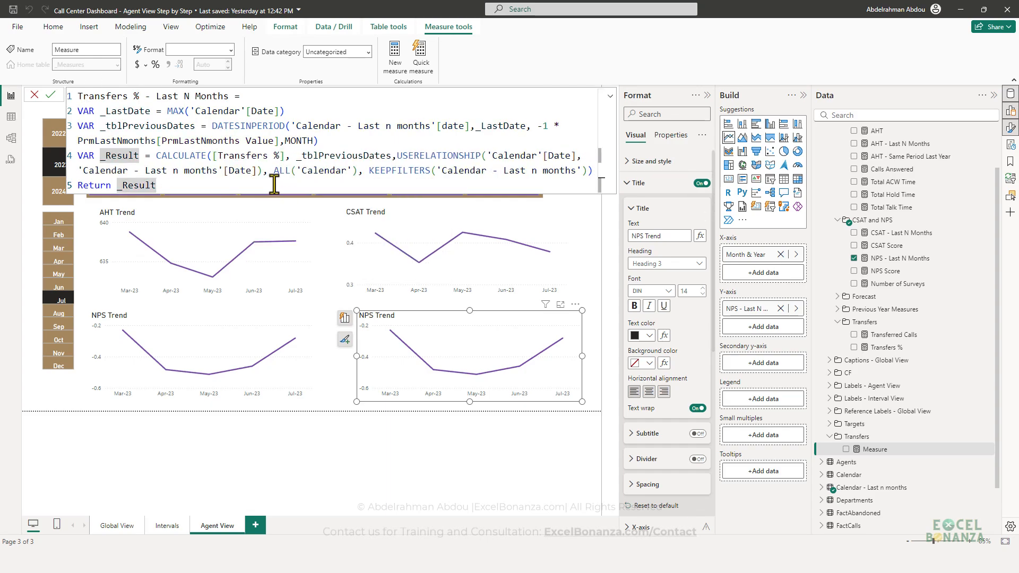
key("Return")
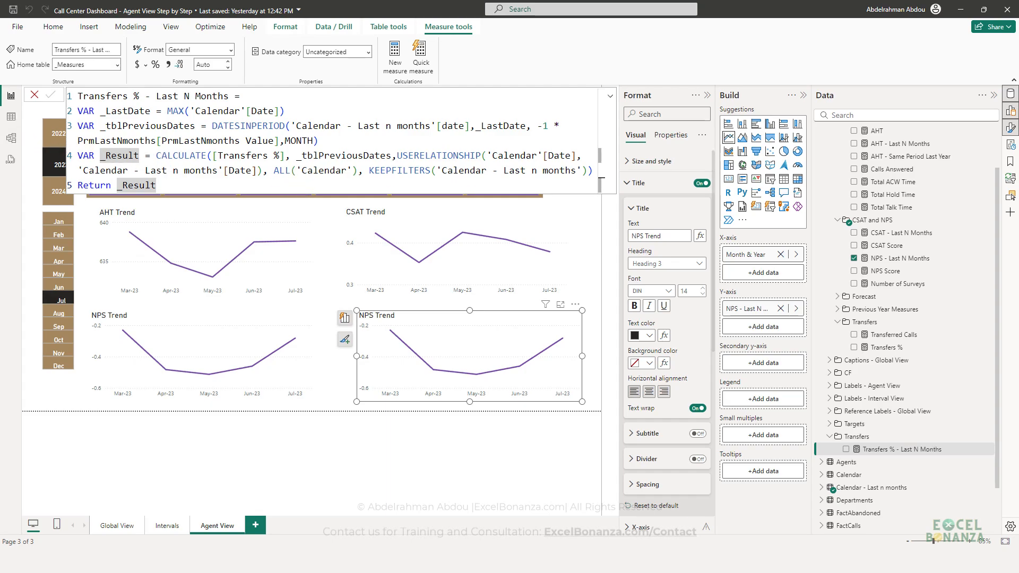
left_click(293, 435)
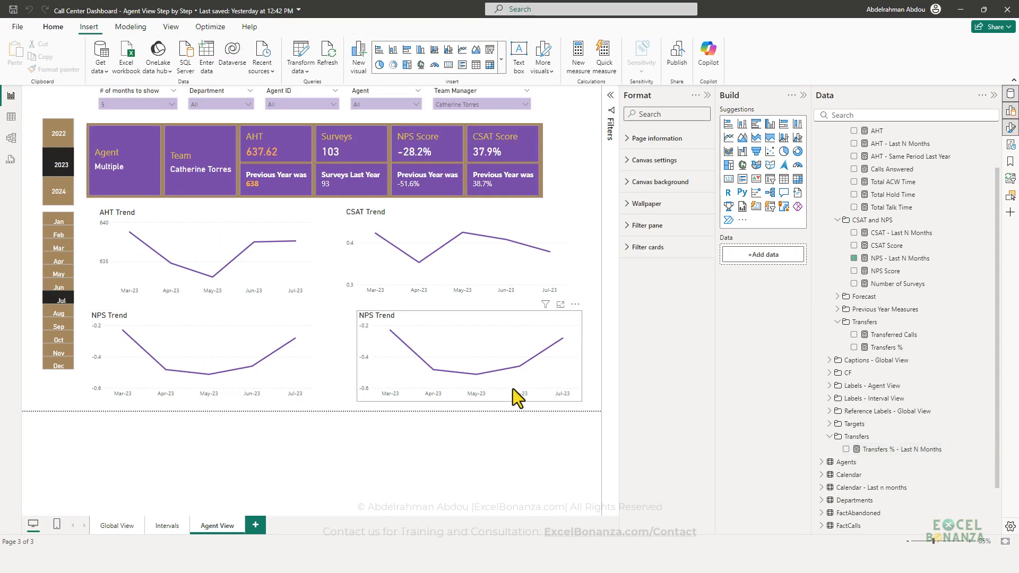
Step: Format the Transfers % measure as a percentage with 0 decimal places
left_click(580, 349)
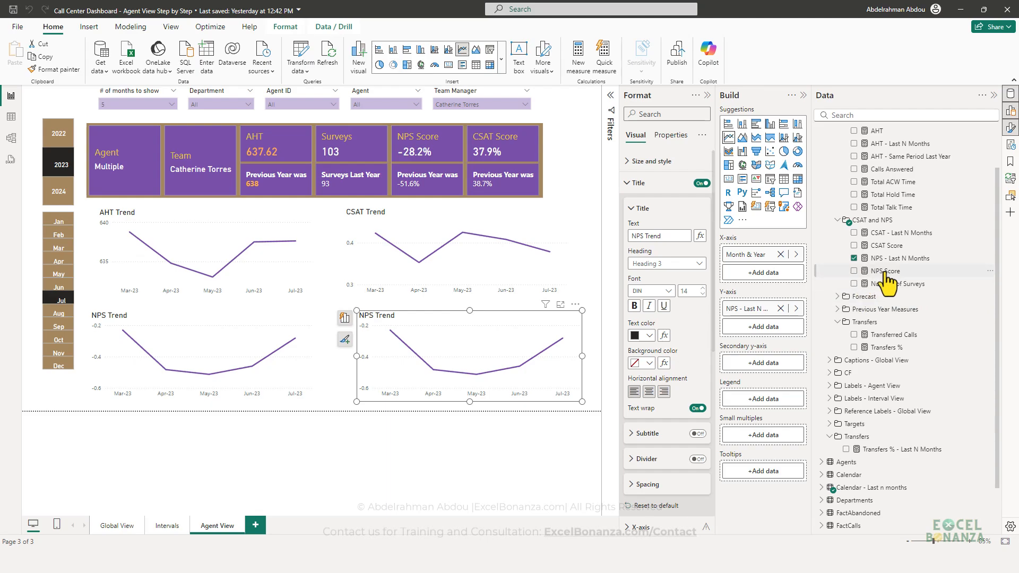
left_click(905, 349)
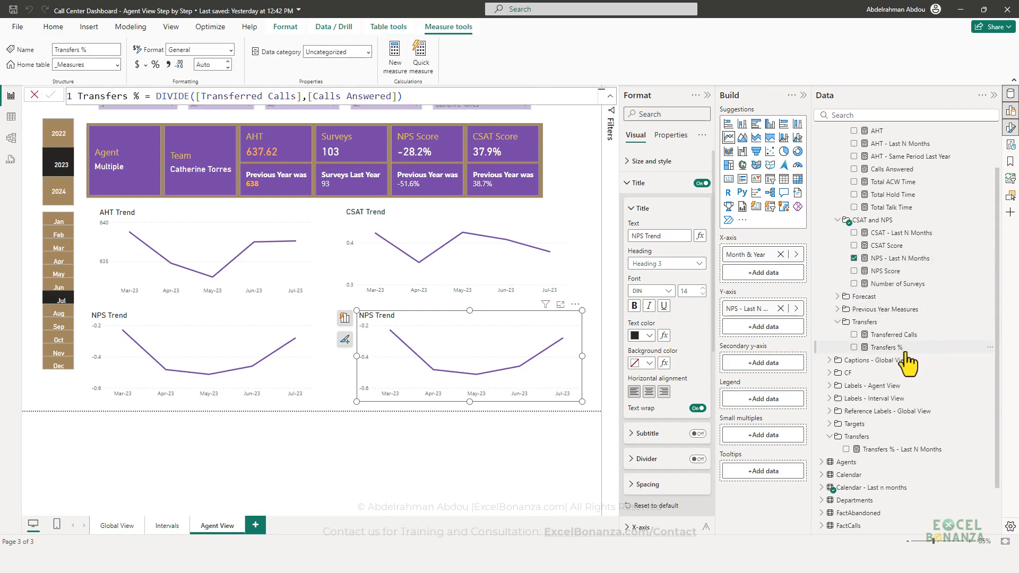
left_click(155, 64)
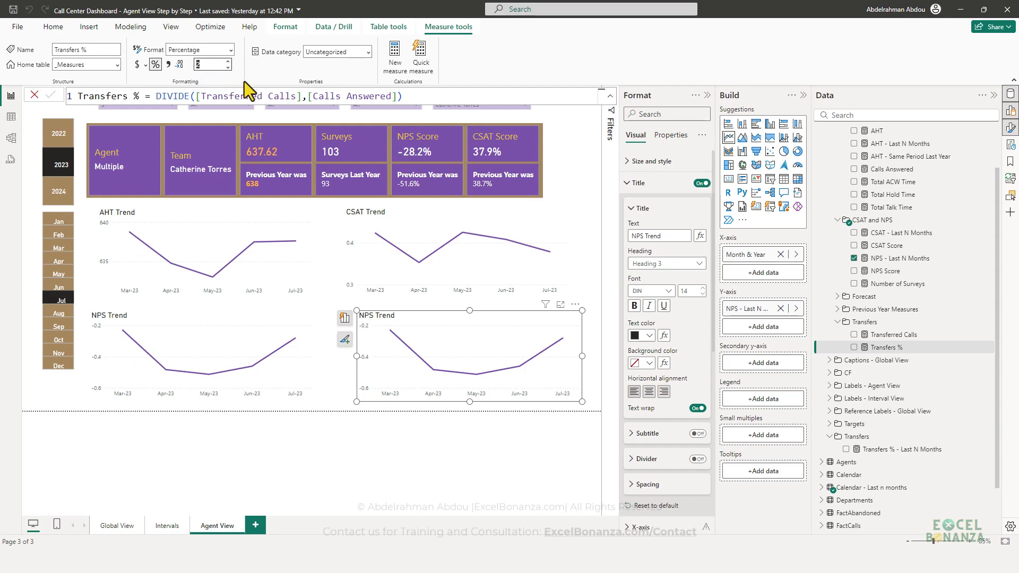
type("0")
Step: In the model view, move Transfers % - Last N Months into the Transfers subfolder of Basic Measures, and return to the report view
left_click(885, 452)
left_click(11, 138)
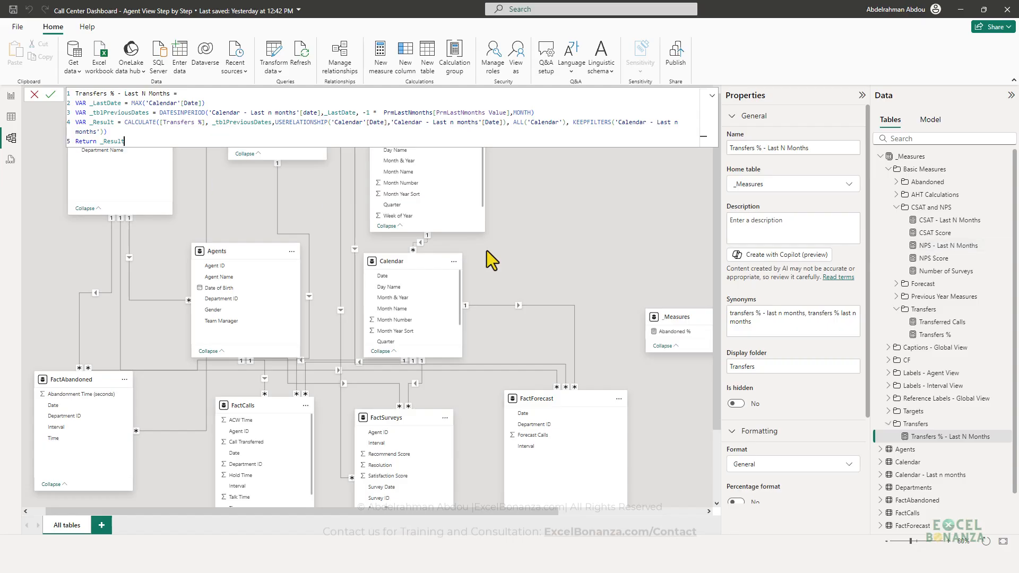
left_click_drag(950, 437, 950, 316)
left_click(11, 96)
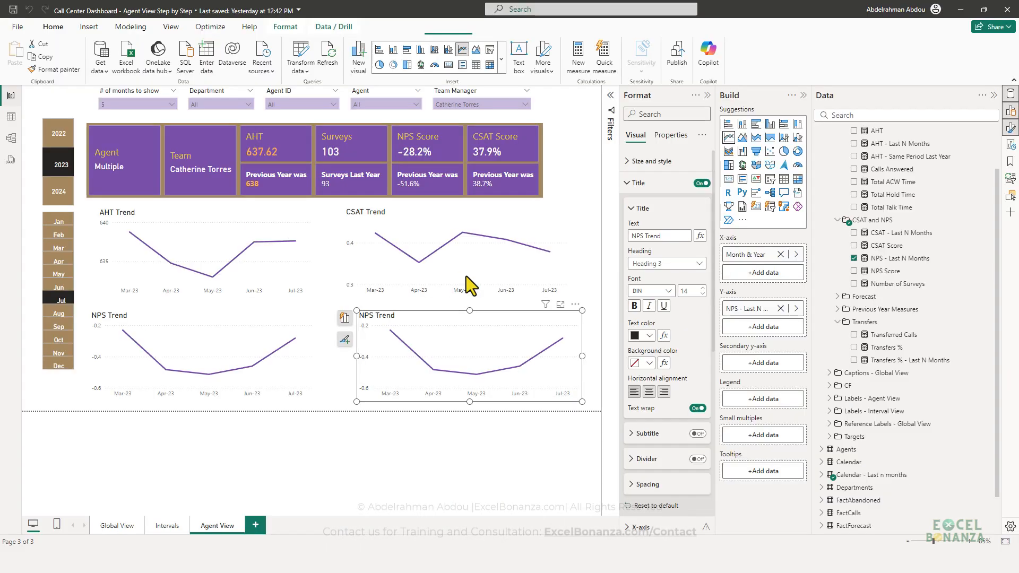
Step: Format the Transfers % - Last N Months measure as a percentage with 2 decimal places
left_click(908, 360)
left_click(155, 64)
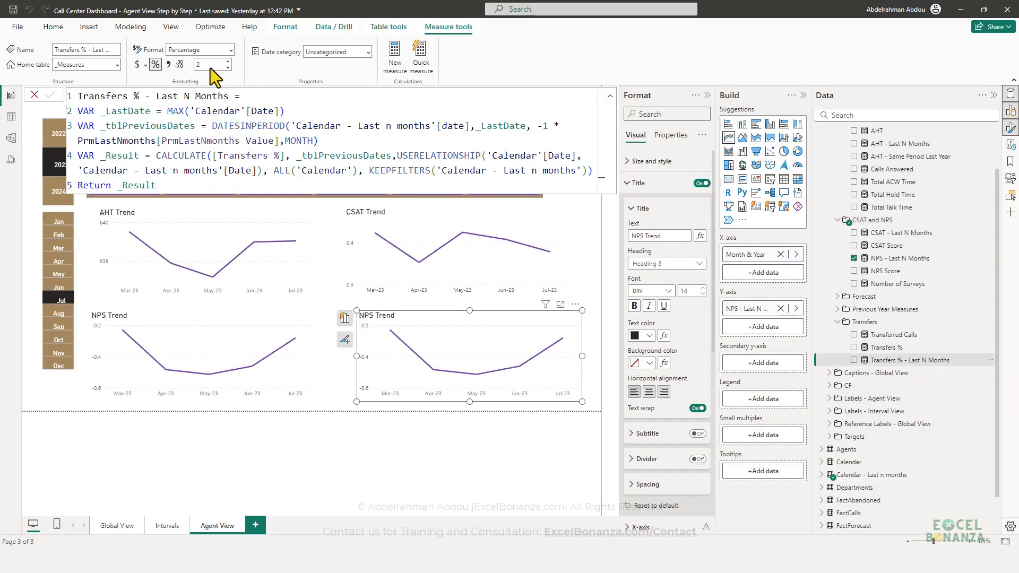
left_click(209, 65)
type("2")
left_click(382, 438)
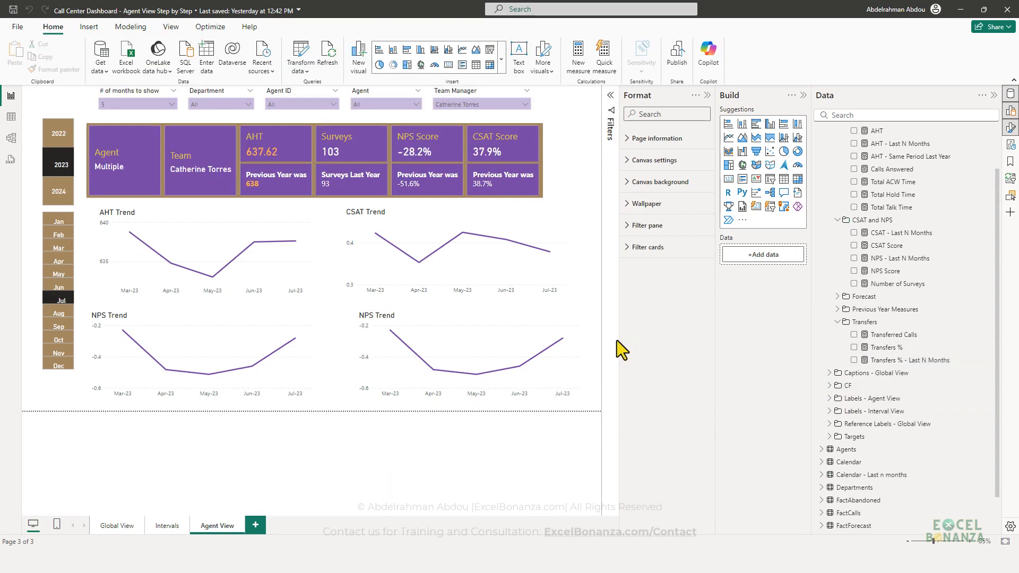
Step: In the duplicate NPS Trend chart, replace the measure with Transfers % - Last N Months and retitle the chart Transfers % Trend
left_click(577, 371)
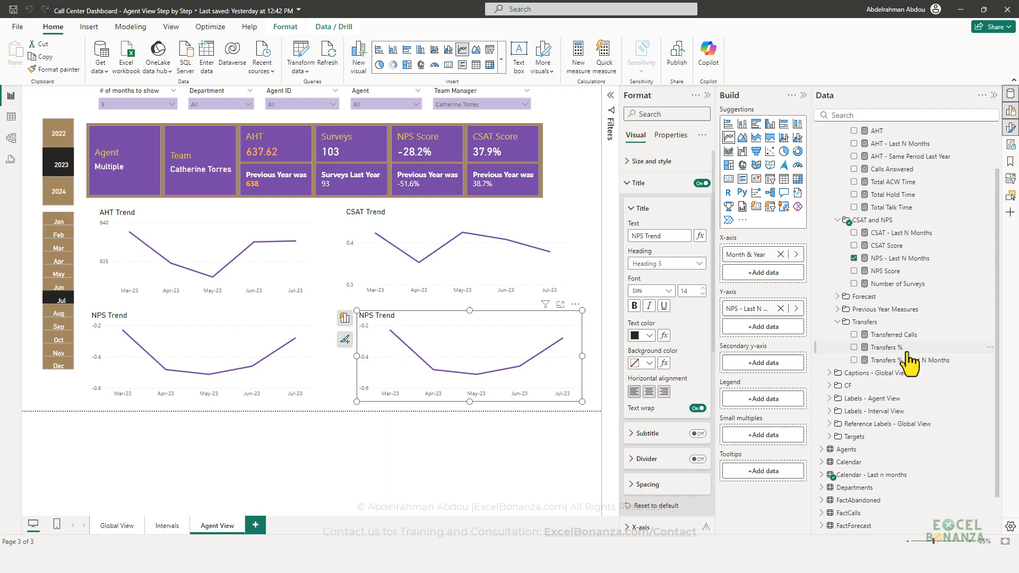
left_click(854, 258)
left_click(855, 361)
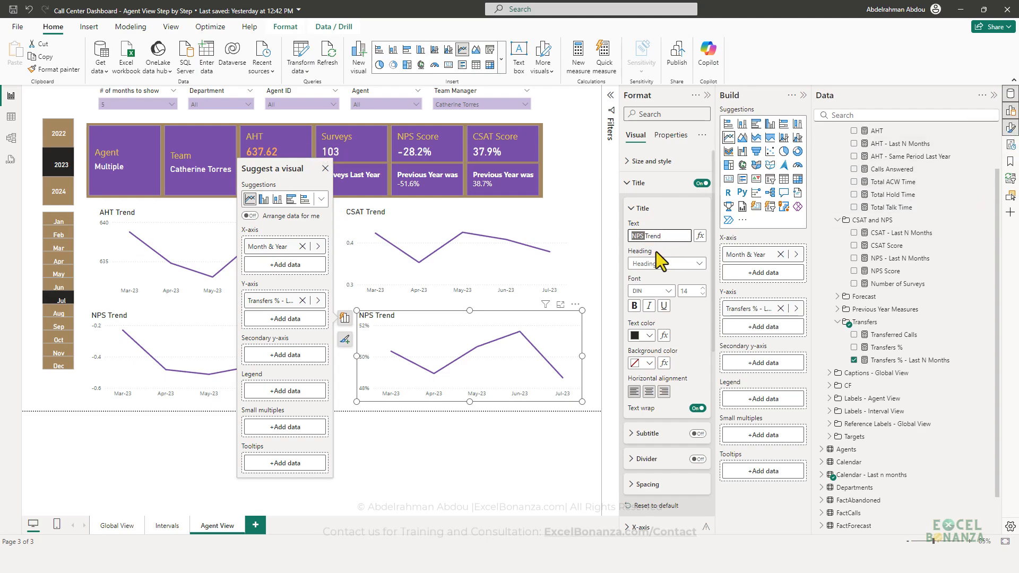
type("sfers %")
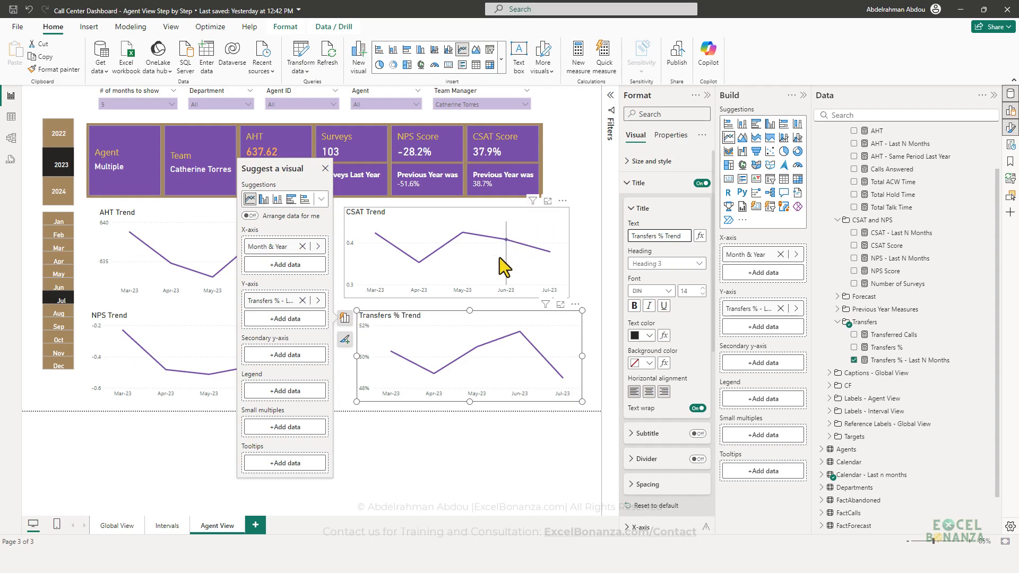
Step: Move the Transfers % Trend chart closer to the NPS Trend chart, aligned under the CSAT Trend chart
left_click(506, 466)
left_click(473, 399)
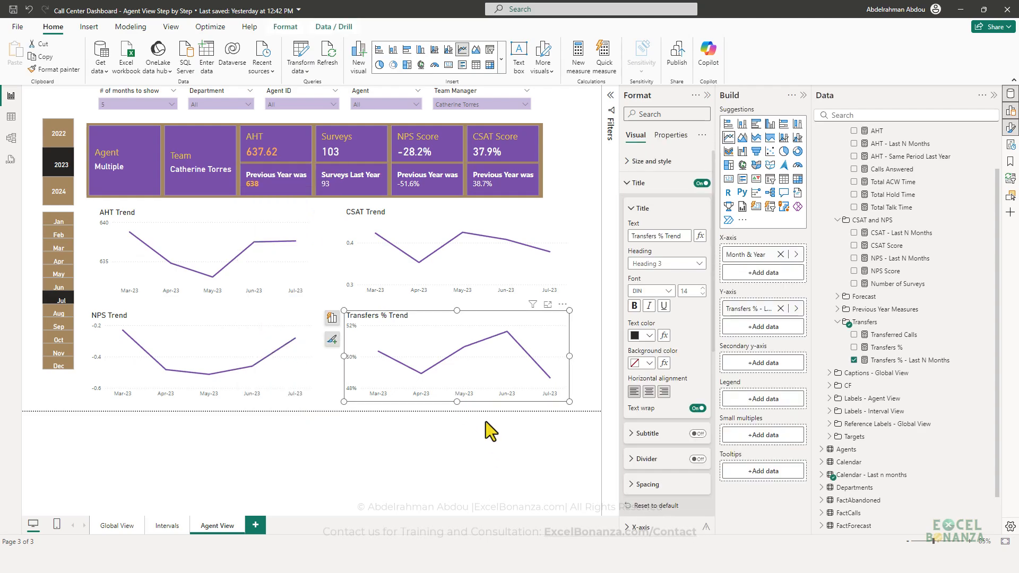
left_click(483, 437)
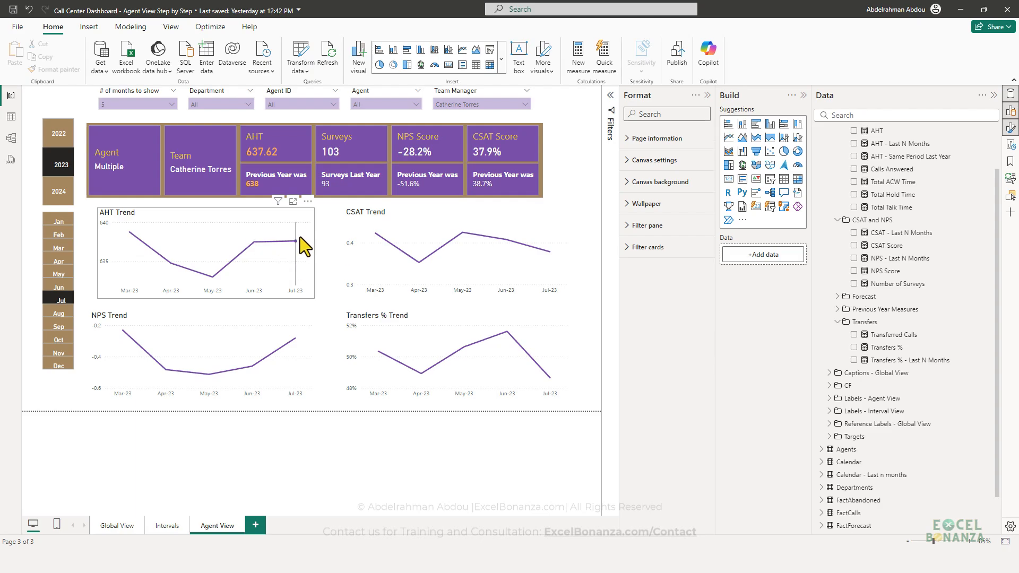
Step: Turn on data labels for the AHT Trend chart
left_click(308, 219)
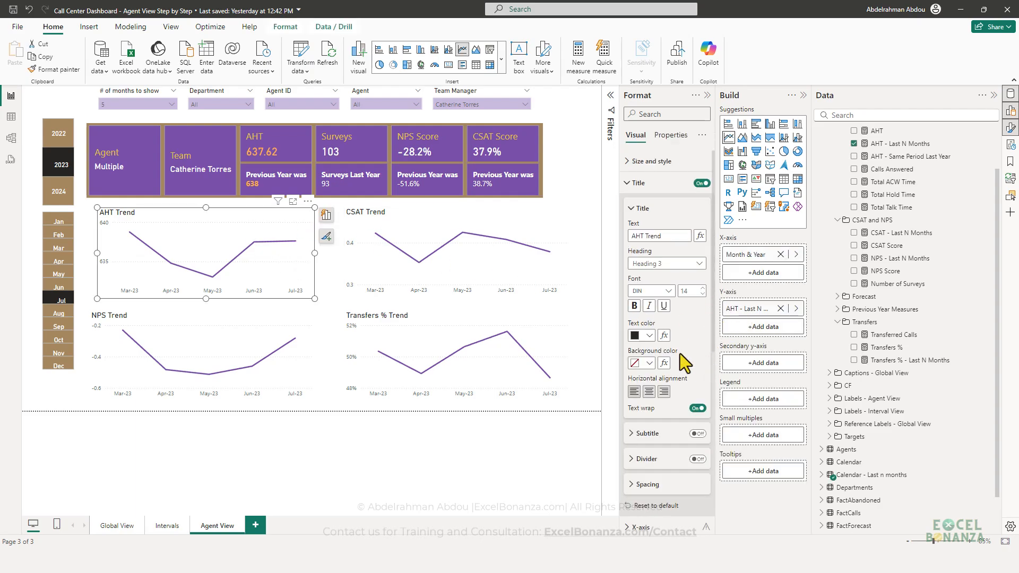
scroll(680, 353, "down", 10)
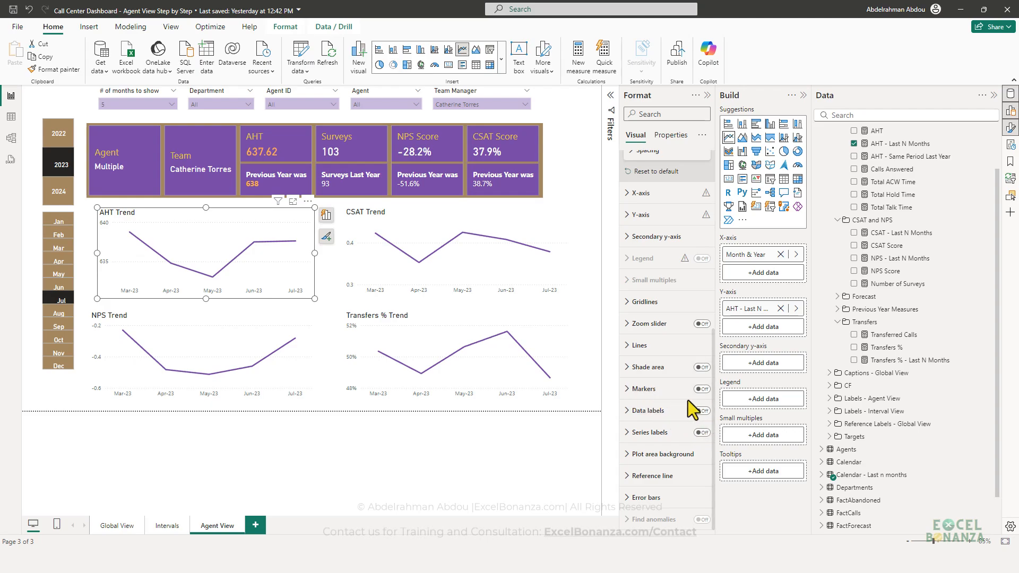
left_click(701, 411)
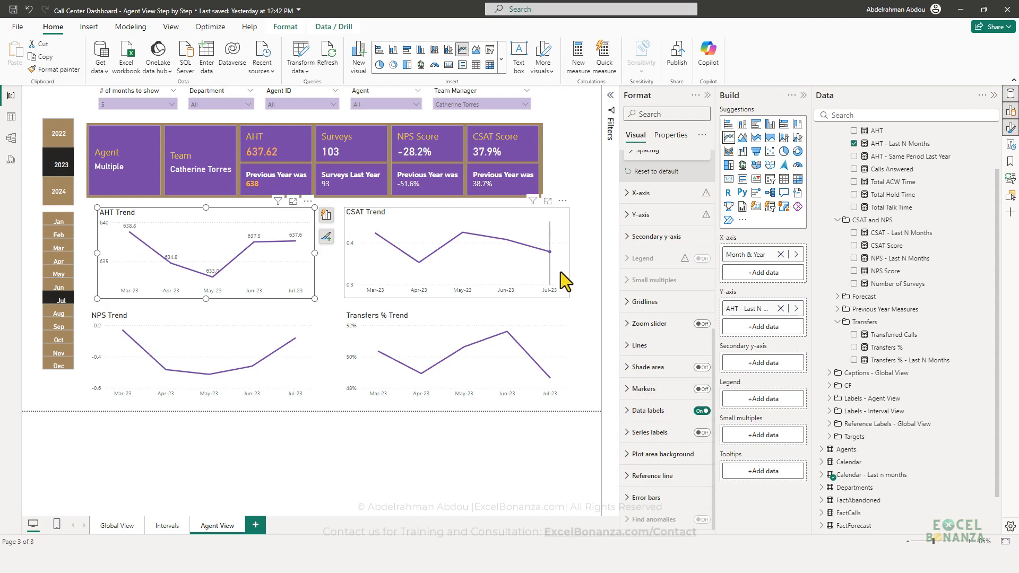
Step: Turn on data labels for the CSAT Trend chart and format the CSAT - Last N Months measure as a percentage with 1 decimal place
left_click(559, 272)
left_click(701, 411)
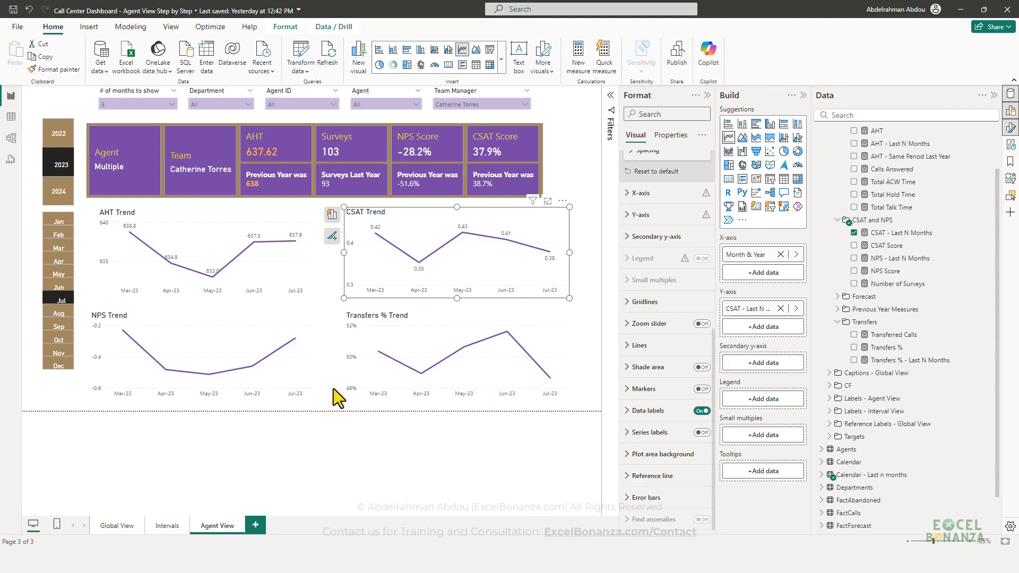
left_click(310, 375)
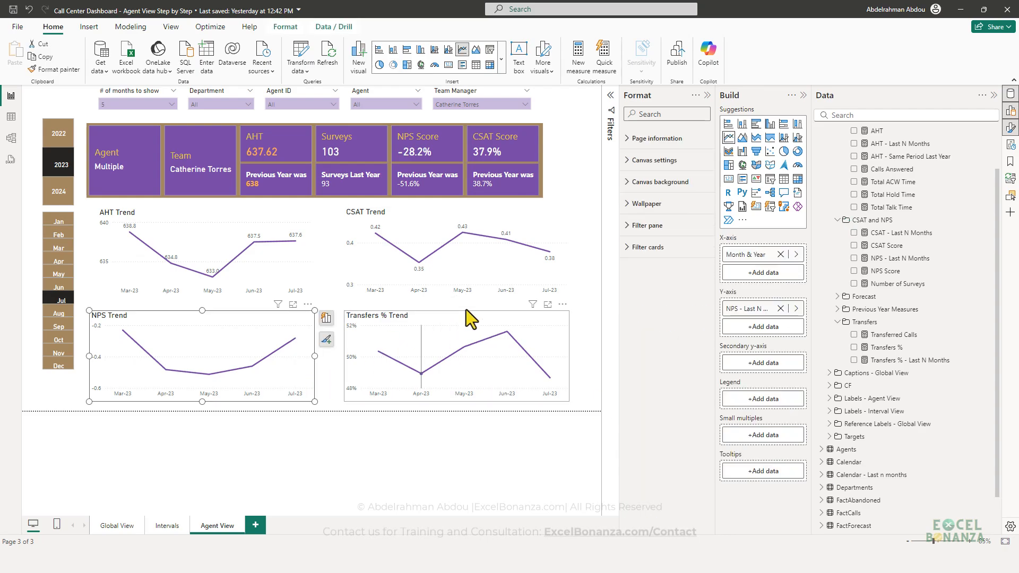
left_click(548, 277)
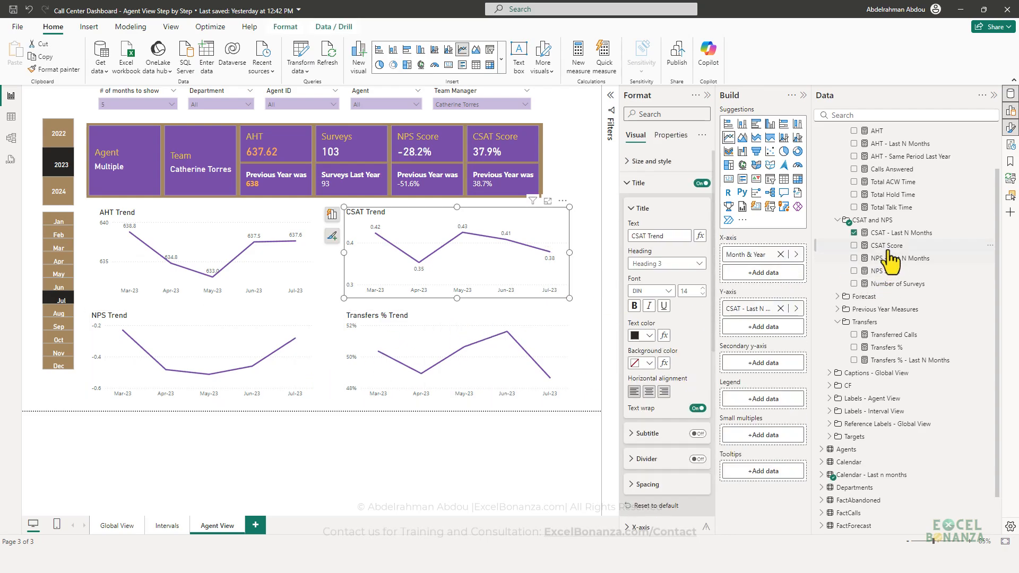
left_click(897, 232)
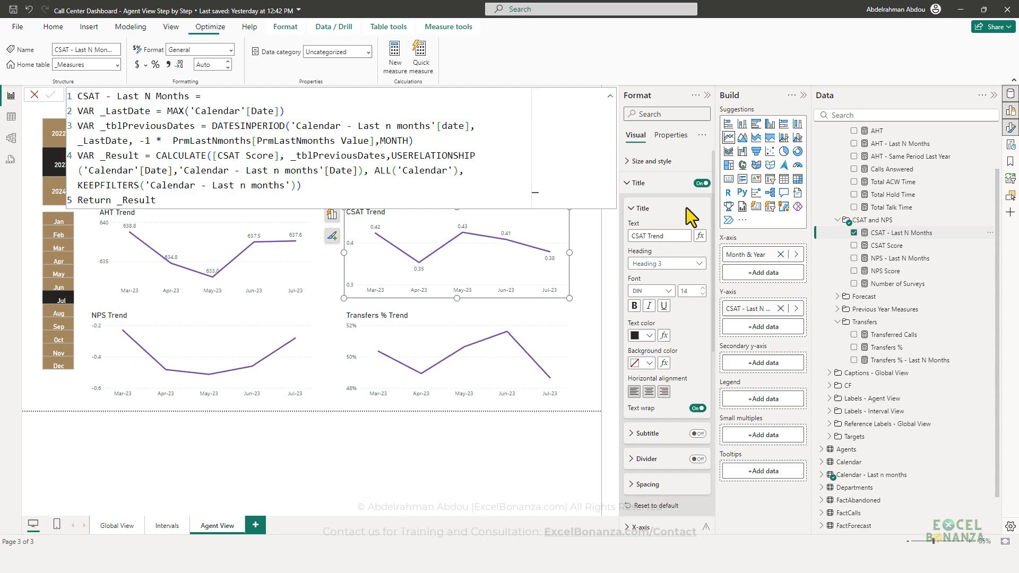
left_click(155, 65)
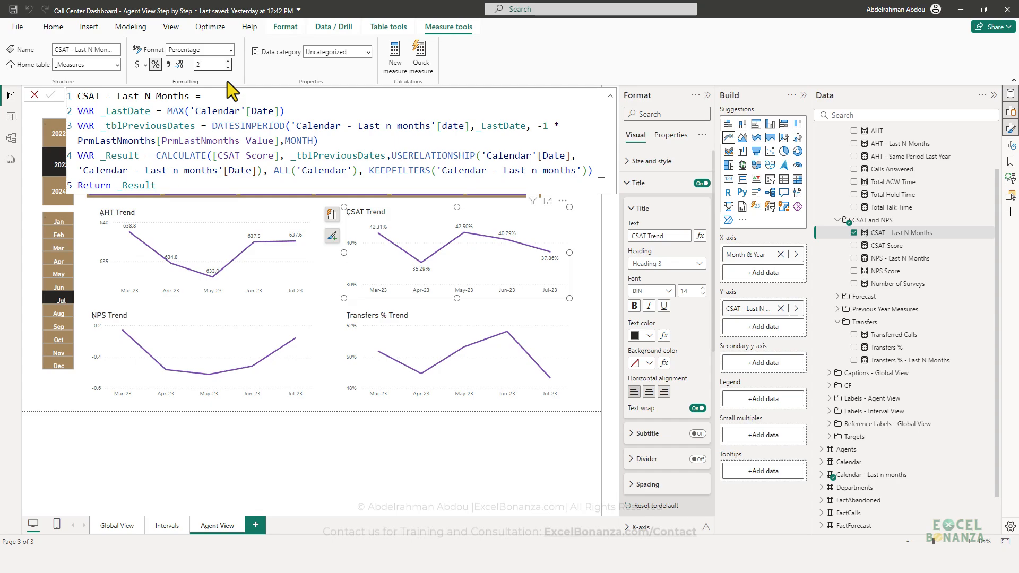
type("1")
Step: Format the NPS - Last N Months measure as a percentage with 1 decimal place
left_click(313, 390)
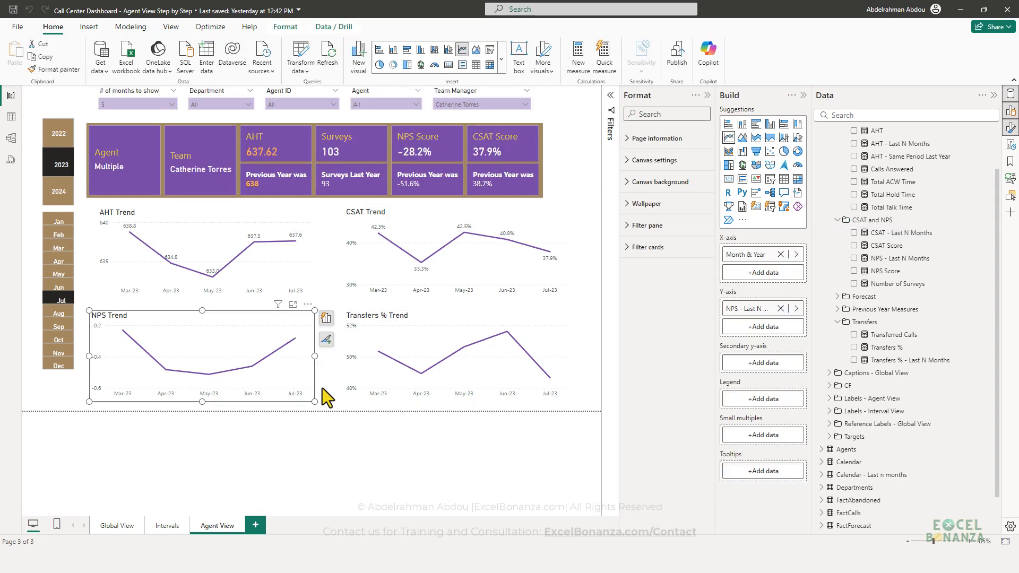
left_click(921, 259)
left_click(154, 65)
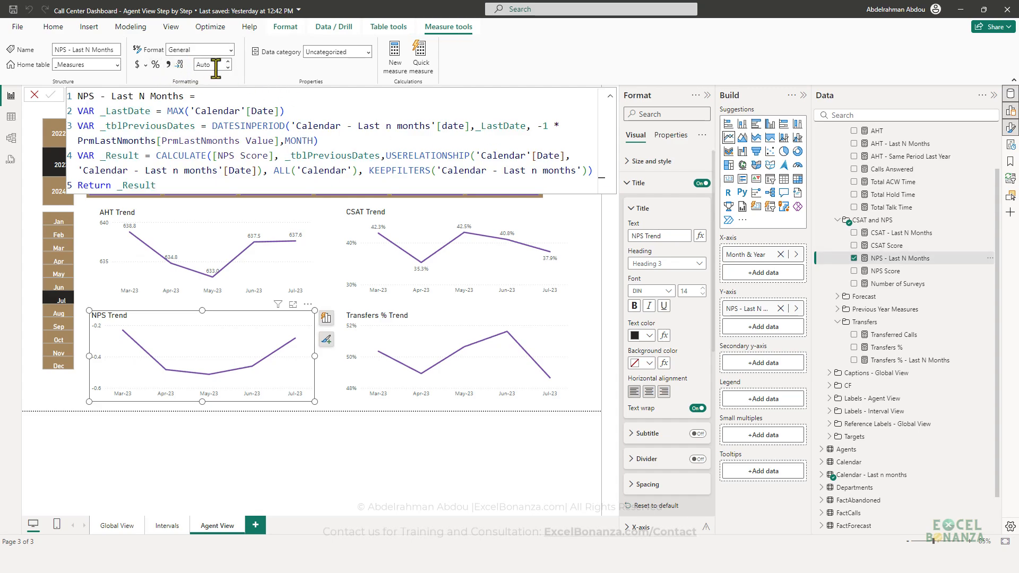
double_click(214, 65)
type("1")
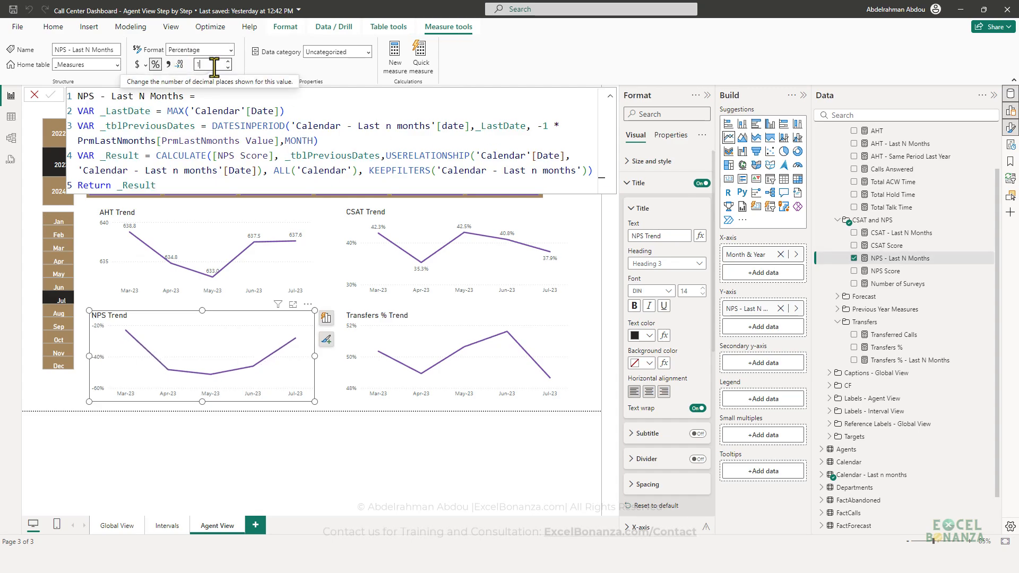
key("Return")
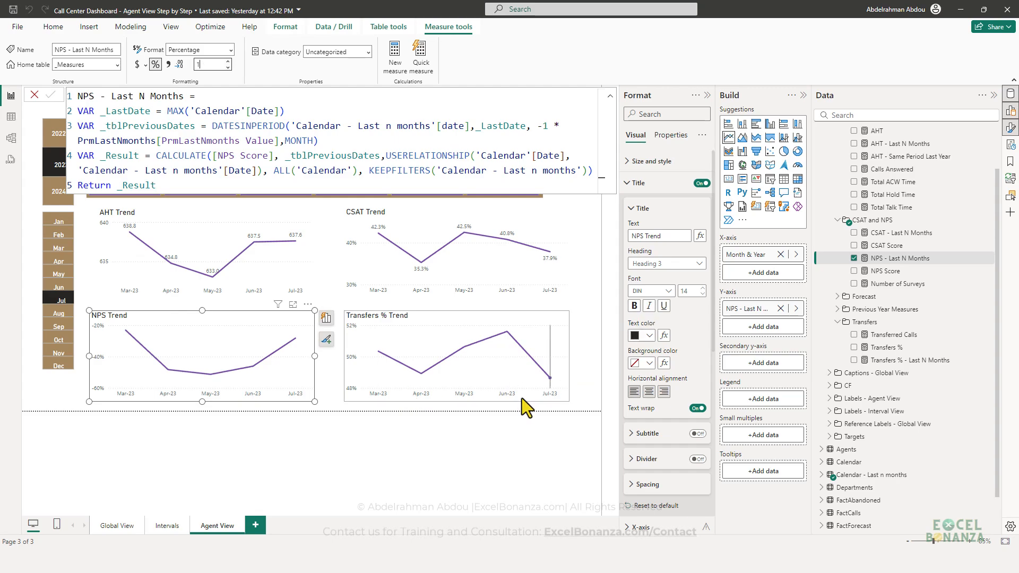
Step: Turn on data labels for the NPS Trend and Transfers % Trend charts
scroll(670, 428, "down", 5)
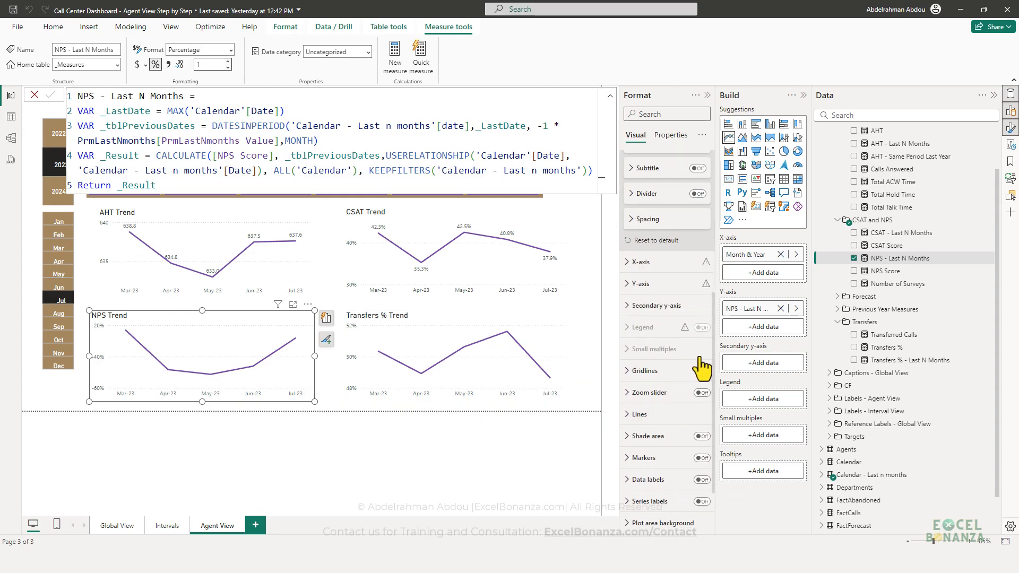
left_click(698, 481)
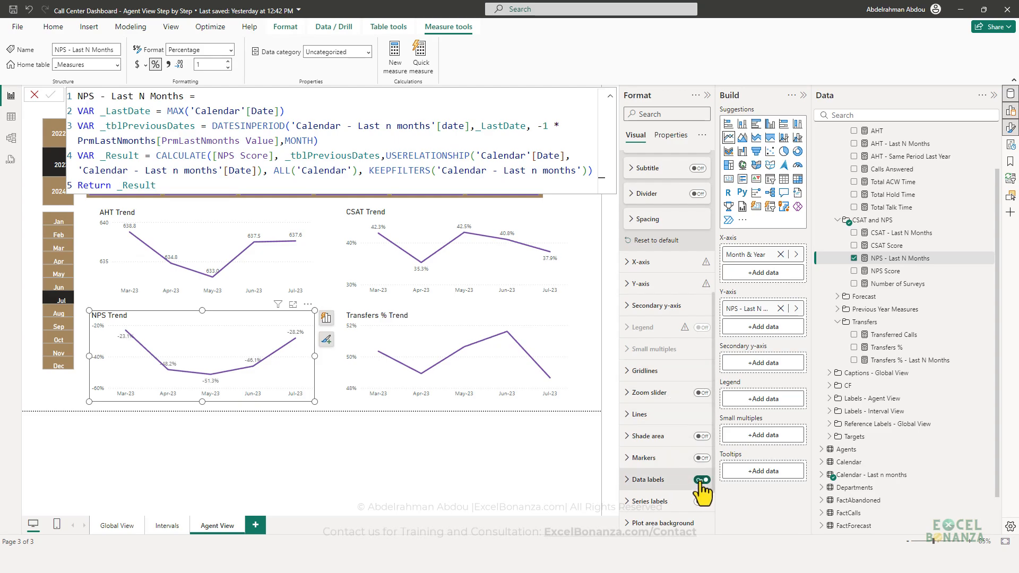
left_click(459, 385)
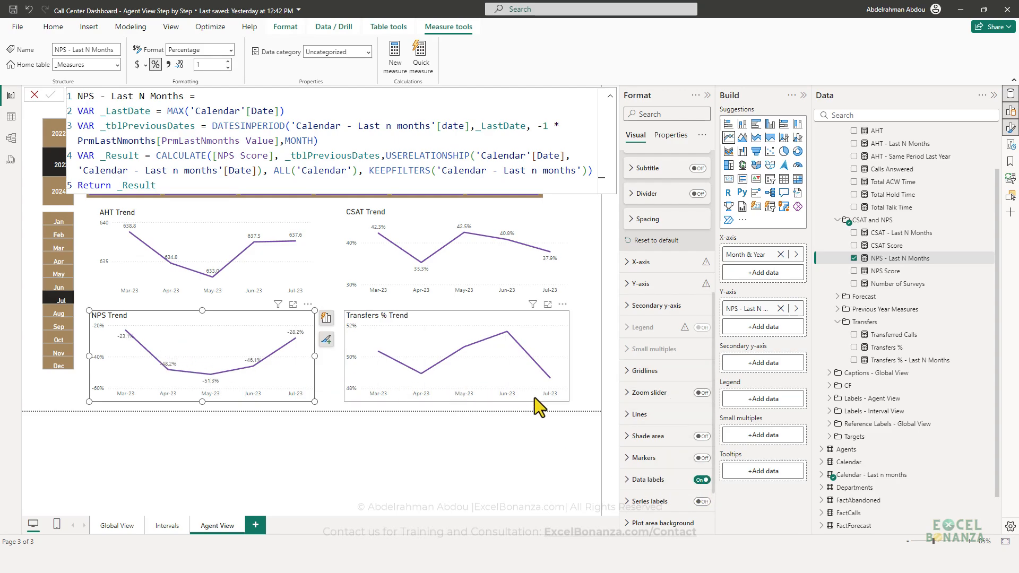
left_click(699, 481)
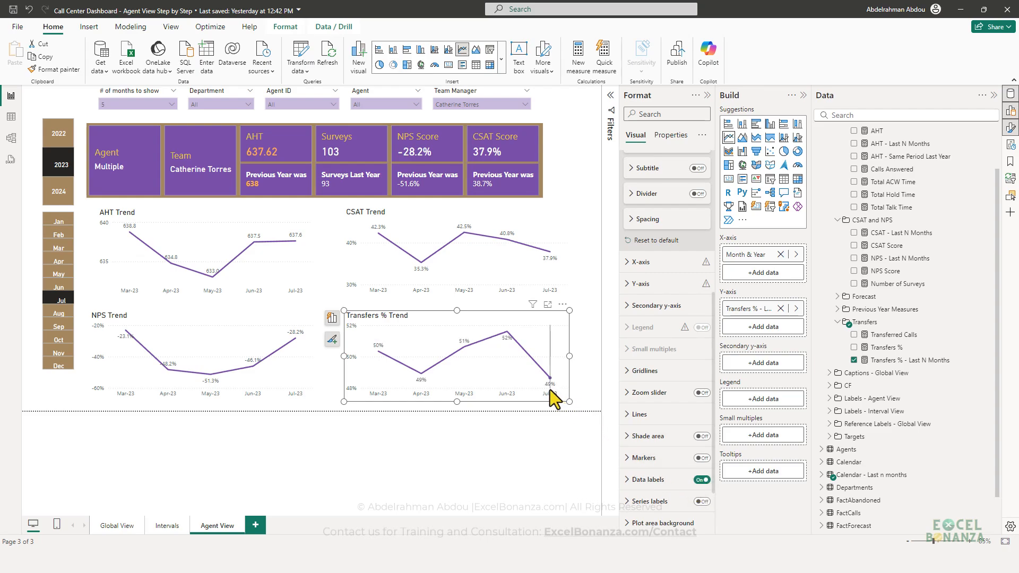
left_click(463, 450)
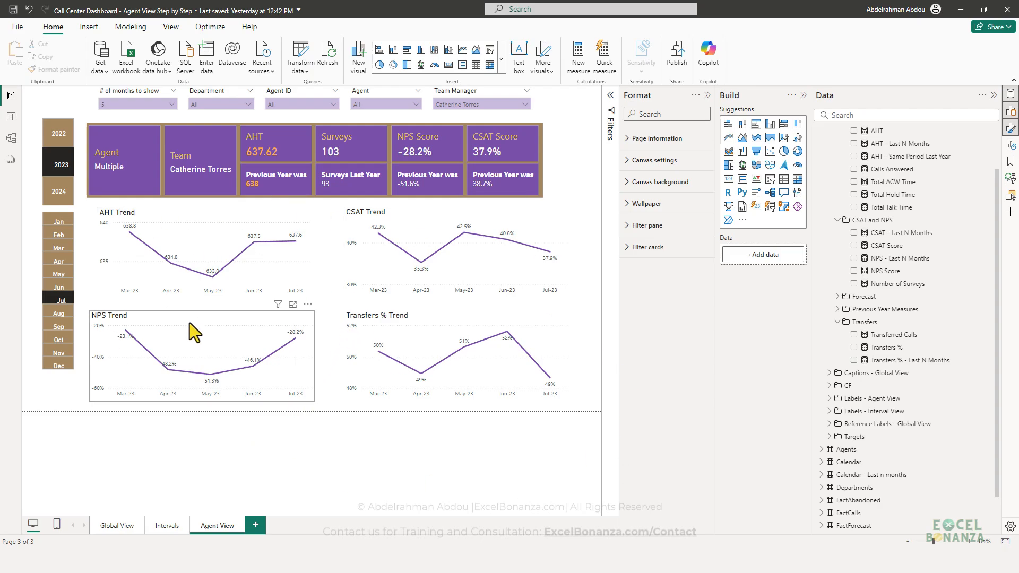
Step: Format the AHT - Last N Months measure used in the AHT Trend chart with 0 decimal places
left_click(309, 272)
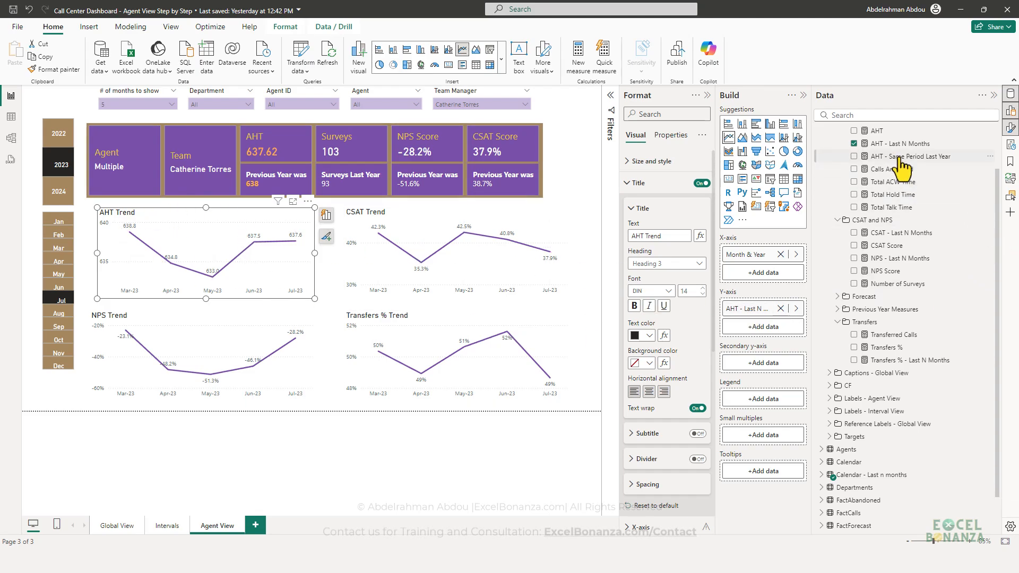
scroll(901, 169, "up", 1)
left_click(909, 199)
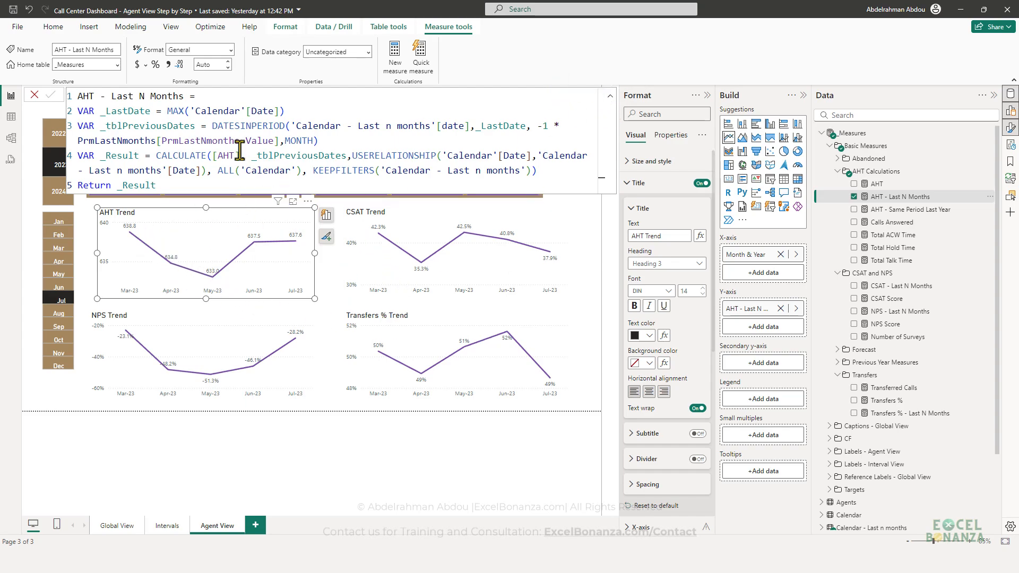
left_click(207, 65)
type("0")
key("Return")
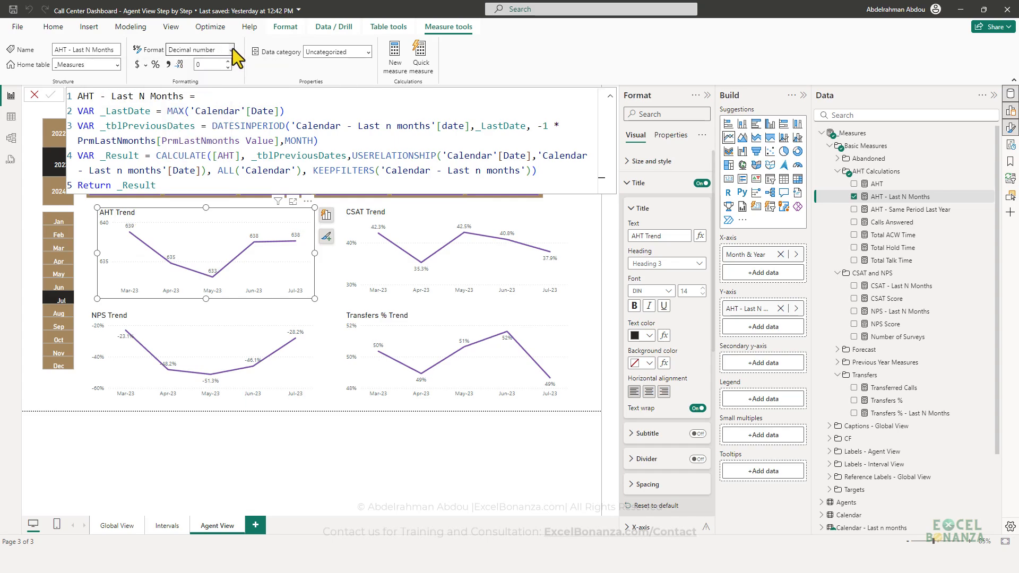
left_click(213, 452)
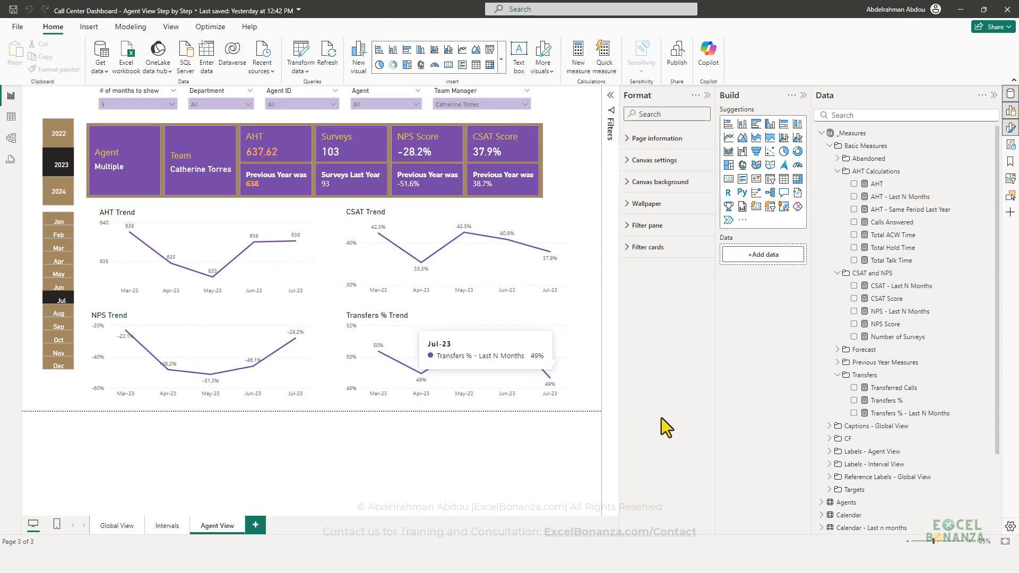
Step: Compare the page with the reference image Agent View Screenshot.png, checking its Clear Filters button, logo and page navigation icons
left_click(603, 560)
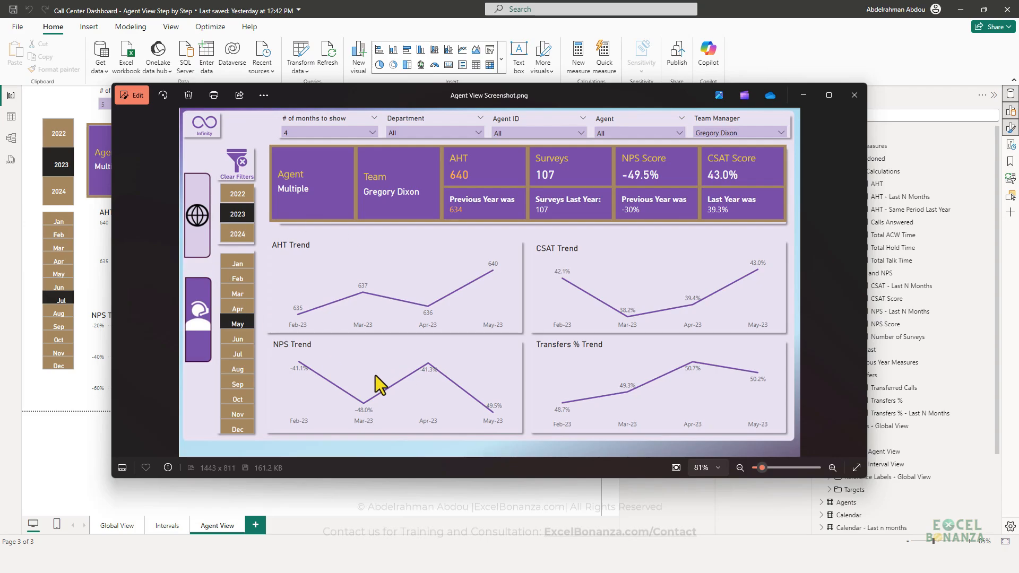
left_click(88, 438)
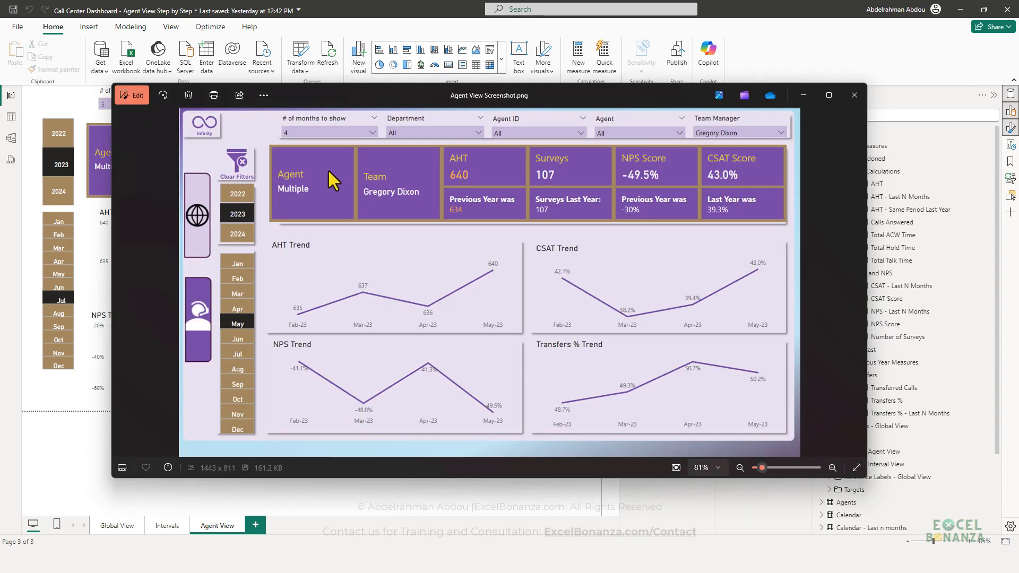
left_click(91, 438)
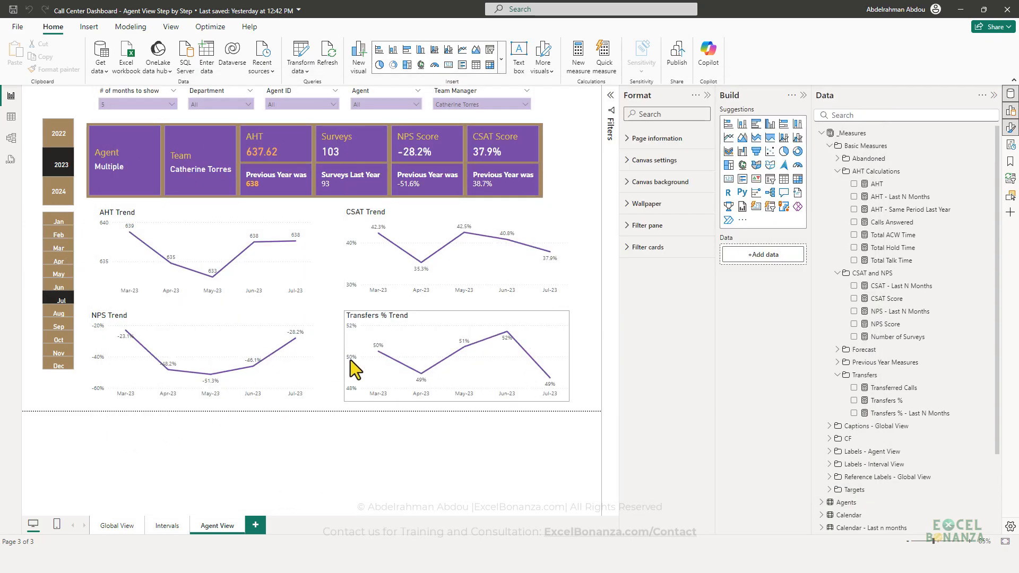
left_click(573, 561)
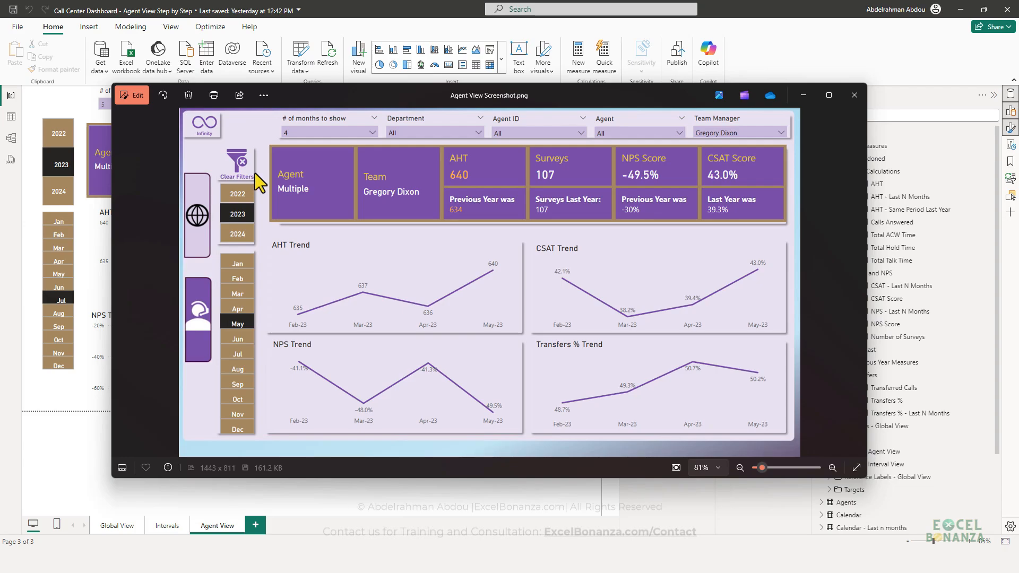
key("ctrl+2")
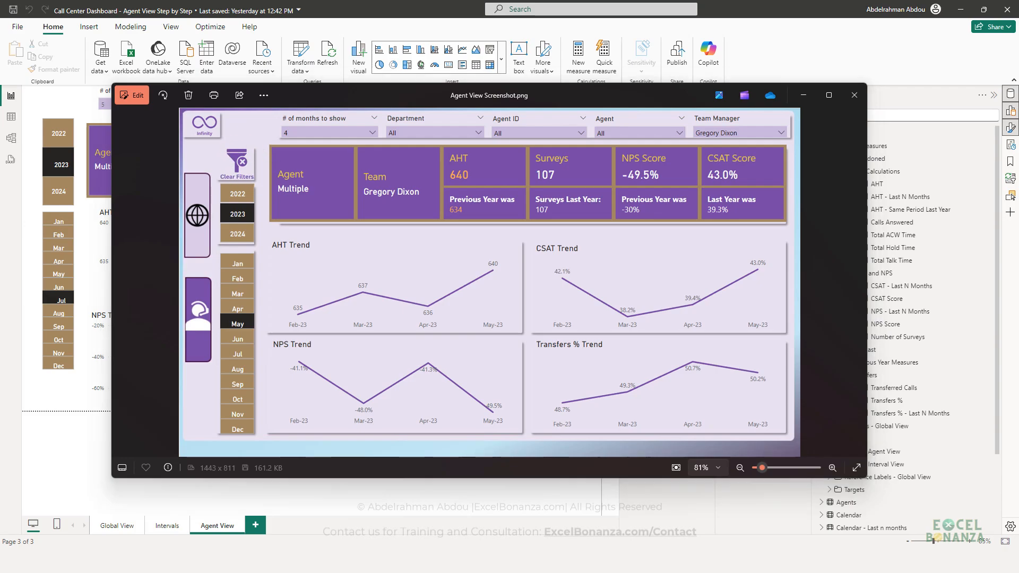
left_click_drag(220, 146, 271, 183)
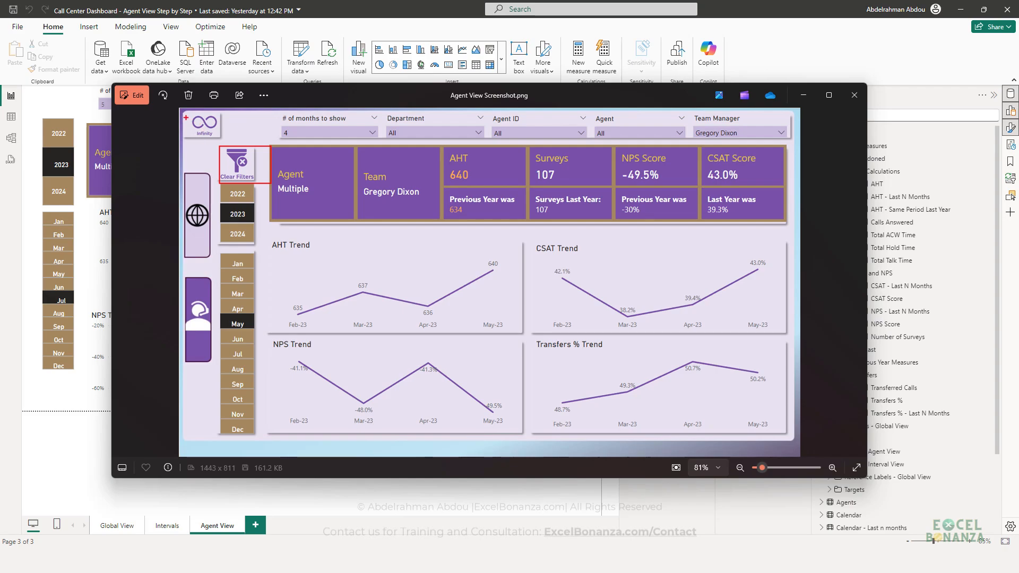
left_click_drag(183, 111, 228, 137)
mouse_move(183, 168)
left_mouse_down()
mouse_move(207, 238)
mouse_move(221, 380)
left_mouse_up()
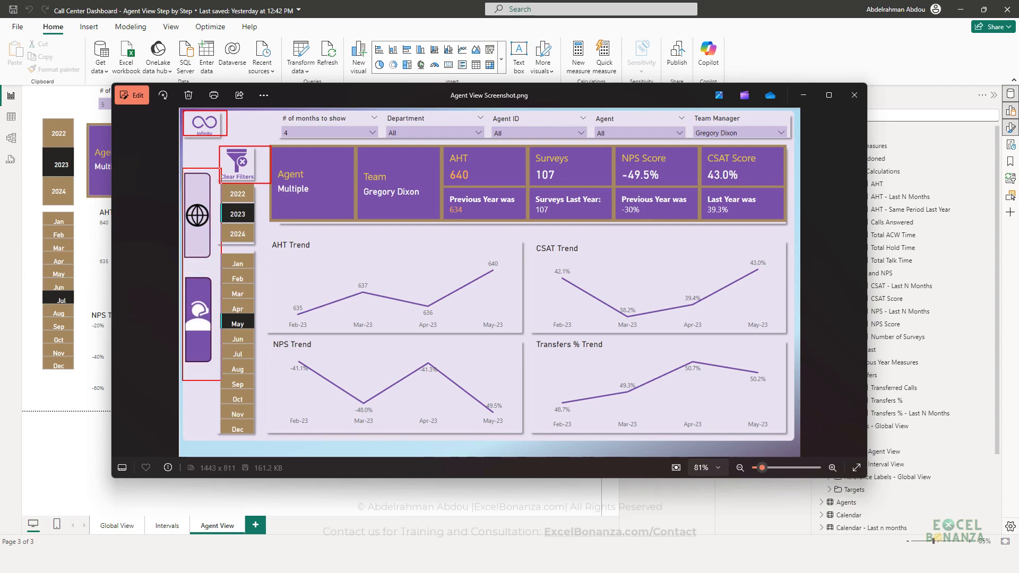
key("Escape")
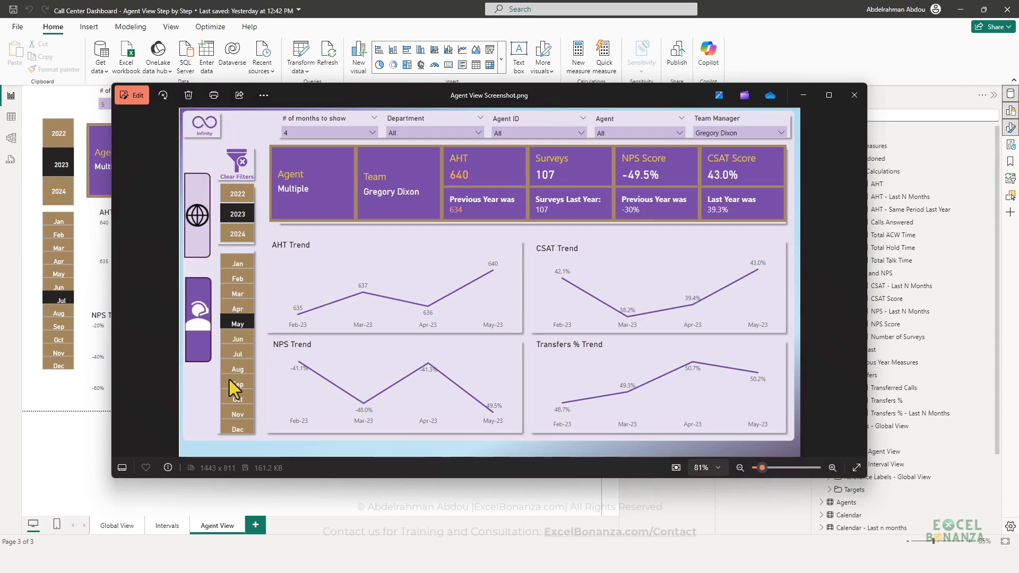
left_click(53, 419)
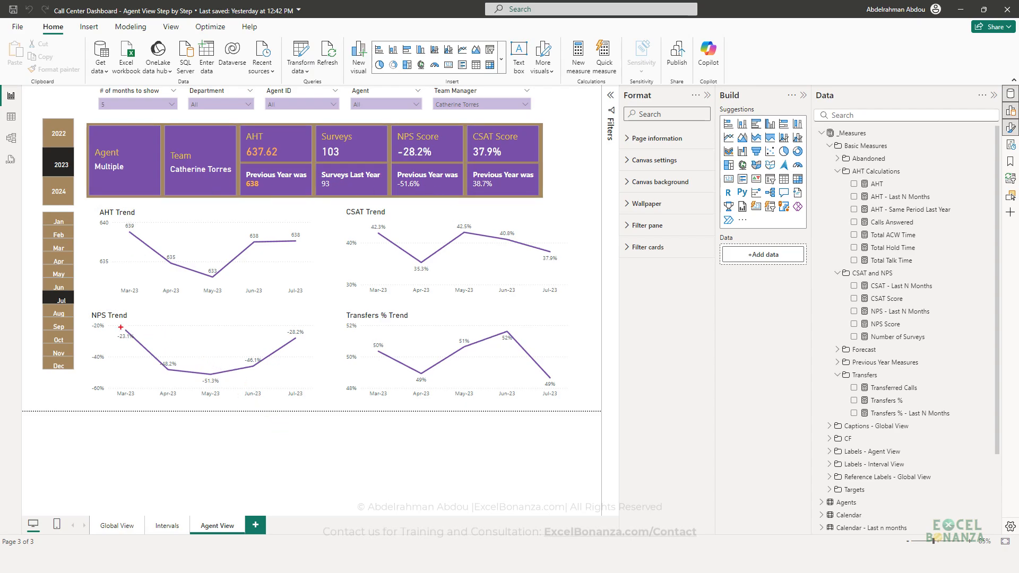
Step: Examine the monthly data labels along the lines of the NPS Trend and Transfers % Trend charts
mouse_move(107, 321)
left_mouse_down()
mouse_move(183, 381)
mouse_move(222, 391)
left_mouse_up()
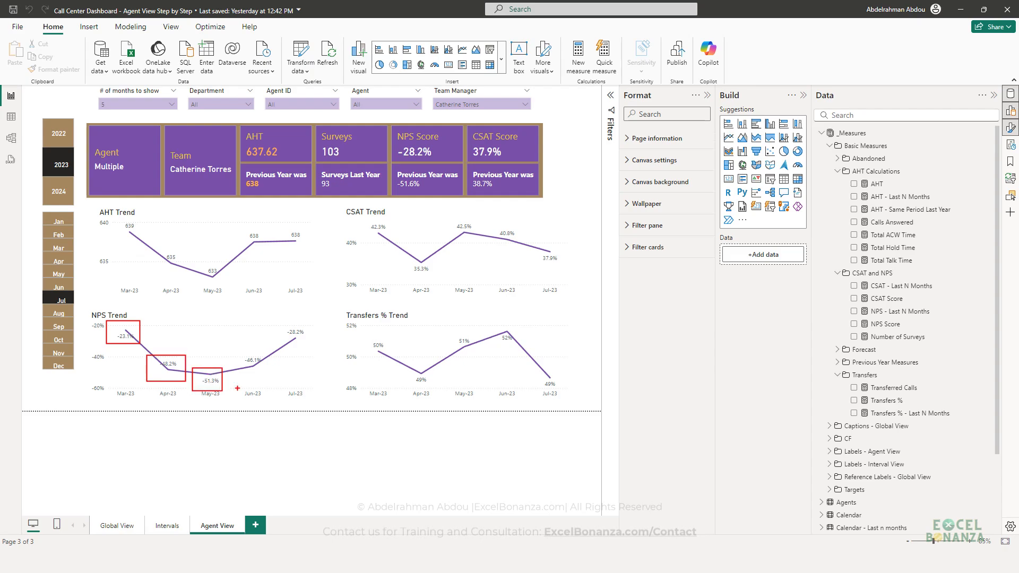
left_click_drag(239, 346, 268, 377)
left_click_drag(279, 324, 322, 351)
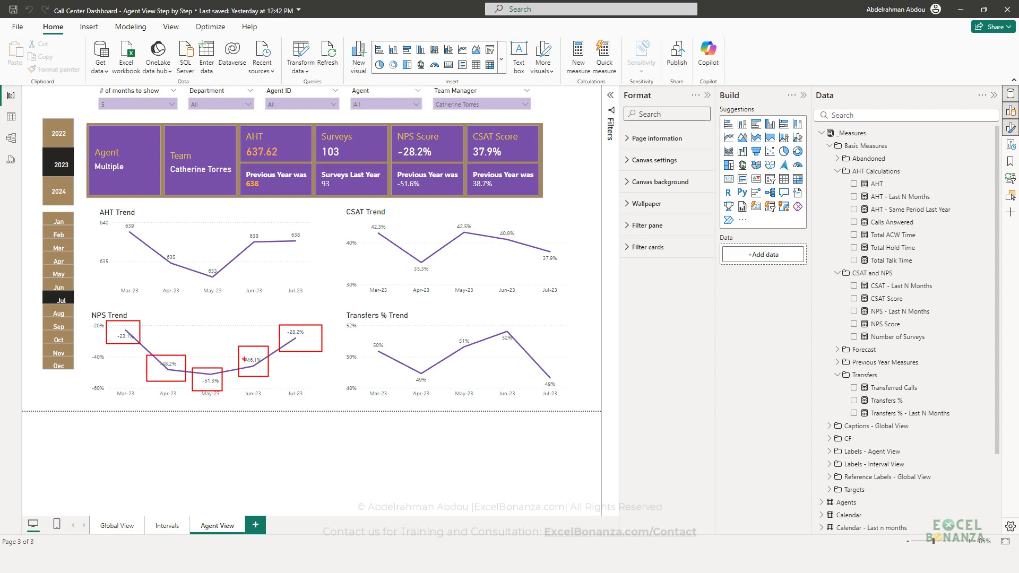
key("Escape")
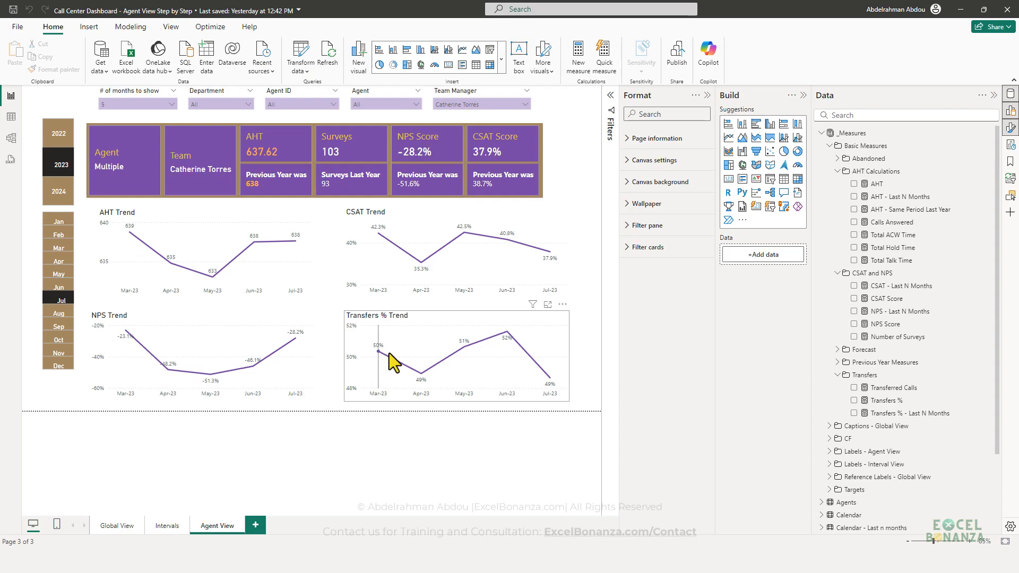
key("ctrl+2")
left_click_drag(364, 333, 432, 389)
mouse_move(449, 325)
left_mouse_down()
mouse_move(477, 351)
mouse_move(519, 349)
mouse_move(563, 397)
left_mouse_up()
key("Escape")
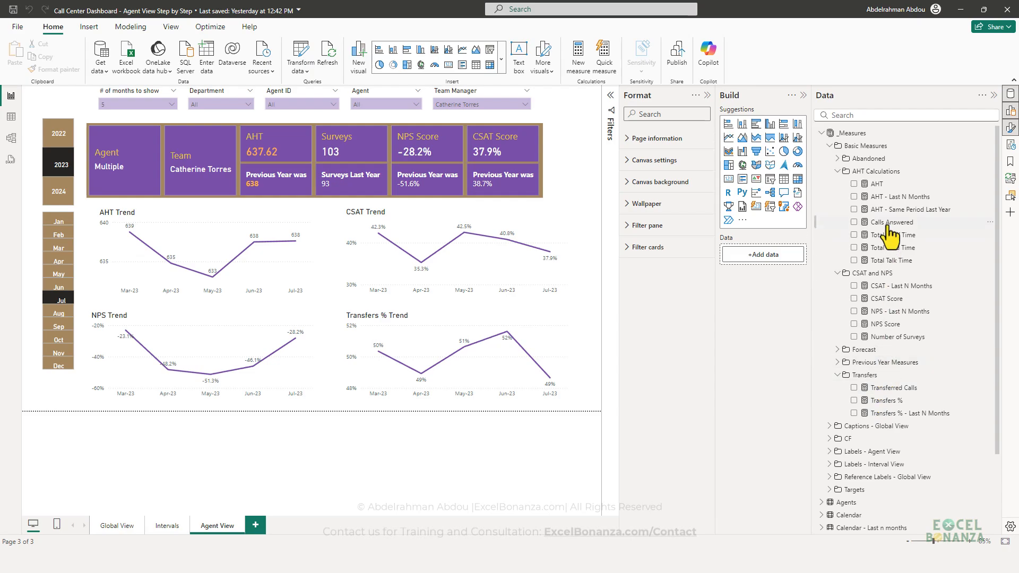
Step: Format the AHT measure with 0 decimal places
left_click(877, 183)
left_click(205, 65)
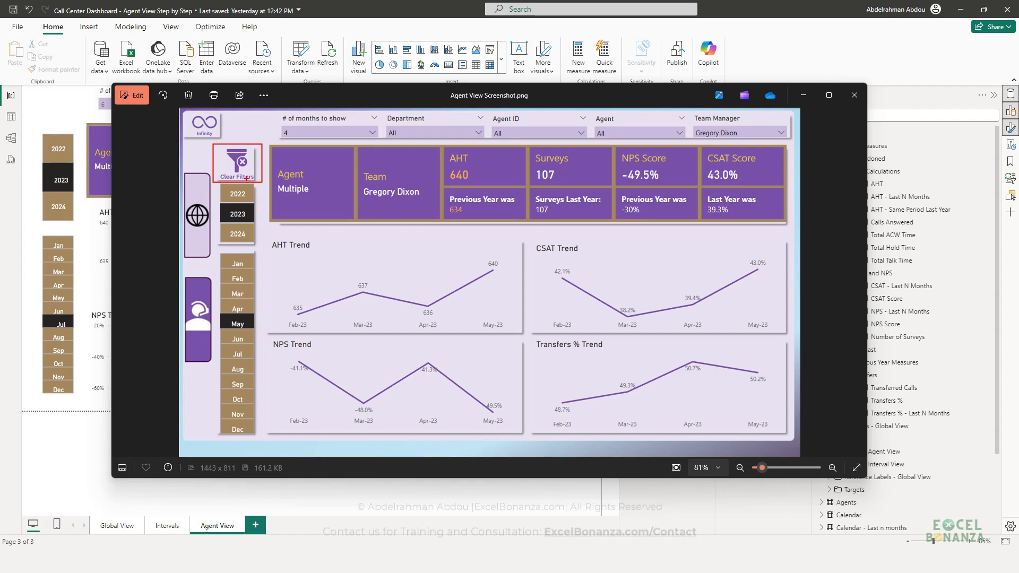
Step: Insert the image 20240820 Clear Filters Button.png on the Agent View page
left_click(77, 109)
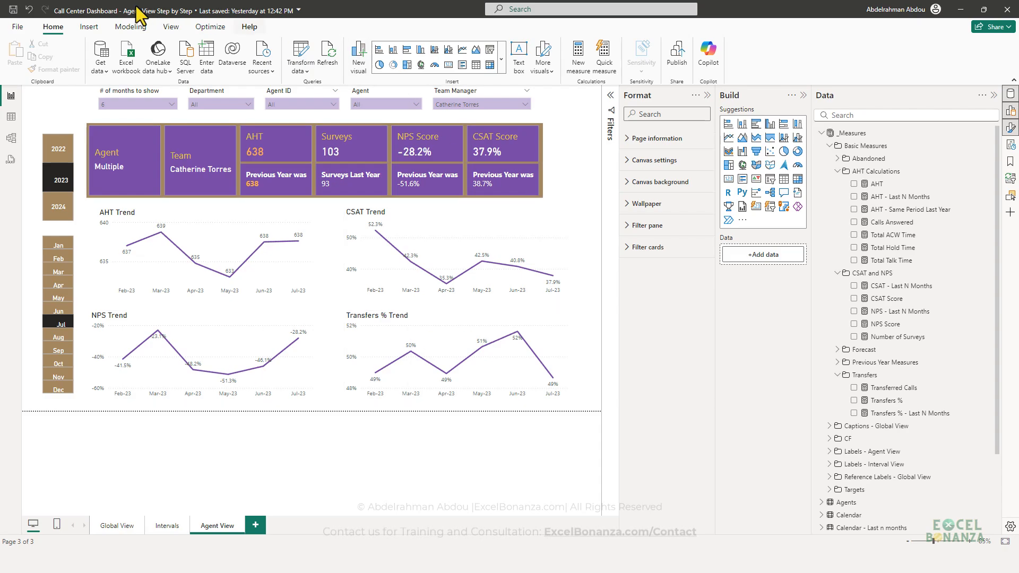
left_click(99, 26)
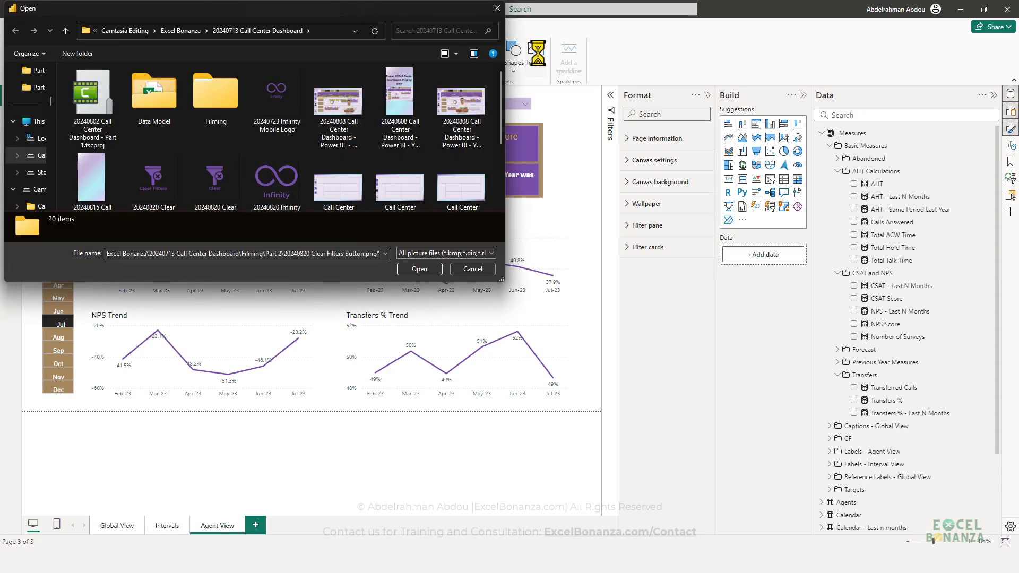
key("Return")
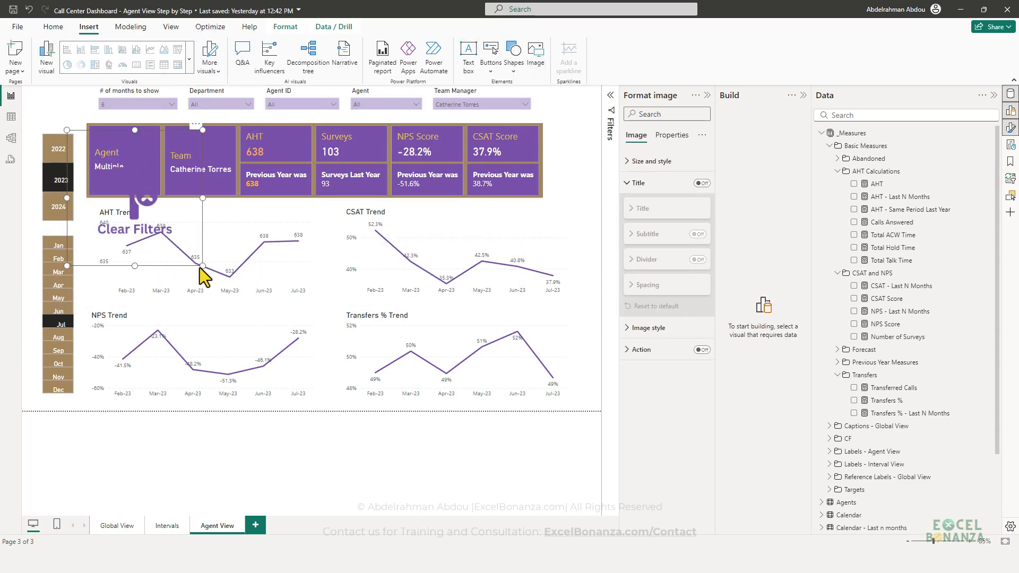
Step: Shrink the Clear Filters image, place it above the year slicer, and shift the year and month slicers down to make room for it
left_click_drag(201, 266, 35, 87)
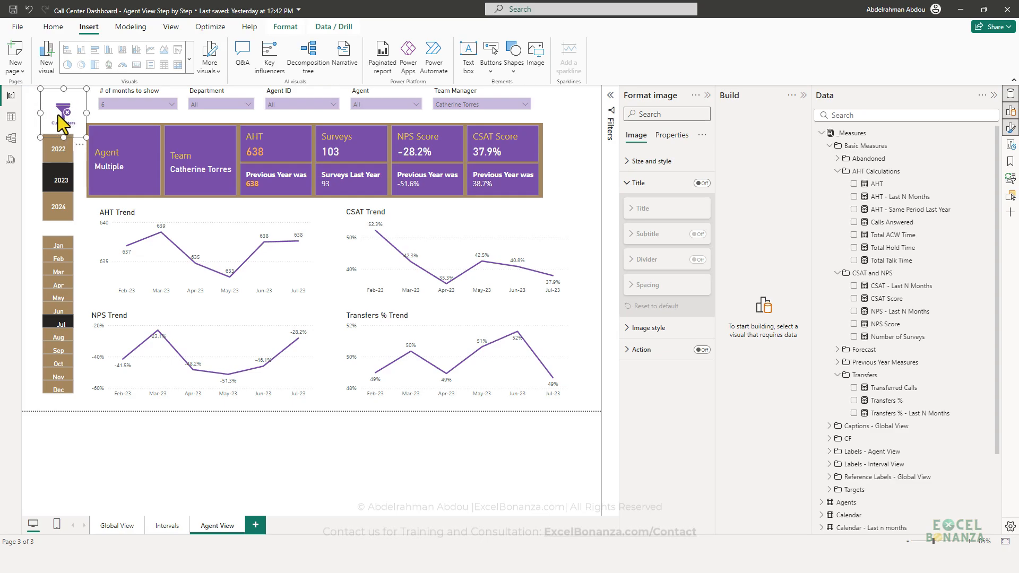
left_click(63, 223)
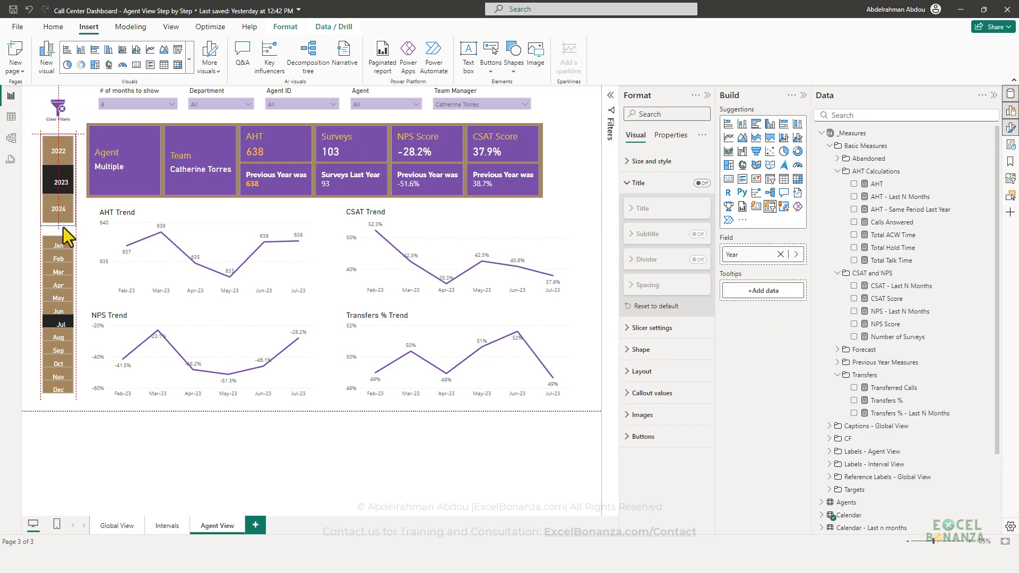
left_click_drag(67, 395, 65, 400)
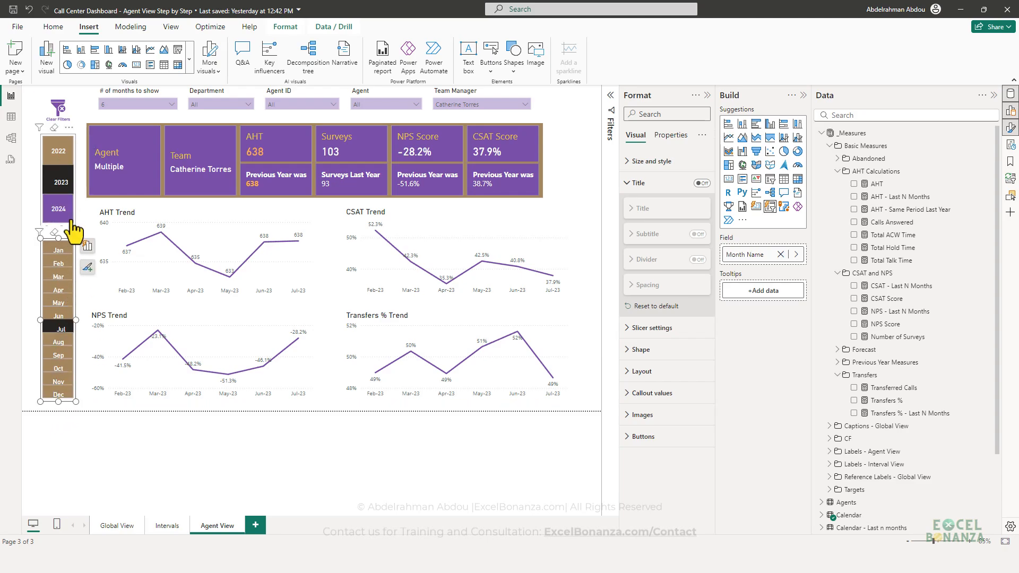
left_click(62, 122)
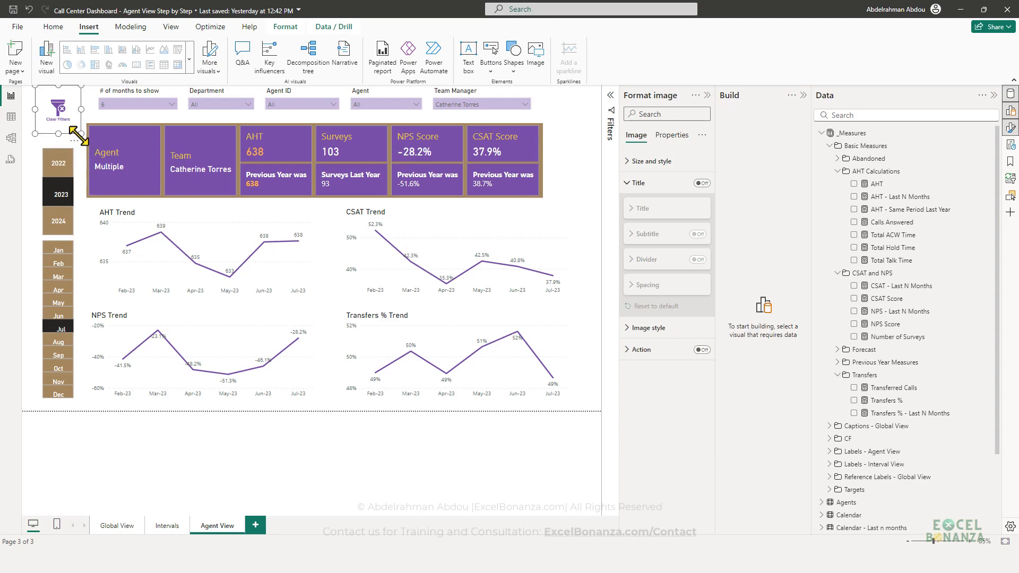
left_click_drag(88, 145, 69, 123)
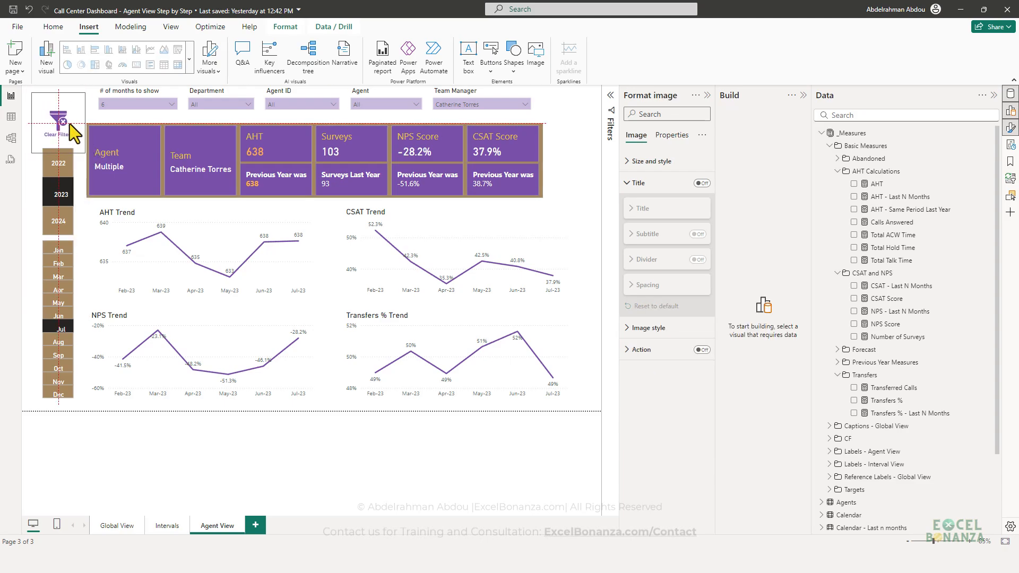
left_click(27, 178)
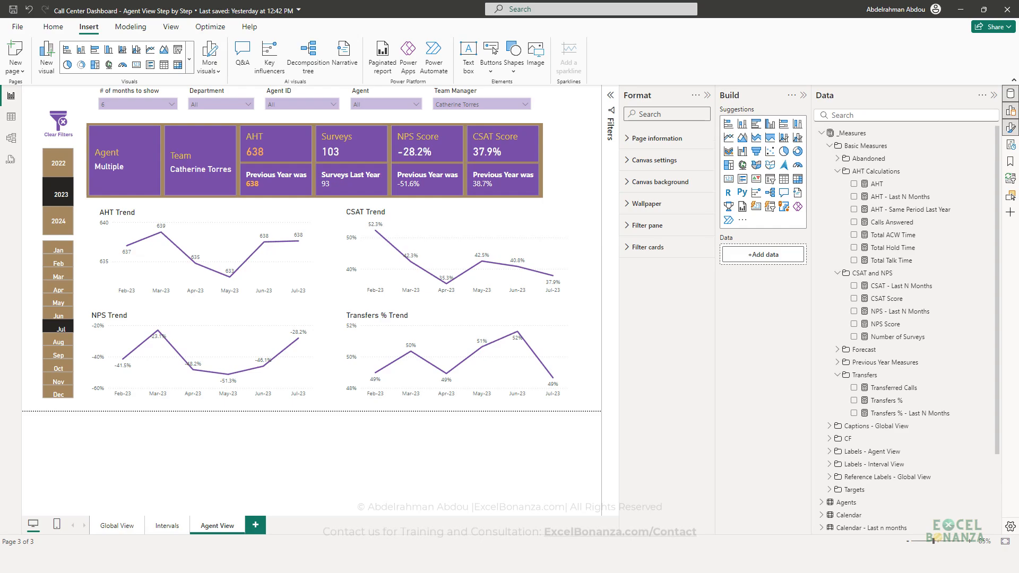
Step: Clear the Team Manager slicer selection and check the Department and # of months to show slicer options
mouse_move(174, 333)
left_click(63, 130)
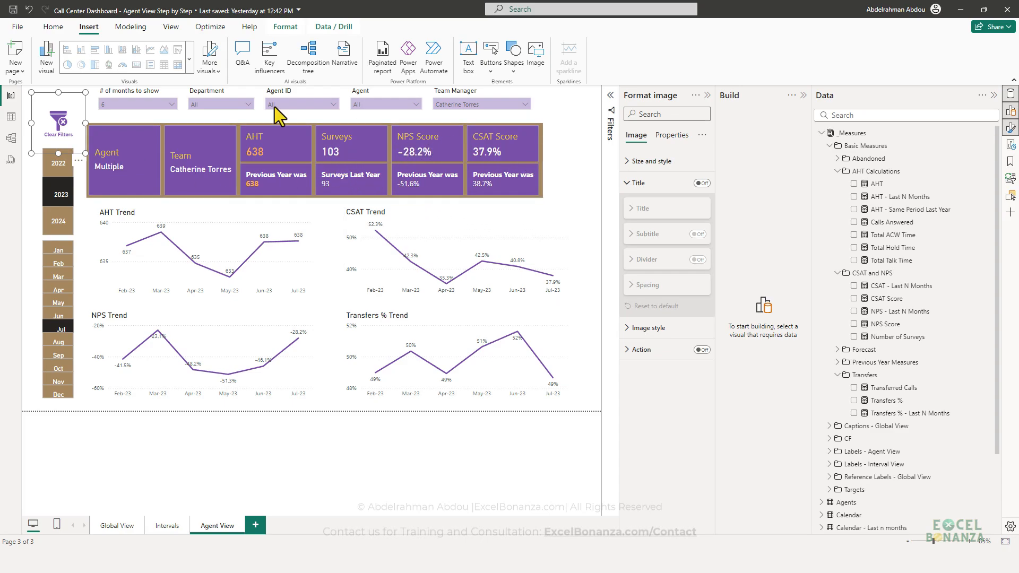
left_click(204, 100)
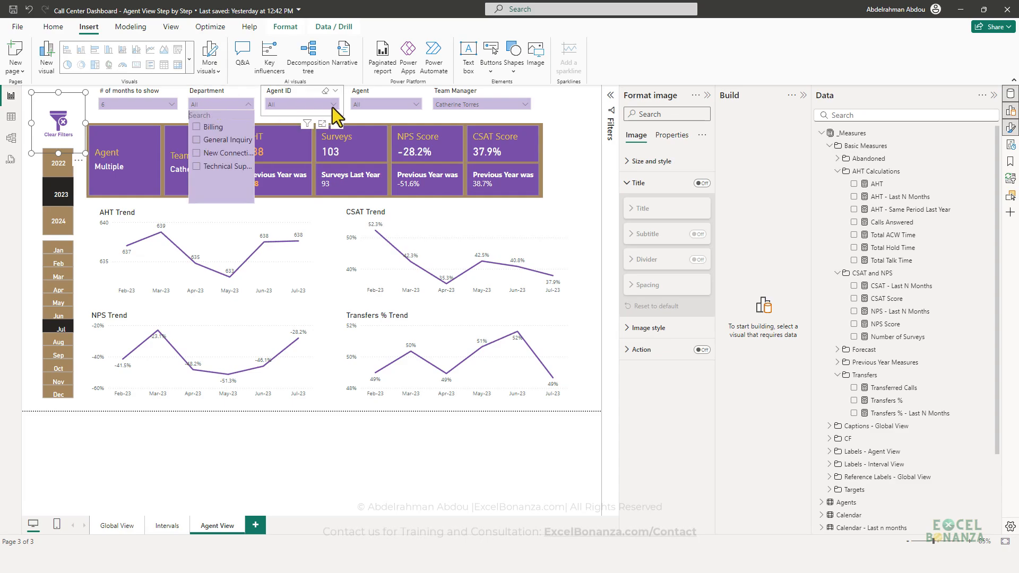
left_click(380, 107)
left_click(470, 100)
left_click(516, 91)
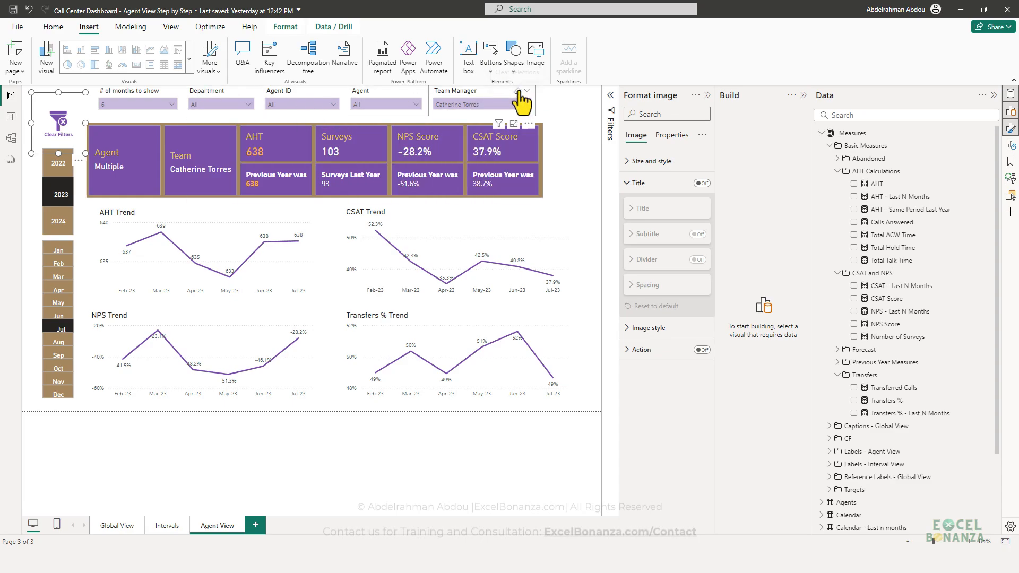
left_click(117, 106)
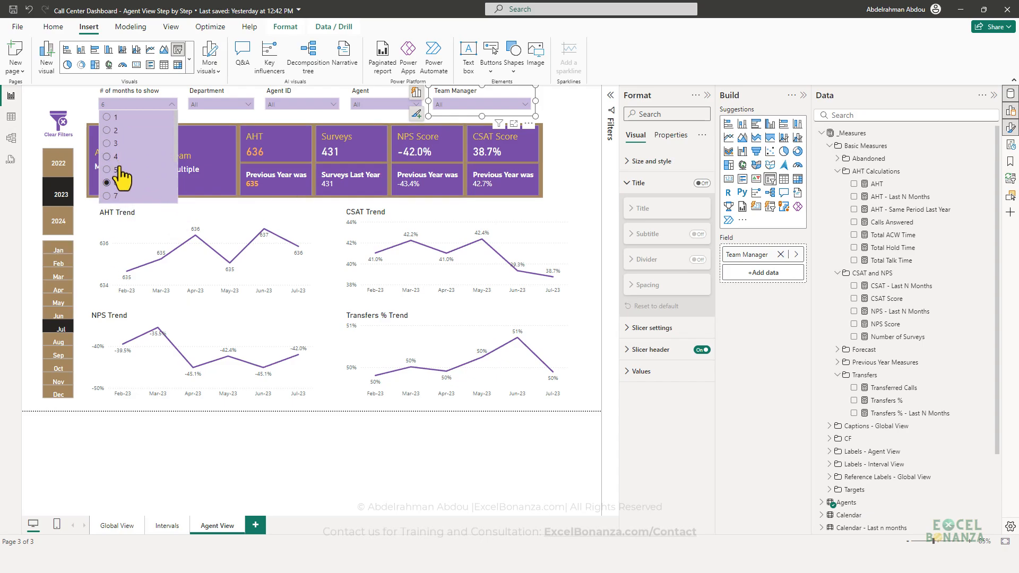
left_click(116, 105)
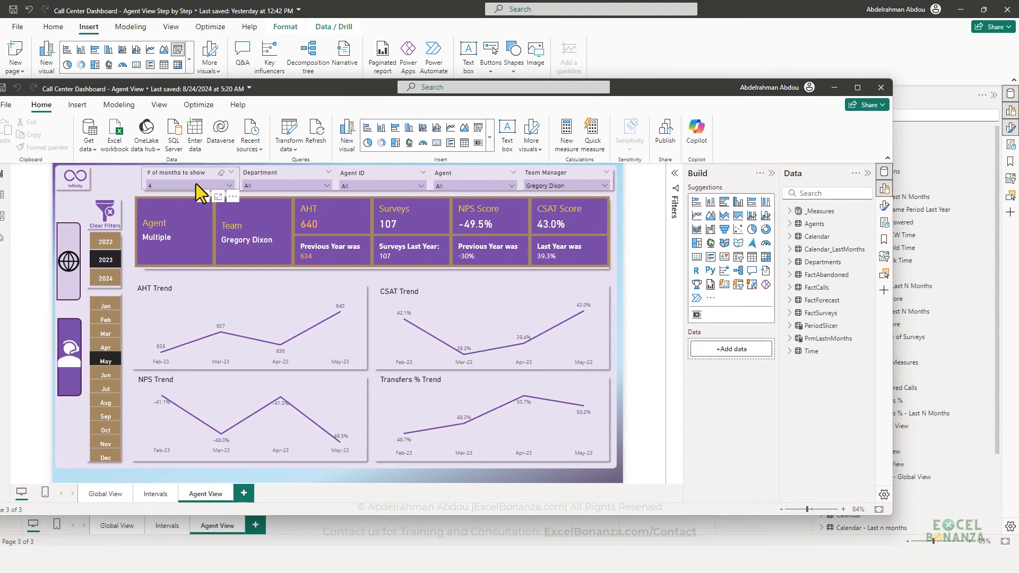
Step: In the finished Call Center Dashboard - Agent View file, enable Single select on the # of months to show slicer and choose 6
left_click(196, 183)
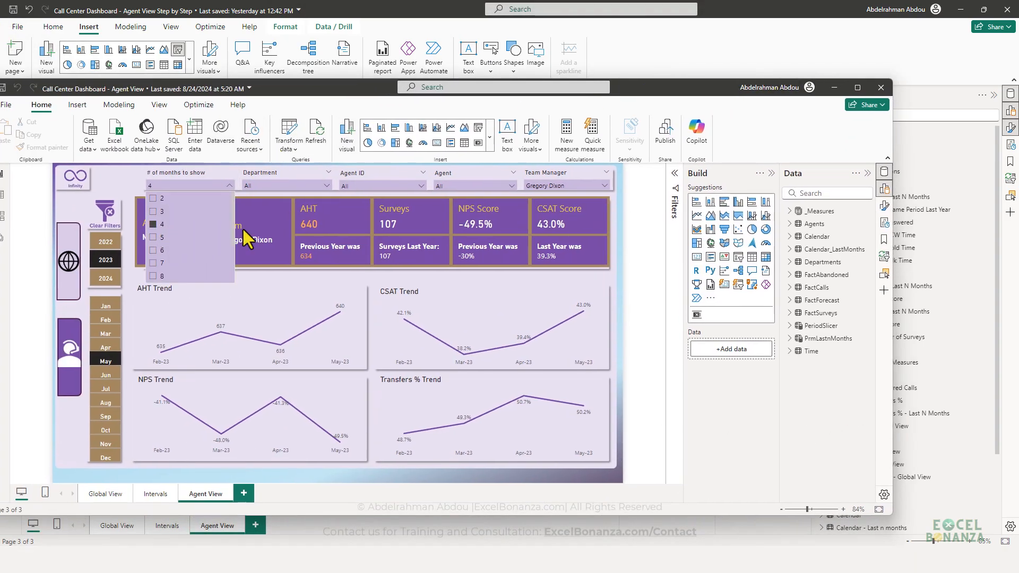
left_click(208, 184)
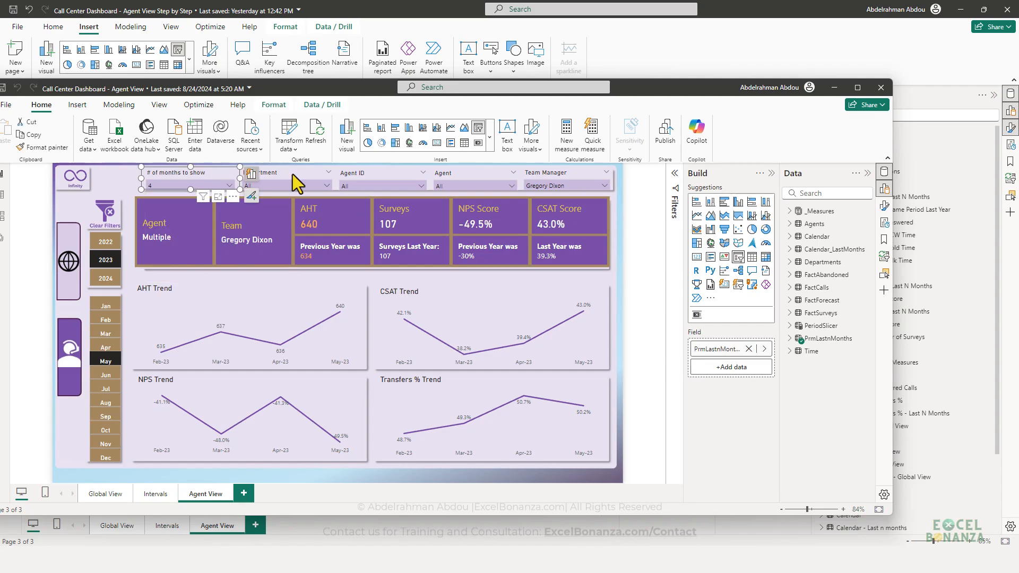
left_click(885, 207)
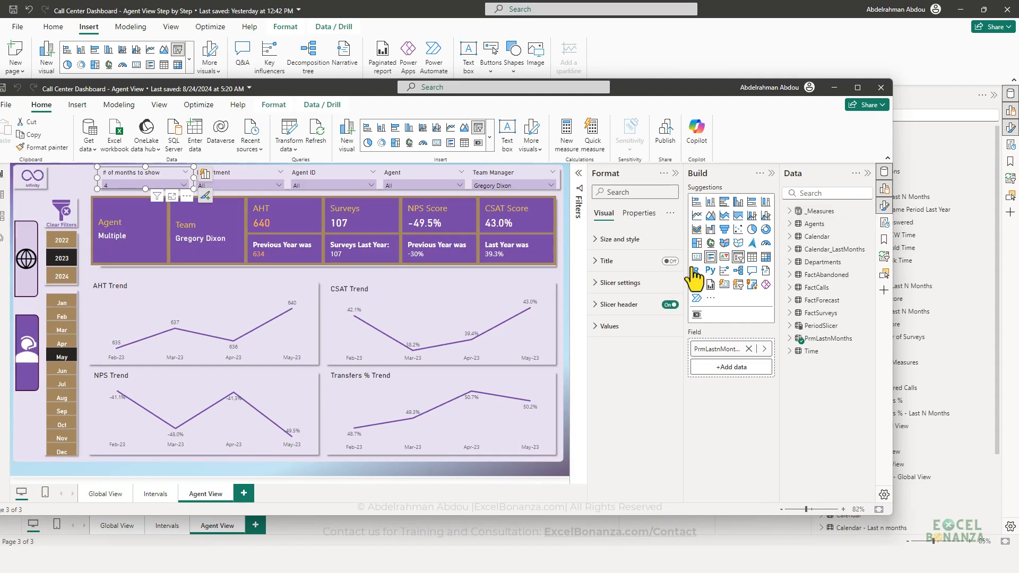
left_click(620, 283)
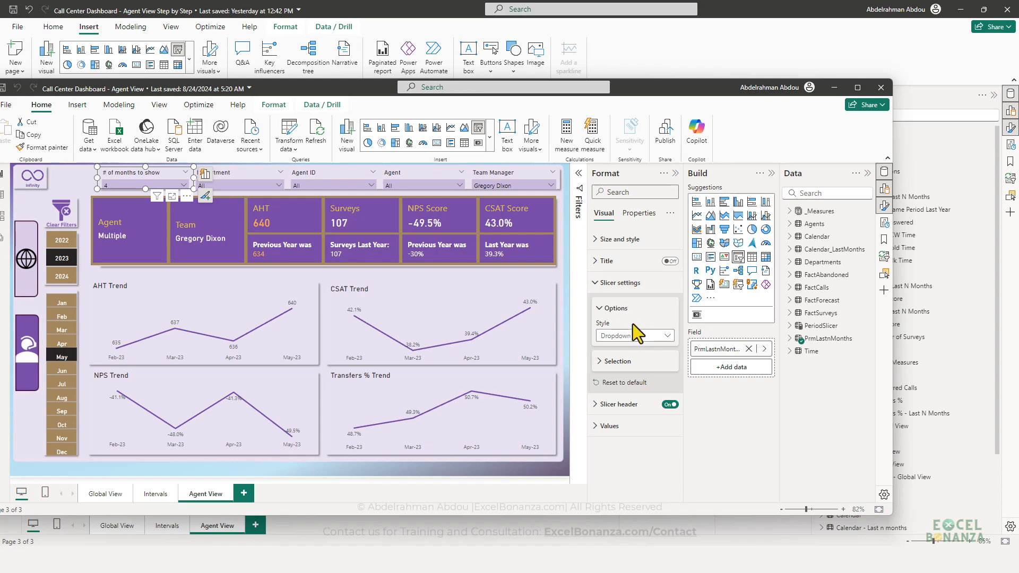
left_click(629, 362)
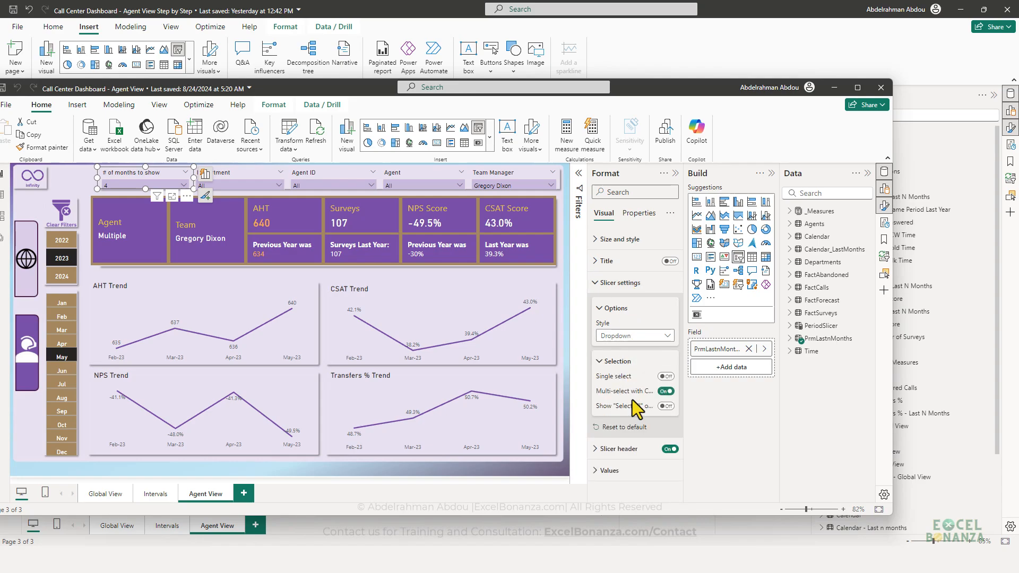
left_click(666, 376)
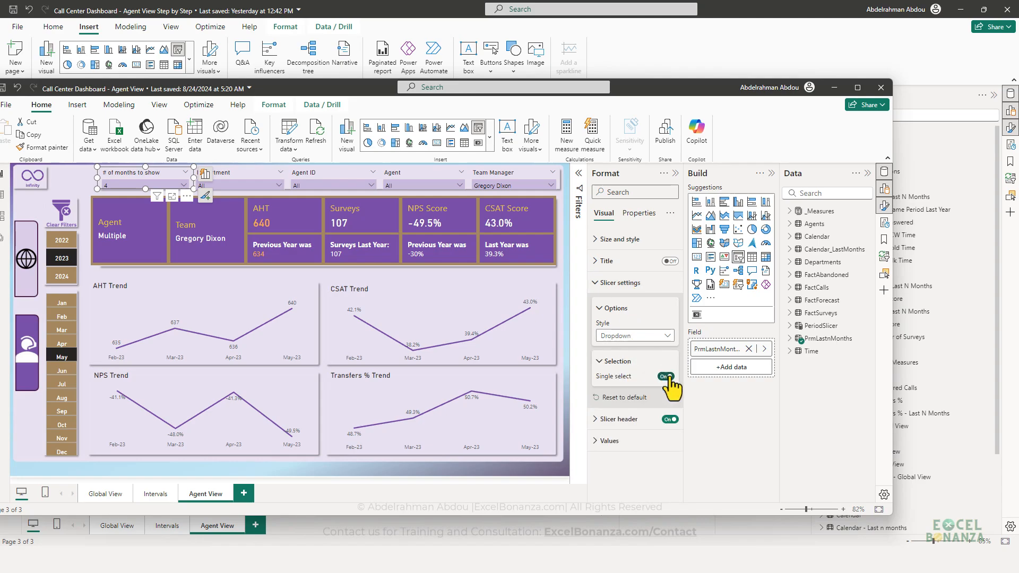
left_click(141, 185)
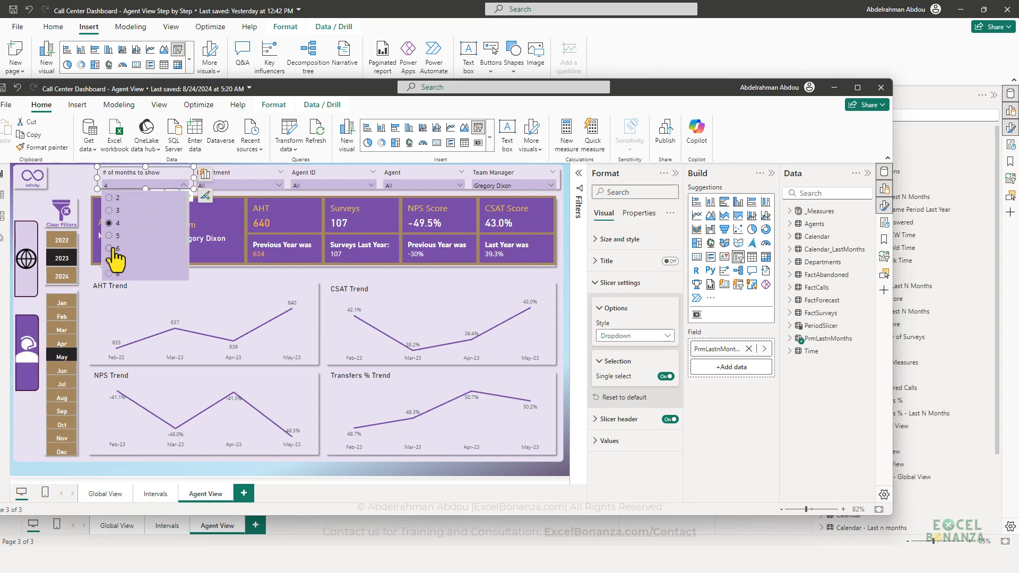
left_click(113, 259)
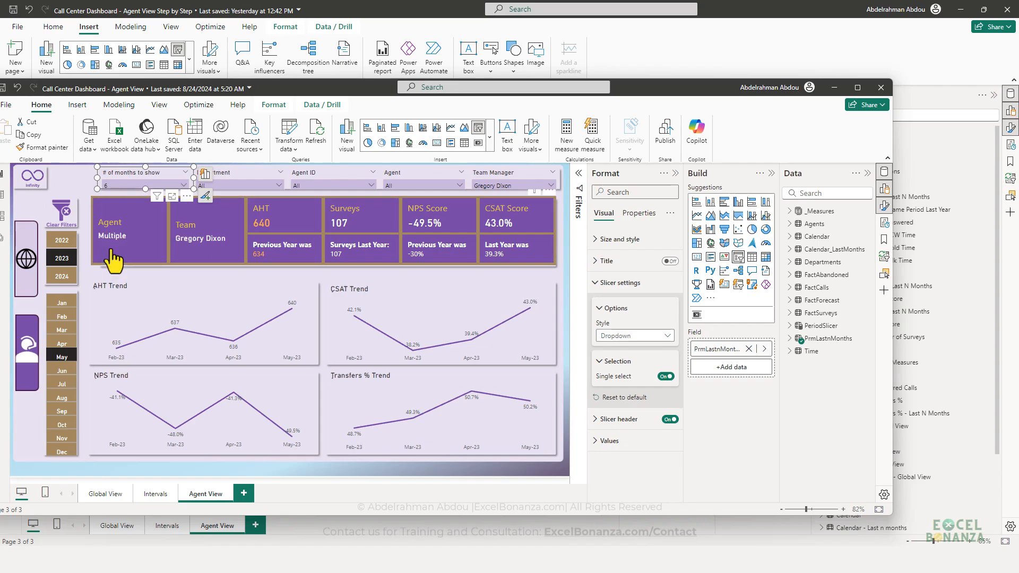
Step: Test the finished dashboard's Clear Filters button, check its effect on the slicers, and return to the Step by Step file
left_click(65, 183)
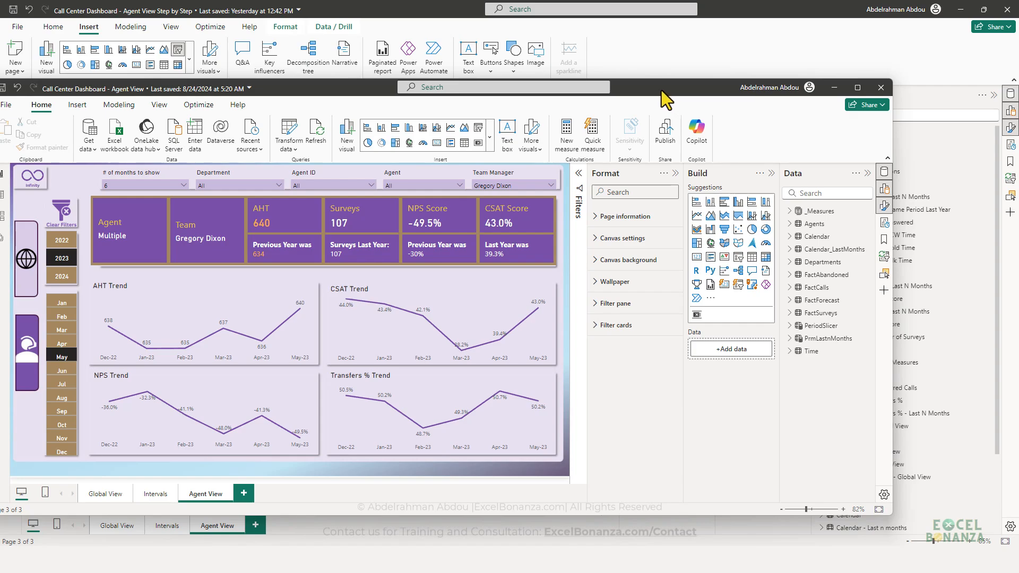
left_click(66, 226, "ctrl")
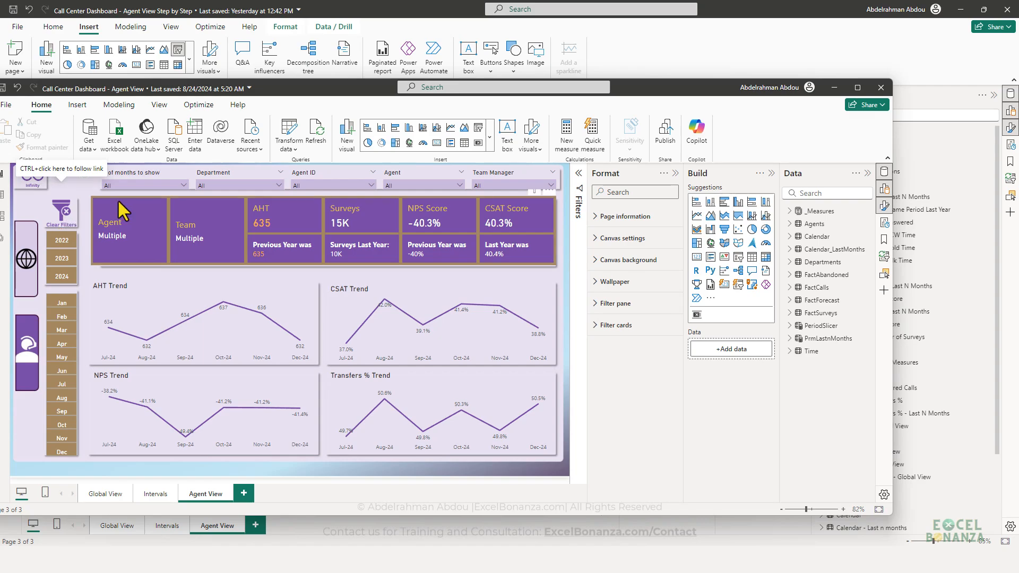
left_click(141, 186)
left_click(142, 186)
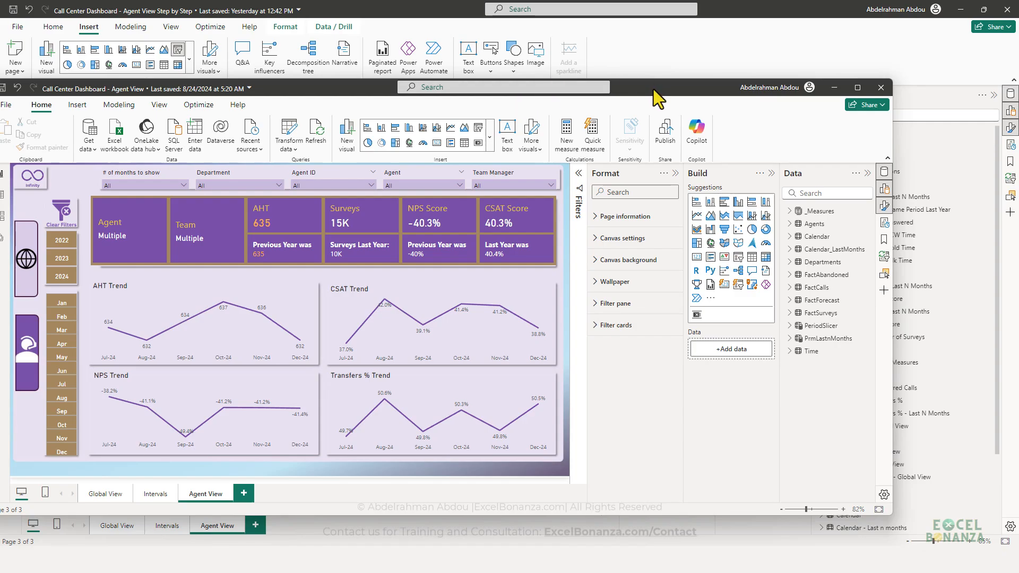
left_click_drag(654, 89, 619, 96)
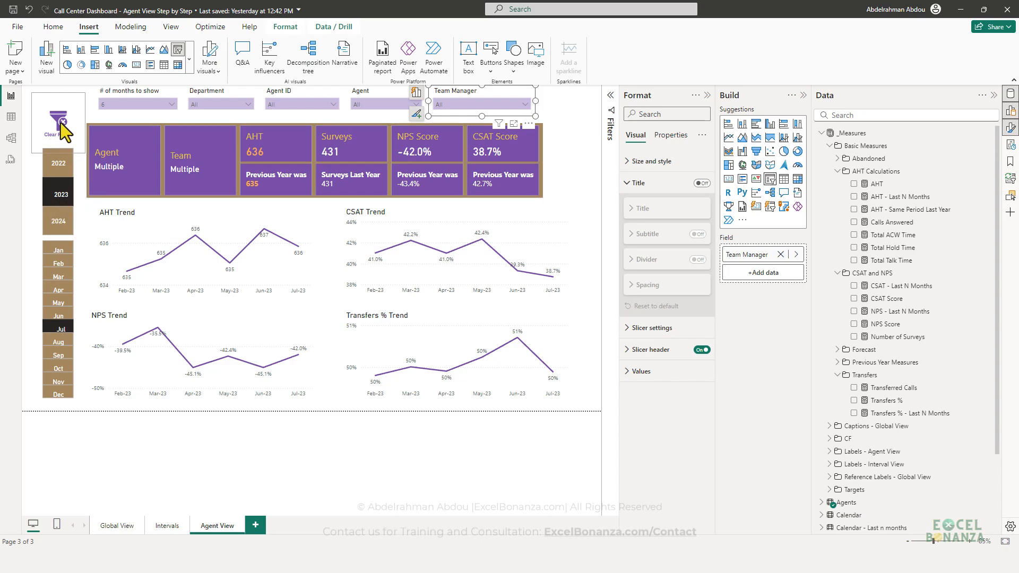
Step: Clear the year and month slicer selections on the Agent View page, keeping # of months to show at 6
left_click(61, 123)
left_click(159, 105)
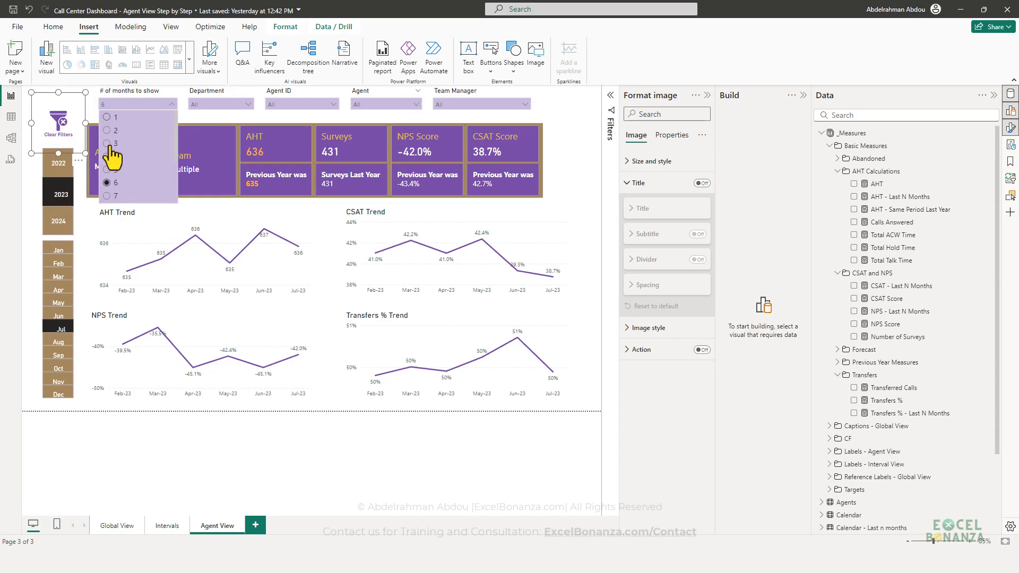
left_click(125, 106)
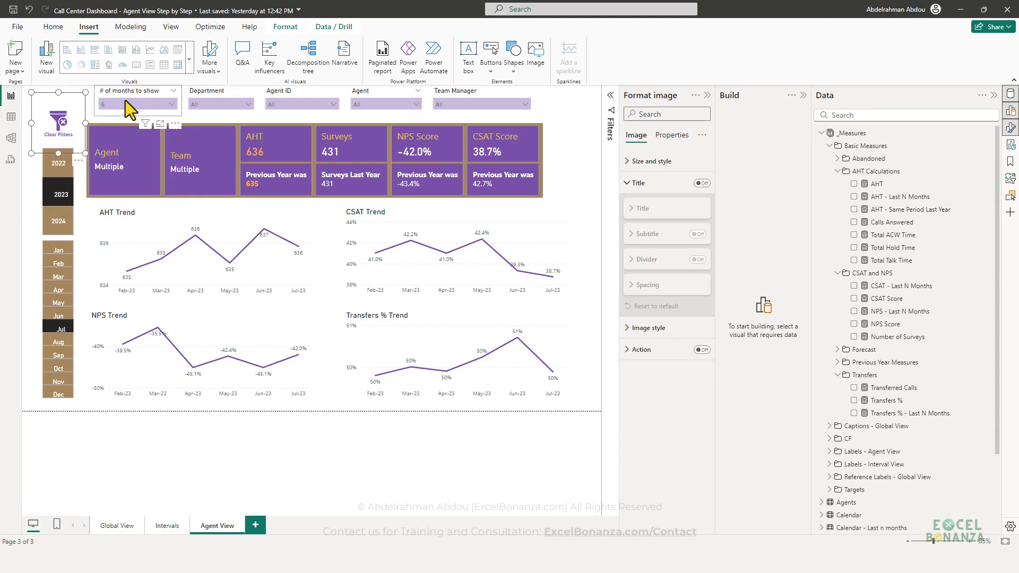
left_click(58, 194, "ctrl")
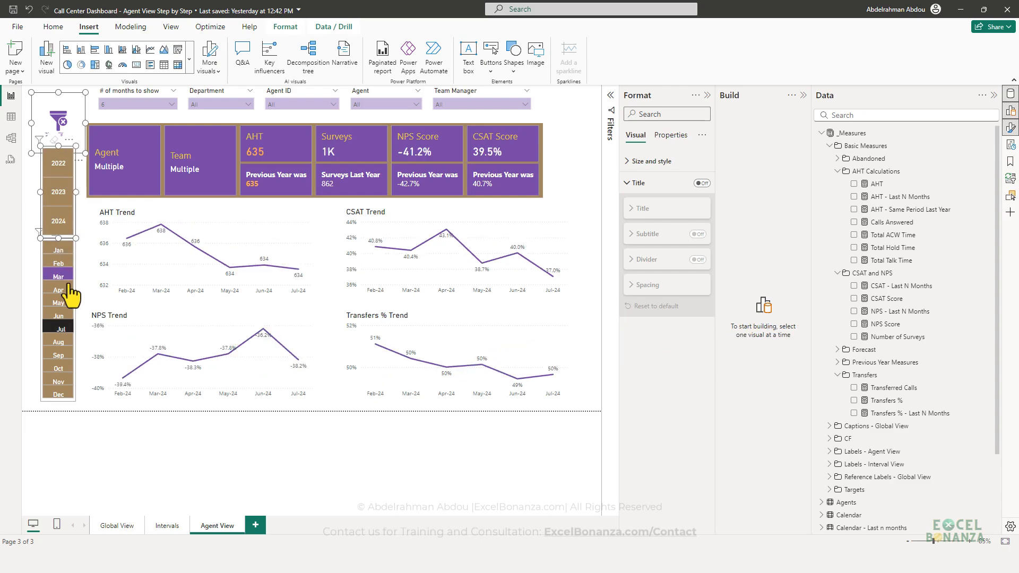
left_click(59, 334, "ctrl")
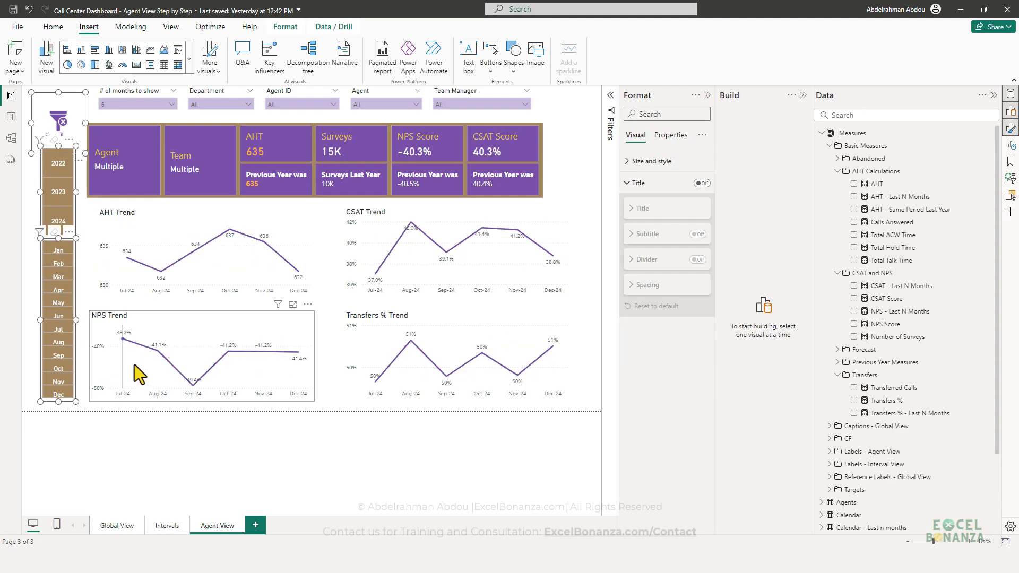
left_click(34, 152)
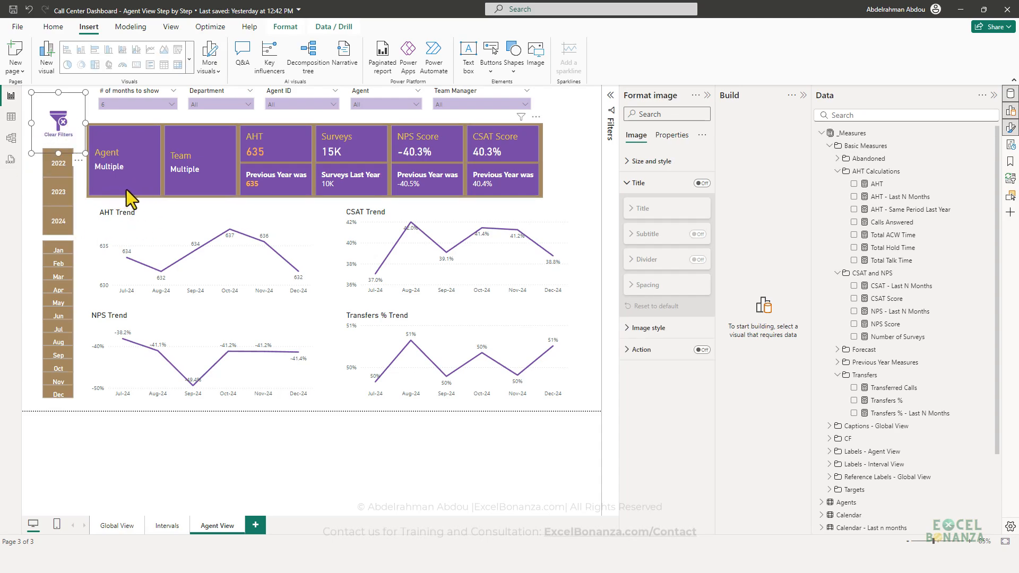
left_click(27, 197)
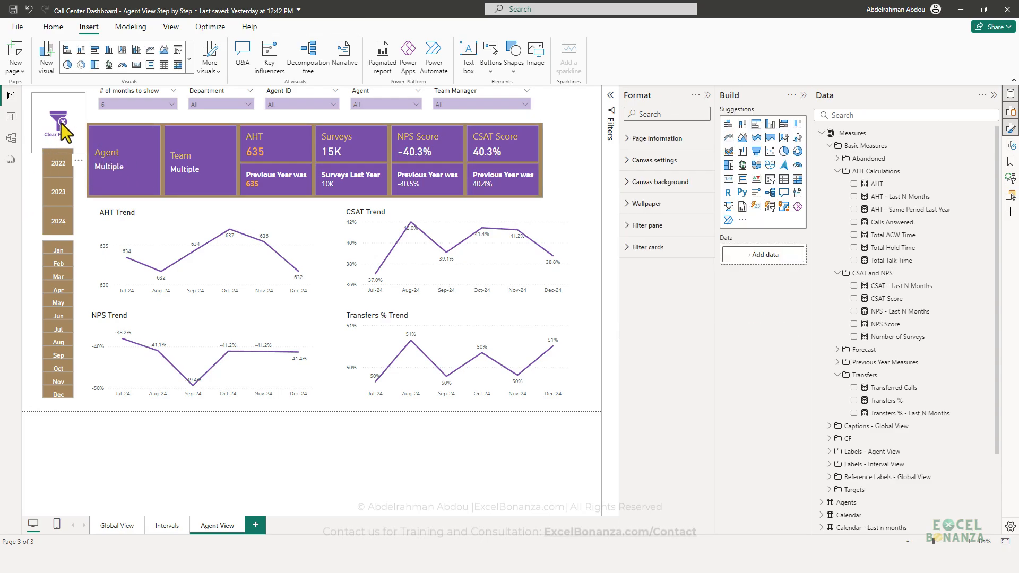
left_click(62, 123)
left_click(36, 173)
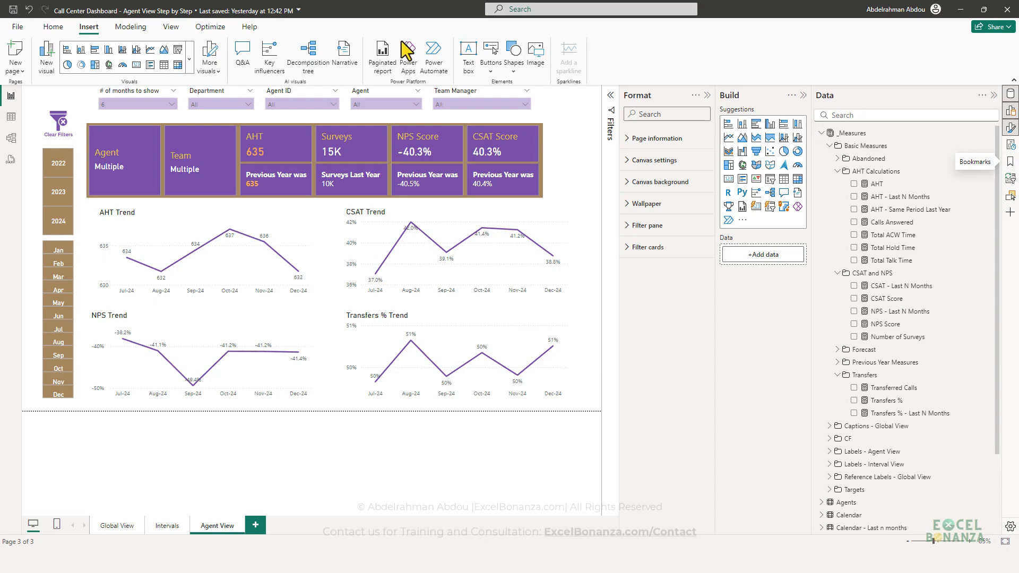
Step: Add a bookmark capturing the cleared slicer state of the Agent View page and name it Clear All Filters
left_click(171, 28)
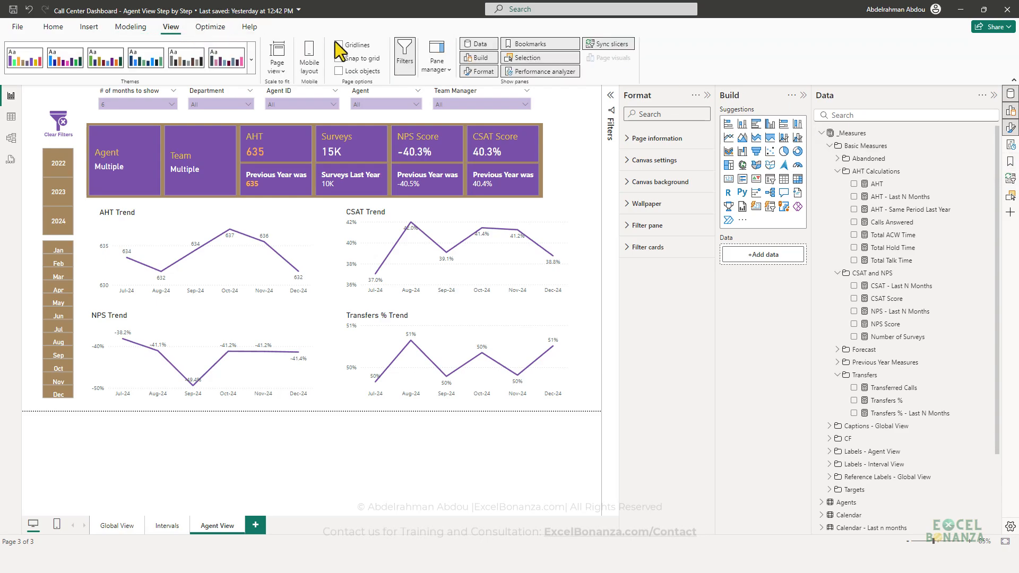
left_click(546, 46)
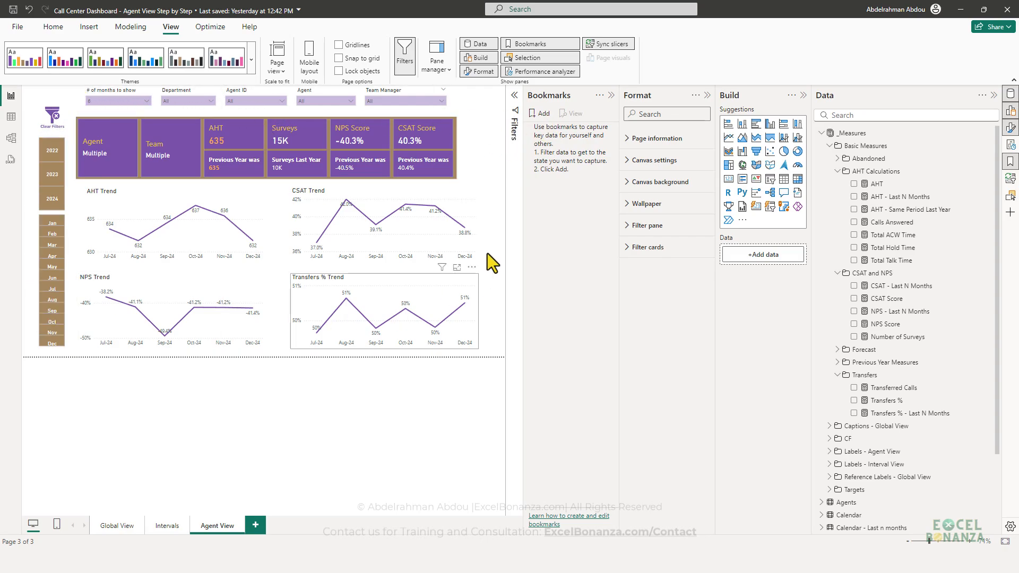
left_click(539, 113)
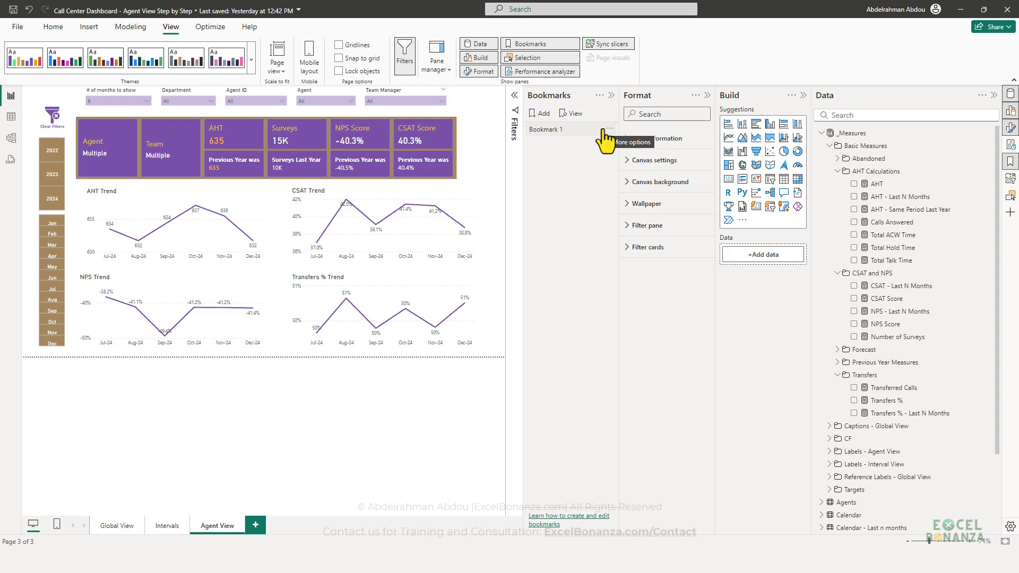
double_click(557, 132)
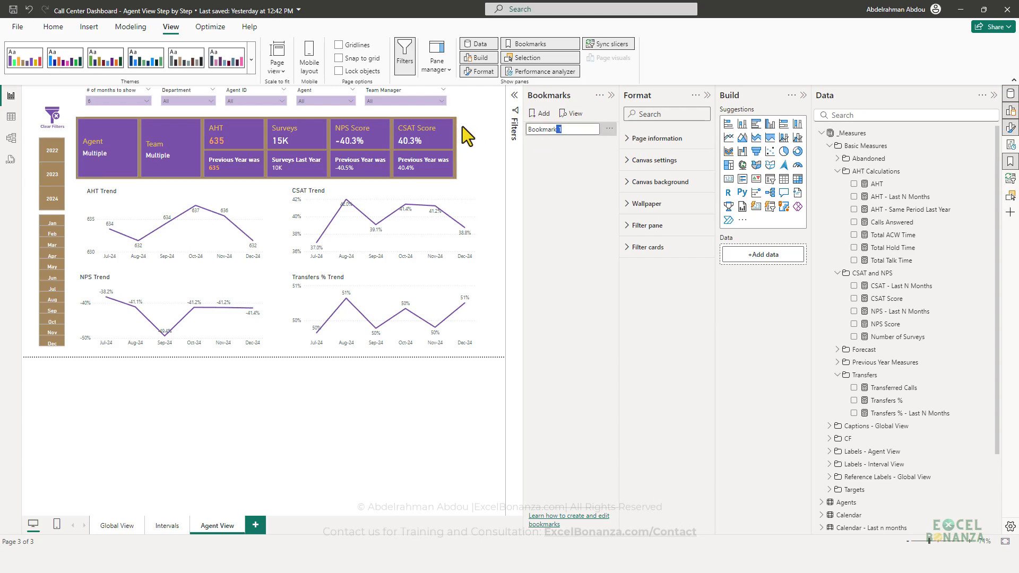
triple_click(570, 132)
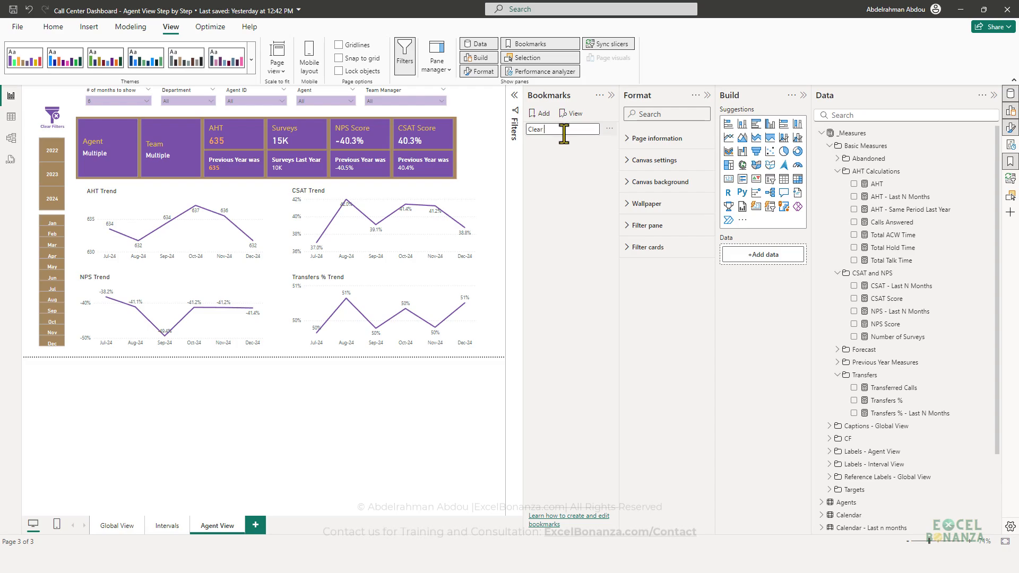
type("Clear Filters")
key("Return")
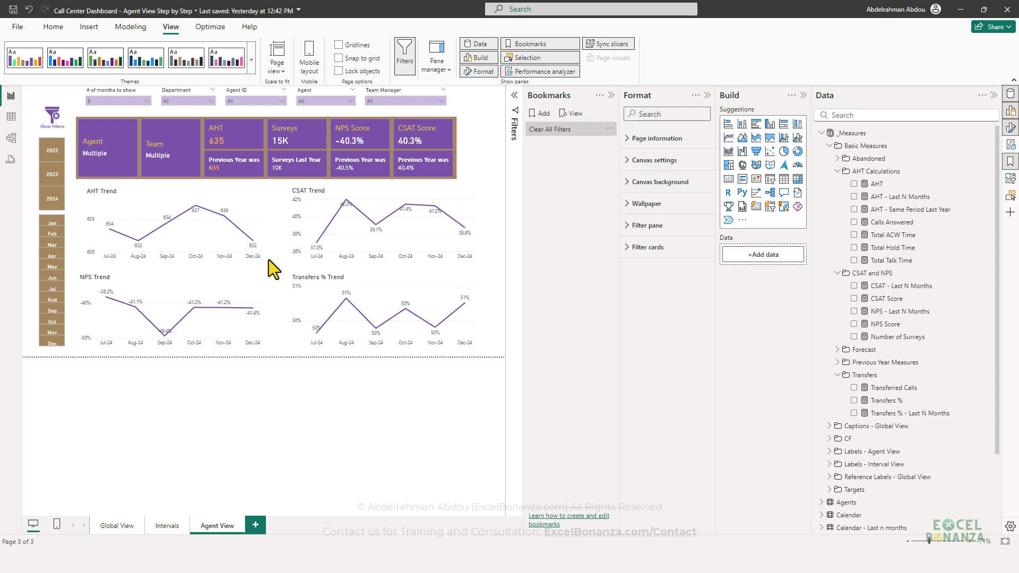
Step: Enable an action of type Bookmark on the Clear Filters image and link it to the Clear All Filters bookmark
left_click(59, 344)
left_click(65, 93)
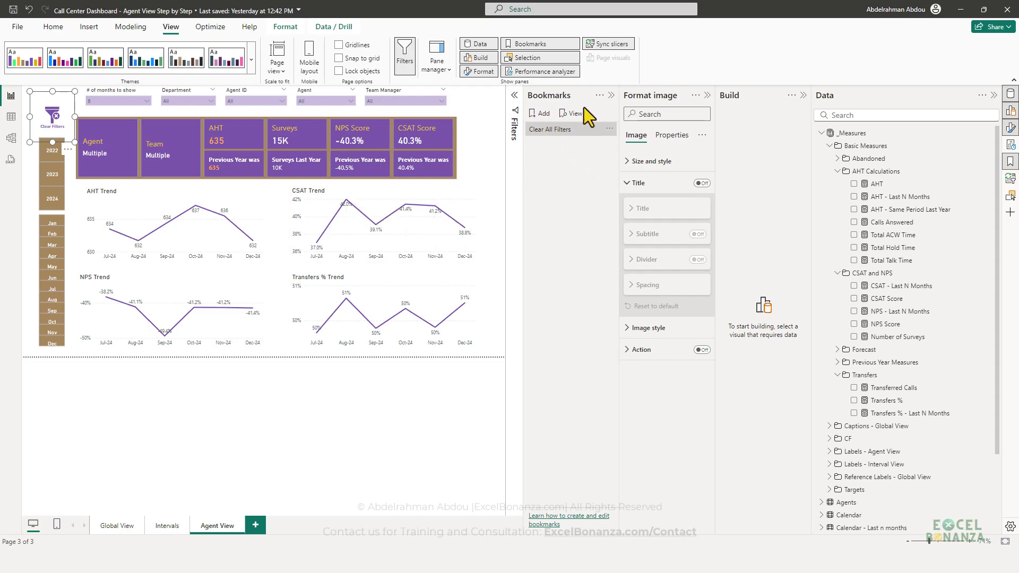
left_click(611, 95)
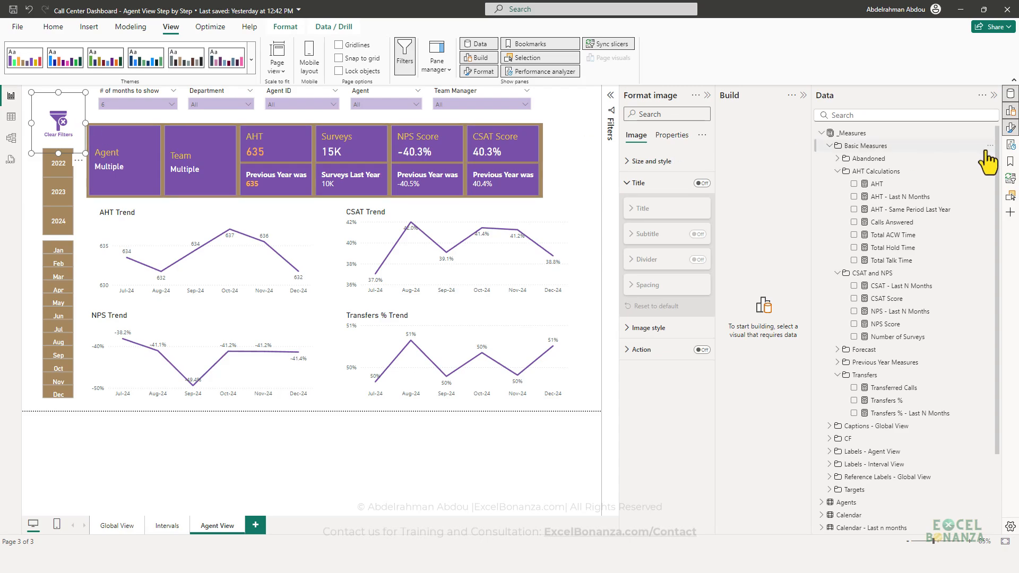
left_click(700, 350)
left_click(640, 351)
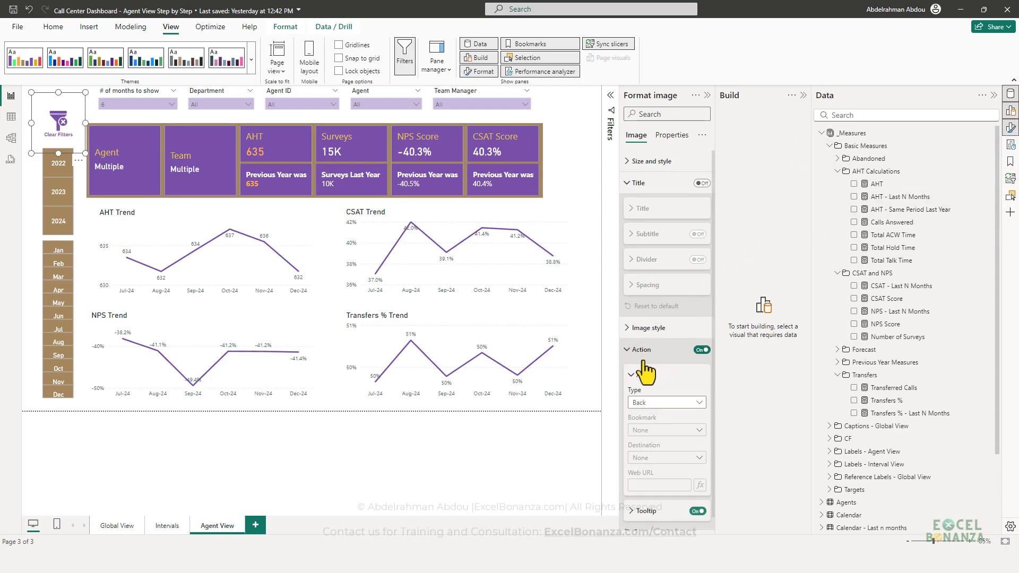
left_click(660, 405)
left_click(666, 426)
left_click(663, 430)
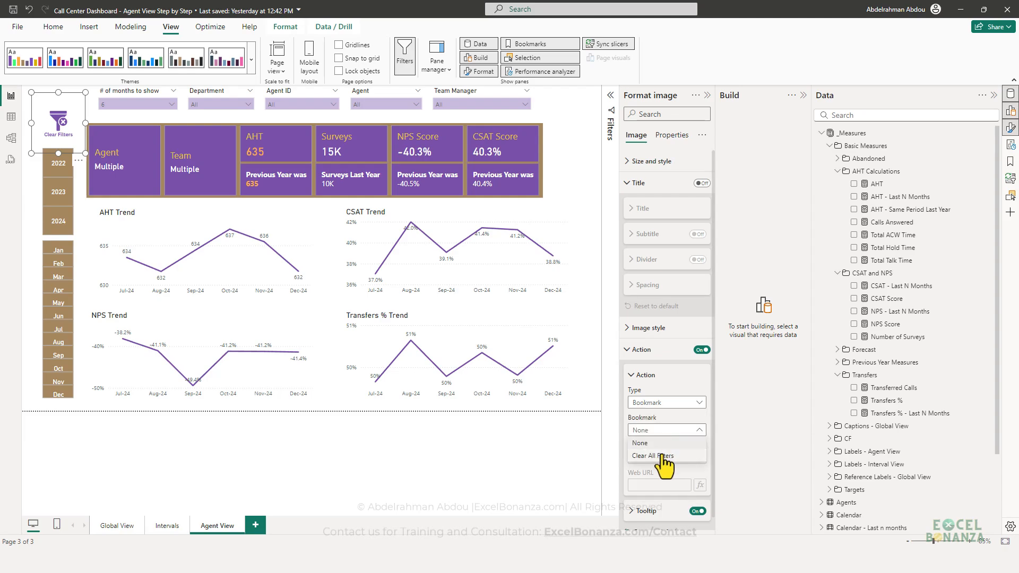
left_click(660, 455)
left_click(539, 448)
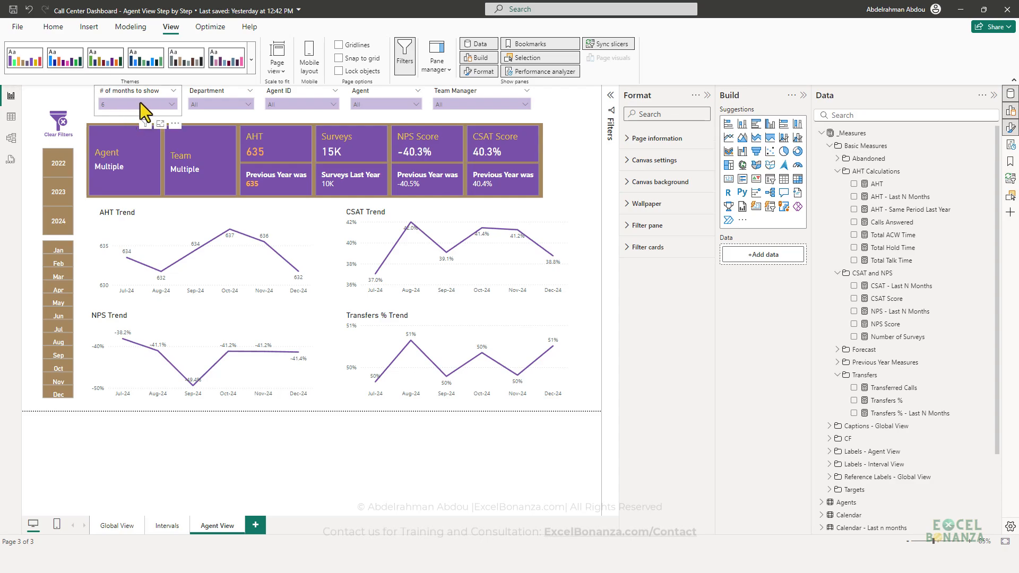
Step: Test the Clear Filters image button after filtering the page to the New Connections department and one of its agents
left_click(227, 103)
left_click(215, 154)
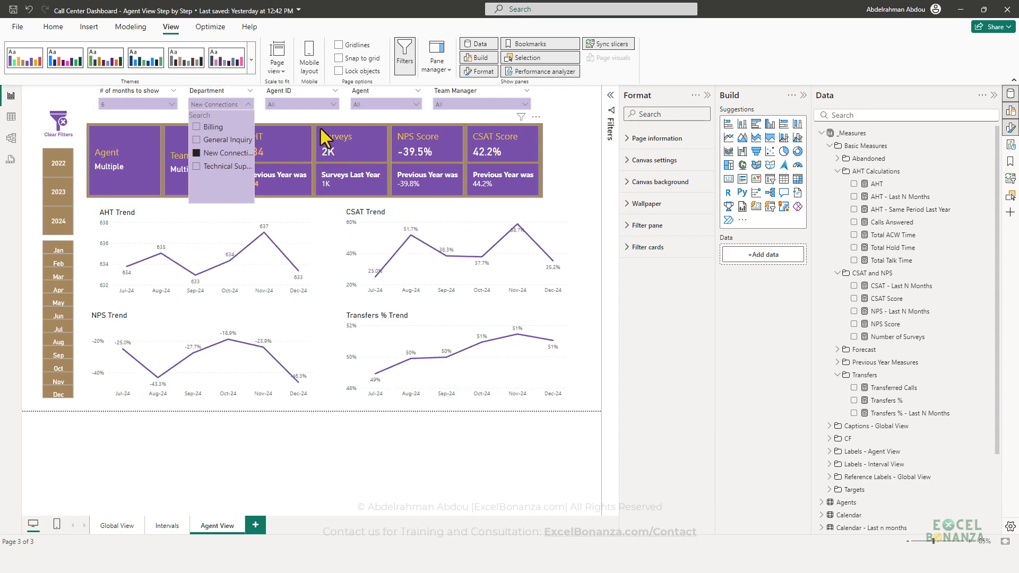
left_click(552, 109)
left_click(375, 100)
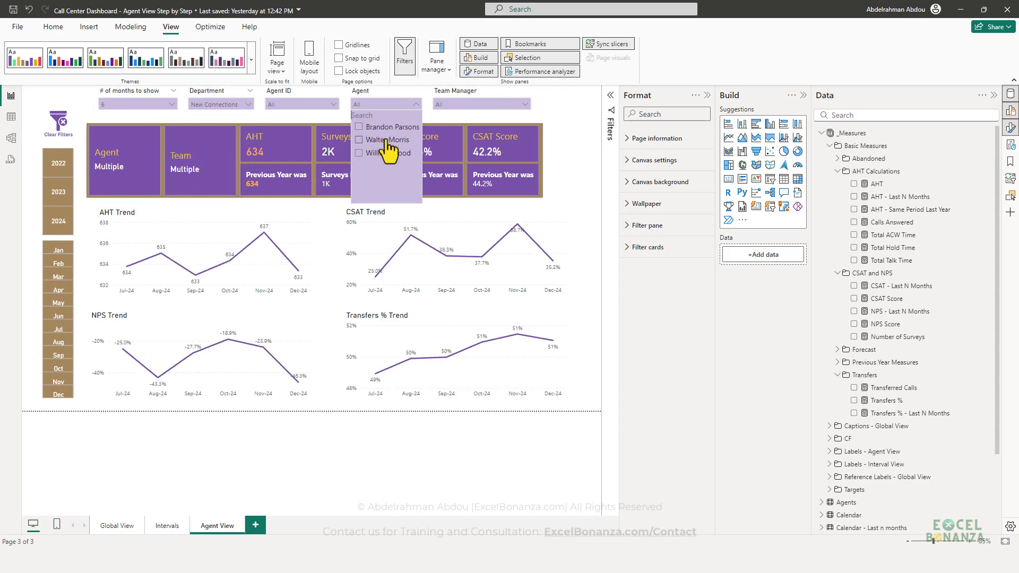
left_click(387, 146)
left_click(581, 125)
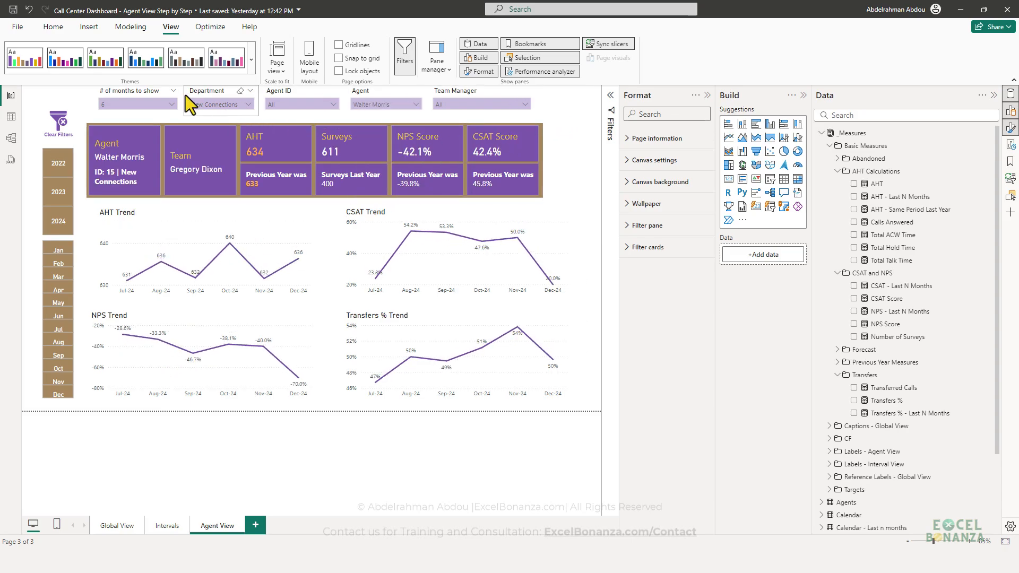
left_click(70, 132, "ctrl")
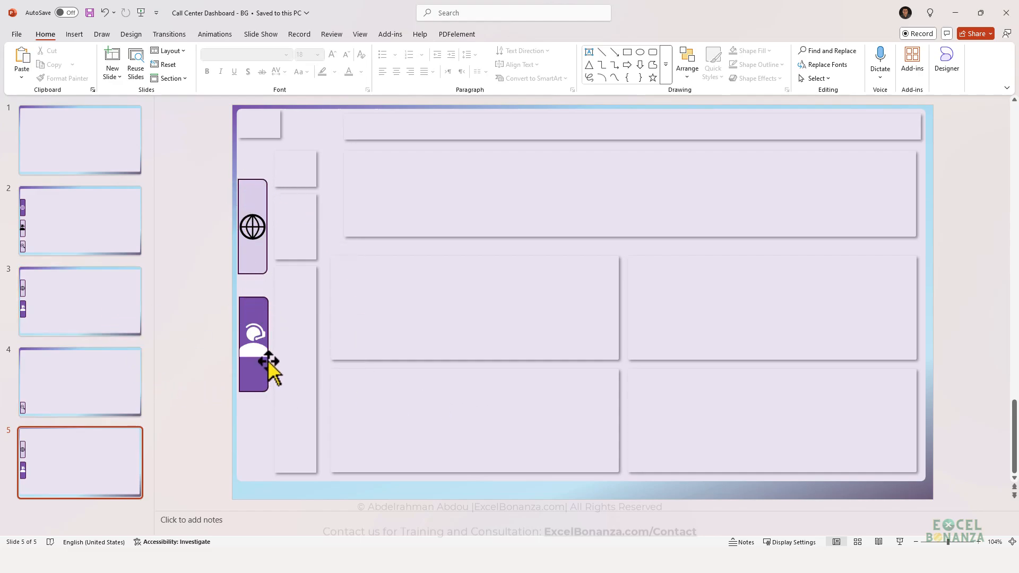
mouse_move(228, 171)
left_mouse_down()
mouse_move(268, 289)
mouse_move(277, 425)
left_mouse_up()
key("Escape")
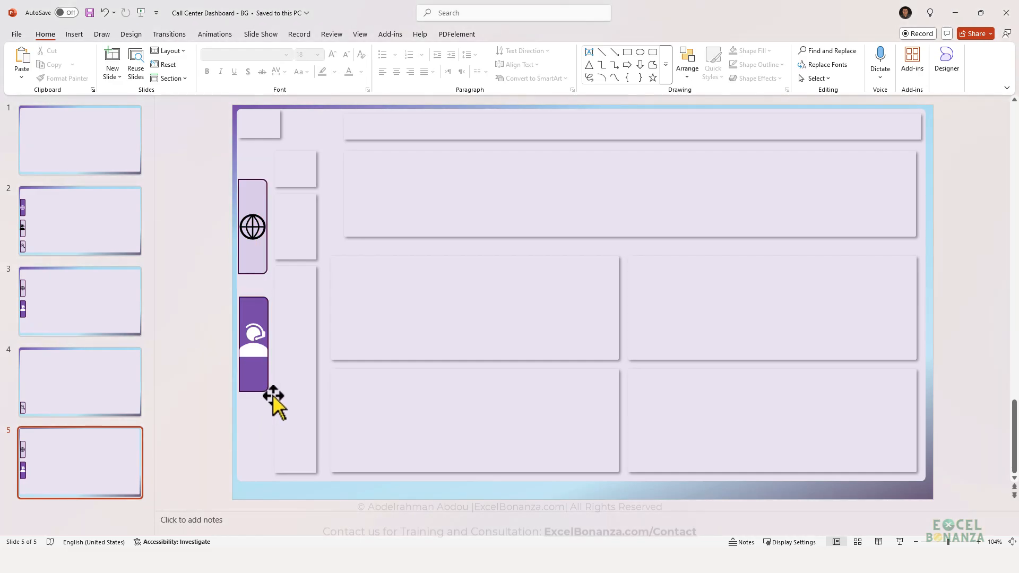
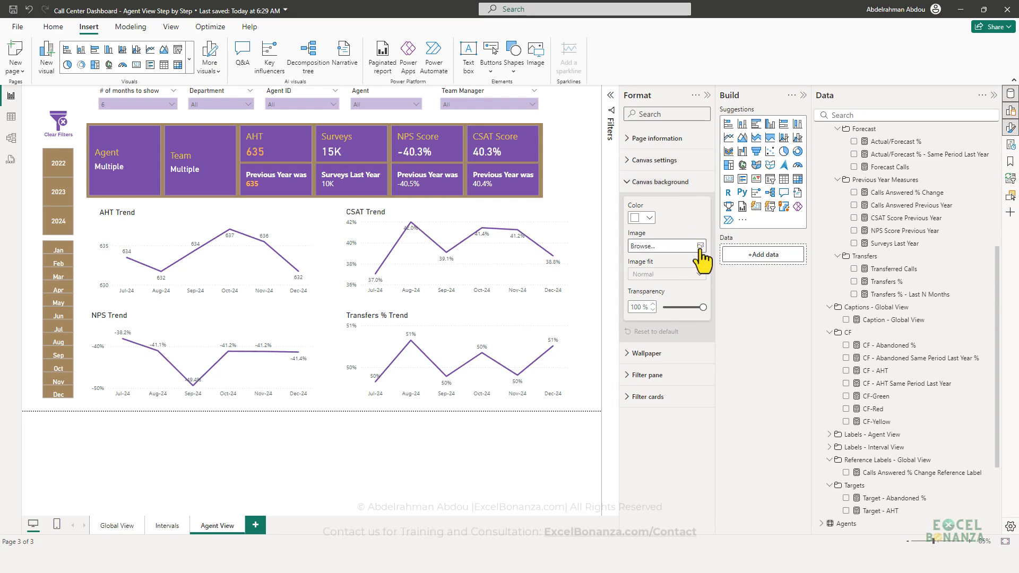
Step: Set the Agent View canvas background to the Call Center Dashboard - BG - Agent View image with 0% transparency
left_click(701, 252)
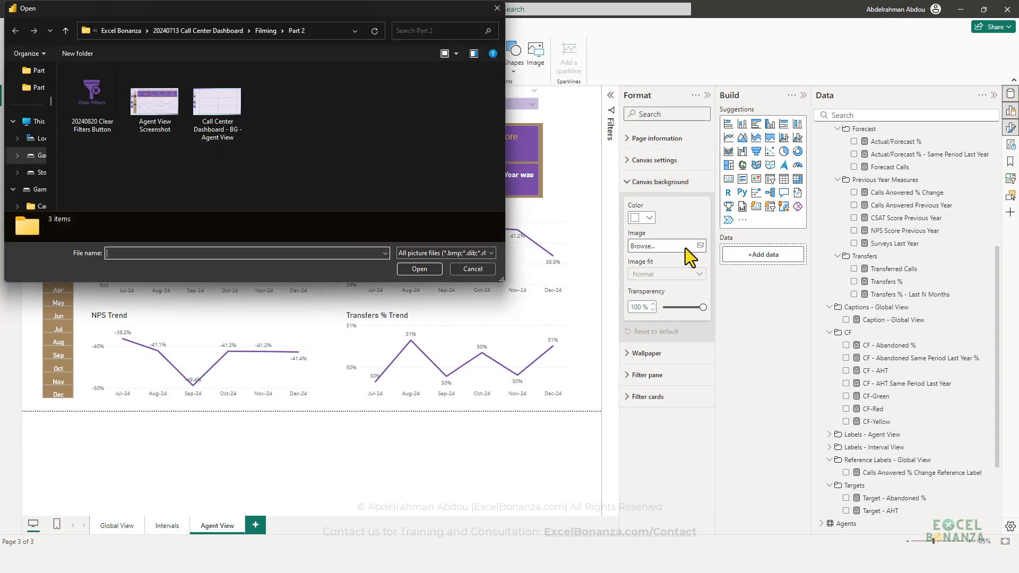
double_click(218, 103)
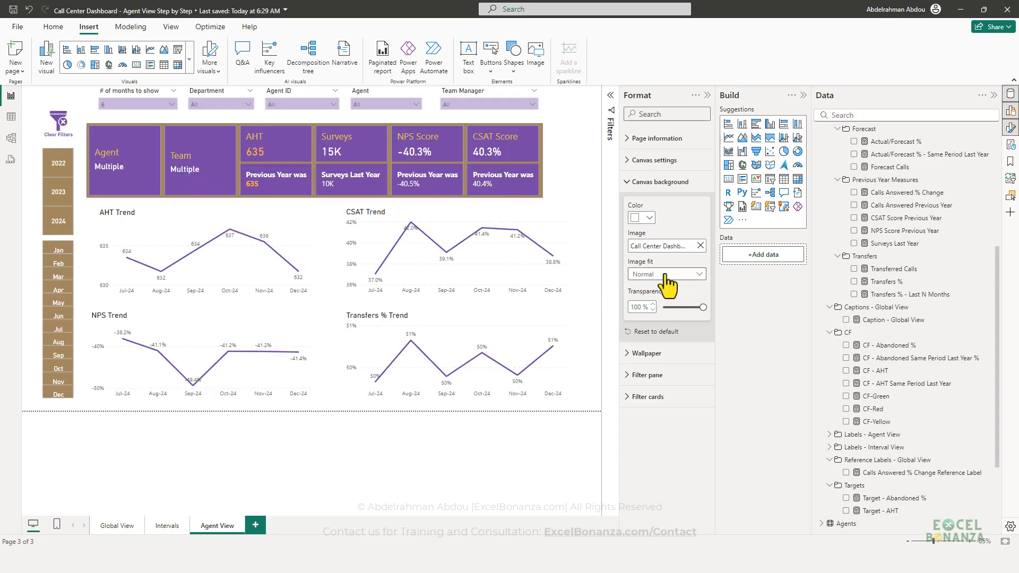
left_click_drag(701, 305, 579, 300)
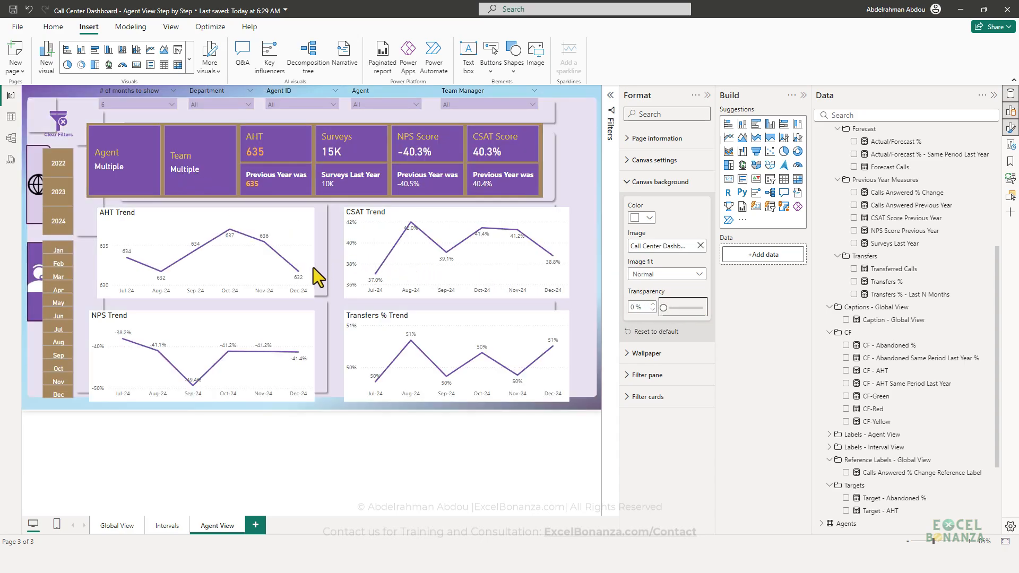
Step: Reposition the AHT Trend and CSAT Trend charts over the upper background panels and shrink the CSAT chart to fit
left_click_drag(206, 266, 230, 267)
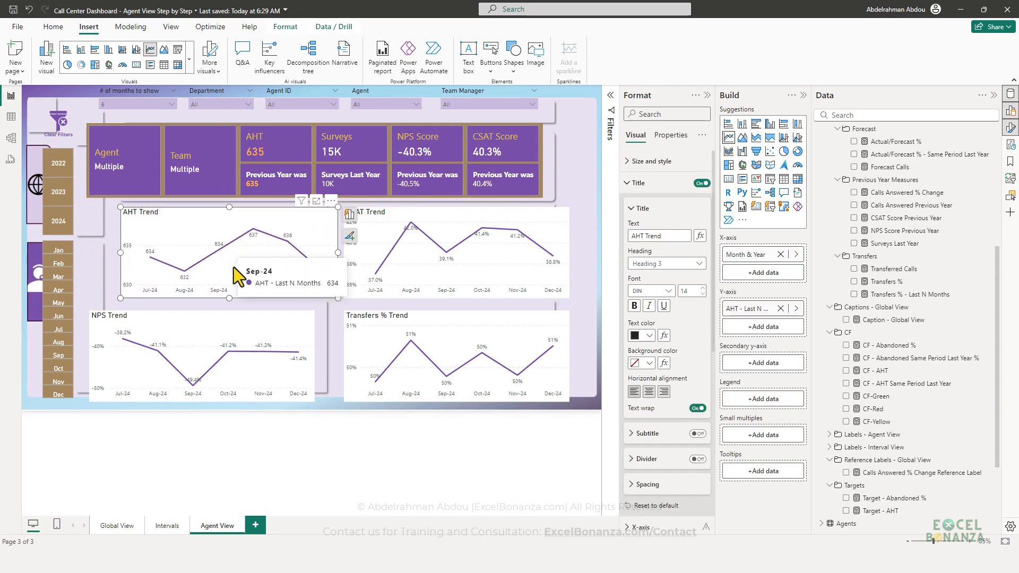
mouse_move(430, 263)
left_mouse_down()
mouse_move(444, 256)
mouse_move(431, 262)
left_mouse_up()
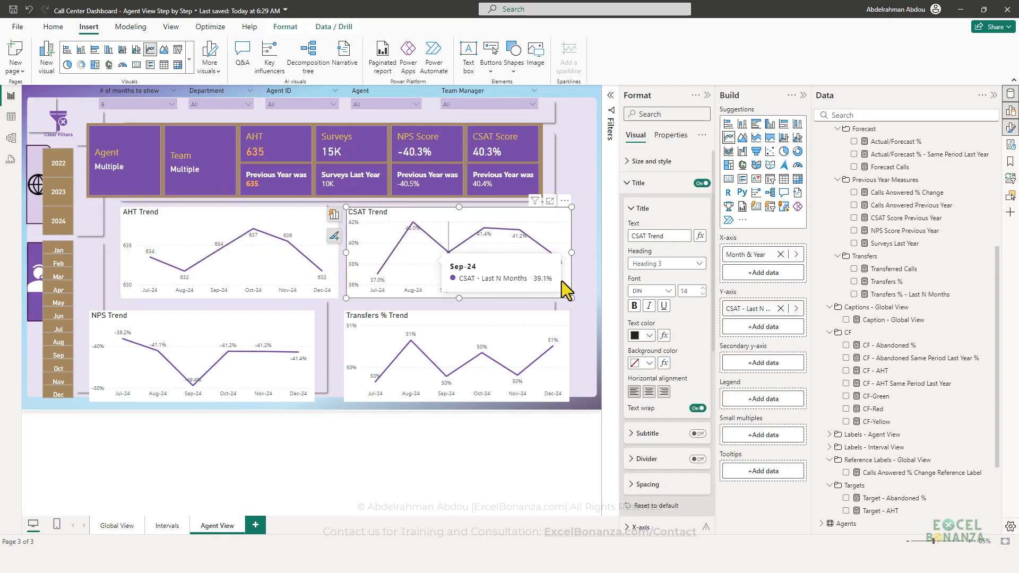
left_click_drag(569, 297, 554, 296)
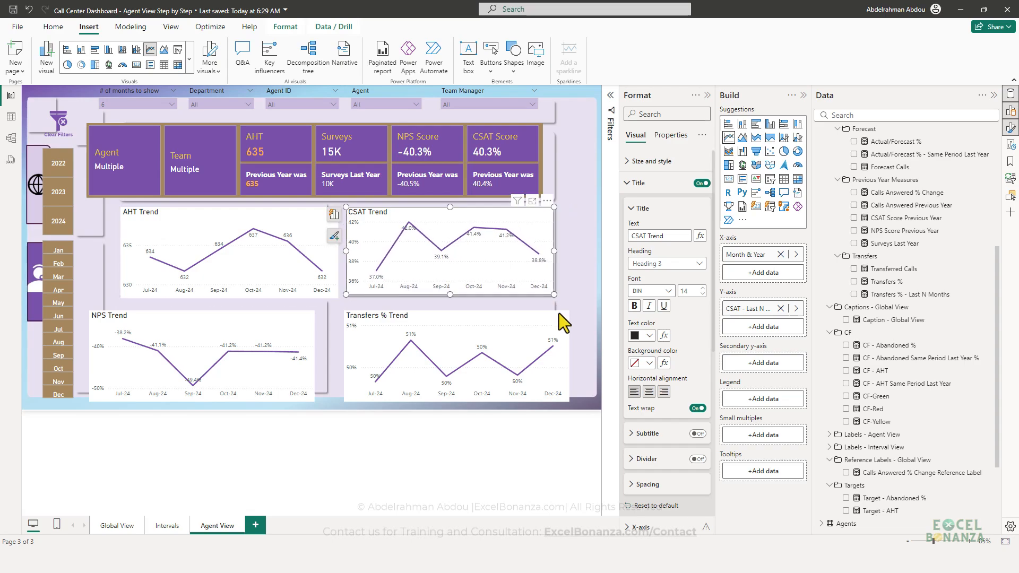
Step: Fit the Transfers % Trend and NPS Trend charts into the two lower background panels
left_click(558, 396)
left_click_drag(566, 402, 554, 392)
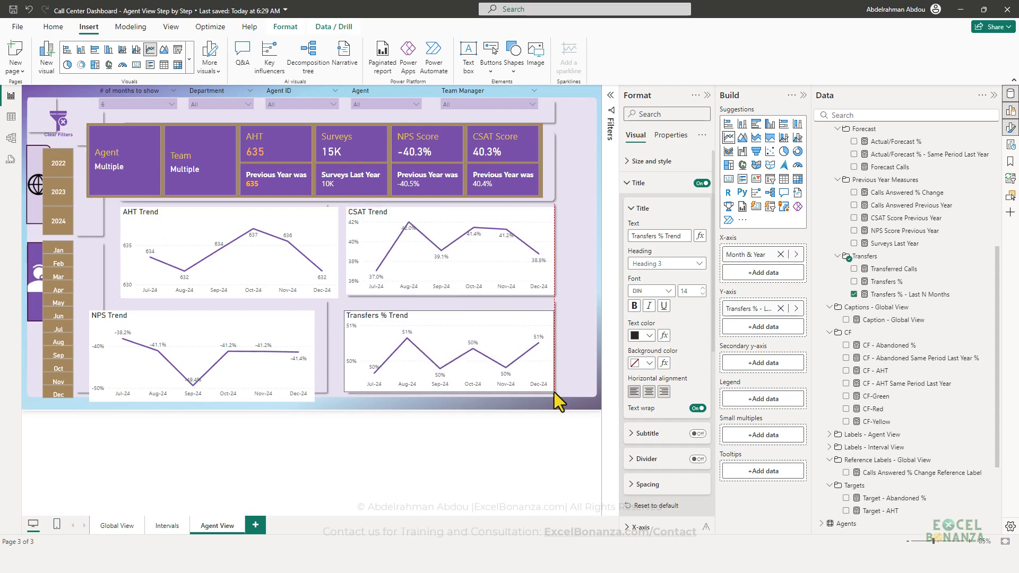
left_click_drag(554, 311, 554, 303)
left_click_drag(270, 342, 300, 323)
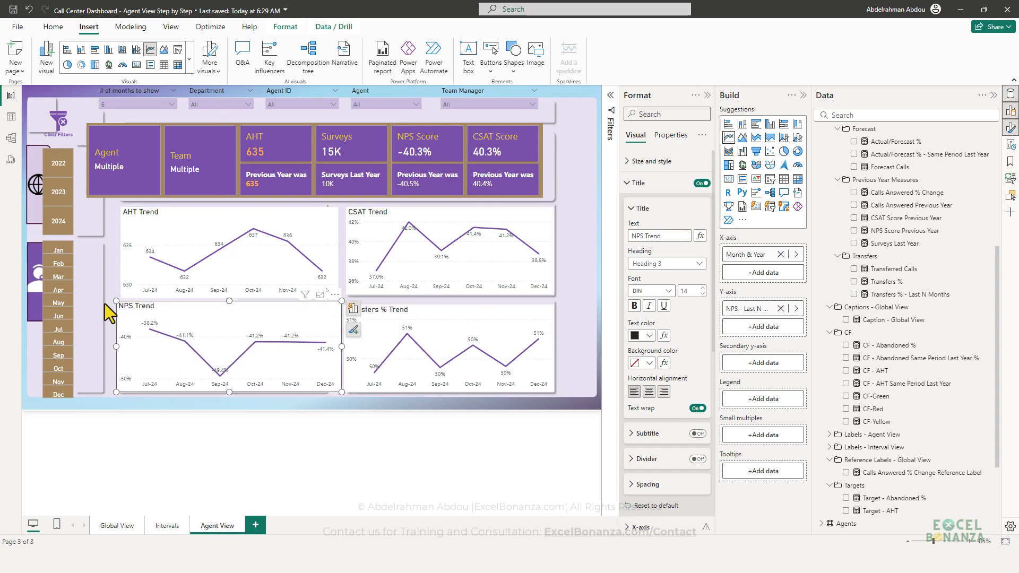
mouse_move(116, 303)
left_mouse_down()
mouse_move(136, 316)
mouse_move(121, 304)
left_mouse_up()
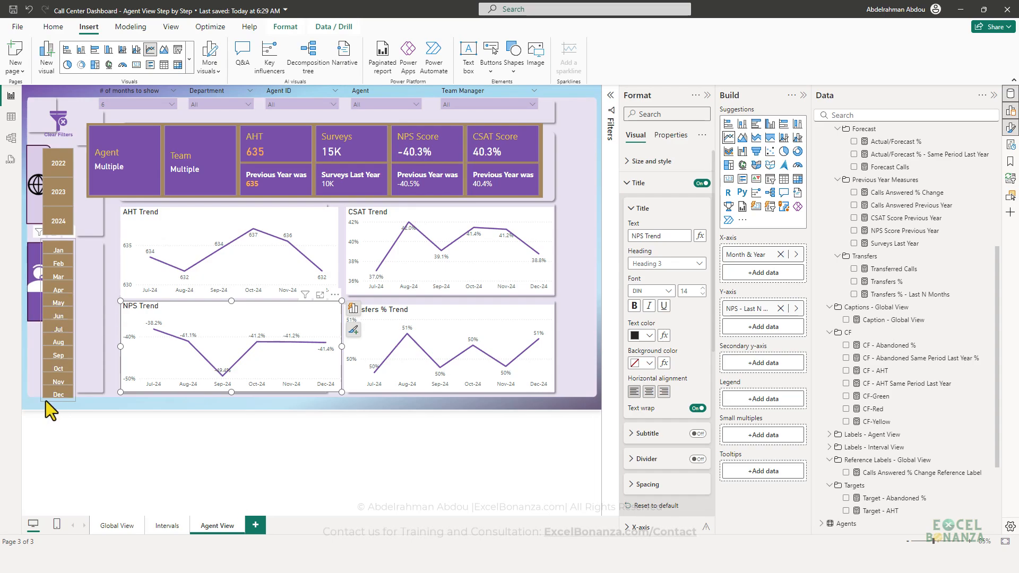
Step: Move the month and year slicers onto their vertical background panels and shorten the month slicer
left_click_drag(46, 400, 72, 392)
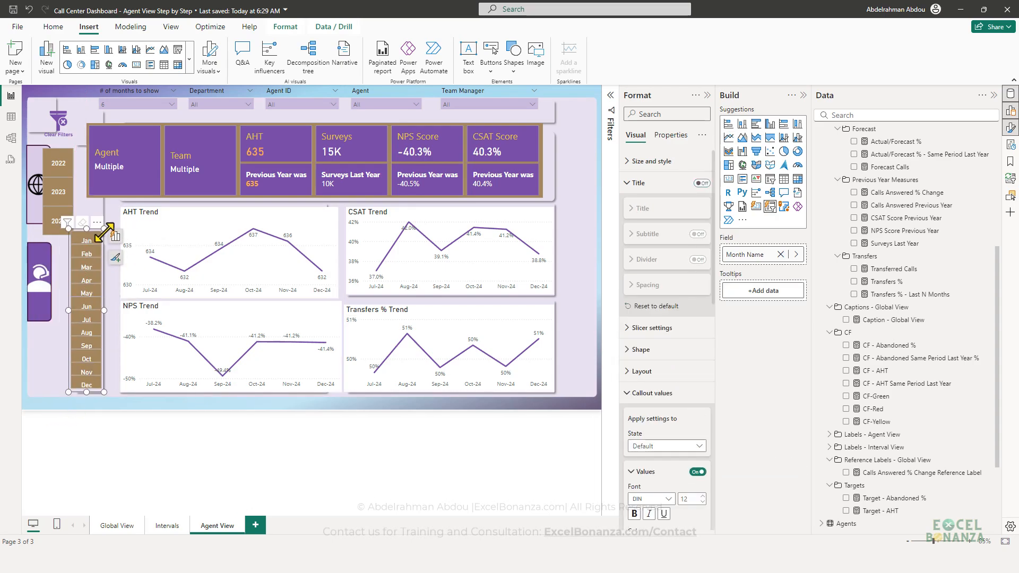
left_click_drag(104, 230, 108, 237)
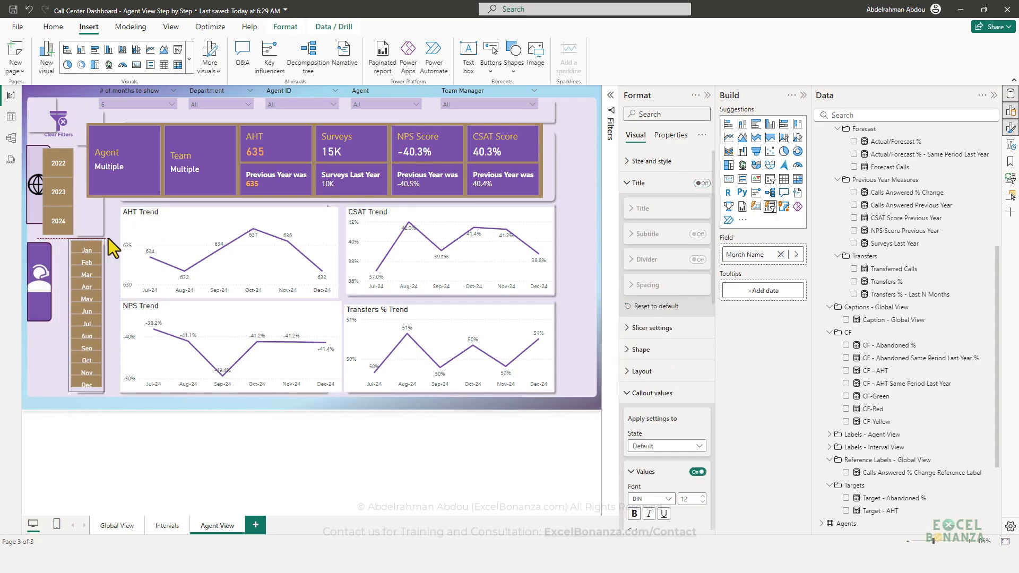
left_click(55, 231)
left_click_drag(43, 229, 72, 228)
Step: Move the KPI card visual onto its background panel and narrow it to fit the panel's width
left_click(175, 148)
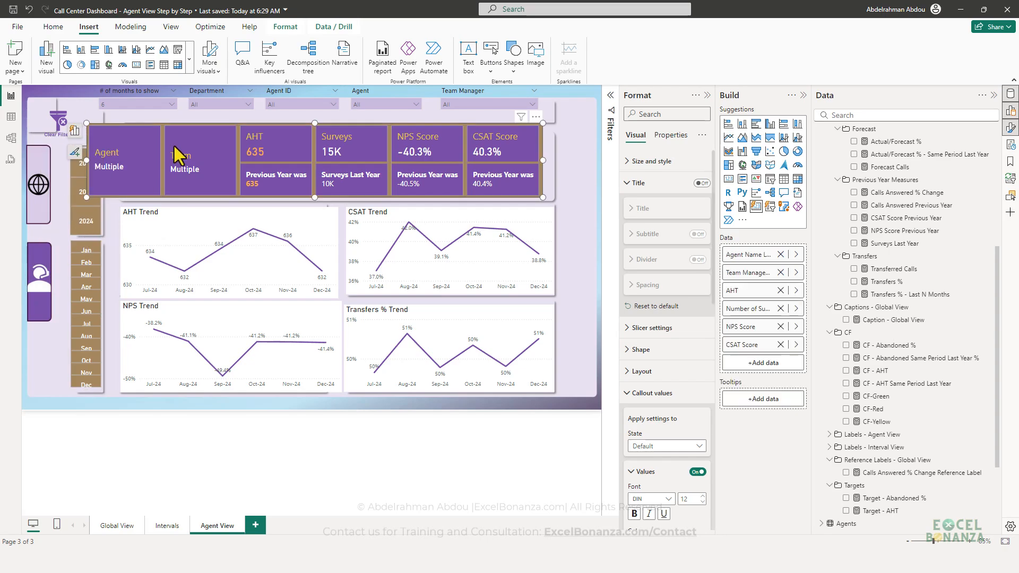
left_click_drag(175, 148, 213, 147)
left_click_drag(578, 160, 554, 161)
left_click(576, 167)
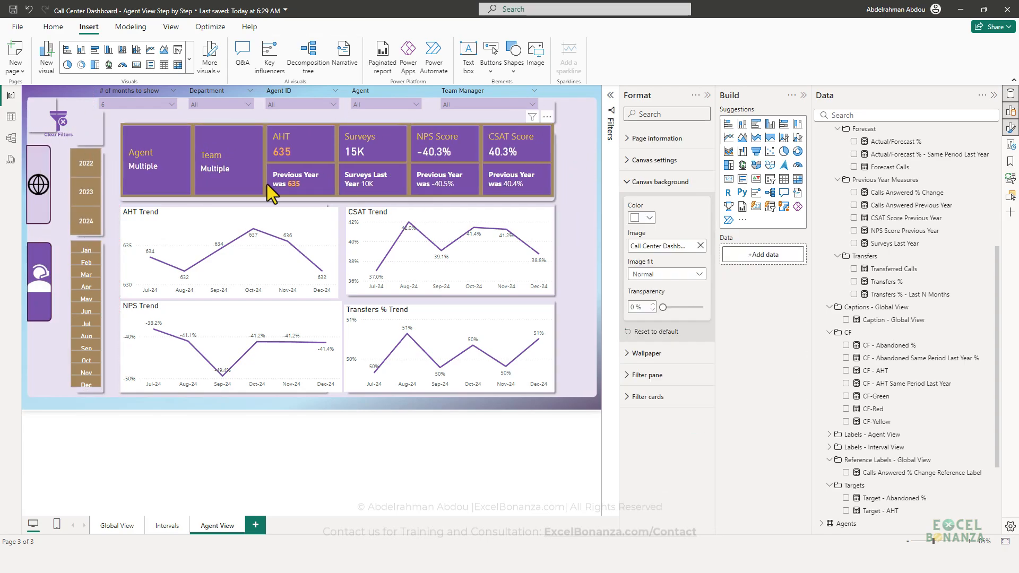
Step: Align the month slicer with the year slicer and move the Clear Filters image directly above them
left_click(173, 199)
left_click(105, 234)
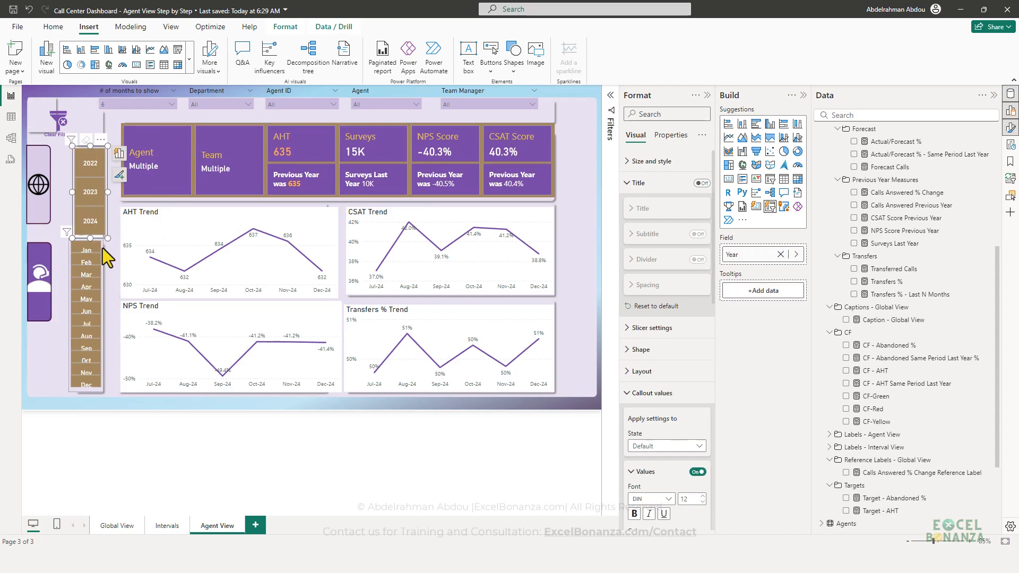
left_click_drag(103, 248, 106, 252)
left_click_drag(91, 398, 91, 398)
left_click_drag(73, 133, 101, 139)
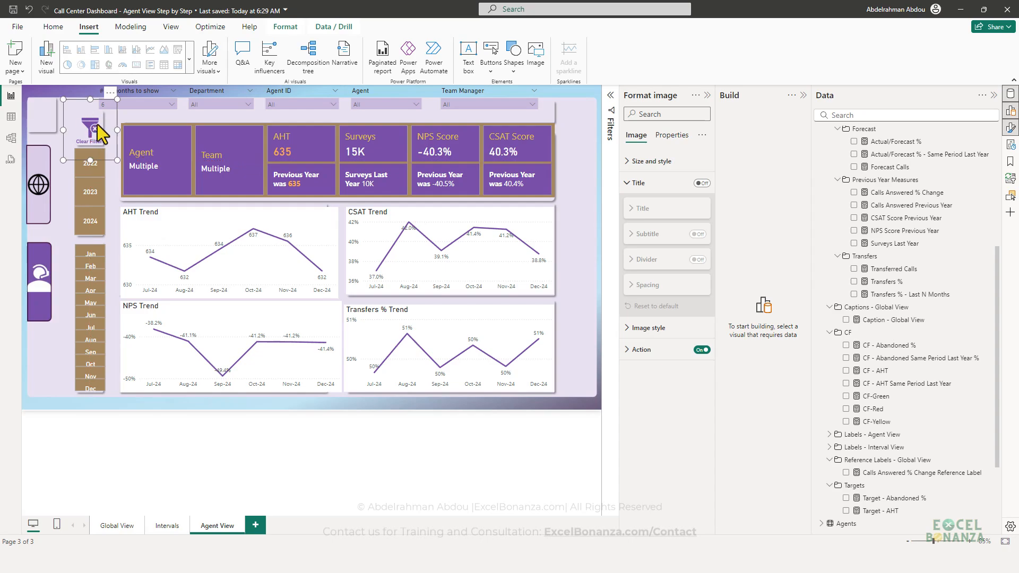
Step: Move the # of months to show, Department, Agent ID, Agent and Team Manager slicers down onto the header panel
left_click_drag(146, 112, 161, 119)
left_click_drag(221, 110, 231, 117)
left_click_drag(302, 110, 311, 117)
left_click_drag(508, 111, 523, 118)
left_click_drag(381, 110, 398, 116)
left_click_drag(289, 116, 300, 116)
Step: Space the header slicers across their panel and widen the Agent slicer
left_click_drag(228, 117, 234, 117)
left_click_drag(160, 120, 229, 120)
left_click(228, 110)
left_click_drag(295, 119, 344, 109)
left_click(385, 118)
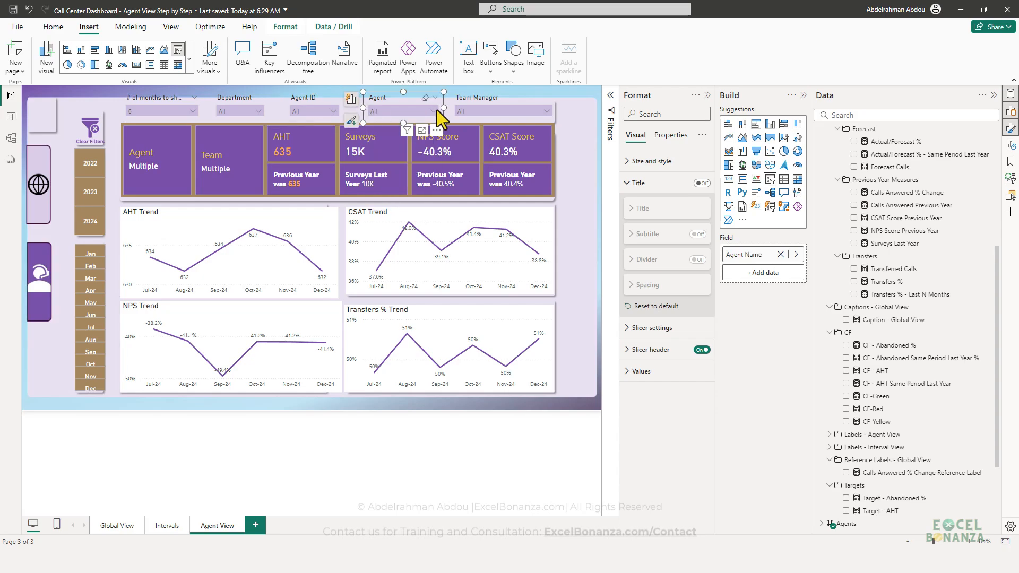
left_click(405, 111)
mouse_move(426, 110)
left_mouse_down()
mouse_move(416, 109)
mouse_move(443, 108)
left_mouse_up()
left_click(405, 111)
left_click(433, 111)
Step: Widen the Department slicer and shift the Agent ID slicer right to make room for it
left_click(326, 112)
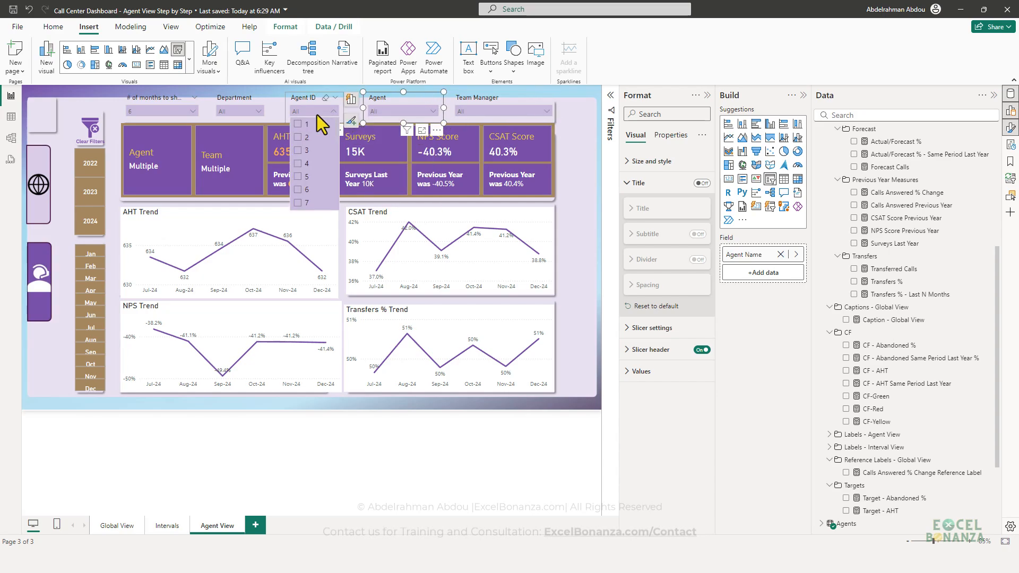
left_click(250, 110)
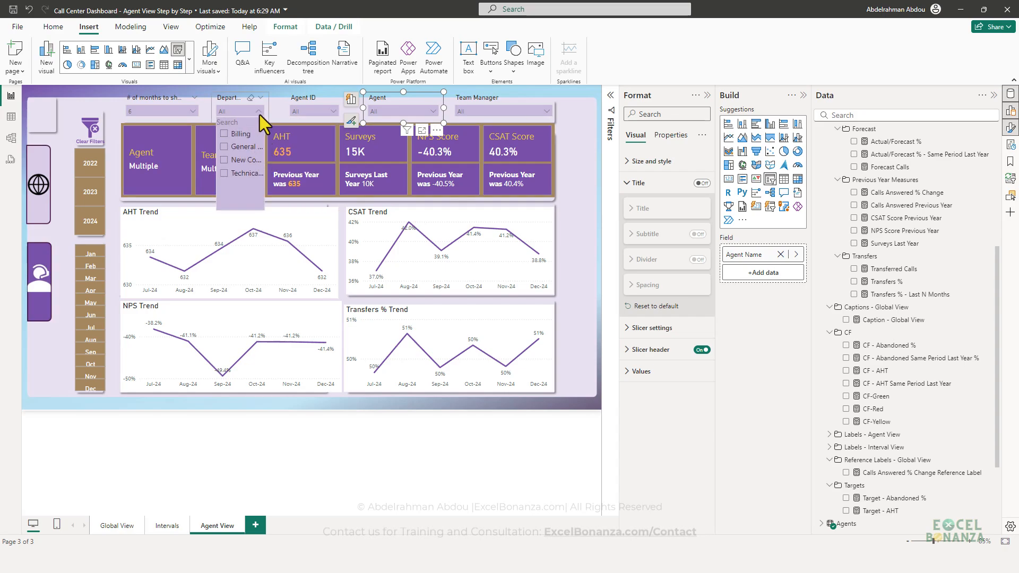
left_click(267, 112)
left_click_drag(270, 113, 282, 110)
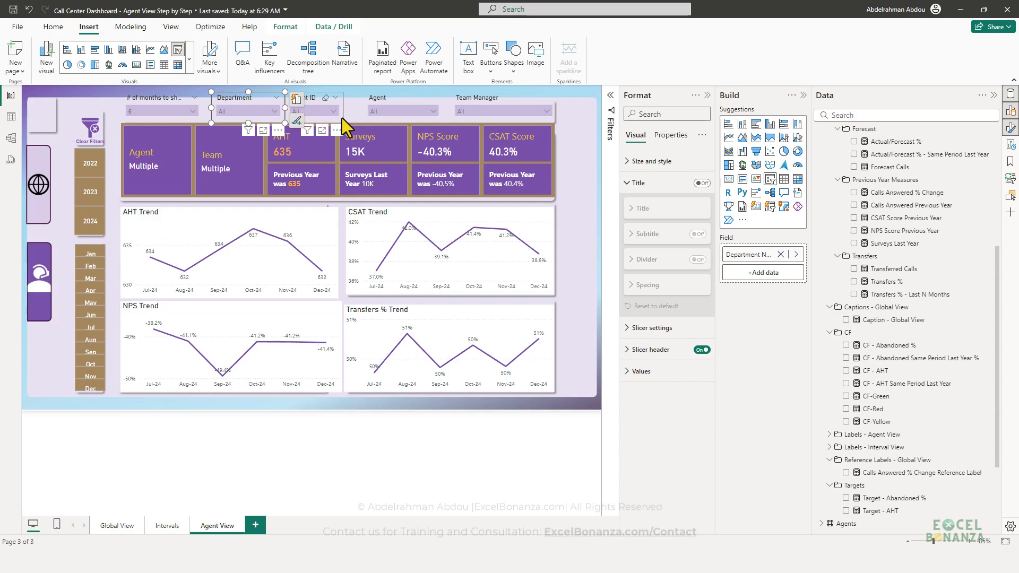
left_click(334, 113)
left_click(298, 115)
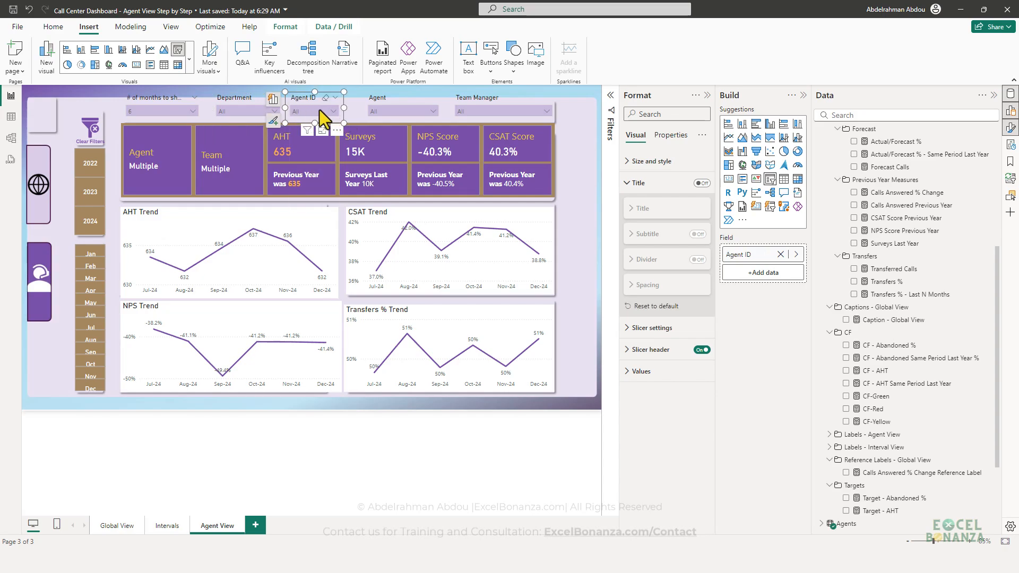
mouse_move(344, 108)
left_mouse_down()
mouse_move(307, 121)
mouse_move(317, 120)
left_mouse_up()
Step: Widen the # of months to show slicer so its full title fits
left_click(478, 113)
left_click(149, 114)
left_click(150, 115)
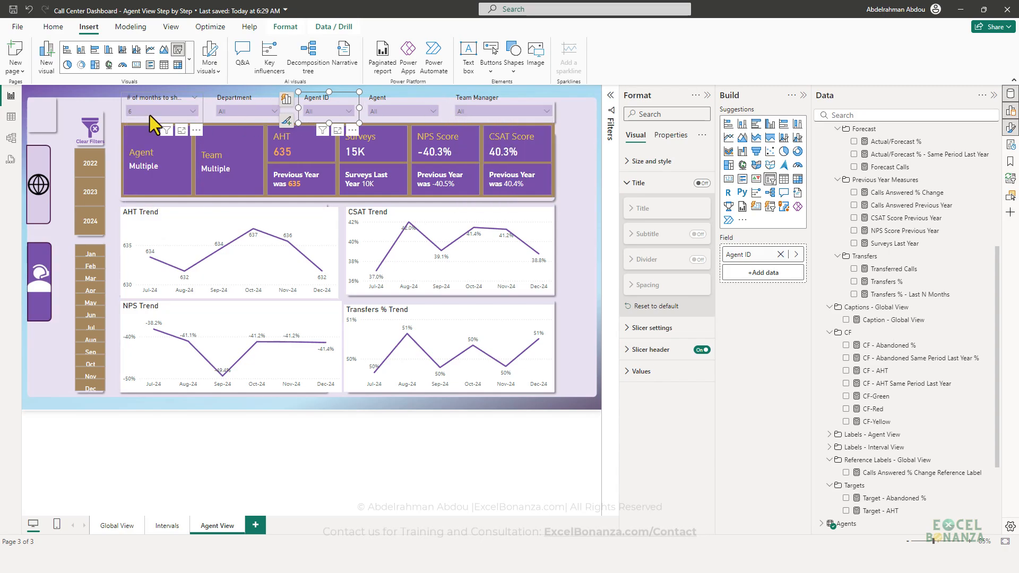
left_click(203, 110)
mouse_move(204, 111)
left_mouse_down()
mouse_move(181, 109)
mouse_move(206, 111)
left_mouse_up()
left_click(151, 114)
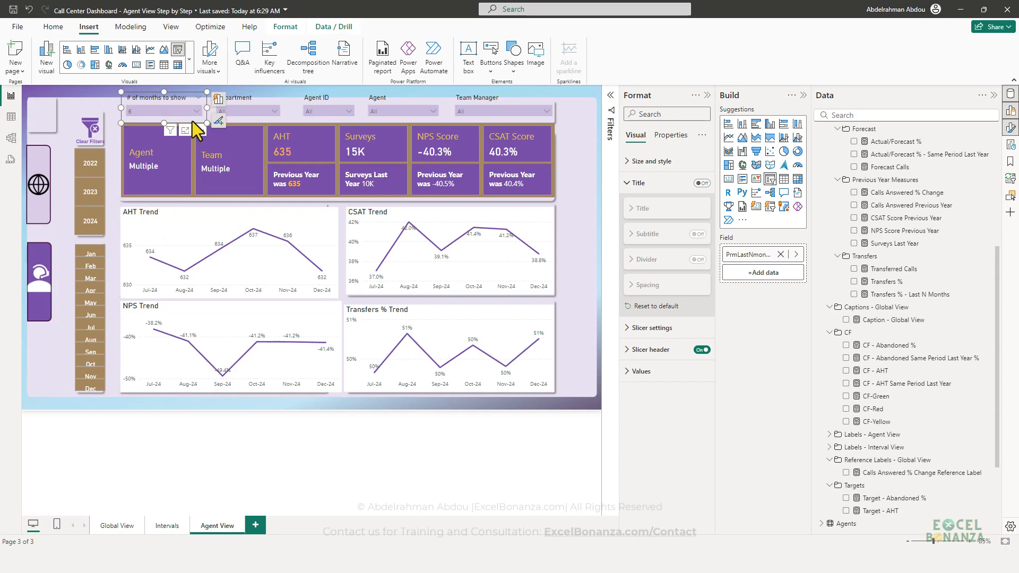
left_click(65, 182)
Step: Turn off the background of the CSAT Trend chart
left_click(518, 262)
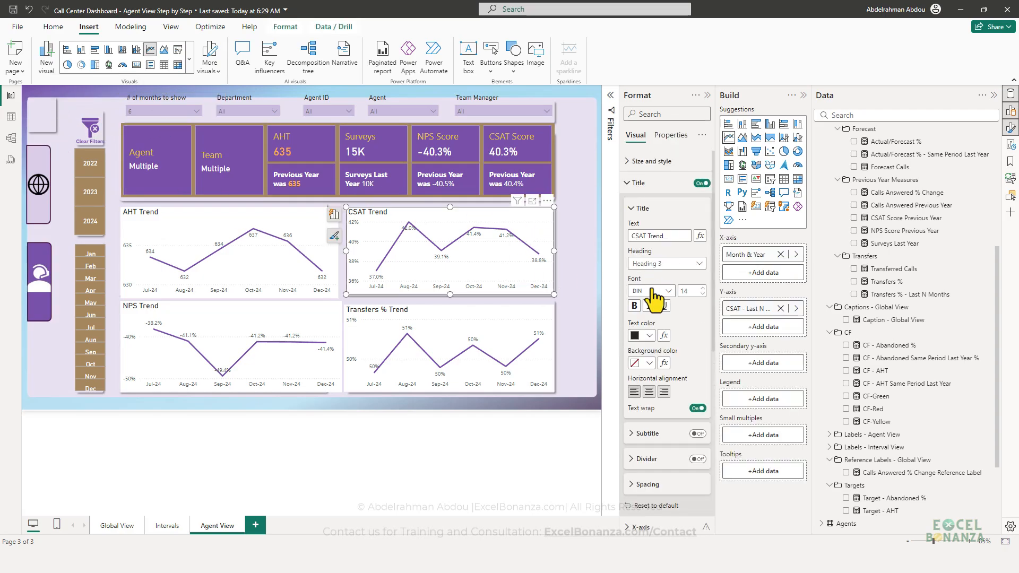
scroll(684, 402, "down", 6)
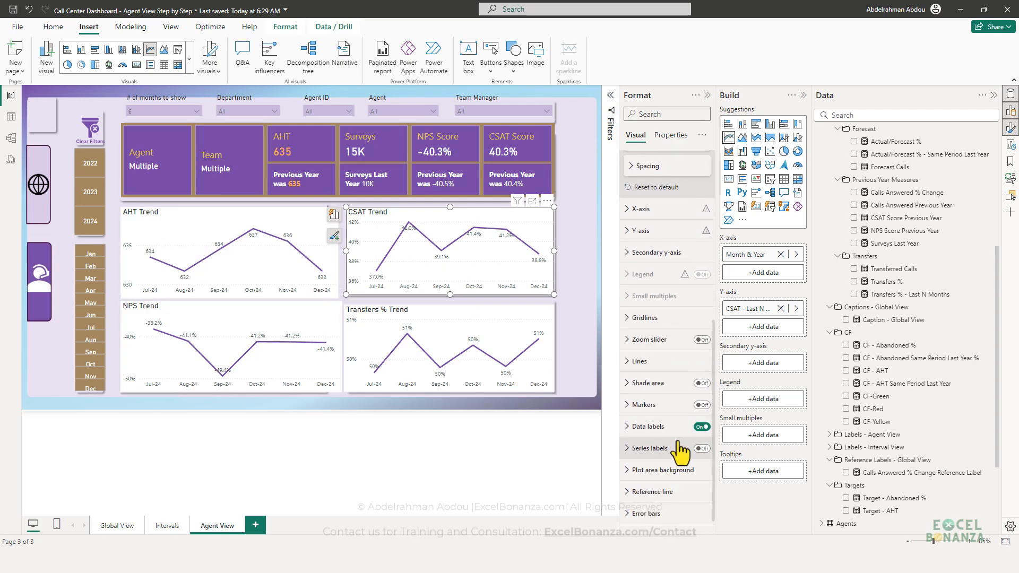
scroll(679, 450, "up", 6)
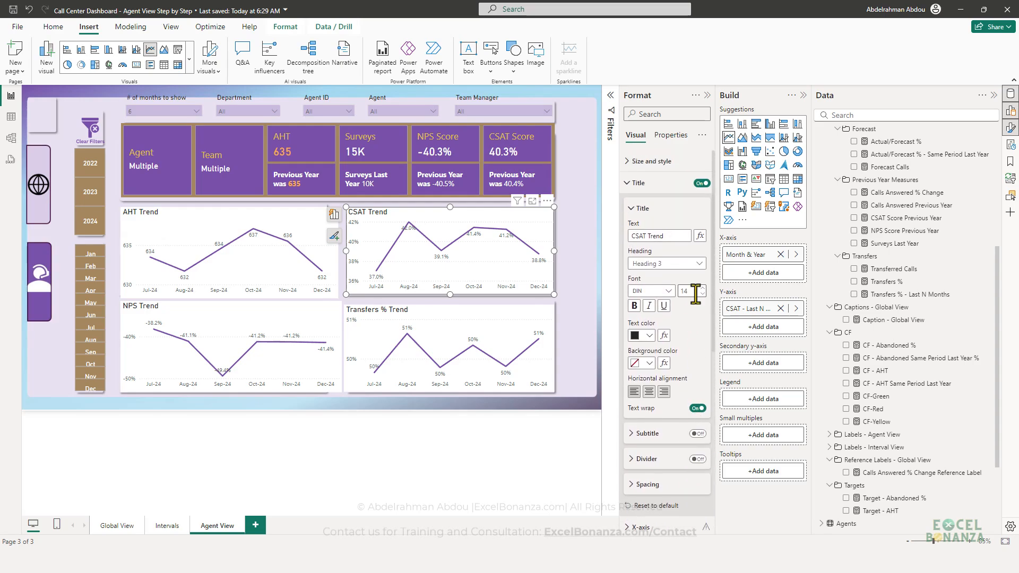
left_click(651, 161)
left_click(698, 363)
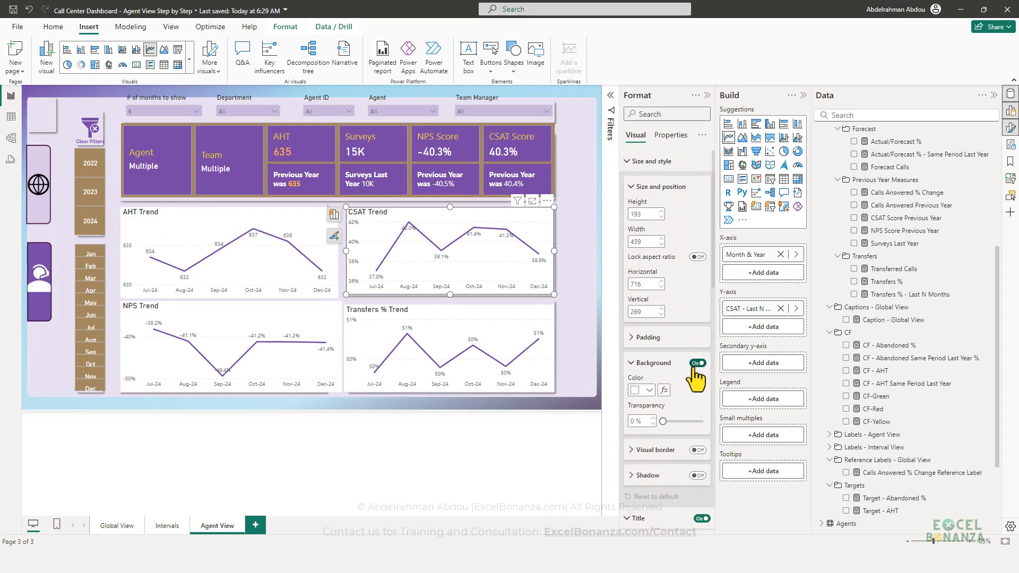
Step: Turn off the backgrounds of the AHT Trend, Transfers % Trend and NPS Trend charts
left_click(279, 291)
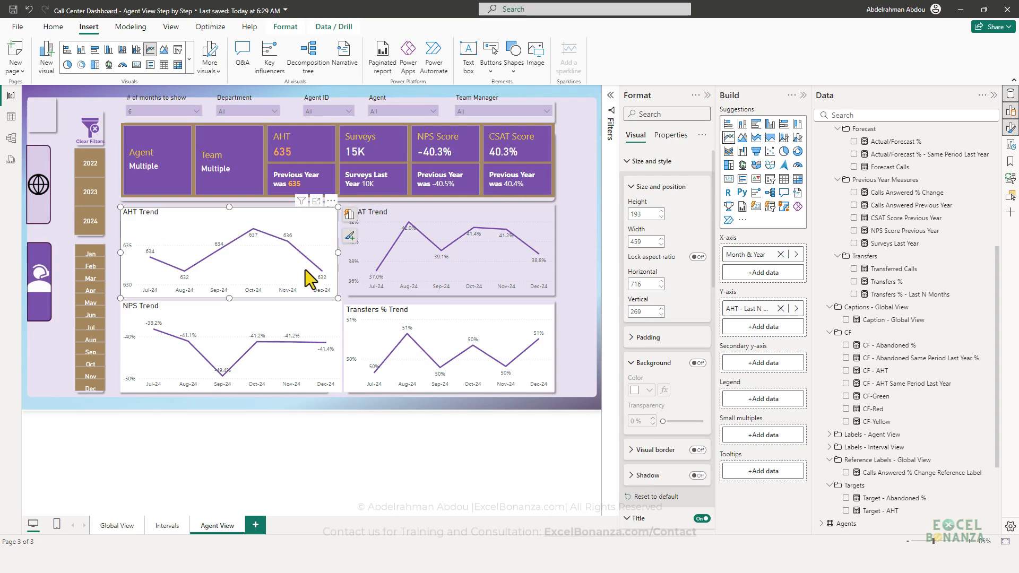
left_click(698, 364)
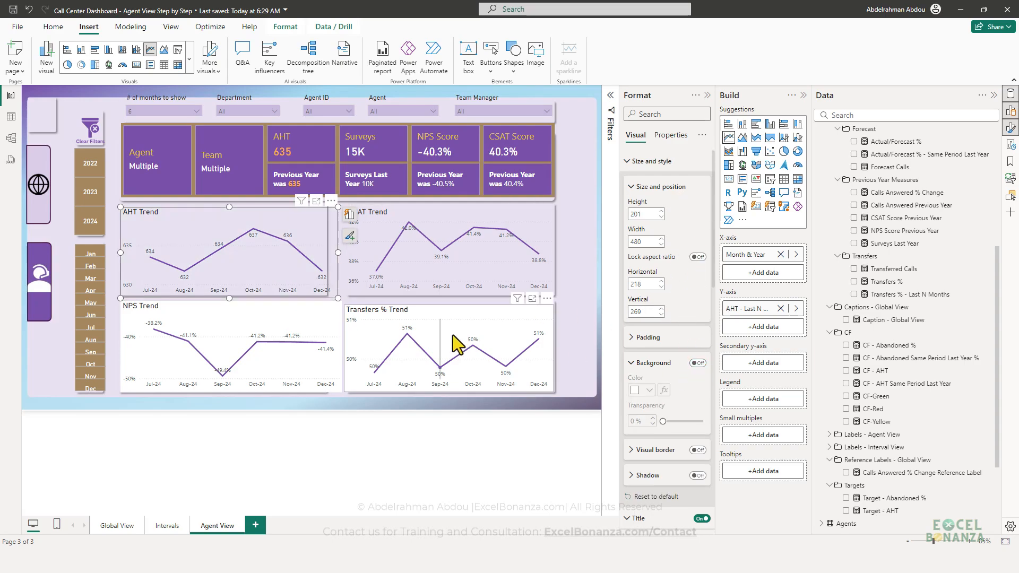
left_click(480, 319)
left_click(698, 363)
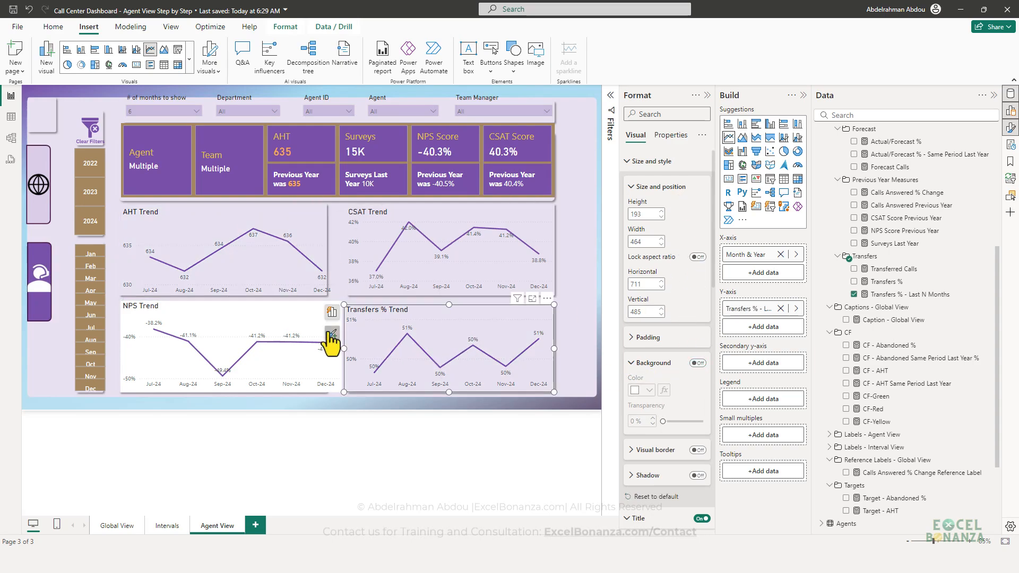
left_click(310, 331)
left_click(698, 363)
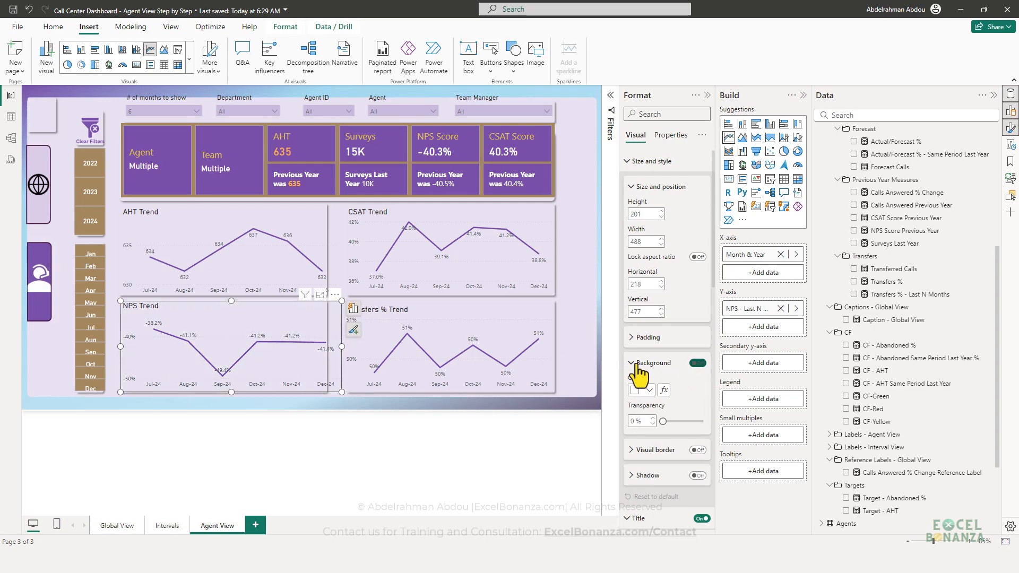
left_click(550, 391)
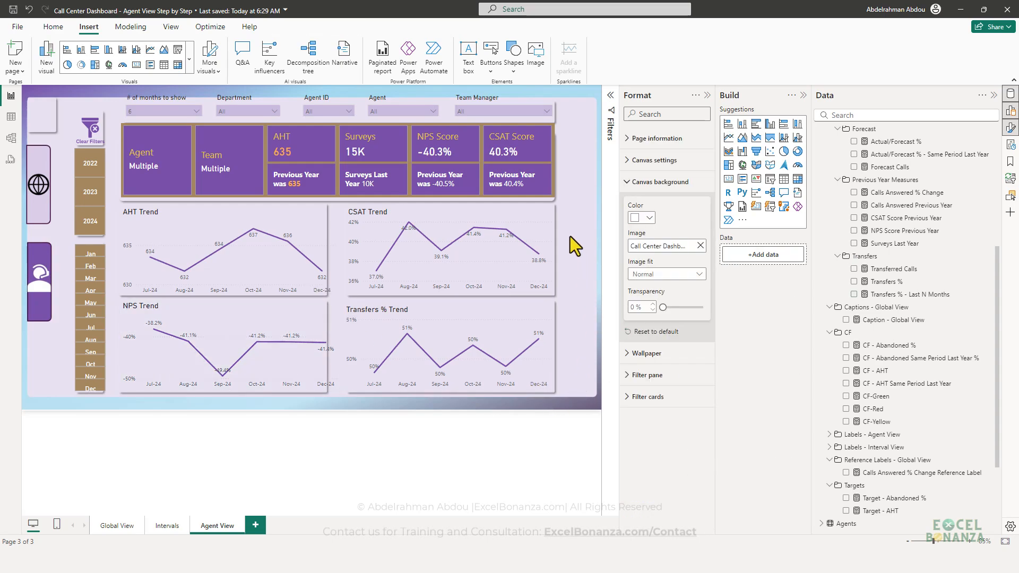
Step: Shorten the # of months to show slicer by lowering its upper edge
left_click(157, 120)
left_click_drag(206, 92, 205, 94)
left_click(587, 114)
Step: Shift the NPS Trend chart slightly left so its last label stays within the background panel
left_click(322, 386)
mouse_move(325, 391)
left_mouse_down()
mouse_move(306, 393)
mouse_move(327, 391)
left_mouse_up()
left_click(285, 362)
left_click(524, 374)
left_click(584, 320)
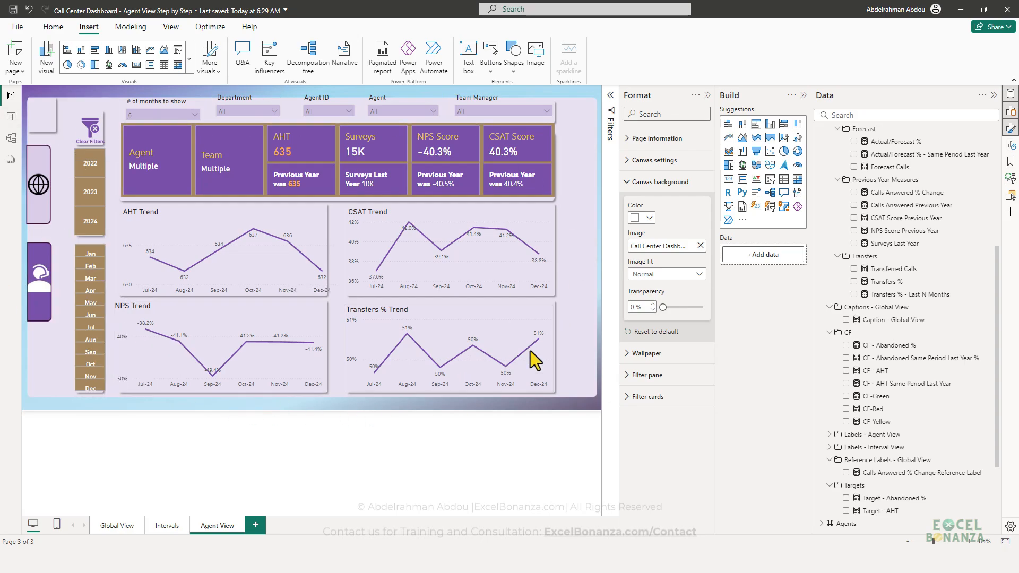
Step: Switch to PowerPoint and extend the large rounded backdrop on slide 6 toward the slide's upper and lower edges
key("alt+Tab")
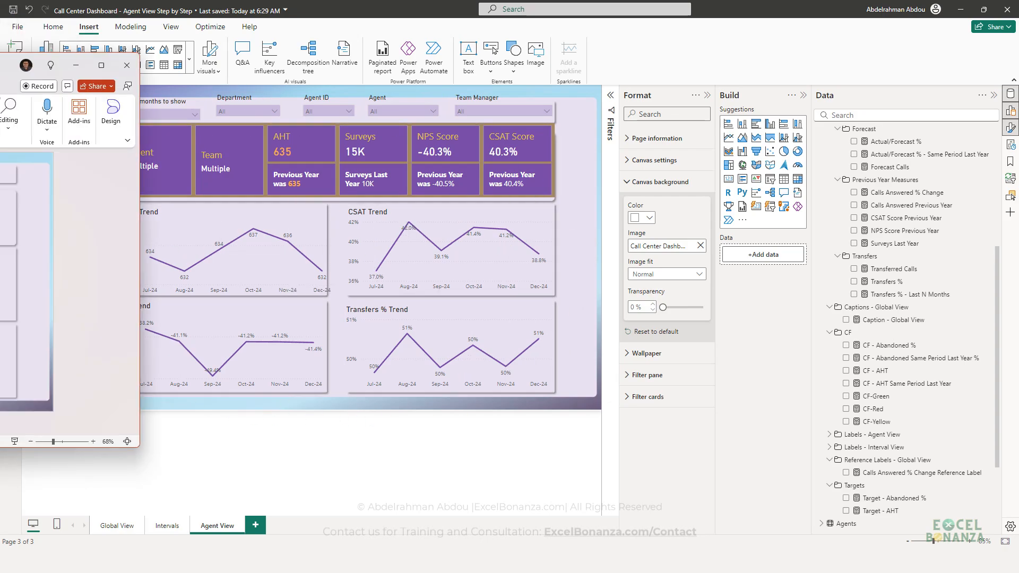
double_click(578, 19)
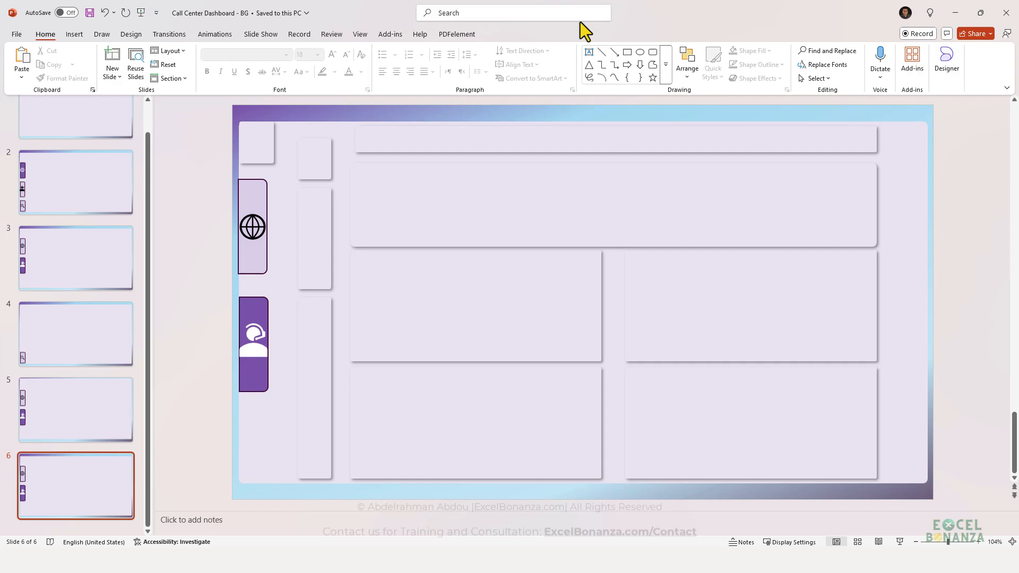
left_click(920, 139)
left_click_drag(931, 106, 926, 116)
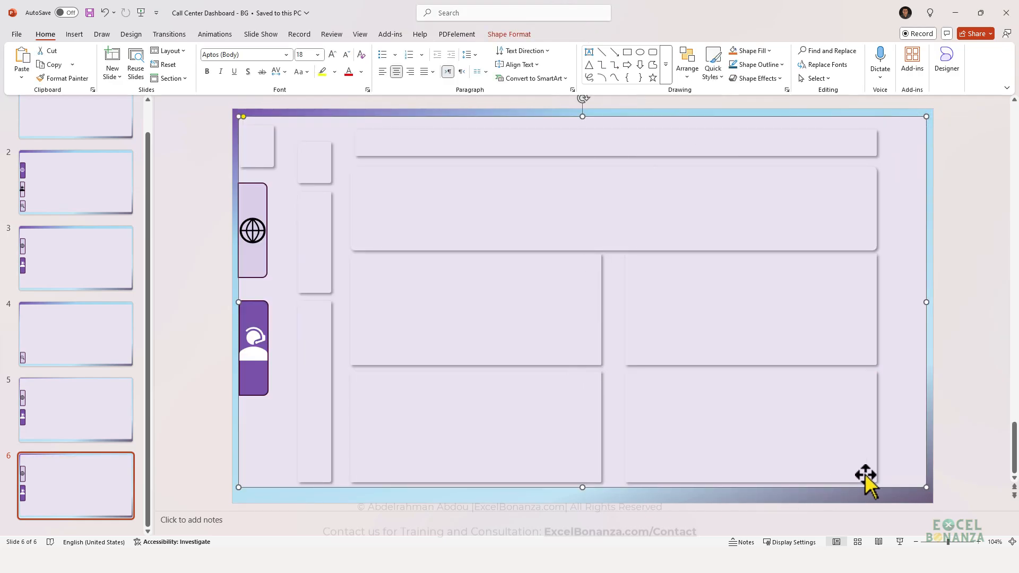
left_click_drag(928, 489, 921, 488)
left_click(786, 456)
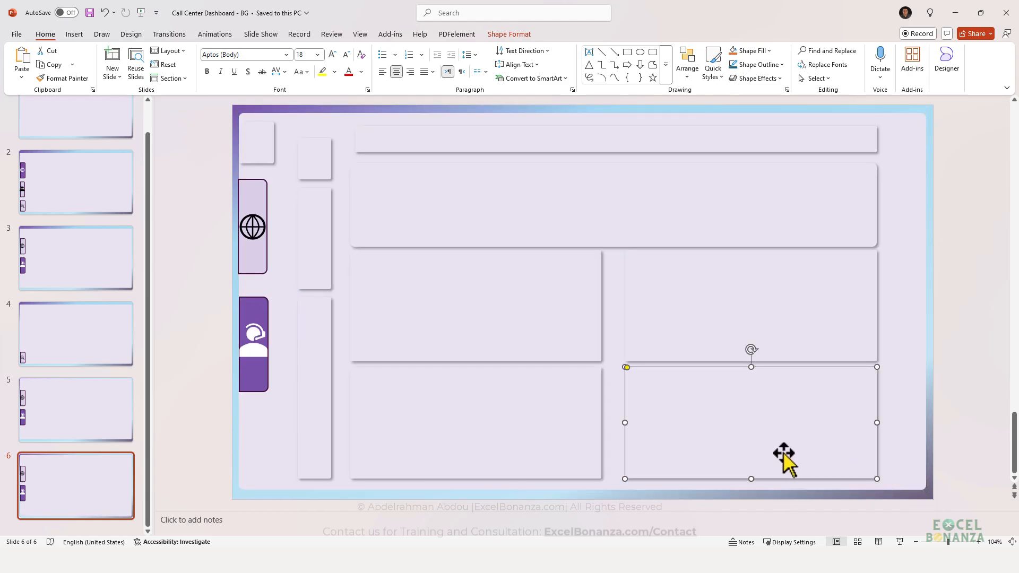
Step: Widen the slicer header panel to match the KPI panel below and move the small corner panel up to the backdrop's edge
left_click(480, 426)
key("Escape")
left_click(383, 136)
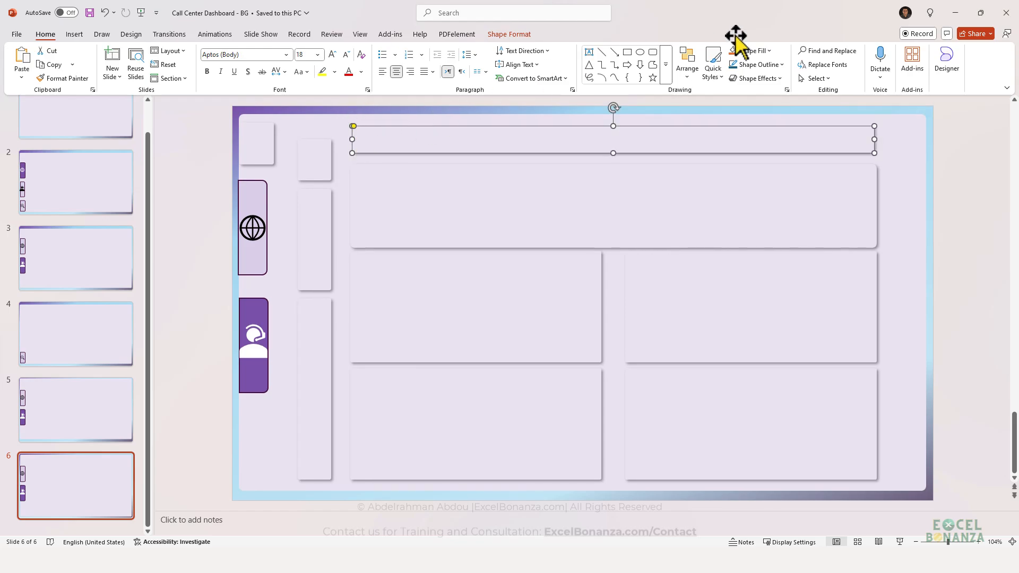
left_click(322, 135)
left_click_drag(256, 138, 255, 138)
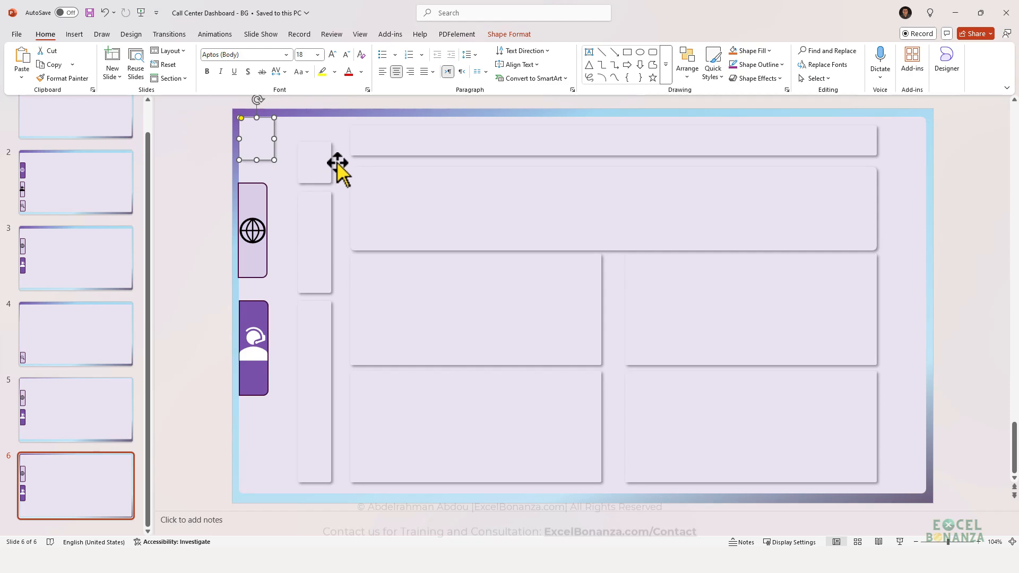
left_click(912, 157)
left_click(864, 143)
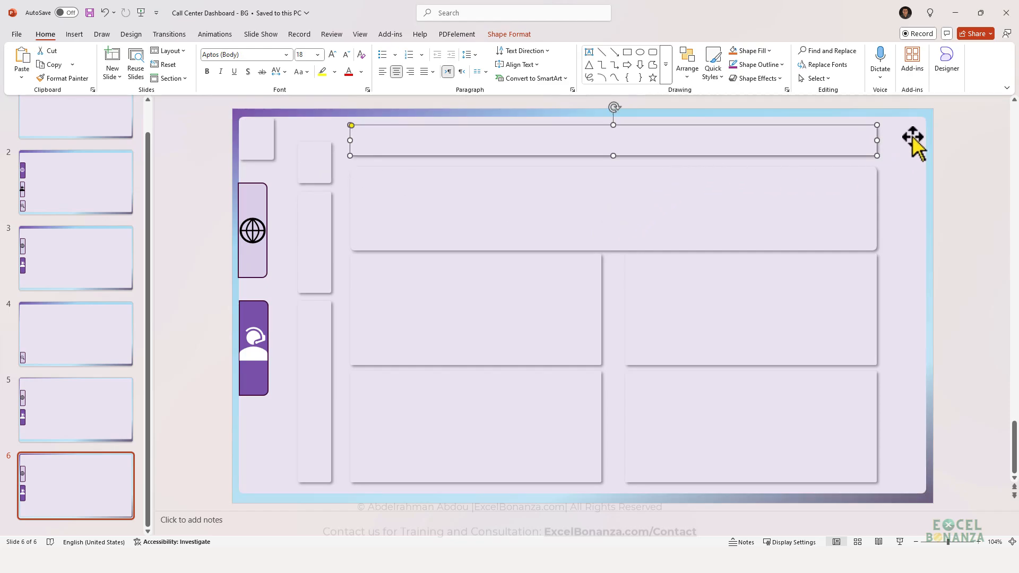
left_click(913, 140)
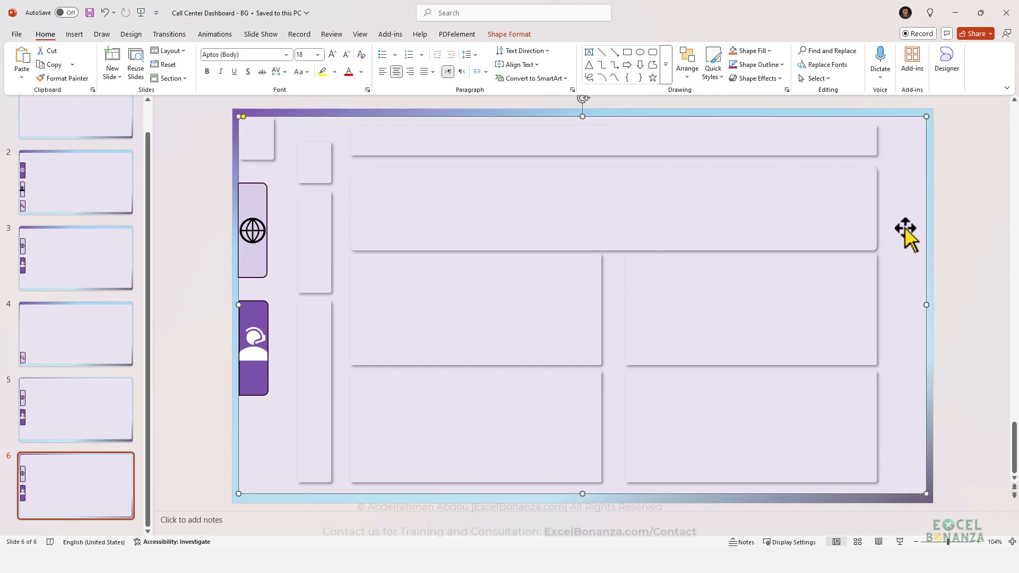
Step: Export only the current slide as JPEG over the existing file Call Center Dashboard - BG - Agent View
key("F12")
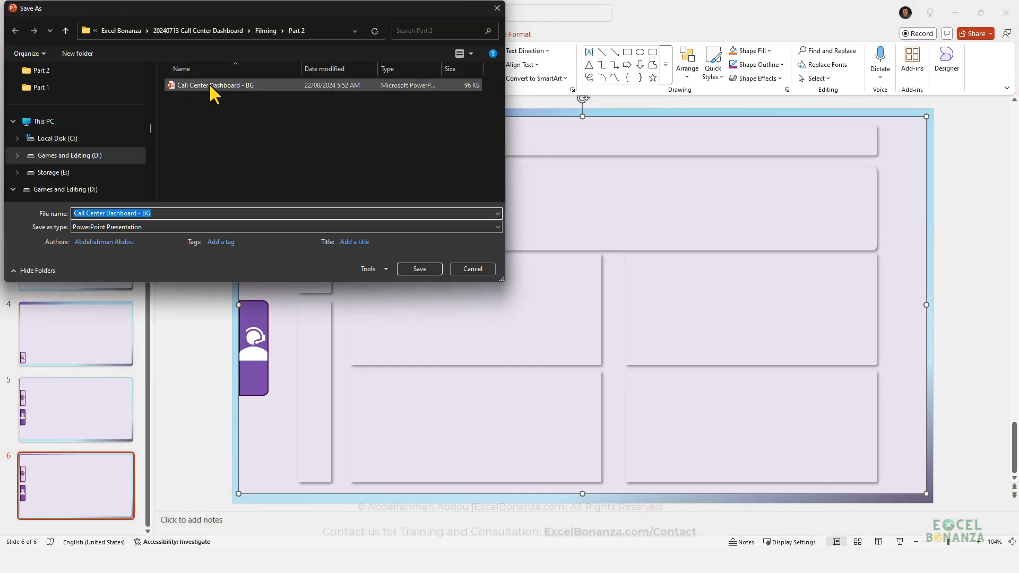
left_click(175, 227)
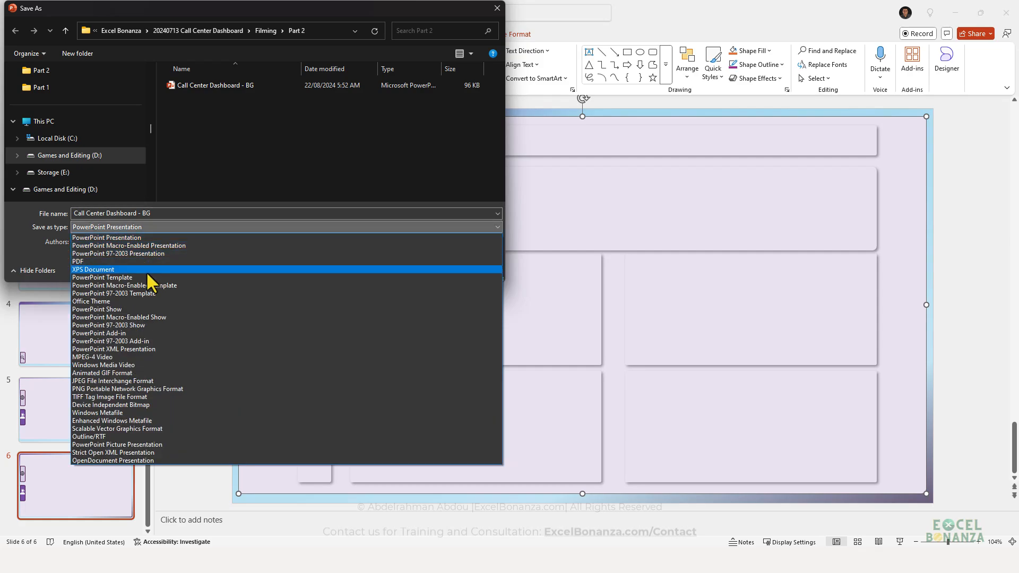
left_click(115, 380)
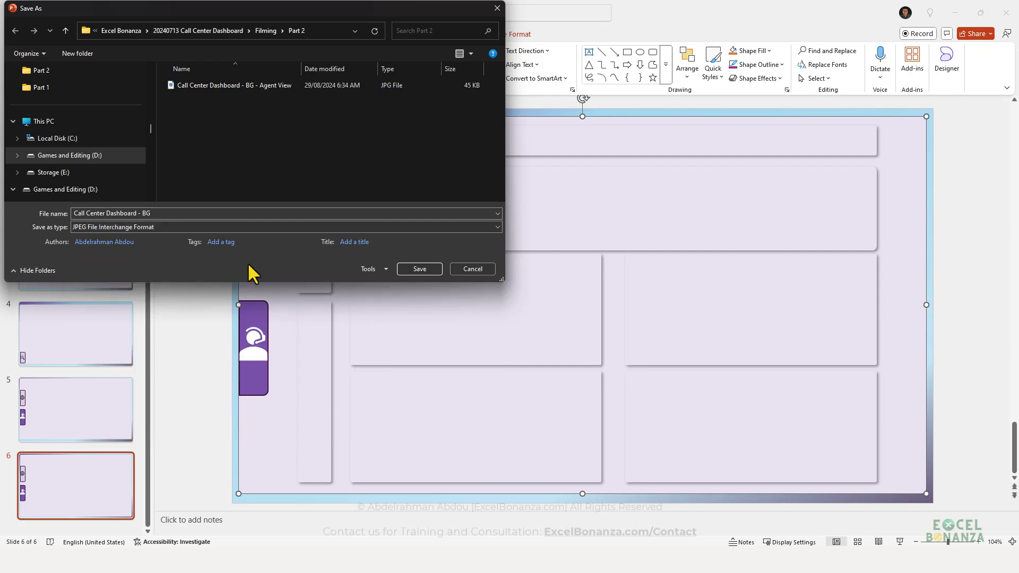
left_click(263, 87)
left_click(419, 268)
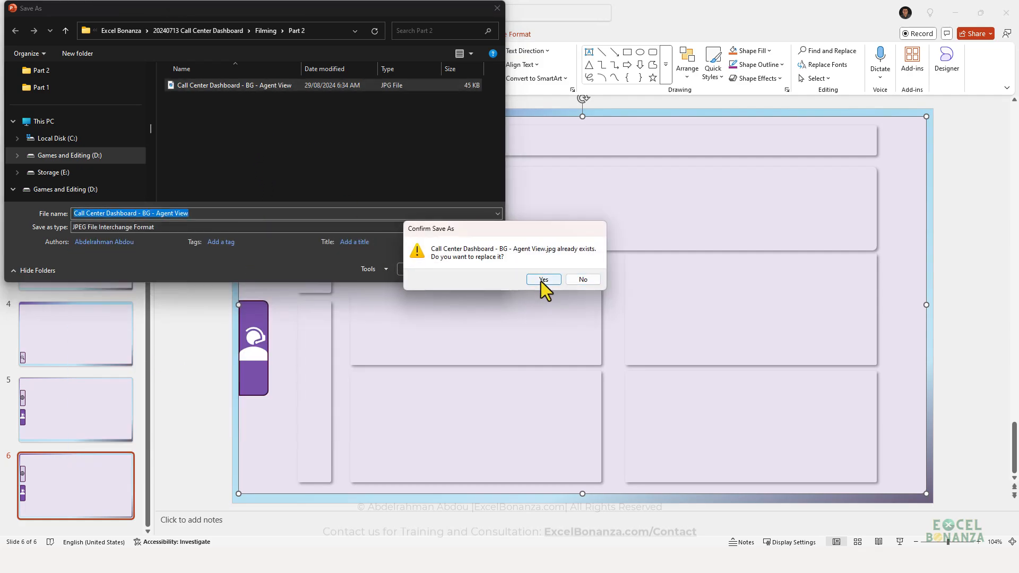
key("Return")
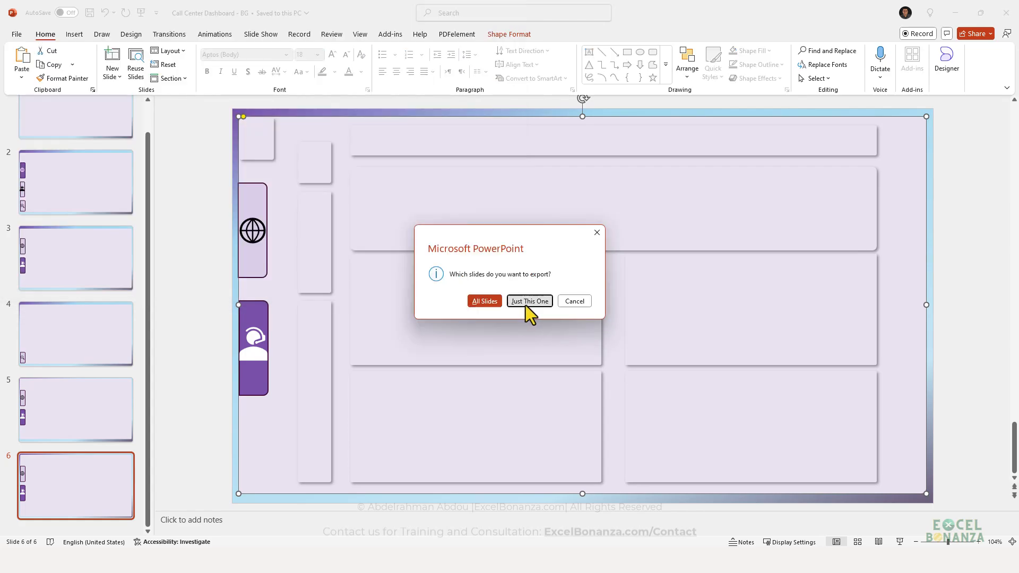
left_click(527, 300)
Step: Switch to Power BI Desktop and replace the canvas background image with Call Center Dashboard - BG - Agent View
key("alt+Tab")
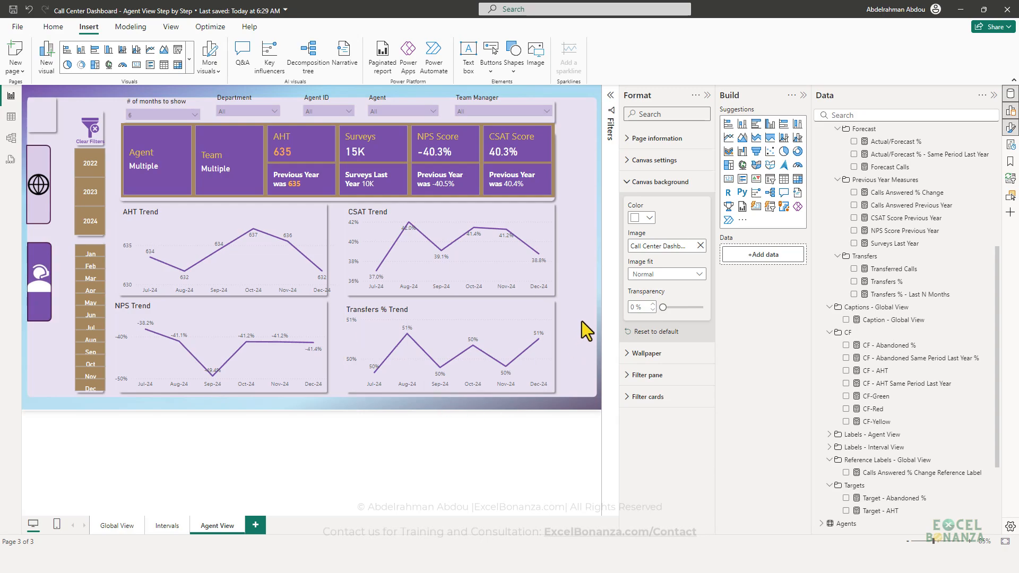
left_click(701, 245)
left_click(643, 245)
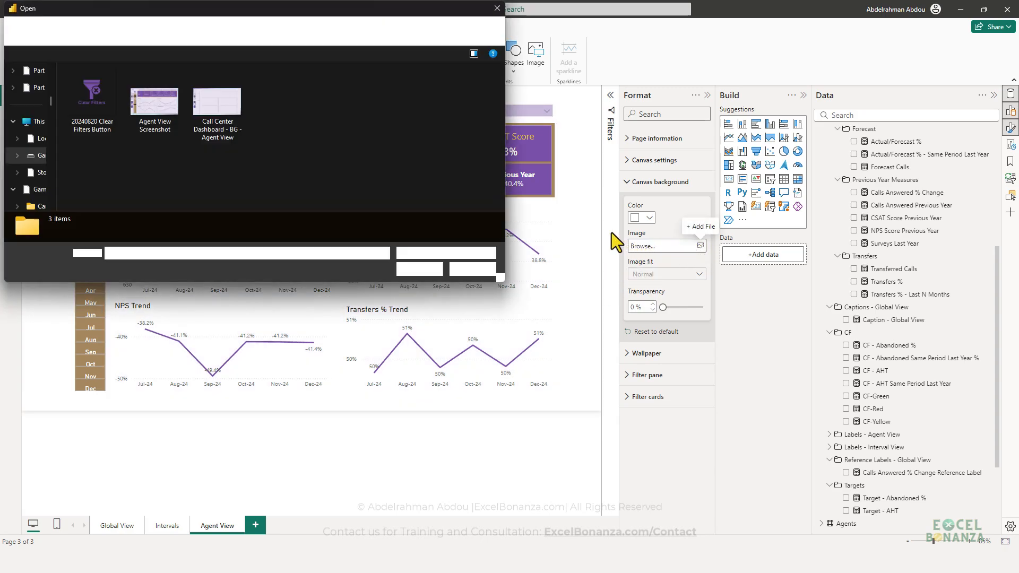
double_click(233, 117)
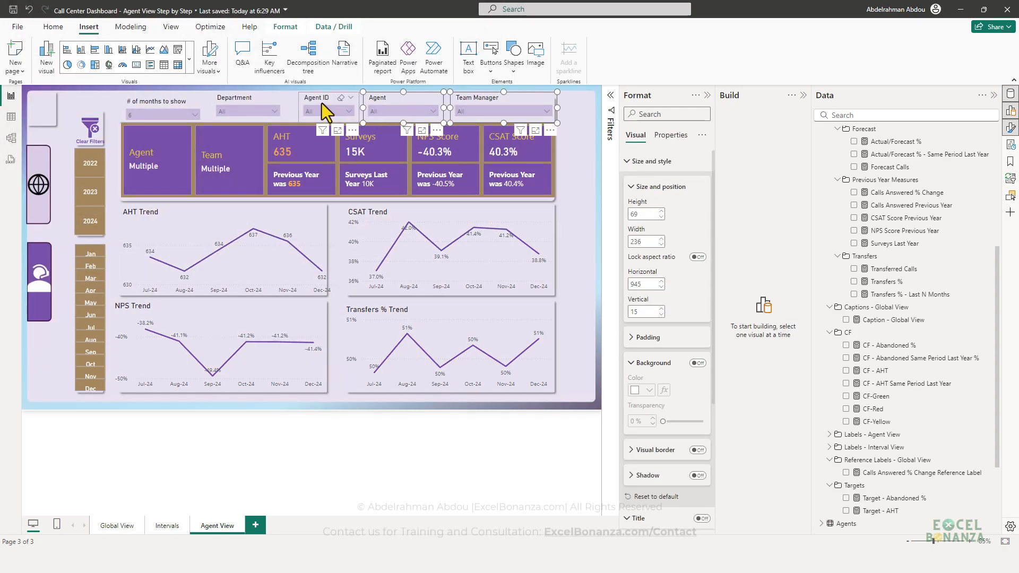
Step: Raise the # of months to show slicer level with the other header slicers and slightly widen the Department and Agent ID slicers
left_click(98, 101)
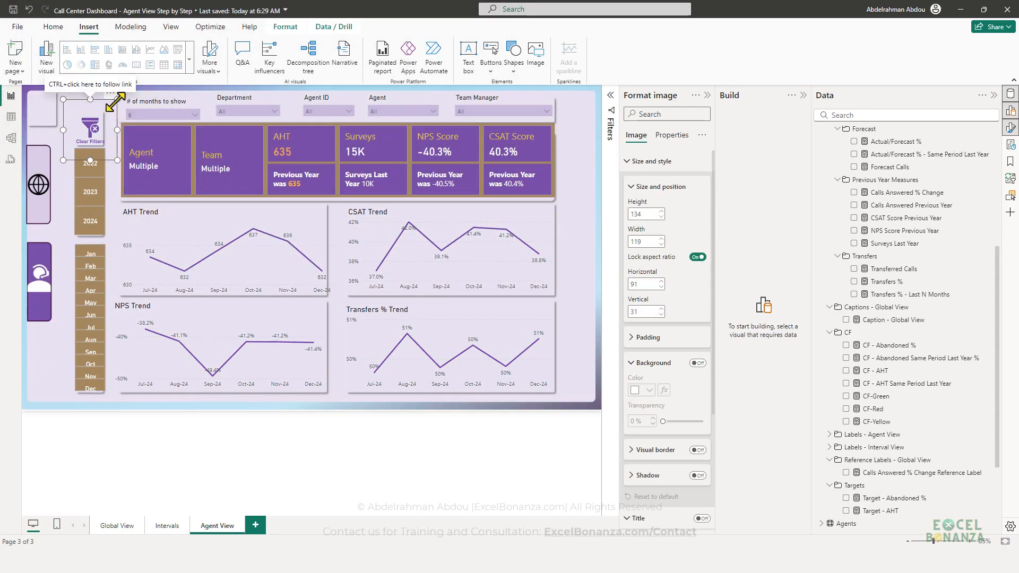
left_click(158, 102)
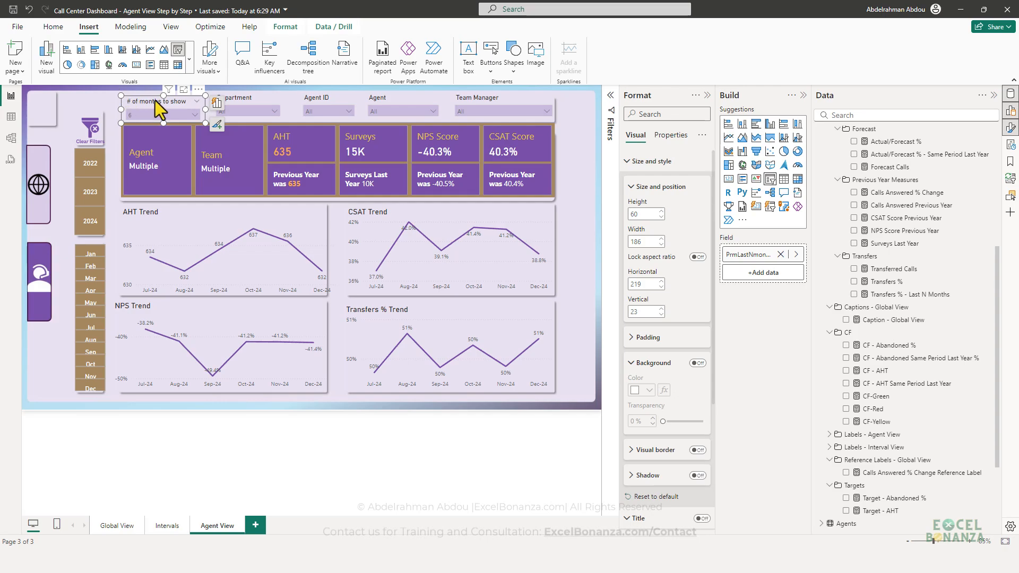
left_click(250, 104)
left_click(354, 108)
left_click(359, 108)
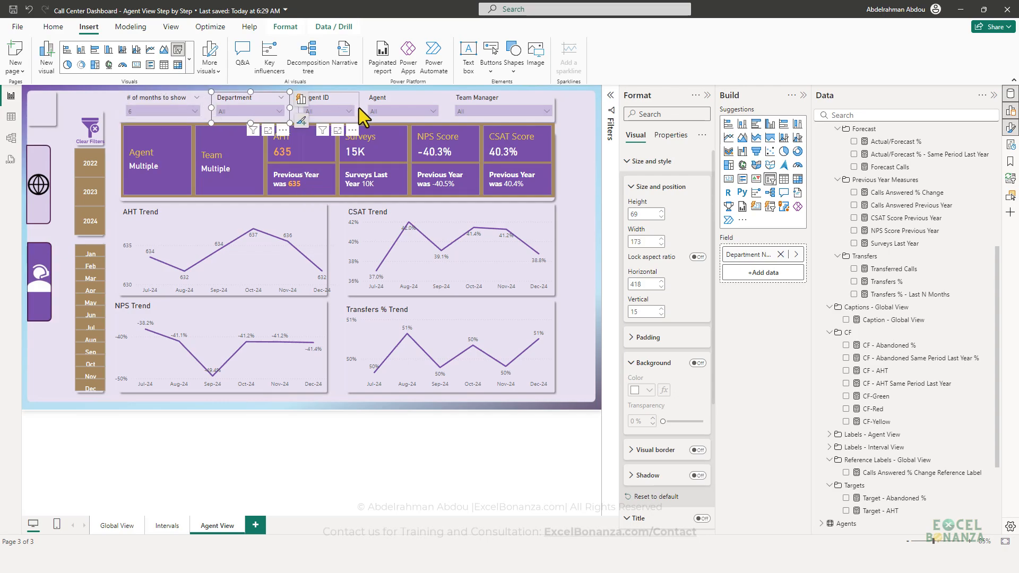
left_click_drag(359, 107, 413, 102)
Step: Align the tops of the five header slicers and distribute them horizontally
left_click(482, 101)
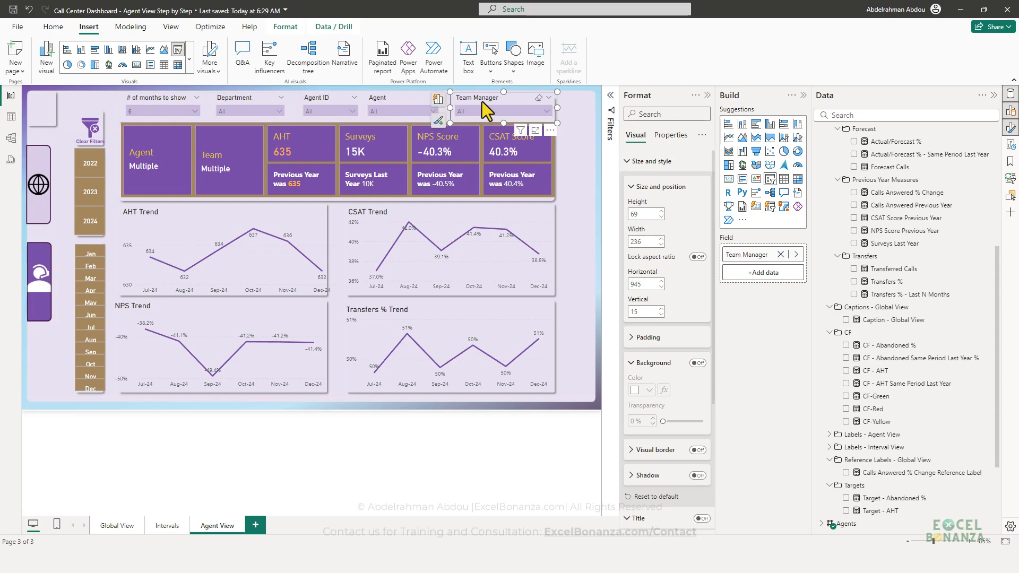
left_click(294, 102, "ctrl")
left_click(183, 104, "ctrl")
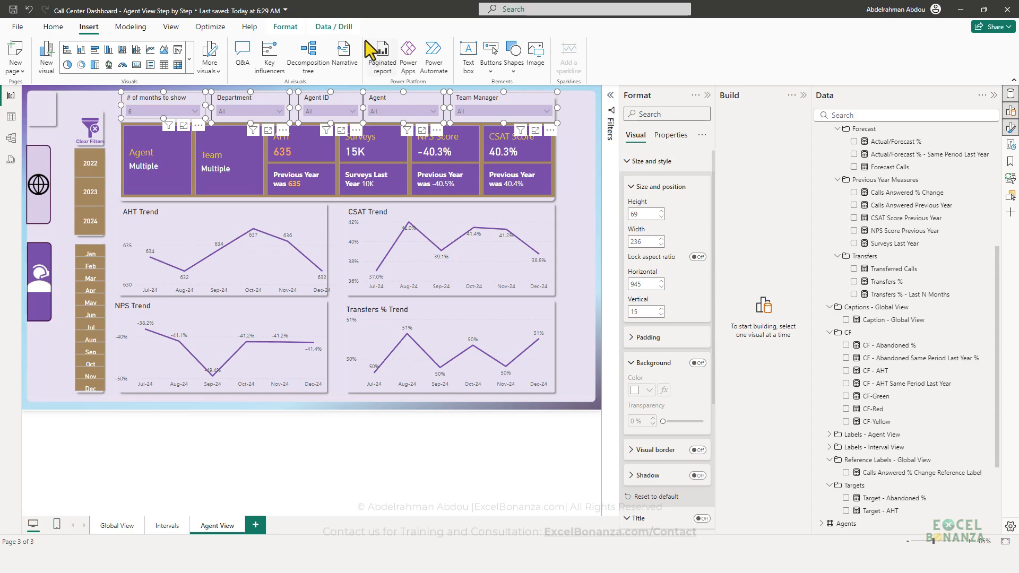
left_click(286, 29)
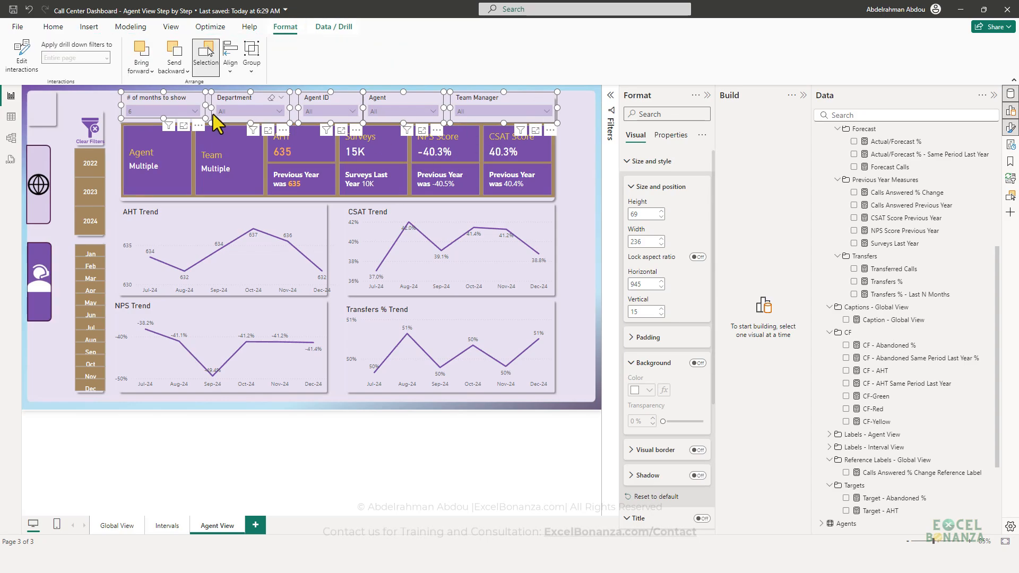
left_click(229, 58)
left_click(282, 141)
left_click(232, 68)
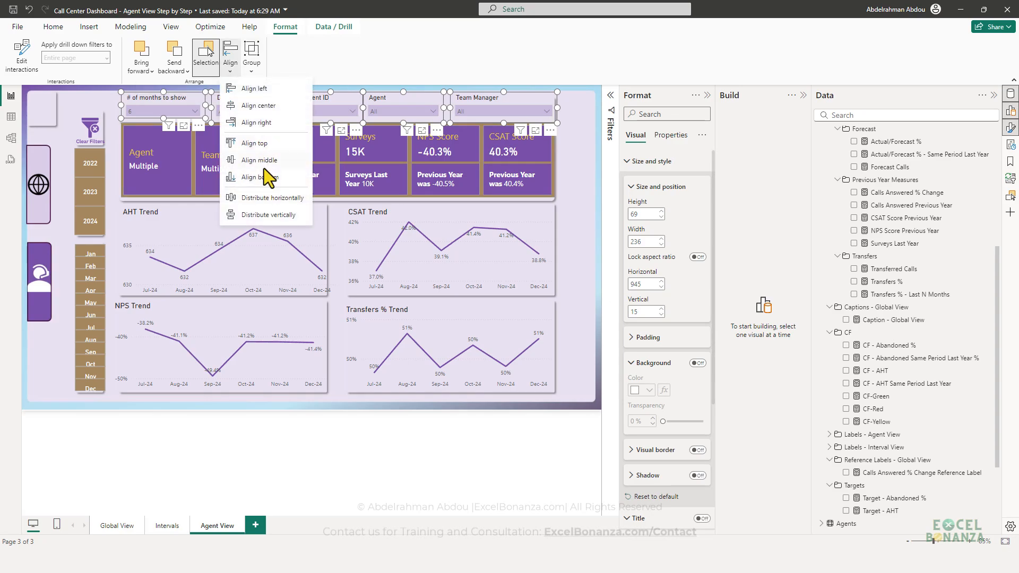
left_click(281, 198)
left_click(284, 201)
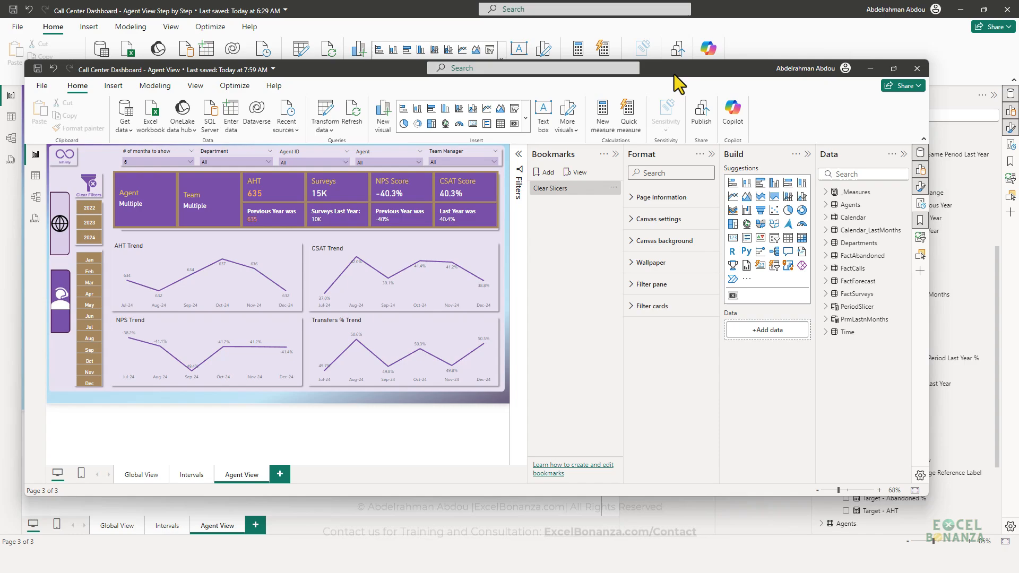
Step: Shrink the Clear Filters image to about 109 by 123 and place it just above the year slicer
left_click_drag(674, 74, 689, 171)
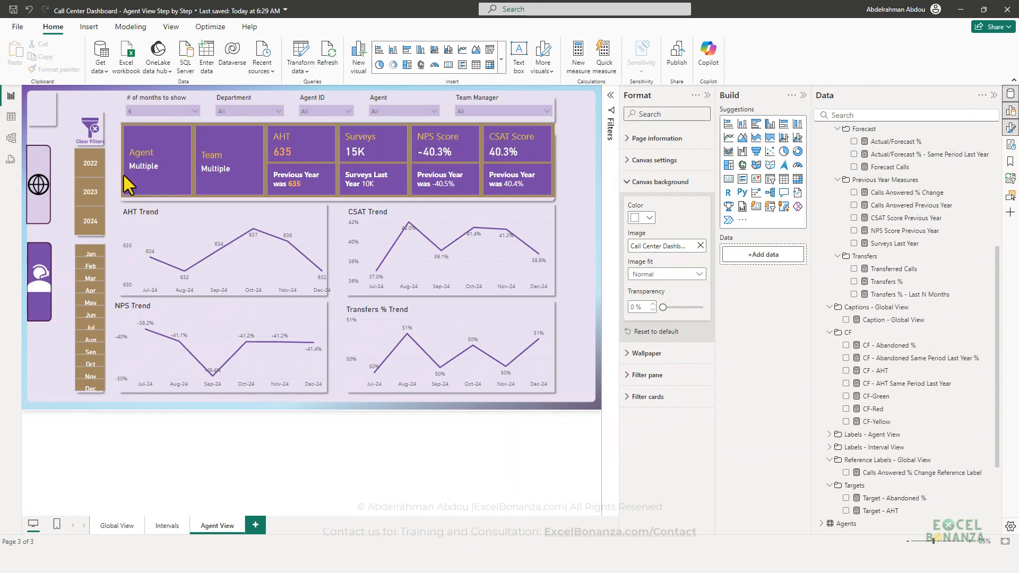
left_click(115, 158)
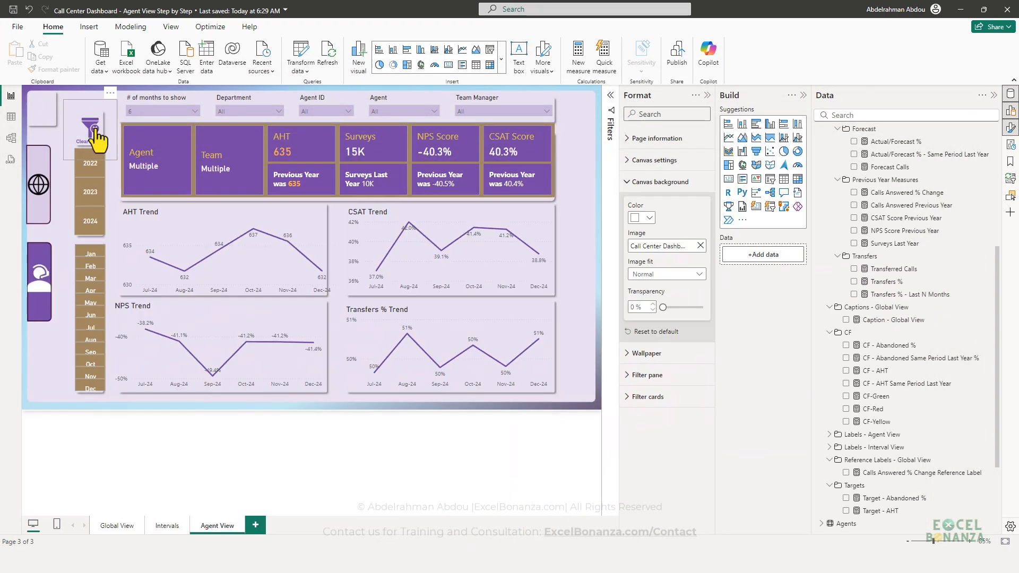
left_click_drag(116, 159, 112, 156)
left_click_drag(88, 133, 89, 140)
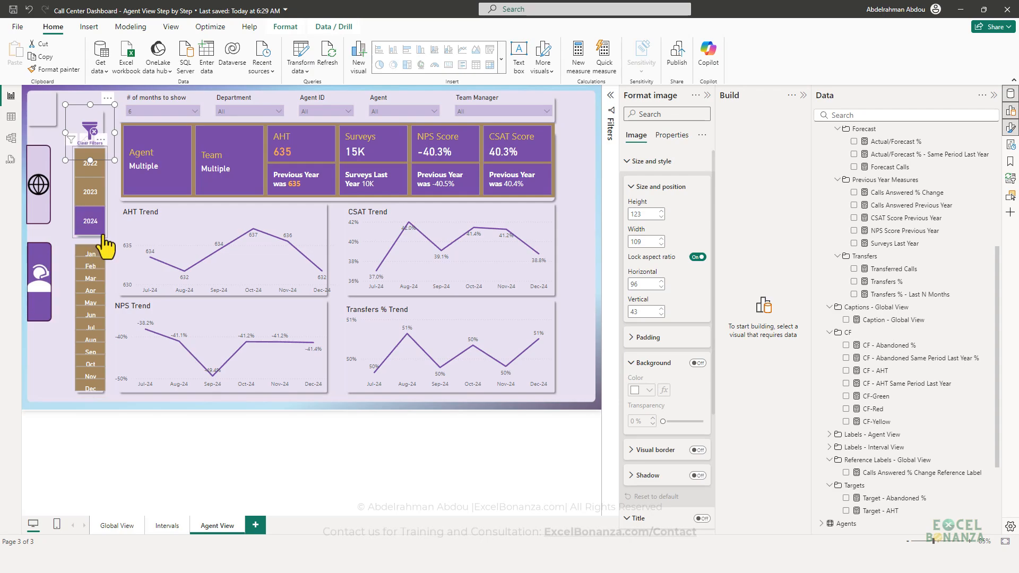
Step: Fit the year slicer, with 2024 selected, to about 69 wide and 201 high, and extend the month slicer slightly downward
left_click(105, 233)
left_click_drag(104, 239, 78, 238)
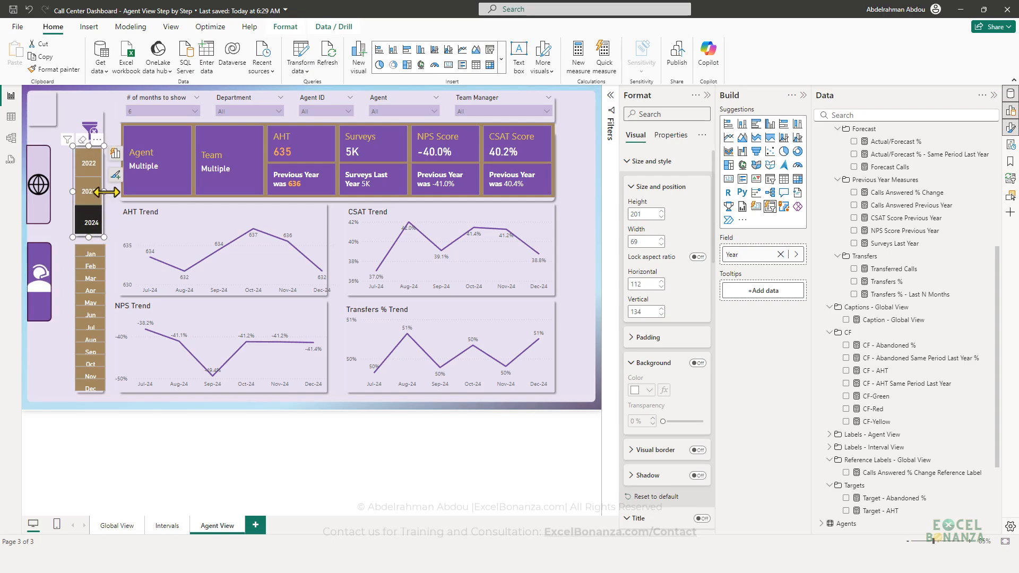
left_click(104, 280)
left_click(46, 346)
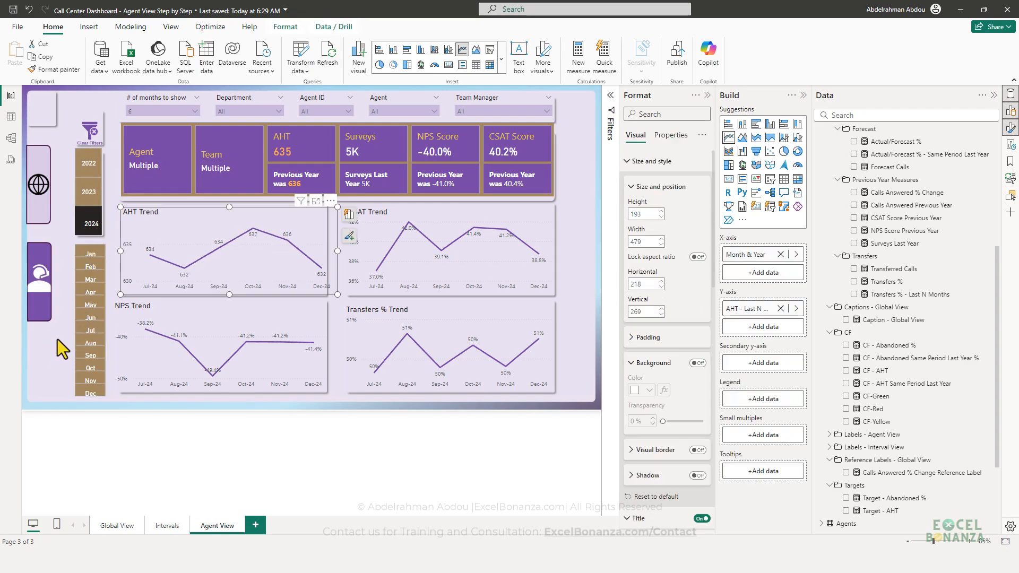
Step: Narrow the AHT Trend and NPS Trend charts to their background panels, with NPS Trend about 460 wide
left_click_drag(337, 294, 324, 295)
left_click(325, 395)
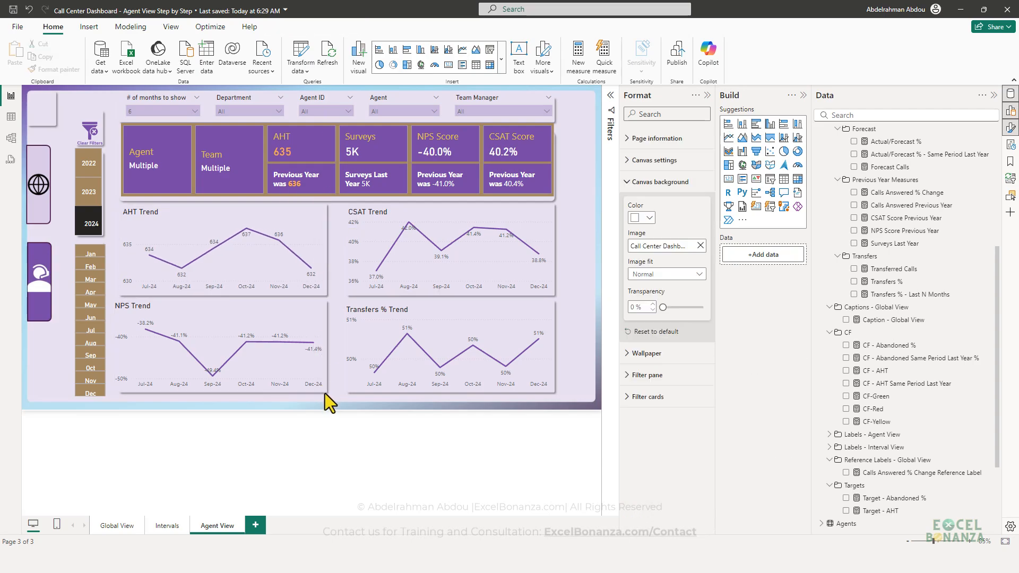
left_click(326, 393)
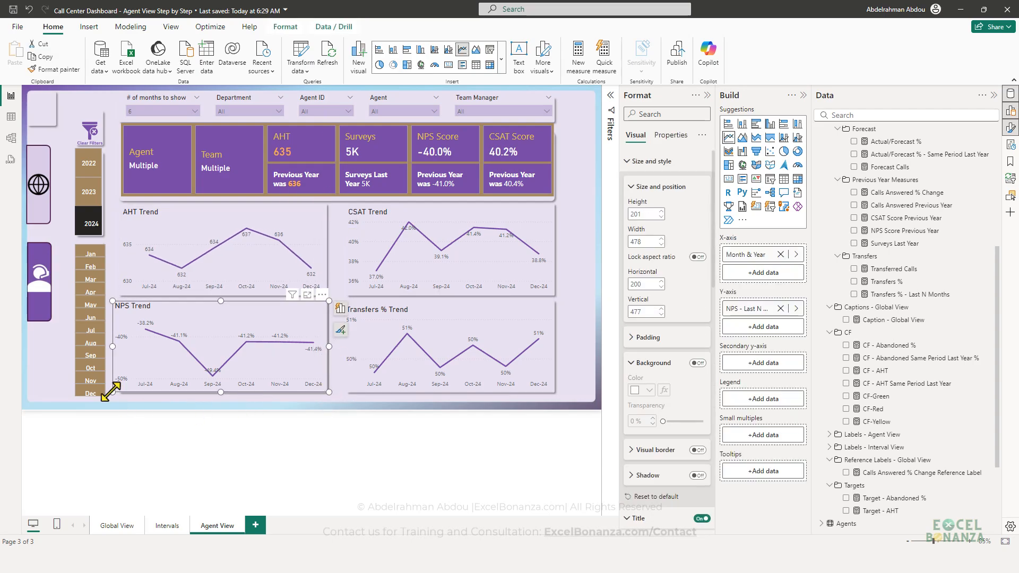
left_click_drag(113, 392, 119, 392)
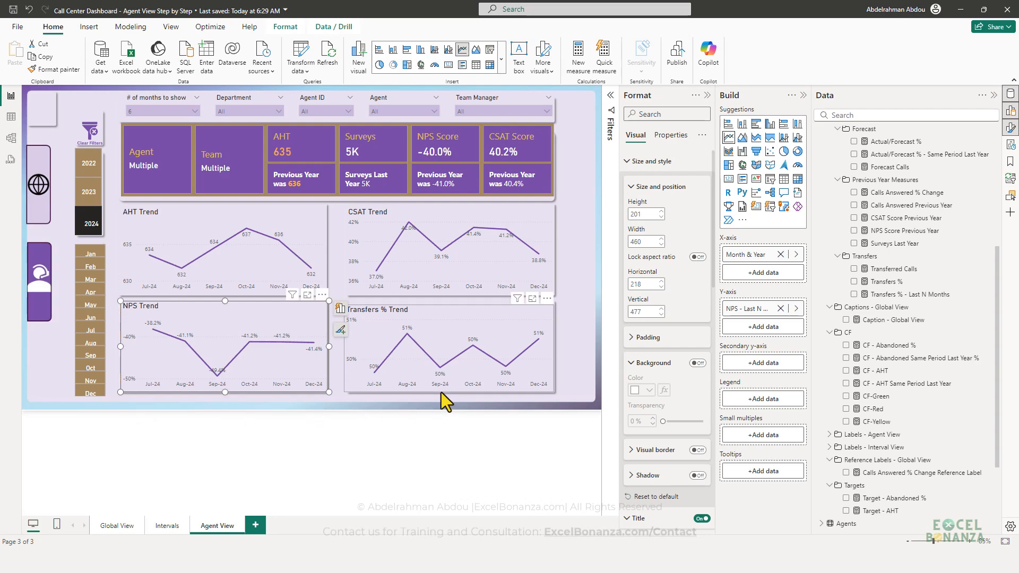
Step: Resize the Transfers % Trend chart to about 459 wide so its edges line up with the CSAT Trend chart above
left_click(372, 393)
left_click_drag(344, 393, 346, 393)
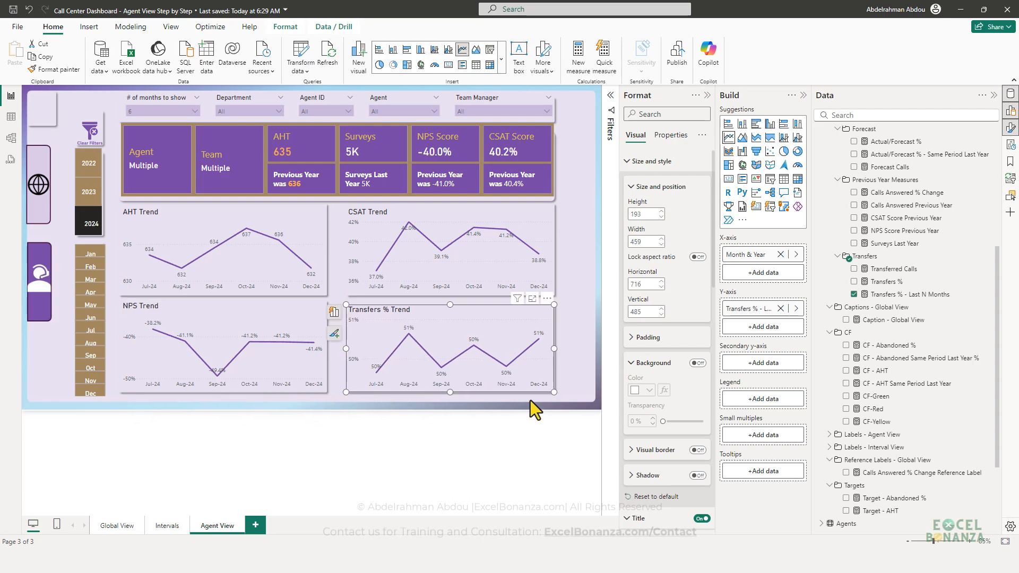
left_click(556, 251)
left_click(553, 222)
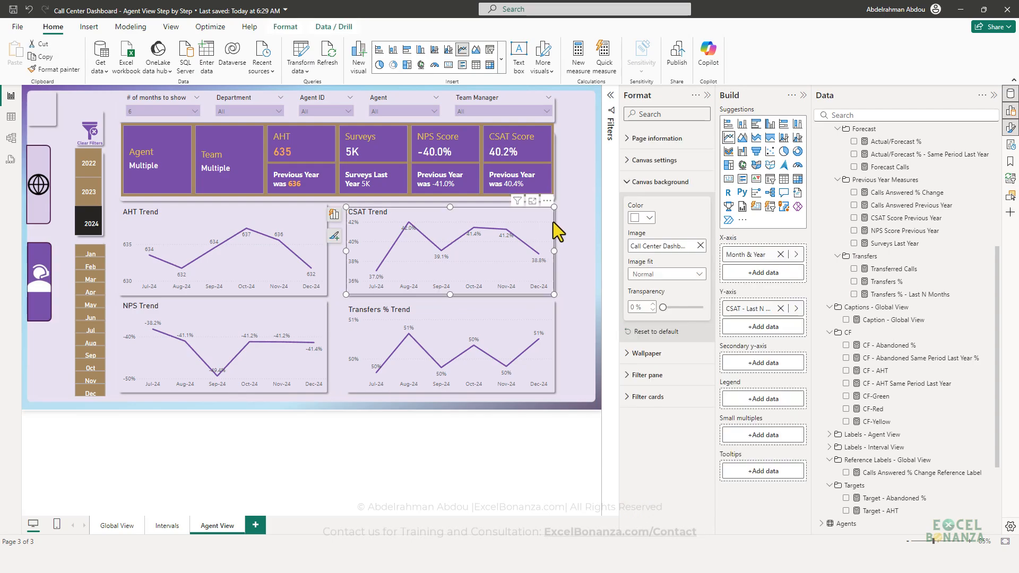
left_click(587, 181)
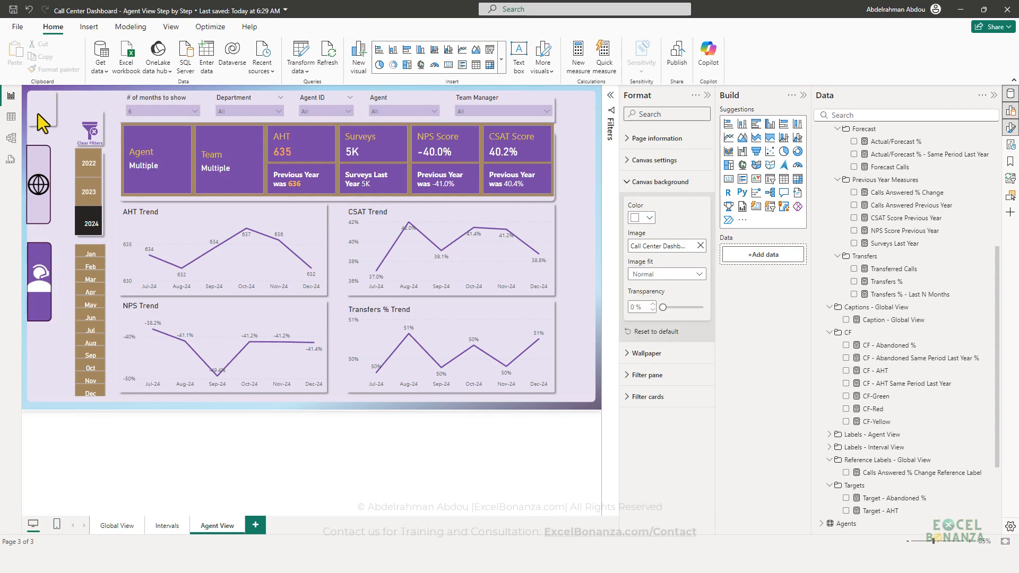
Step: Insert the image Infinity Mobile Logo - Final and shrink it to about 67 by 77 inside the small corner panel
left_click(94, 23)
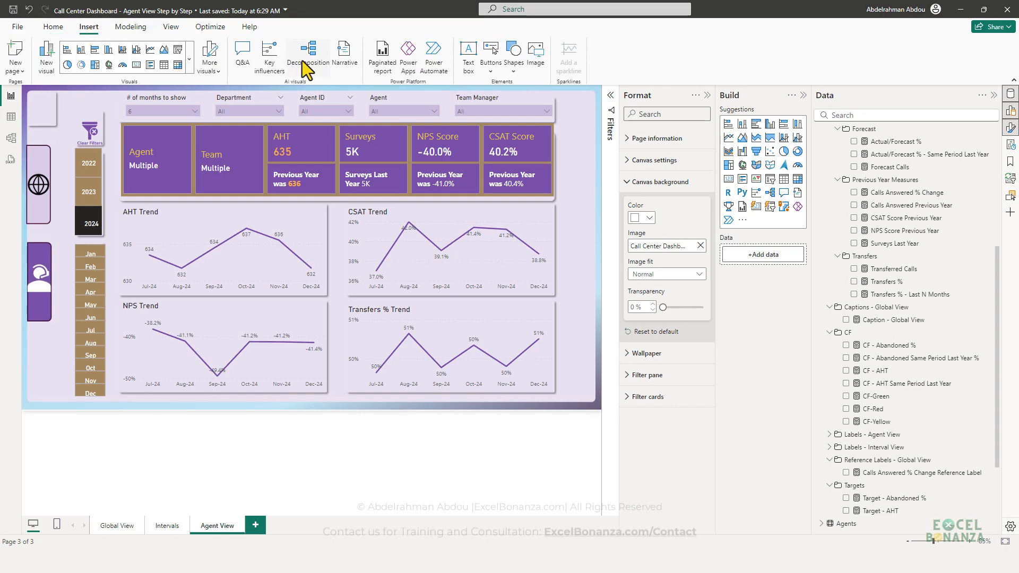
left_click(534, 54)
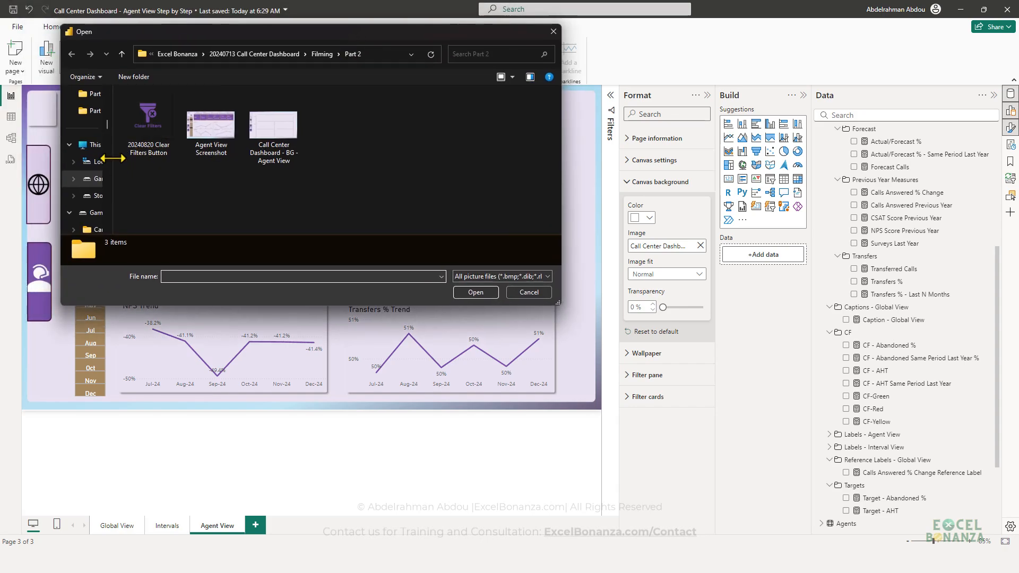
left_click_drag(113, 158, 88, 154)
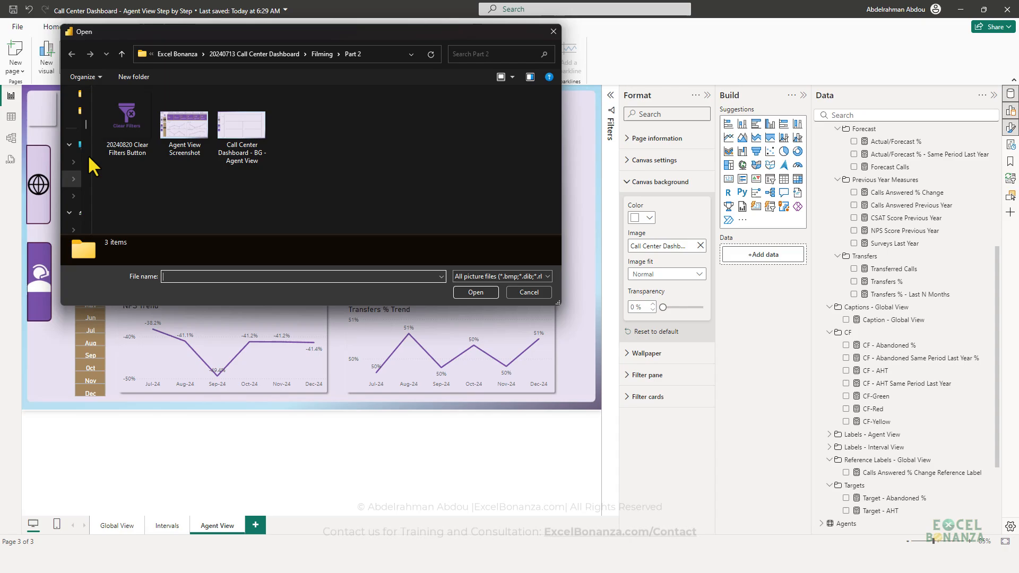
left_click(311, 136)
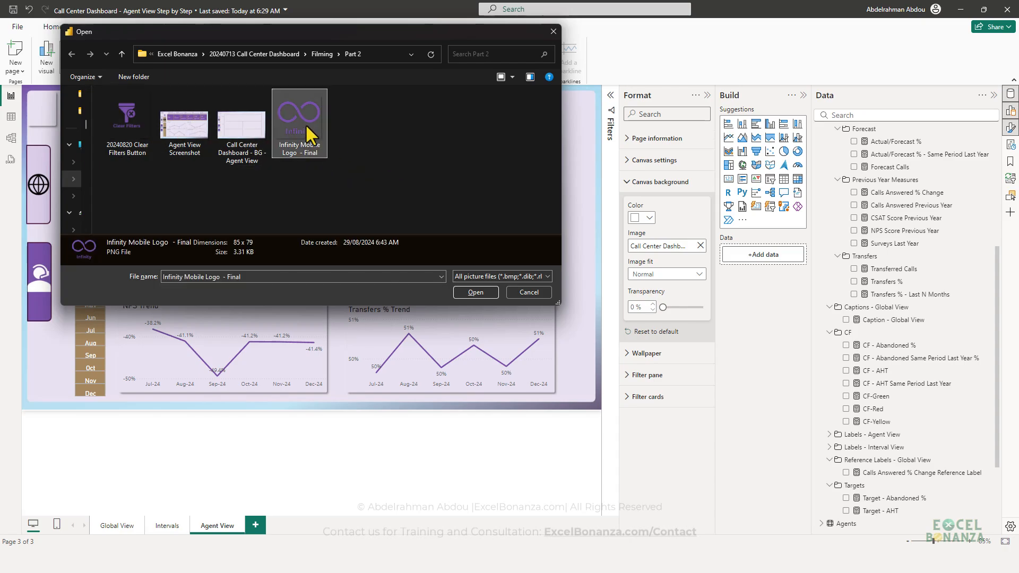
left_click(475, 293)
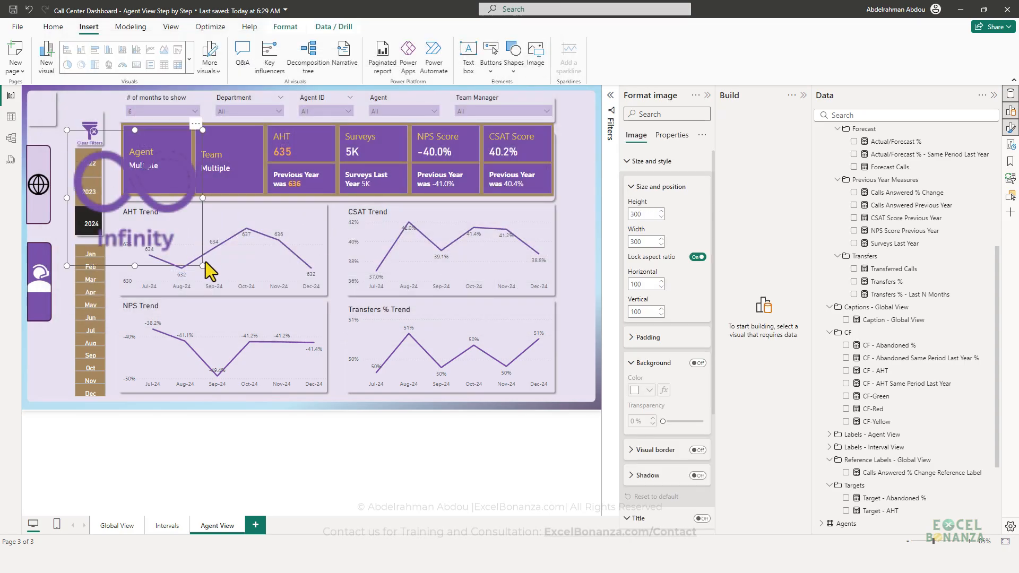
left_click_drag(203, 265, 42, 127)
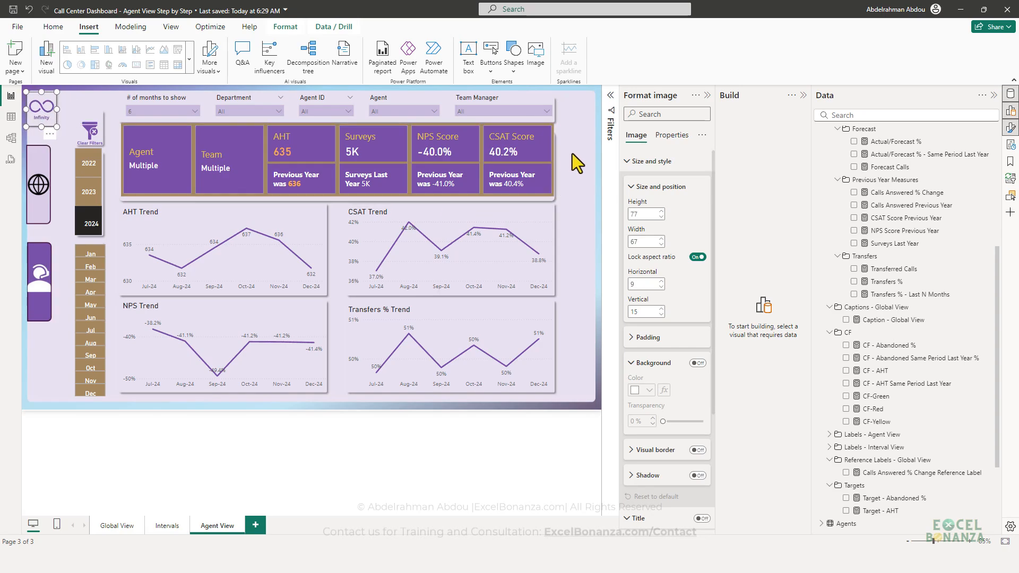
Step: Reduce the KPI card visual's height to about 153 and lower it to a vertical position of about 105
left_click_drag(553, 138, 551, 142)
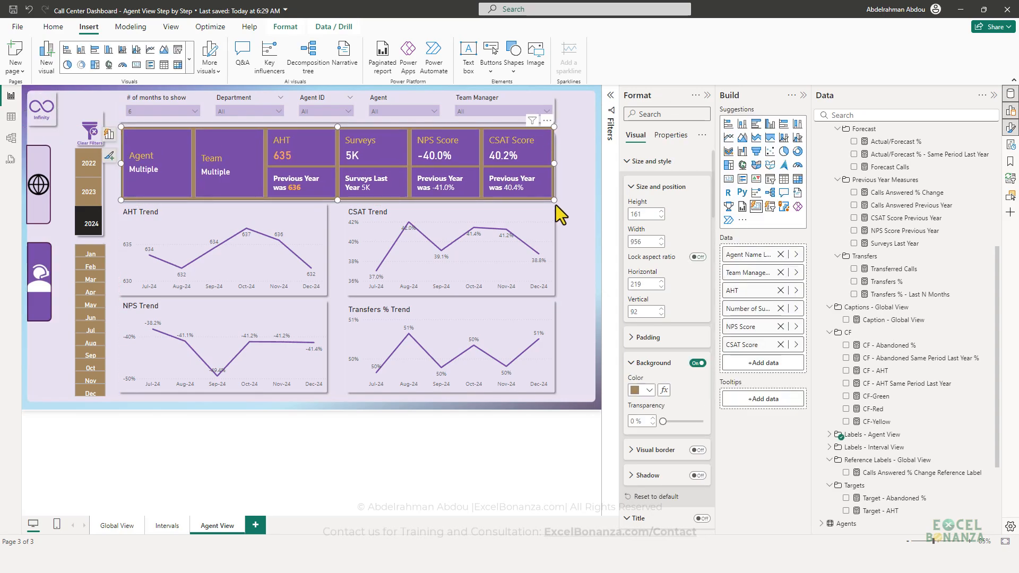
left_click_drag(552, 201, 550, 198)
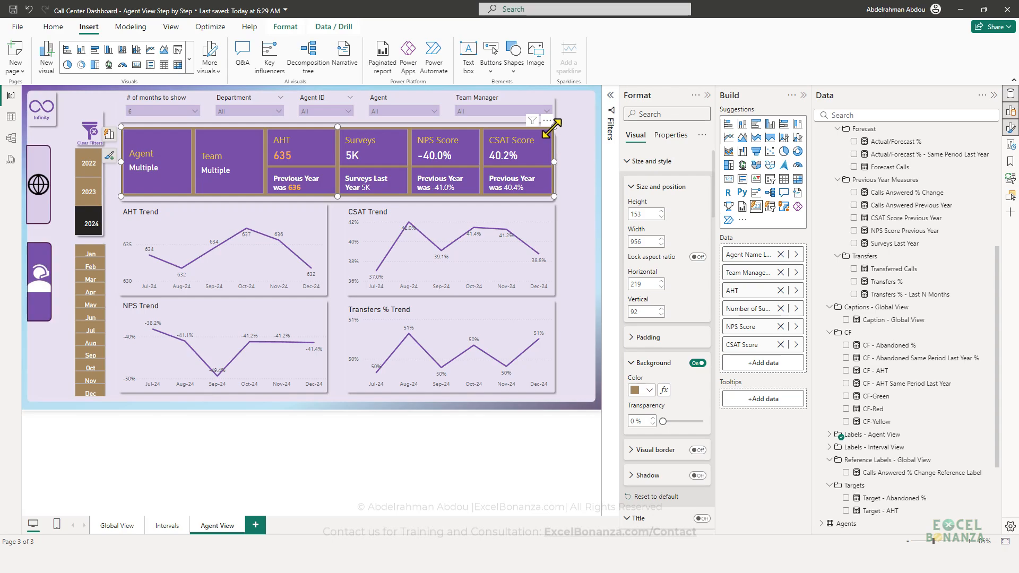
left_click_drag(553, 130, 552, 128)
left_click_drag(549, 169, 549, 174)
left_click(556, 183)
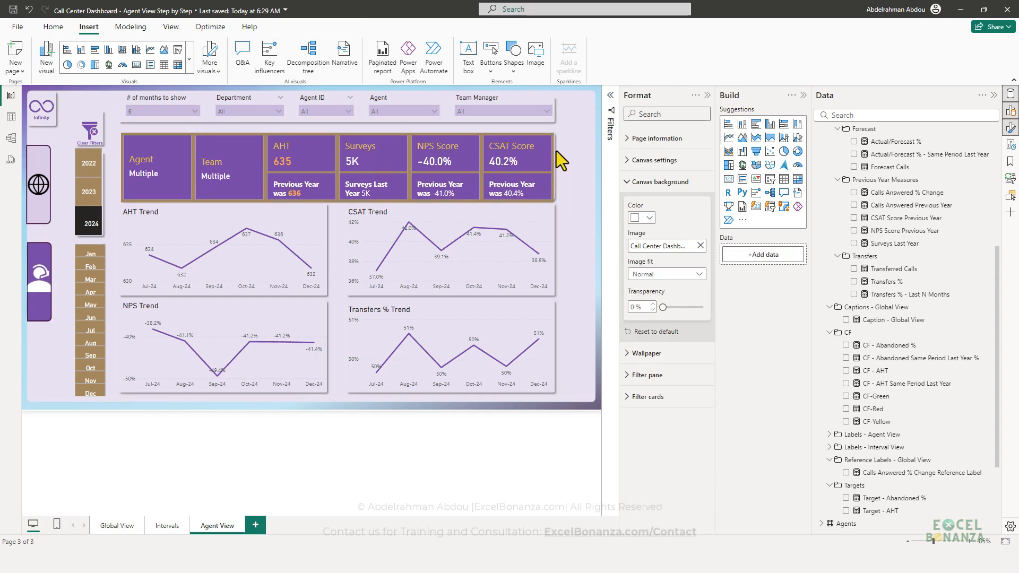
Step: Try to stretch the KPI card visual slightly to reach the outer edge of its panel
left_click(211, 152)
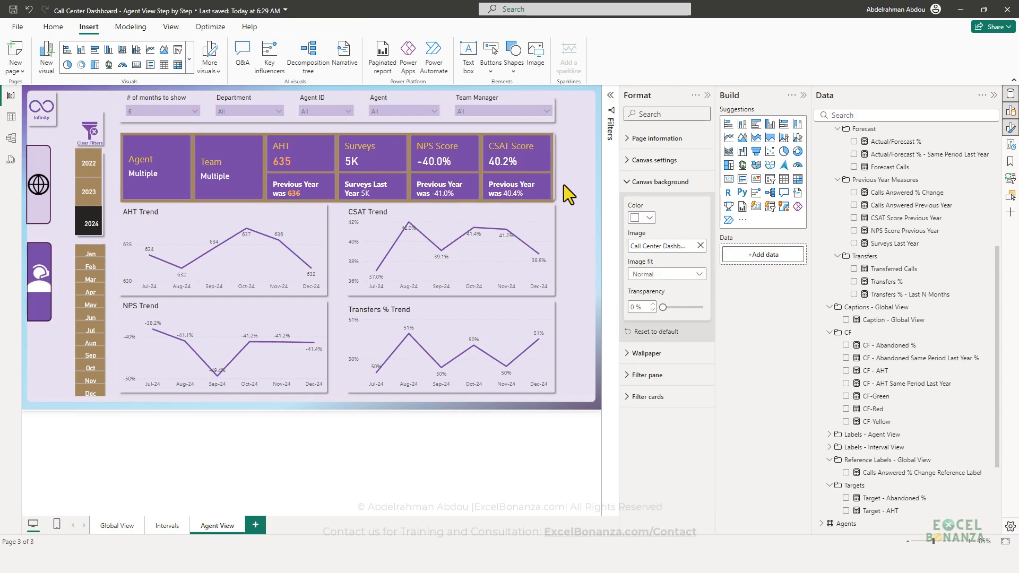
key("Right")
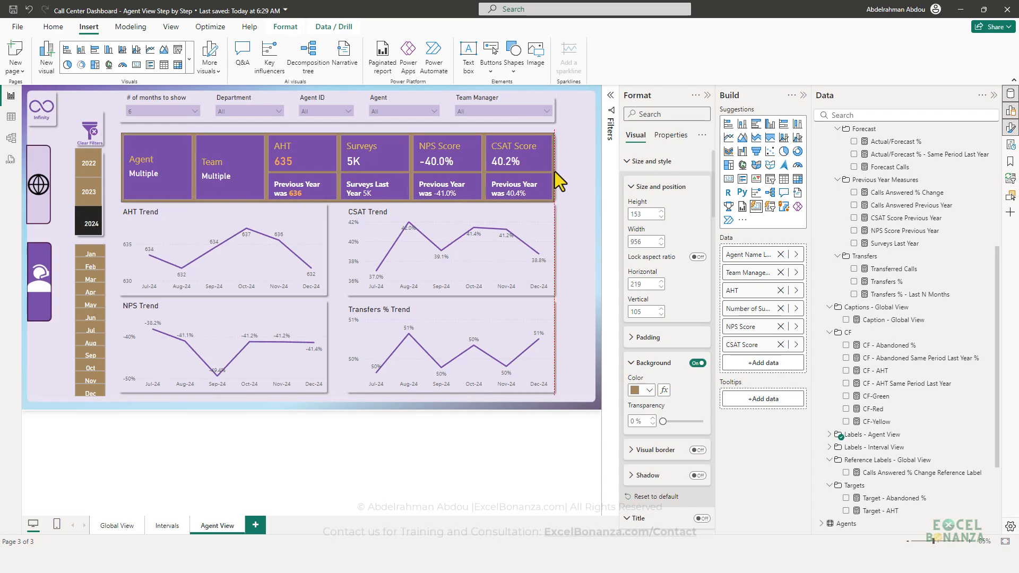
left_click(565, 172)
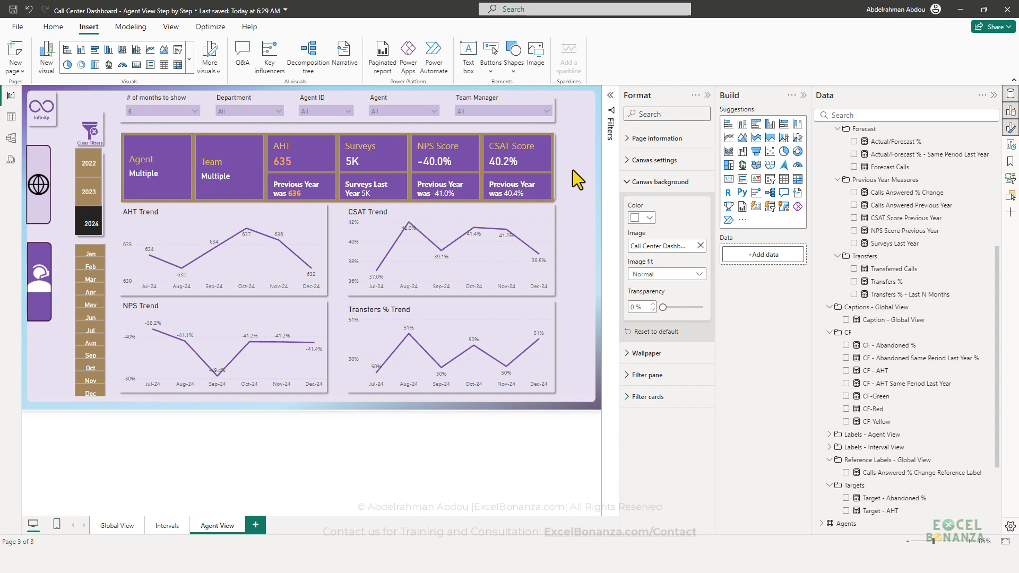
left_click(480, 106)
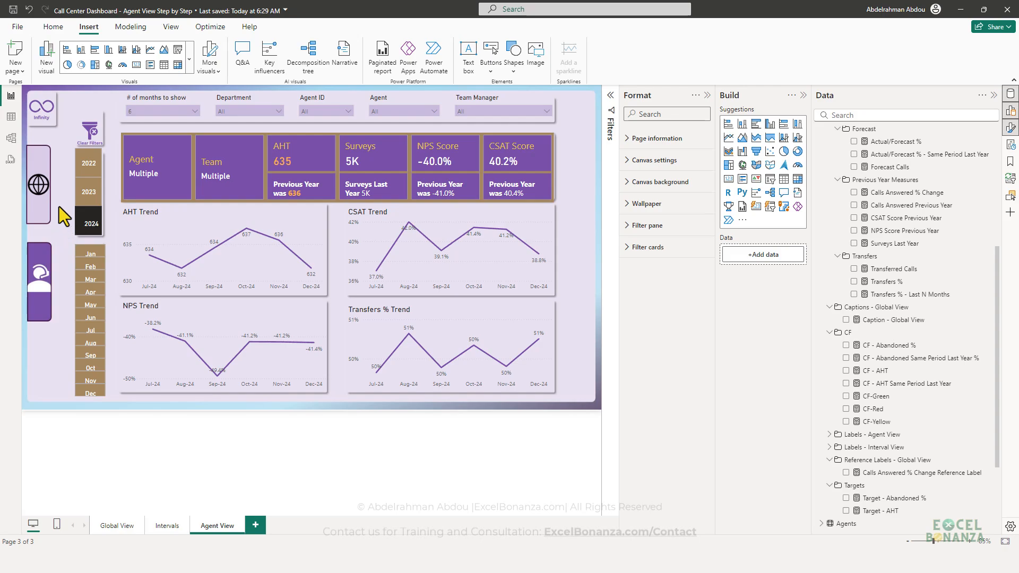
left_click_drag(26, 145, 56, 227)
key("Escape")
key("ctrl+2")
left_click_drag(24, 140, 56, 229)
key("Escape")
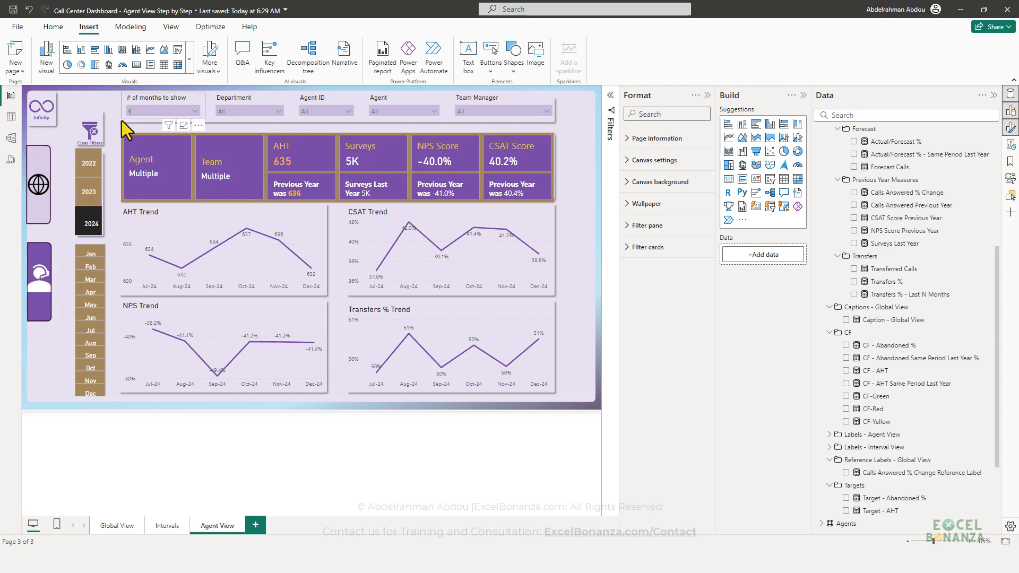
Step: Check the navigation icons on the Global View page and return to the Agent View page
left_click(108, 524)
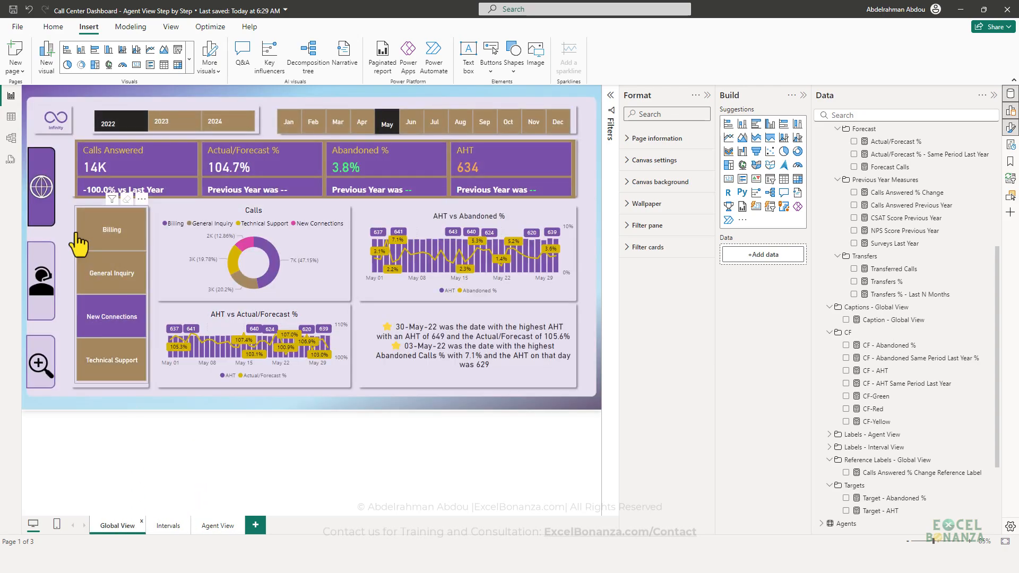
left_click(218, 527)
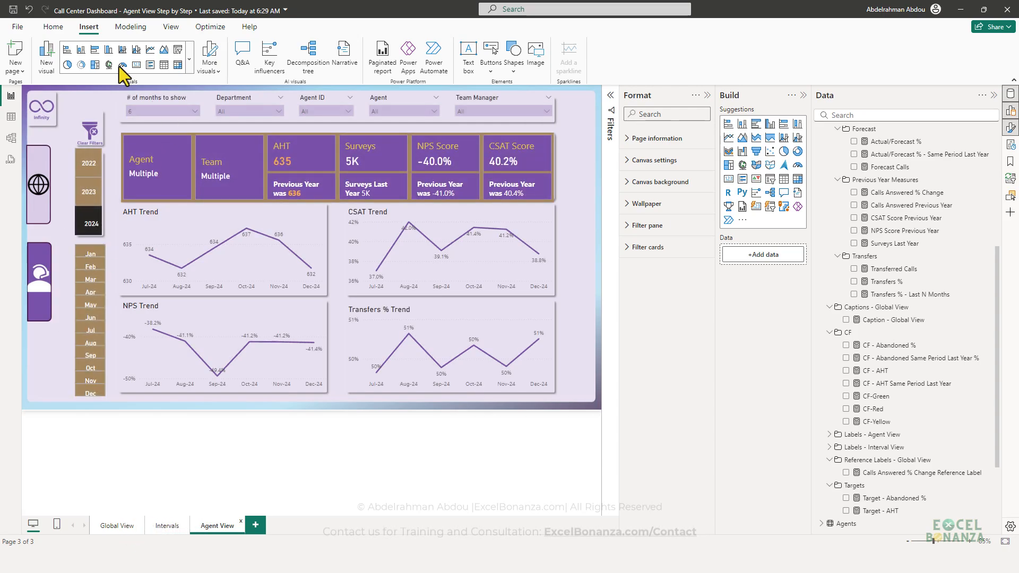
Step: Insert a blank button and fit it over the globe icon's panel, about 184 high by 53 wide
left_click(491, 70)
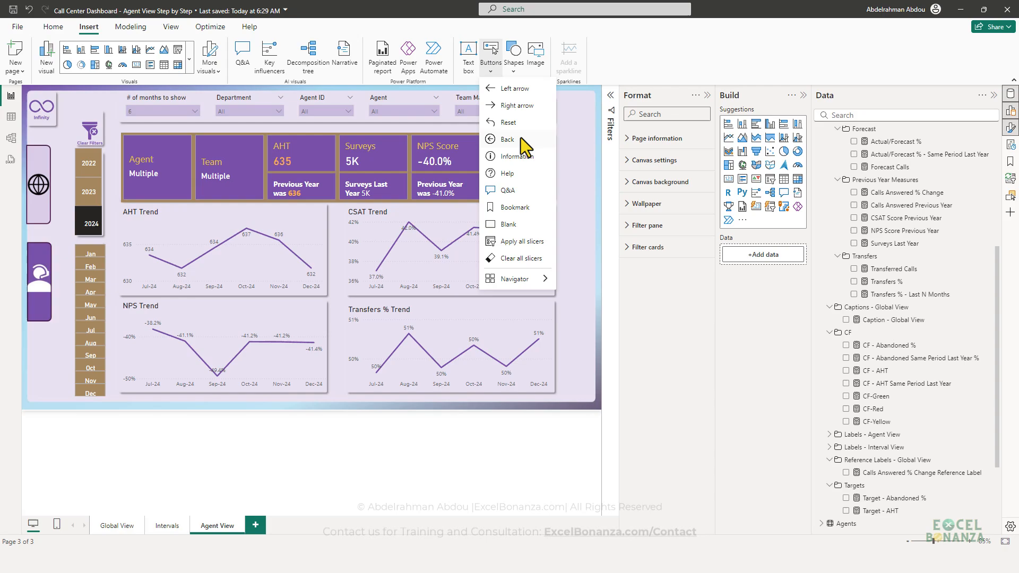
left_click(516, 225)
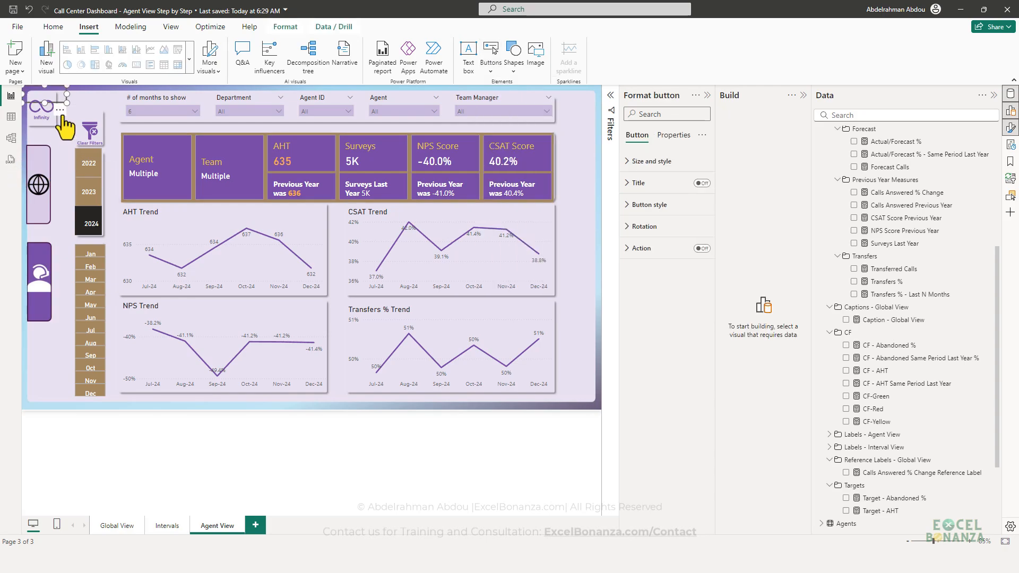
left_click_drag(56, 100, 59, 157)
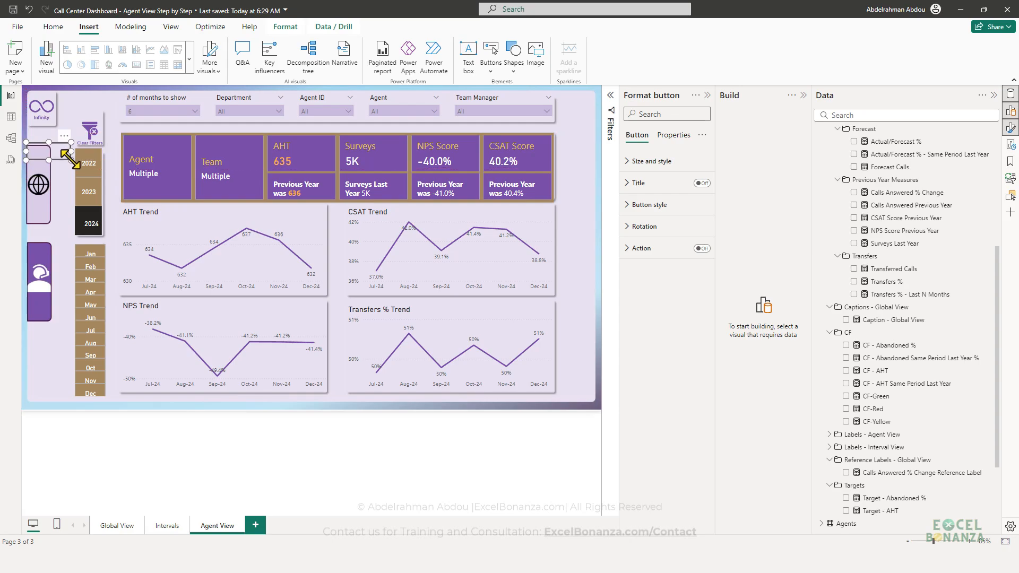
left_click(50, 223)
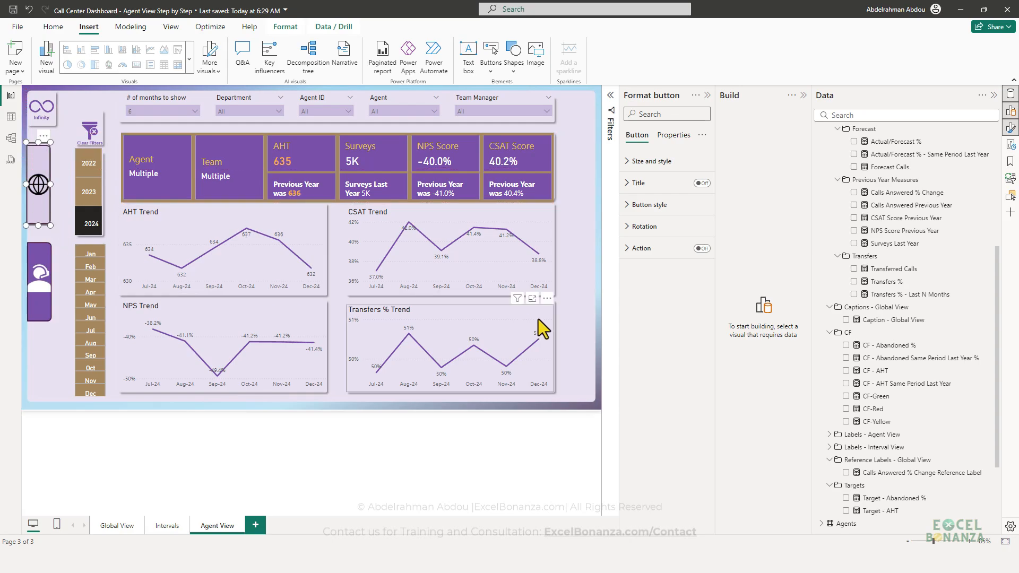
Step: Change the globe button's shape to Rounded Rectangle and turn off its border
left_click(664, 161)
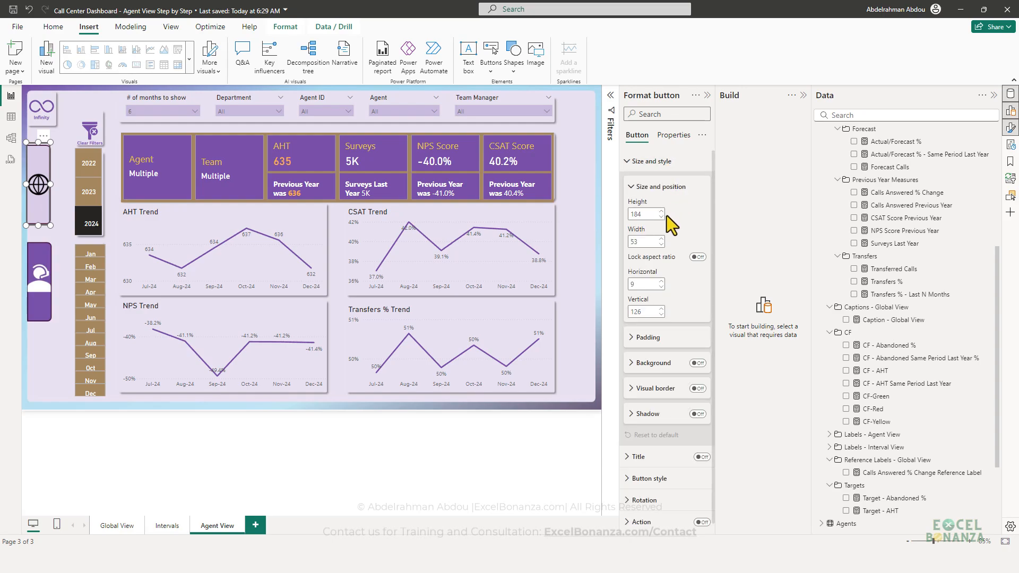
left_click(670, 478)
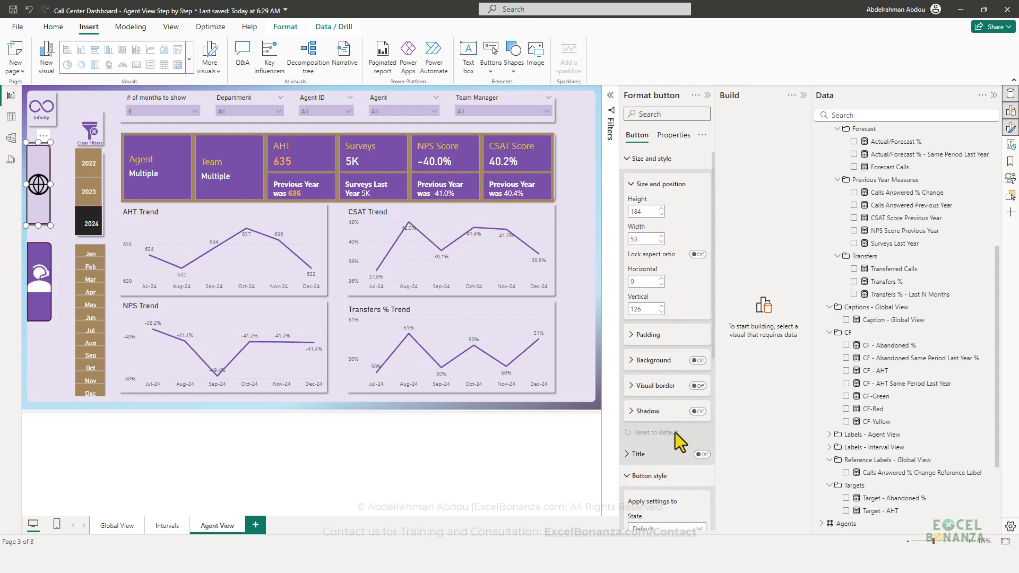
scroll(690, 393, "down", 4)
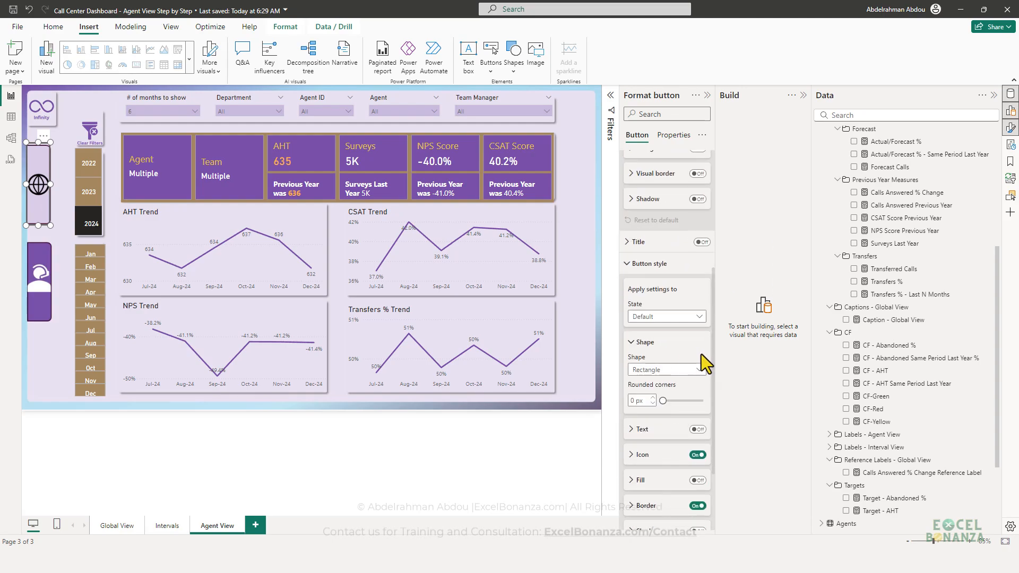
left_click(670, 370)
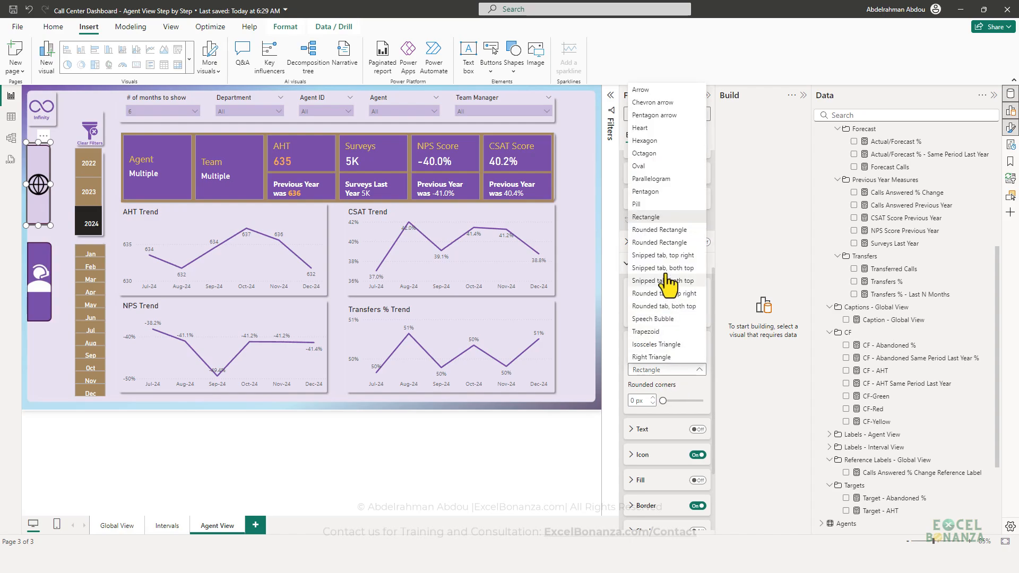
left_click(686, 234)
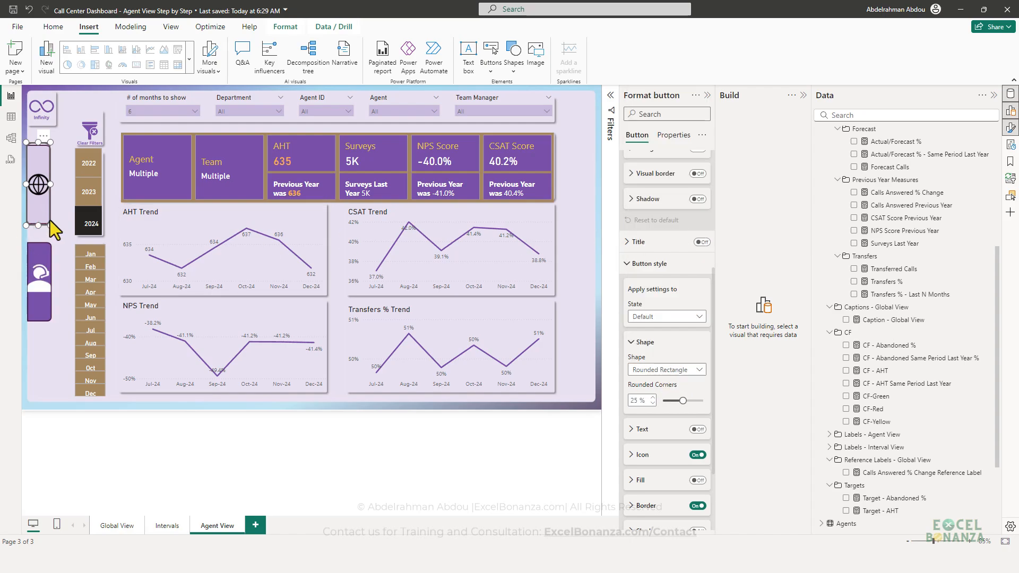
scroll(685, 390, "down", 2)
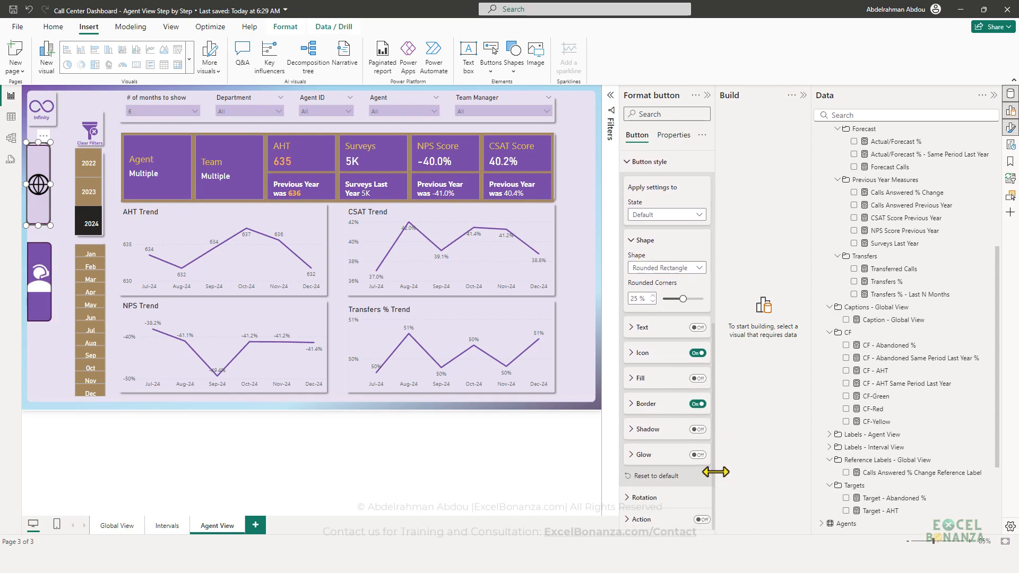
left_click(698, 404)
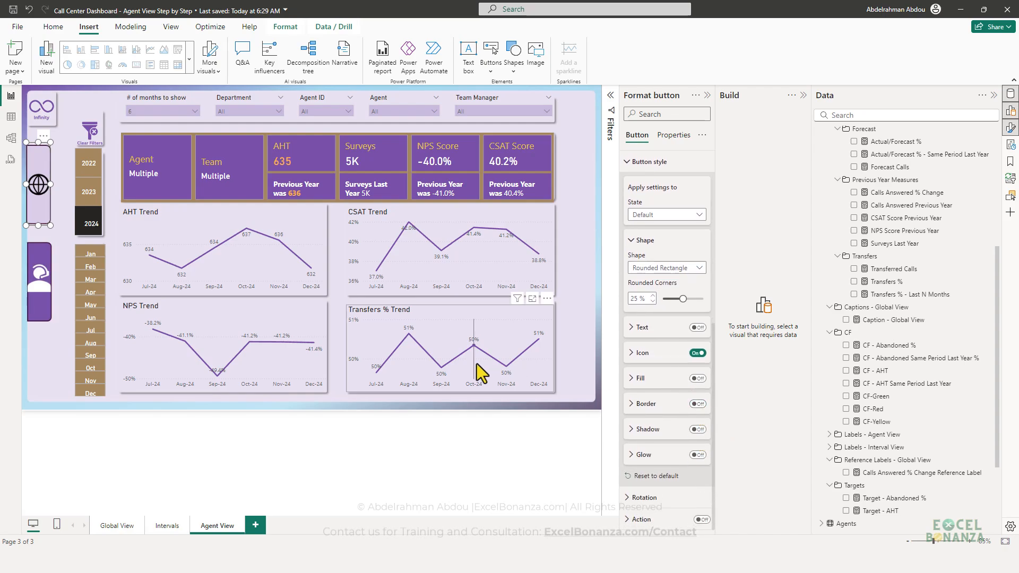
Step: Enable the globe button's action as Page navigation to Global View, and follow the button to test the link
left_click(661, 519)
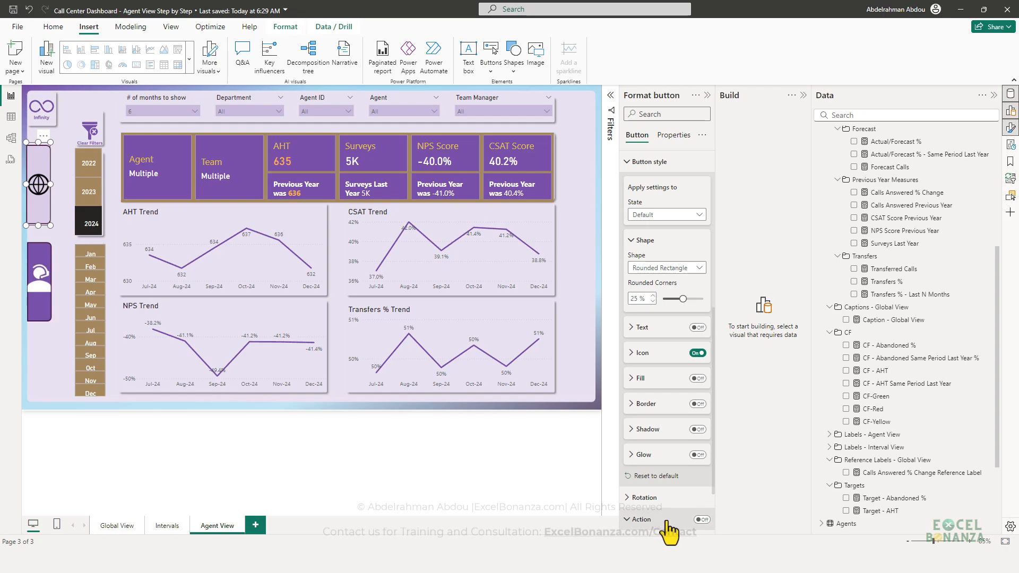
scroll(683, 403, "down", 1)
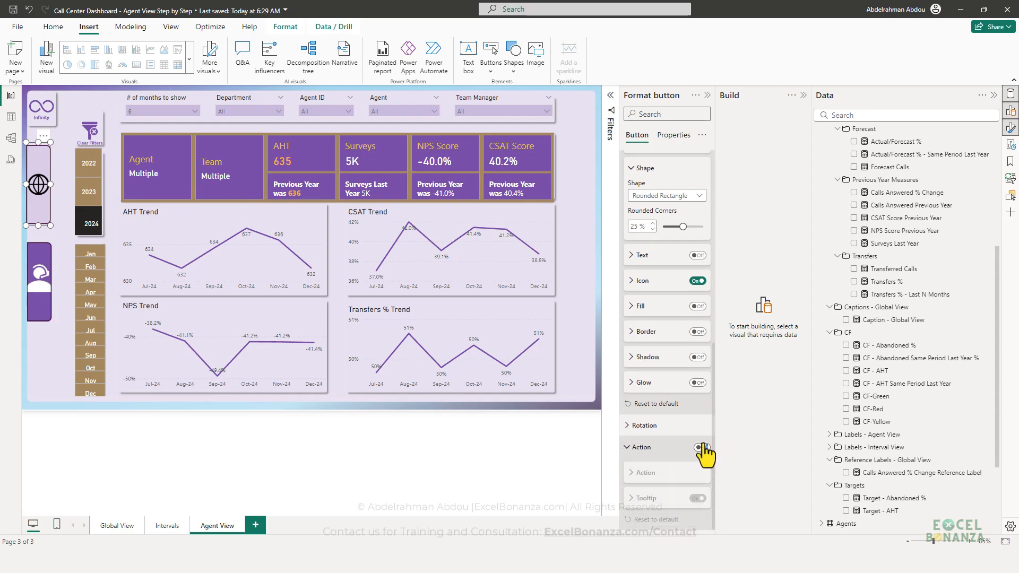
left_click(706, 445)
left_click(701, 520)
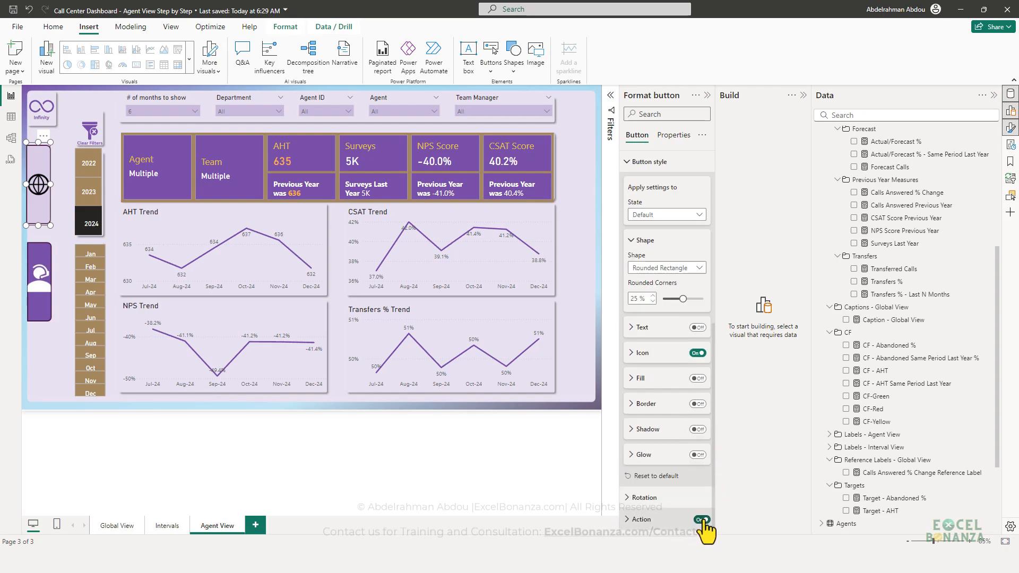
left_click(644, 519)
scroll(669, 457, "down", 3)
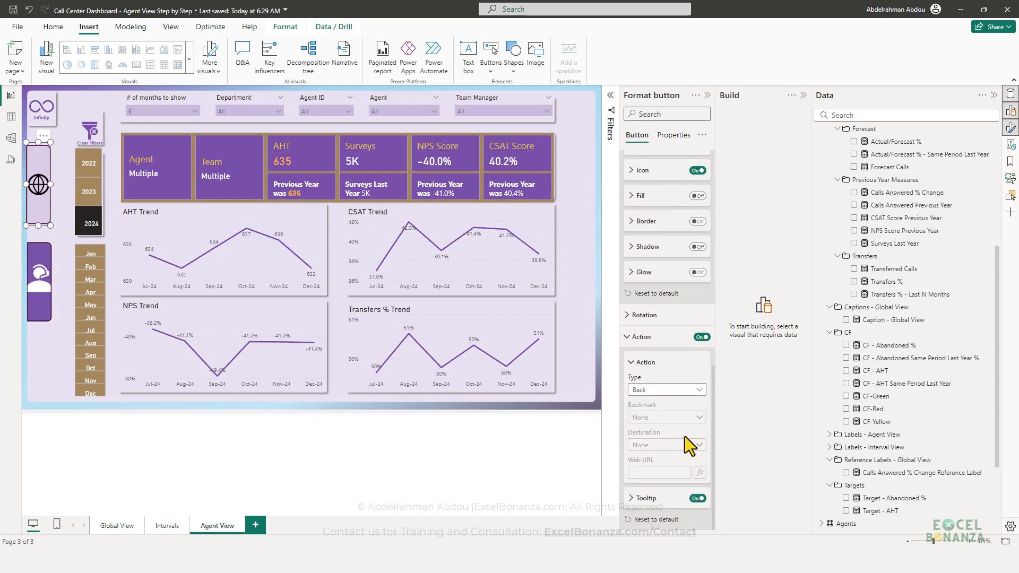
left_click(675, 393)
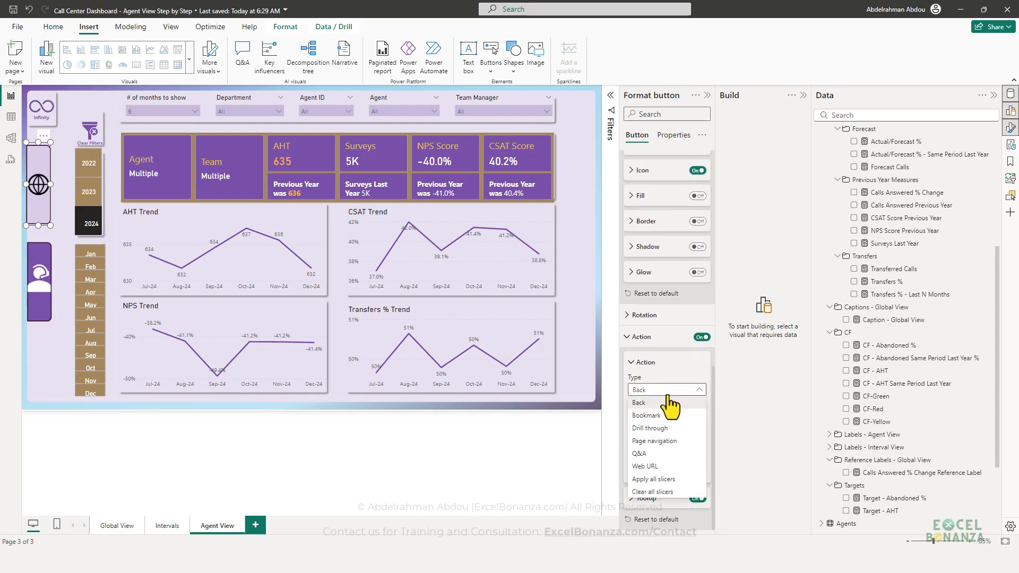
left_click(676, 443)
left_click(671, 445)
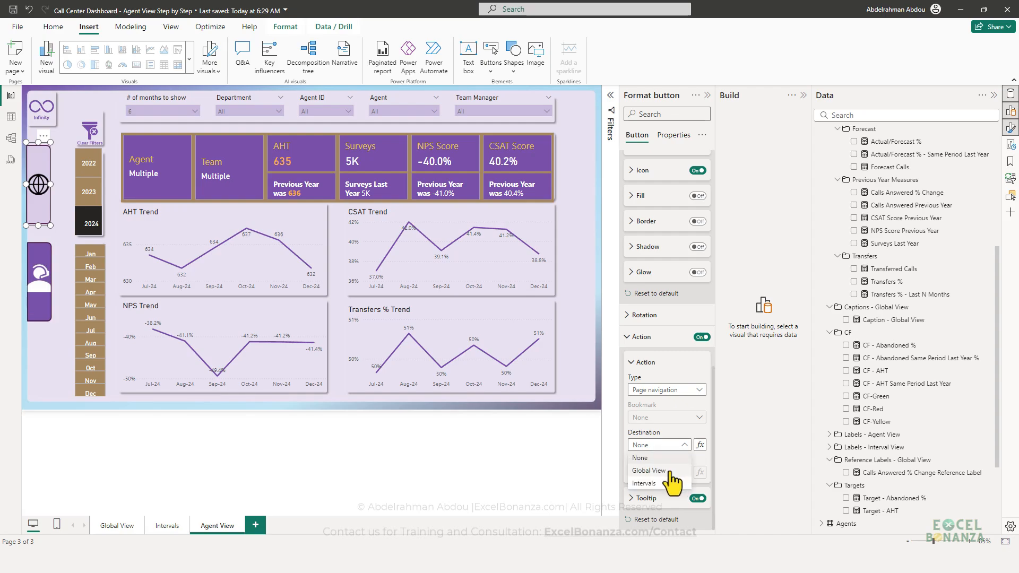
left_click(668, 472)
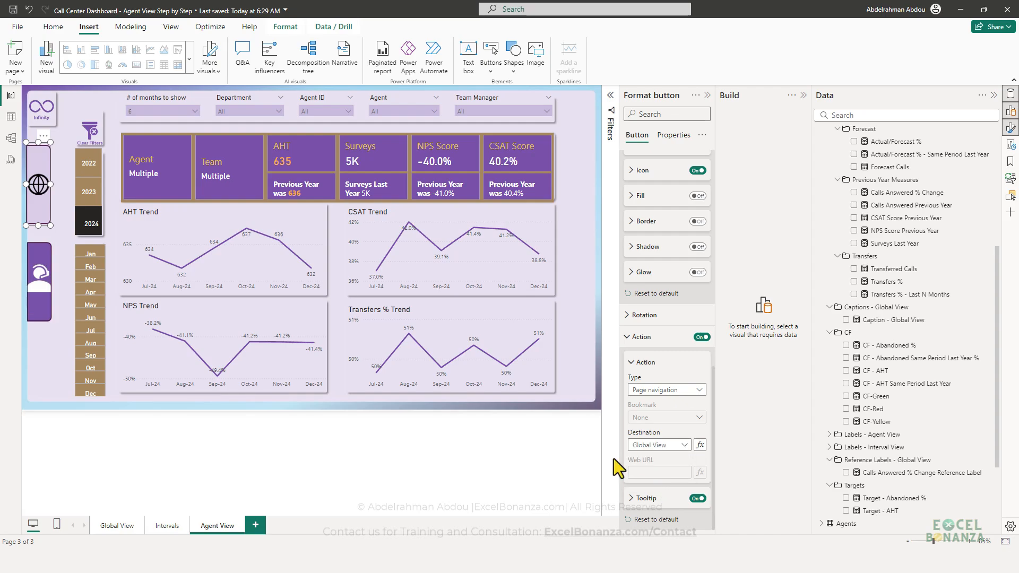
left_click(461, 451)
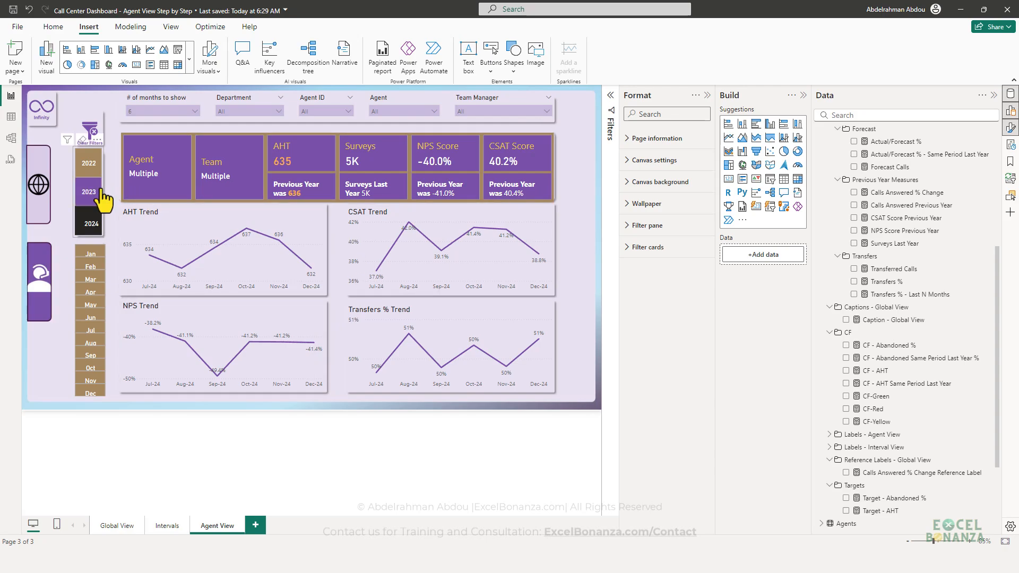
left_click(49, 214, "ctrl")
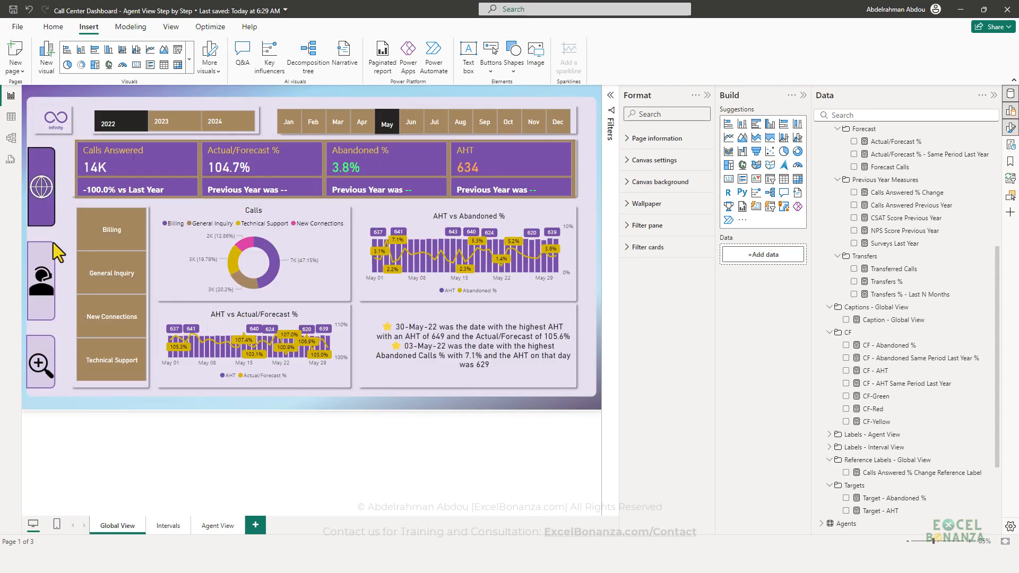
Step: Insert a blank button on the Global View page and fit it over the agent icon's panel, about 182 high by 63 wide
left_click_drag(25, 144, 64, 232)
key("Escape")
left_click(511, 70)
left_click(491, 68)
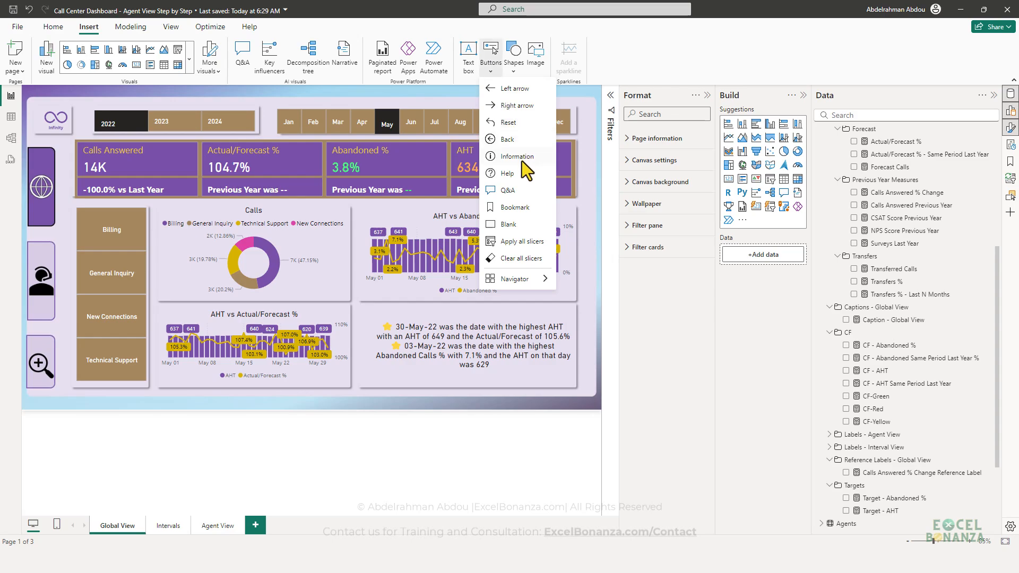
left_click(511, 224)
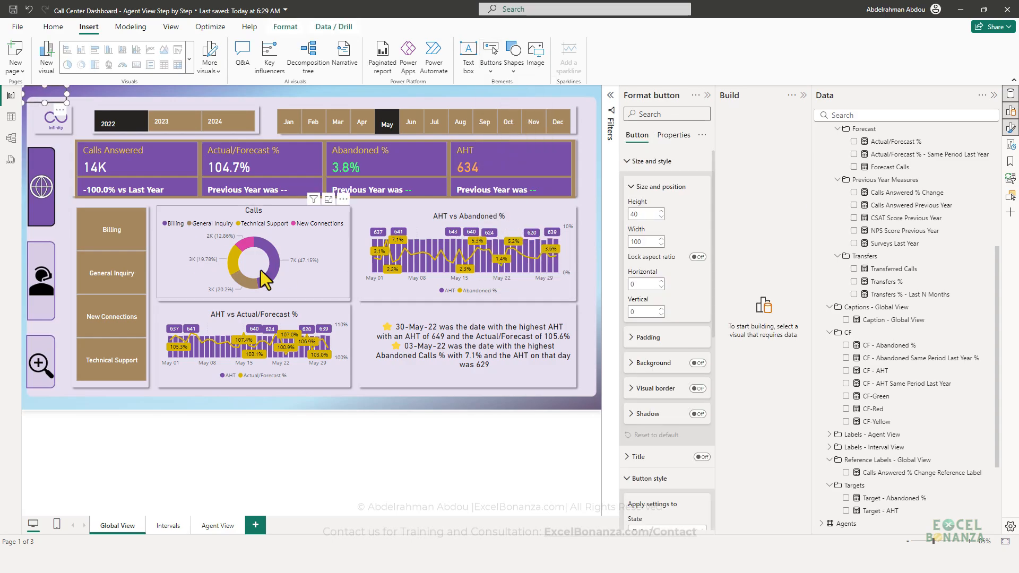
left_click_drag(54, 101, 56, 322)
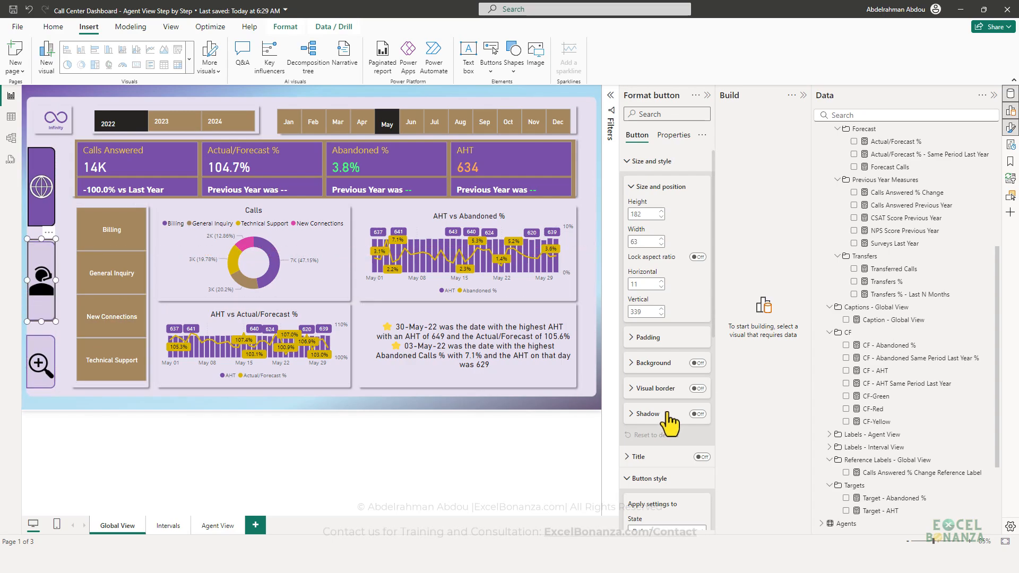
Step: Turn off the agent icon button's border and enable its action as Page navigation to Agent View
scroll(669, 421, "down", 6)
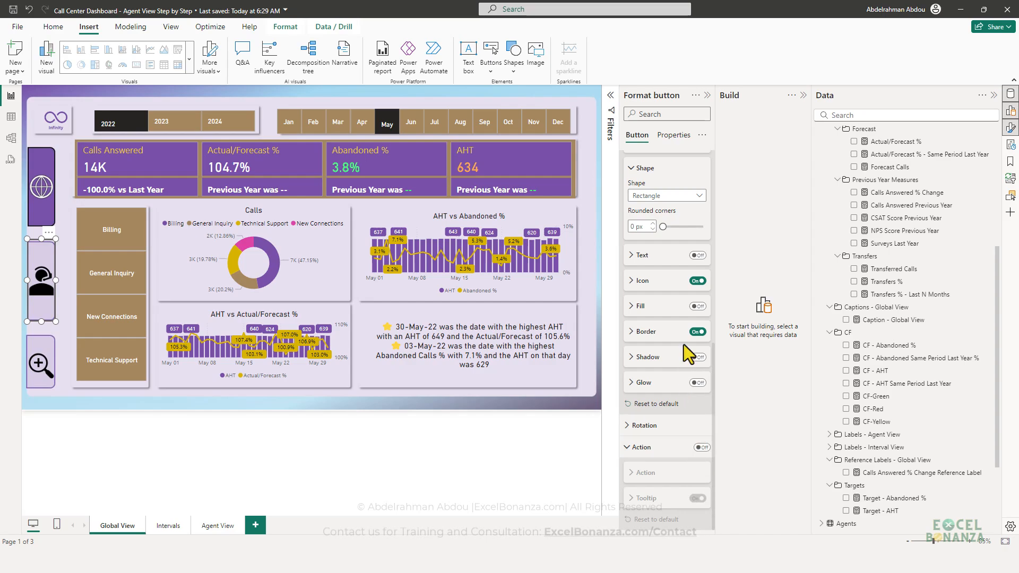
left_click(697, 332)
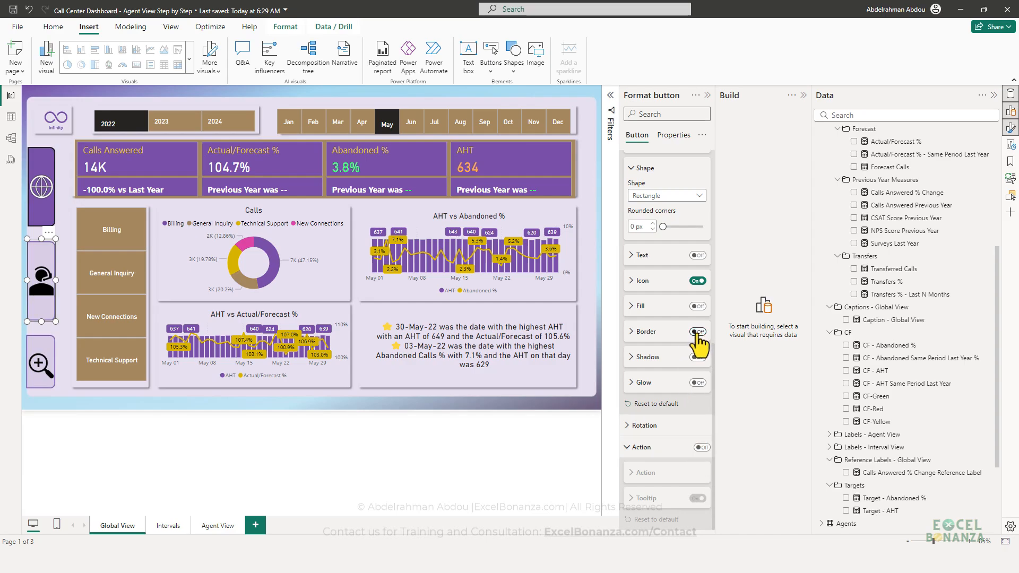
left_click(701, 447)
left_click(669, 471)
left_click(669, 393)
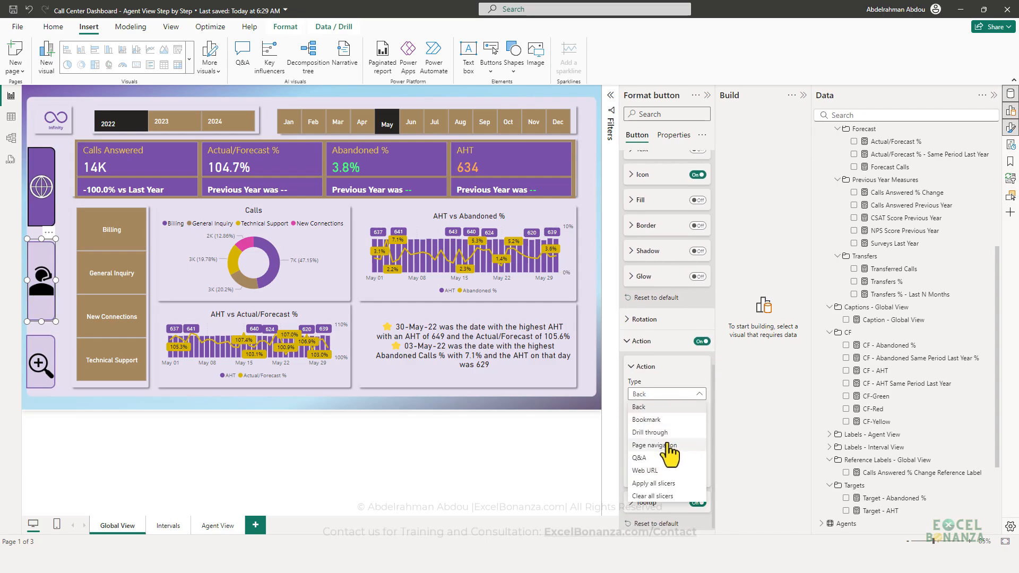
left_click(673, 447)
left_click(678, 449)
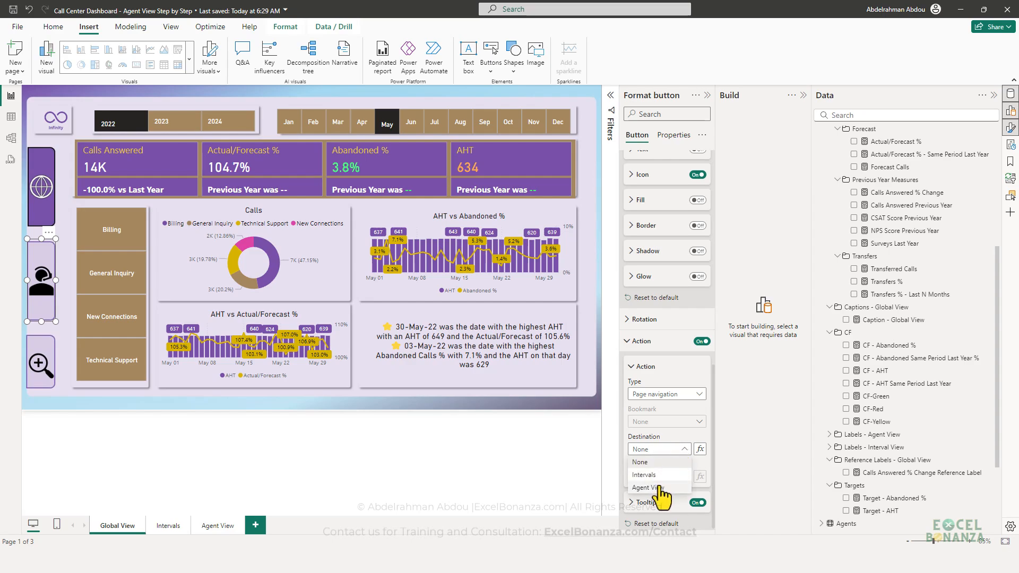
left_click(662, 498)
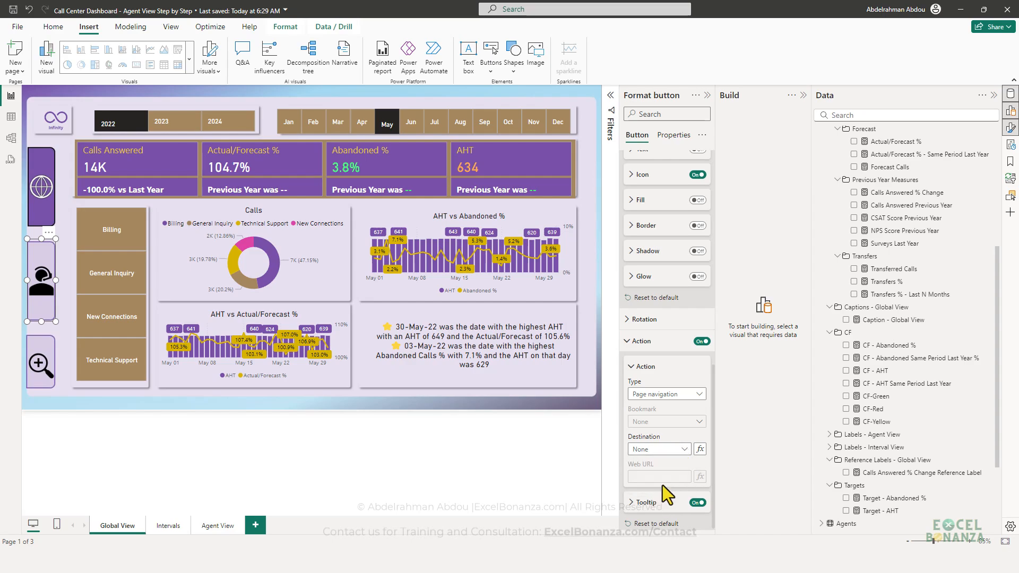
Step: Test the agent icon button's link and return to the Global View page
left_click(93, 411)
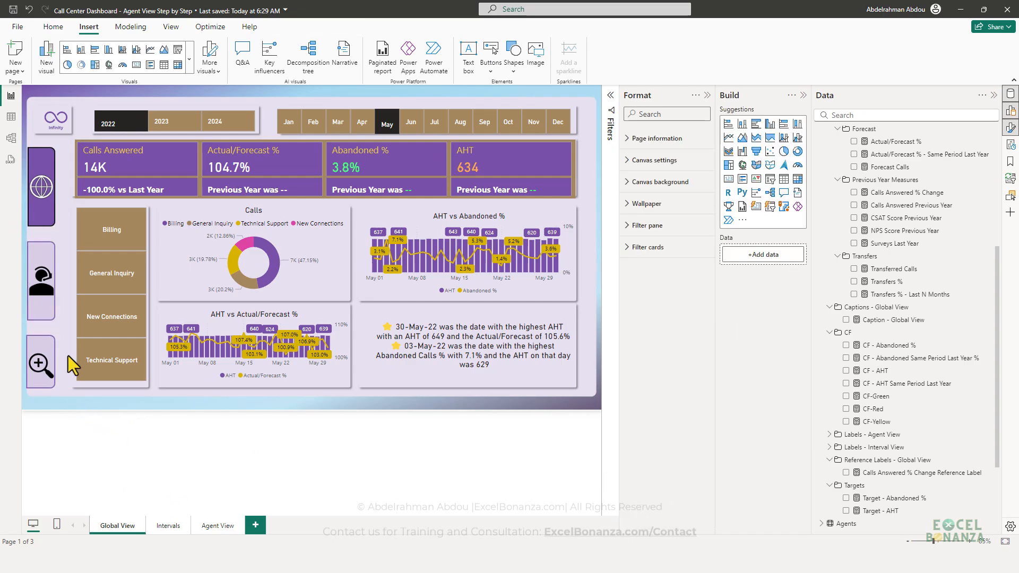
left_click(38, 285, "ctrl")
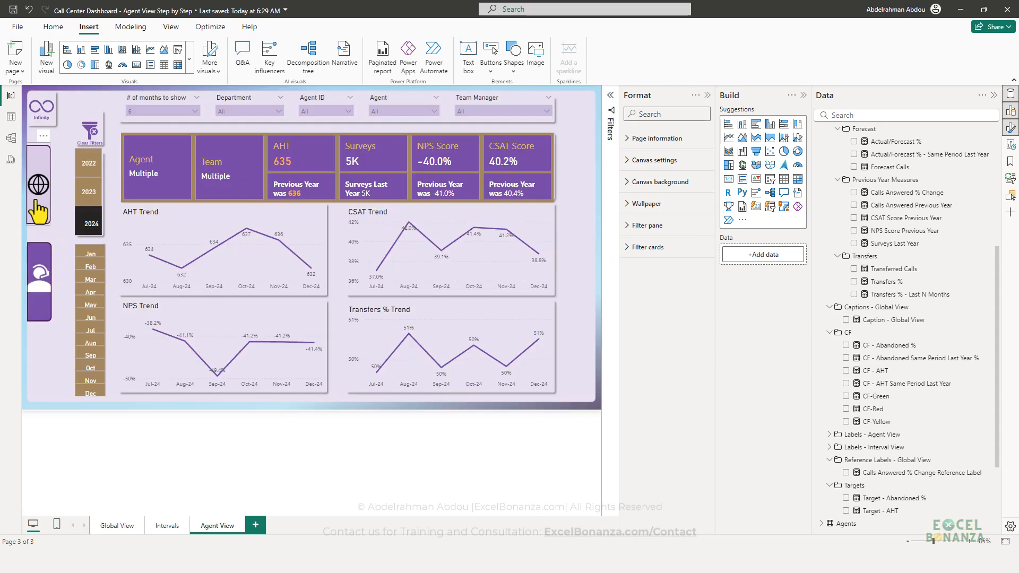
left_click(114, 524)
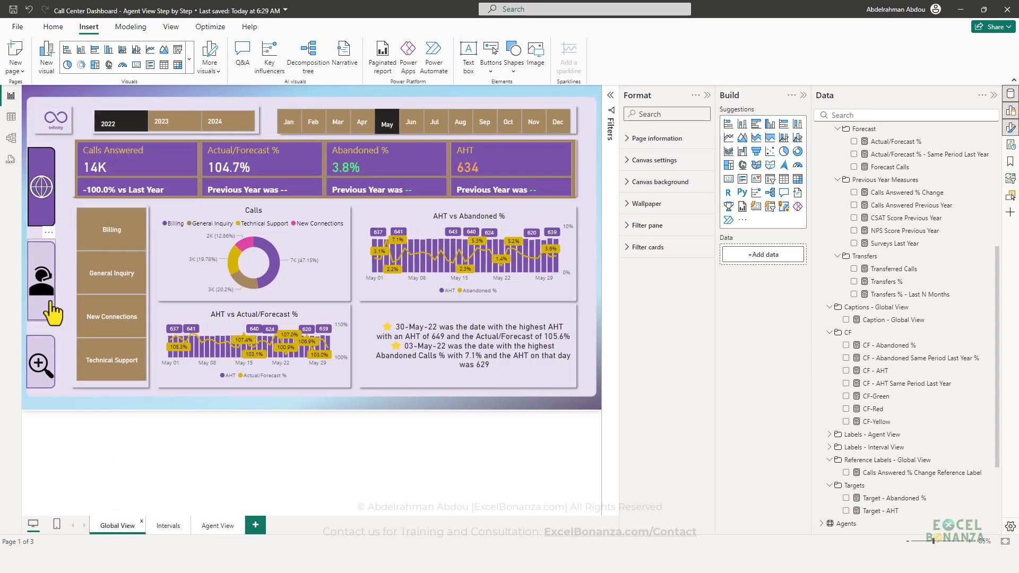
Step: Change the agent icon button's shape to Rounded Rectangle and follow its link to the Agent View page
left_click(41, 280)
scroll(685, 363, "down", 3)
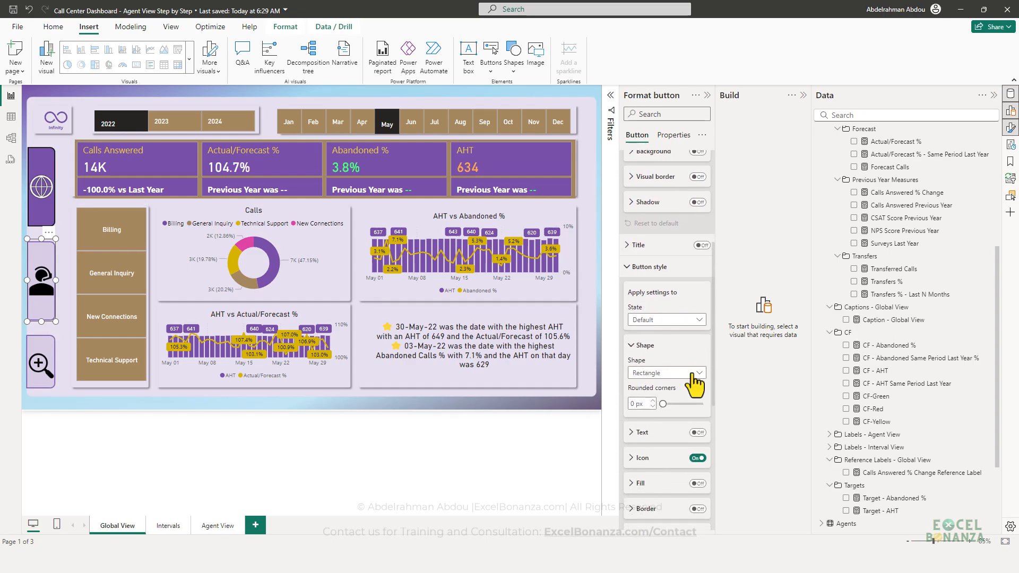
left_click(685, 374)
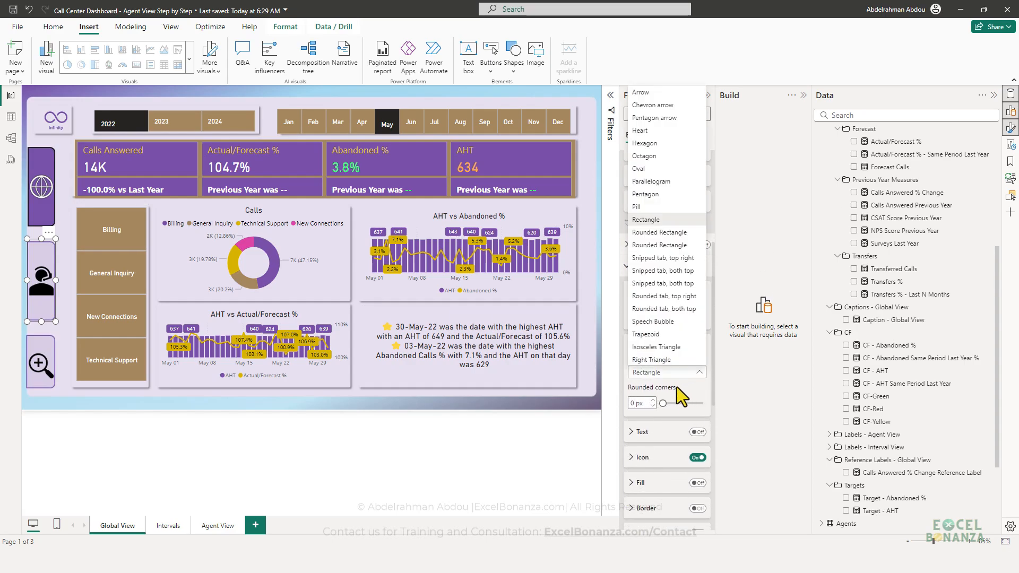
left_click(671, 245)
left_click(58, 314)
left_click(49, 318)
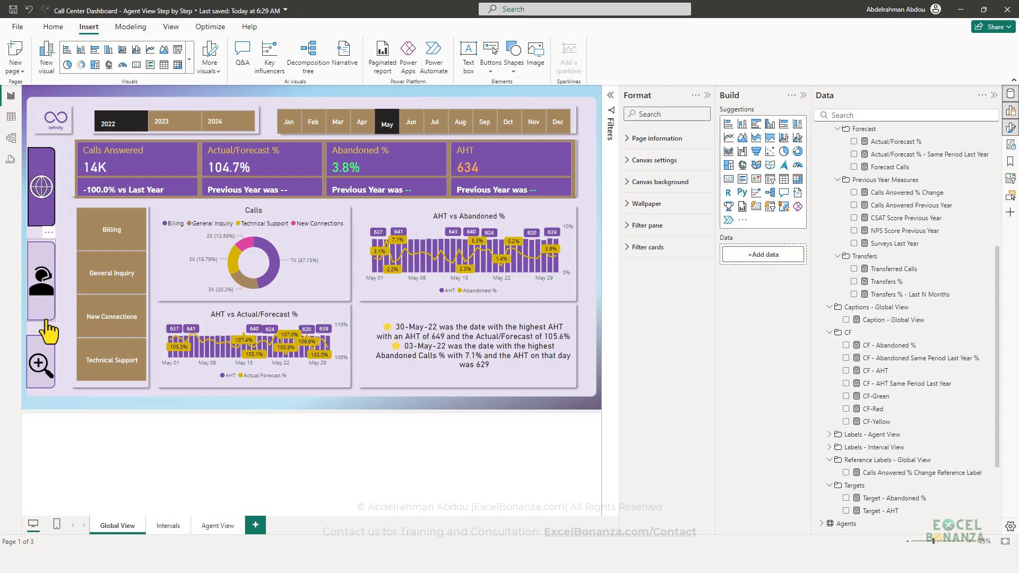
left_click(44, 319, "ctrl")
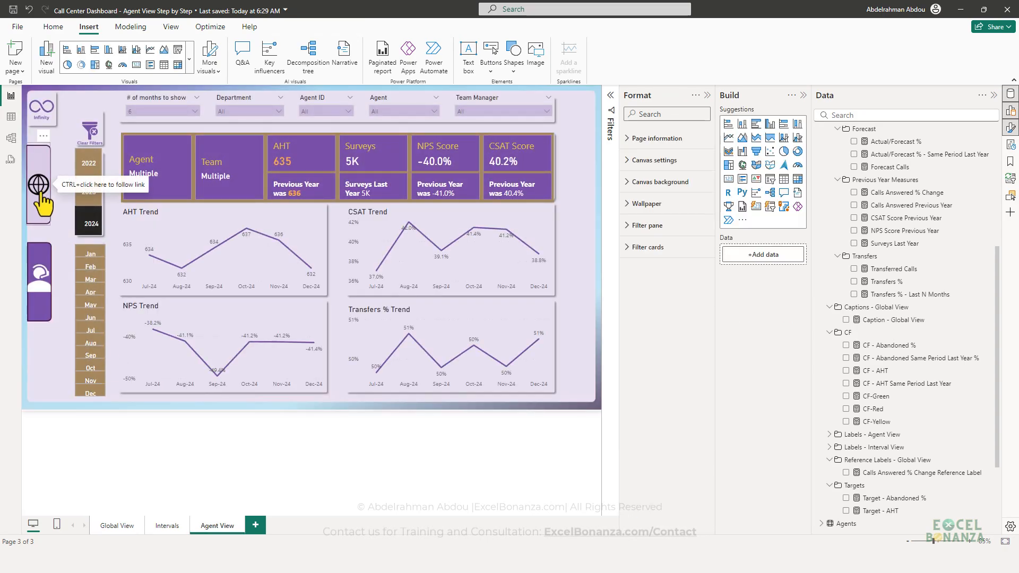
Step: Follow the globe button's link to Global View and change the magnifier button's shape to Rounded Rectangle
left_click(42, 207, "ctrl")
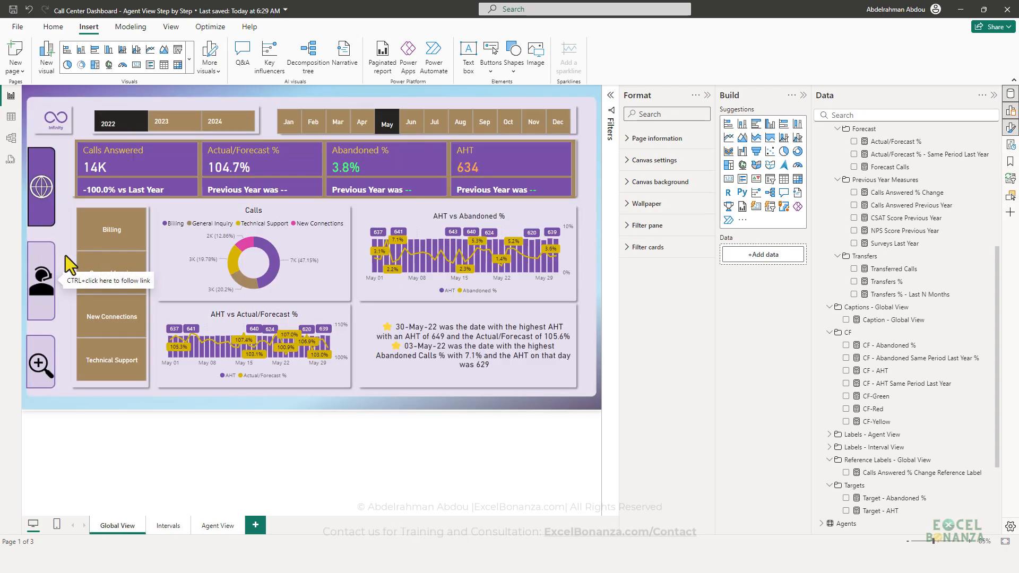
left_click(91, 269)
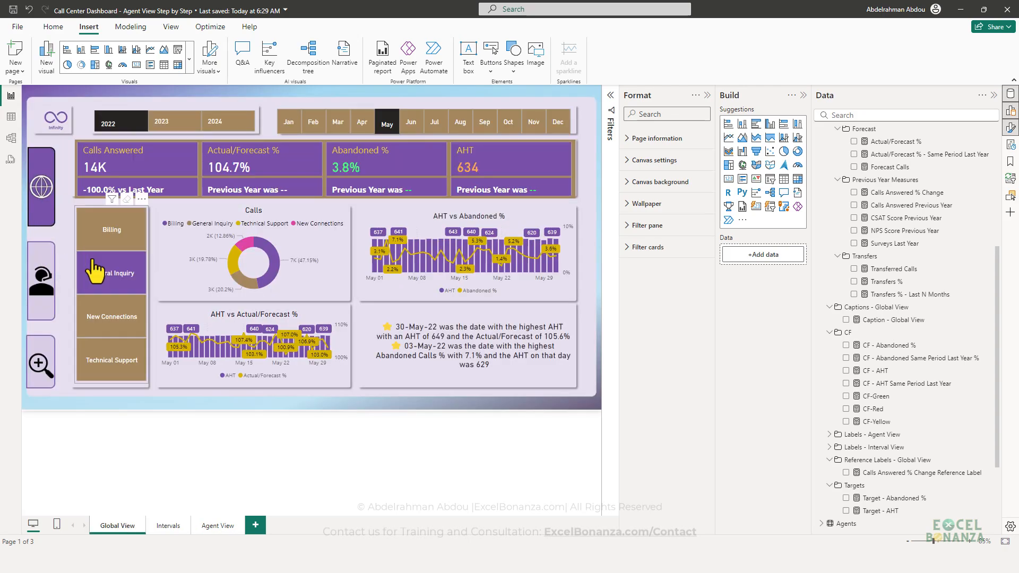
left_click(41, 378)
scroll(674, 353, "down", 5)
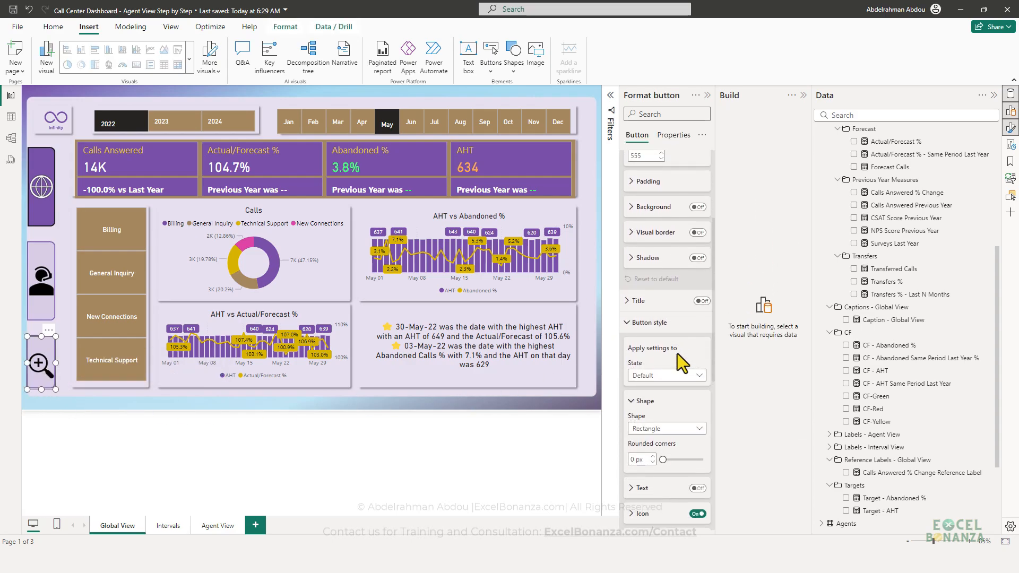
left_click(667, 372)
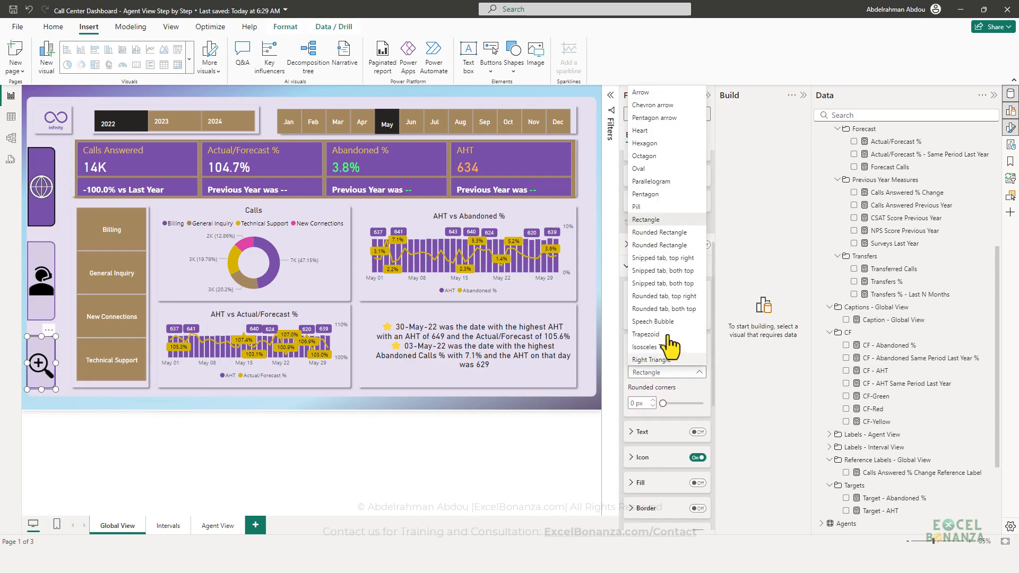
left_click(663, 231)
left_click(56, 395)
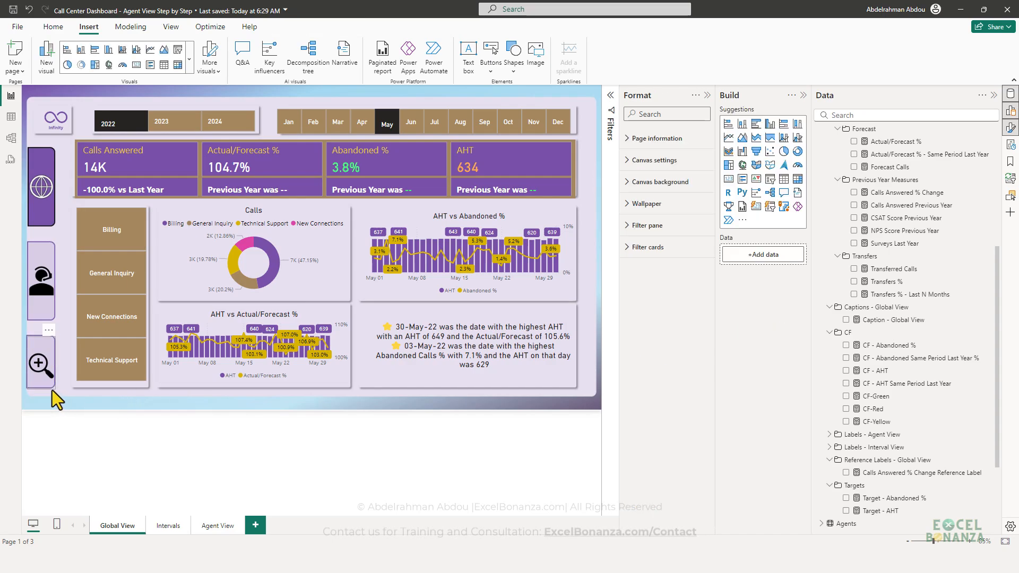
Step: Select the 21 May column in the AHT vs Actual/Forecast % chart and test the magnifier button's drill through to Intervals
left_click(51, 388)
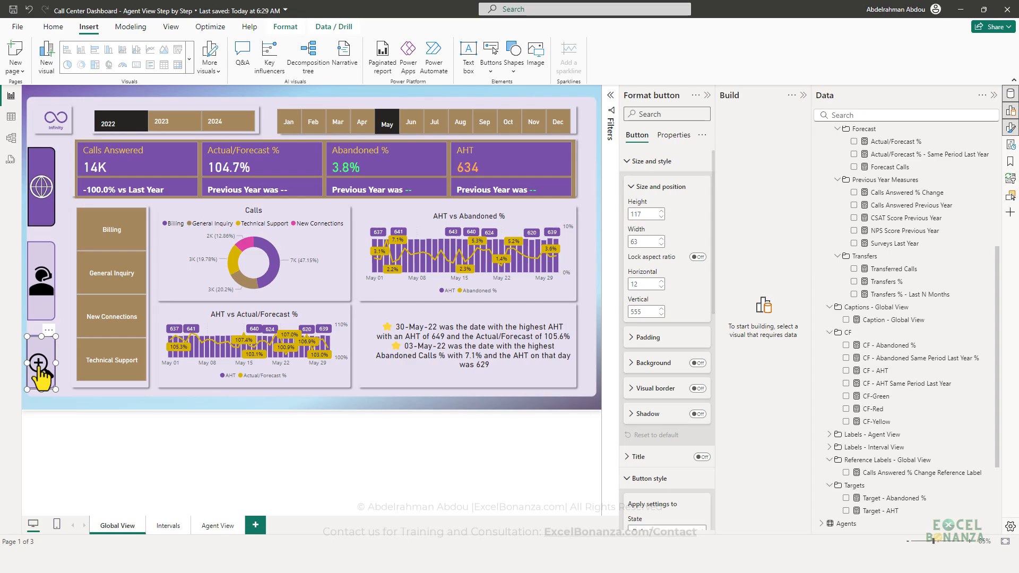
left_click(274, 354)
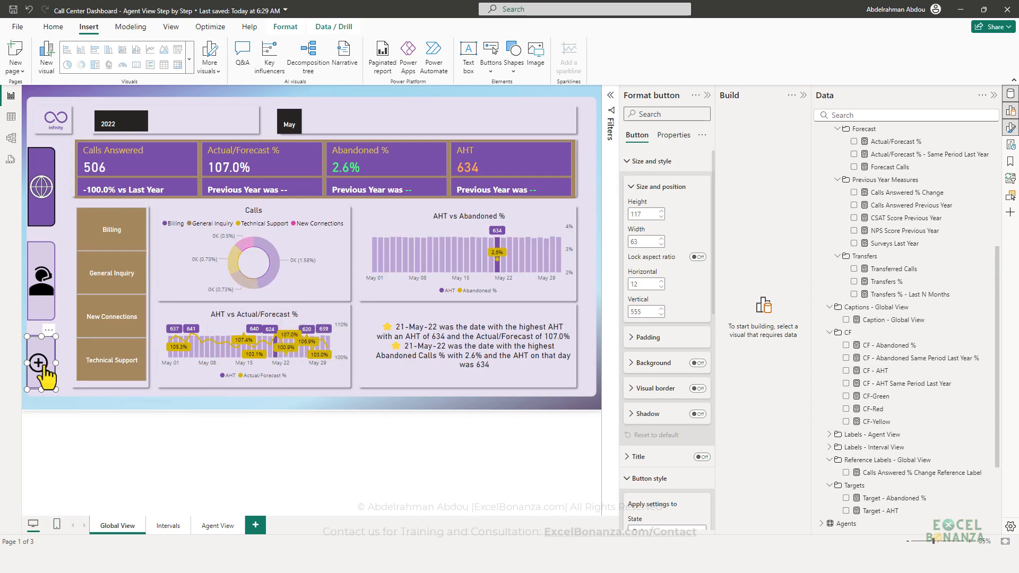
left_click(46, 372, "ctrl")
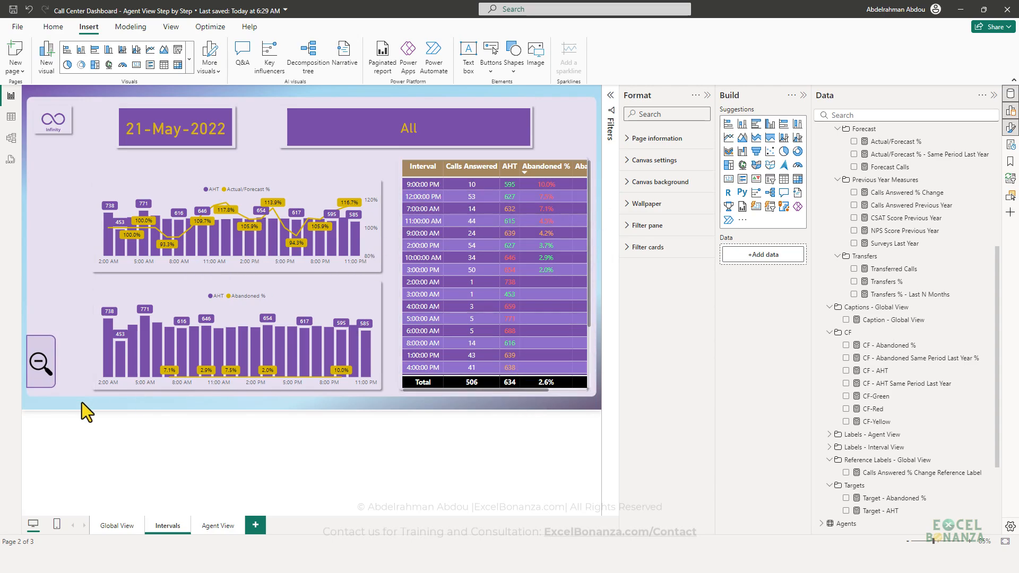
Step: Review the finished Global View and Agent View pages, ending on Global View
left_click(114, 530)
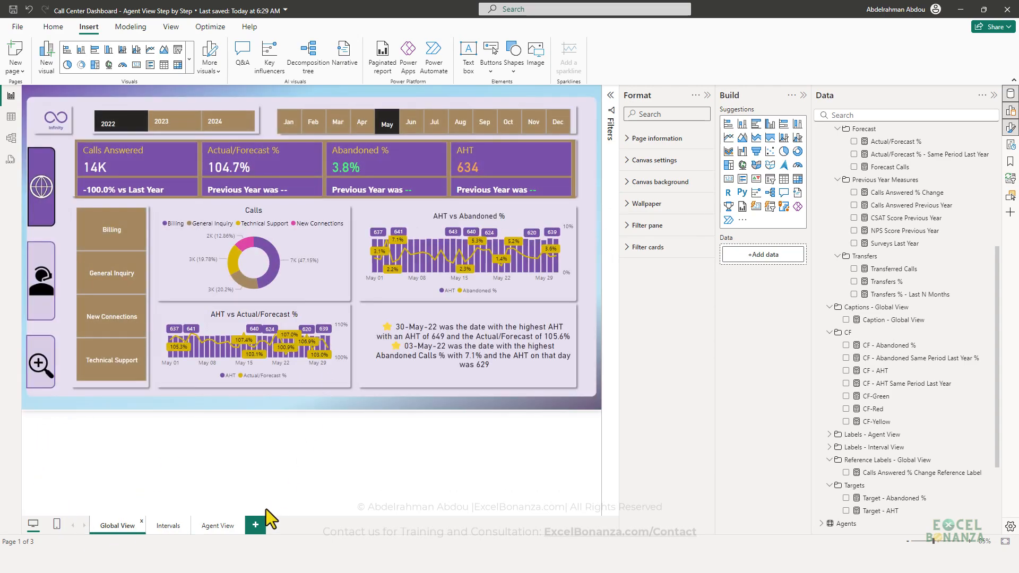
left_click(218, 531)
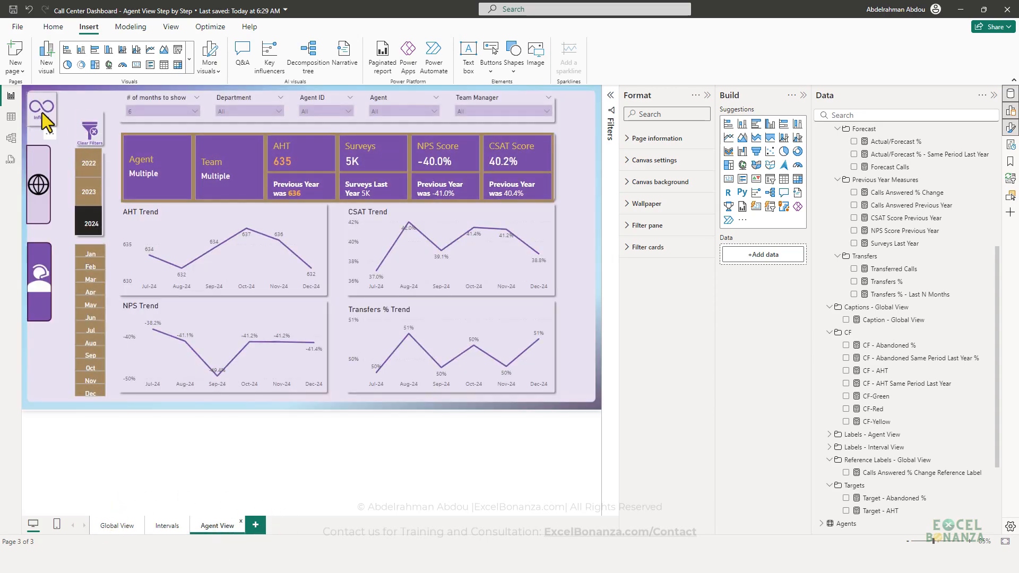
left_click(115, 524)
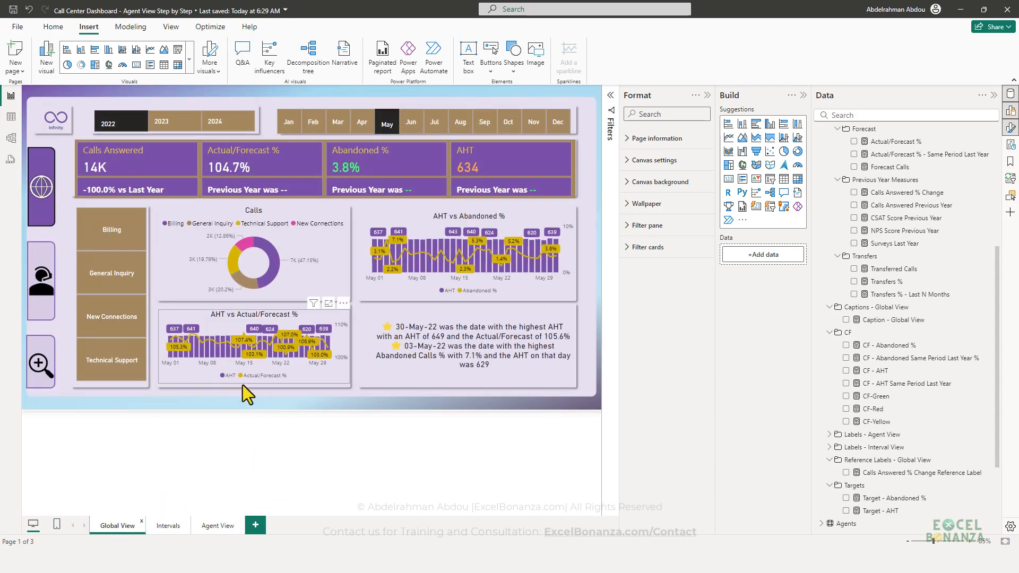